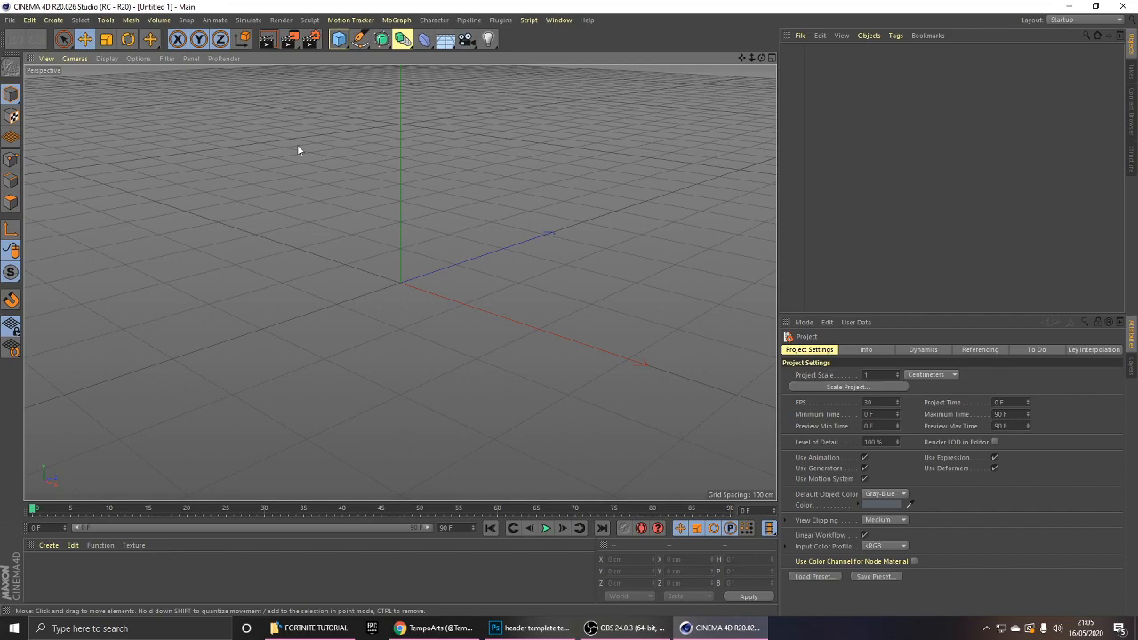
# Search Downloads for "max" and open the MaxdgLightroom.c4d project.
pyautogui.moveTo(293, 7); pyautogui.dragTo(536, 3)
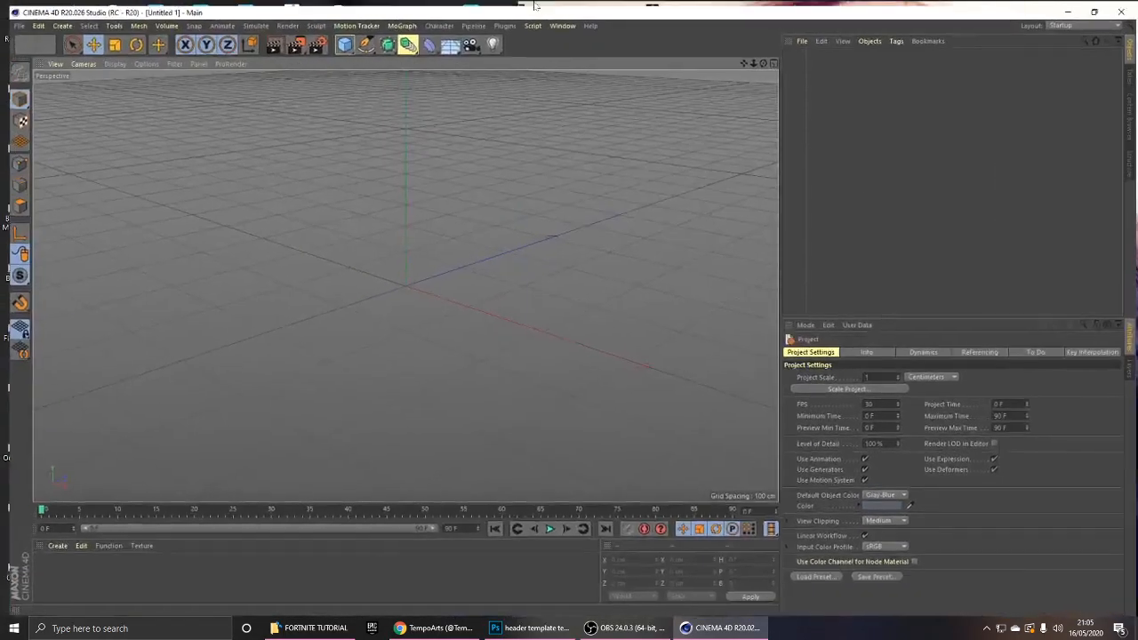
pyautogui.hotkey('ctrl', 'o')
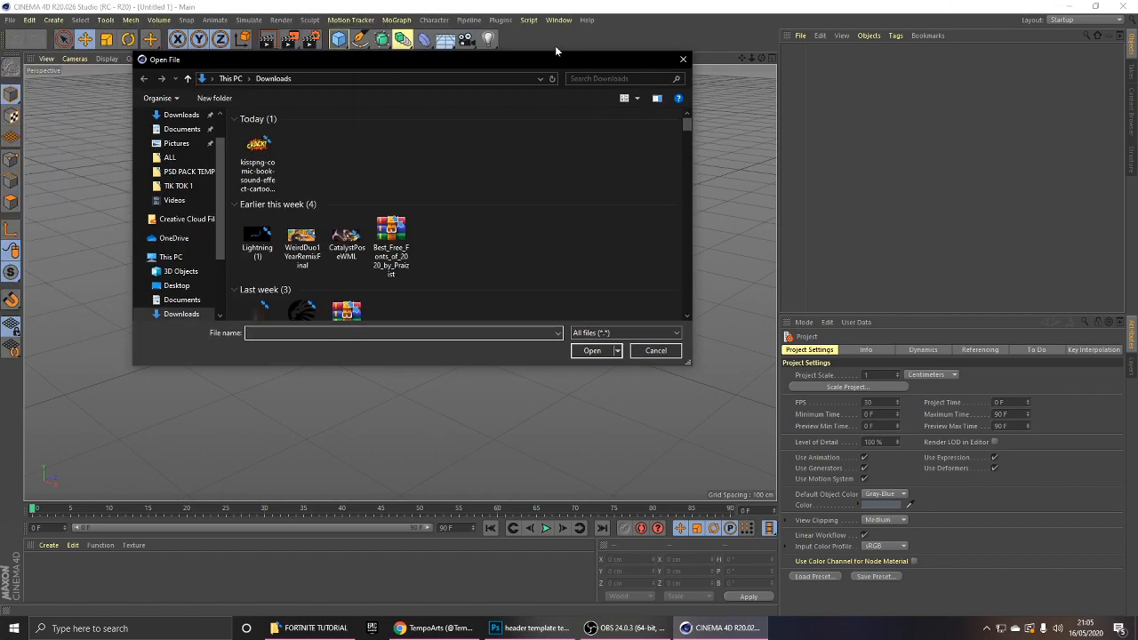
pyautogui.click(594, 78)
pyautogui.write('max')
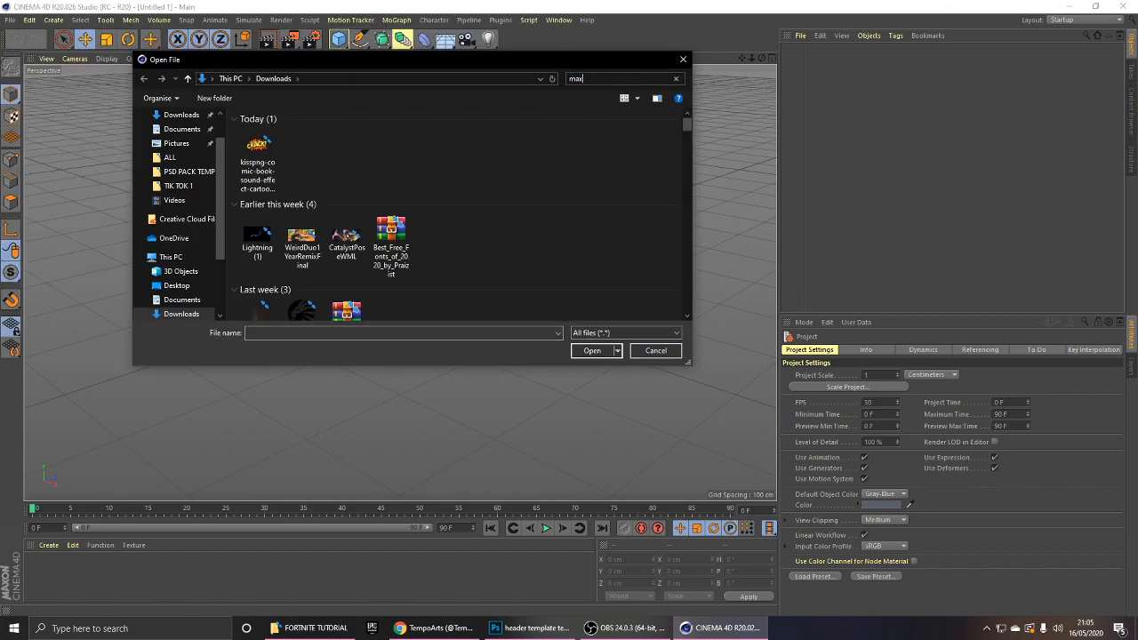
pyautogui.click(587, 351)
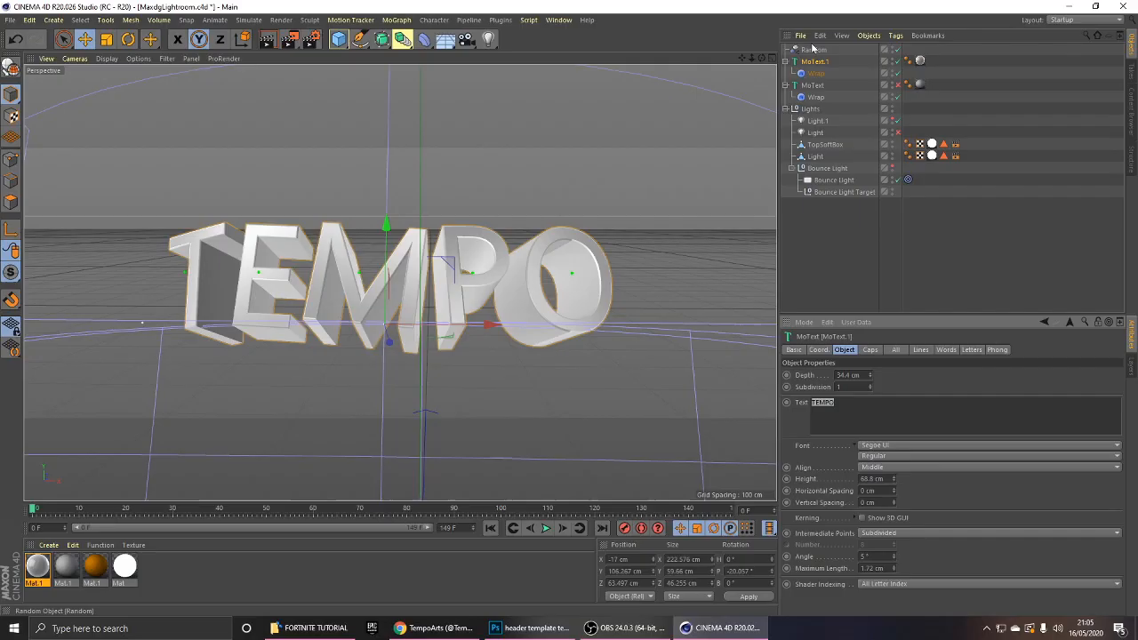
# Delete the Random effector and shift the TEMPO text along X to about -7.2 cm.
pyautogui.click(811, 51)
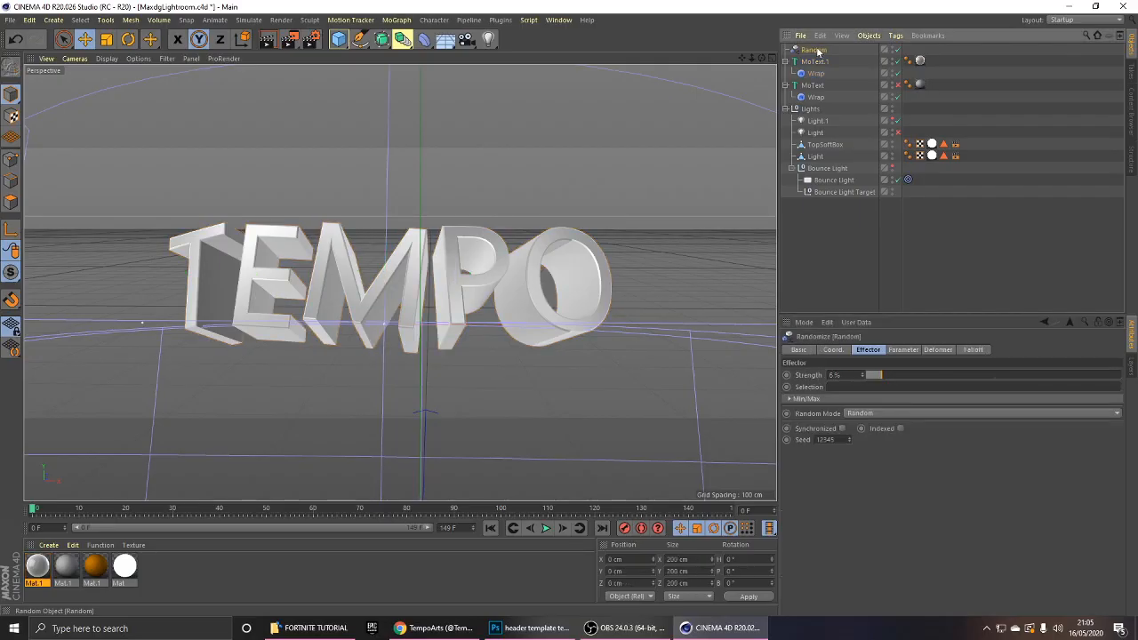
pyautogui.press('Delete')
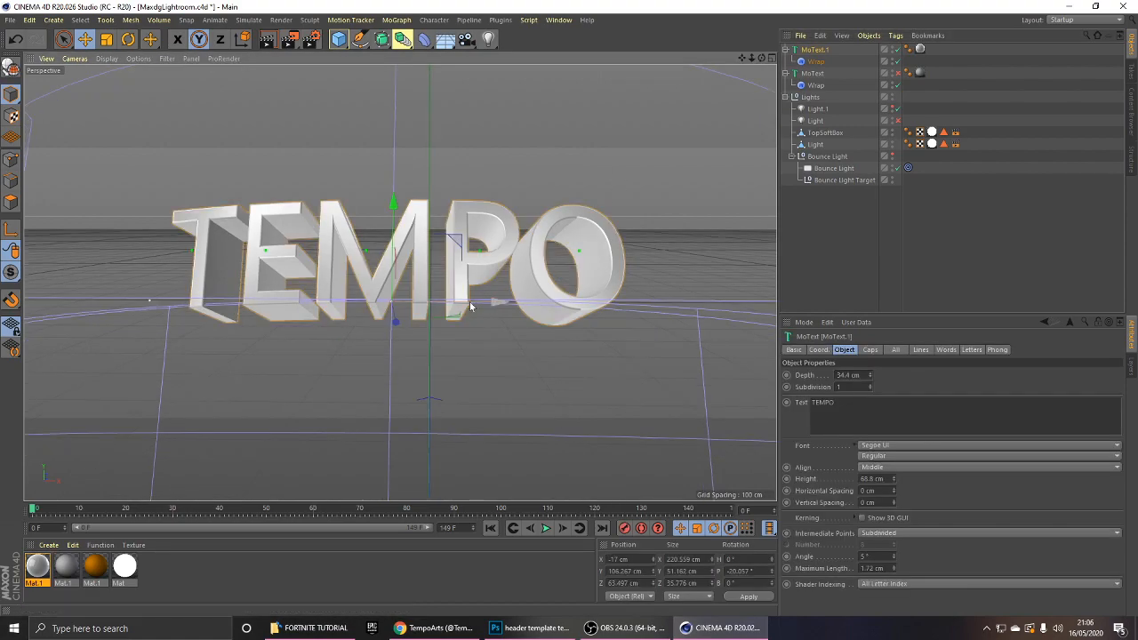
pyautogui.moveTo(471, 302); pyautogui.dragTo(500, 289)
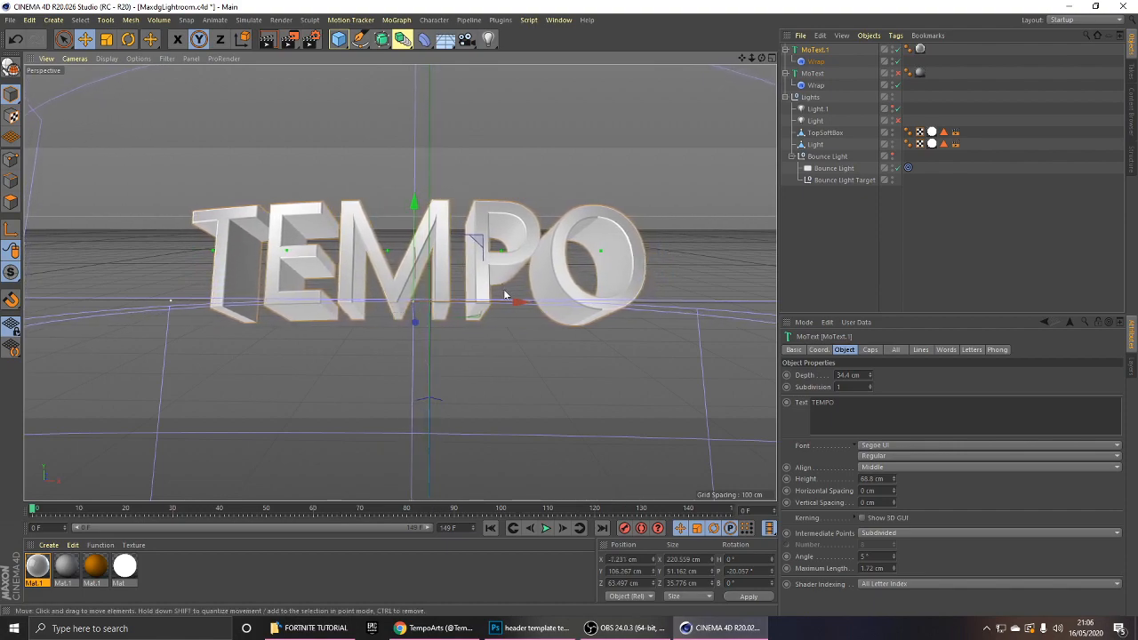
# Try rotating the Wrap deformer under MoText.1 and undo the rotations.
pyautogui.click(815, 62)
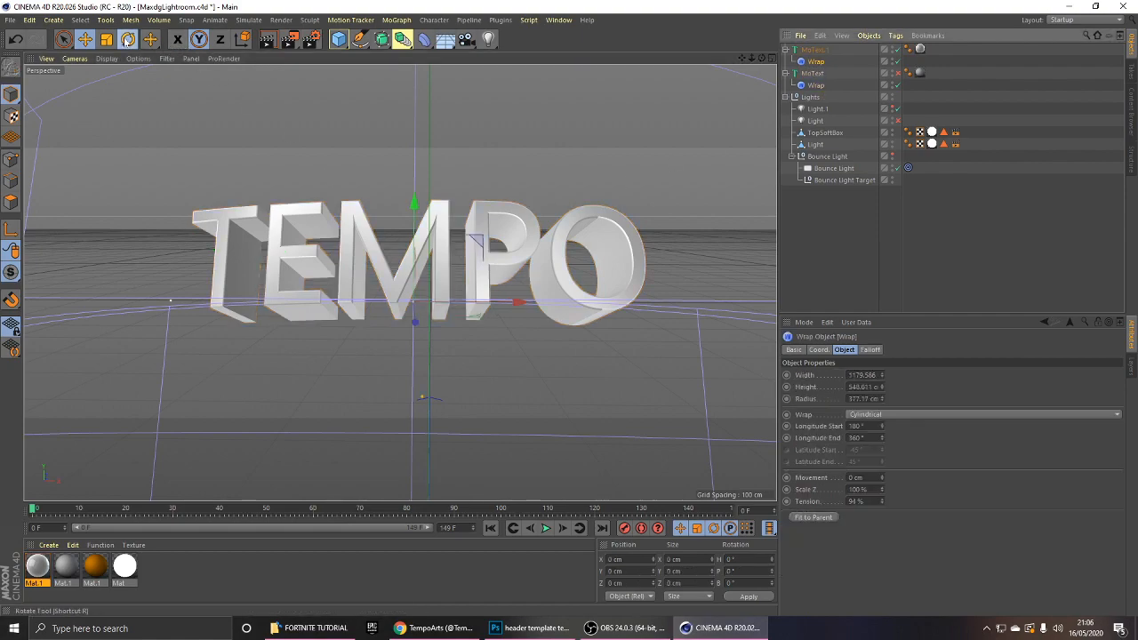
pyautogui.press('r')
pyautogui.moveTo(406, 330); pyautogui.dragTo(445, 267)
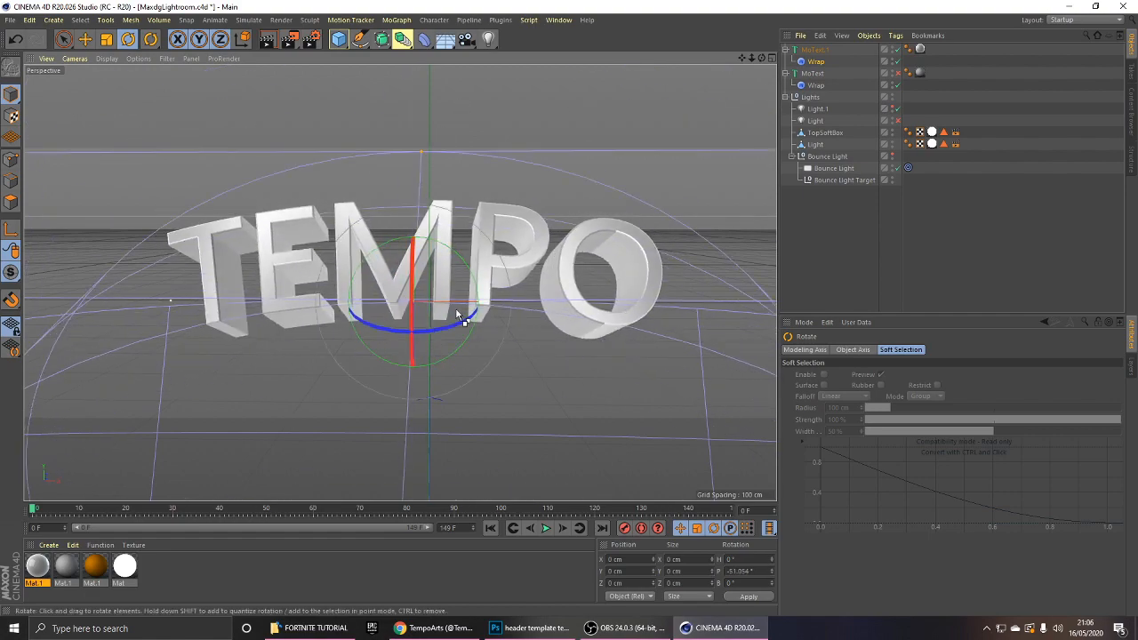
pyautogui.hotkey('ctrl', 'z')
pyautogui.moveTo(477, 310); pyautogui.dragTo(288, 382)
pyautogui.hotkey('ctrl', 'z')
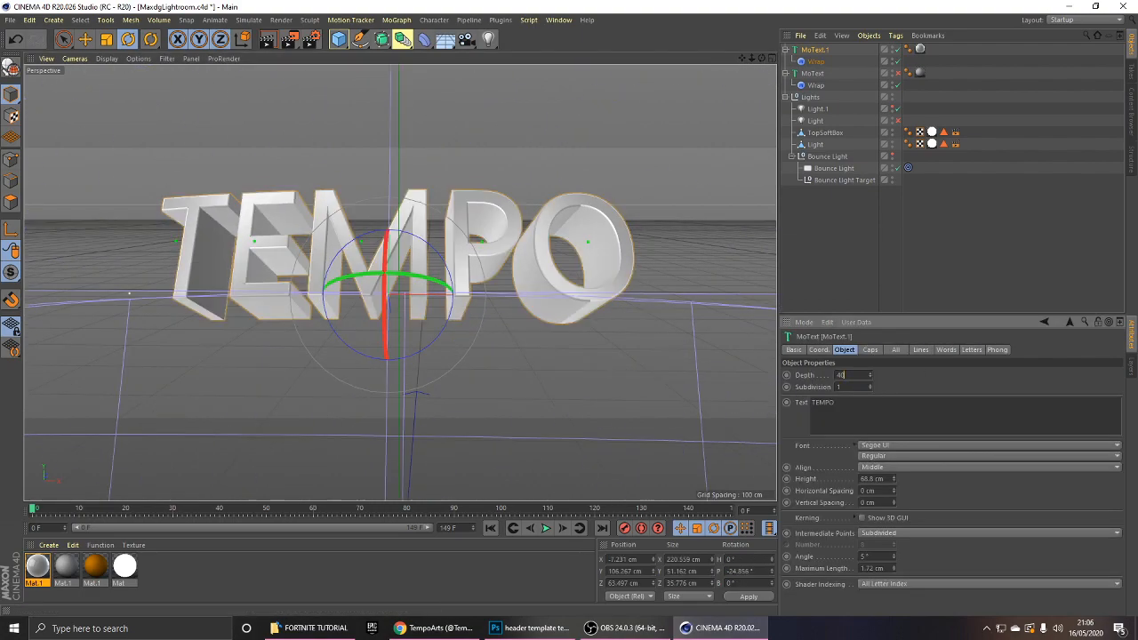
# Tilt the MoText.1 object to a pitch of about -24.9° and set its depth to 40 cm.
pyautogui.click(816, 290)
pyautogui.click(812, 50)
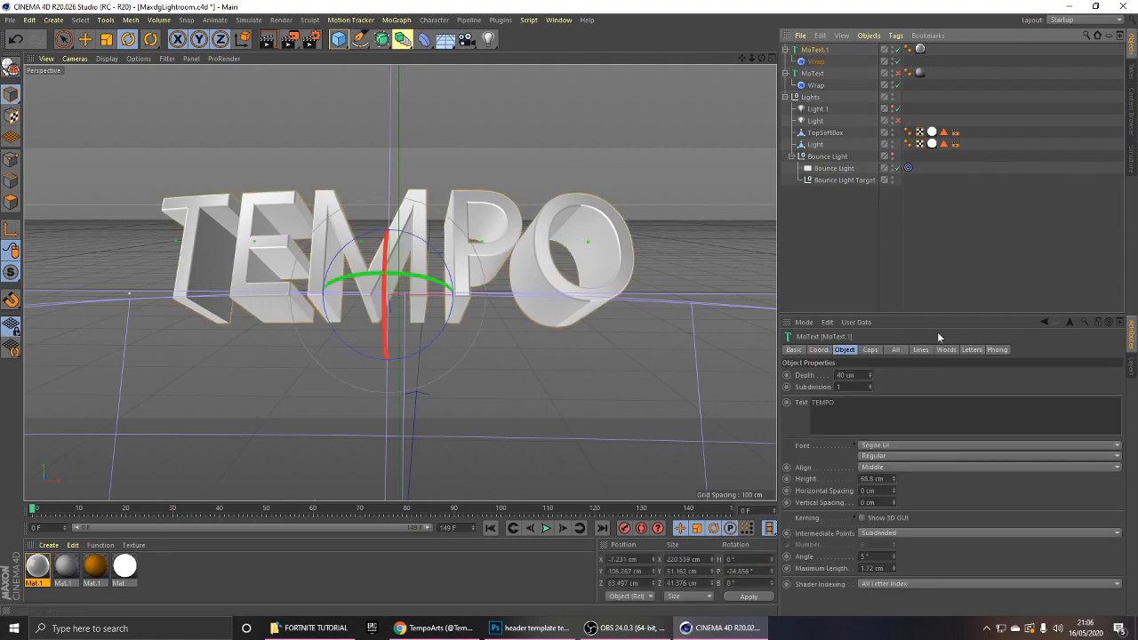
# Browse through fonts for the TEMPO text and set it to Low Gun Screen Bold Expanded.
pyautogui.click(885, 444)
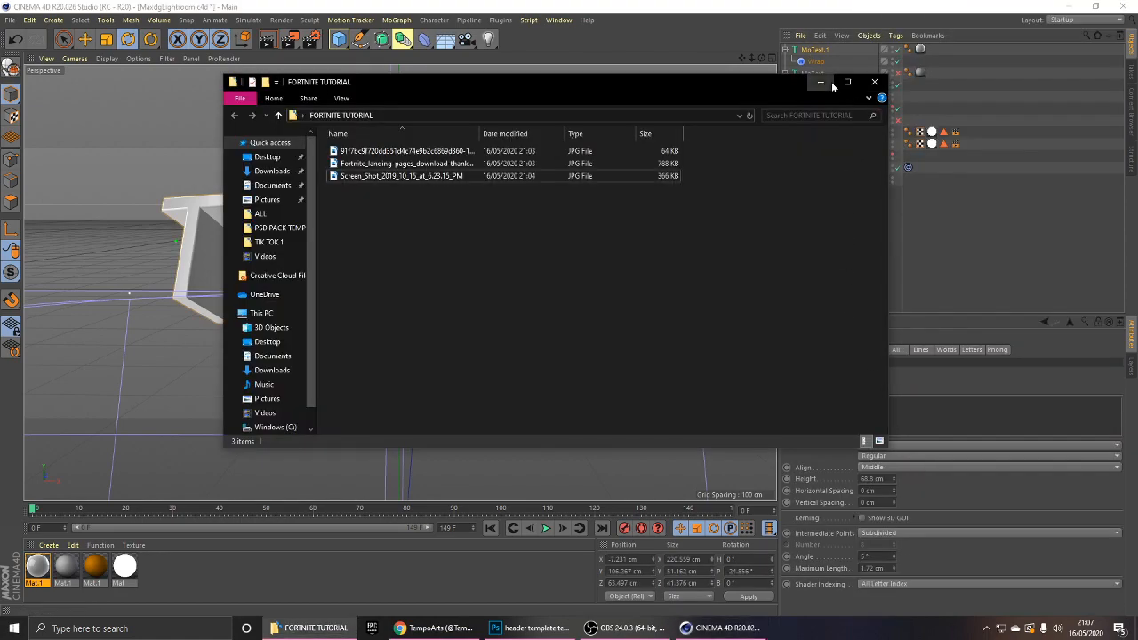
pyautogui.click(826, 84)
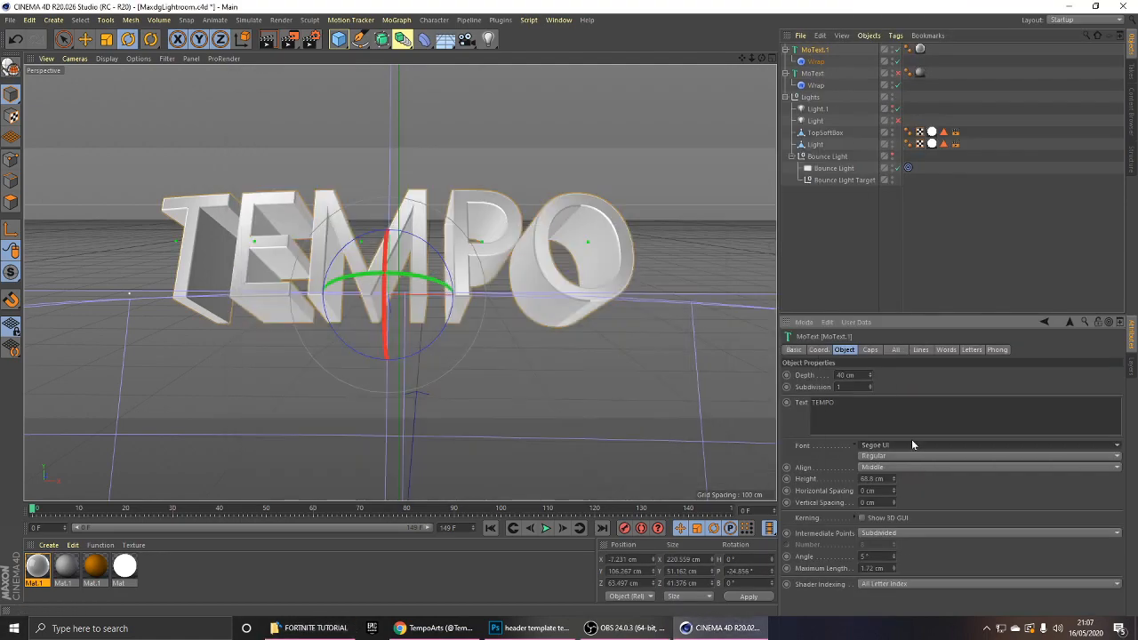
pyautogui.scroll(5, 908, 445)
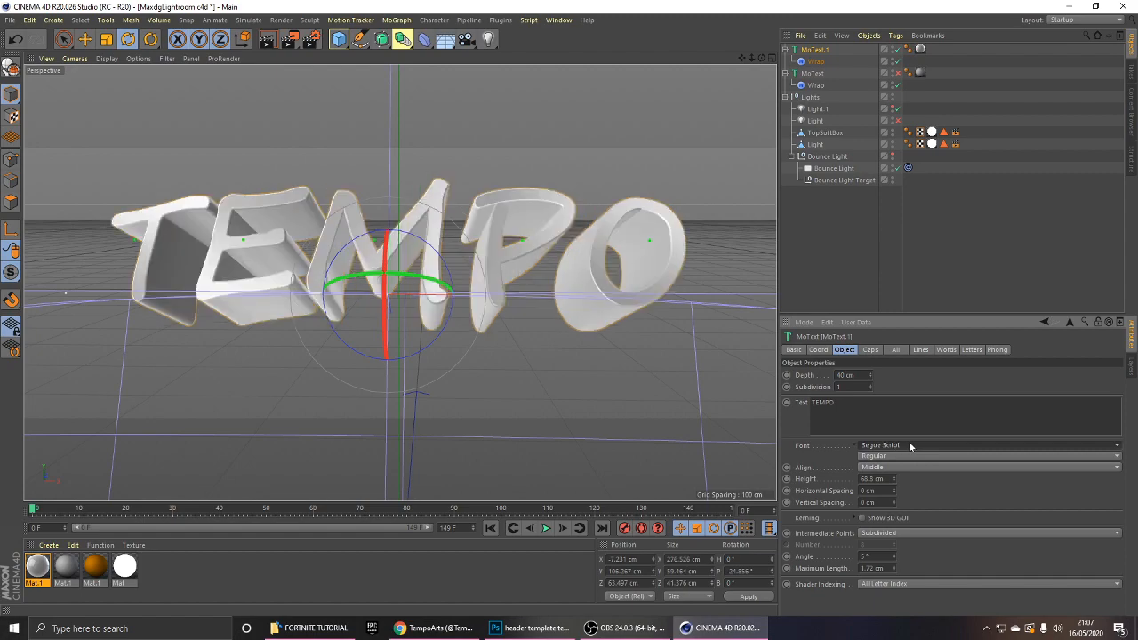
pyautogui.scroll(4, 908, 444)
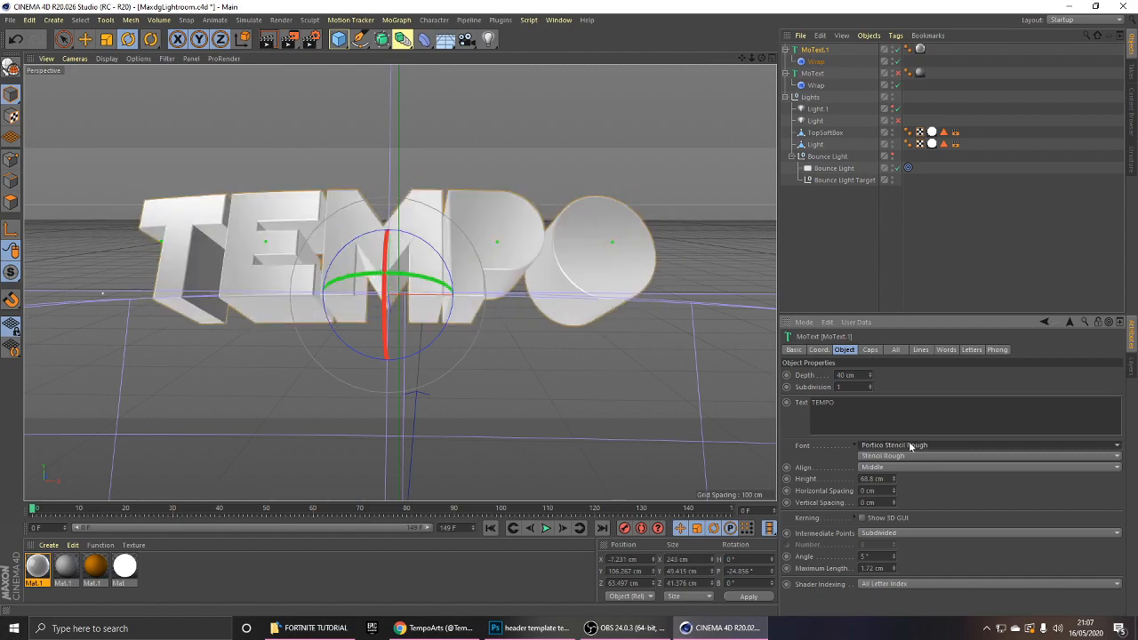
pyautogui.scroll(4, 909, 444)
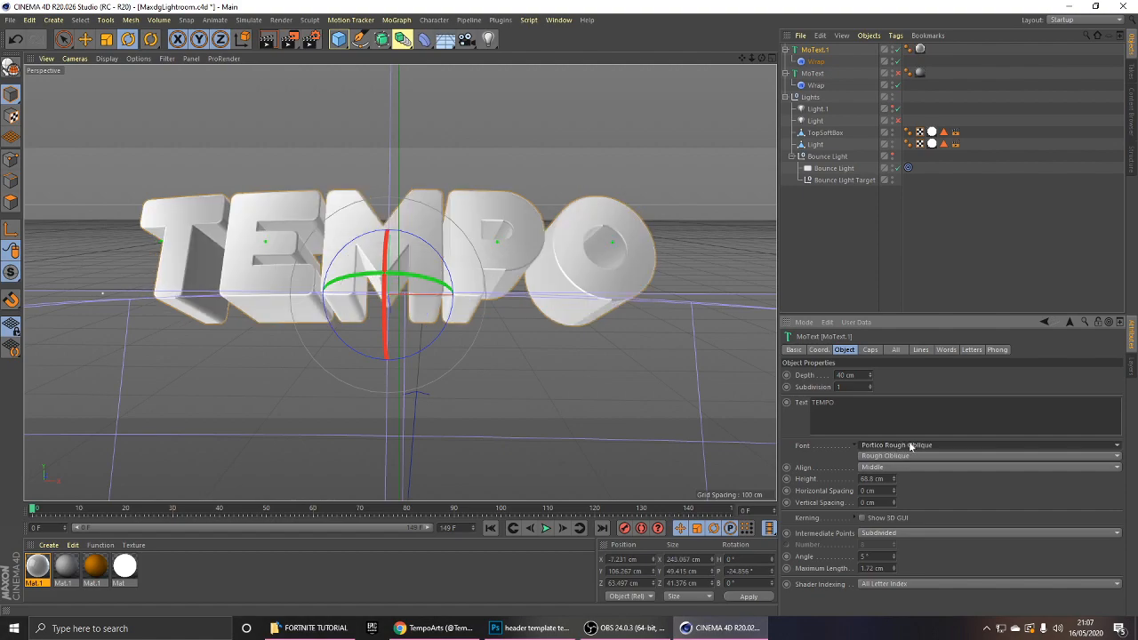
pyautogui.scroll(4, 908, 444)
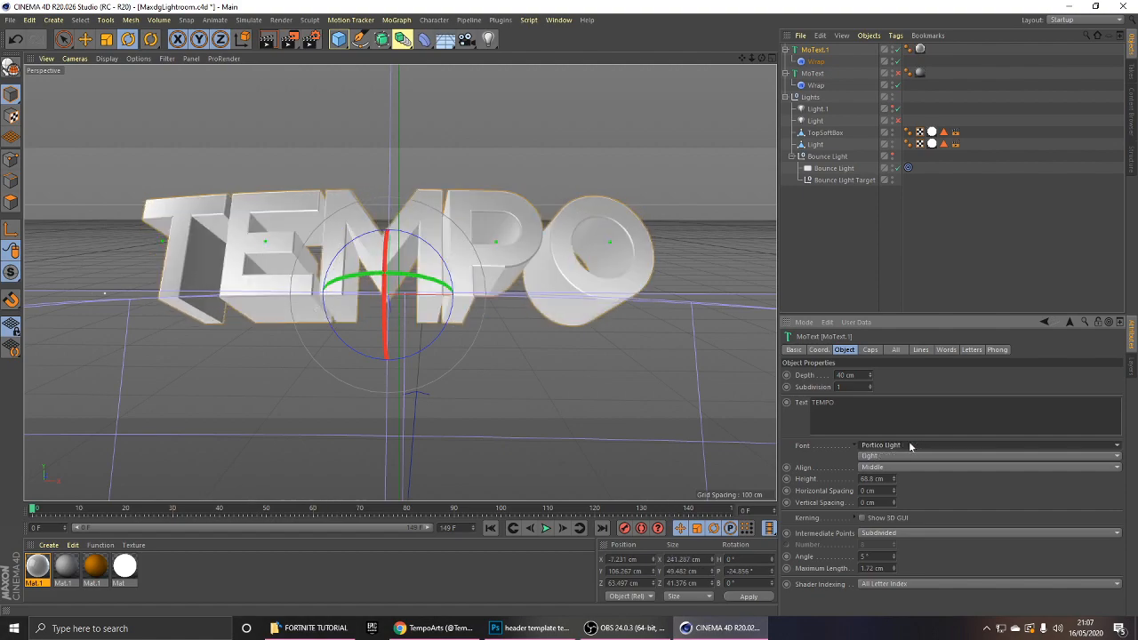
pyautogui.scroll(4, 909, 444)
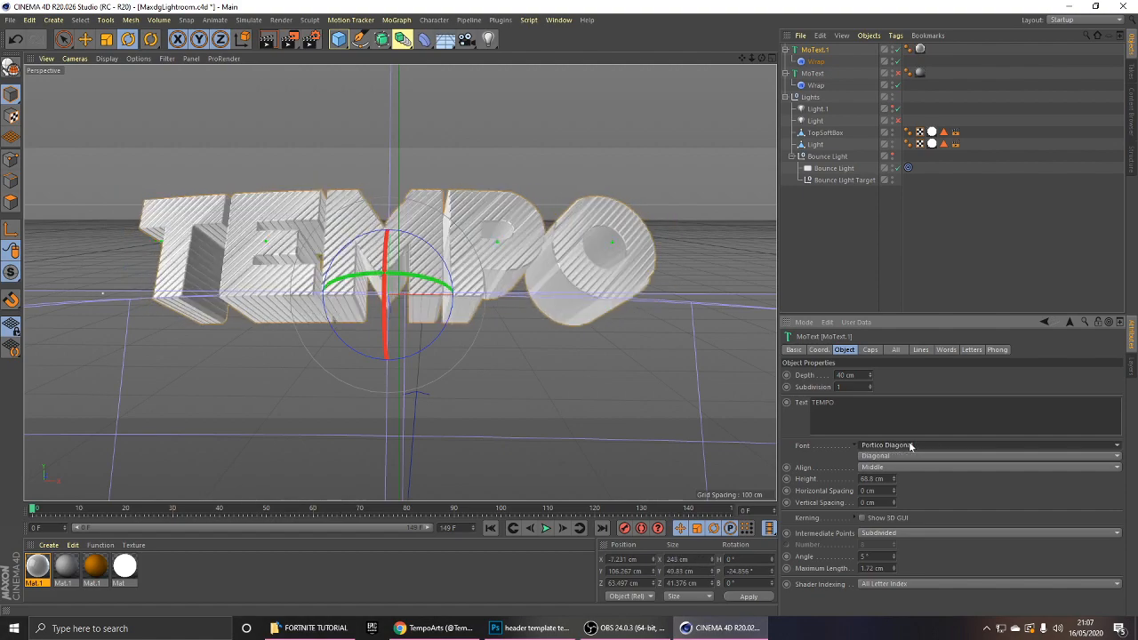
pyautogui.scroll(4, 908, 444)
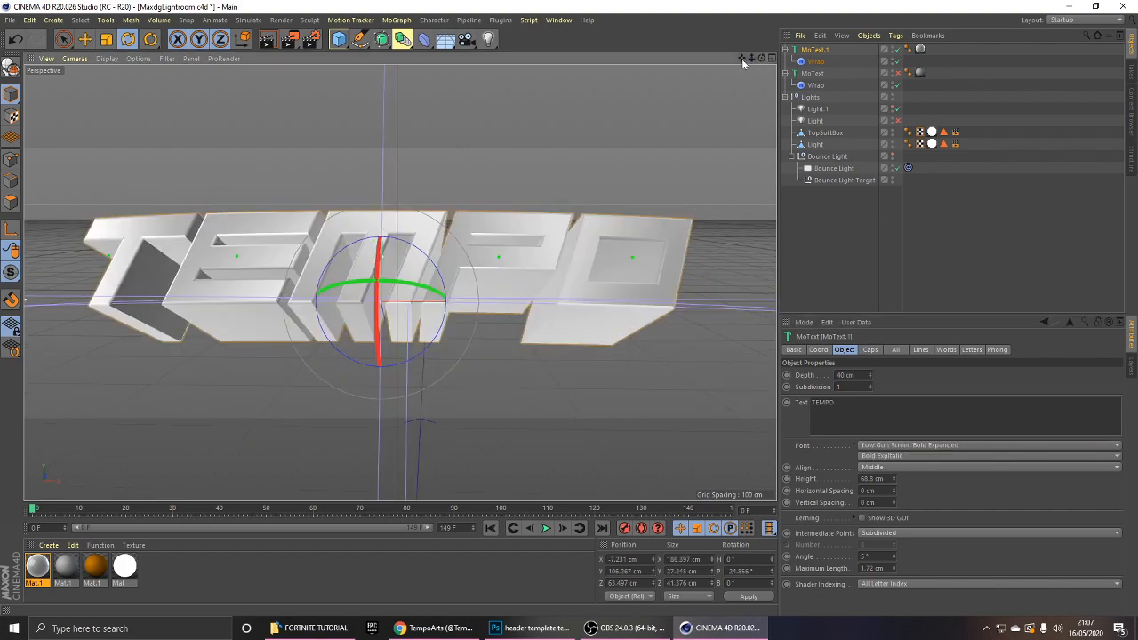
# Set the render's save file to "A tempo" on the Desktop, with the scene objects deselected.
pyautogui.moveTo(743, 58)
pyautogui.mouseDown()
pyautogui.moveTo(739, 46)
pyautogui.moveTo(765, 49)
pyautogui.moveTo(742, 57)
pyautogui.moveTo(751, 58)
pyautogui.mouseUp()
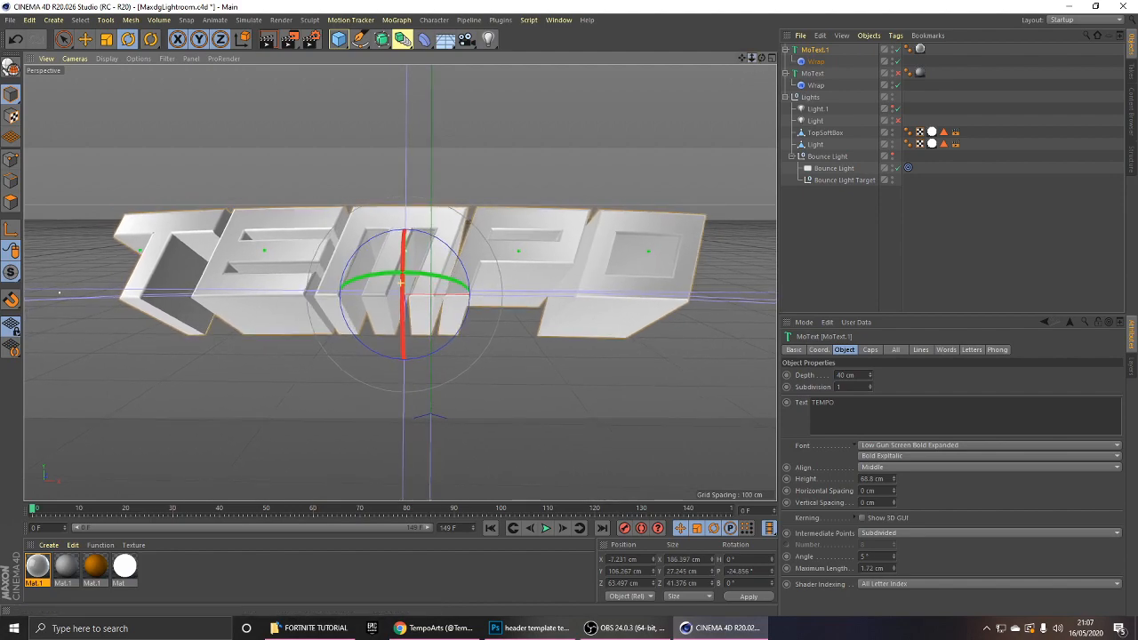
pyautogui.click(827, 60)
pyautogui.click(833, 288)
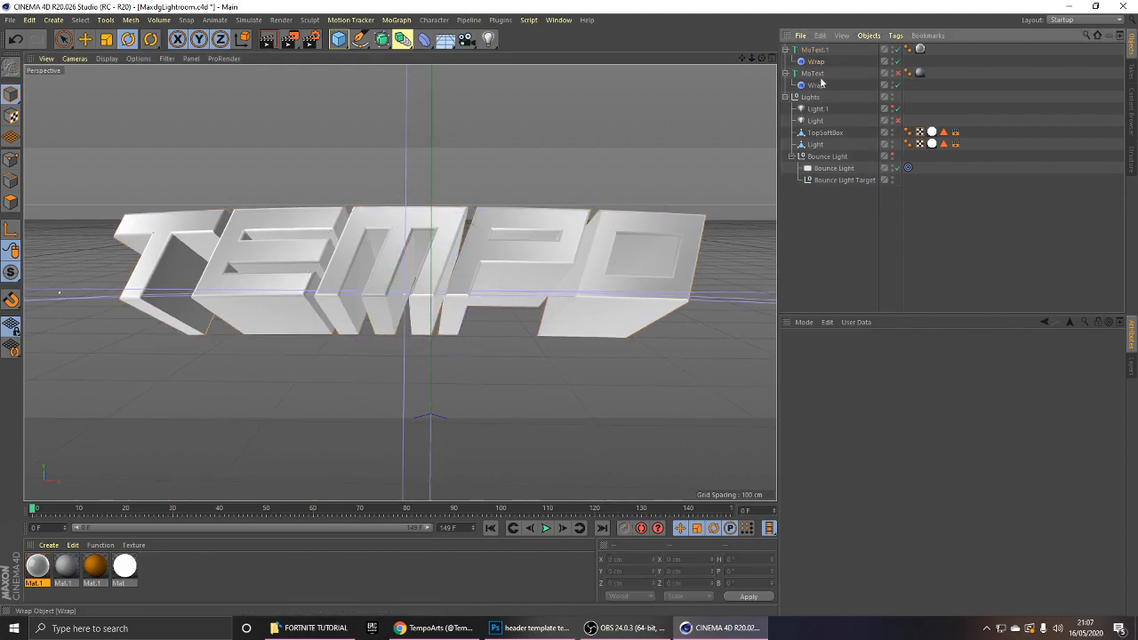
pyautogui.click(311, 38)
pyautogui.moveTo(391, 36); pyautogui.dragTo(511, 62)
pyautogui.click(457, 114)
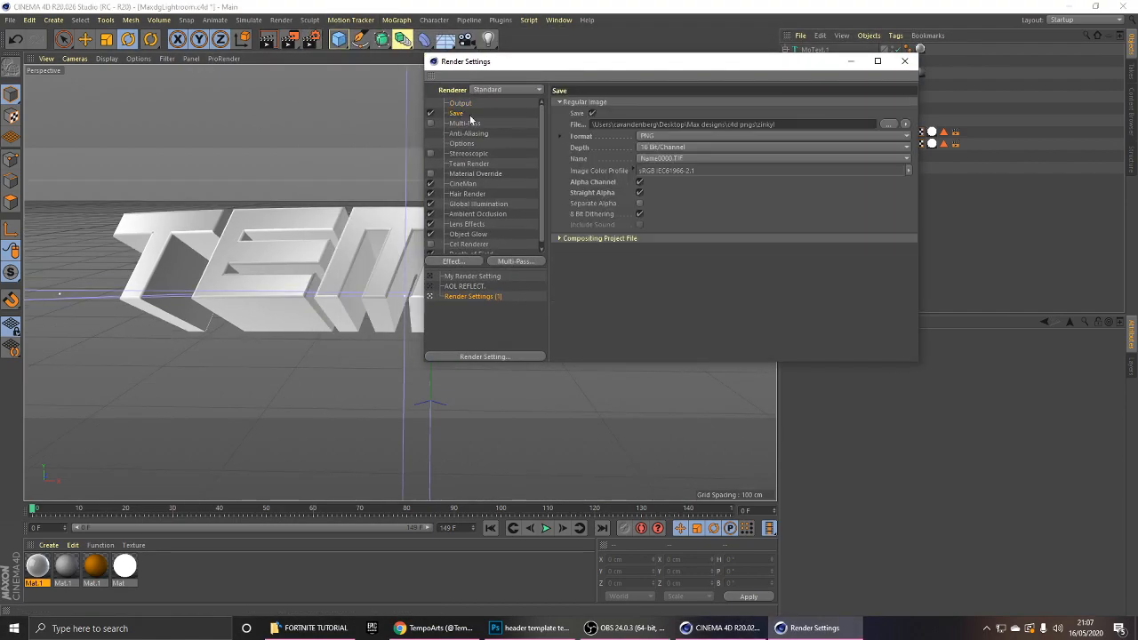
pyautogui.click(887, 125)
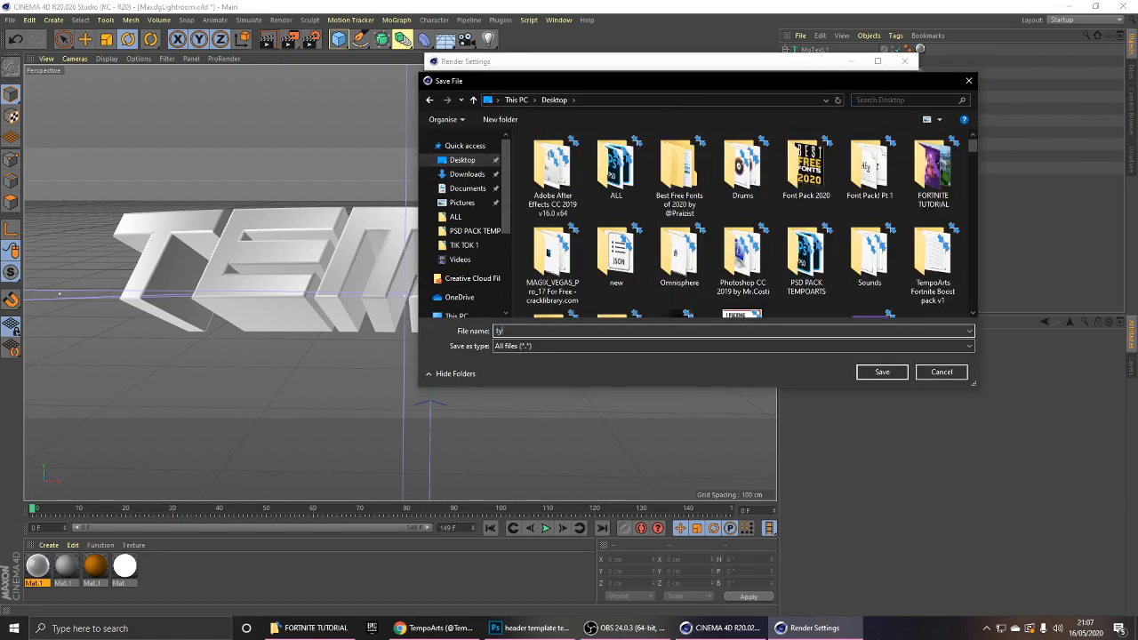
pyautogui.write('A tempo')
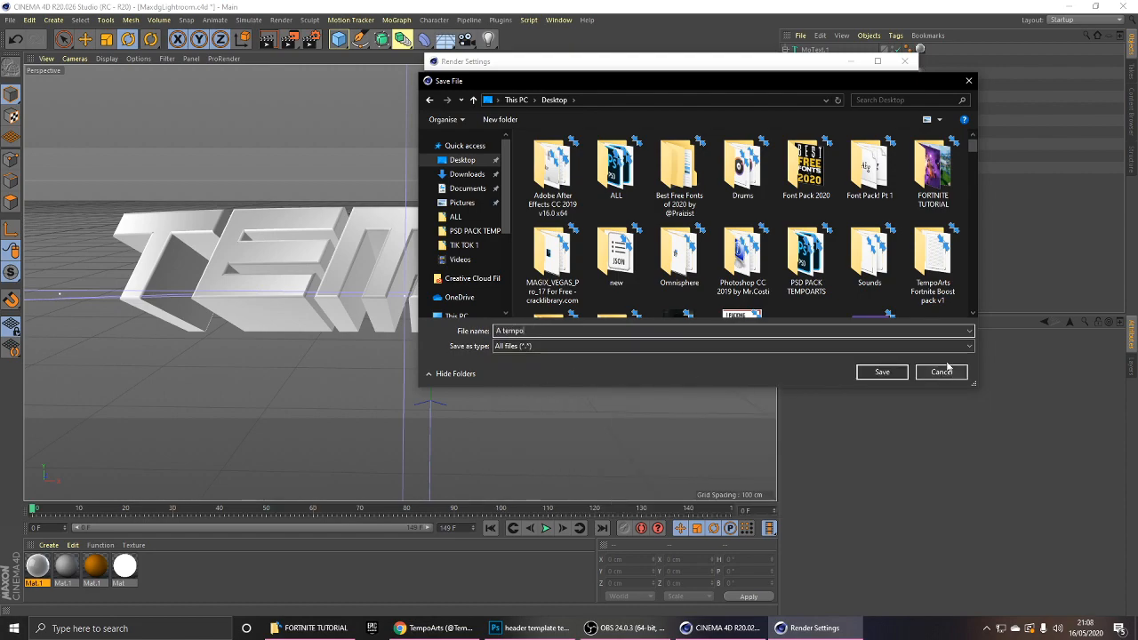
pyautogui.click(881, 371)
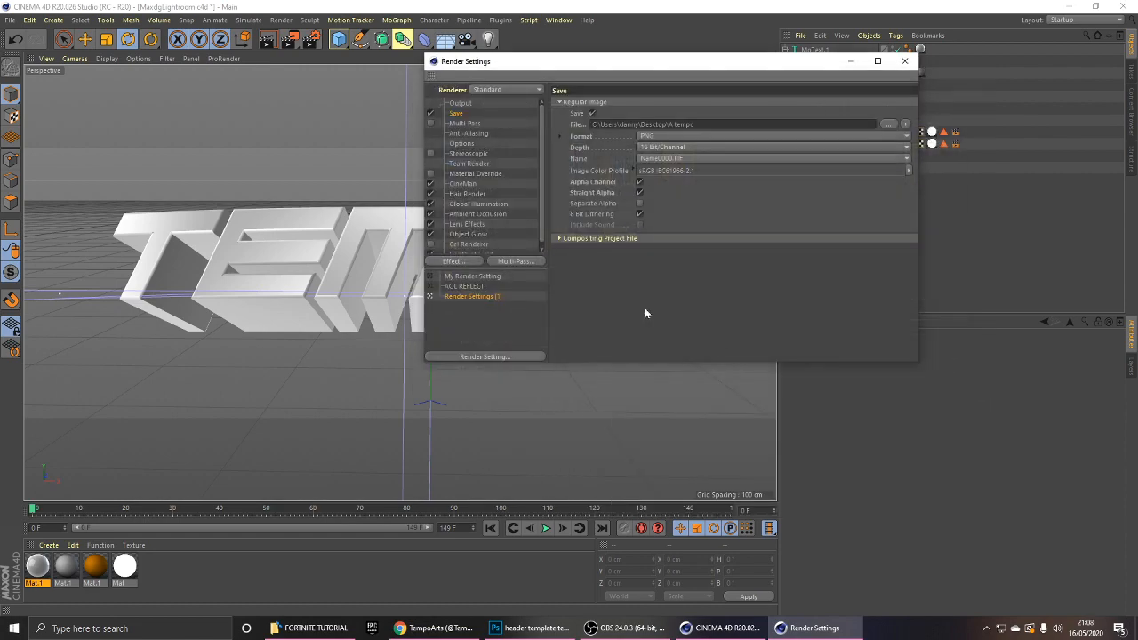
pyautogui.click(904, 61)
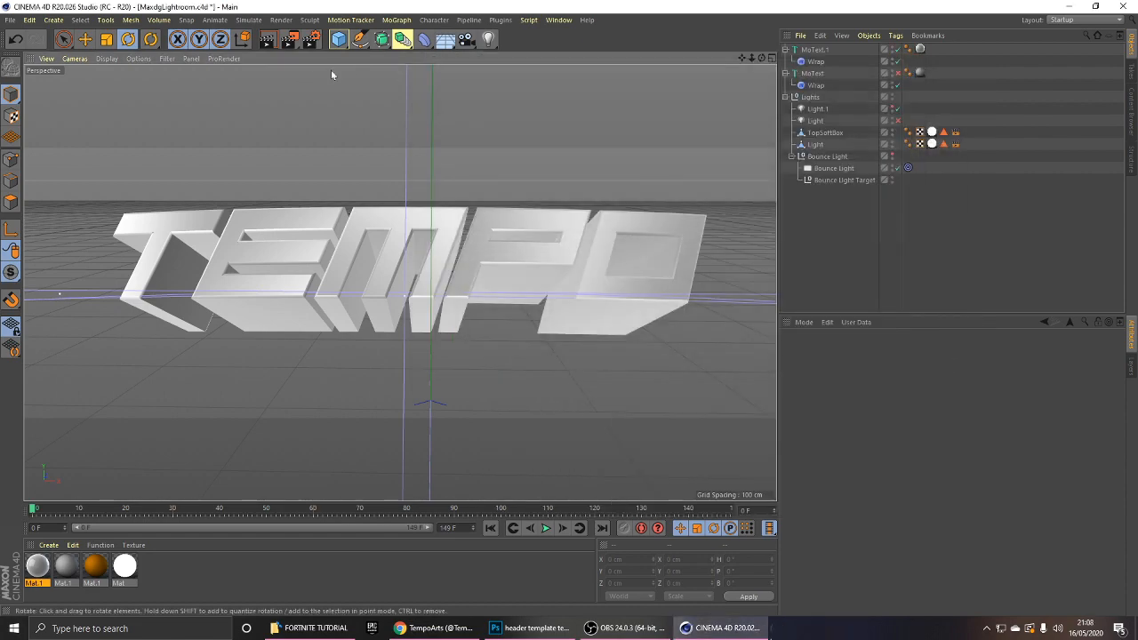
# Render the extruded TEMPO text to the Picture Viewer, inspect the finished image and close the viewer.
pyautogui.click(297, 39)
pyautogui.moveTo(496, 33); pyautogui.dragTo(383, 54)
pyautogui.scroll(-5, 595, 290)
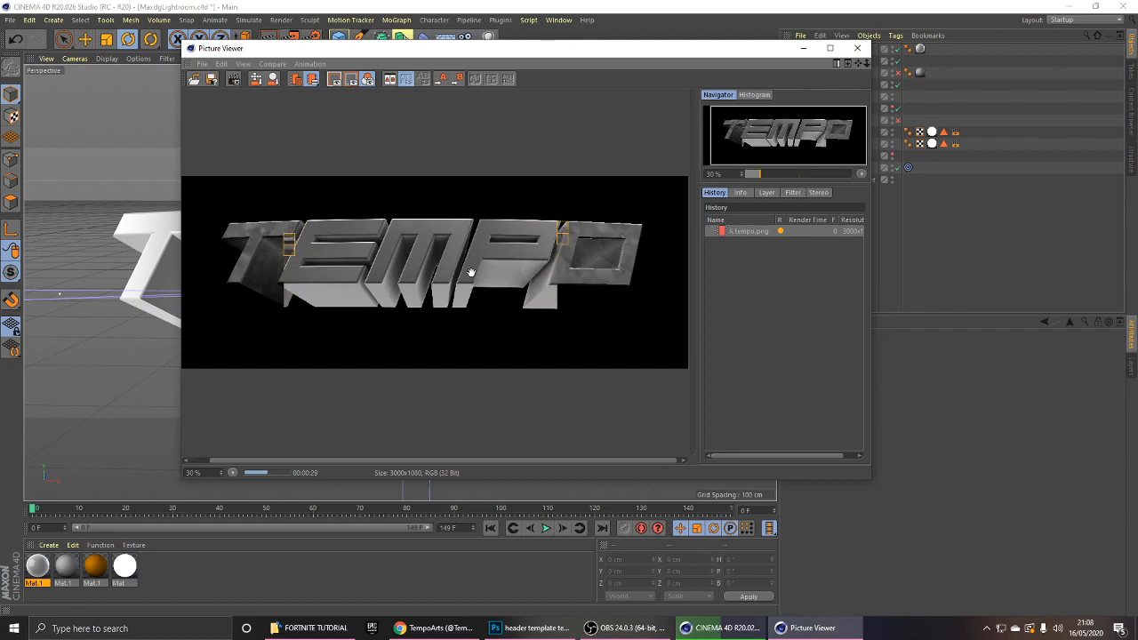
pyautogui.moveTo(470, 272); pyautogui.dragTo(496, 272)
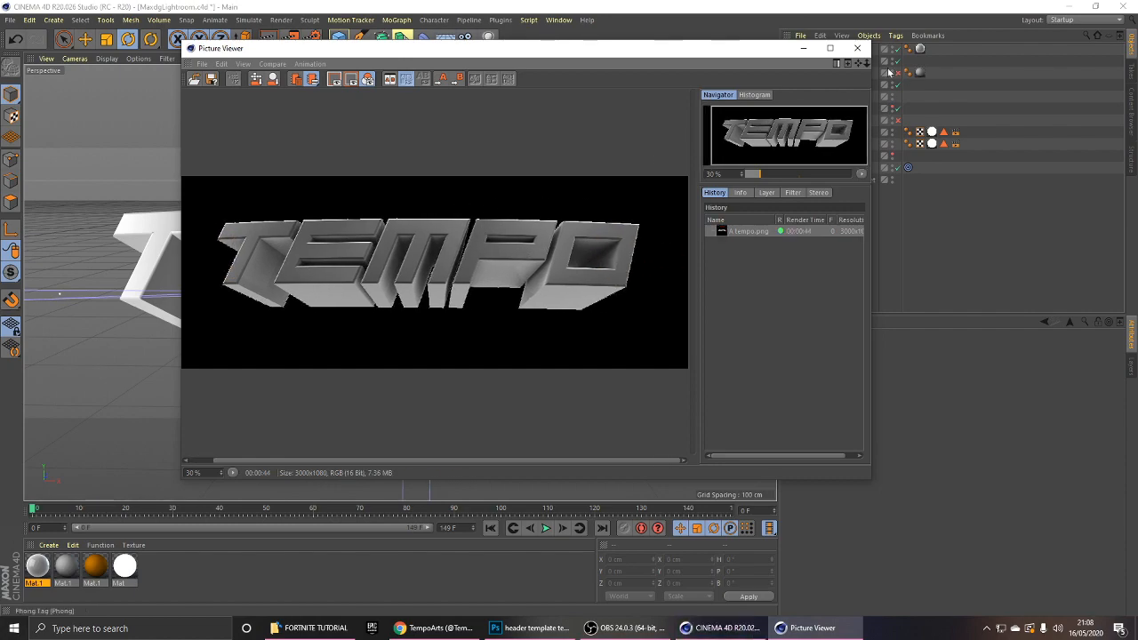
pyautogui.click(858, 49)
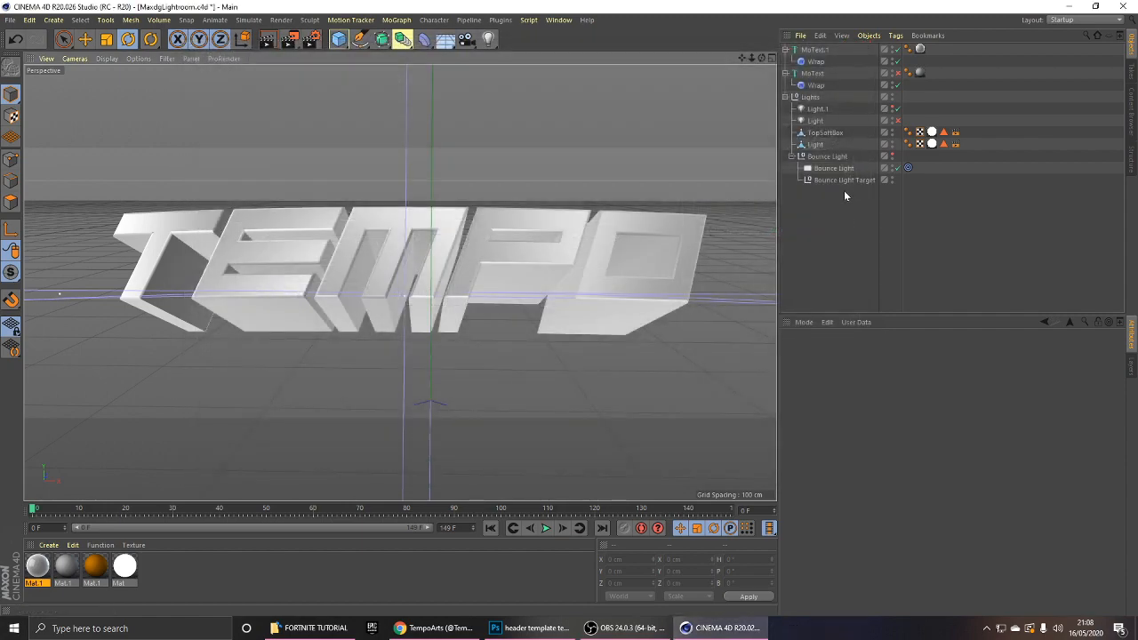
# Set the depth of the MoText.1 text to 0 cm.
pyautogui.click(814, 51)
pyautogui.doubleClick(845, 375)
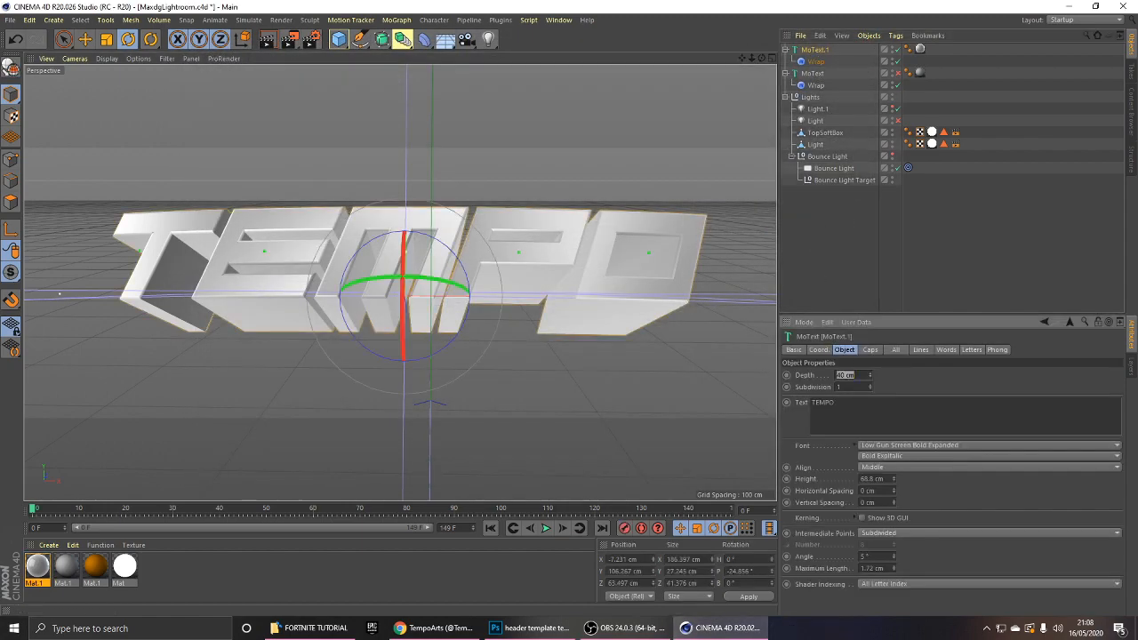
pyautogui.write('0')
pyautogui.press('Return')
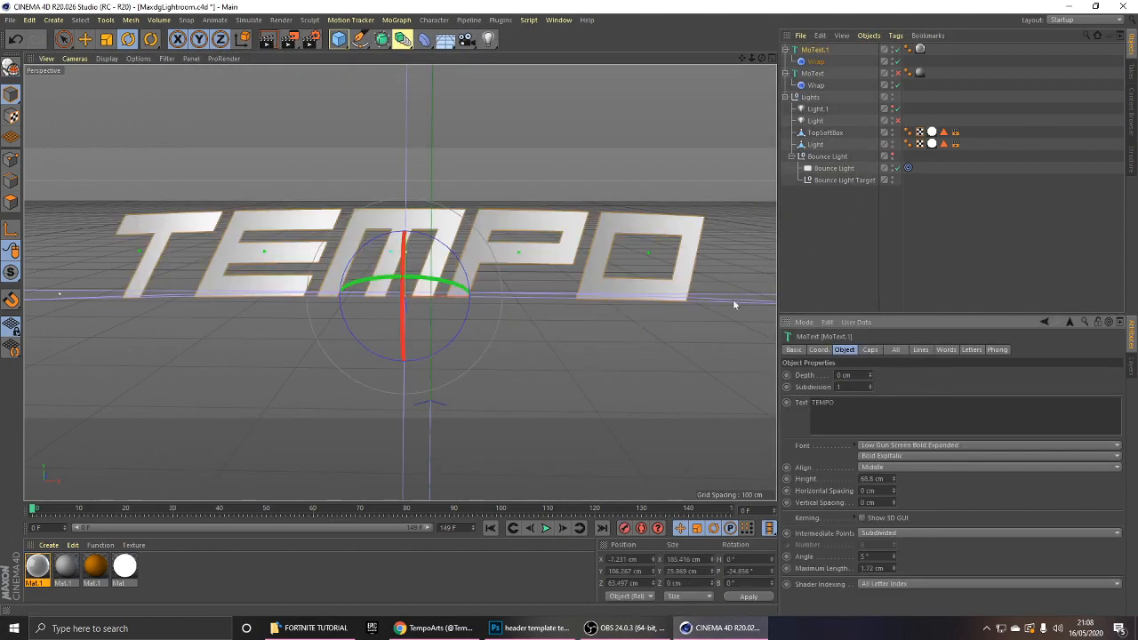
# Set the render's save file to "A tempo2" and render the flat text to the Picture Viewer.
pyautogui.click(311, 39)
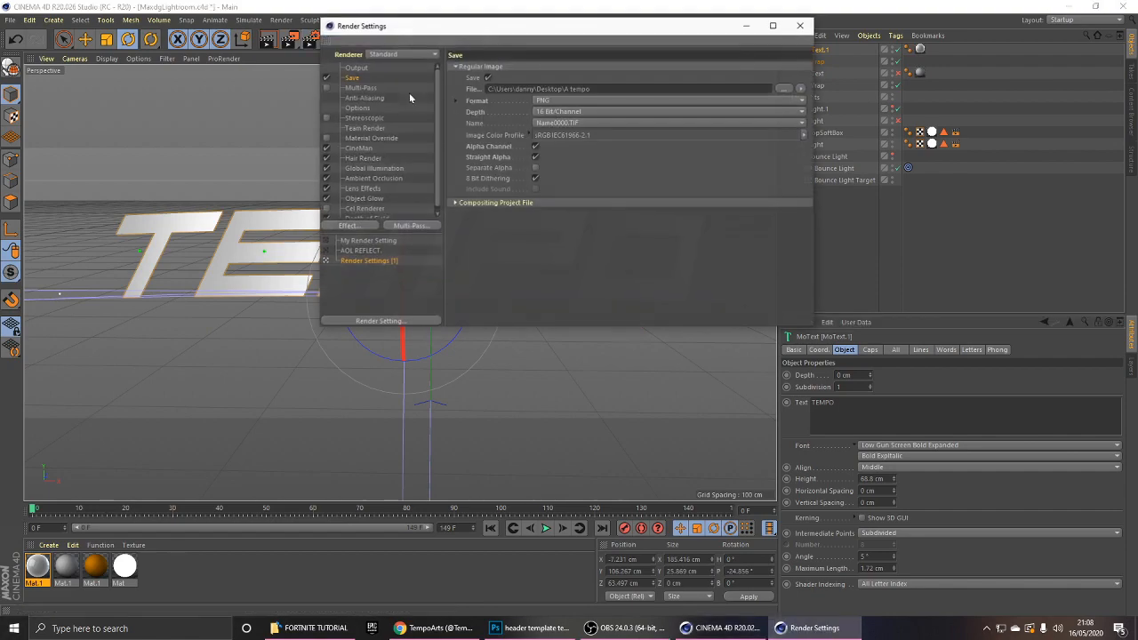
pyautogui.click(800, 25)
pyautogui.click(291, 39)
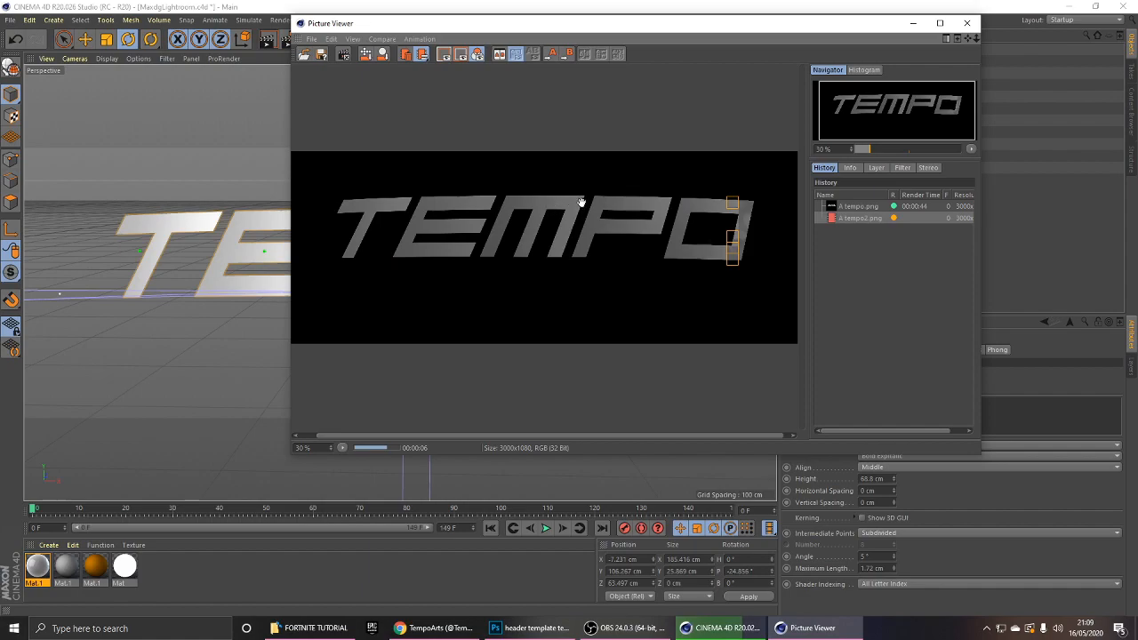
pyautogui.click(963, 32)
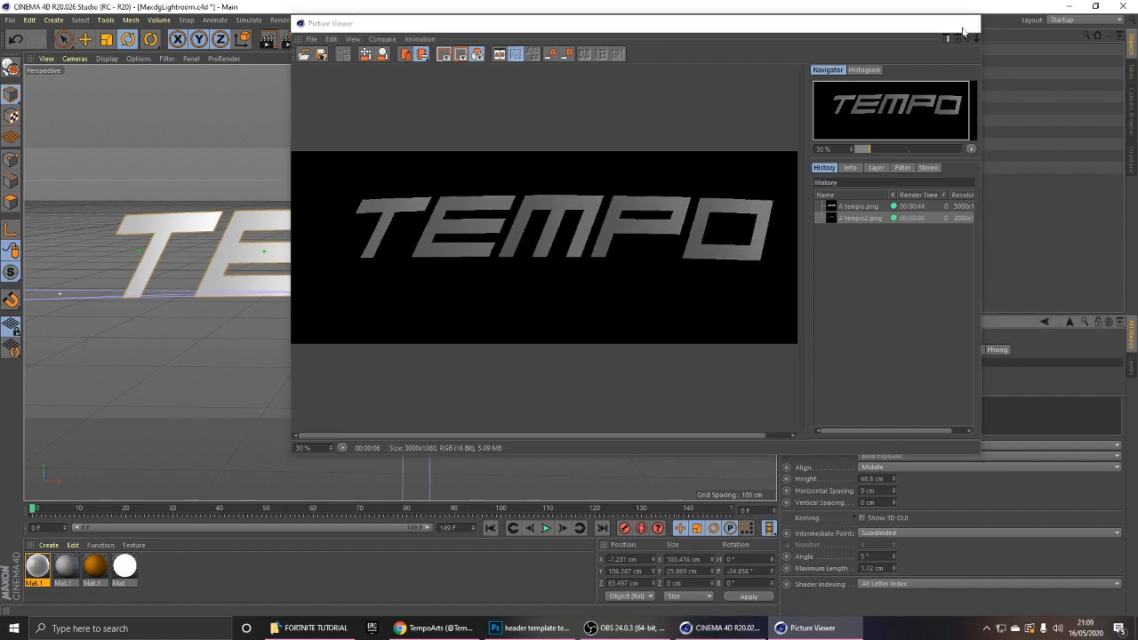
# Close Cinema 4D and return to the desktop.
pyautogui.click(1122, 6)
pyautogui.click(583, 359)
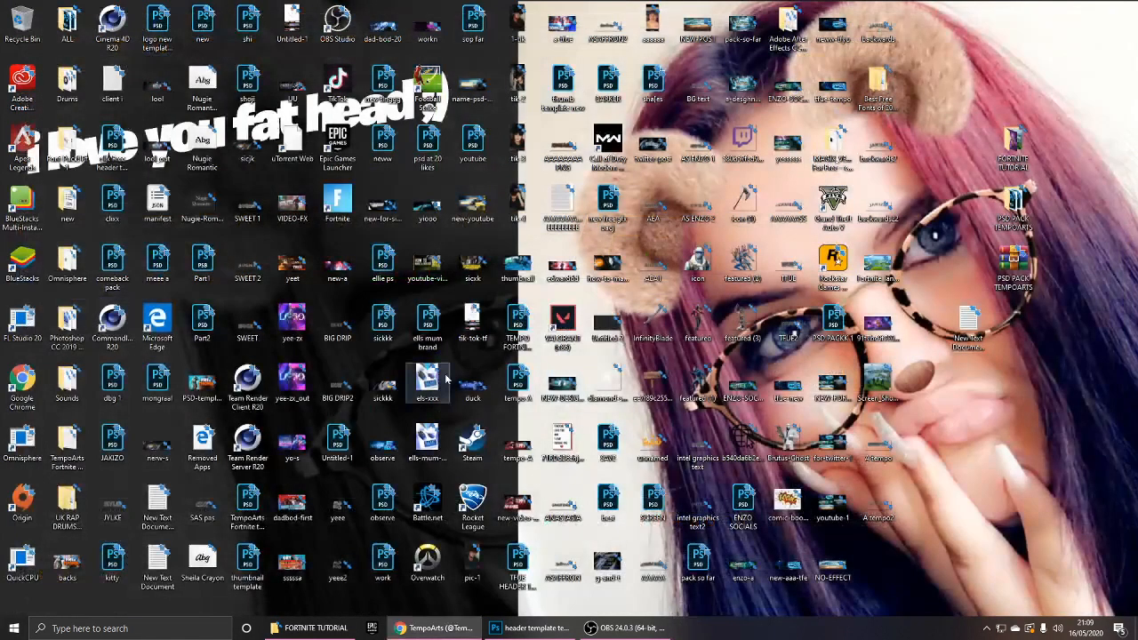
# Bring up the FORTNITE TUTORIAL folder over Photoshop and open the Desktop folder in a second File Explorer window.
pyautogui.click(566, 622)
pyautogui.click(311, 628)
pyautogui.moveTo(416, 89)
pyautogui.mouseDown()
pyautogui.moveTo(360, 109)
pyautogui.moveTo(389, 106)
pyautogui.mouseUp()
pyautogui.moveTo(464, 284)
pyautogui.mouseDown()
pyautogui.moveTo(438, 166)
pyautogui.moveTo(475, 173)
pyautogui.mouseUp()
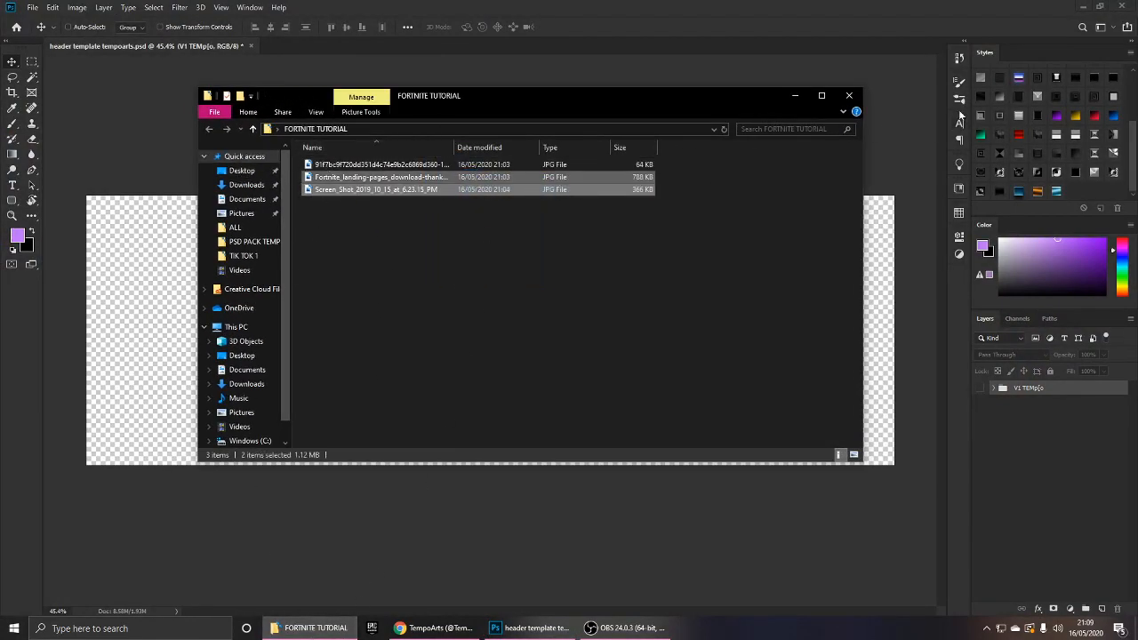
pyautogui.rightClick(344, 622)
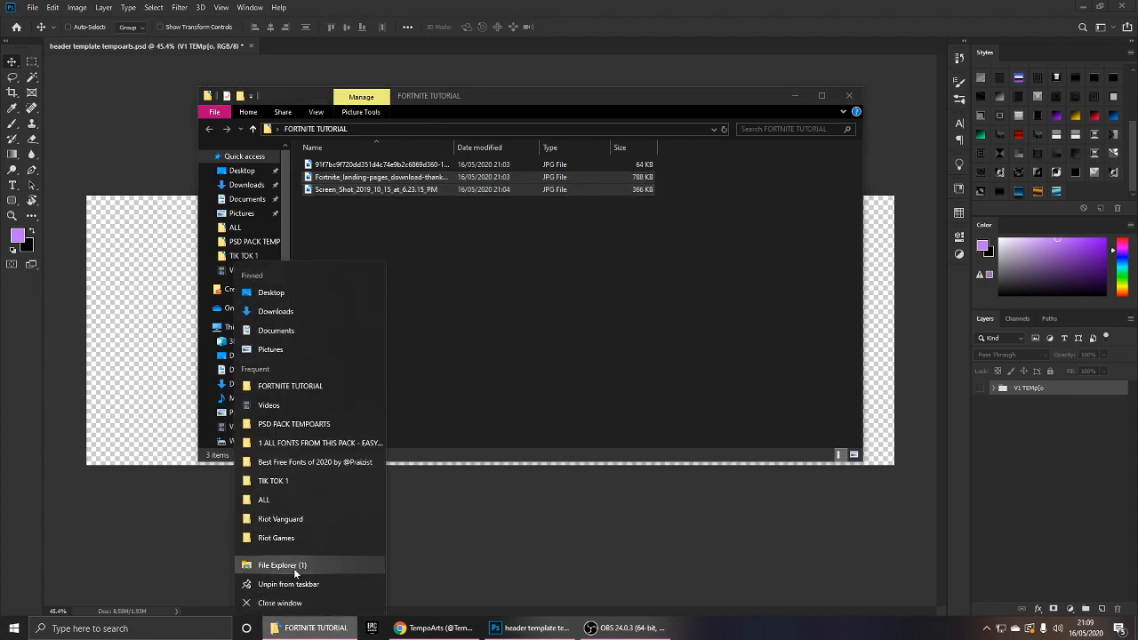
pyautogui.click(297, 568)
pyautogui.doubleClick(396, 194)
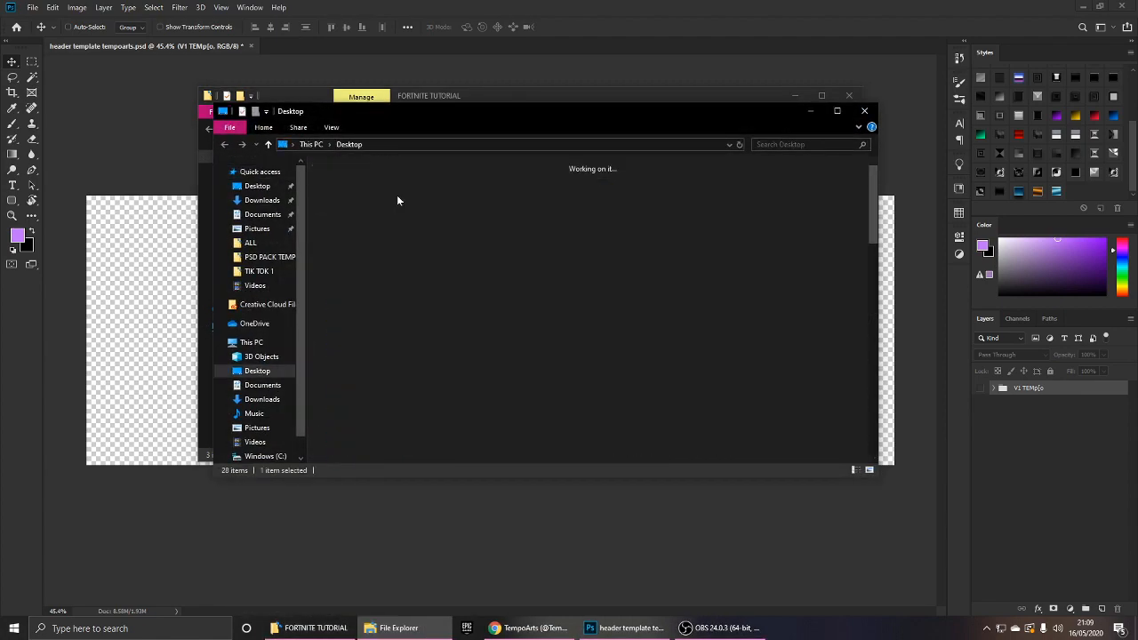
# Move the A tempo and A tempo2 PNG files from the Desktop into the FORTNITE TUTORIAL folder, then close the Desktop window.
pyautogui.moveTo(427, 120); pyautogui.dragTo(584, 177)
pyautogui.moveTo(822, 176); pyautogui.dragTo(877, 270)
pyautogui.moveTo(950, 404); pyautogui.dragTo(329, 262)
pyautogui.click(370, 216)
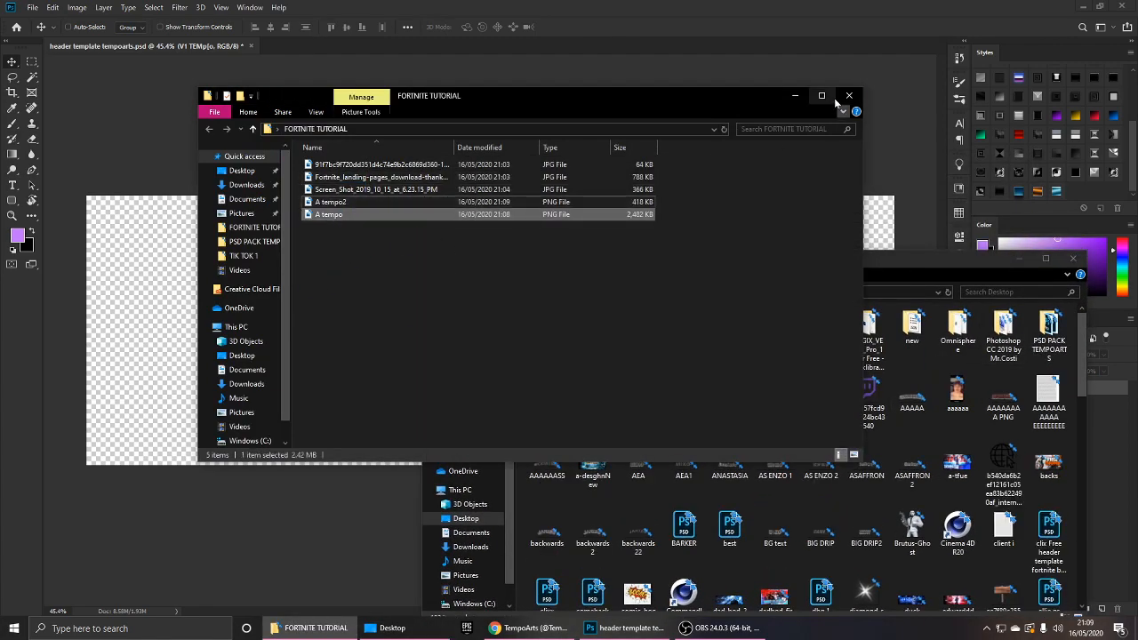
pyautogui.click(1072, 257)
# Place the A tempo and A tempo2 renders in the header template and add an empty layer beneath them.
pyautogui.moveTo(521, 92); pyautogui.dragTo(669, 76)
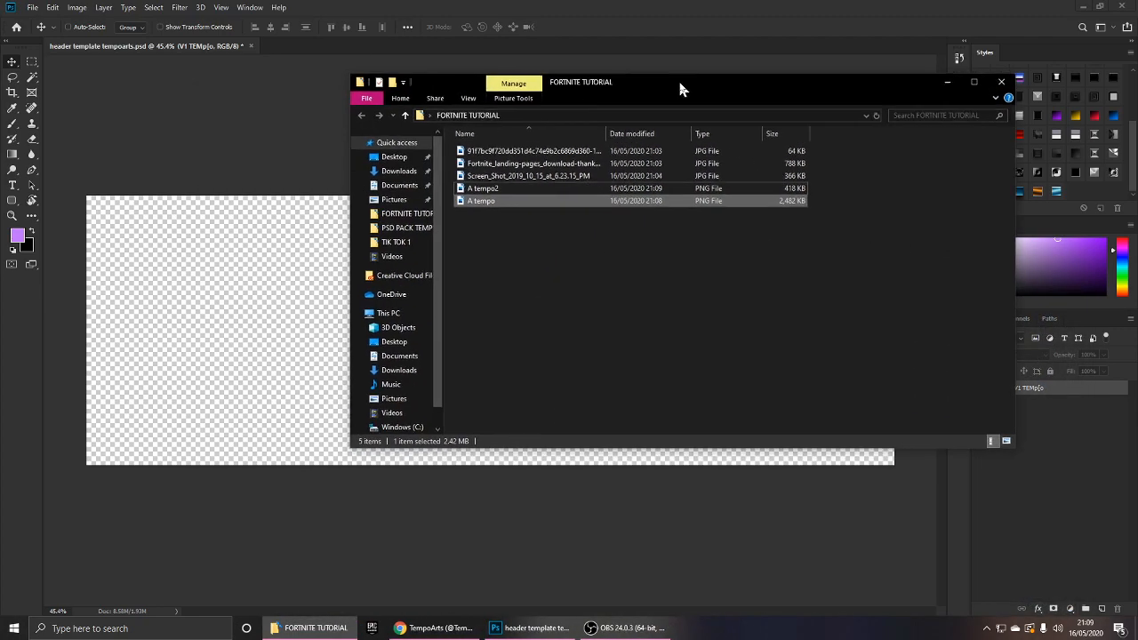
pyautogui.moveTo(558, 203); pyautogui.dragTo(314, 249)
pyautogui.press('Return')
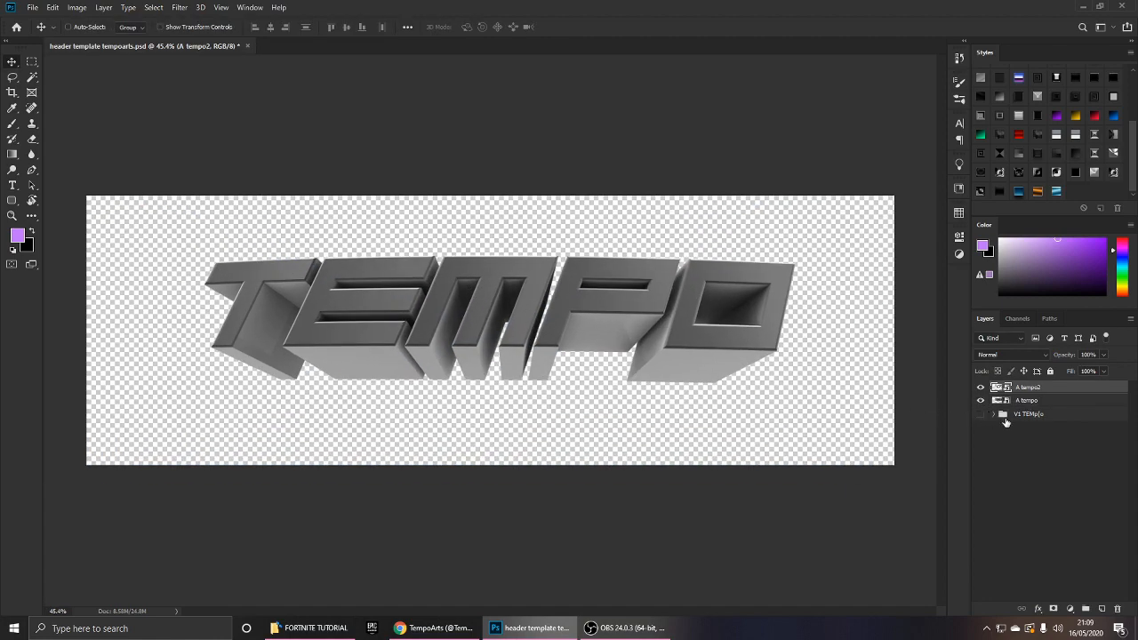
pyautogui.click(1100, 608)
pyautogui.press('g')
pyautogui.moveTo(414, 282); pyautogui.dragTo(717, 478)
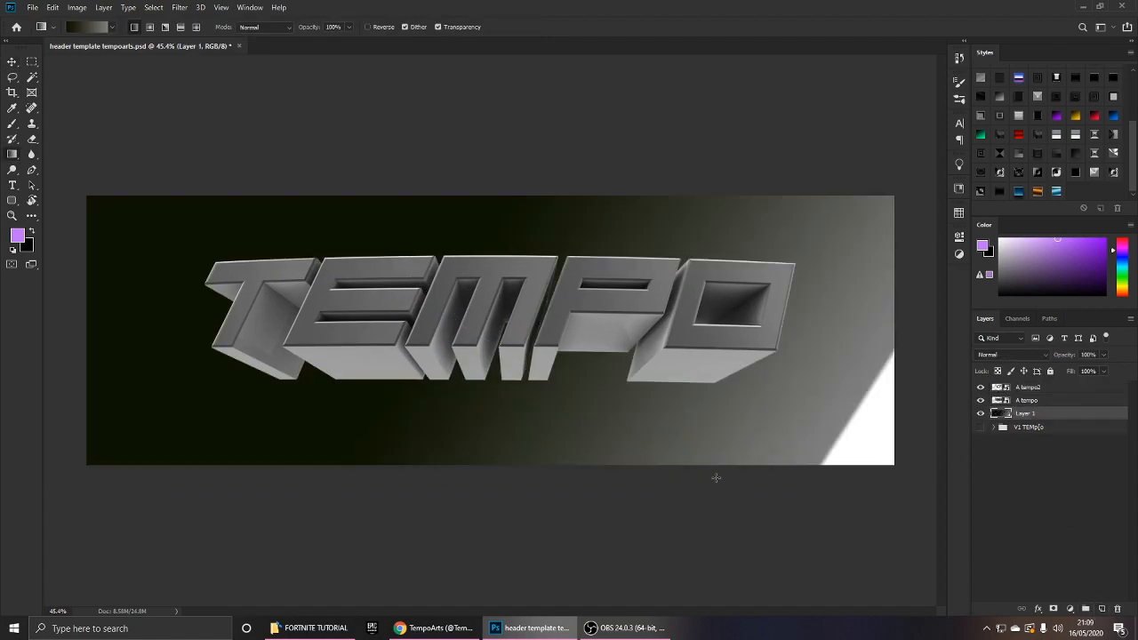
pyautogui.hotkey('ctrl', 'z')
# Fill the new layer beneath the TEMPO renders with black.
pyautogui.press('x')
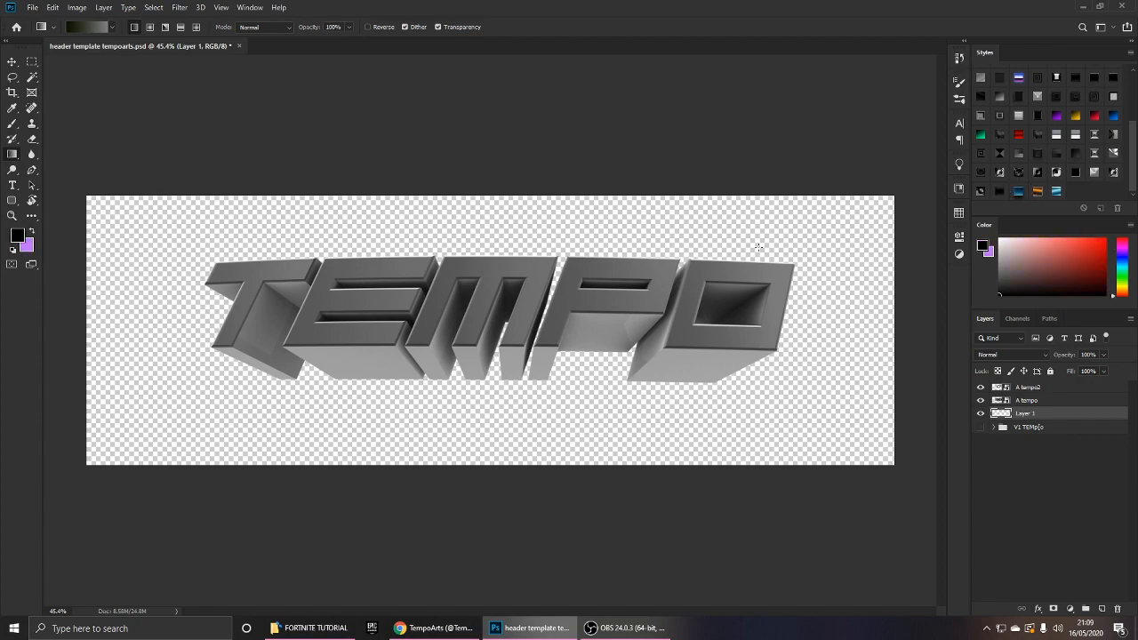
pyautogui.hotkey('alt', 'BackSpace')
pyautogui.press('v')
# Move the hidden V1 TEMp[o adjustment group to the top of the layer stack.
pyautogui.click(1038, 389)
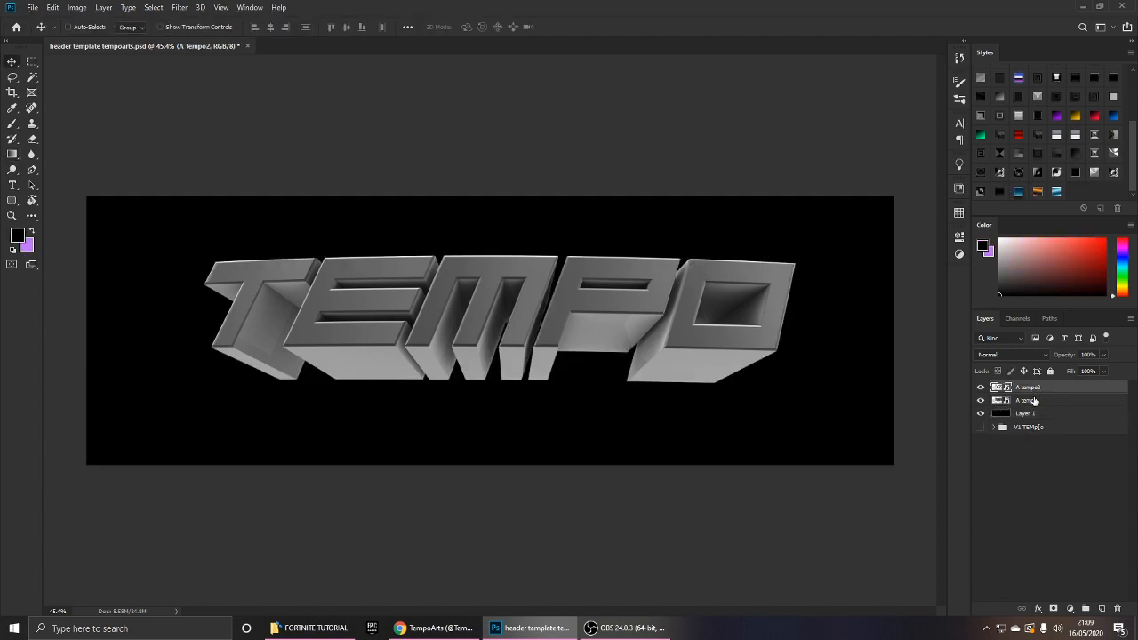
pyautogui.click(1032, 430)
pyautogui.moveTo(1051, 424); pyautogui.dragTo(1036, 388)
pyautogui.click(979, 388)
pyautogui.click(980, 388)
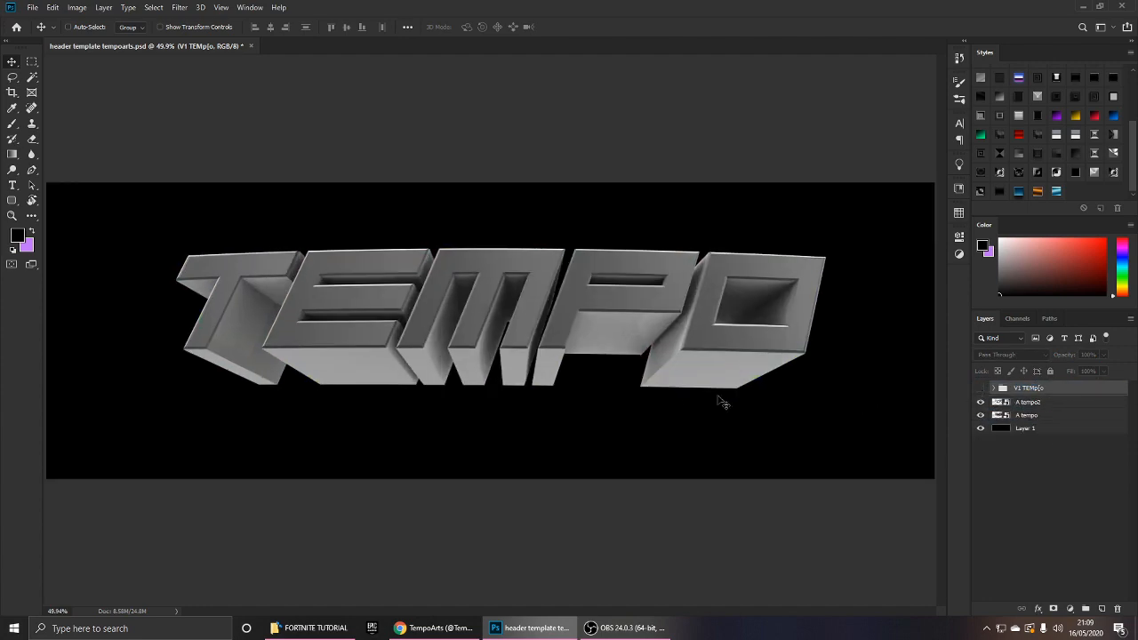
pyautogui.click(995, 389)
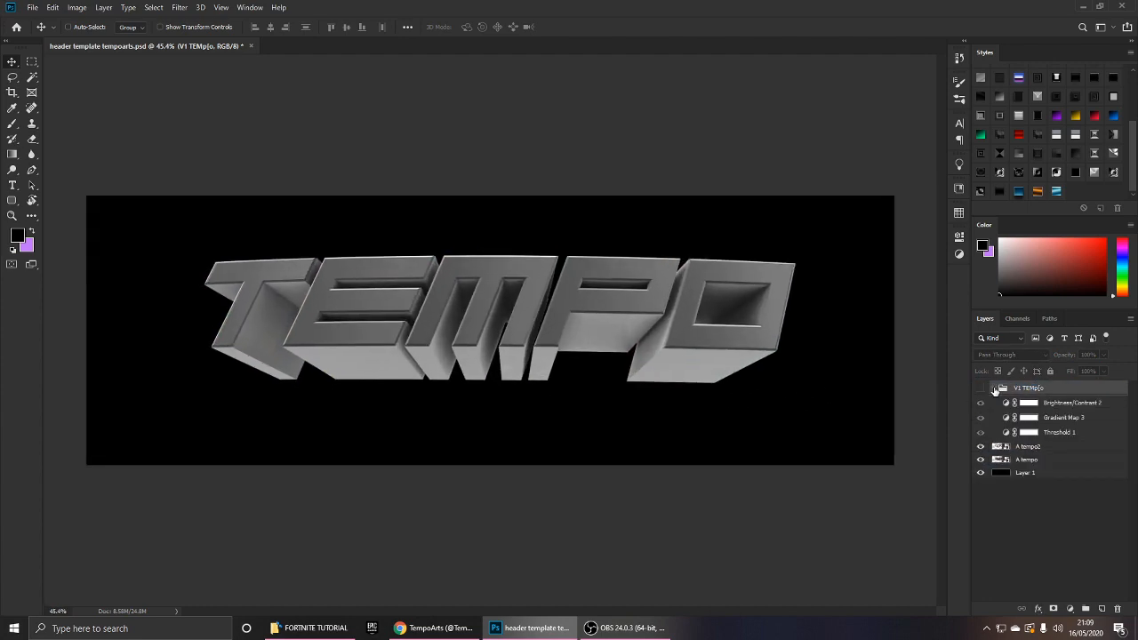
pyautogui.click(995, 389)
pyautogui.press('Delete')
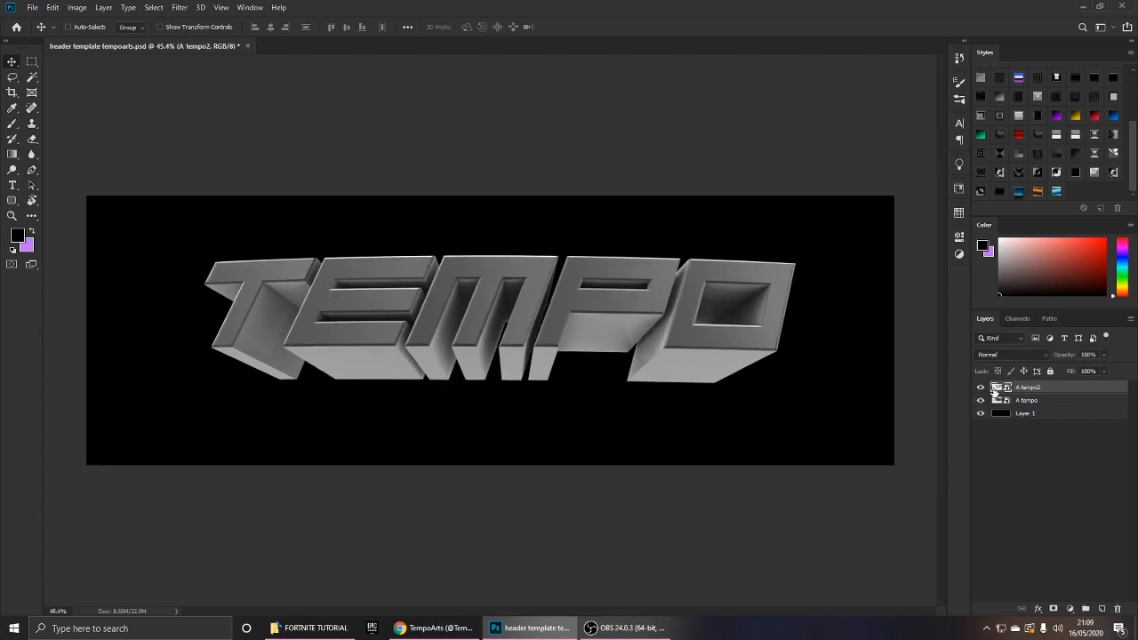
pyautogui.hotkey('ctrl', 'z')
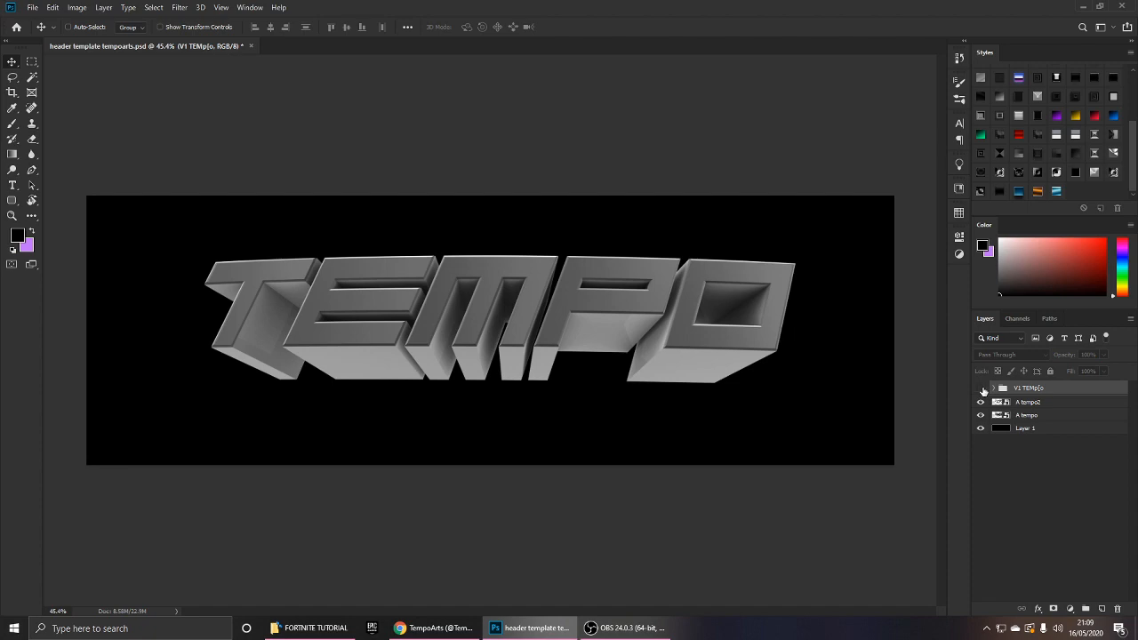
# Rename the A tempo2 layer as 2D and the A tempo layer as 3D.
pyautogui.click(1018, 405)
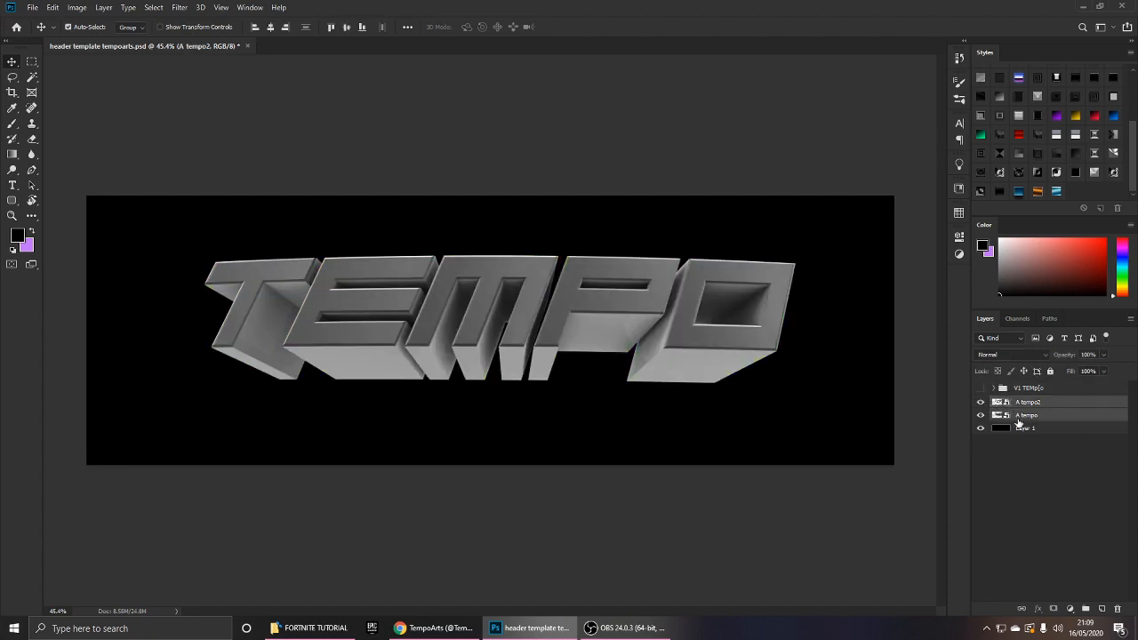
pyautogui.click(981, 403)
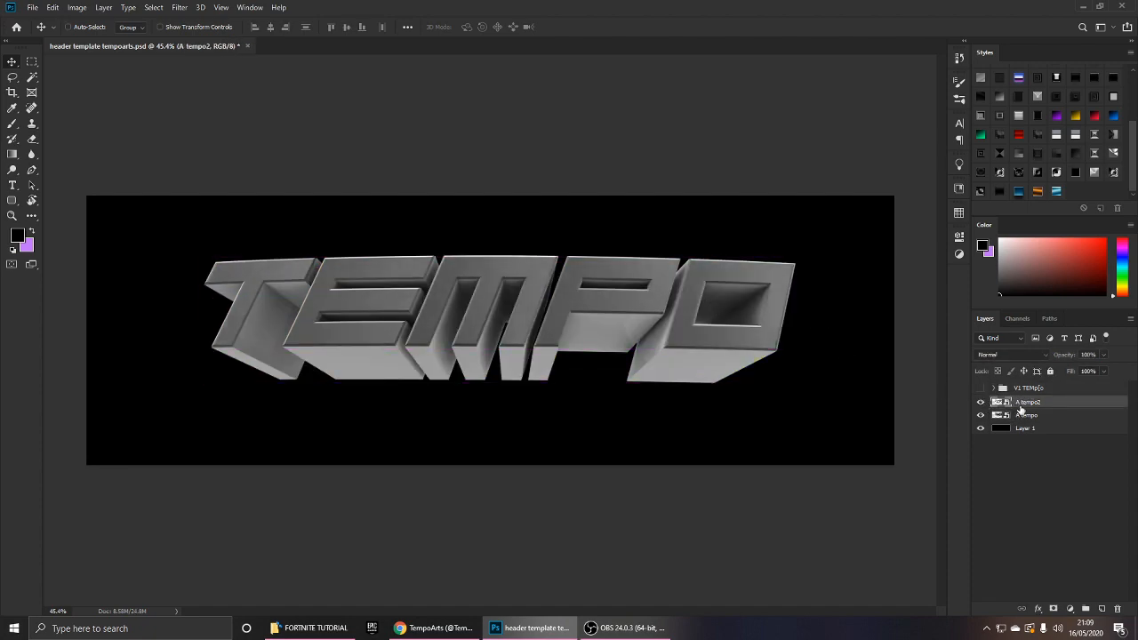
pyautogui.moveTo(722, 334)
pyautogui.mouseDown()
pyautogui.moveTo(565, 319)
pyautogui.moveTo(722, 335)
pyautogui.mouseUp()
pyautogui.scroll(4, 665, 374)
pyautogui.doubleClick(1027, 401)
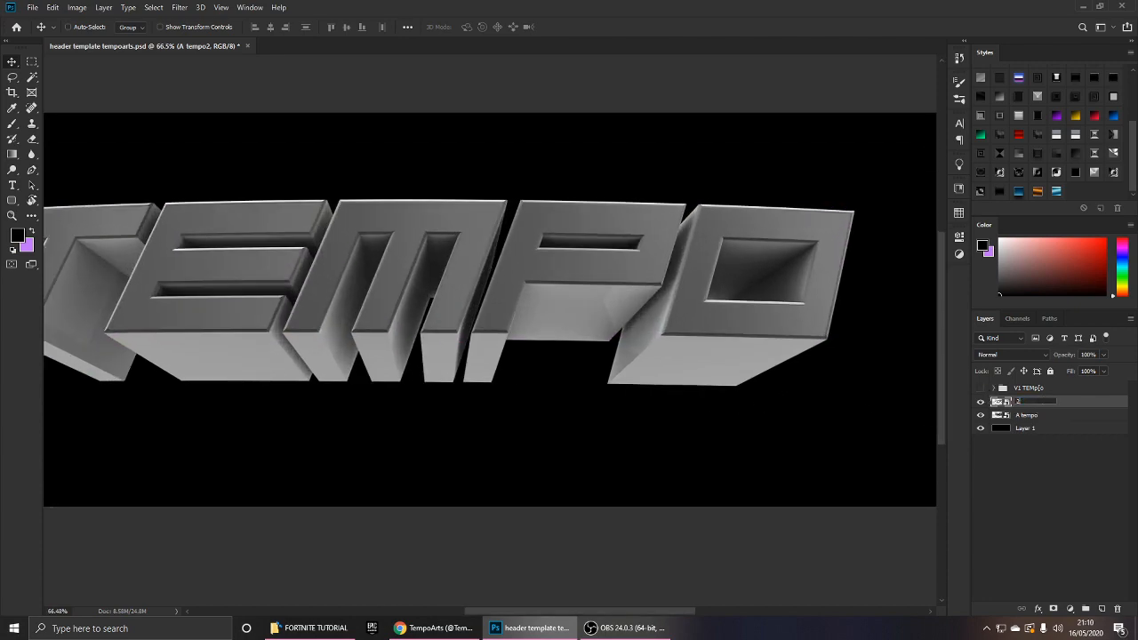
pyautogui.write('2D')
pyautogui.press('Return')
pyautogui.doubleClick(1025, 415)
pyautogui.write('3D')
pyautogui.press('Return')
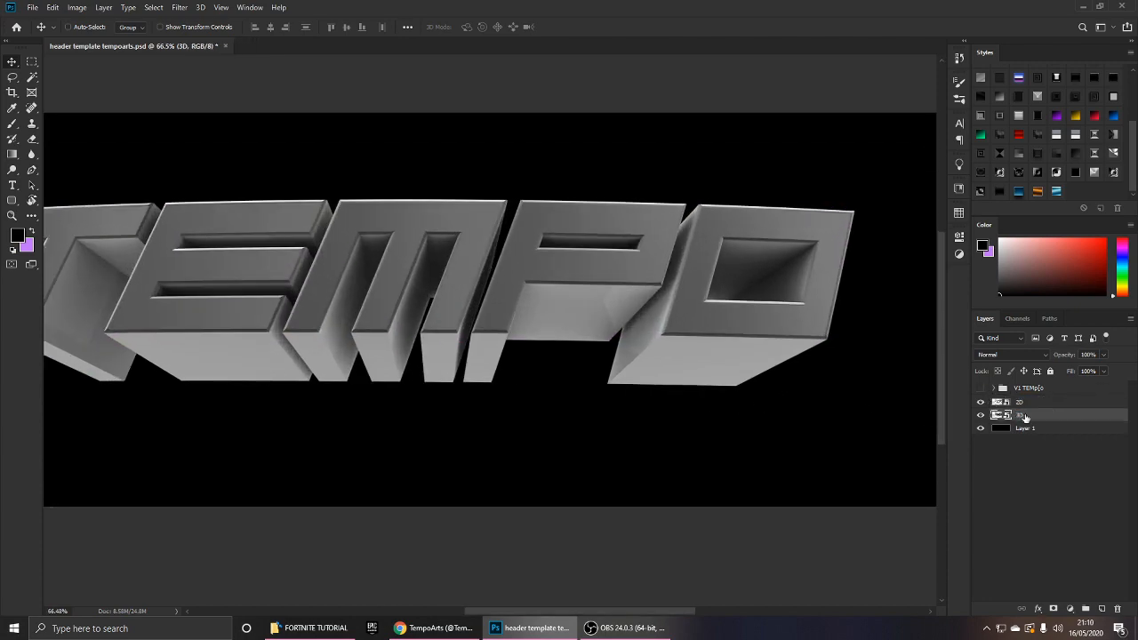
pyautogui.click(978, 416)
pyautogui.scroll(-3, 587, 391)
pyautogui.moveTo(617, 313); pyautogui.dragTo(628, 397)
pyautogui.hotkey('ctrl', 'z')
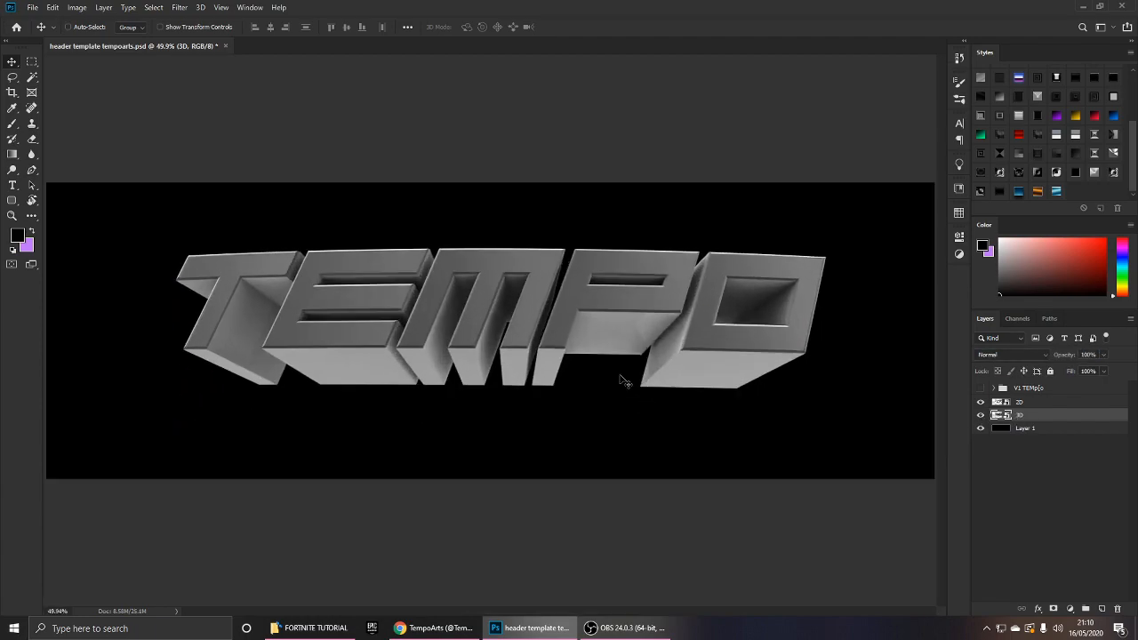
# Apply the Invert filter twice to the 3D layer, then select the 3D and 2D layers together.
pyautogui.hotkey('ctrl', 'i')
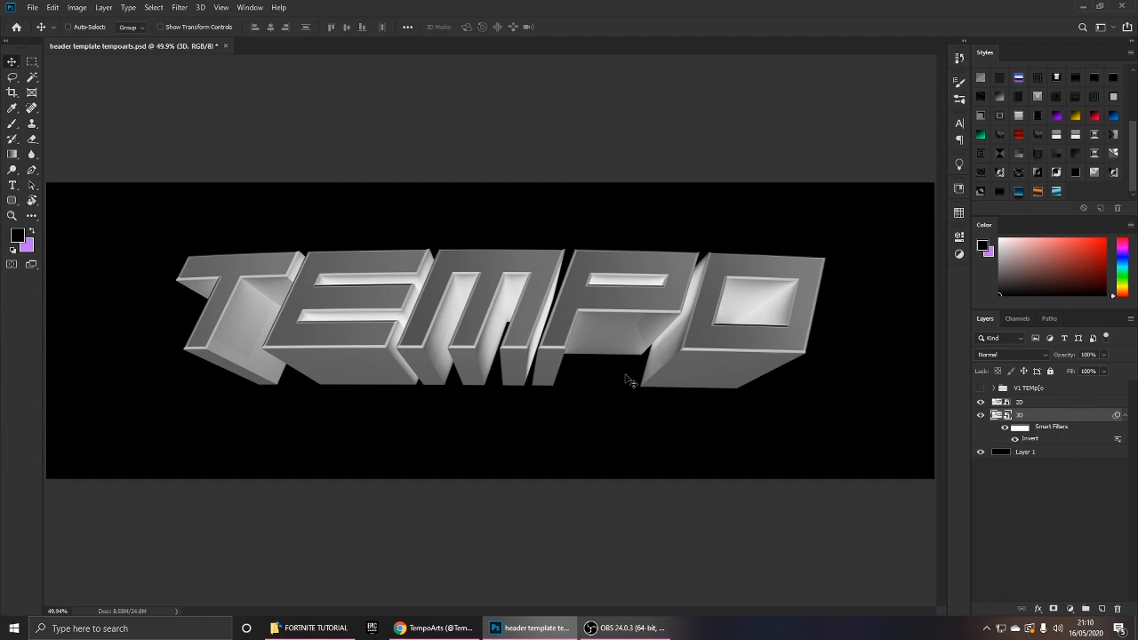
pyautogui.hotkey('ctrl', 'i')
pyautogui.click(1065, 472)
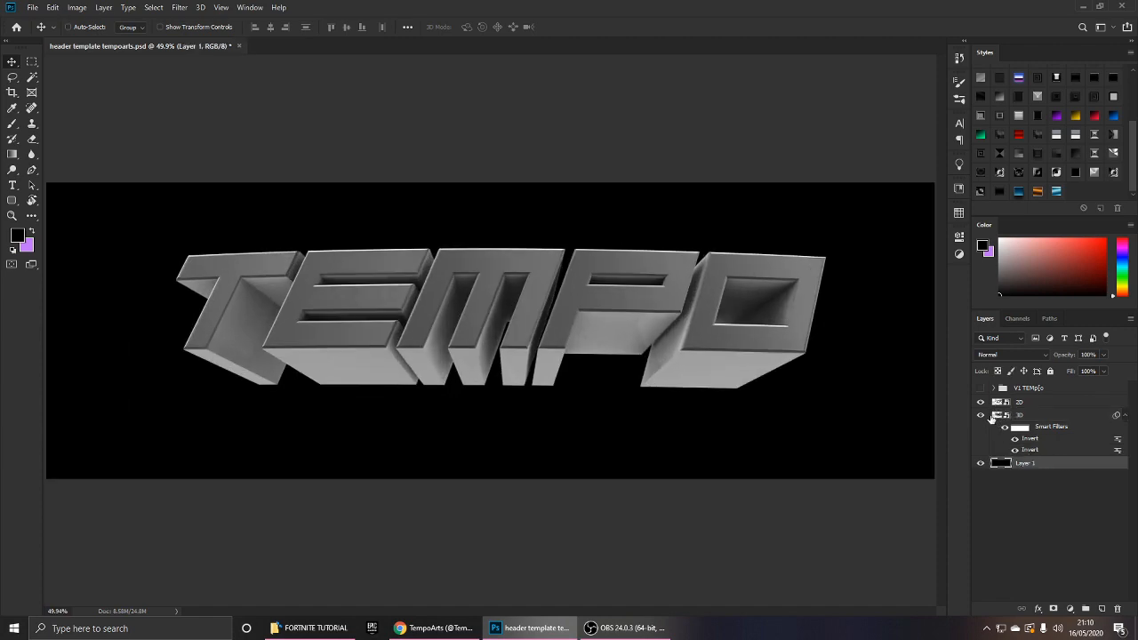
pyautogui.click(981, 414)
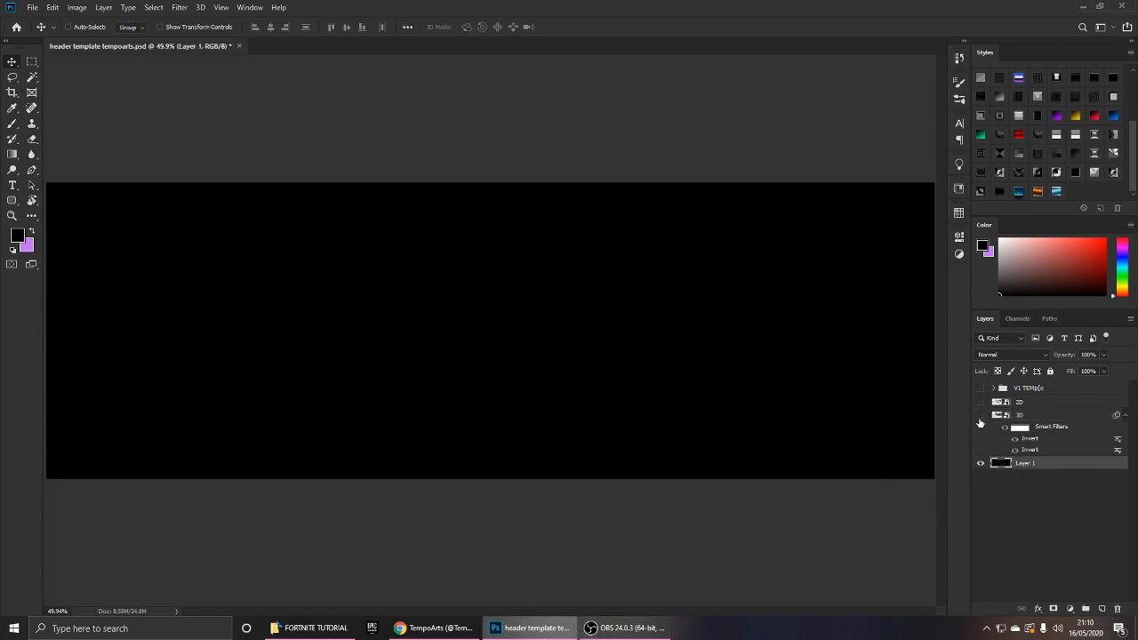
pyautogui.click(1016, 405)
pyautogui.click(1028, 417)
pyautogui.scroll(-1, 801, 384)
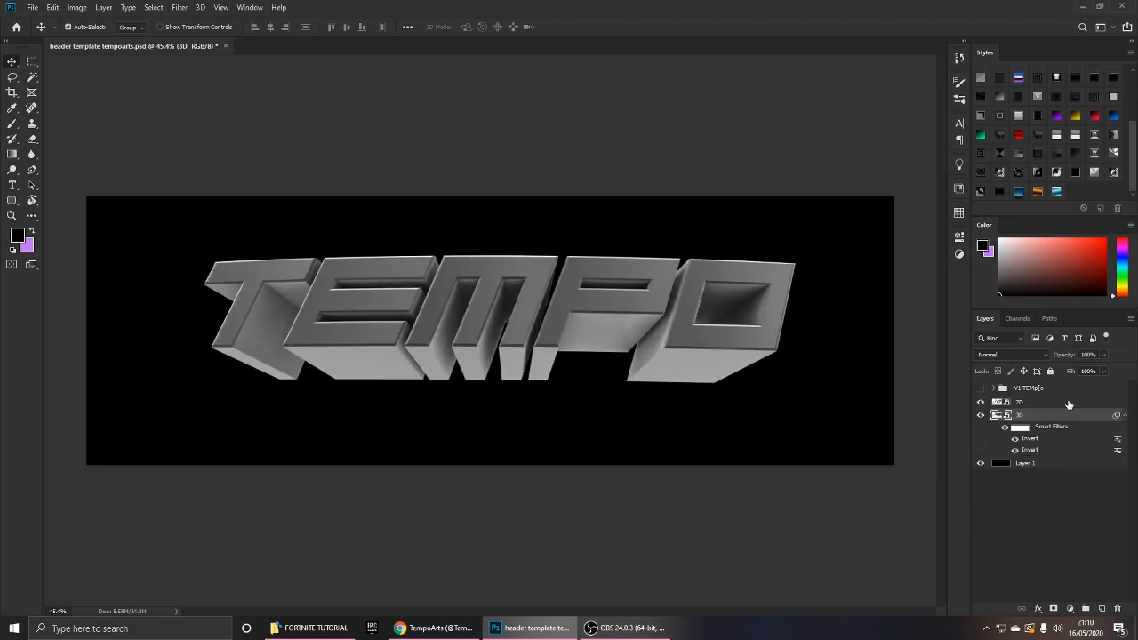
pyautogui.keyDown('ctrl'); pyautogui.click(1059, 403); pyautogui.keyUp('ctrl')
pyautogui.hotkey('ctrl', 't')
pyautogui.moveTo(797, 257); pyautogui.dragTo(745, 274)
pyautogui.moveTo(694, 300); pyautogui.dragTo(782, 320)
pyautogui.press('Return')
pyautogui.scroll(1, 521, 331)
pyautogui.scroll(-2, 507, 330)
pyautogui.hotkey('ctrl', 'z')
pyautogui.hotkey('ctrl', 'z')
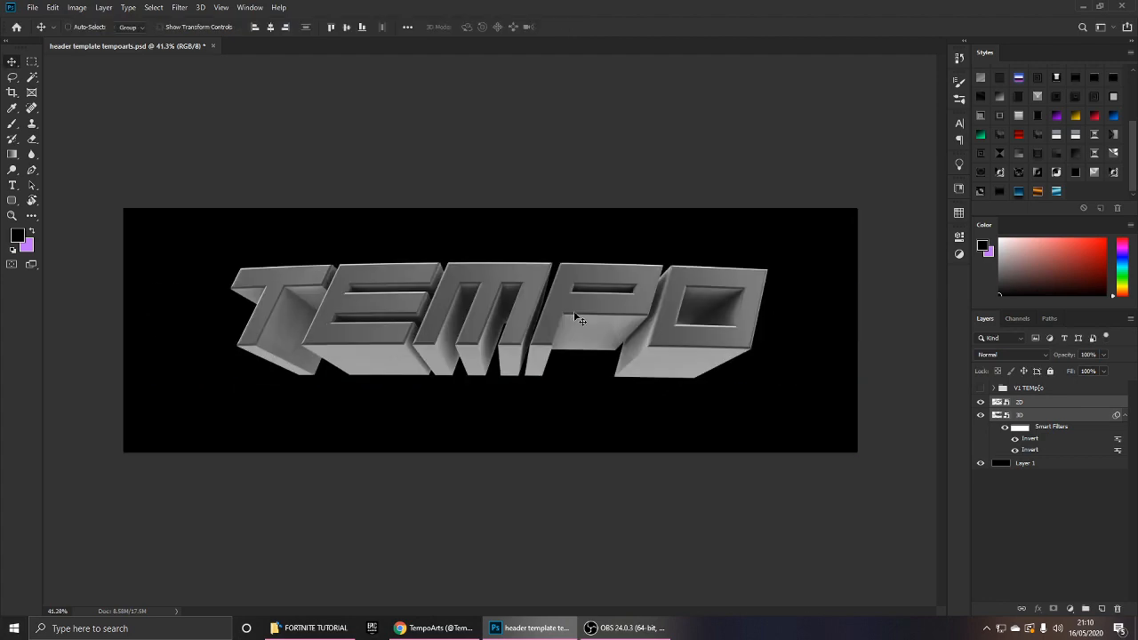
# Scale the 2D and 3D layers down together and position the text near the middle of the canvas.
pyautogui.scroll(1, 609, 330)
pyautogui.hotkey('ctrl', 't')
pyautogui.moveTo(795, 255); pyautogui.dragTo(717, 280)
pyautogui.moveTo(631, 319); pyautogui.dragTo(634, 329)
pyautogui.press('Return')
pyautogui.scroll(1, 615, 341)
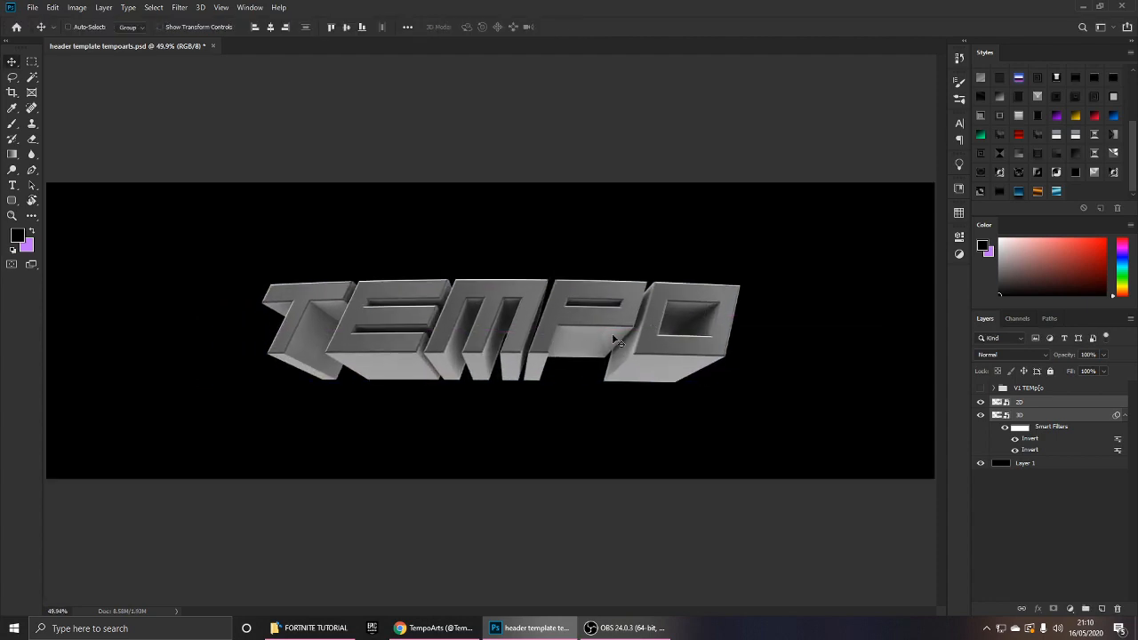
# Group the 2D and 3D layers, centre the group horizontally and vertically on the canvas, and expand the group.
pyautogui.click(270, 27)
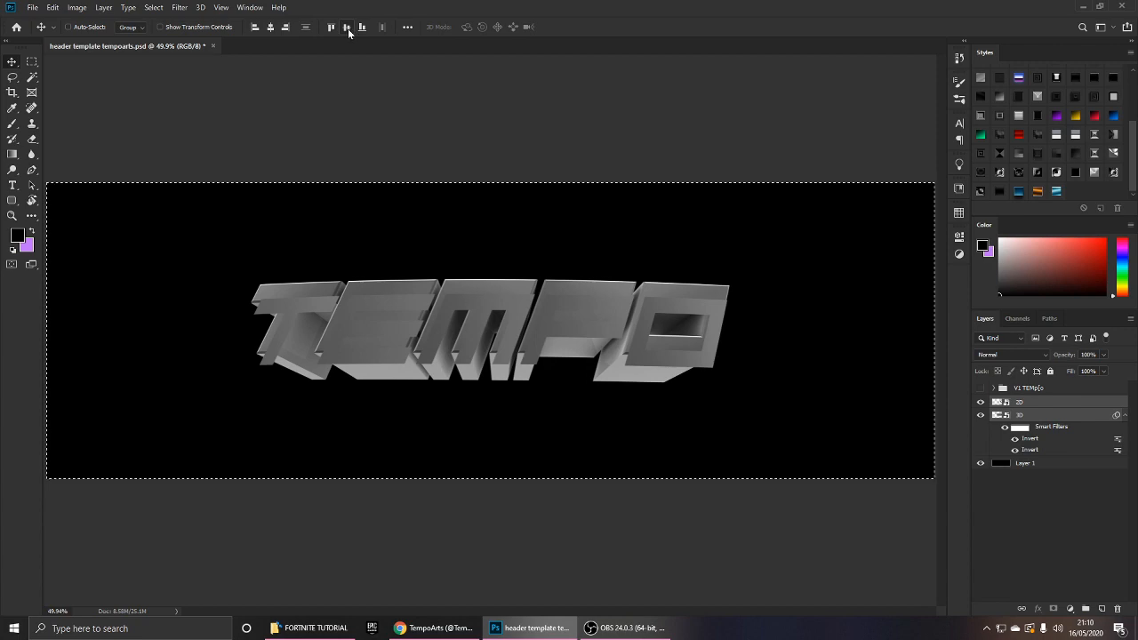
pyautogui.hotkey('ctrl', 'd')
pyautogui.hotkey('ctrl', 'g')
pyautogui.hotkey('ctrl', 'a')
pyautogui.click(334, 29)
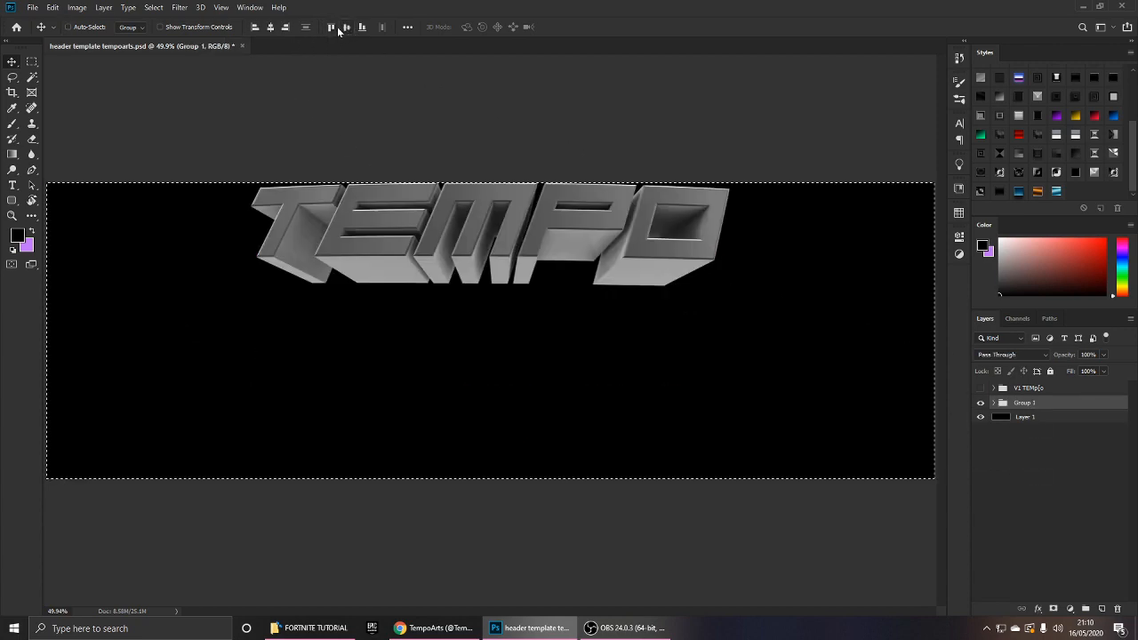
pyautogui.click(345, 27)
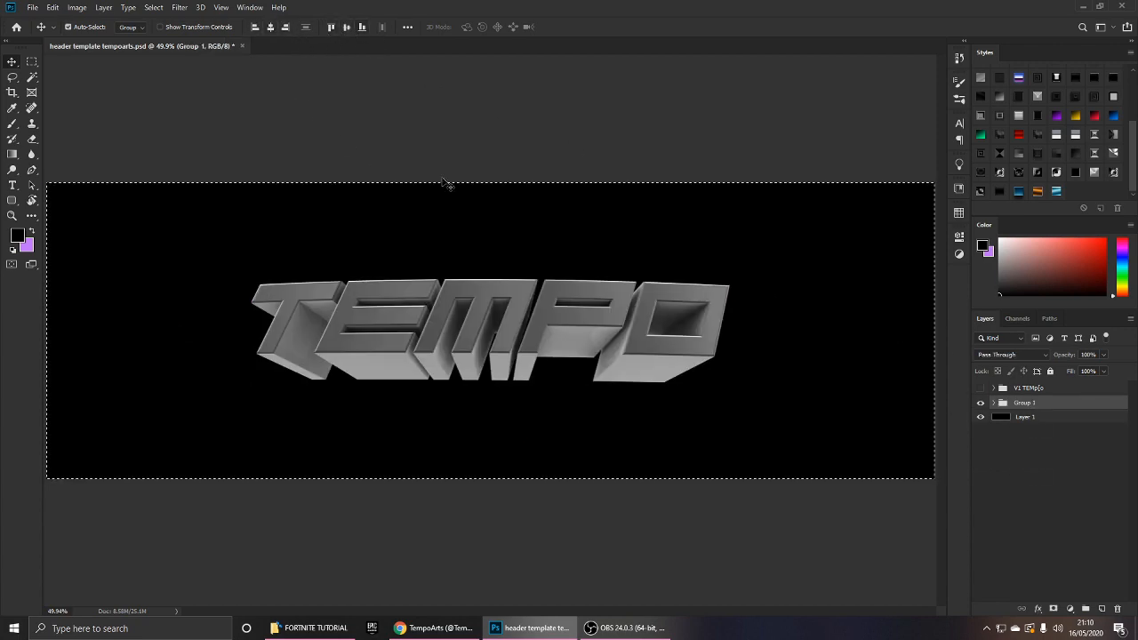
pyautogui.hotkey('ctrl', 'd')
pyautogui.hotkey('ctrl', 'a')
pyautogui.hotkey('ctrl', 'd')
pyautogui.click(993, 402)
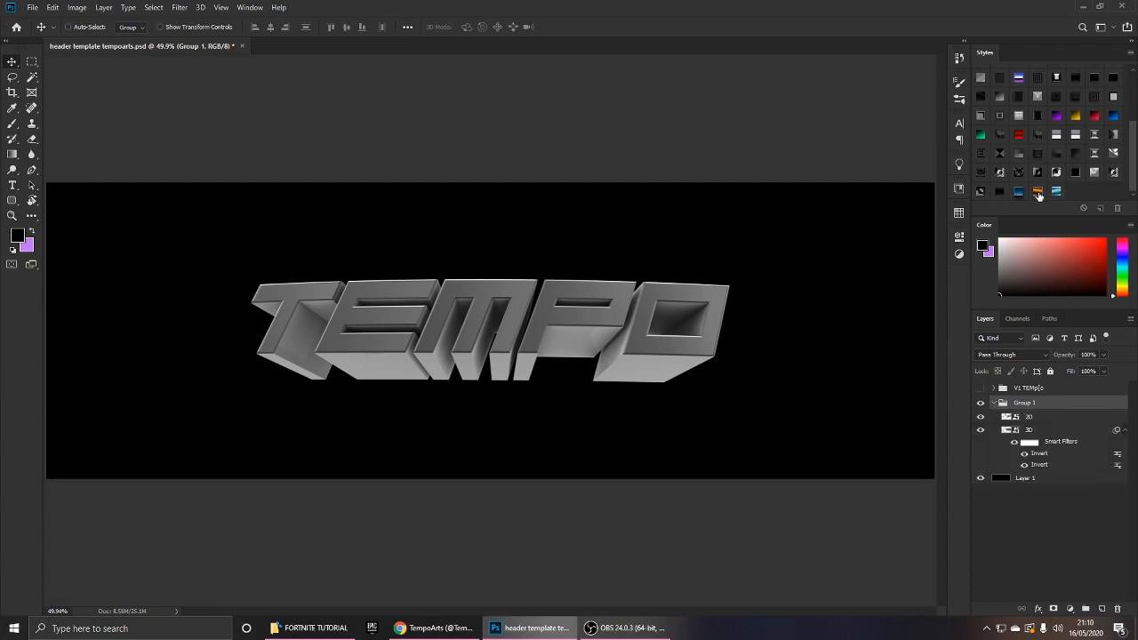
pyautogui.click(1039, 431)
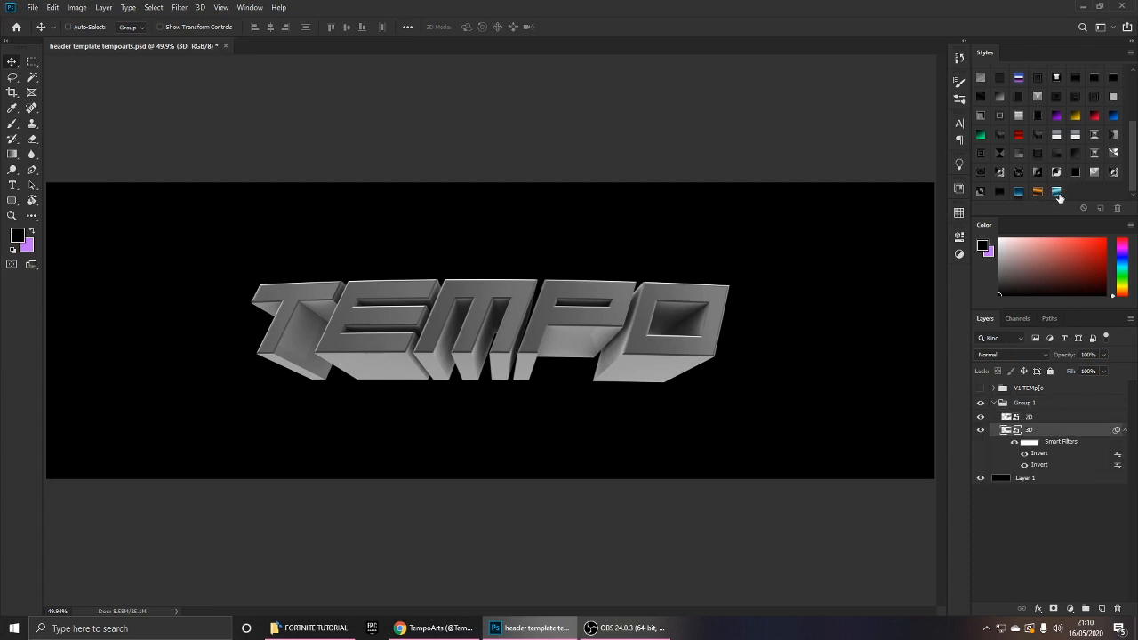
pyautogui.click(1057, 194)
pyautogui.scroll(1, 743, 310)
pyautogui.hotkey('ctrl', 'z')
# Apply the light blue and white gradient style preset to the 2D layer.
pyautogui.click(1057, 419)
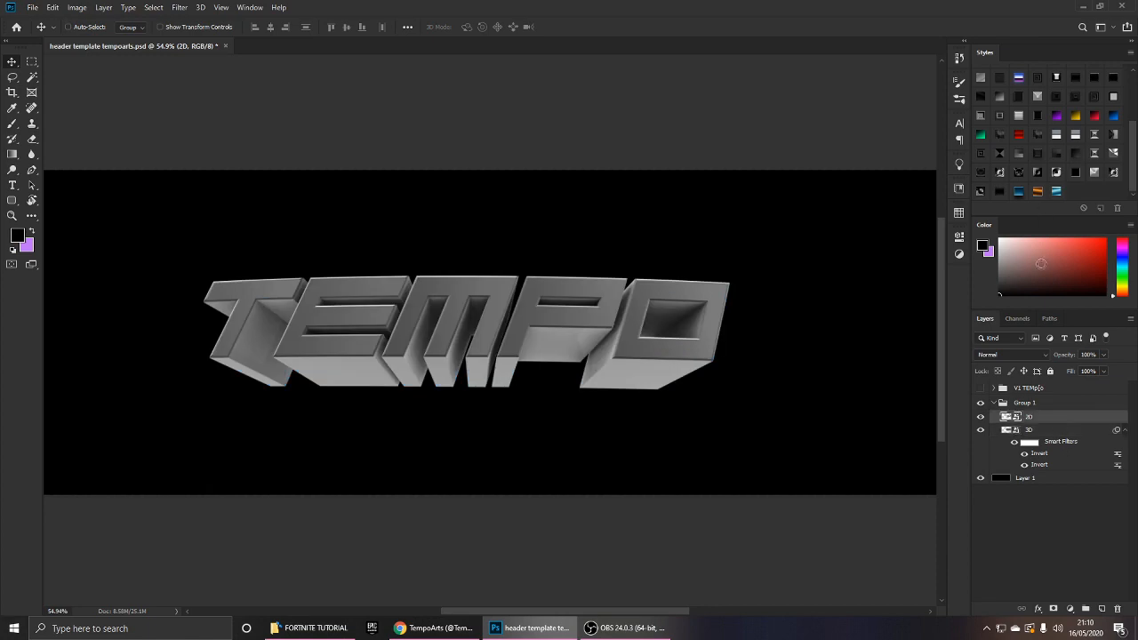
pyautogui.click(1038, 189)
pyautogui.hotkey('ctrl', 'z')
pyautogui.click(1057, 194)
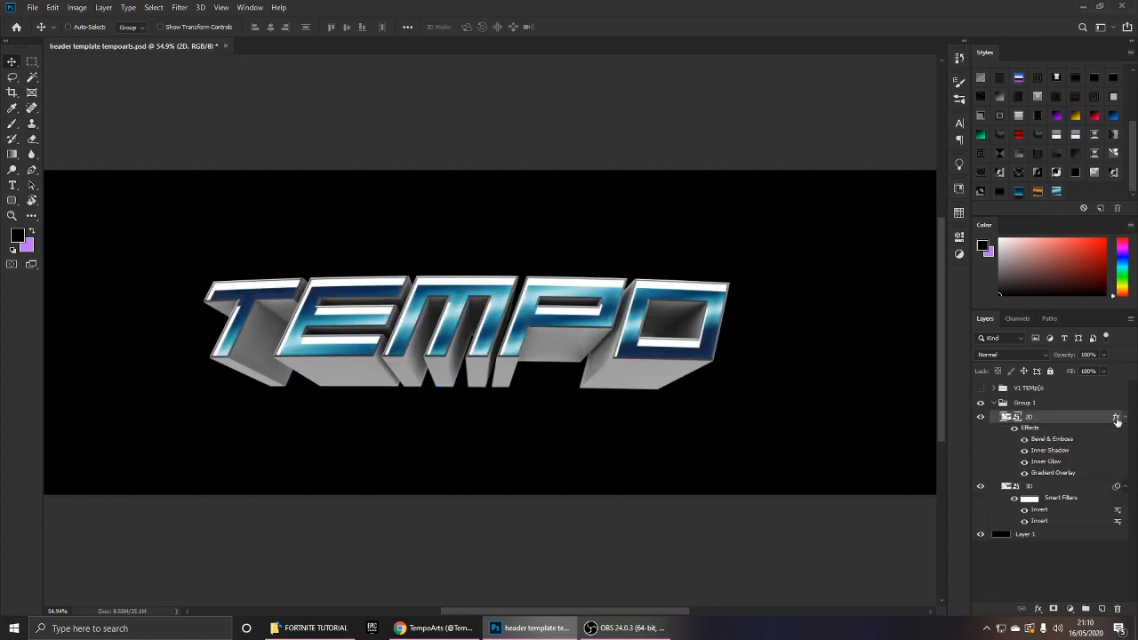
# Reduce the Inner Shadow distance in the 2D layer's style for a thinner white highlight.
pyautogui.click(717, 294)
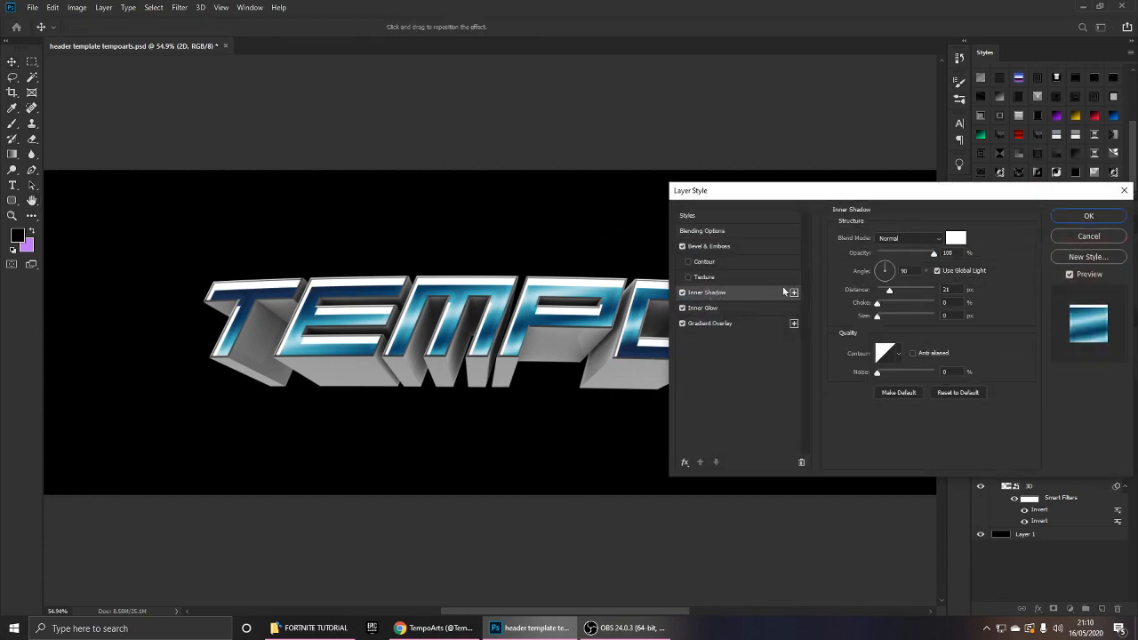
pyautogui.moveTo(887, 291); pyautogui.dragTo(881, 291)
pyautogui.click(682, 309)
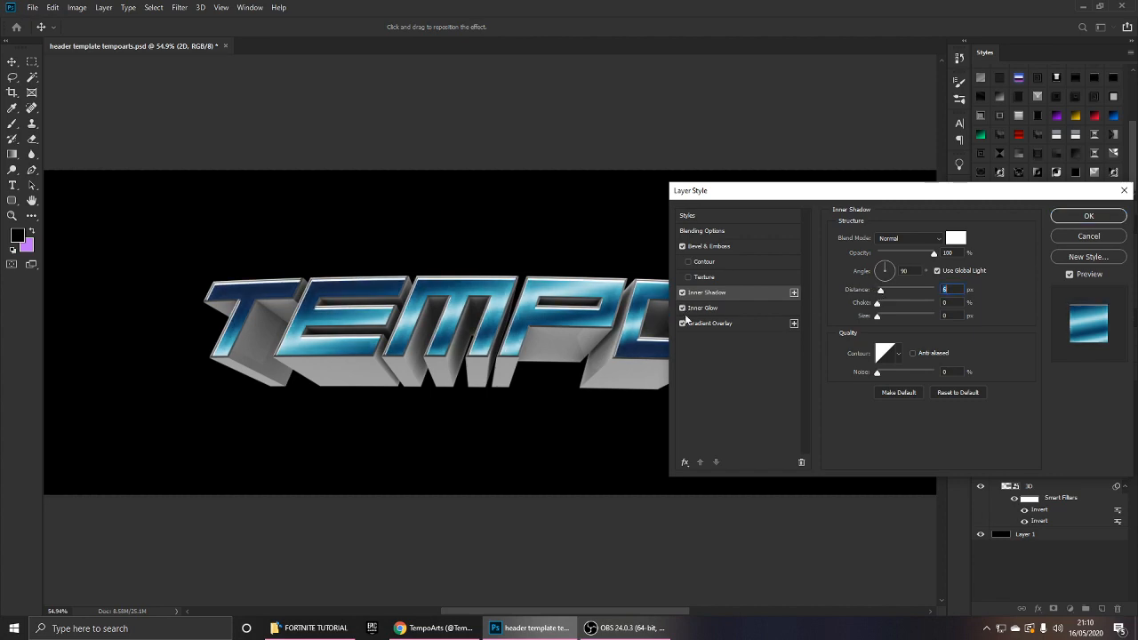
# Set the 2D layer's Inner Glow size to 10 px and its opacity to 39%.
pyautogui.click(700, 308)
pyautogui.moveTo(883, 355); pyautogui.dragTo(880, 355)
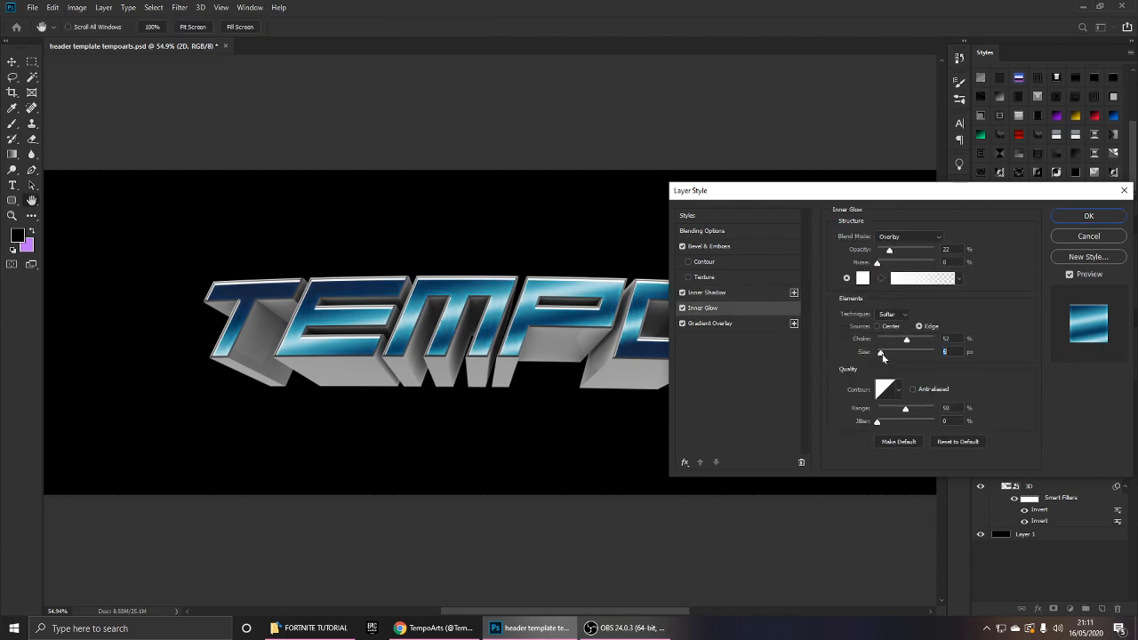
pyautogui.click(900, 251)
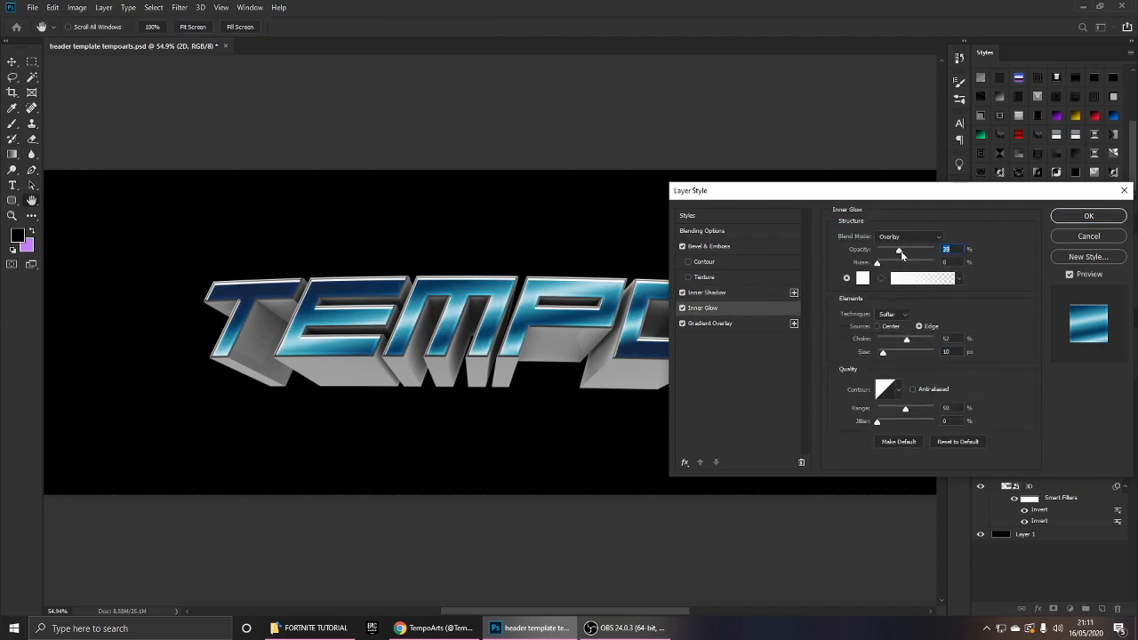
# Try out other gradient presets for the 2D layer's Gradient Overlay.
pyautogui.click(682, 323)
pyautogui.click(702, 323)
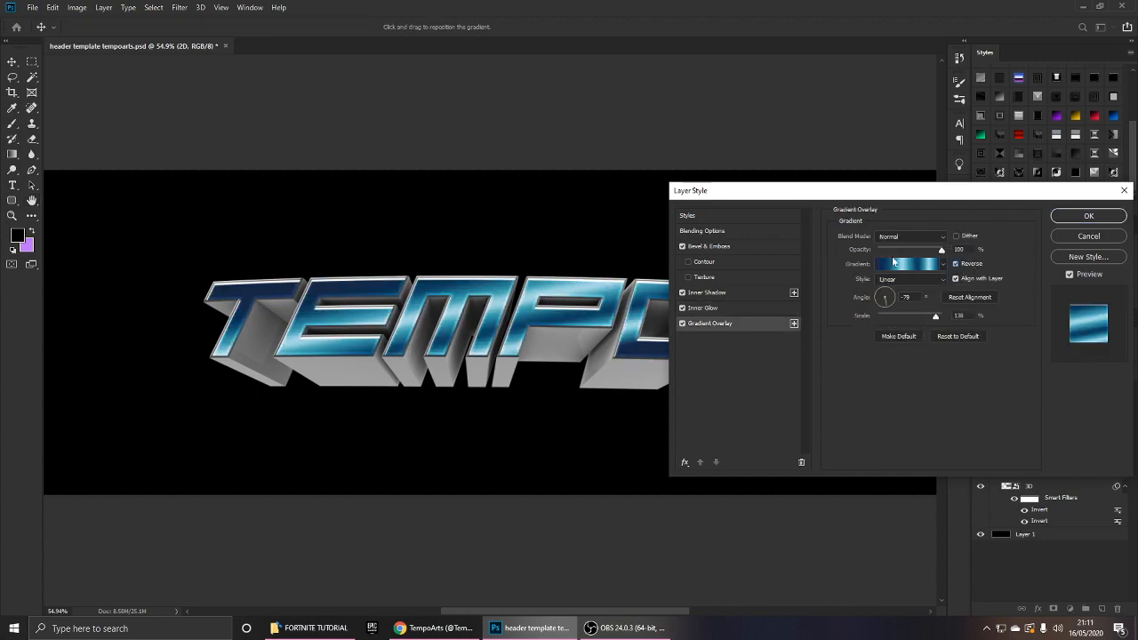
pyautogui.click(898, 264)
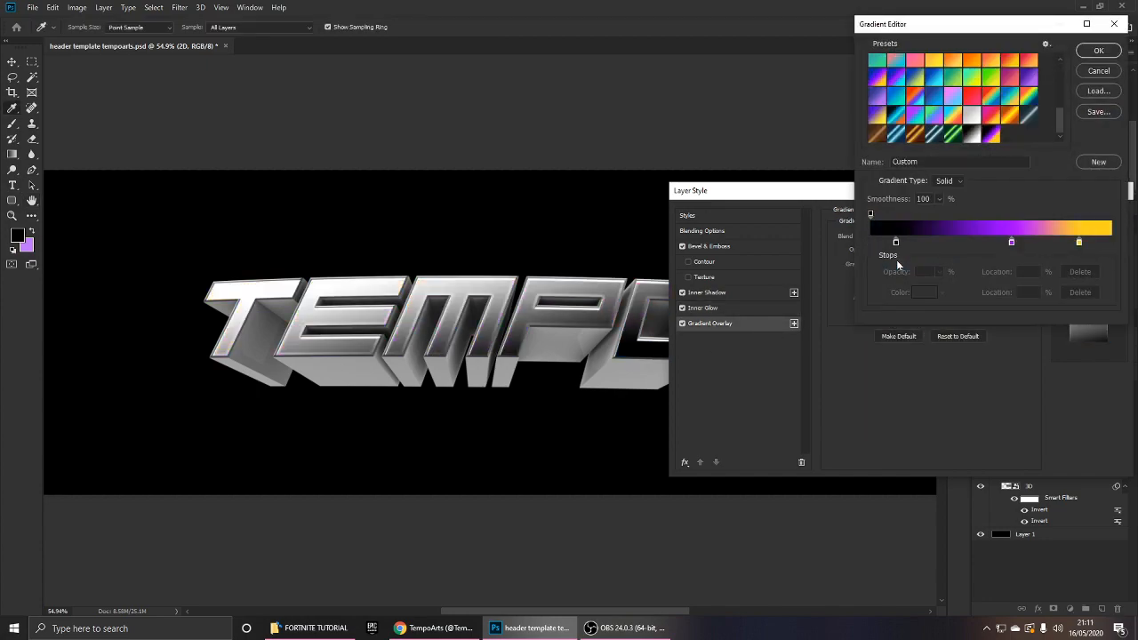
pyautogui.scroll(9, 991, 73)
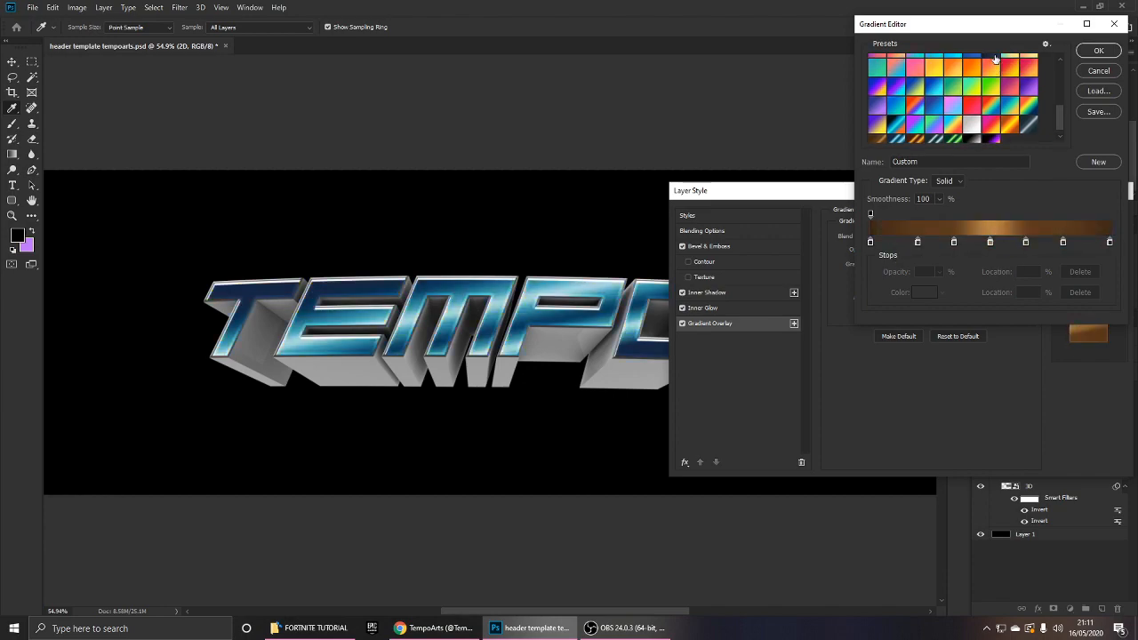
pyautogui.scroll(4, 993, 59)
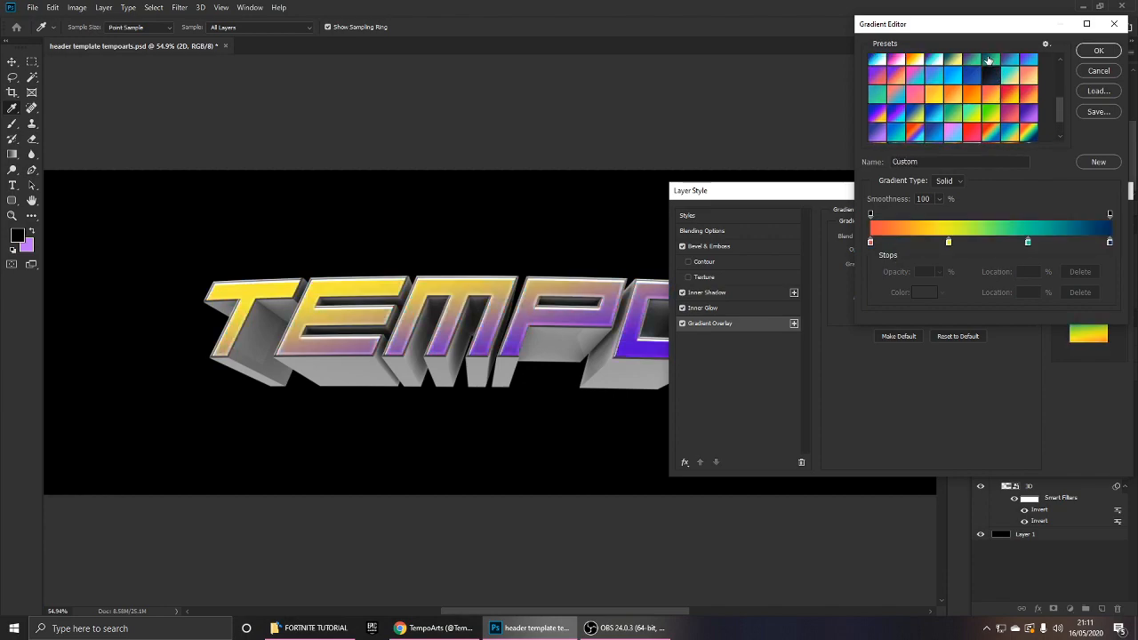
pyautogui.scroll(5, 989, 60)
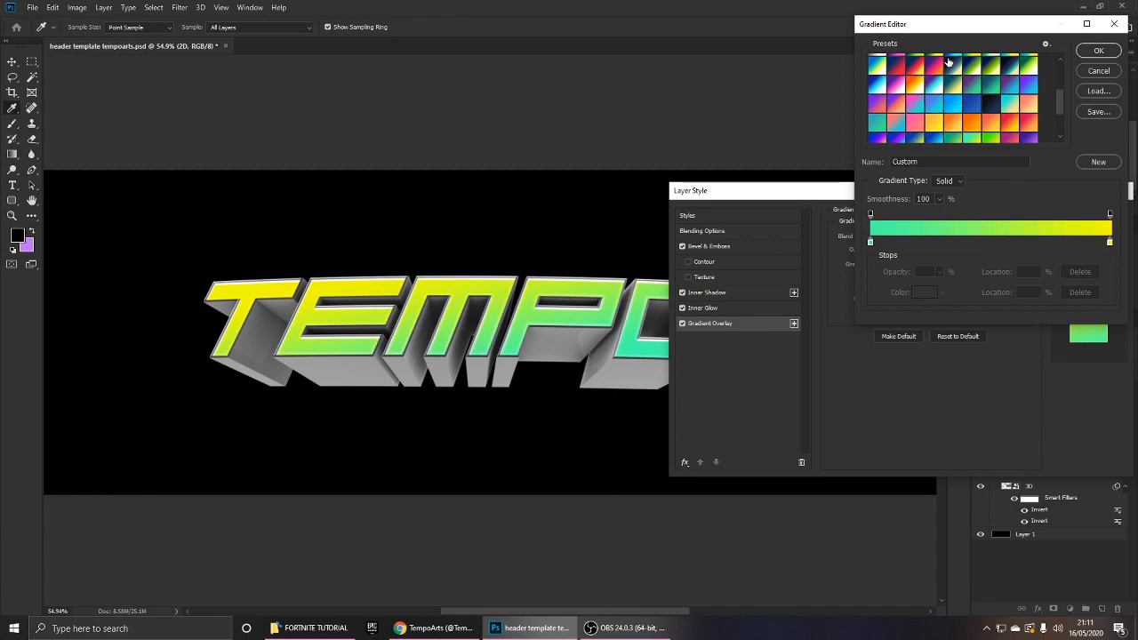
pyautogui.scroll(4, 949, 62)
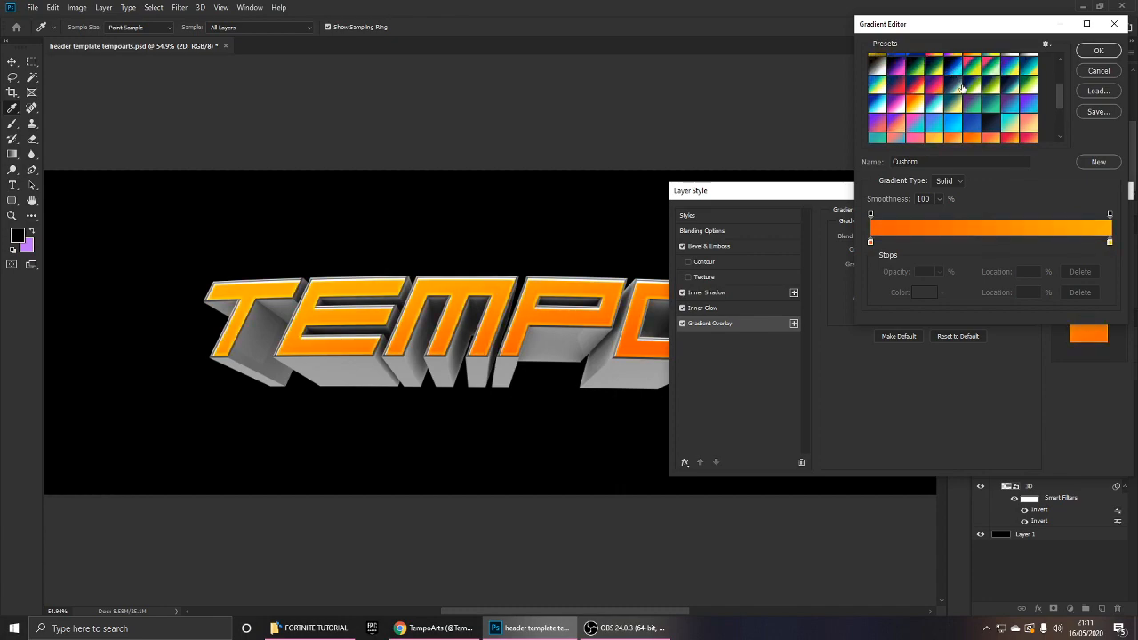
pyautogui.doubleClick(1007, 91)
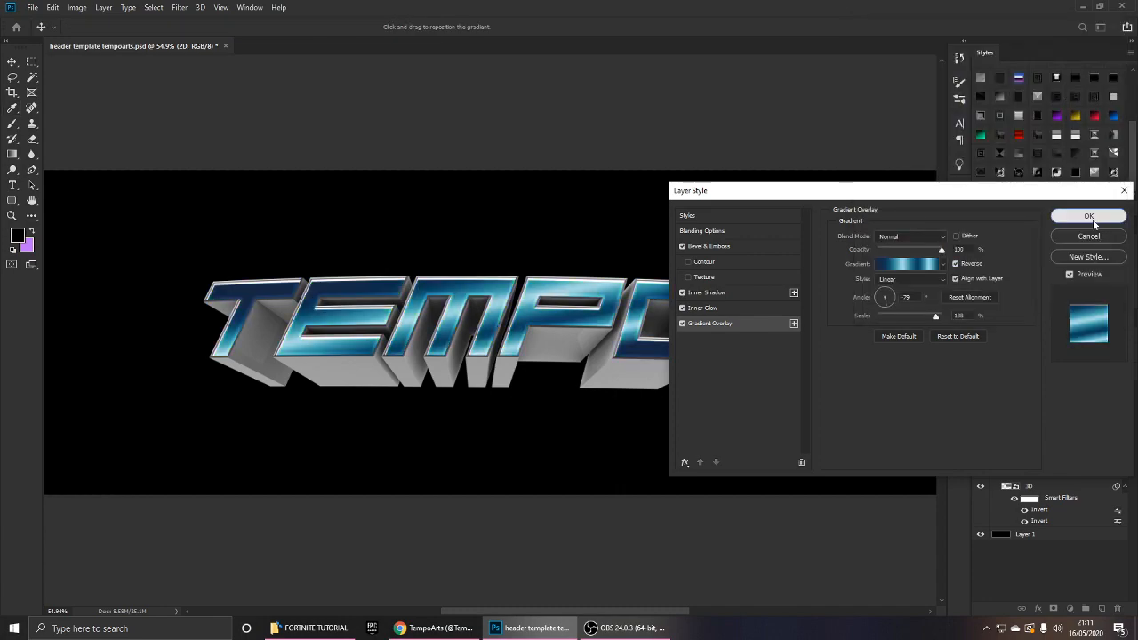
# Accept the 2D layer's style settings and apply the orange-brown gradient style preset to the 3D layer.
pyautogui.click(1088, 217)
pyautogui.scroll(1, 672, 353)
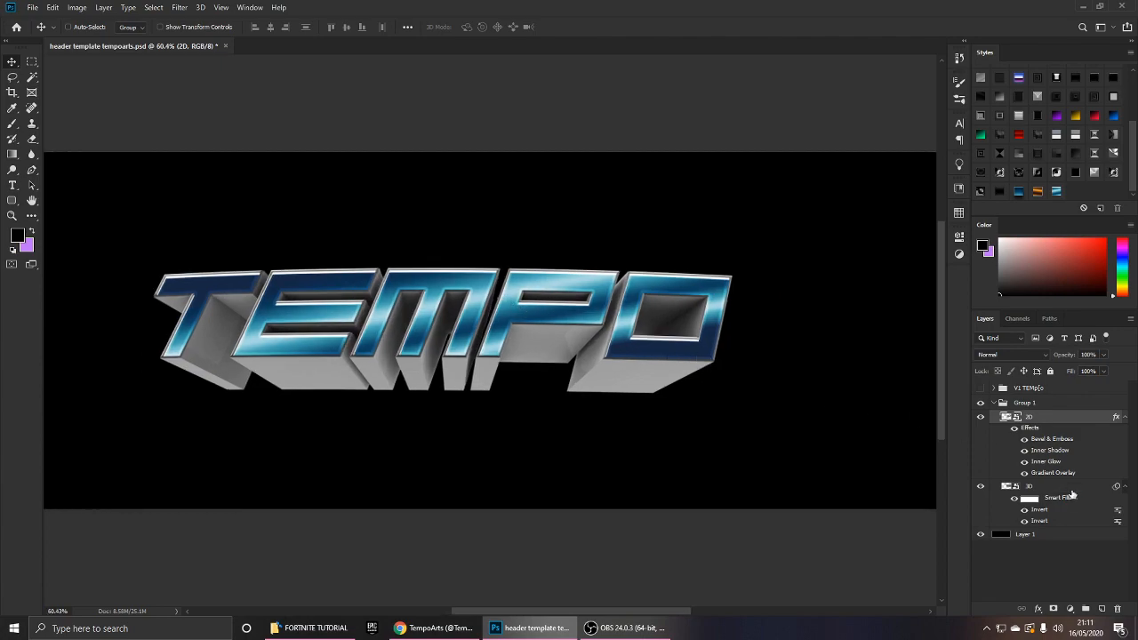
pyautogui.click(1107, 487)
pyautogui.doubleClick(1090, 485)
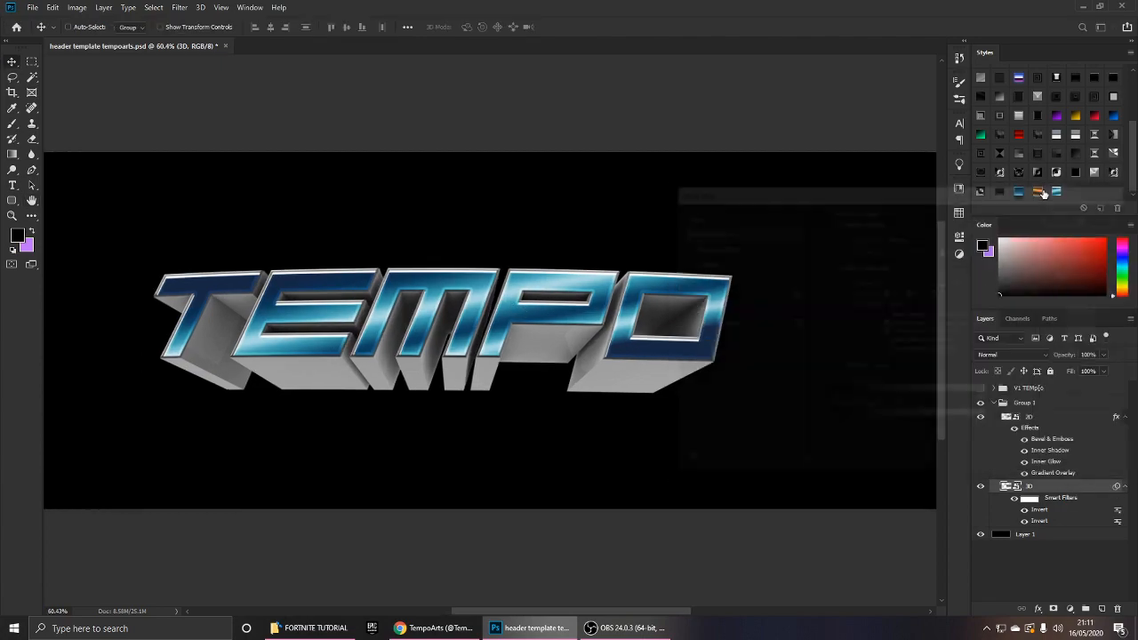
pyautogui.scroll(-4, 513, 352)
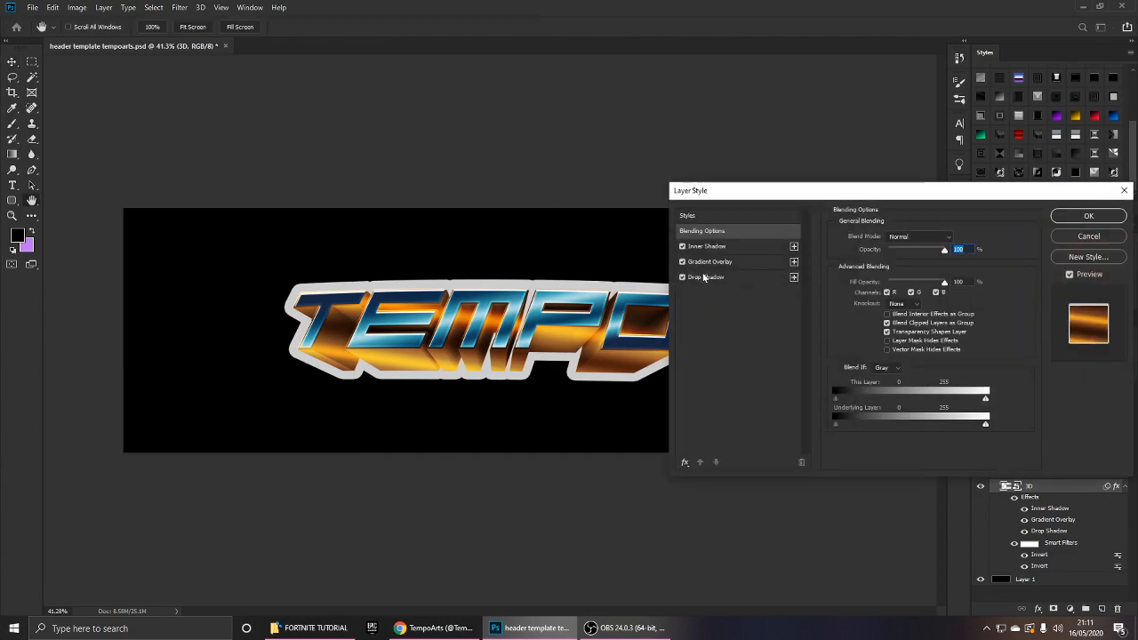
# Set the size of the 3D layer's Drop Shadow to 11 px for a thinner outline.
pyautogui.click(711, 277)
pyautogui.moveTo(890, 317); pyautogui.dragTo(883, 321)
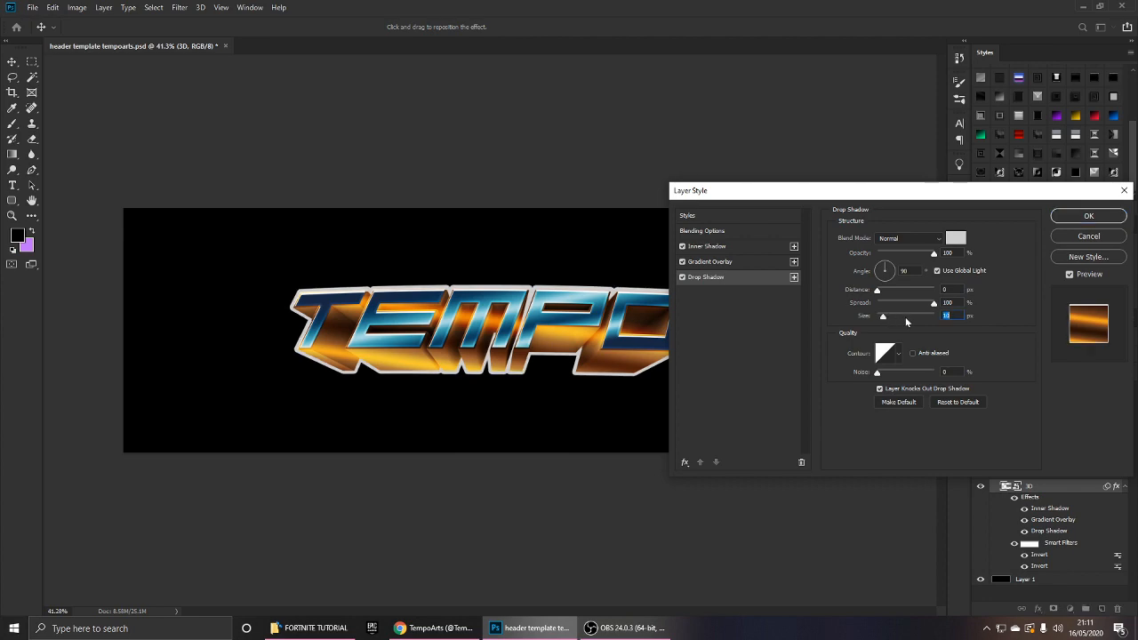
pyautogui.write('11')
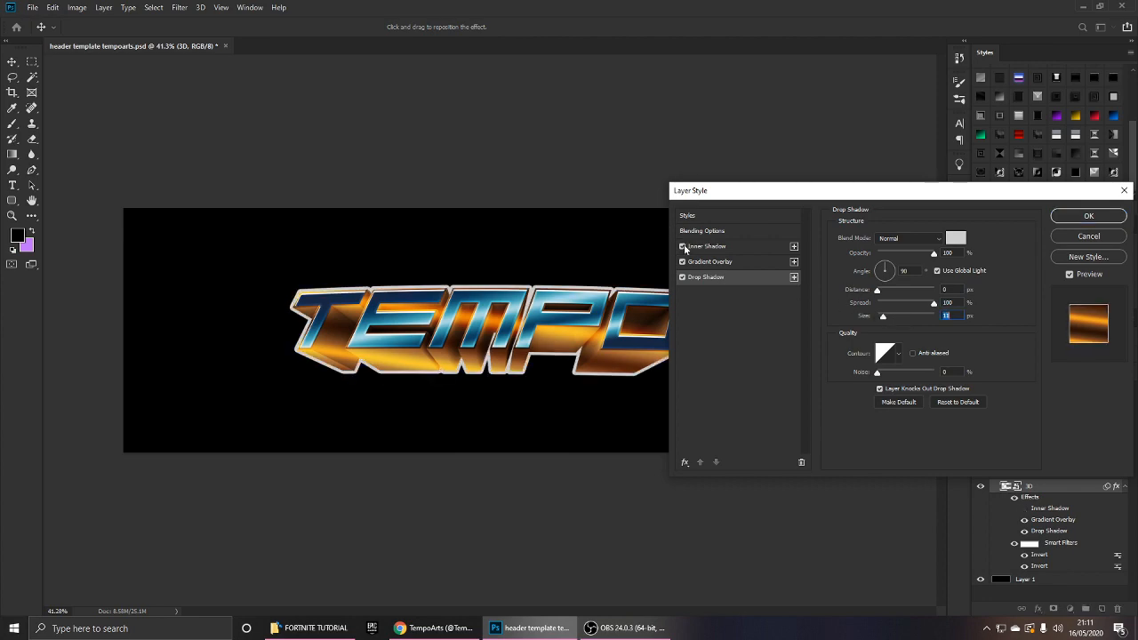
# Set the 3D layer's Inner Shadow distance to 10 px and compare the inner and drop shadows switched off and on.
pyautogui.click(711, 247)
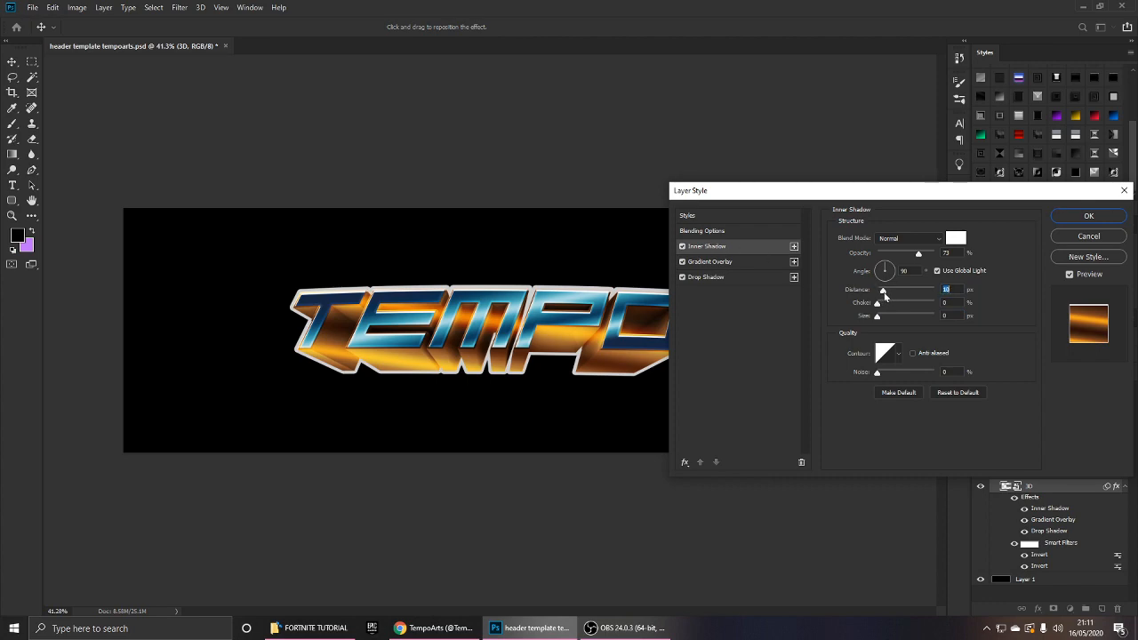
pyautogui.moveTo(886, 296); pyautogui.dragTo(869, 293)
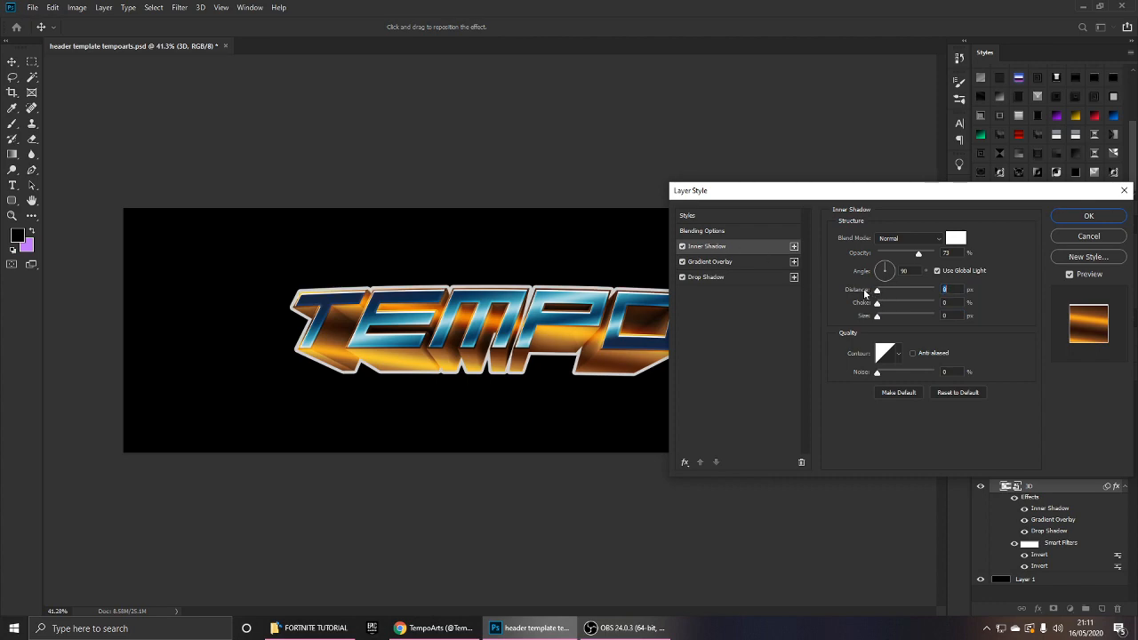
pyautogui.moveTo(520, 289); pyautogui.dragTo(521, 294)
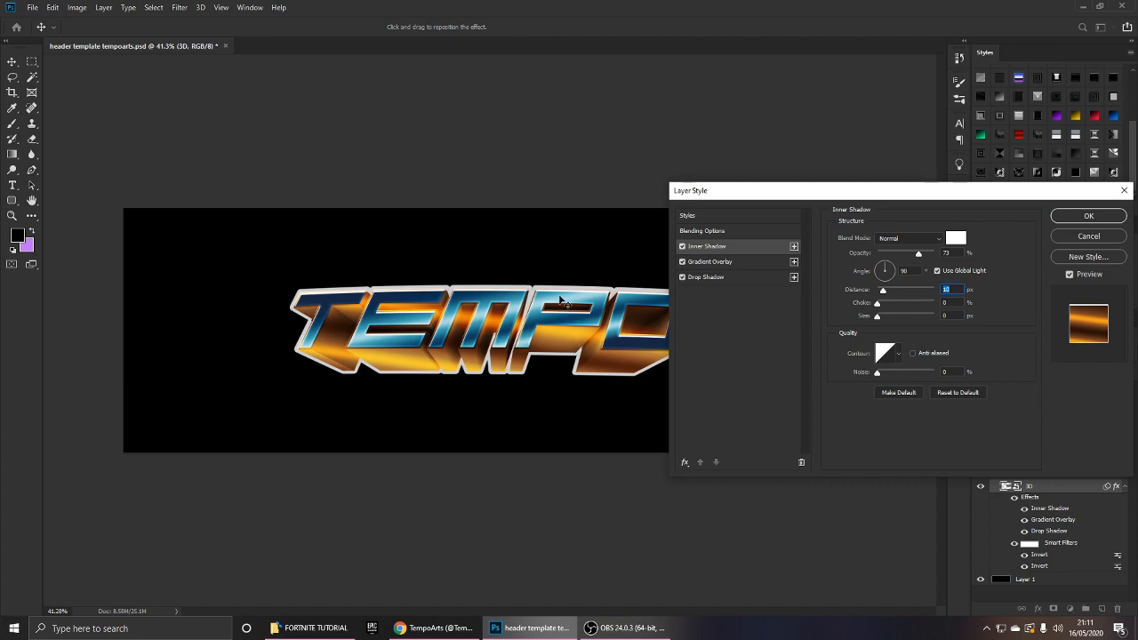
pyautogui.click(682, 246)
pyautogui.click(681, 247)
pyautogui.click(682, 277)
pyautogui.click(682, 277)
# Change the 3D layer's Drop Shadow colour to dark grey 464646.
pyautogui.click(697, 277)
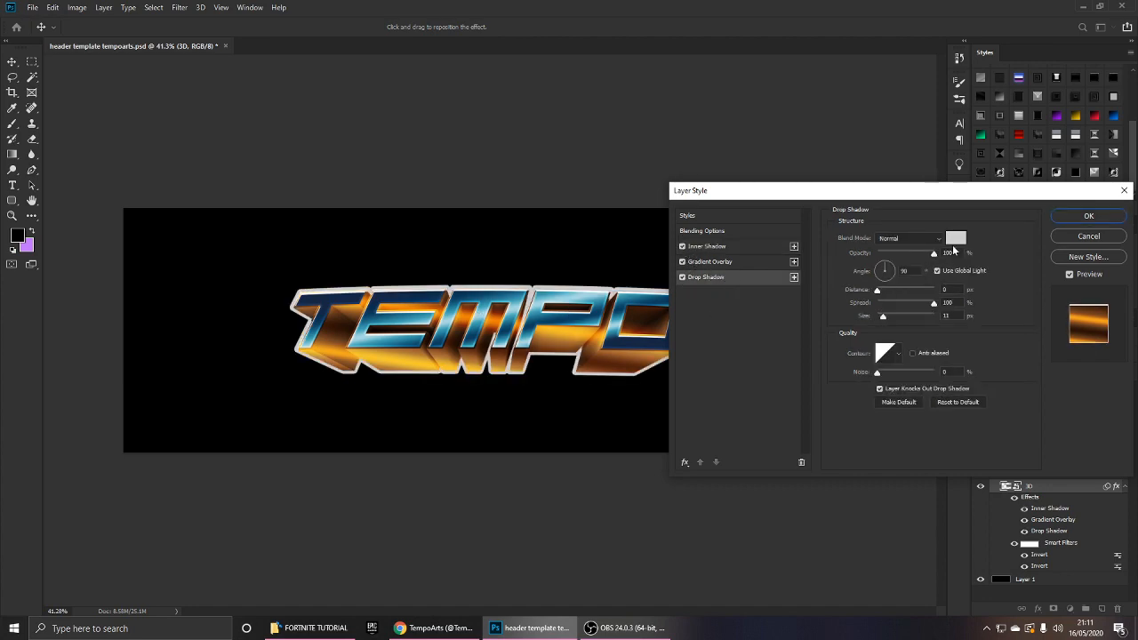
pyautogui.click(954, 240)
pyautogui.moveTo(729, 209); pyautogui.dragTo(650, 226)
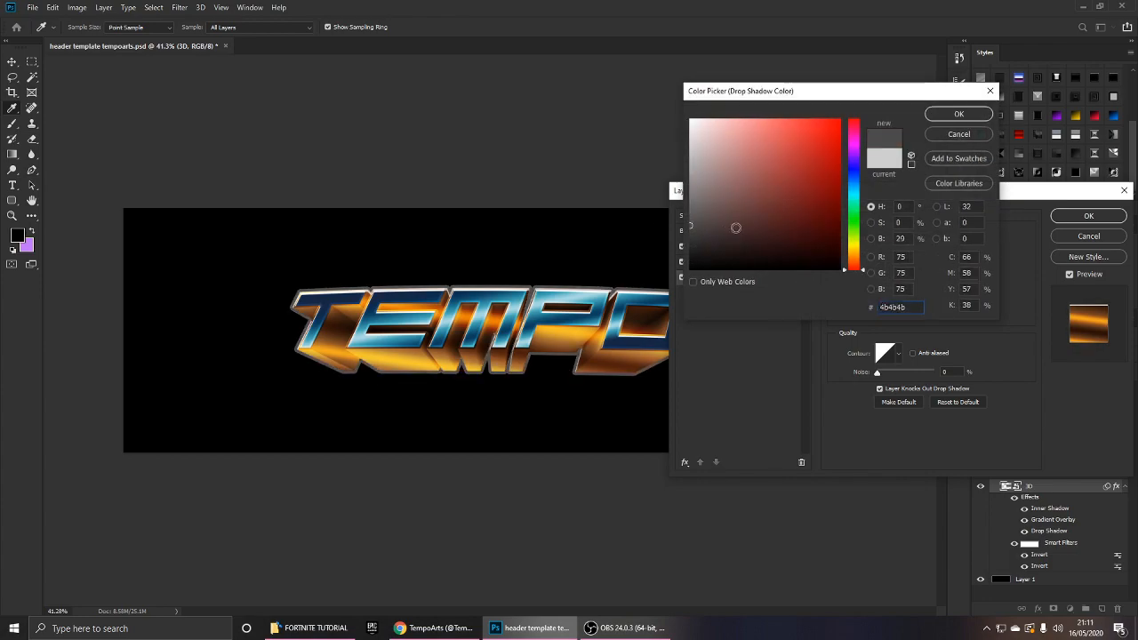
pyautogui.moveTo(736, 227); pyautogui.dragTo(675, 228)
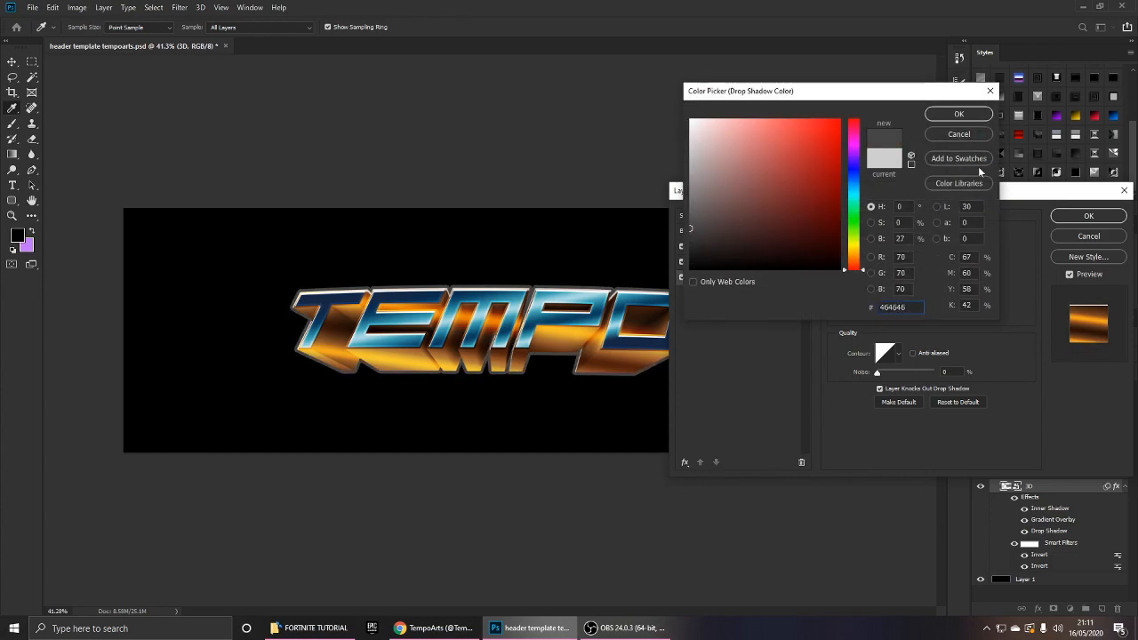
pyautogui.click(958, 113)
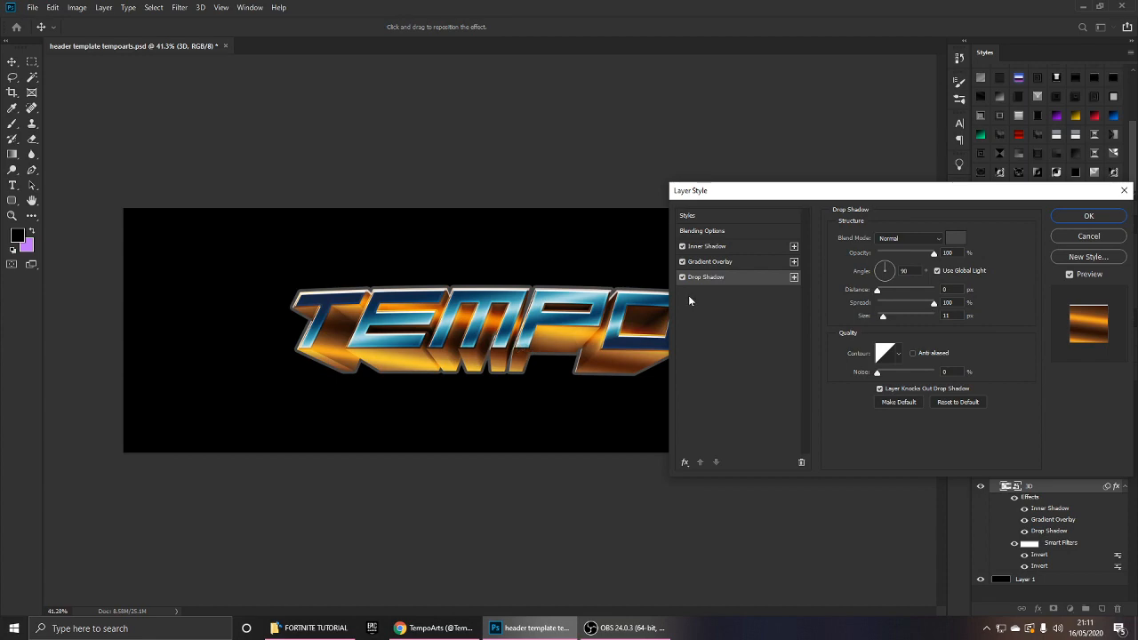
# Add a second Drop Shadow to the 3D layer's style and make the lower one white.
pyautogui.click(793, 276)
pyautogui.click(720, 292)
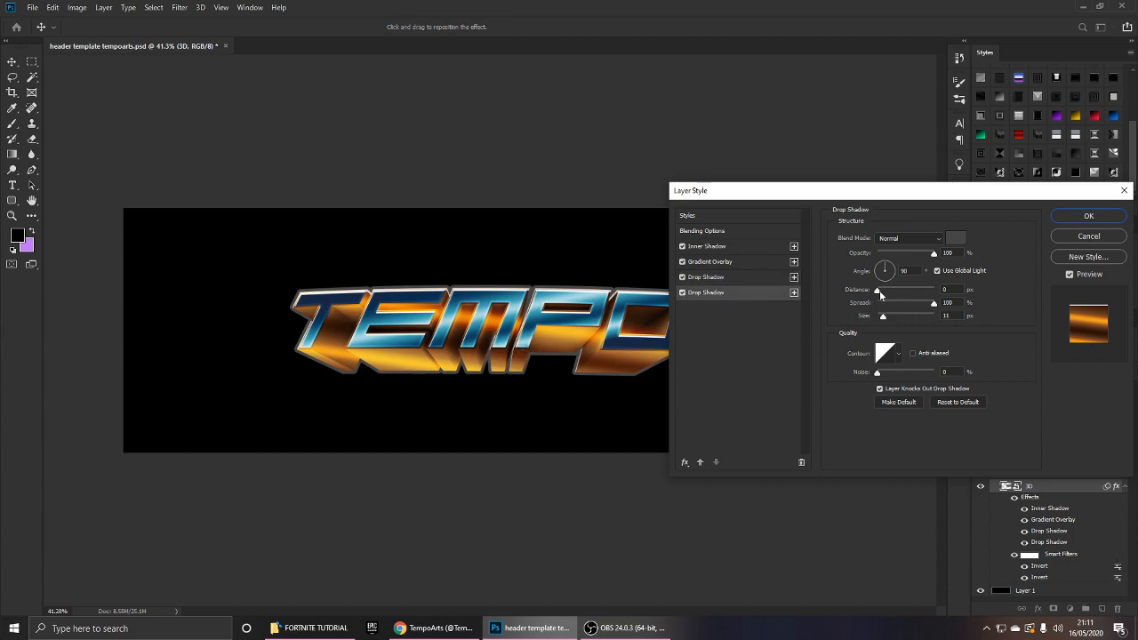
pyautogui.click(954, 238)
pyautogui.moveTo(679, 94); pyautogui.dragTo(544, 35)
pyautogui.press('Return')
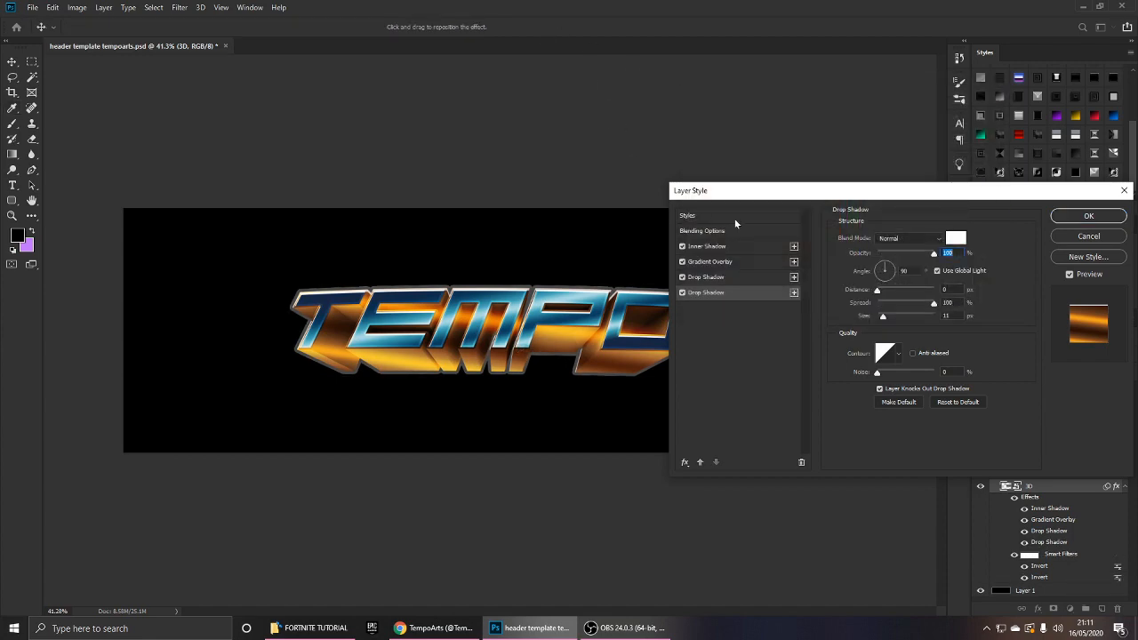
# Set the white Drop Shadow's distance to 2 px and size to 11 px, and apply the 3D layer's style.
pyautogui.click(880, 293)
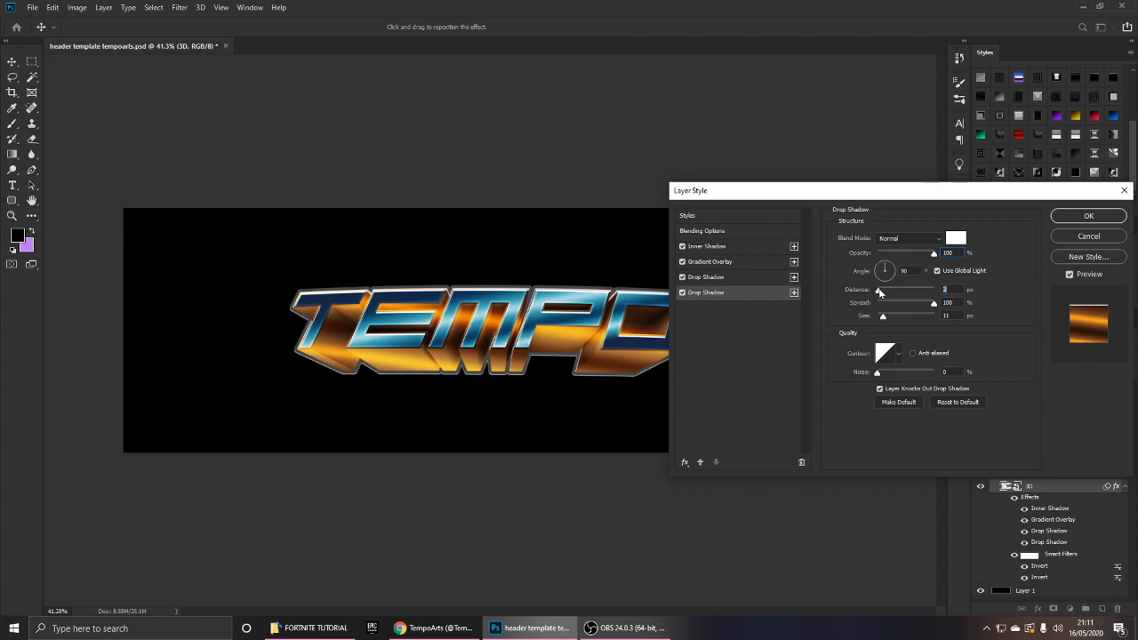
pyautogui.moveTo(897, 315); pyautogui.dragTo(882, 318)
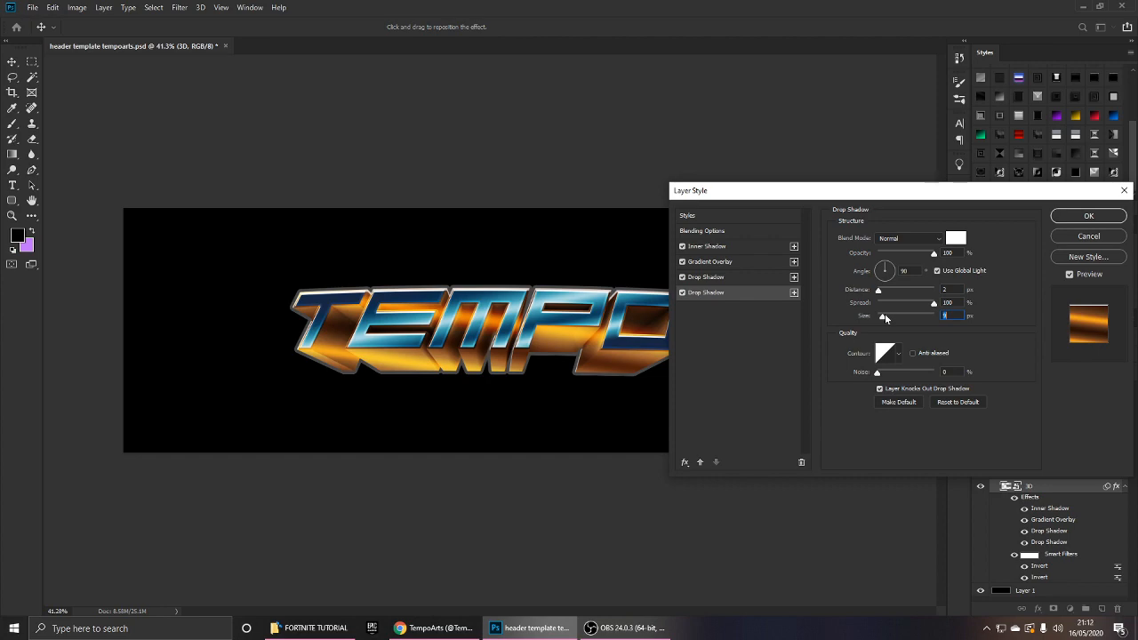
pyautogui.write('11')
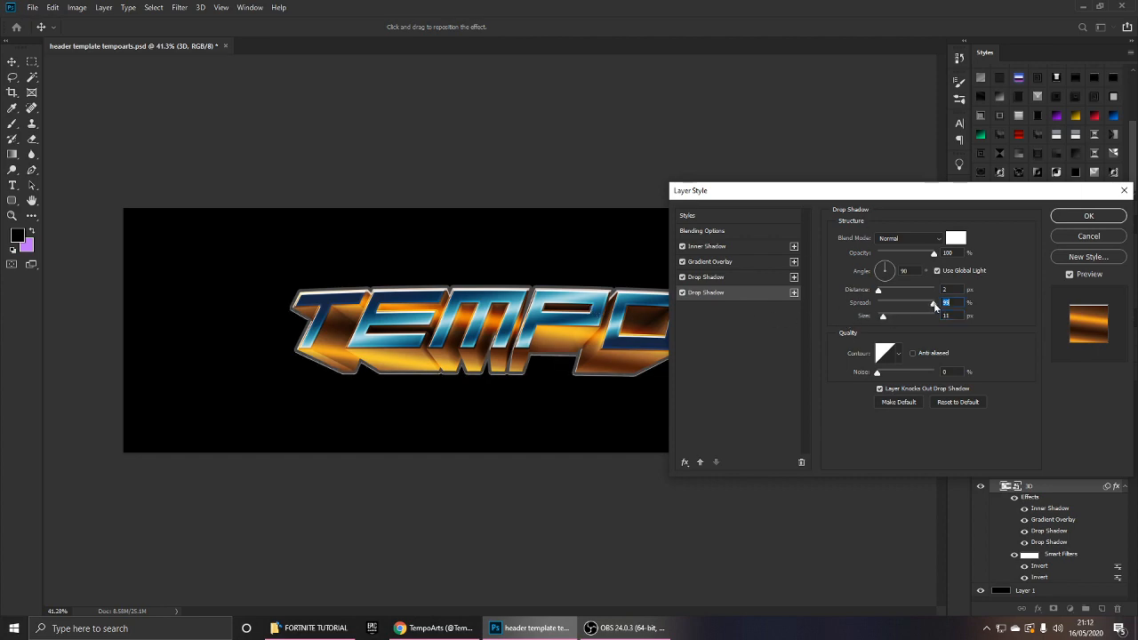
pyautogui.moveTo(933, 303); pyautogui.dragTo(933, 302)
pyautogui.moveTo(934, 255); pyautogui.dragTo(930, 256)
pyautogui.click(1087, 218)
pyautogui.scroll(3, 521, 353)
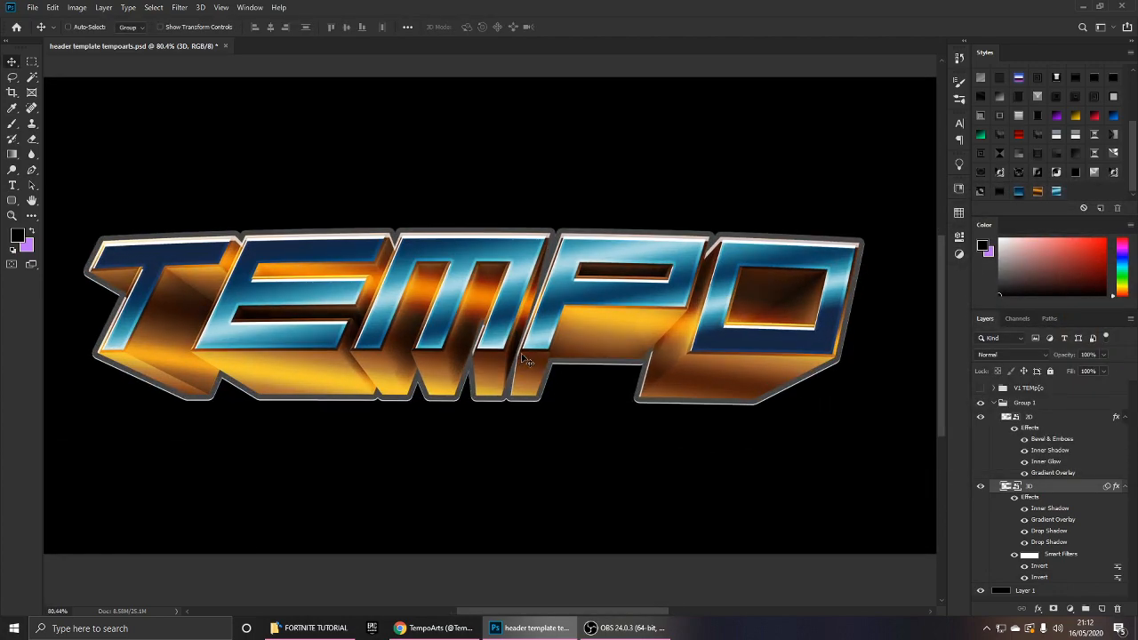
pyautogui.scroll(-2, 526, 367)
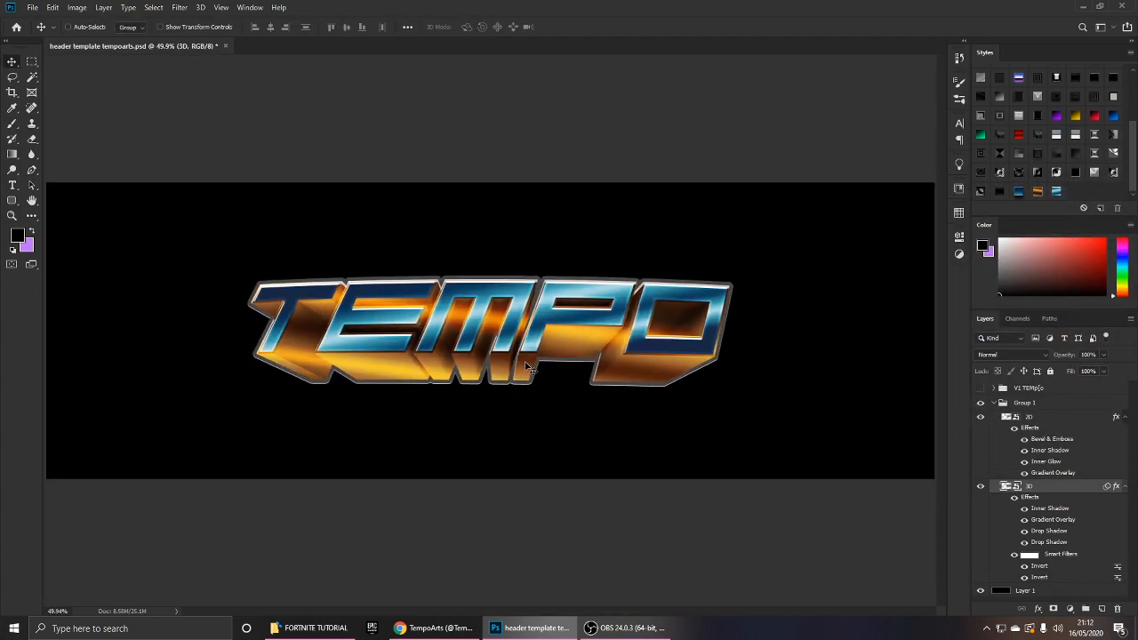
# Compare the TEMPO text with and without the layer effects of the 2D and 3D layers.
pyautogui.click(1014, 497)
pyautogui.click(1014, 496)
pyautogui.click(1014, 429)
pyautogui.click(1014, 498)
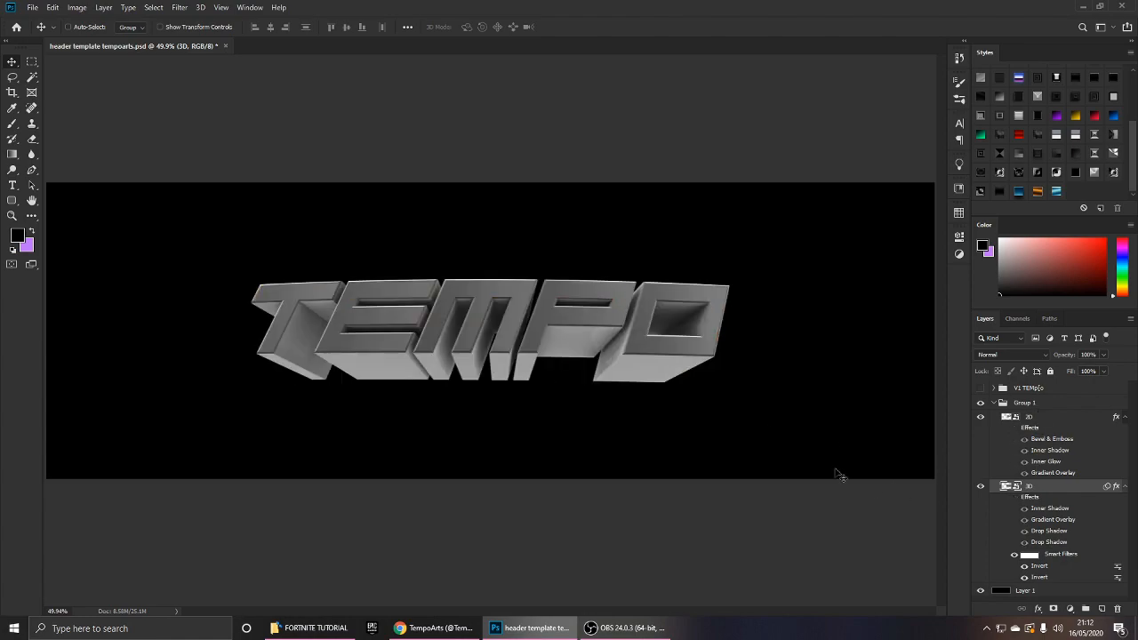
pyautogui.scroll(-3, 800, 457)
pyautogui.click(1015, 498)
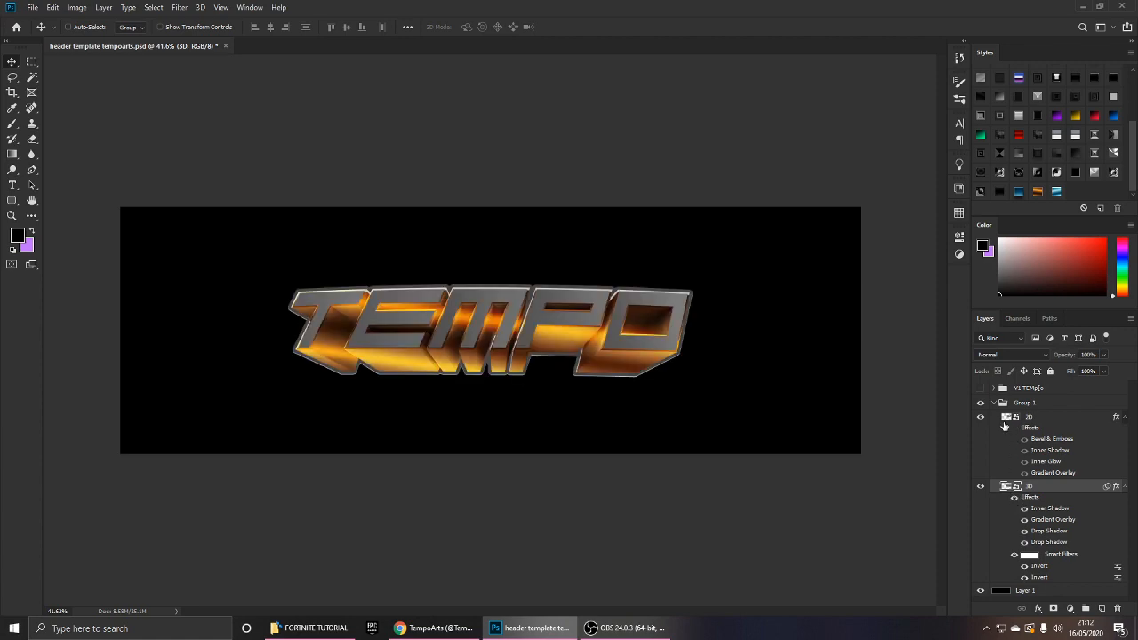
pyautogui.click(1015, 429)
pyautogui.scroll(2, 551, 381)
pyautogui.scroll(-2, 551, 381)
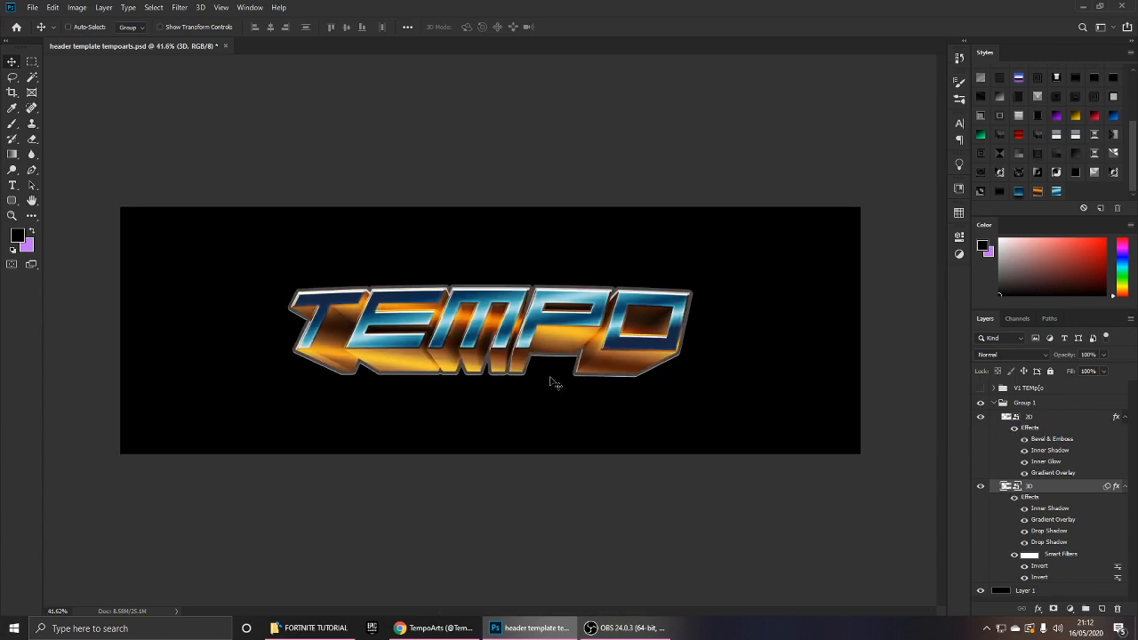
pyautogui.scroll(1, 551, 380)
pyautogui.click(1018, 405)
pyautogui.click(994, 403)
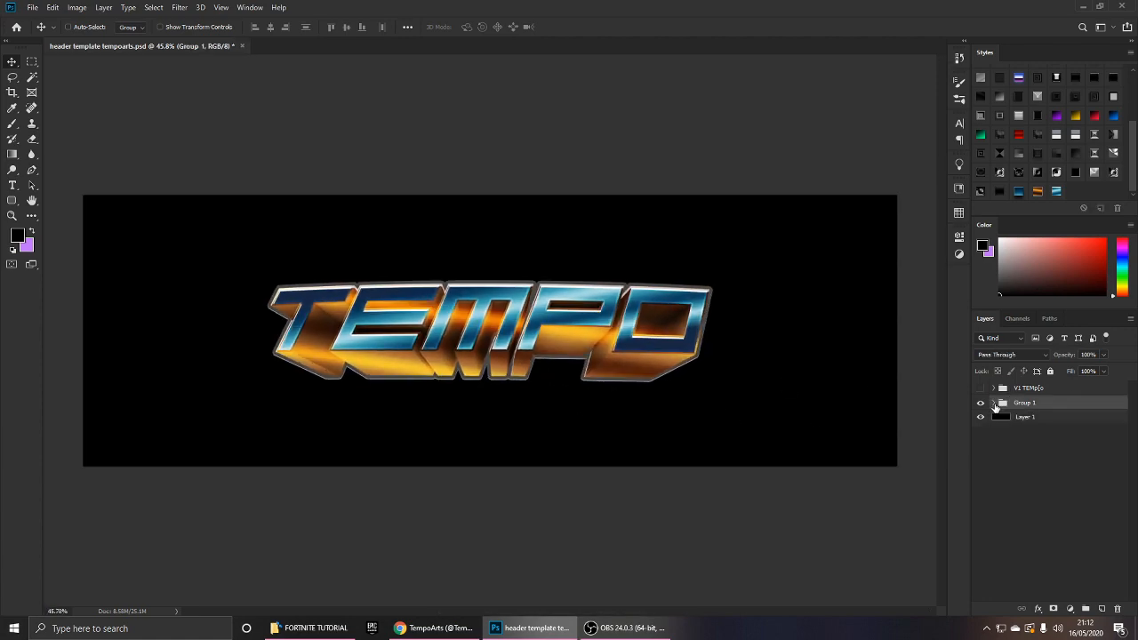
pyautogui.click(996, 404)
pyautogui.scroll(-1, 707, 365)
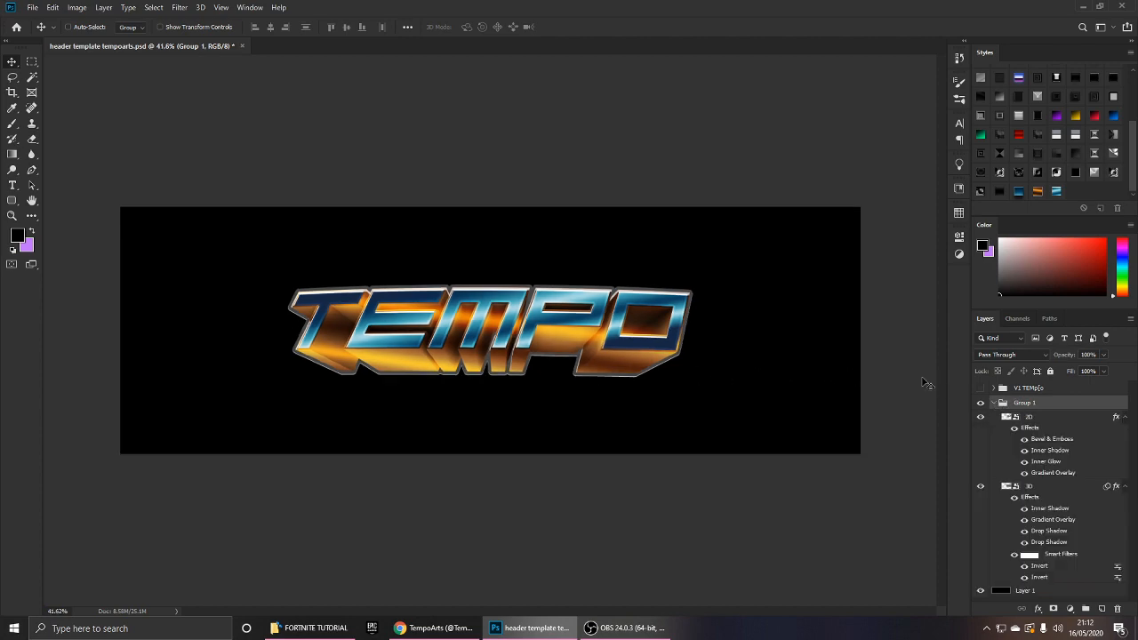
# Group the 2D and 3D layers together inside Group 1 and name the new group "text".
pyautogui.click(1051, 391)
pyautogui.click(1047, 495)
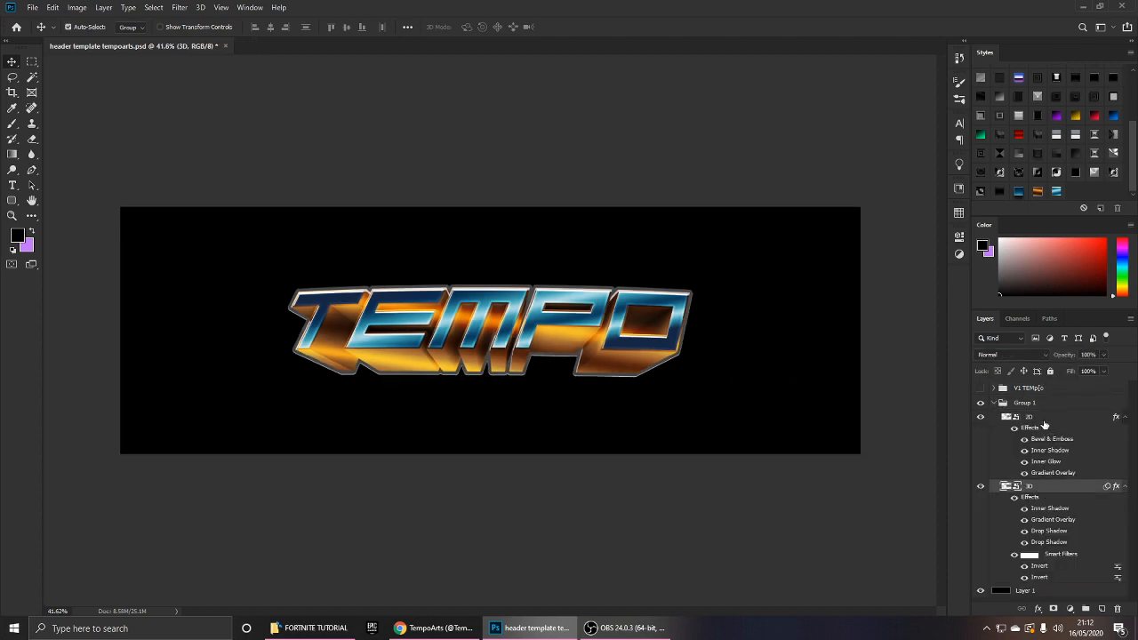
pyautogui.keyDown('shift'); pyautogui.click(989, 418); pyautogui.keyUp('shift')
pyautogui.hotkey('ctrl', 'g')
pyautogui.write('text')
pyautogui.press('Return')
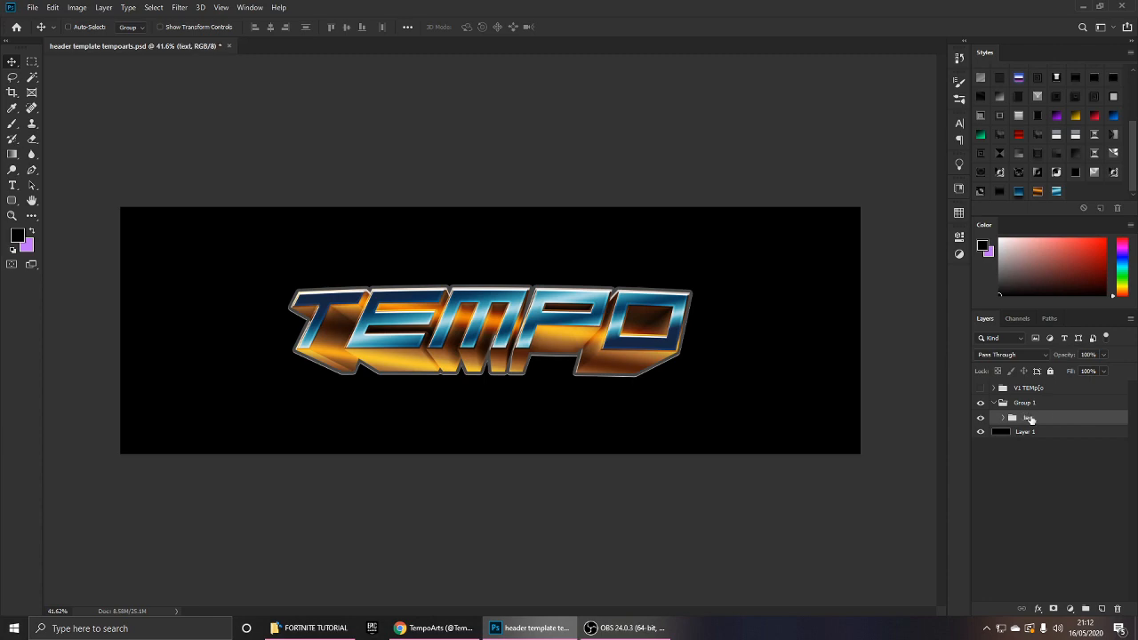
pyautogui.click(1040, 391)
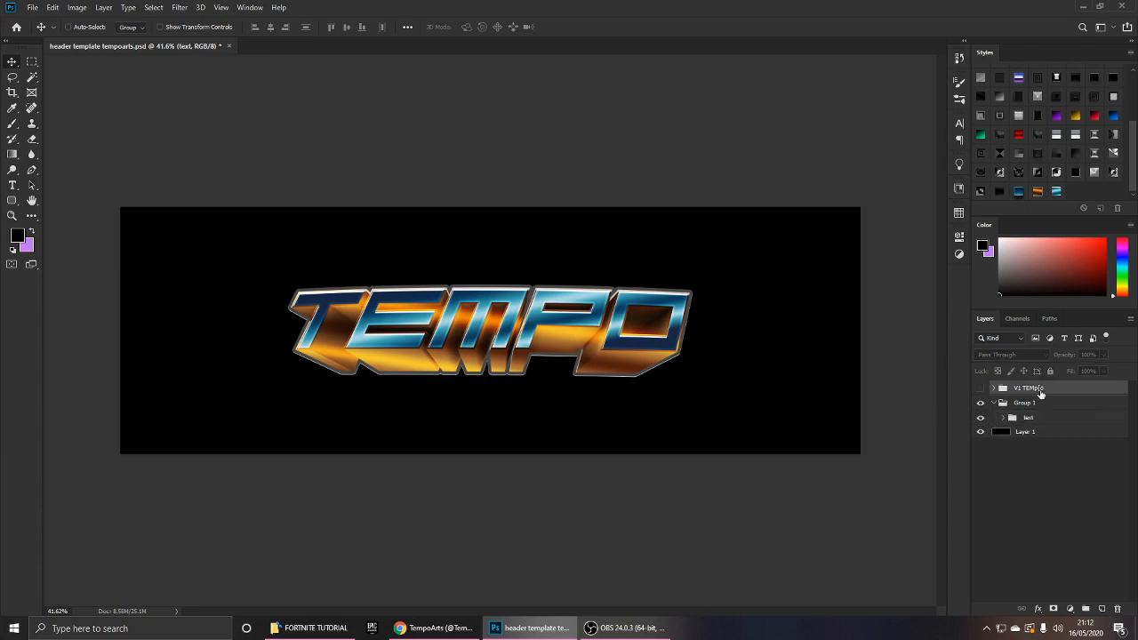
pyautogui.click(1037, 406)
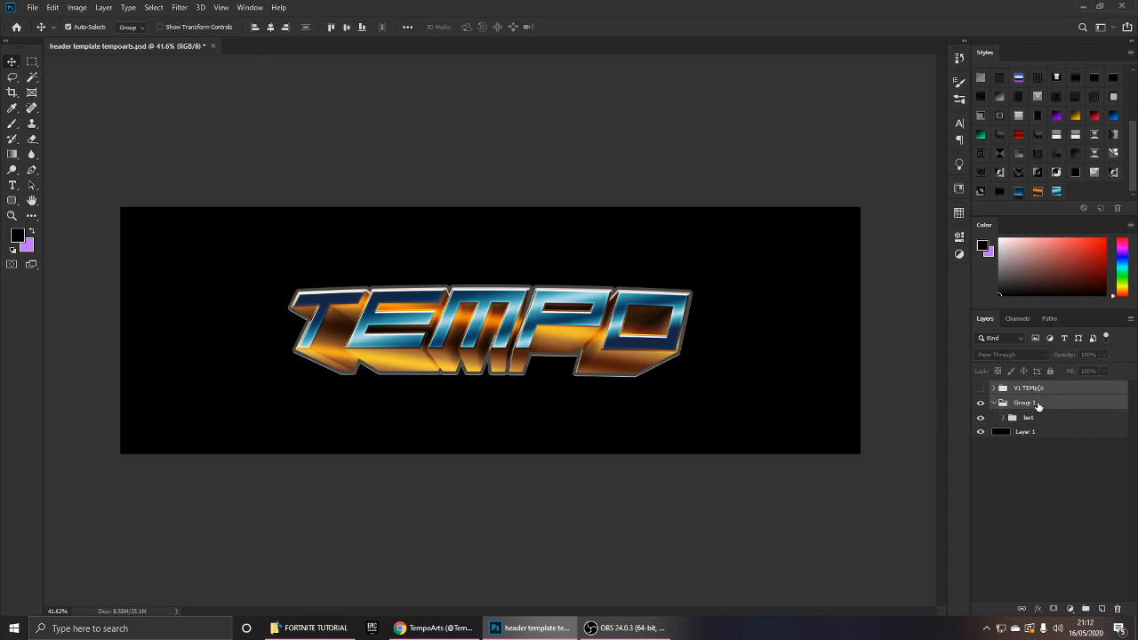
pyautogui.hotkey('ctrl', 'g')
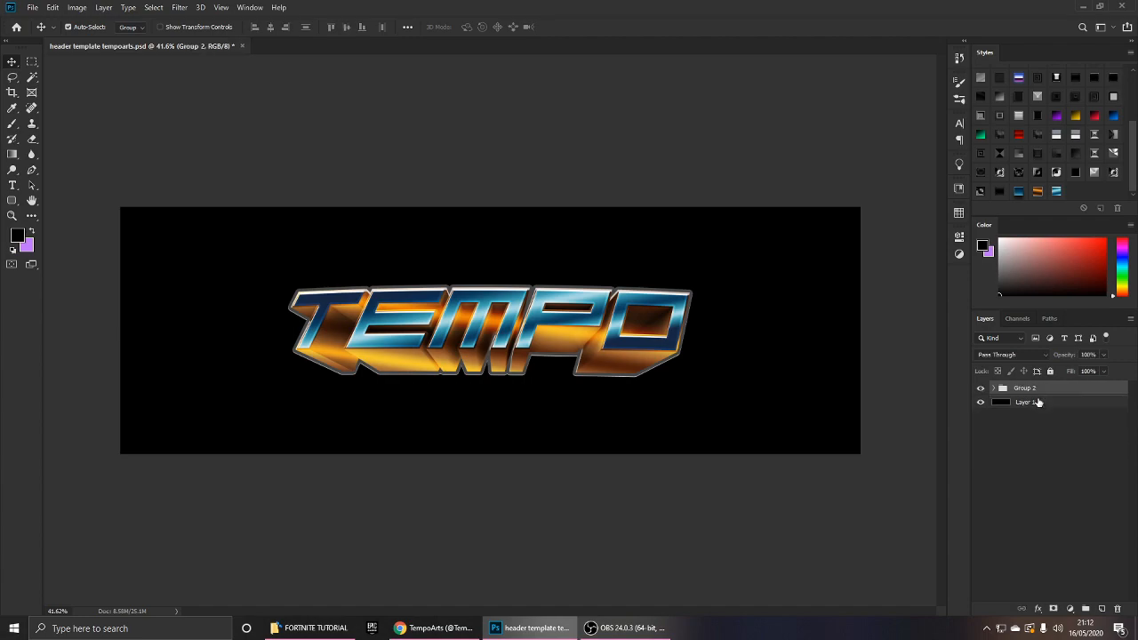
pyautogui.hotkey('ctrl', 'z')
# Place the three JPG images from the FORTNITE TUTORIAL folder into the header document.
pyautogui.click(312, 627)
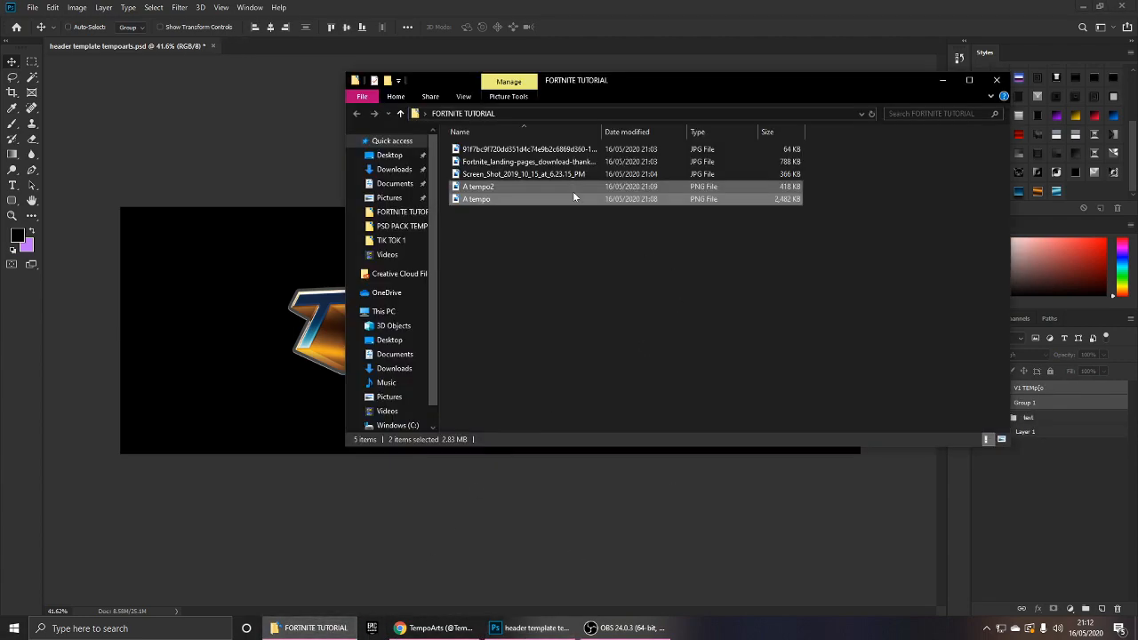
pyautogui.moveTo(584, 81); pyautogui.dragTo(739, 60)
pyautogui.click(682, 154)
pyautogui.keyDown('ctrl'); pyautogui.click(684, 141); pyautogui.keyUp('ctrl')
pyautogui.keyDown('ctrl'); pyautogui.click(685, 131); pyautogui.keyUp('ctrl')
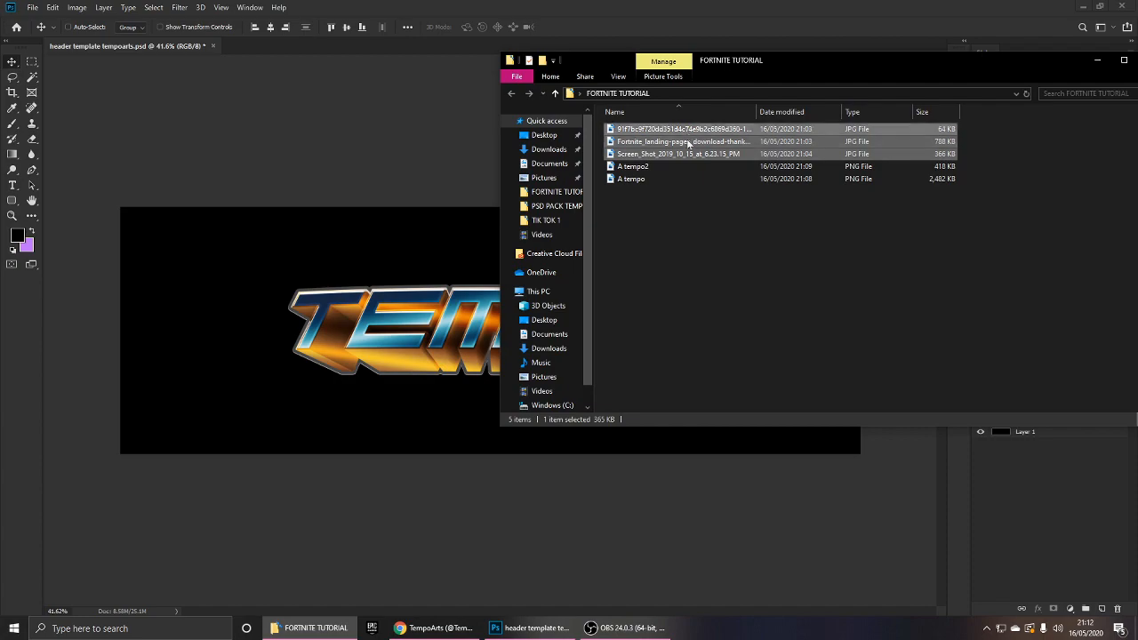
pyautogui.moveTo(687, 143); pyautogui.dragTo(376, 237)
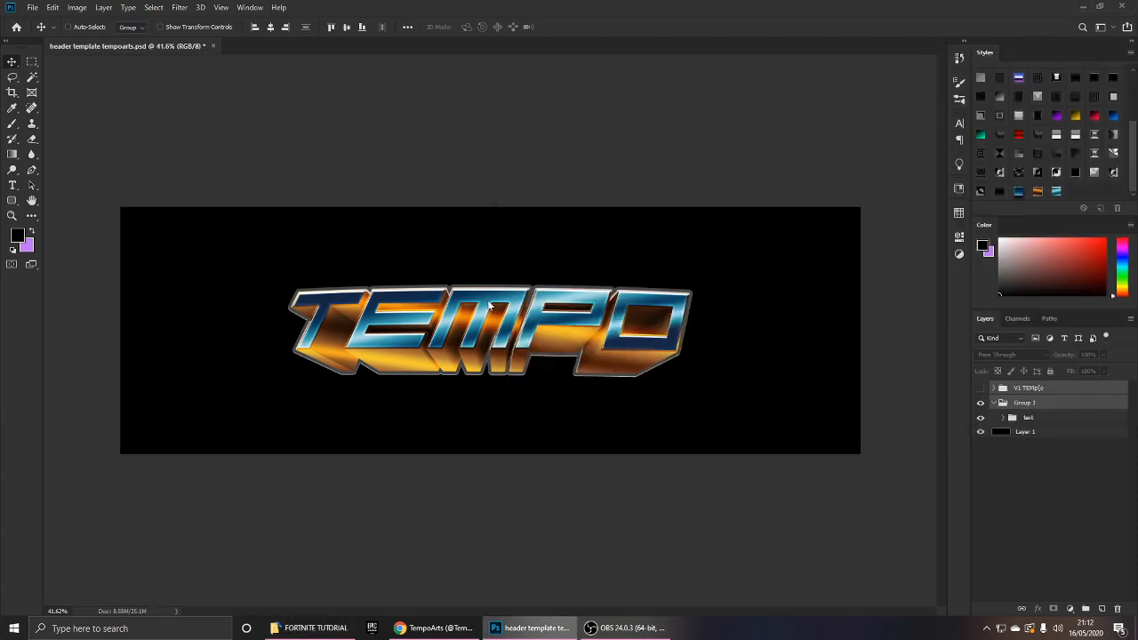
pyautogui.press('Return')
pyautogui.press('Return')
pyautogui.press('Return')
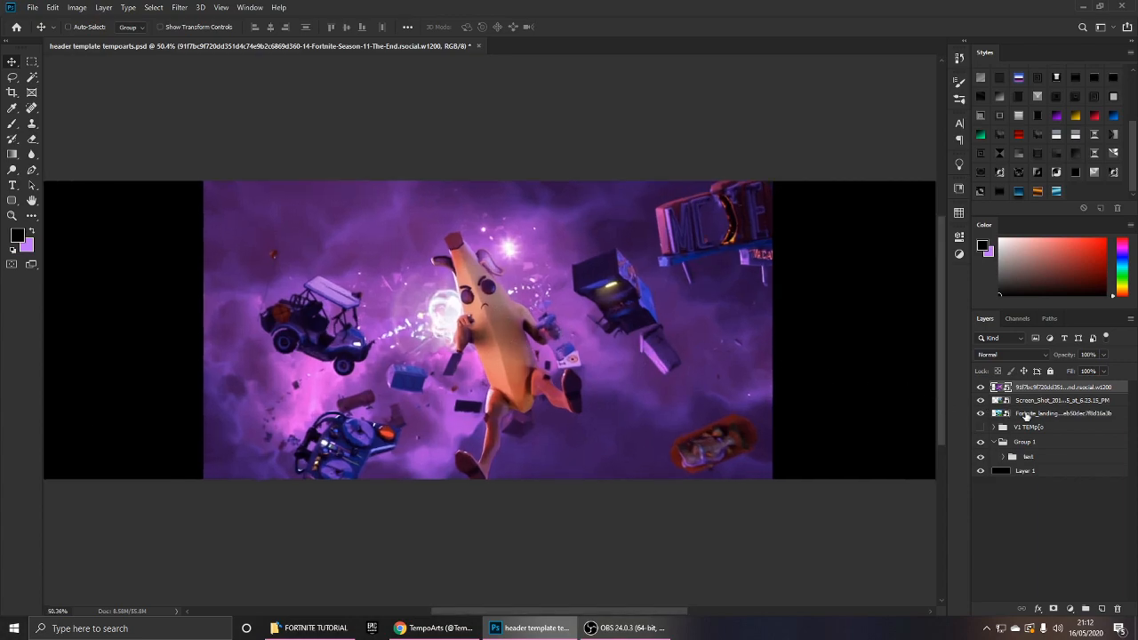
# Move the three placed images below Group 1 and hide the purple banana image and the Screen_Shot layer.
pyautogui.keyDown('shift'); pyautogui.click(1027, 416); pyautogui.keyUp('shift')
pyautogui.moveTo(1026, 416); pyautogui.dragTo(1031, 449)
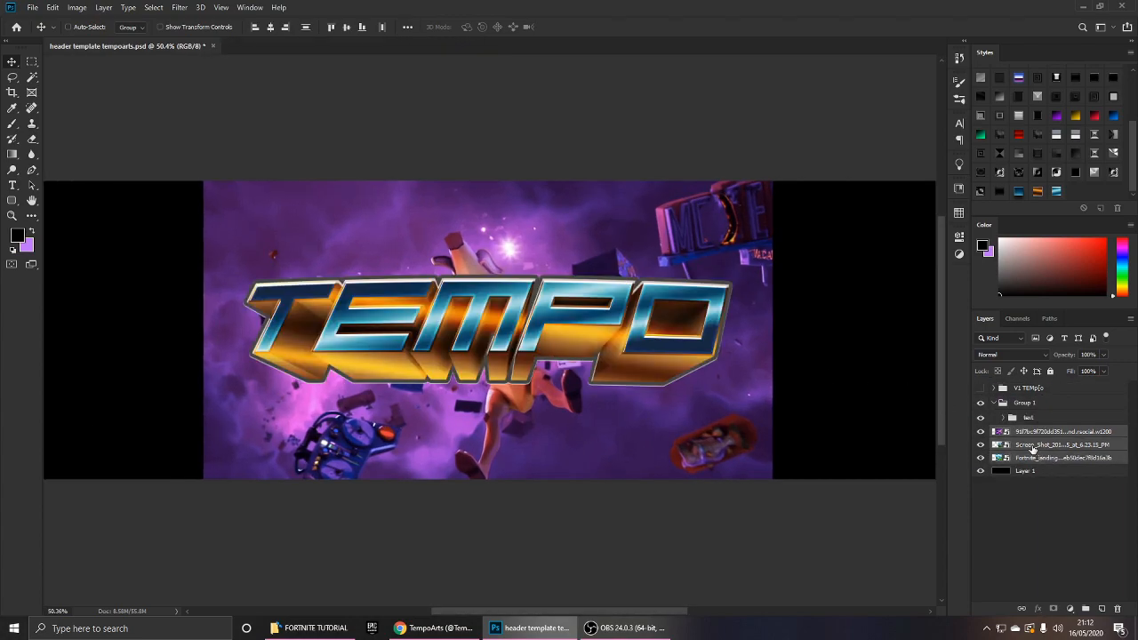
pyautogui.click(1025, 443)
pyautogui.click(1022, 432)
pyautogui.click(981, 431)
pyautogui.click(982, 445)
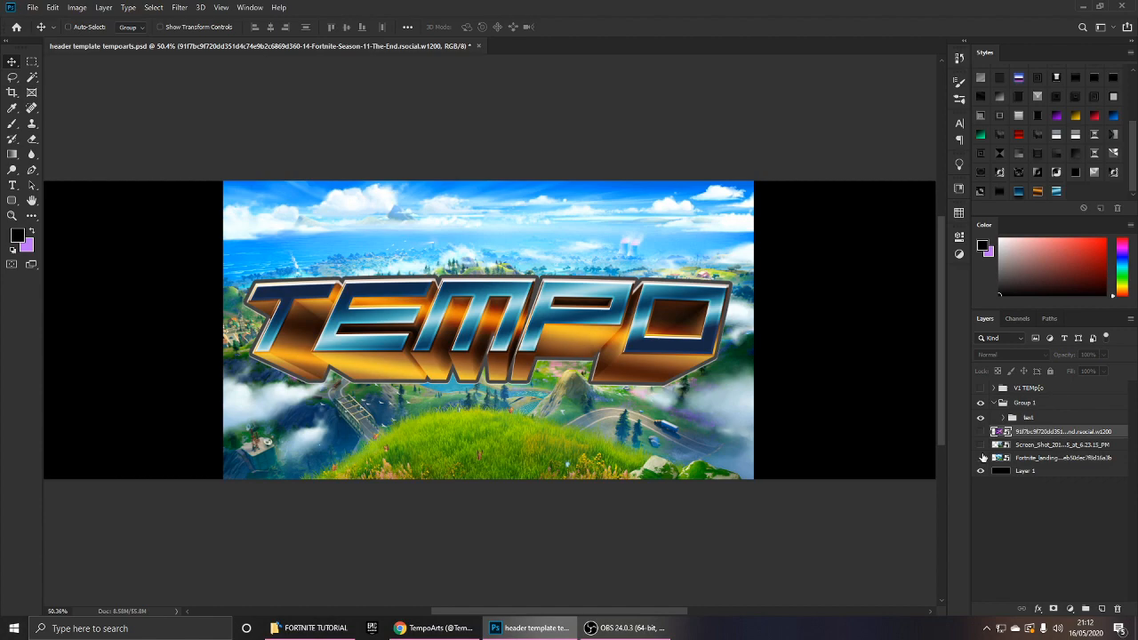
pyautogui.click(983, 456)
pyautogui.click(1017, 447)
pyautogui.click(982, 458)
pyautogui.click(1012, 458)
# Try aligning the Fortnite landscape image with the canvas's left edge and scaling it to fill the full canvas width.
pyautogui.scroll(-2, 622, 342)
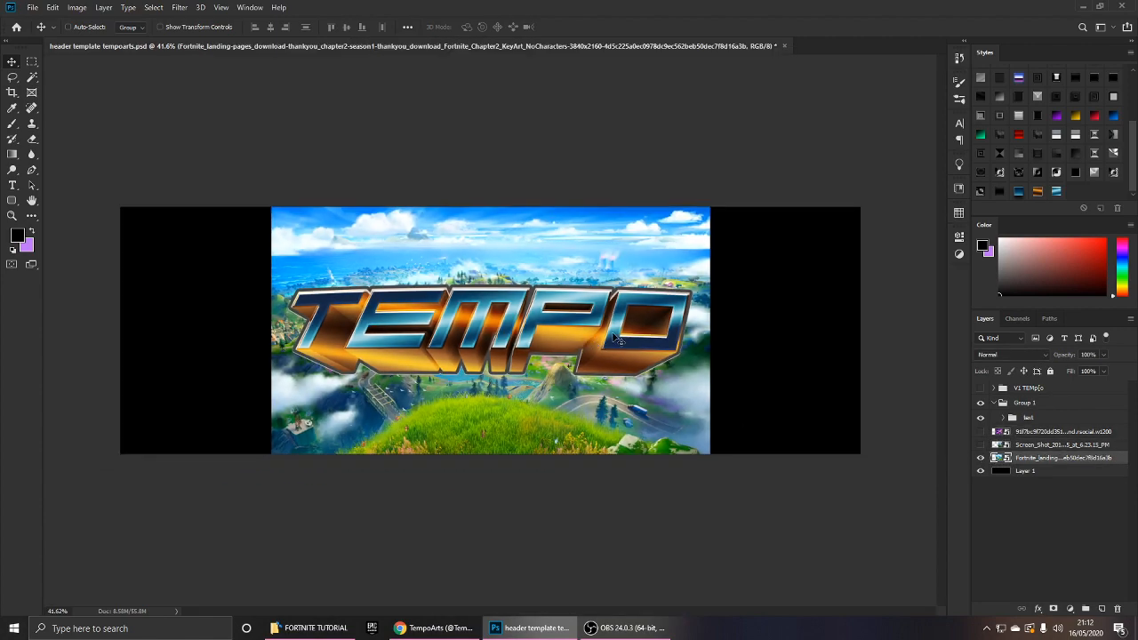
pyautogui.moveTo(616, 338); pyautogui.dragTo(454, 334)
pyautogui.scroll(1, 454, 334)
pyautogui.hotkey('ctrl', 't')
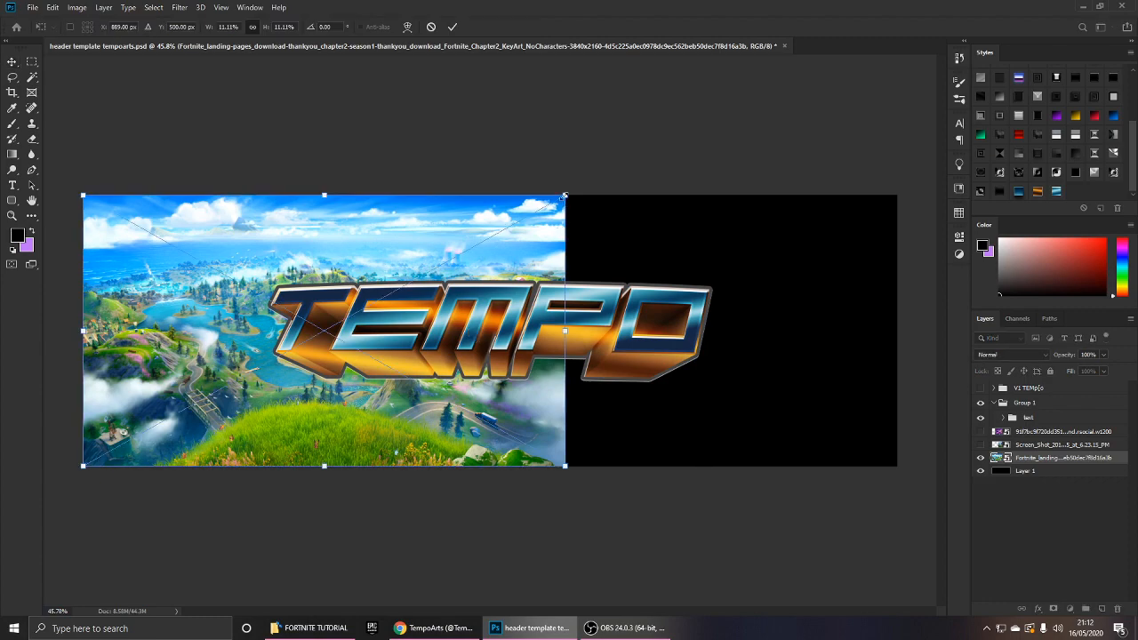
pyautogui.moveTo(564, 194); pyautogui.dragTo(970, 116)
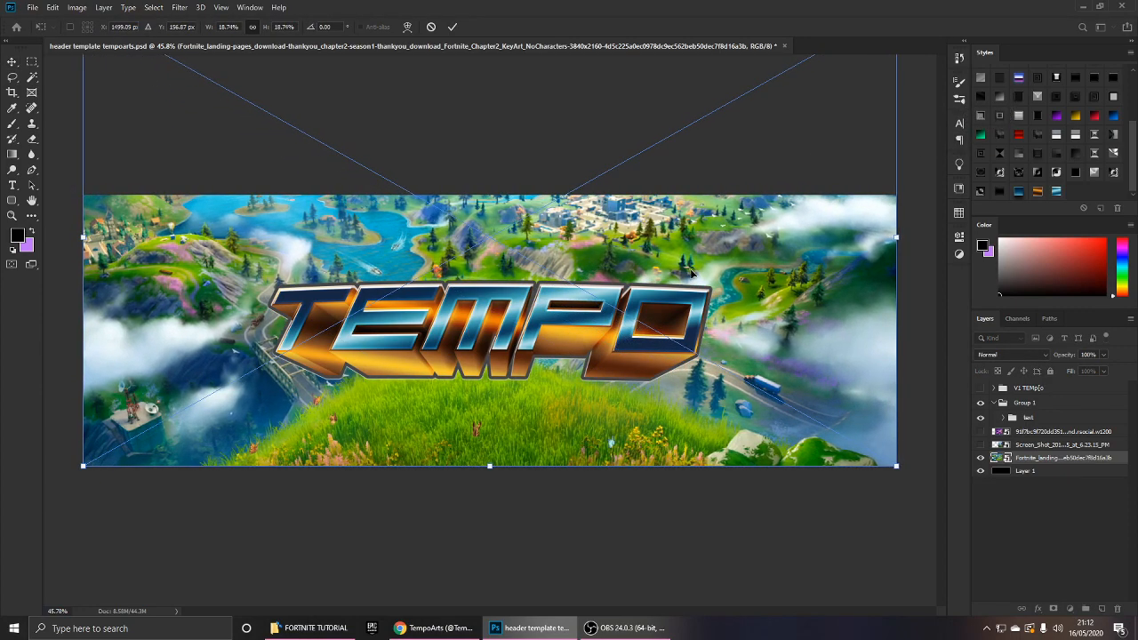
pyautogui.press('Return')
pyautogui.hotkey('ctrl', 'z')
# Move the landscape image back towards the canvas centre, and show the Screen_Shot layer with the text group hidden.
pyautogui.scroll(2, 421, 402)
pyautogui.moveTo(517, 375); pyautogui.dragTo(852, 358)
pyautogui.click(981, 444)
pyautogui.click(1058, 445)
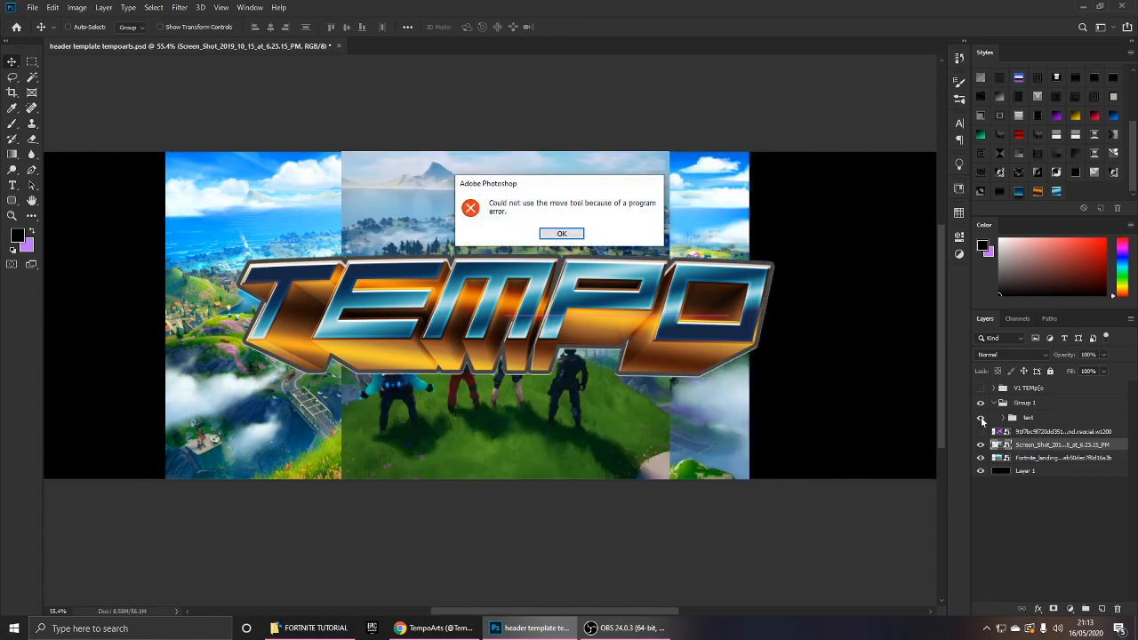
pyautogui.press('Return')
pyautogui.click(981, 417)
pyautogui.click(981, 444)
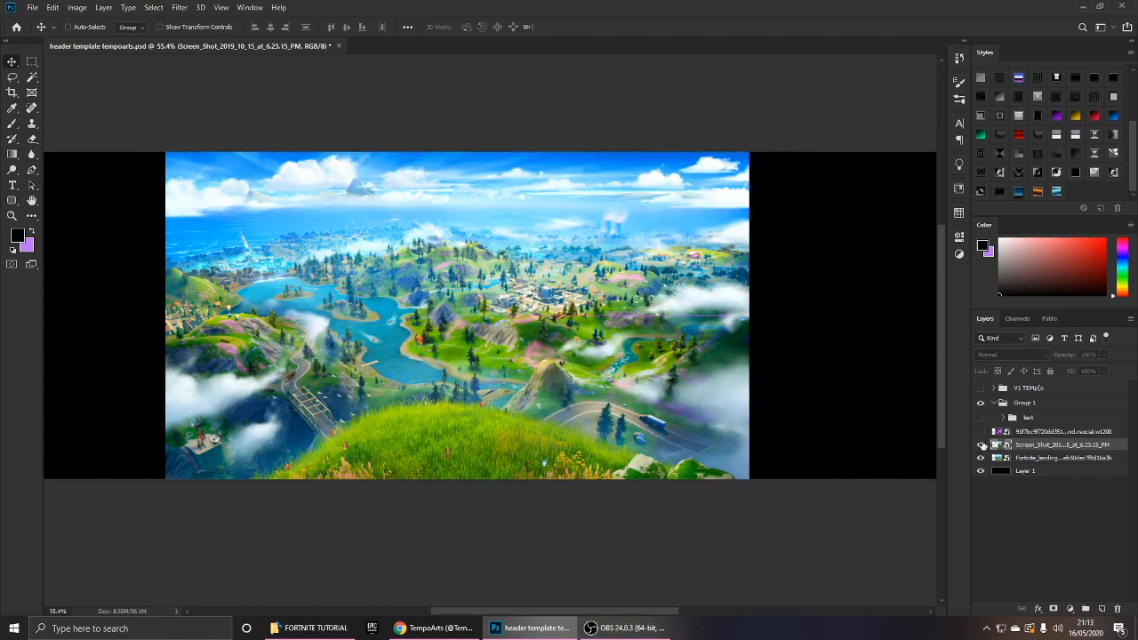
pyautogui.click(980, 444)
# Start a Pen tool path at the Screen_Shot image's left edge and trace the upper outline of the blue-hooded character.
pyautogui.scroll(2, 470, 367)
pyautogui.press('p')
pyautogui.scroll(3, 323, 414)
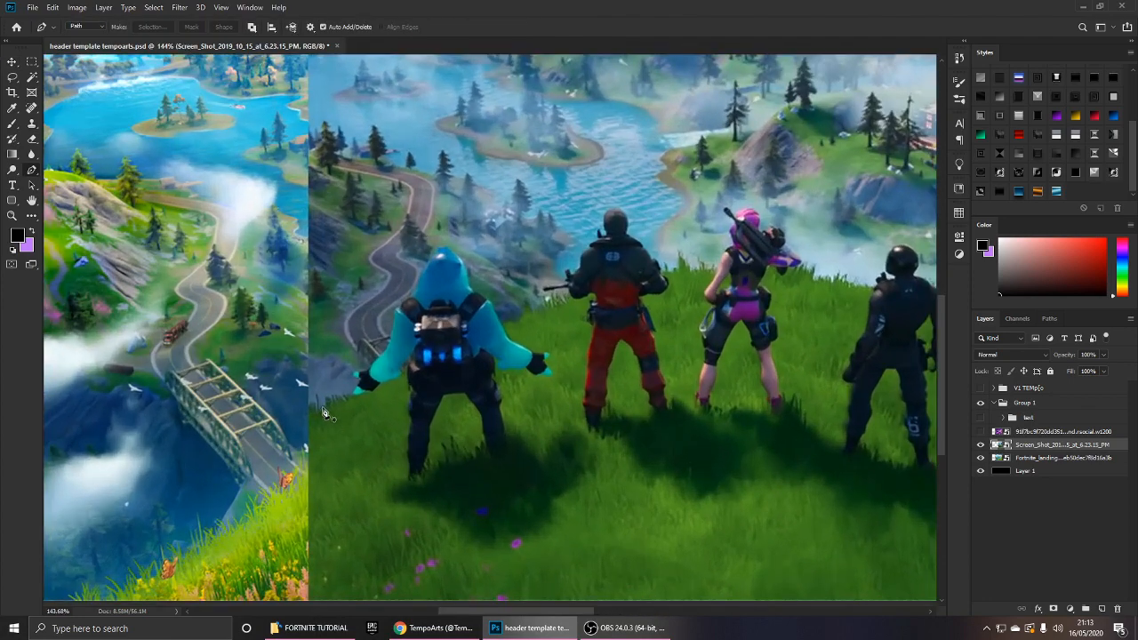
pyautogui.click(308, 405)
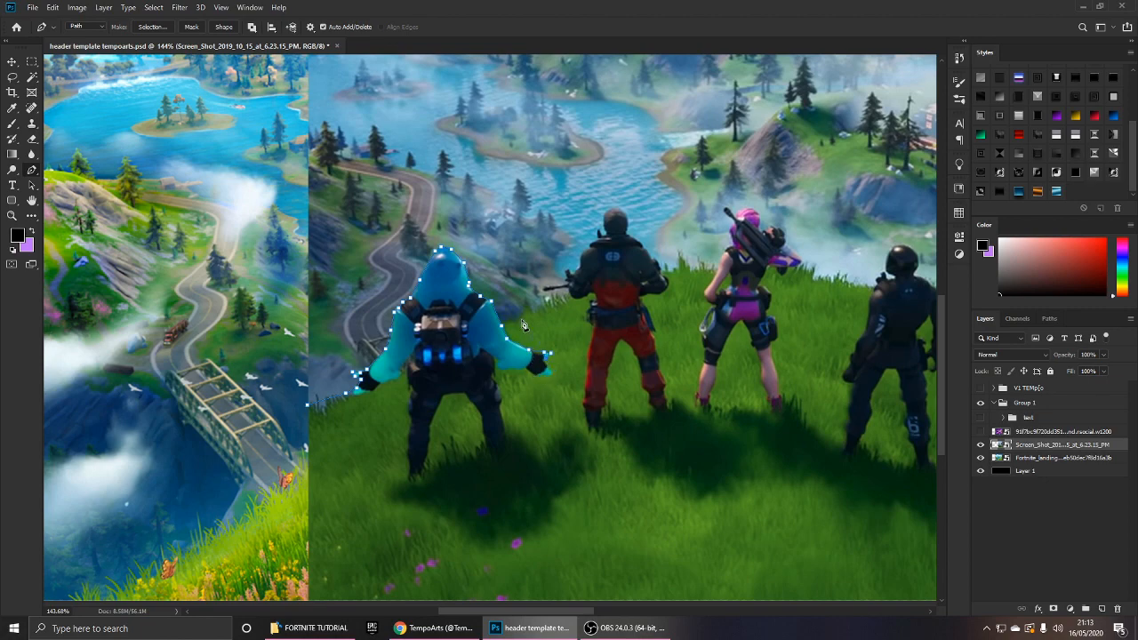
# Continue the path around the head and shoulders of the character in red trousers.
pyautogui.click(566, 269)
pyautogui.click(573, 265)
pyautogui.click(578, 259)
pyautogui.click(602, 213)
pyautogui.click(608, 208)
pyautogui.click(620, 209)
pyautogui.click(627, 215)
pyautogui.click(630, 226)
pyautogui.click(627, 235)
pyautogui.click(637, 238)
# Extend the path along the grass and around the pink-haired character's head, weapon and arm.
pyautogui.scroll(5, 658, 252)
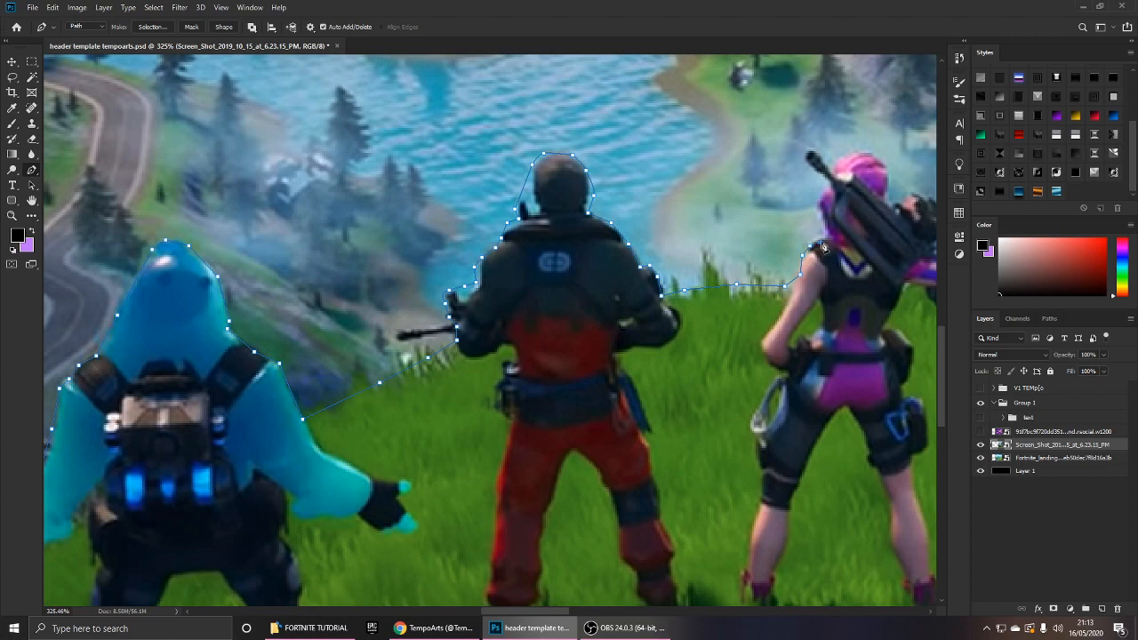
pyautogui.click(823, 206)
pyautogui.click(820, 174)
pyautogui.click(802, 157)
pyautogui.click(810, 150)
pyautogui.click(832, 160)
pyautogui.click(849, 155)
pyautogui.moveTo(889, 167); pyautogui.dragTo(752, 206)
pyautogui.click(885, 199)
pyautogui.click(759, 212)
pyautogui.click(770, 194)
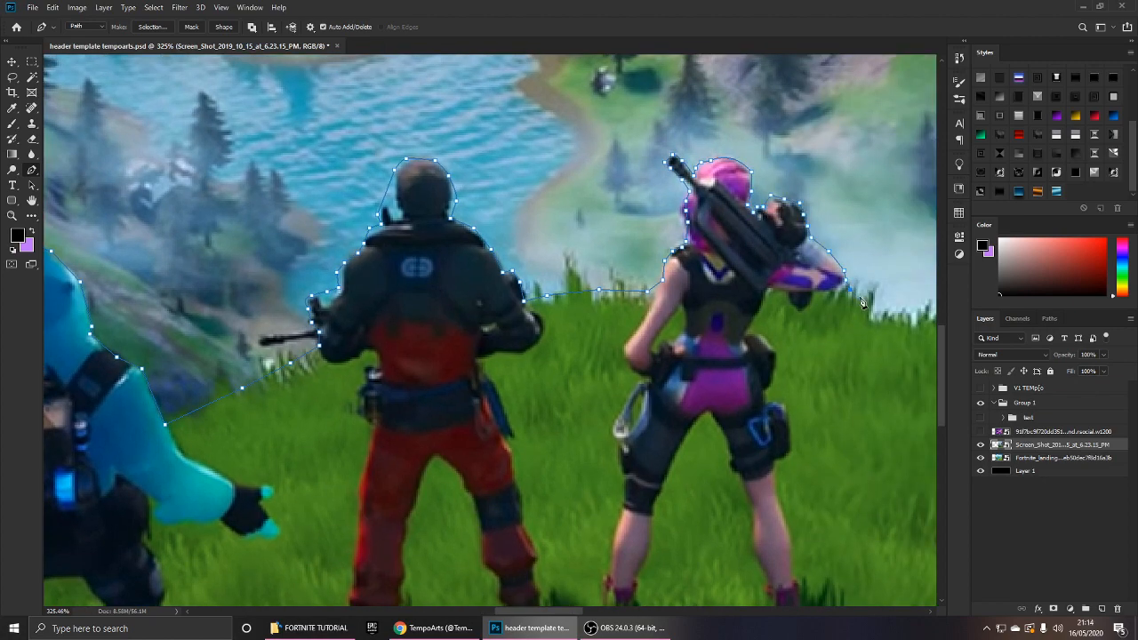
# Trace the grass ridge towards the black-armoured character and continue the path around that character's helmet.
pyautogui.moveTo(861, 302); pyautogui.dragTo(573, 300)
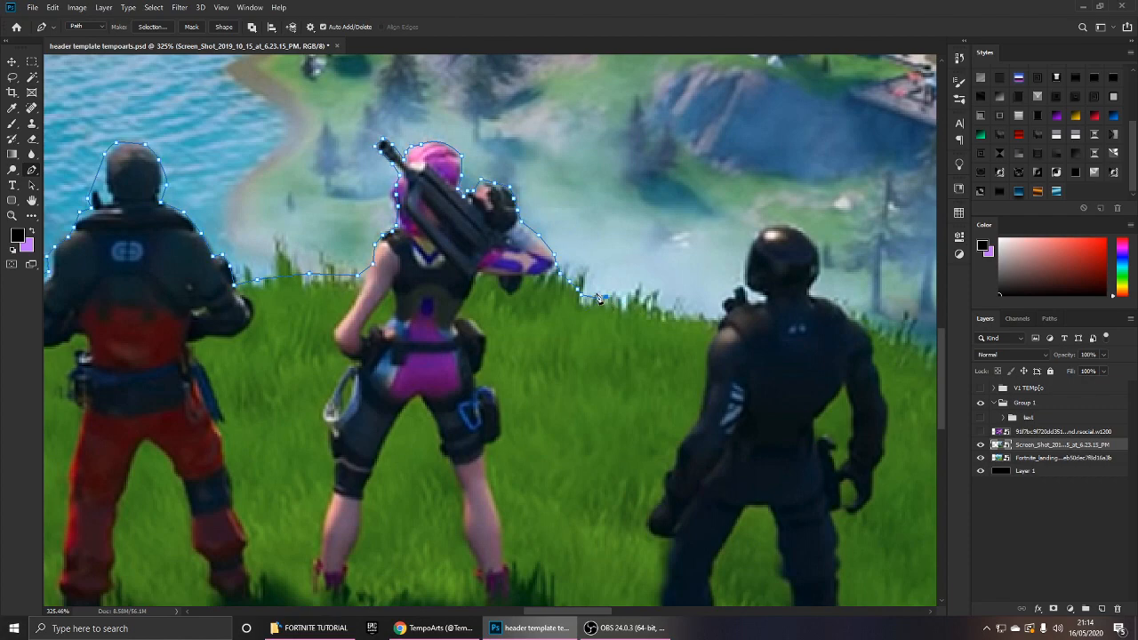
pyautogui.scroll(3, 597, 296)
pyautogui.click(634, 298)
pyautogui.click(660, 298)
pyautogui.click(674, 303)
pyautogui.click(699, 310)
pyautogui.click(740, 328)
pyautogui.click(760, 327)
pyautogui.click(767, 314)
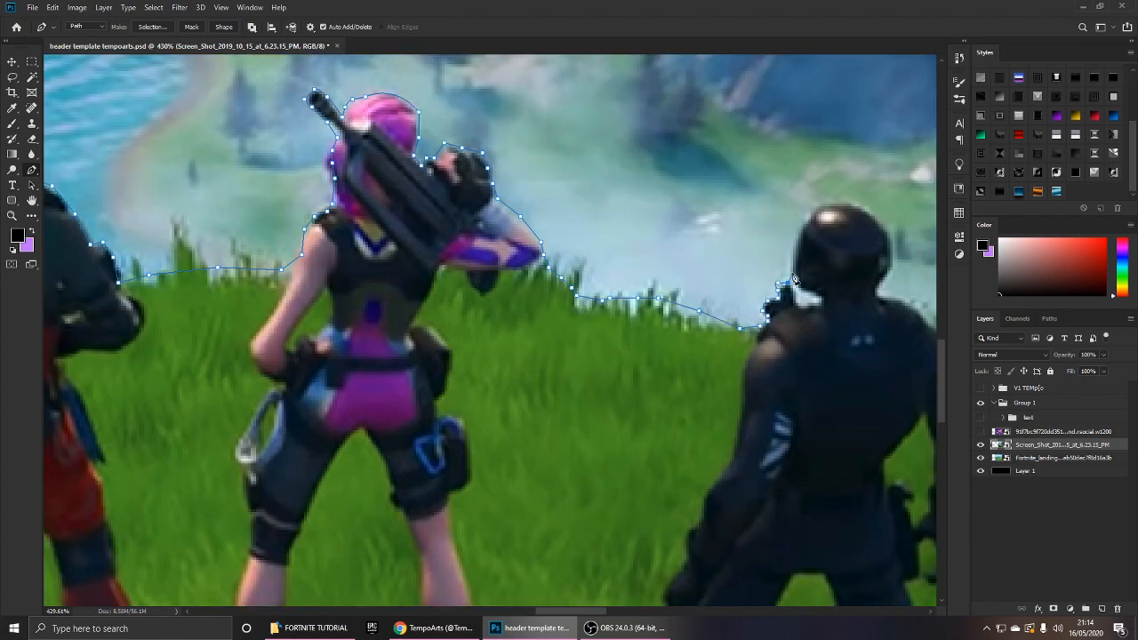
pyautogui.click(888, 228)
pyautogui.click(892, 264)
pyautogui.click(879, 294)
# Continue the path over the black-armoured character's shoulder and down the grassy slope to the image's right edge.
pyautogui.scroll(-4, 501, 283)
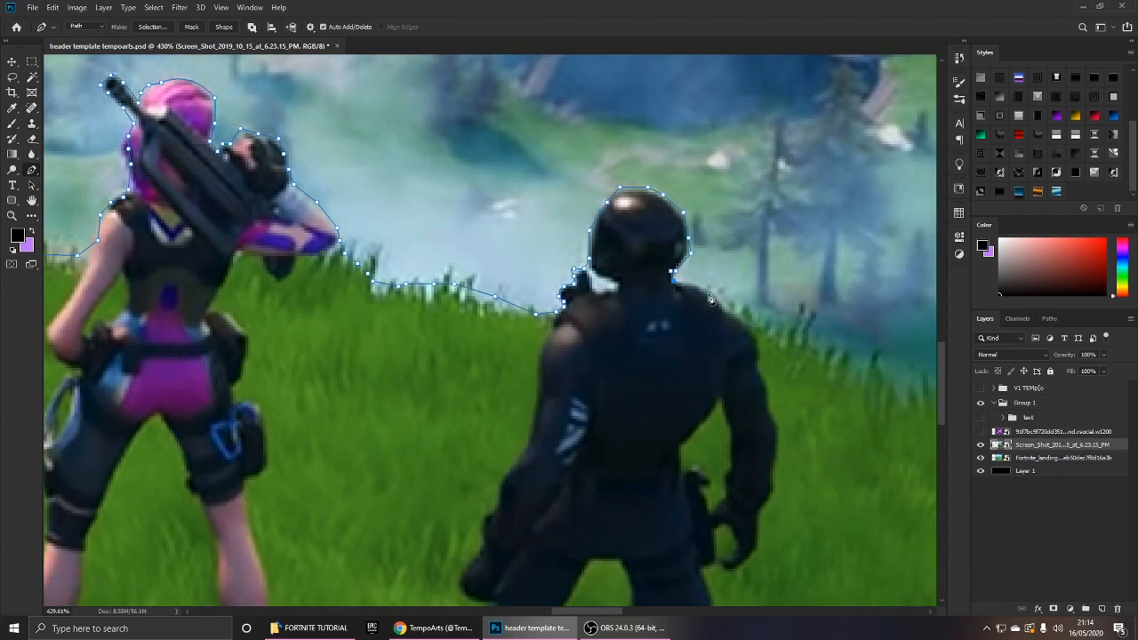
pyautogui.click(560, 294)
pyautogui.click(569, 301)
pyautogui.click(589, 302)
pyautogui.click(610, 315)
pyautogui.click(629, 324)
pyautogui.click(636, 333)
pyautogui.click(645, 338)
pyautogui.click(655, 353)
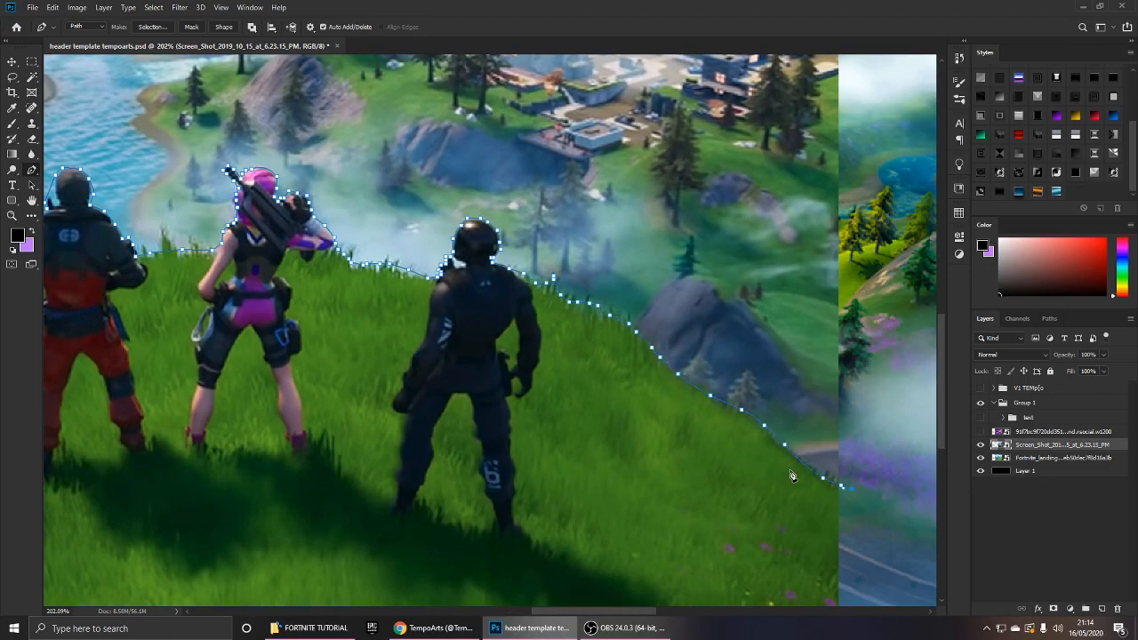
# Close the path beneath the canvas around the hill and characters, and convert it into a selection.
pyautogui.scroll(-5, 791, 475)
pyautogui.click(717, 553)
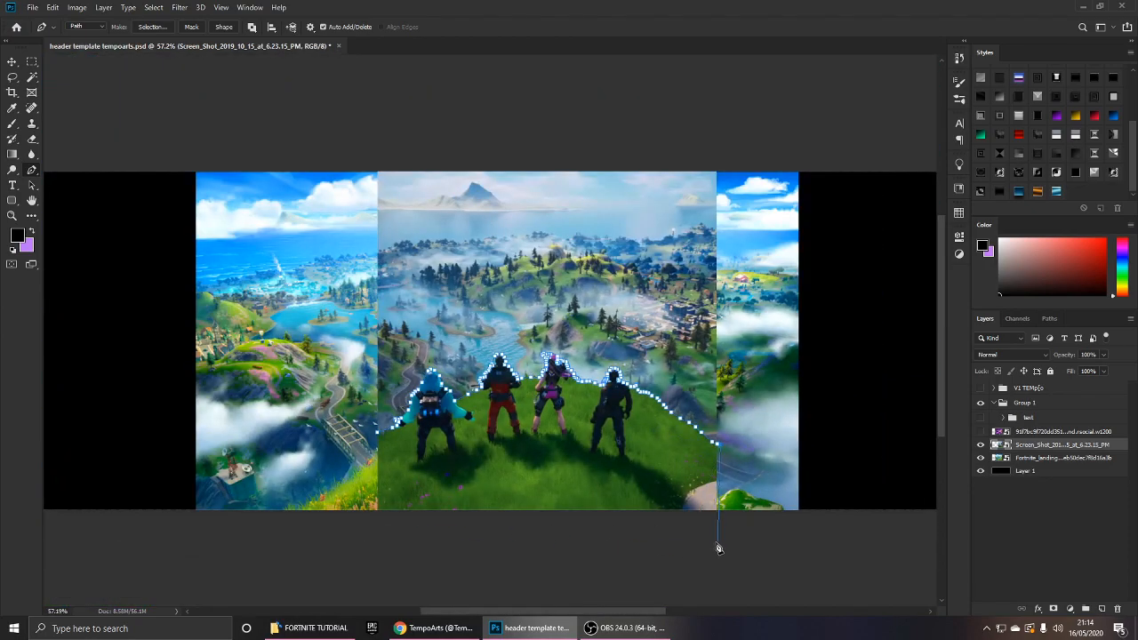
pyautogui.click(723, 544)
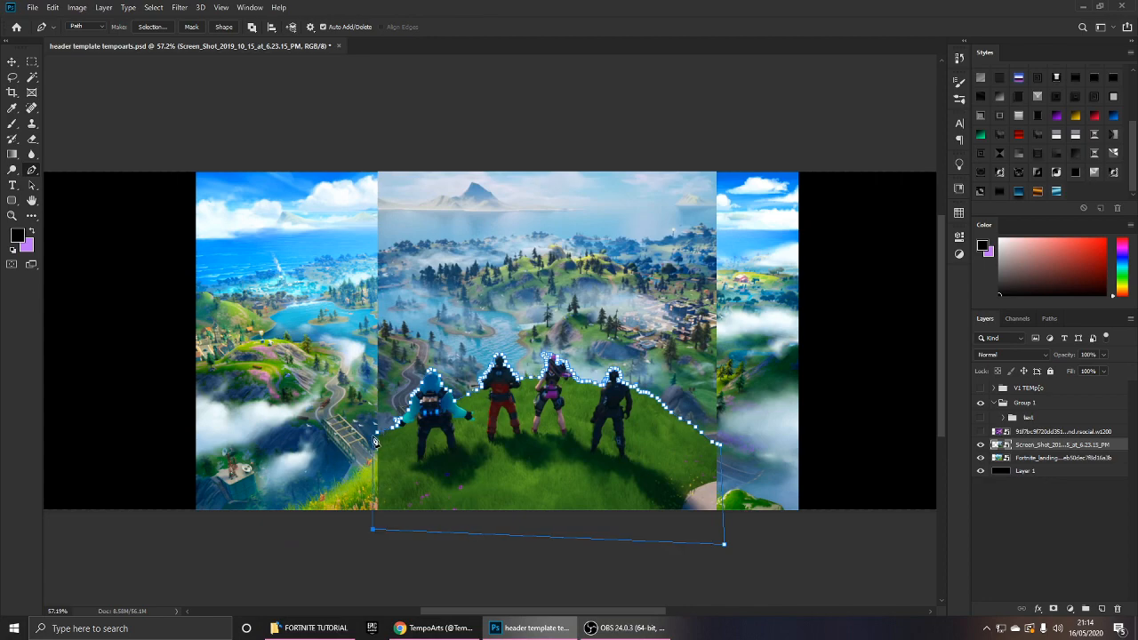
pyautogui.scroll(3, 375, 441)
pyautogui.scroll(-2, 374, 441)
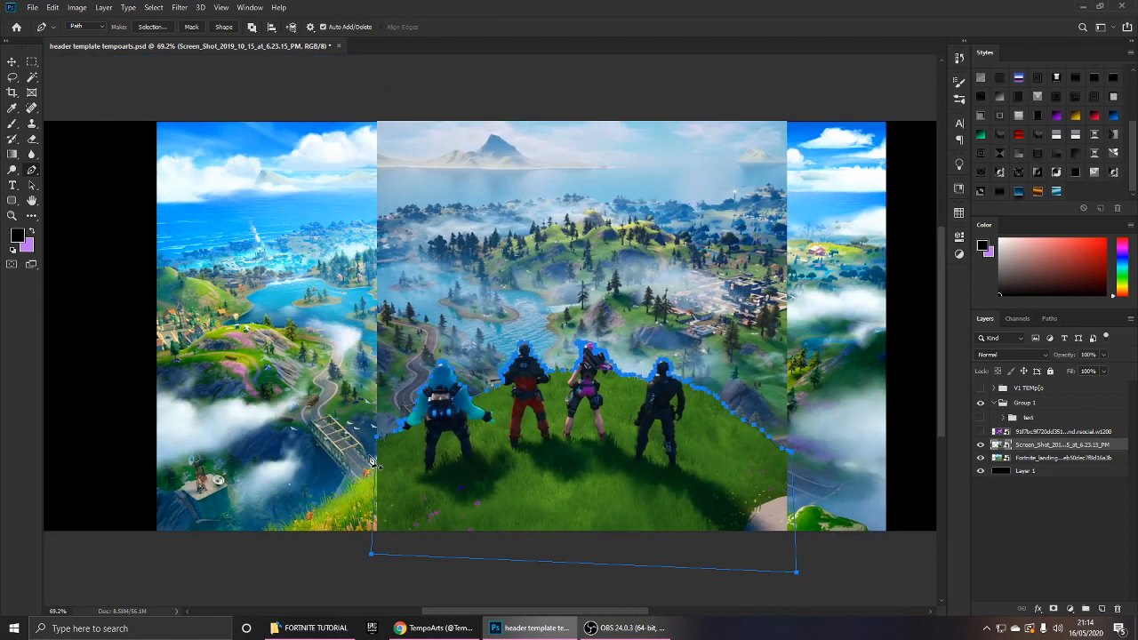
pyautogui.hotkey('ctrl', 'Return')
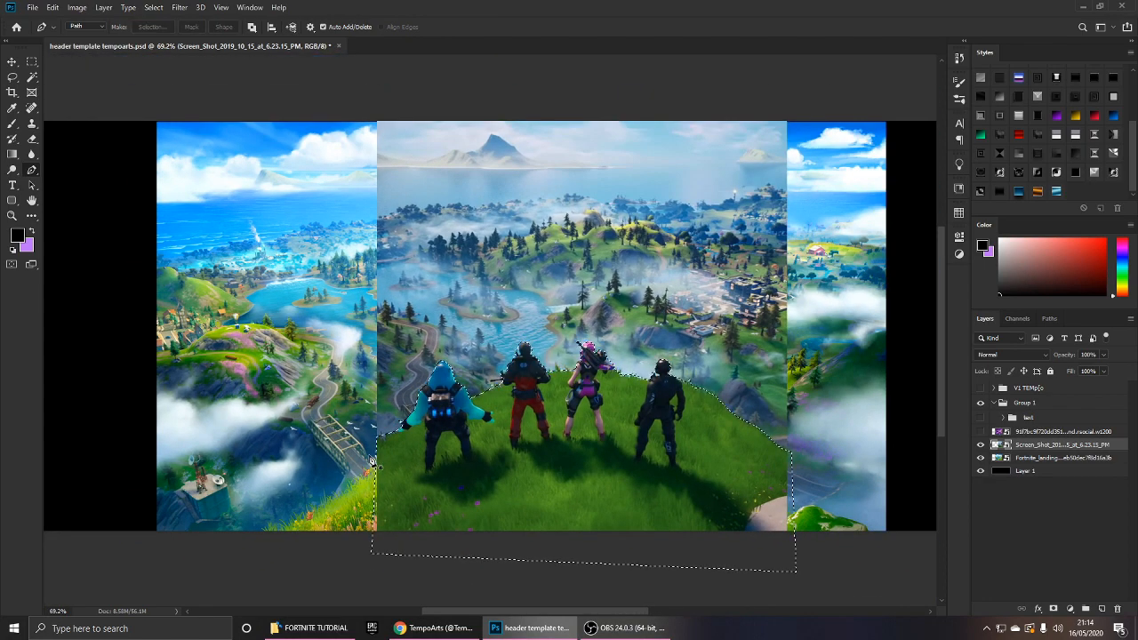
# Rasterize the Screen_Shot smart object layer so its selected pixels can be edited.
pyautogui.scroll(3, 492, 428)
pyautogui.scroll(-3, 493, 429)
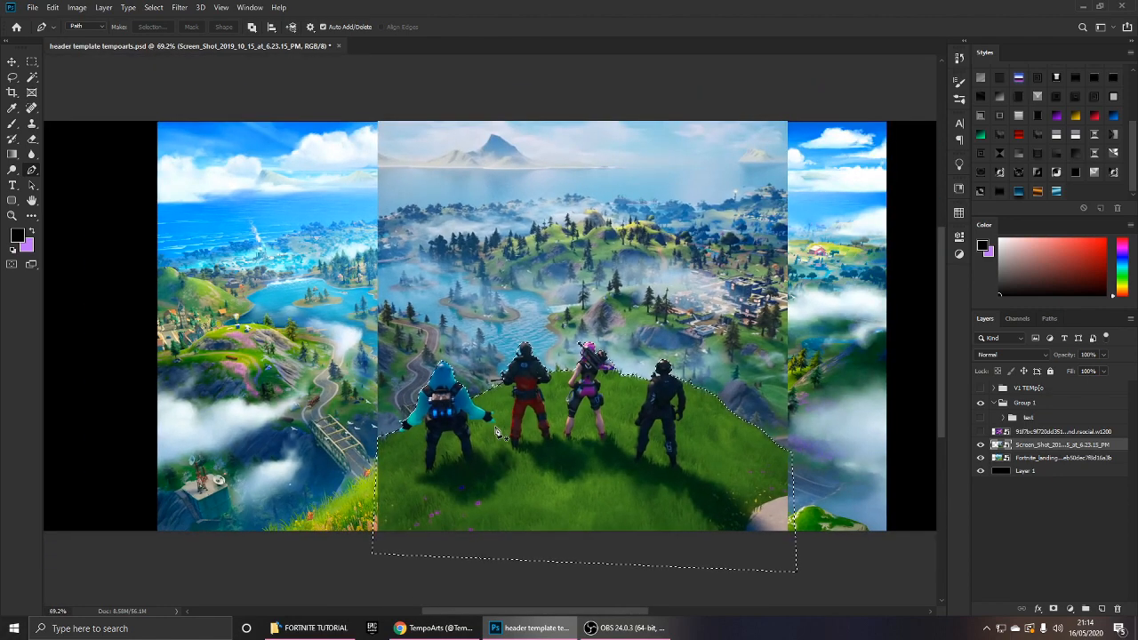
pyautogui.scroll(2, 523, 340)
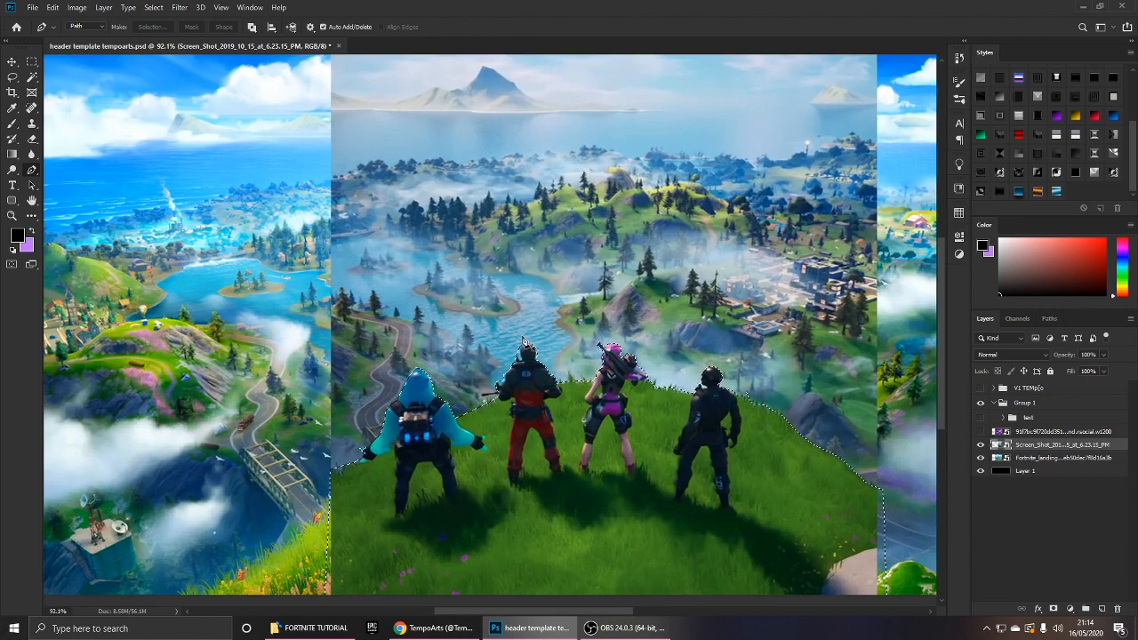
pyautogui.scroll(-2, 524, 340)
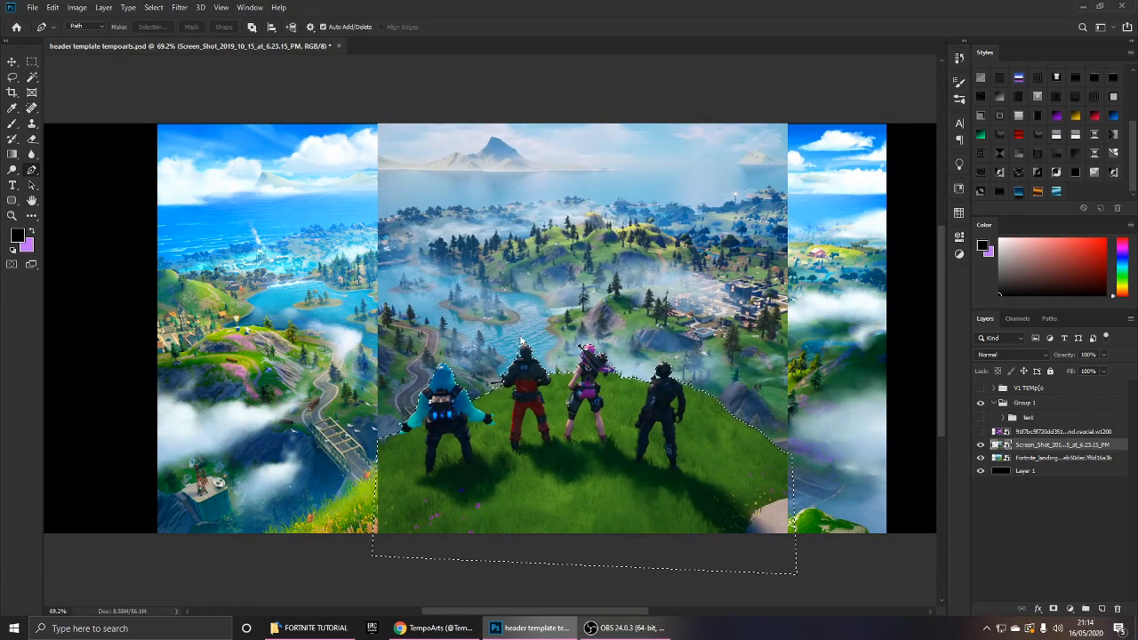
pyautogui.press('Delete')
pyautogui.press('Return')
pyautogui.rightClick(1027, 452)
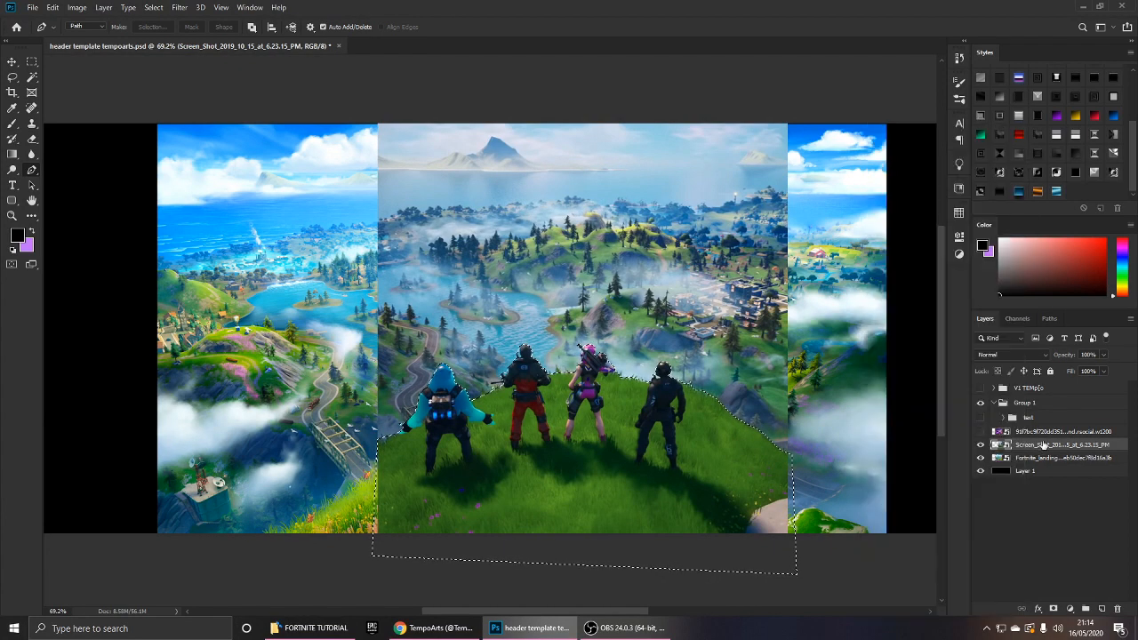
pyautogui.rightClick(1043, 446)
pyautogui.click(915, 325)
# Cut the selected characters and hill onto a new layer, and hide the leftover Screen_Shot layer.
pyautogui.hotkey('ctrl', 'x')
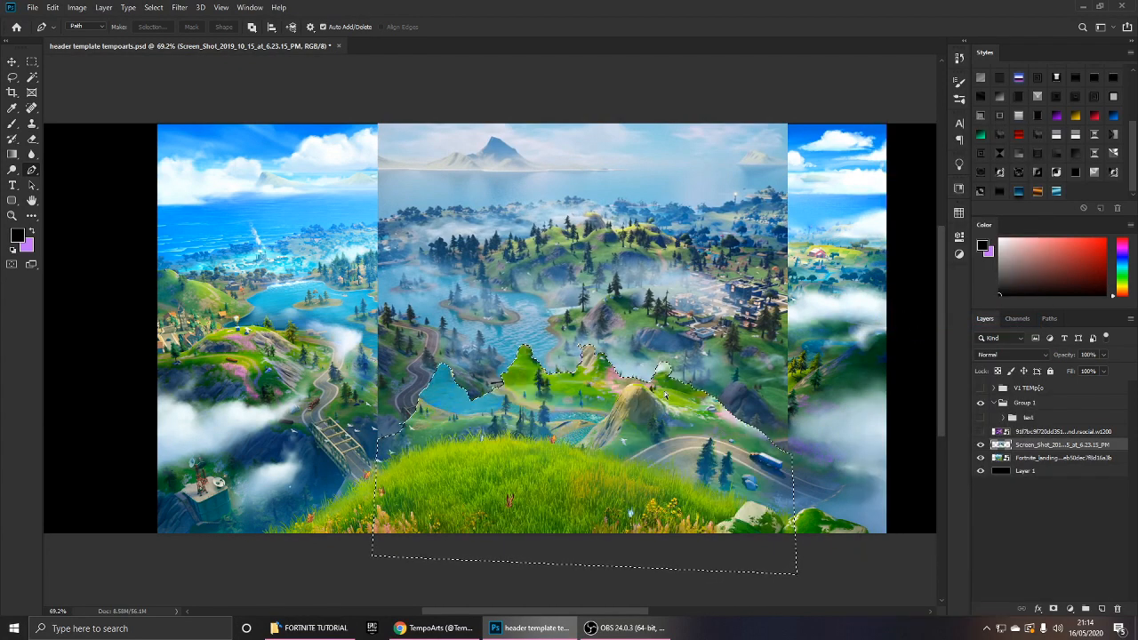
pyautogui.hotkey('ctrl', 'v')
pyautogui.press('v')
pyautogui.click(982, 457)
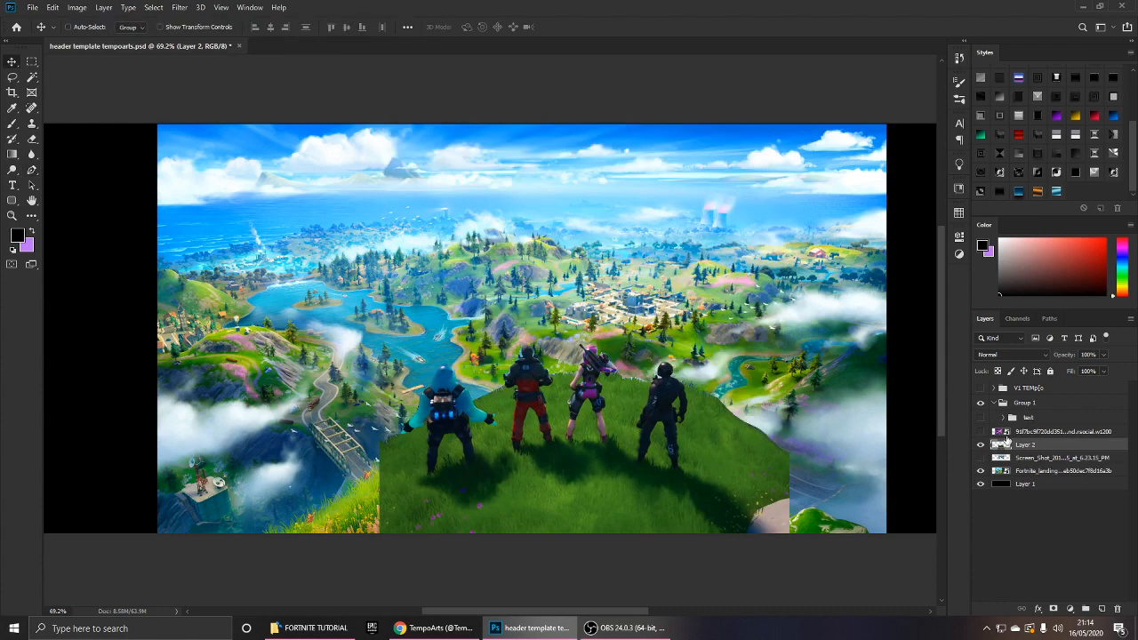
pyautogui.scroll(-2, 647, 411)
pyautogui.moveTo(623, 408); pyautogui.dragTo(716, 430)
pyautogui.hotkey('ctrl', 'z')
# Add a layer mask to the layer with the cut-out characters and hill.
pyautogui.scroll(1, 761, 425)
pyautogui.click(1054, 609)
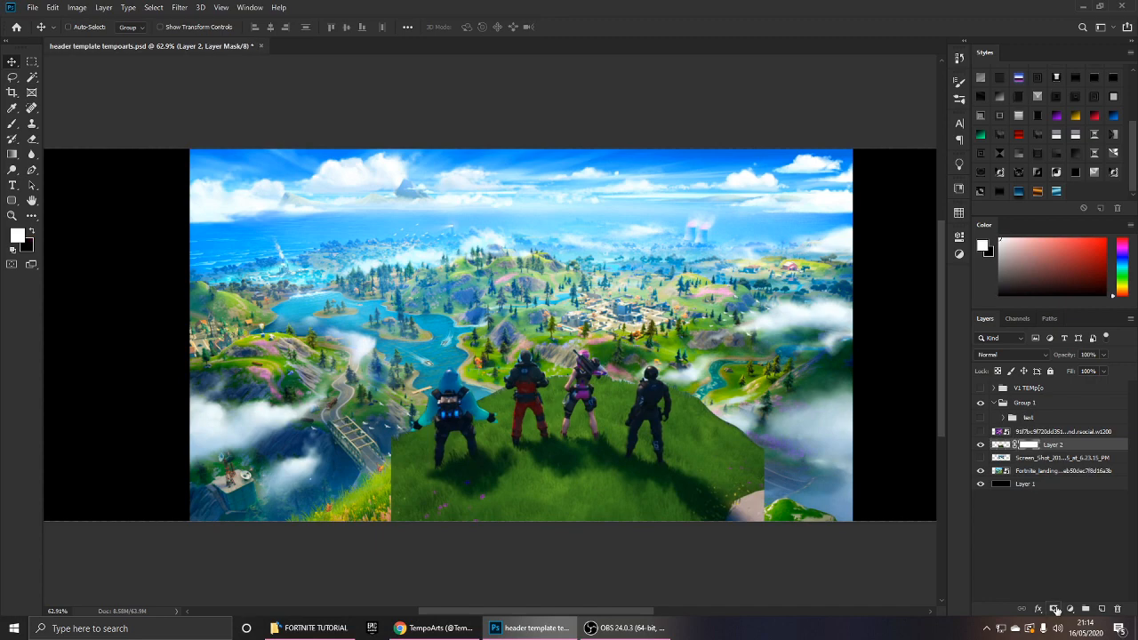
# Hide the cut-out characters layer and show the leftover Screen_Shot background layer.
pyautogui.scroll(2, 718, 399)
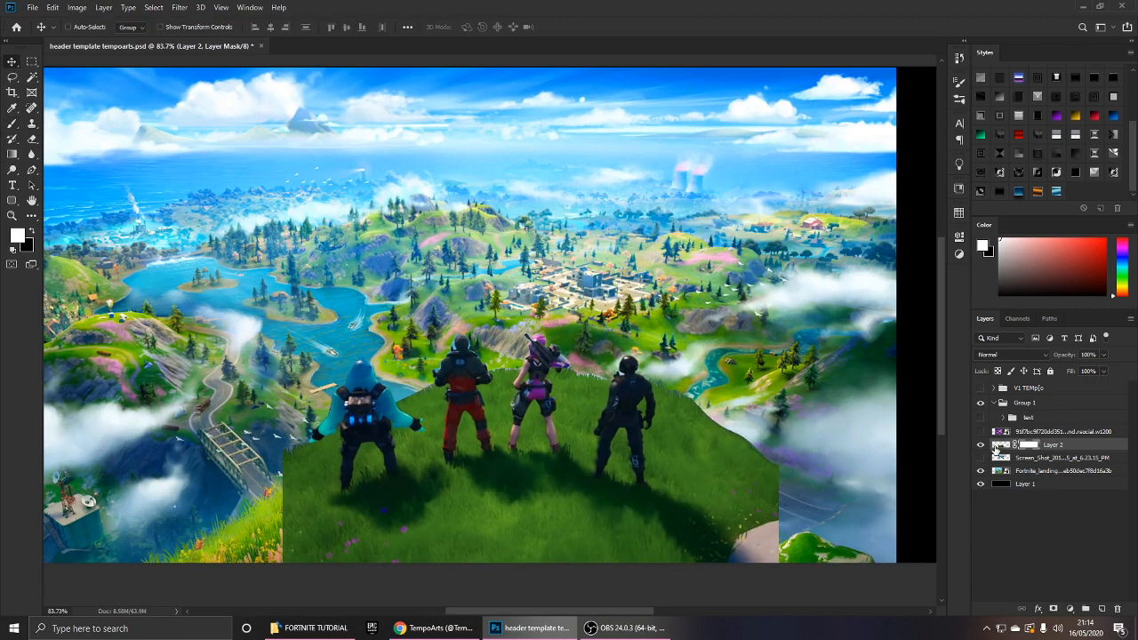
pyautogui.click(981, 445)
pyautogui.click(980, 457)
pyautogui.click(981, 457)
pyautogui.click(980, 457)
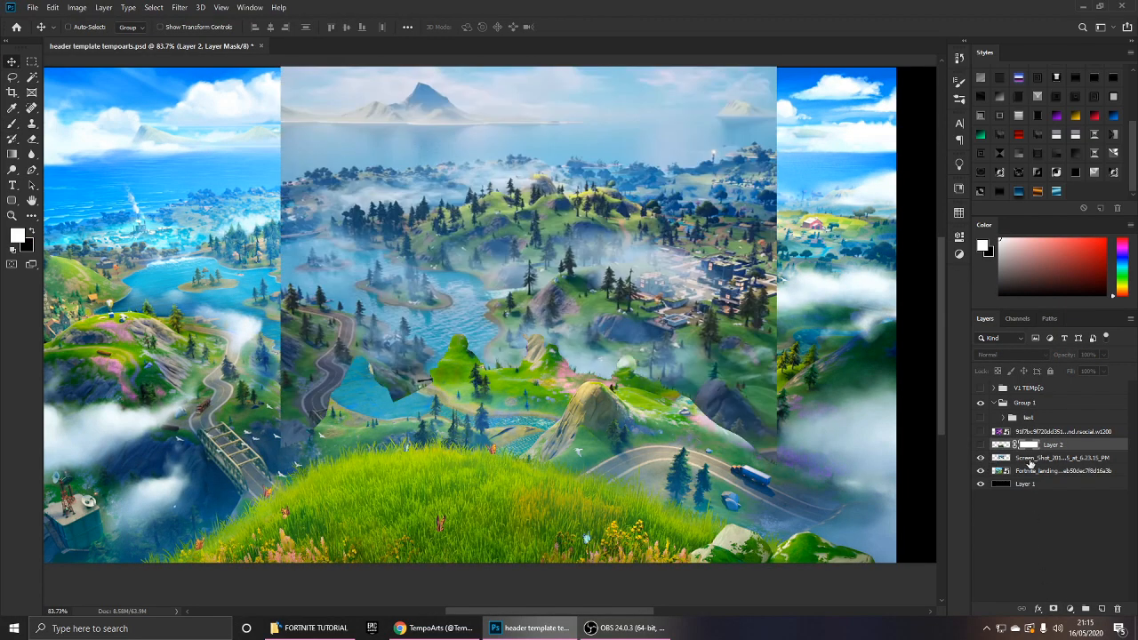
# Hide the leftover Screen_Shot background layer.
pyautogui.click(1034, 457)
pyautogui.scroll(-2, 685, 439)
pyautogui.moveTo(685, 440); pyautogui.dragTo(698, 346)
pyautogui.click(980, 457)
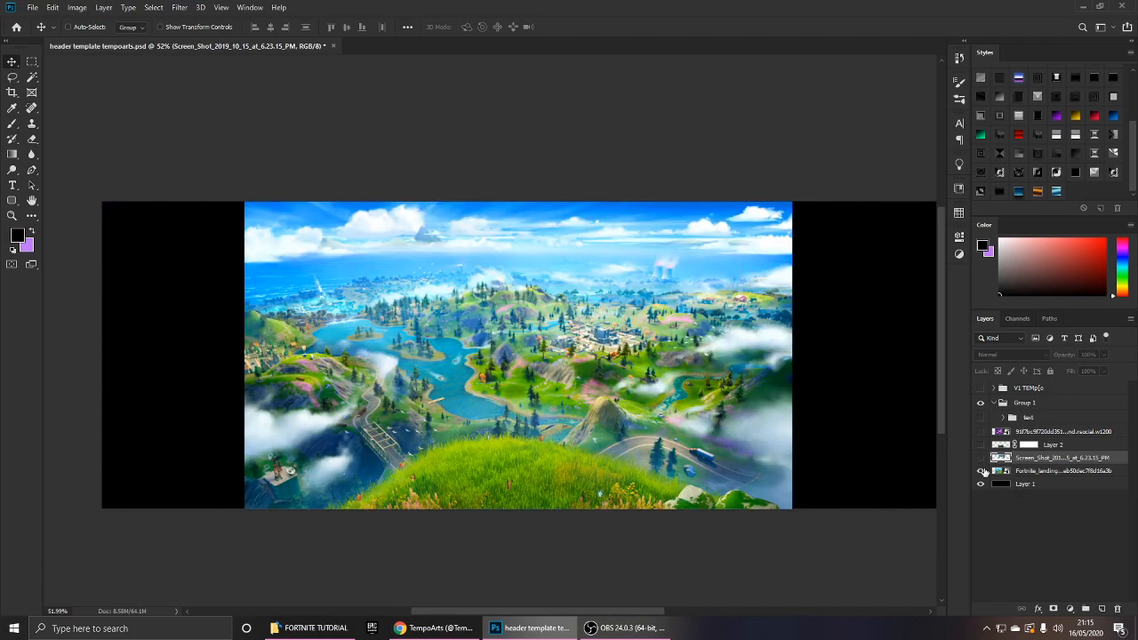
# Scale the Fortnite landing-page landscape to 18.80% and position it so it spans the full width of the header.
pyautogui.click(981, 470)
pyautogui.click(981, 470)
pyautogui.click(1036, 471)
pyautogui.scroll(-1, 694, 391)
pyautogui.hotkey('ctrl', 't')
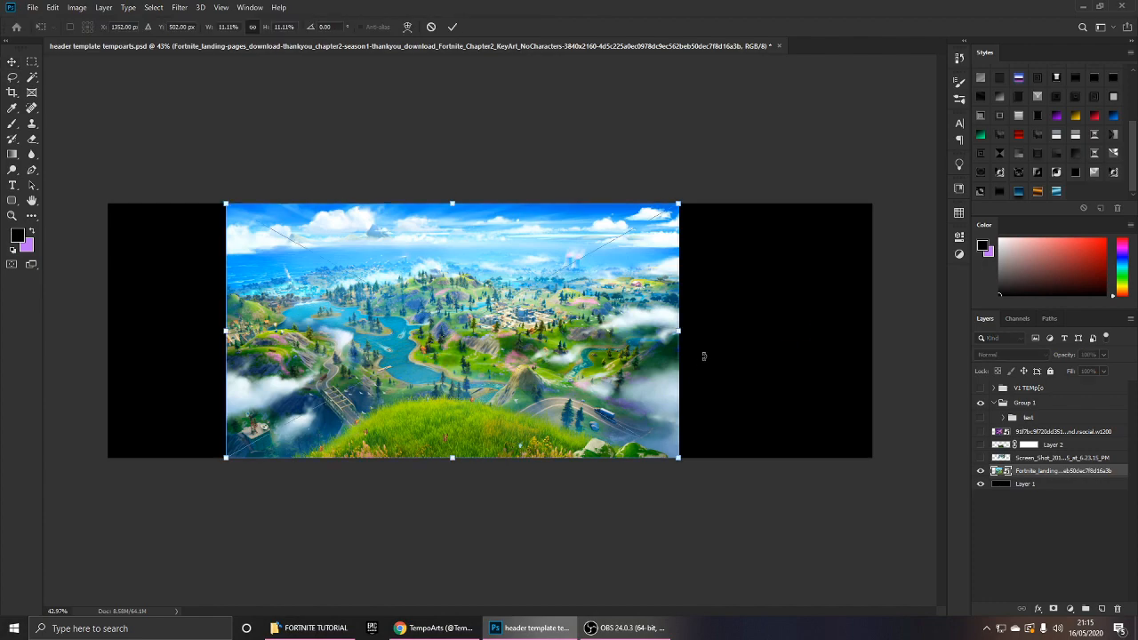
pyautogui.moveTo(678, 204); pyautogui.dragTo(875, 165)
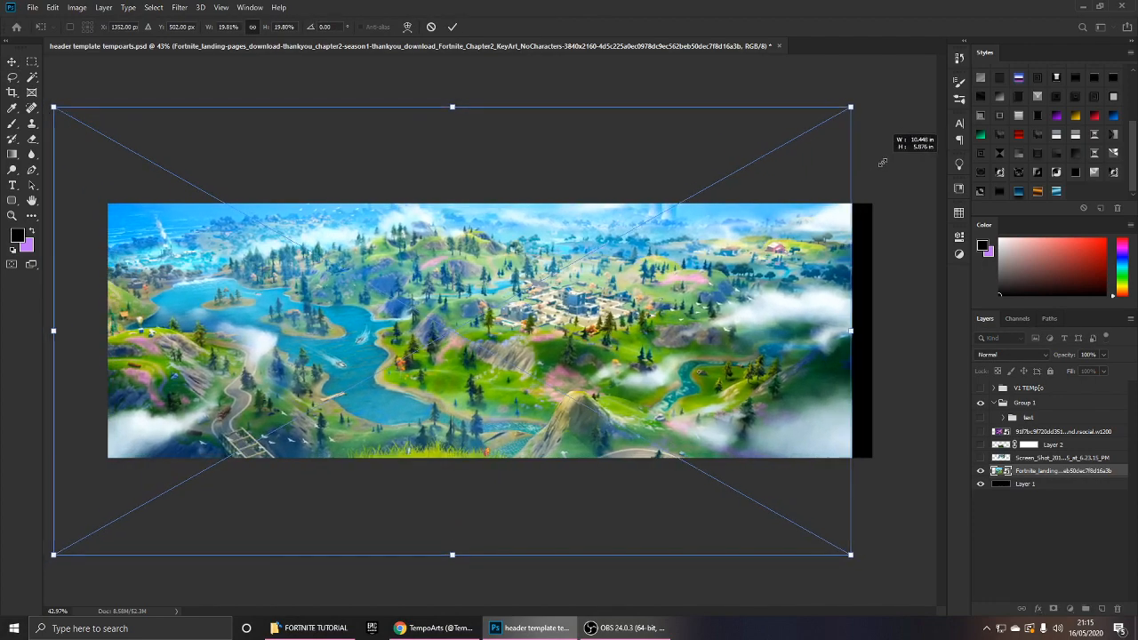
pyautogui.moveTo(735, 247); pyautogui.dragTo(783, 438)
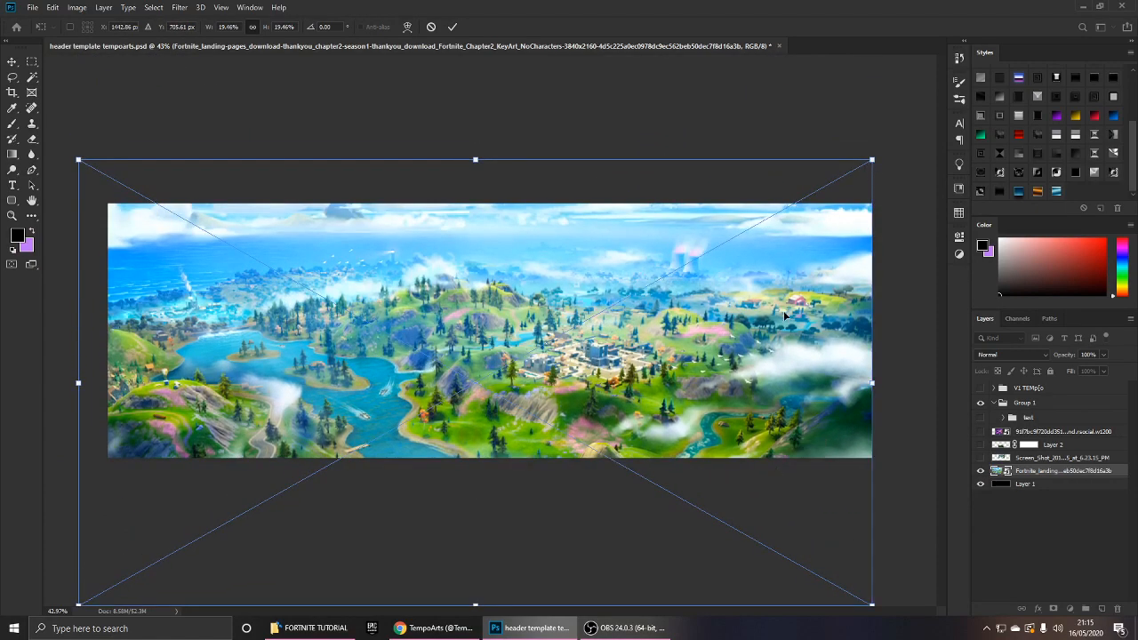
pyautogui.moveTo(799, 314); pyautogui.dragTo(816, 299)
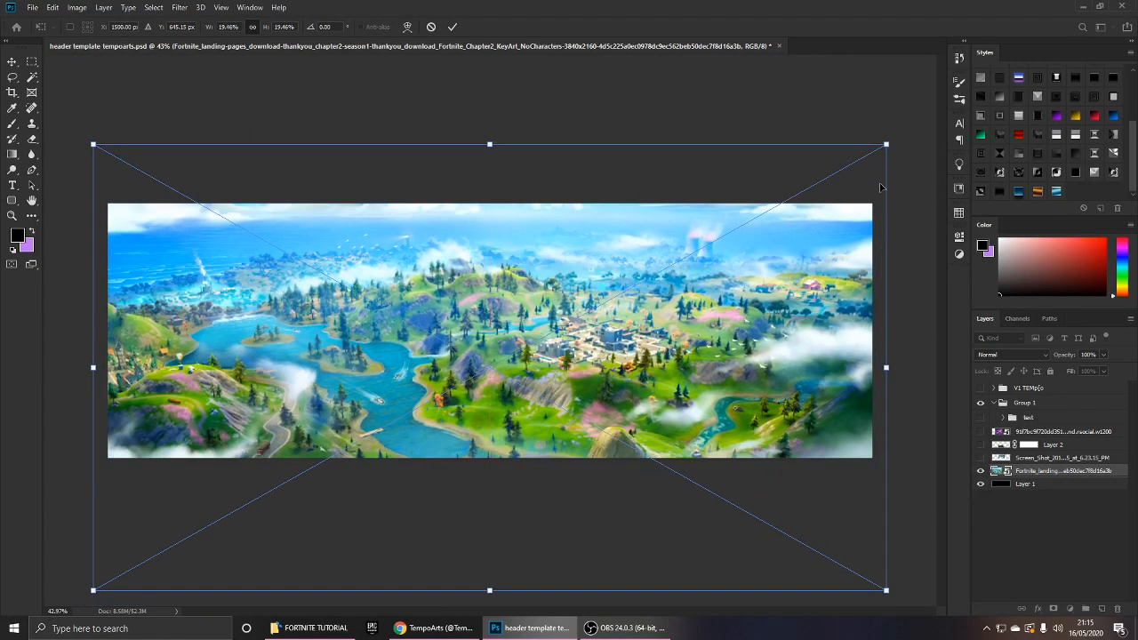
pyautogui.moveTo(880, 147); pyautogui.dragTo(872, 153)
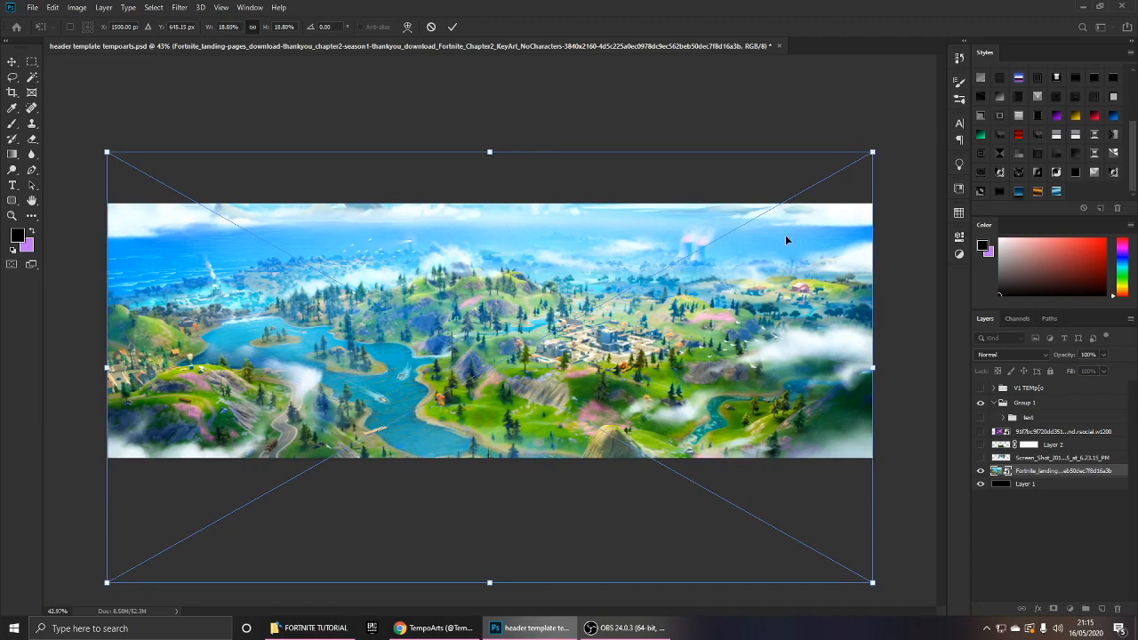
pyautogui.press('Return')
pyautogui.scroll(2, 696, 285)
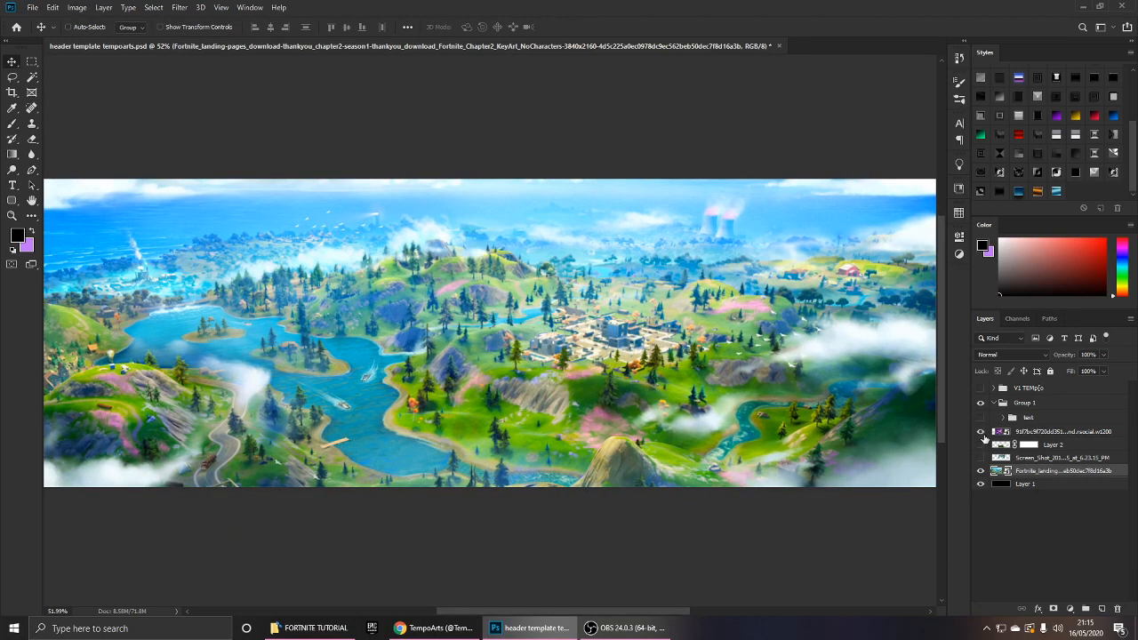
# Show the cut-out characters layer, then move and enlarge it to fill the lower-right part of the landscape.
pyautogui.click(981, 432)
pyautogui.click(981, 432)
pyautogui.click(981, 445)
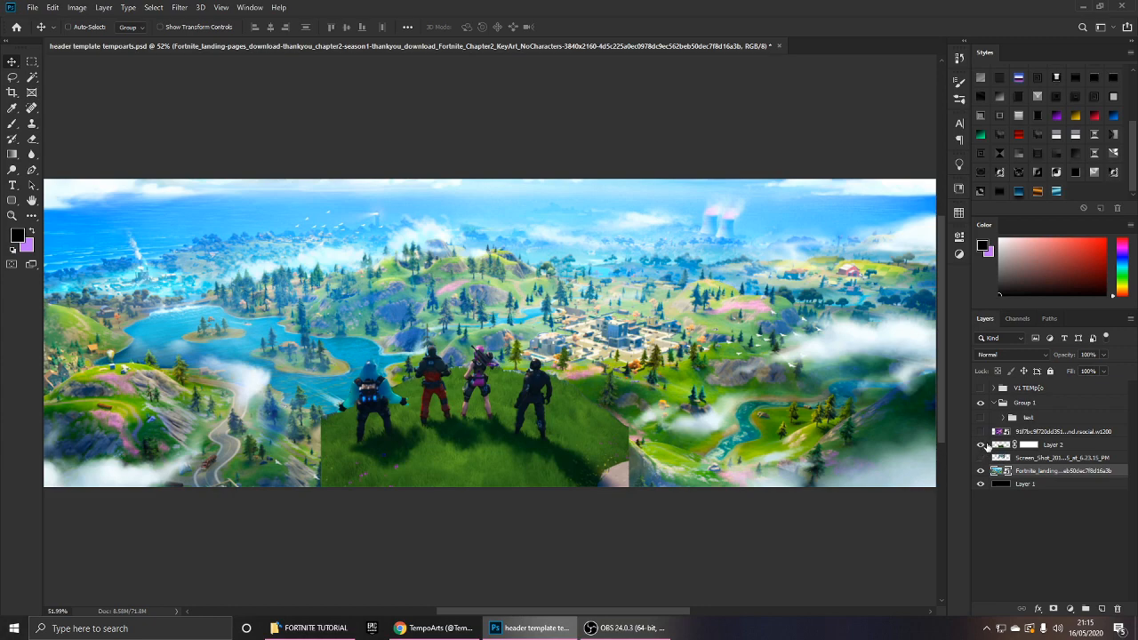
pyautogui.click(1068, 449)
pyautogui.moveTo(570, 395); pyautogui.dragTo(853, 391)
pyautogui.scroll(-3, 820, 359)
pyautogui.hotkey('ctrl', 't')
pyautogui.moveTo(825, 334); pyautogui.dragTo(792, 360)
pyautogui.press('Return')
# Paint black with a soft brush on the characters layer's mask to blend the grass hill's hard left edge into the landscape.
pyautogui.scroll(2, 632, 388)
pyautogui.press('e')
pyautogui.scroll(2, 509, 444)
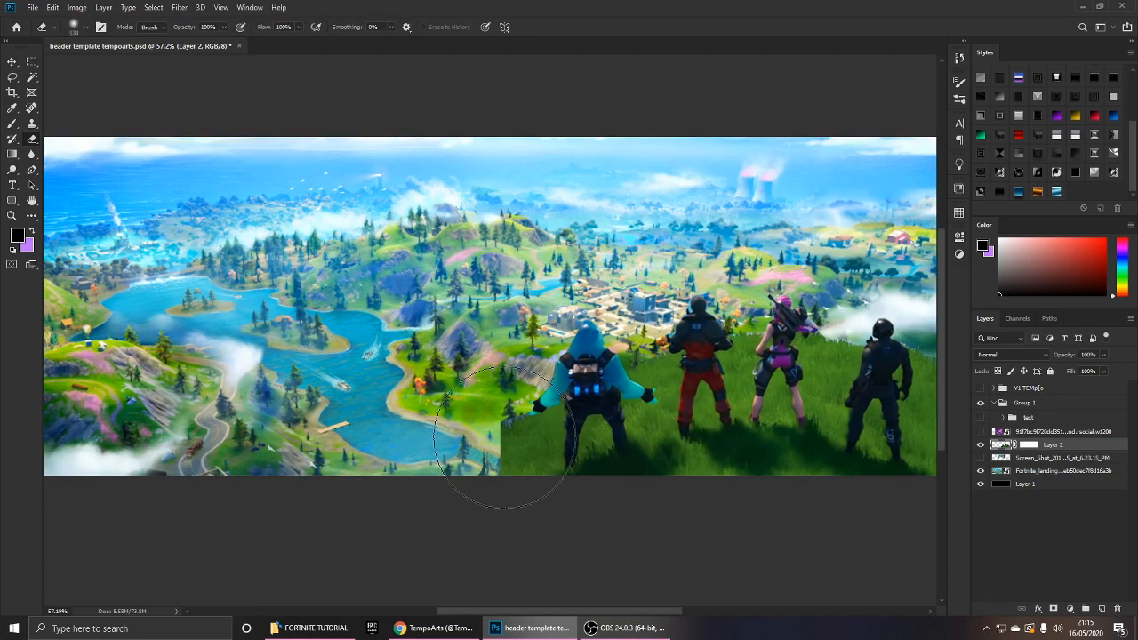
pyautogui.keyDown('alt'); pyautogui.rightClick(513, 430); pyautogui.keyUp('alt')
pyautogui.click(1028, 446)
pyautogui.press('b')
pyautogui.scroll(3, 490, 445)
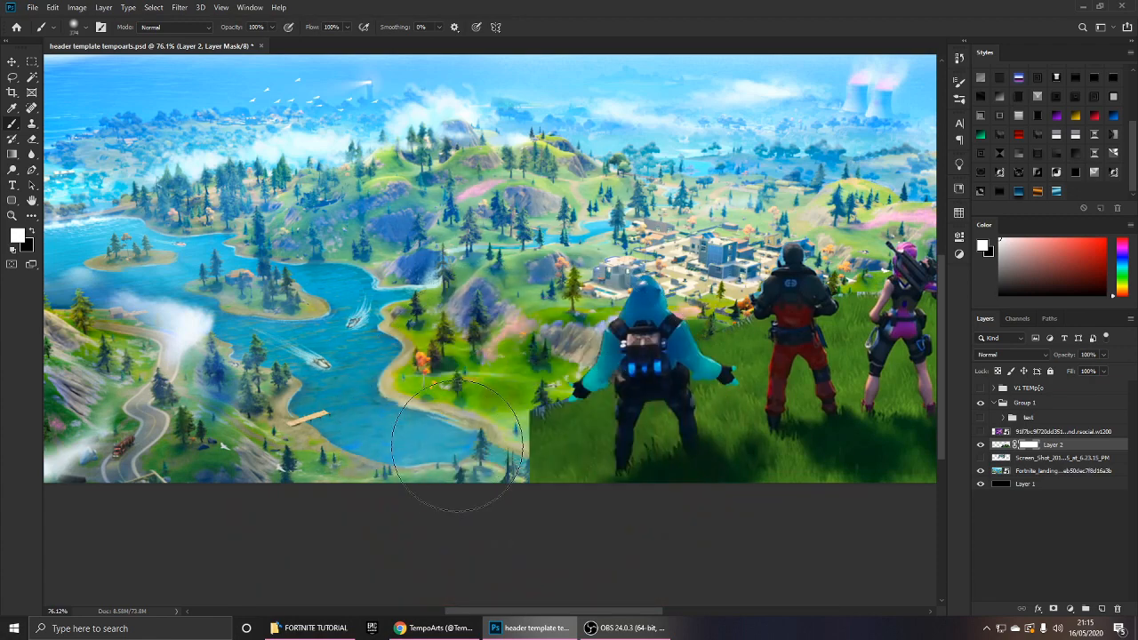
pyautogui.press('x')
pyautogui.keyDown('alt'); pyautogui.rightClick(514, 436); pyautogui.keyUp('alt')
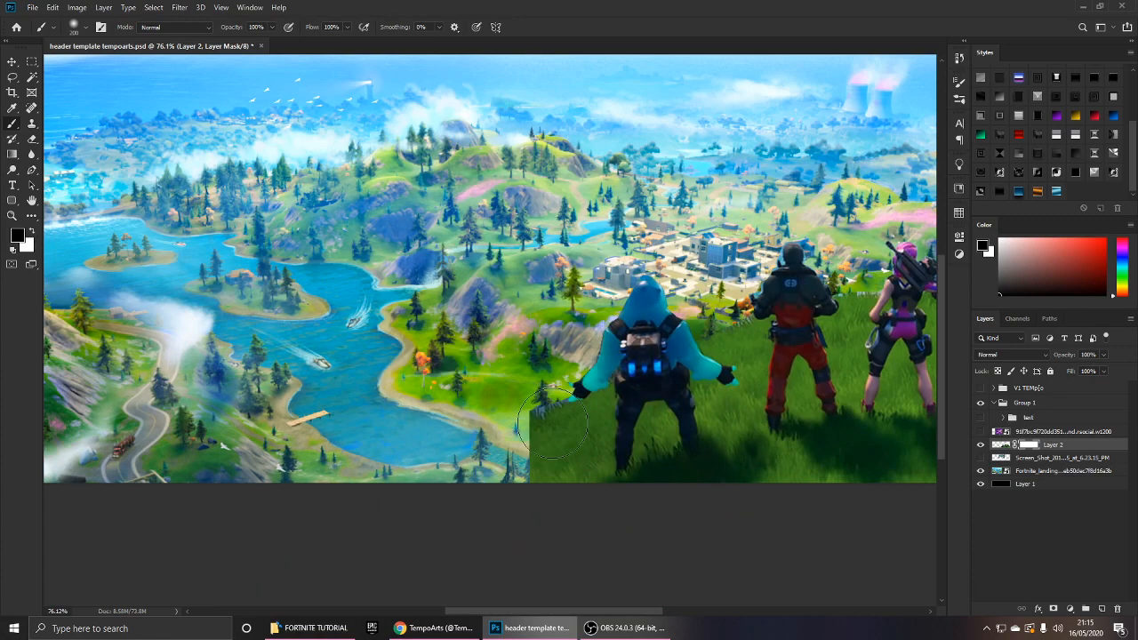
pyautogui.scroll(3, 533, 418)
pyautogui.keyDown('alt'); pyautogui.rightClick(496, 418); pyautogui.keyUp('alt')
pyautogui.moveTo(481, 404)
pyautogui.mouseDown()
pyautogui.moveTo(514, 378)
pyautogui.moveTo(527, 329)
pyautogui.moveTo(587, 248)
pyautogui.moveTo(692, 184)
pyautogui.mouseUp()
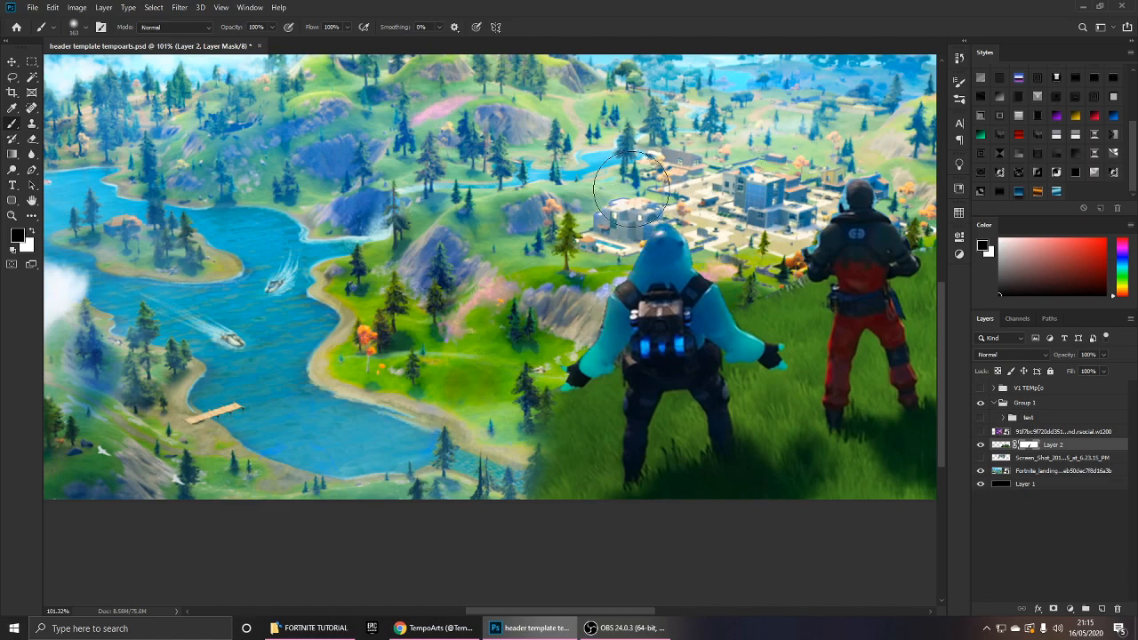
pyautogui.scroll(-4, 898, 382)
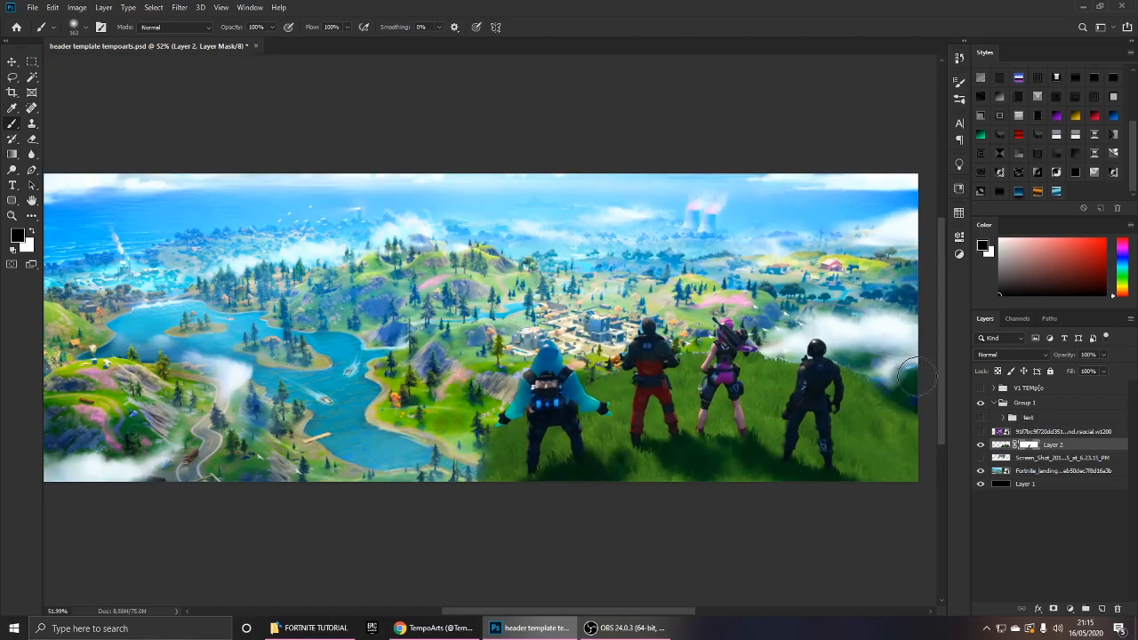
pyautogui.scroll(-1, 844, 356)
pyautogui.scroll(1, 842, 359)
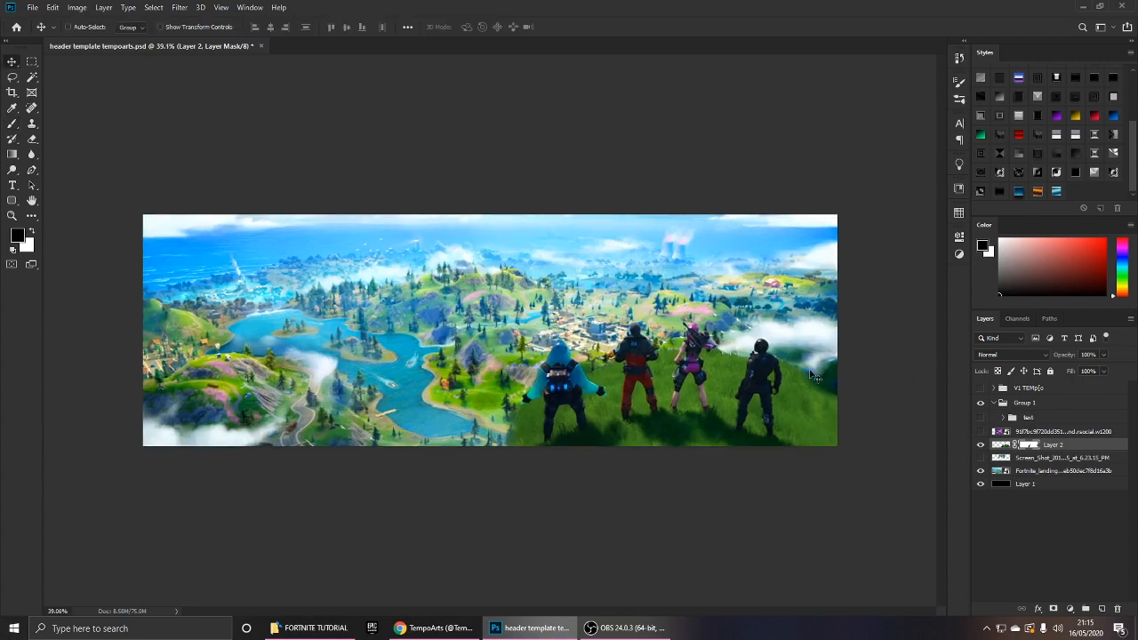
pyautogui.scroll(2, 764, 374)
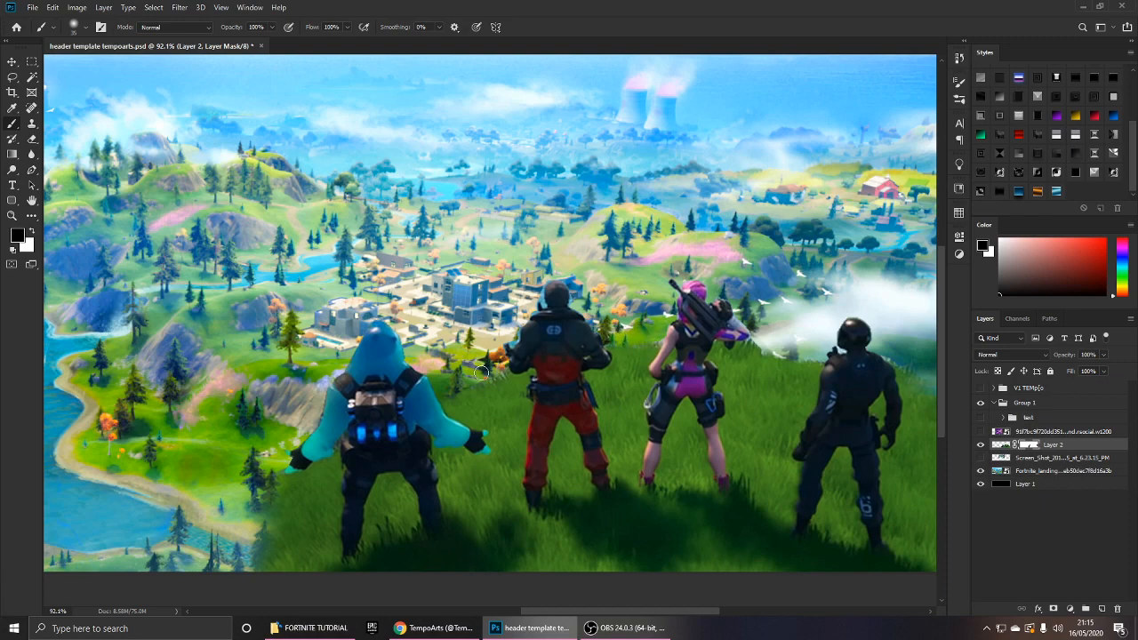
pyautogui.scroll(-1, 464, 381)
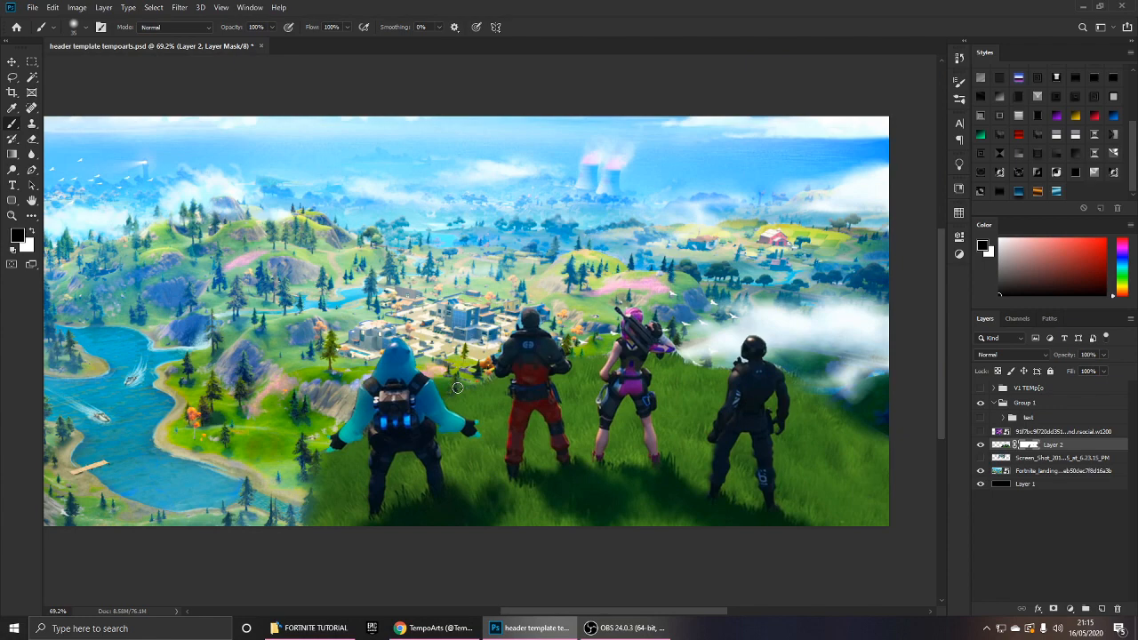
pyautogui.scroll(-2, 288, 371)
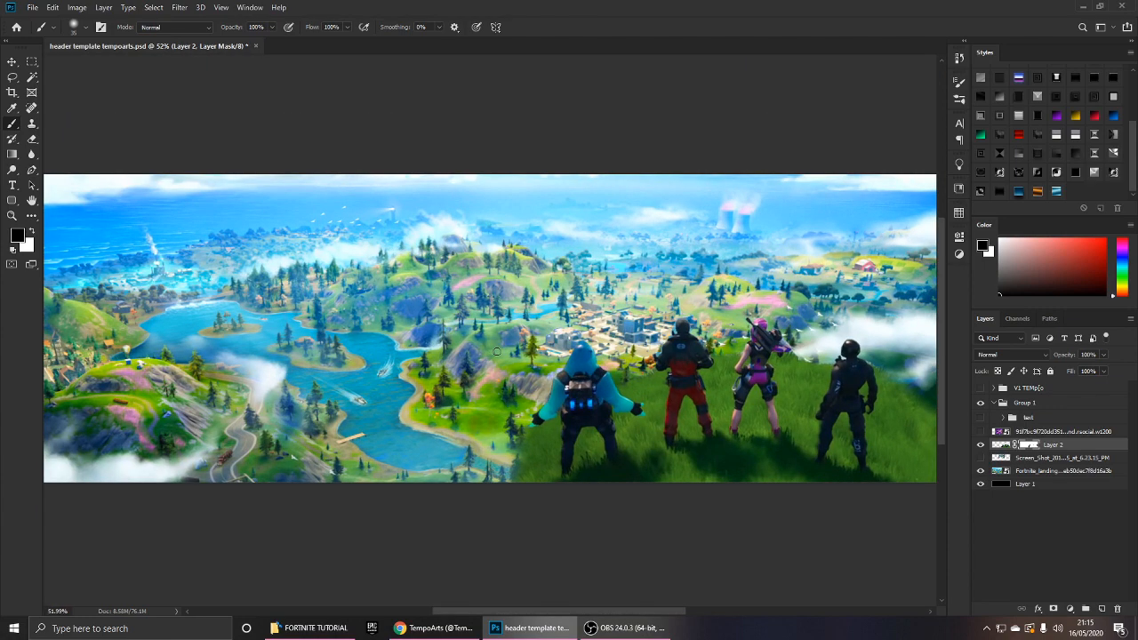
# Try splitting the white This Layer slider of Blend If on the cut-out characters layer, and return it to 255.
pyautogui.press('v')
pyautogui.click(981, 445)
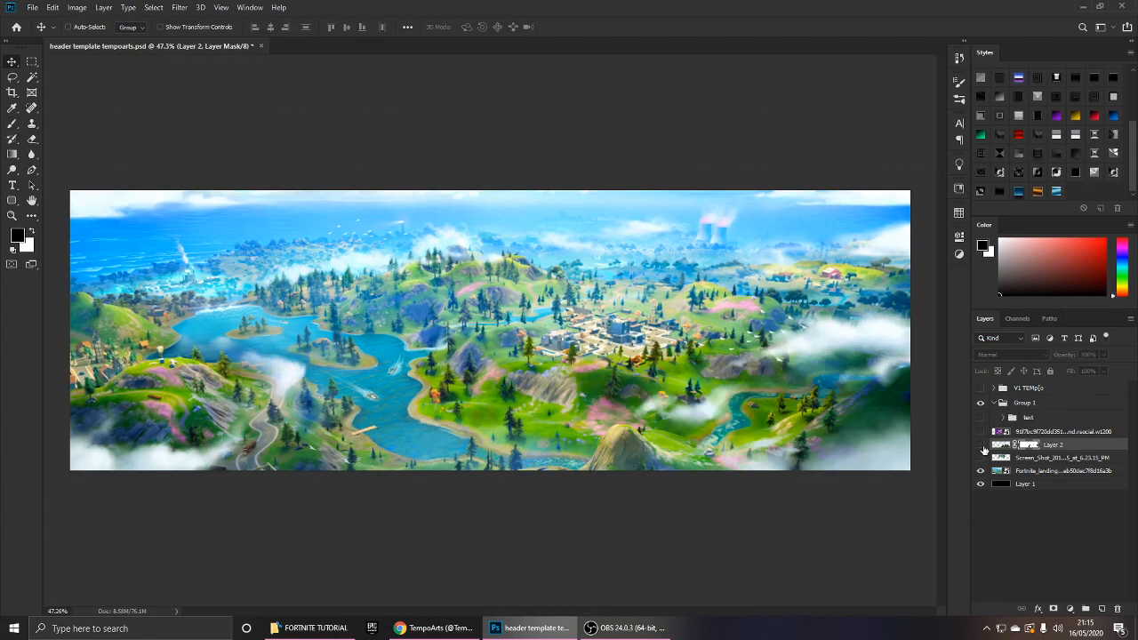
pyautogui.click(980, 445)
pyautogui.doubleClick(1126, 448)
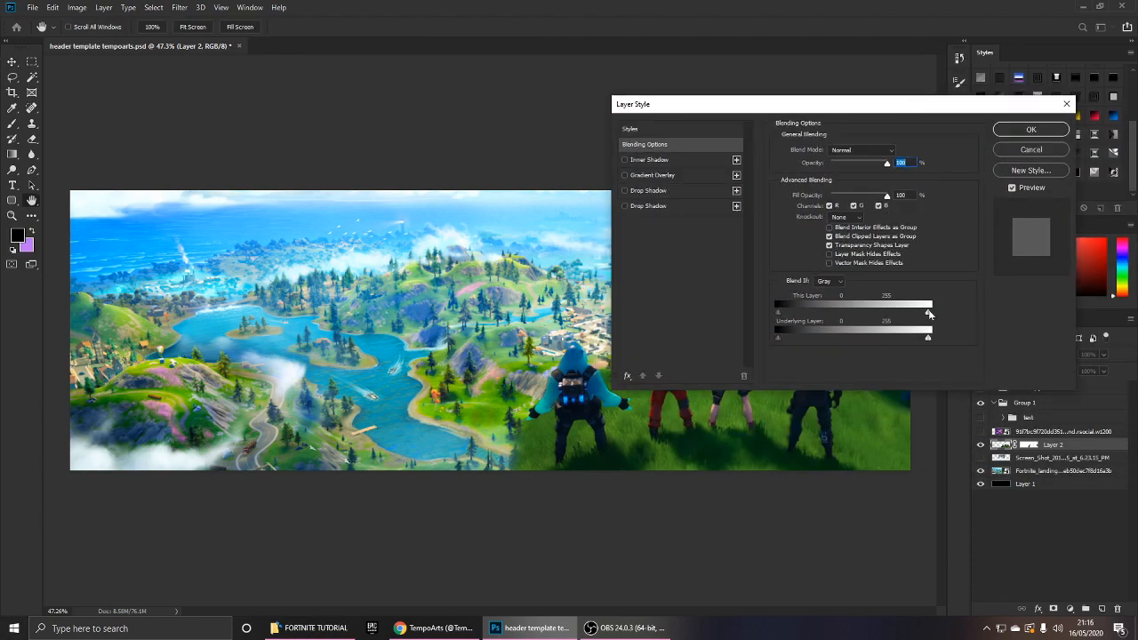
pyautogui.moveTo(847, 309); pyautogui.dragTo(803, 310)
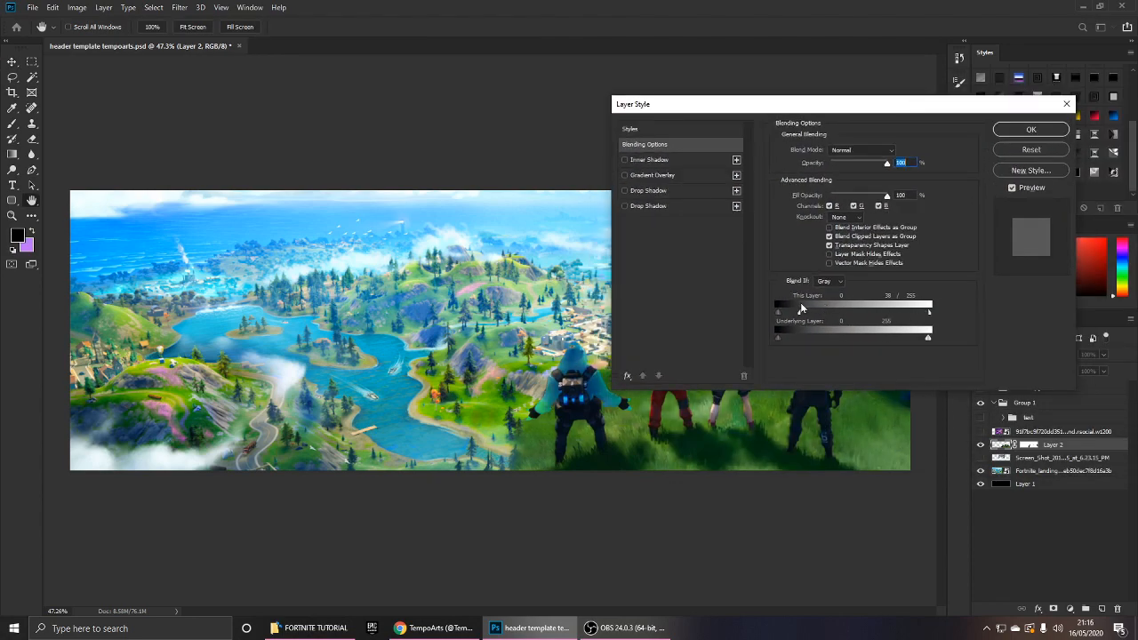
pyautogui.moveTo(854, 111); pyautogui.dragTo(311, 82)
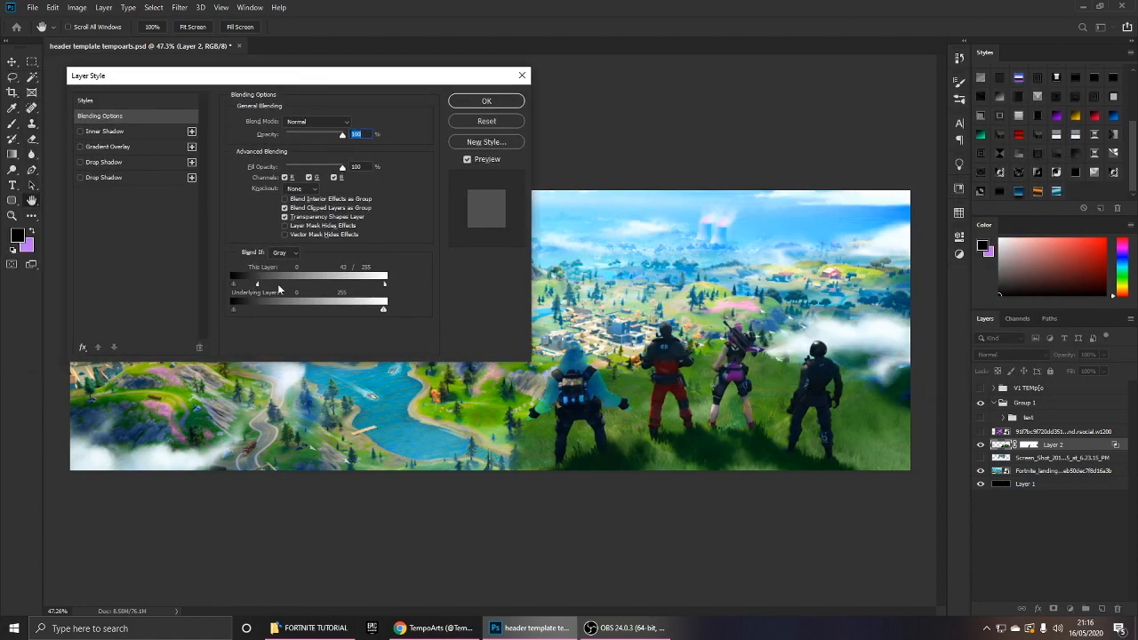
pyautogui.moveTo(257, 285); pyautogui.dragTo(420, 289)
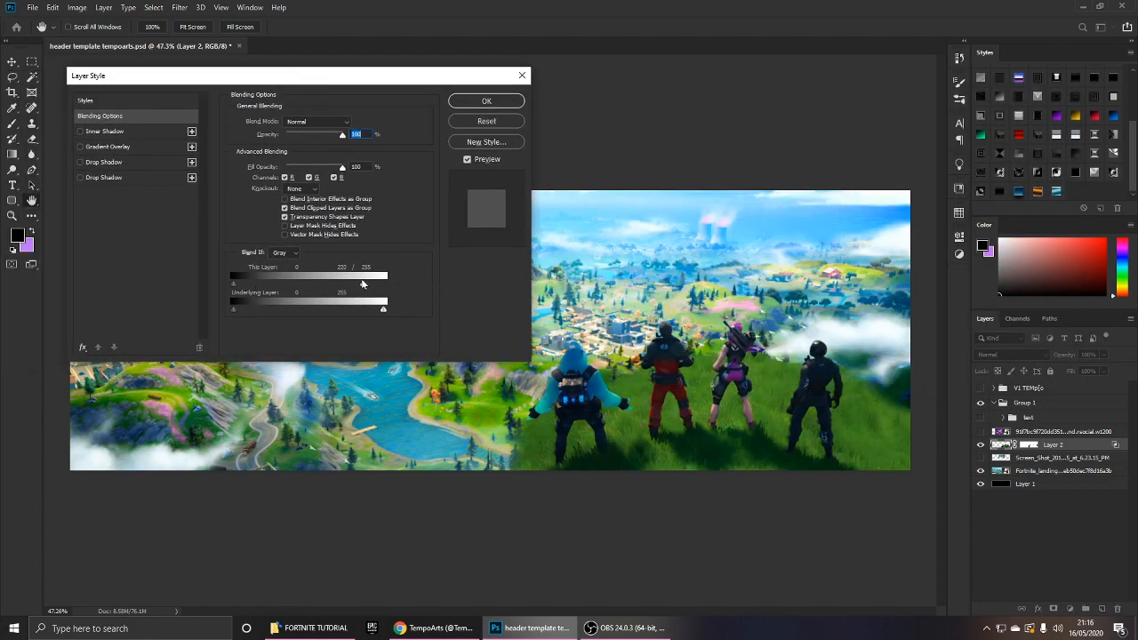
pyautogui.press('Return')
pyautogui.hotkey('ctrl', '0')
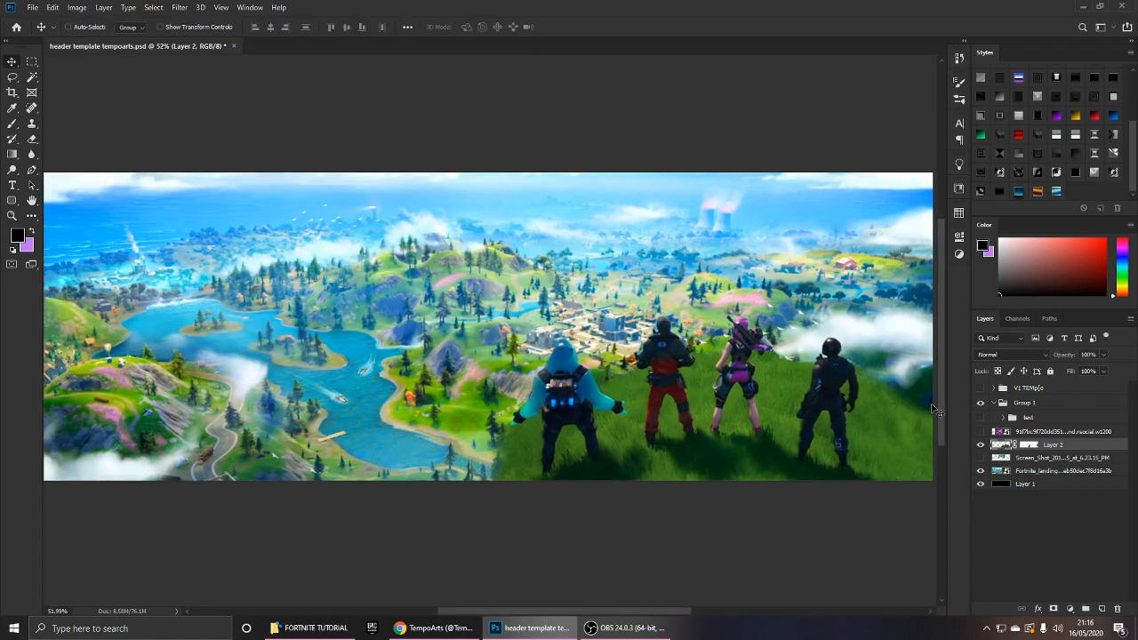
# Compare the header with the V1 text group, the Screen_Shot layer and the cut-out characters layer toggled on and off.
pyautogui.click(980, 389)
pyautogui.click(980, 389)
pyautogui.scroll(-2, 1057, 459)
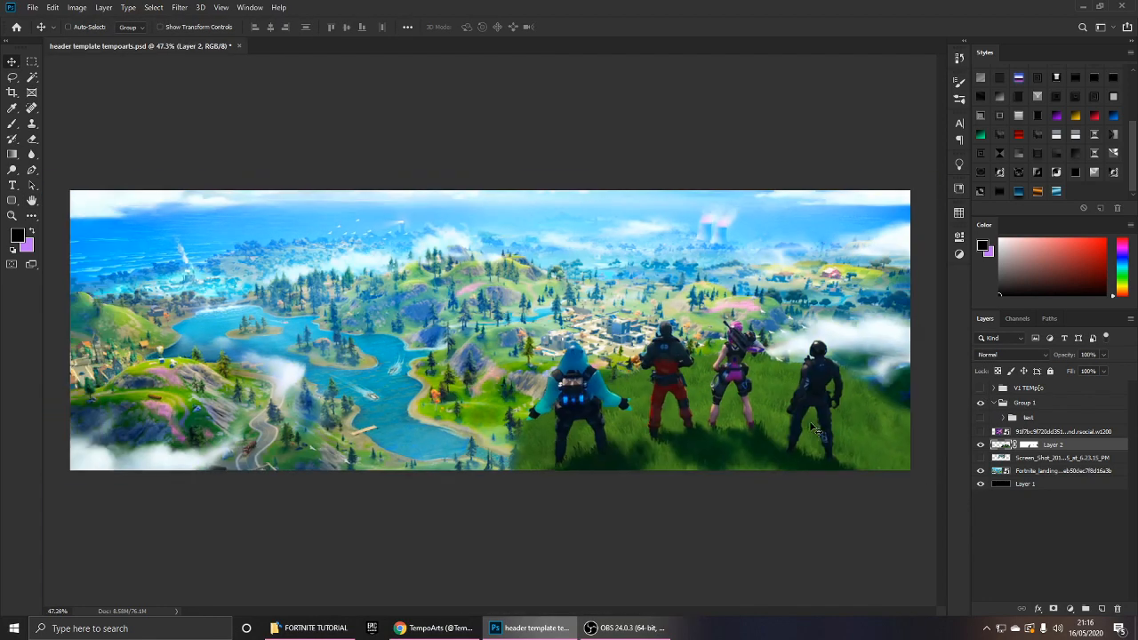
pyautogui.click(980, 458)
pyautogui.click(980, 457)
pyautogui.click(981, 445)
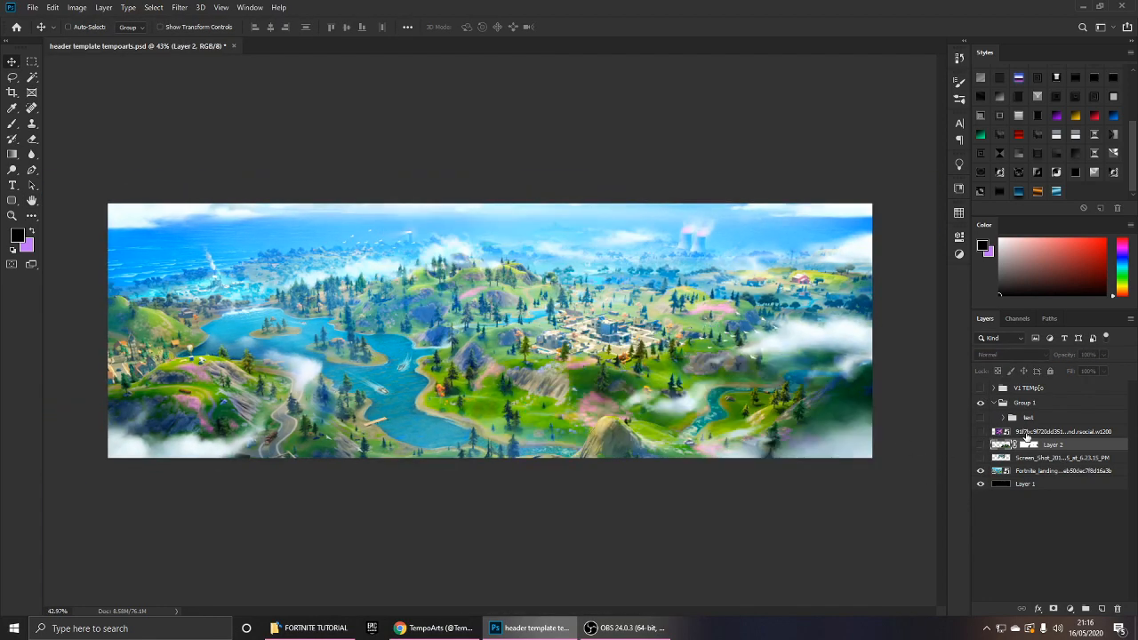
pyautogui.click(980, 445)
# Show and select the purple Fortnite Season 11 artwork layer with the banana character.
pyautogui.click(980, 431)
pyautogui.click(1031, 432)
pyautogui.scroll(3, 591, 359)
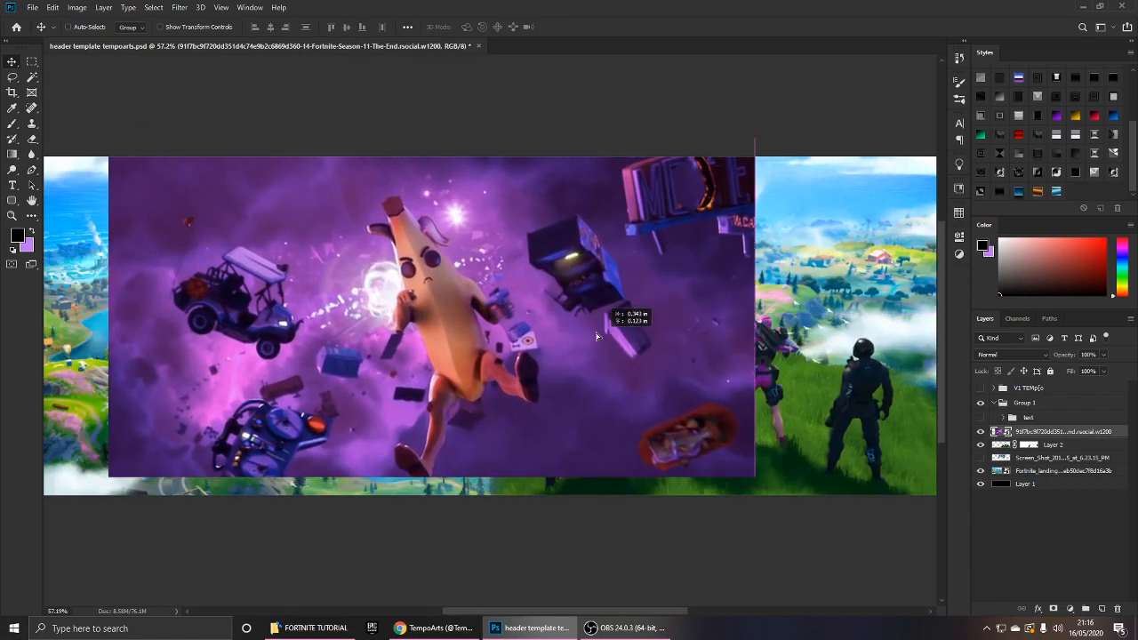
pyautogui.scroll(1, 587, 362)
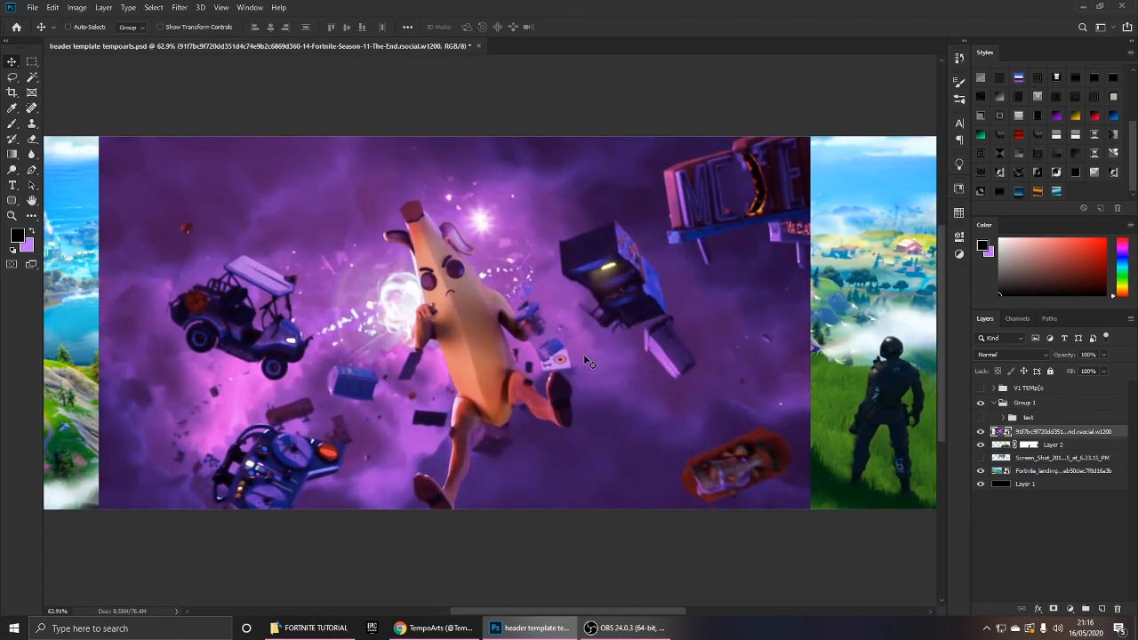
pyautogui.scroll(-3, 622, 280)
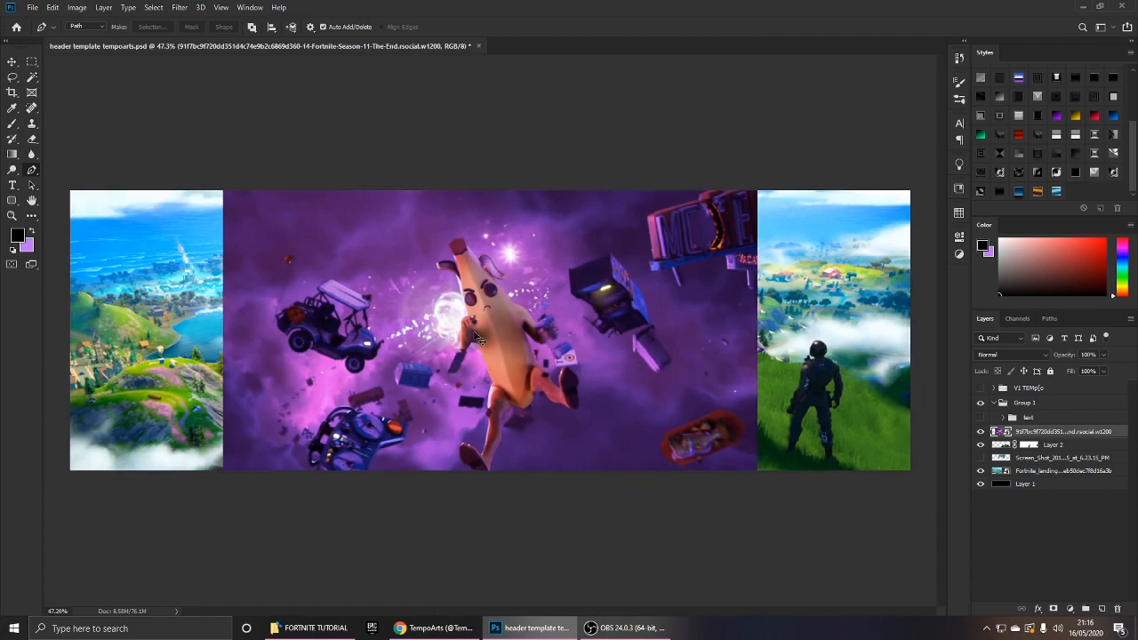
# Trace the outline of the golf cart in the purple artwork as a closed path with the Pen tool.
pyautogui.press('p')
pyautogui.scroll(5, 297, 289)
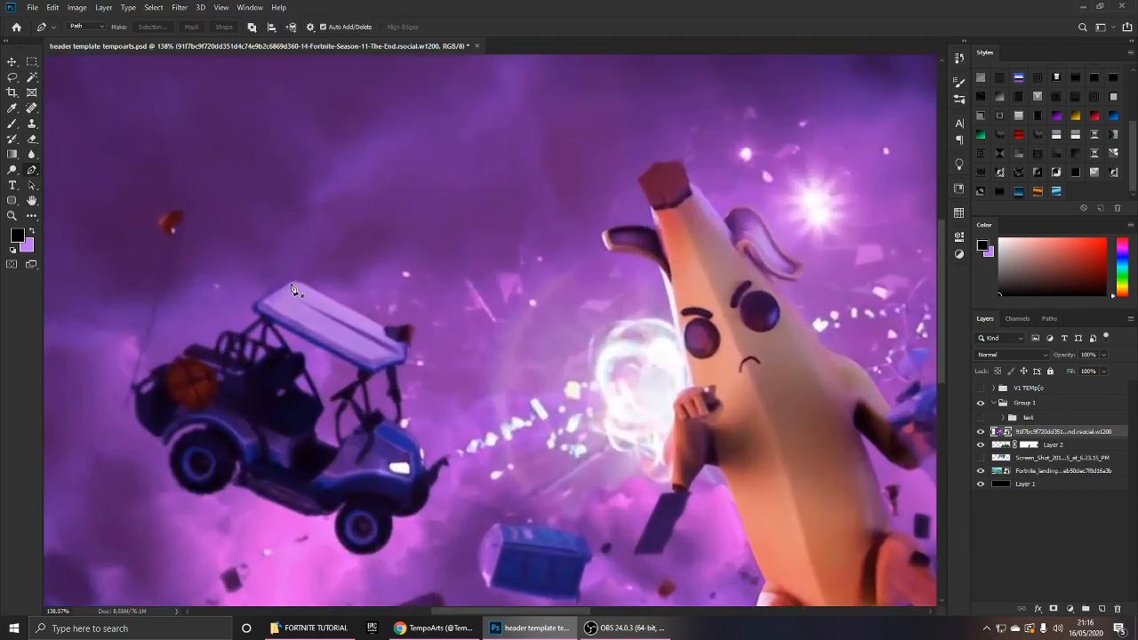
pyautogui.click(294, 282)
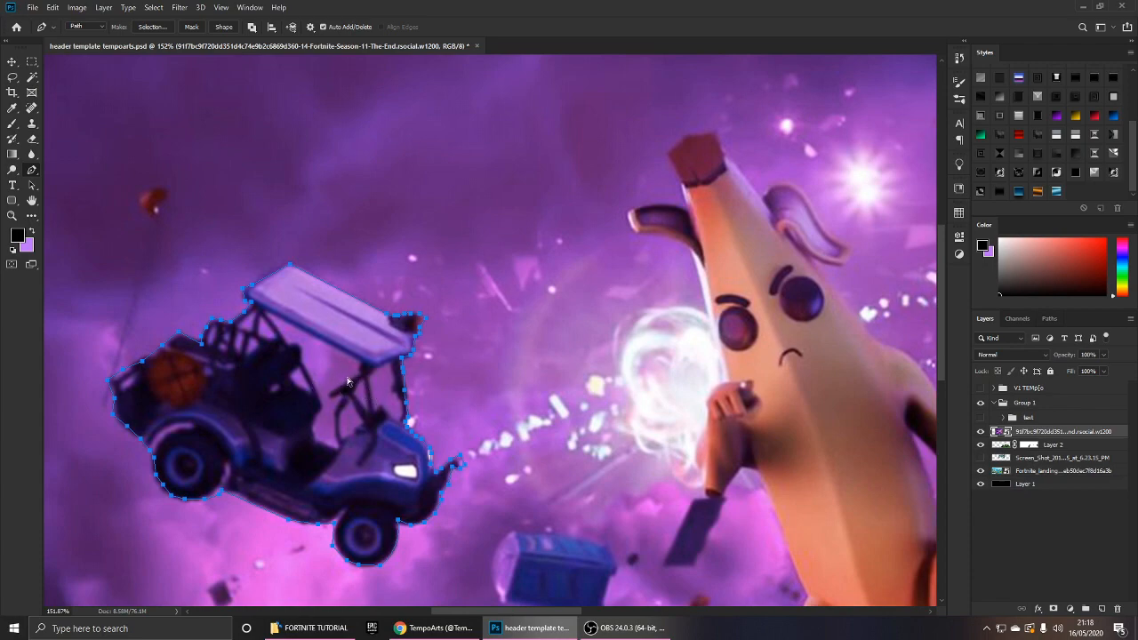
pyautogui.scroll(-4, 386, 388)
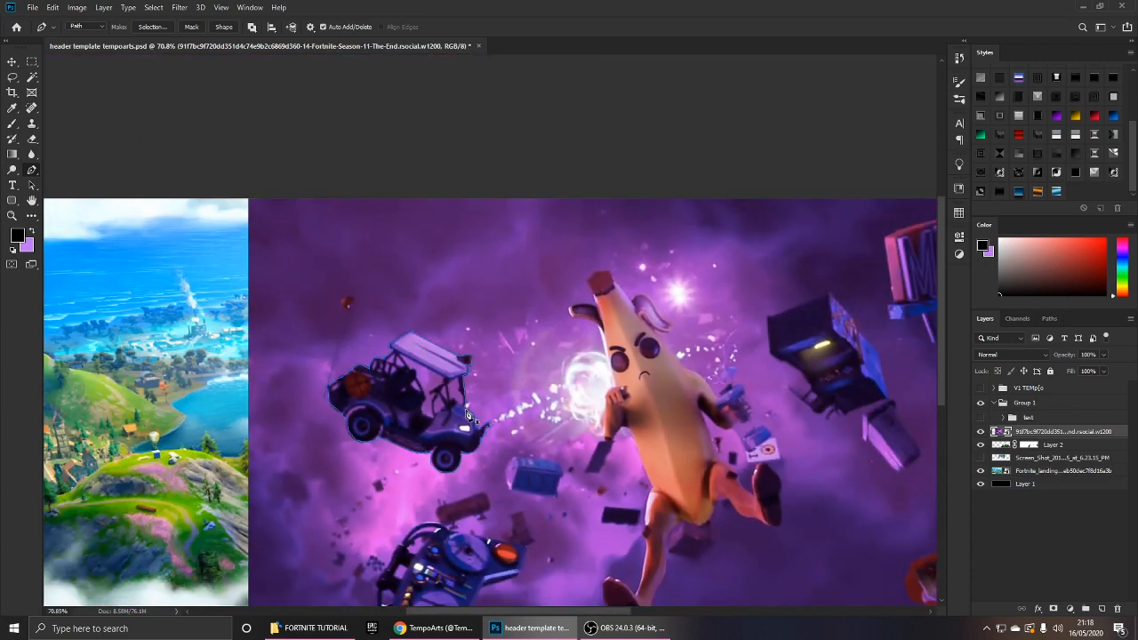
pyautogui.scroll(-1, 622, 392)
pyautogui.hotkey('ctrl', 'Return')
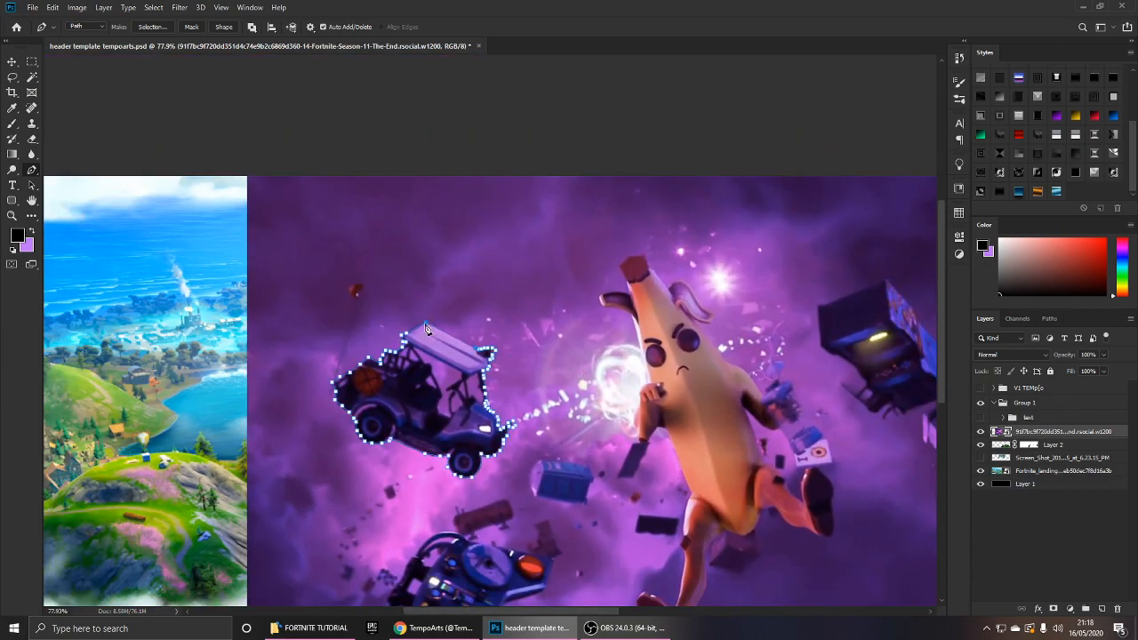
pyautogui.scroll(1, 594, 382)
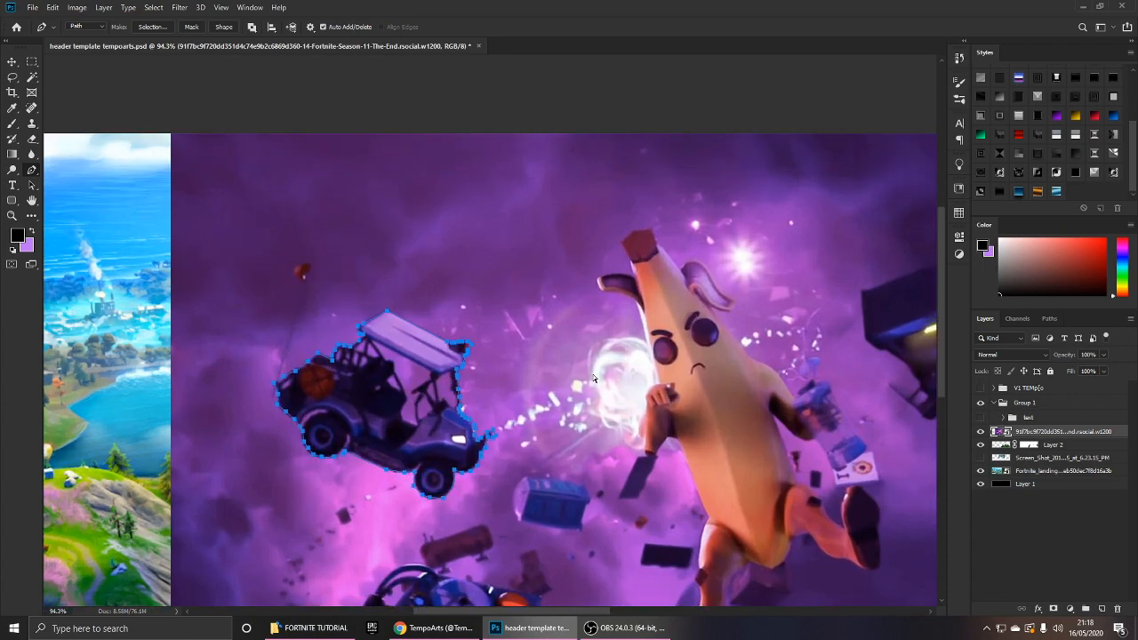
pyautogui.scroll(-1, 594, 380)
pyautogui.scroll(1, 526, 401)
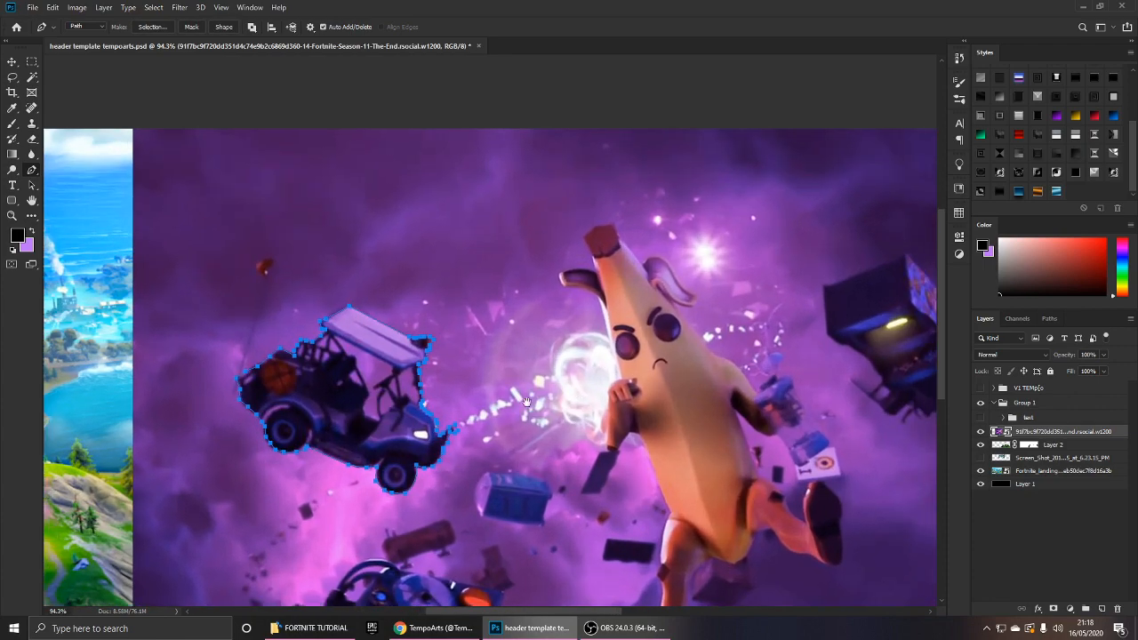
pyautogui.moveTo(527, 402); pyautogui.dragTo(329, 406)
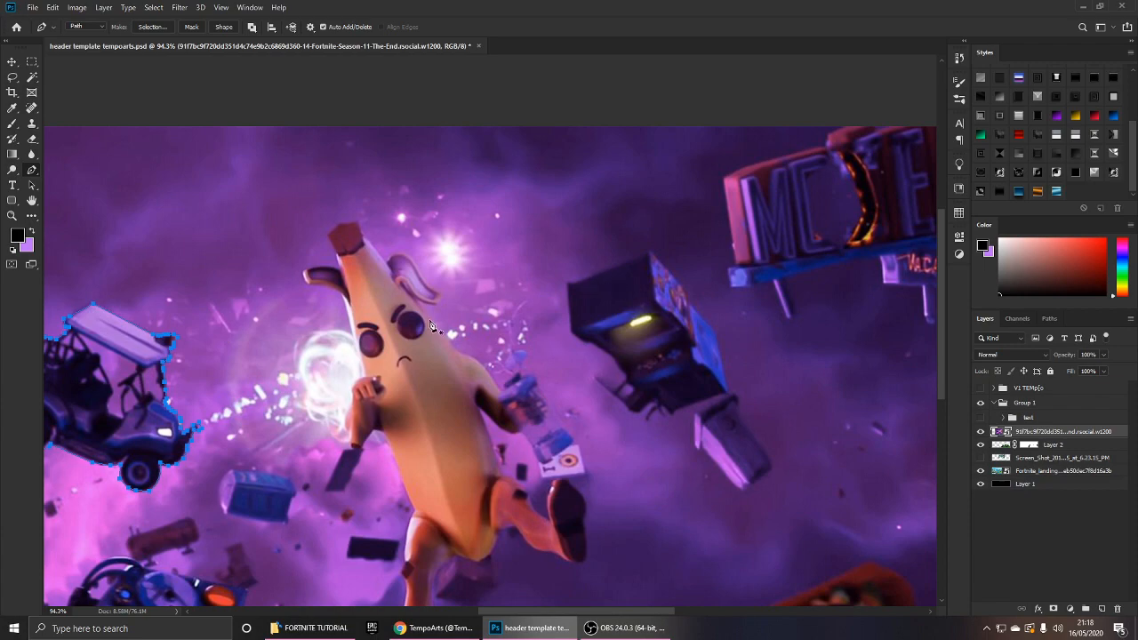
pyautogui.scroll(-2, 430, 325)
pyautogui.scroll(2, 530, 311)
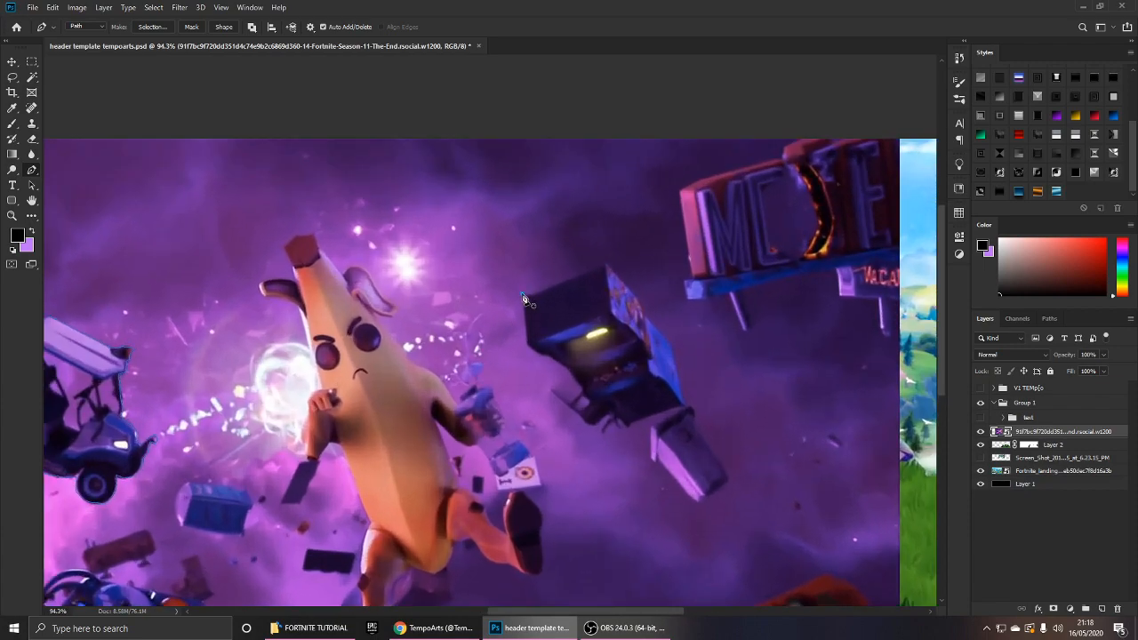
pyautogui.click(522, 294)
pyautogui.click(605, 265)
pyautogui.hotkey('ctrl', 'z')
pyautogui.hotkey('ctrl', 'z')
# Load the traced outlines of the golf cart, arcade machine and small objects as a selection, copy them to a new layer and hide the purple artwork.
pyautogui.scroll(6, 102, 360)
pyautogui.moveTo(102, 360); pyautogui.dragTo(413, 294)
pyautogui.scroll(1, 344, 329)
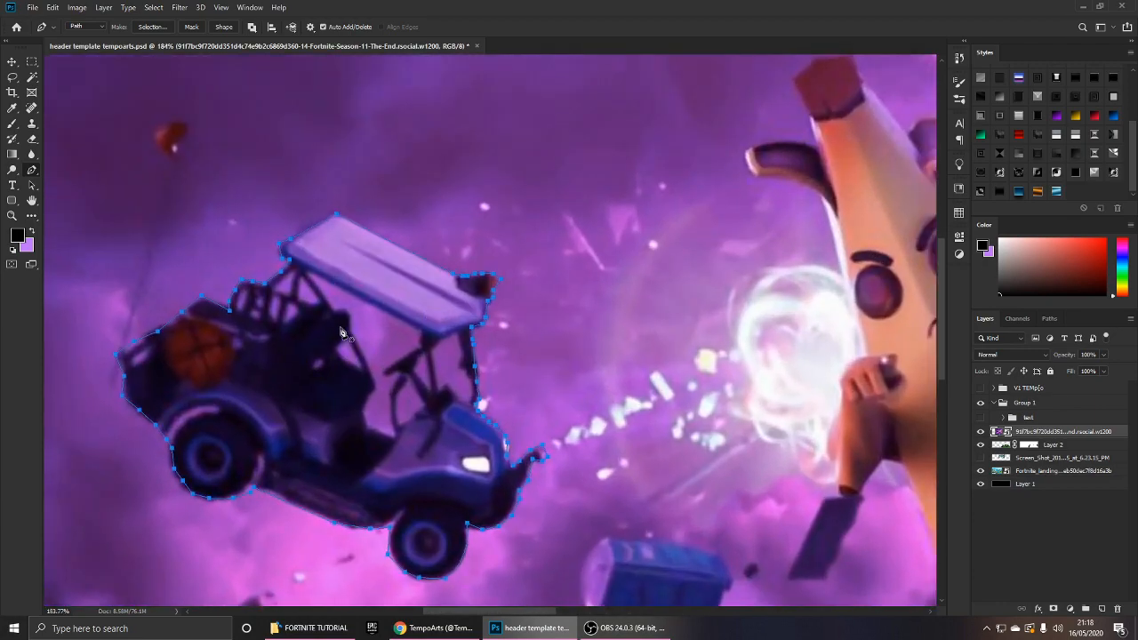
pyautogui.scroll(2, 419, 328)
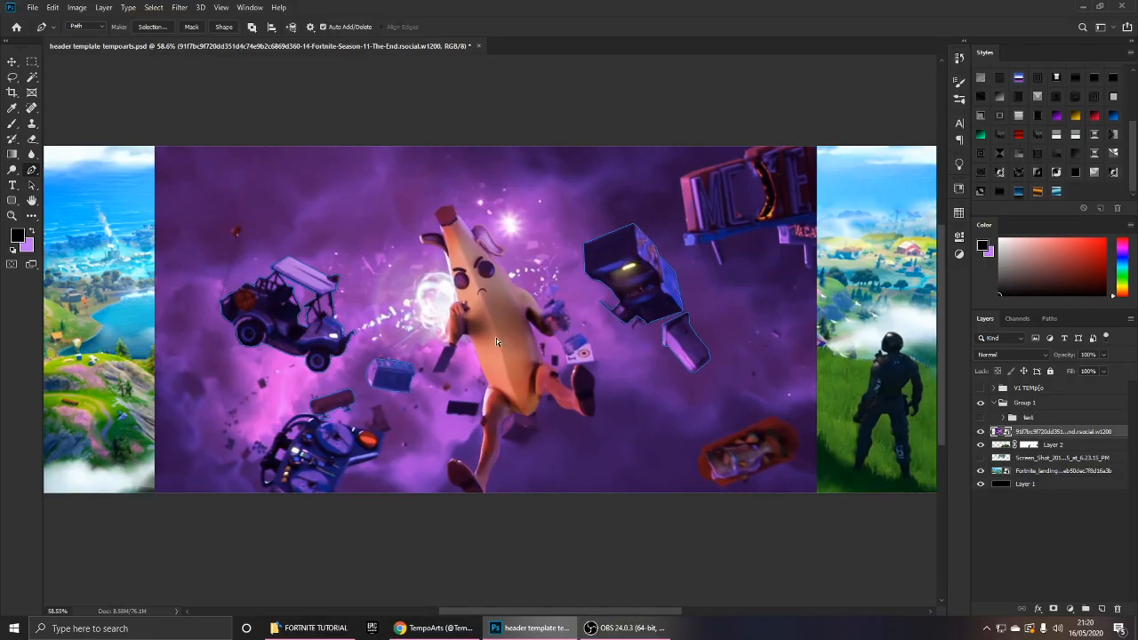
pyautogui.hotkey('ctrl', 'Return')
pyautogui.scroll(1, 496, 340)
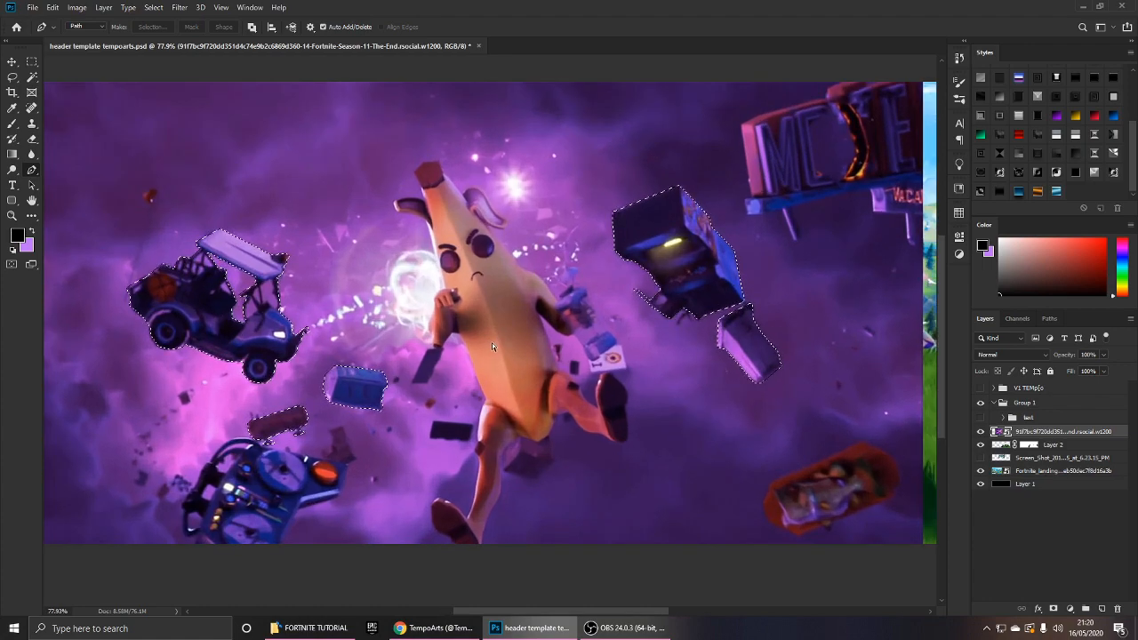
pyautogui.hotkey('ctrl', 'j')
pyautogui.click(981, 444)
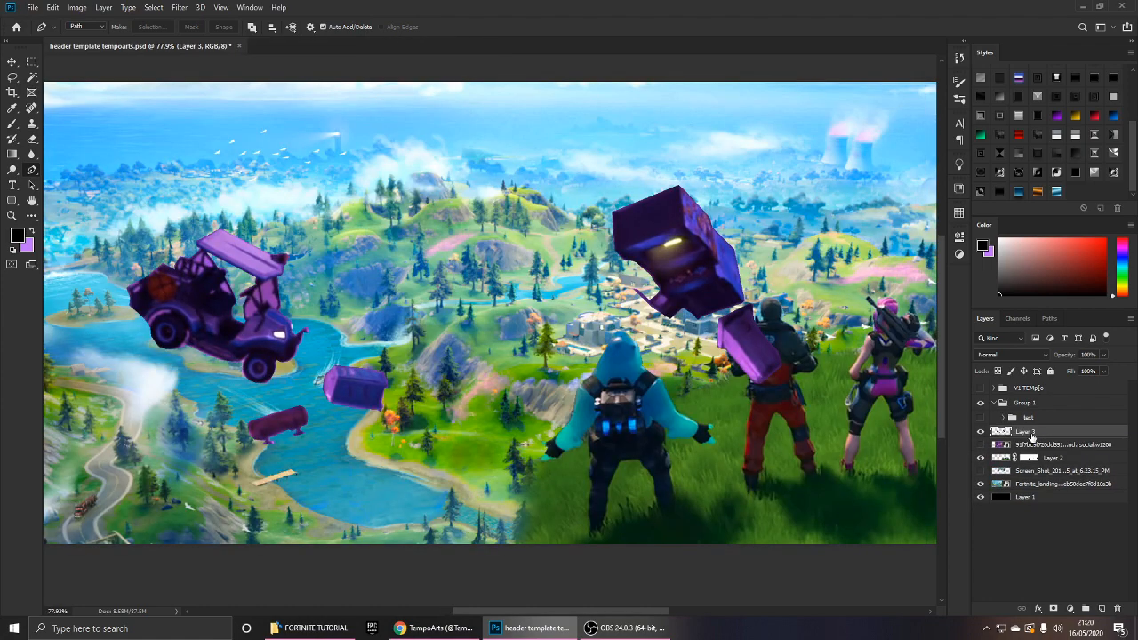
pyautogui.press('v')
pyautogui.scroll(-4, 609, 405)
pyautogui.moveTo(624, 402); pyautogui.dragTo(571, 389)
pyautogui.hotkey('ctrl', 'z')
pyautogui.hotkey('ctrl', 'z')
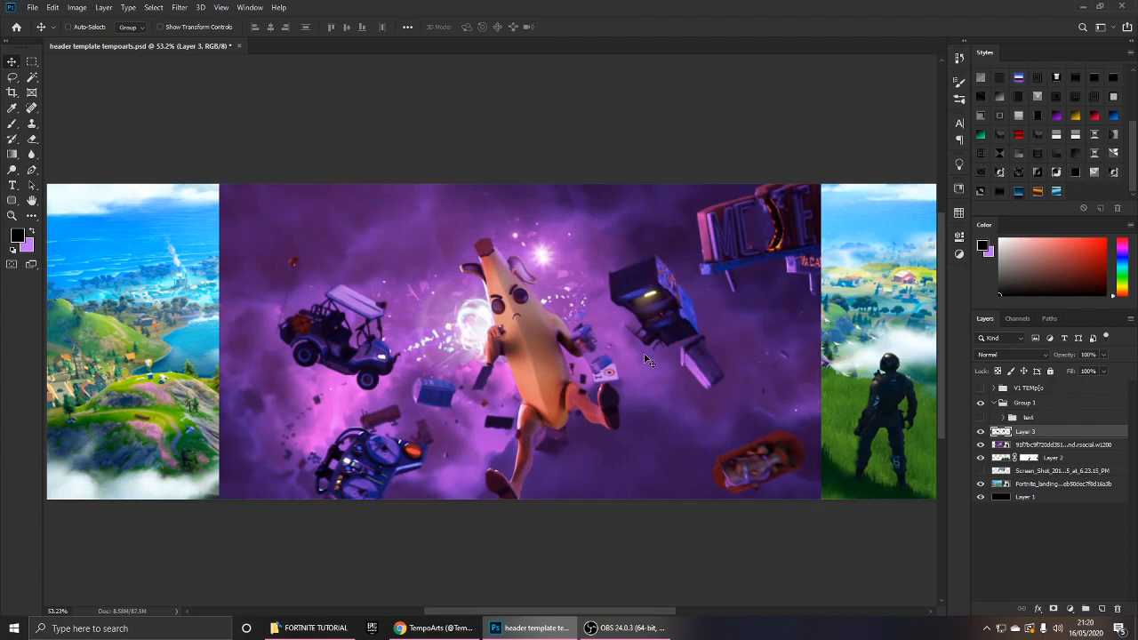
pyautogui.click(52, 7)
pyautogui.click(73, 33)
# Move the cut-out objects left over the lake and hills, so the arcade machine is clear of the standing characters.
pyautogui.scroll(-3, 597, 298)
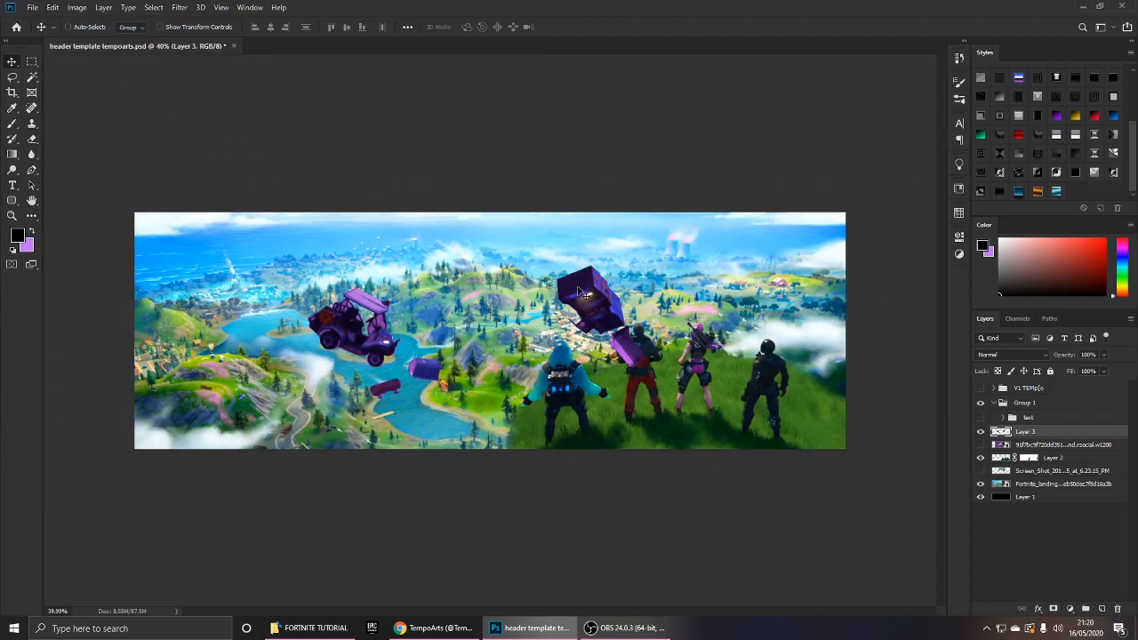
pyautogui.moveTo(597, 298); pyautogui.dragTo(620, 291)
pyautogui.scroll(3, 488, 310)
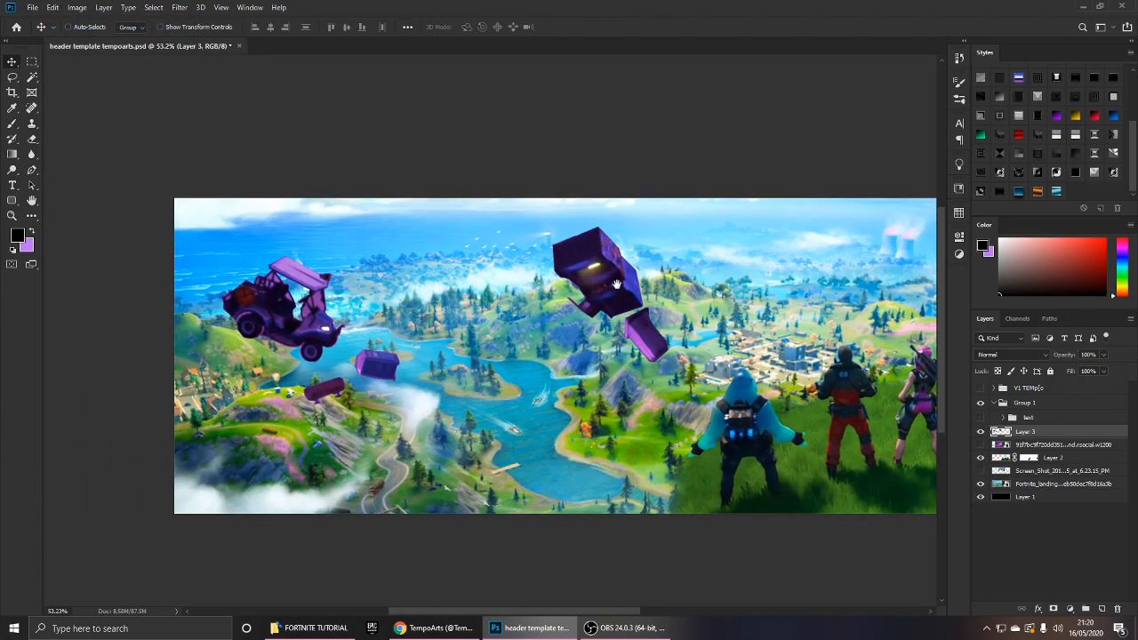
pyautogui.moveTo(486, 311); pyautogui.dragTo(708, 298)
pyautogui.scroll(-4, 709, 297)
pyautogui.scroll(2, 620, 311)
pyautogui.moveTo(645, 275); pyautogui.dragTo(498, 297)
# With Camera Raw, set the objects' exposure to +0.65, contrast +13, highlights -13, shadows +36, clarity -7, dehaze -3, vibrance -12 and saturation +11.
pyautogui.click(958, 255)
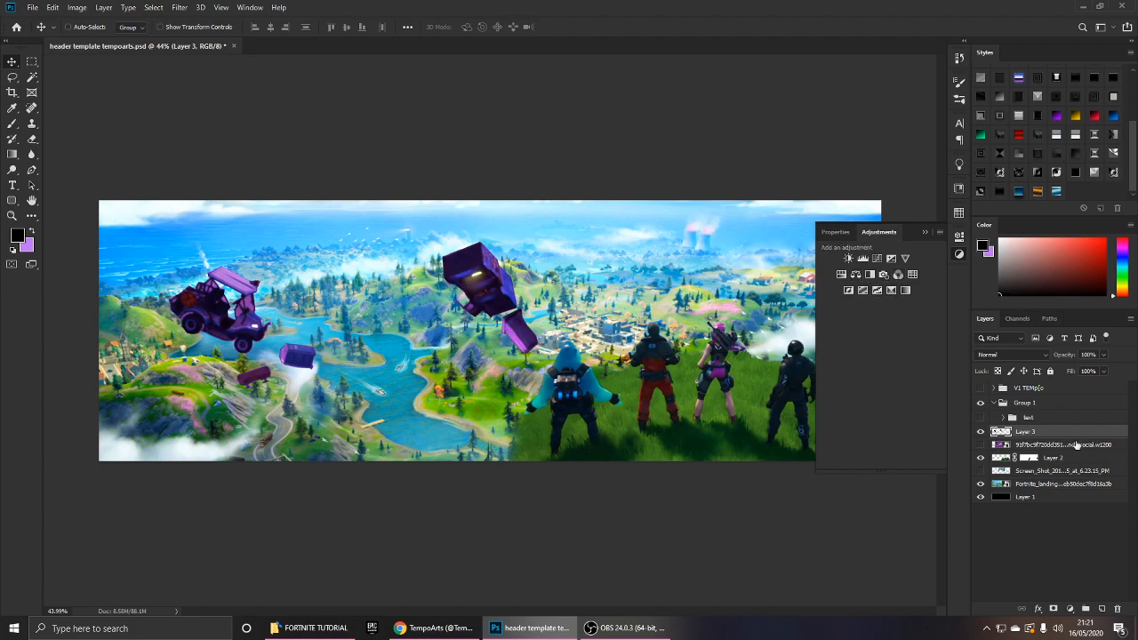
pyautogui.click(179, 7)
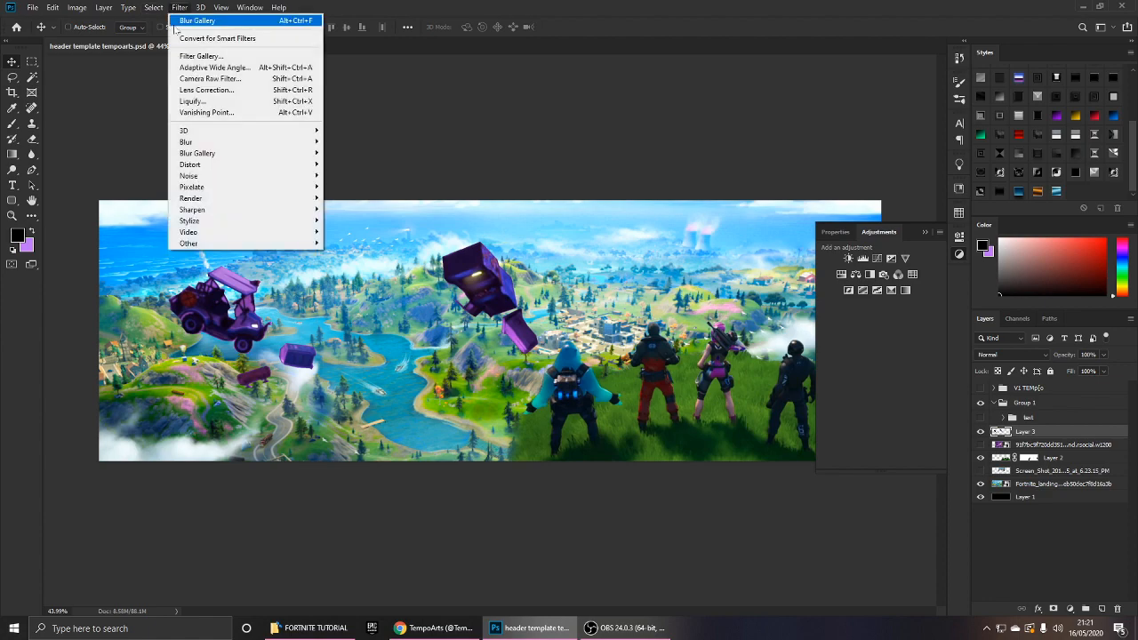
pyautogui.click(208, 78)
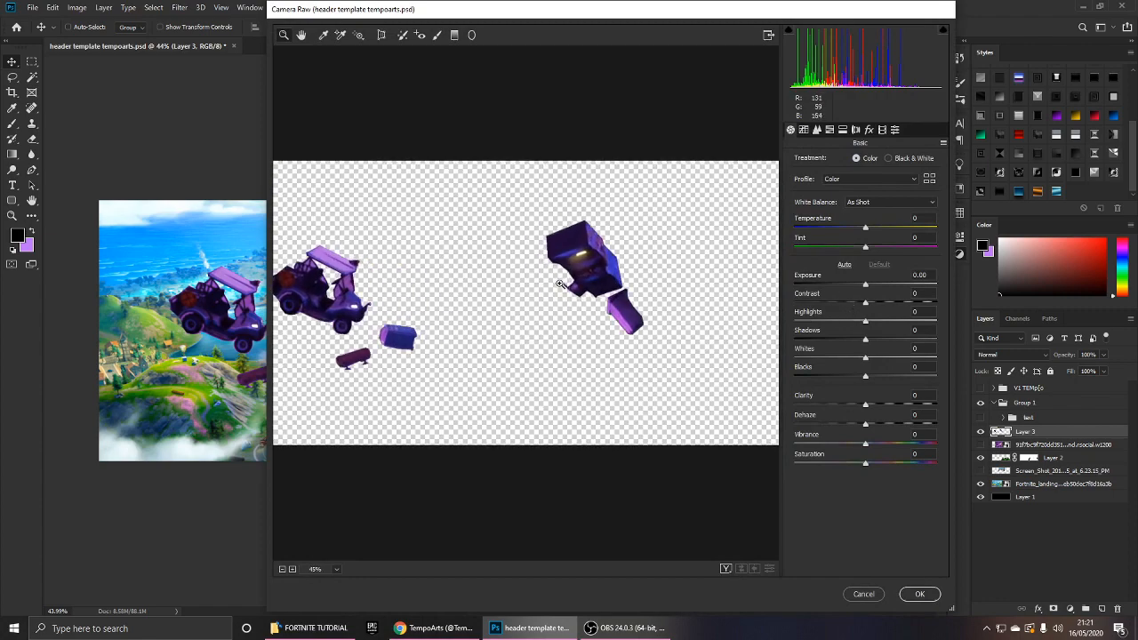
pyautogui.click(879, 285)
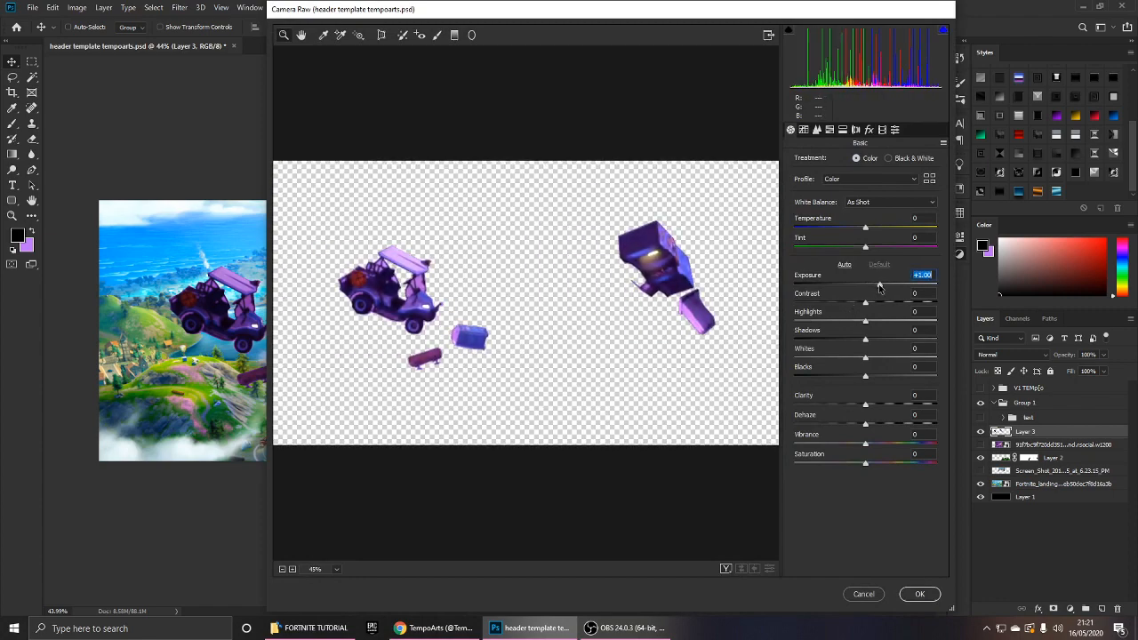
pyautogui.moveTo(879, 284); pyautogui.dragTo(869, 365)
pyautogui.click(893, 303)
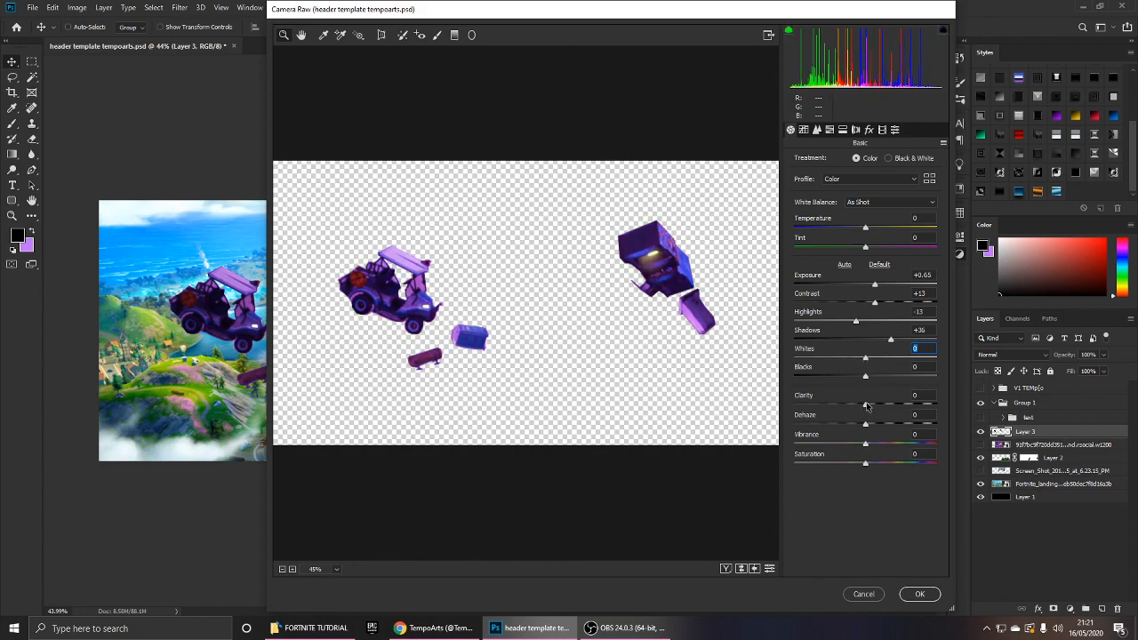
pyautogui.moveTo(867, 405); pyautogui.dragTo(875, 463)
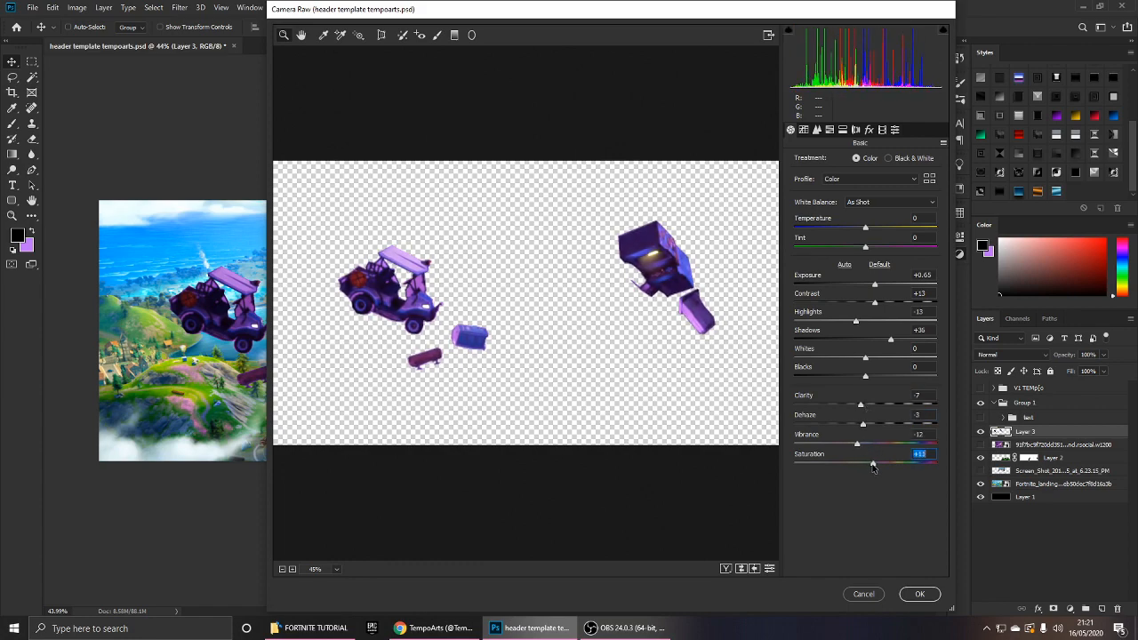
# Turn the objects blue with HSL hue values of oranges +8, purples -95 and blues +29, and apply the Camera Raw filter.
pyautogui.click(868, 130)
pyautogui.click(843, 131)
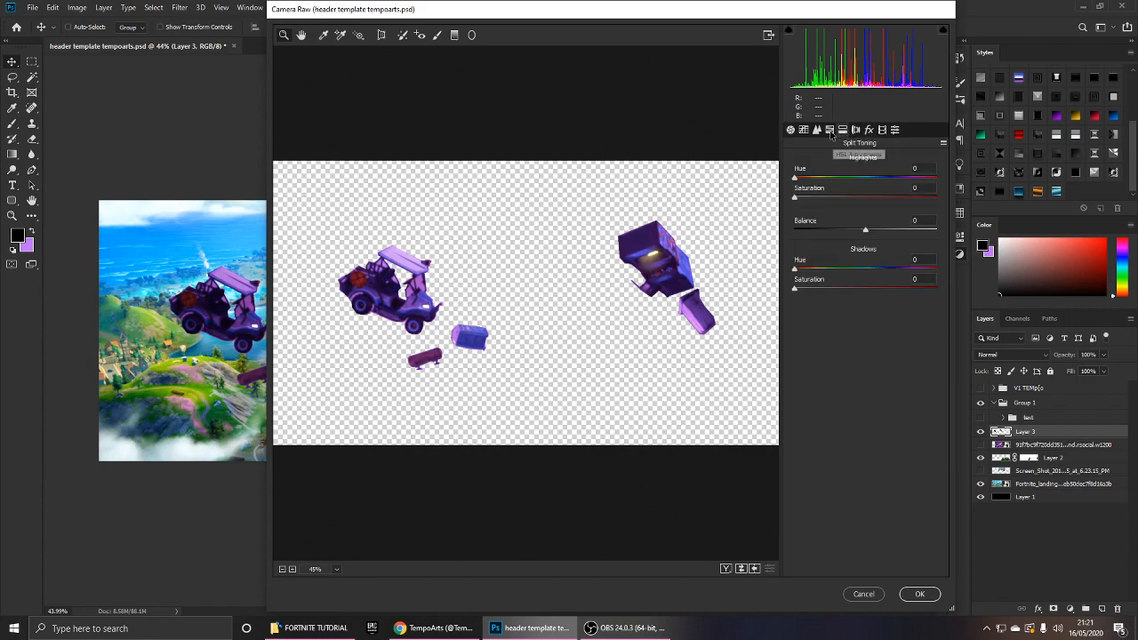
pyautogui.click(830, 130)
pyautogui.click(823, 169)
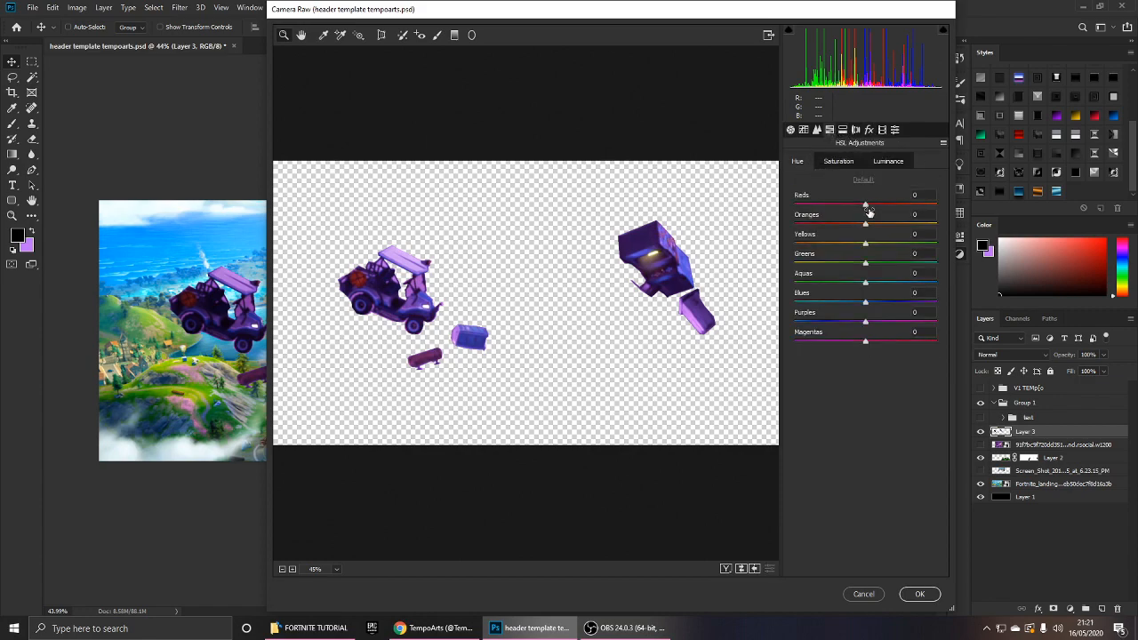
pyautogui.moveTo(866, 228); pyautogui.dragTo(872, 224)
pyautogui.moveTo(864, 322); pyautogui.dragTo(798, 322)
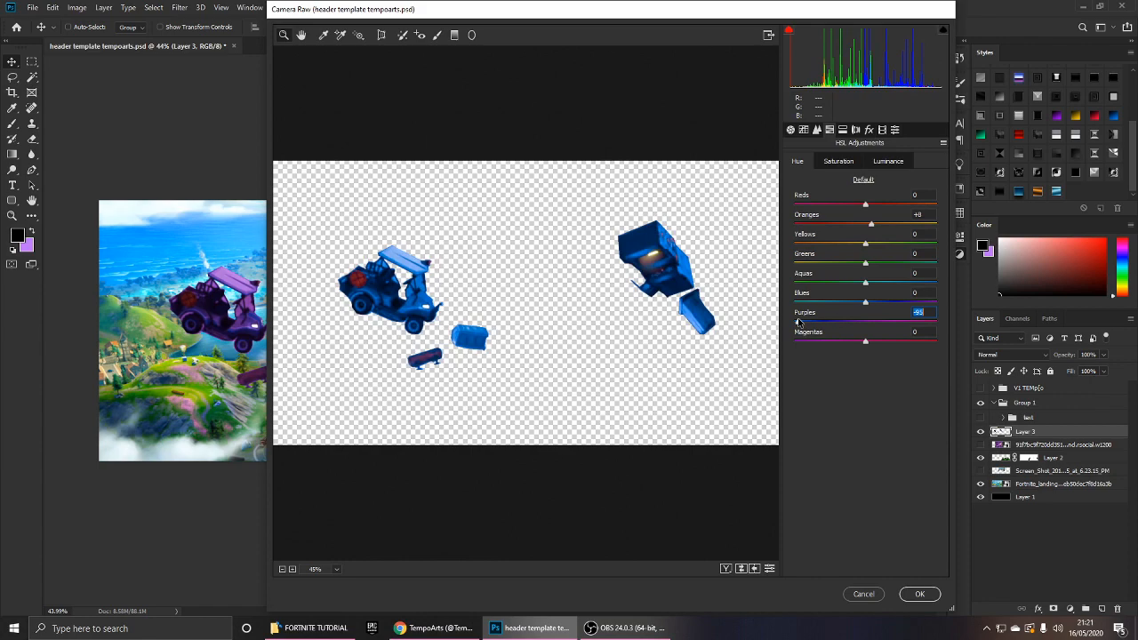
pyautogui.moveTo(865, 303); pyautogui.dragTo(886, 303)
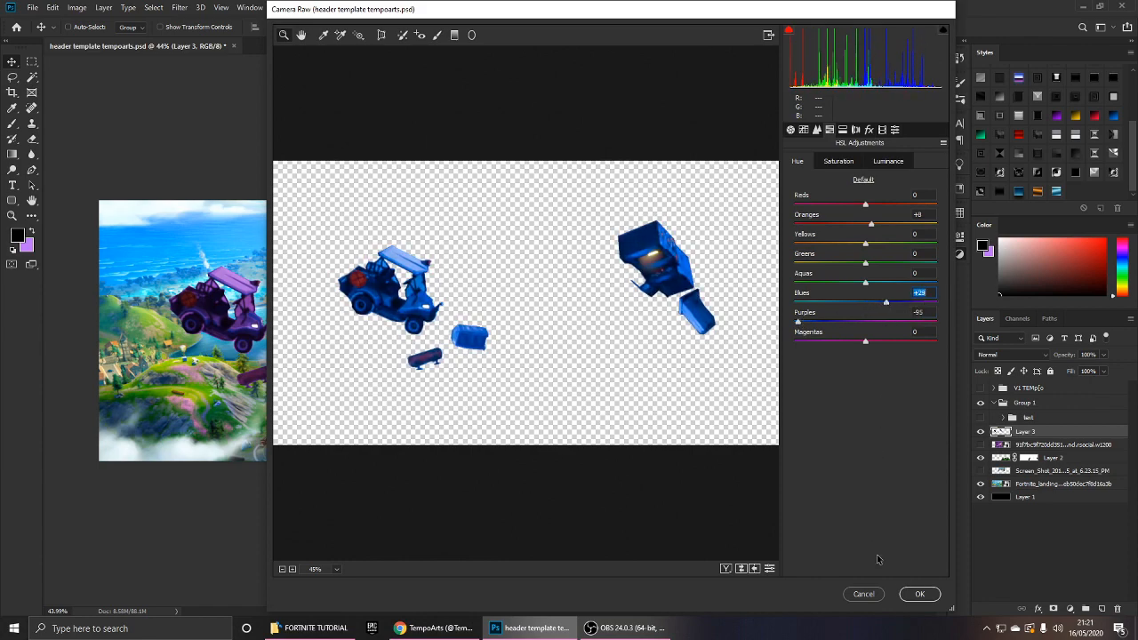
pyautogui.click(916, 594)
pyautogui.scroll(1, 408, 348)
pyautogui.scroll(-3, 452, 342)
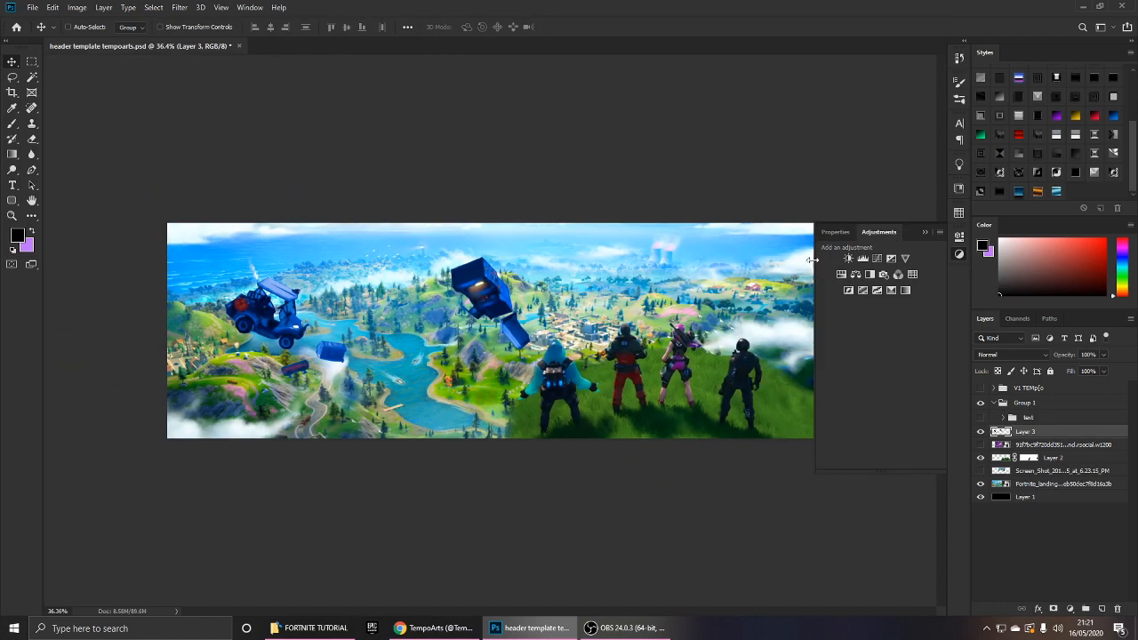
pyautogui.click(925, 233)
# Remove the leftover background between the golf cart's windscreen posts using the Magic Wand and clean up the remains with the Eraser.
pyautogui.scroll(5, 486, 341)
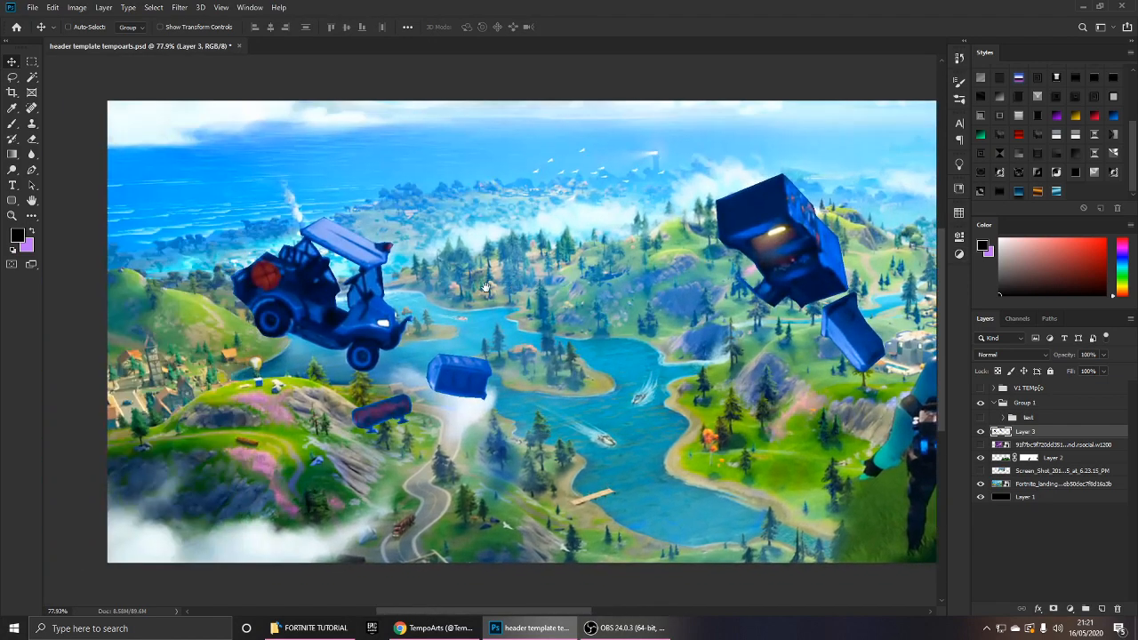
pyautogui.press('w')
pyautogui.scroll(5, 368, 280)
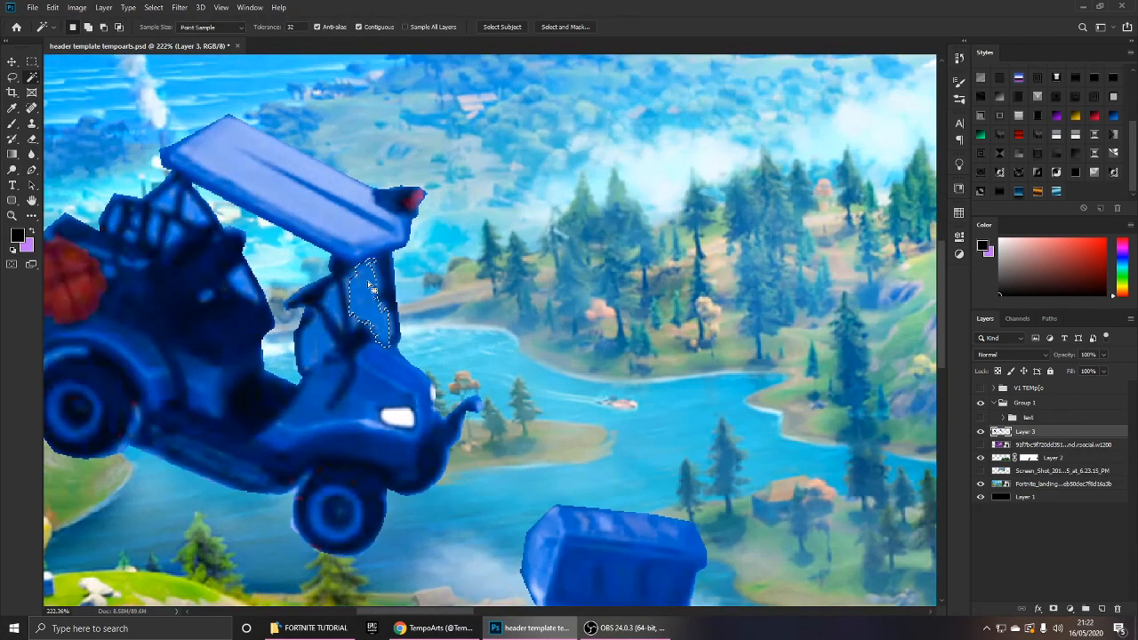
pyautogui.click(369, 284)
pyautogui.scroll(-1, 369, 285)
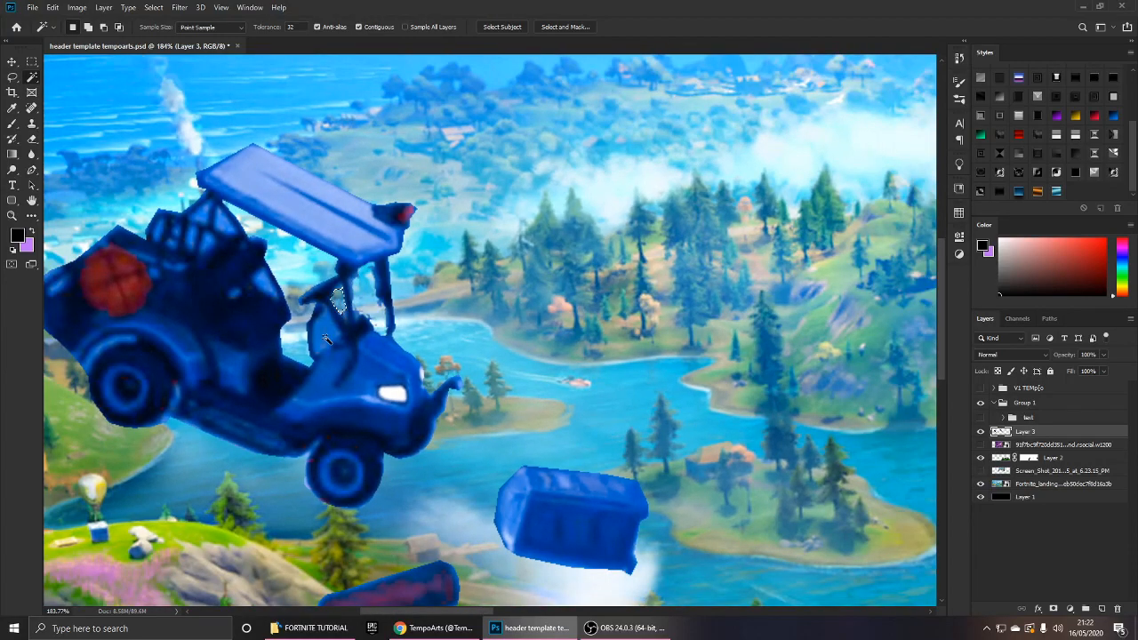
pyautogui.press('e')
pyautogui.scroll(4, 371, 299)
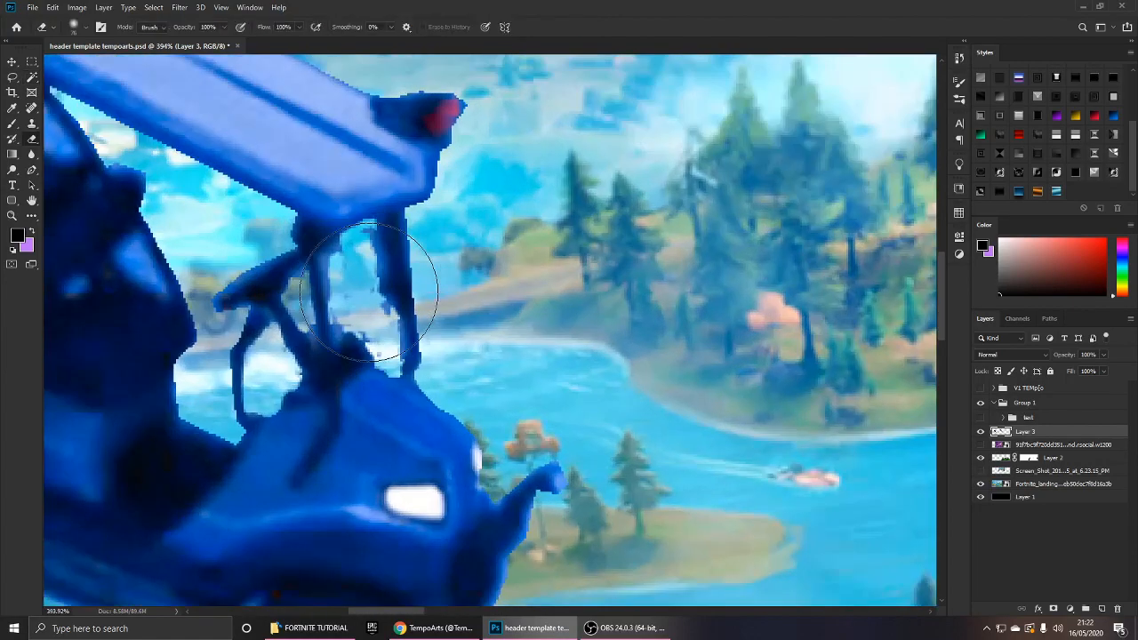
pyautogui.scroll(2, 382, 227)
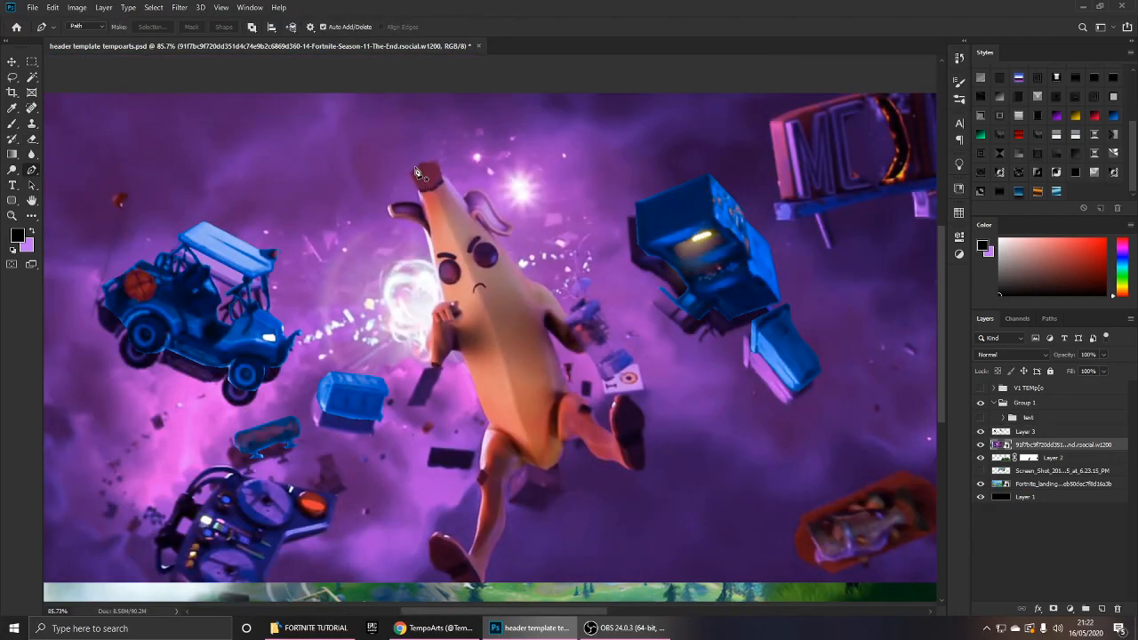
# Cut the banana character out of the purple artwork with the Pen tool onto its own layer and place it between the golf cart and arcade machine.
pyautogui.click(414, 169)
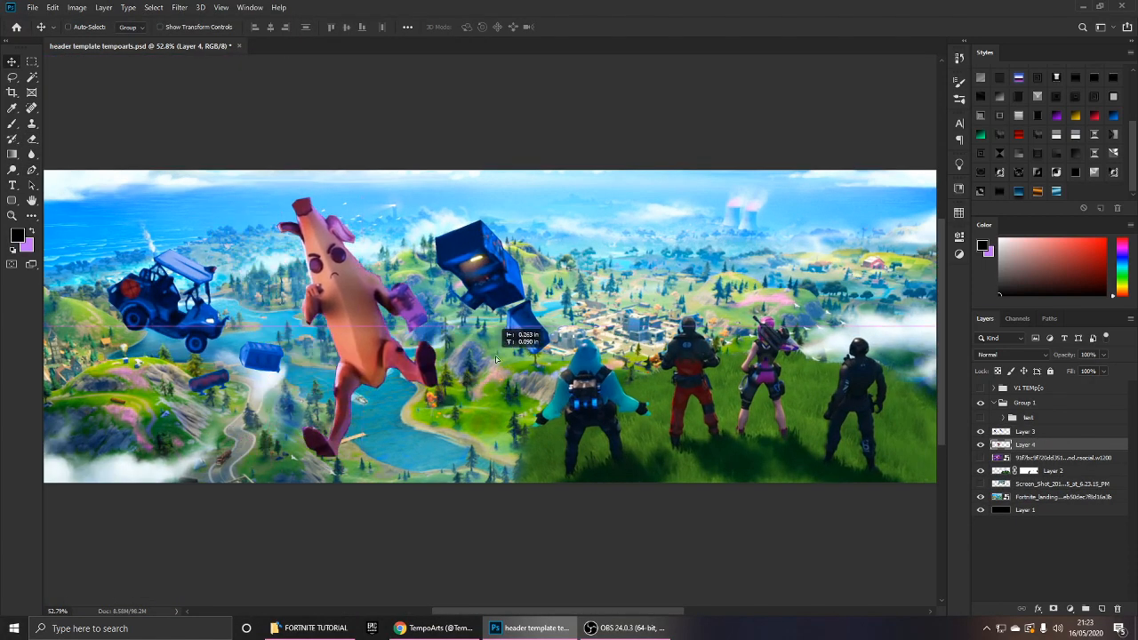
pyautogui.scroll(2, 574, 358)
pyautogui.scroll(-2, 573, 358)
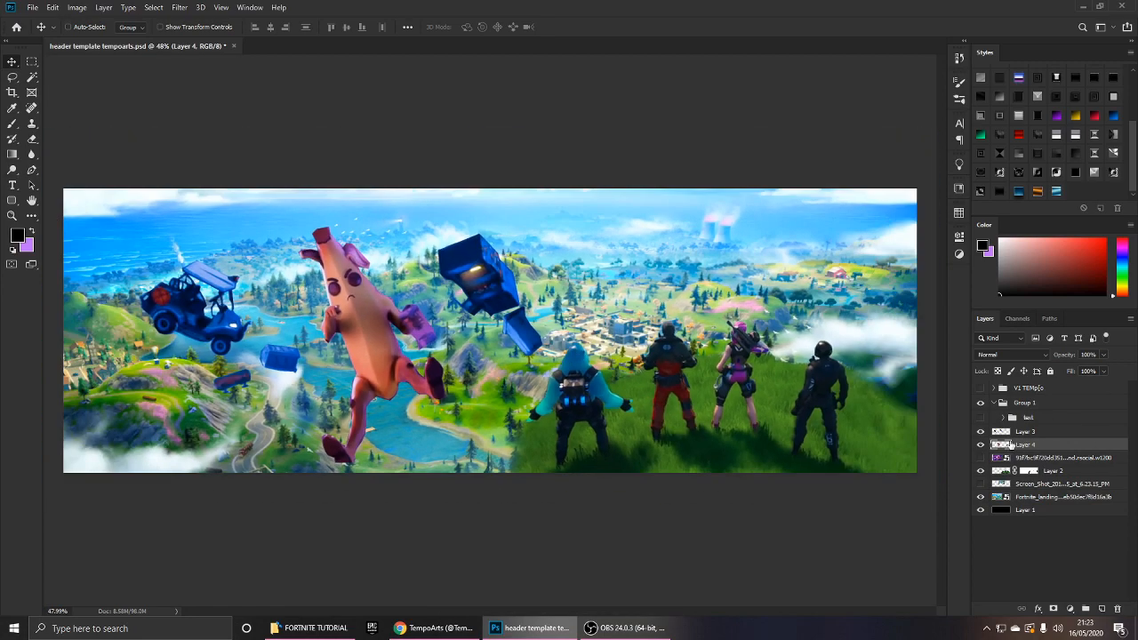
# Select Layer 3, which holds the golf cart, arcade machine and small objects.
pyautogui.click(1031, 435)
pyautogui.scroll(5, 231, 240)
pyautogui.moveTo(222, 216); pyautogui.dragTo(427, 214)
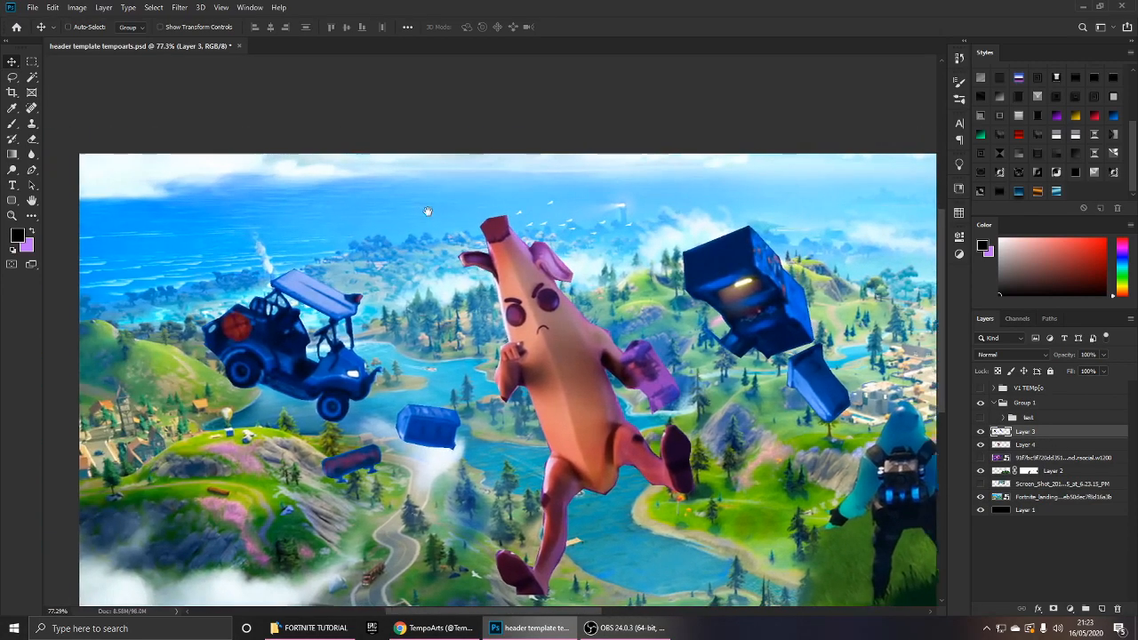
# Try to cut the golf cart from Layer 3 with a rectangular selection and paste it onto its own layer.
pyautogui.click(31, 62)
pyautogui.scroll(-1, 400, 360)
pyautogui.moveTo(398, 345); pyautogui.dragTo(309, 303)
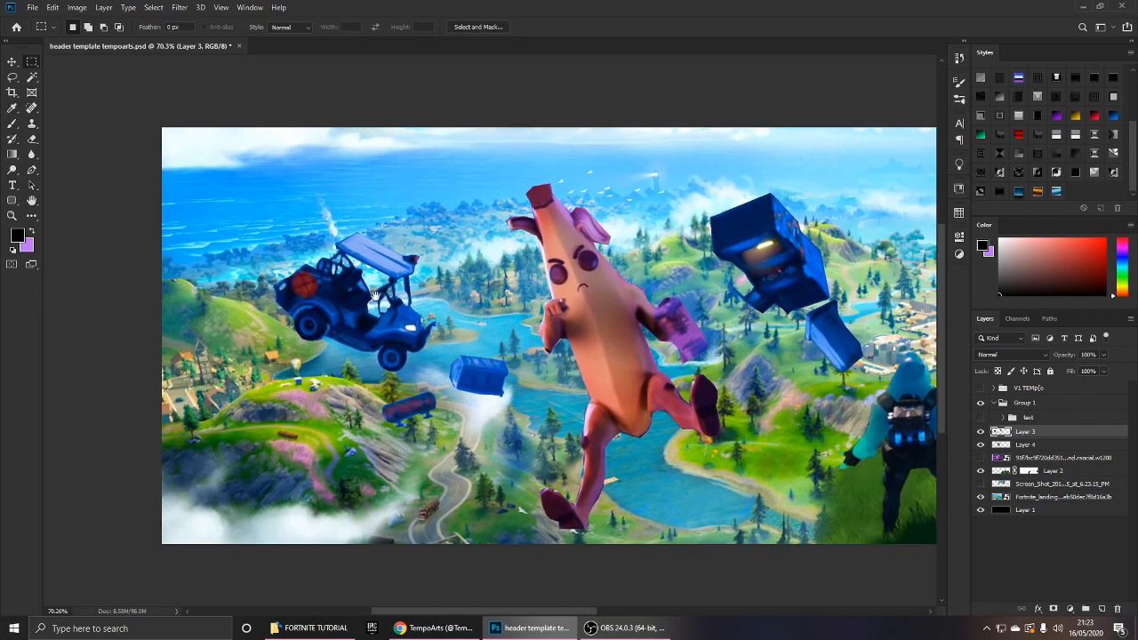
pyautogui.moveTo(223, 176); pyautogui.dragTo(434, 374)
pyautogui.hotkey('ctrl', 'x')
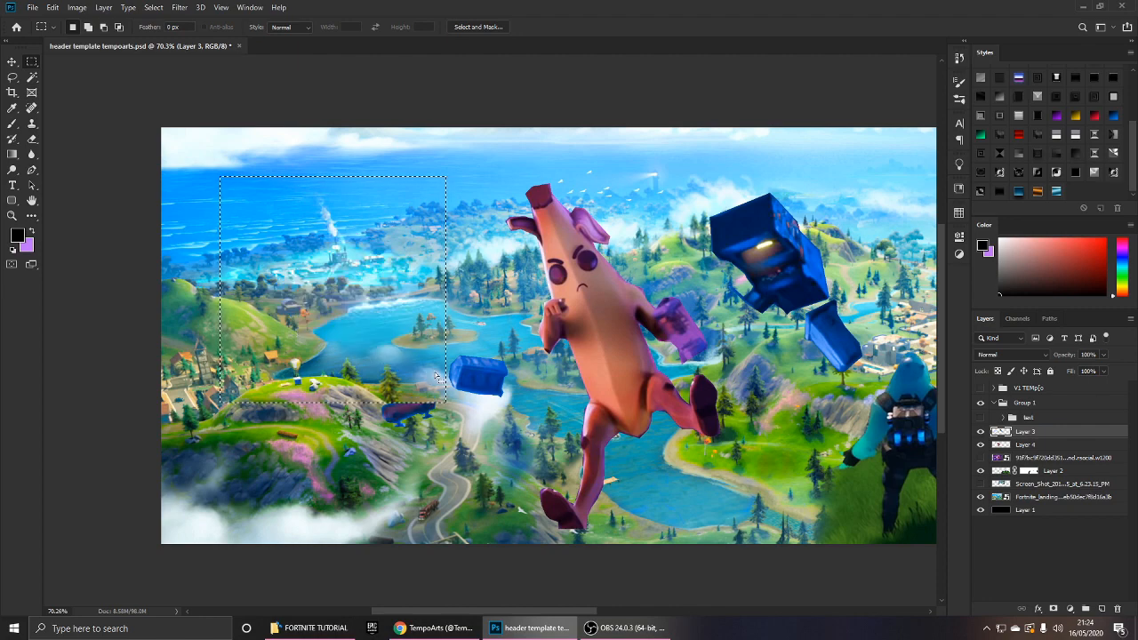
pyautogui.hotkey('ctrl', 'v')
pyautogui.press('e')
pyautogui.scroll(2, 407, 360)
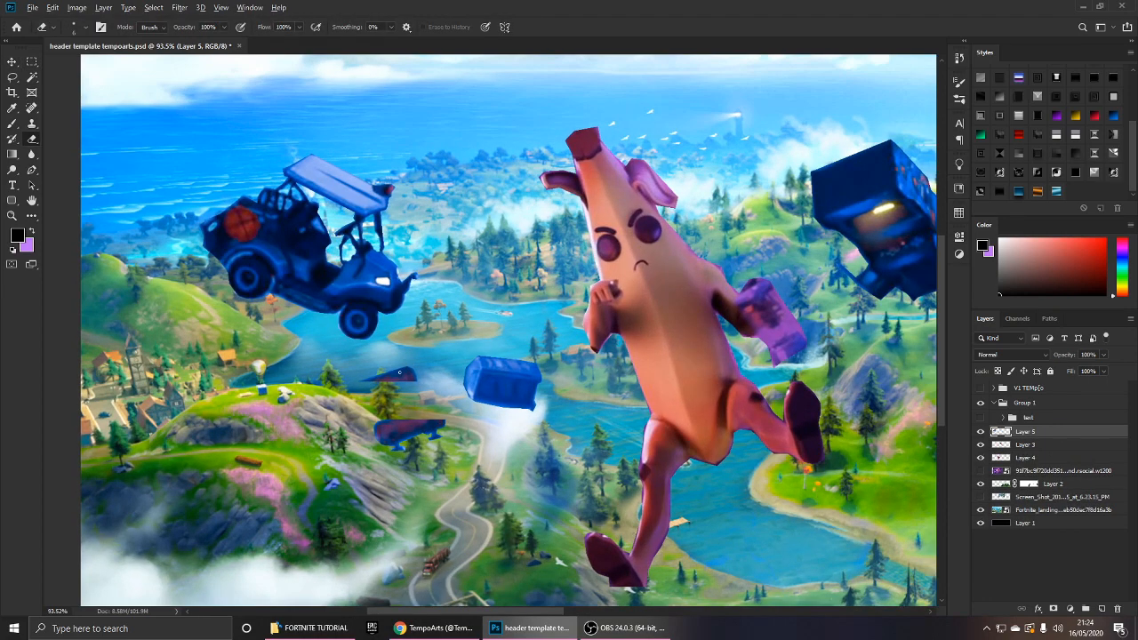
pyautogui.hotkey('ctrl', 'z')
pyautogui.hotkey('ctrl', 'z')
pyautogui.press('v')
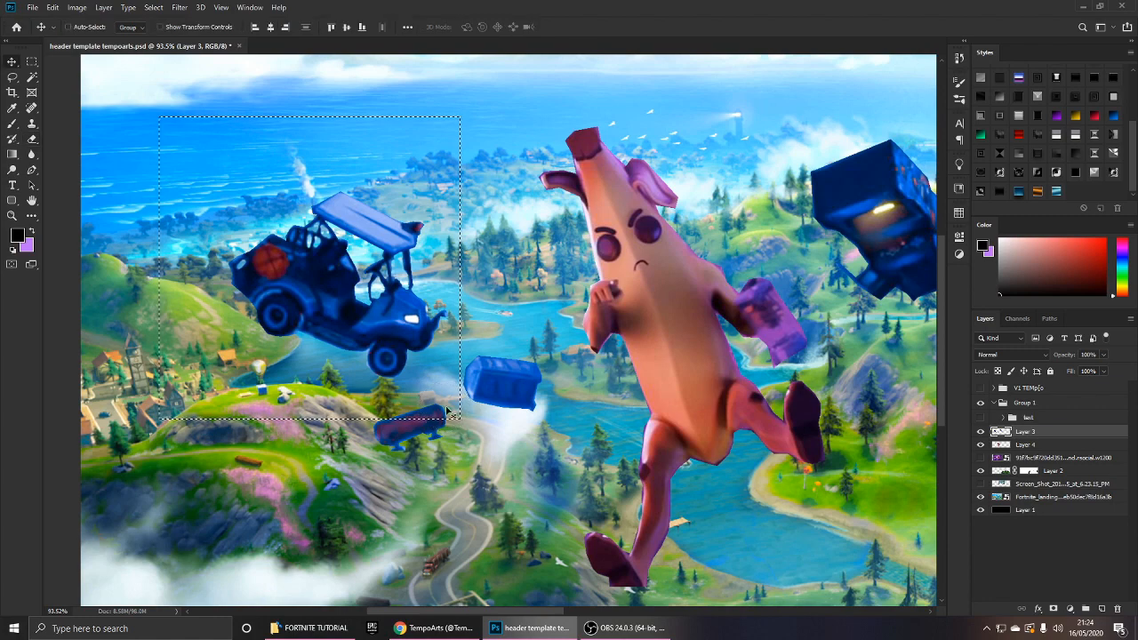
pyautogui.hotkey('ctrl', 'd')
pyautogui.press('p')
pyautogui.click(455, 204)
pyautogui.click(433, 383)
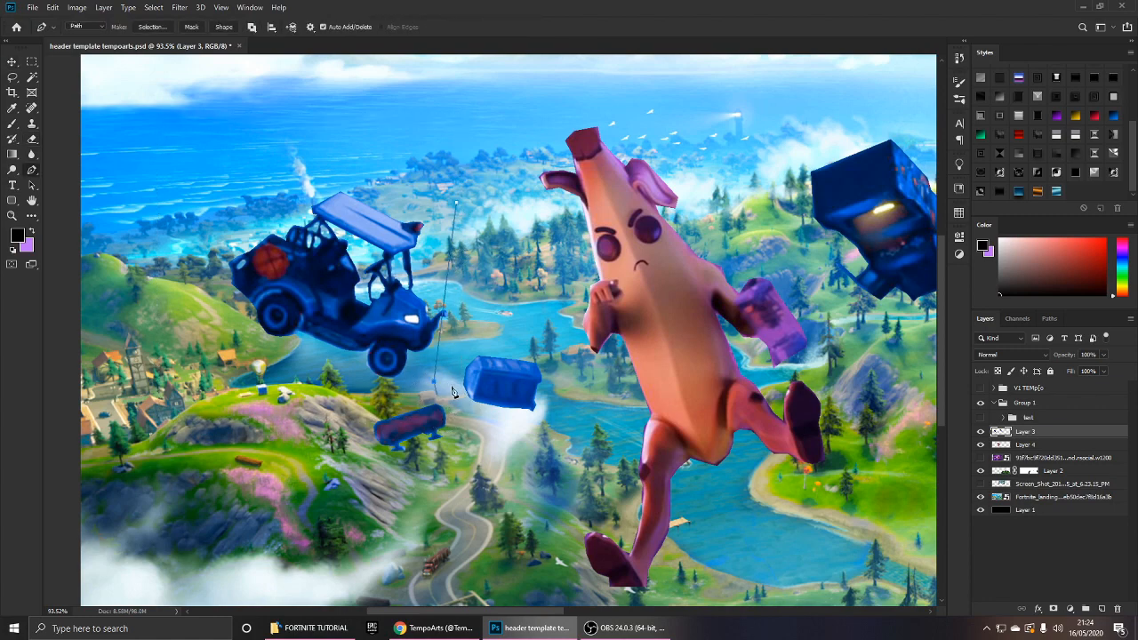
pyautogui.hotkey('ctrl', 'z')
pyautogui.hotkey('ctrl', 'z')
# Outline the area around the golf cart with the Pen tool, load it as a selection, and cut and paste the cart onto a new layer.
pyautogui.click(471, 186)
pyautogui.click(283, 402)
pyautogui.click(199, 257)
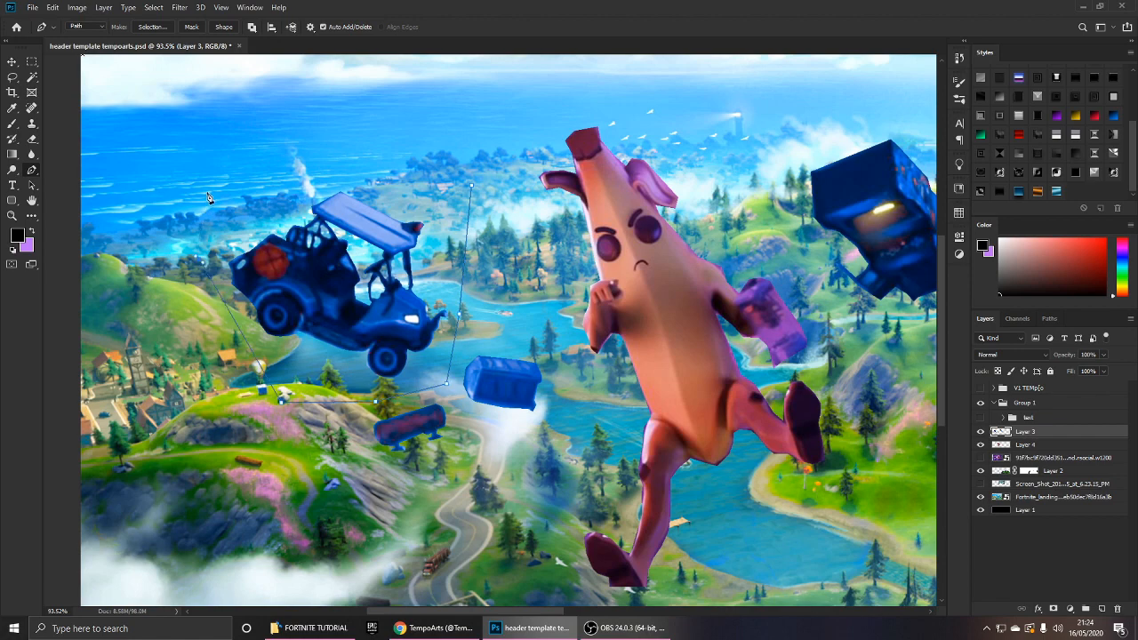
pyautogui.click(206, 191)
pyautogui.click(336, 145)
pyautogui.click(384, 152)
pyautogui.hotkey('ctrl', 'Return')
pyautogui.hotkey('ctrl', 'x')
pyautogui.hotkey('ctrl', 'v')
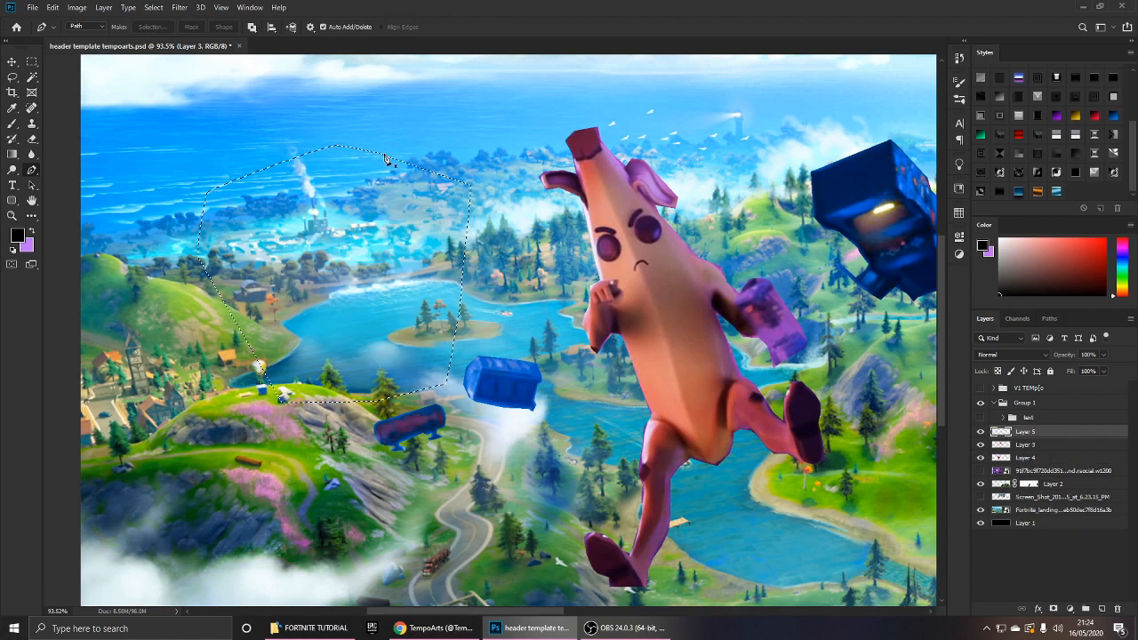
# Rename the golf cart's new layer as CAR.
pyautogui.press('v')
pyautogui.doubleClick(1026, 432)
pyautogui.write('CAR')
pyautogui.press('Return')
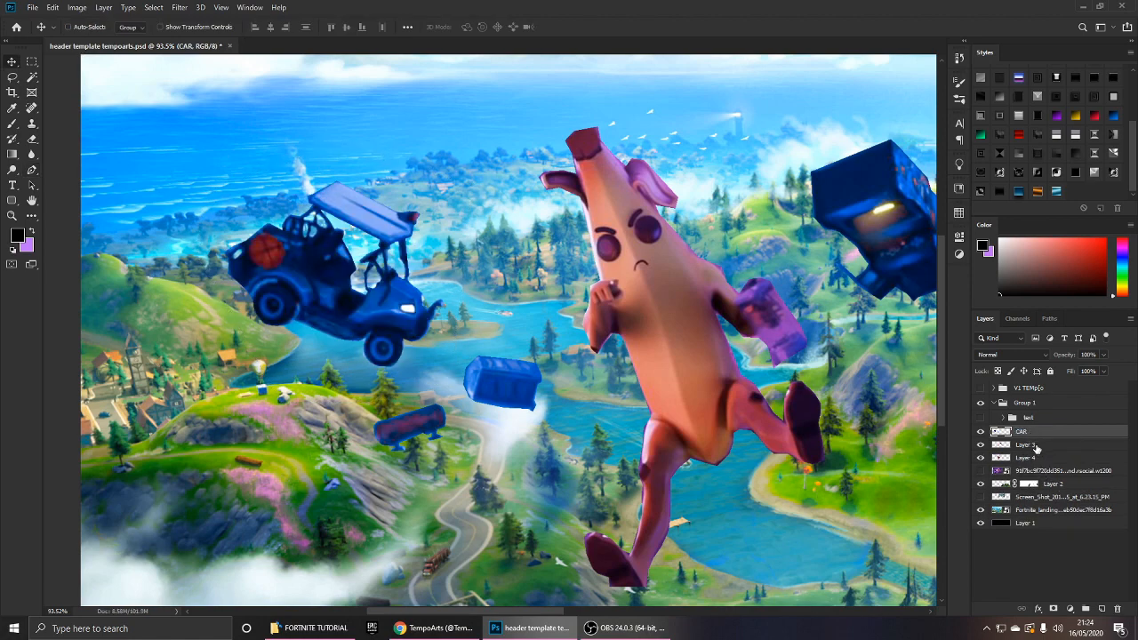
# Select Layer 3, which holds the arcade machine and the small objects, and switch to the Pen tool.
pyautogui.click(1037, 449)
pyautogui.press('p')
pyautogui.scroll(4, 678, 294)
pyautogui.moveTo(702, 275); pyautogui.dragTo(521, 287)
pyautogui.moveTo(791, 192); pyautogui.dragTo(548, 220)
pyautogui.scroll(-4, 521, 195)
pyautogui.click(513, 171)
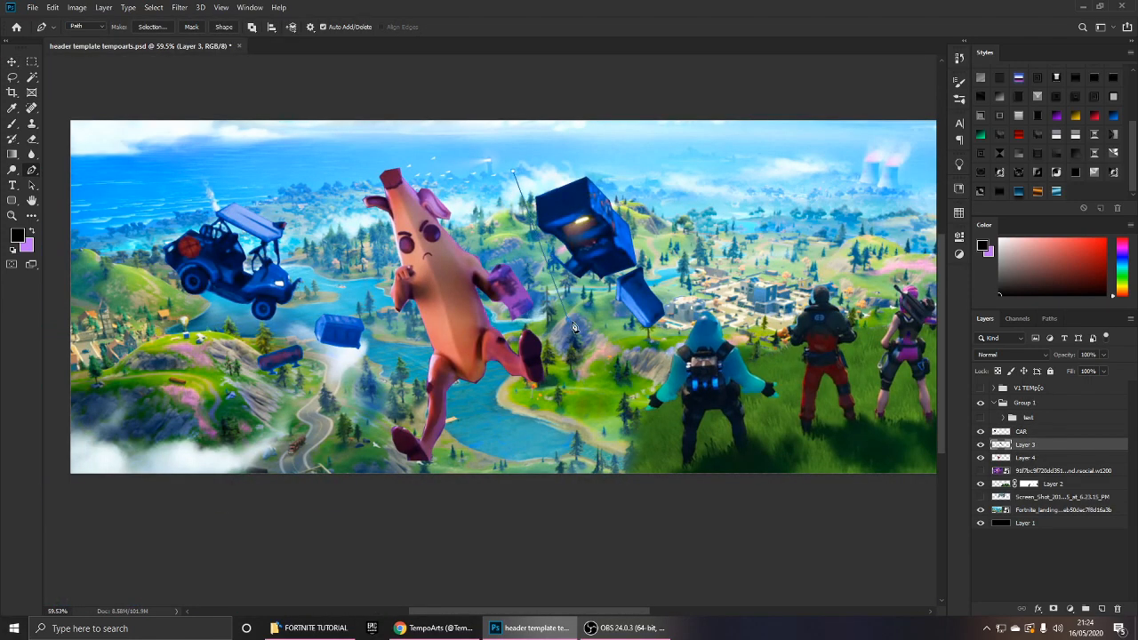
pyautogui.click(695, 293)
pyautogui.click(687, 218)
pyautogui.click(639, 148)
pyautogui.click(554, 156)
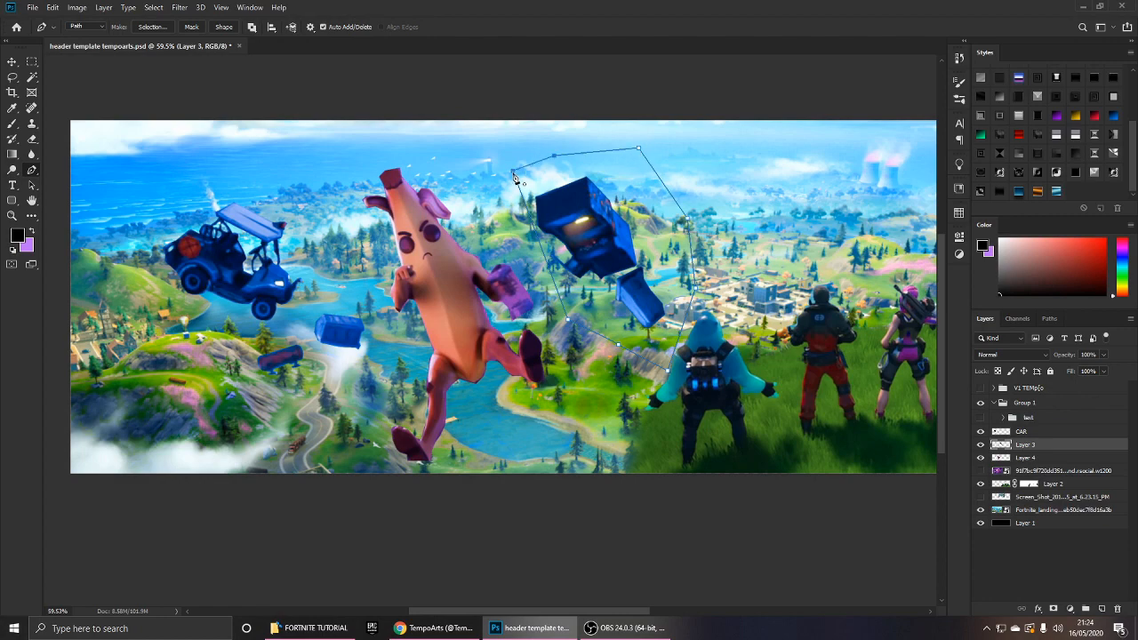
pyautogui.scroll(2, 601, 299)
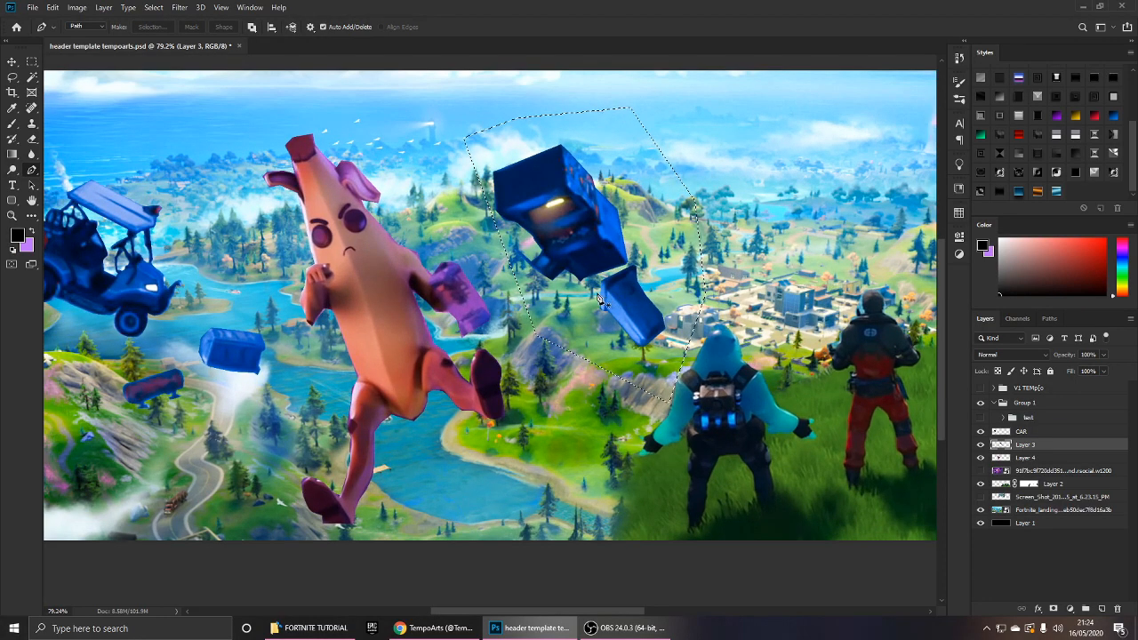
pyautogui.click(601, 303)
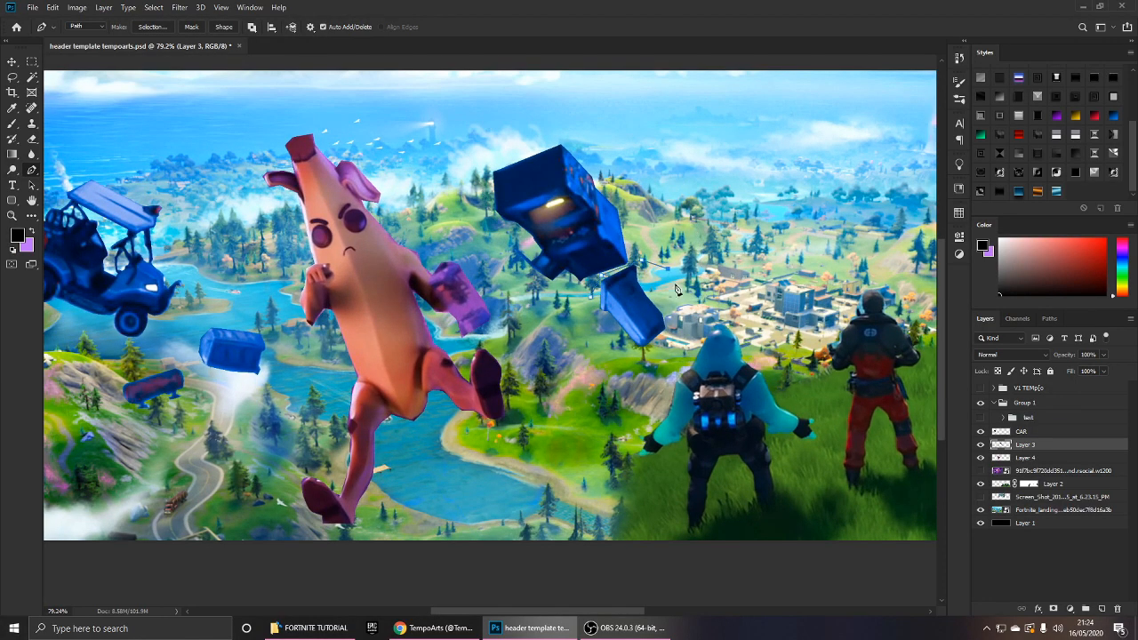
# Outline the blue bin below the arcade machine with the Pen tool, load it as a selection, and move it onto its own layer.
pyautogui.moveTo(677, 318); pyautogui.dragTo(678, 338)
pyautogui.moveTo(656, 363); pyautogui.dragTo(597, 339)
pyautogui.click(591, 297)
pyautogui.hotkey('ctrl', 'Return')
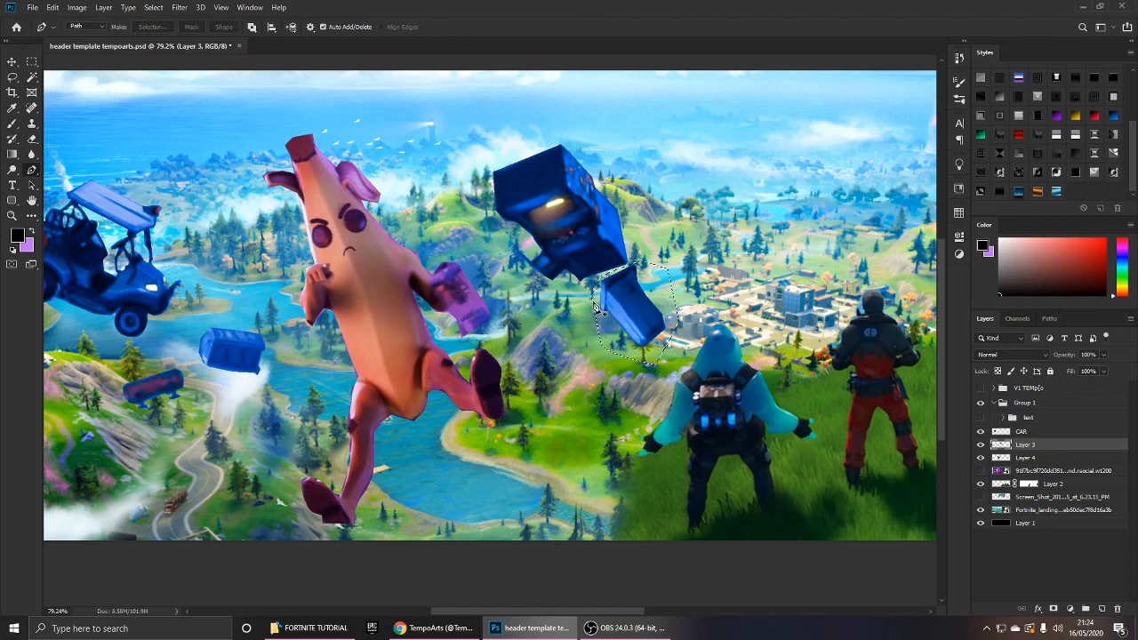
pyautogui.hotkey('ctrl', 'j')
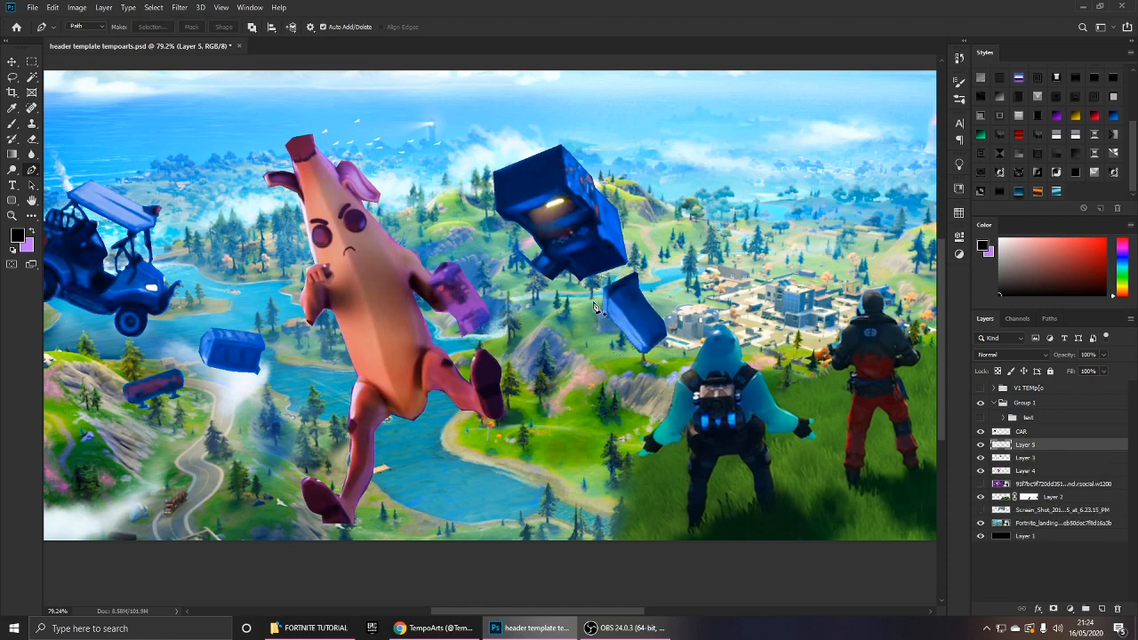
# Rename the blue bin's new layer as IDK#.
pyautogui.press('v')
pyautogui.doubleClick(996, 445)
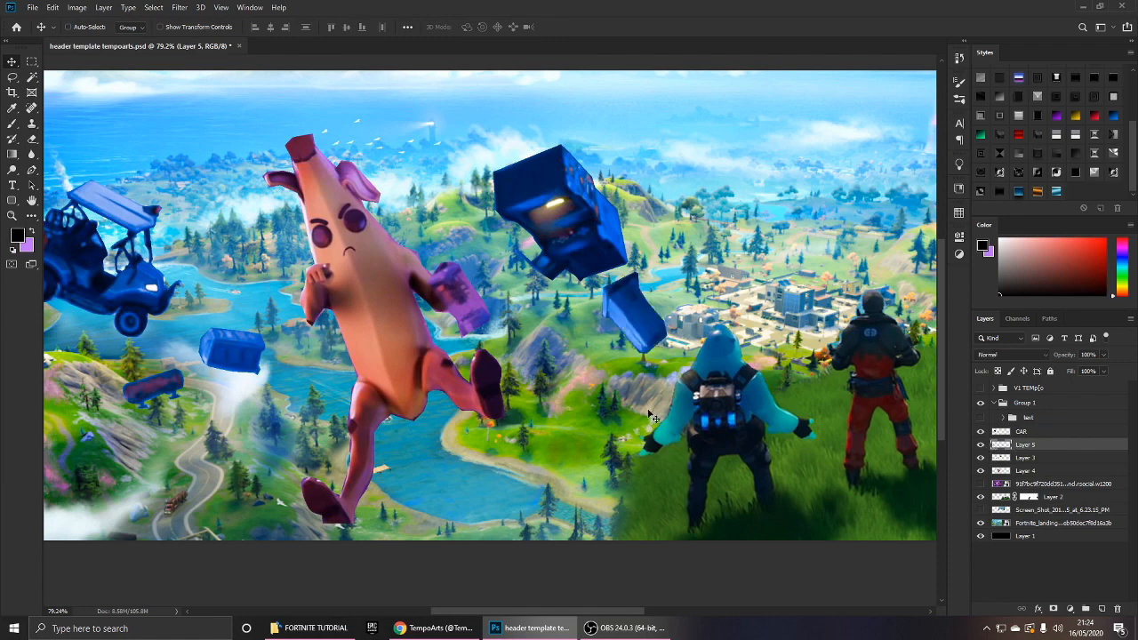
pyautogui.scroll(3, 648, 411)
pyautogui.scroll(-3, 606, 286)
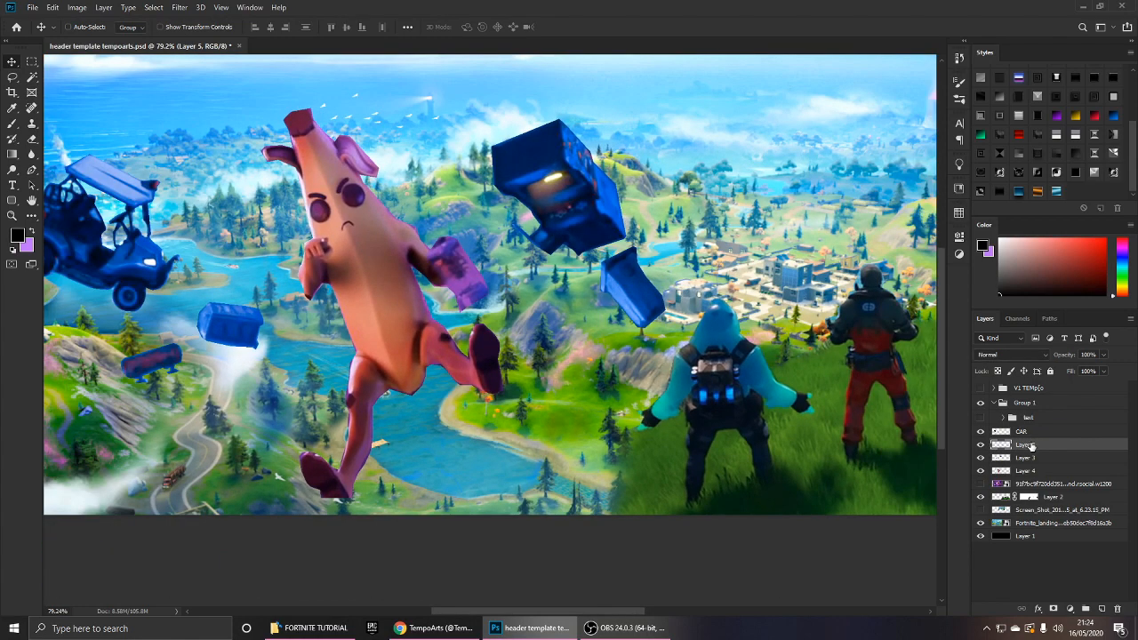
pyautogui.doubleClick(1028, 445)
pyautogui.press('Return')
# Check what remains on Layer 3 by toggling its visibility, and rename the layer as arcade.
pyautogui.click(981, 458)
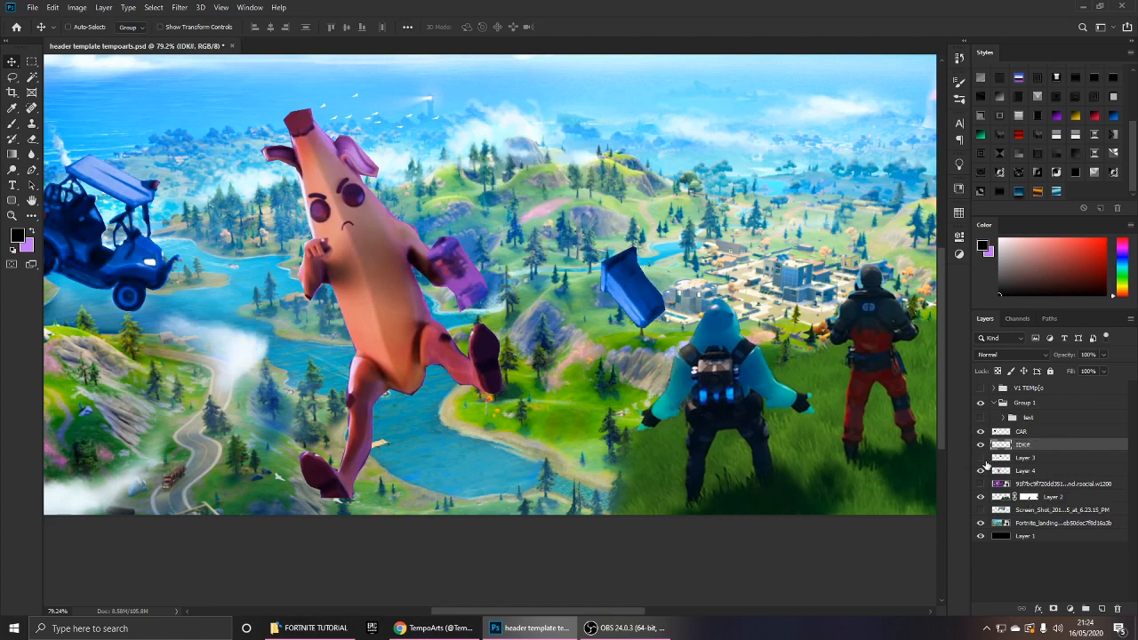
pyautogui.click(980, 458)
pyautogui.click(1022, 457)
pyautogui.scroll(1, 515, 222)
pyautogui.press('p')
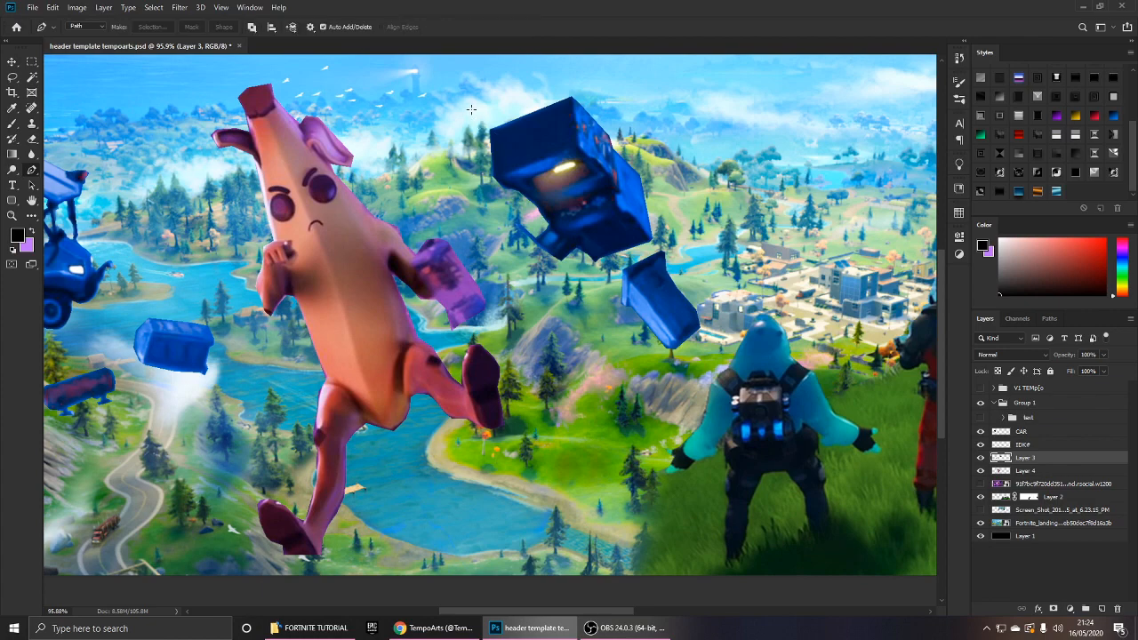
pyautogui.scroll(-2, 513, 240)
pyautogui.doubleClick(1026, 458)
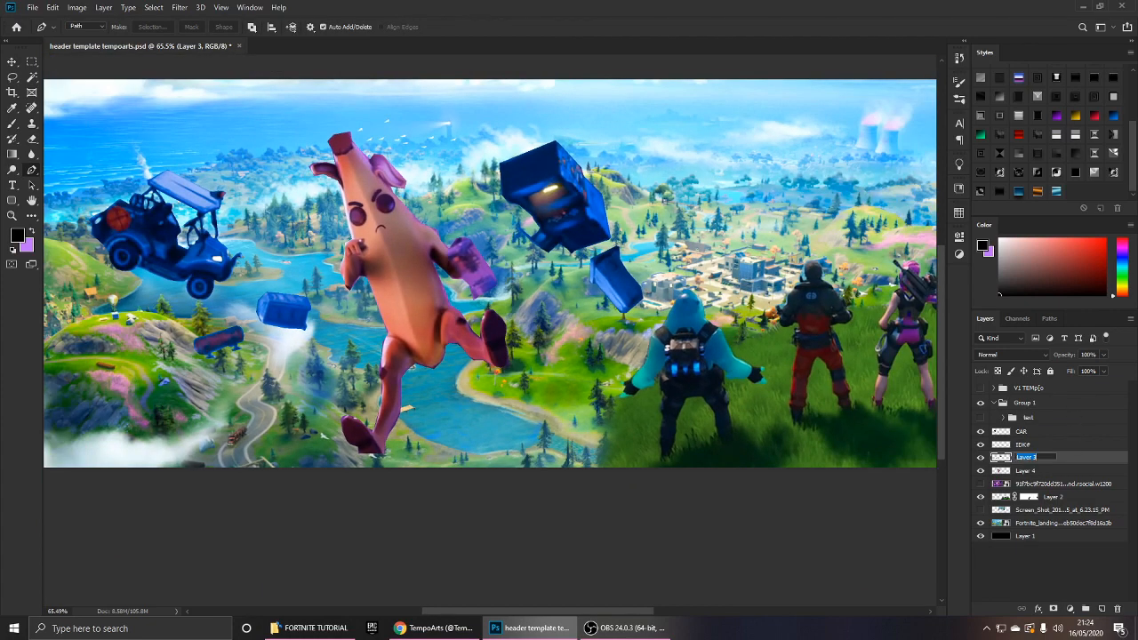
pyautogui.write('arcade')
pyautogui.press('Return')
# Outline the small red and blue object below the golf cart with the Pen tool and move it onto its own layer.
pyautogui.scroll(2, 248, 360)
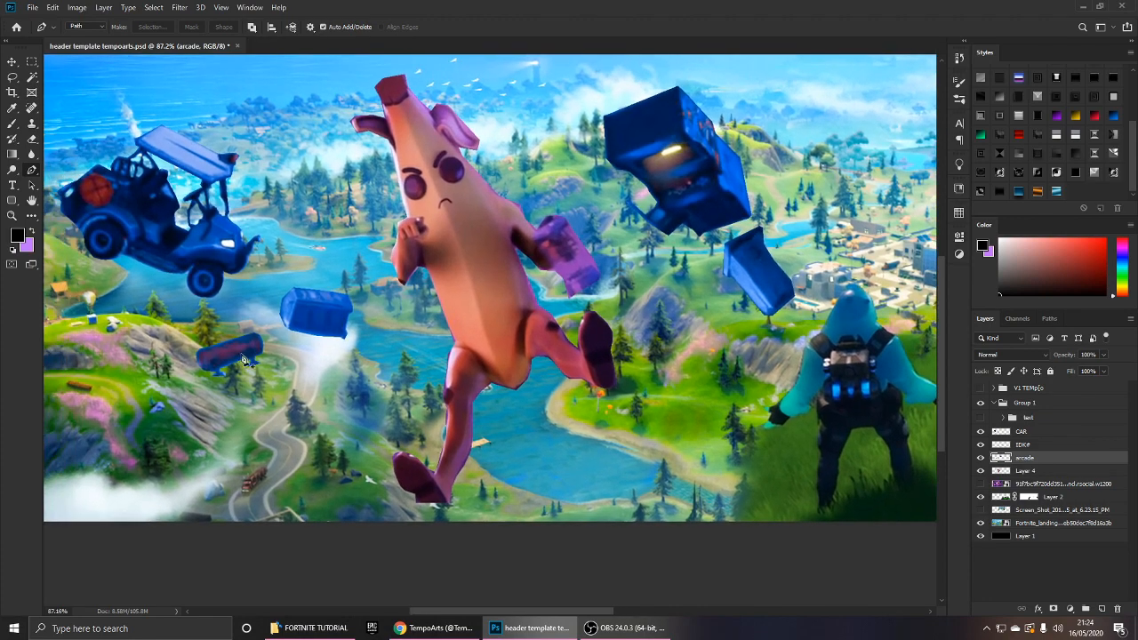
pyautogui.click(216, 327)
pyautogui.click(176, 361)
pyautogui.click(218, 327)
pyautogui.hotkey('ctrl', 'Return')
pyautogui.hotkey('ctrl', 'j')
# Rename the small red and blue object's new layer as FF.
pyautogui.press('v')
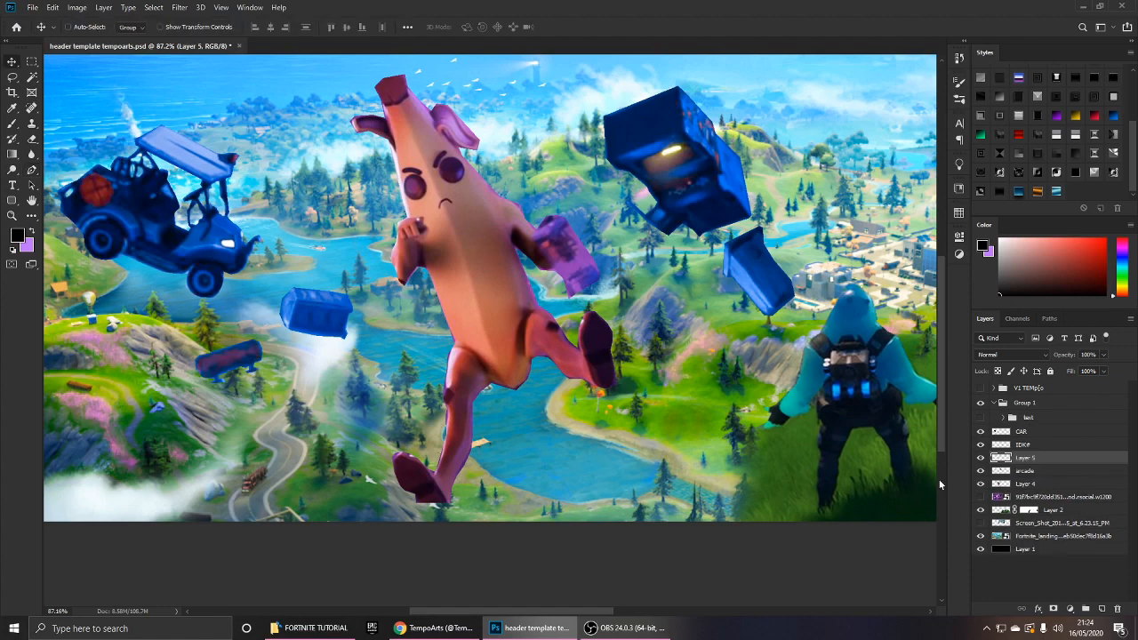
pyautogui.doubleClick(1024, 459)
pyautogui.write('FF')
# On the arcade layer, outline the blue cabin beside the banana character with the Pen tool, and cut and paste it onto a new layer.
pyautogui.click(1045, 472)
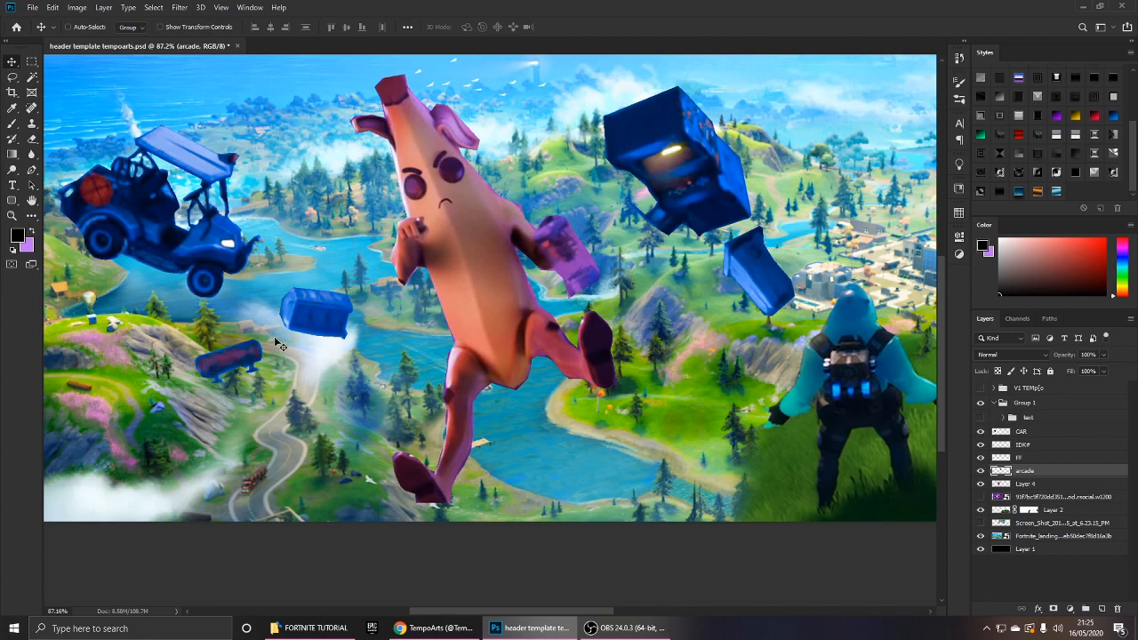
pyautogui.press('p')
pyautogui.click(264, 289)
pyautogui.click(291, 353)
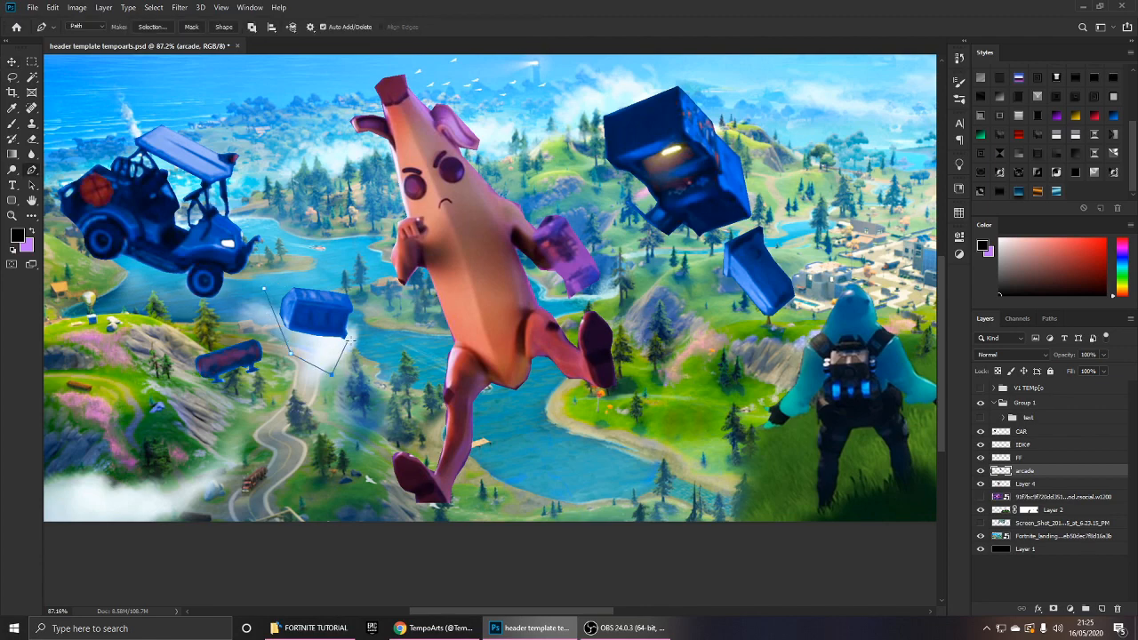
pyautogui.click(380, 331)
pyautogui.hotkey('ctrl', 'Return')
pyautogui.hotkey('ctrl', 'x')
pyautogui.hotkey('ctrl', 'v')
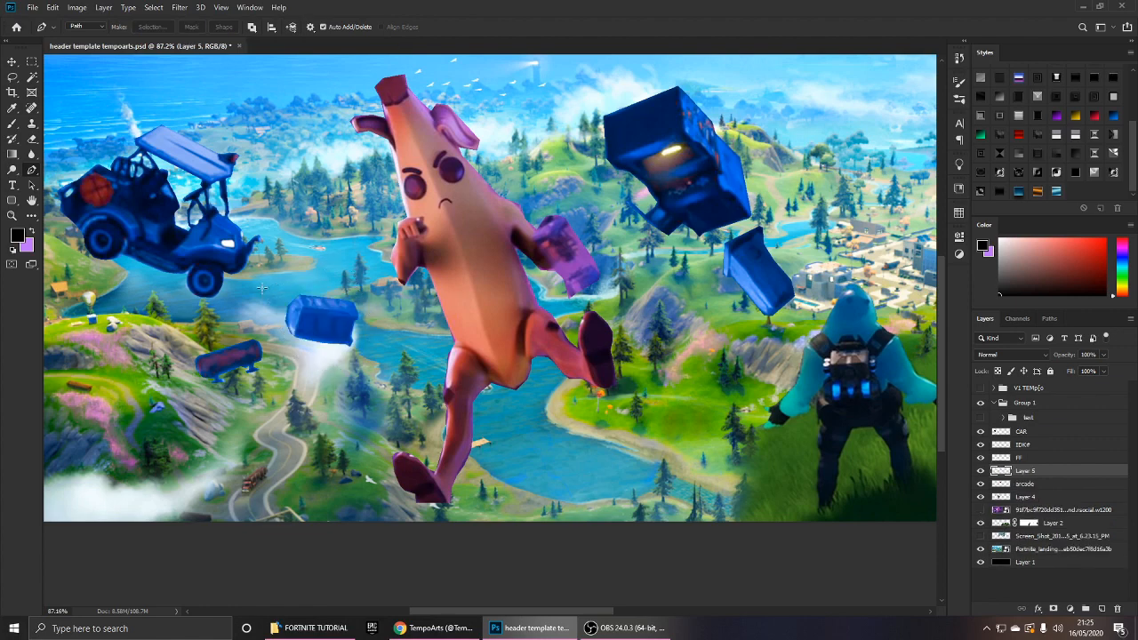
# Rename the blue cabin's new layer as toilet.
pyautogui.press('v')
pyautogui.doubleClick(1031, 471)
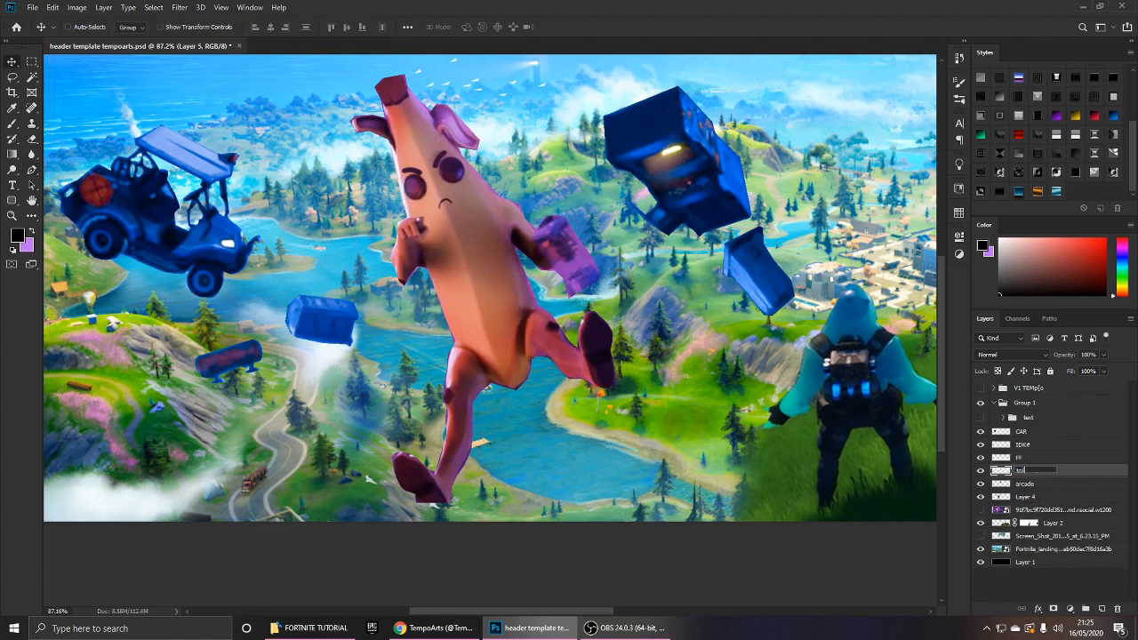
pyautogui.write('toilet')
pyautogui.press('Return')
# Group the layers from CAR down to arcade and name the group STUFF.
pyautogui.keyDown('shift'); pyautogui.click(1038, 432); pyautogui.keyUp('shift')
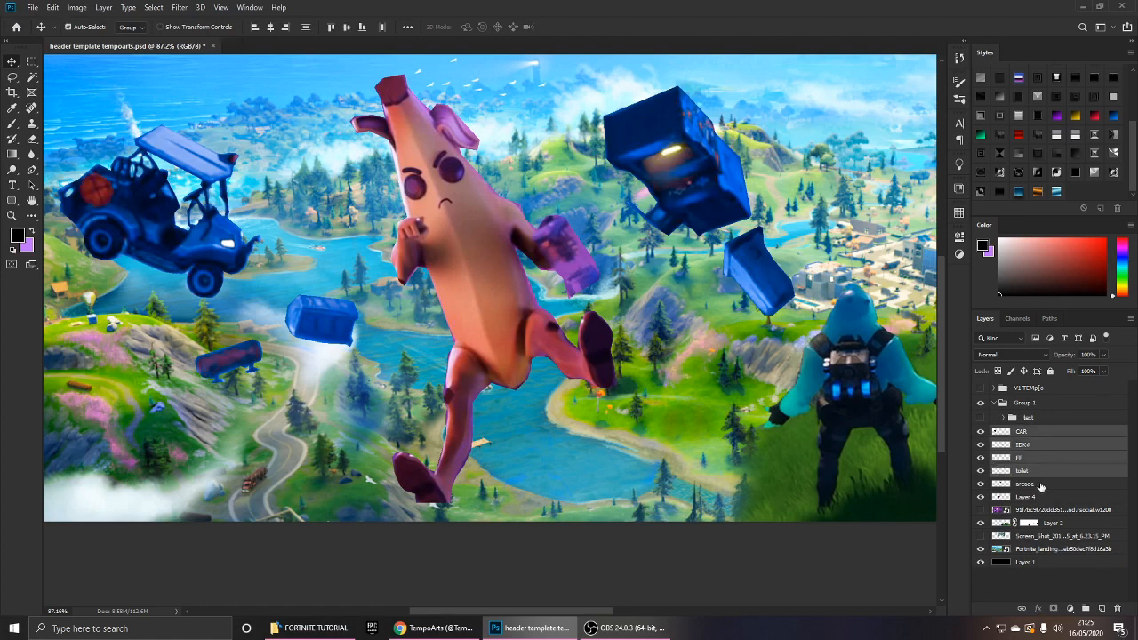
pyautogui.keyDown('shift'); pyautogui.click(1039, 488); pyautogui.keyUp('shift')
pyautogui.hotkey('ctrl', 'g')
pyautogui.doubleClick(1025, 431)
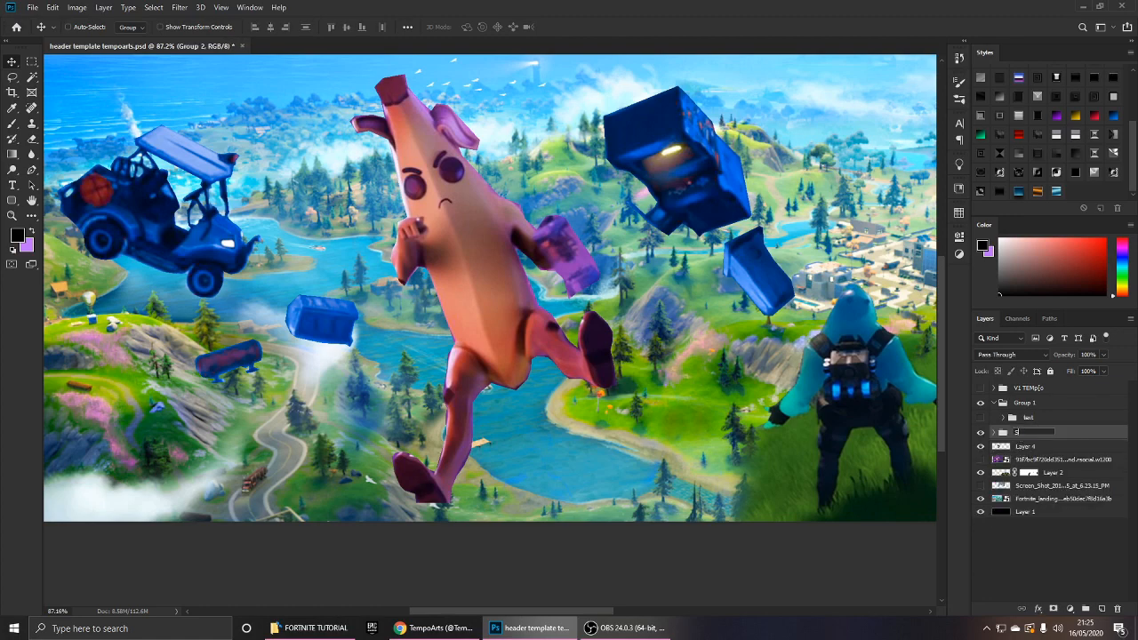
pyautogui.write('STUFF')
pyautogui.press('Return')
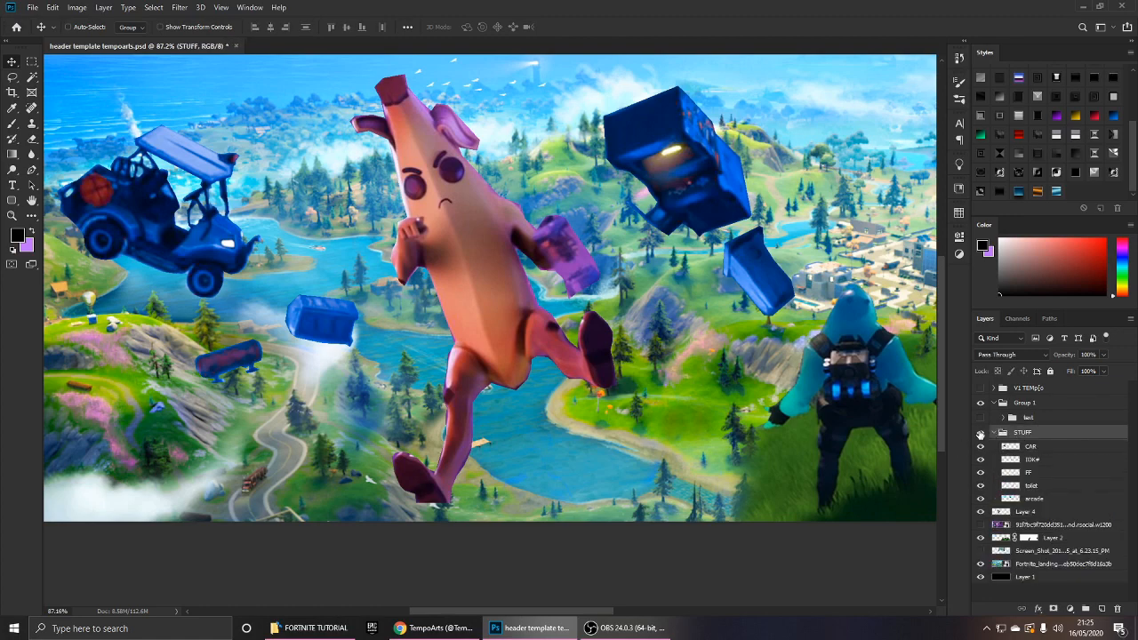
# Toggle the STUFF group's visibility to check its contents, and leave the group hidden.
pyautogui.click(981, 433)
pyautogui.click(981, 433)
pyautogui.click(981, 434)
pyautogui.click(982, 433)
pyautogui.scroll(-3, 729, 423)
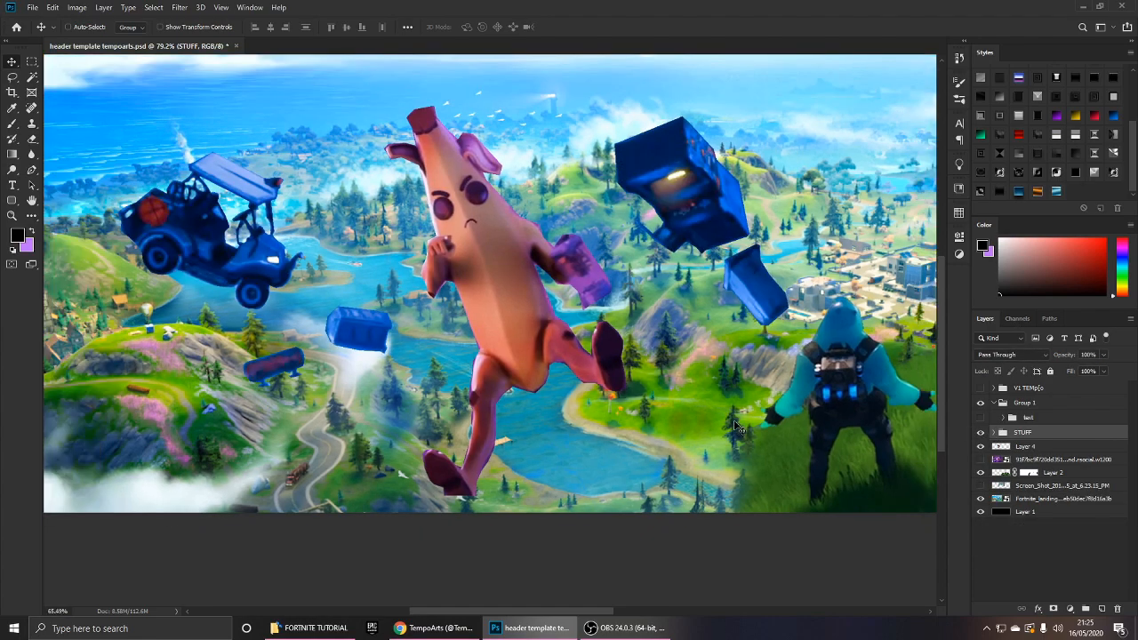
pyautogui.click(981, 434)
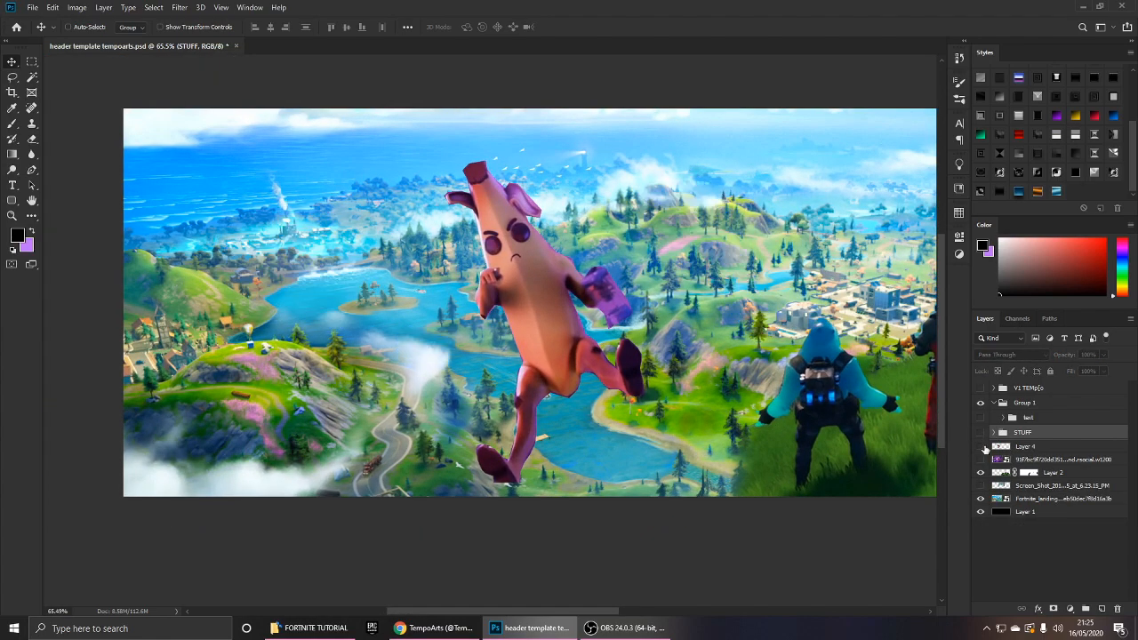
# Rename Layer 4, which holds the banana character, as bann a.
pyautogui.doubleClick(1024, 445)
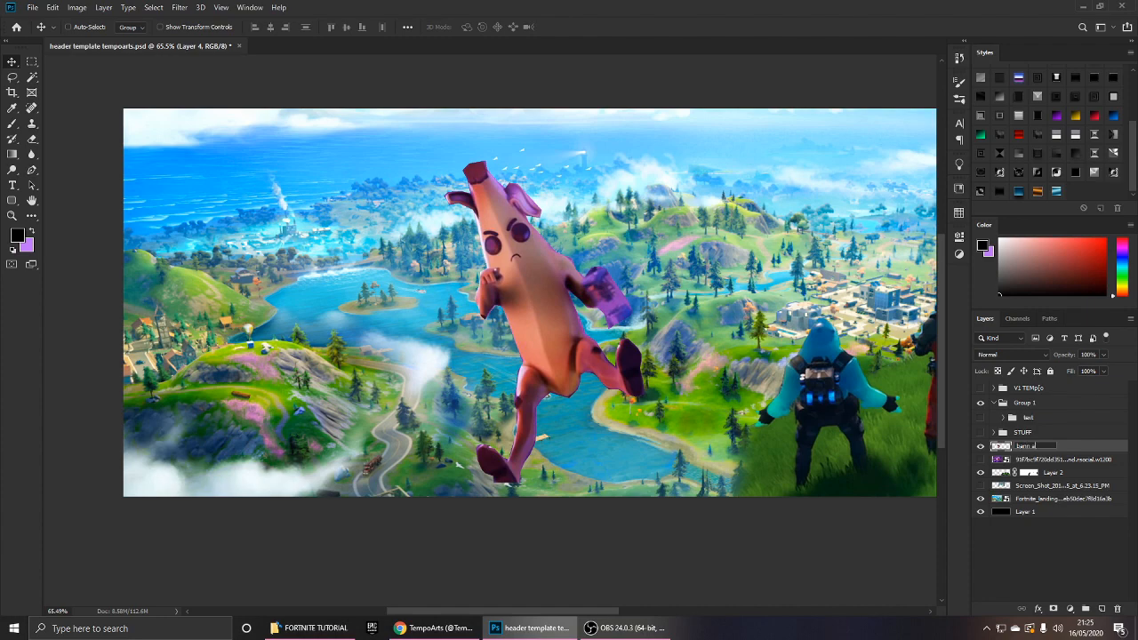
pyautogui.write('bann a')
pyautogui.press('Return')
# Centre the banana character horizontally on the canvas and shift it back left over the lake.
pyautogui.scroll(-1, 644, 400)
pyautogui.hotkey('ctrl', 'a')
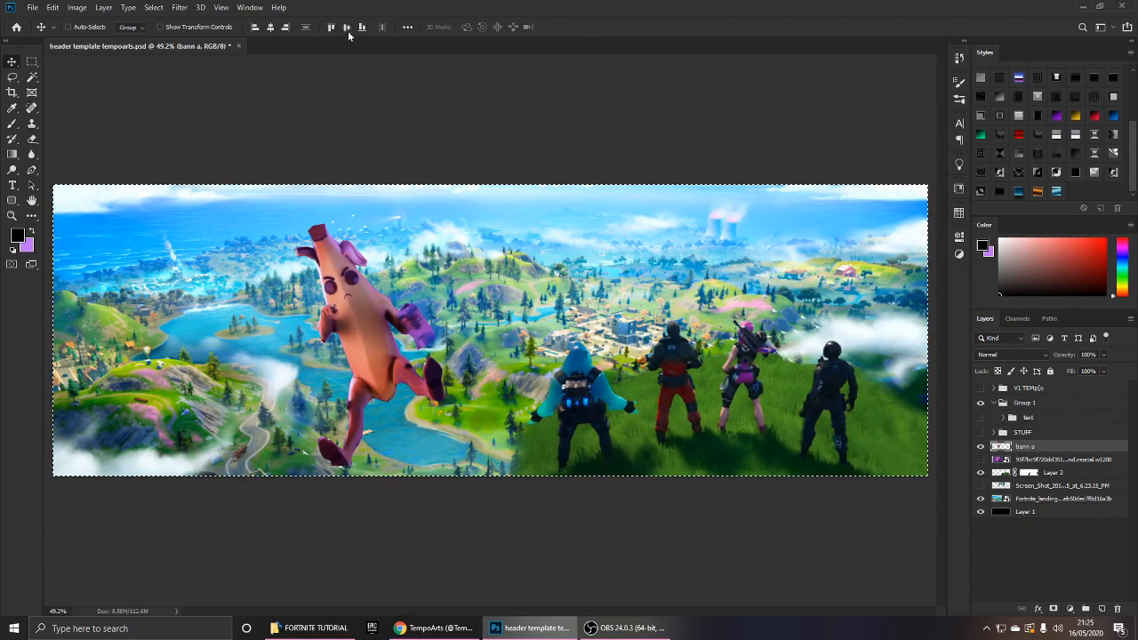
pyautogui.click(270, 27)
pyautogui.hotkey('ctrl', 'd')
pyautogui.scroll(-3, 459, 229)
pyautogui.moveTo(543, 289); pyautogui.dragTo(475, 280)
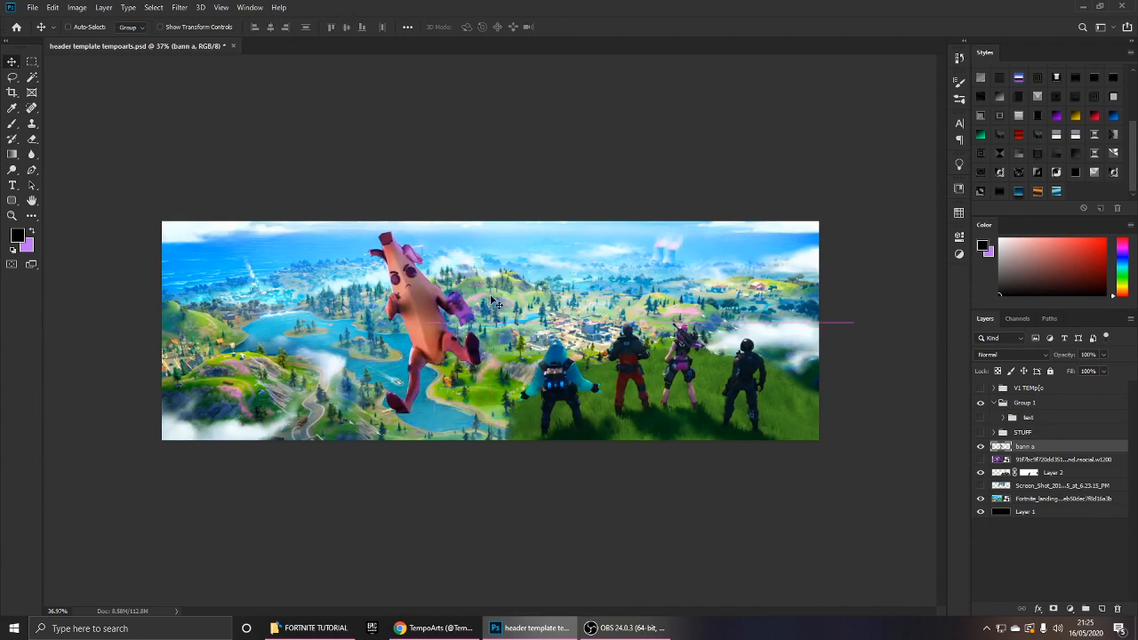
pyautogui.scroll(1, 476, 280)
# Reapply the last used filter to the banana character's layer.
pyautogui.click(181, 7)
pyautogui.click(181, 24)
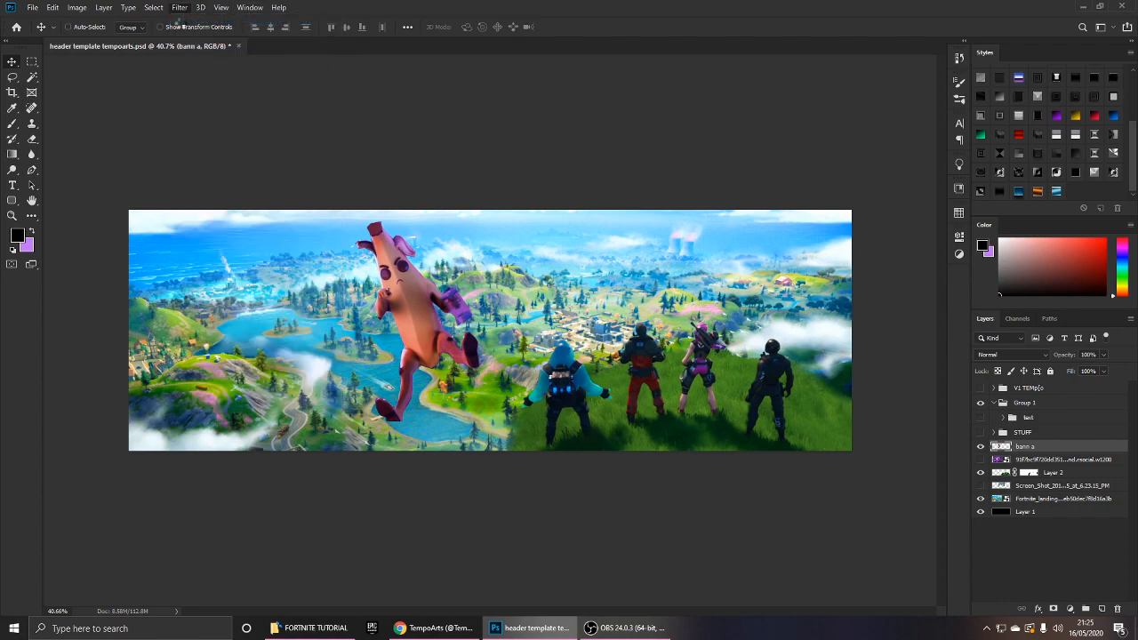
pyautogui.scroll(4, 429, 291)
pyautogui.scroll(-2, 430, 293)
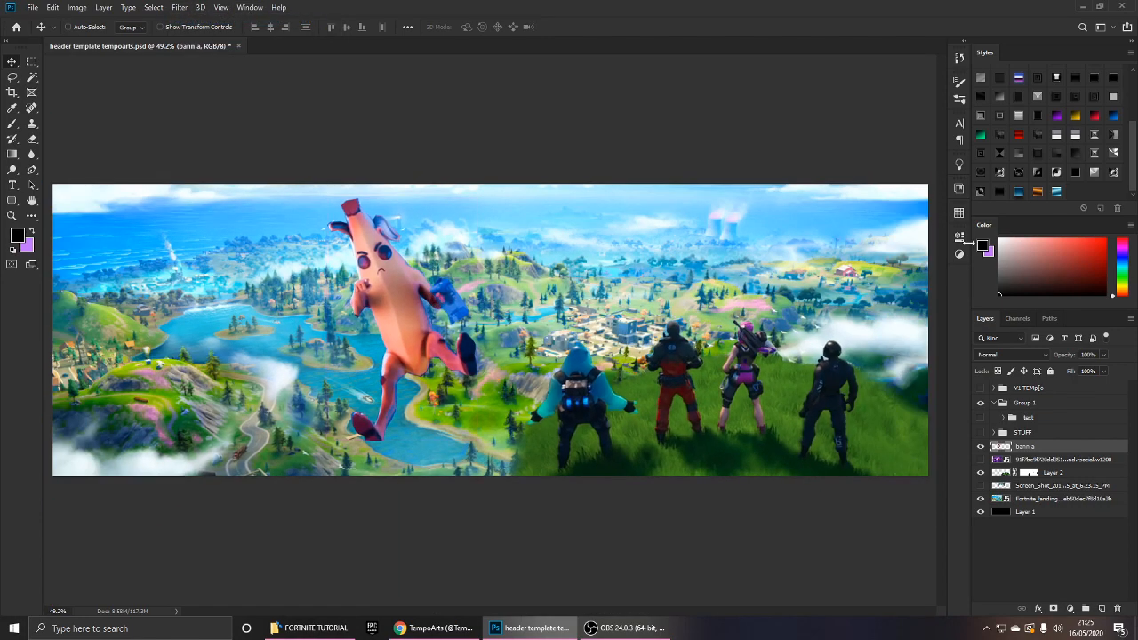
pyautogui.hotkey('ctrl', 'u')
pyautogui.moveTo(784, 199); pyautogui.dragTo(805, 201)
pyautogui.press('Escape')
# Add a clipped Color Balance adjustment to the banana with midtones at Cyan-Red -100, Magenta-Green -11 and Yellow-Blue +38.
pyautogui.click(959, 254)
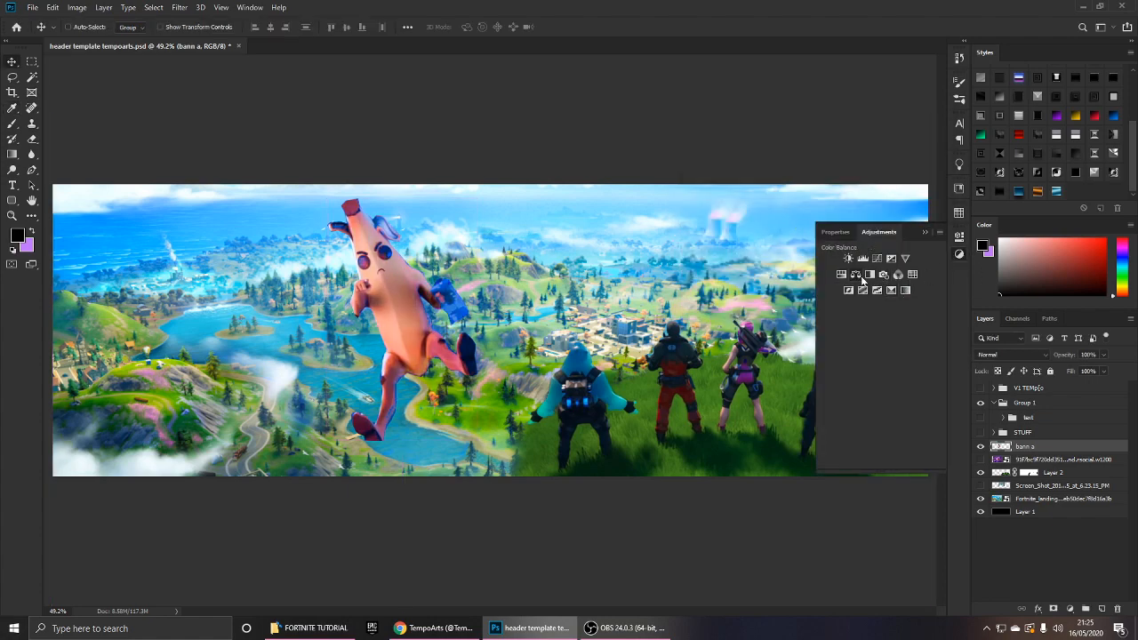
pyautogui.click(855, 275)
pyautogui.moveTo(880, 302); pyautogui.dragTo(838, 298)
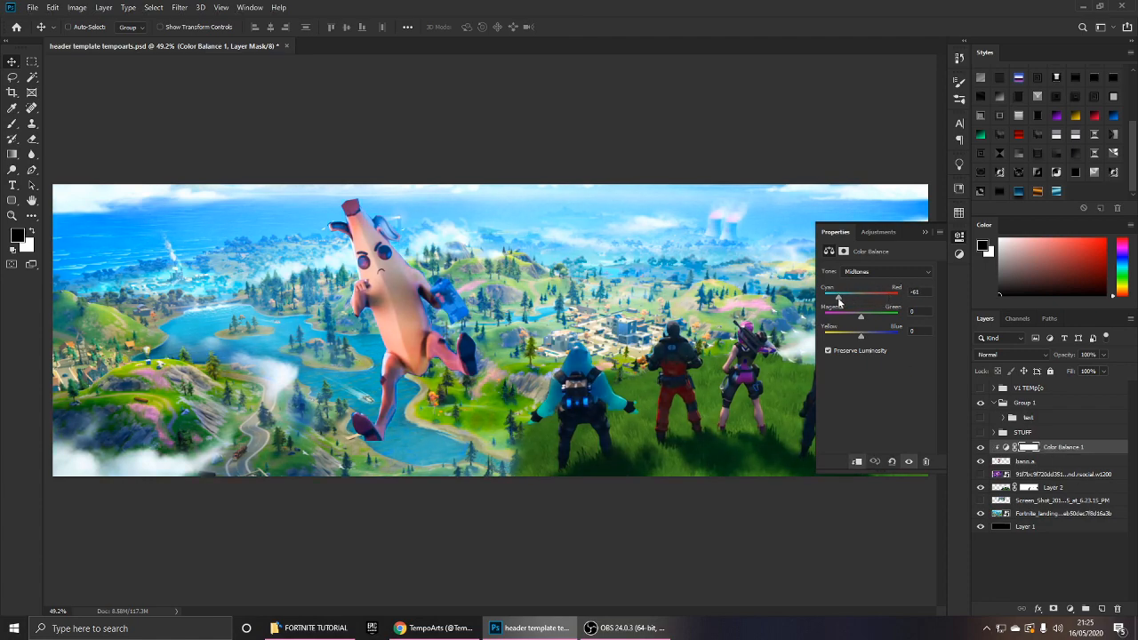
pyautogui.moveTo(856, 316); pyautogui.dragTo(884, 338)
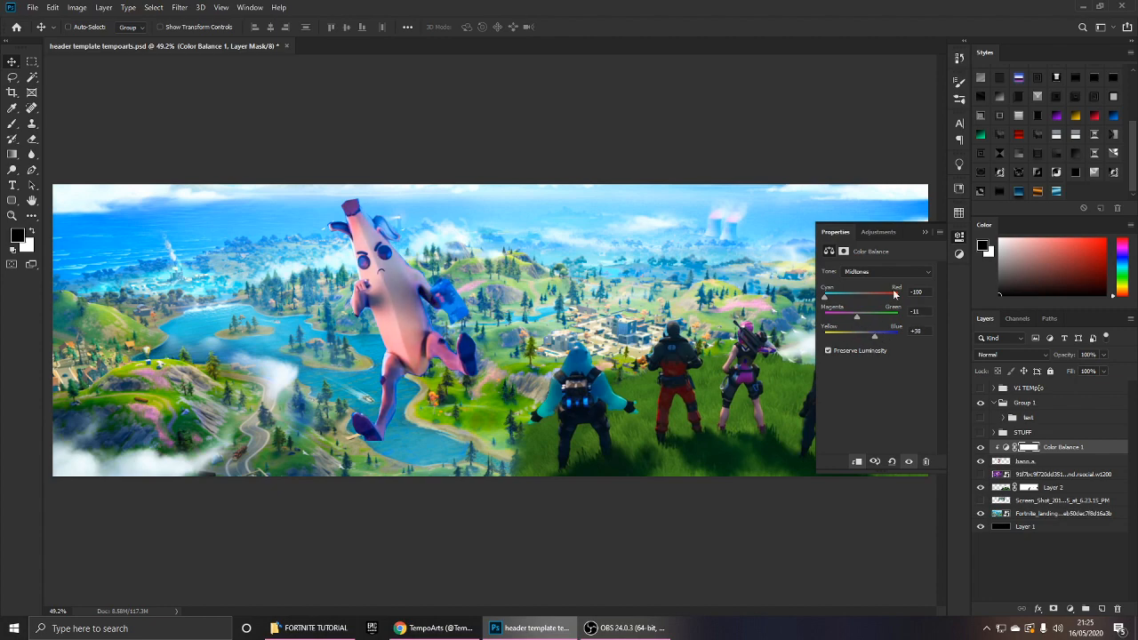
pyautogui.click(925, 232)
# Show the STUFF group again and expand it to list its layers.
pyautogui.scroll(-2, 462, 356)
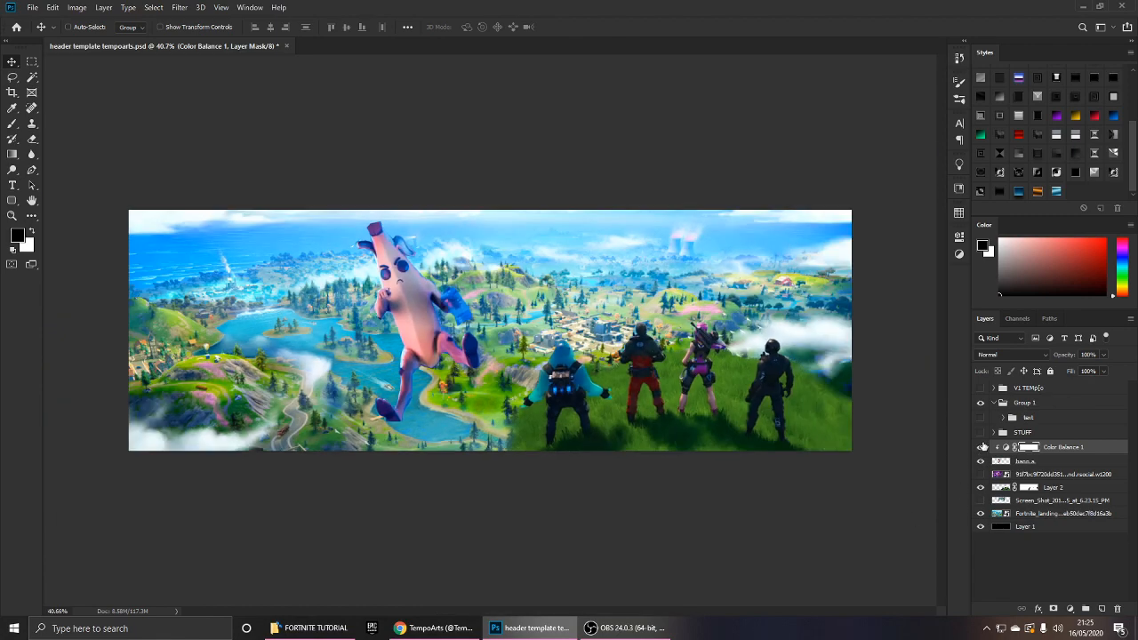
pyautogui.click(980, 432)
pyautogui.click(994, 432)
# Move the golf cart on the CAR layer close to the banana character's head and rotate it slightly.
pyautogui.click(1024, 446)
pyautogui.scroll(2, 550, 360)
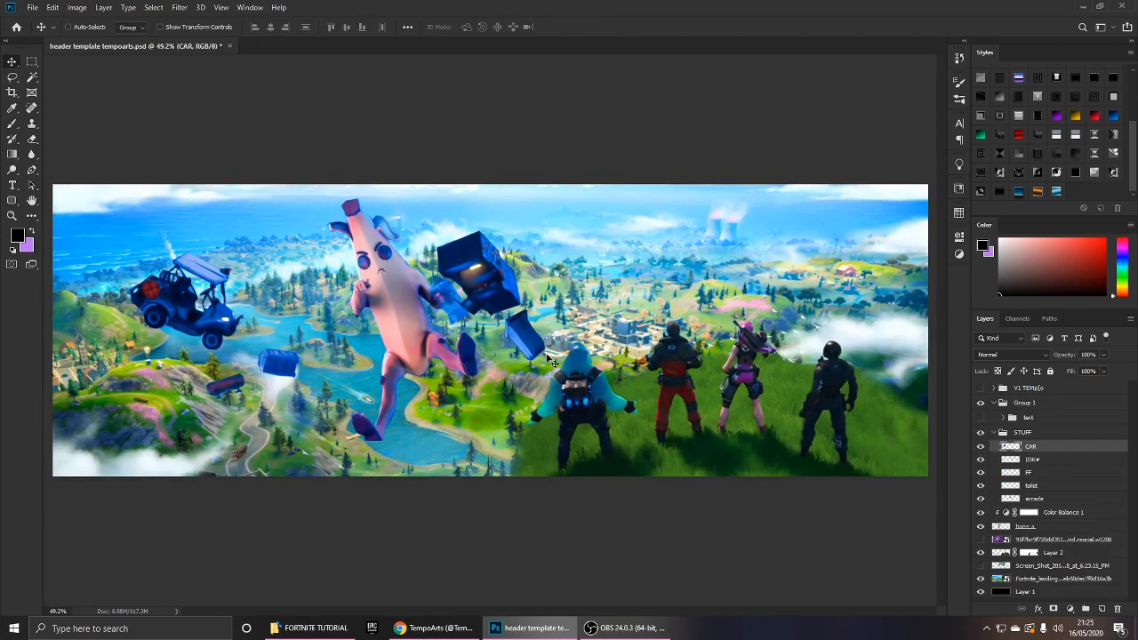
pyautogui.moveTo(549, 360); pyautogui.dragTo(643, 323)
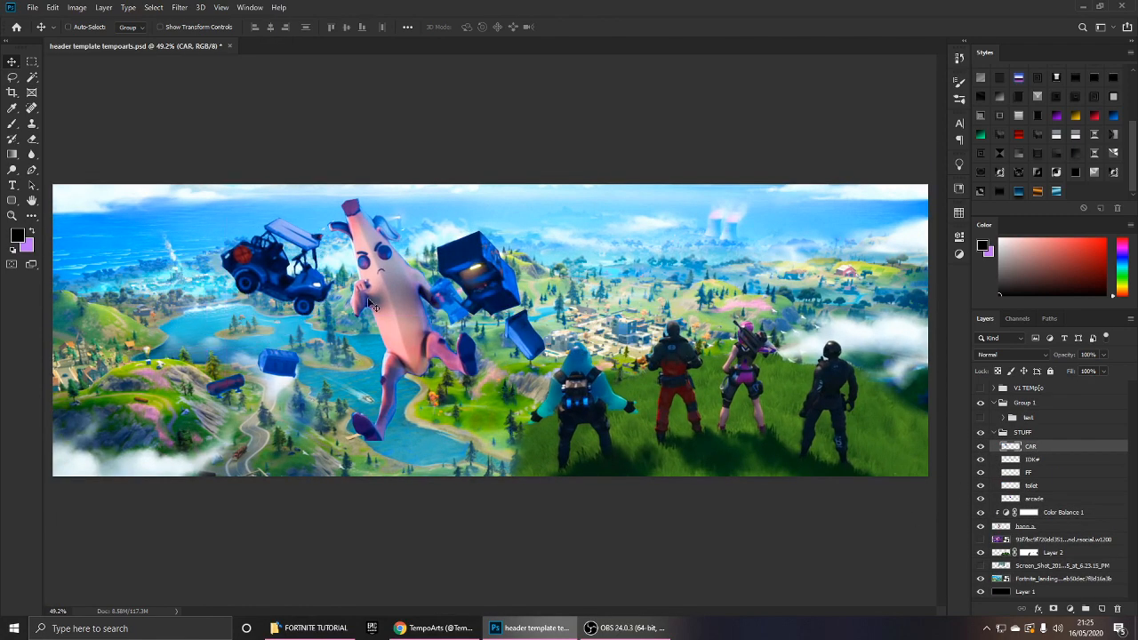
pyautogui.hotkey('ctrl', 't')
pyautogui.moveTo(370, 254); pyautogui.dragTo(374, 271)
# Duplicate the golf cart, scale the copy down, and place it in the sky beyond the arcade machine.
pyautogui.moveTo(344, 347); pyautogui.dragTo(355, 404)
pyautogui.hotkey('ctrl', 't')
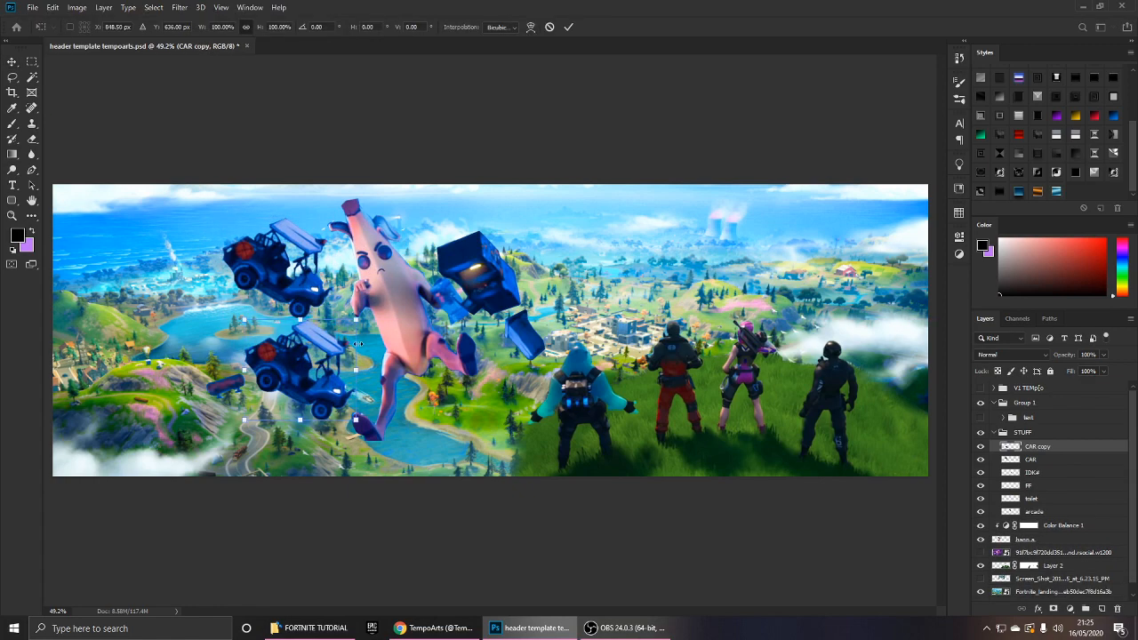
pyautogui.moveTo(356, 321); pyautogui.dragTo(327, 361)
pyautogui.moveTo(332, 371); pyautogui.dragTo(540, 237)
pyautogui.press('Return')
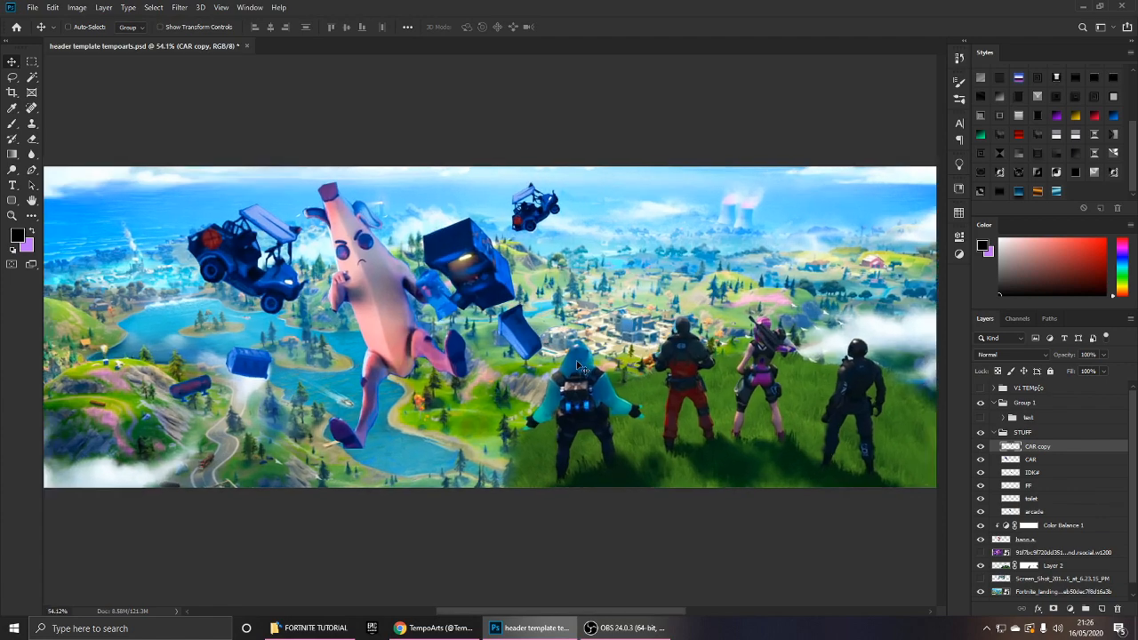
# Move the small object on the FF layer onto the grass between the pink-haired and the black-suited characters.
pyautogui.scroll(-1, 676, 418)
pyautogui.click(980, 462)
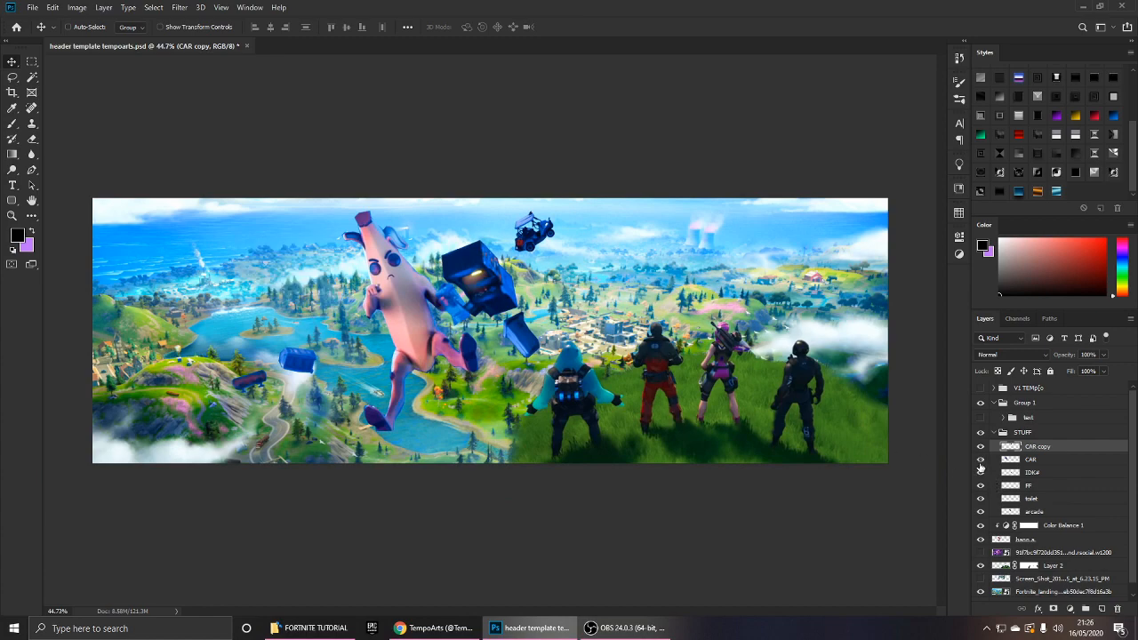
pyautogui.click(979, 462)
pyautogui.click(980, 475)
pyautogui.click(980, 476)
pyautogui.click(1018, 486)
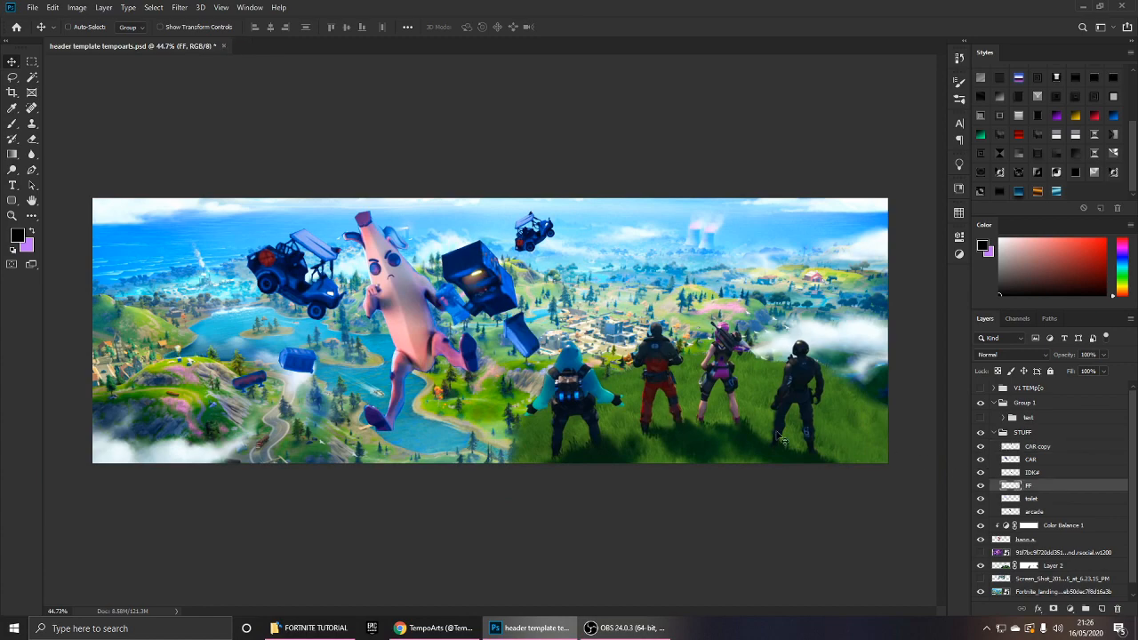
pyautogui.scroll(3, 635, 387)
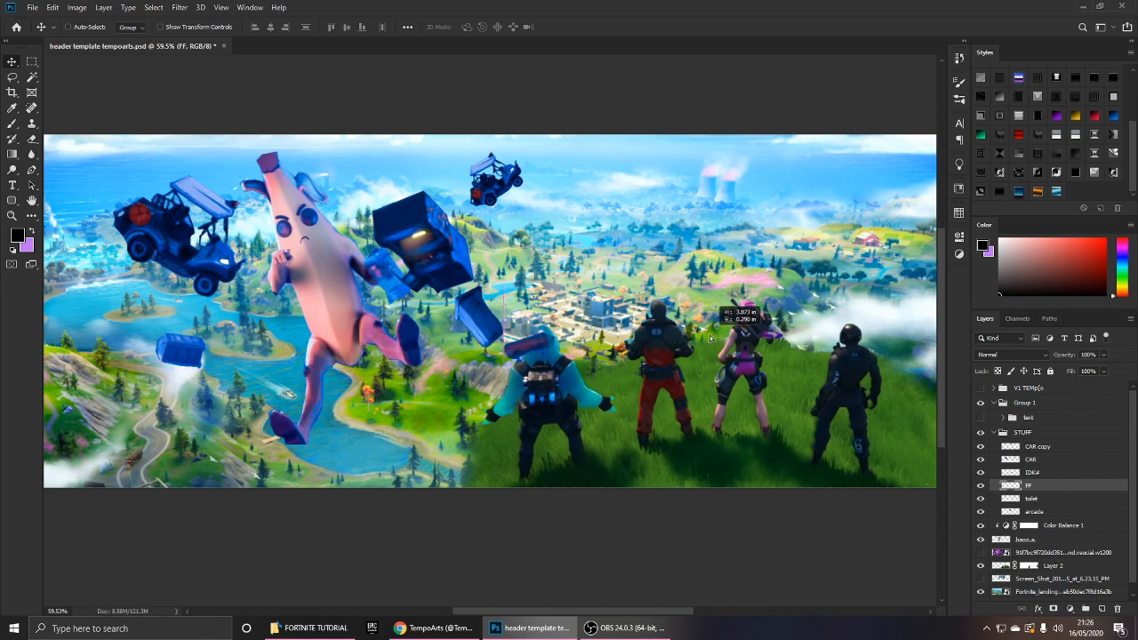
pyautogui.moveTo(1018, 333); pyautogui.dragTo(775, 348)
pyautogui.hotkey('ctrl', 't')
pyautogui.press('Return')
# Create a new layer and place it directly beneath the STUFF group.
pyautogui.press('b')
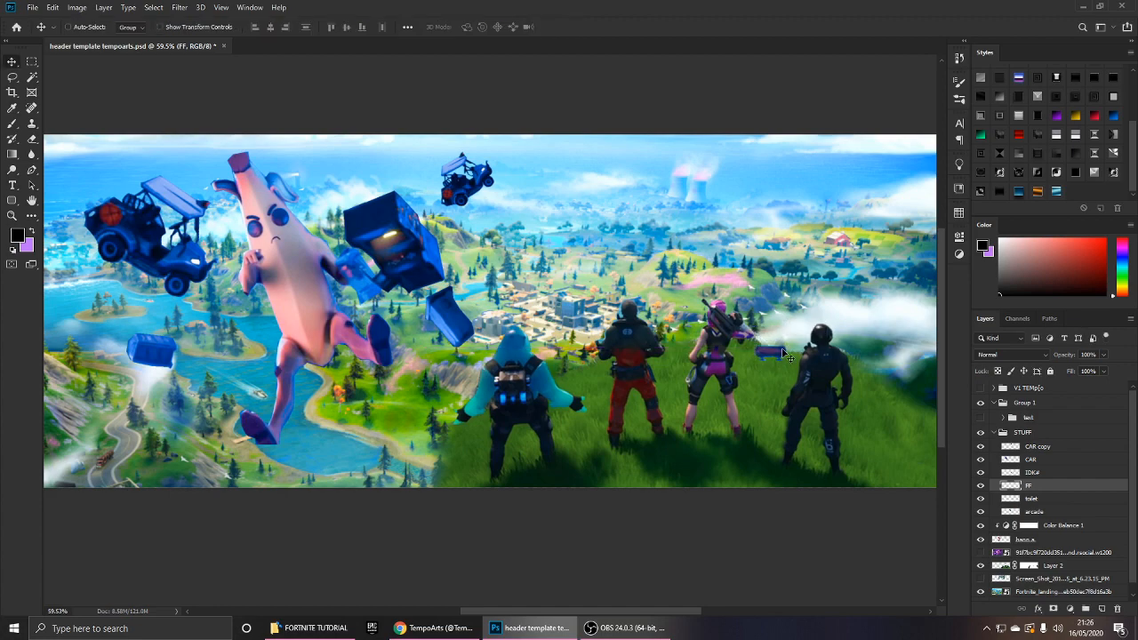
pyautogui.scroll(5, 766, 392)
pyautogui.rightClick(766, 402)
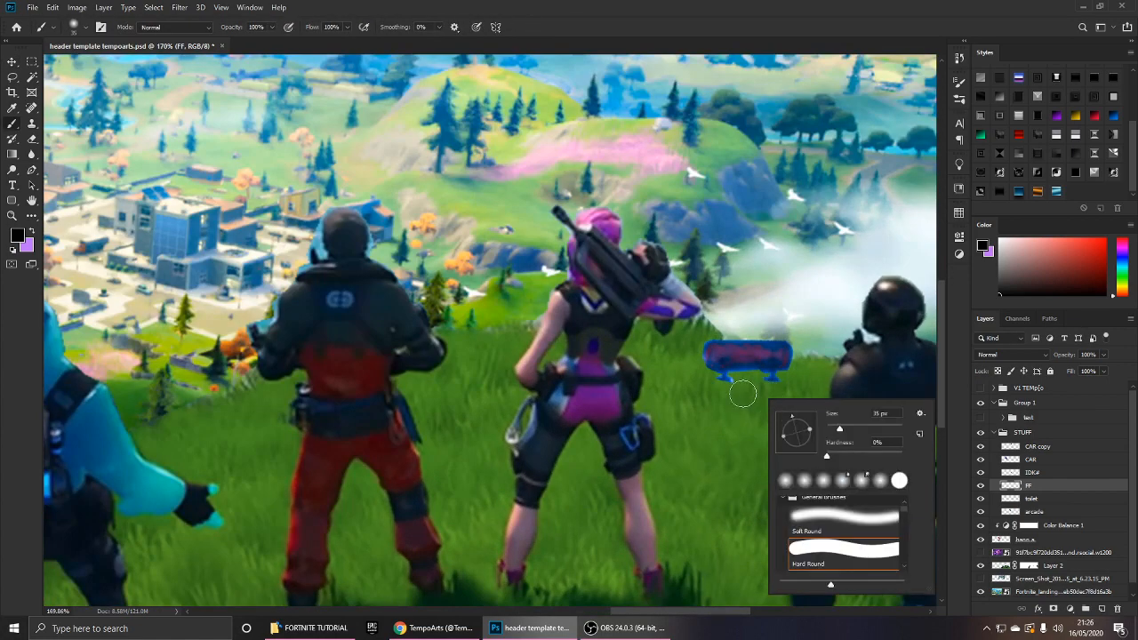
pyautogui.click(1101, 608)
pyautogui.moveTo(1050, 486); pyautogui.dragTo(1042, 531)
pyautogui.scroll(3, 762, 409)
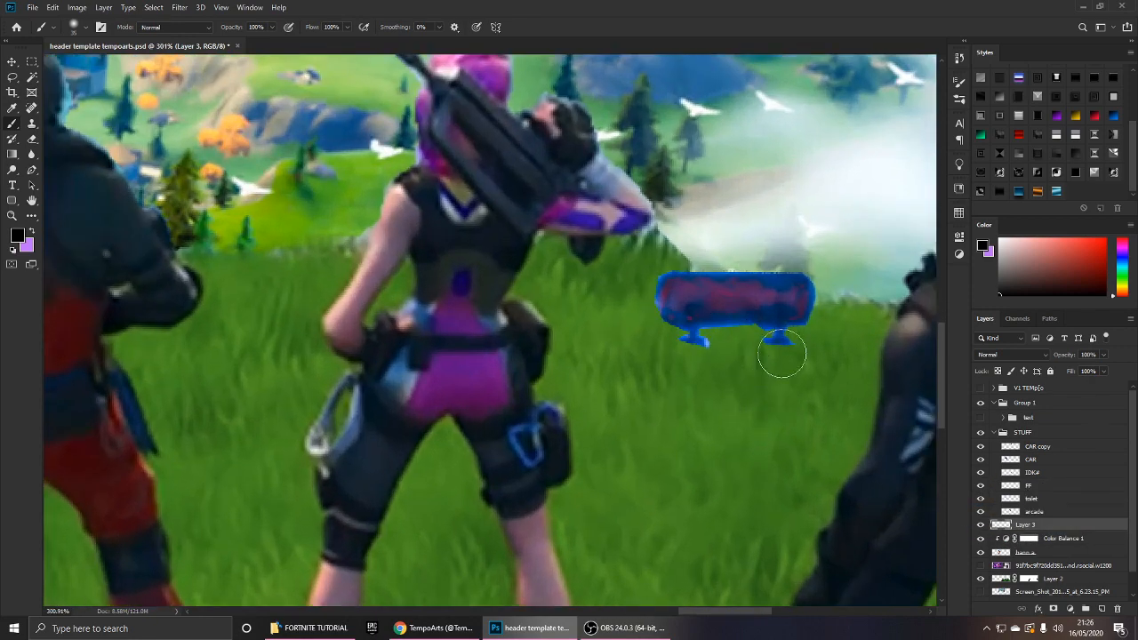
# Paint a black shadow under the object on the grass with a flattened 35 px brush and lower the layer's opacity to 66%.
pyautogui.scroll(2, 716, 343)
pyautogui.rightClick(720, 396)
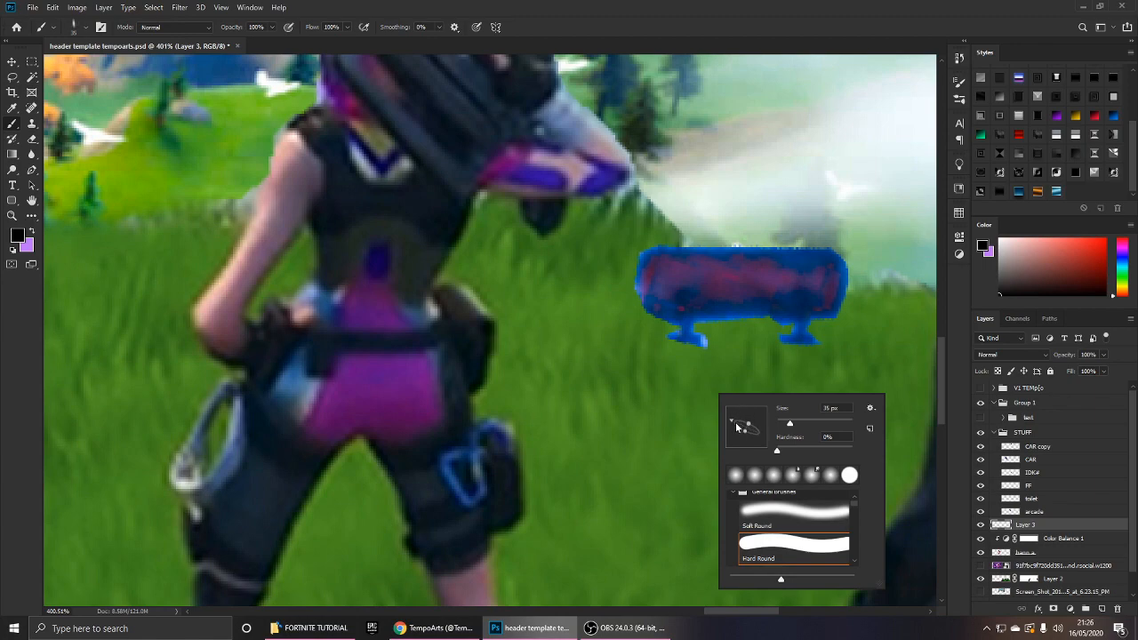
pyautogui.click(32, 232)
pyautogui.click(32, 232)
pyautogui.moveTo(661, 364)
pyautogui.mouseDown()
pyautogui.moveTo(681, 348)
pyautogui.moveTo(823, 356)
pyautogui.mouseUp()
pyautogui.hotkey('ctrl', 'z')
pyautogui.scroll(-1, 684, 370)
pyautogui.press('v')
pyautogui.scroll(-4, 684, 369)
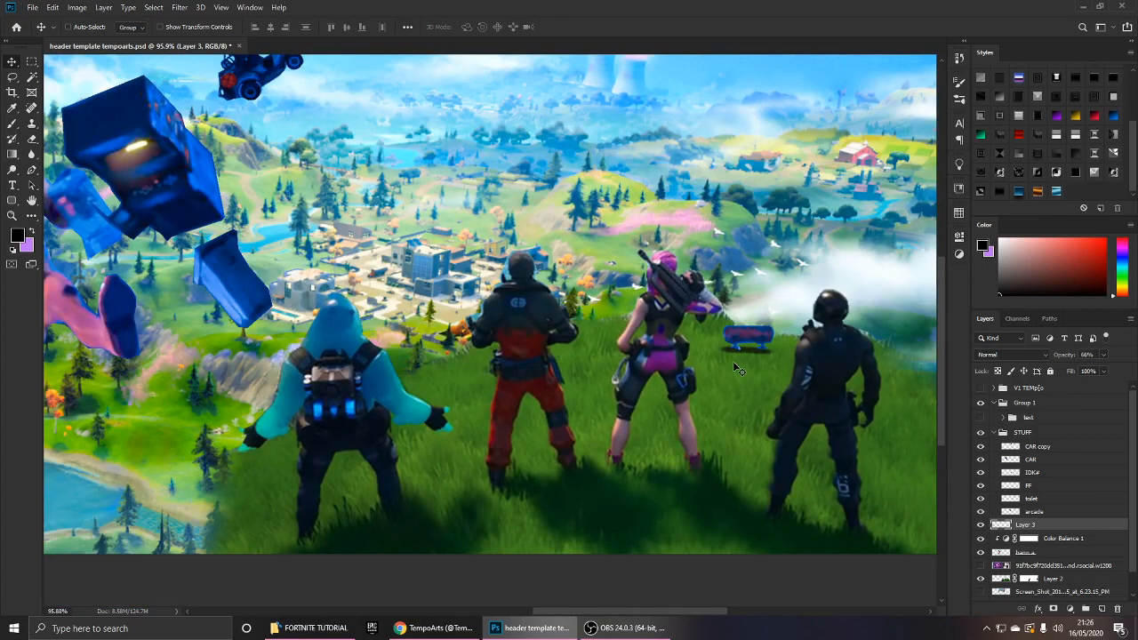
# Set the opacity of the object's shadow layer to 57%.
pyautogui.scroll(-2, 736, 368)
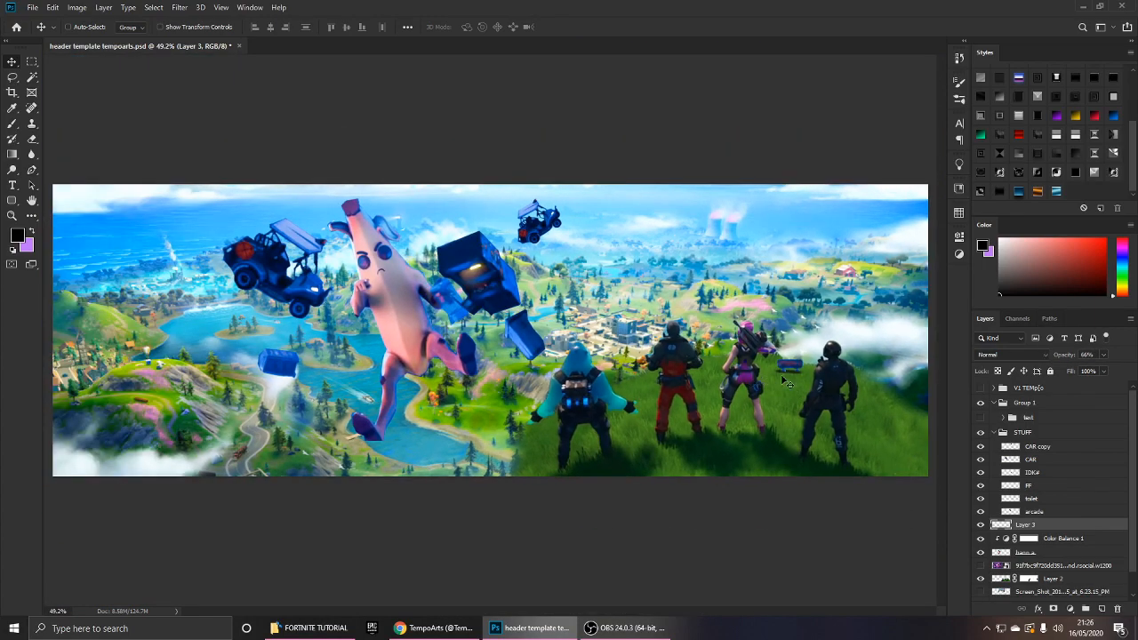
pyautogui.scroll(6, 786, 380)
pyautogui.scroll(-1, 727, 400)
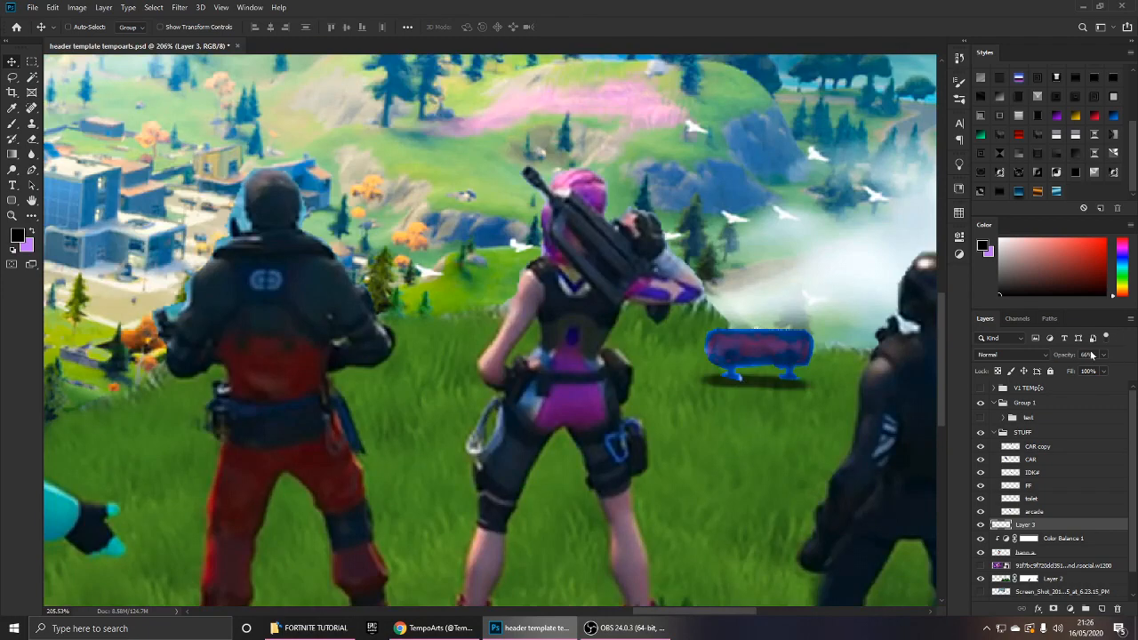
pyautogui.write('57')
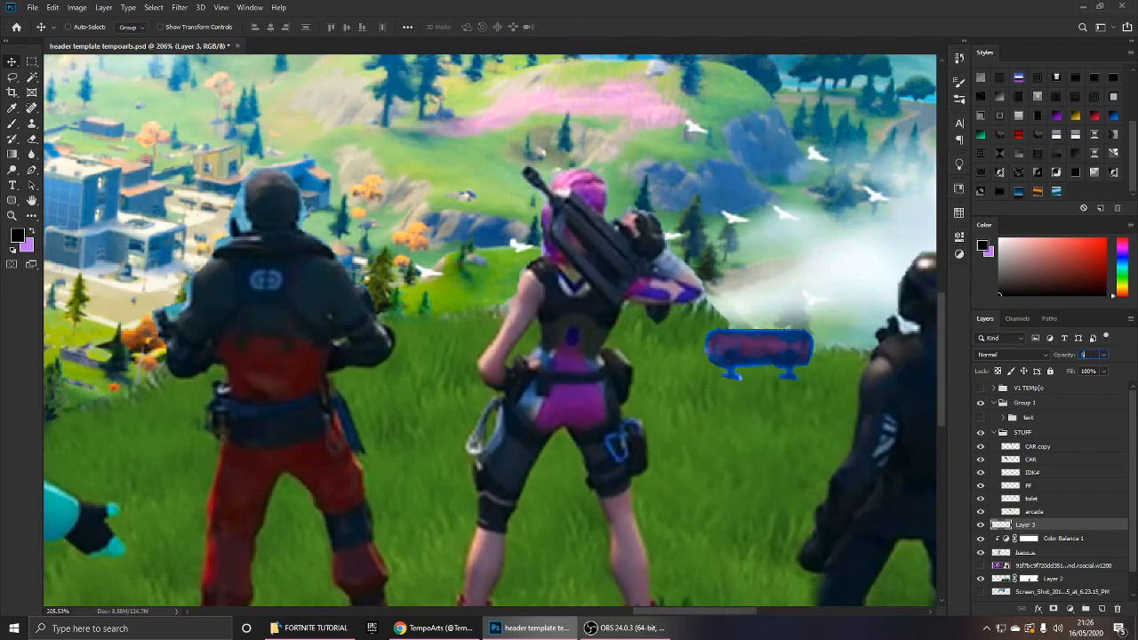
pyautogui.press('Return')
pyautogui.scroll(-3, 650, 386)
pyautogui.scroll(-1, 678, 388)
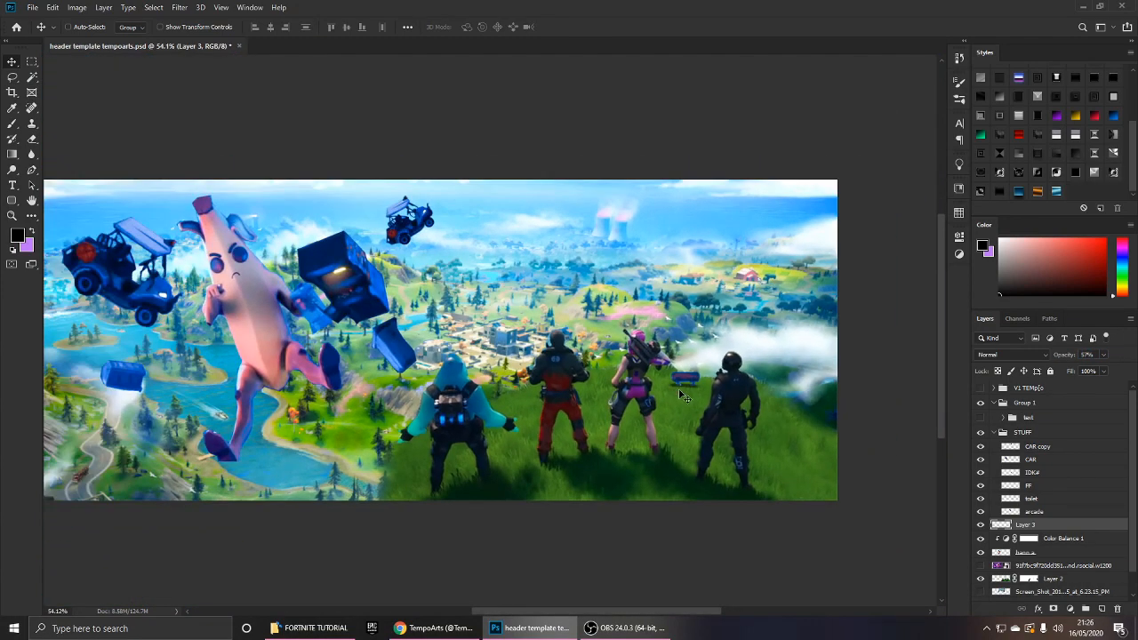
# Choose a grass-blade brush tip for the Eraser.
pyautogui.scroll(5, 678, 389)
pyautogui.press('e')
pyautogui.rightClick(605, 351)
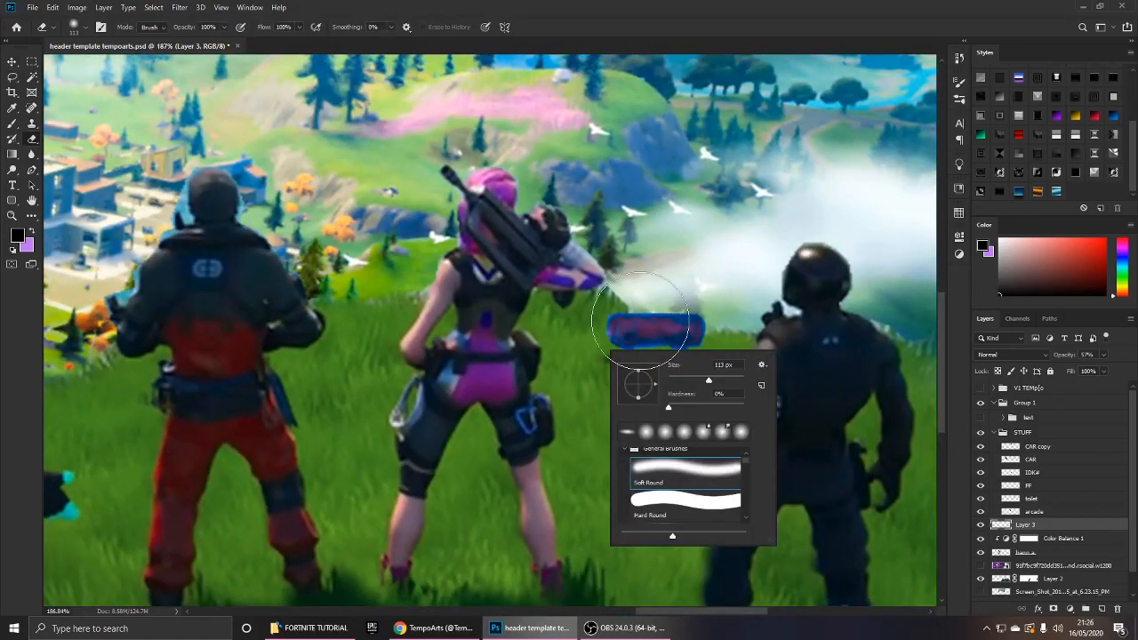
pyautogui.click(655, 315)
pyautogui.scroll(3, 663, 339)
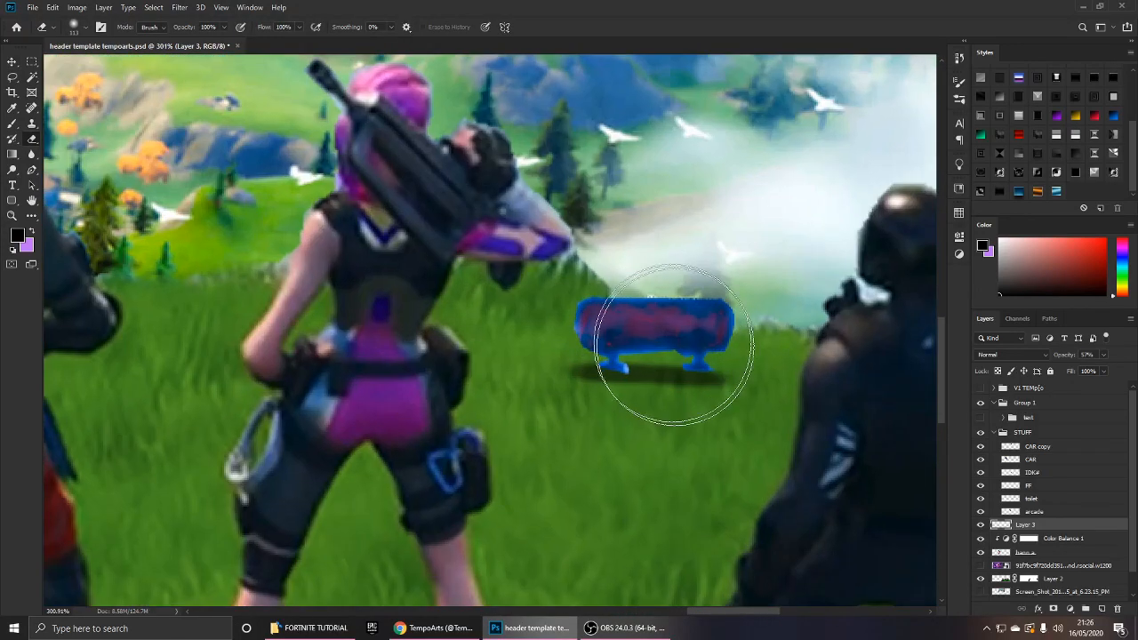
pyautogui.rightClick(668, 405)
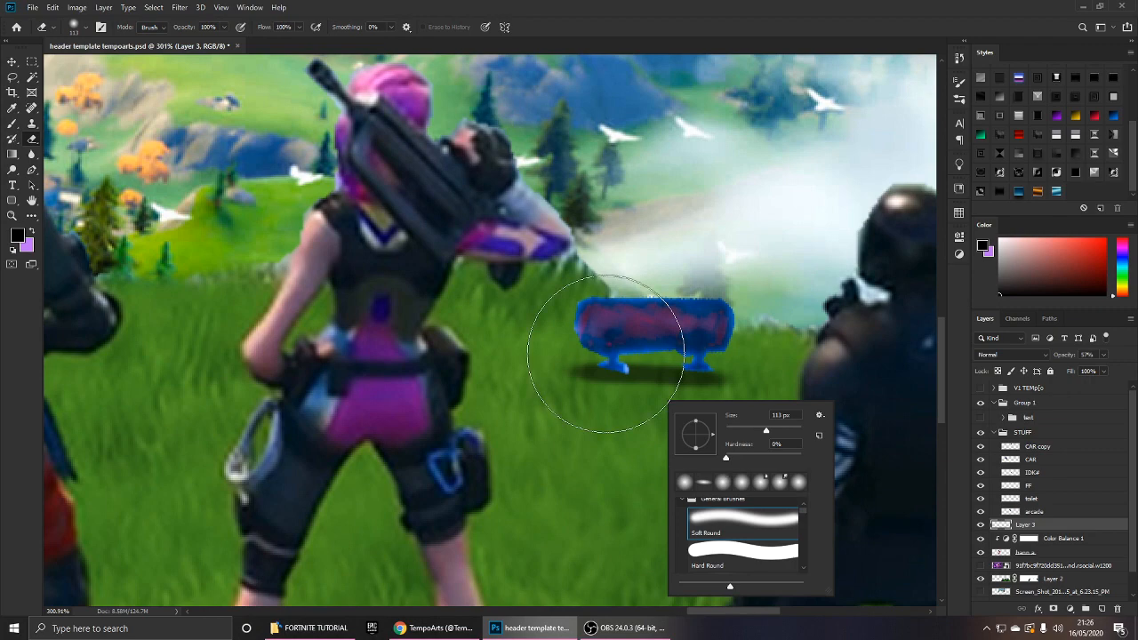
pyautogui.rightClick(610, 352)
pyautogui.click(31, 140)
pyautogui.rightClick(734, 333)
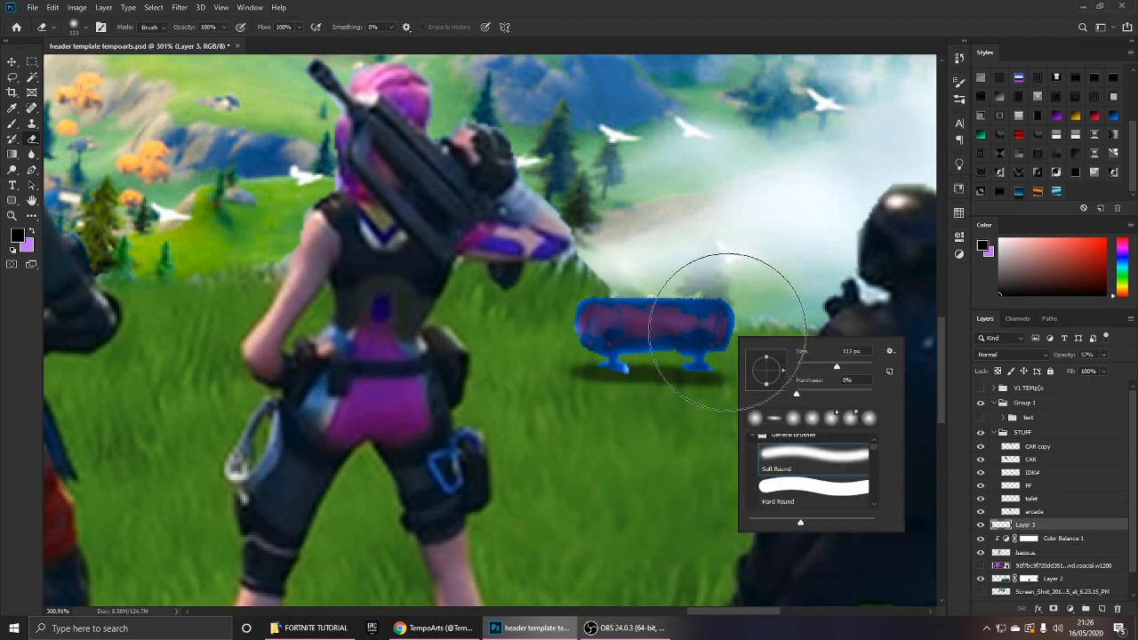
pyautogui.moveTo(874, 448); pyautogui.dragTo(872, 491)
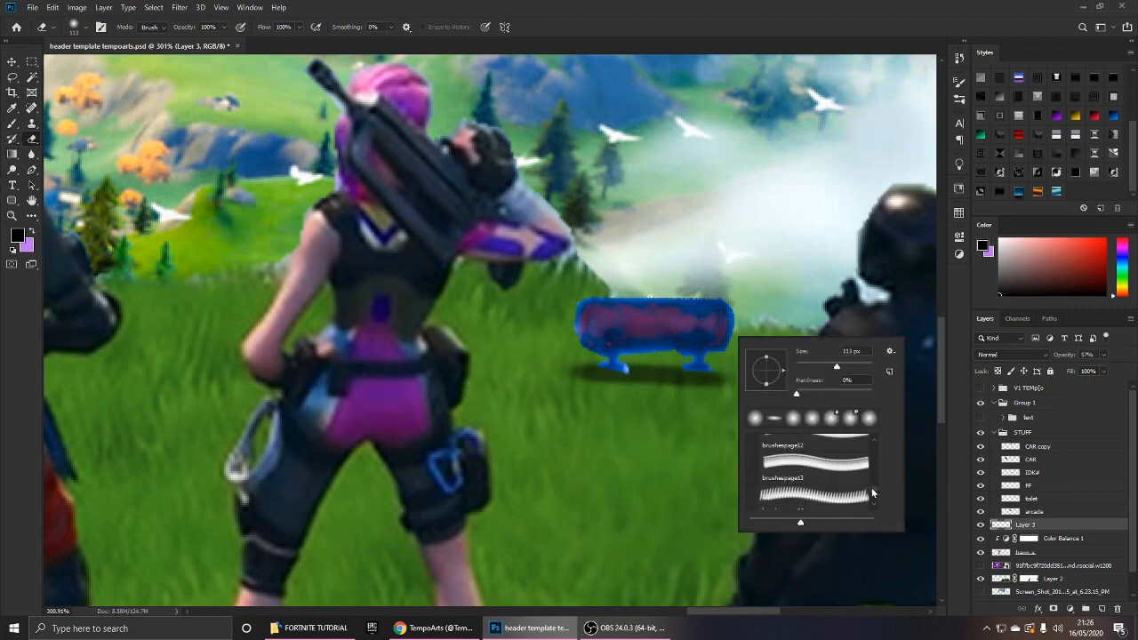
pyautogui.click(793, 491)
# Erase grass-blade shapes along the edge of the object's shadow so it blends into the lawn.
pyautogui.scroll(4, 578, 374)
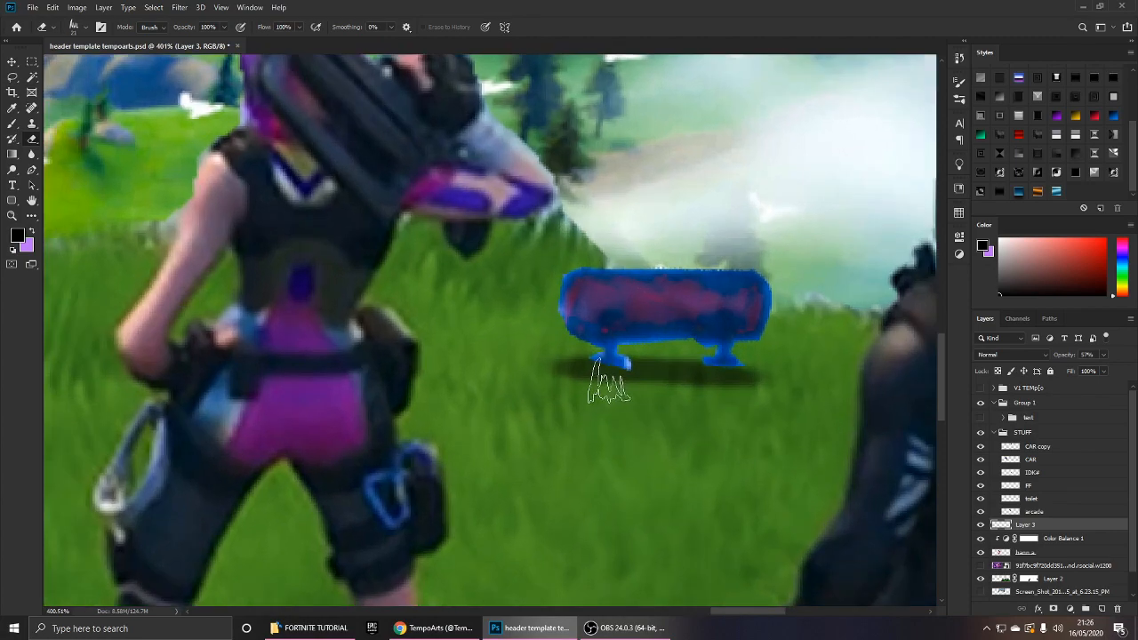
pyautogui.scroll(1, 578, 382)
pyautogui.scroll(-3, 574, 384)
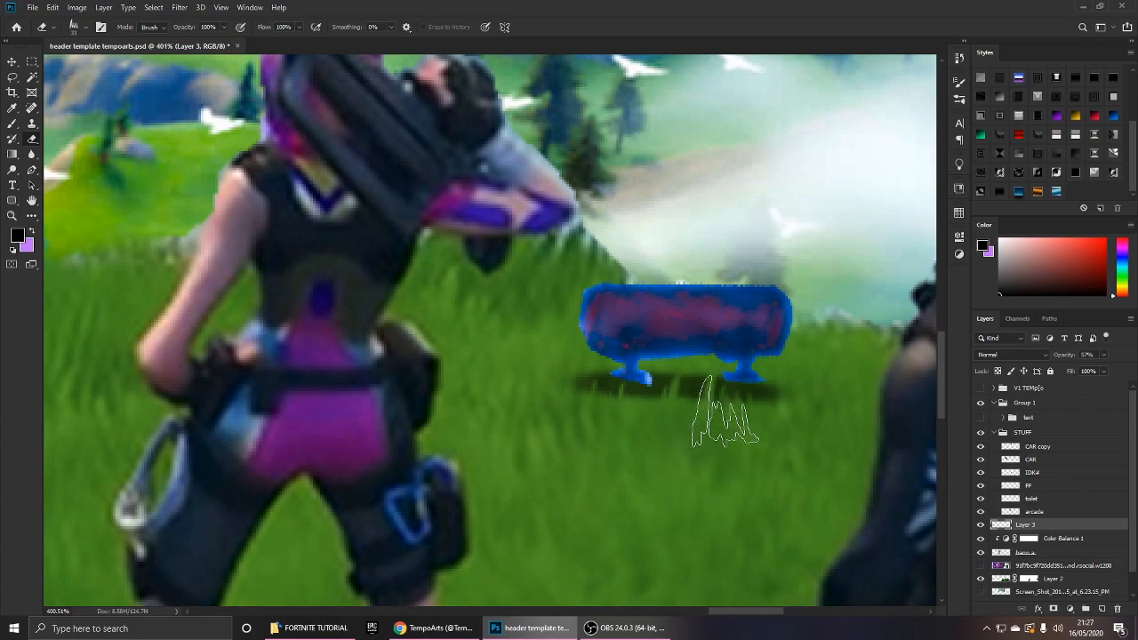
pyautogui.press('v')
pyautogui.scroll(-2, 786, 431)
pyautogui.scroll(-6, 785, 430)
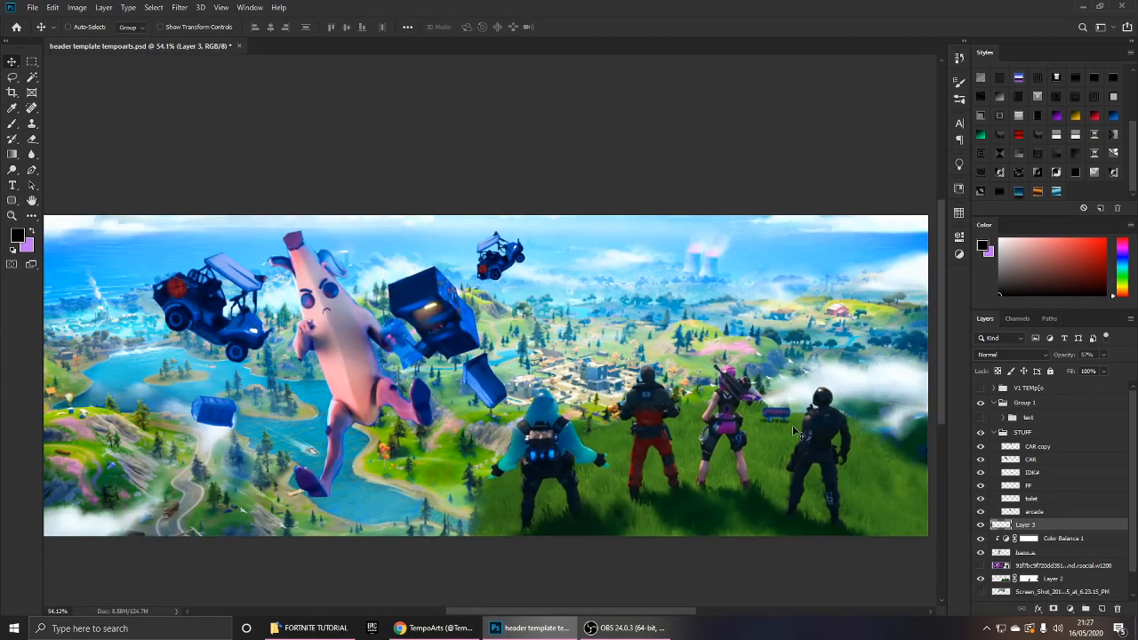
# Lower the opacity of the object's shadow layer to 40%.
pyautogui.scroll(6, 796, 431)
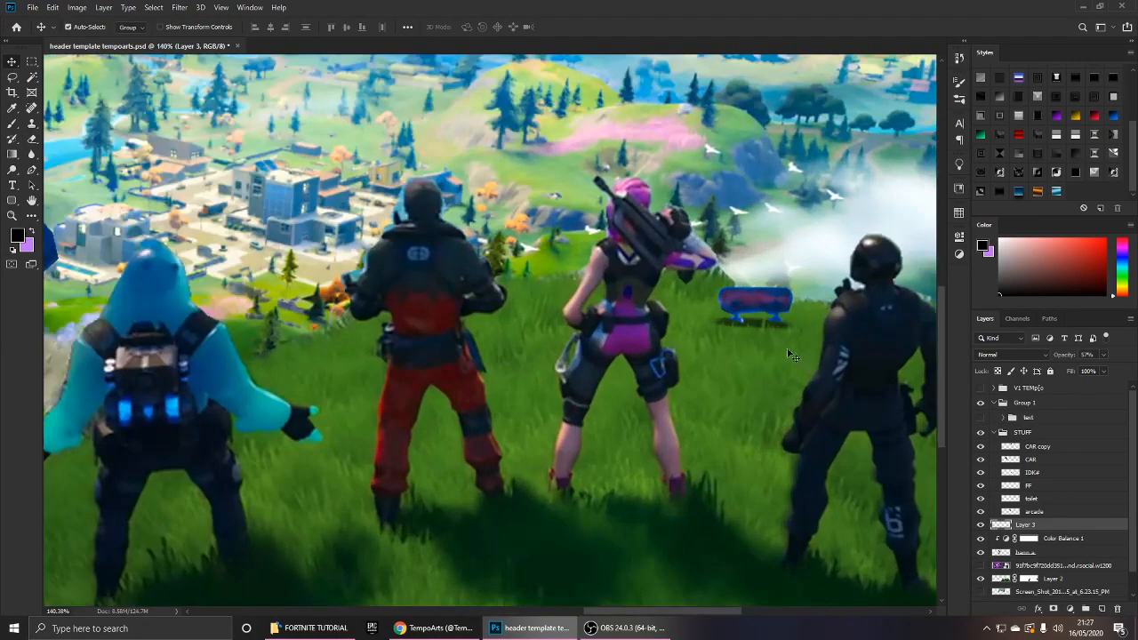
pyautogui.press('b')
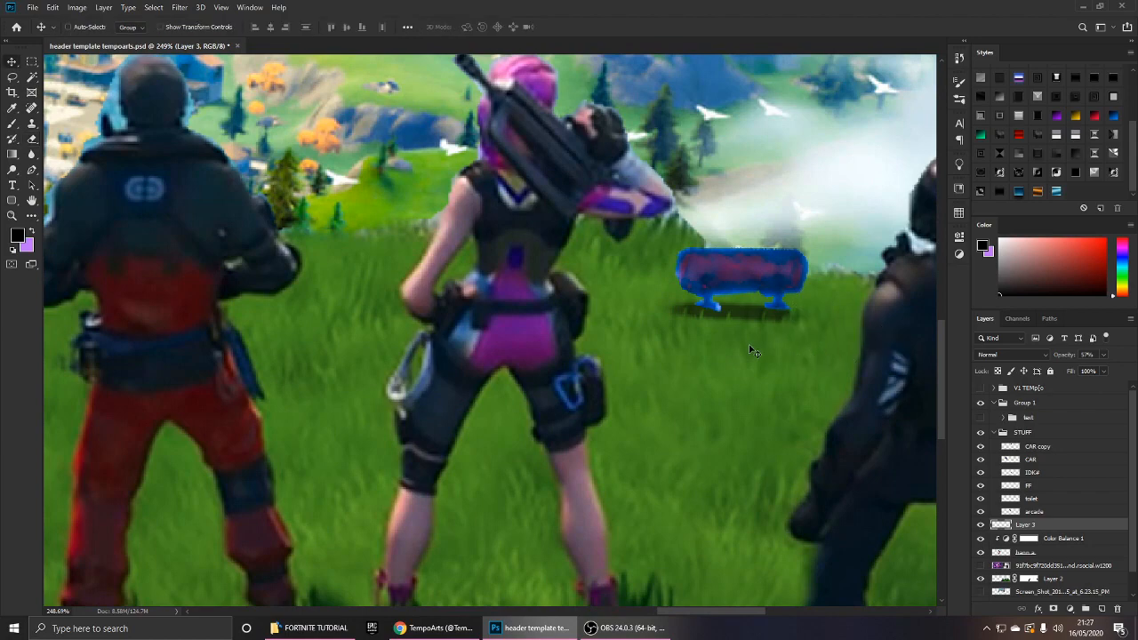
pyautogui.press('v')
pyautogui.scroll(-2, 840, 324)
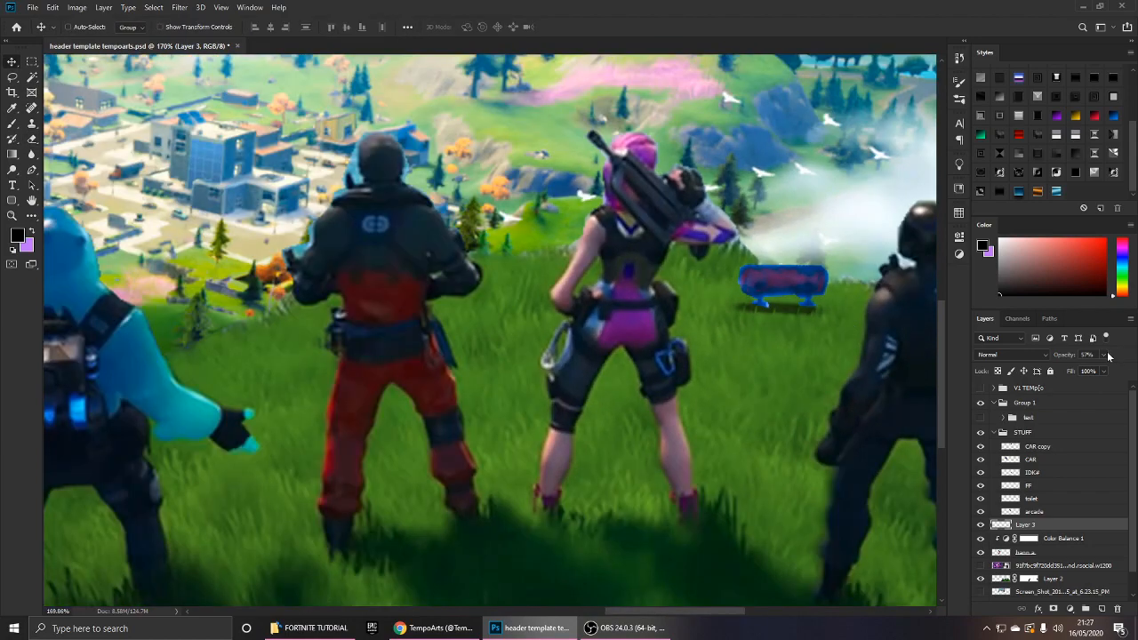
pyautogui.scroll(-6, 794, 371)
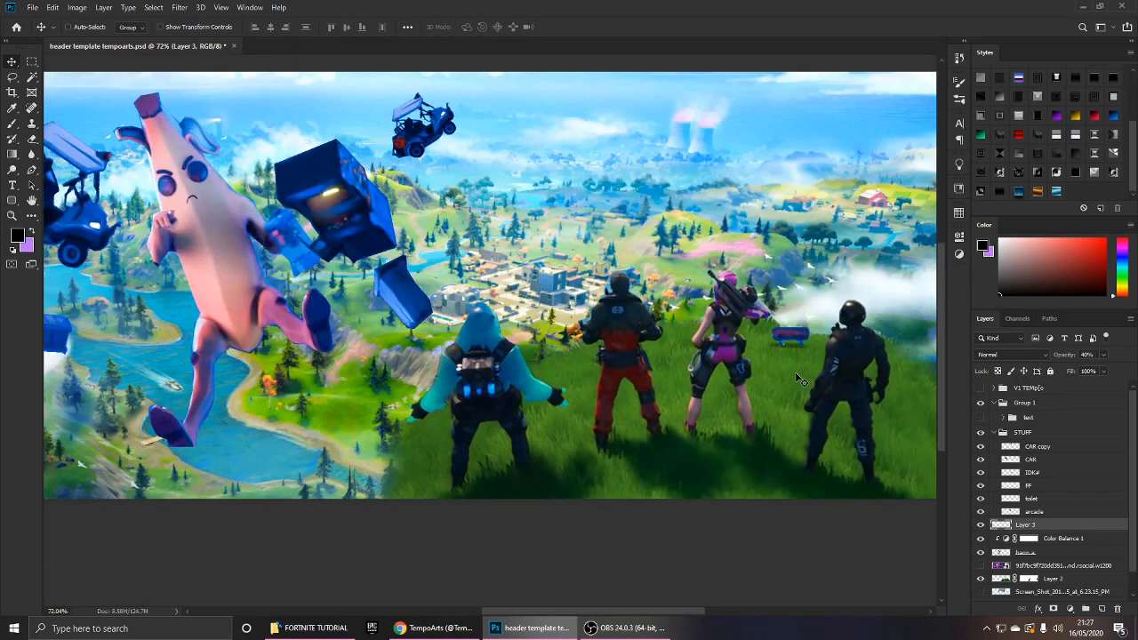
pyautogui.scroll(1, 797, 377)
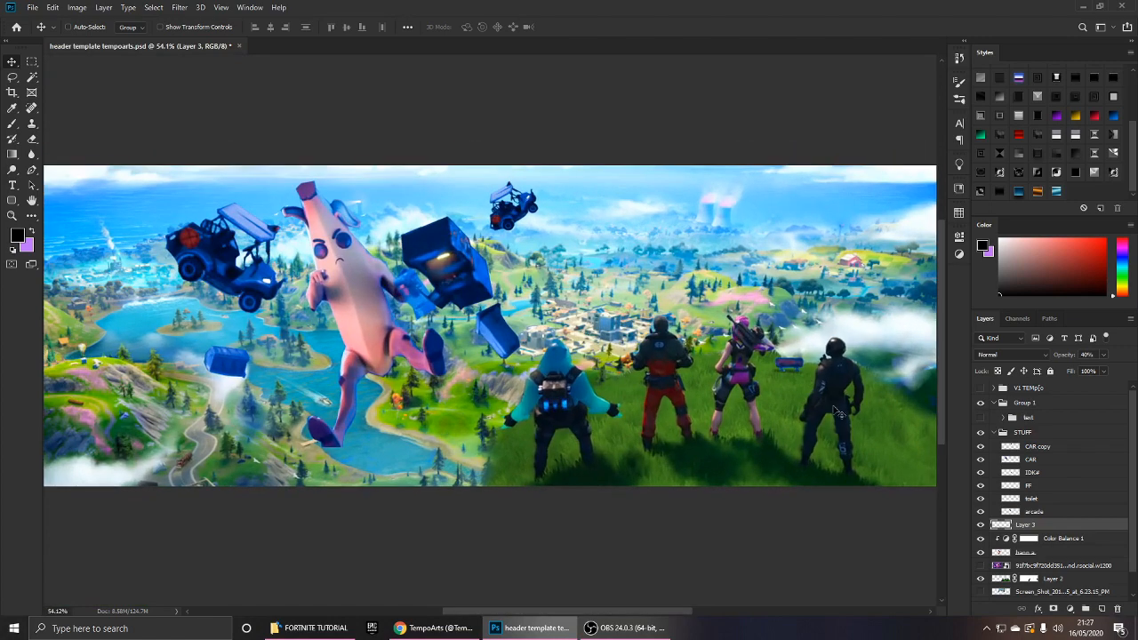
# Rotate the FF object slightly clockwise and distort its corners to give it perspective on the grass.
pyautogui.click(1042, 514)
pyautogui.scroll(4, 847, 404)
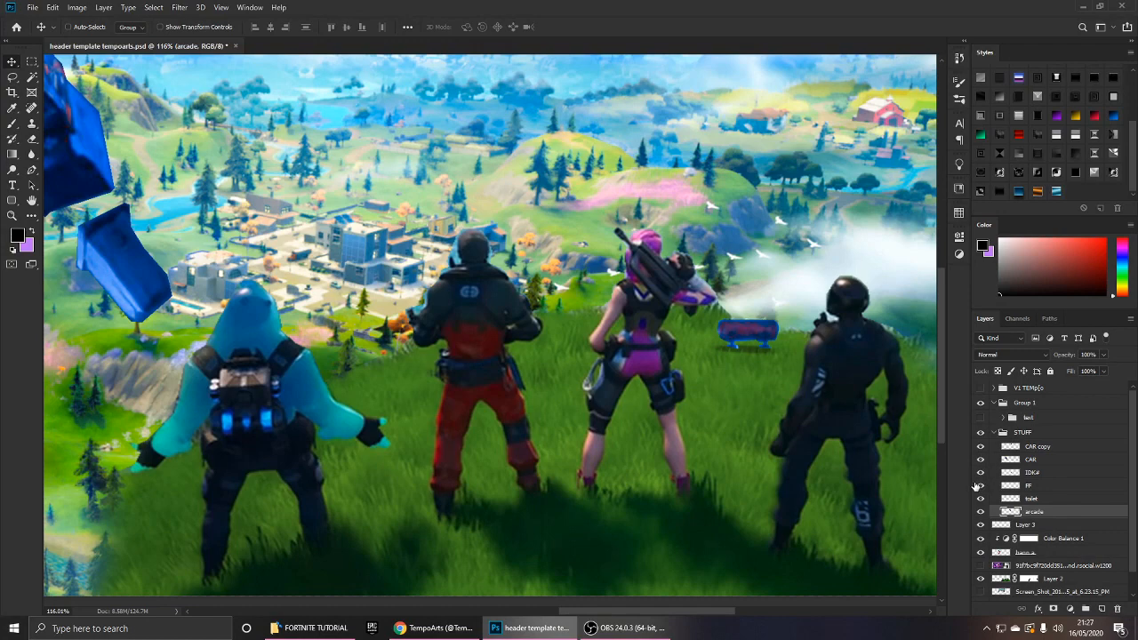
pyautogui.click(987, 486)
pyautogui.scroll(2, 763, 331)
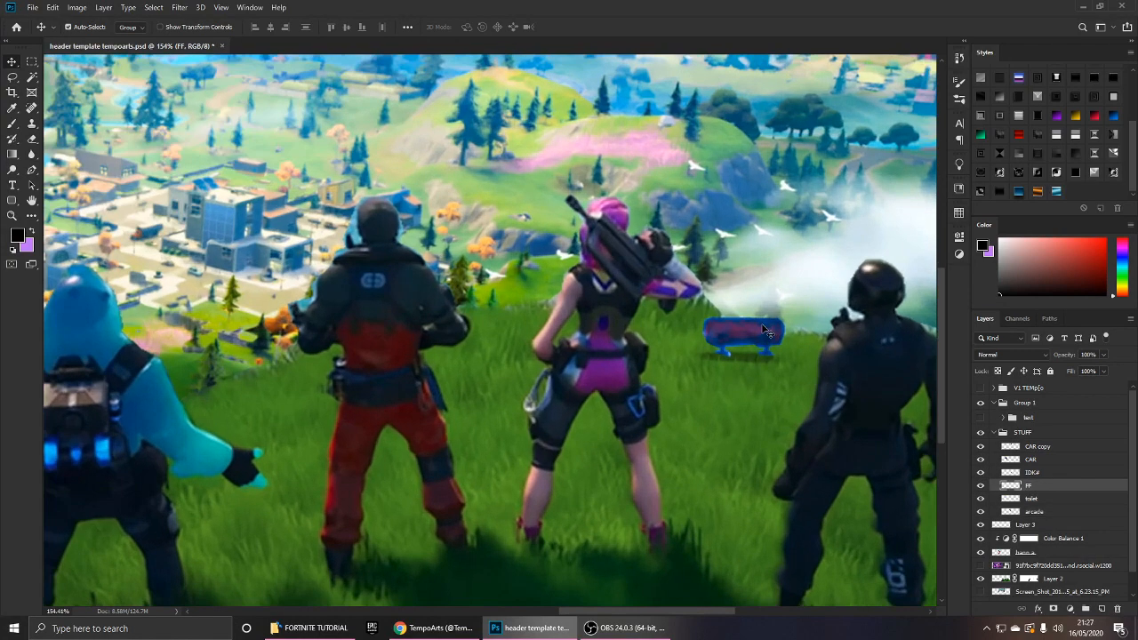
pyautogui.scroll(3, 763, 330)
pyautogui.hotkey('ctrl', 't')
pyautogui.moveTo(799, 315); pyautogui.dragTo(782, 339)
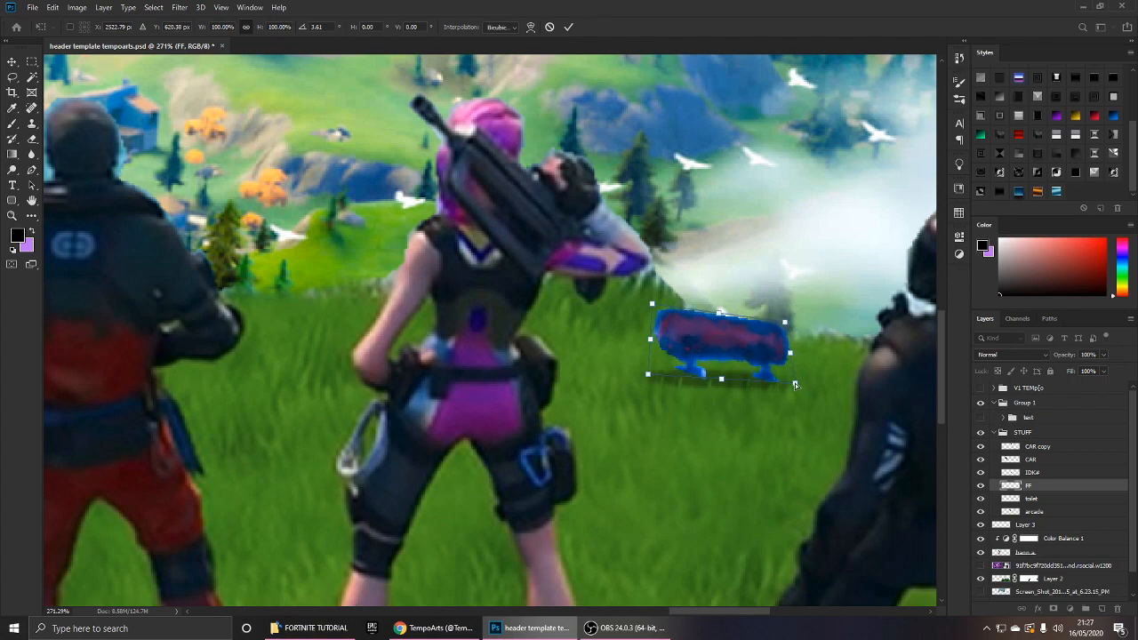
pyautogui.moveTo(795, 384); pyautogui.dragTo(800, 388)
pyautogui.rightClick(774, 375)
pyautogui.click(805, 440)
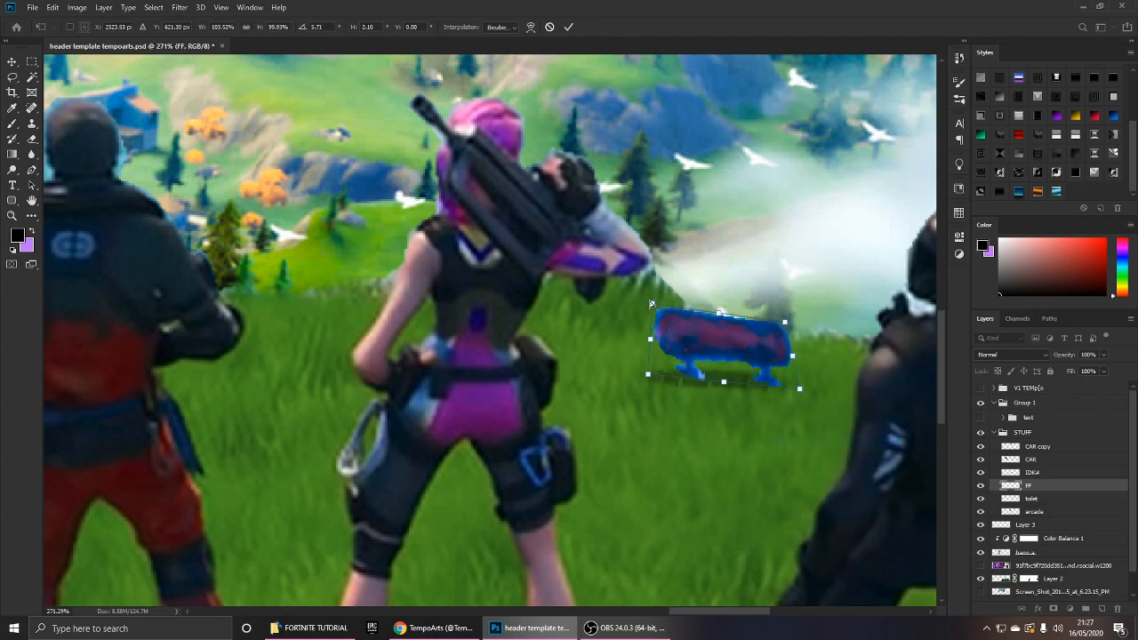
pyautogui.moveTo(651, 304); pyautogui.dragTo(654, 293)
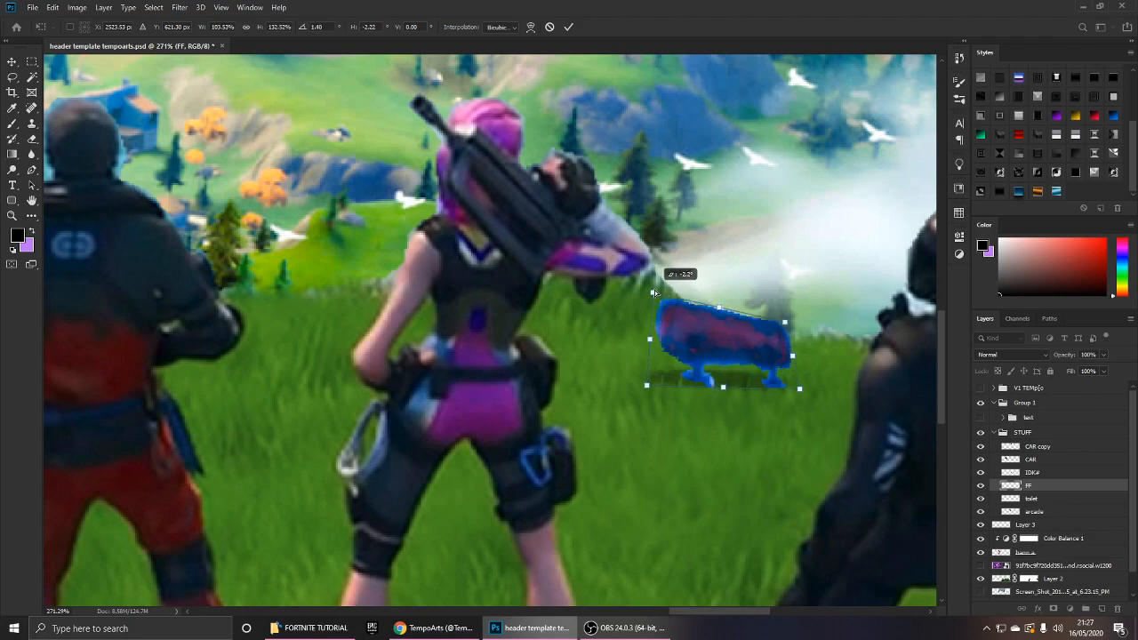
pyautogui.press('Return')
pyautogui.scroll(-8, 627, 375)
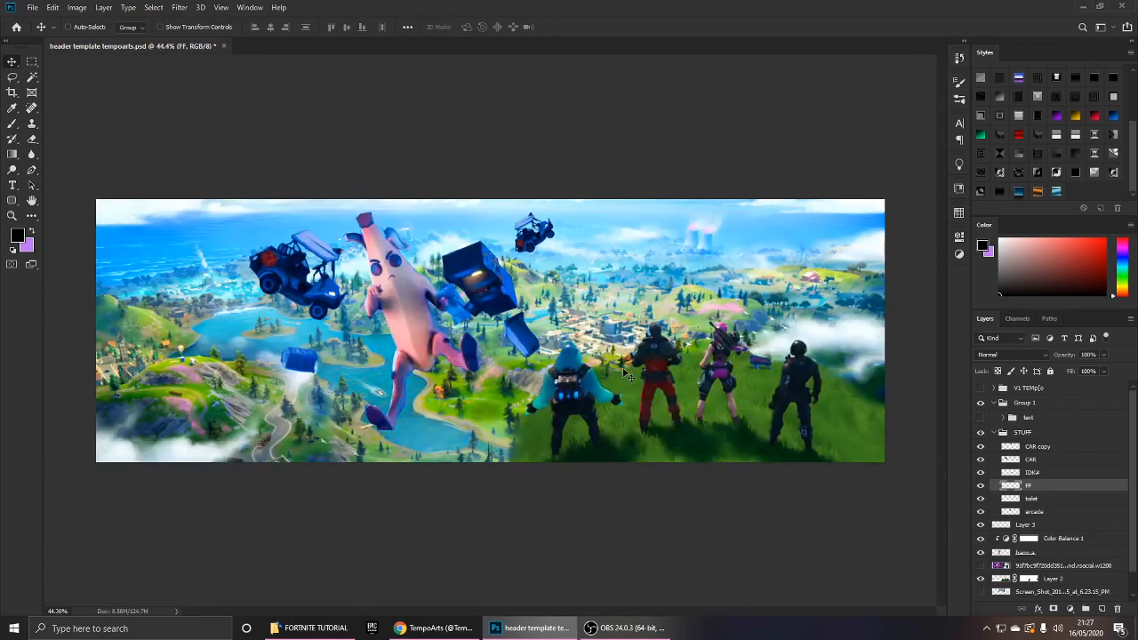
pyautogui.scroll(1, 626, 375)
pyautogui.scroll(2, 585, 342)
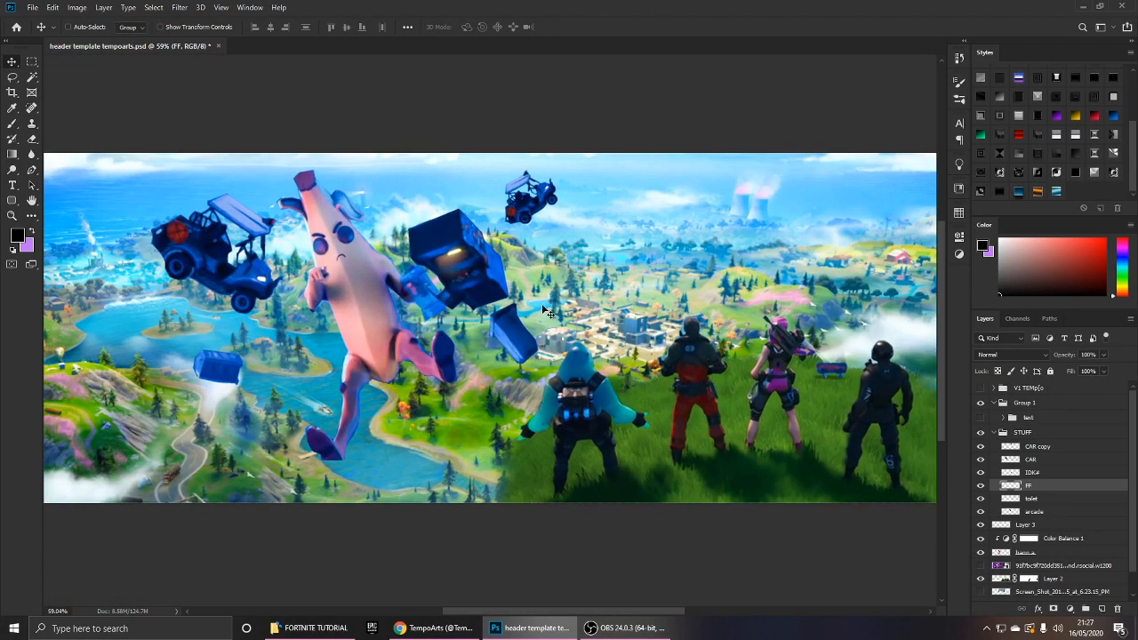
pyautogui.scroll(-2, 544, 309)
pyautogui.scroll(1, 462, 305)
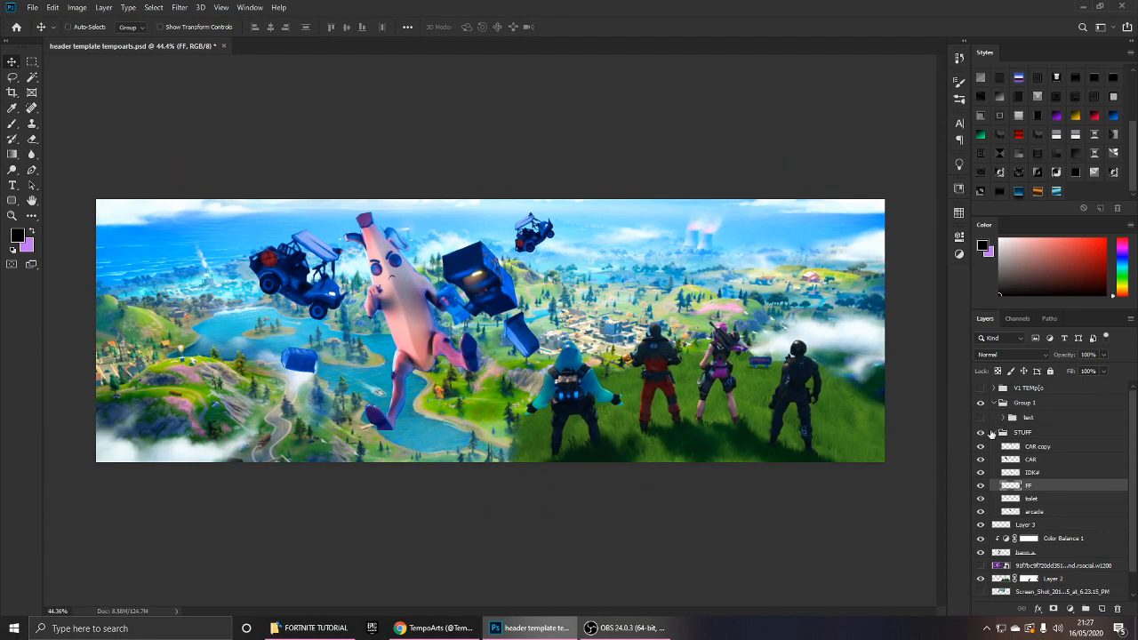
# Apply a 3.0-pixel Gaussian Blur to the IDK# layer, the bin floating above the hooded character.
pyautogui.click(981, 473)
pyautogui.click(982, 472)
pyautogui.click(1023, 475)
pyautogui.scroll(3, 501, 318)
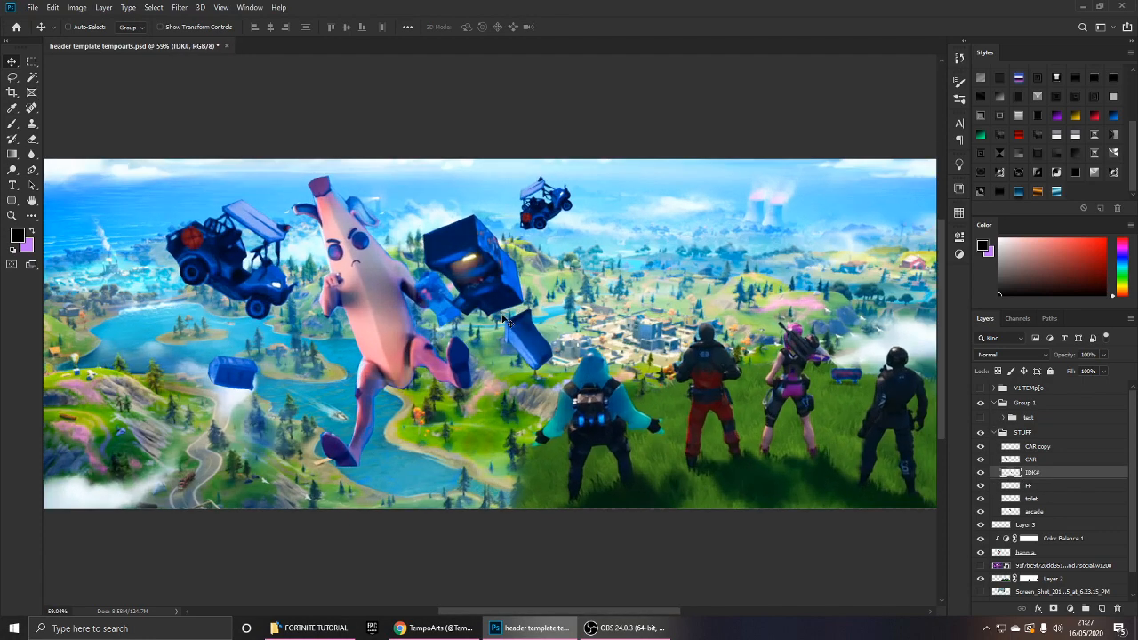
pyautogui.click(155, 9)
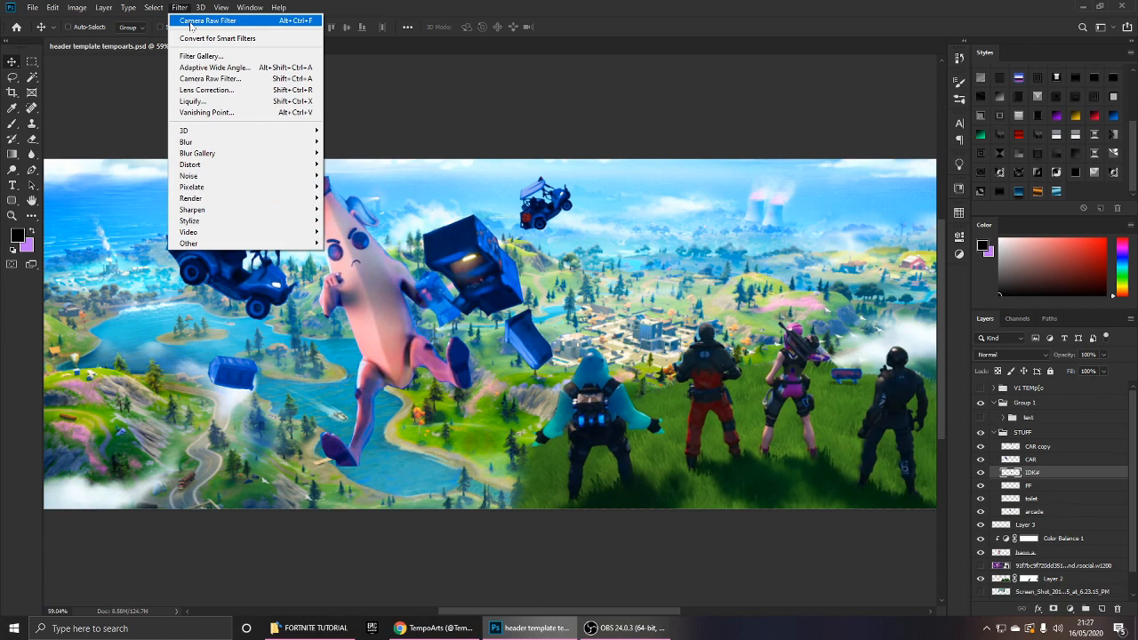
pyautogui.click(191, 29)
pyautogui.click(180, 7)
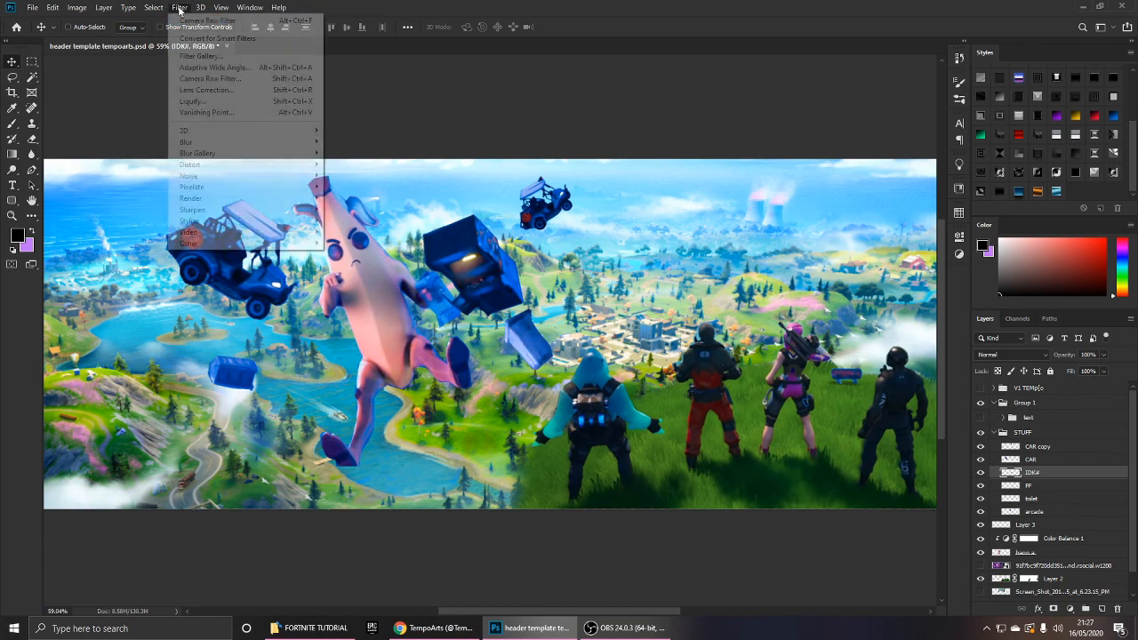
pyautogui.moveTo(267, 142)
pyautogui.click(356, 186)
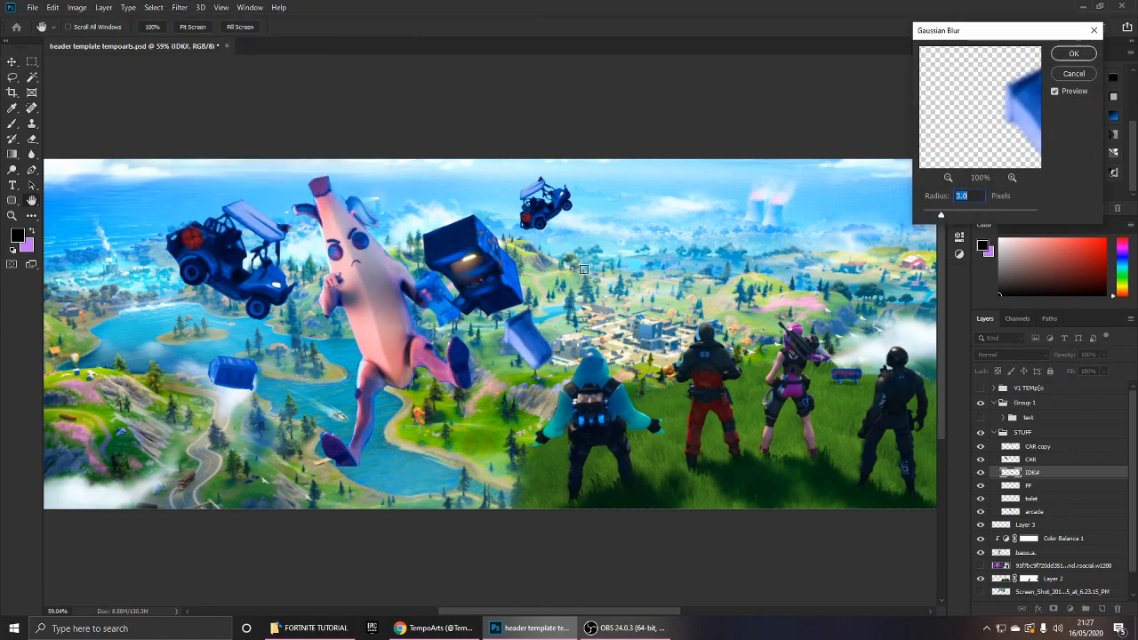
pyautogui.press('Return')
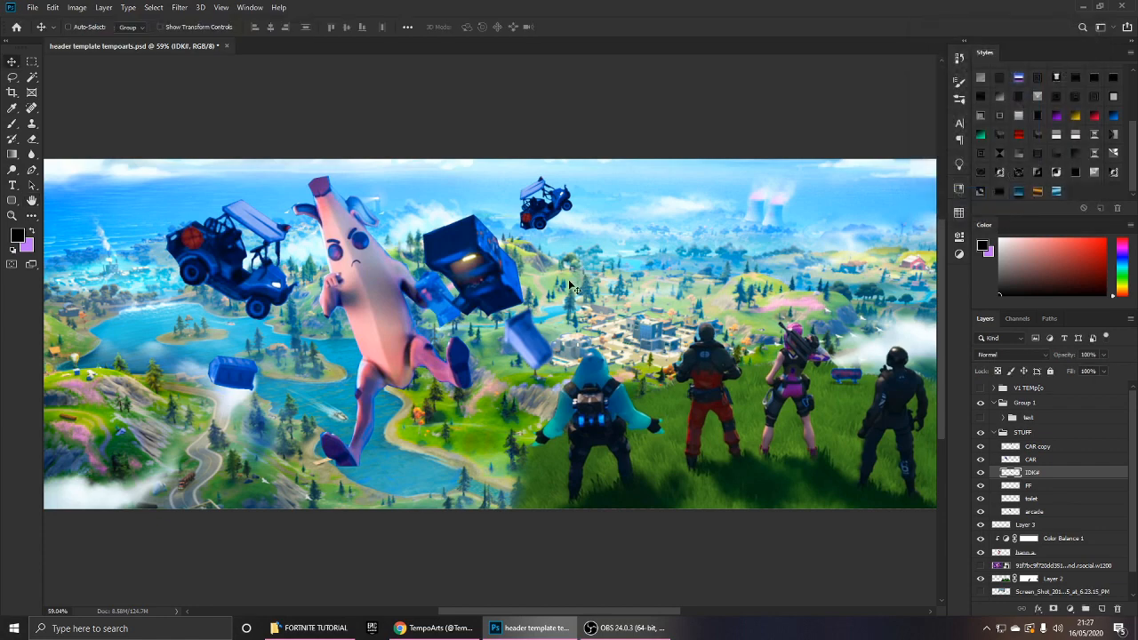
pyautogui.scroll(-4, 721, 452)
pyautogui.scroll(2, 551, 320)
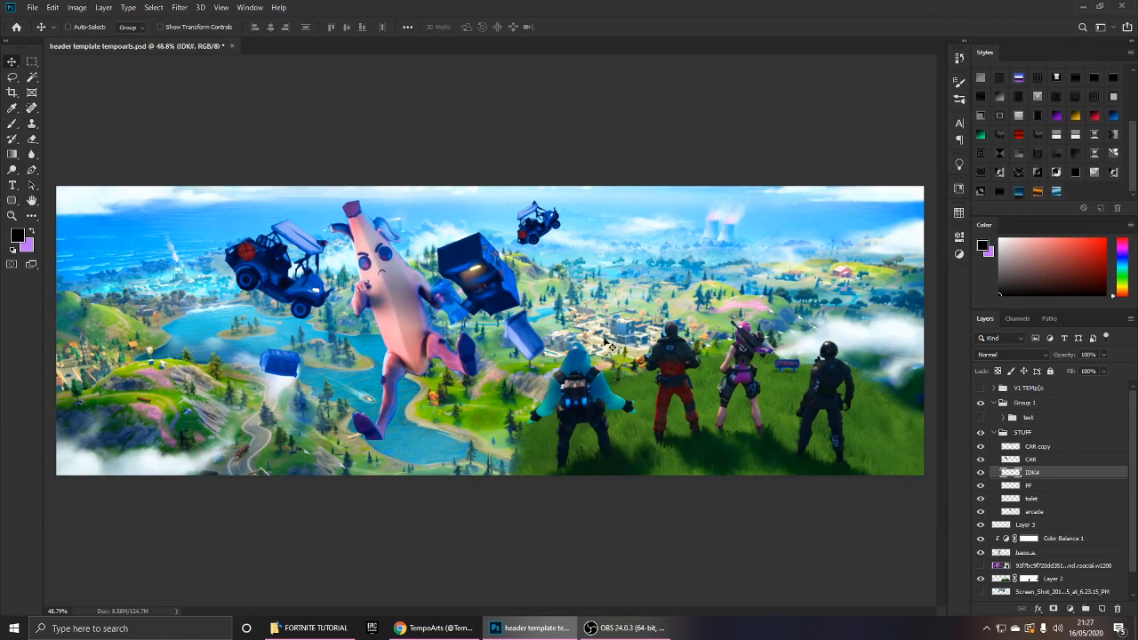
# Move the arcade machine up into the sky between the banana character and the small car.
pyautogui.click(980, 512)
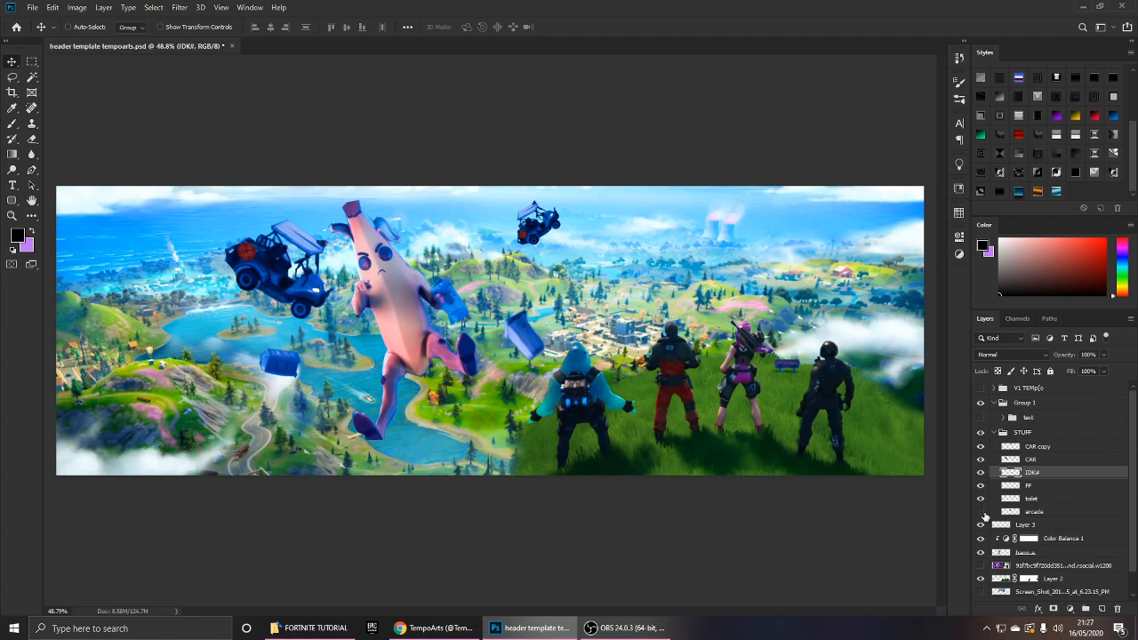
pyautogui.click(980, 512)
pyautogui.click(1029, 513)
pyautogui.moveTo(569, 275); pyautogui.dragTo(862, 330)
pyautogui.hotkey('ctrl', 't')
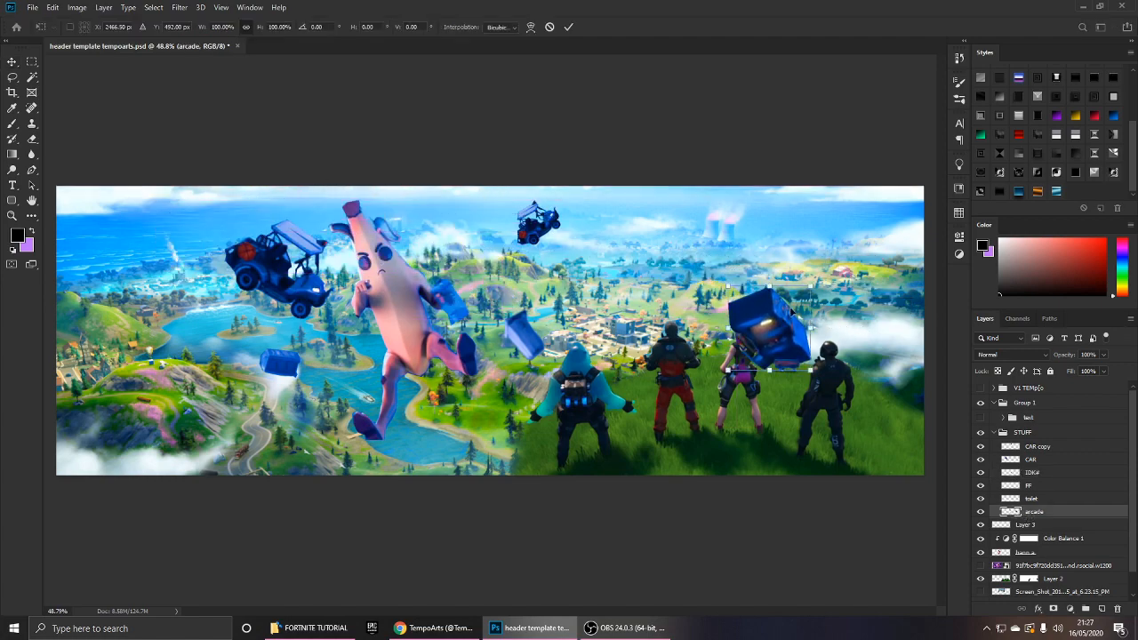
pyautogui.moveTo(810, 288)
pyautogui.mouseDown()
pyautogui.moveTo(753, 257)
pyautogui.moveTo(762, 275)
pyautogui.moveTo(798, 279)
pyautogui.mouseUp()
pyautogui.hotkey('ctrl', 'z')
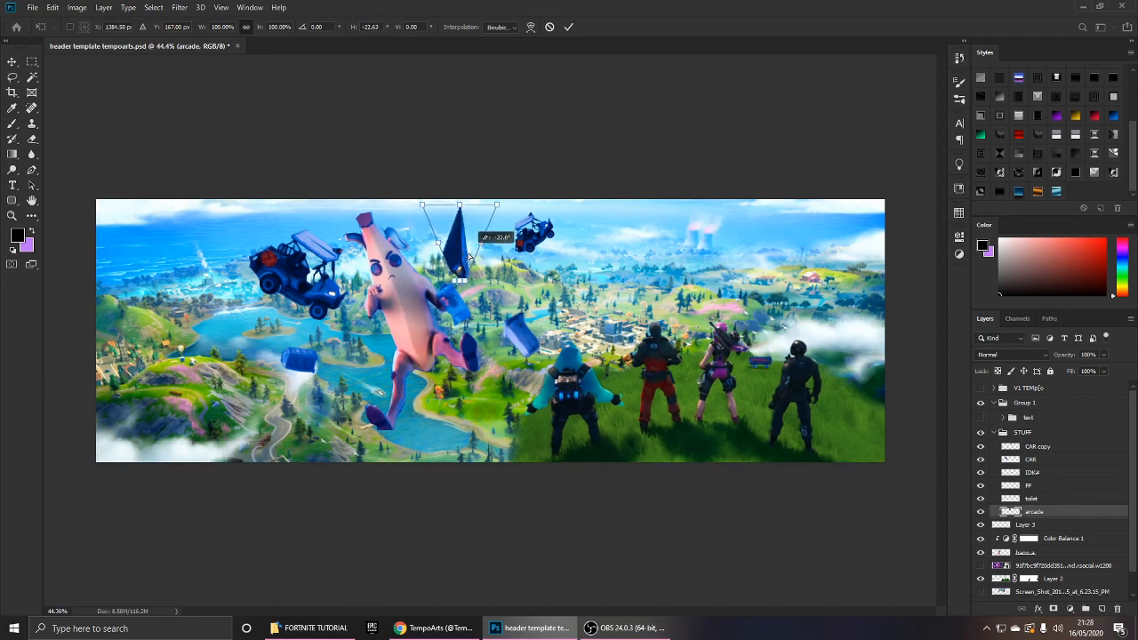
# Warp the arcade machine by pulling its lower-right corner outward and adjusting its upper-left area.
pyautogui.moveTo(472, 249)
pyautogui.mouseDown()
pyautogui.moveTo(476, 234)
pyautogui.moveTo(460, 238)
pyautogui.mouseUp()
pyautogui.press('Escape')
pyautogui.hotkey('ctrl', 't')
pyautogui.rightClick(466, 246)
pyautogui.click(511, 317)
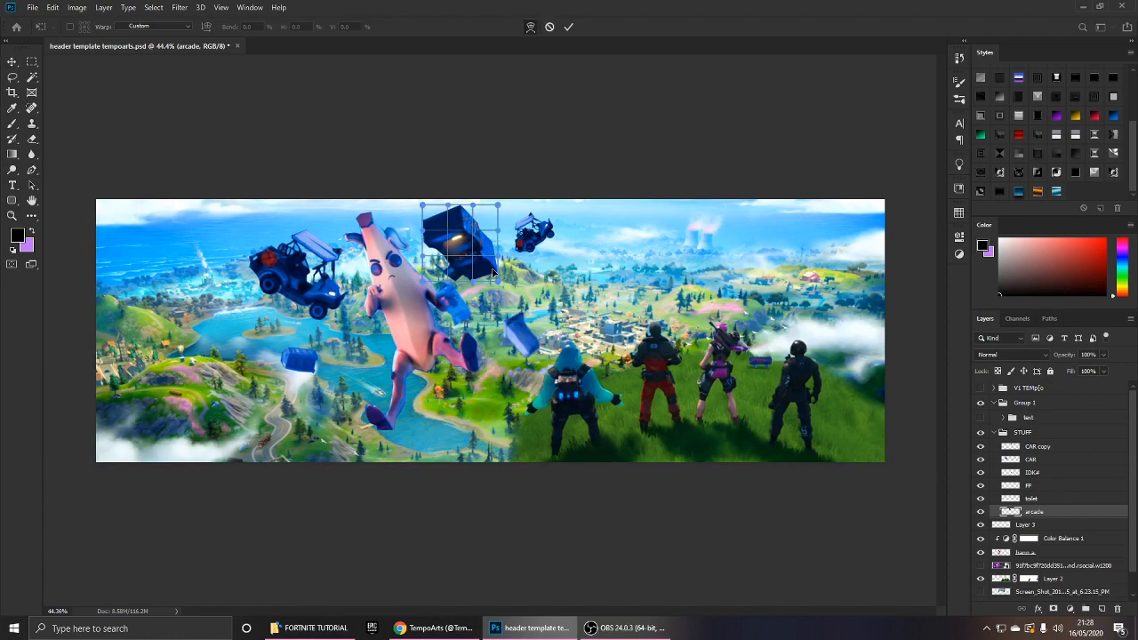
pyautogui.moveTo(501, 284)
pyautogui.mouseDown()
pyautogui.moveTo(509, 278)
pyautogui.moveTo(487, 279)
pyautogui.mouseUp()
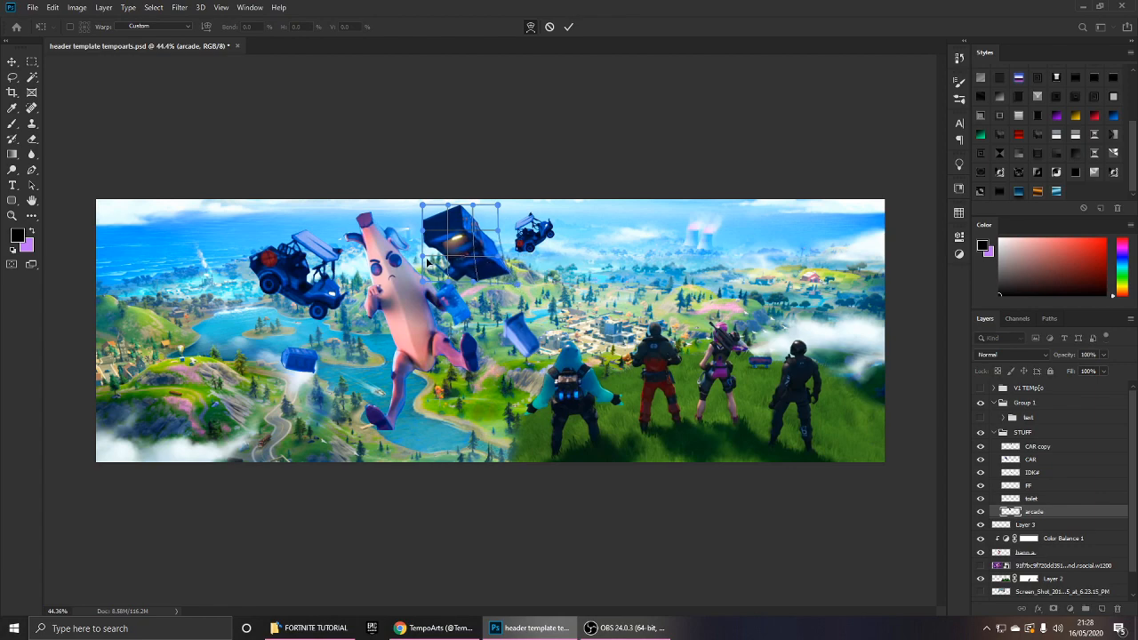
pyautogui.moveTo(432, 214); pyautogui.dragTo(440, 221)
pyautogui.press('Return')
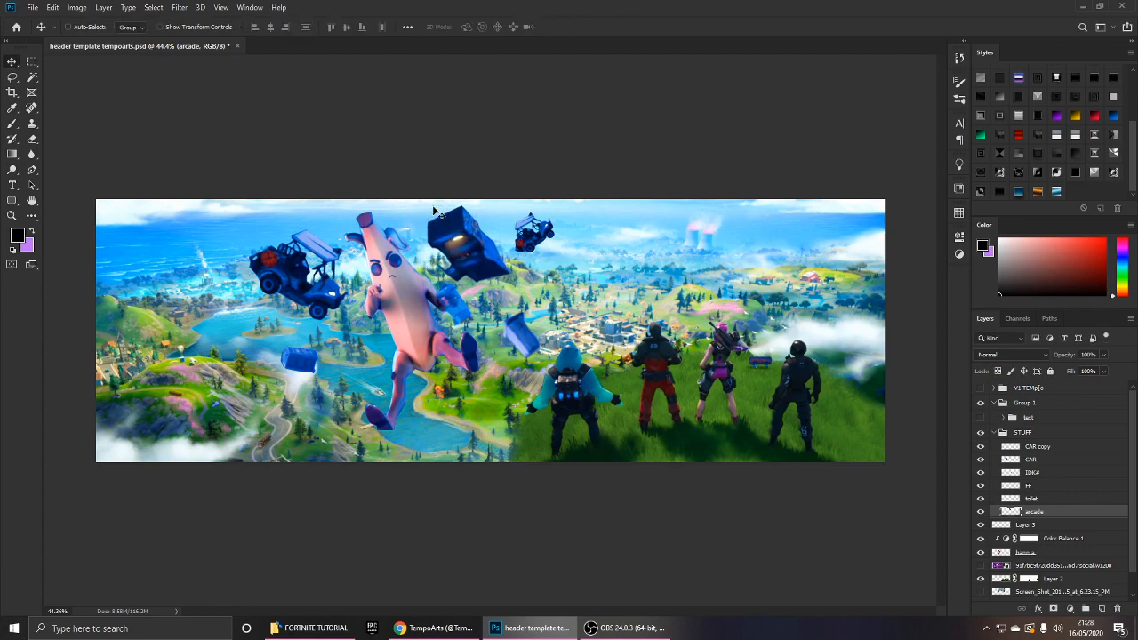
# Convert the arcade layer to a smart object and apply a Motion Blur with angle -86 and distance 17 pixels.
pyautogui.scroll(3, 460, 252)
pyautogui.rightClick(1048, 518)
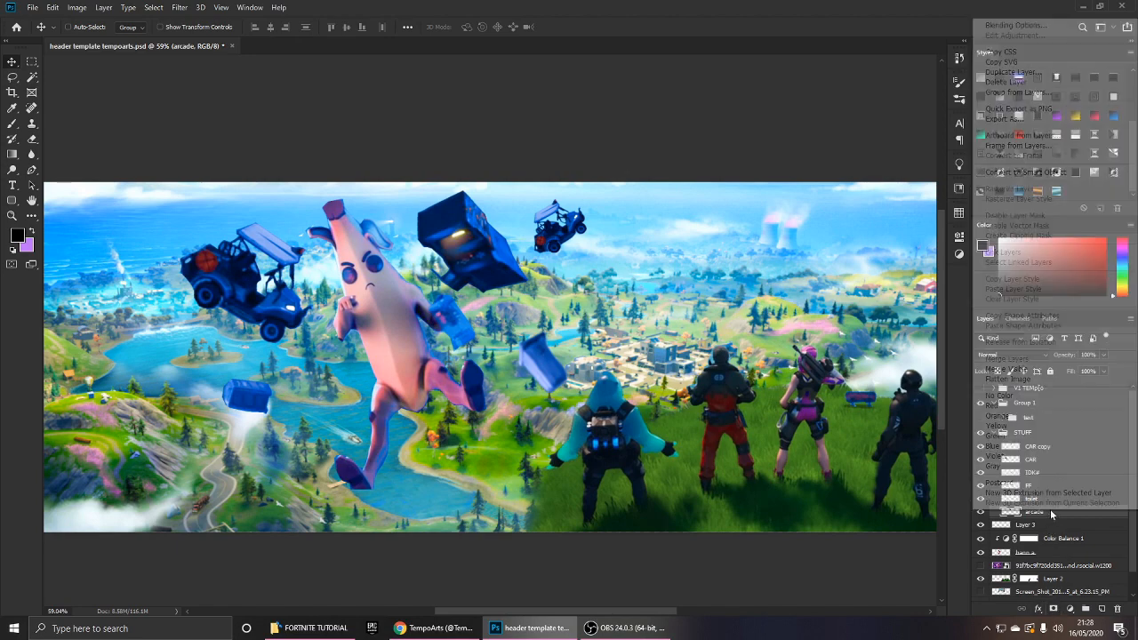
pyautogui.click(1025, 171)
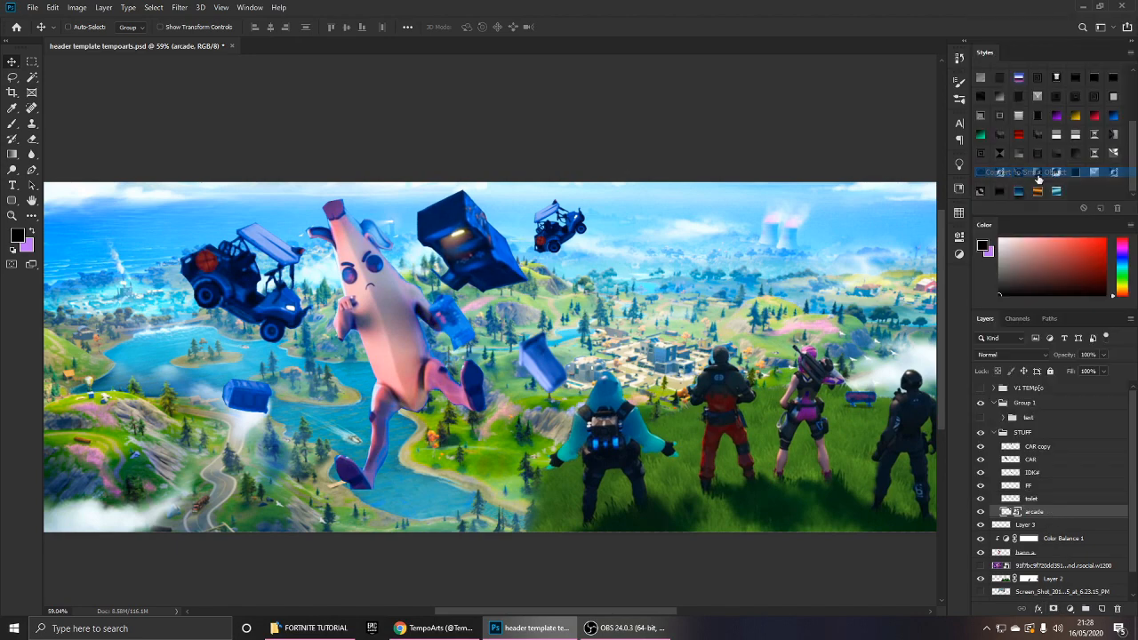
pyautogui.scroll(2, 453, 157)
pyautogui.click(188, 8)
pyautogui.moveTo(222, 152)
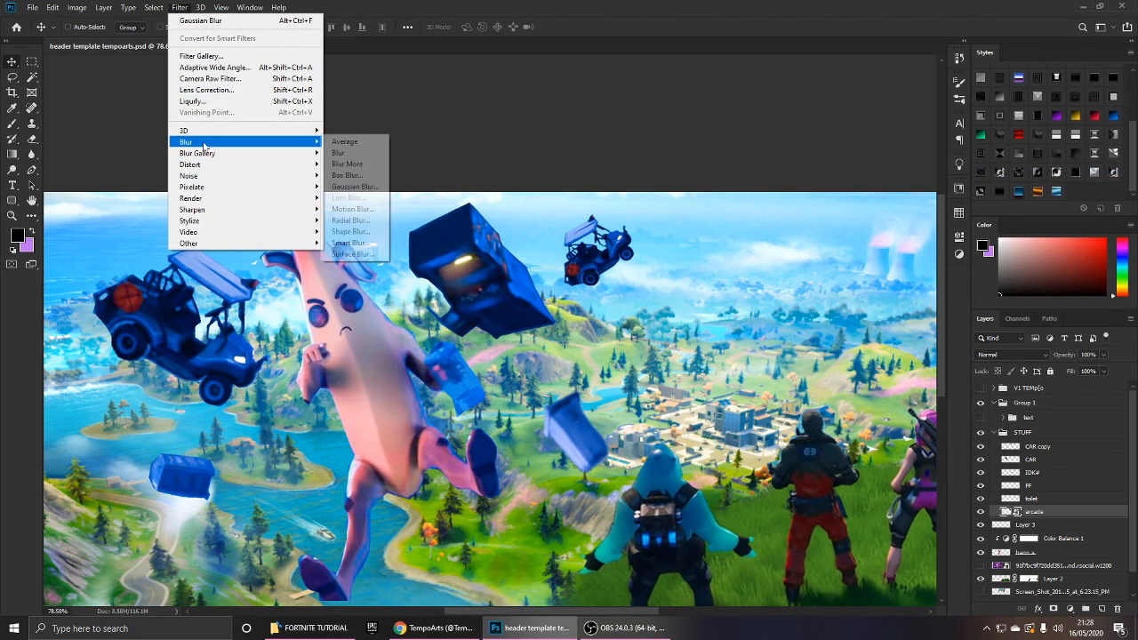
pyautogui.click(356, 208)
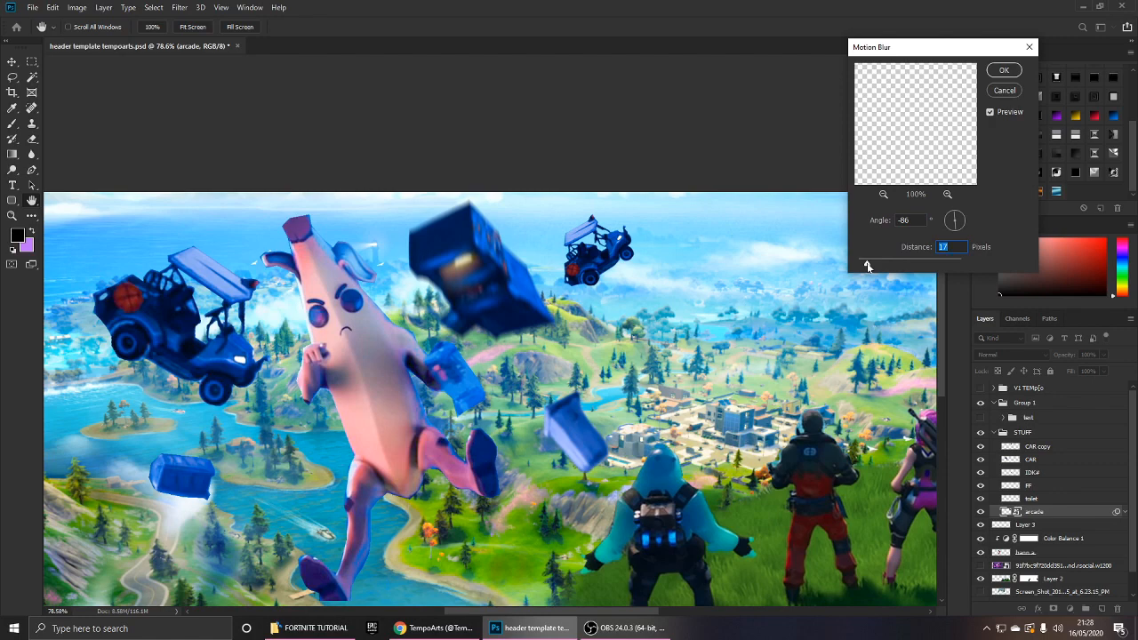
pyautogui.press('Return')
# Paint black with a large soft brush on the arcade's smart filter mask to remove the motion blur around its lit screen.
pyautogui.click(1030, 524)
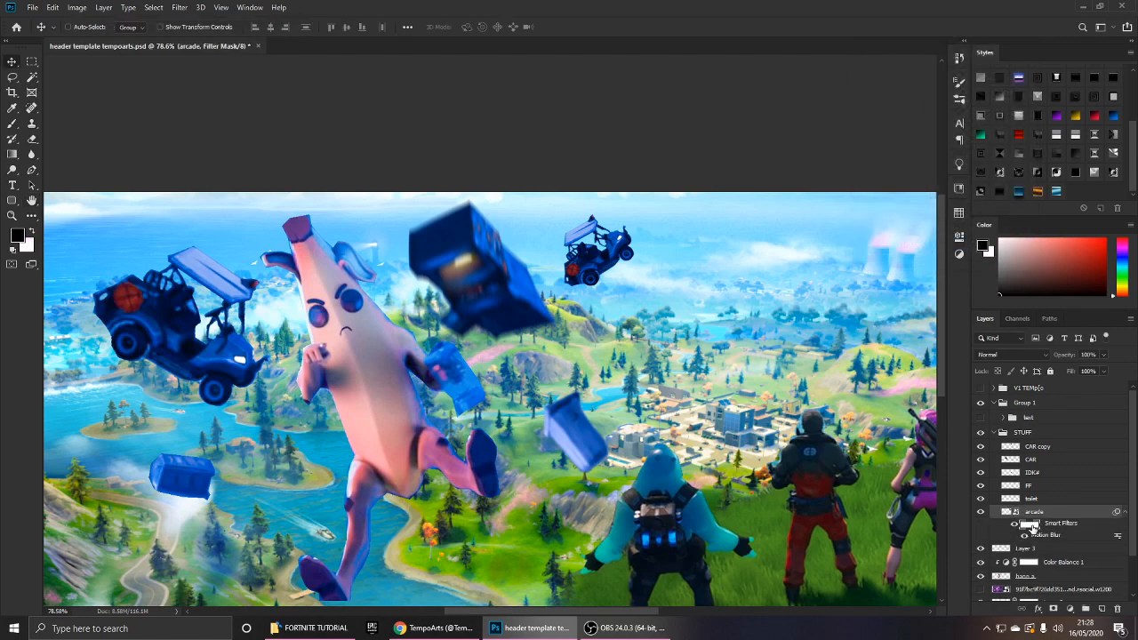
pyautogui.press('b')
pyautogui.rightClick(653, 399)
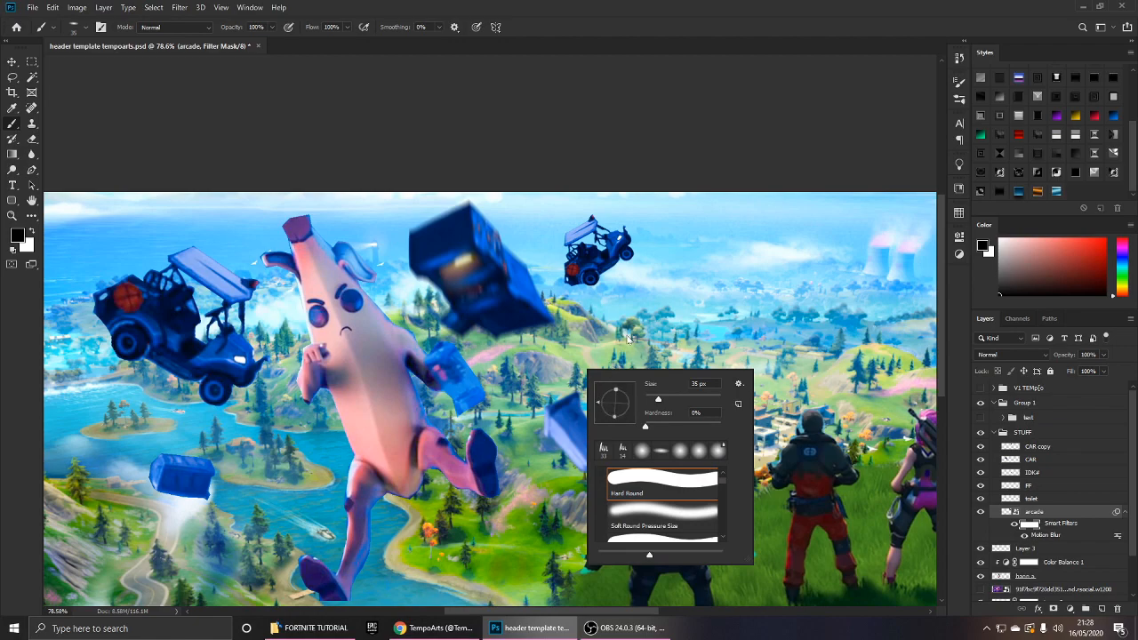
pyautogui.scroll(2, 519, 319)
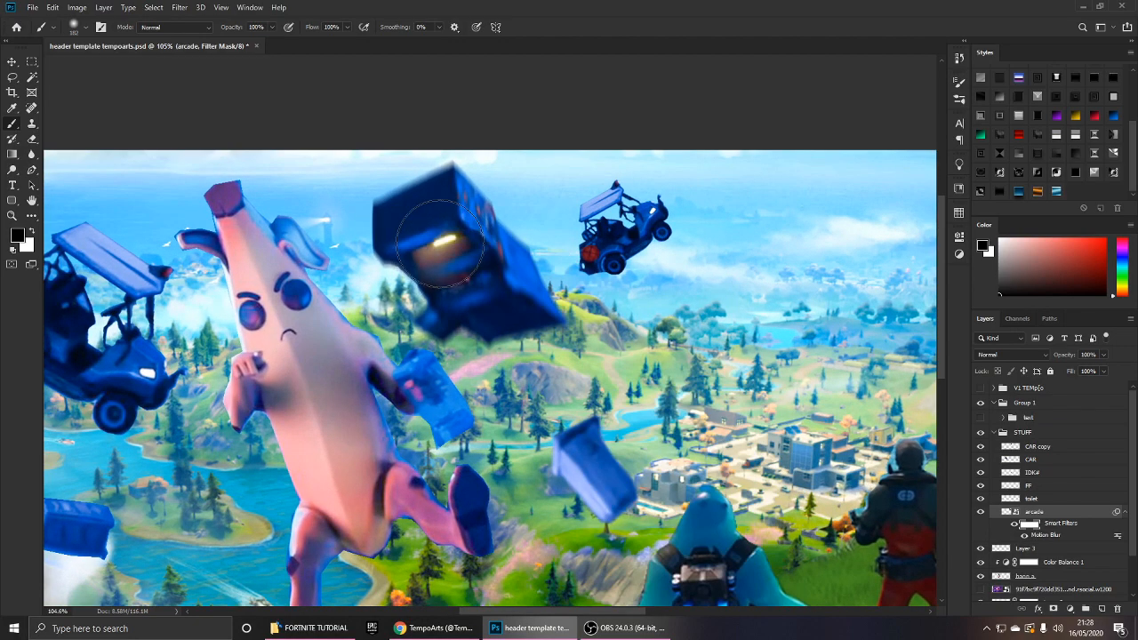
pyautogui.press('v')
pyautogui.scroll(-5, 486, 260)
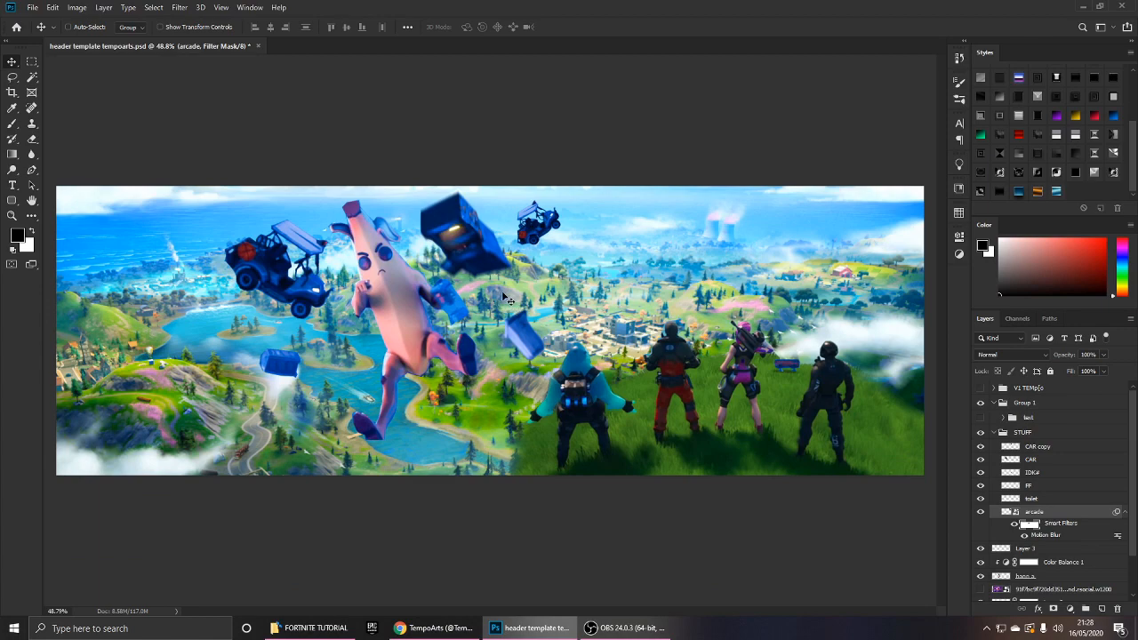
# Rasterize the arcade smart object together with its masked motion blur.
pyautogui.rightClick(1068, 514)
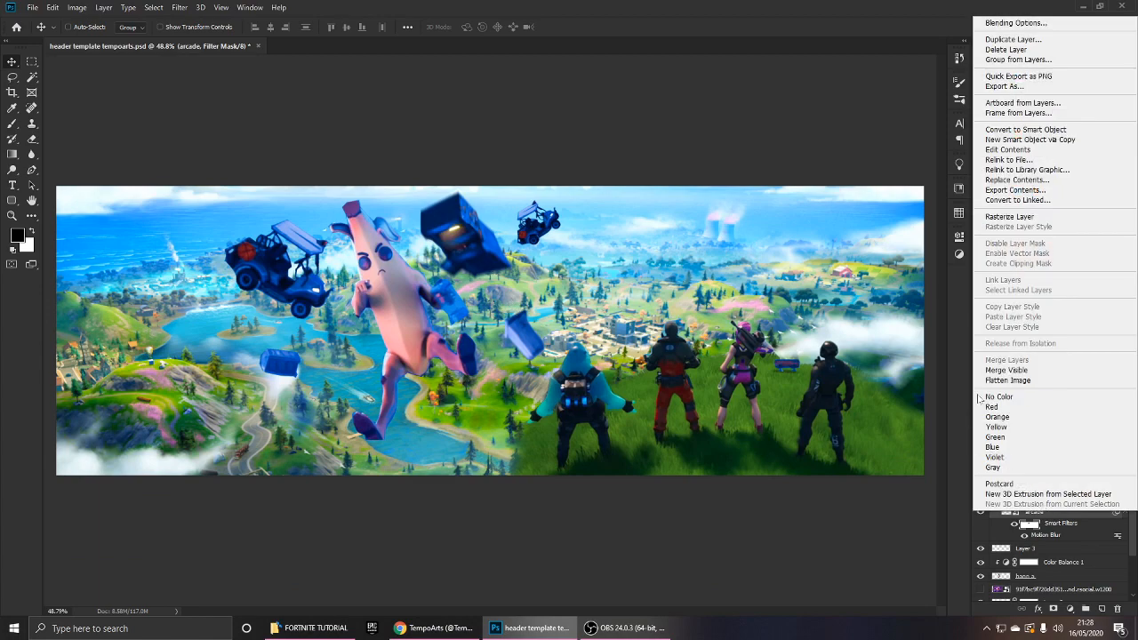
pyautogui.click(1067, 214)
pyautogui.scroll(2, 536, 250)
pyautogui.scroll(-2, 536, 250)
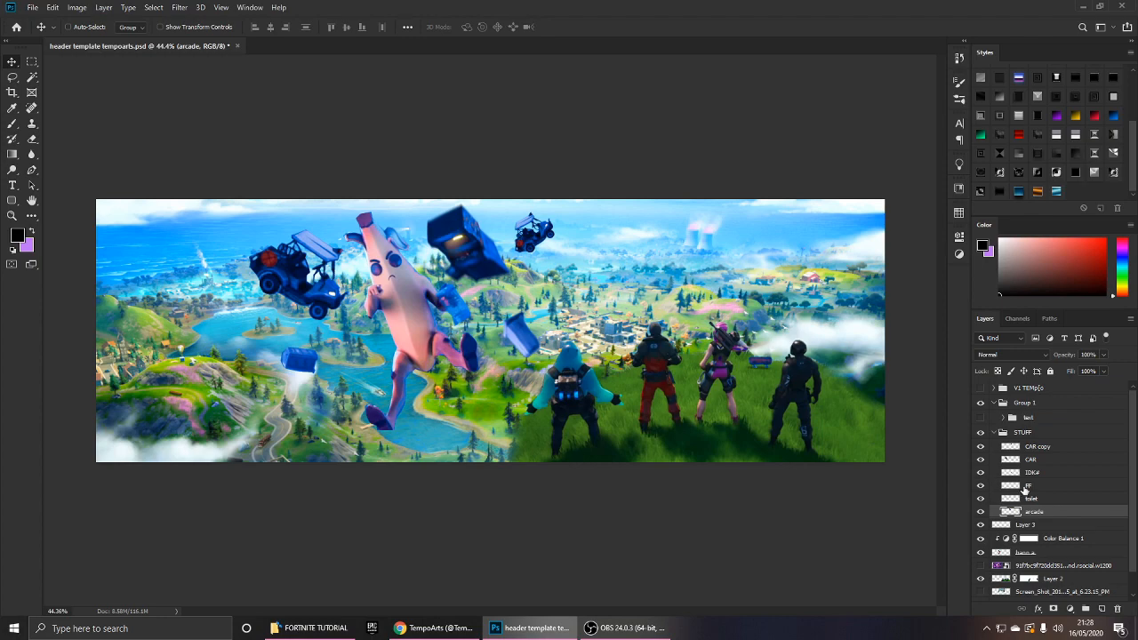
# Apply a 1.1-pixel Gaussian Blur to the FF object standing on the grass.
pyautogui.click(1032, 486)
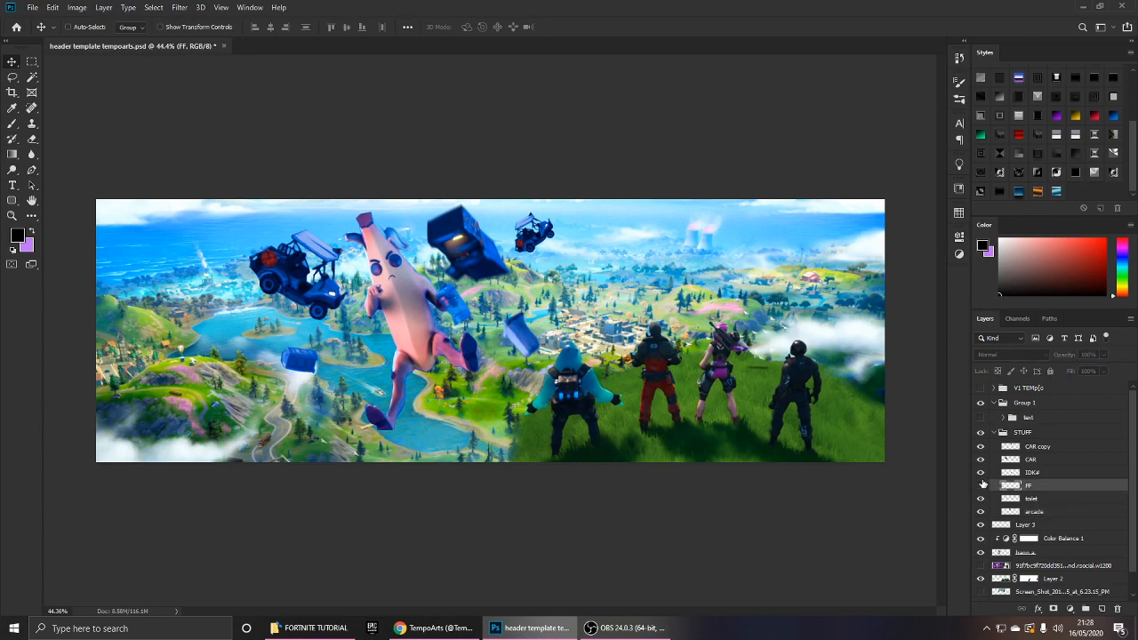
pyautogui.scroll(2, 791, 331)
pyautogui.scroll(4, 791, 330)
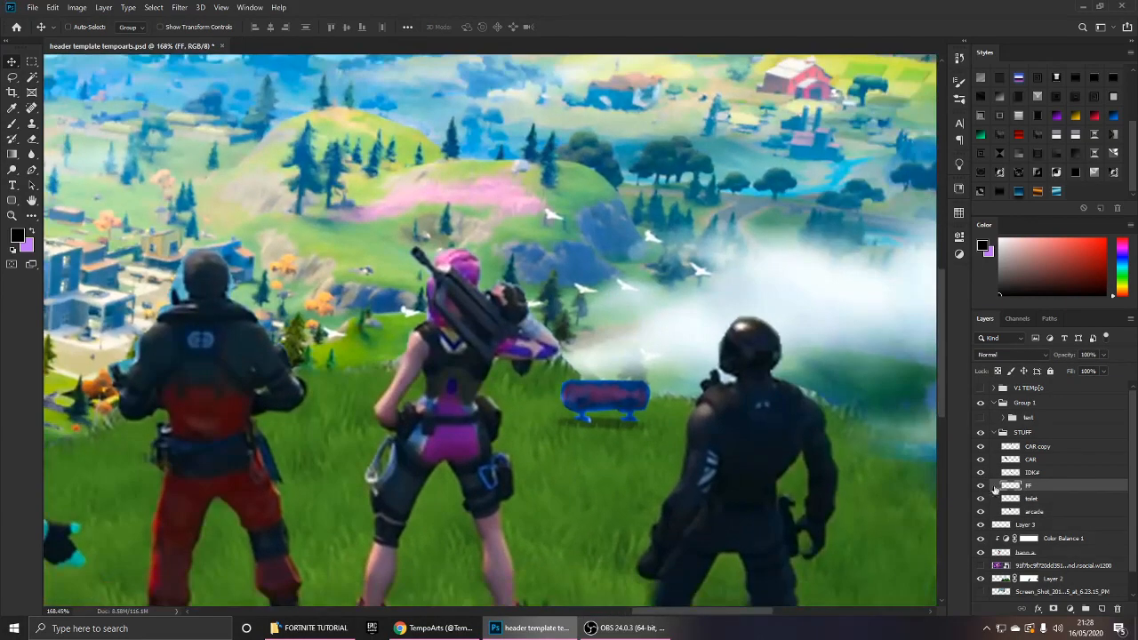
pyautogui.click(180, 7)
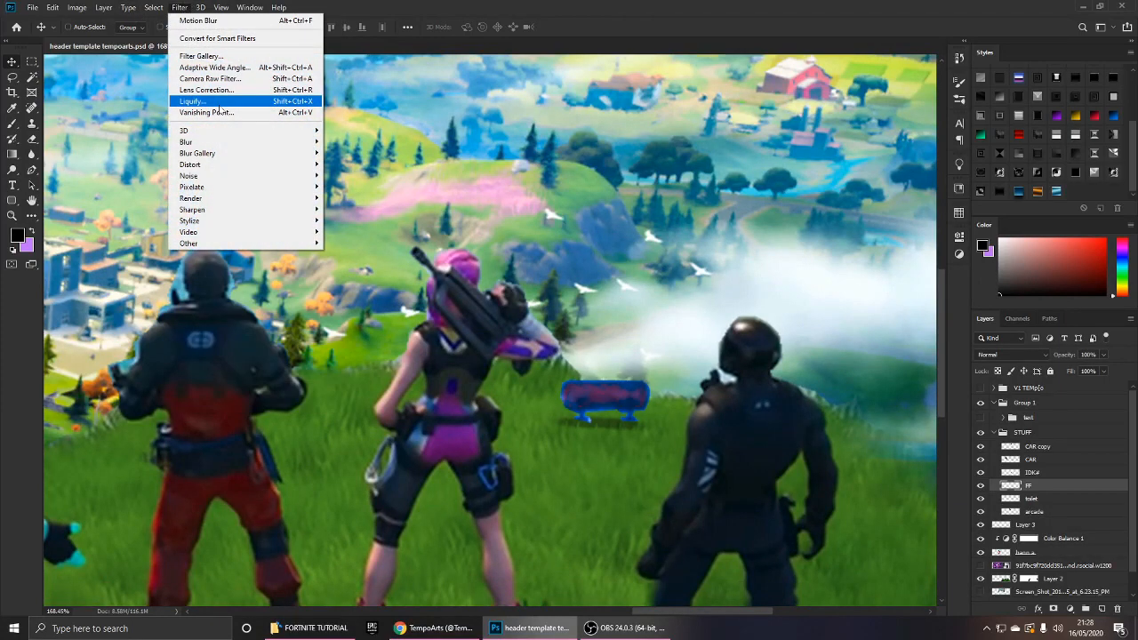
pyautogui.moveTo(222, 145)
pyautogui.click(351, 186)
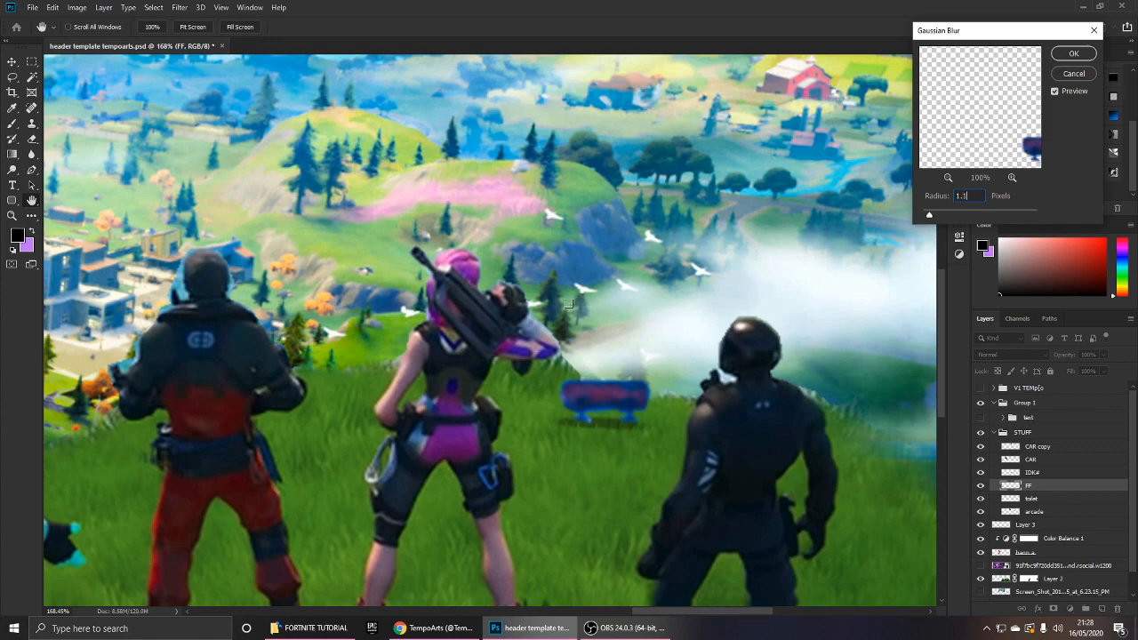
pyautogui.press('Return')
pyautogui.scroll(-5, 618, 328)
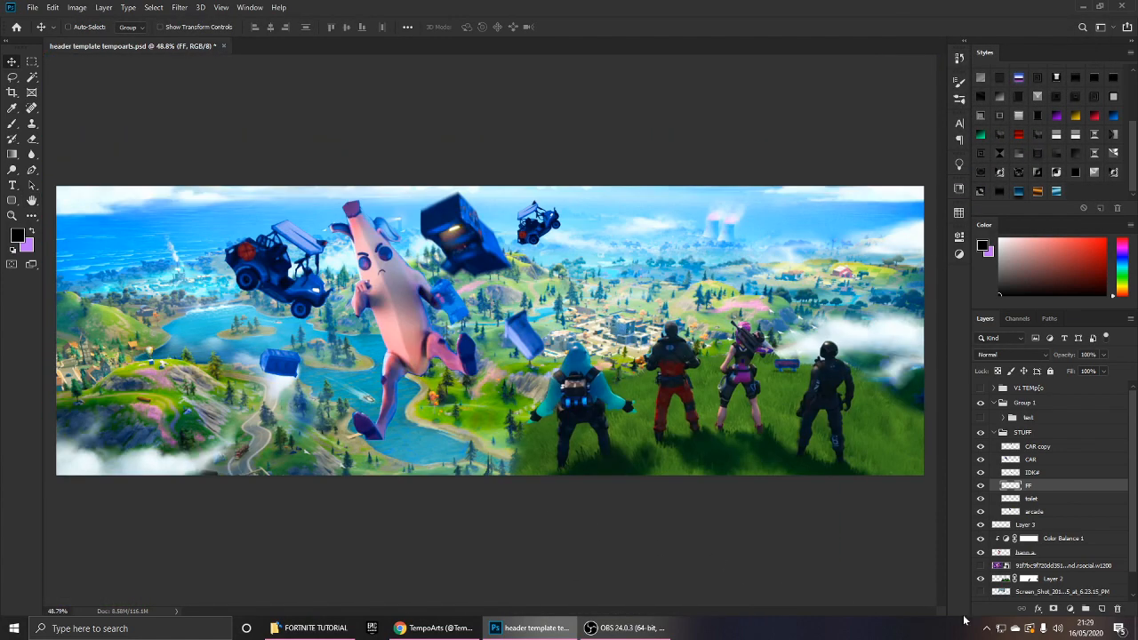
# Toggle Layer 2 and the Fortnite landscape layer off and on to identify them, and select the landscape layer.
pyautogui.scroll(-1, 1000, 538)
pyautogui.click(982, 556)
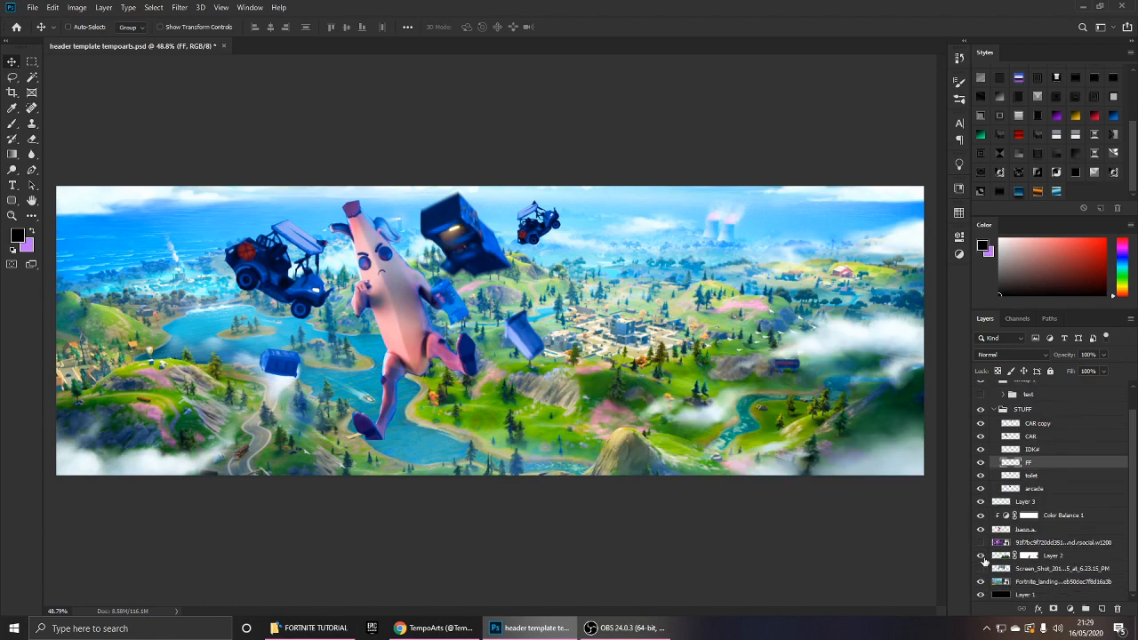
pyautogui.click(981, 555)
pyautogui.doubleClick(981, 584)
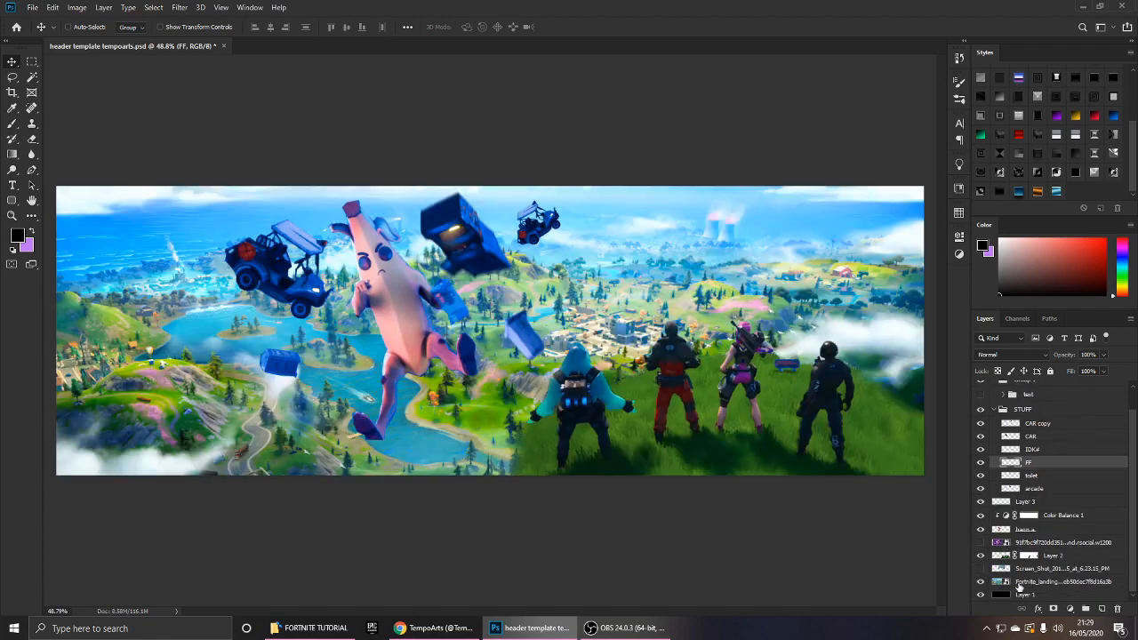
pyautogui.click(1019, 583)
pyautogui.click(180, 7)
pyautogui.click(211, 25)
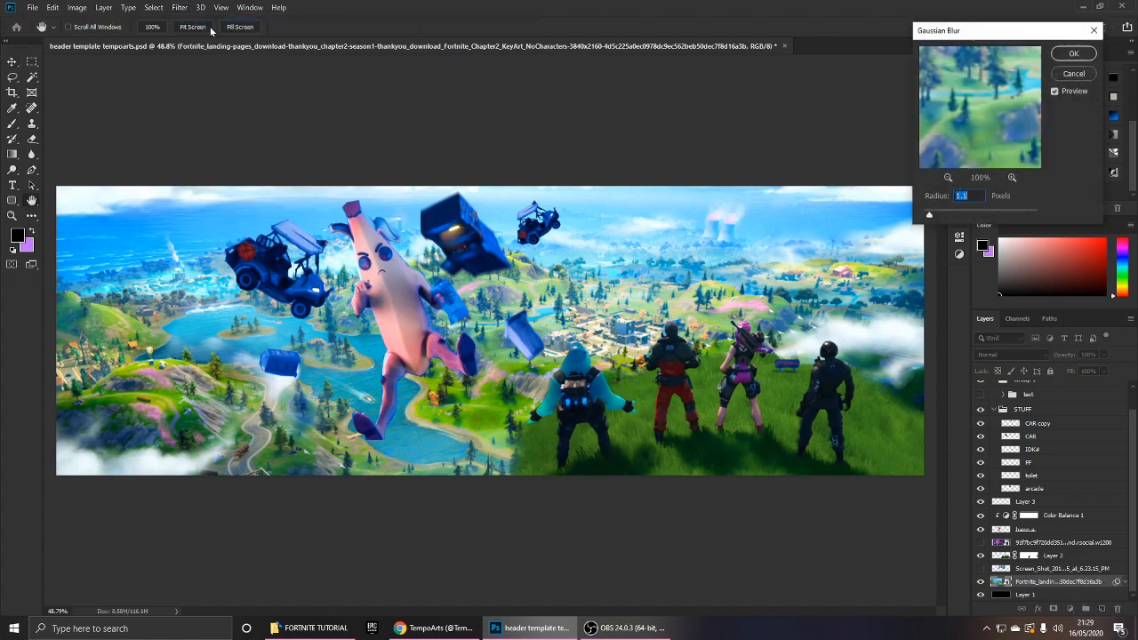
pyautogui.moveTo(961, 220); pyautogui.dragTo(957, 217)
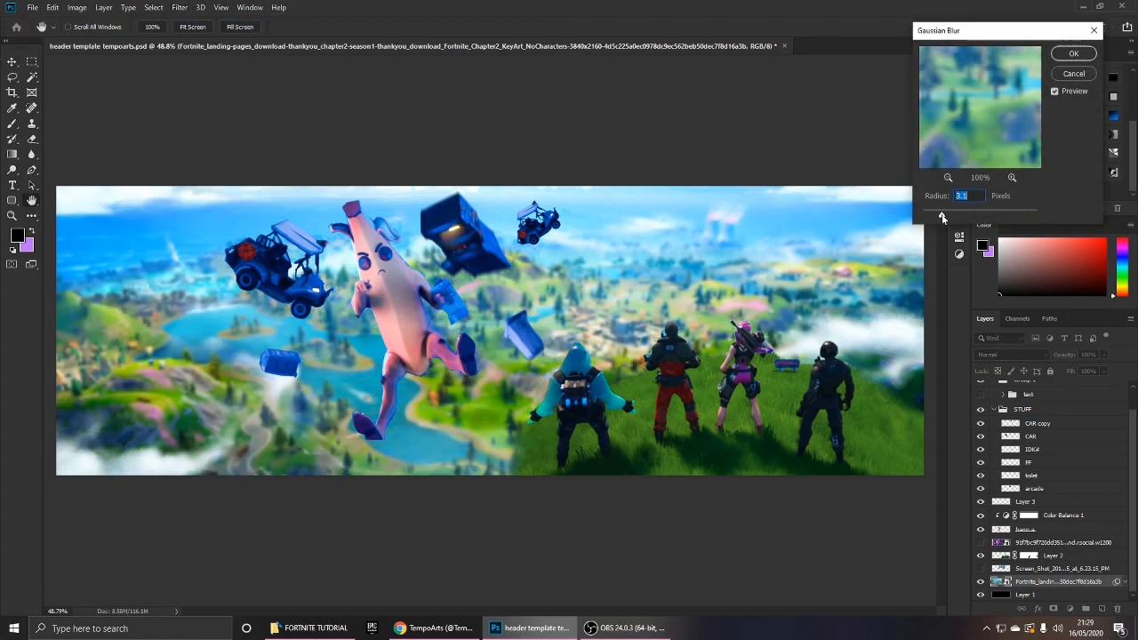
pyautogui.press('Escape')
# Apply a Tilt-Shift blur of 8 px with 2% distortion to the landscape layer, tilting the focus band down toward the grass.
pyautogui.click(179, 7)
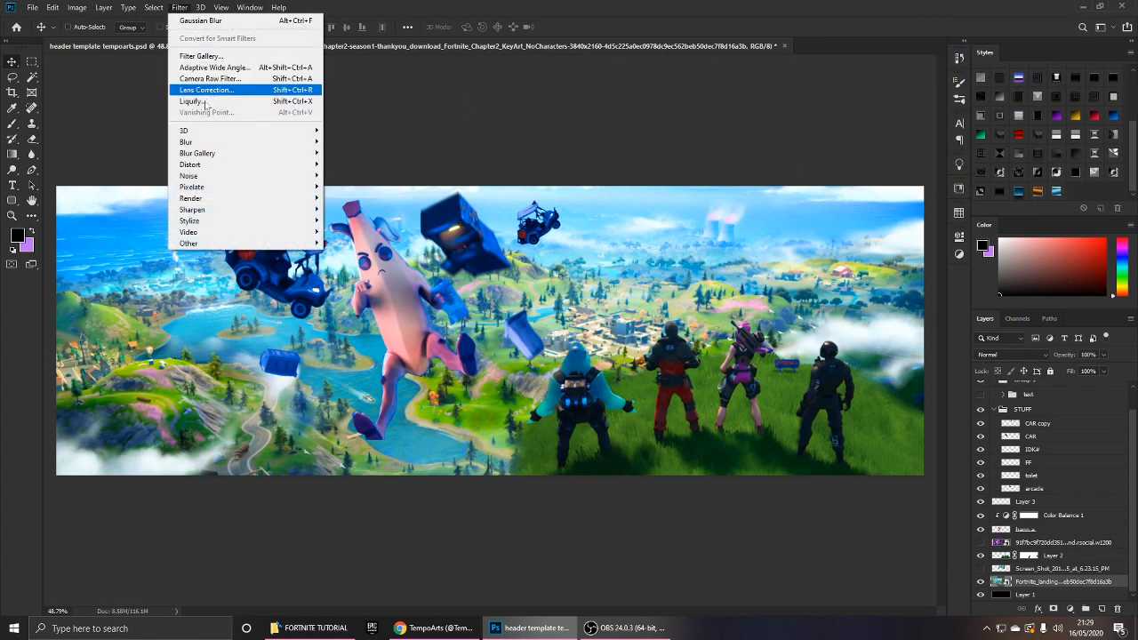
pyautogui.moveTo(222, 142)
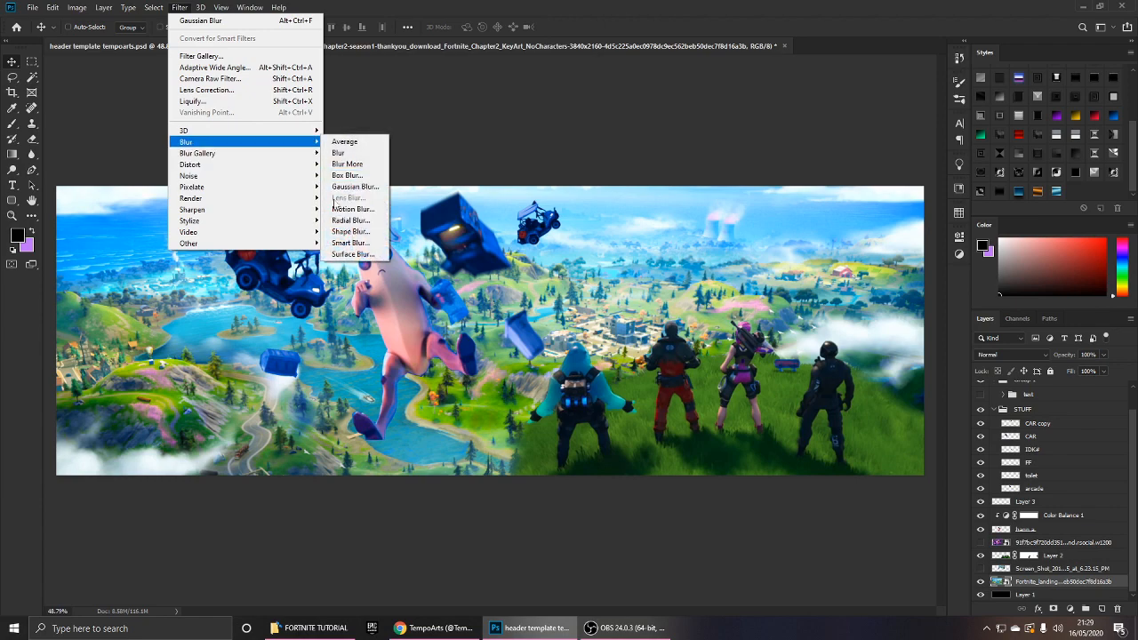
pyautogui.moveTo(262, 157)
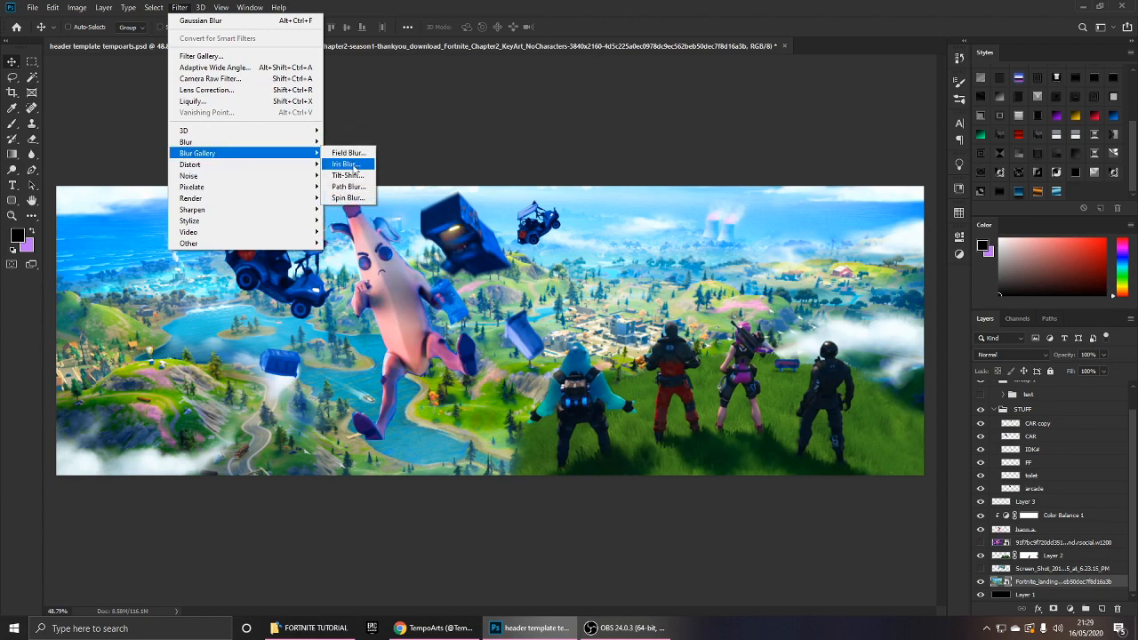
pyautogui.click(345, 164)
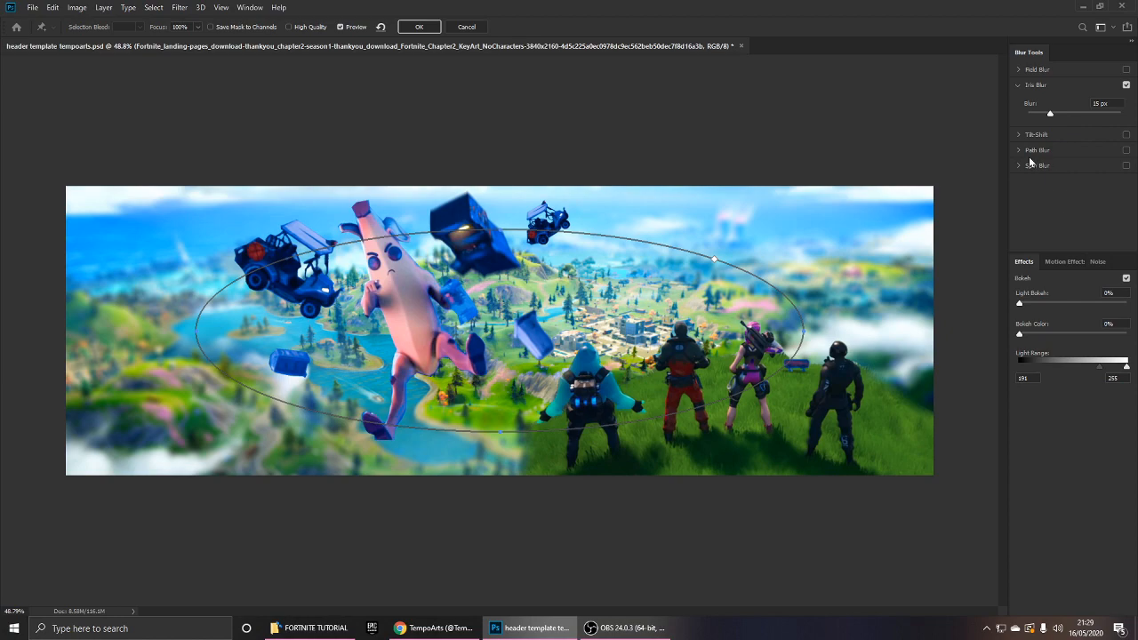
pyautogui.click(1126, 85)
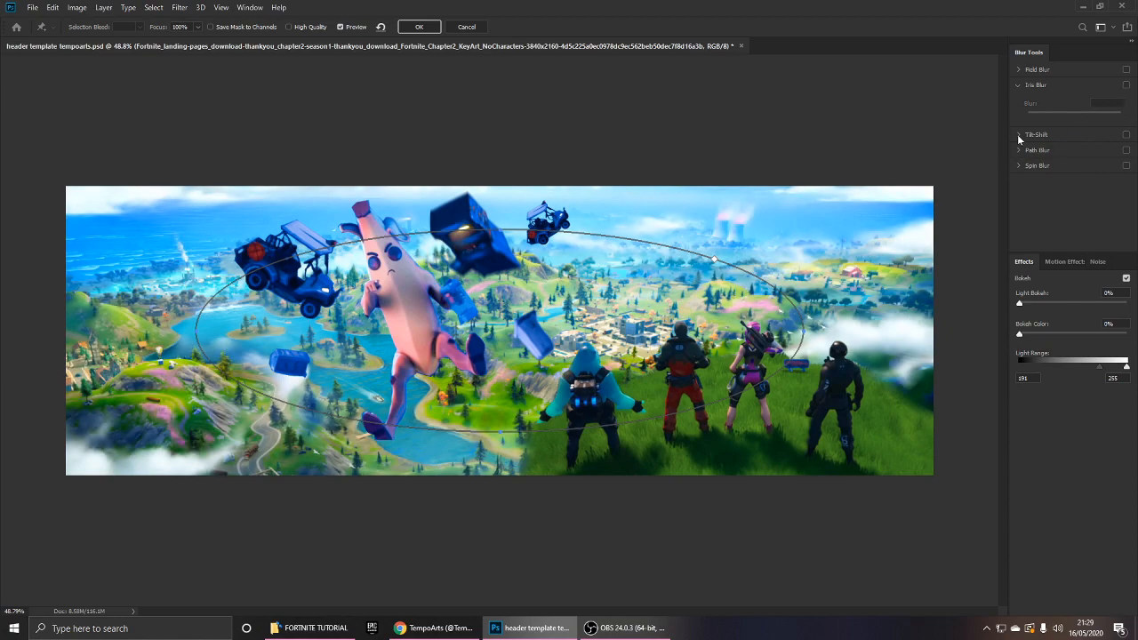
pyautogui.click(1019, 135)
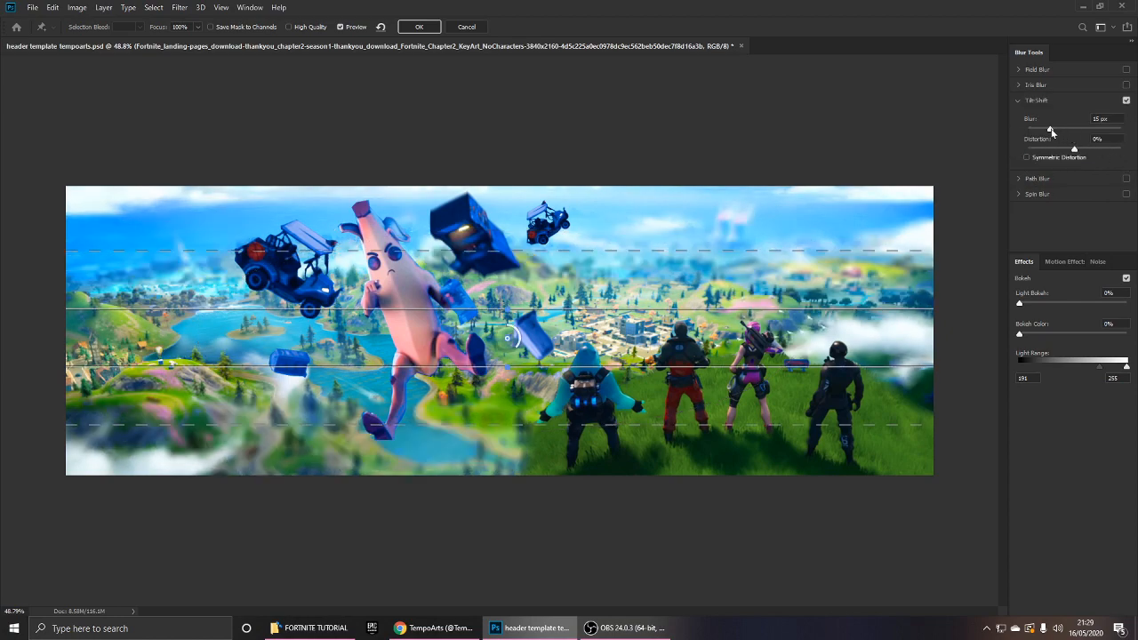
pyautogui.moveTo(1052, 130); pyautogui.dragTo(1057, 151)
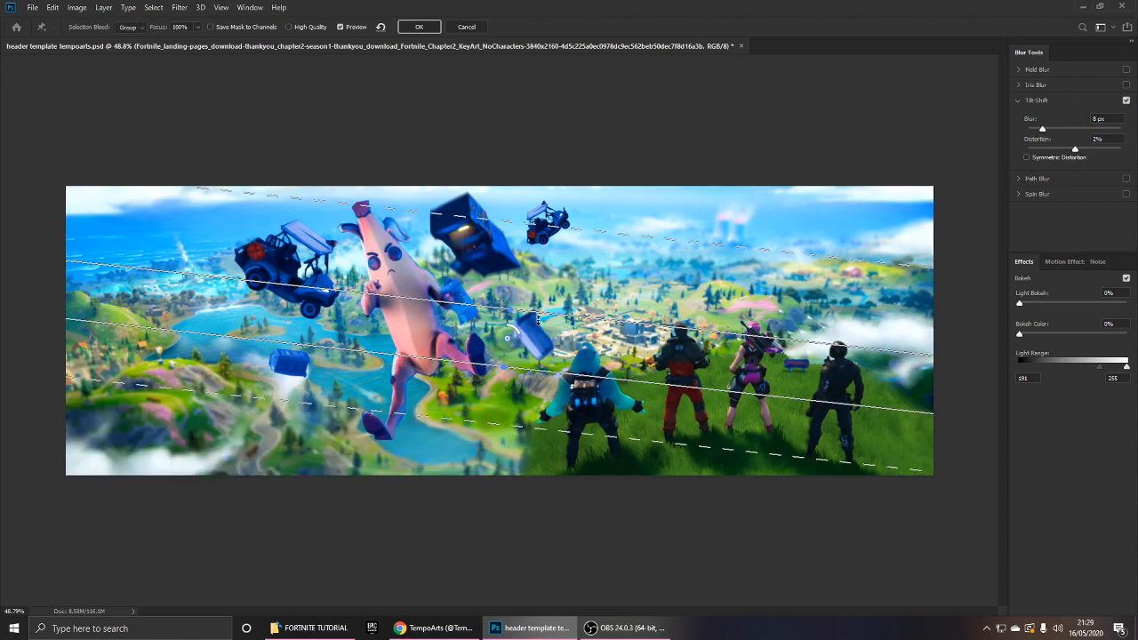
pyautogui.press('Return')
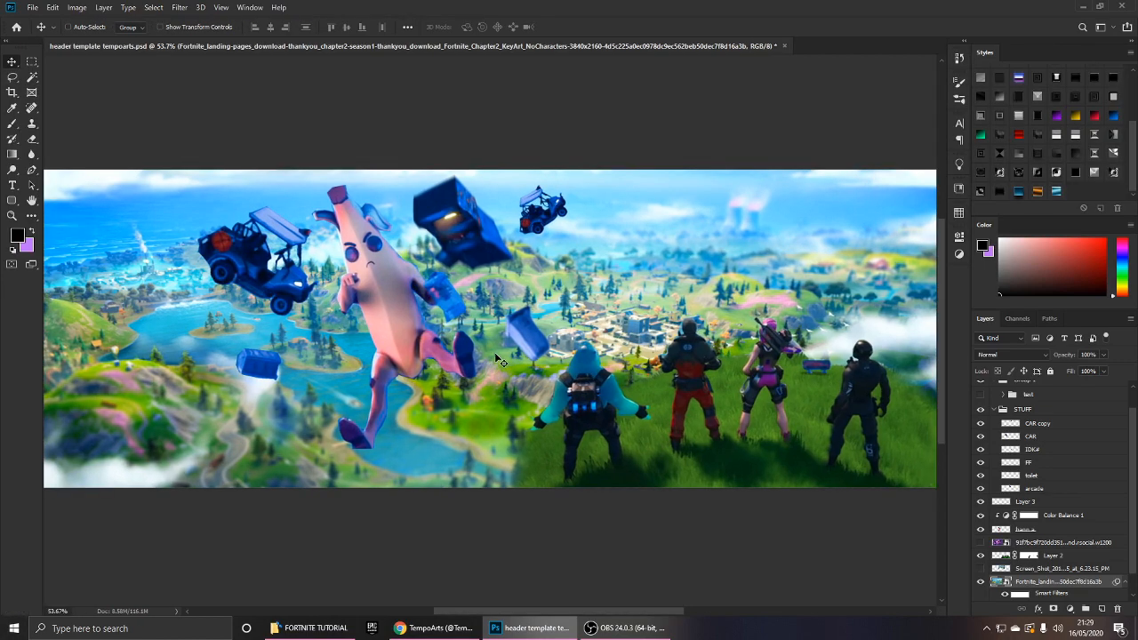
# Erase the light blue fringe around the red-suited character's head and shoulder on Layer 2 with a small round eraser.
pyautogui.scroll(2, 354, 355)
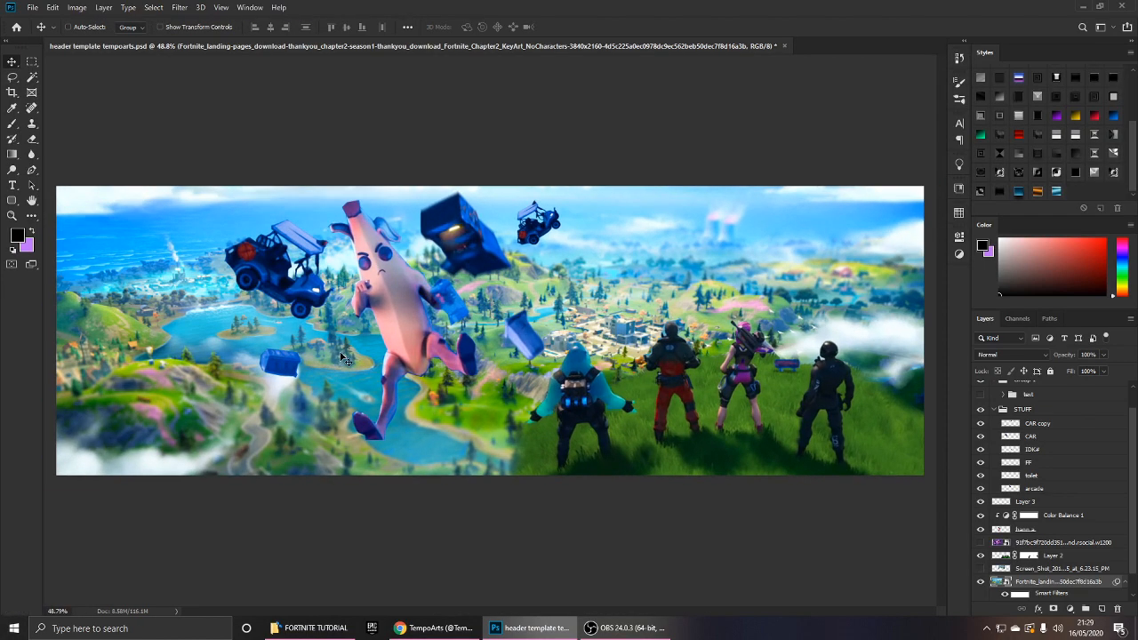
pyautogui.scroll(7, 341, 357)
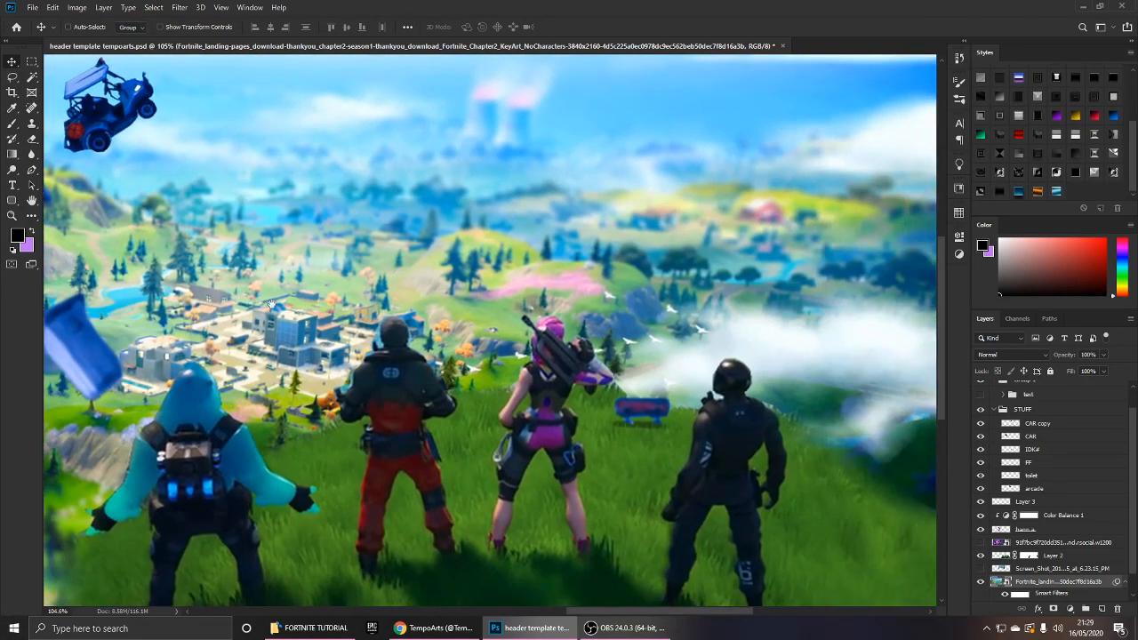
pyautogui.scroll(3, 538, 321)
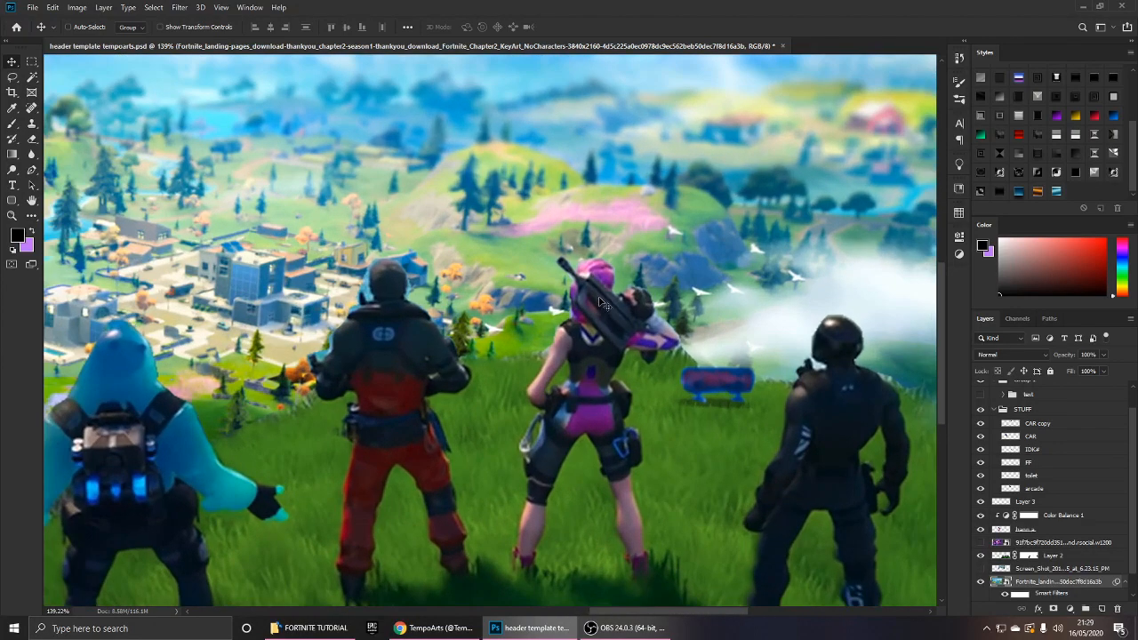
pyautogui.scroll(12, 389, 334)
pyautogui.press('e')
pyautogui.press('w')
pyautogui.scroll(3, 346, 265)
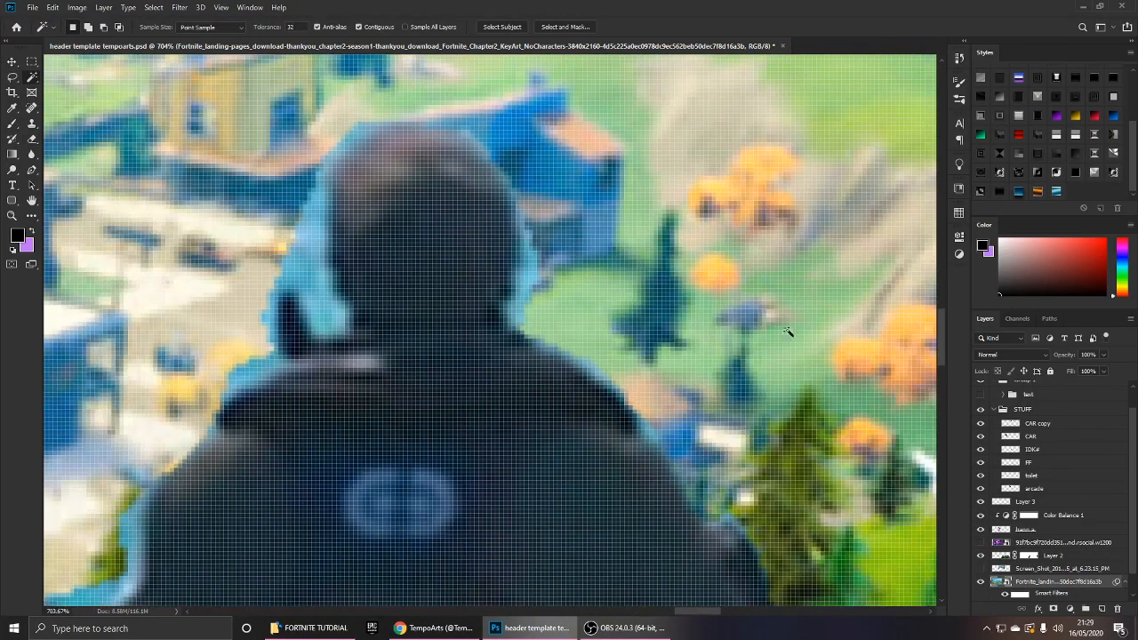
pyautogui.scroll(-1, 1046, 496)
pyautogui.scroll(-5, 702, 396)
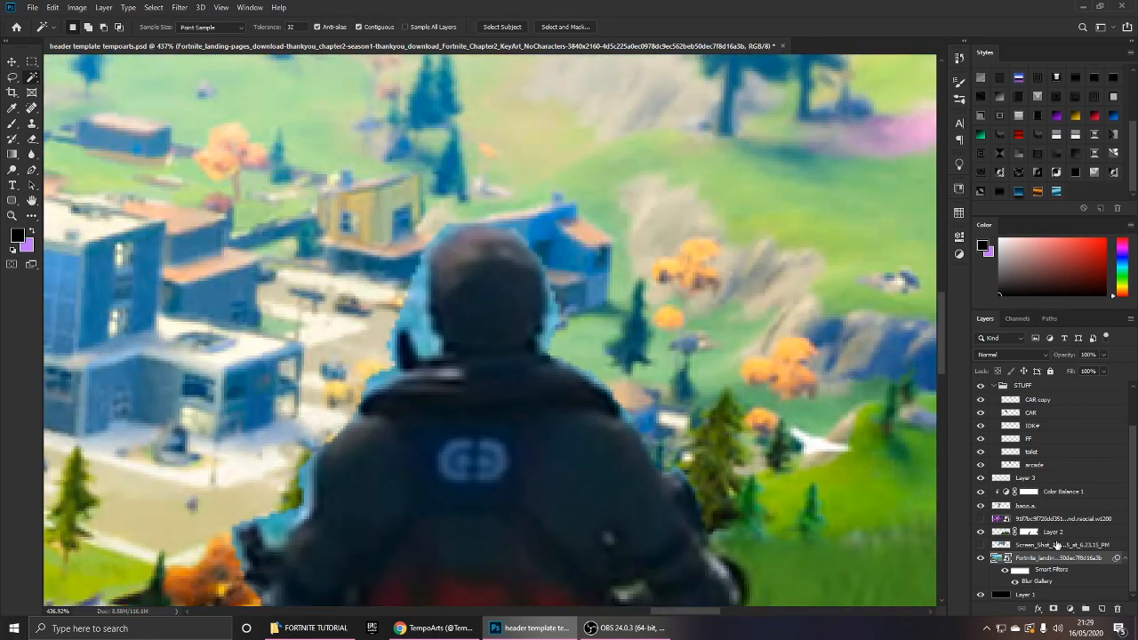
pyautogui.click(1056, 532)
pyautogui.press('e')
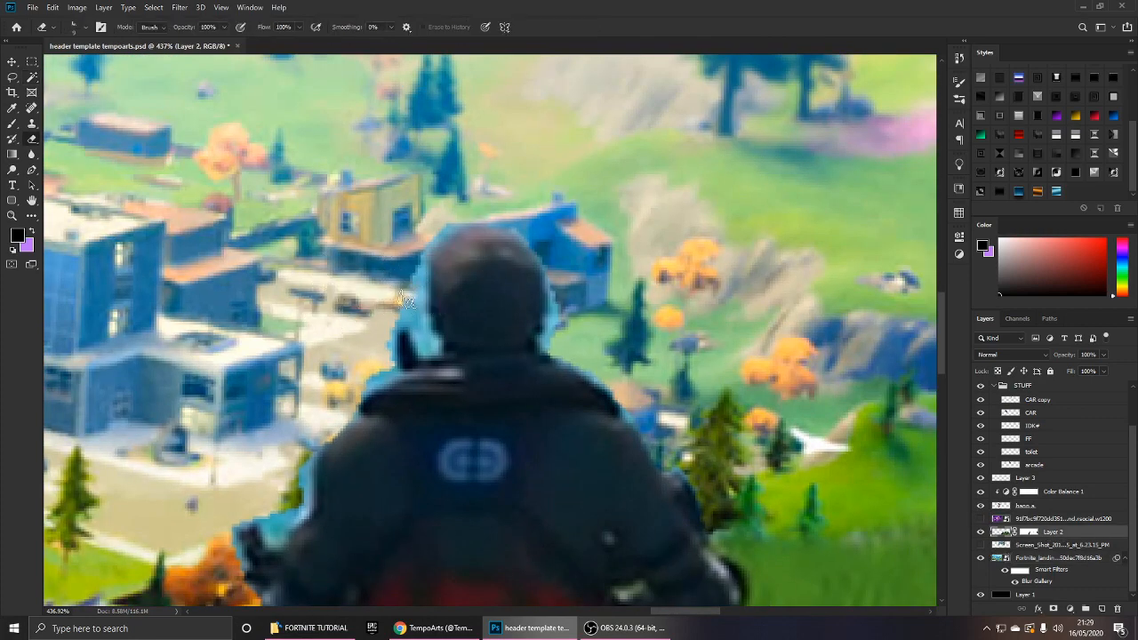
pyautogui.rightClick(437, 279)
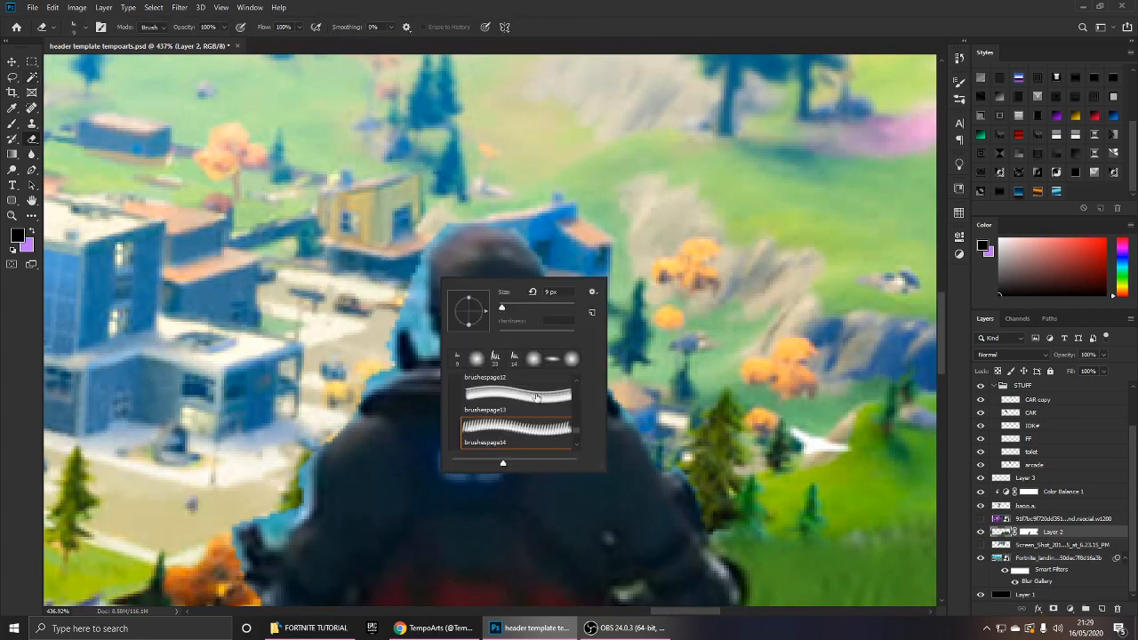
pyautogui.click(477, 359)
pyautogui.click(423, 232)
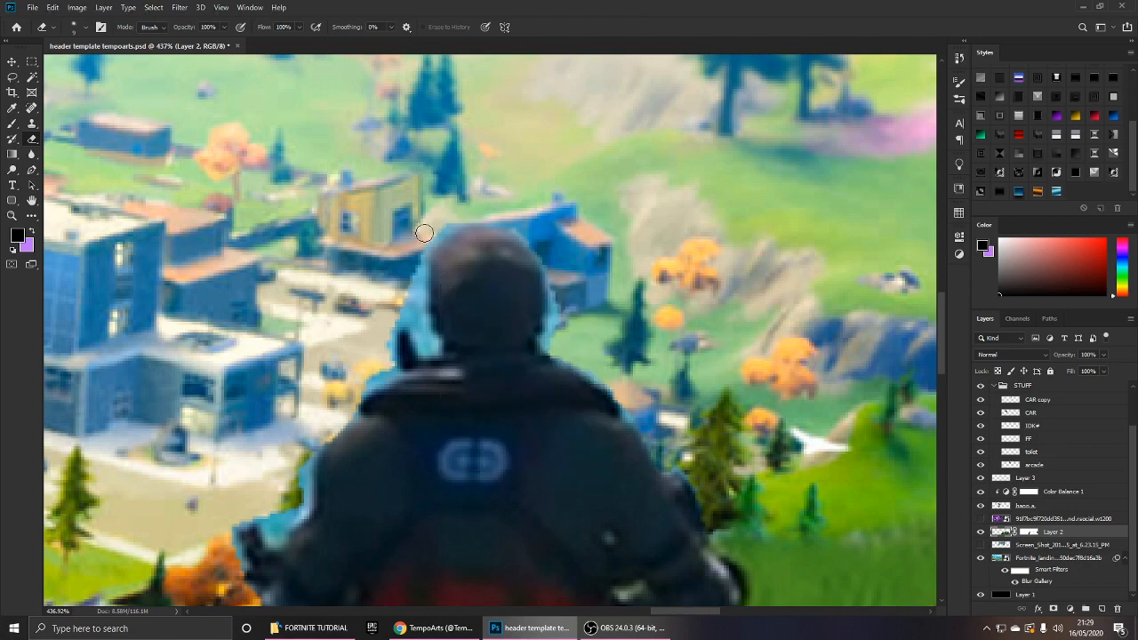
pyautogui.moveTo(424, 231)
pyautogui.mouseDown()
pyautogui.moveTo(403, 271)
pyautogui.moveTo(403, 260)
pyautogui.moveTo(428, 344)
pyautogui.moveTo(408, 315)
pyautogui.moveTo(379, 344)
pyautogui.moveTo(379, 369)
pyautogui.moveTo(324, 423)
pyautogui.moveTo(275, 523)
pyautogui.mouseUp()
pyautogui.scroll(-2, 257, 467)
pyautogui.scroll(-3, 257, 467)
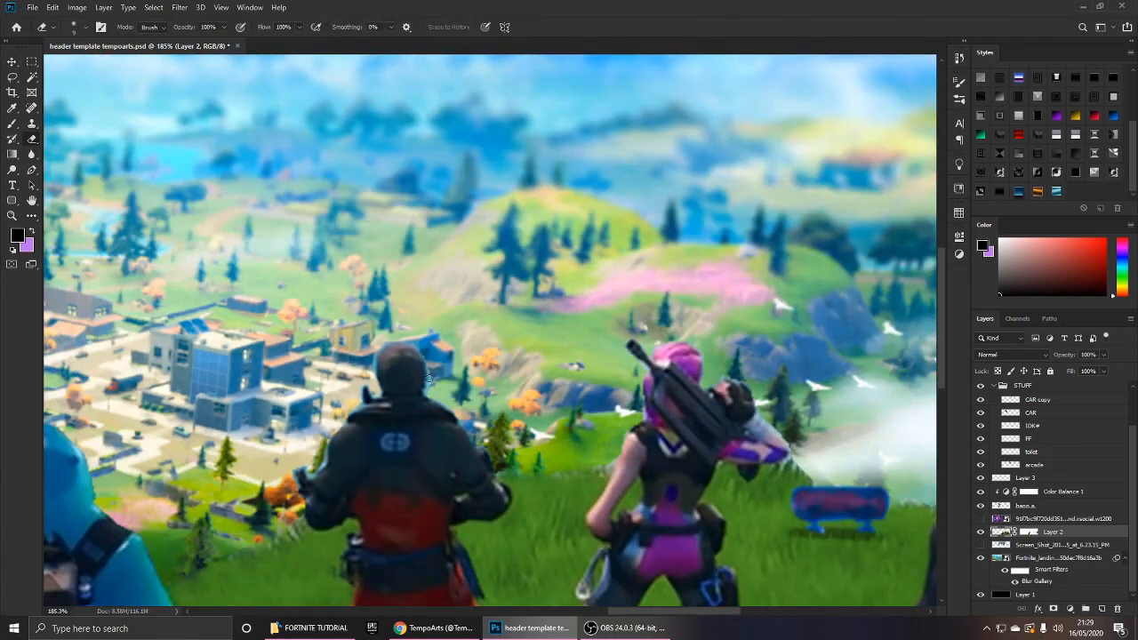
# Examine the cleaned character edges and the blurred landscape, both close up and across the whole header.
pyautogui.press('v')
pyautogui.scroll(-6, 480, 373)
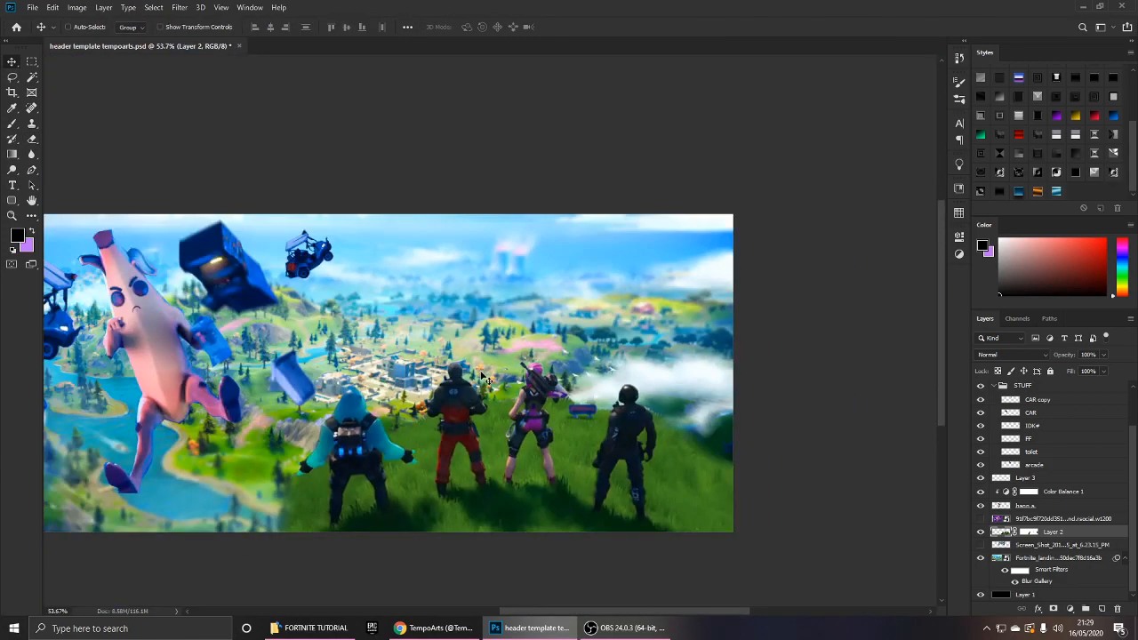
pyautogui.scroll(3, 482, 377)
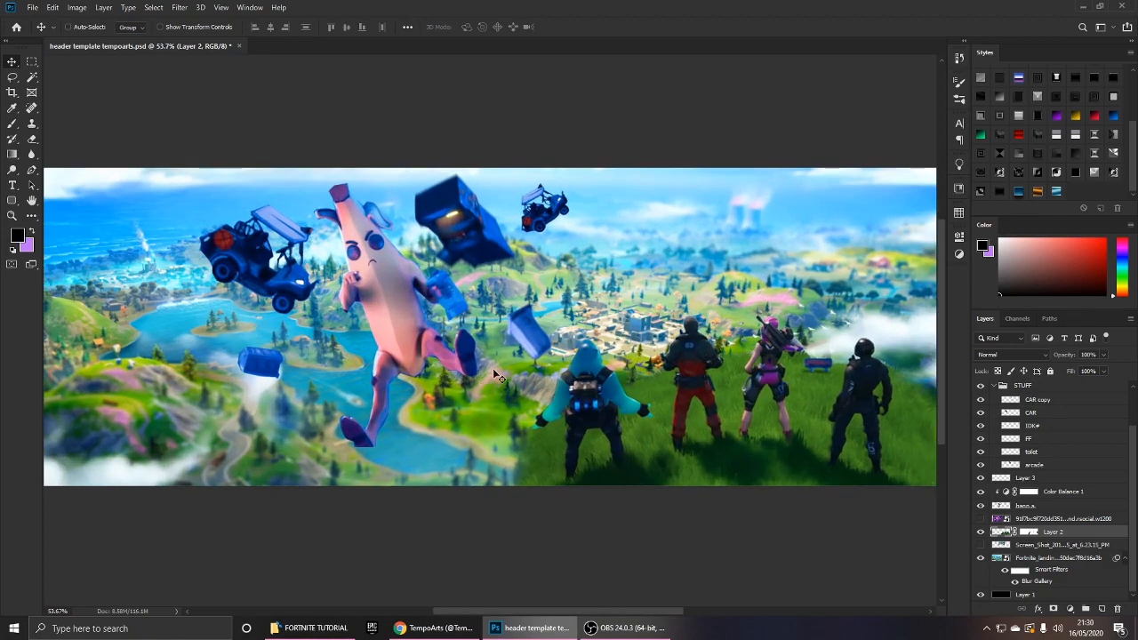
pyautogui.press('p')
pyautogui.scroll(2, 560, 360)
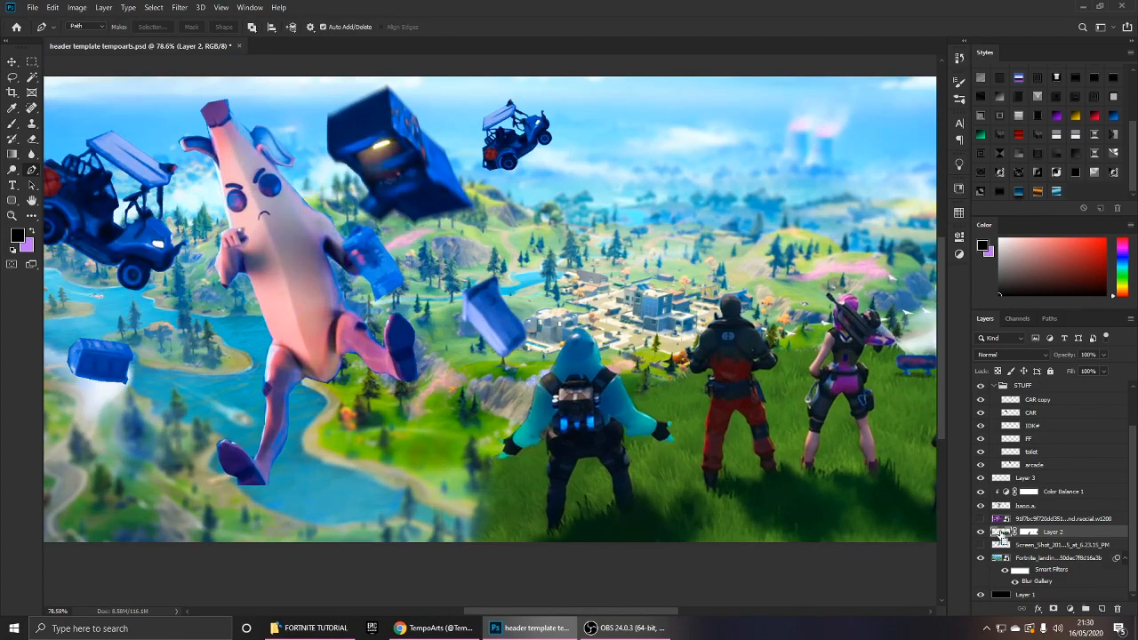
pyautogui.scroll(3, 614, 367)
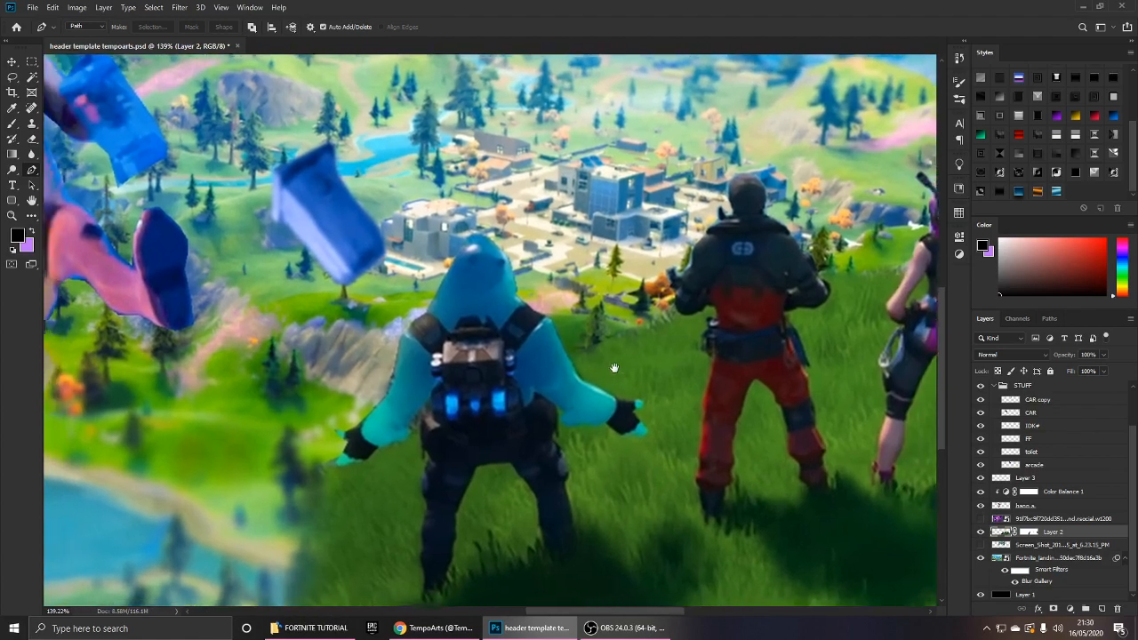
pyautogui.scroll(-6, 613, 367)
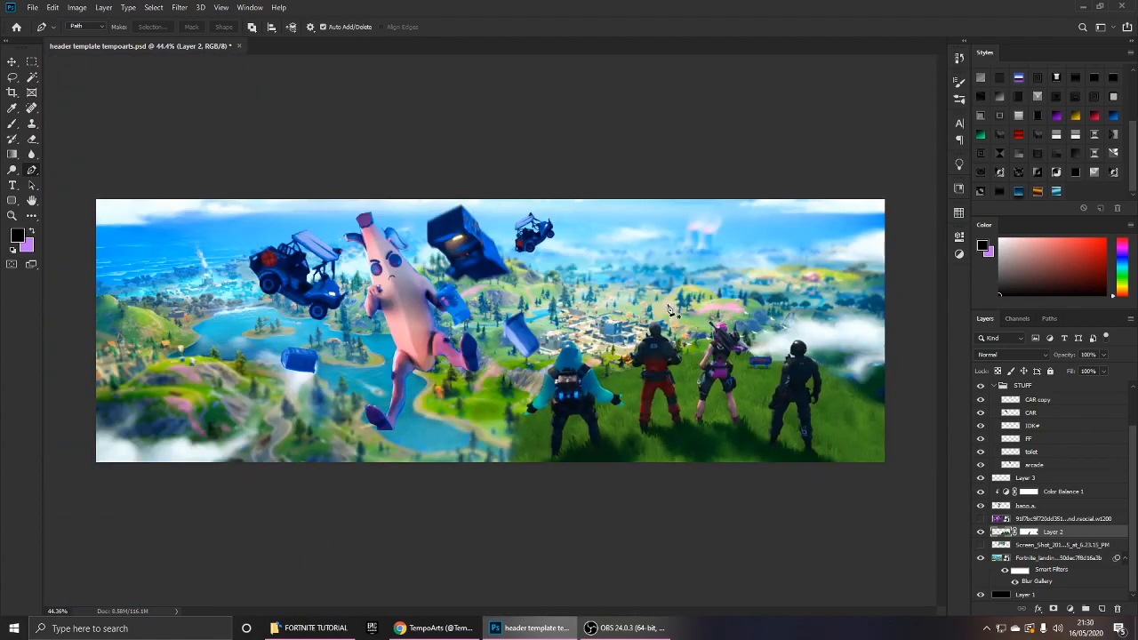
pyautogui.scroll(5, 657, 310)
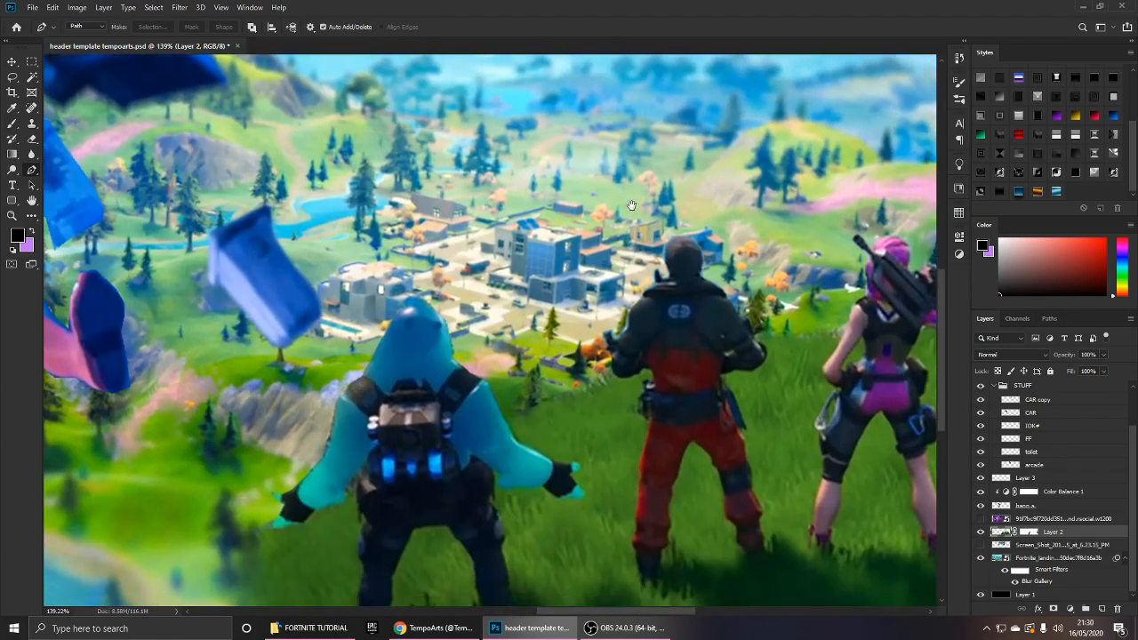
pyautogui.scroll(-2, 694, 338)
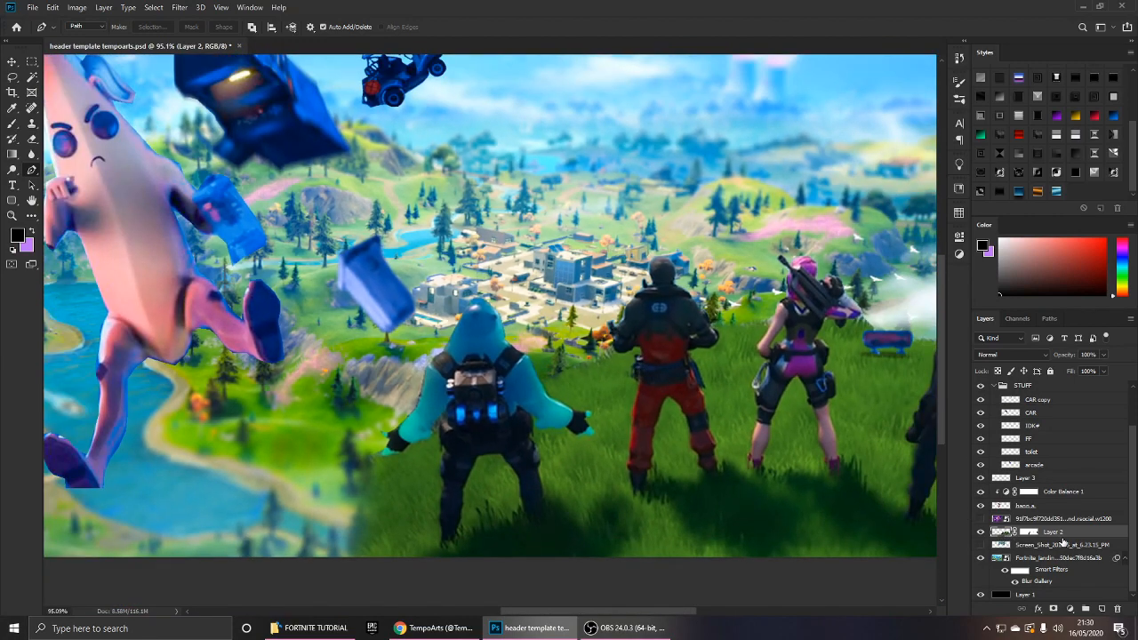
# Add a new layer clipped to Layer 2 and set up a large soft round brush for painting on it.
pyautogui.click(1104, 609)
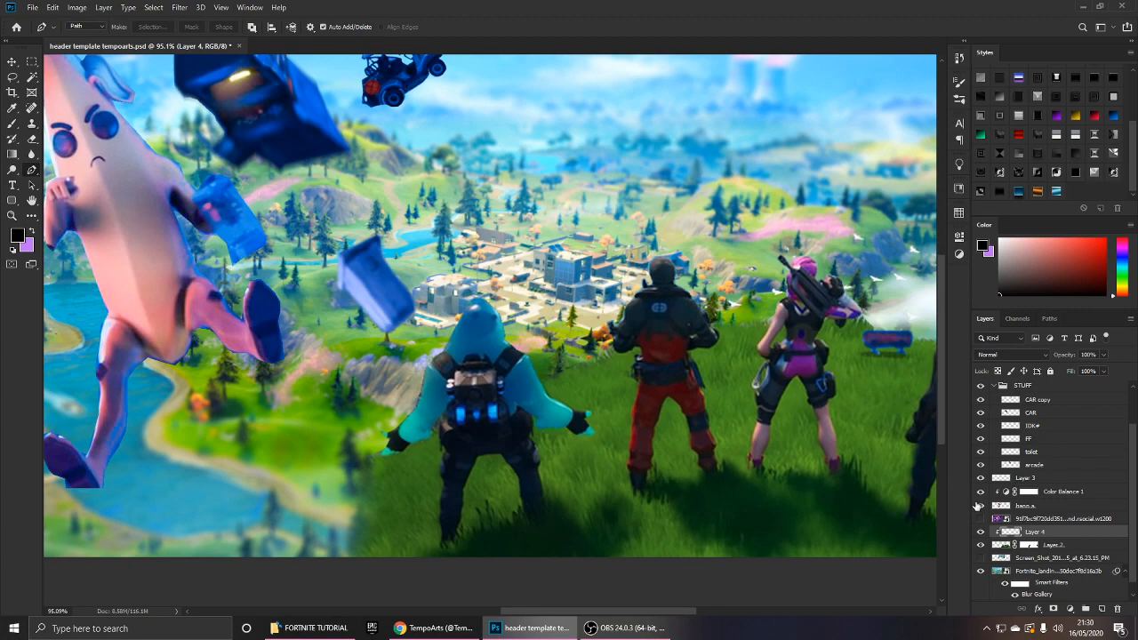
pyautogui.press('b')
pyautogui.press('x')
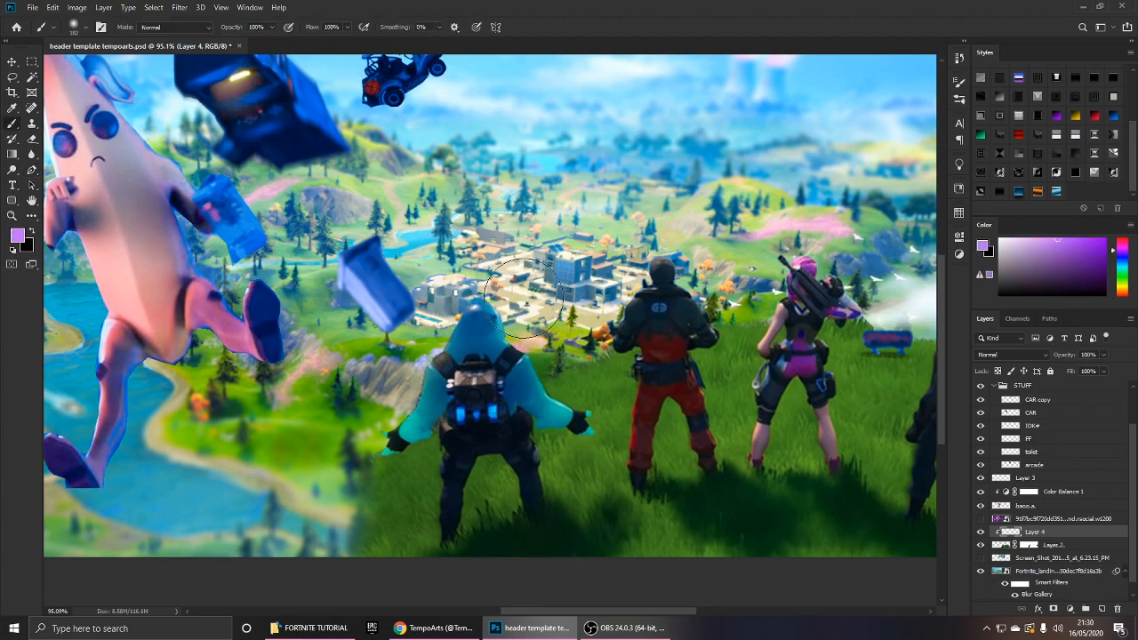
pyautogui.scroll(-1, 458, 282)
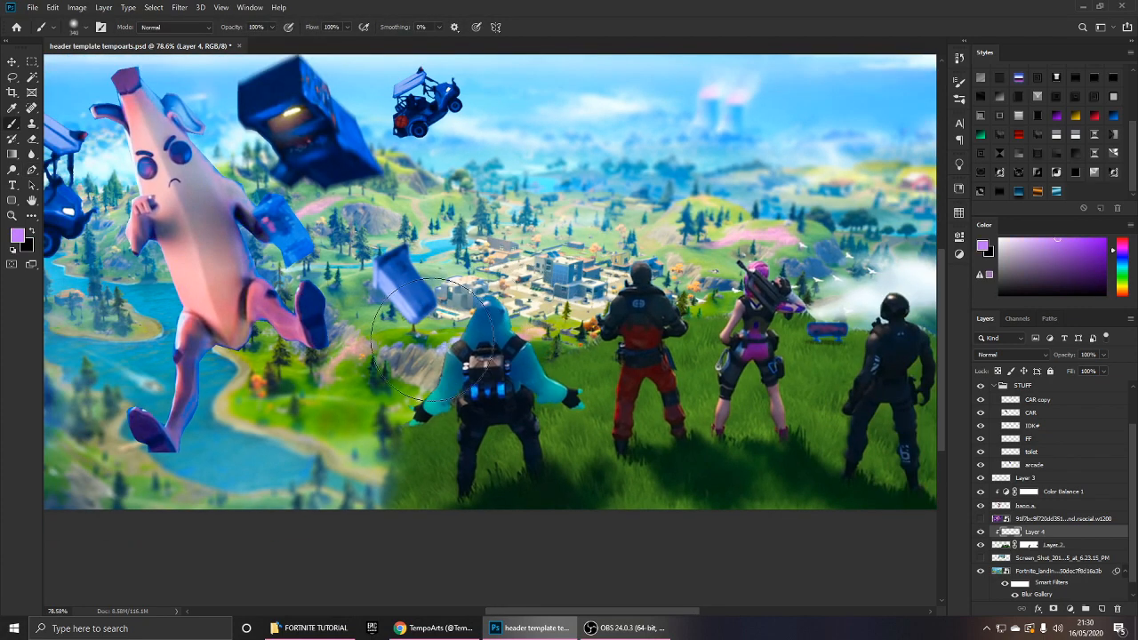
pyautogui.scroll(-1, 448, 281)
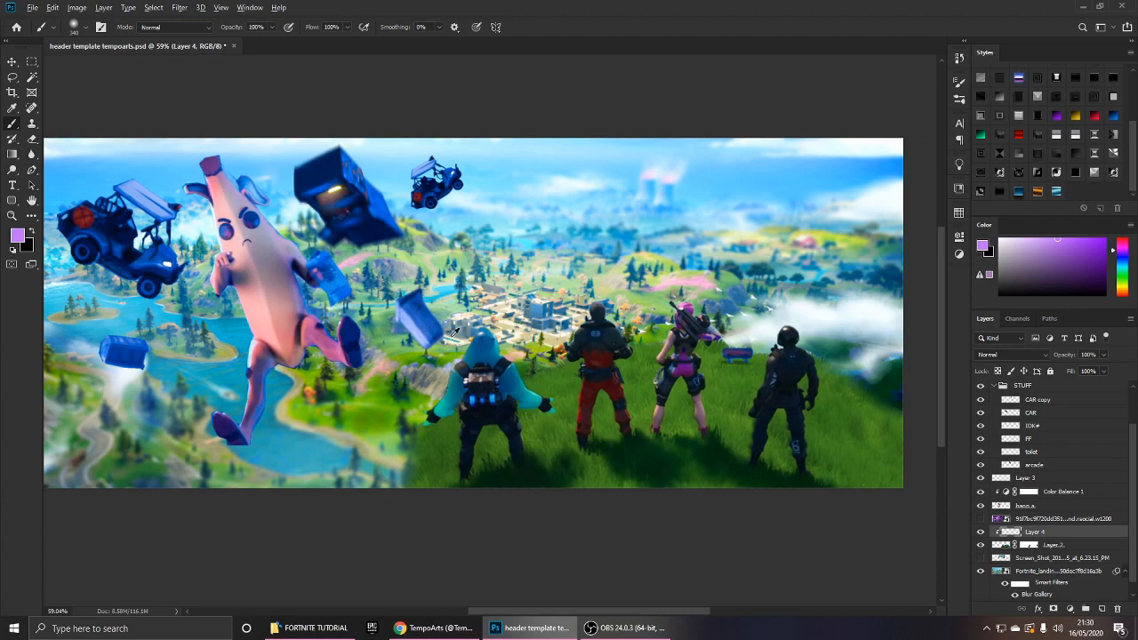
pyautogui.scroll(1, 598, 270)
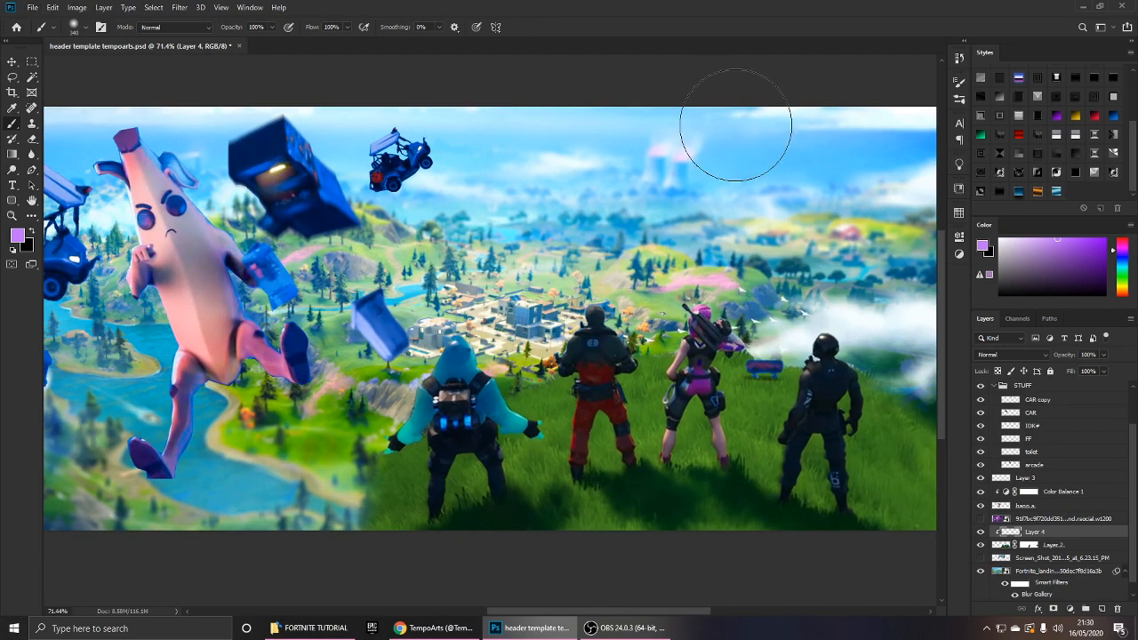
pyautogui.moveTo(737, 132); pyautogui.dragTo(625, 219)
pyautogui.scroll(-7, 625, 219)
pyautogui.scroll(5, 194, 281)
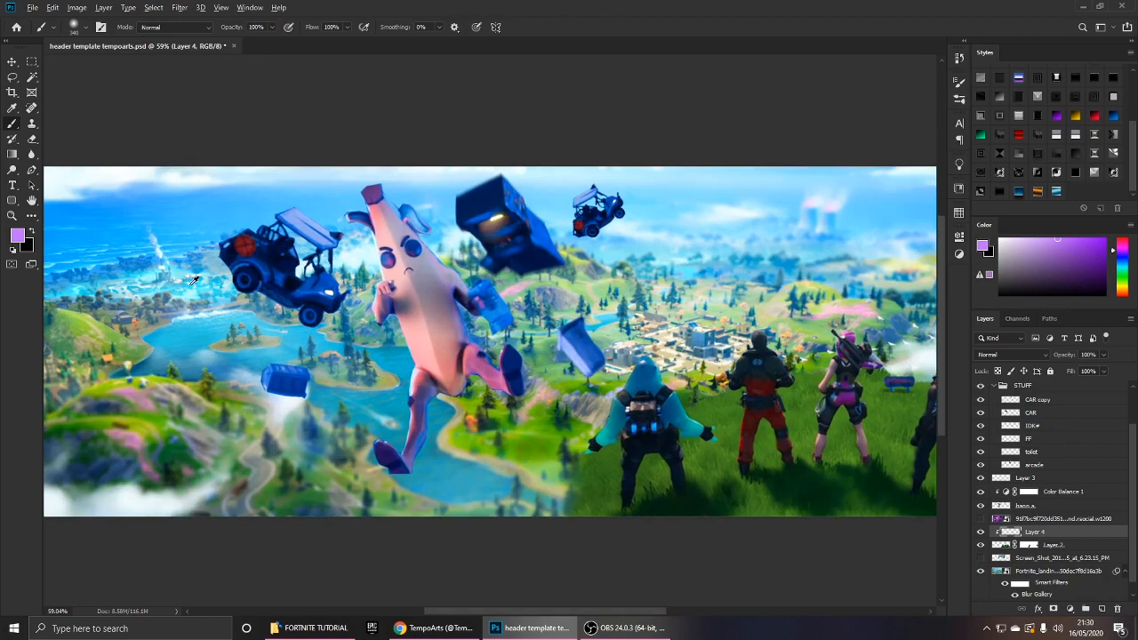
# Sample a light cyan from the distant shoreline, brush it softly beside the hooded character, and keep #72f8fc as the foreground colour.
pyautogui.keyDown('alt'); pyautogui.click(192, 279); pyautogui.keyUp('alt')
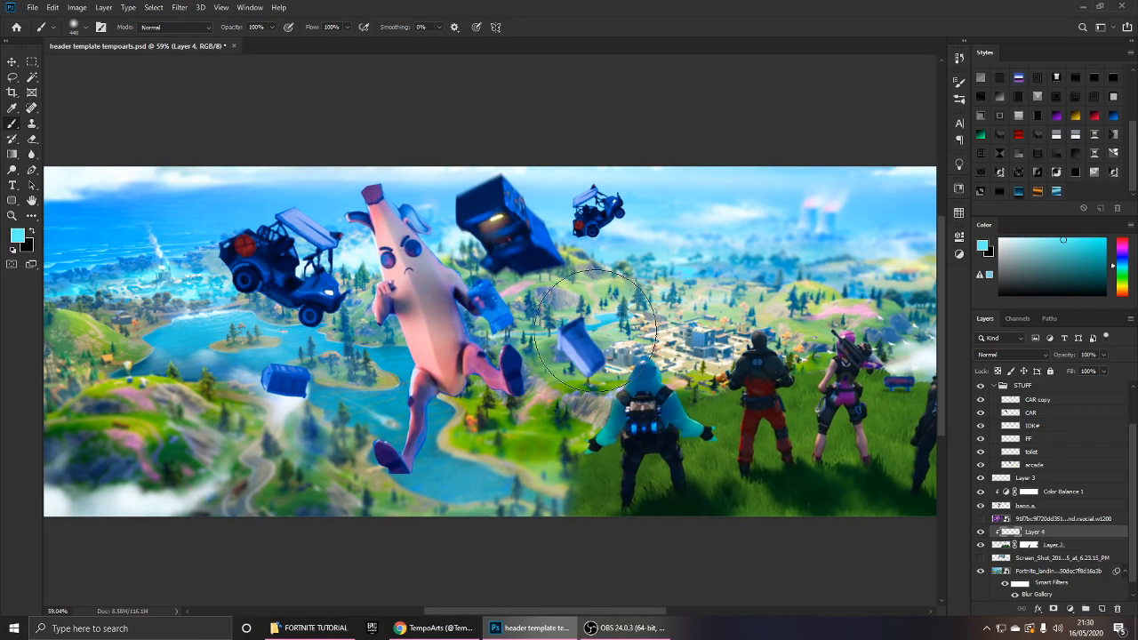
pyautogui.moveTo(566, 388); pyautogui.dragTo(583, 358)
pyautogui.scroll(-4, 738, 338)
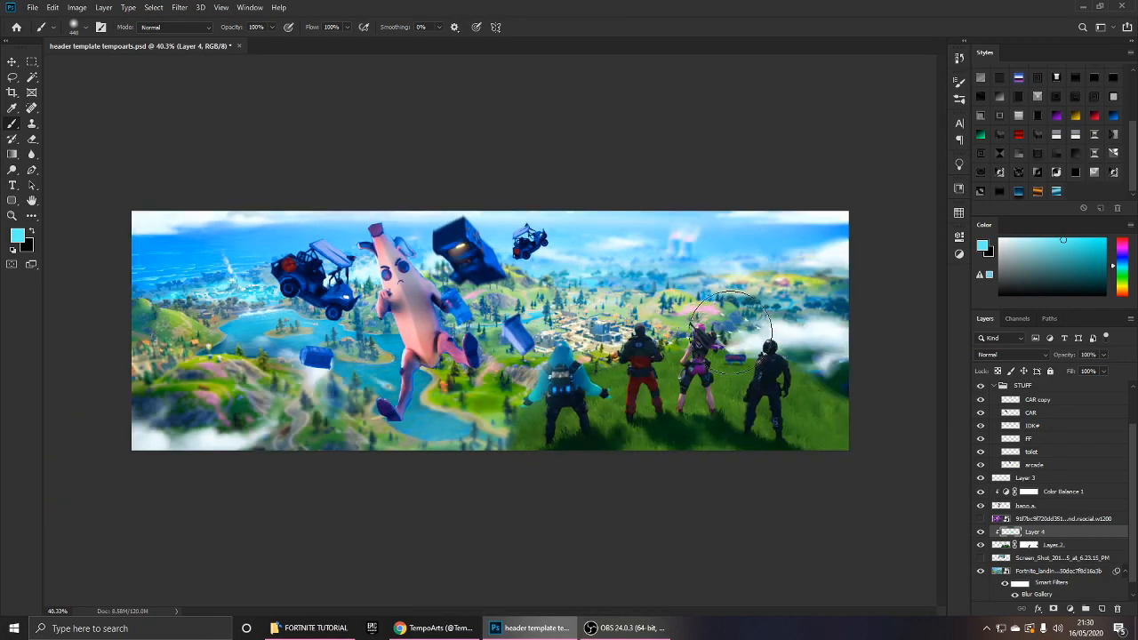
pyautogui.scroll(1, 711, 328)
pyautogui.scroll(2, 676, 332)
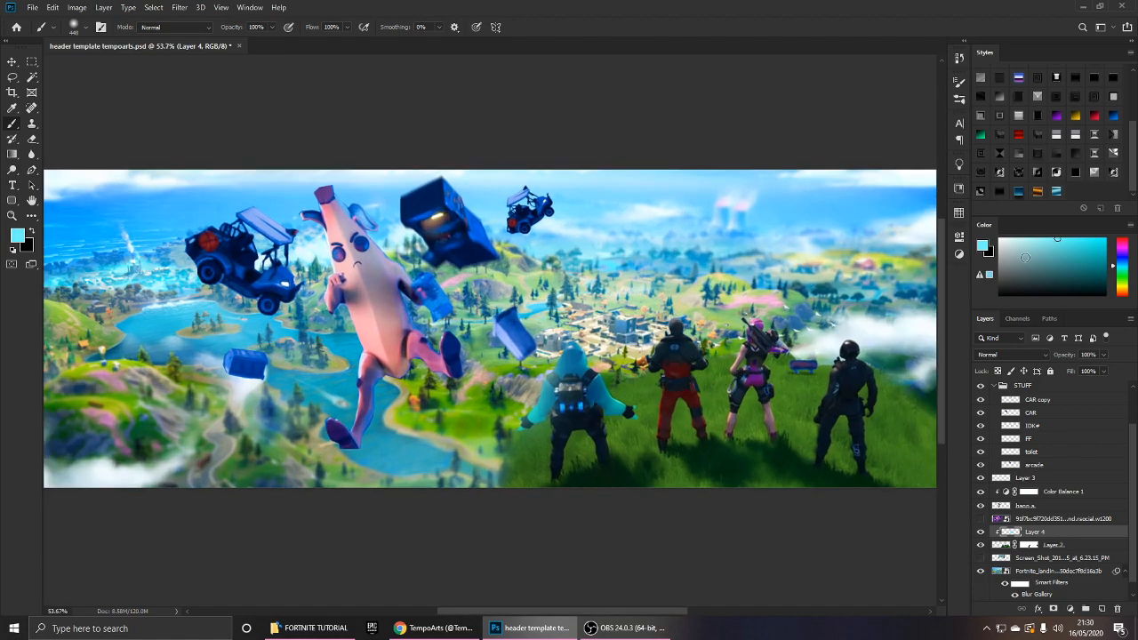
pyautogui.click(984, 246)
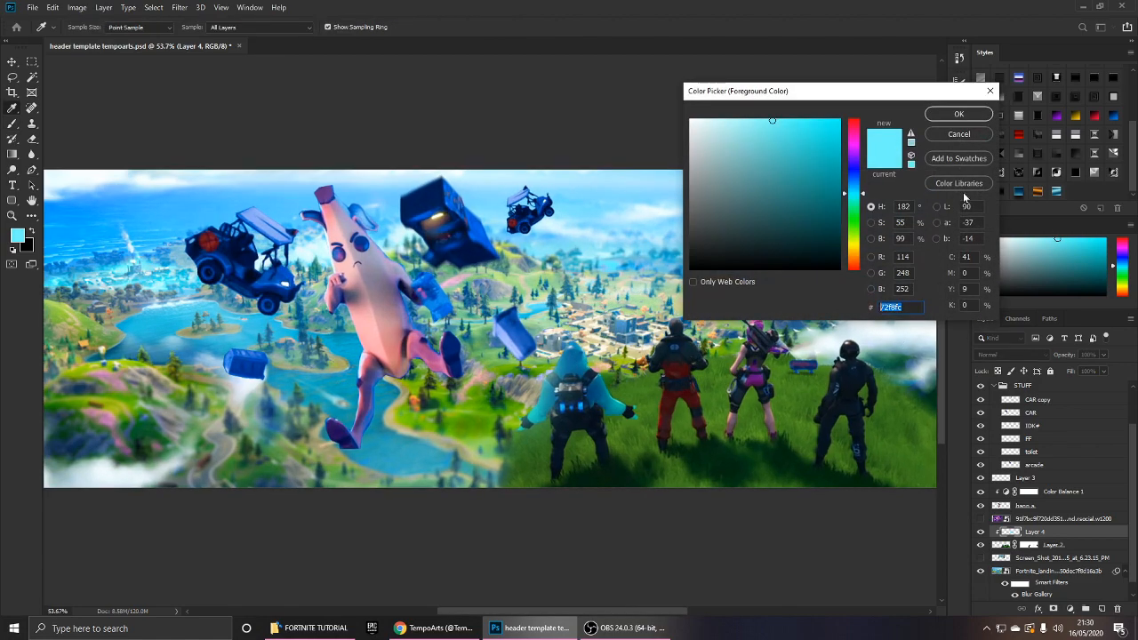
pyautogui.click(944, 121)
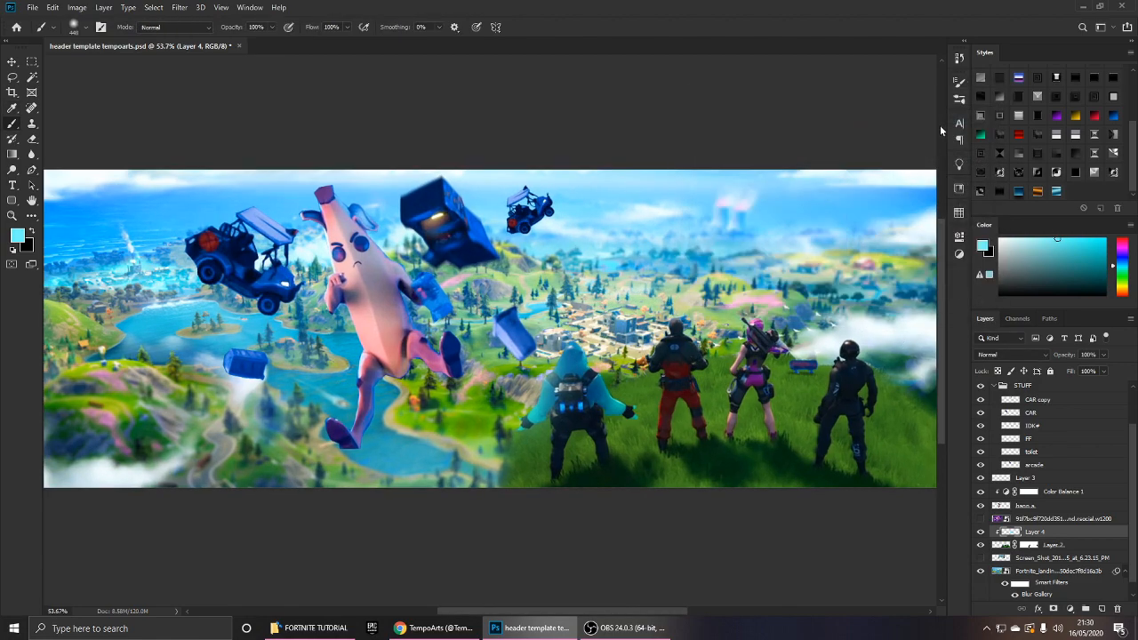
# Set the clipped layer's blend mode to Screen and dab soft cyan light over the red-suited character's upper body.
pyautogui.click(1008, 356)
pyautogui.click(1014, 420)
pyautogui.scroll(5, 597, 349)
pyautogui.hotkey('ctrl', 'z')
pyautogui.click(642, 317)
pyautogui.scroll(-3, 667, 298)
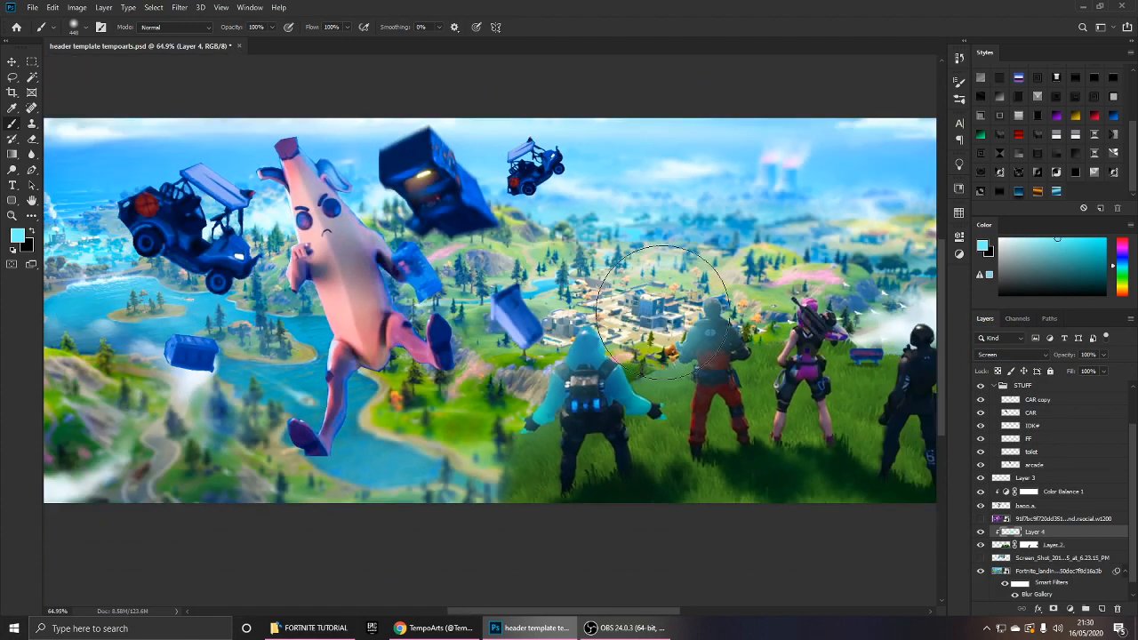
# Undo the last glow stroke and repaint soft cyan light over the red-trousered character's upper body on Layer 4.
pyautogui.hotkey('ctrl', 'z')
pyautogui.moveTo(682, 305); pyautogui.dragTo(654, 300)
pyautogui.click(654, 301)
pyautogui.click(668, 307)
pyautogui.scroll(-4, 675, 295)
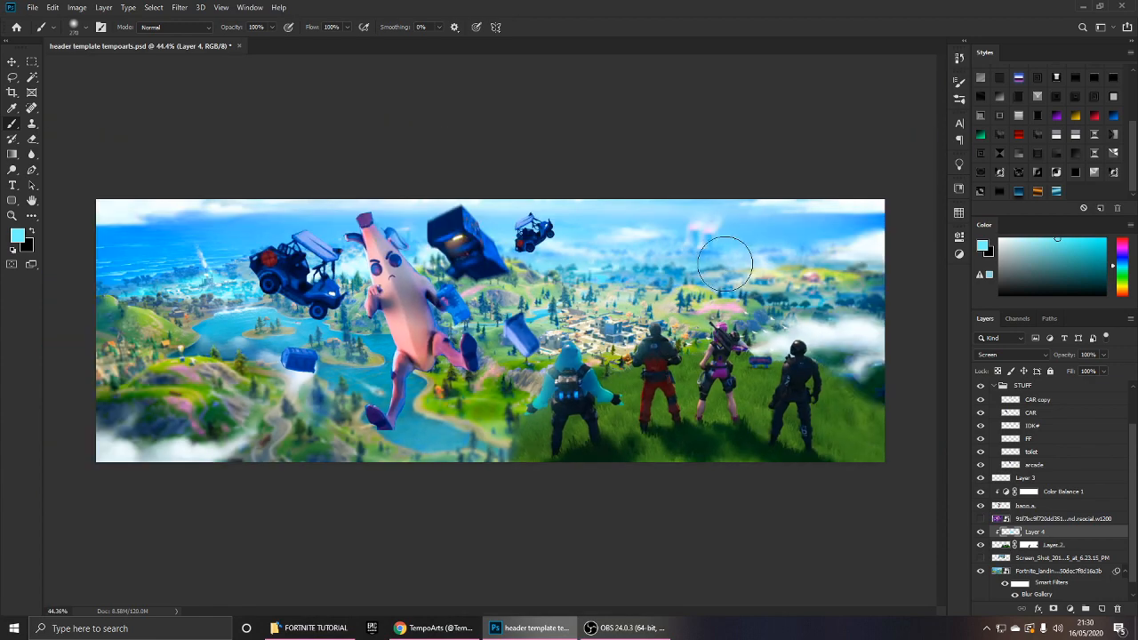
# Try a large soft cyan glow over the dark character nearest the header's outer edge, and undo it.
pyautogui.moveTo(766, 289); pyautogui.dragTo(827, 297)
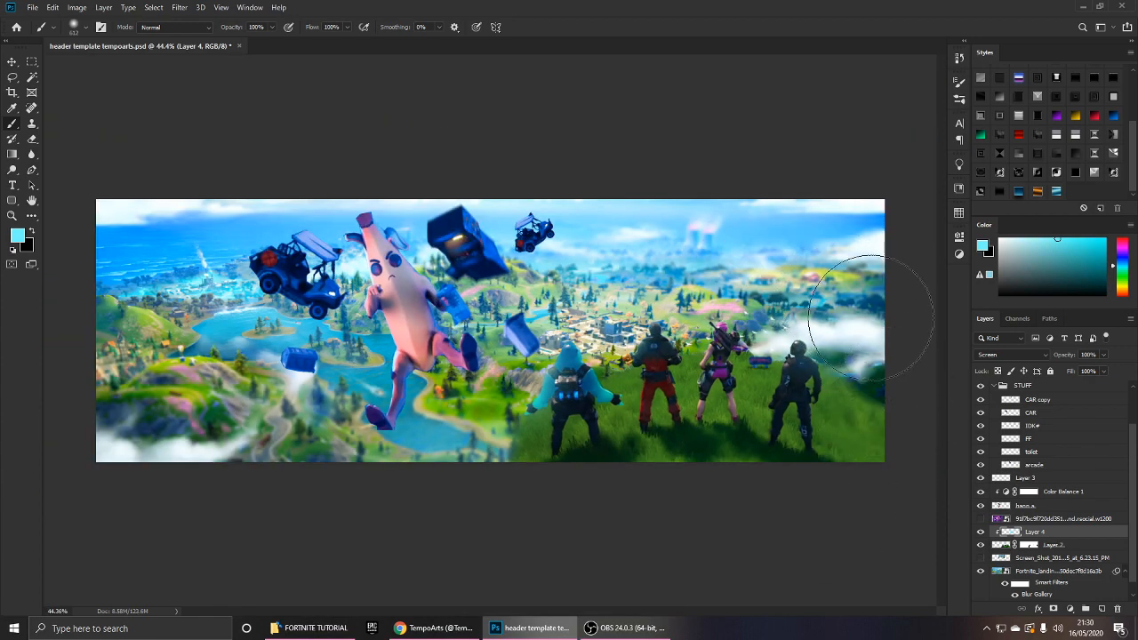
pyautogui.scroll(4, 803, 365)
pyautogui.click(849, 388)
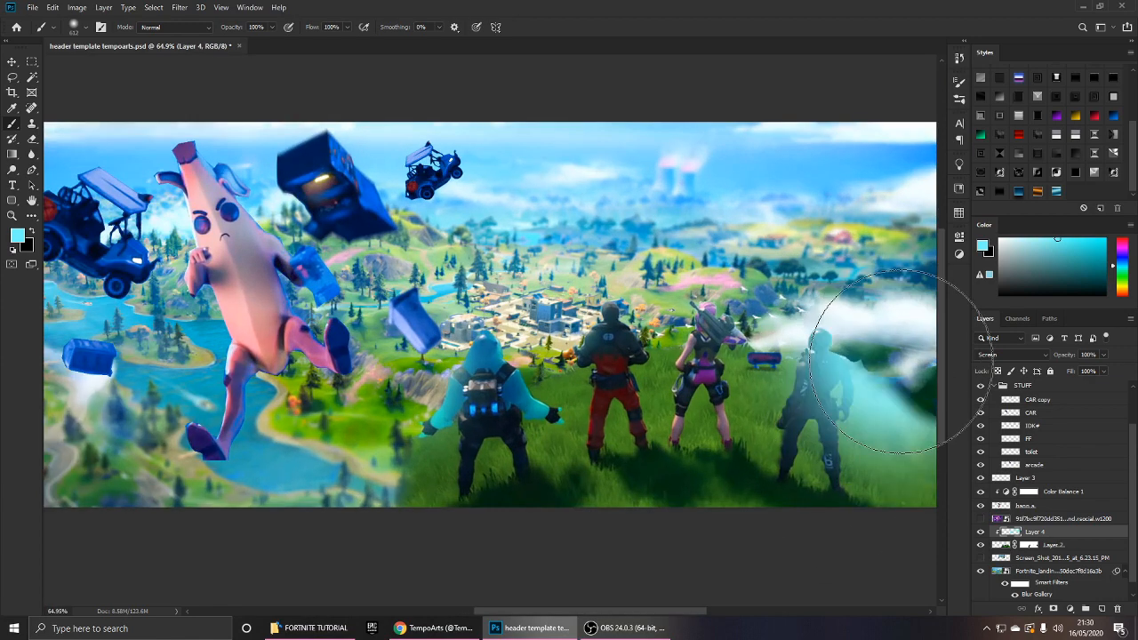
pyautogui.scroll(4, 808, 368)
pyautogui.moveTo(808, 368); pyautogui.dragTo(479, 344)
pyautogui.hotkey('ctrl', 'z')
pyautogui.scroll(-7, 466, 355)
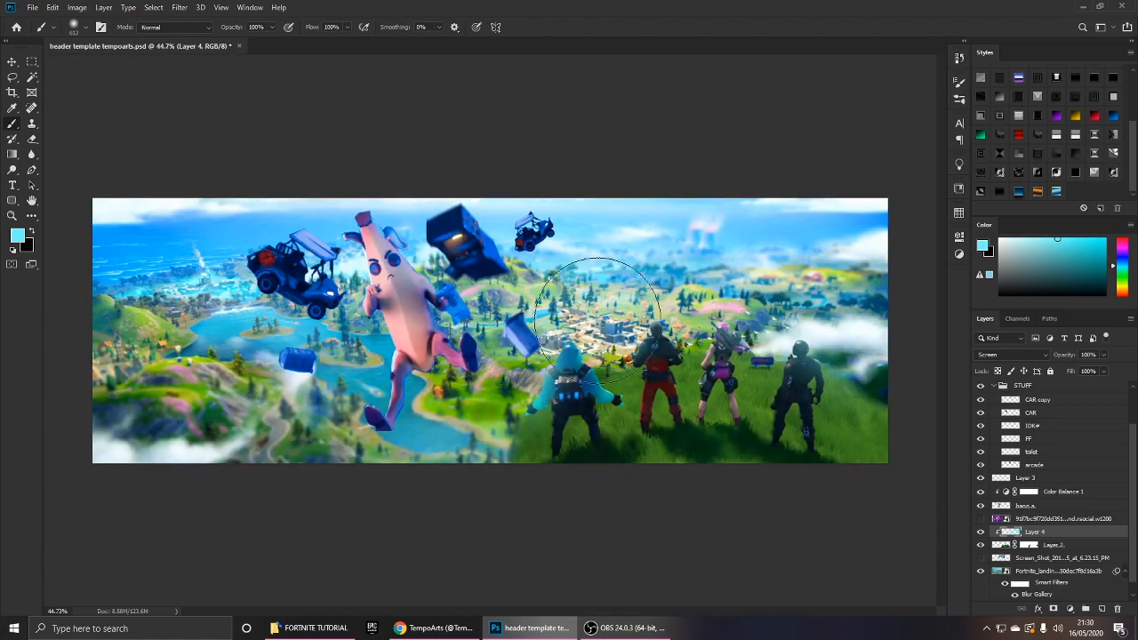
# Touch up the soft cyan glow around the standing characters on Layer 4 using a smaller soft brush.
pyautogui.moveTo(703, 328); pyautogui.dragTo(663, 328)
pyautogui.press('e')
pyautogui.scroll(5, 879, 373)
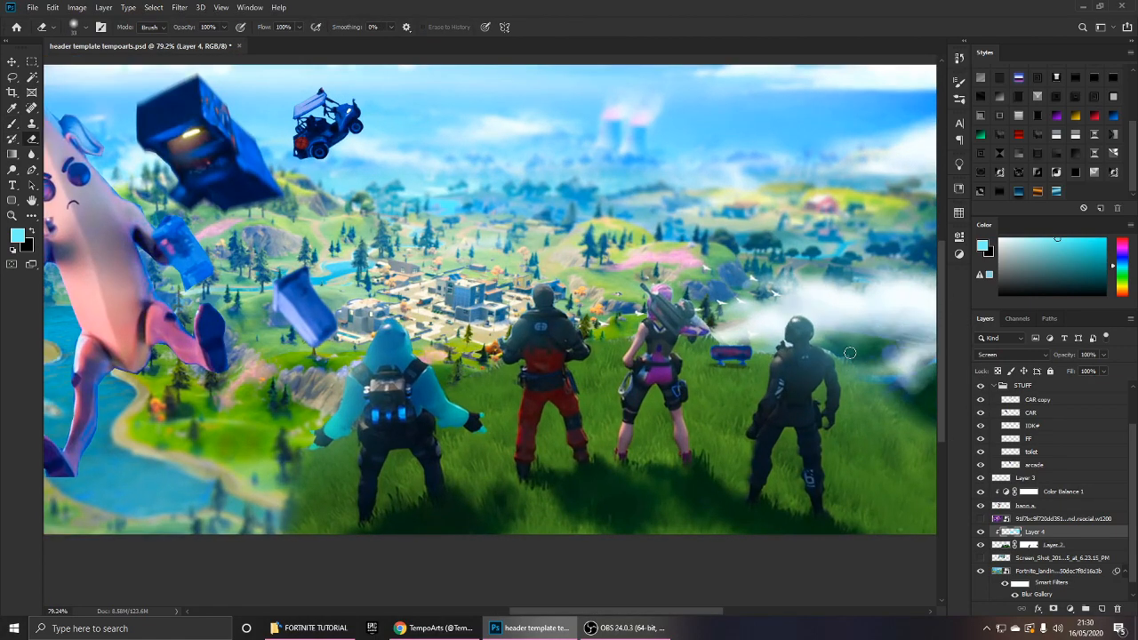
pyautogui.scroll(-3, 853, 365)
pyautogui.press('b')
pyautogui.moveTo(749, 335); pyautogui.dragTo(698, 327)
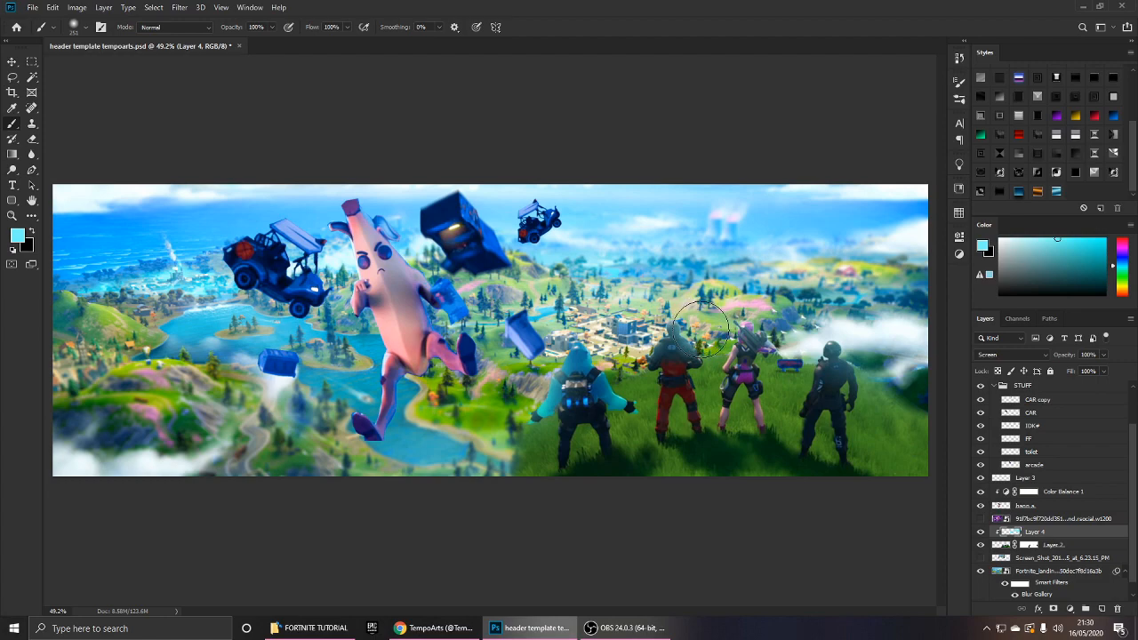
pyautogui.moveTo(682, 286); pyautogui.dragTo(704, 286)
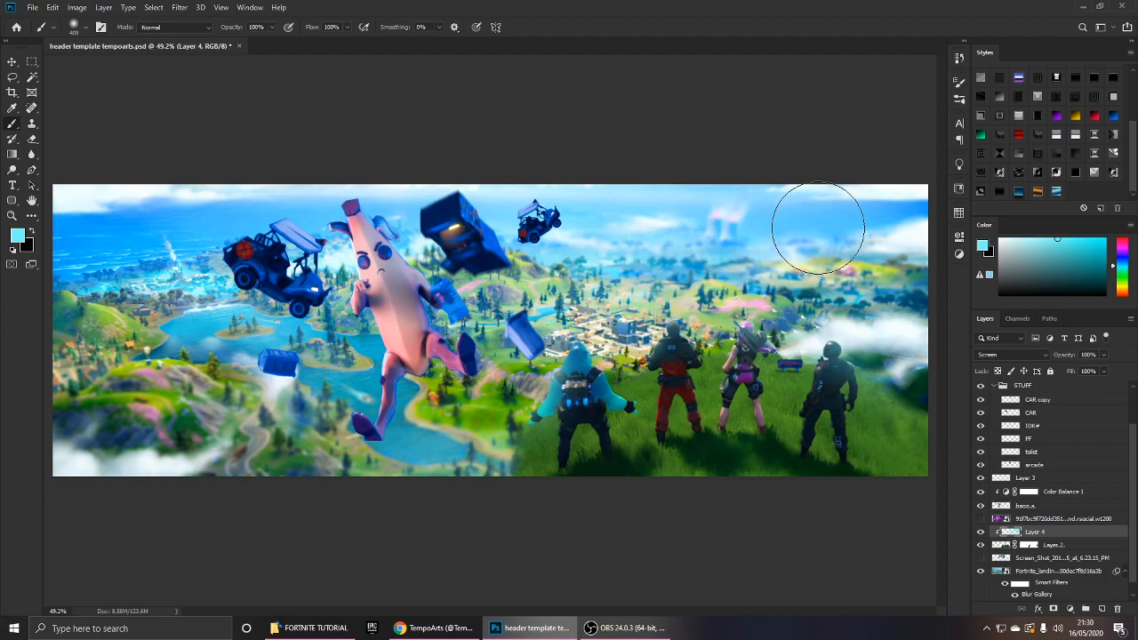
# Reduce the soft brush to 167 px for finer glow touch-ups around the blue-hooded and red-trousered characters.
pyautogui.scroll(1, 765, 258)
pyautogui.press('v')
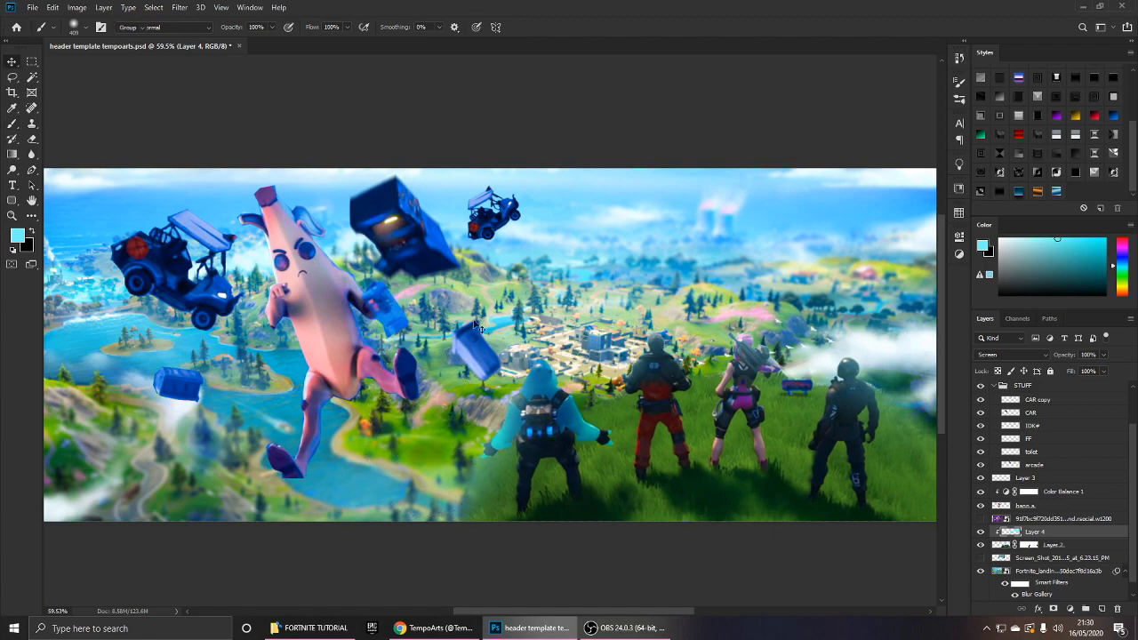
pyautogui.scroll(3, 620, 354)
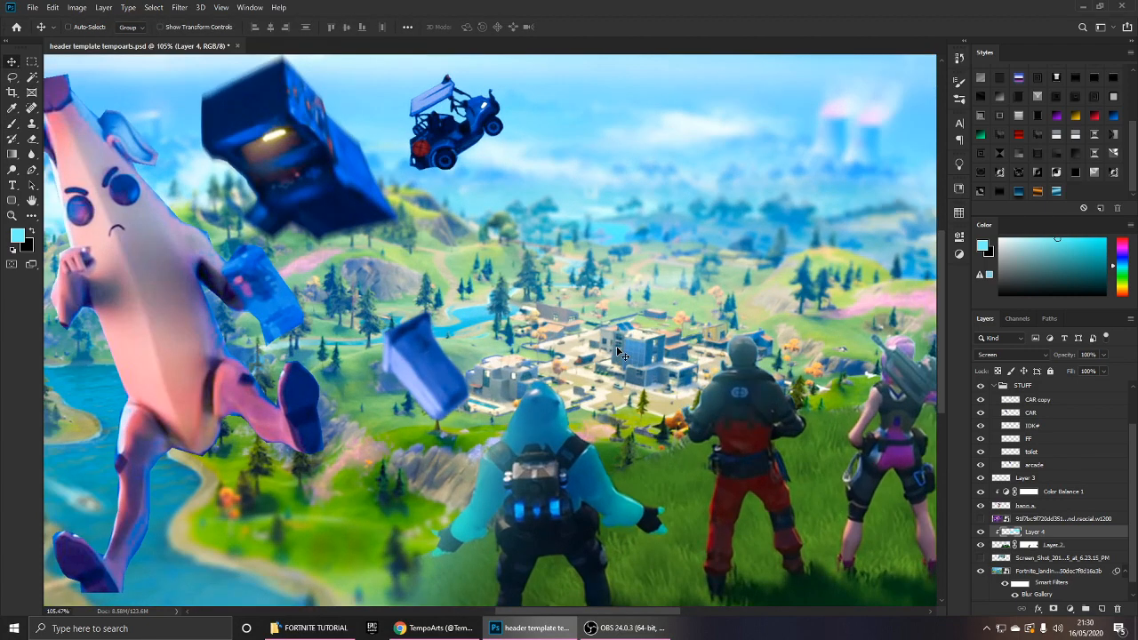
pyautogui.press('b')
pyautogui.moveTo(659, 391); pyautogui.dragTo(632, 436)
pyautogui.scroll(-2, 676, 382)
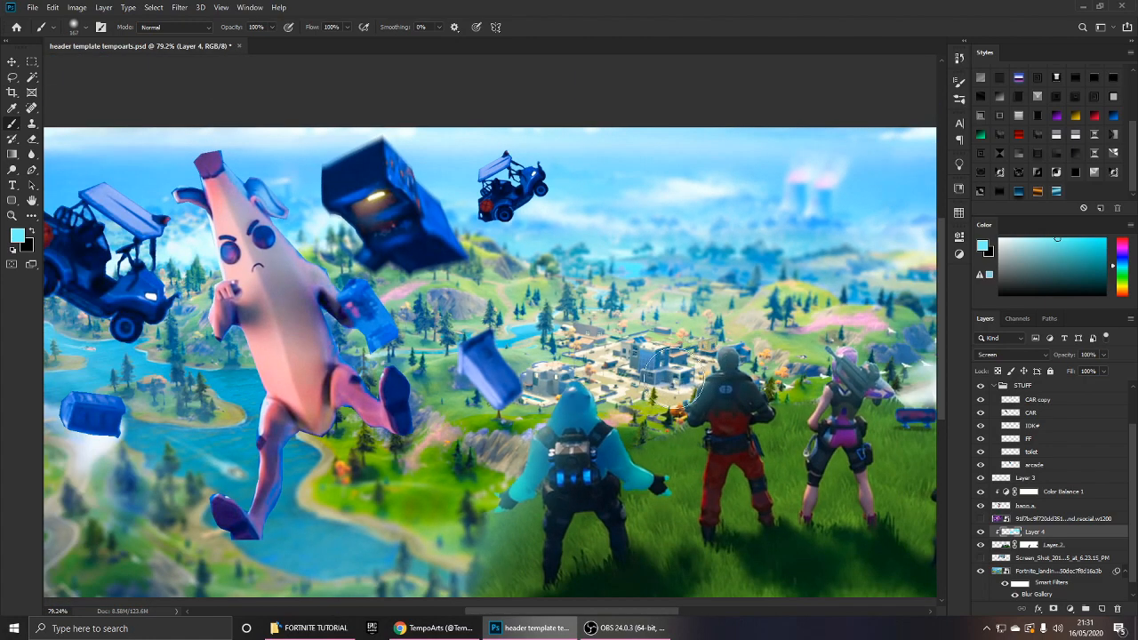
pyautogui.press('v')
pyautogui.scroll(2, 669, 384)
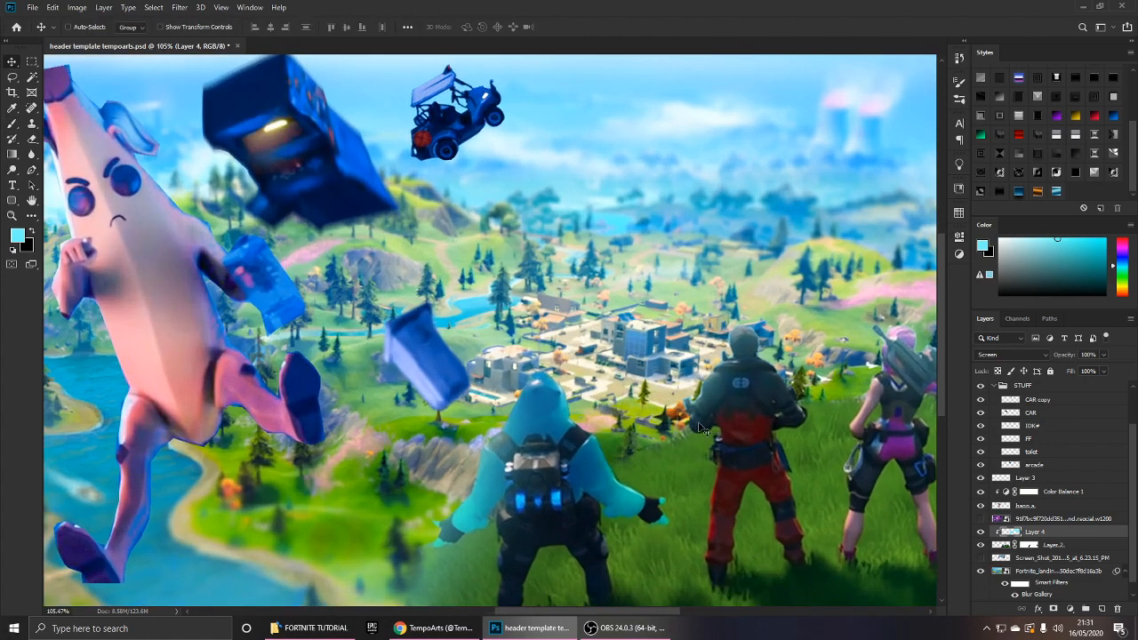
# Create a clipped layer directly above Layer 2 and set up a Hard Round brush with a bright cyan colour.
pyautogui.click(1054, 545)
pyautogui.click(1096, 607)
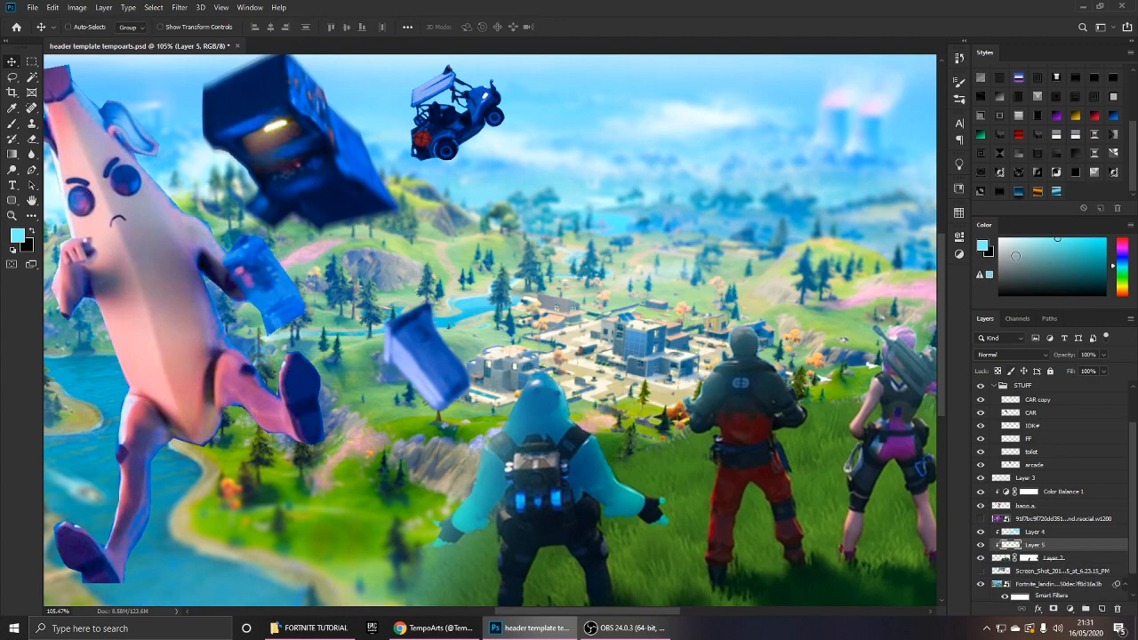
pyautogui.click(1052, 239)
pyautogui.press('b')
pyautogui.rightClick(676, 354)
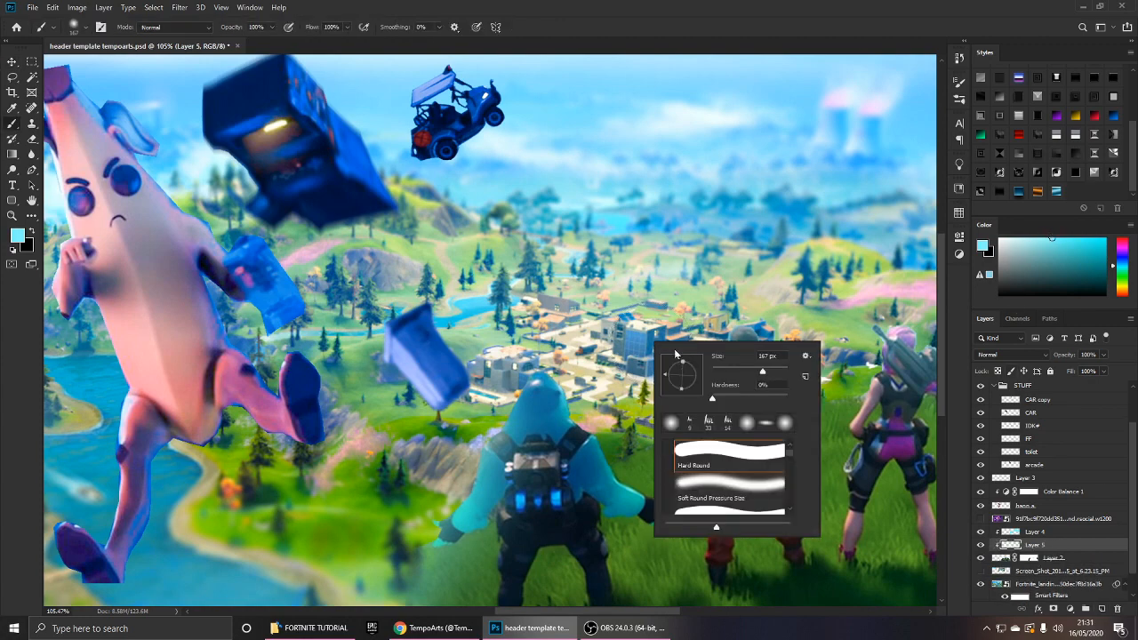
pyautogui.press('Return')
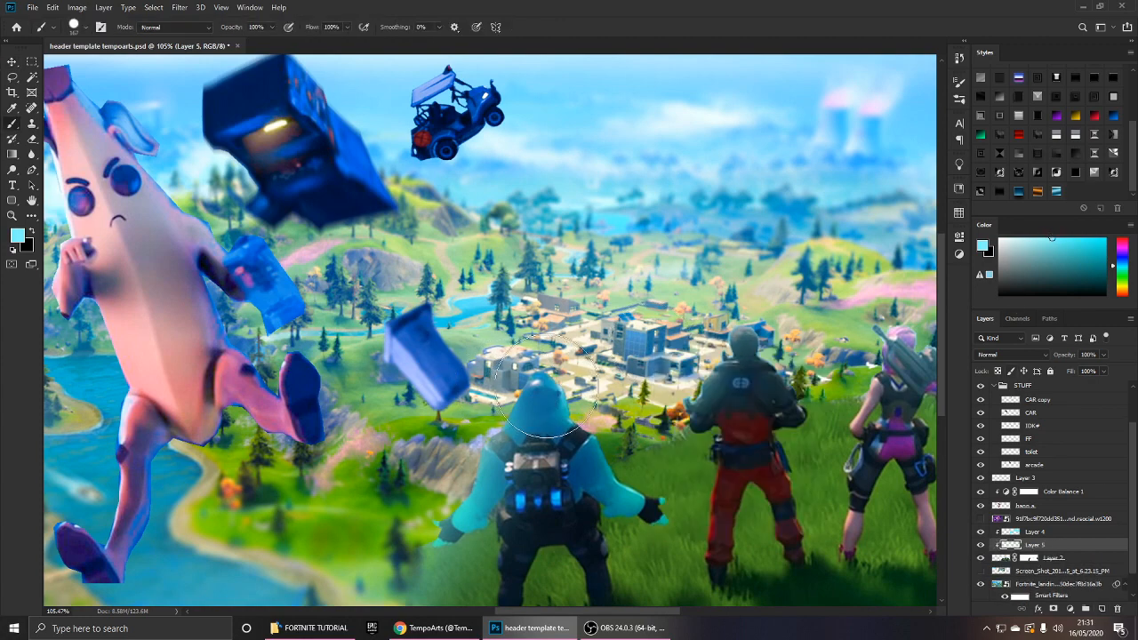
# Set the hard brush to 11 px and squash its tip into a thin, tilted ellipse.
pyautogui.scroll(3, 570, 380)
pyautogui.scroll(4, 567, 380)
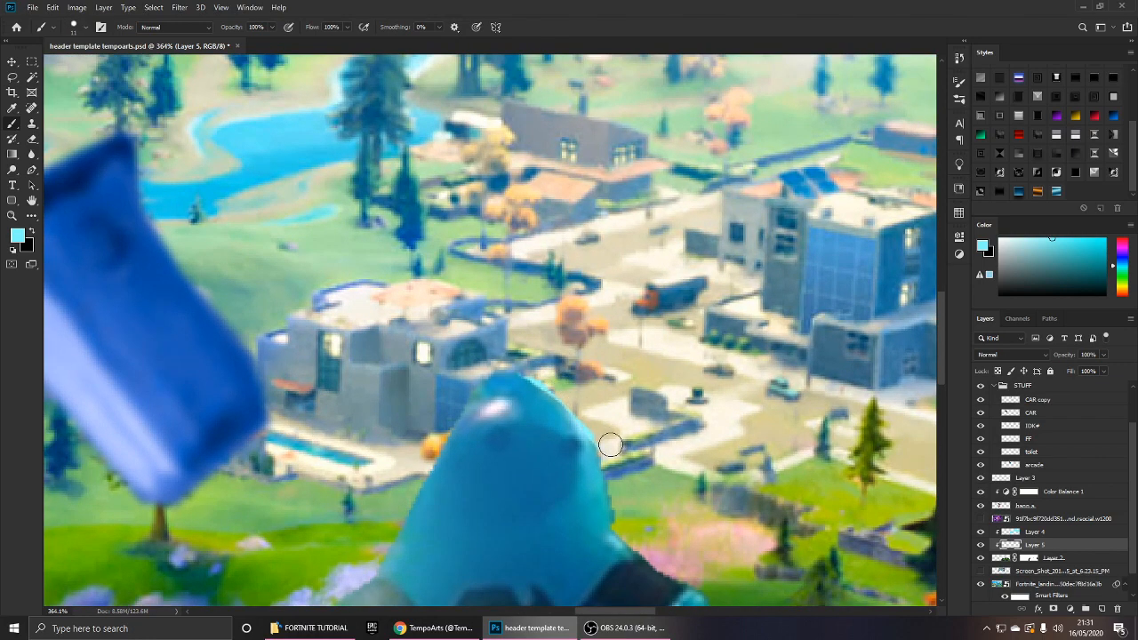
pyautogui.rightClick(565, 390)
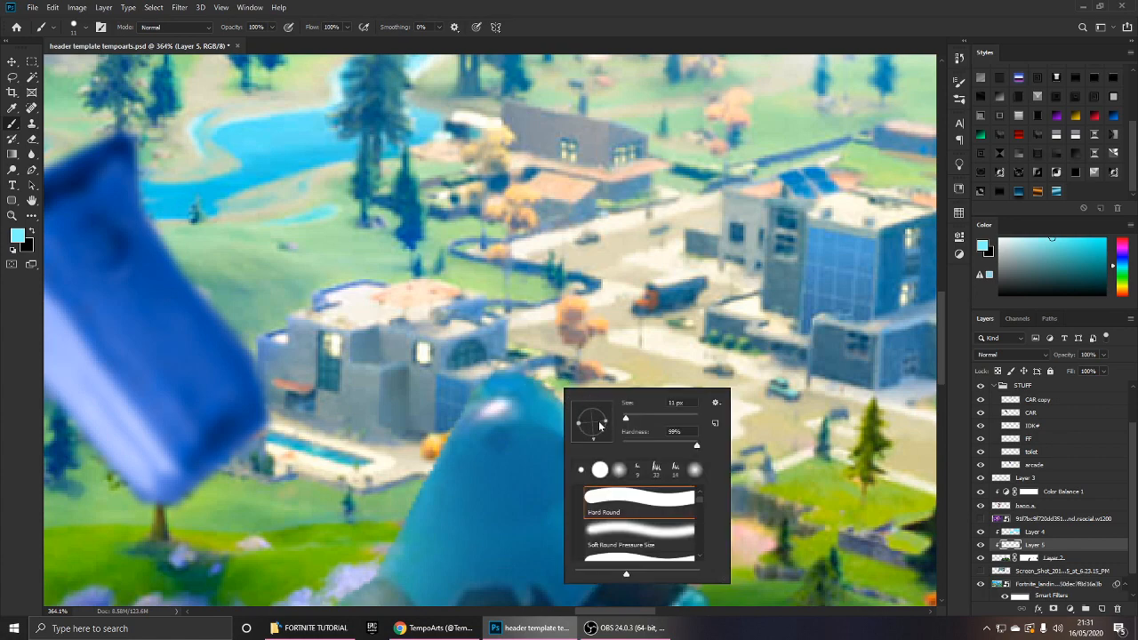
pyautogui.moveTo(607, 423); pyautogui.dragTo(600, 424)
pyautogui.click(531, 375)
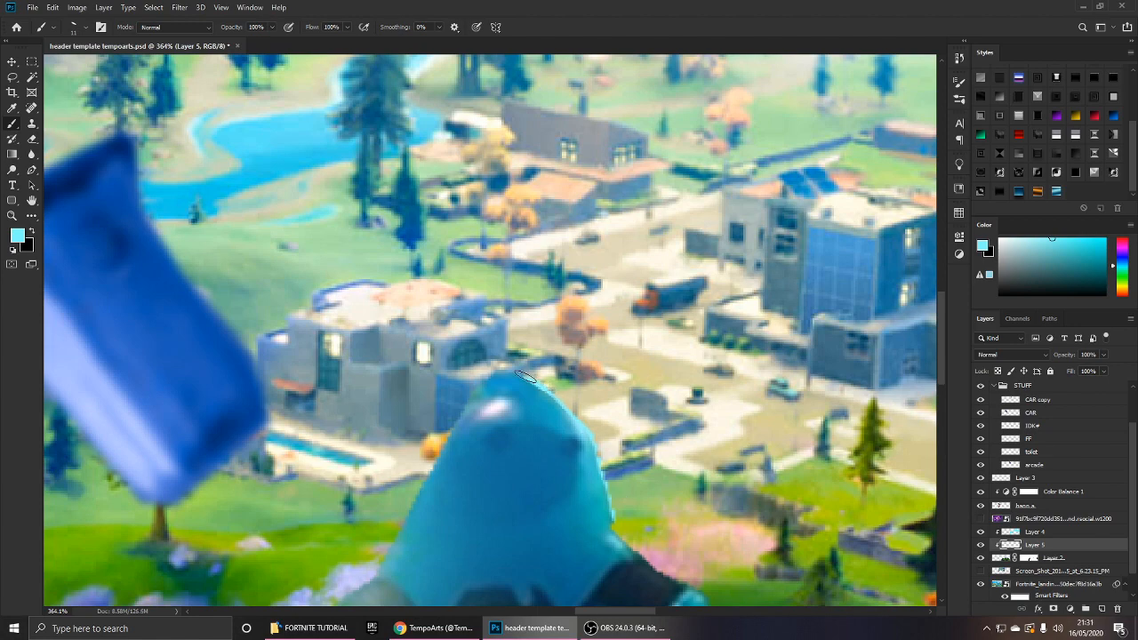
# Paint a thin cyan rim light along the blue-hooded character's hood, right shoulder and upper arm on Layer 5.
pyautogui.scroll(-3, 527, 378)
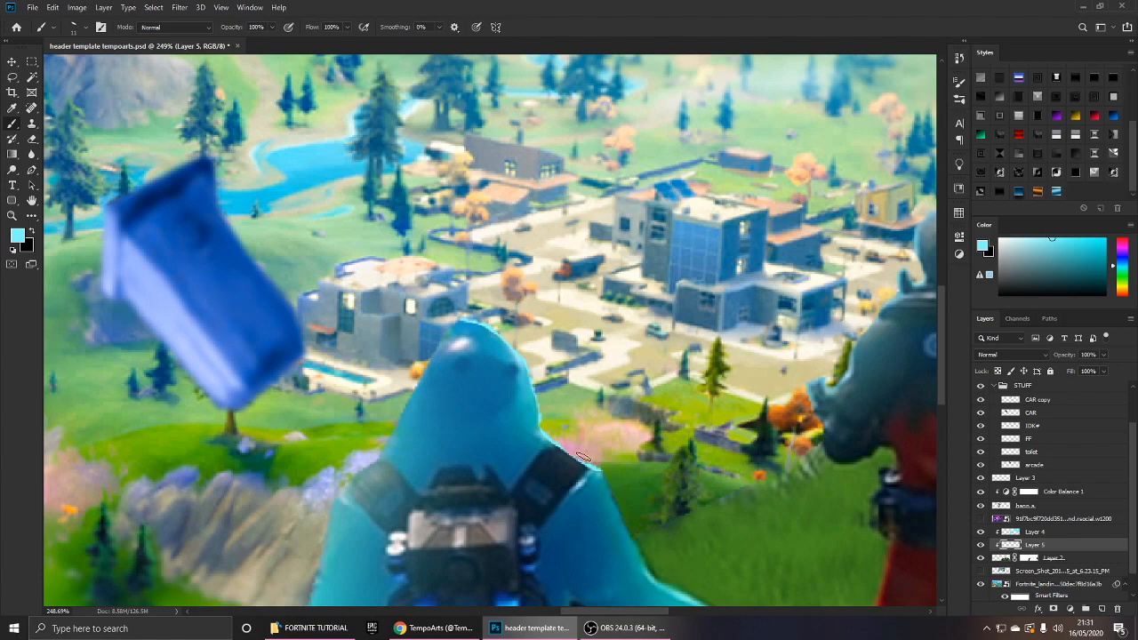
pyautogui.scroll(-4, 622, 505)
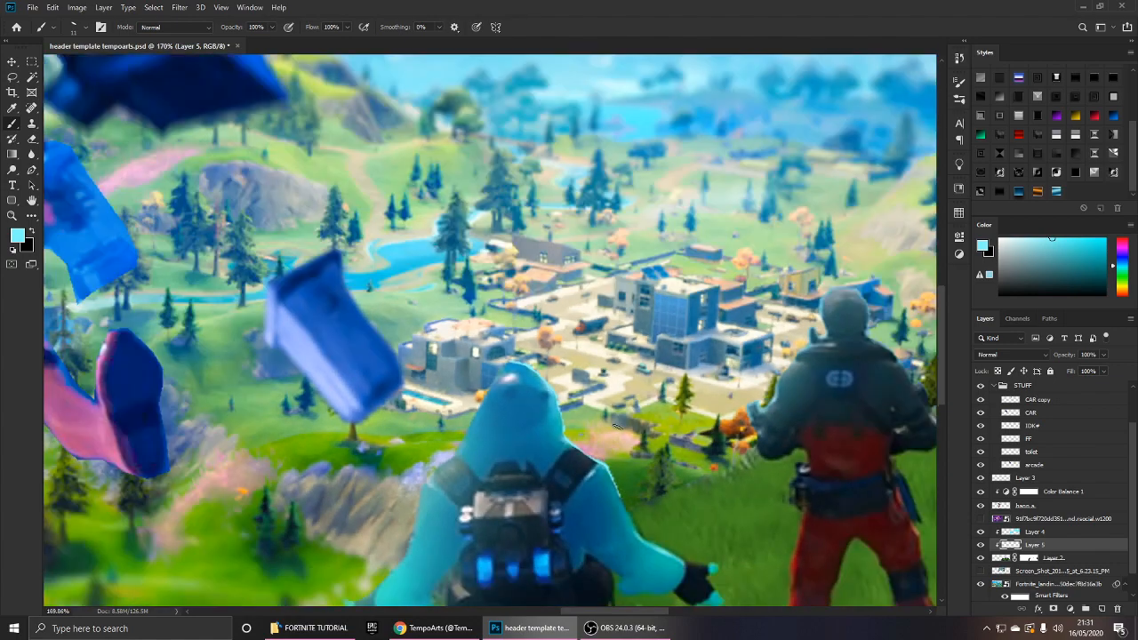
pyautogui.scroll(3, 595, 339)
pyautogui.scroll(2, 592, 356)
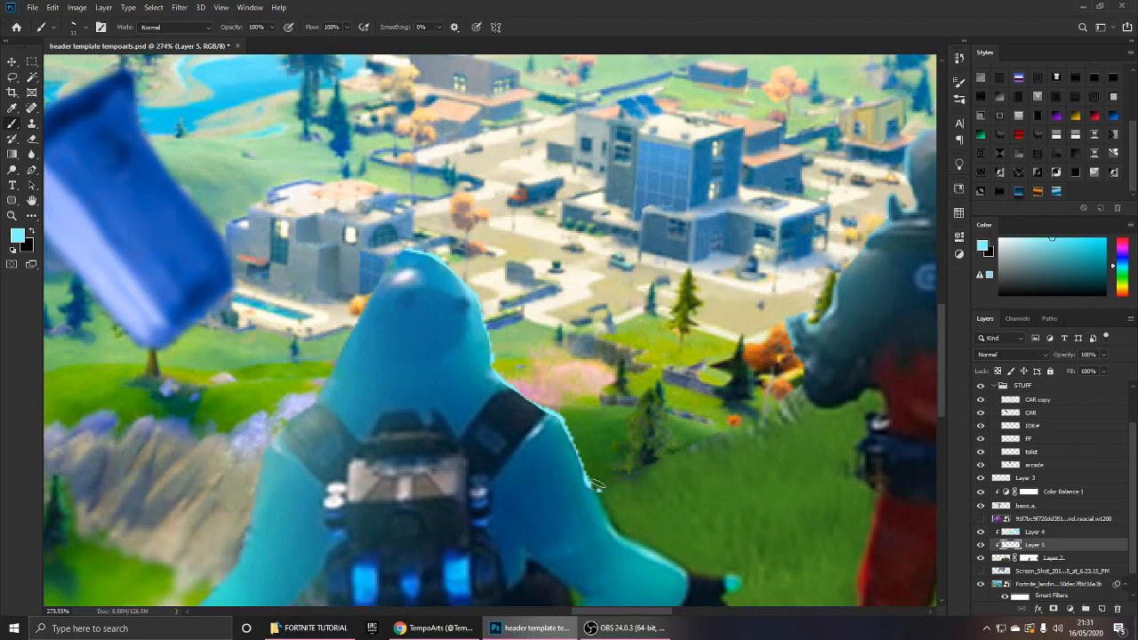
pyautogui.scroll(-7, 656, 457)
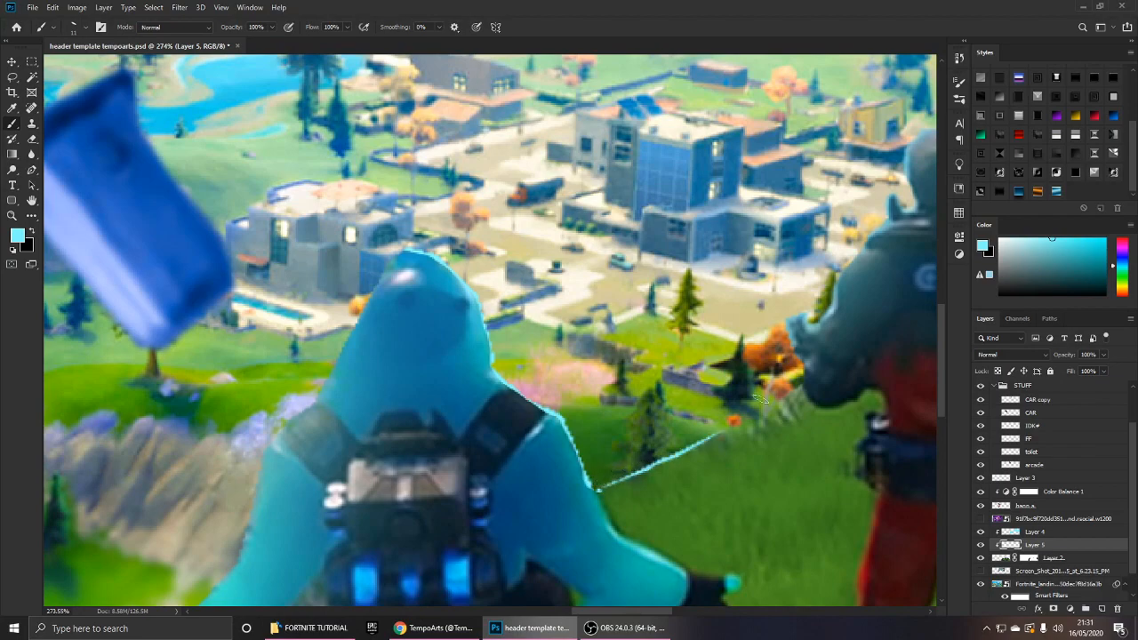
pyautogui.scroll(6, 630, 380)
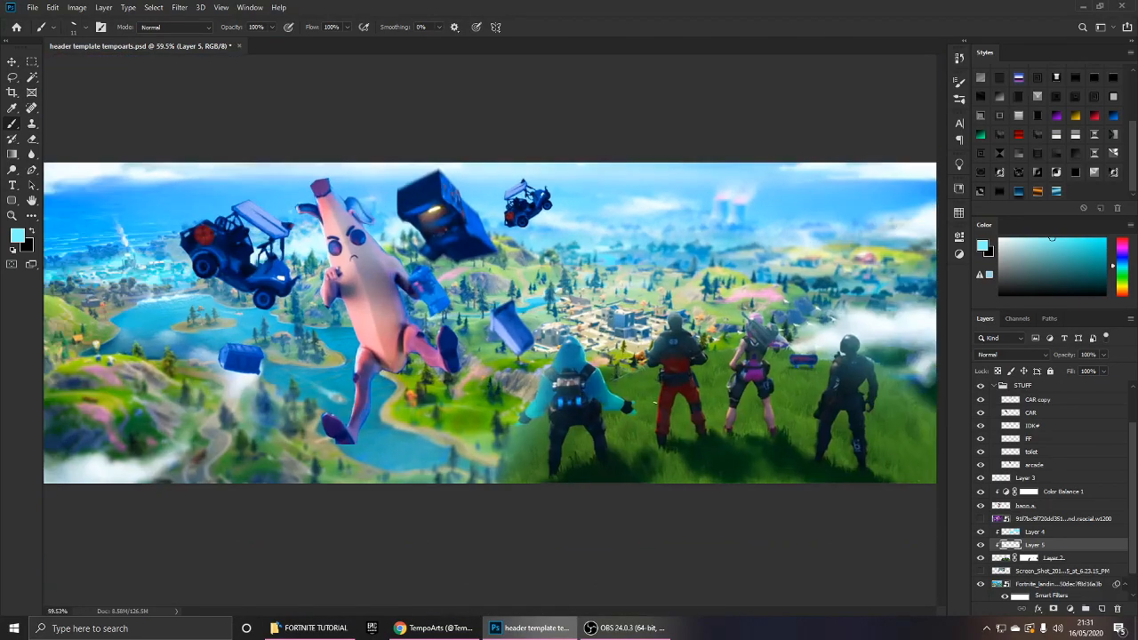
# Erase the stray cyan line beside the blue-hooded character's arm, and compare the rim light by hiding and showing Layer 5.
pyautogui.press('e')
pyautogui.moveTo(625, 361); pyautogui.dragTo(594, 377)
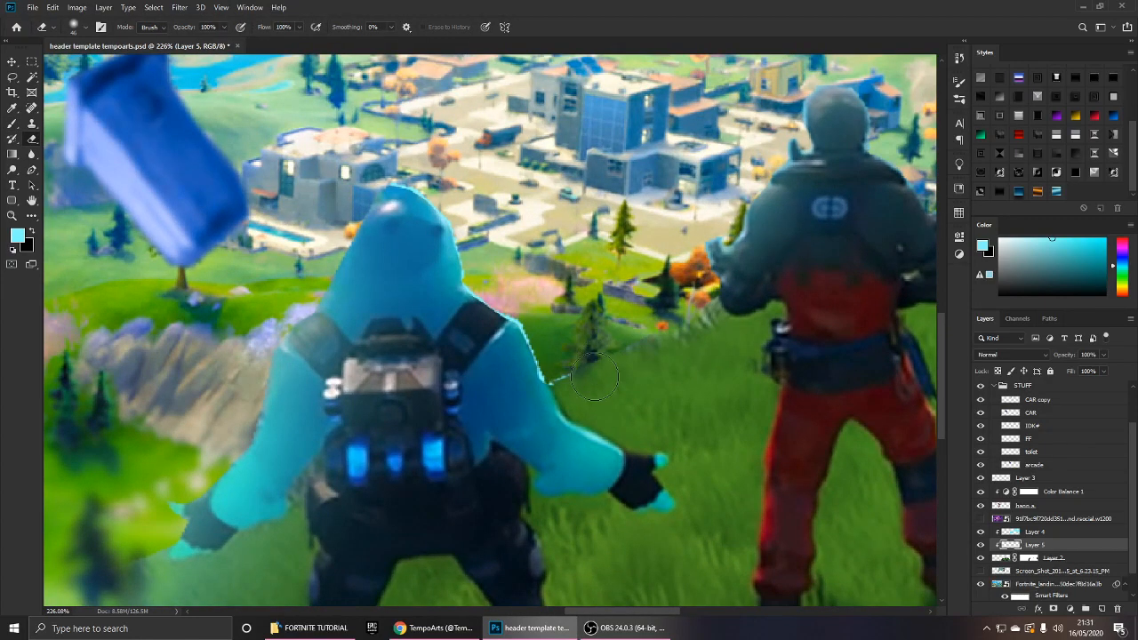
pyautogui.press('v')
pyautogui.scroll(3, 516, 267)
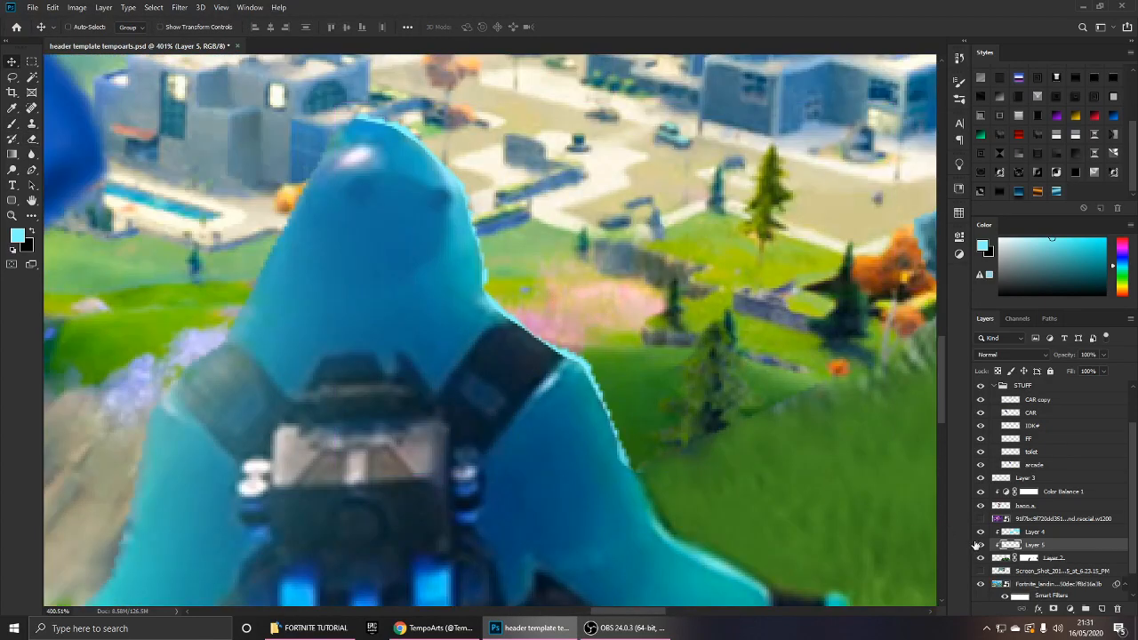
pyautogui.click(981, 544)
pyautogui.click(980, 544)
# Paint a thin cyan rim light around the red-trousered character's head and down the right shoulder.
pyautogui.scroll(-2, 815, 424)
pyautogui.press('b')
pyautogui.scroll(3, 254, 333)
pyautogui.moveTo(500, 298); pyautogui.dragTo(282, 403)
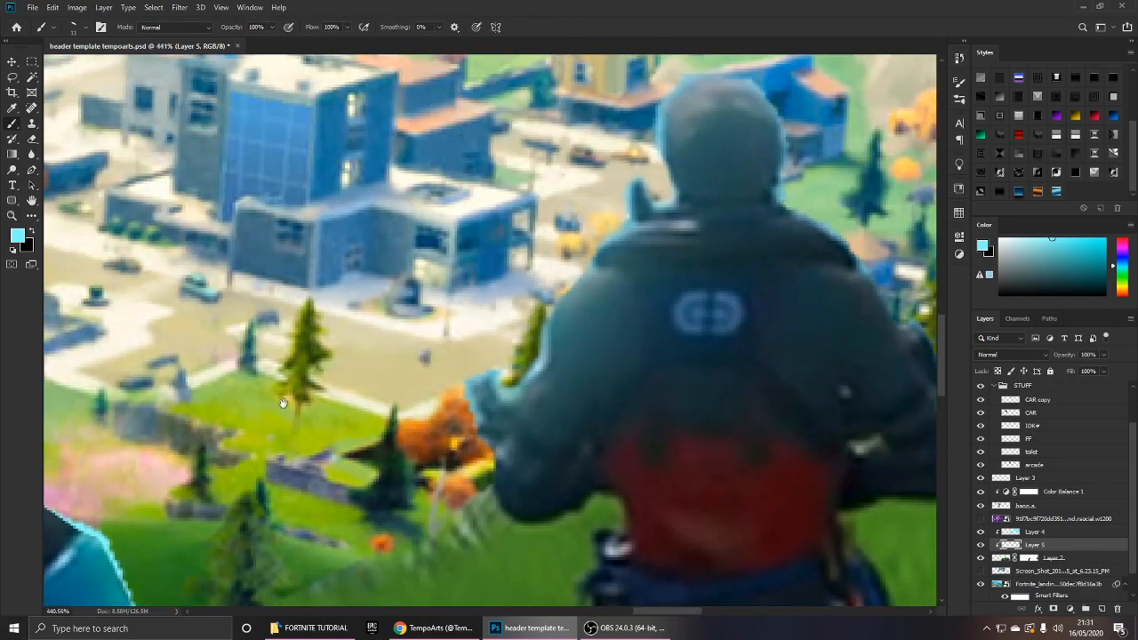
pyautogui.scroll(-3, 670, 267)
pyautogui.scroll(3, 660, 204)
pyautogui.moveTo(660, 204); pyautogui.dragTo(577, 250)
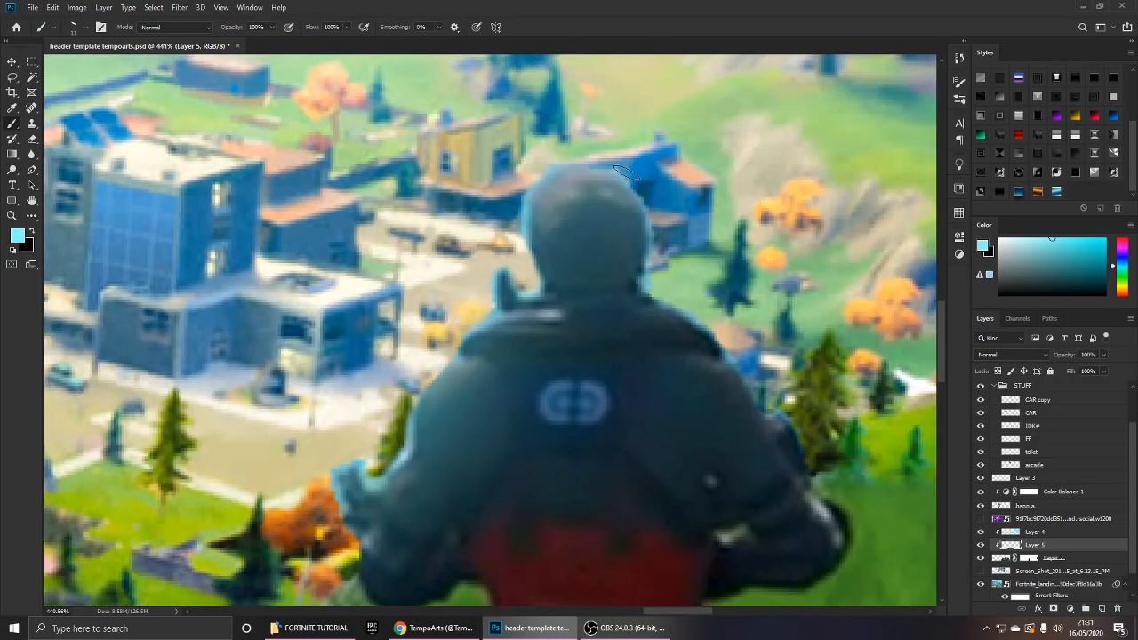
pyautogui.moveTo(645, 201)
pyautogui.mouseDown()
pyautogui.moveTo(664, 279)
pyautogui.moveTo(652, 270)
pyautogui.moveTo(688, 291)
pyautogui.moveTo(689, 277)
pyautogui.moveTo(677, 281)
pyautogui.moveTo(717, 325)
pyautogui.mouseUp()
pyautogui.scroll(-2, 662, 269)
pyautogui.scroll(-8, 718, 330)
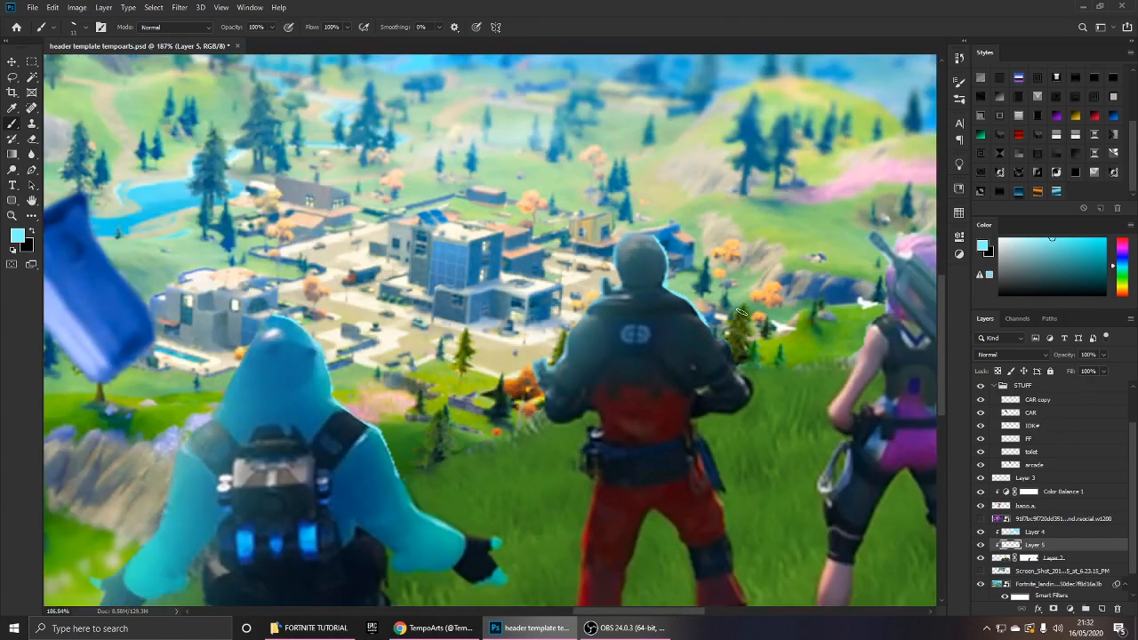
# Extend the cyan rim light down the red-trousered character's left shoulder to the raised hand.
pyautogui.scroll(9, 633, 302)
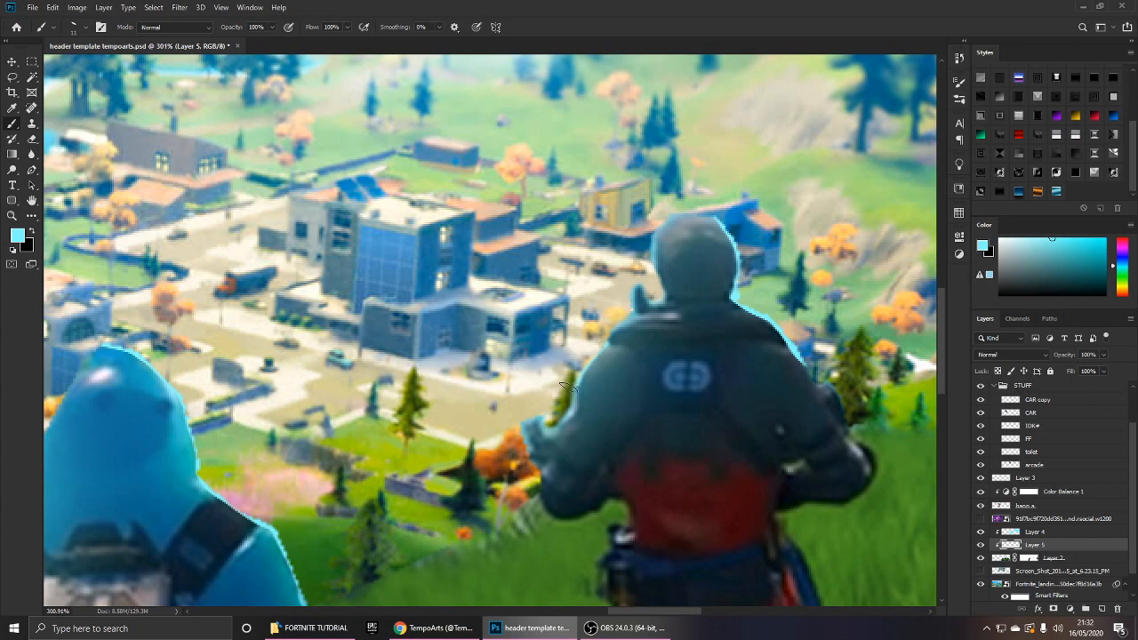
pyautogui.moveTo(562, 396); pyautogui.dragTo(516, 442)
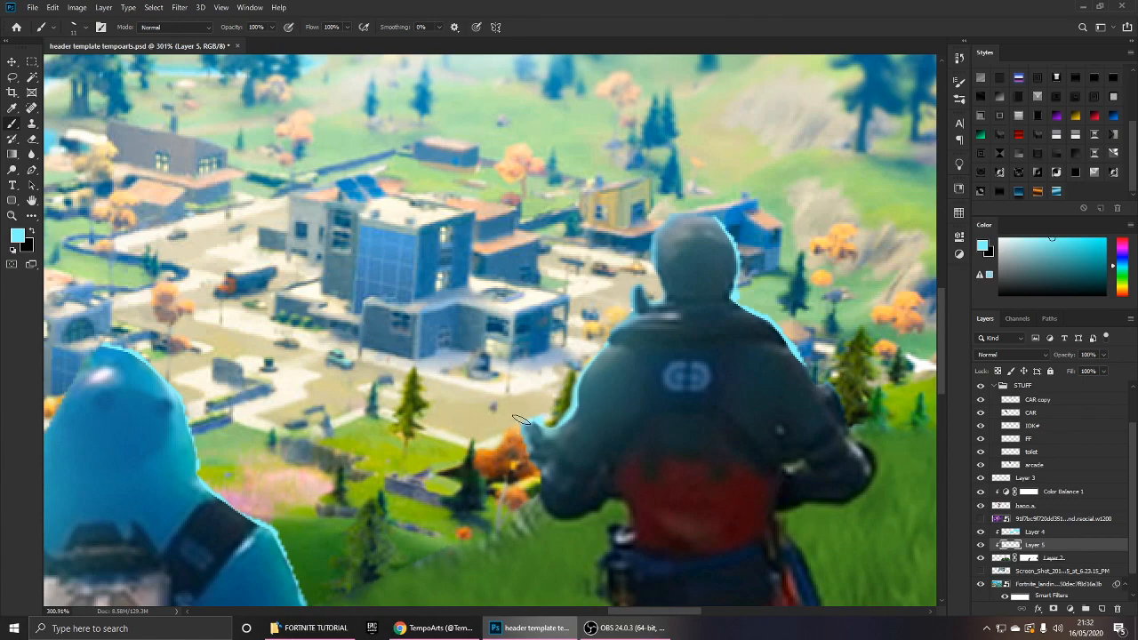
pyautogui.scroll(-8, 533, 480)
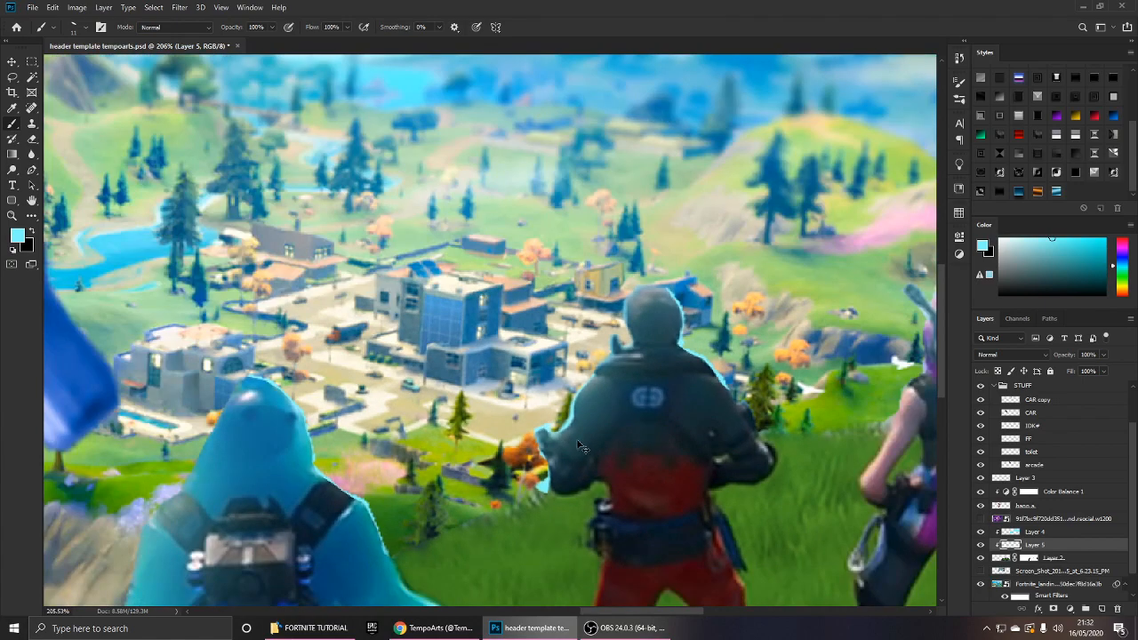
# Paint a thin cyan rim light along the pink-haired character's hair, shoulder gear and raised right arm.
pyautogui.scroll(-1, 642, 437)
pyautogui.scroll(6, 636, 391)
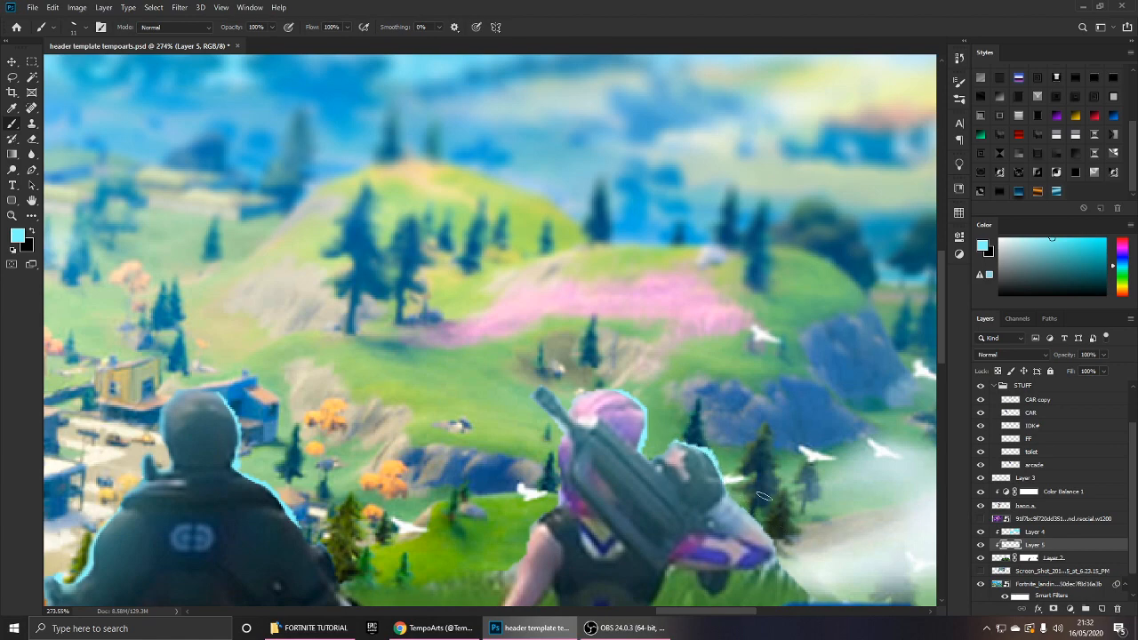
pyautogui.moveTo(763, 496); pyautogui.dragTo(579, 341)
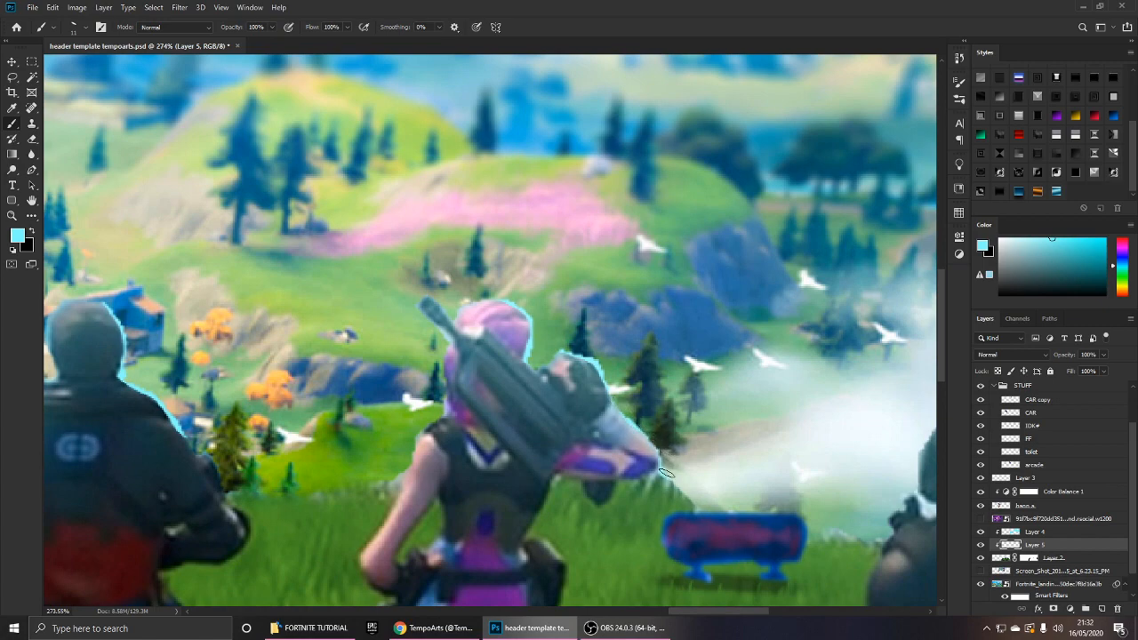
pyautogui.scroll(-5, 671, 463)
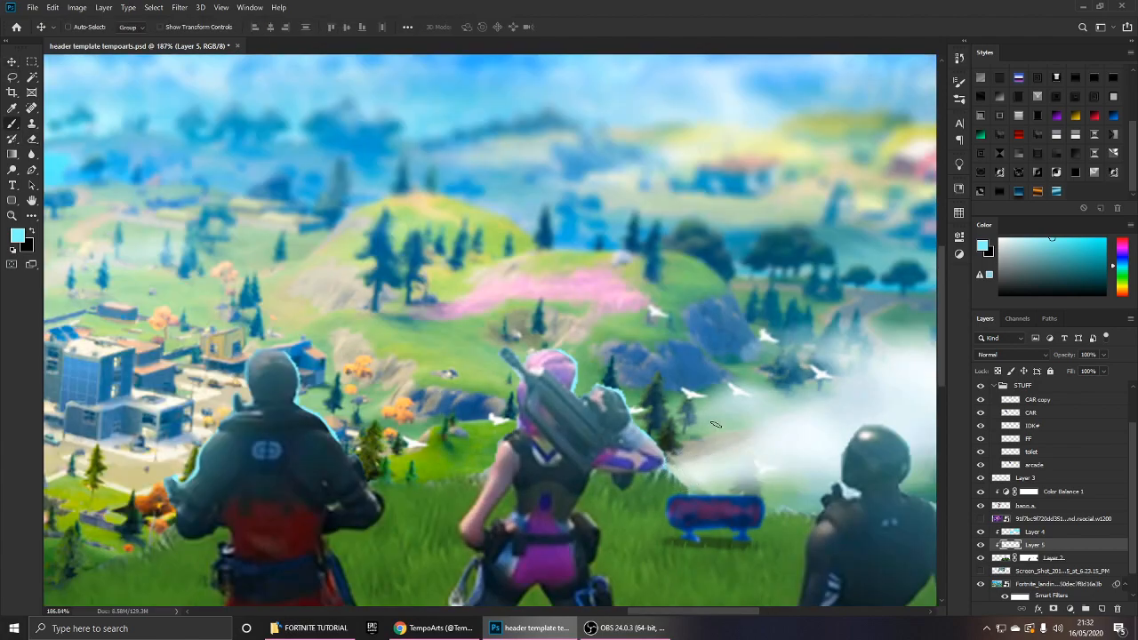
# Paint a thin cyan rim light along the black-suited character's helmet and right shoulder, and erase the excess.
pyautogui.scroll(-1, 727, 444)
pyautogui.scroll(4, 711, 400)
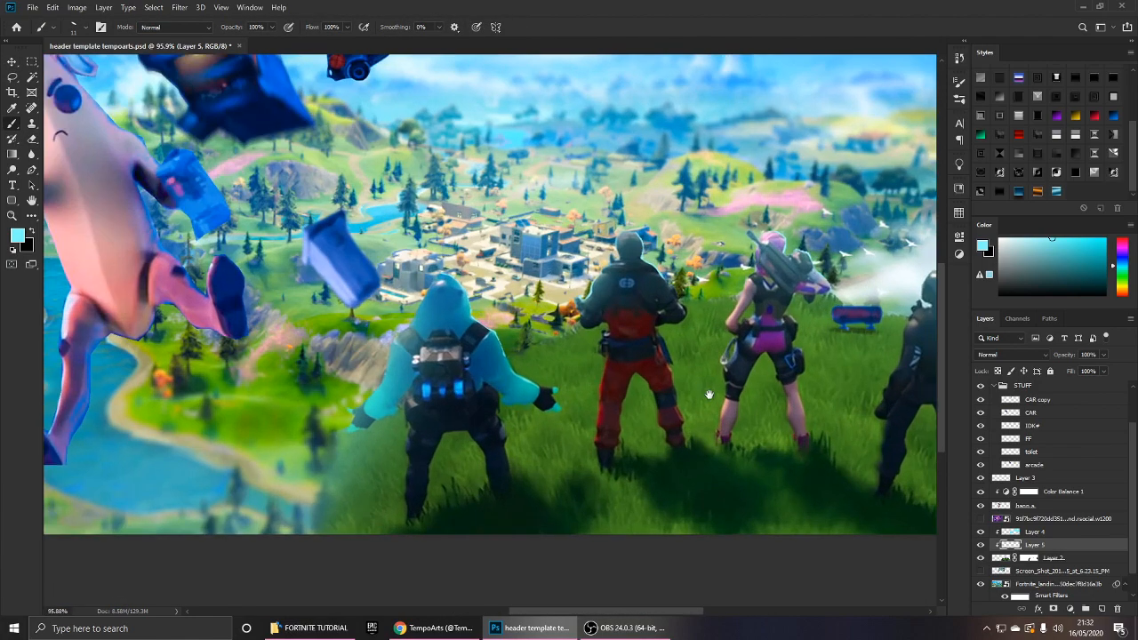
pyautogui.moveTo(709, 394); pyautogui.dragTo(445, 399)
pyautogui.scroll(6, 667, 276)
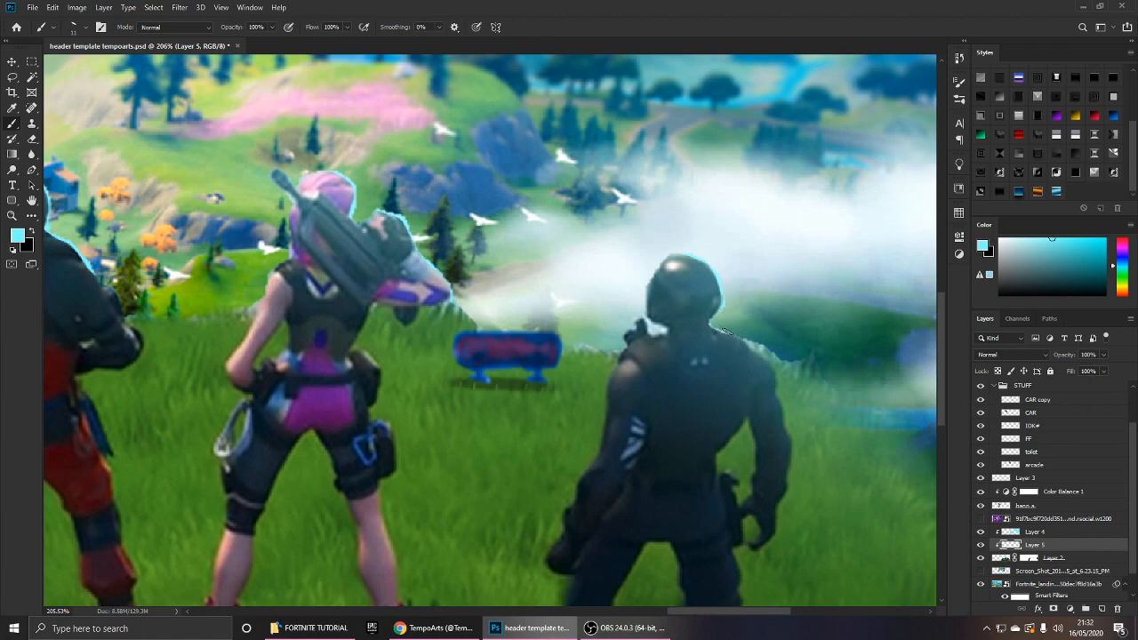
pyautogui.press('e')
pyautogui.keyDown('alt'); pyautogui.rightClick(756, 338); pyautogui.keyUp('alt')
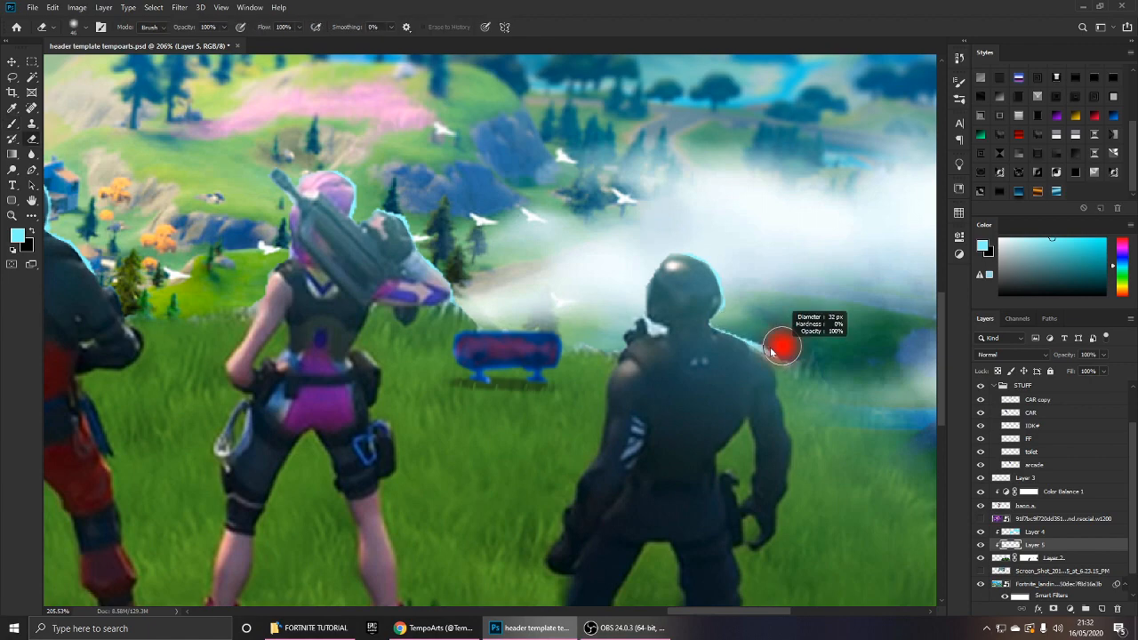
pyautogui.press('b')
pyautogui.scroll(3, 660, 331)
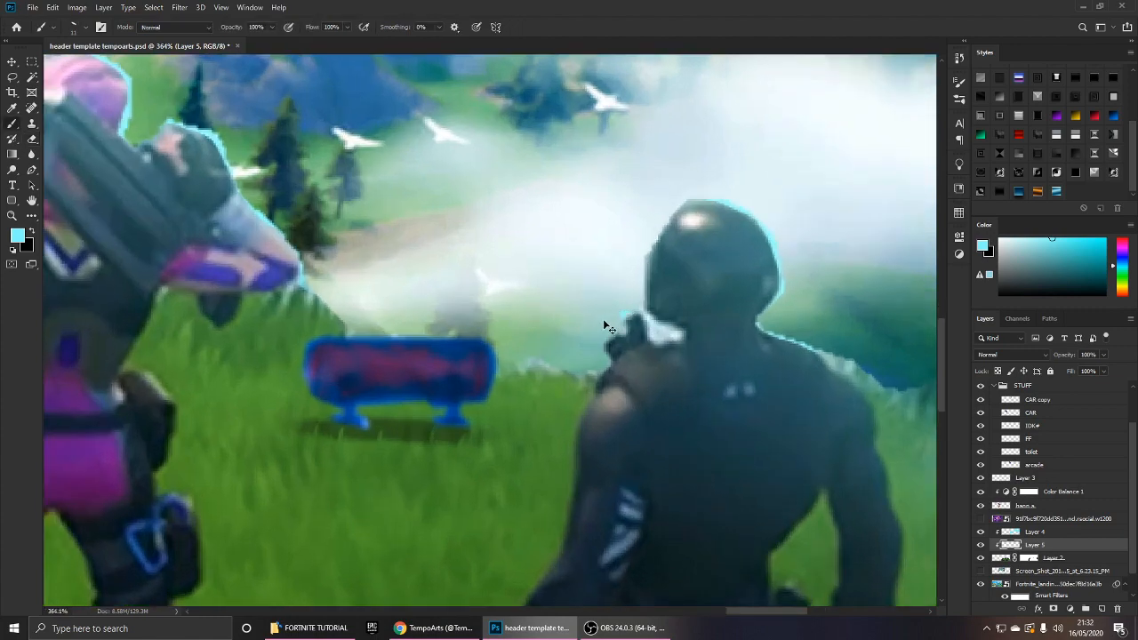
# Set Layer 5's opacity to 60% and compare the rim lights by hiding and showing the layer.
pyautogui.scroll(-3, 602, 329)
pyautogui.write('v')
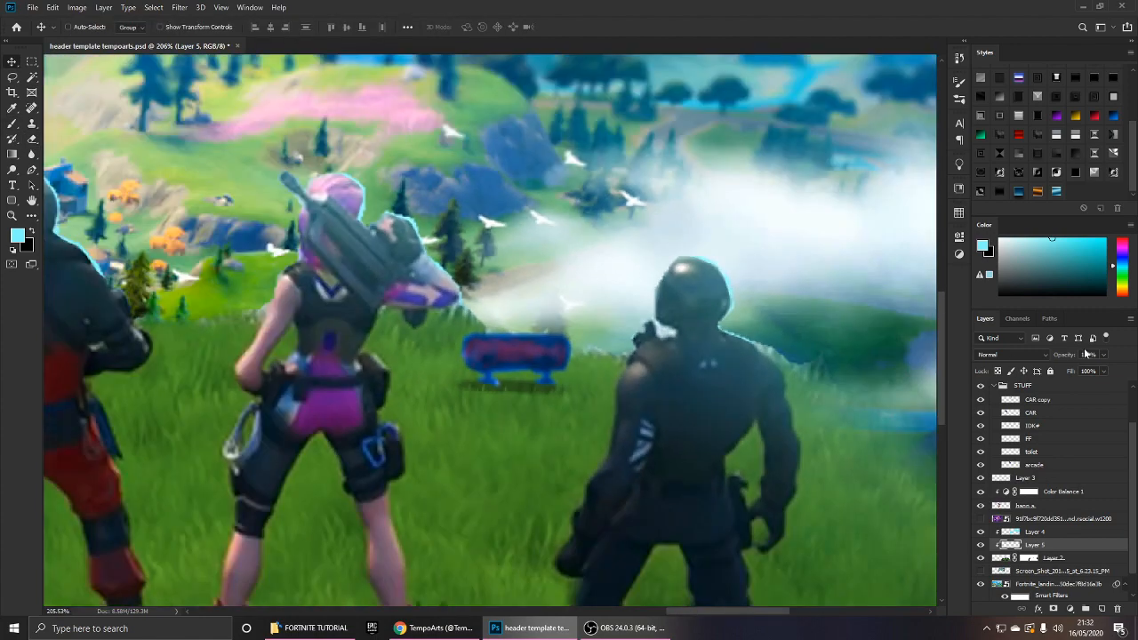
pyautogui.write('60')
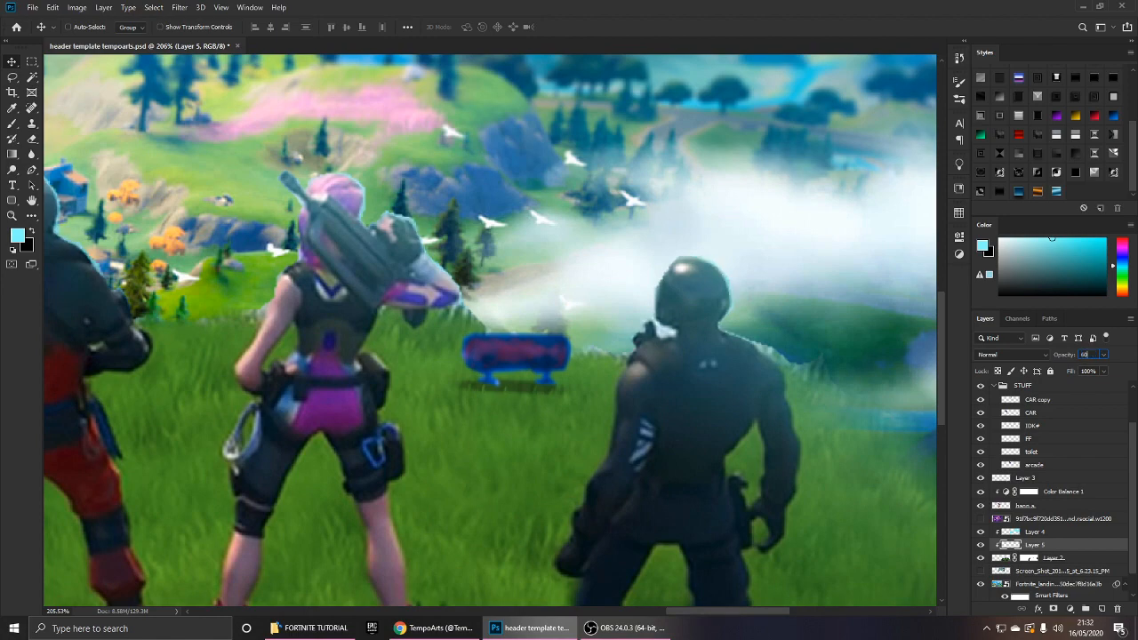
pyautogui.scroll(-8, 908, 361)
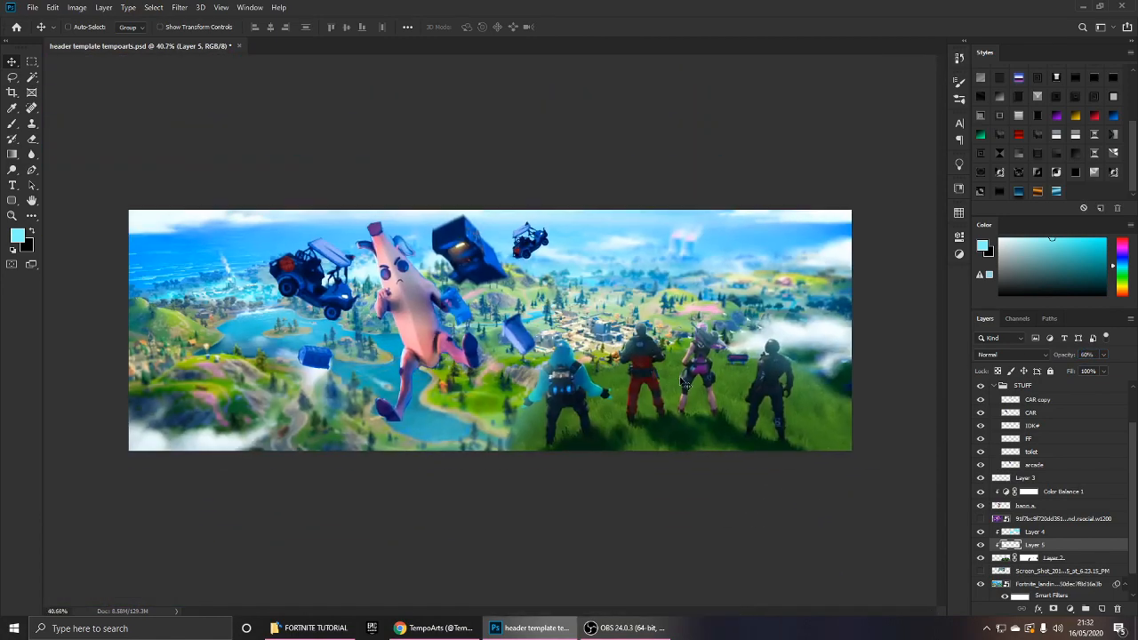
pyautogui.click(979, 545)
pyautogui.click(980, 545)
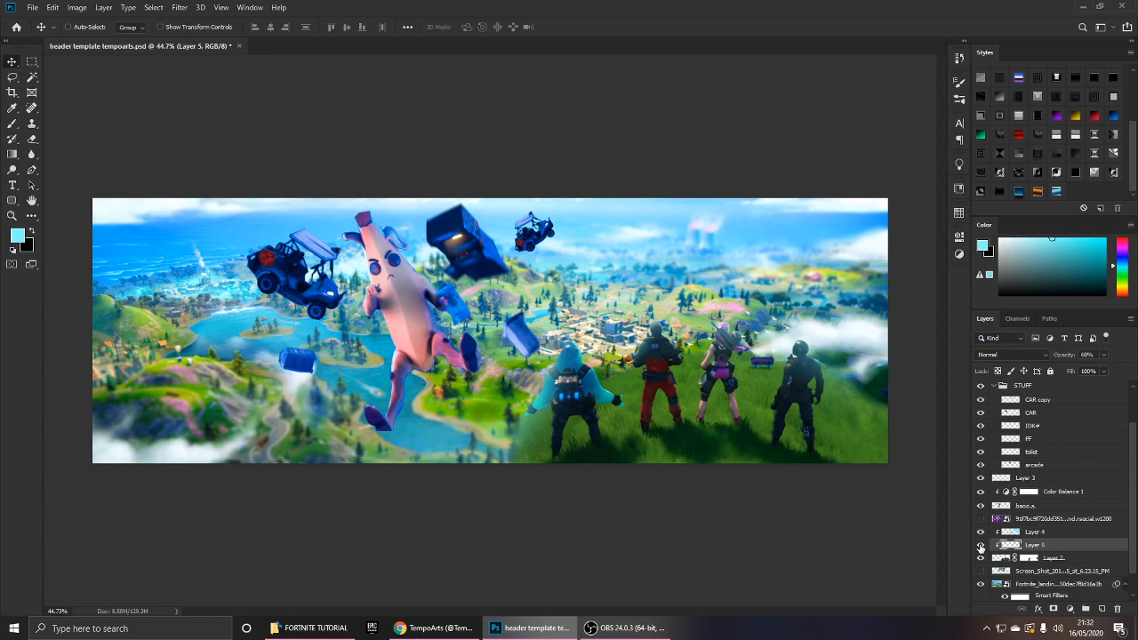
pyautogui.click(980, 545)
pyautogui.scroll(5, 770, 453)
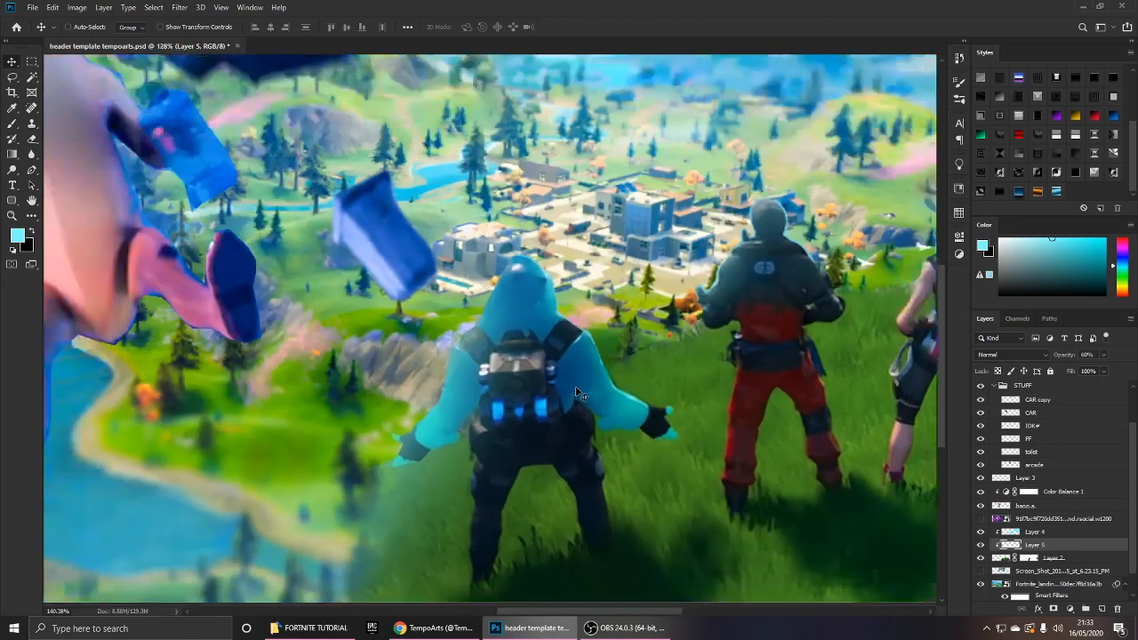
pyautogui.scroll(-4, 576, 395)
pyautogui.scroll(-2, 576, 396)
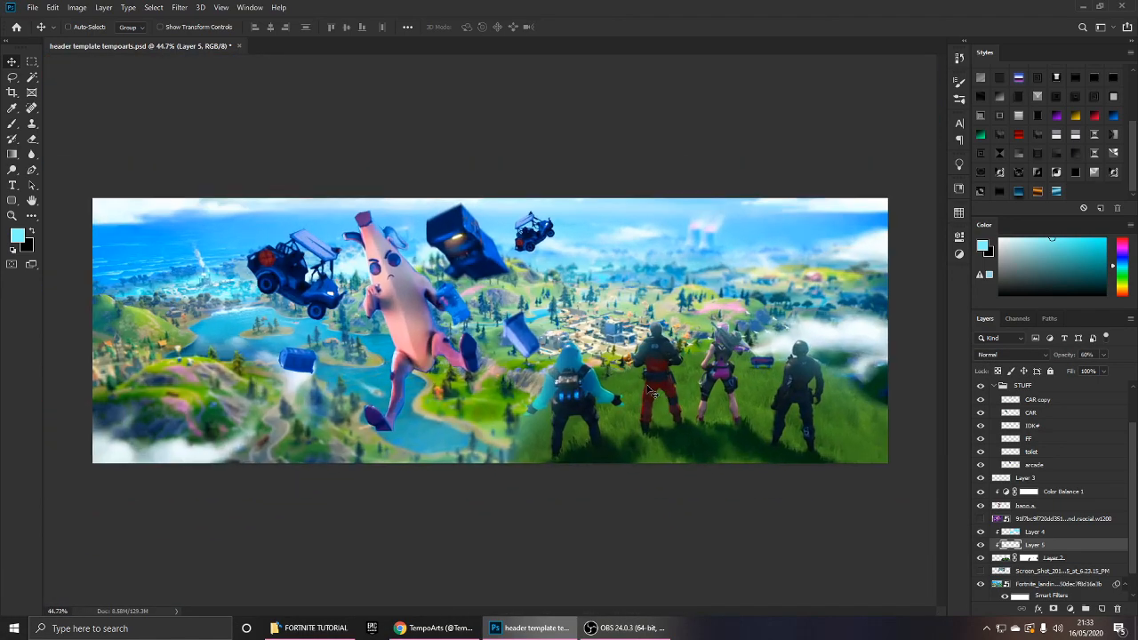
# Group the layers from Layer 4 down to the Fortnite landscape background, and check the group by hiding and showing it.
pyautogui.click(1052, 534)
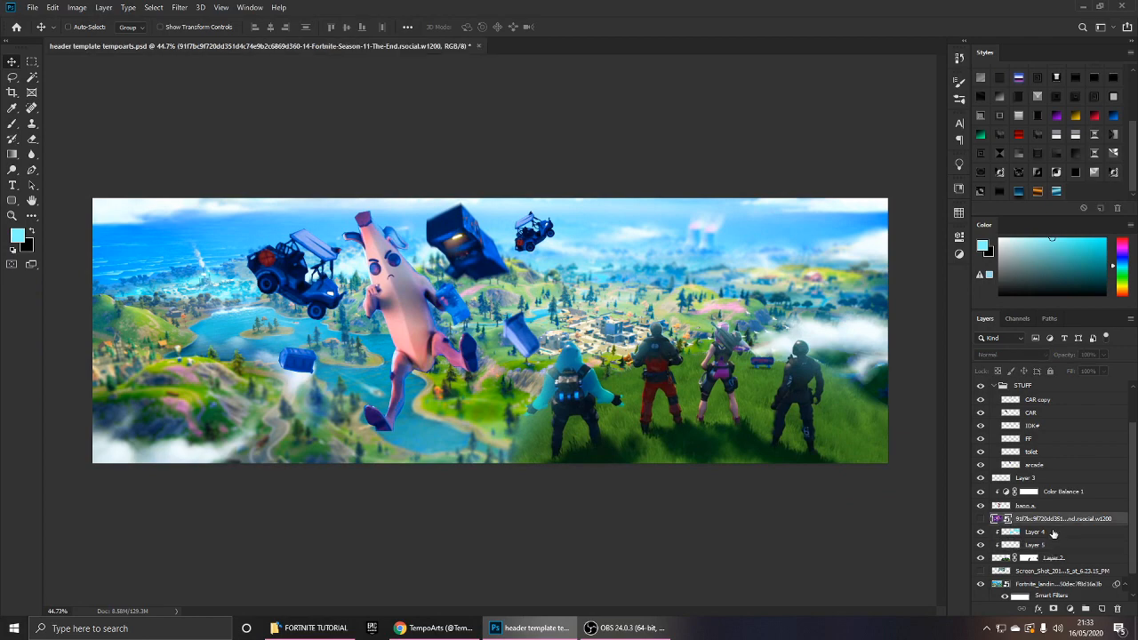
pyautogui.scroll(-1, 1047, 557)
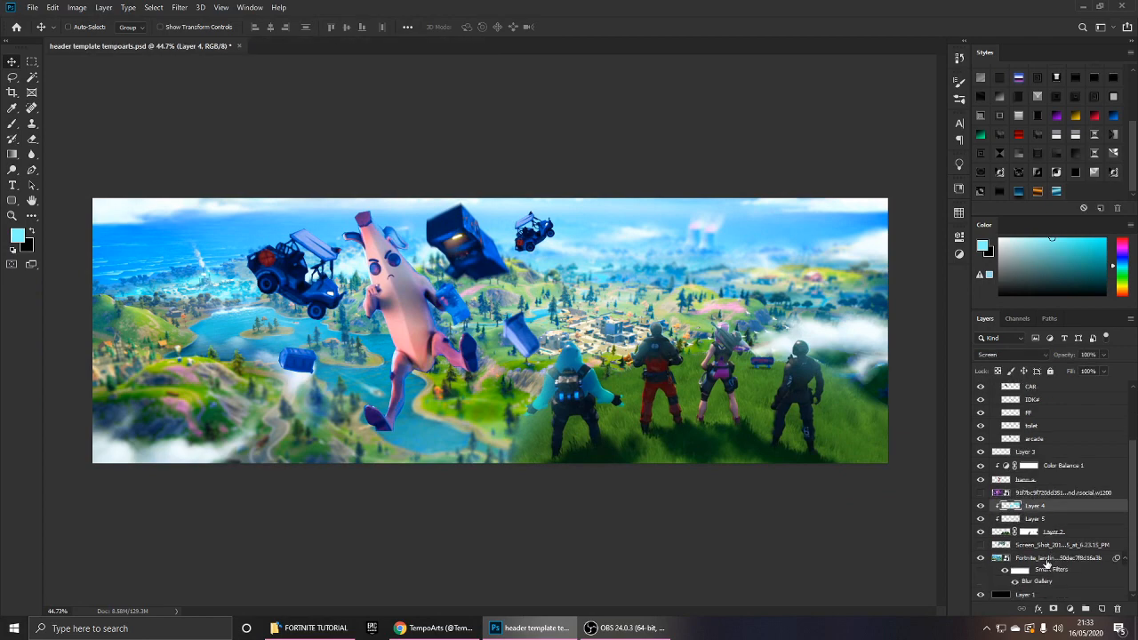
pyautogui.keyDown('shift'); pyautogui.click(1015, 548); pyautogui.keyUp('shift')
pyautogui.click(980, 545)
pyautogui.click(981, 545)
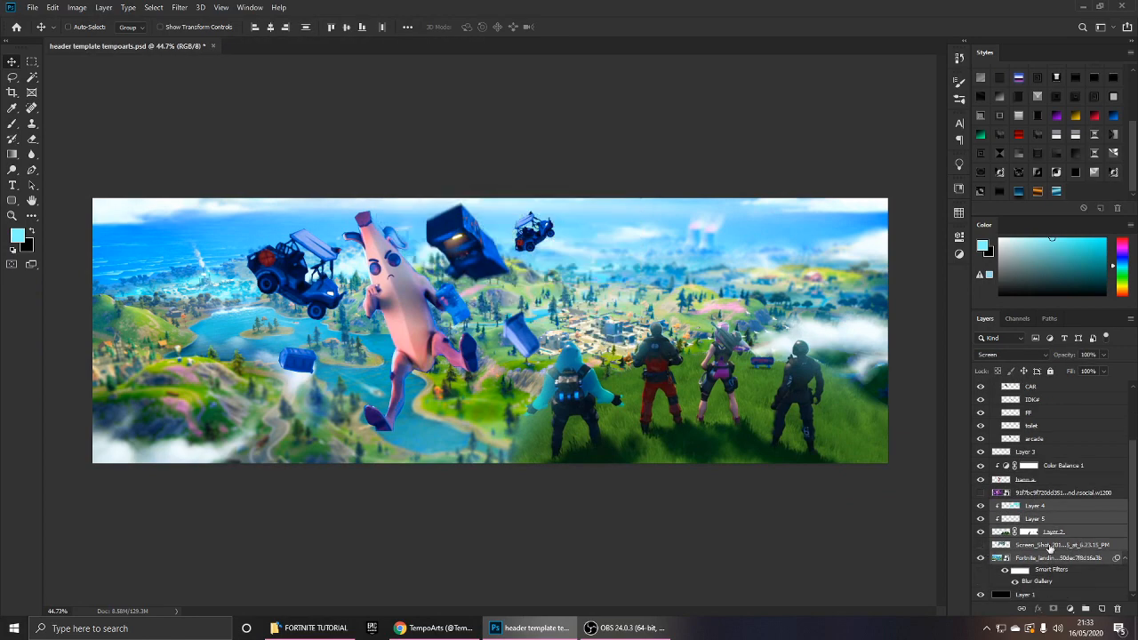
pyautogui.hotkey('ctrl', 'g')
pyautogui.click(980, 578)
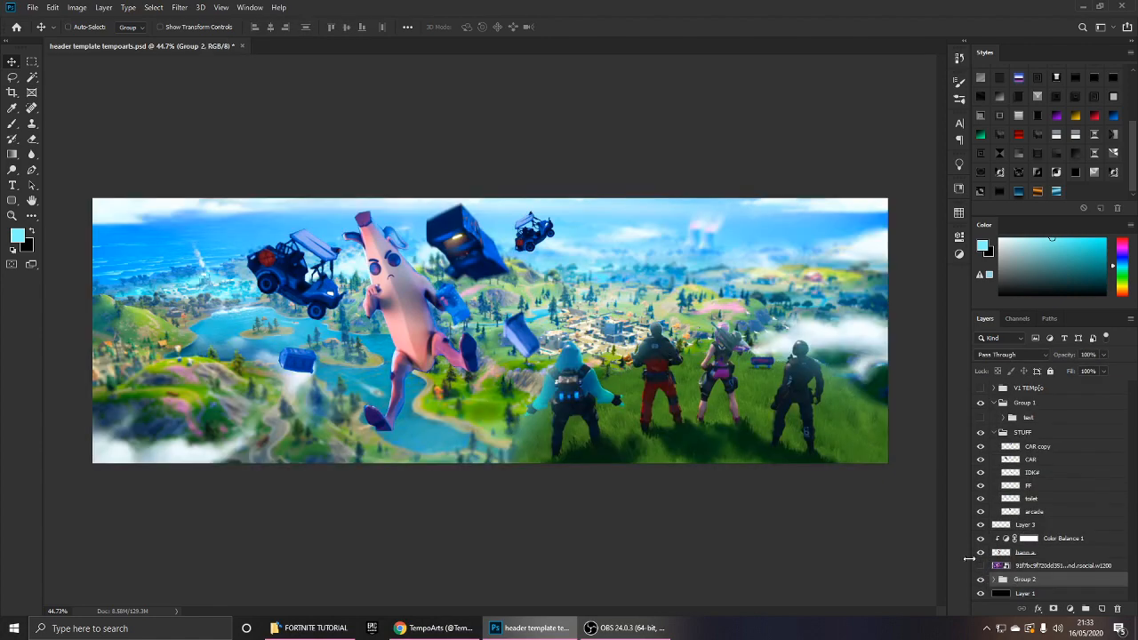
pyautogui.click(980, 578)
# Move the FF layer out of STUFF down to the background group, and group the two together.
pyautogui.scroll(1, 862, 447)
pyautogui.moveTo(1033, 491); pyautogui.dragTo(1034, 580)
pyautogui.keyDown('shift'); pyautogui.click(1035, 579); pyautogui.keyUp('shift')
pyautogui.hotkey('ctrl', 'g')
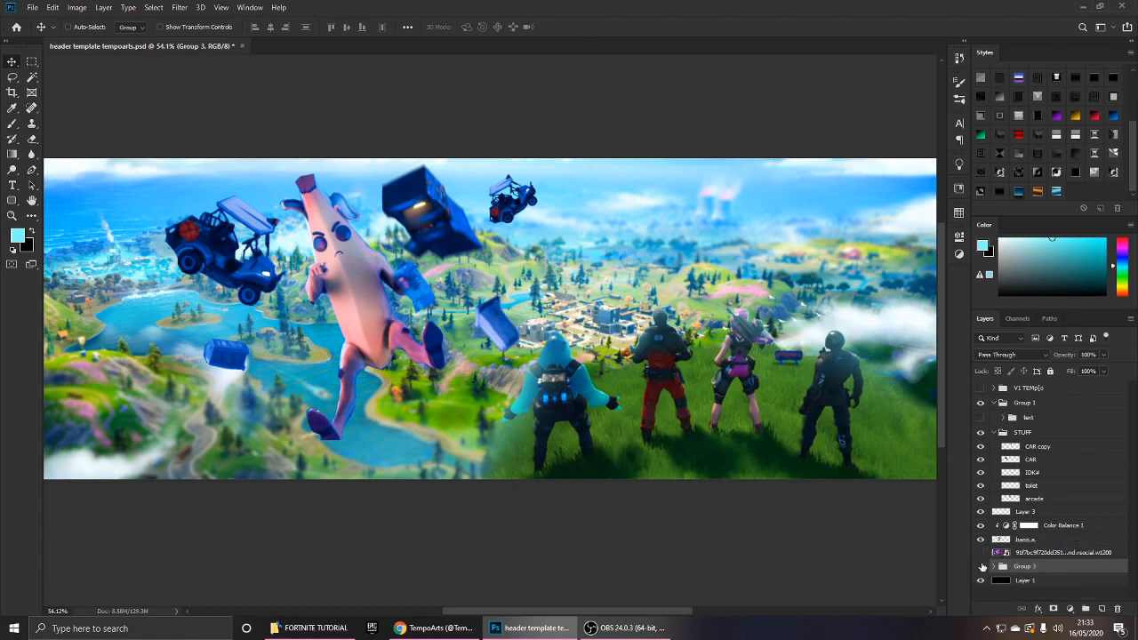
pyautogui.click(981, 566)
pyautogui.scroll(-1, 576, 400)
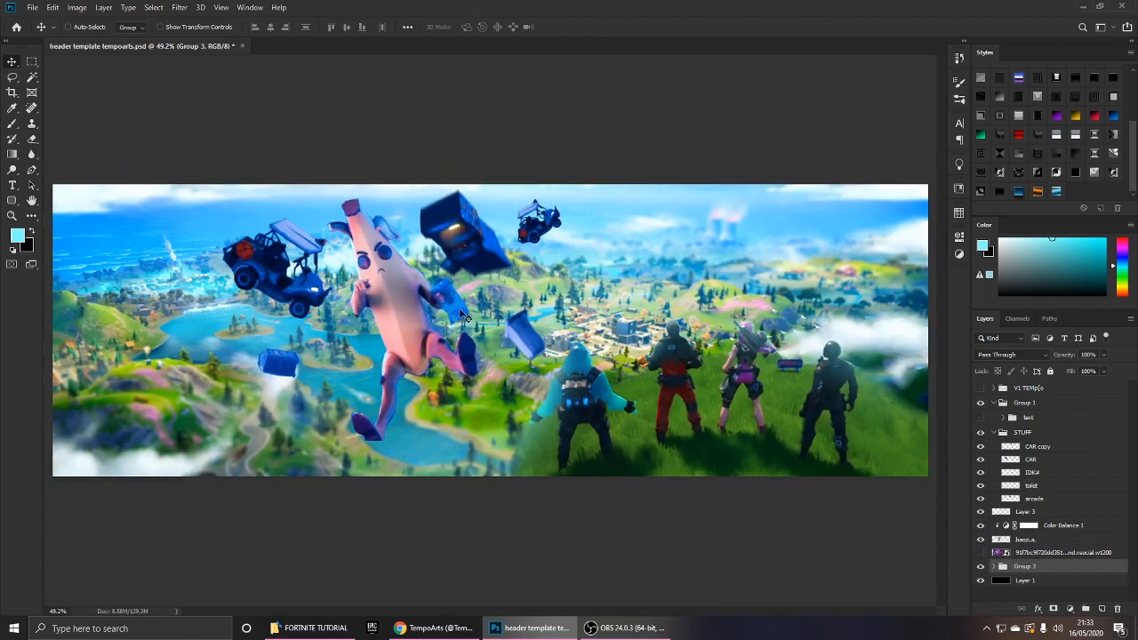
# Merge the banana layer with its Color Balance 1 adjustment and move the result into STUFF above the arcade layer.
pyautogui.click(980, 432)
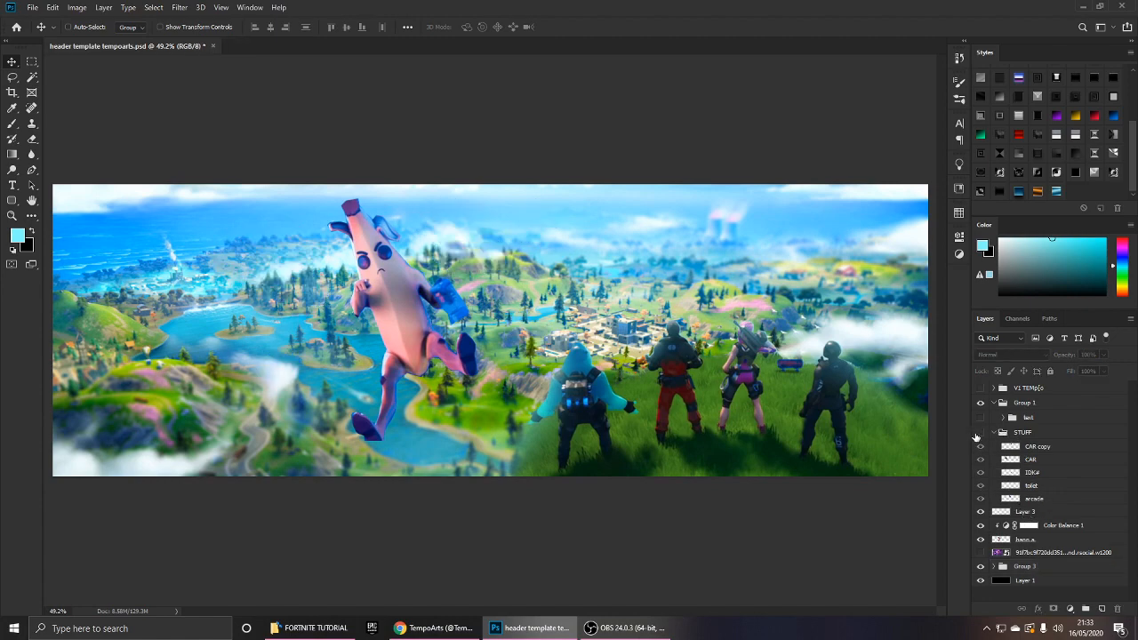
pyautogui.click(980, 432)
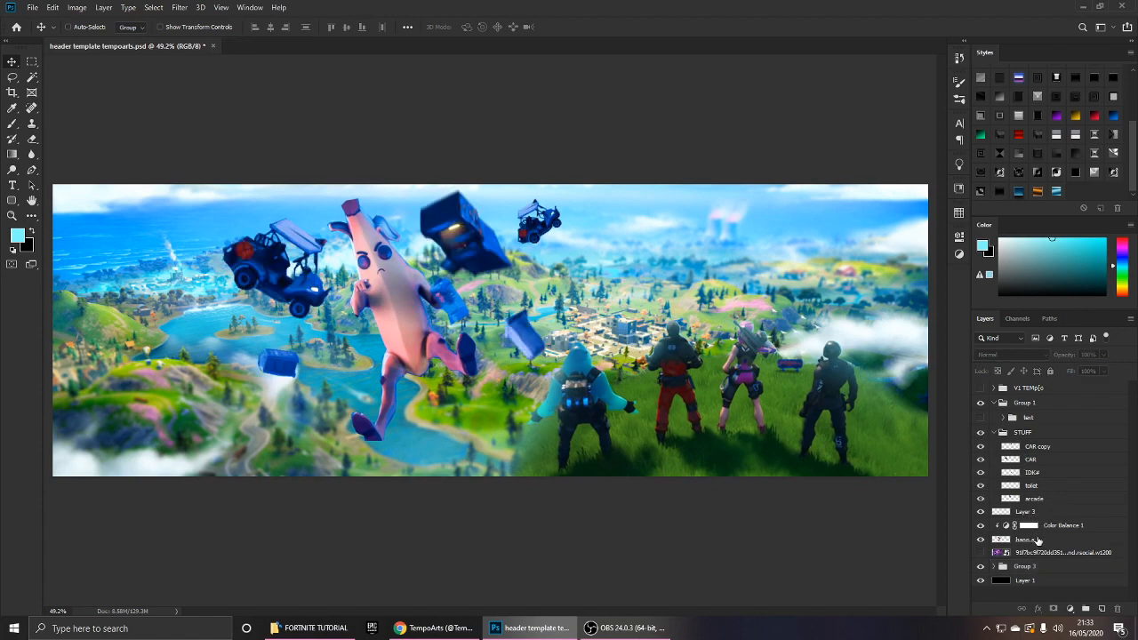
pyautogui.click(1042, 540)
pyautogui.keyDown('shift'); pyautogui.click(1063, 528); pyautogui.keyUp('shift')
pyautogui.hotkey('ctrl', 'g')
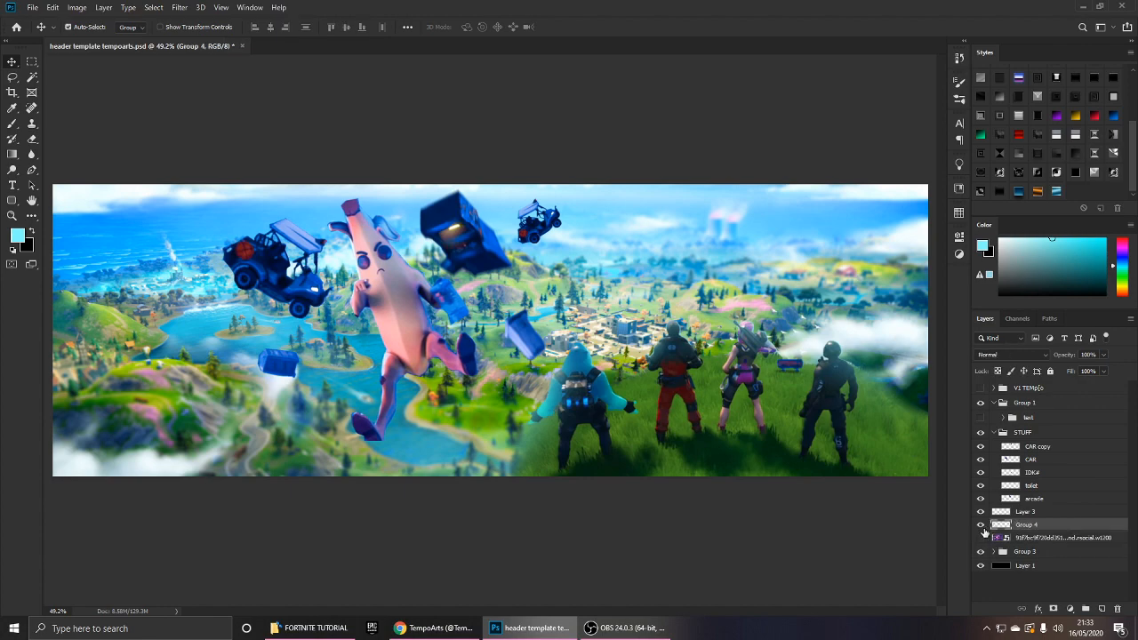
pyautogui.moveTo(1027, 525); pyautogui.dragTo(1023, 499)
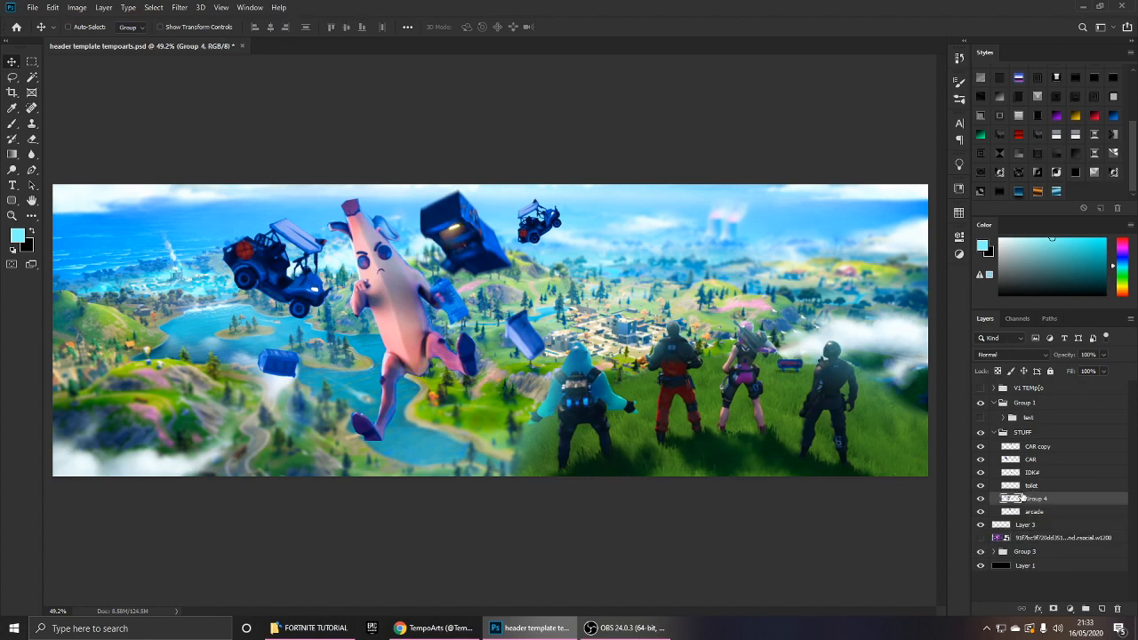
# Hide the STUFF group and collapse it in the layer stack.
pyautogui.click(980, 433)
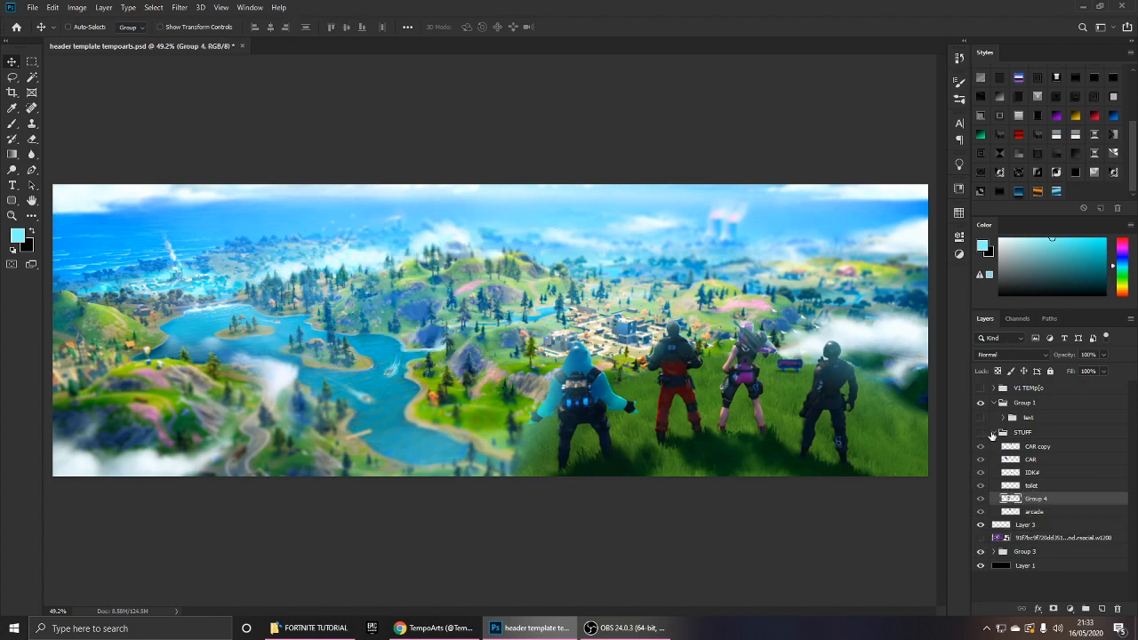
pyautogui.click(996, 433)
pyautogui.click(996, 433)
# Move Layer 3 into Group 3 and check the group by hiding and showing it.
pyautogui.click(1022, 460)
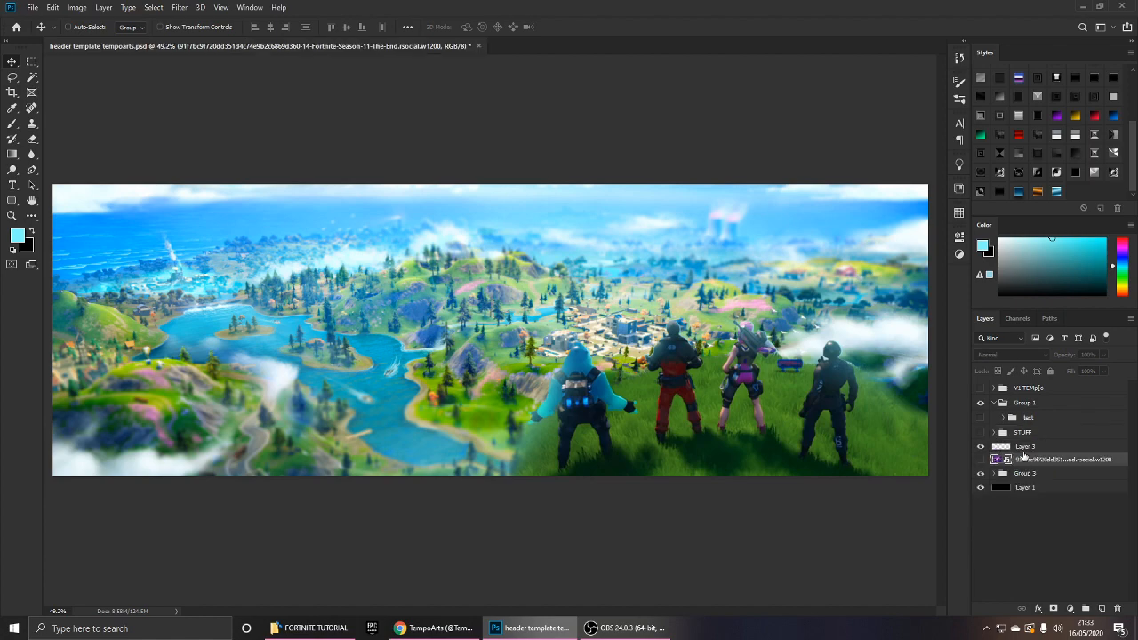
pyautogui.click(1023, 447)
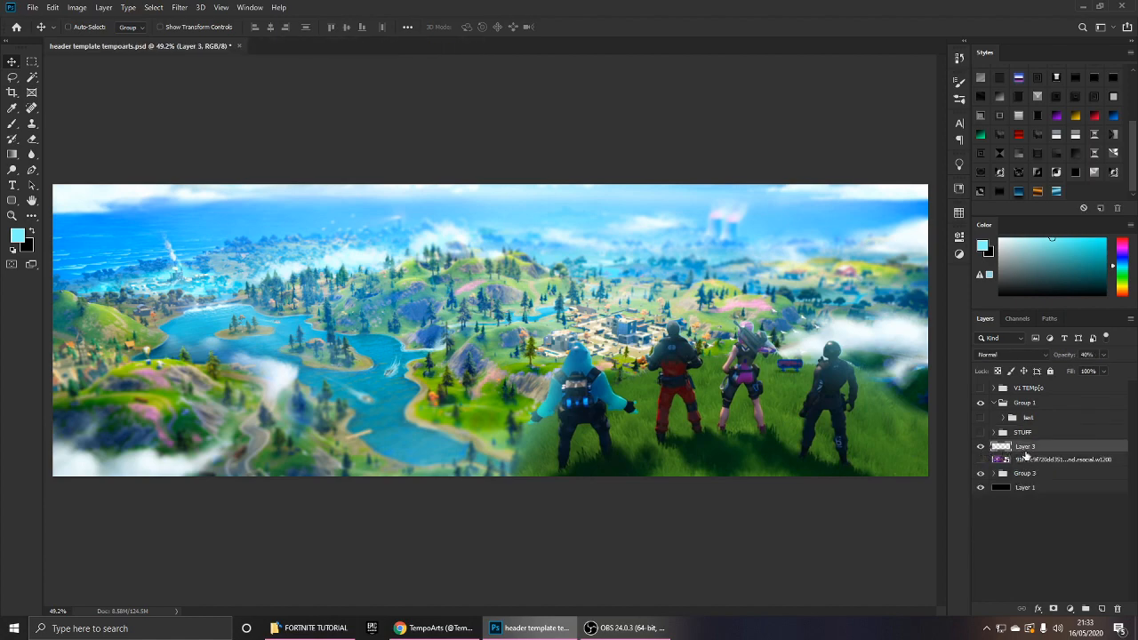
pyautogui.moveTo(1026, 449); pyautogui.dragTo(1025, 472)
pyautogui.click(981, 461)
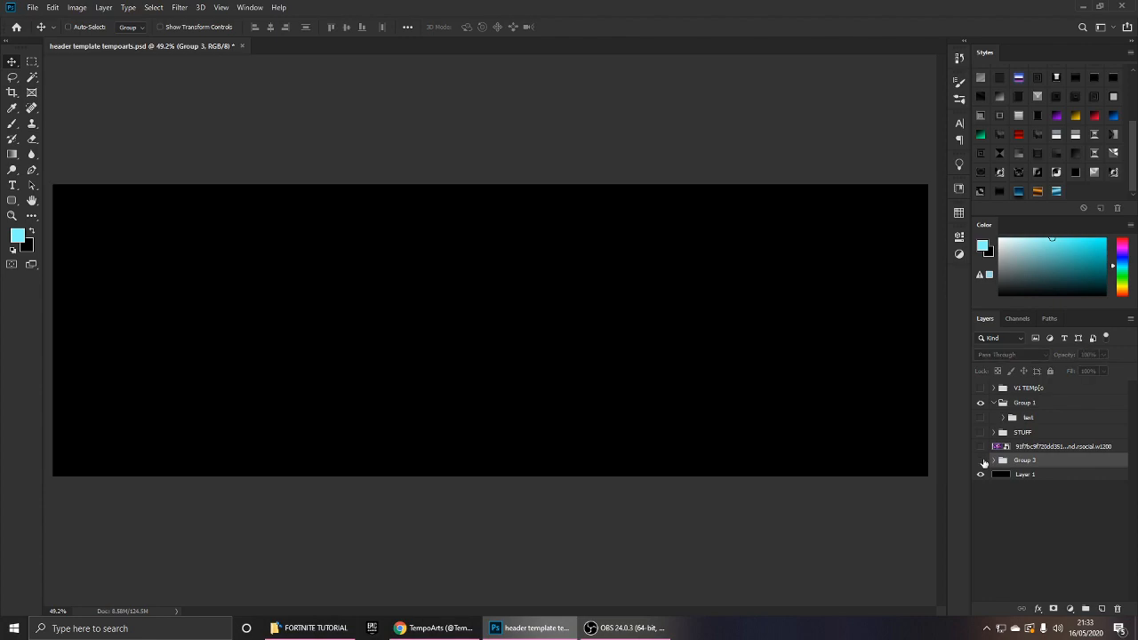
pyautogui.click(980, 461)
pyautogui.scroll(-1, 739, 398)
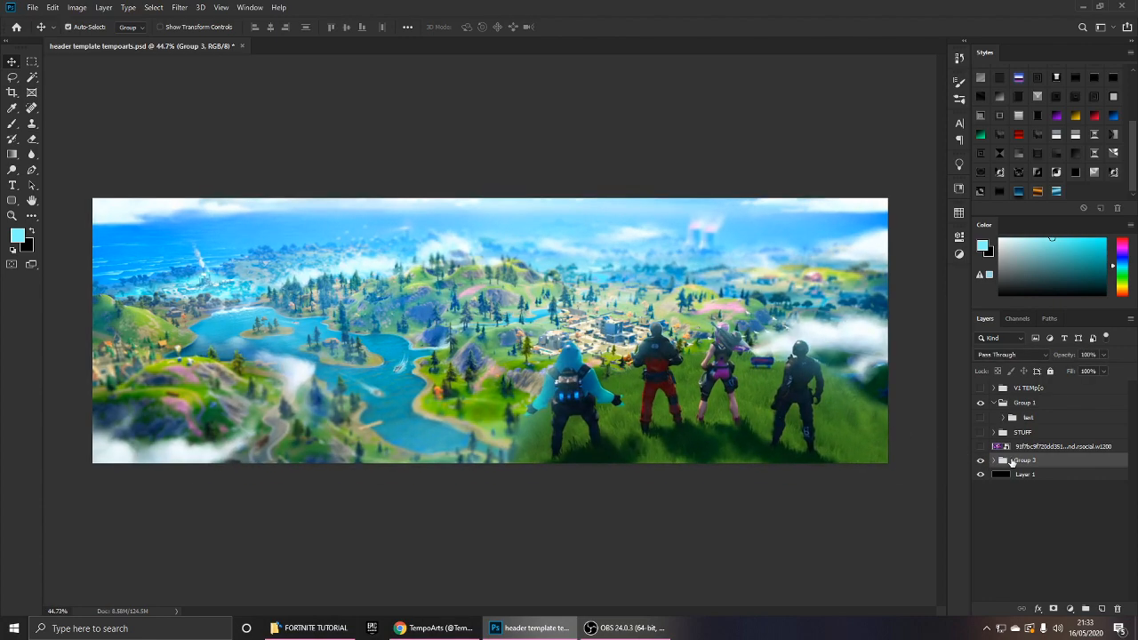
# Add a Brightness/Contrast adjustment above Group 3 with brightness -99 and contrast 86.
pyautogui.scroll(1, 807, 436)
pyautogui.click(959, 255)
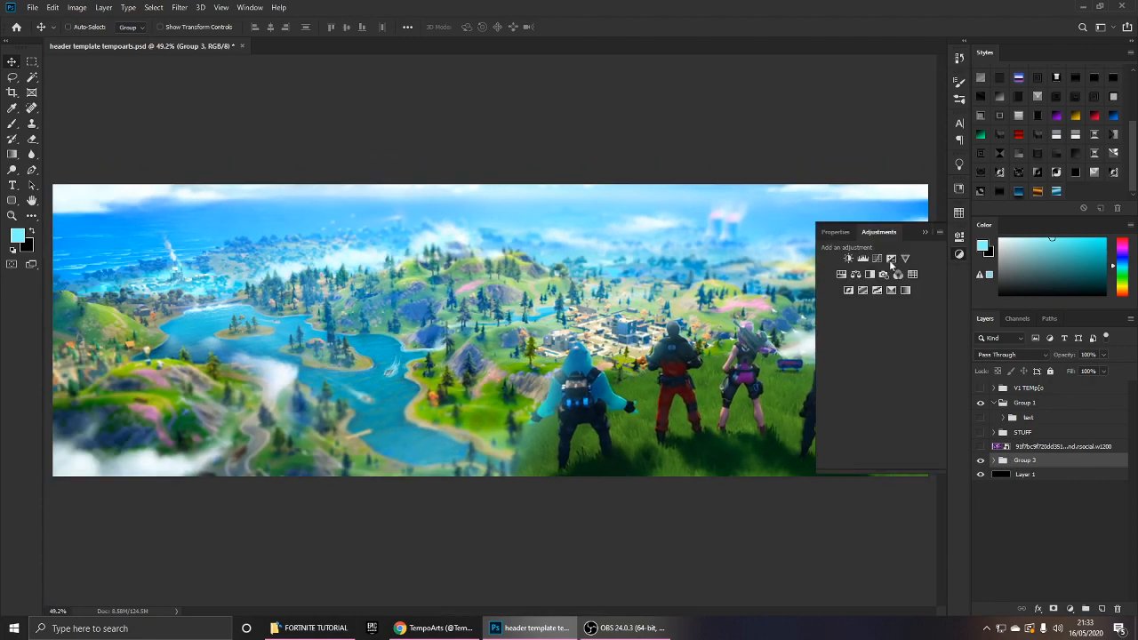
pyautogui.click(843, 273)
pyautogui.hotkey('ctrl', 'z')
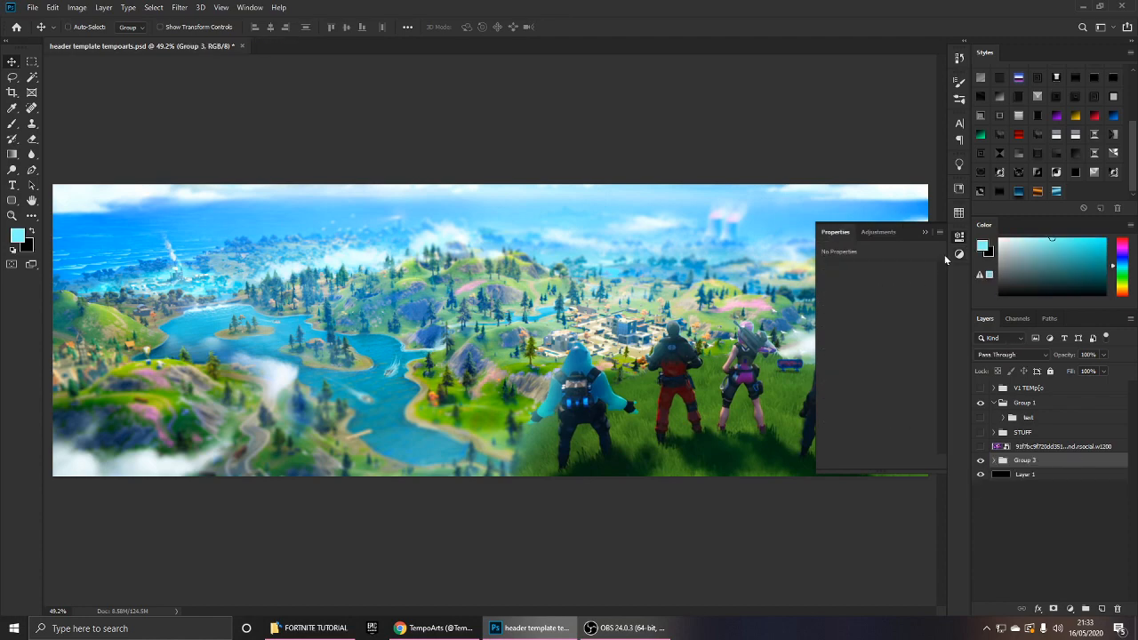
pyautogui.click(875, 232)
pyautogui.click(848, 258)
pyautogui.moveTo(876, 305); pyautogui.dragTo(911, 328)
pyautogui.moveTo(836, 306); pyautogui.dragTo(842, 306)
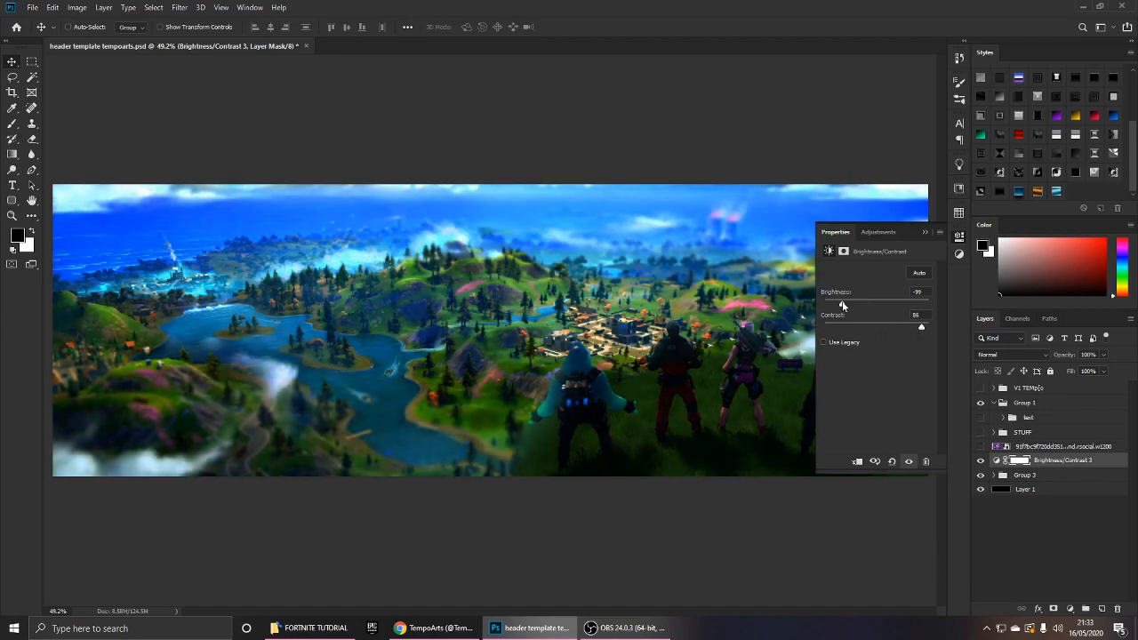
pyautogui.click(927, 232)
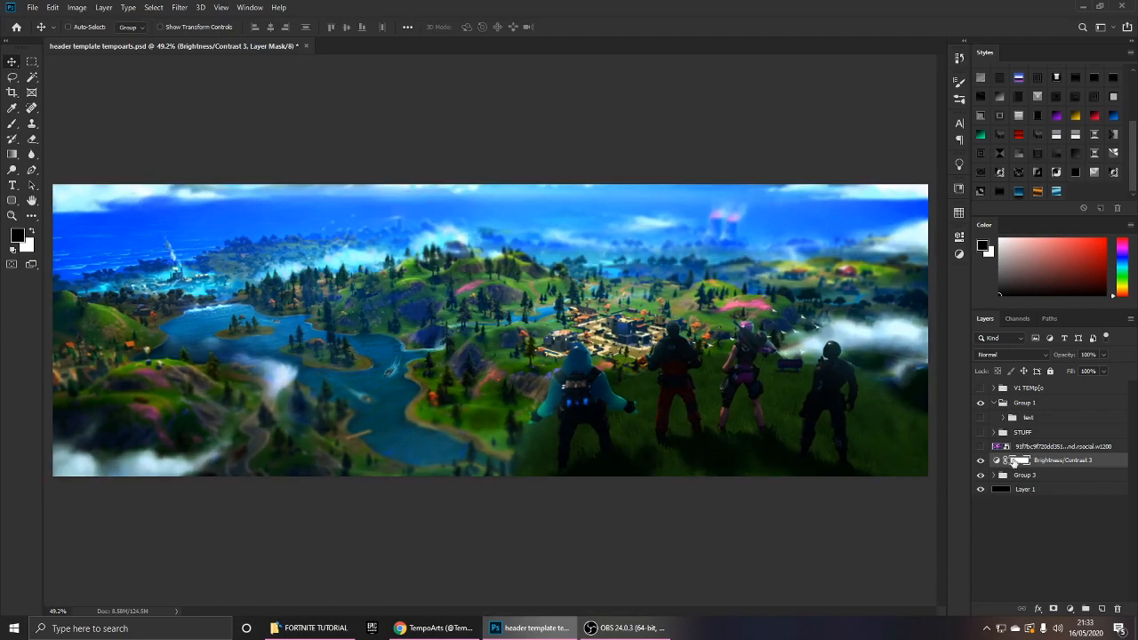
# Clip the Brightness/Contrast adjustment to Group 3 and invert its mask to black.
pyautogui.hotkey('alt', 'space')
pyautogui.keyDown('alt'); pyautogui.click(1060, 467); pyautogui.keyUp('alt')
pyautogui.hotkey('ctrl', 'i')
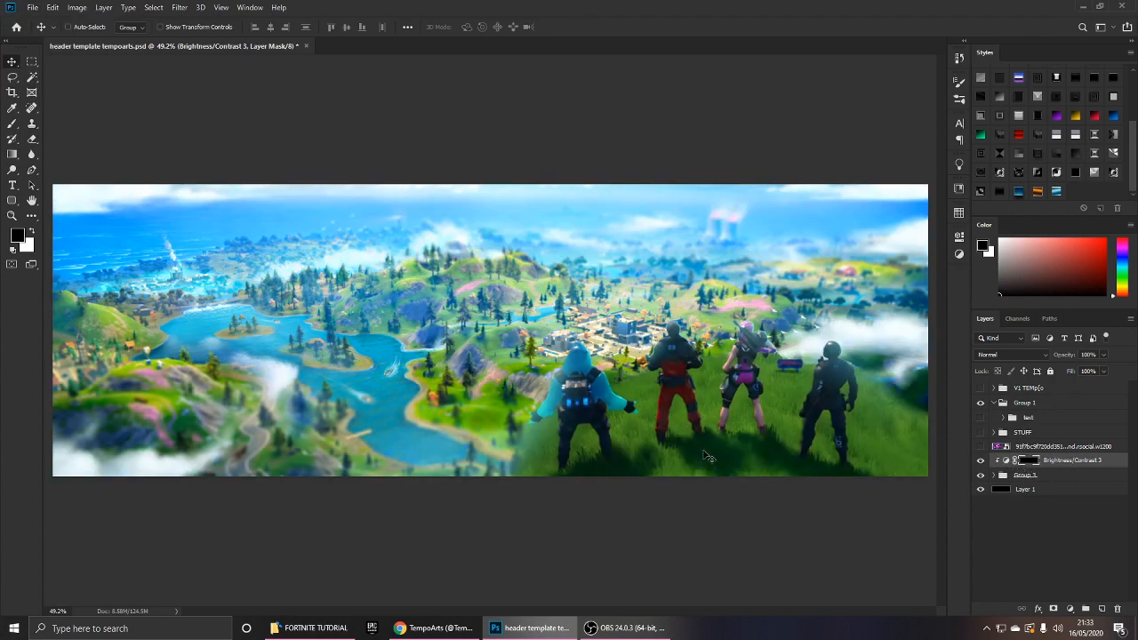
# Prepare a large white brush with 0% hardness for painting on the adjustment's mask.
pyautogui.scroll(1, 709, 458)
pyautogui.scroll(-2, 709, 458)
pyautogui.press('b')
pyautogui.press('x')
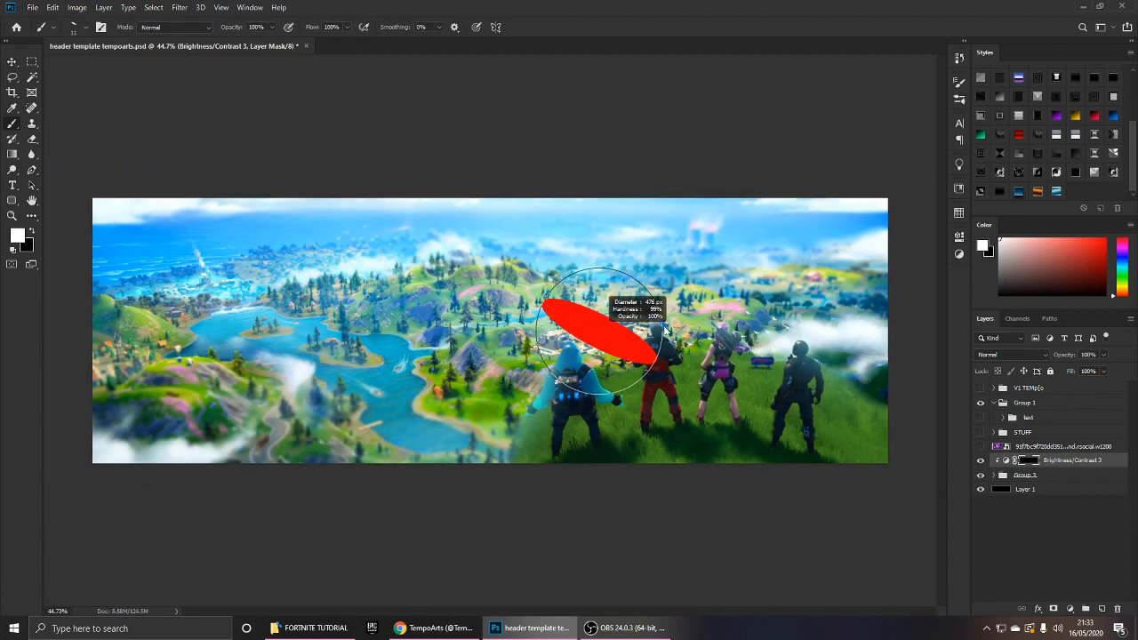
pyautogui.rightClick(725, 298)
pyautogui.moveTo(824, 346); pyautogui.dragTo(587, 337)
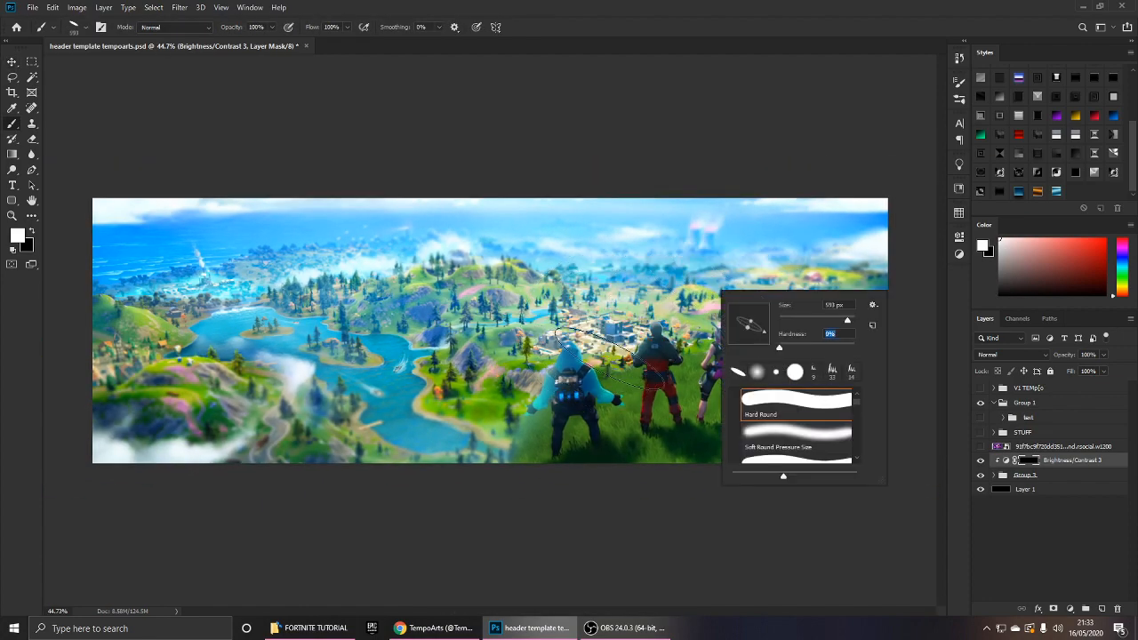
pyautogui.press('Return')
pyautogui.keyDown('alt'); pyautogui.rightClick(687, 259); pyautogui.keyUp('alt')
# Try white brush strokes on the adjustment's mask over the sky, the characters and the lower lake area, undoing each one.
pyautogui.moveTo(757, 243); pyautogui.dragTo(775, 261)
pyautogui.hotkey('ctrl', 'z')
pyautogui.press(']')
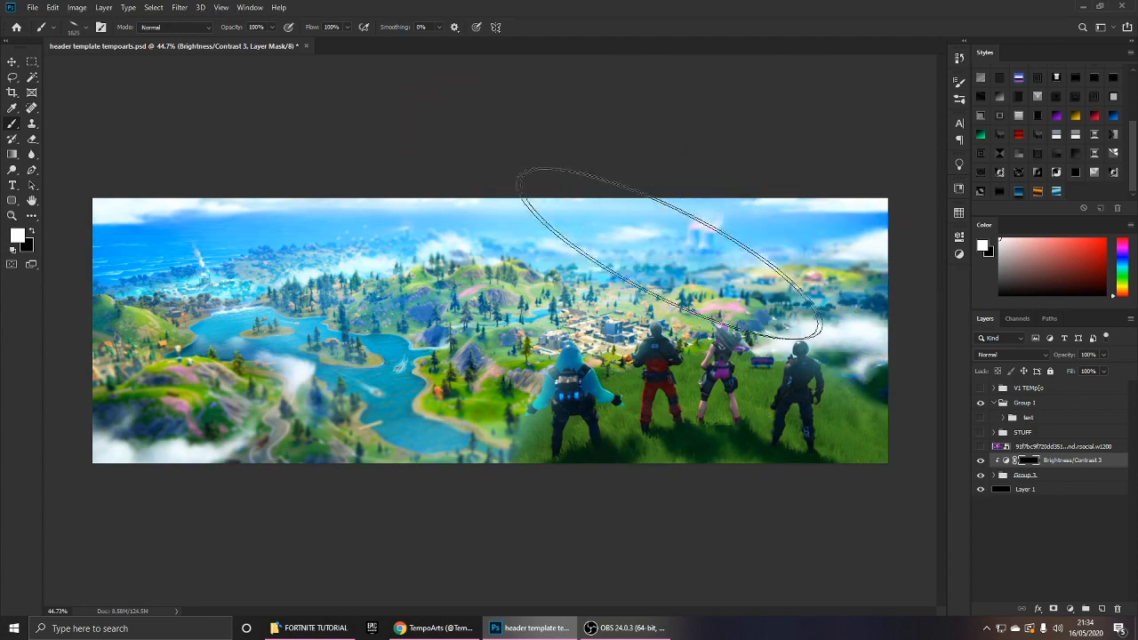
pyautogui.moveTo(673, 263); pyautogui.dragTo(675, 295)
pyautogui.hotkey('ctrl', 'z')
pyautogui.moveTo(766, 404)
pyautogui.mouseDown()
pyautogui.moveTo(746, 426)
pyautogui.moveTo(703, 395)
pyautogui.mouseUp()
pyautogui.hotkey('ctrl', 'z')
pyautogui.click(644, 391)
pyautogui.hotkey('ctrl', 'z')
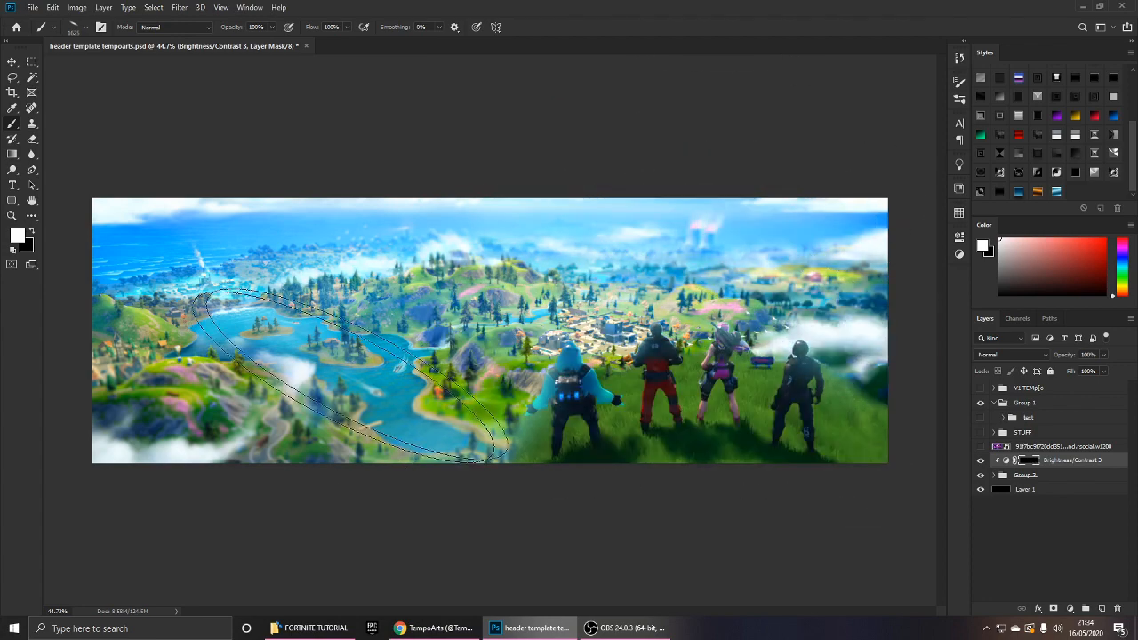
pyautogui.click(249, 413)
pyautogui.hotkey('ctrl', 'z')
pyautogui.click(150, 452)
pyautogui.hotkey('ctrl', 'z')
# Enlarge the soft brush to about 2000 px and paint white over the mask to darken the left side of the scene.
pyautogui.keyDown('alt'); pyautogui.rightClick(240, 372); pyautogui.keyUp('alt')
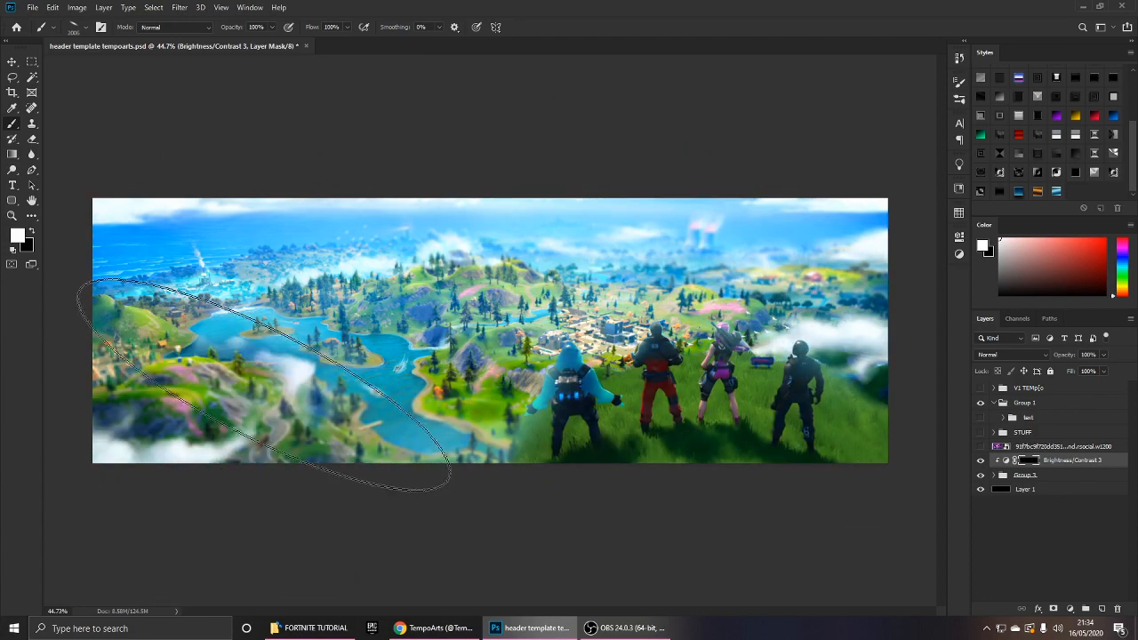
pyautogui.moveTo(266, 377)
pyautogui.mouseDown()
pyautogui.moveTo(183, 427)
pyautogui.moveTo(201, 406)
pyautogui.moveTo(118, 434)
pyautogui.moveTo(179, 211)
pyautogui.mouseUp()
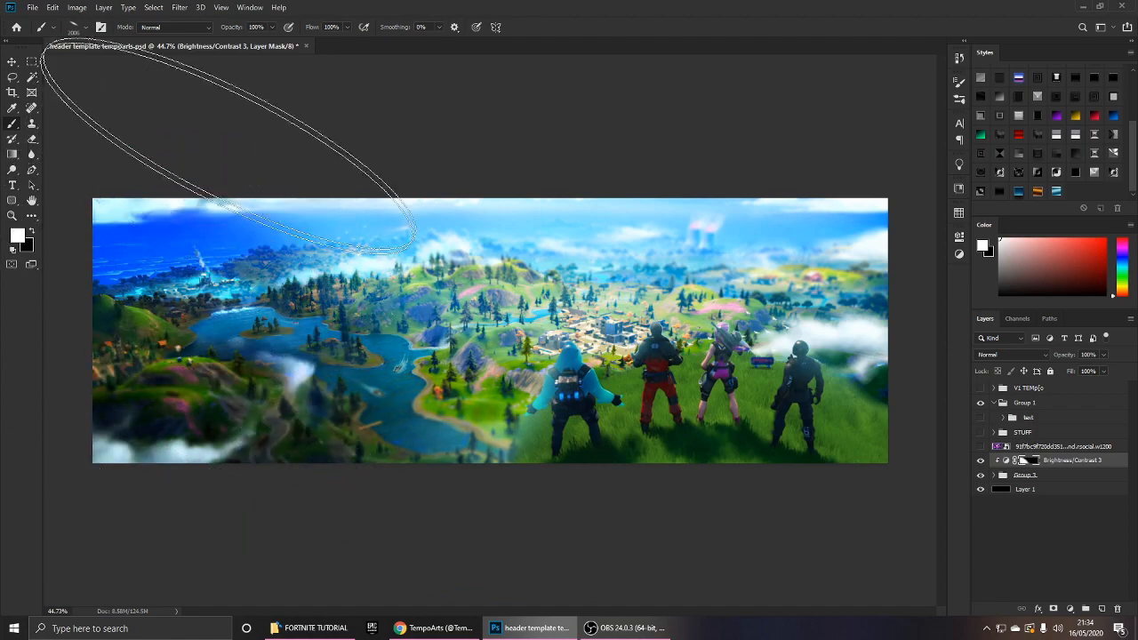
pyautogui.press('x')
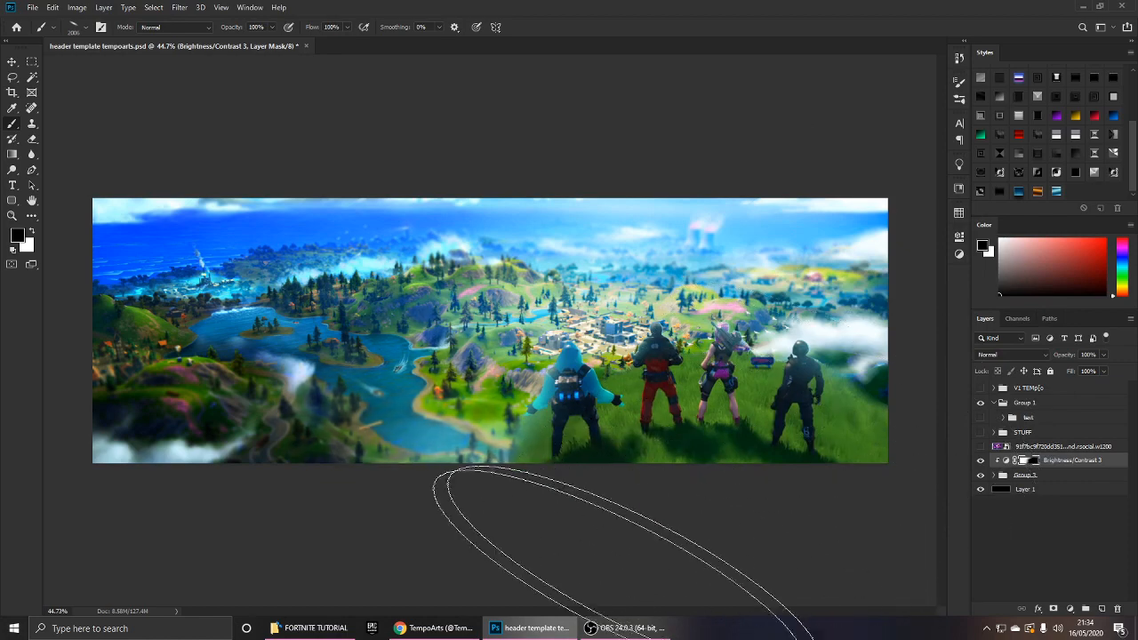
pyautogui.press('x')
# Compare the header with and without the Brightness/Contrast adjustment.
pyautogui.press('v')
pyautogui.scroll(1, 725, 384)
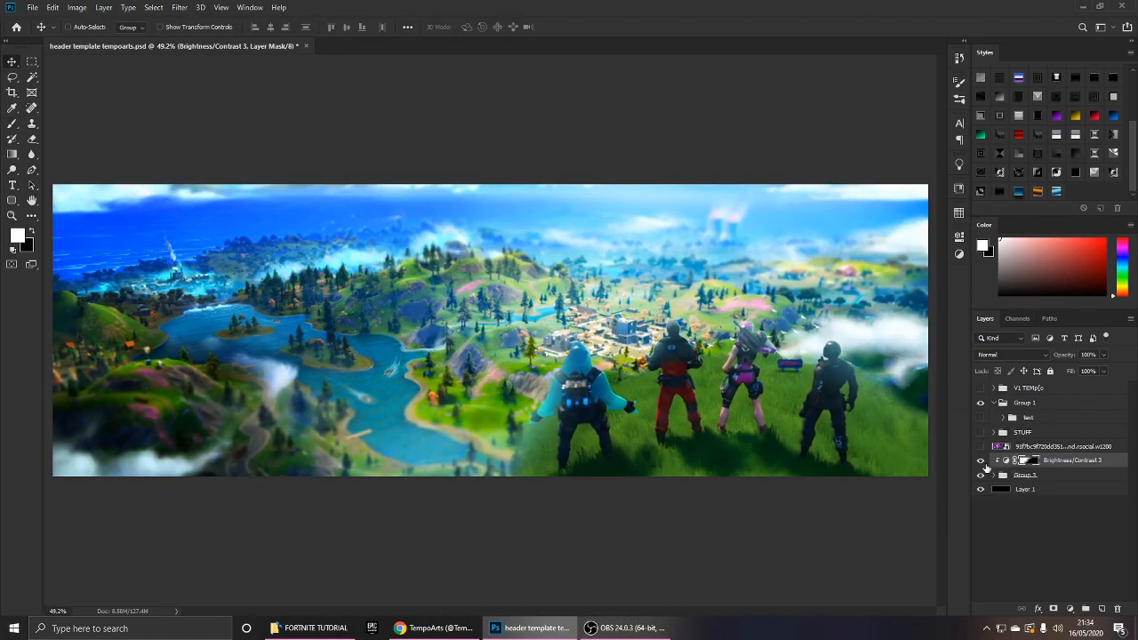
pyautogui.click(980, 462)
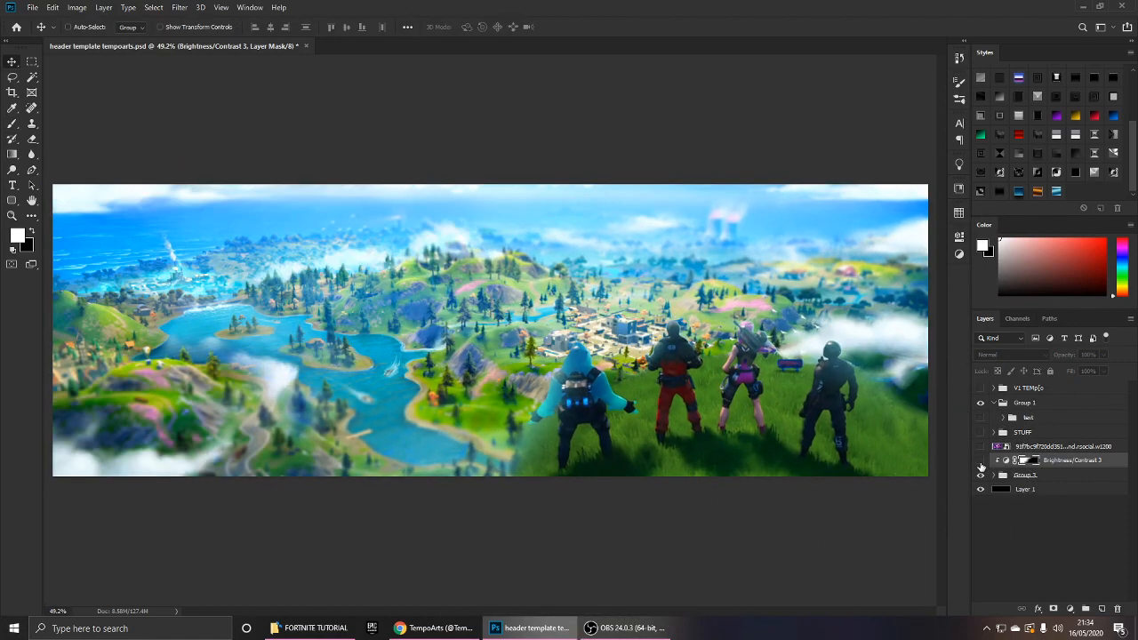
pyautogui.click(981, 460)
# Set the Brightness/Contrast adjustment to brightness -73 and contrast 100.
pyautogui.press('b')
pyautogui.scroll(-2, 946, 397)
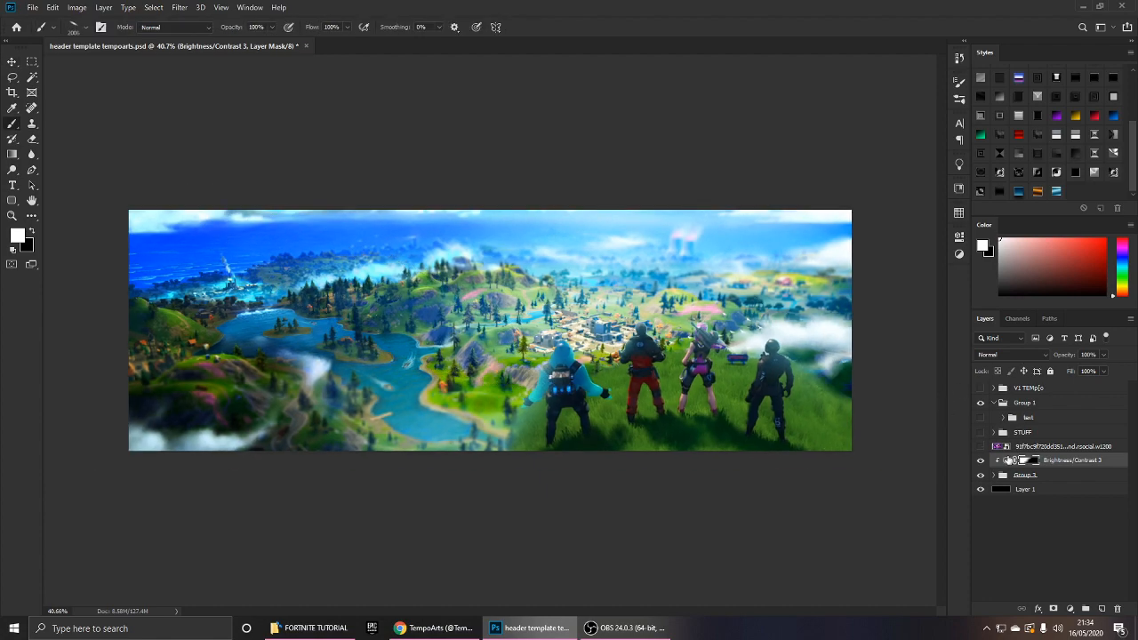
pyautogui.doubleClick(1007, 460)
pyautogui.moveTo(843, 305)
pyautogui.mouseDown()
pyautogui.moveTo(818, 306)
pyautogui.moveTo(835, 306)
pyautogui.mouseUp()
pyautogui.moveTo(921, 328)
pyautogui.mouseDown()
pyautogui.moveTo(803, 335)
pyautogui.moveTo(931, 329)
pyautogui.mouseUp()
pyautogui.moveTo(844, 300)
pyautogui.mouseDown()
pyautogui.moveTo(933, 305)
pyautogui.moveTo(838, 308)
pyautogui.moveTo(849, 310)
pyautogui.mouseUp()
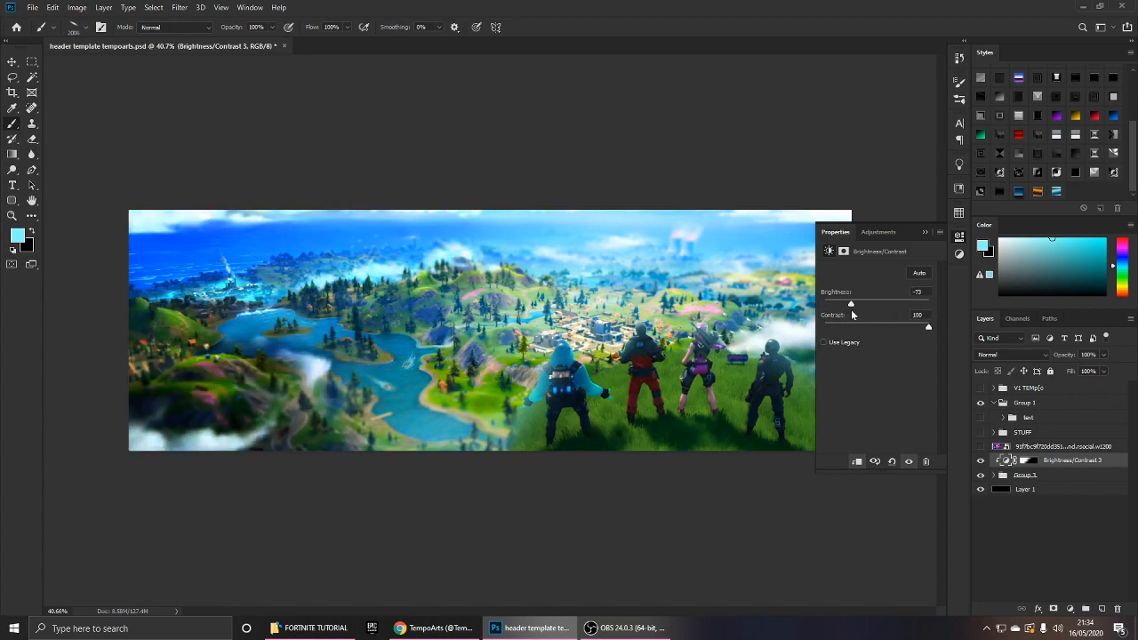
pyautogui.click(927, 232)
# Hide and show the Brightness/Contrast adjustment to check the revised darkening on the whole header.
pyautogui.scroll(3, 675, 303)
pyautogui.scroll(-1, 663, 303)
pyautogui.press('v')
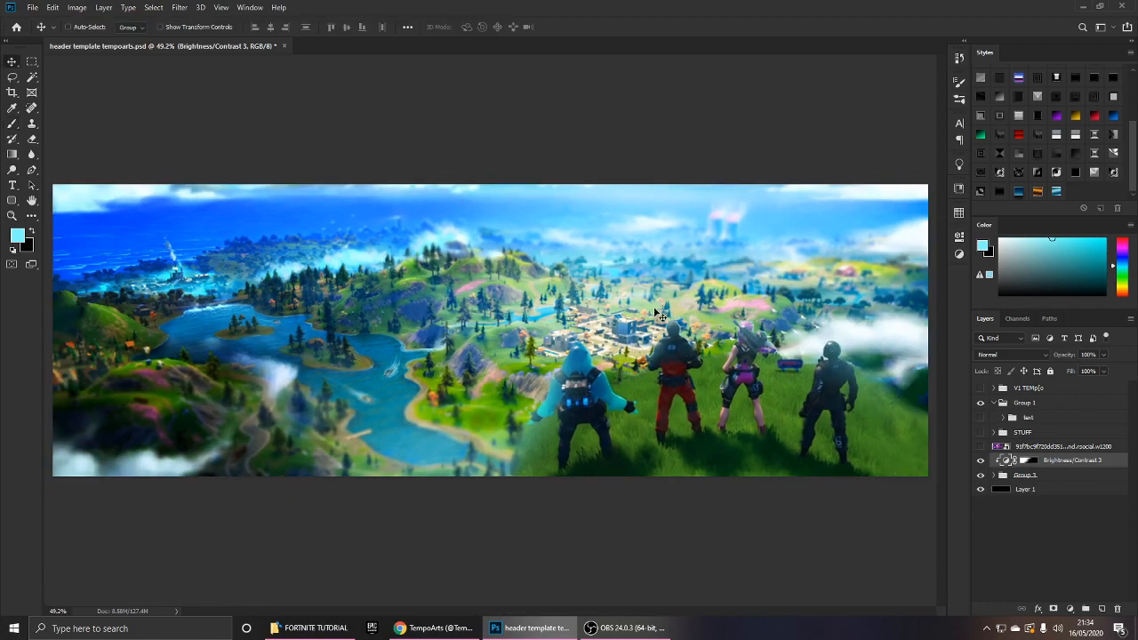
pyautogui.click(981, 462)
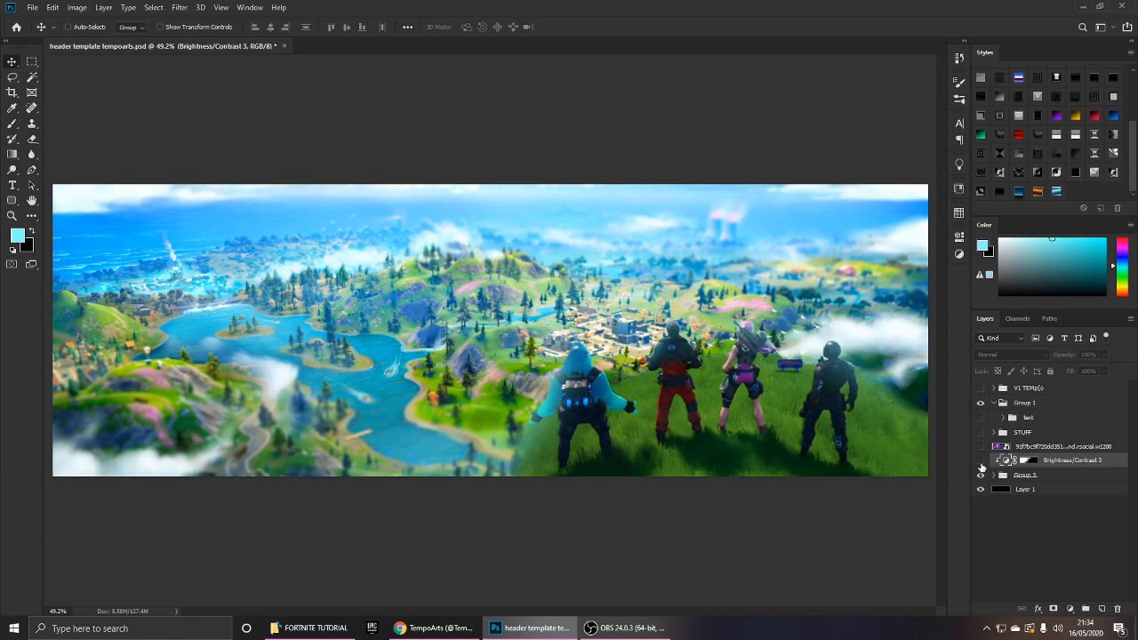
pyautogui.click(981, 463)
pyautogui.scroll(-1, 632, 403)
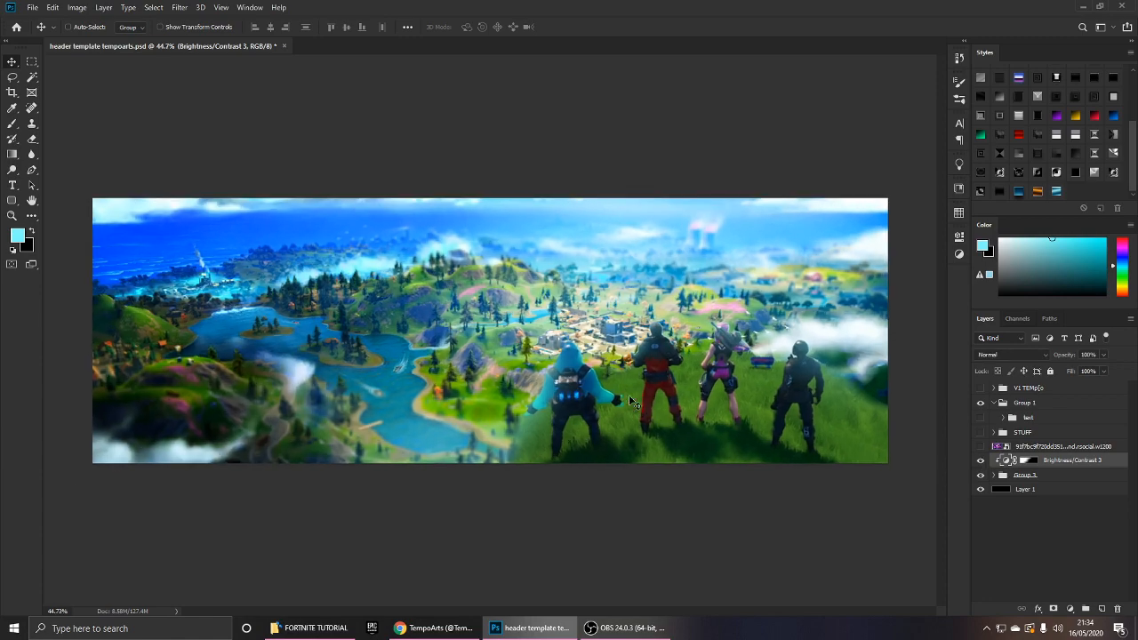
# Reduce the Brightness/Contrast adjustment's opacity to 80% and check the overall picture.
pyautogui.click(1104, 354)
pyautogui.moveTo(1108, 370); pyautogui.dragTo(1095, 372)
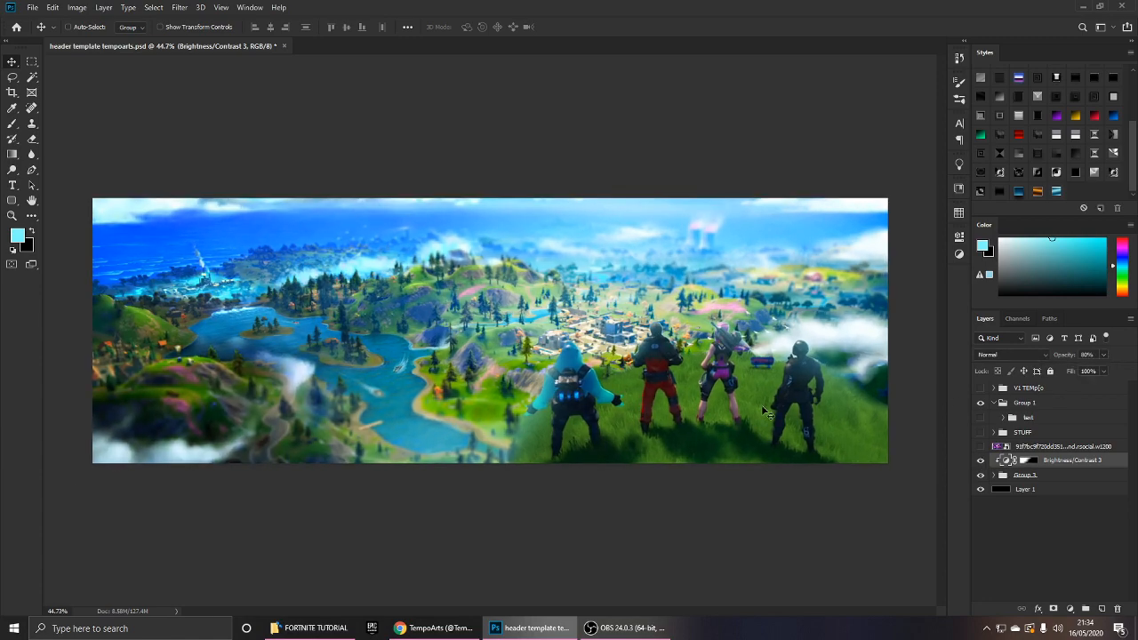
pyautogui.scroll(5, 762, 404)
pyautogui.scroll(-6, 762, 418)
pyautogui.scroll(2, 763, 425)
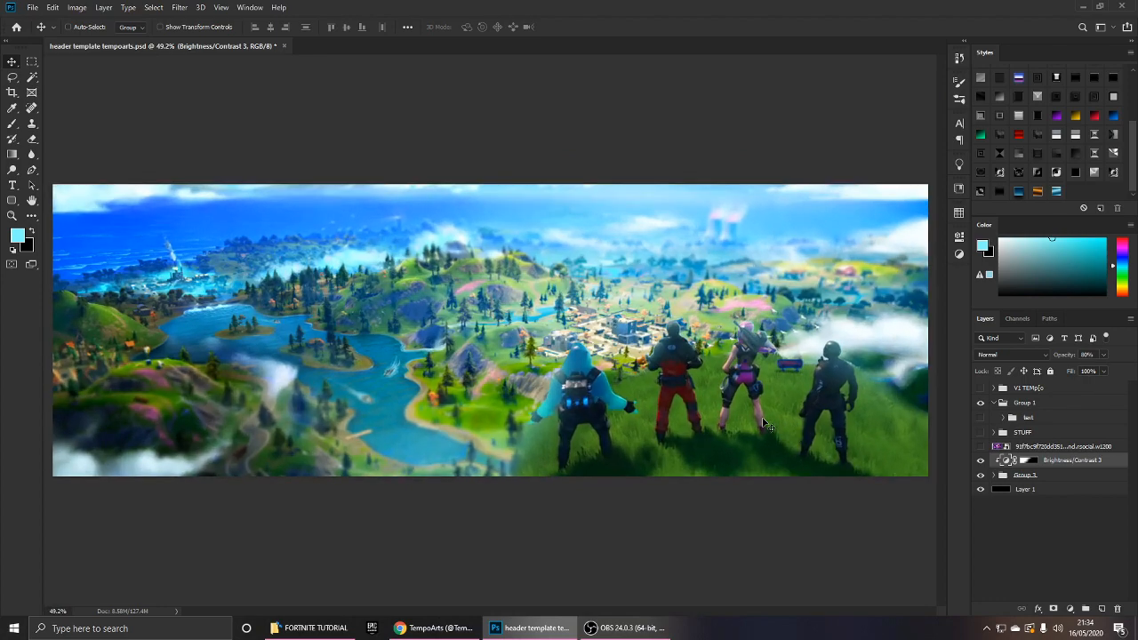
pyautogui.scroll(-1, 762, 425)
pyautogui.scroll(1, 763, 424)
# Show the STUFF group and move its floating objects from the lake towards the standing characters.
pyautogui.click(981, 433)
pyautogui.click(1021, 434)
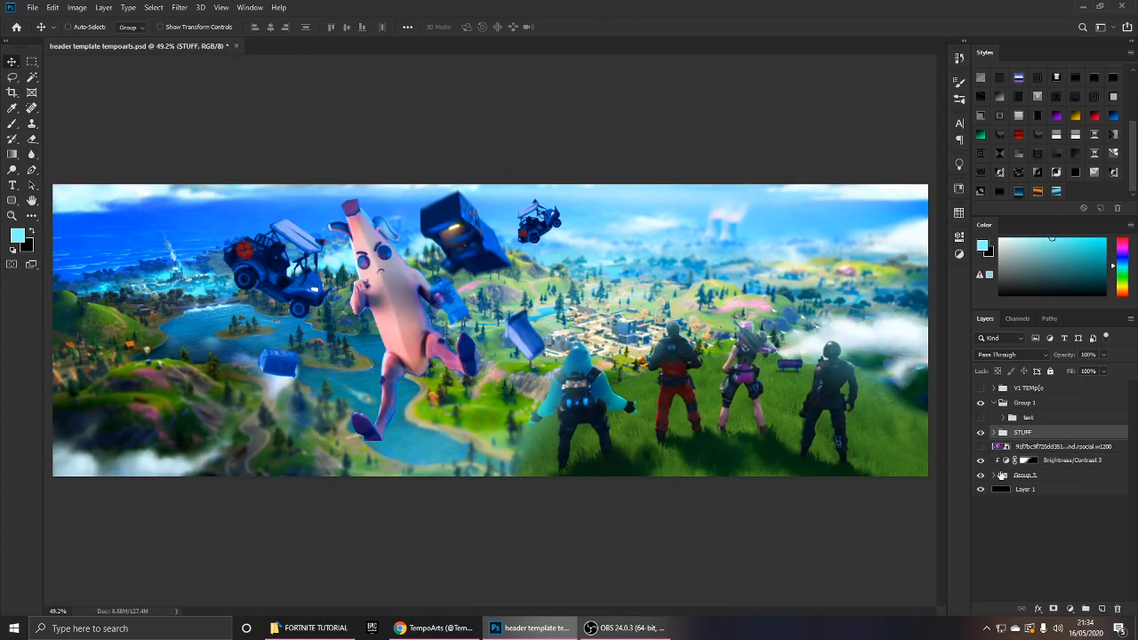
pyautogui.moveTo(606, 338); pyautogui.dragTo(720, 330)
# Try scaling the STUFF group down and placing it above the city, and undo the transform.
pyautogui.hotkey('ctrl', 't')
pyautogui.moveTo(678, 182); pyautogui.dragTo(603, 238)
pyautogui.moveTo(562, 295); pyautogui.dragTo(625, 271)
pyautogui.press('Return')
pyautogui.scroll(-3, 625, 271)
pyautogui.hotkey('ctrl', 'z')
pyautogui.hotkey('ctrl', 'z')
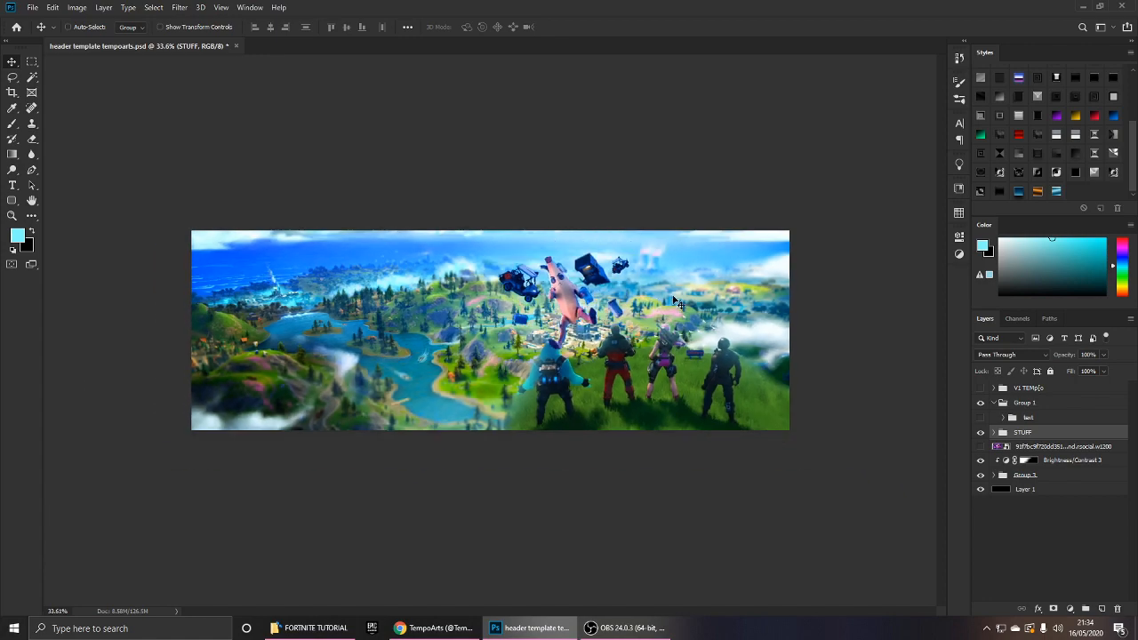
pyautogui.scroll(3, 719, 330)
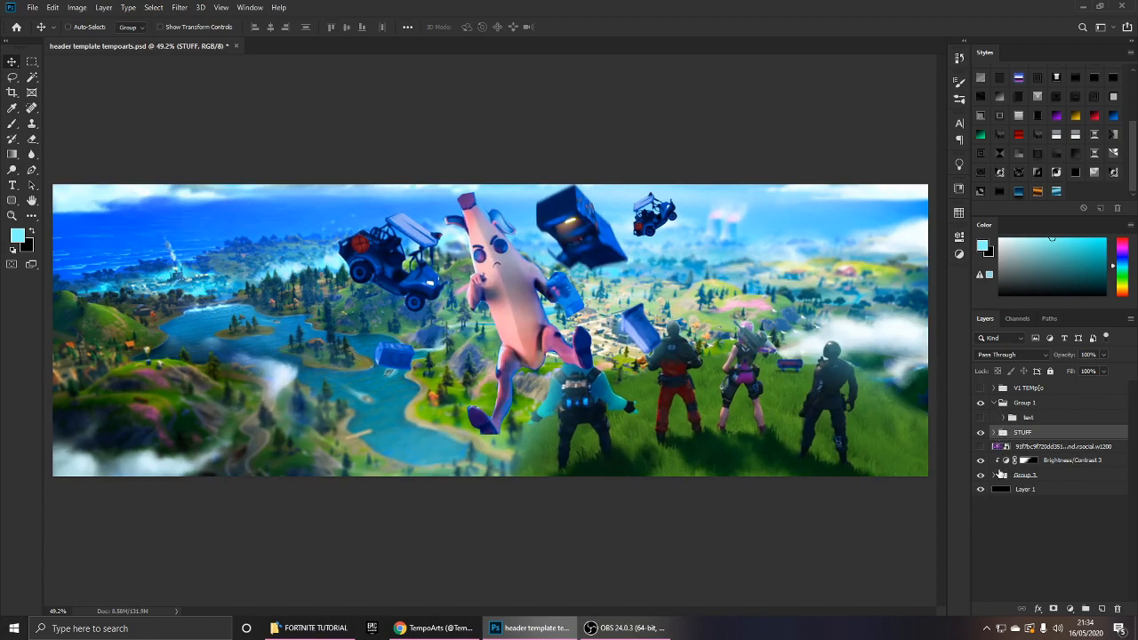
# Move the STUFF group into Group 3 just above Group 2 and shift its objects over the standing characters.
pyautogui.click(1001, 475)
pyautogui.click(1029, 489)
pyautogui.click(1002, 515)
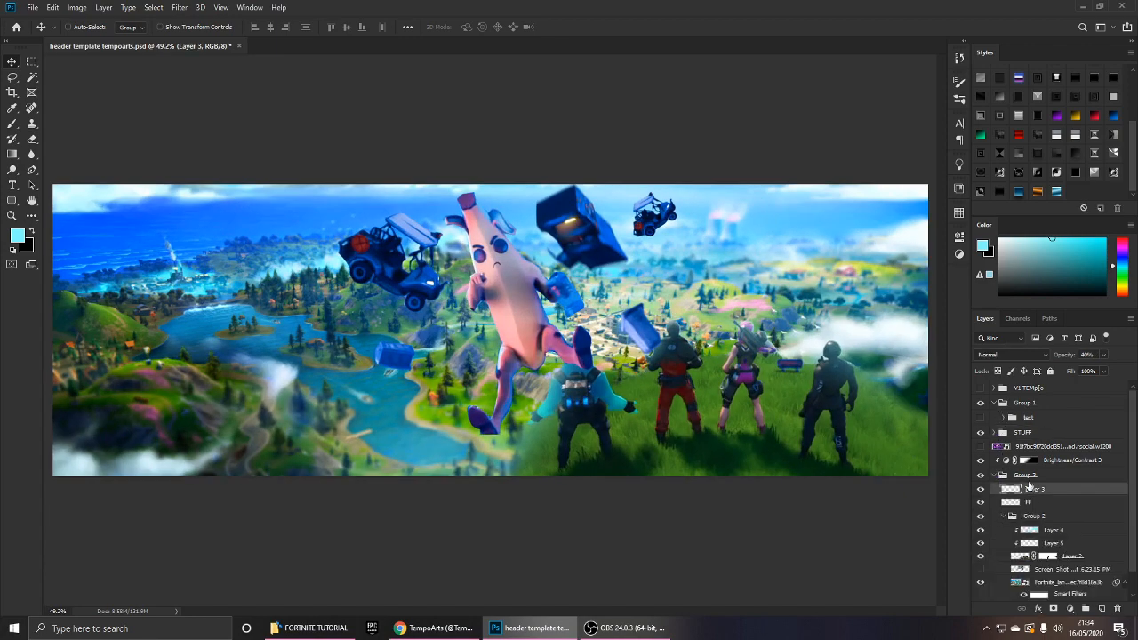
pyautogui.scroll(-1, 1020, 440)
pyautogui.click(999, 409)
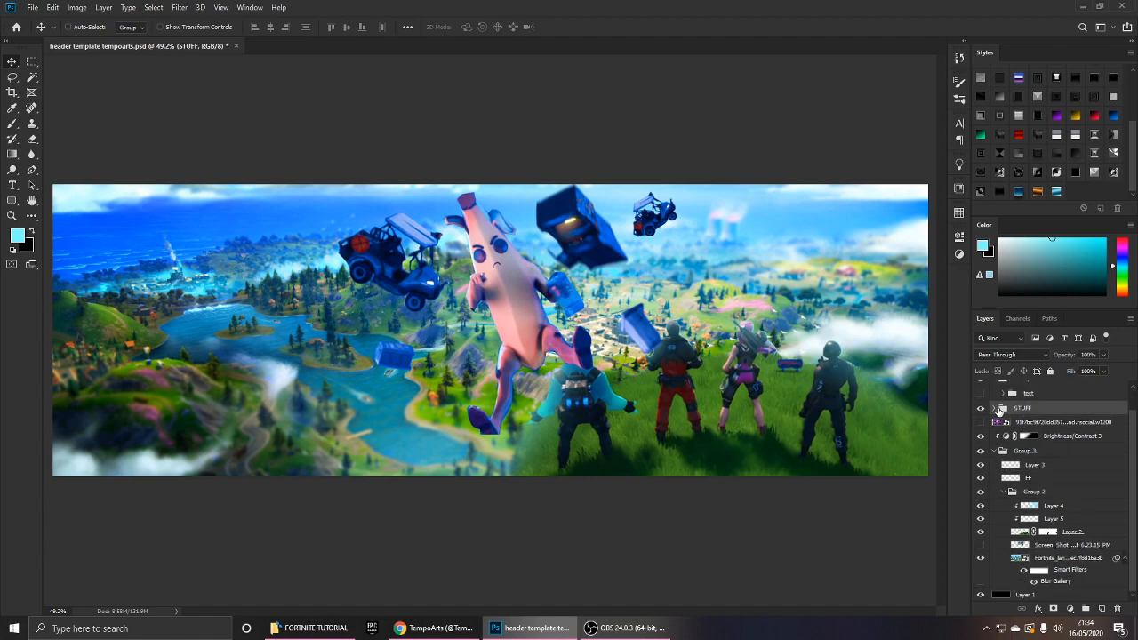
pyautogui.moveTo(1026, 411); pyautogui.dragTo(1036, 485)
pyautogui.moveTo(661, 392); pyautogui.dragTo(851, 414)
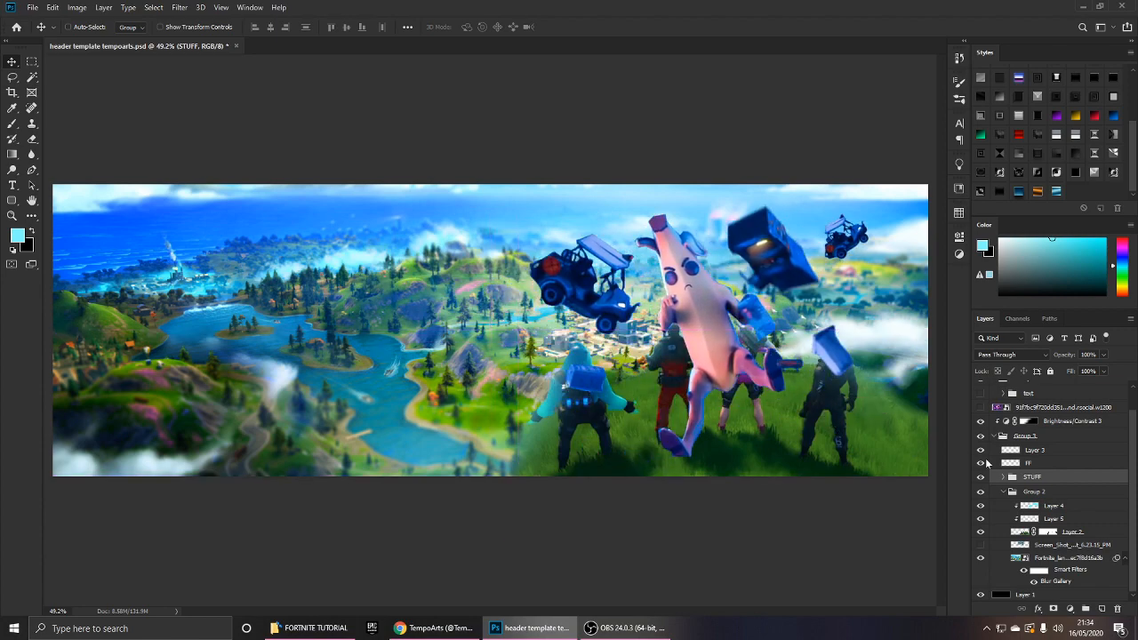
# Place the STUFF group below Layer 2, scale it down and position it over the city behind the characters.
pyautogui.moveTo(1037, 480); pyautogui.dragTo(1017, 537)
pyautogui.moveTo(744, 331); pyautogui.dragTo(737, 295)
pyautogui.hotkey('ctrl', 't')
pyautogui.moveTo(861, 170); pyautogui.dragTo(758, 217)
pyautogui.press('Return')
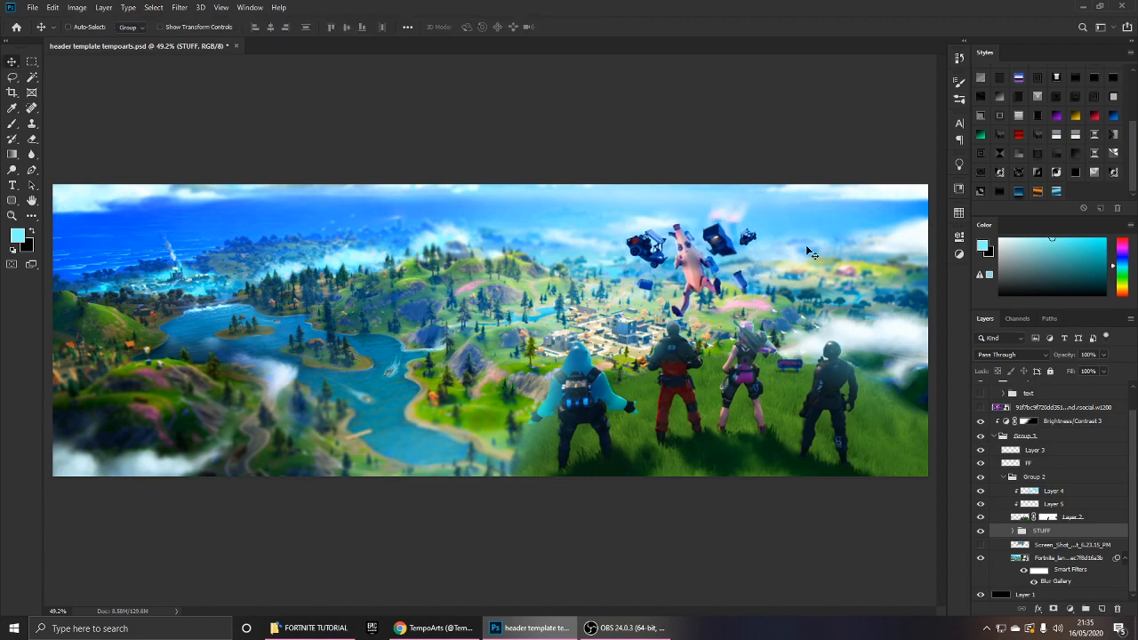
pyautogui.moveTo(778, 292); pyautogui.dragTo(714, 329)
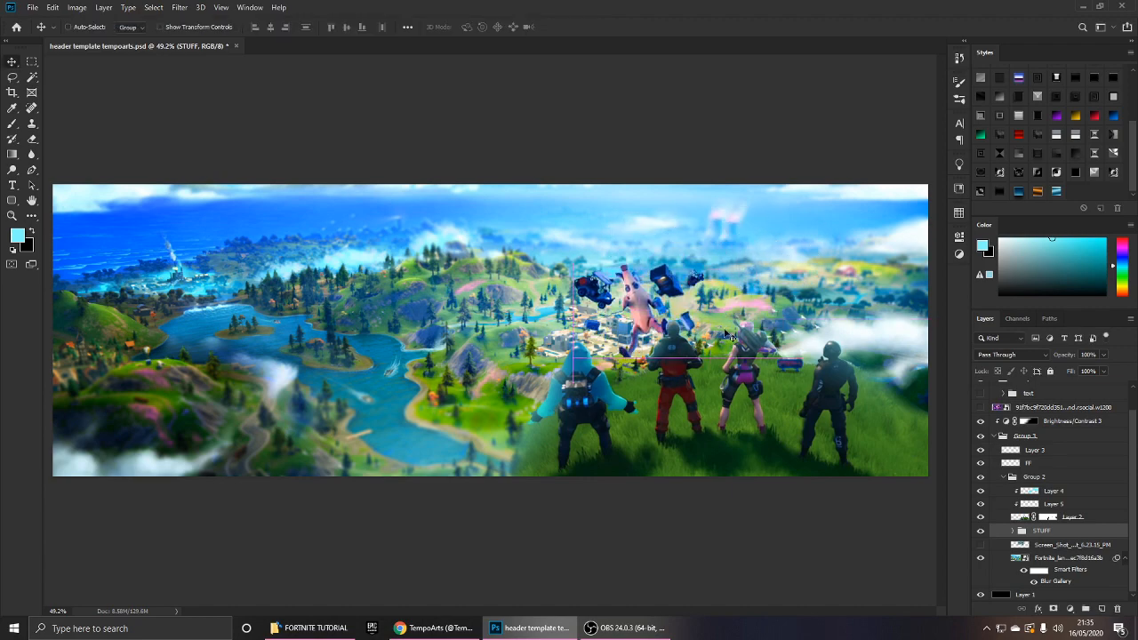
# Expand the STUFF group and delete its CAR copy layer.
pyautogui.scroll(3, 689, 318)
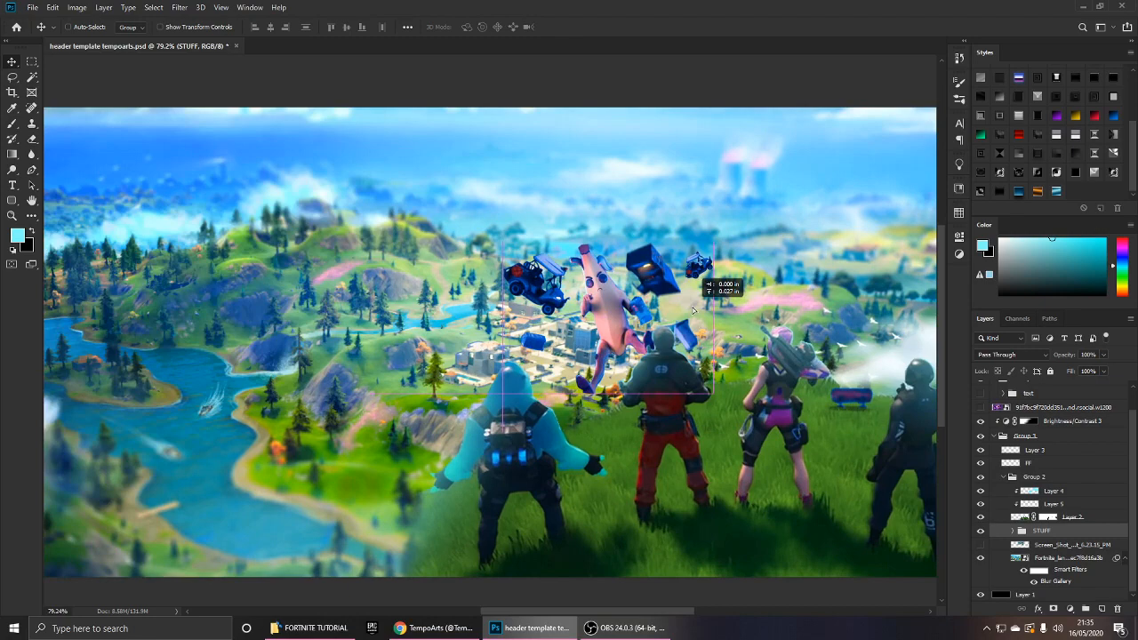
pyautogui.click(1014, 531)
pyautogui.click(1062, 546)
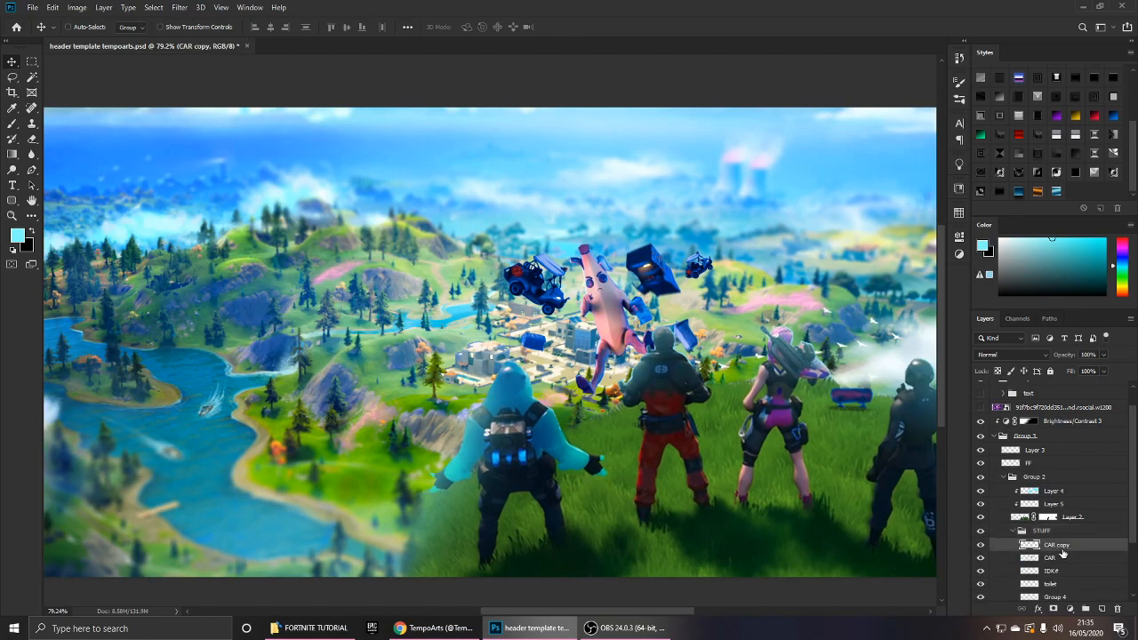
pyautogui.moveTo(696, 362); pyautogui.dragTo(707, 356)
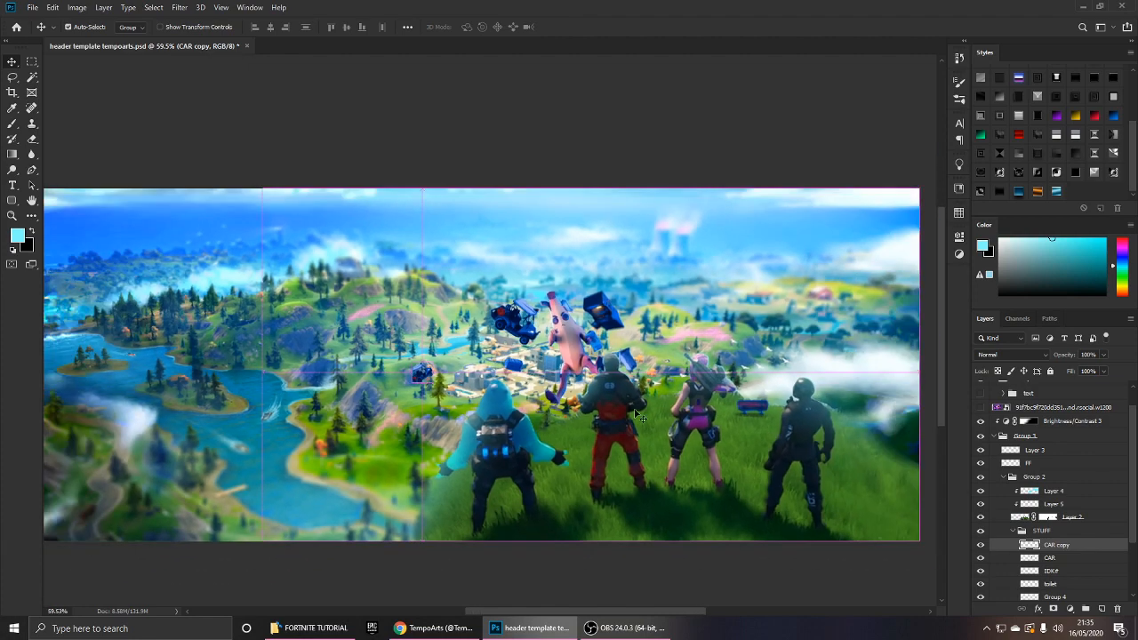
pyautogui.scroll(-2, 454, 405)
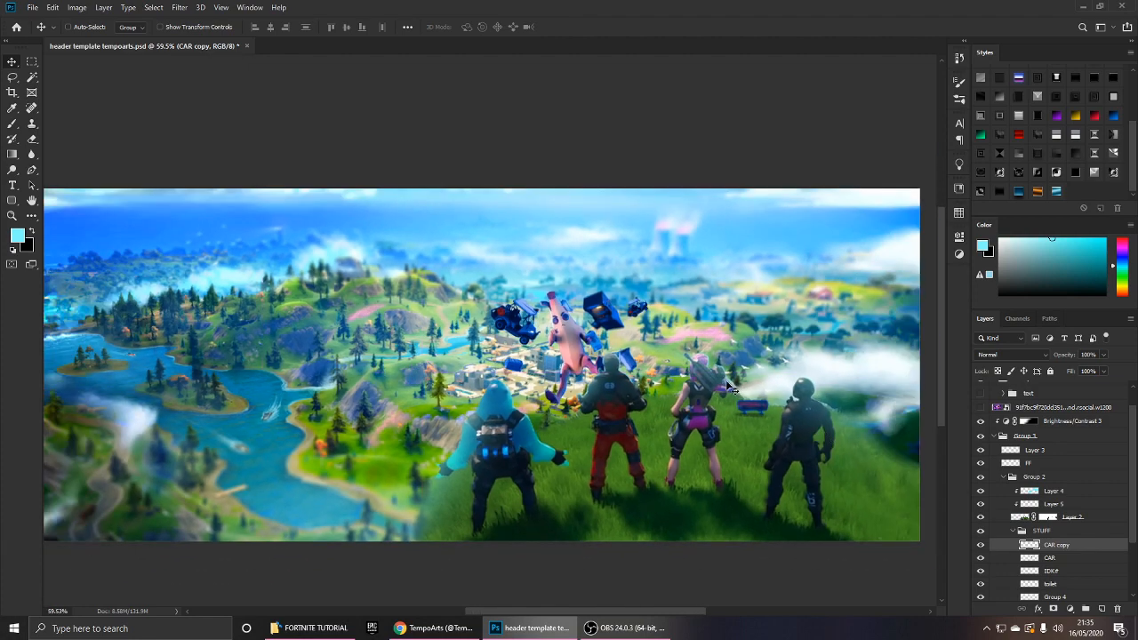
pyautogui.press('Delete')
pyautogui.scroll(2, 710, 384)
pyautogui.scroll(-2, 1059, 550)
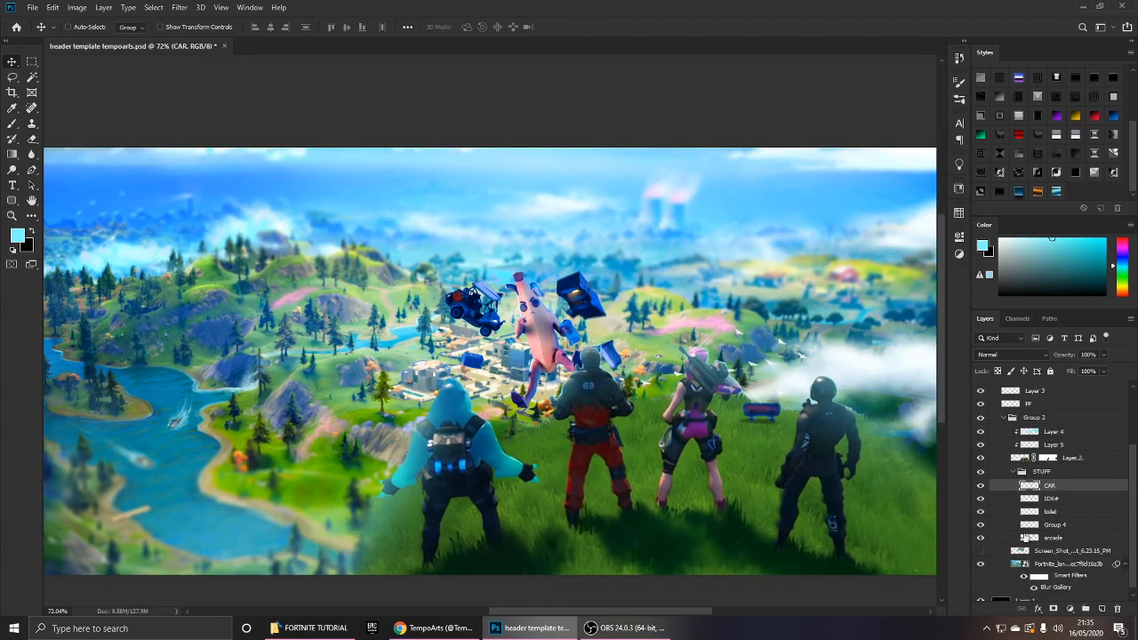
# Enlarge the toilet layer to about 269% above the hooded character.
pyautogui.click(981, 512)
pyautogui.click(1028, 513)
pyautogui.hotkey('ctrl', 't')
pyautogui.moveTo(488, 353); pyautogui.dragTo(512, 341)
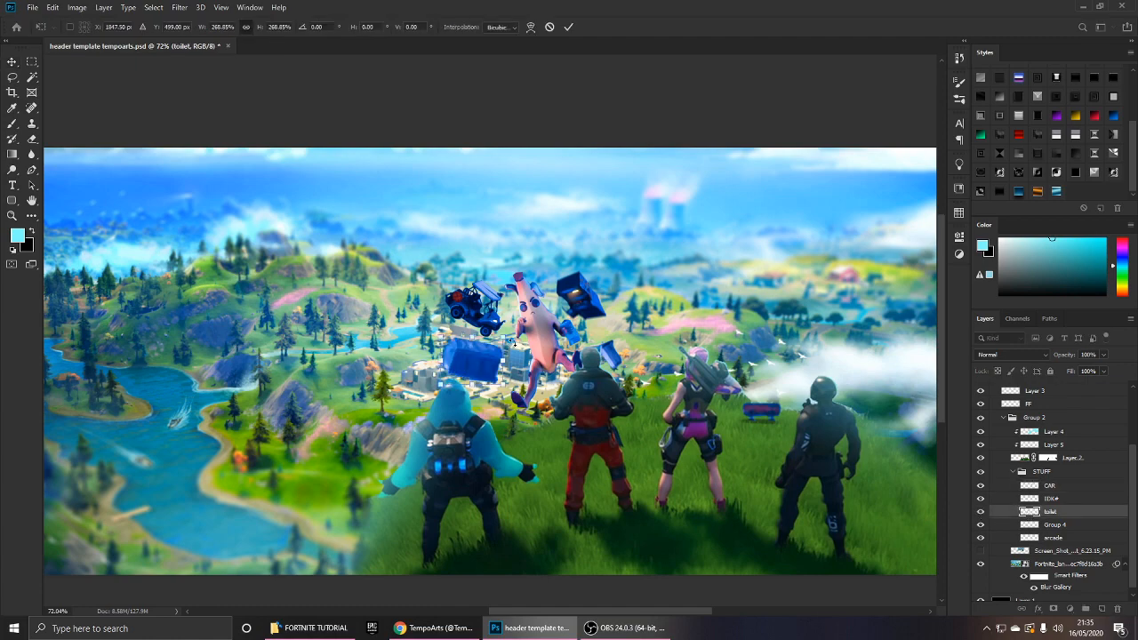
pyautogui.press('Return')
pyautogui.scroll(-2, 536, 367)
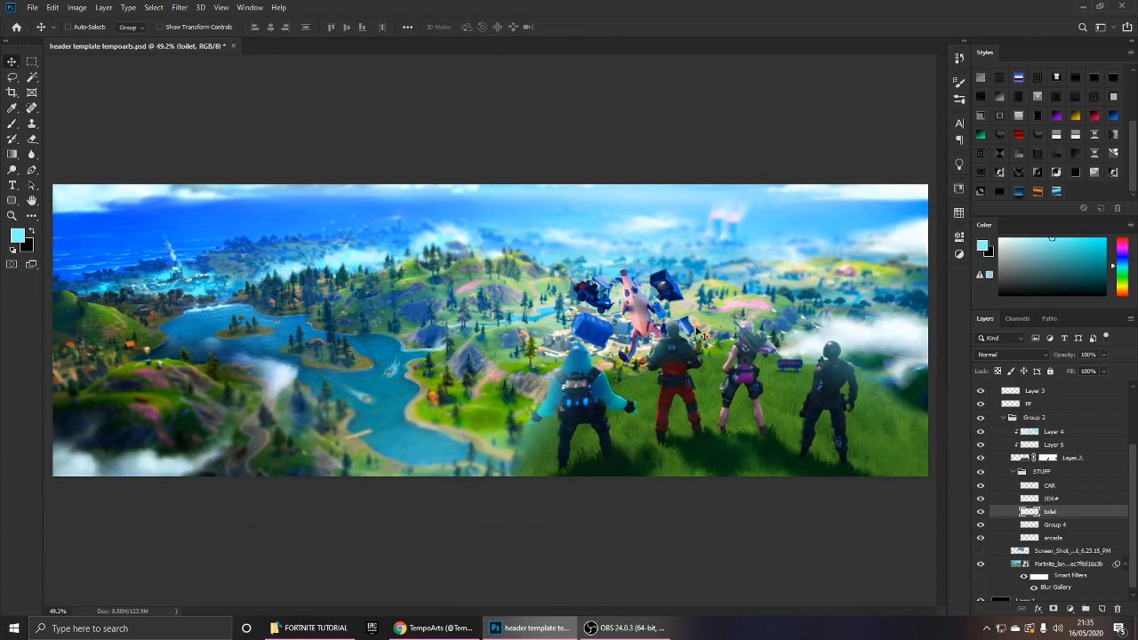
pyautogui.hotkey('ctrl', 't')
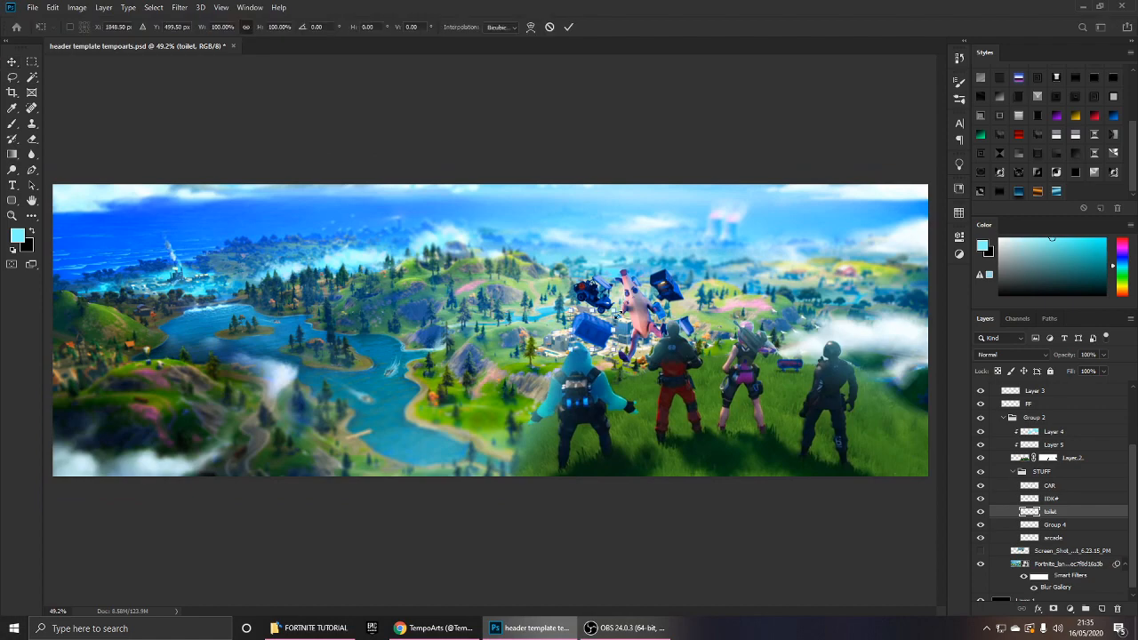
pyautogui.press('Return')
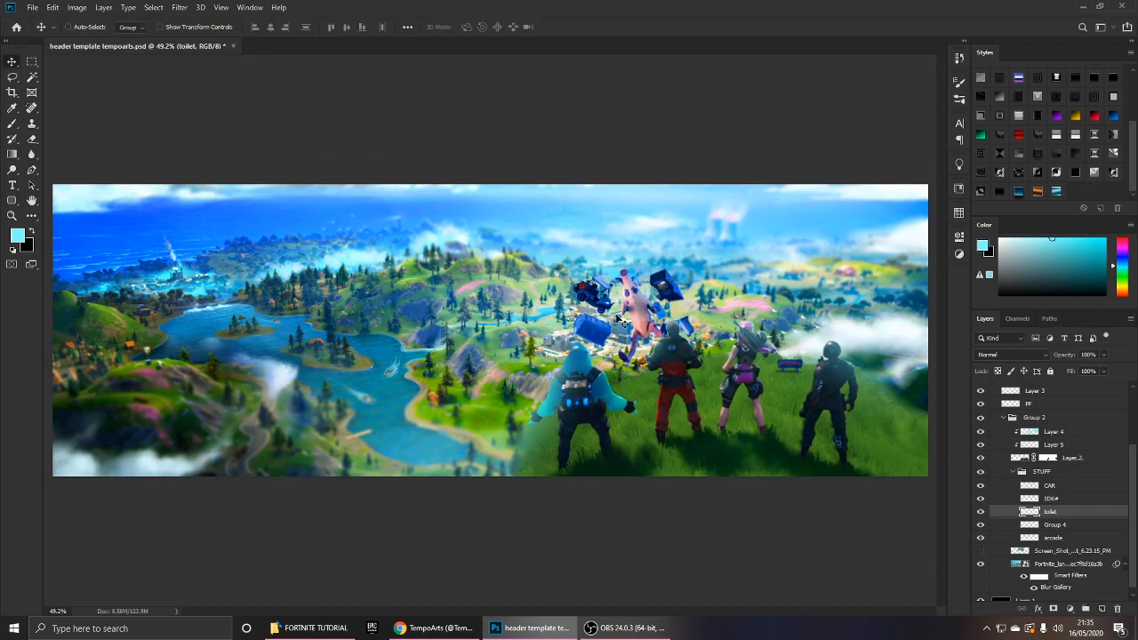
# Duplicate the toilet beside the rightmost character and rotate the copy by about 87°.
pyautogui.moveTo(621, 322); pyautogui.dragTo(875, 360)
pyautogui.hotkey('ctrl', 't')
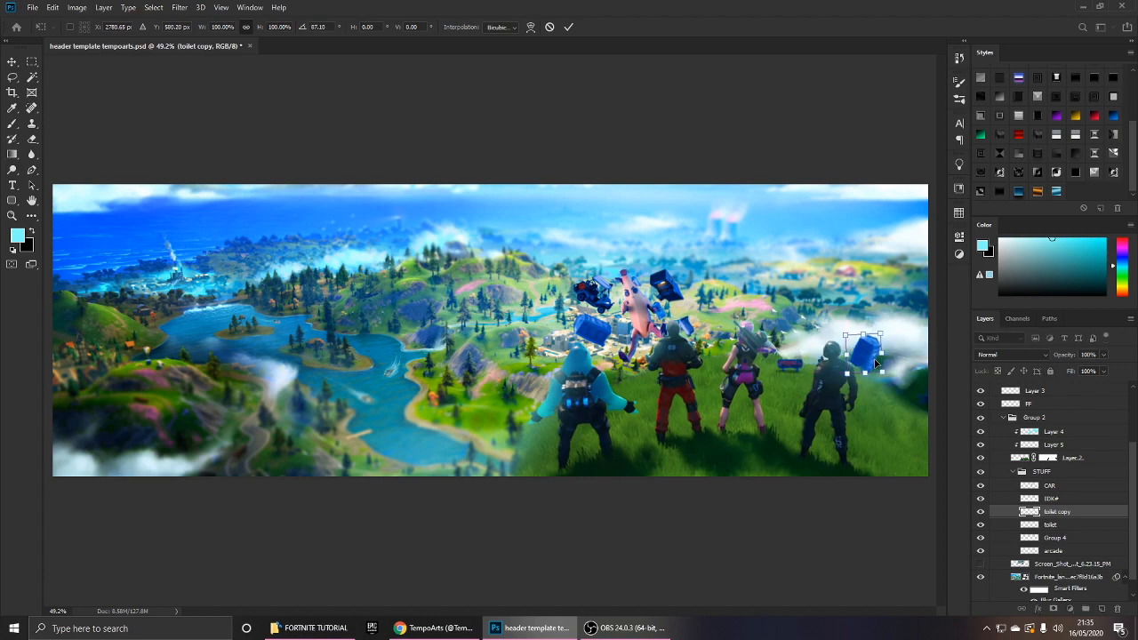
pyautogui.press('Return')
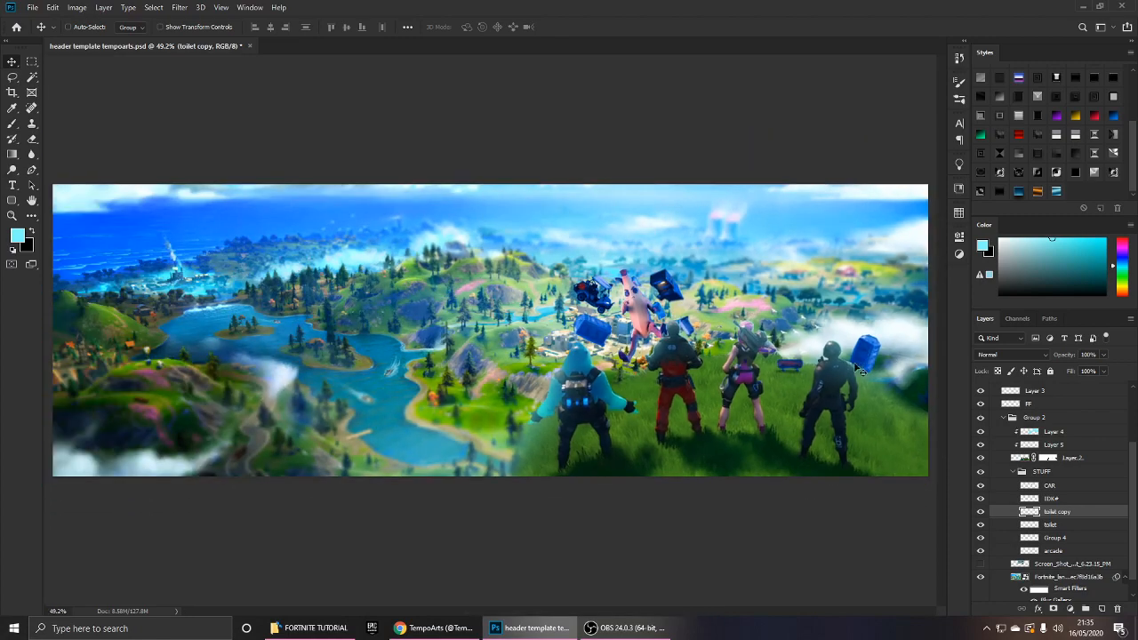
# Move the toilet copy layer directly above Group 2 and adjust its position and shape beside the rightmost character.
pyautogui.scroll(1, 847, 378)
pyautogui.moveTo(1067, 514); pyautogui.dragTo(1062, 412)
pyautogui.scroll(4, 867, 356)
pyautogui.moveTo(884, 366)
pyautogui.mouseDown()
pyautogui.moveTo(912, 385)
pyautogui.moveTo(884, 353)
pyautogui.moveTo(852, 359)
pyautogui.mouseUp()
pyautogui.hotkey('ctrl', 't')
pyautogui.click(531, 27)
pyautogui.press('Return')
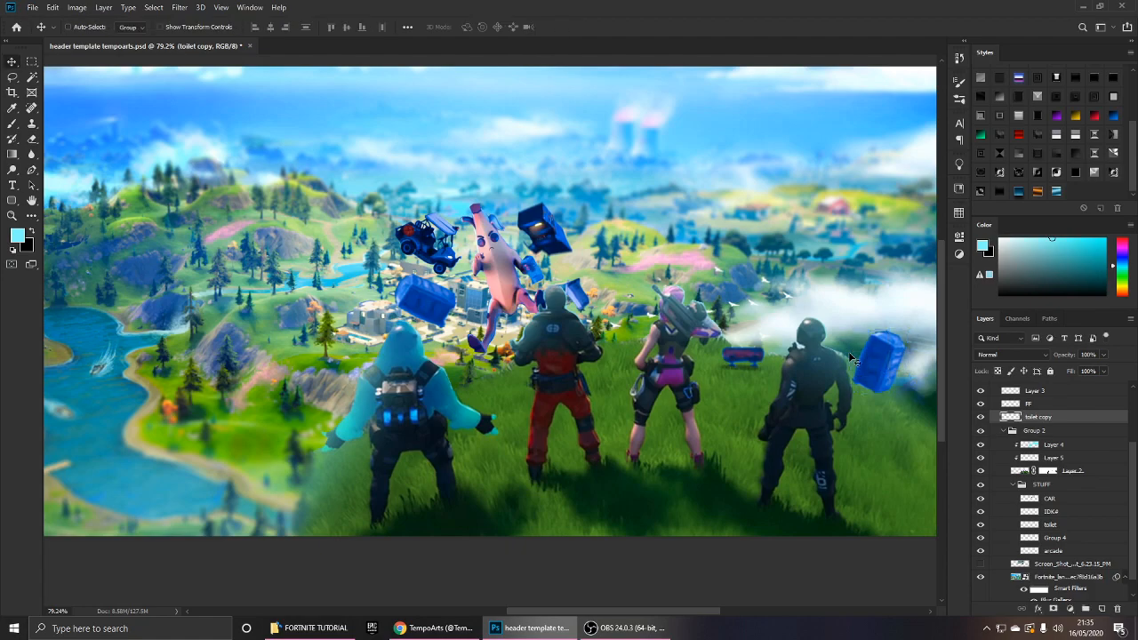
# Examine the toilet copy beside the rightmost character up close and against the whole header.
pyautogui.scroll(-3, 867, 362)
pyautogui.press('e')
pyautogui.scroll(4, 873, 373)
pyautogui.scroll(3, 859, 371)
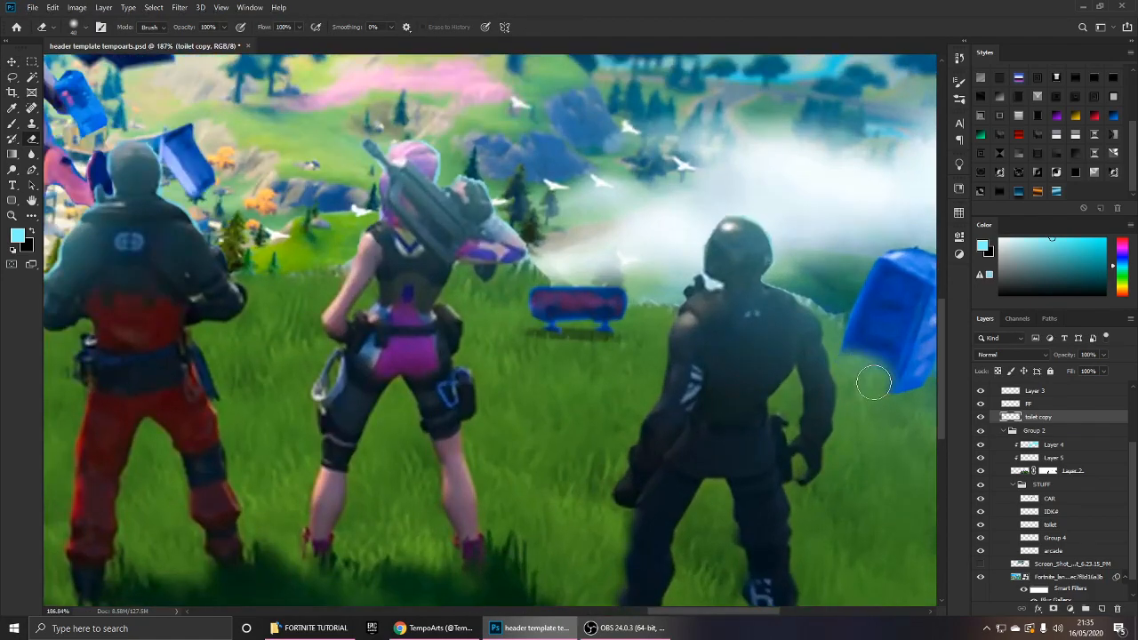
pyautogui.scroll(-5, 849, 381)
pyautogui.scroll(-2, 862, 383)
pyautogui.scroll(3, 880, 386)
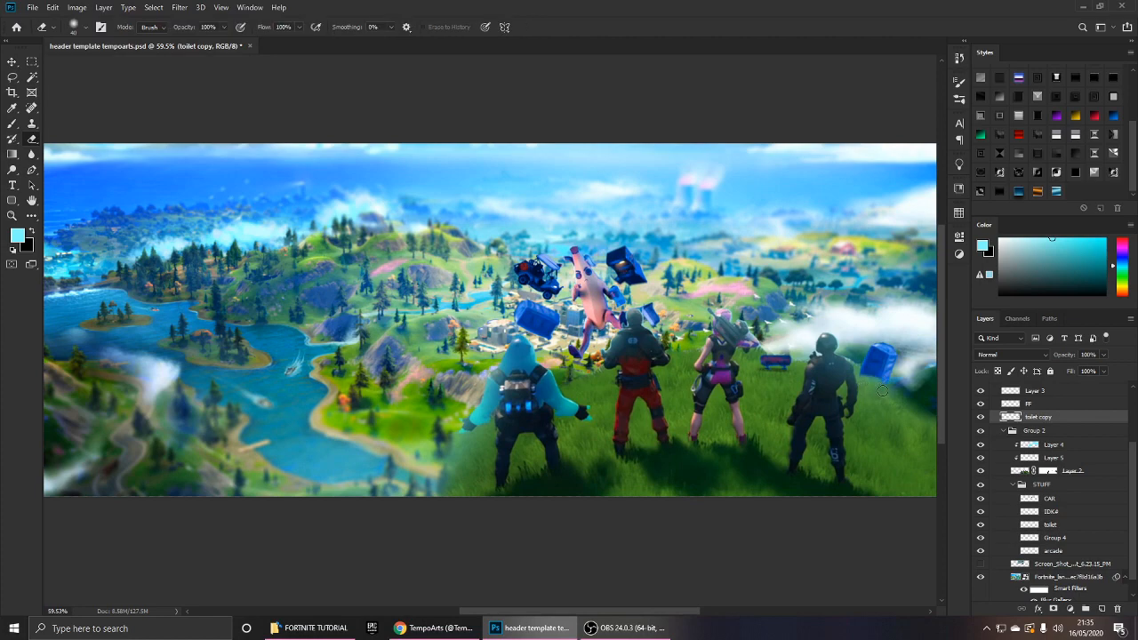
pyautogui.scroll(1, 878, 390)
pyautogui.press('v')
pyautogui.scroll(-2, 875, 388)
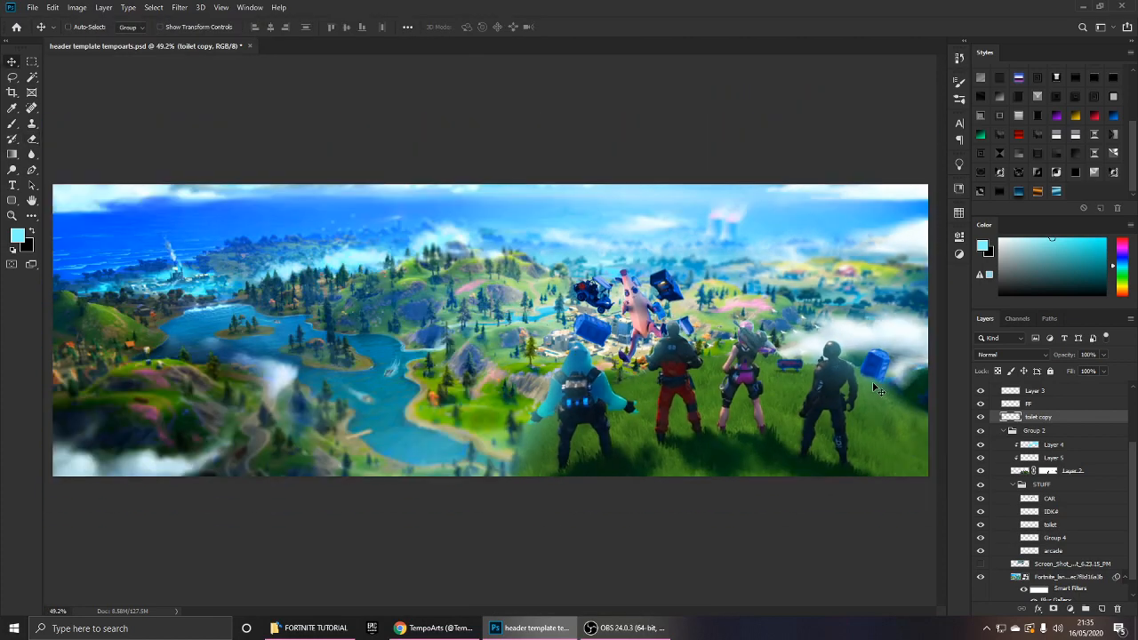
pyautogui.scroll(1, 874, 379)
pyautogui.scroll(2, 874, 380)
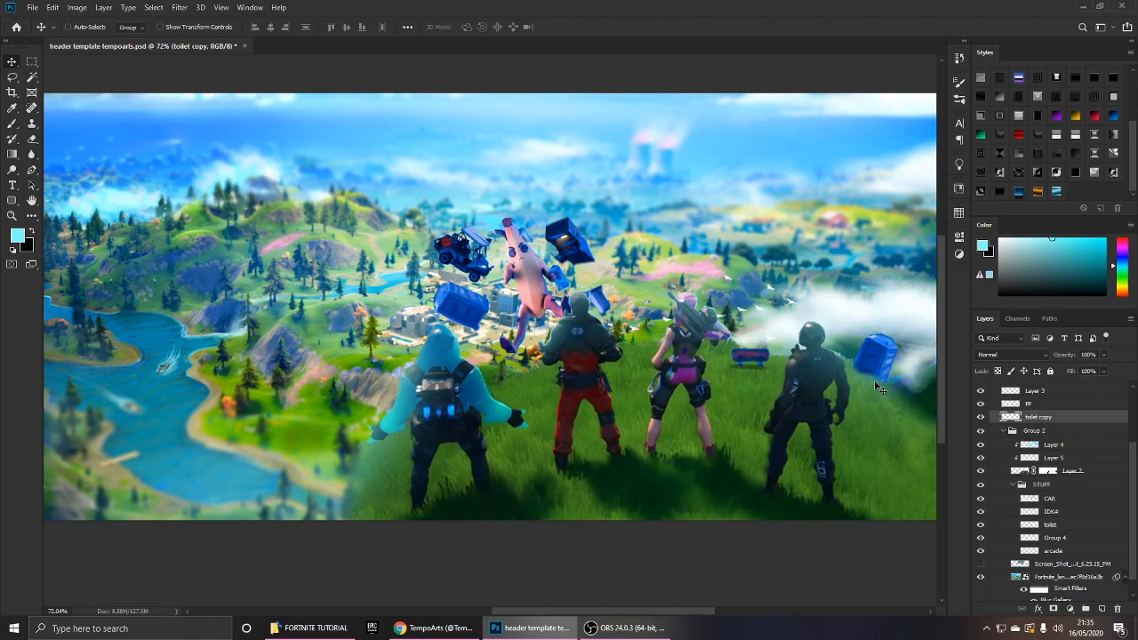
pyautogui.click(631, 629)
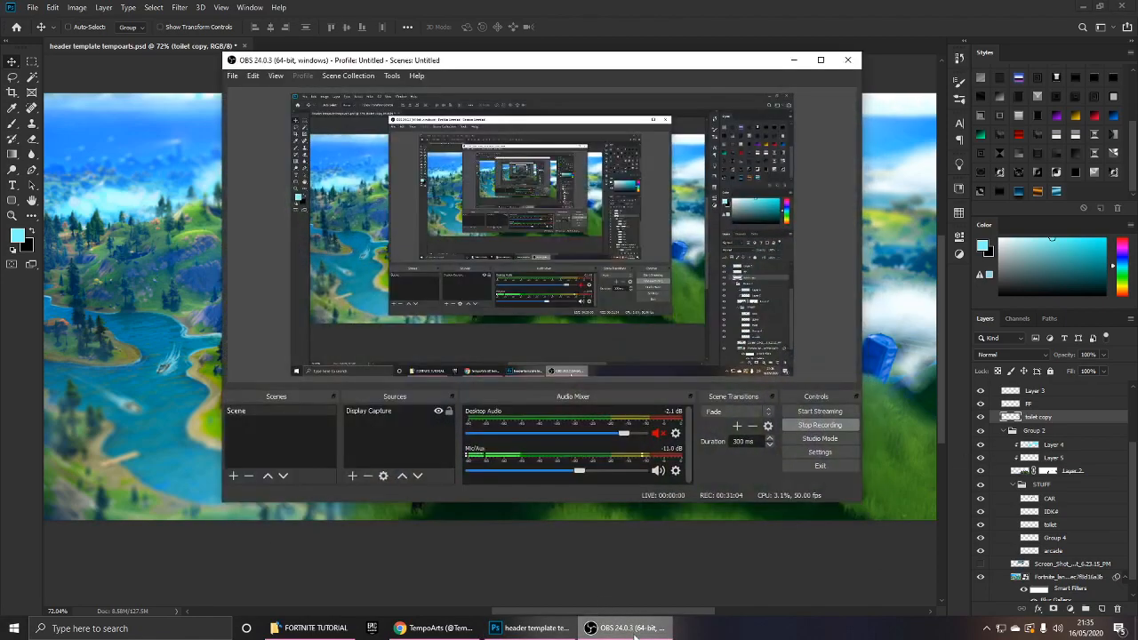
pyautogui.click(633, 631)
pyautogui.scroll(-1, 542, 443)
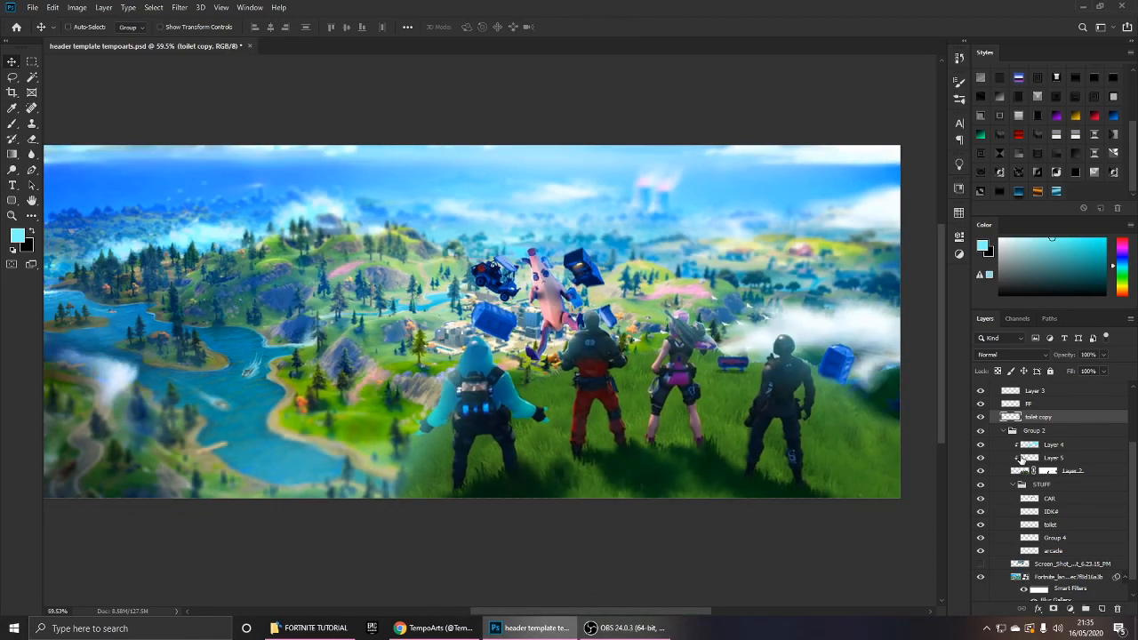
# Select Layer 2 and toggle its visibility off and on to check what it contains.
pyautogui.click(1055, 472)
pyautogui.click(981, 471)
pyautogui.click(980, 471)
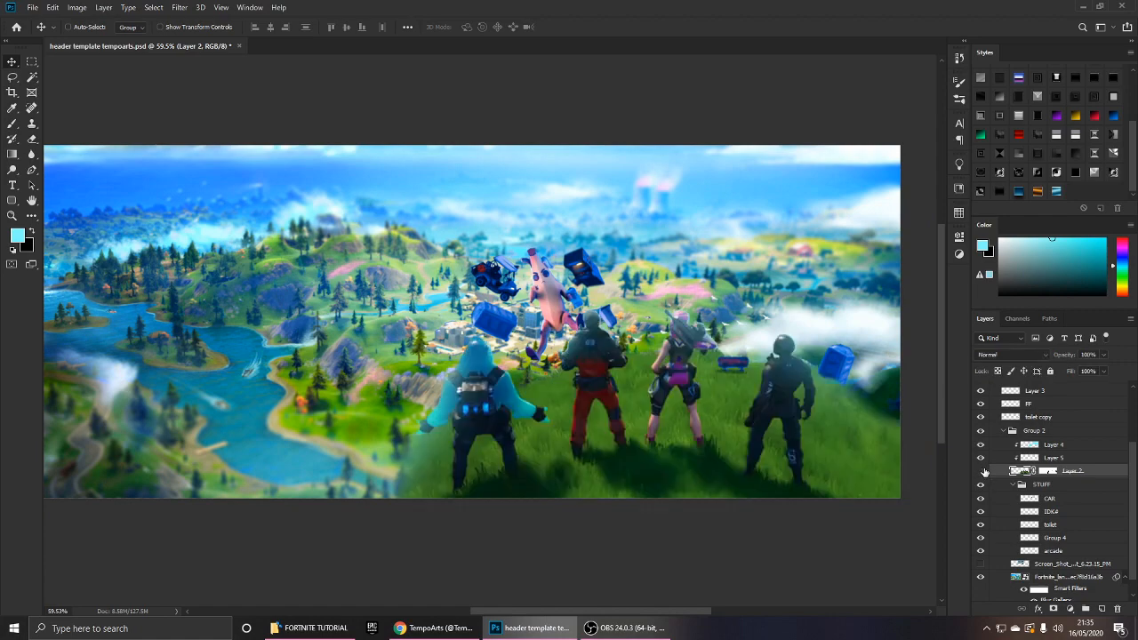
pyautogui.click(980, 470)
pyautogui.click(980, 470)
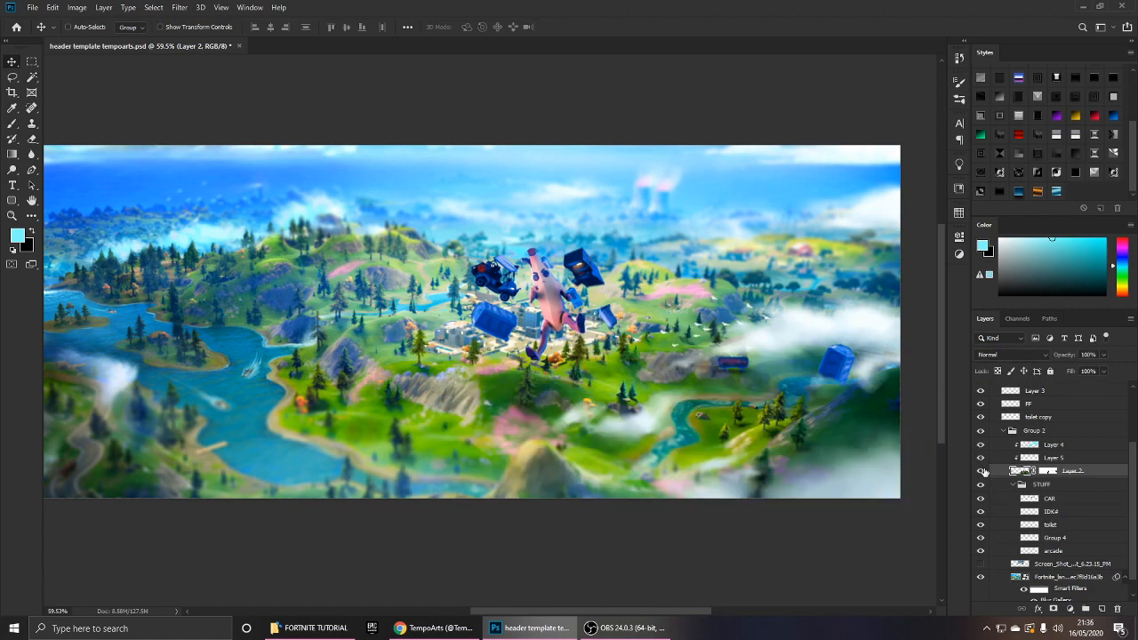
# Collapse and hide the STUFF group, and merge a visible duplicate of it into a single layer.
pyautogui.click(1031, 487)
pyautogui.click(1014, 484)
pyautogui.click(980, 531)
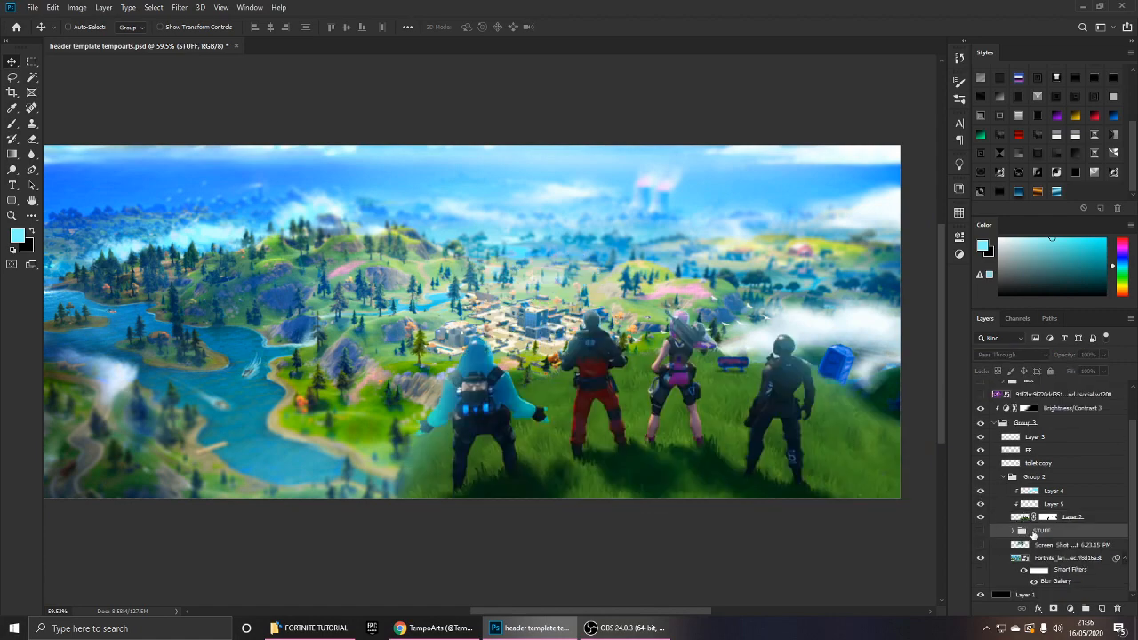
pyautogui.hotkey('ctrl', 'j')
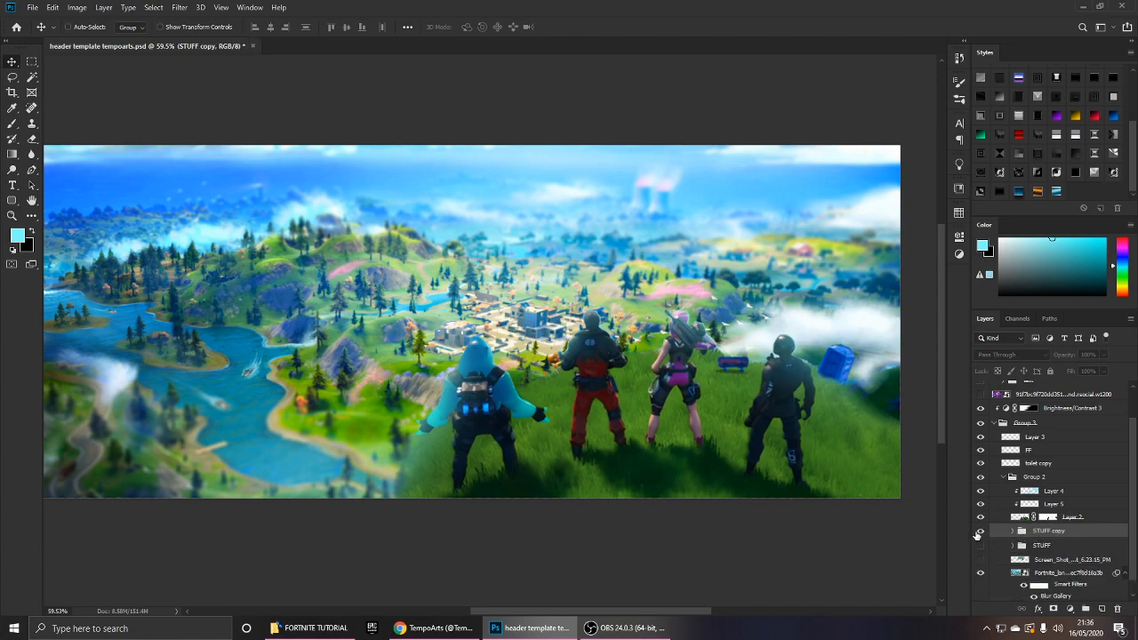
pyautogui.click(980, 531)
pyautogui.hotkey('ctrl', 'e')
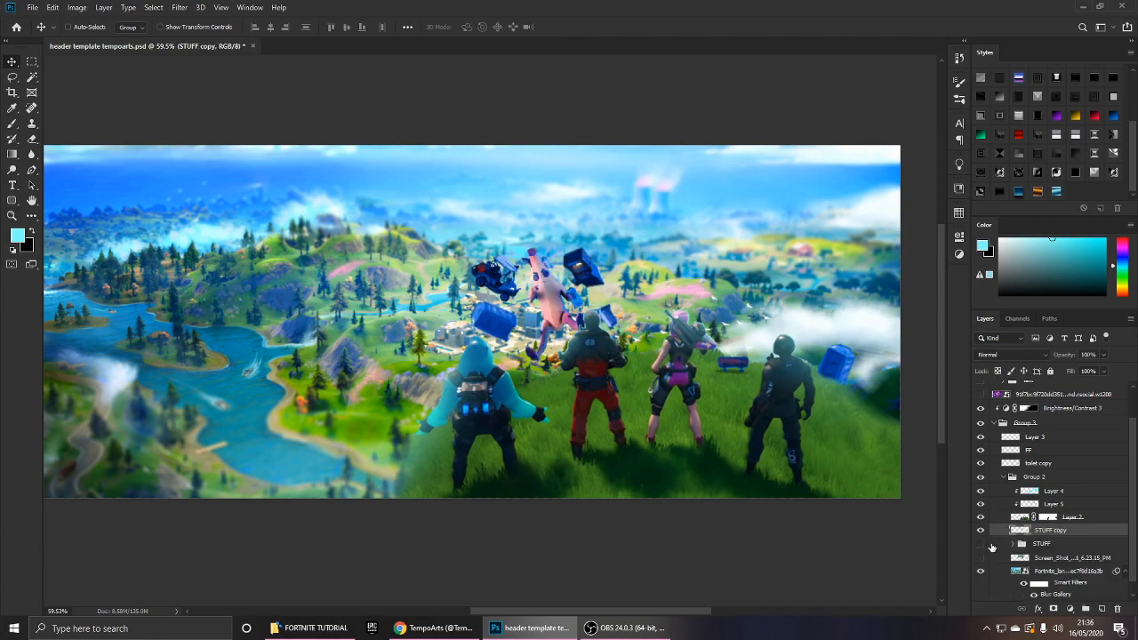
pyautogui.click(981, 531)
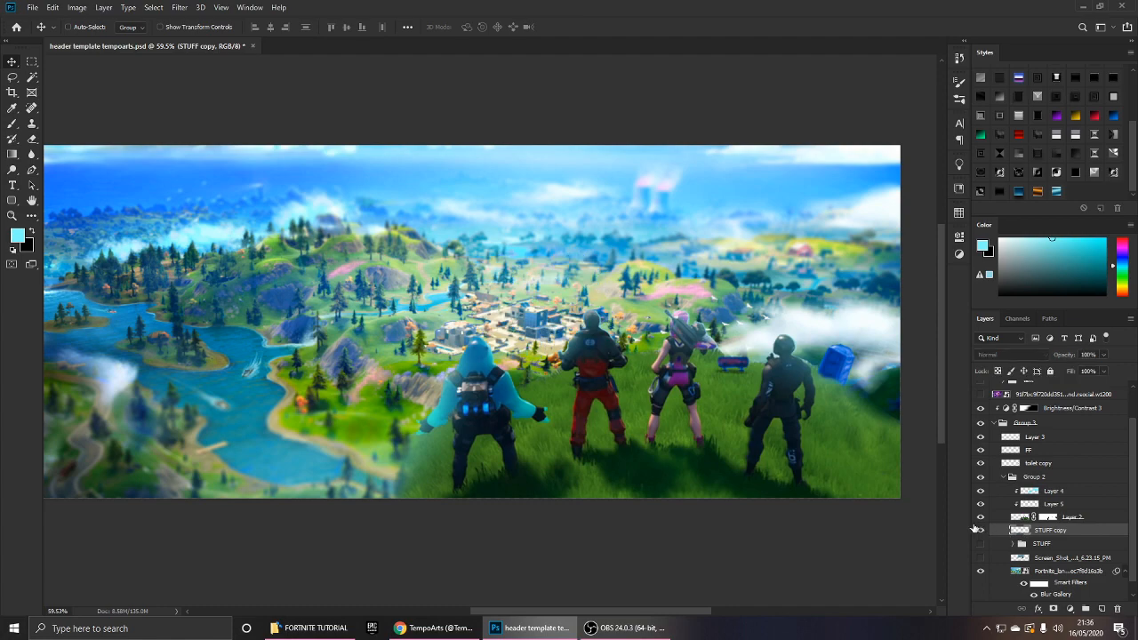
pyautogui.click(980, 530)
pyautogui.scroll(5, 623, 317)
pyautogui.moveTo(382, 289); pyautogui.dragTo(427, 302)
pyautogui.hotkey('ctrl', 'z')
pyautogui.click(182, 7)
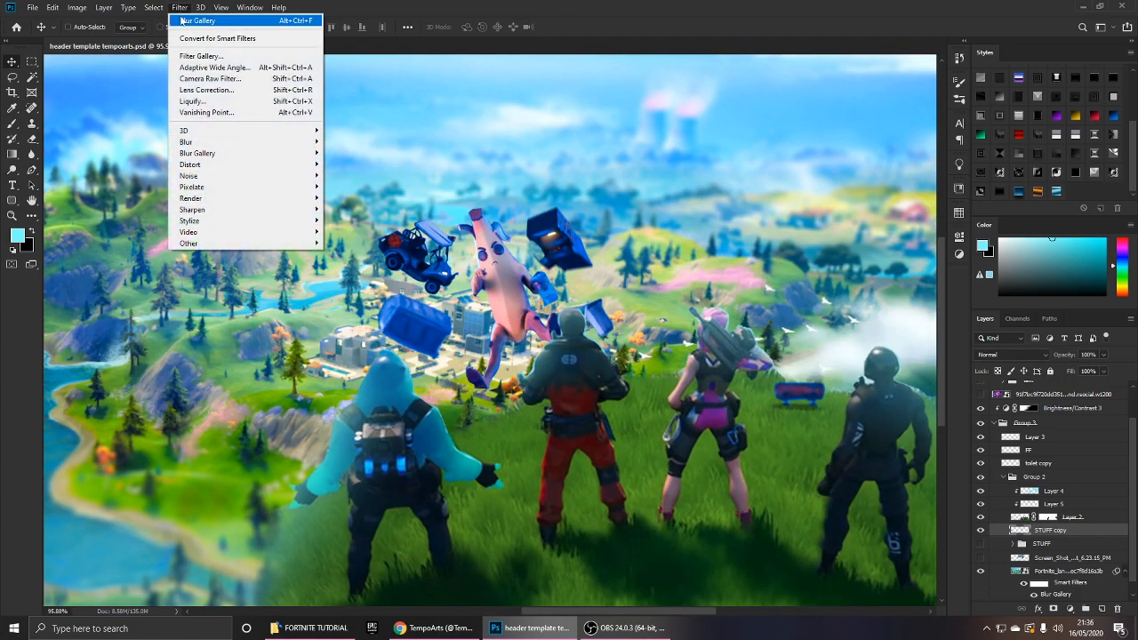
pyautogui.press('Escape')
pyautogui.scroll(-3, 533, 266)
pyautogui.scroll(-2, 534, 267)
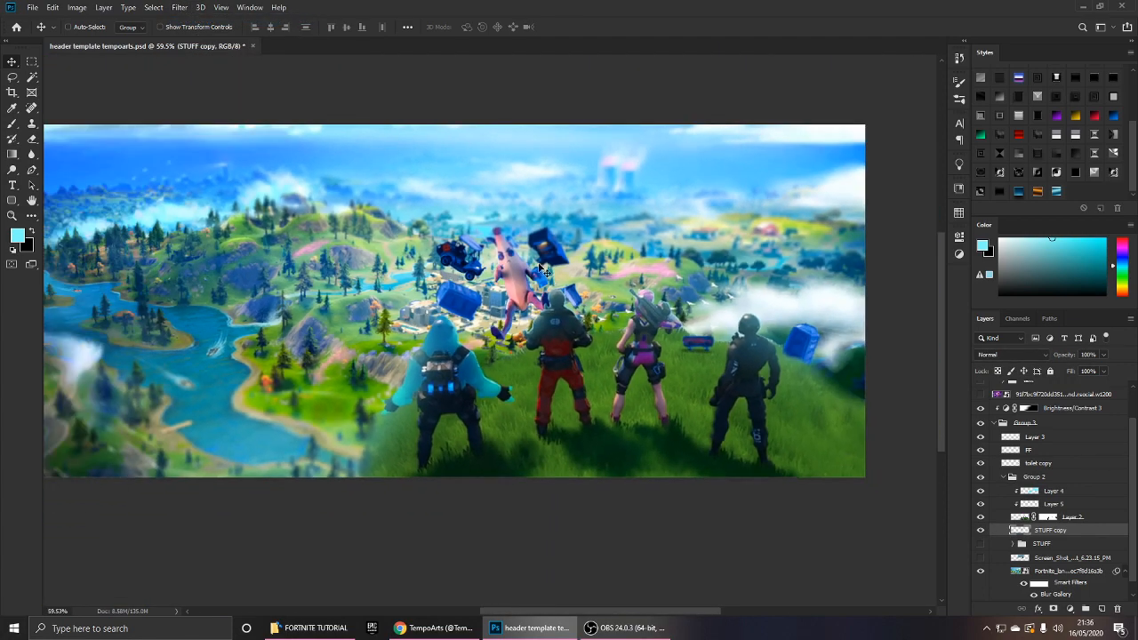
pyautogui.scroll(3, 649, 291)
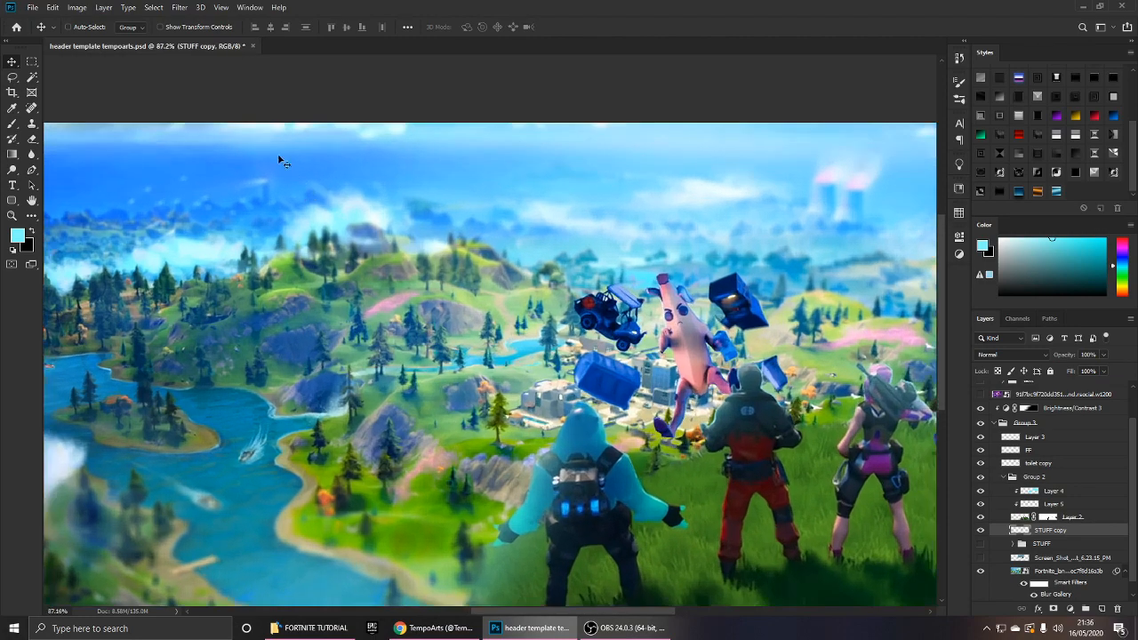
# Duplicate the merged STUFF copy layer and try a Zoom Radial Blur of 13 at Good quality on the duplicate.
pyautogui.hotkey('ctrl', 'j')
pyautogui.click(182, 8)
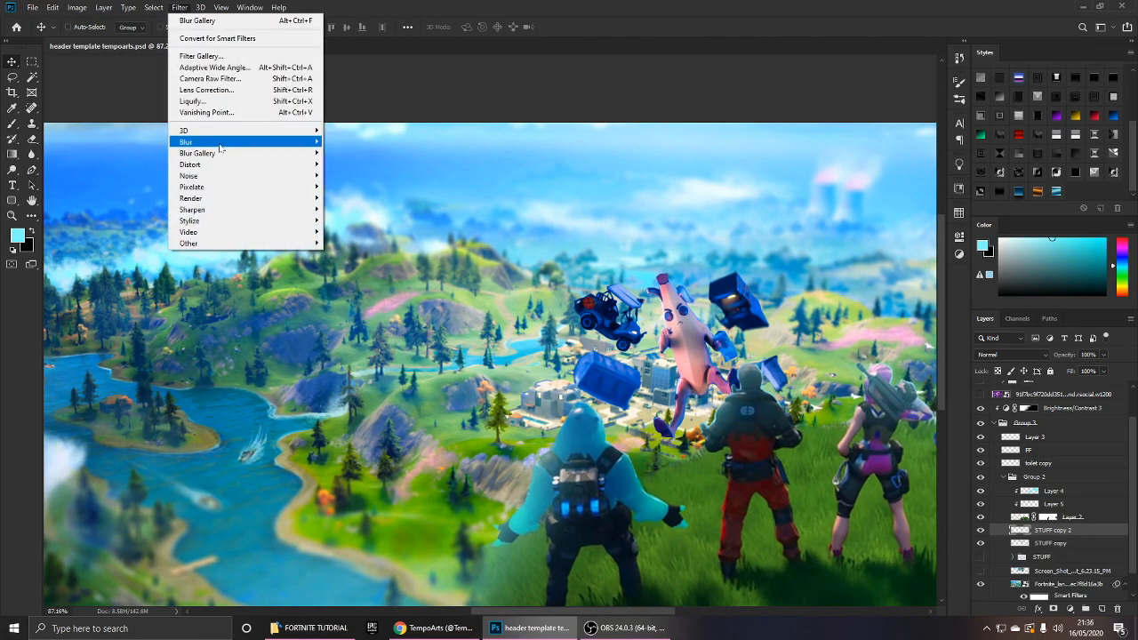
pyautogui.moveTo(222, 144)
pyautogui.click(360, 221)
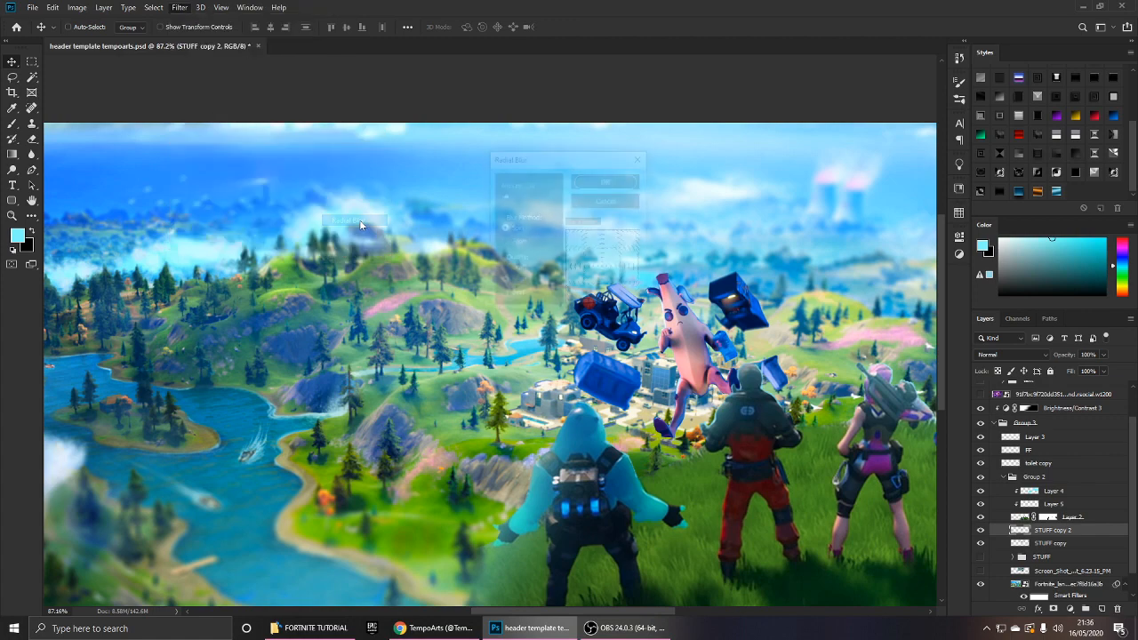
pyautogui.click(503, 241)
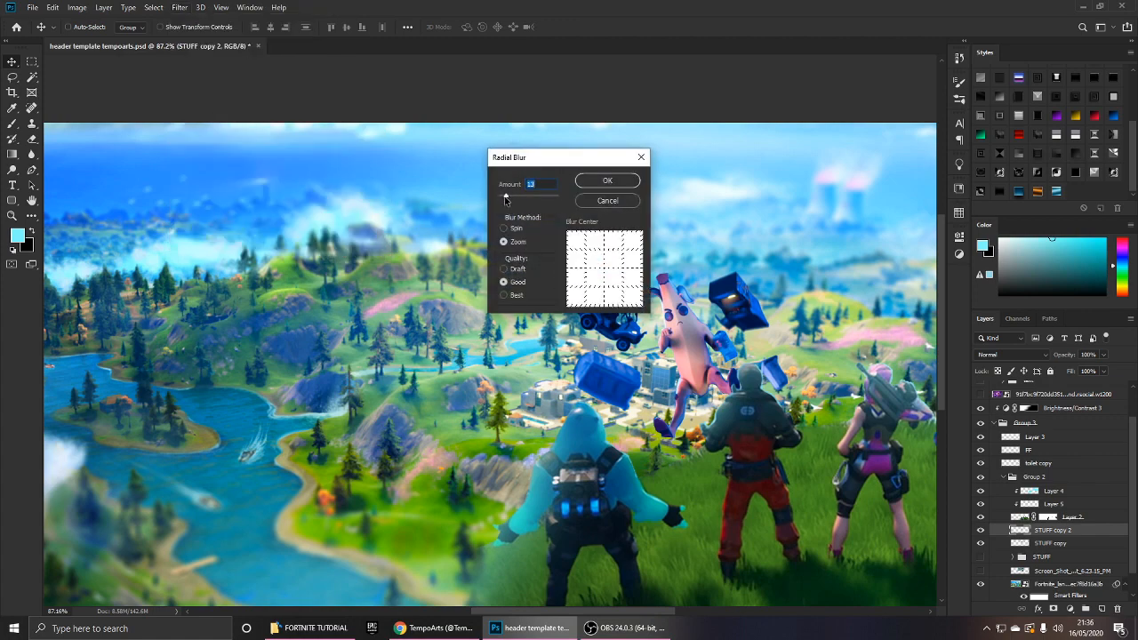
pyautogui.press('Return')
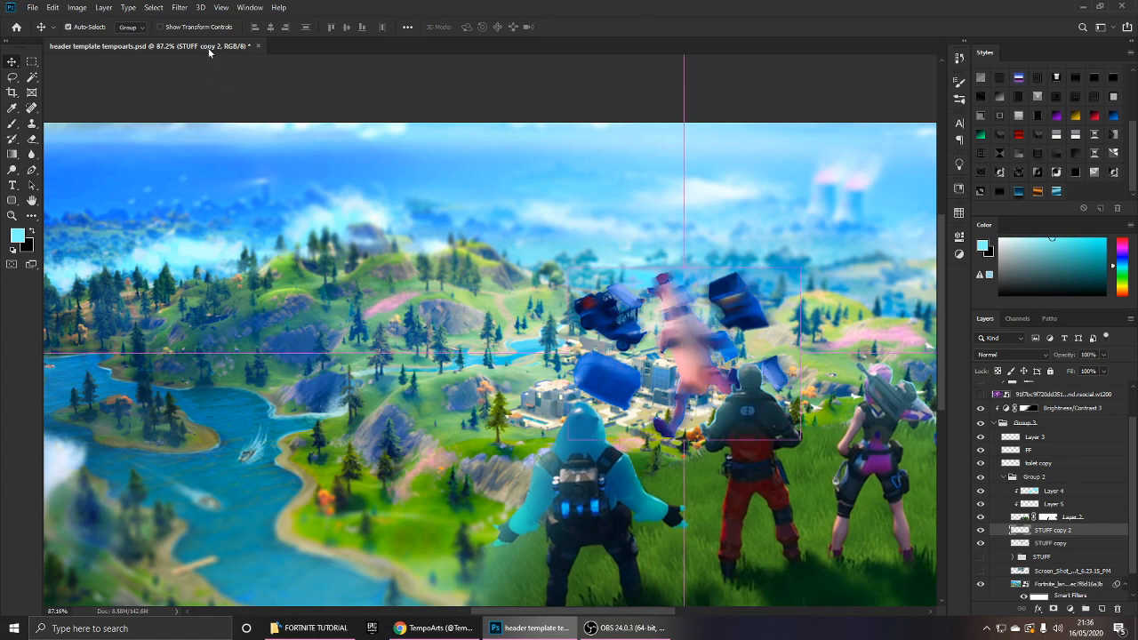
pyautogui.hotkey('ctrl', 'z')
# Apply a Zoom Radial Blur with amount 13 at Best quality to the STUFF copy 2 layer.
pyautogui.click(180, 7)
pyautogui.moveTo(249, 142)
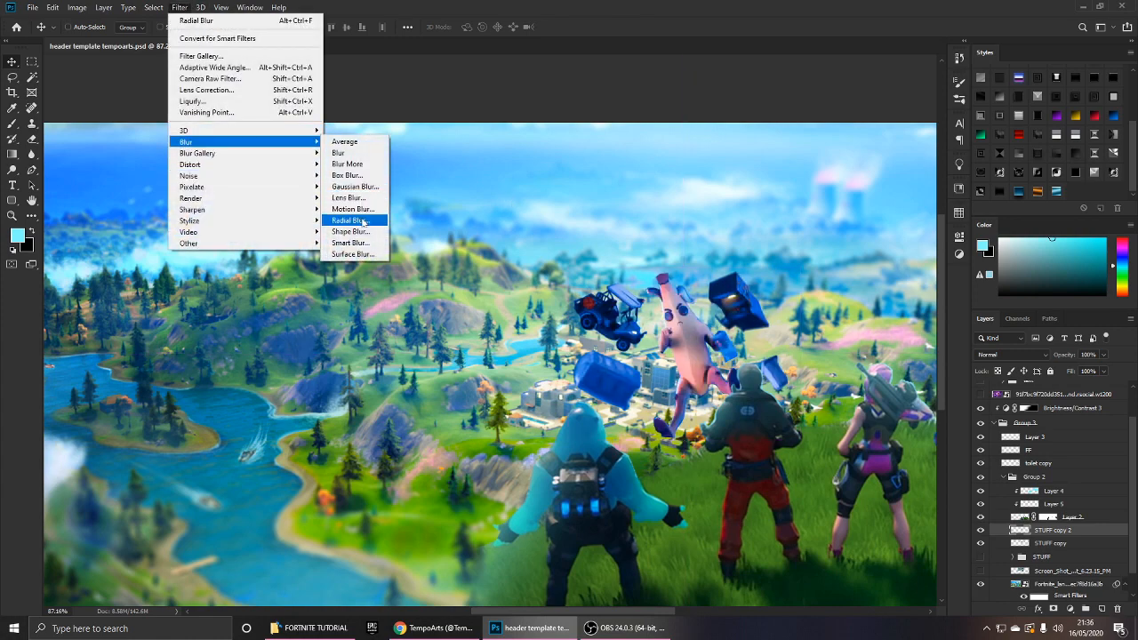
pyautogui.click(350, 220)
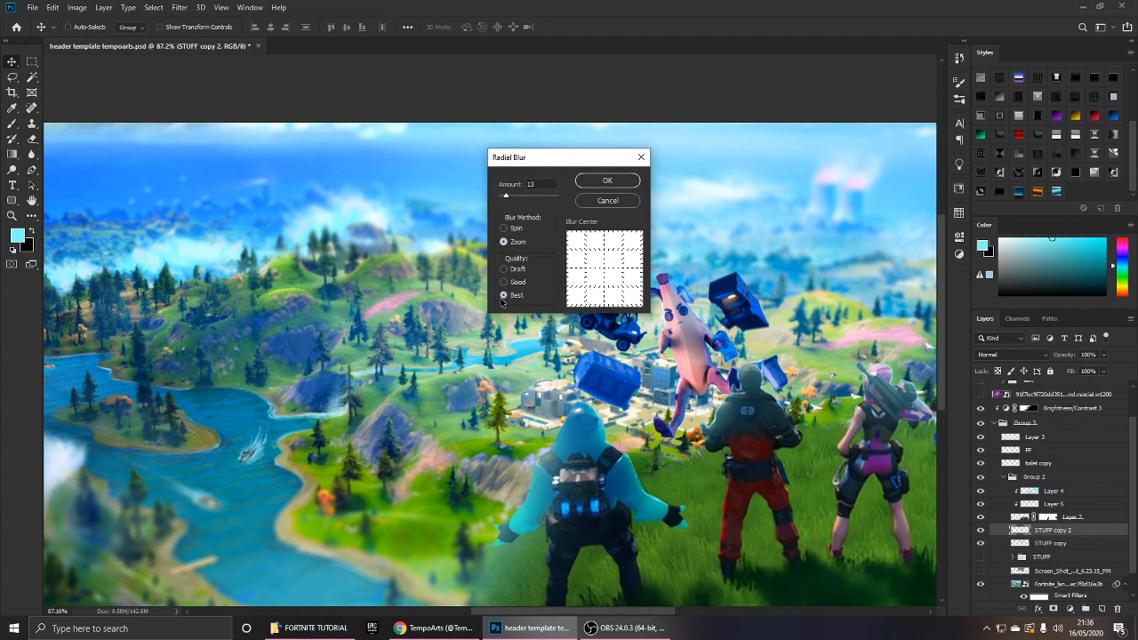
pyautogui.press('Return')
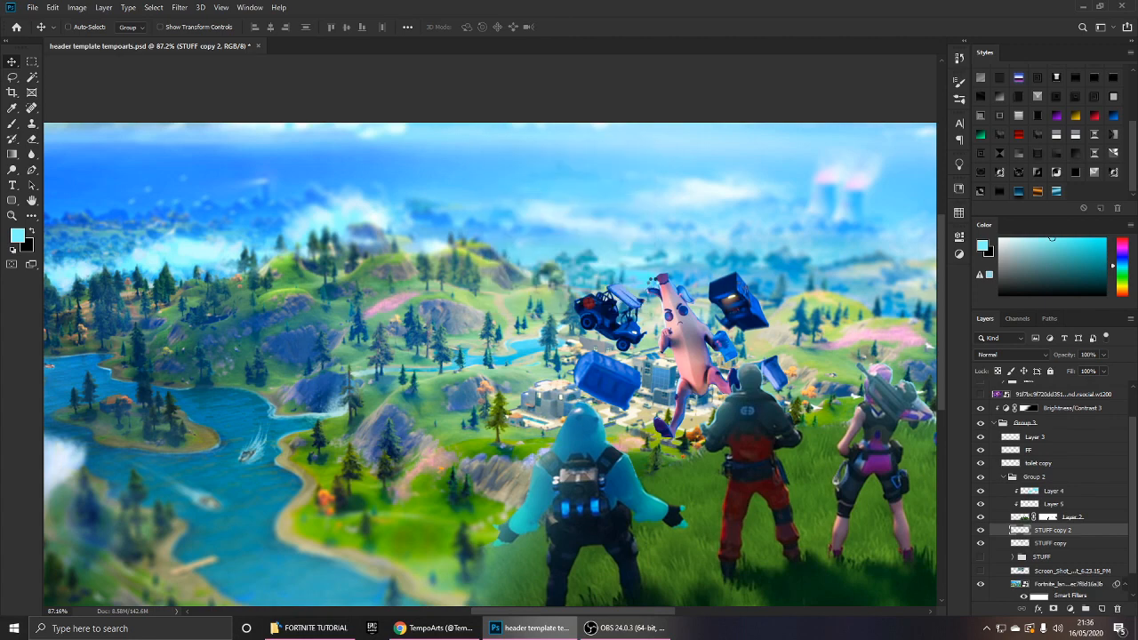
# Flip the blurred STUFF copy 2 layer both horizontally and vertically.
pyautogui.scroll(1, 711, 334)
pyautogui.hotkey('ctrl', 't')
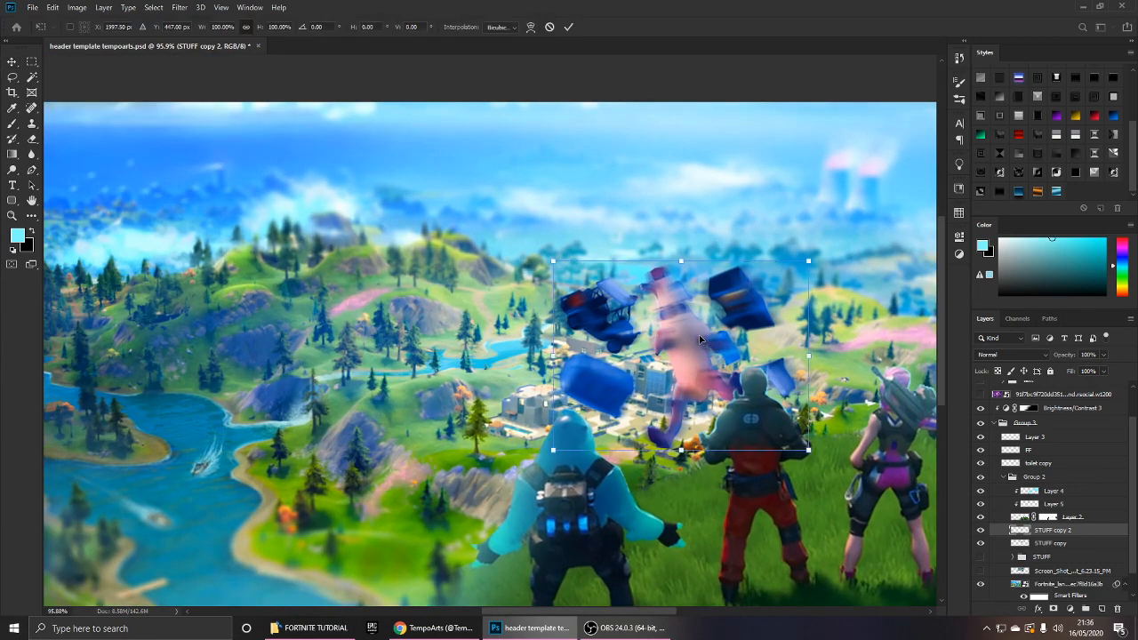
pyautogui.rightClick(700, 339)
pyautogui.click(745, 483)
pyautogui.rightClick(707, 387)
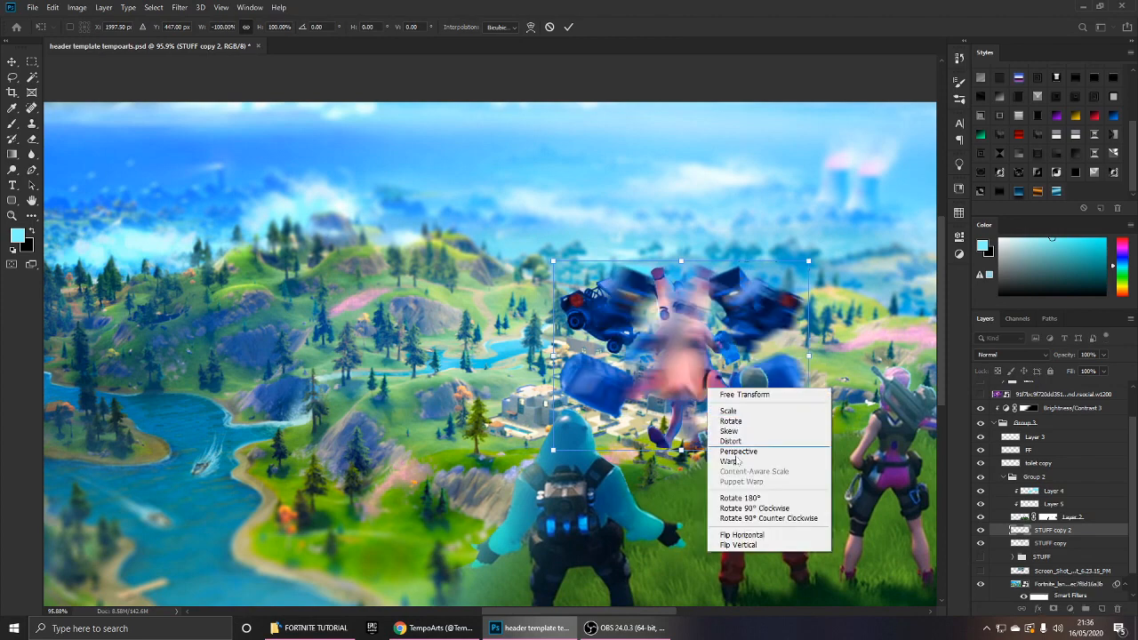
pyautogui.click(754, 545)
pyautogui.press('Return')
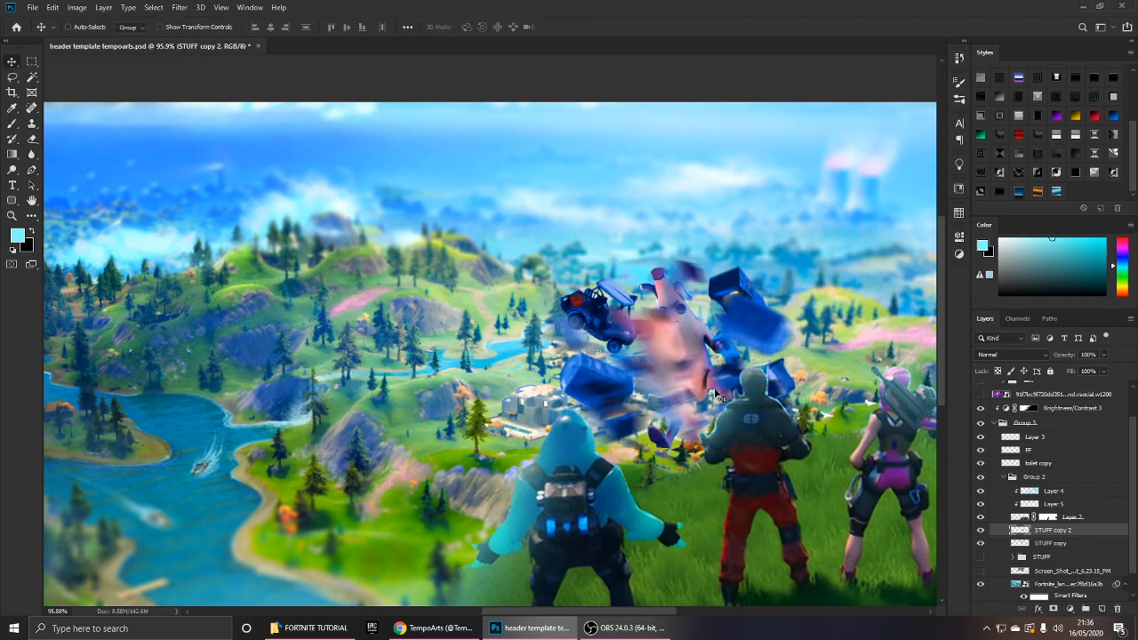
# Place STUFF copy 2 slightly to the right behind the STUFF copy layer and set its opacity to 76%.
pyautogui.moveTo(1072, 534); pyautogui.dragTo(1072, 549)
pyautogui.moveTo(692, 349); pyautogui.dragTo(709, 352)
pyautogui.scroll(-5, 709, 352)
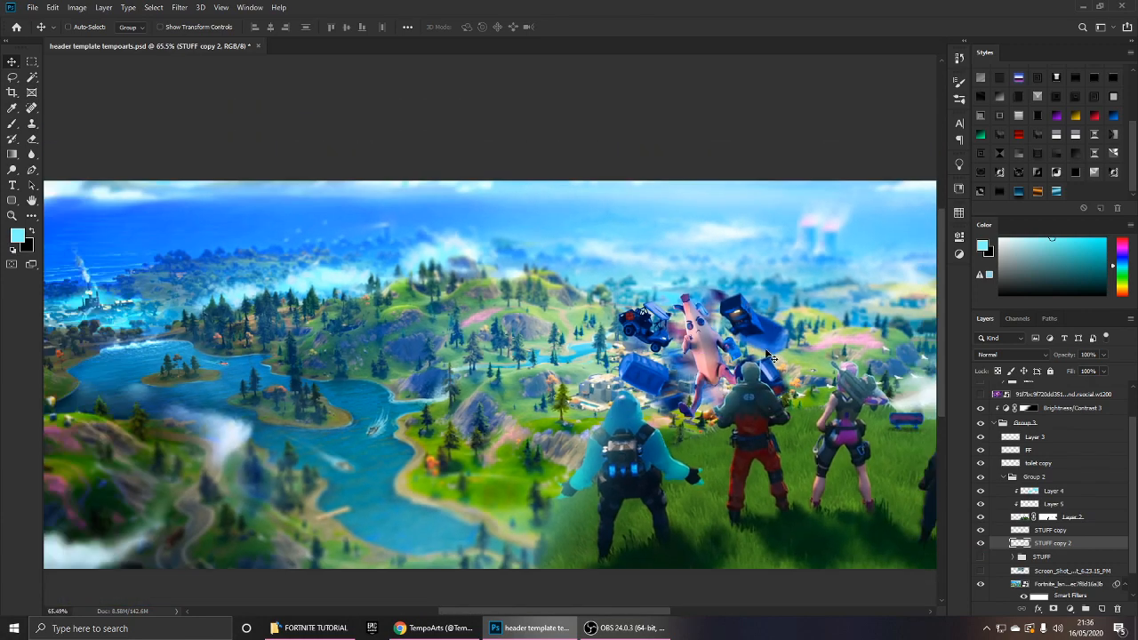
pyautogui.scroll(3, 662, 307)
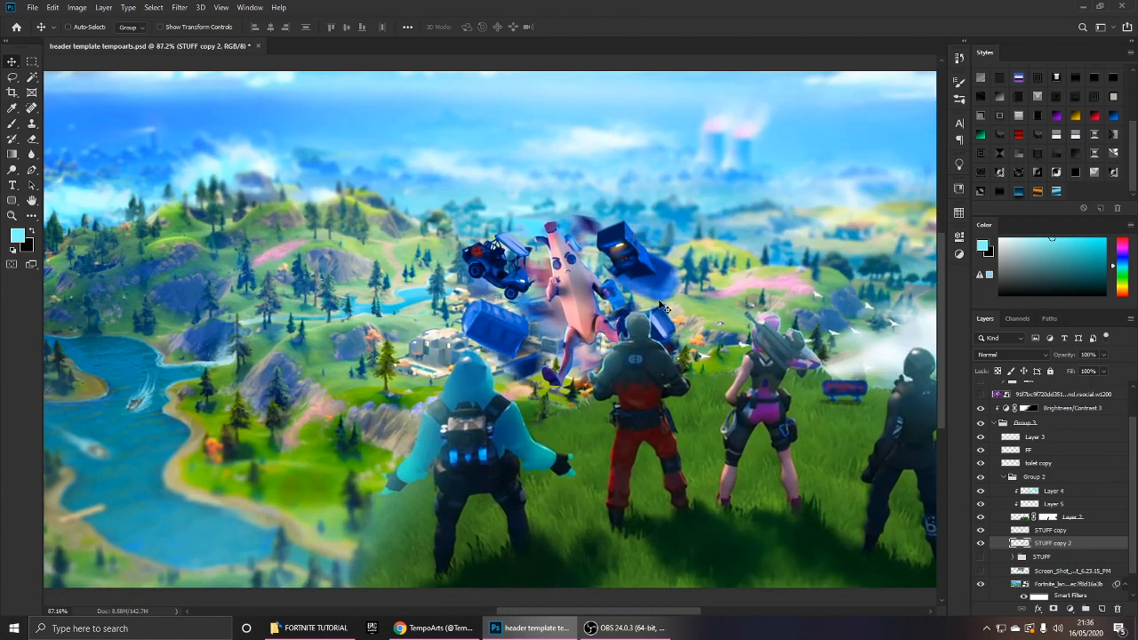
pyautogui.moveTo(1099, 369); pyautogui.dragTo(1092, 371)
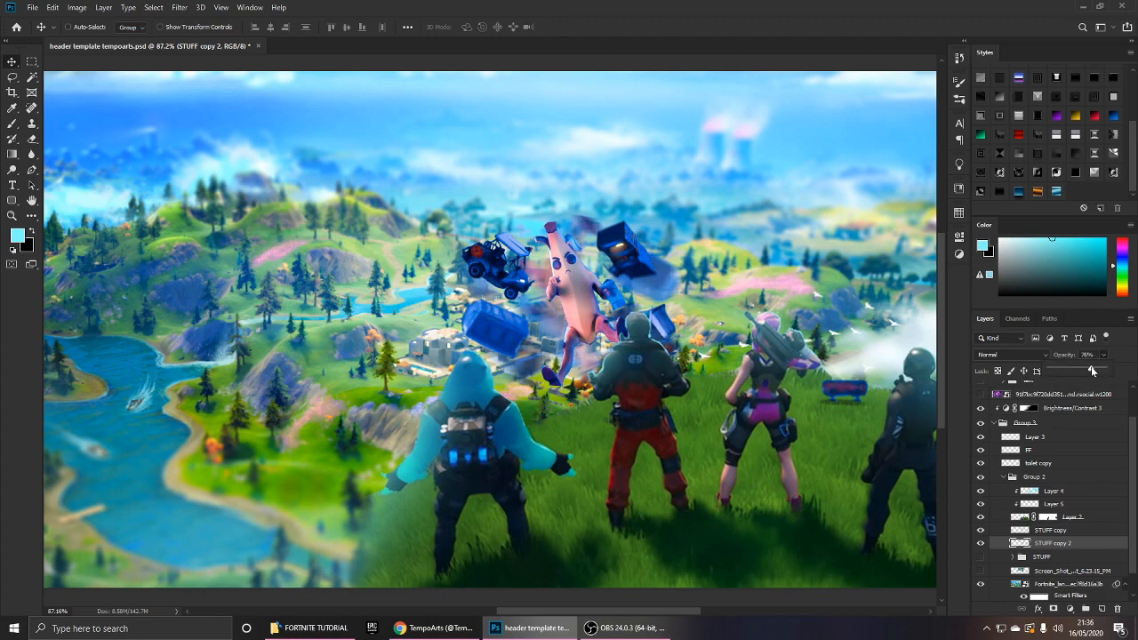
pyautogui.hotkey('ctrl', 'u')
pyautogui.moveTo(783, 259); pyautogui.dragTo(705, 264)
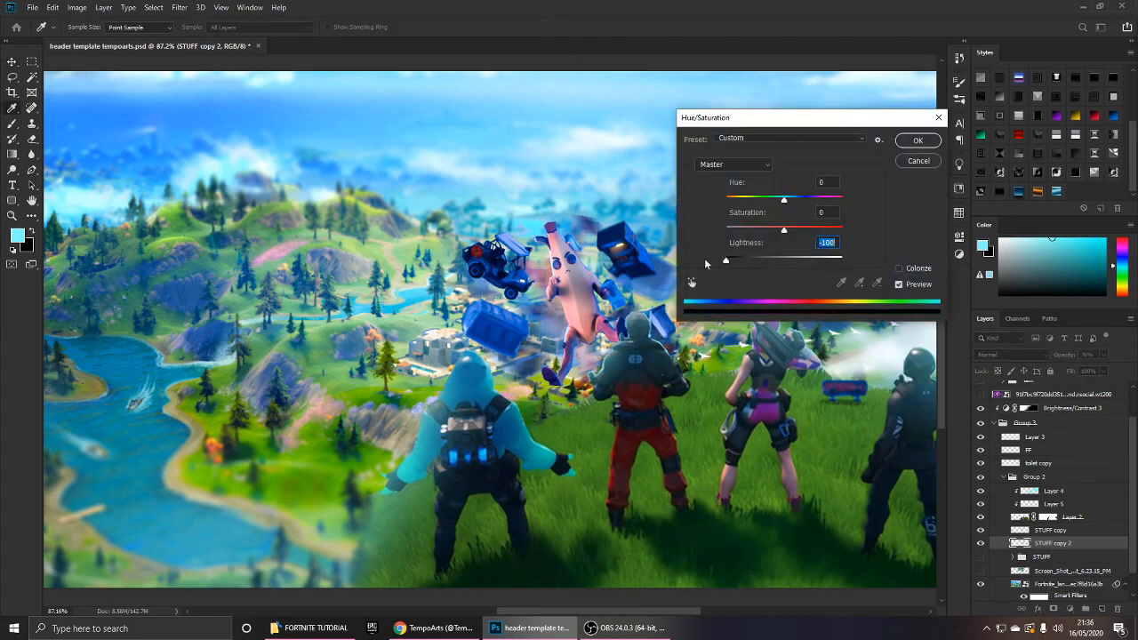
pyautogui.press('Escape')
pyautogui.scroll(2, 688, 301)
pyautogui.scroll(-6, 688, 300)
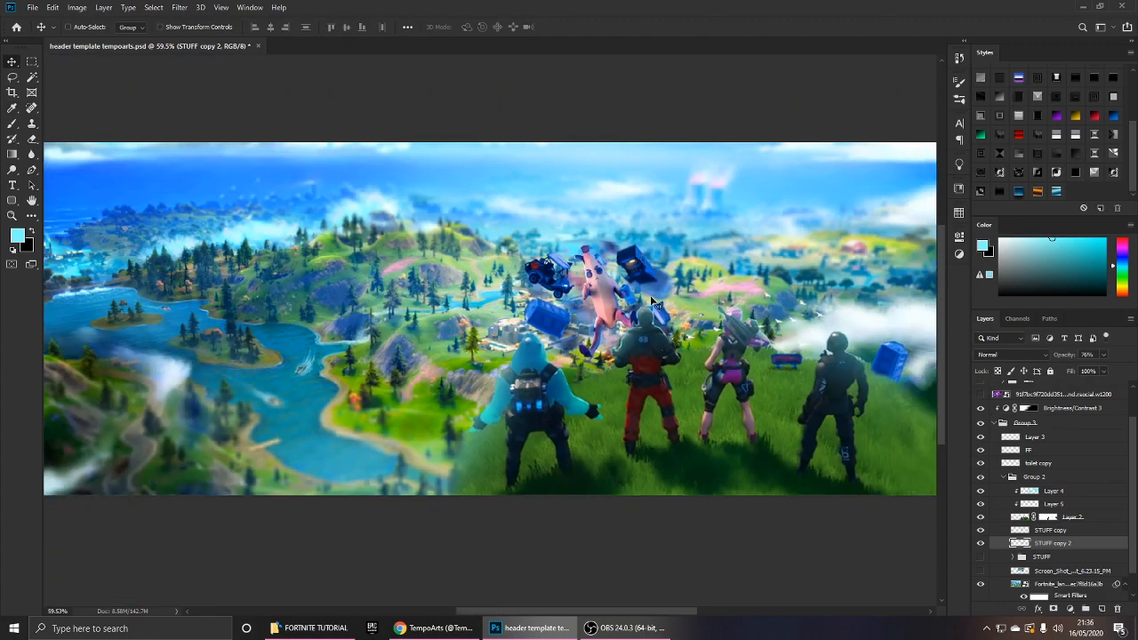
# Paste a copy of the STUFF copy layer's objects directly above STUFF copy 2 and align it with the originals.
pyautogui.scroll(3, 688, 300)
pyautogui.click(1060, 532)
pyautogui.hotkey('ctrl', 'c')
pyautogui.click(1055, 542)
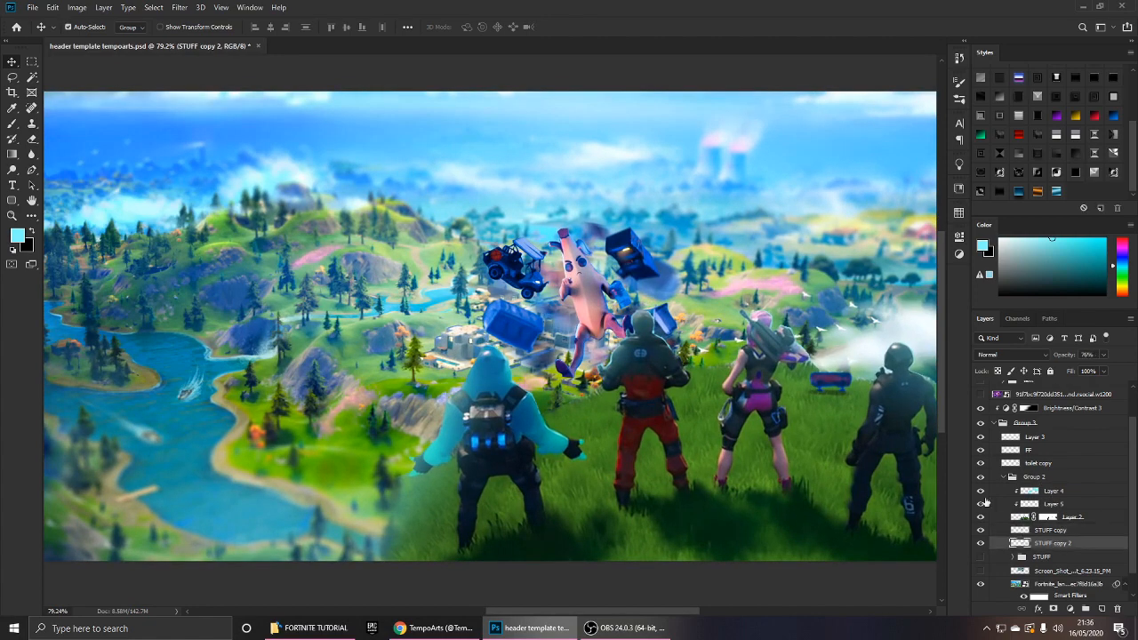
pyautogui.hotkey('ctrl', 'v')
pyautogui.moveTo(554, 296); pyautogui.dragTo(644, 270)
pyautogui.click(181, 7)
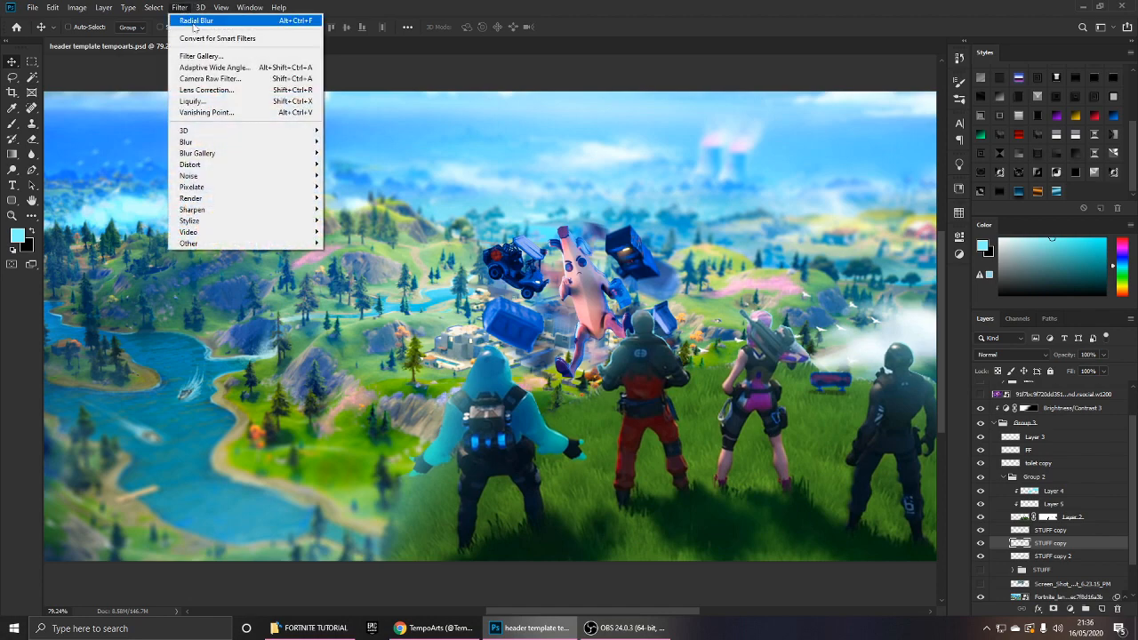
pyautogui.moveTo(216, 144)
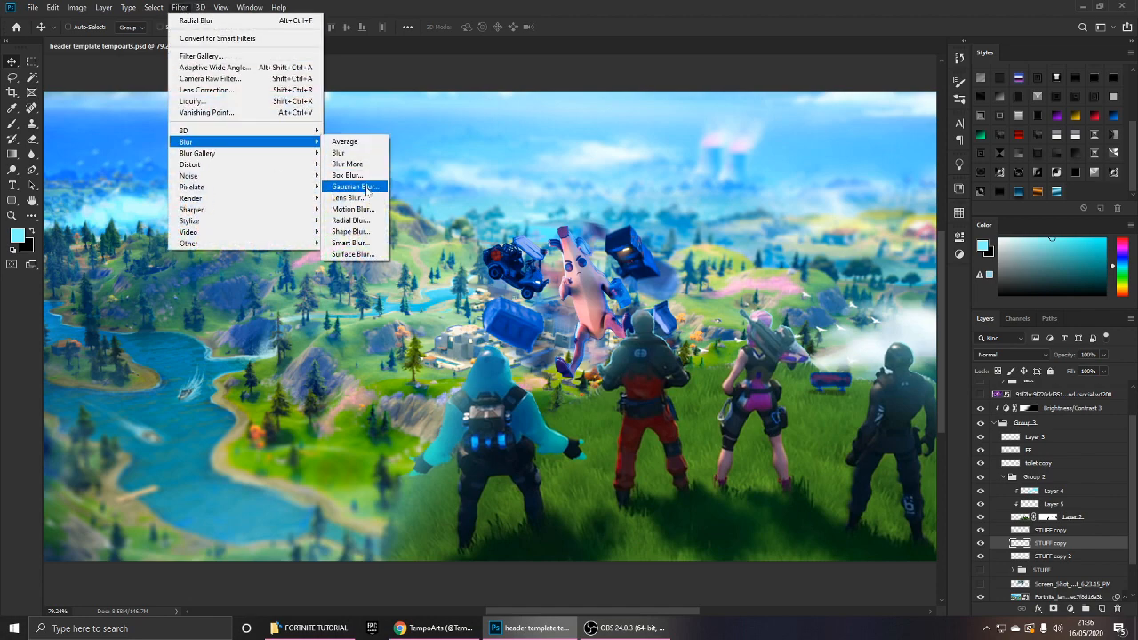
pyautogui.click(382, 212)
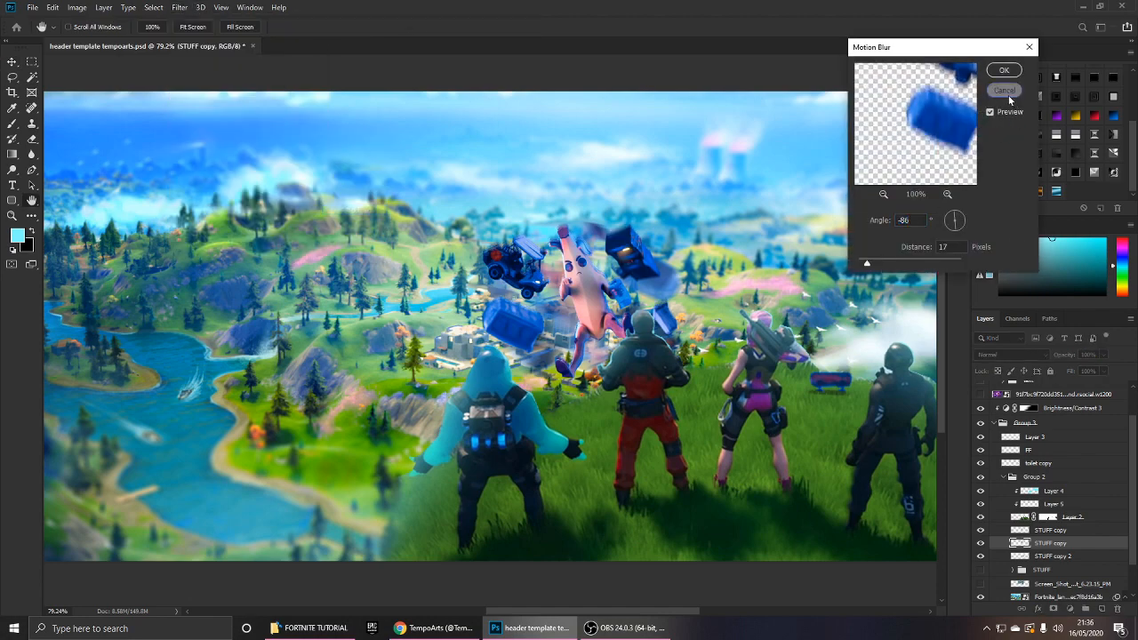
pyautogui.click(1008, 95)
# Apply a Spin Radial Blur with amount 5 at Best quality to the selected lower STUFF copy layer.
pyautogui.click(181, 7)
pyautogui.moveTo(231, 142)
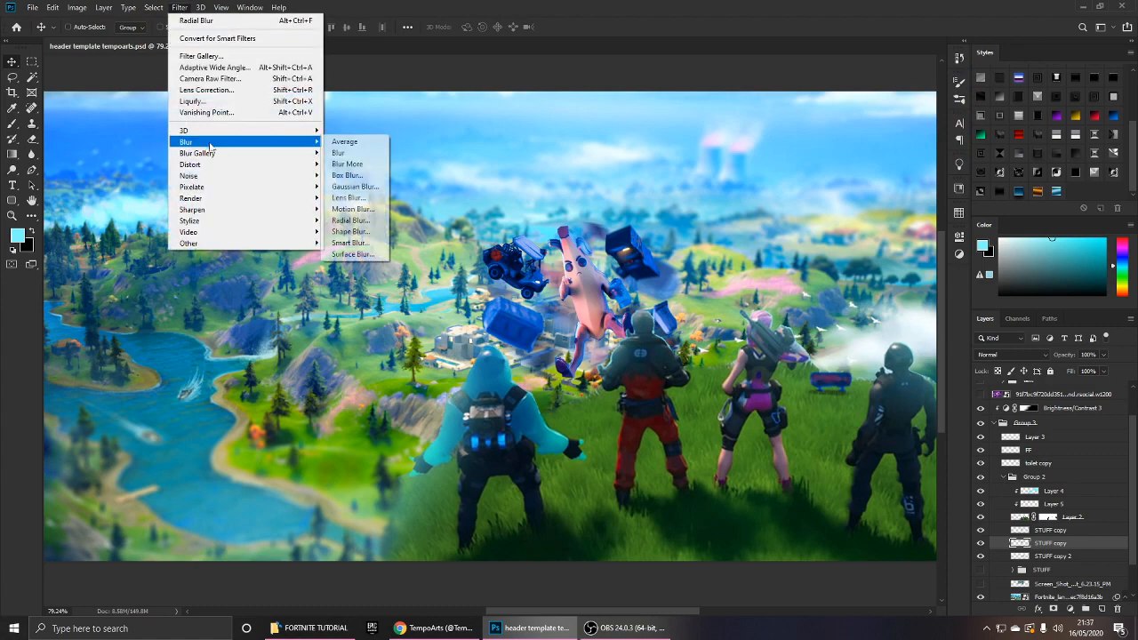
pyautogui.click(364, 220)
pyautogui.click(504, 229)
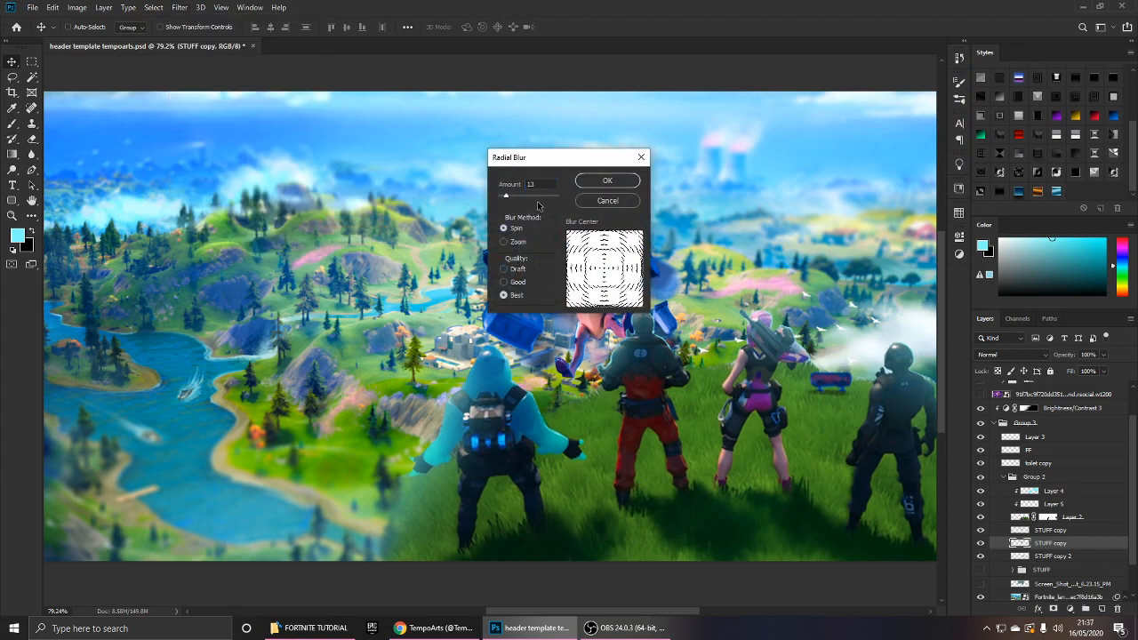
pyautogui.write('4')
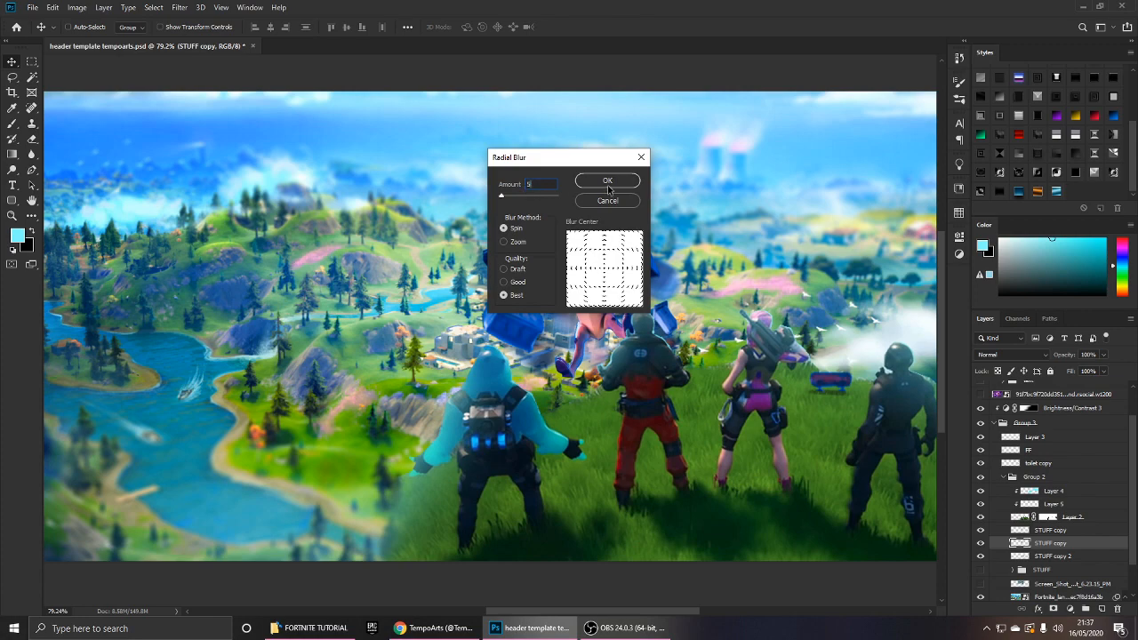
pyautogui.click(607, 183)
pyautogui.scroll(3, 660, 260)
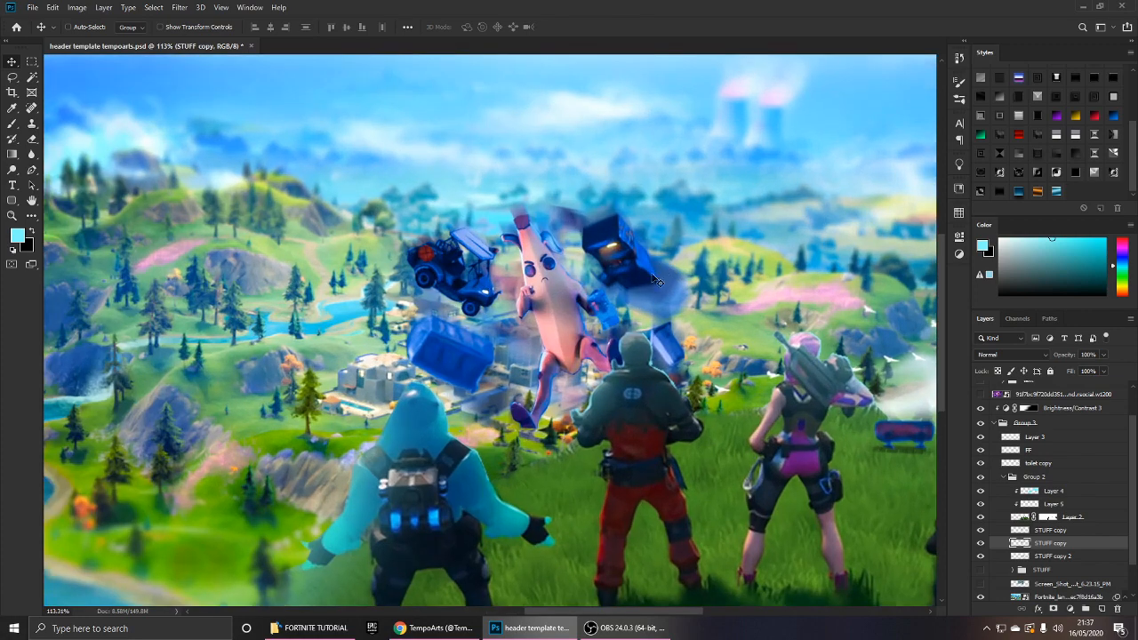
# Merge the floating-object layers into one, duplicate the merged layer, and shift the duplicate slightly left and down.
pyautogui.click(644, 283)
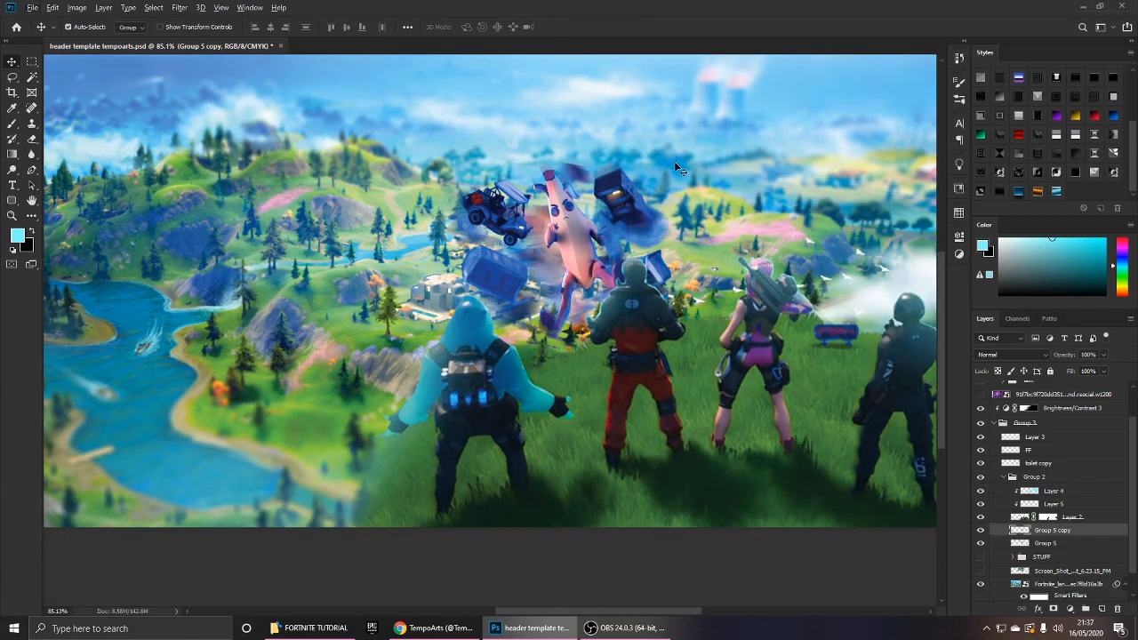
pyautogui.moveTo(675, 167); pyautogui.dragTo(640, 185)
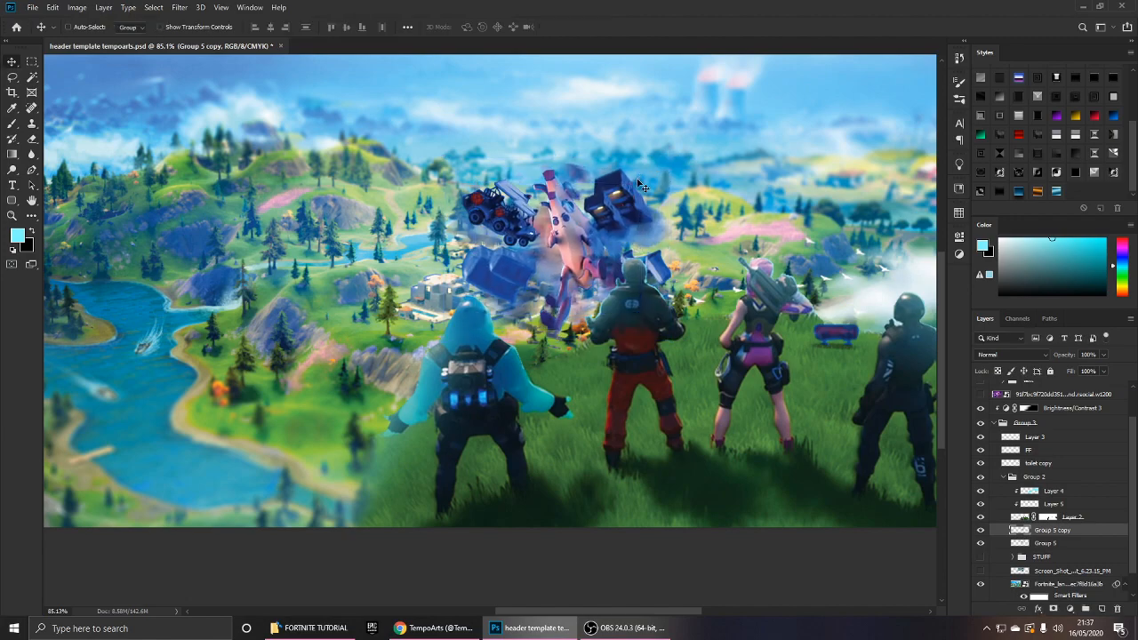
pyautogui.scroll(-4, 638, 191)
pyautogui.scroll(1, 633, 249)
pyautogui.scroll(-1, 636, 253)
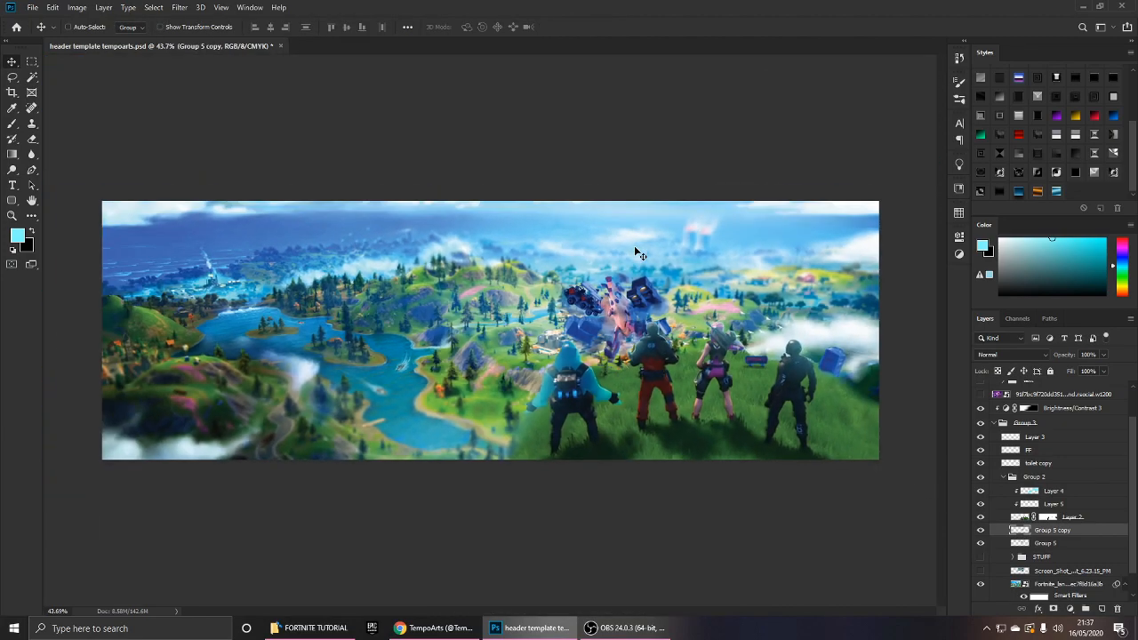
# Erase the doubled cart, container and box from Group 5 copy, keeping the banana character.
pyautogui.scroll(4, 634, 253)
pyautogui.press('e')
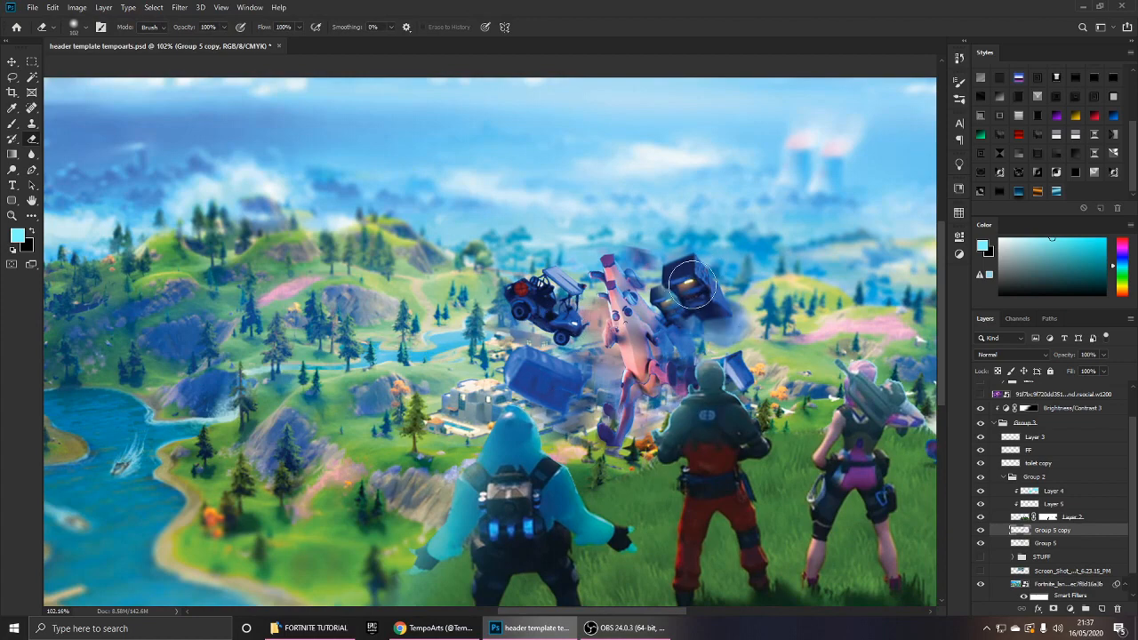
pyautogui.press('v')
pyautogui.scroll(1, 657, 292)
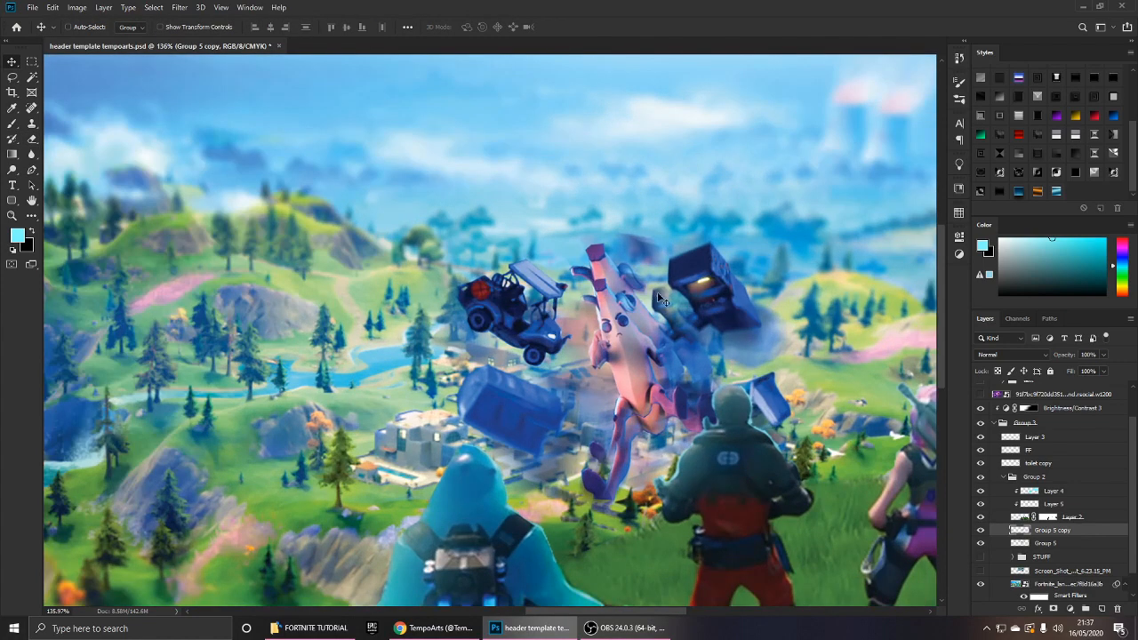
# Apply a Gaussian Blur with a radius of 2.8 pixels to the Group 5 layer.
pyautogui.click(1062, 543)
pyautogui.click(179, 7)
pyautogui.moveTo(231, 144)
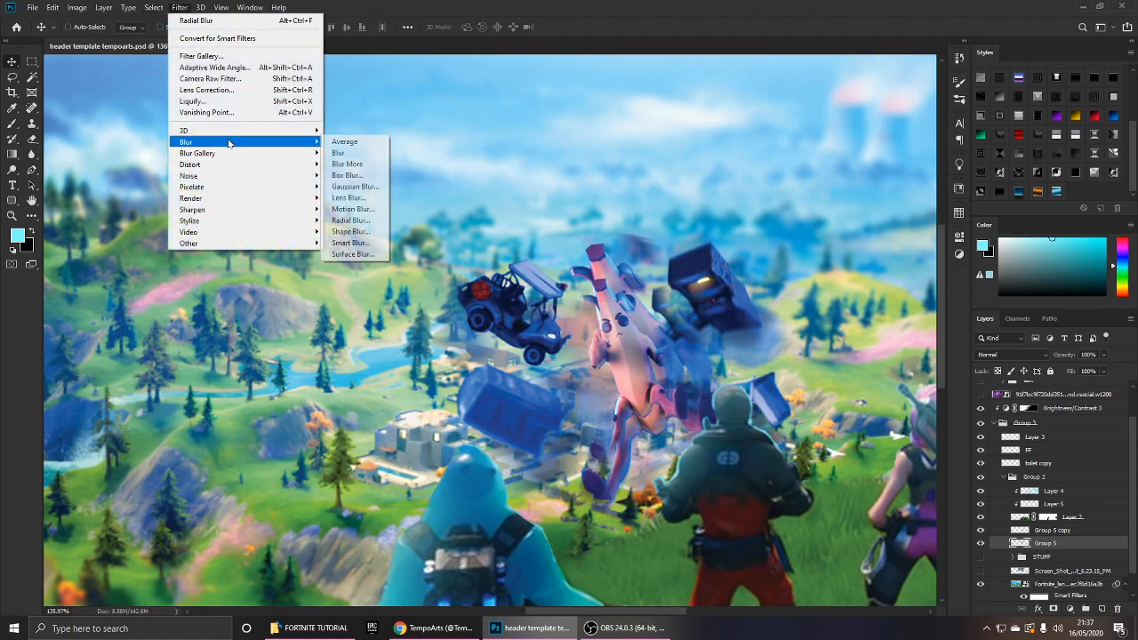
pyautogui.click(356, 184)
pyautogui.moveTo(963, 212); pyautogui.dragTo(952, 217)
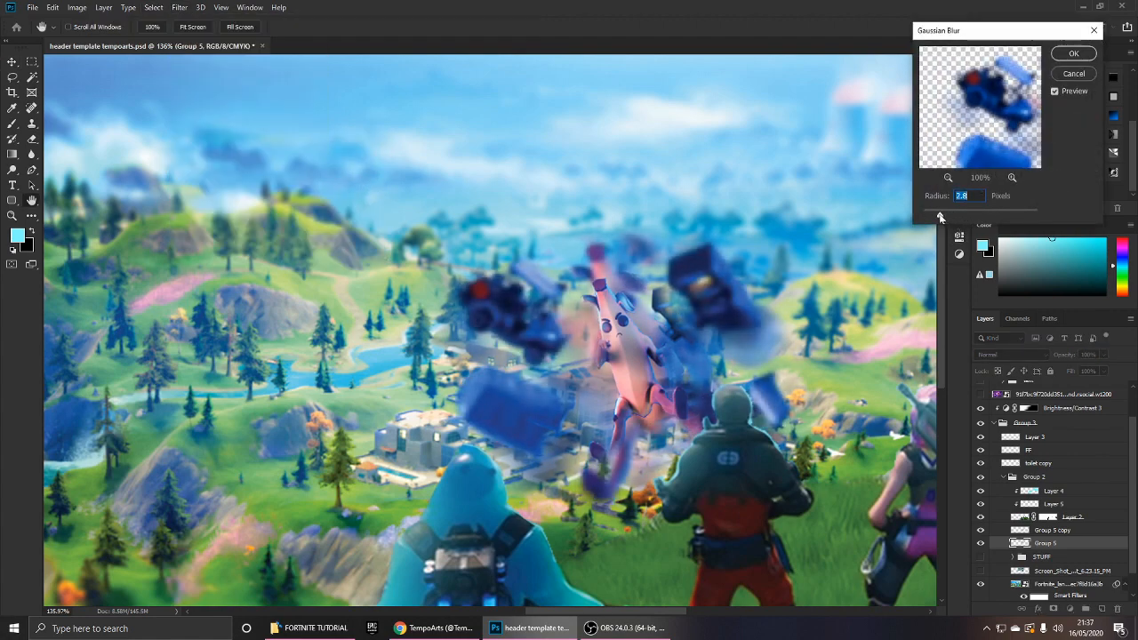
pyautogui.press('Return')
pyautogui.scroll(-4, 762, 295)
pyautogui.scroll(-3, 724, 326)
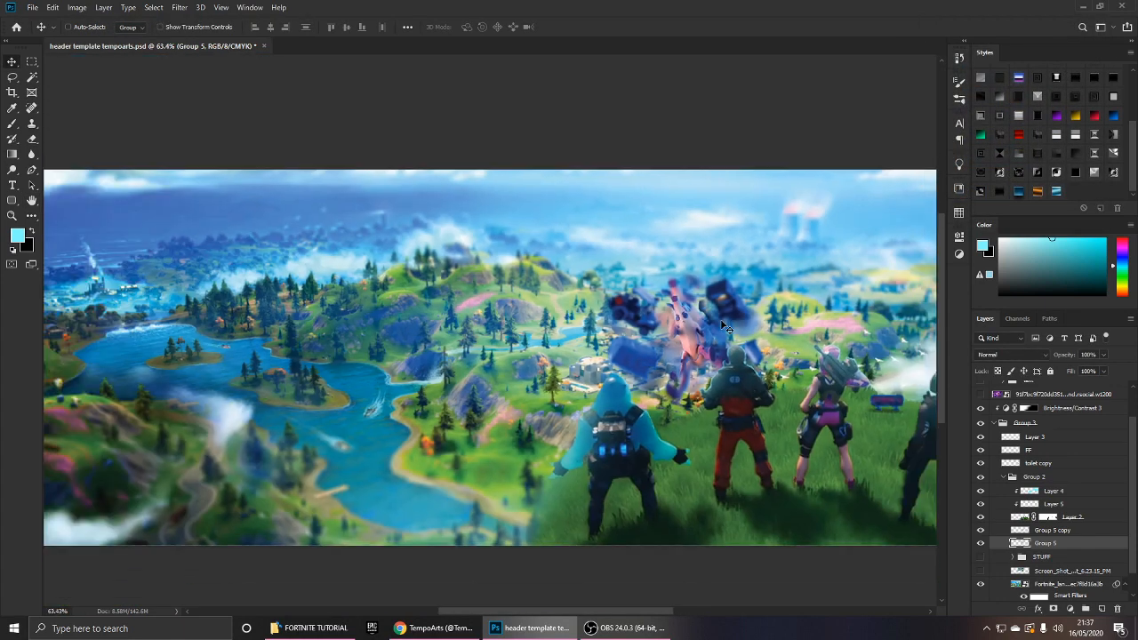
pyautogui.scroll(-1, 729, 328)
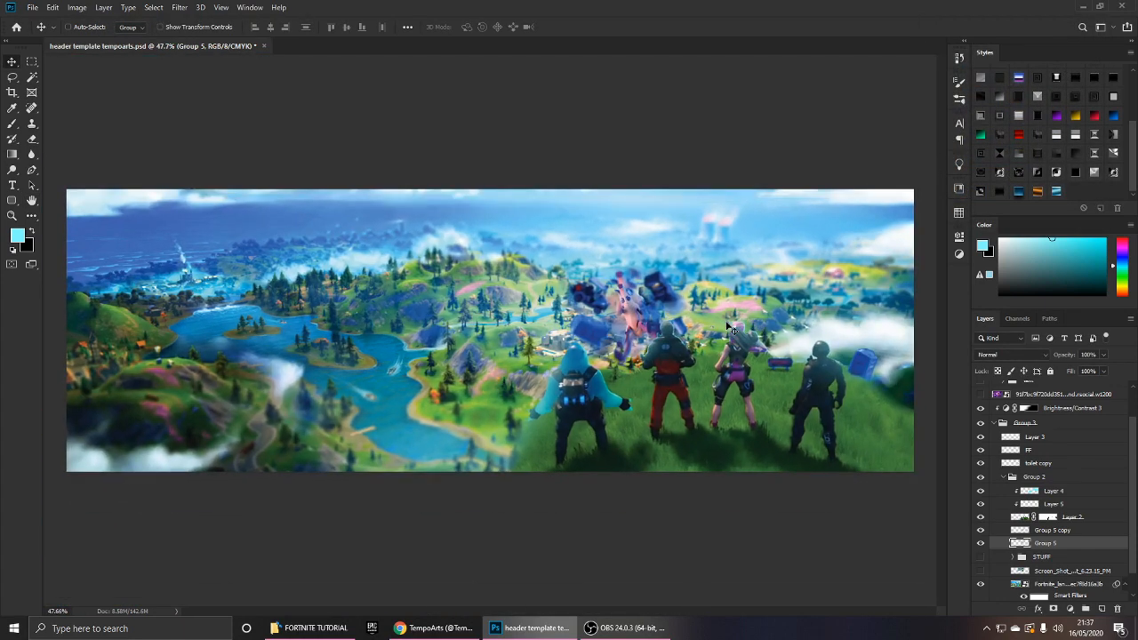
pyautogui.scroll(1, 729, 328)
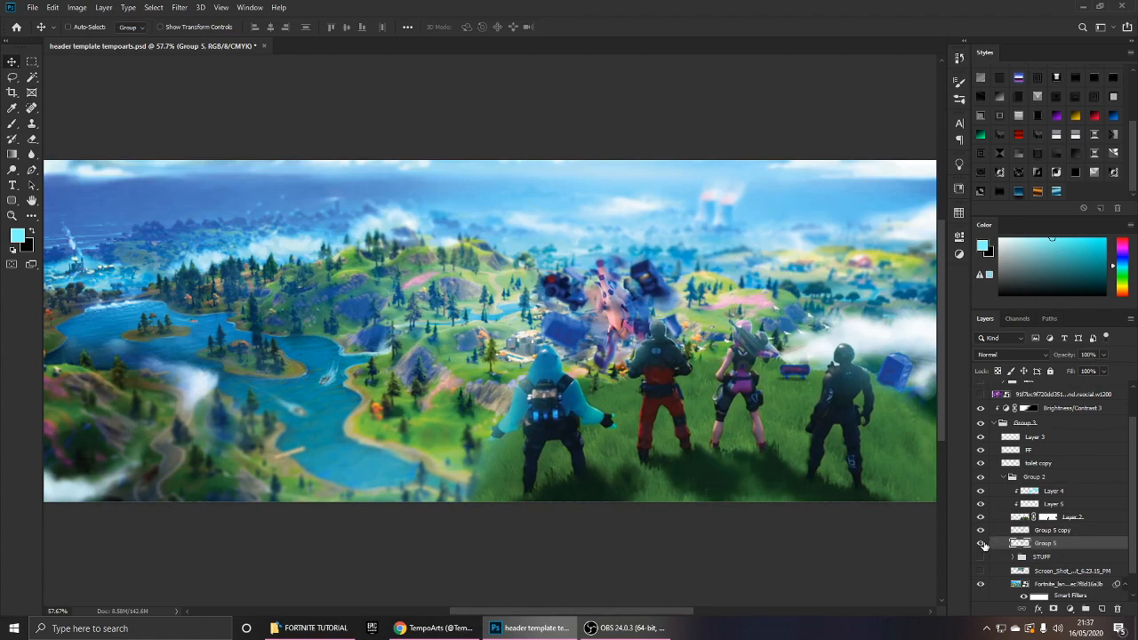
# Compare Group 5 and Group 5 copy by toggling their visibility, and enlarge the copy so its sharp banana covers the blurred one.
pyautogui.click(981, 543)
pyautogui.click(982, 544)
pyautogui.click(981, 532)
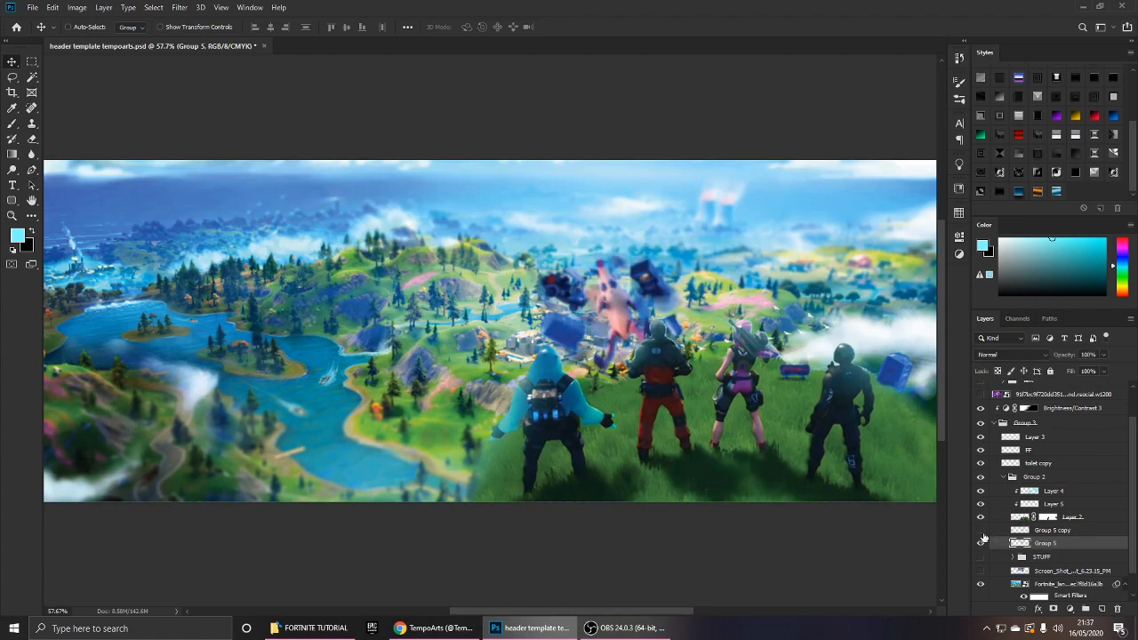
pyautogui.click(980, 531)
pyautogui.click(1002, 532)
pyautogui.scroll(3, 644, 290)
pyautogui.hotkey('ctrl', 't')
pyautogui.moveTo(666, 264); pyautogui.dragTo(719, 226)
pyautogui.moveTo(674, 313); pyautogui.dragTo(668, 314)
pyautogui.press('Return')
# Erase the leftover fragments around the banana character on Group 5 copy with a soft eraser.
pyautogui.press('e')
pyautogui.scroll(2, 660, 307)
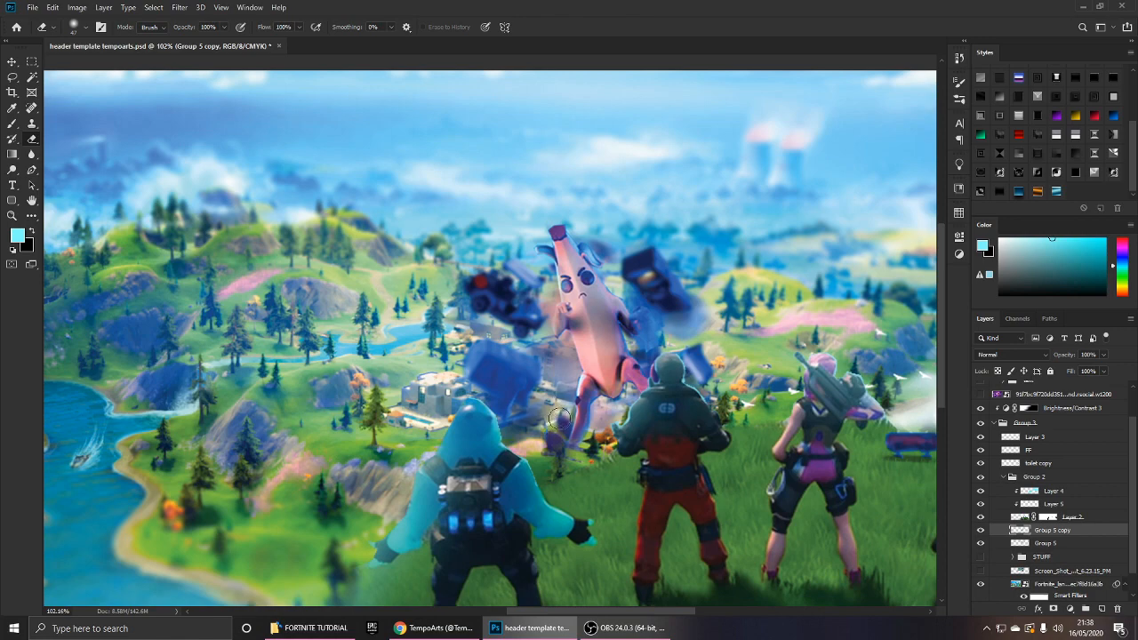
pyautogui.press('v')
pyautogui.scroll(-4, 669, 294)
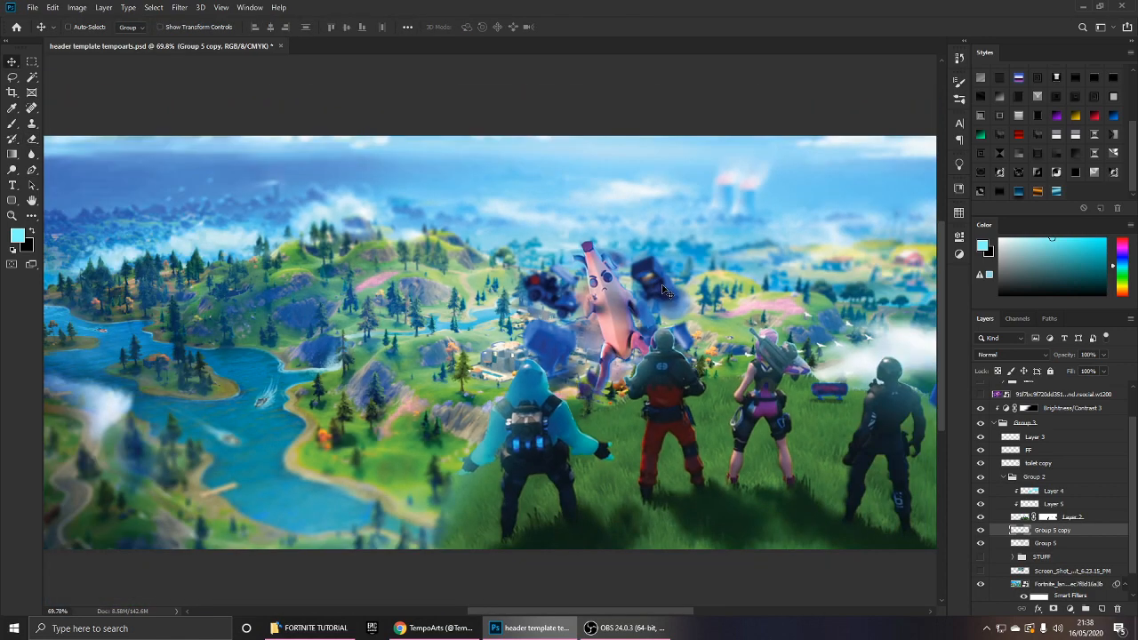
pyautogui.scroll(1, 677, 317)
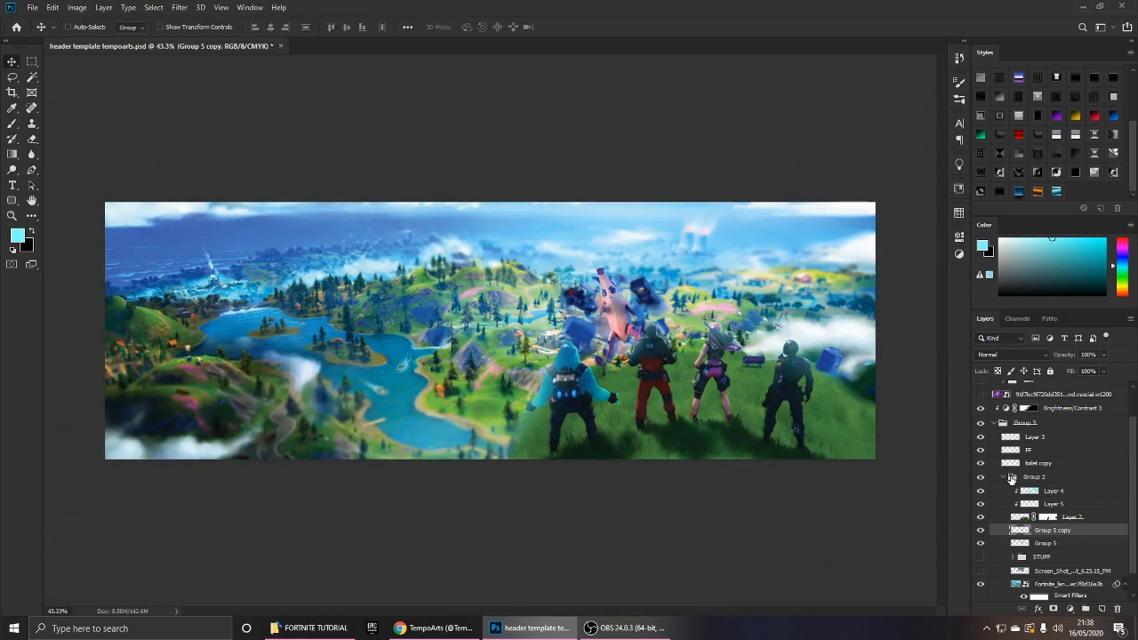
# Collapse Group 2 and Group 3 in the layer stack, and toggle the purple image layer on and off.
pyautogui.click(1009, 477)
pyautogui.click(980, 514)
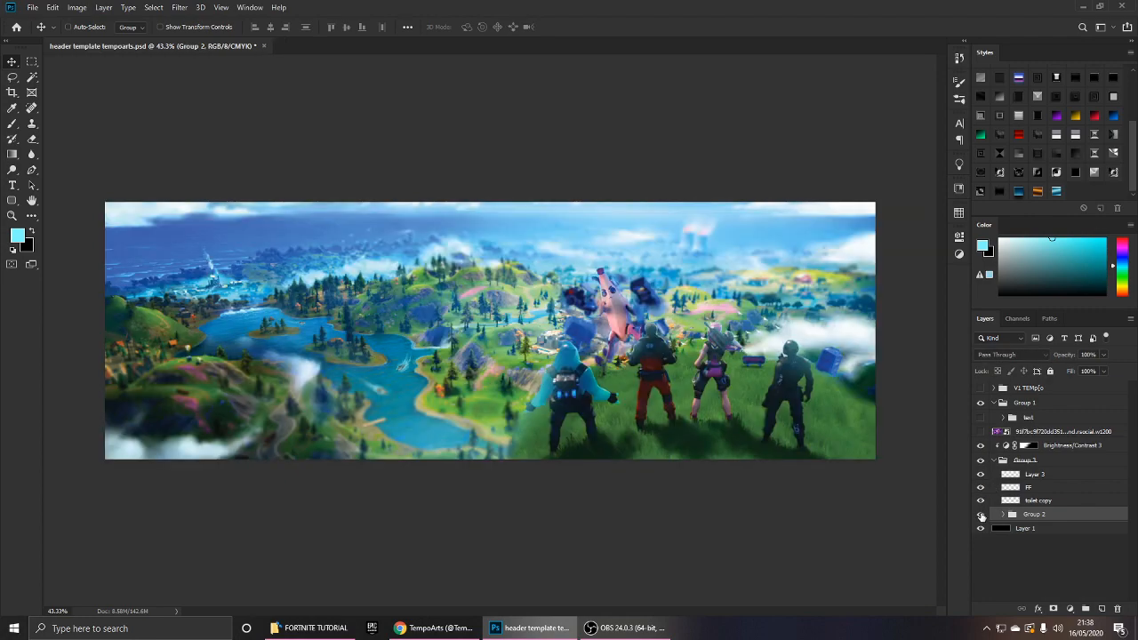
pyautogui.scroll(3, 641, 391)
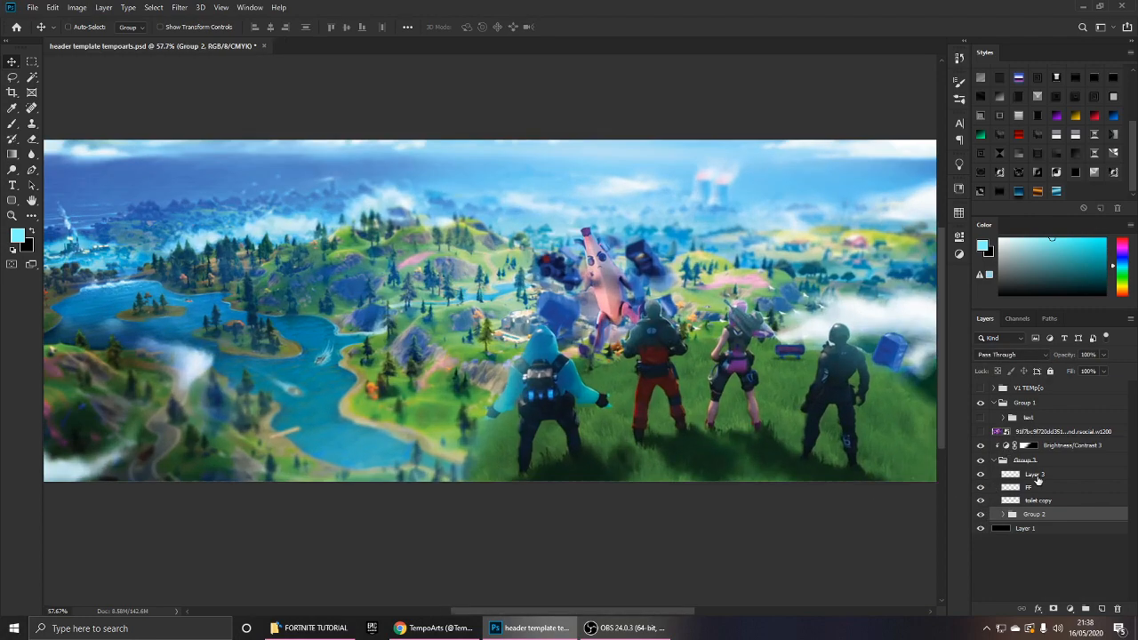
pyautogui.click(993, 459)
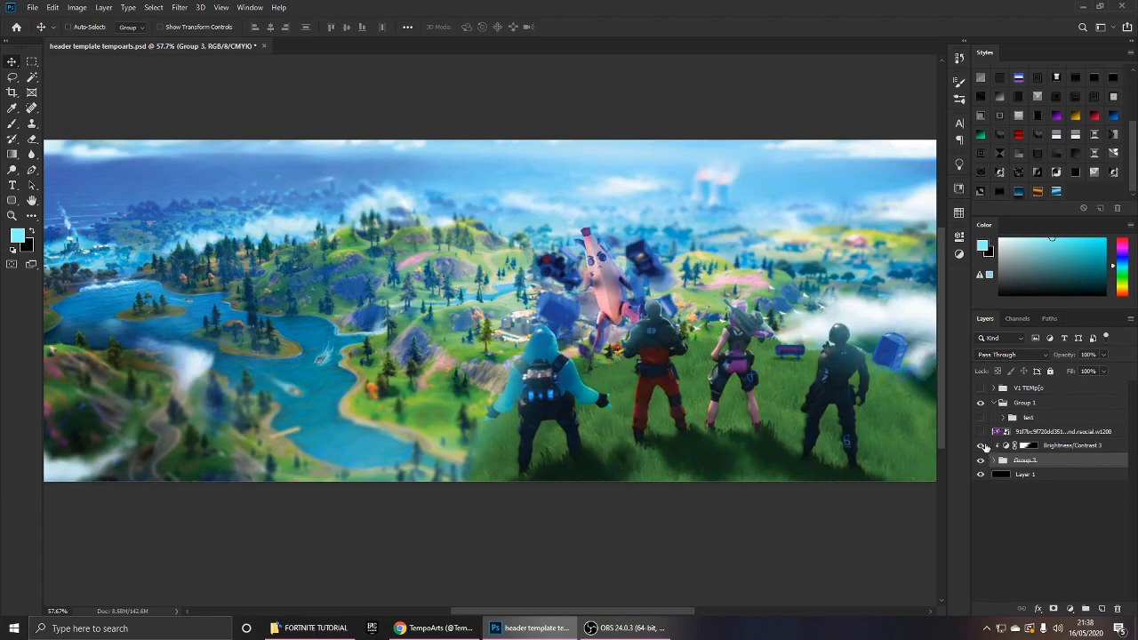
pyautogui.click(981, 431)
pyautogui.click(981, 431)
# Try the TEMPO text group at different positions over the scene, undo the last move and hide the text group.
pyautogui.click(981, 417)
pyautogui.hotkey('ctrl', '-')
pyautogui.click(1029, 417)
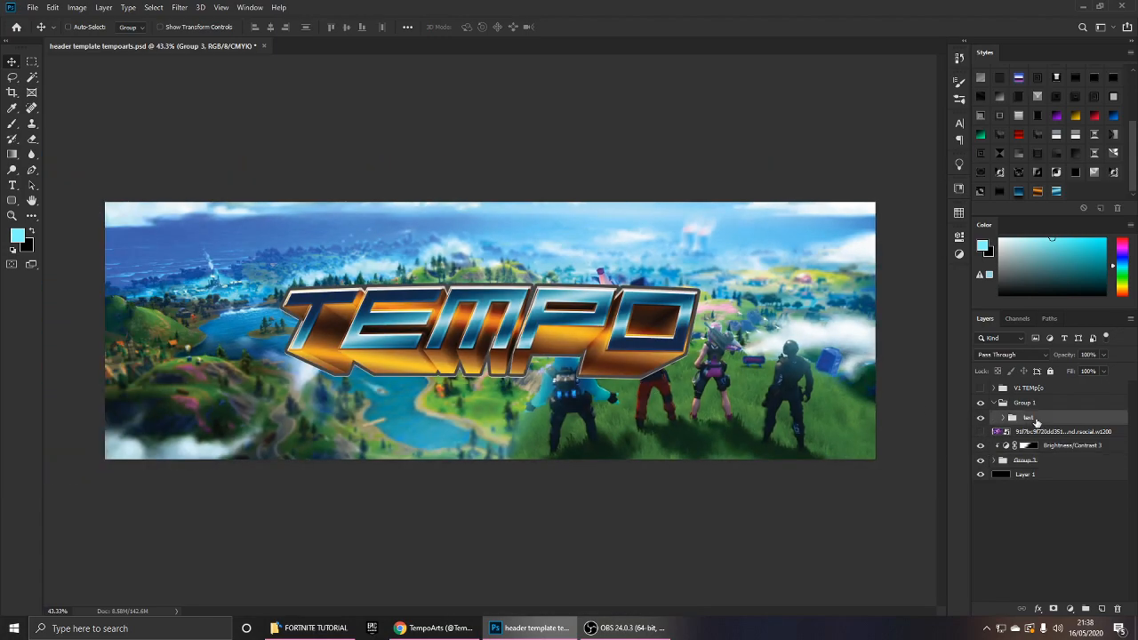
pyautogui.moveTo(680, 336); pyautogui.dragTo(521, 331)
pyautogui.moveTo(613, 326); pyautogui.dragTo(821, 309)
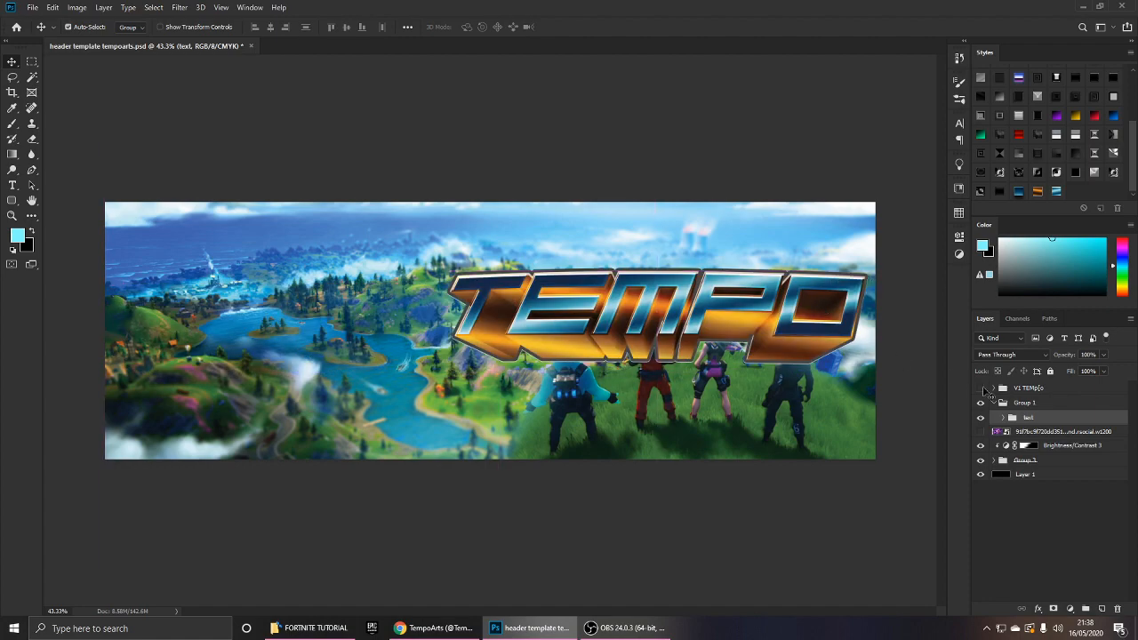
pyautogui.hotkey('ctrl', 'z')
pyautogui.click(981, 417)
# Group Brightness/Contrast 3 with Group 3, flip the new group horizontally and reposition it to fill the canvas.
pyautogui.click(1044, 461)
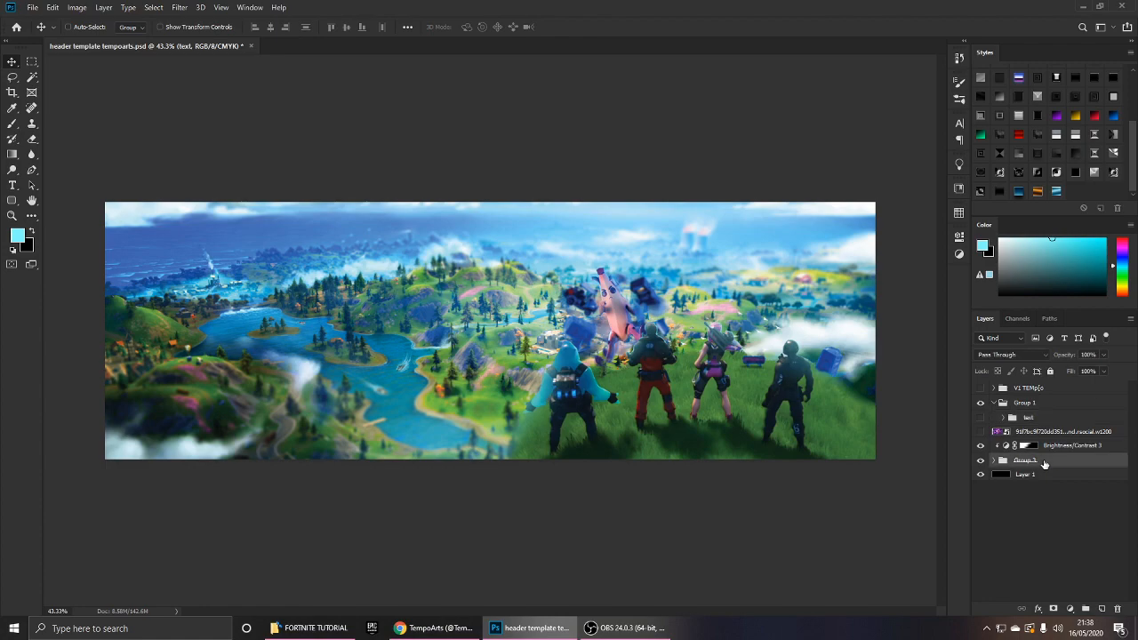
pyautogui.hotkey('ctrl', 'g')
pyautogui.hotkey('ctrl', 't')
pyautogui.rightClick(700, 430)
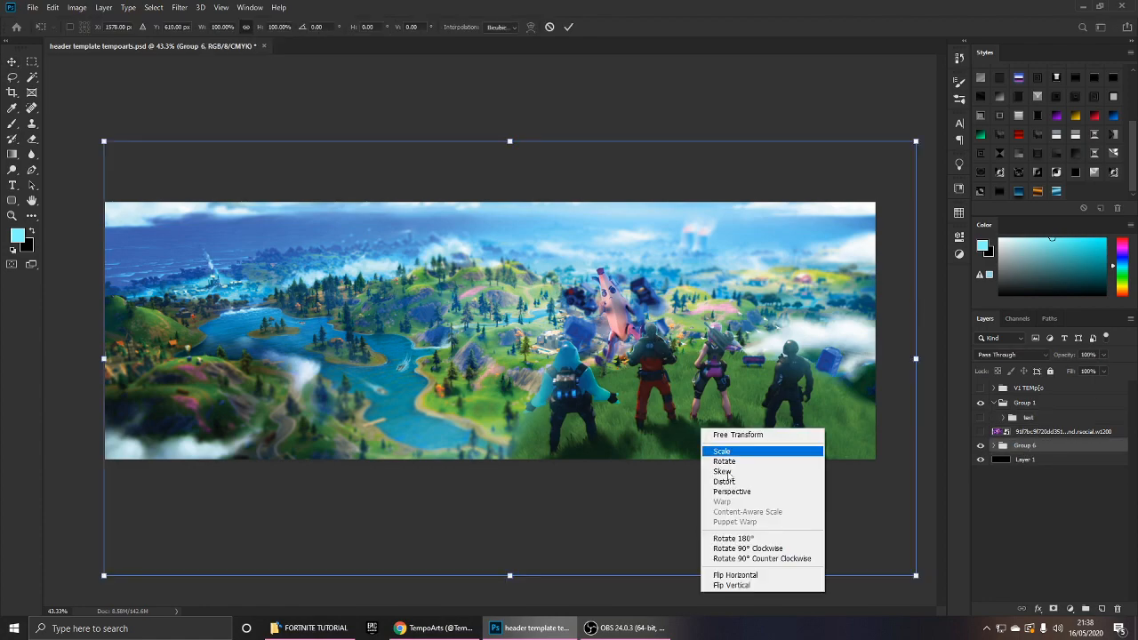
pyautogui.click(737, 575)
pyautogui.moveTo(696, 474); pyautogui.dragTo(633, 347)
pyautogui.press('Return')
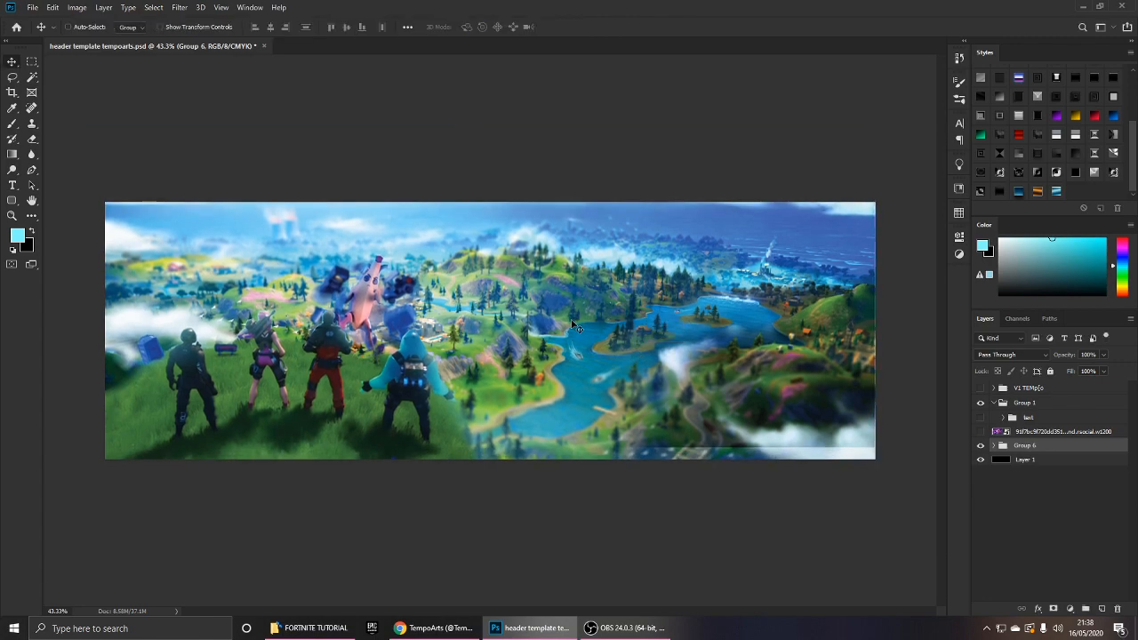
# Repaint the Brightness/Contrast 3 layer mask with a large soft brush, black over the sky and white over the foreground grass.
pyautogui.click(993, 446)
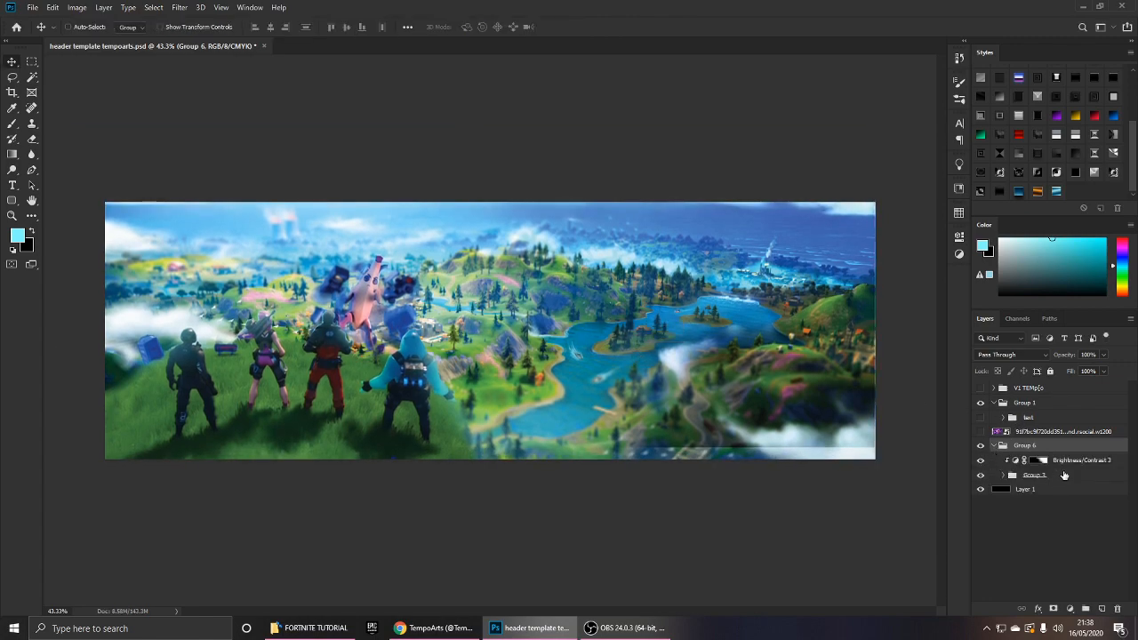
pyautogui.click(1045, 459)
pyautogui.moveTo(782, 406); pyautogui.dragTo(783, 406)
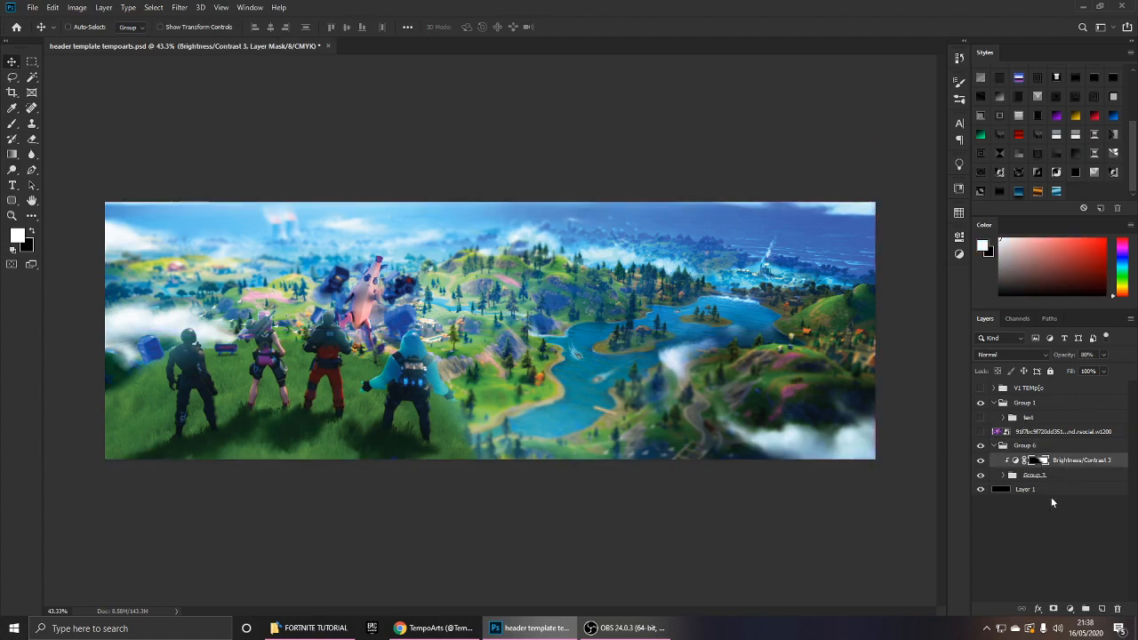
pyautogui.click(981, 460)
pyautogui.click(981, 459)
pyautogui.press('b')
pyautogui.press('x')
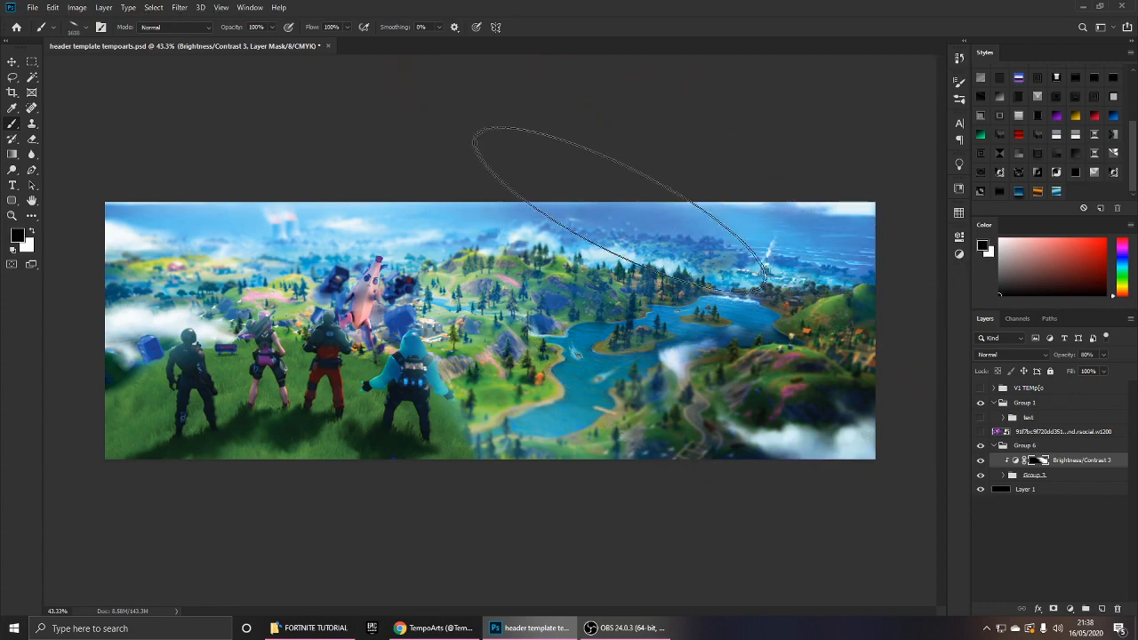
pyautogui.press('x')
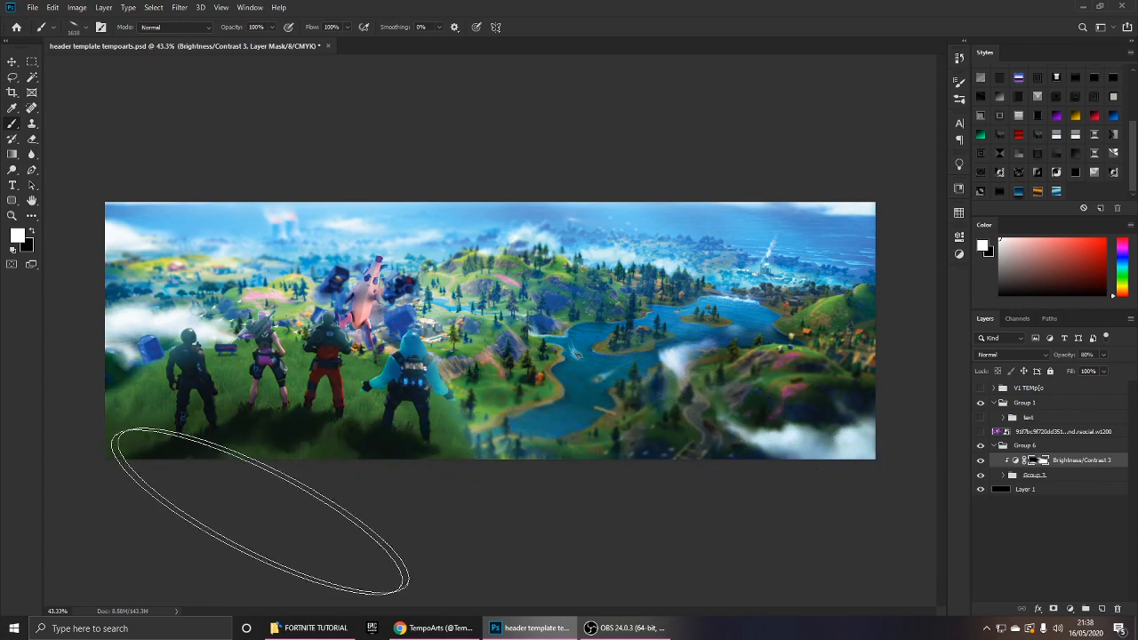
pyautogui.press('x')
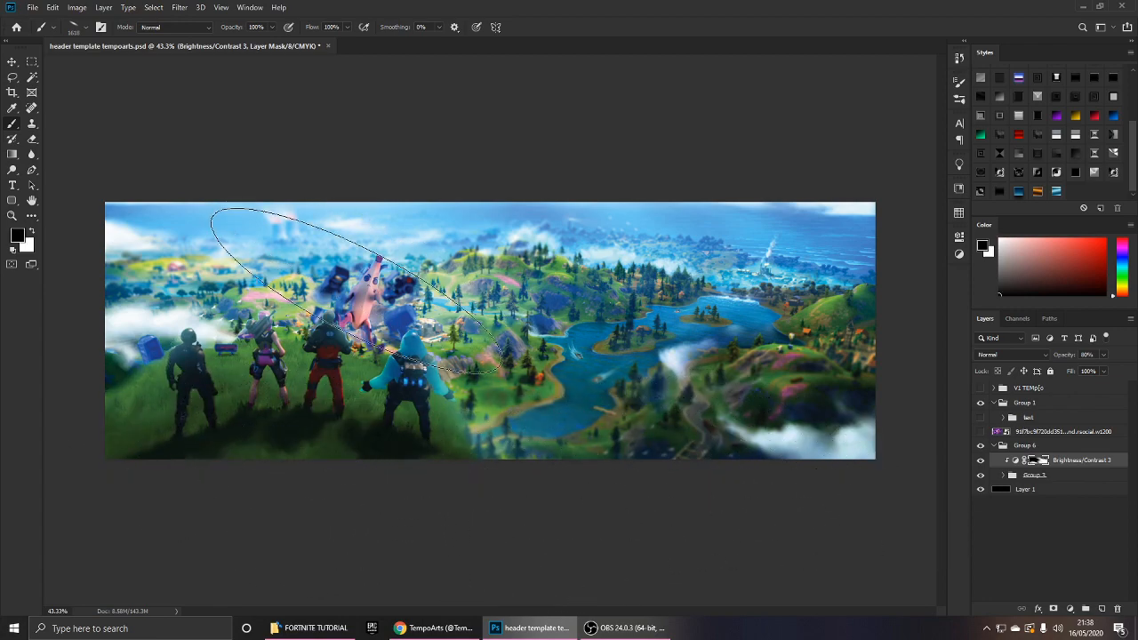
# Add a bright light-cyan solid color fill layer inside Group 1, above the text group.
pyautogui.click(1044, 402)
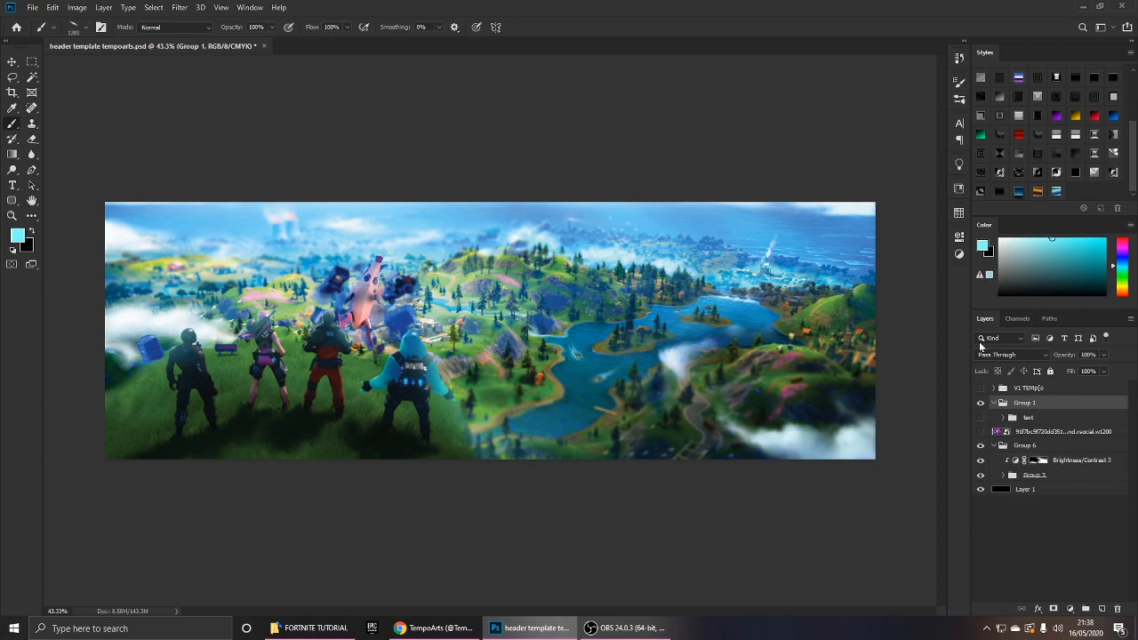
pyautogui.click(959, 254)
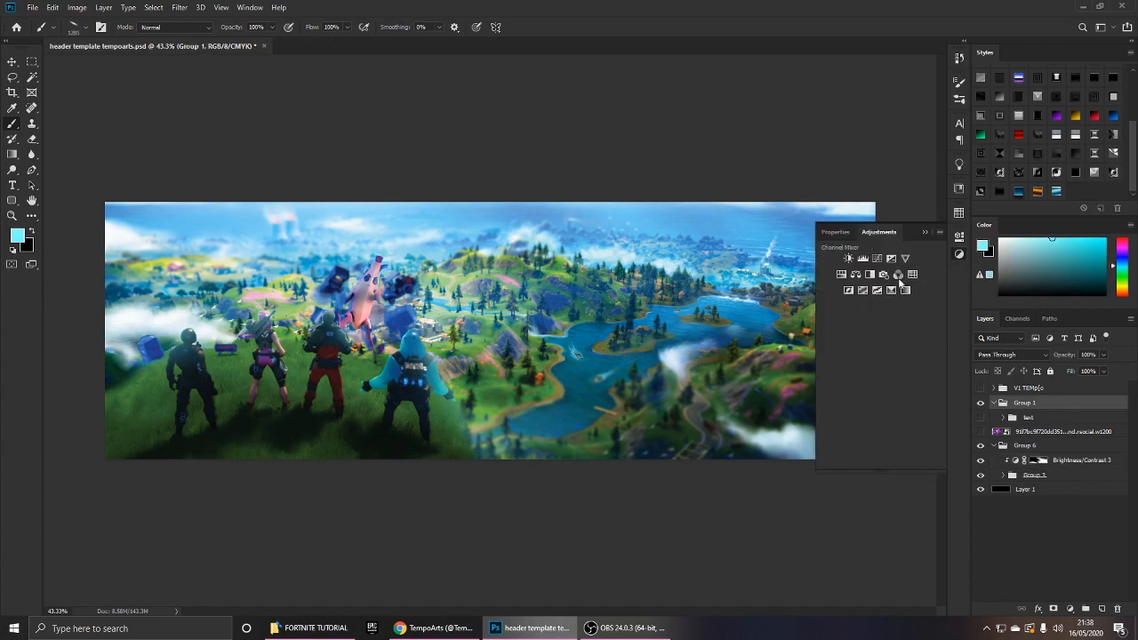
pyautogui.click(959, 254)
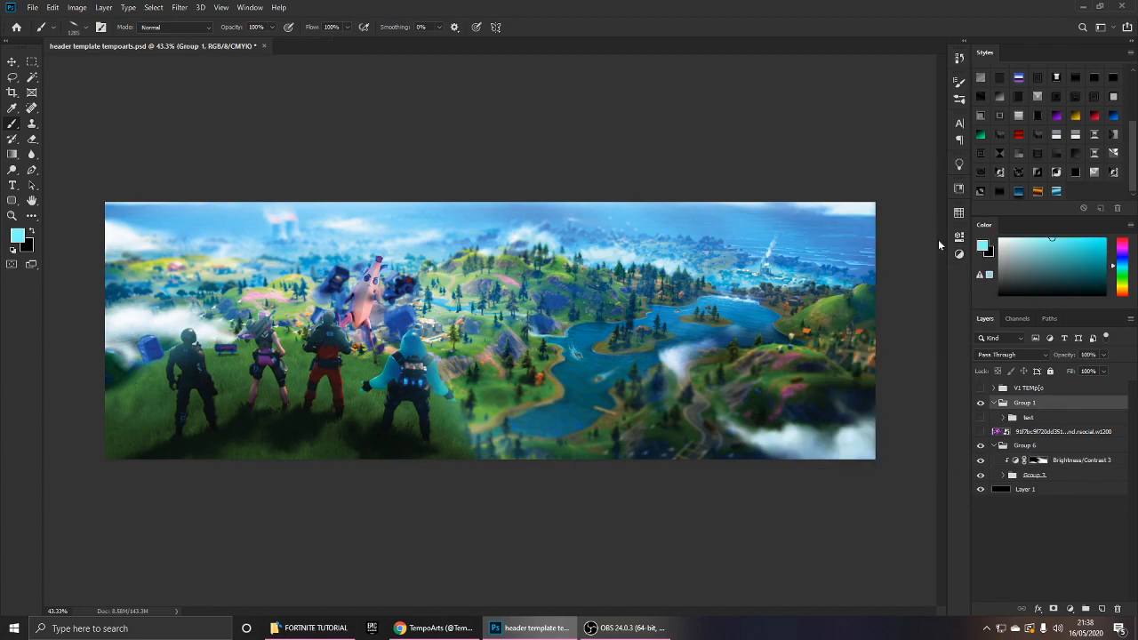
pyautogui.click(1069, 610)
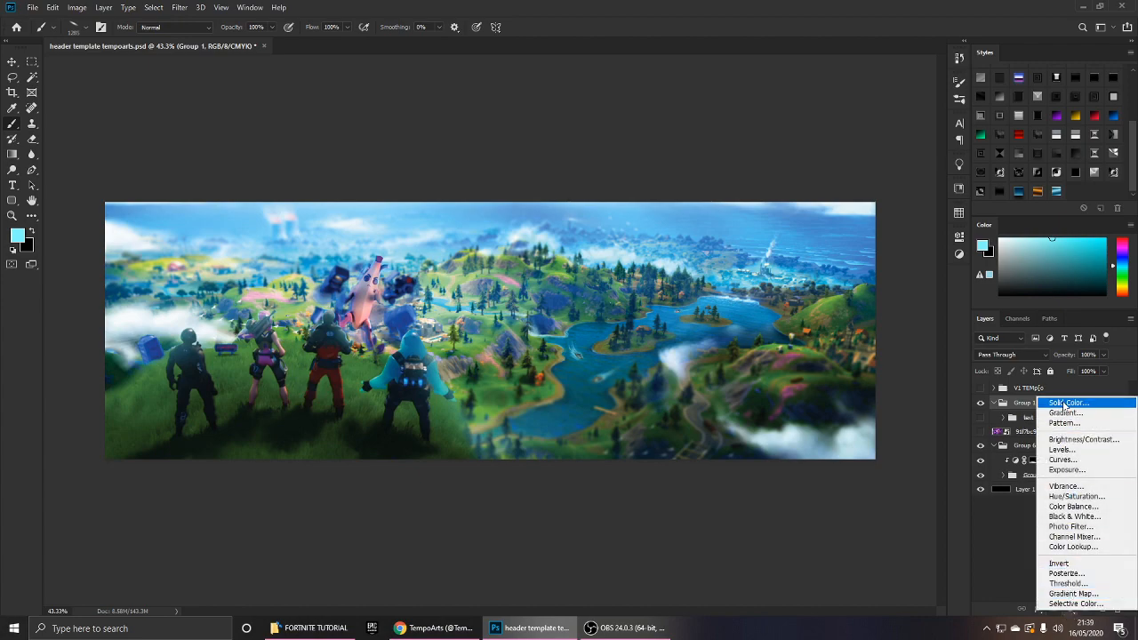
pyautogui.click(1064, 405)
pyautogui.click(768, 120)
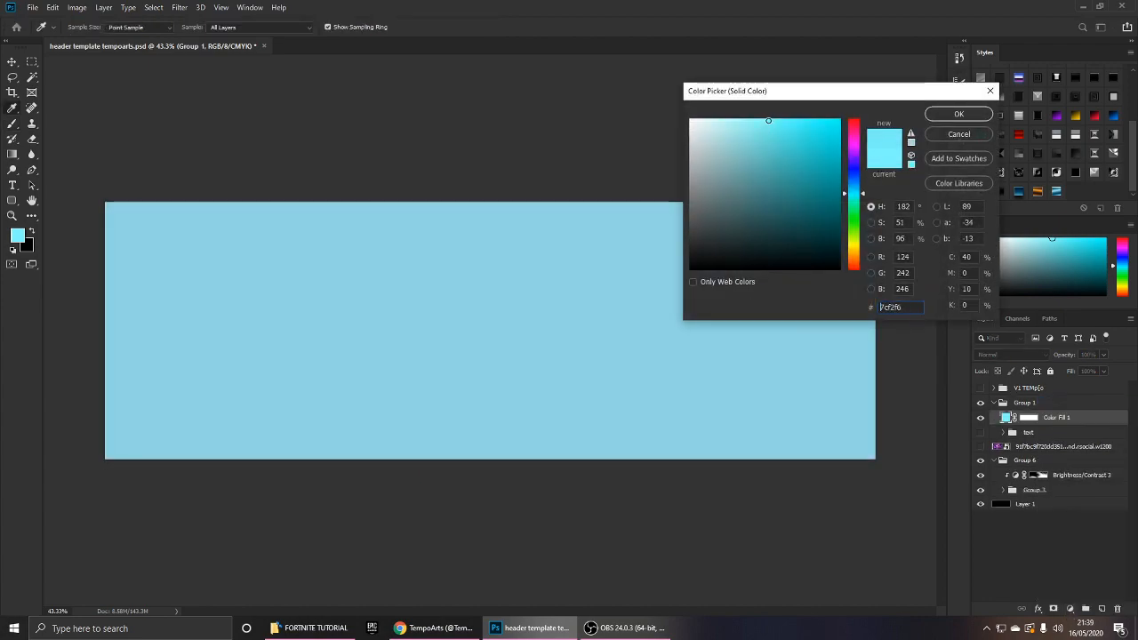
pyautogui.click(794, 119)
pyautogui.click(944, 119)
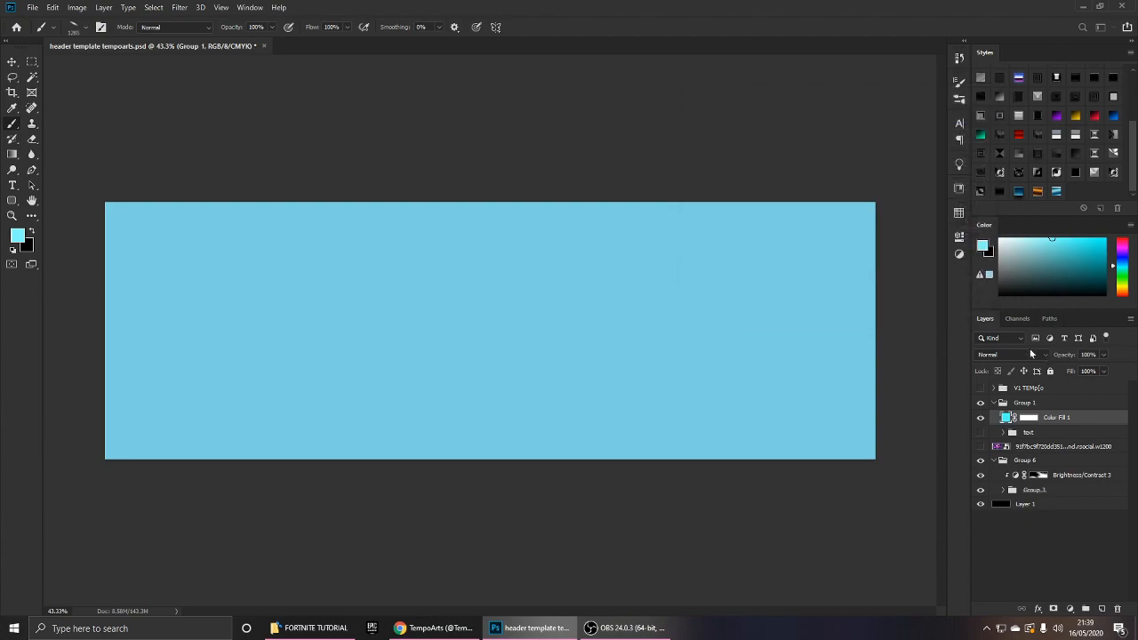
# Set Color Fill 1 to Screen blending at 33% opacity and invert its mask to hide the fill.
pyautogui.click(1013, 355)
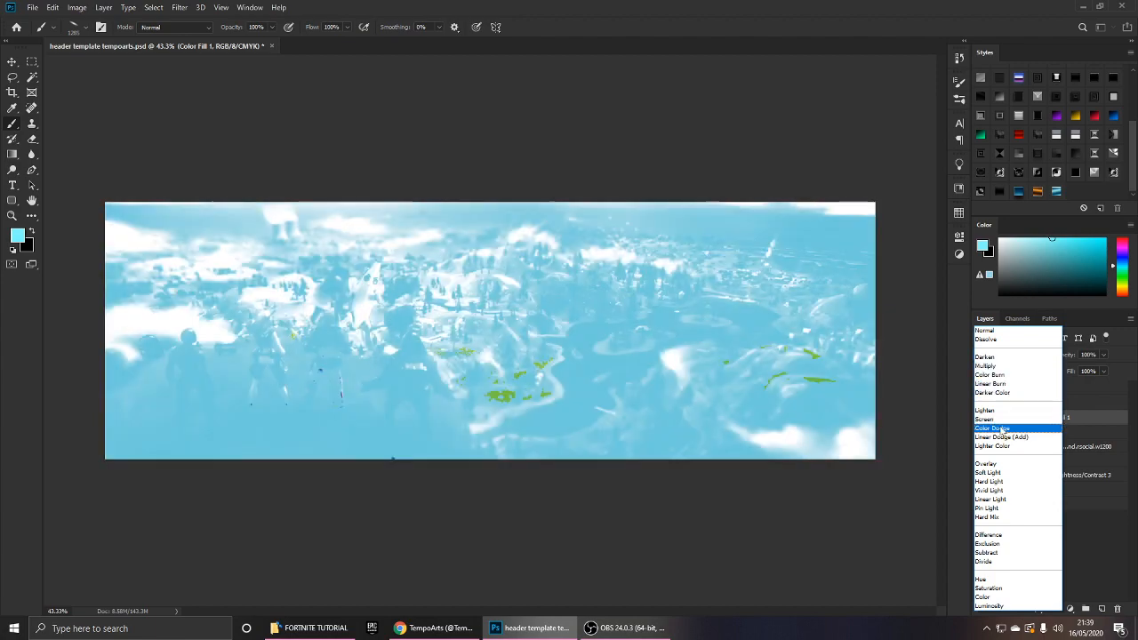
pyautogui.click(1023, 419)
pyautogui.click(1029, 419)
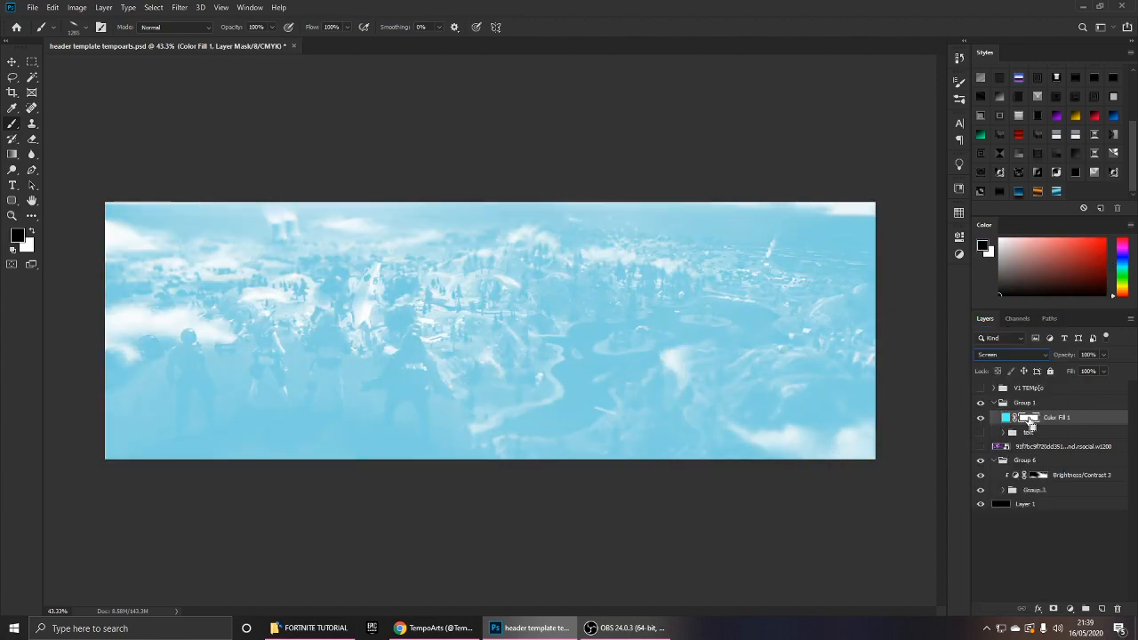
pyautogui.hotkey('ctrl', 'i')
pyautogui.press('x')
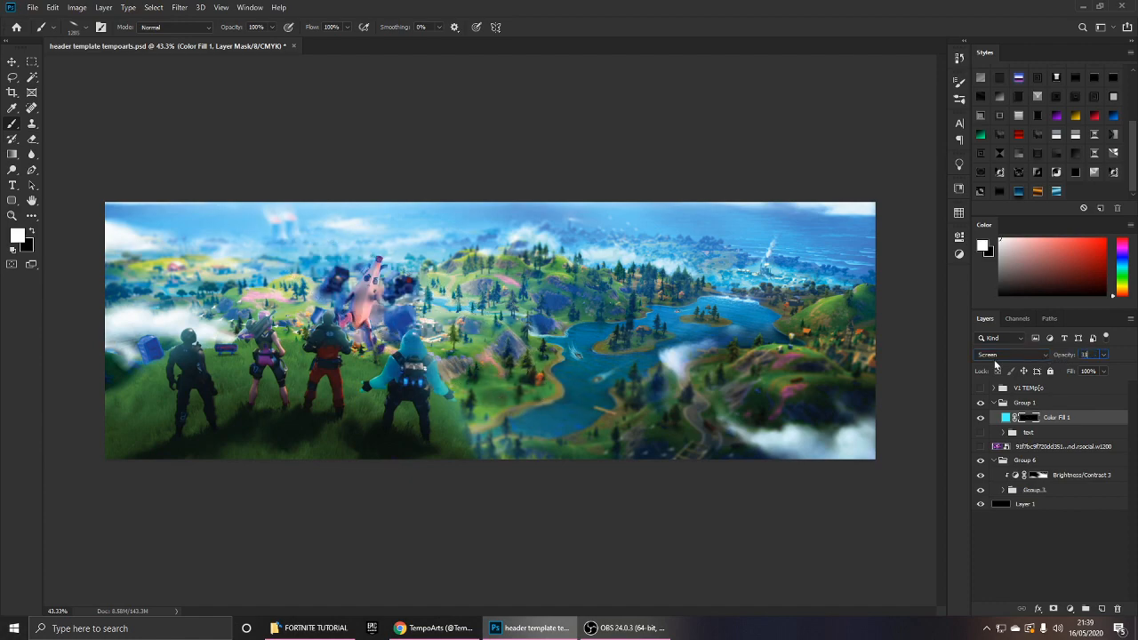
pyautogui.moveTo(995, 362); pyautogui.dragTo(996, 363)
# Paint white on the Color Fill 1 mask to add cyan light around the teal-hooded character, undoing the unwanted stroke.
pyautogui.keyDown('alt'); pyautogui.rightClick(392, 273); pyautogui.keyUp('alt')
pyautogui.scroll(5, 356, 283)
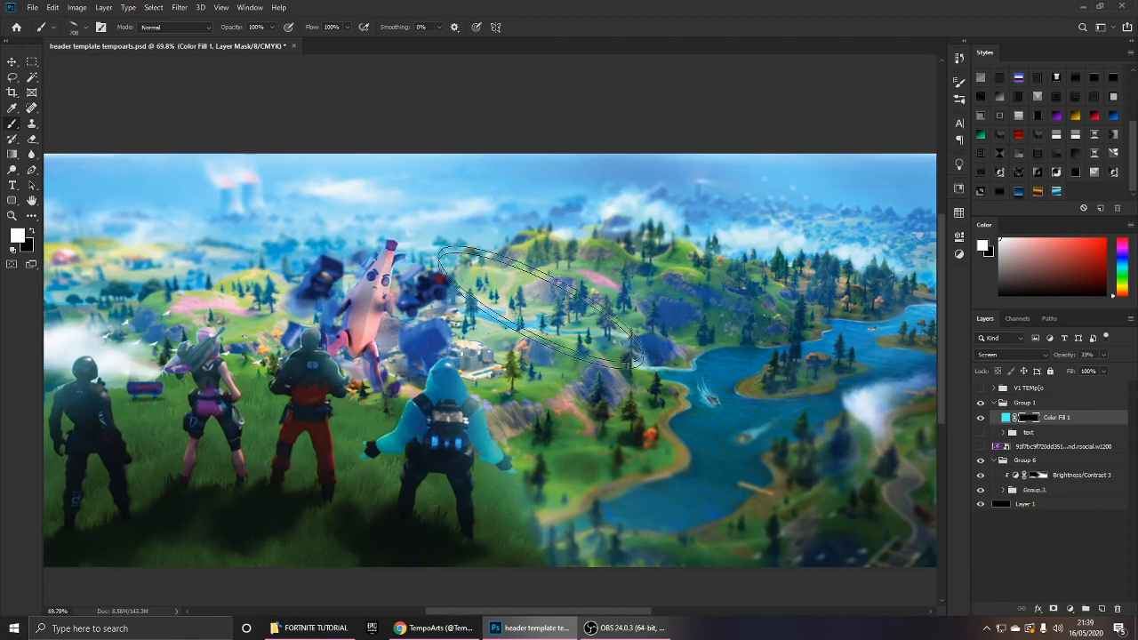
pyautogui.click(540, 307)
pyautogui.scroll(2, 579, 287)
pyautogui.keyDown('alt'); pyautogui.rightClick(588, 472); pyautogui.keyUp('alt')
pyautogui.click(605, 516)
pyautogui.scroll(-2, 610, 539)
pyautogui.click(458, 498)
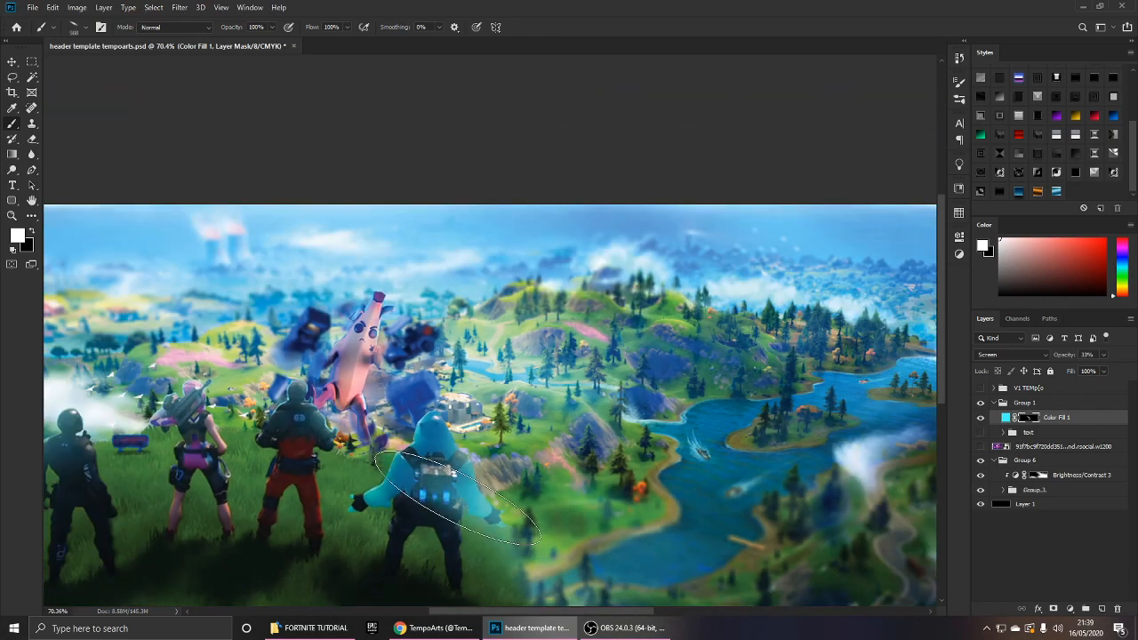
pyautogui.moveTo(457, 498); pyautogui.dragTo(439, 452)
pyautogui.hotkey('ctrl', 'z')
pyautogui.click(456, 440)
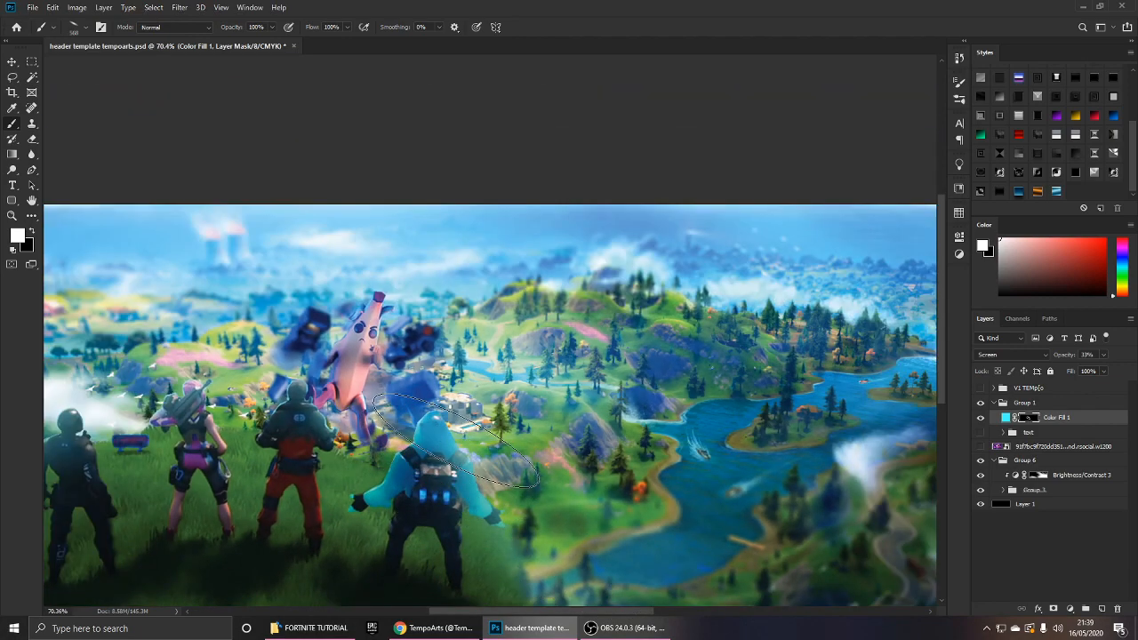
# Switch to a soft round brush and paint cyan light over the other three standing characters on the Color Fill 1 mask.
pyautogui.scroll(-4, 443, 447)
pyautogui.keyDown('alt'); pyautogui.rightClick(384, 310); pyautogui.keyUp('alt')
pyautogui.scroll(3, 384, 310)
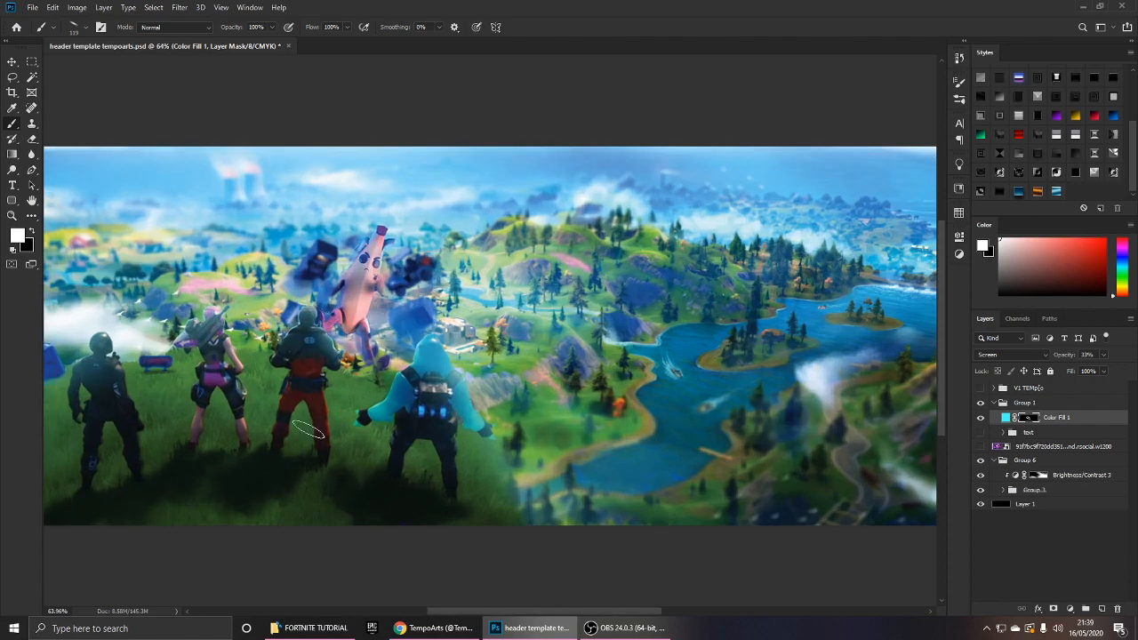
pyautogui.keyDown('alt'); pyautogui.rightClick(313, 460); pyautogui.keyUp('alt')
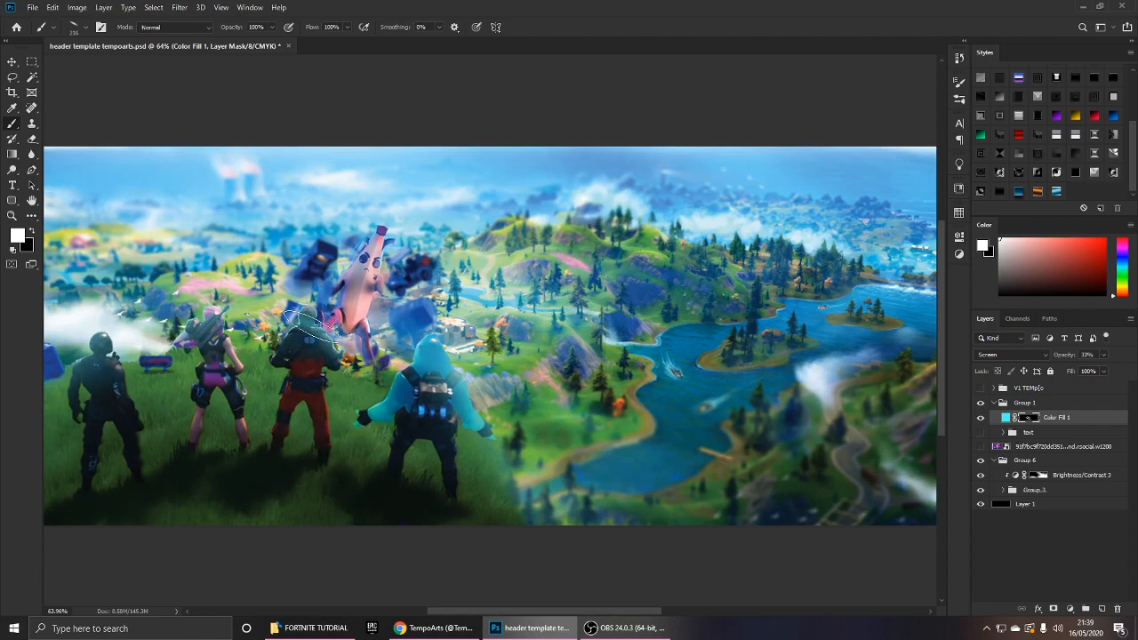
pyautogui.rightClick(347, 366)
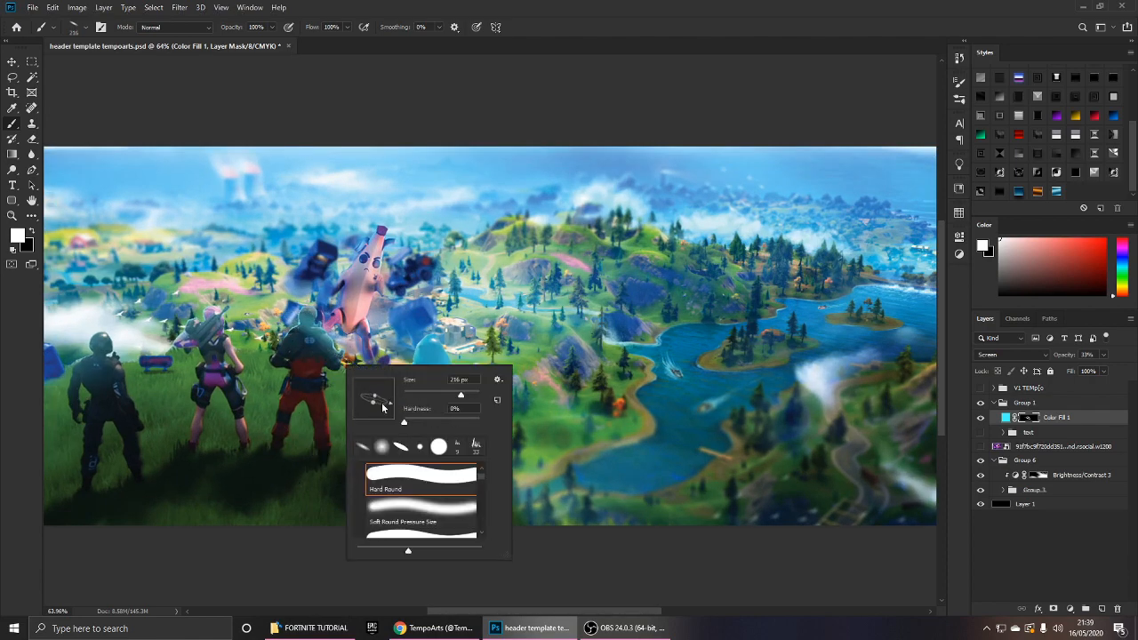
pyautogui.moveTo(212, 369)
pyautogui.mouseDown()
pyautogui.moveTo(200, 361)
pyautogui.moveTo(204, 331)
pyautogui.mouseUp()
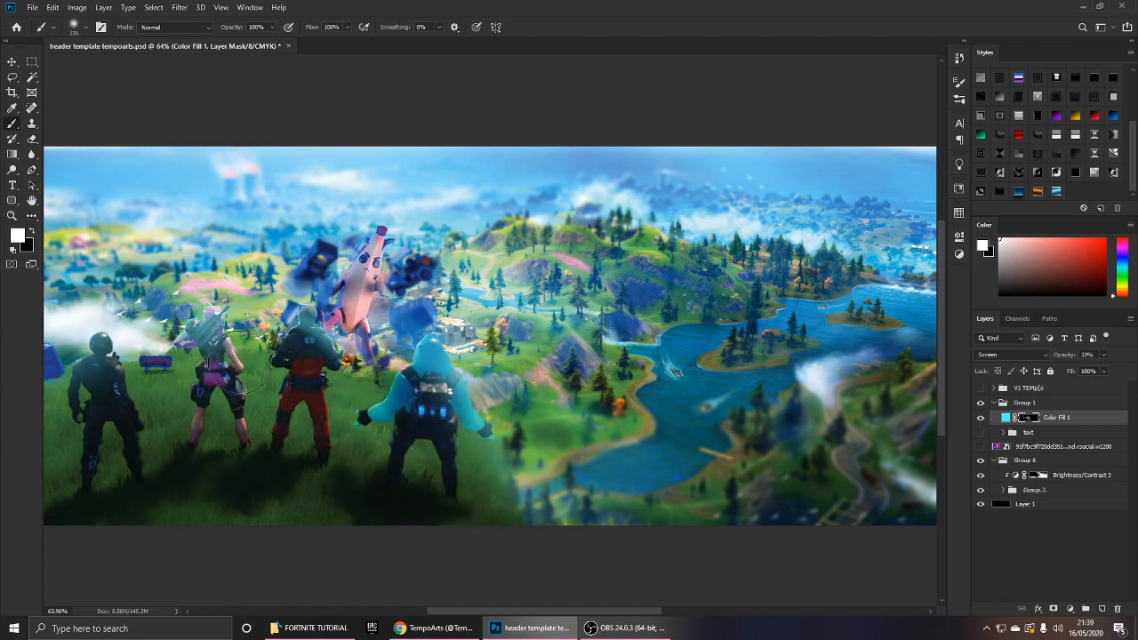
pyautogui.scroll(-2, 249, 377)
pyautogui.keyDown('alt'); pyautogui.rightClick(200, 373); pyautogui.keyUp('alt')
pyautogui.moveTo(149, 361); pyautogui.dragTo(129, 347)
pyautogui.scroll(-1, 206, 384)
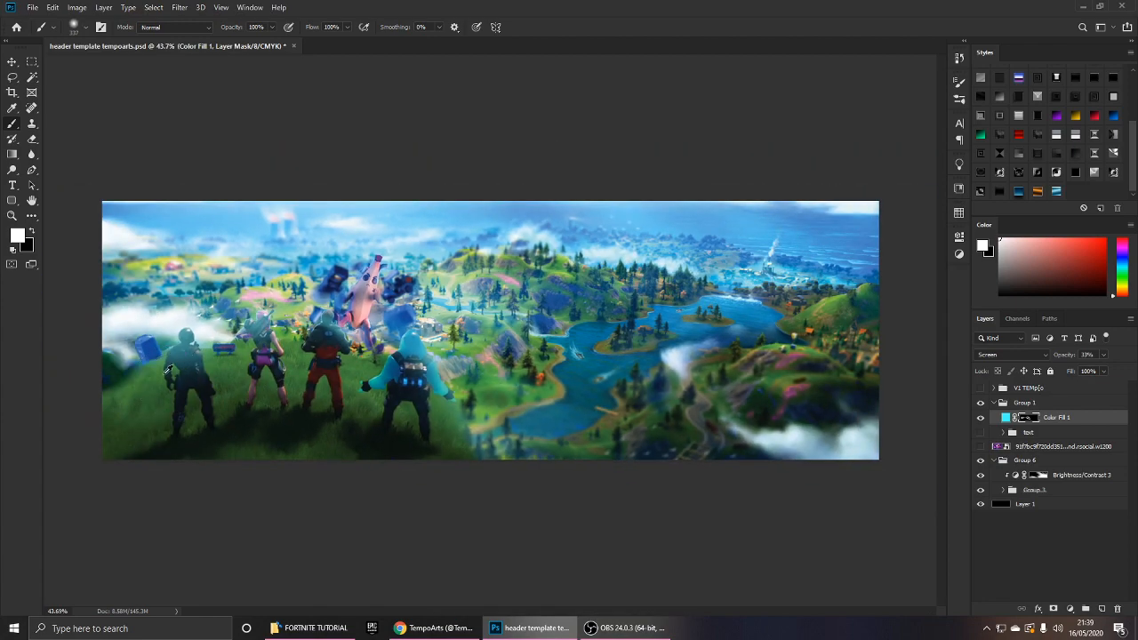
# Extend the cyan haze over the background behind the characters on the Color Fill 1 mask with a 547 px soft brush.
pyautogui.scroll(1, 447, 351)
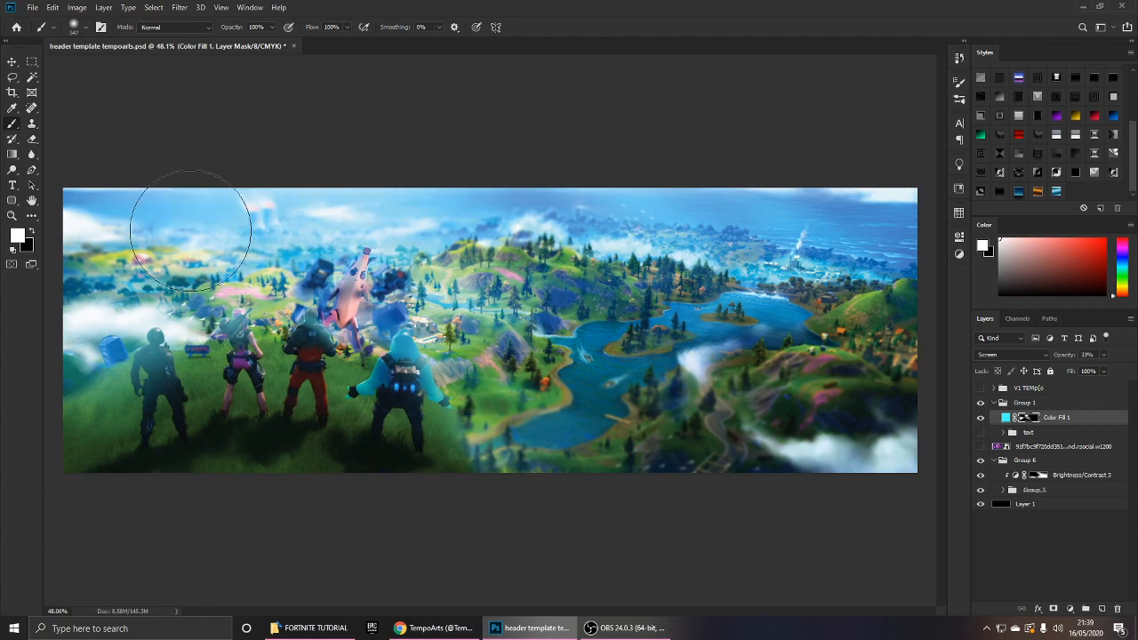
pyautogui.scroll(-1, 445, 232)
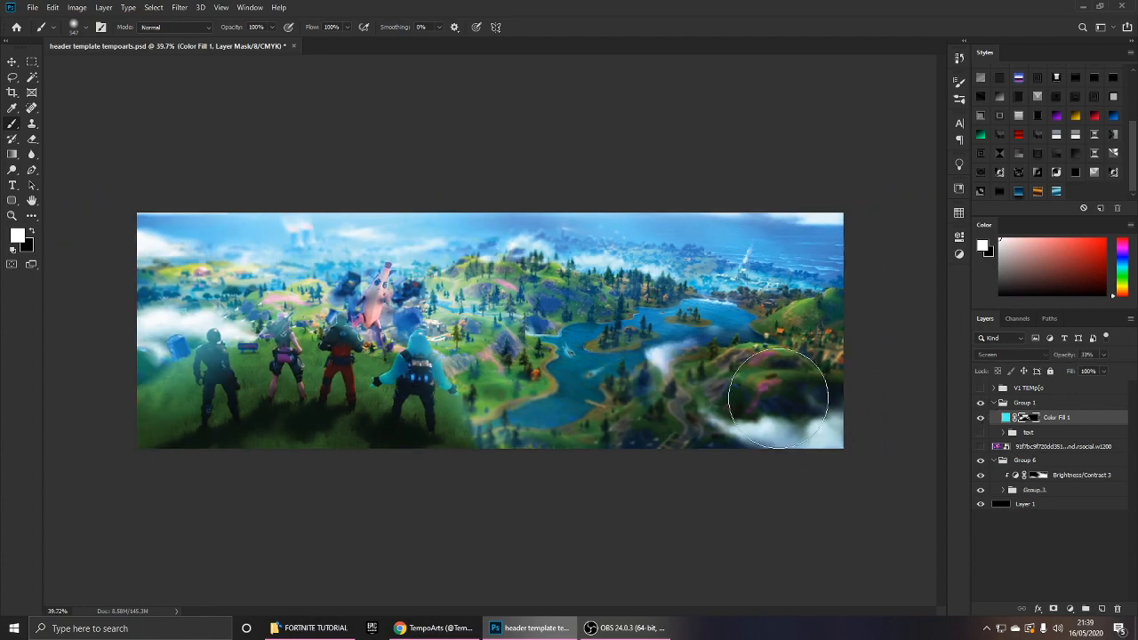
pyautogui.scroll(1, 762, 382)
# Add a second solid color fill layer above Color Fill 1 in light yellow.
pyautogui.click(959, 254)
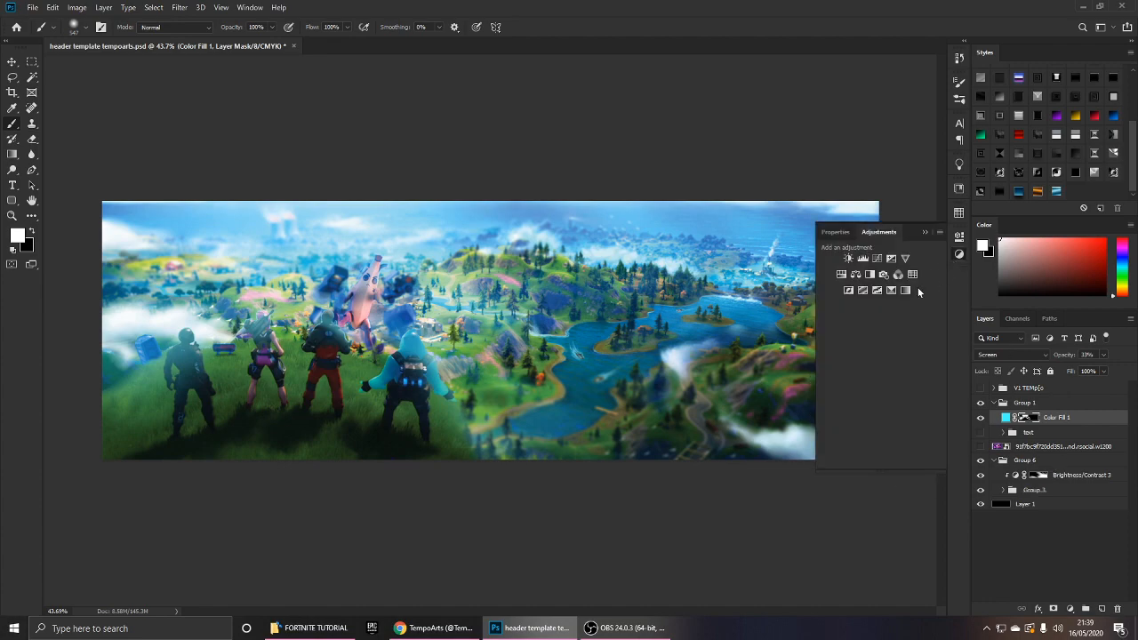
pyautogui.click(925, 232)
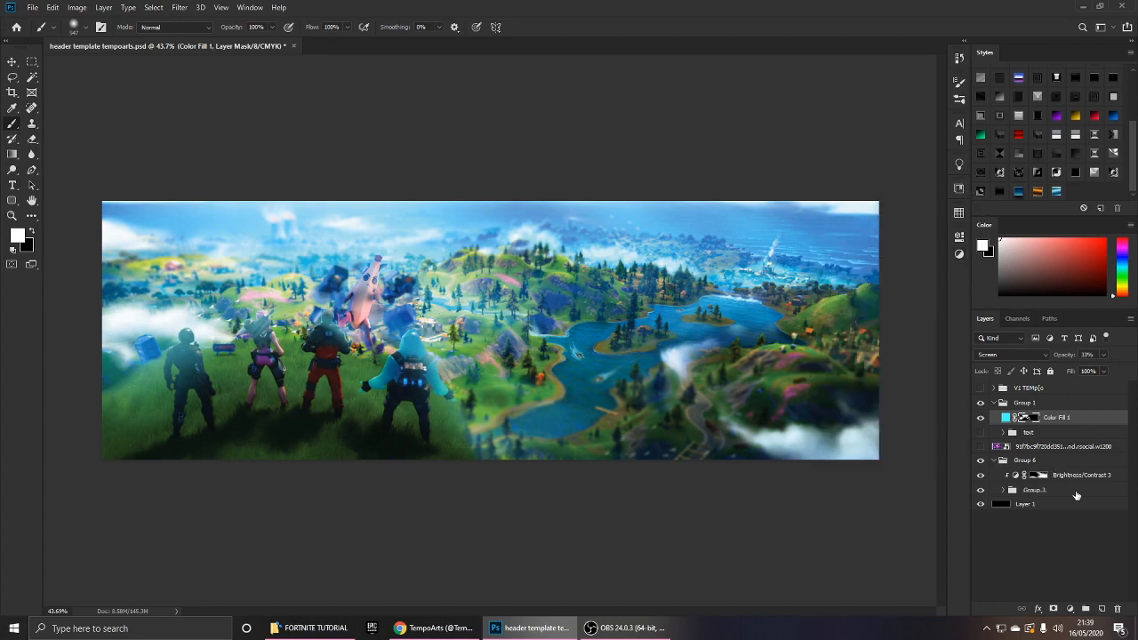
pyautogui.click(1070, 609)
pyautogui.click(1067, 400)
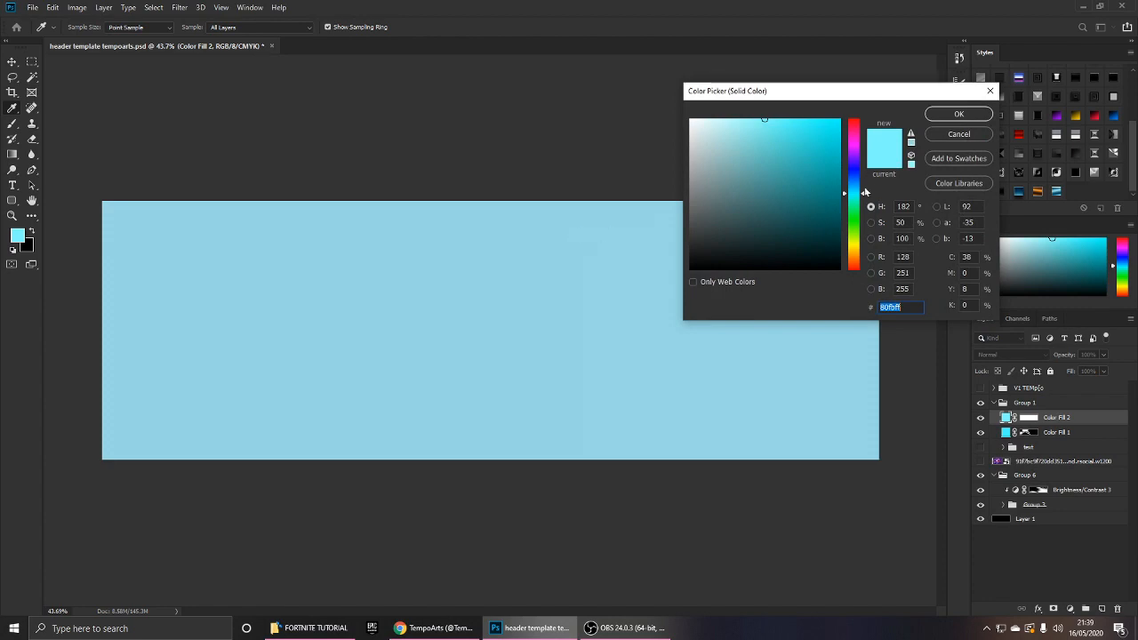
pyautogui.moveTo(854, 192)
pyautogui.mouseDown()
pyautogui.moveTo(852, 265)
pyautogui.moveTo(849, 250)
pyautogui.mouseUp()
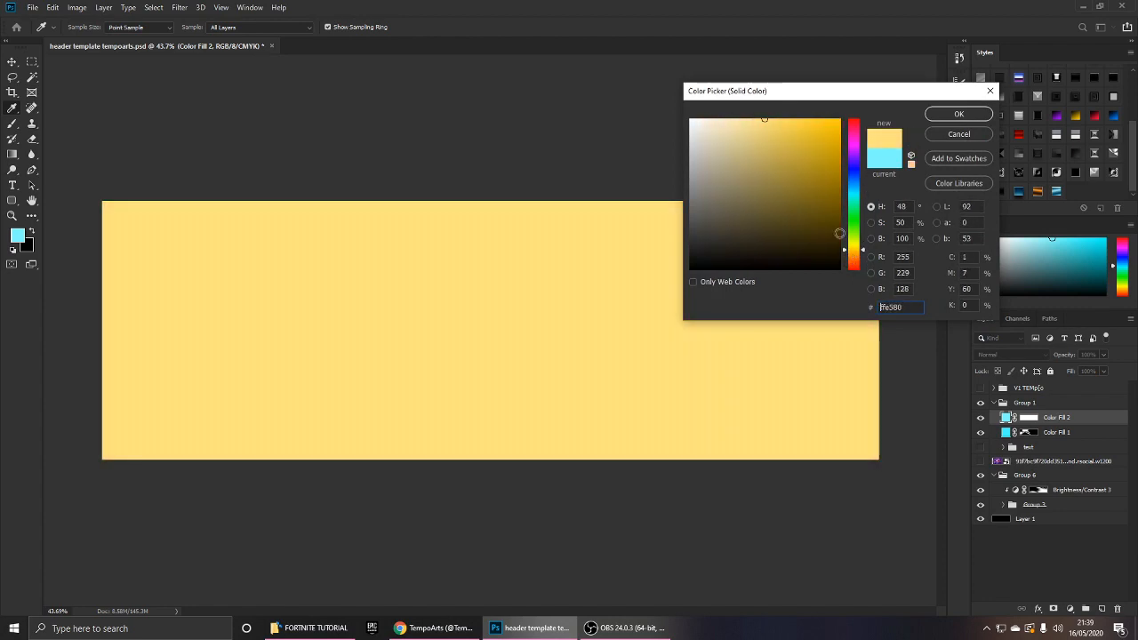
pyautogui.moveTo(760, 126)
pyautogui.mouseDown()
pyautogui.moveTo(744, 92)
pyautogui.moveTo(762, 92)
pyautogui.mouseUp()
pyautogui.click(958, 114)
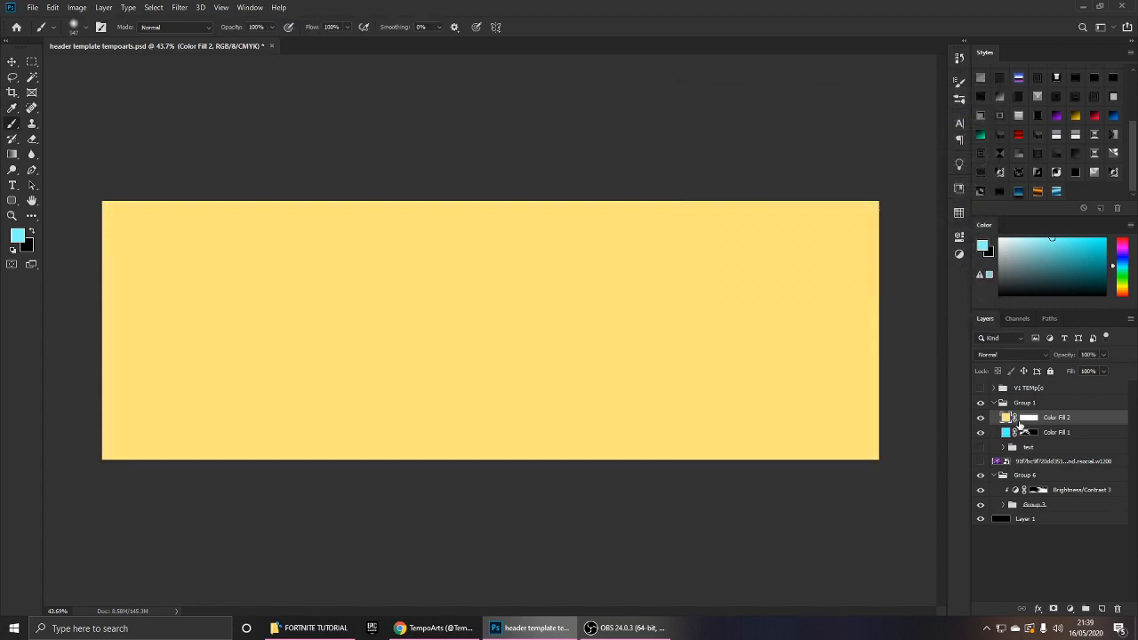
# Set Color Fill 2 to Color Dodge at 47% opacity and invert its mask to hide the fill.
pyautogui.click(1001, 354)
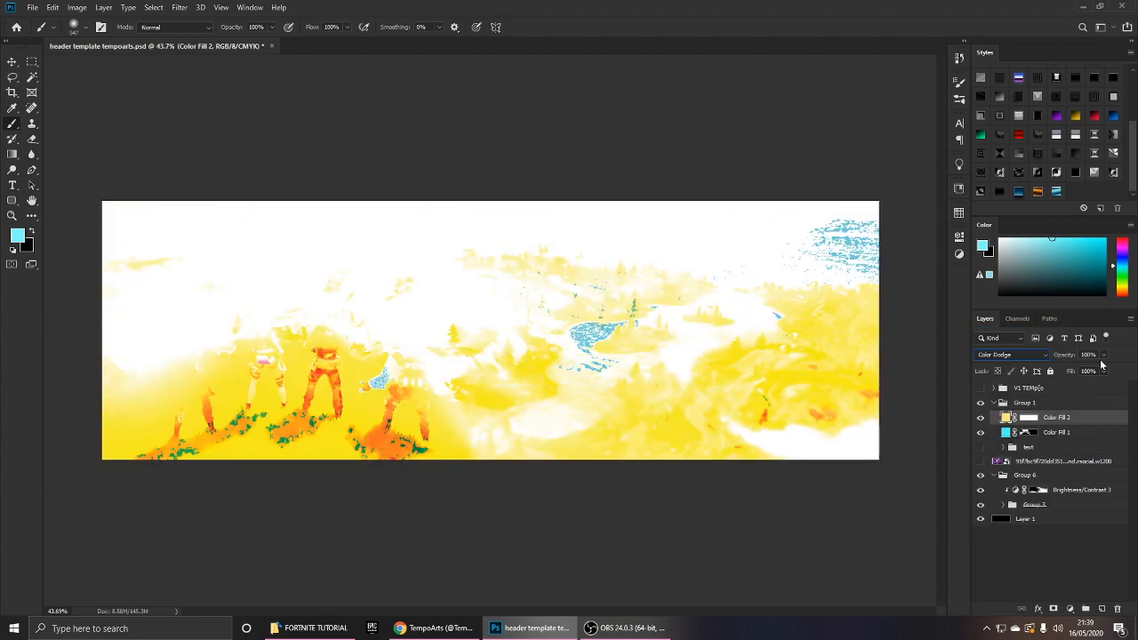
pyautogui.click(1104, 356)
pyautogui.moveTo(1105, 370); pyautogui.dragTo(1074, 371)
pyautogui.click(1028, 418)
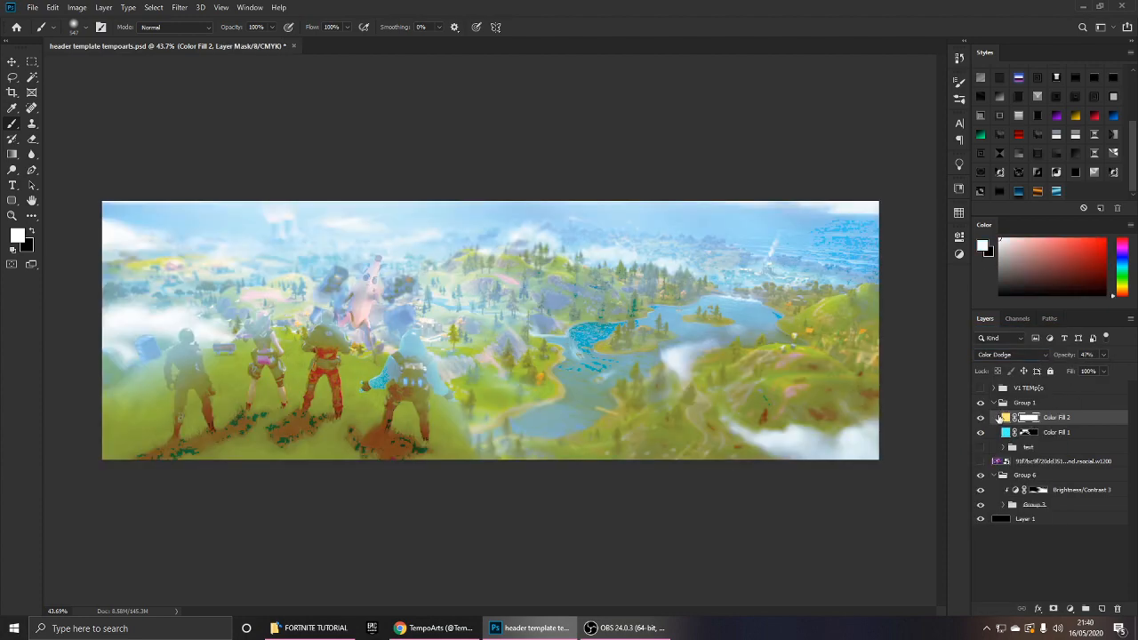
pyautogui.hotkey('ctrl', 'i')
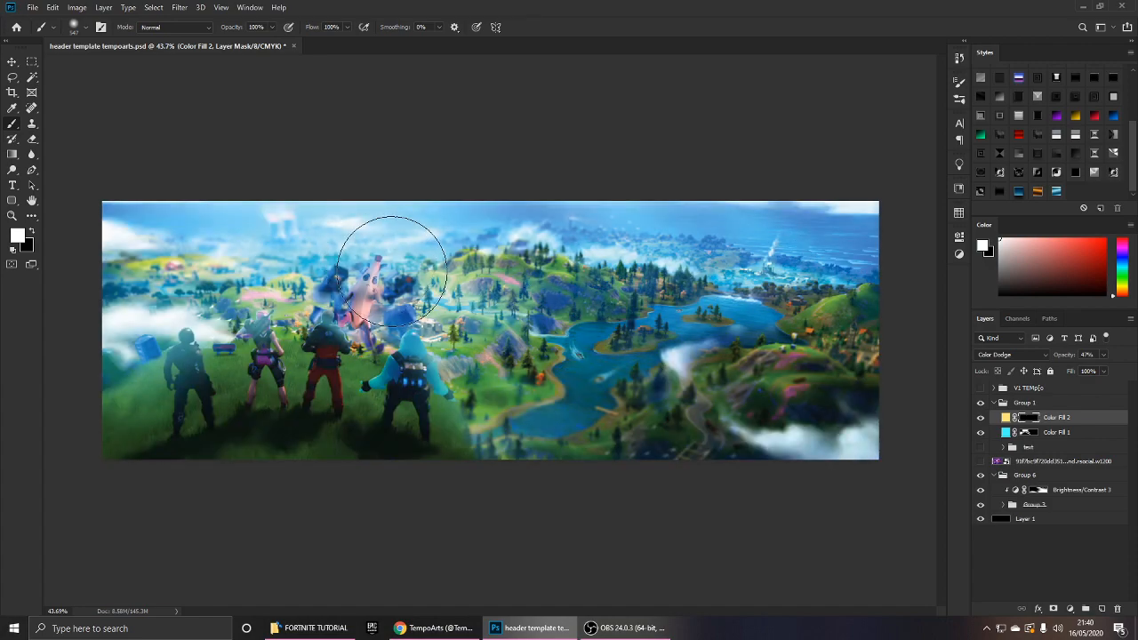
# Paint a warm glow into the sky around the distant cooling towers on the Color Fill 2 mask with a large soft brush.
pyautogui.click(408, 249)
pyautogui.hotkey('ctrl', 'z')
pyautogui.keyDown('alt'); pyautogui.rightClick(445, 251); pyautogui.keyUp('alt')
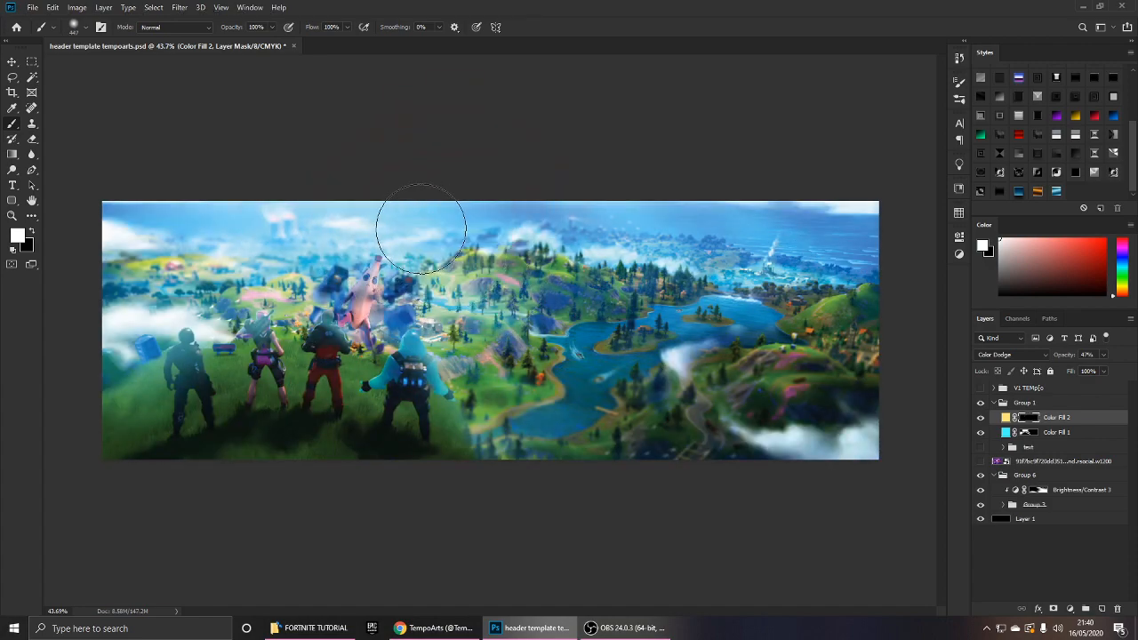
pyautogui.keyDown('alt'); pyautogui.rightClick(287, 216); pyautogui.keyUp('alt')
pyautogui.click(291, 200)
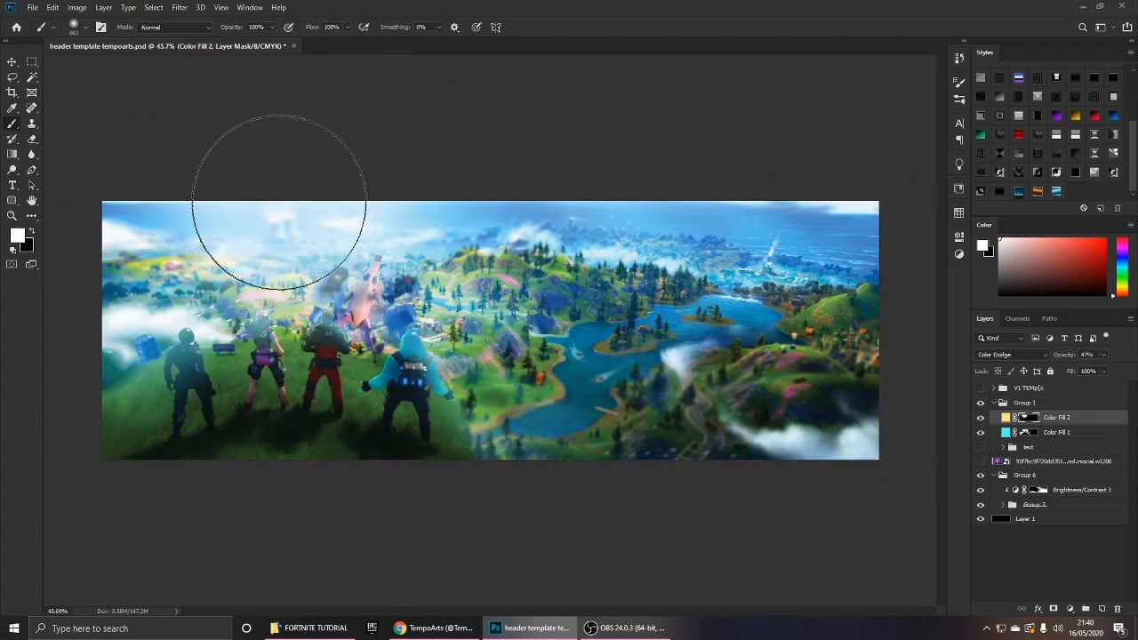
pyautogui.scroll(1, 209, 226)
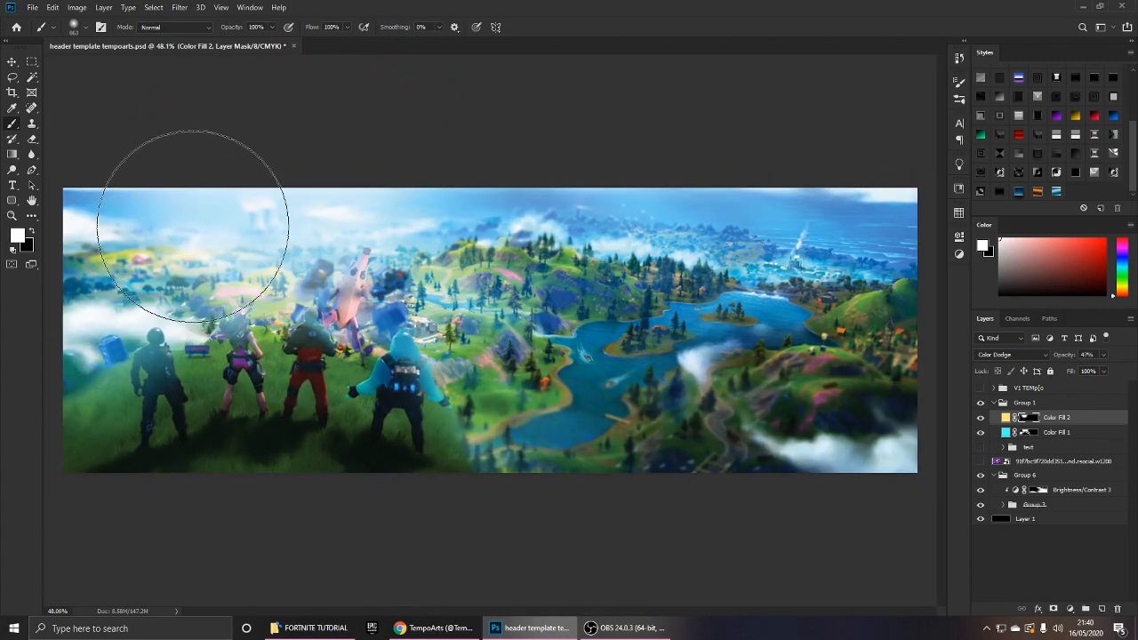
# Try adding the warm glow over the teal-hooded character on the Color Fill 2 mask, and undo the strokes.
pyautogui.keyDown('alt'); pyautogui.rightClick(401, 406); pyautogui.keyUp('alt')
pyautogui.click(429, 386)
pyautogui.hotkey('ctrl', 'z')
pyautogui.keyDown('alt'); pyautogui.rightClick(421, 400); pyautogui.keyUp('alt')
pyautogui.click(450, 369)
pyautogui.hotkey('ctrl', 'z')
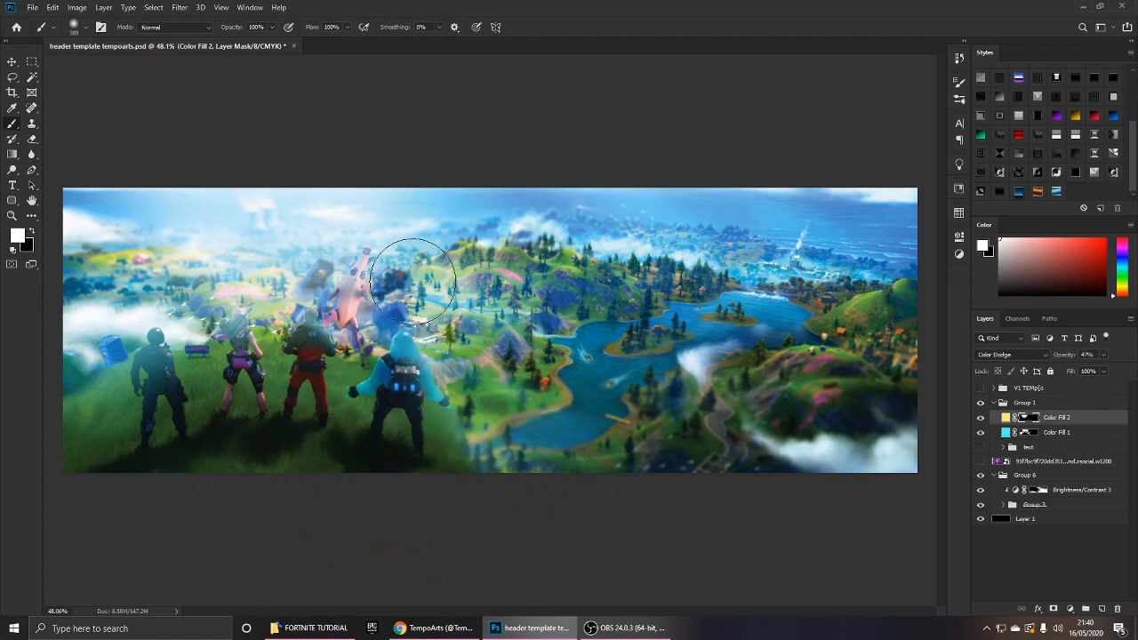
# Reduce the soft brush to 114 px and examine the glow over the floating banana character up close.
pyautogui.scroll(5, 360, 269)
pyautogui.keyDown('alt'); pyautogui.rightClick(367, 256); pyautogui.keyUp('alt')
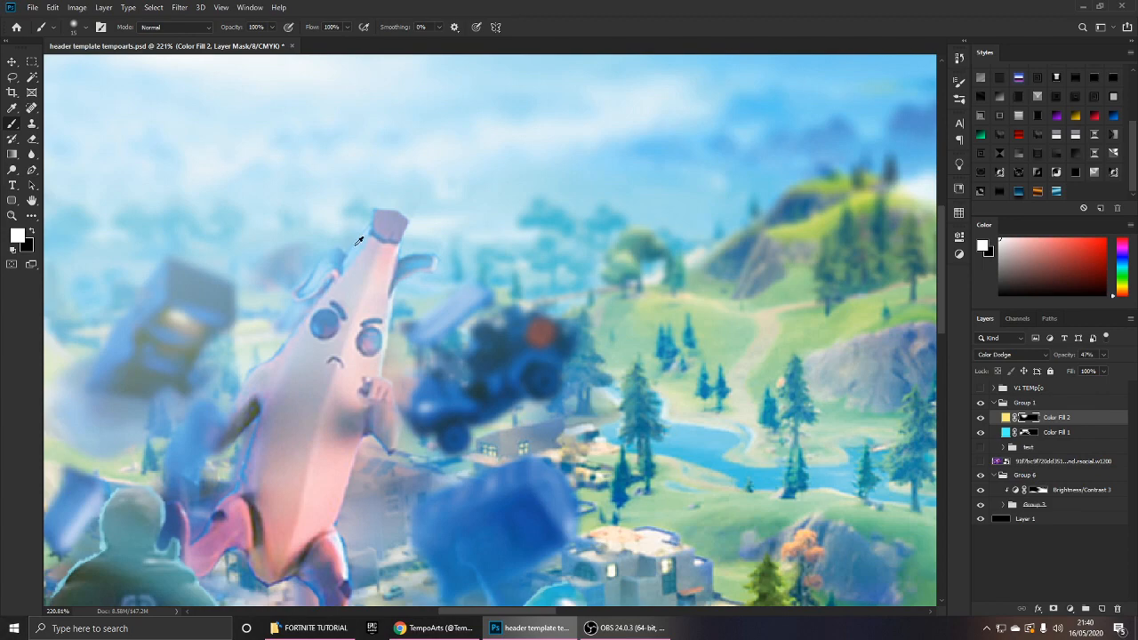
pyautogui.keyDown('alt'); pyautogui.rightClick(359, 240); pyautogui.keyUp('alt')
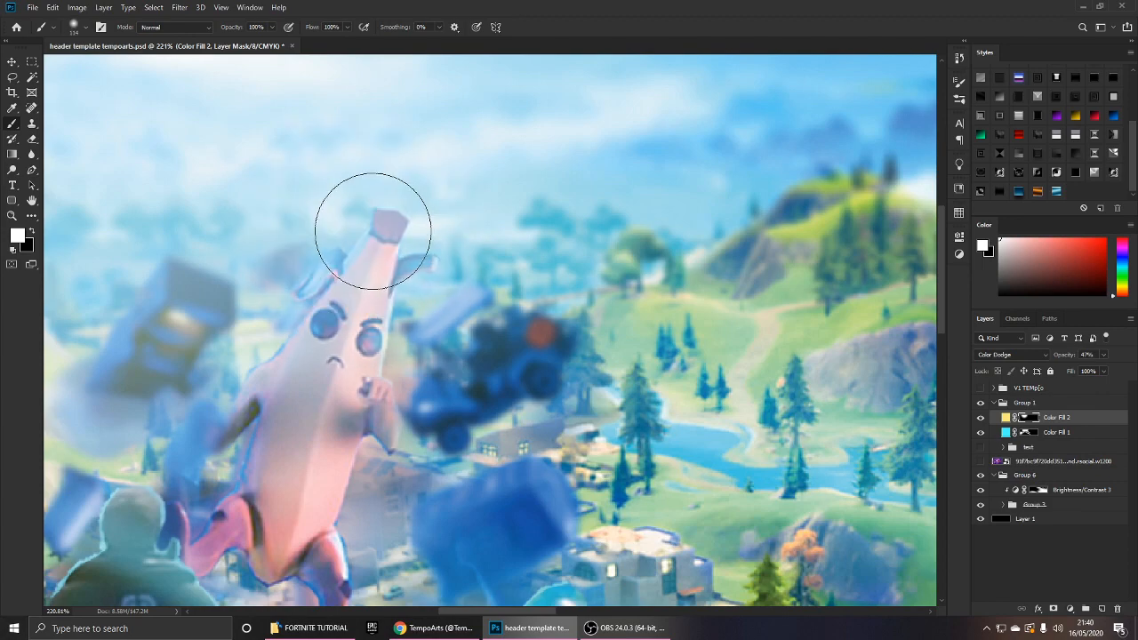
pyautogui.scroll(-2, 417, 311)
pyautogui.scroll(-5, 322, 346)
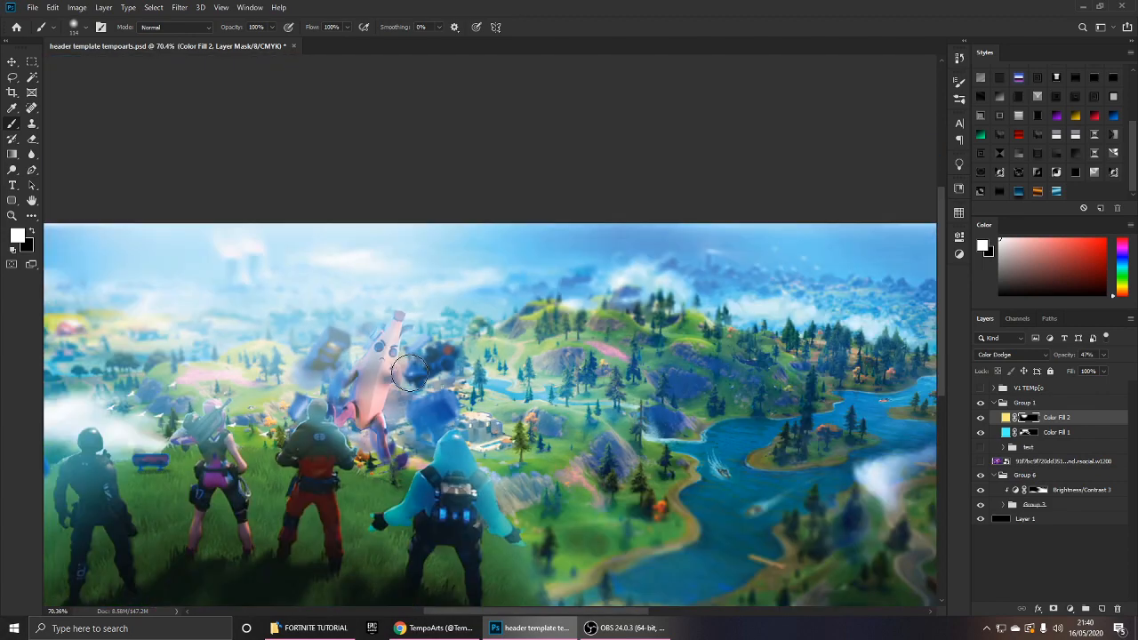
pyautogui.scroll(6, 501, 294)
pyautogui.scroll(1, 500, 295)
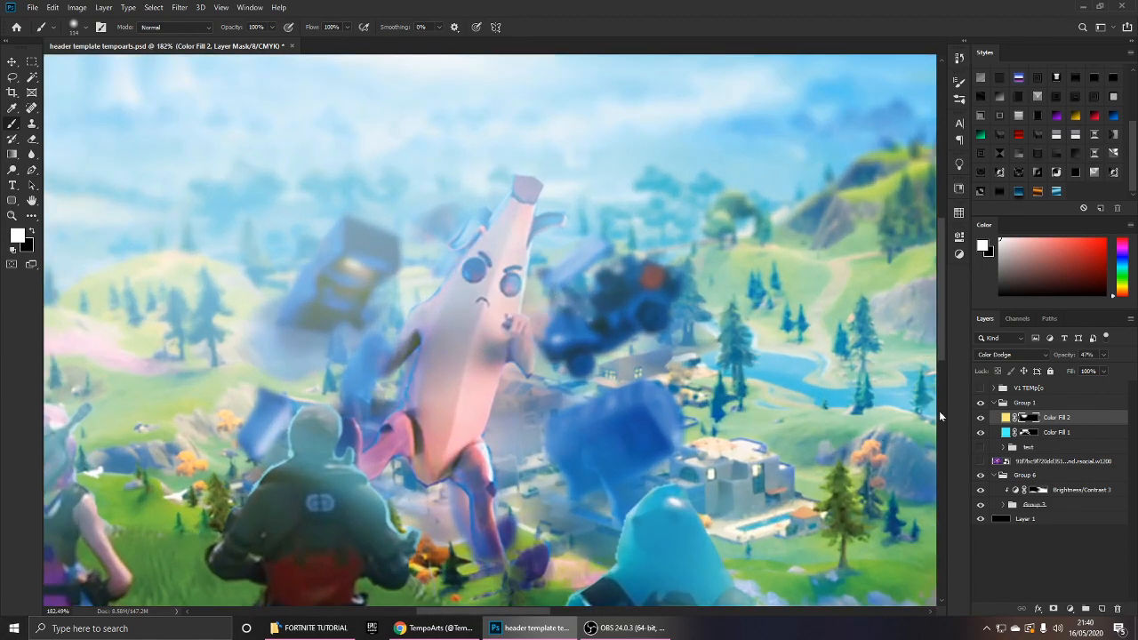
# Expand Group 3 and Group 2 and check which layer holds the floating banana character.
pyautogui.click(1020, 504)
pyautogui.click(1004, 505)
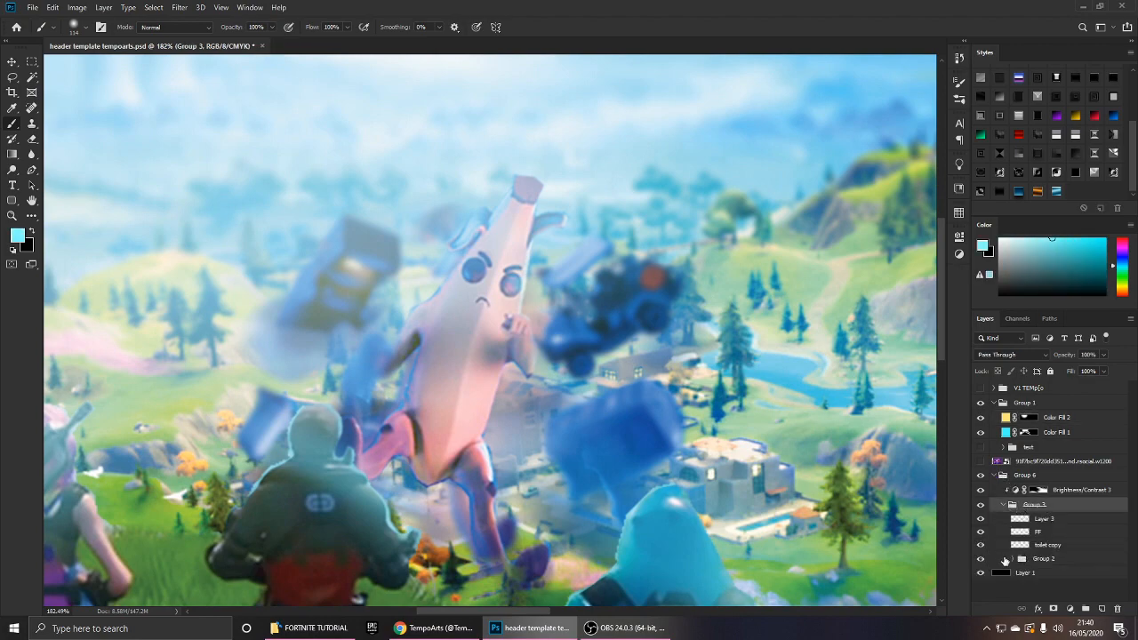
pyautogui.click(1005, 560)
pyautogui.scroll(-3, 1004, 534)
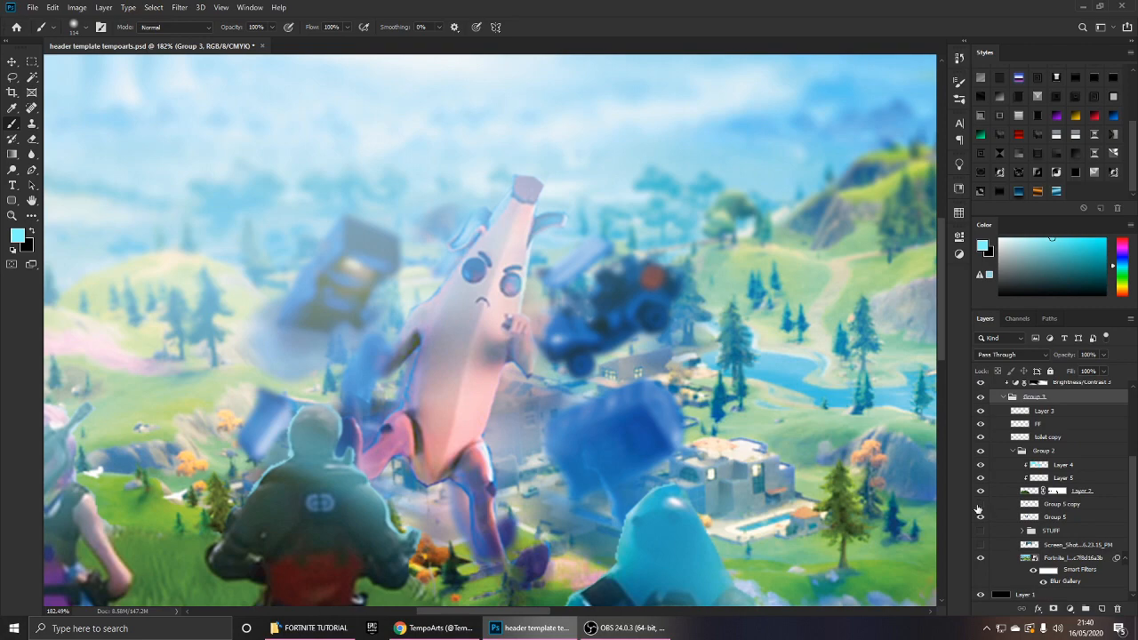
pyautogui.click(980, 504)
pyautogui.click(980, 504)
pyautogui.click(999, 504)
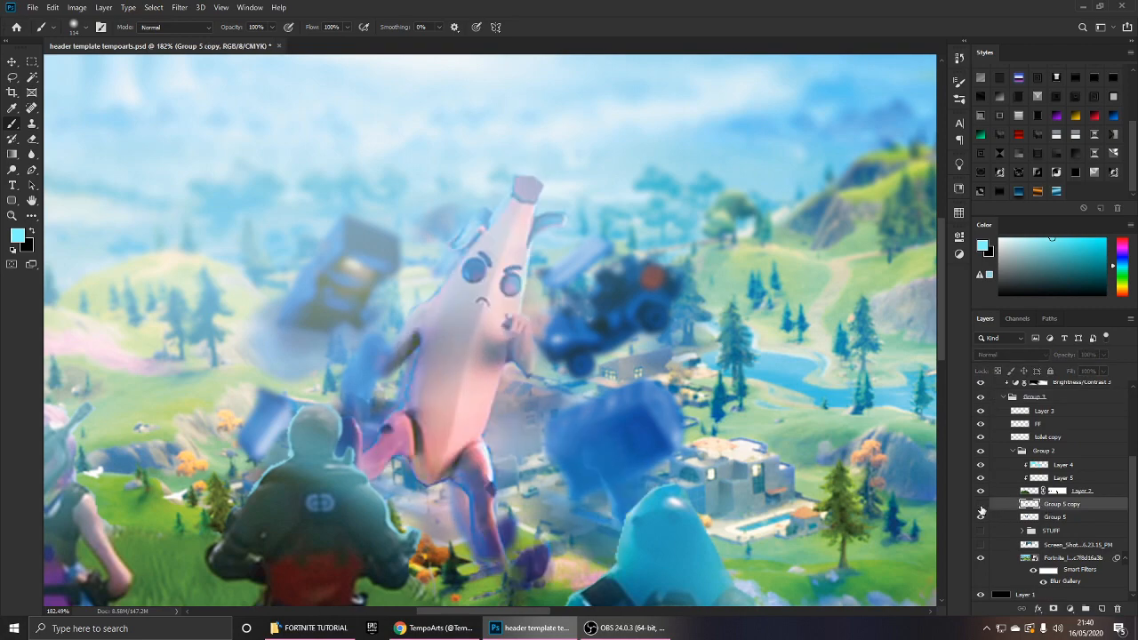
pyautogui.click(981, 504)
pyautogui.keyDown('ctrl'); pyautogui.click(1028, 505); pyautogui.keyUp('ctrl')
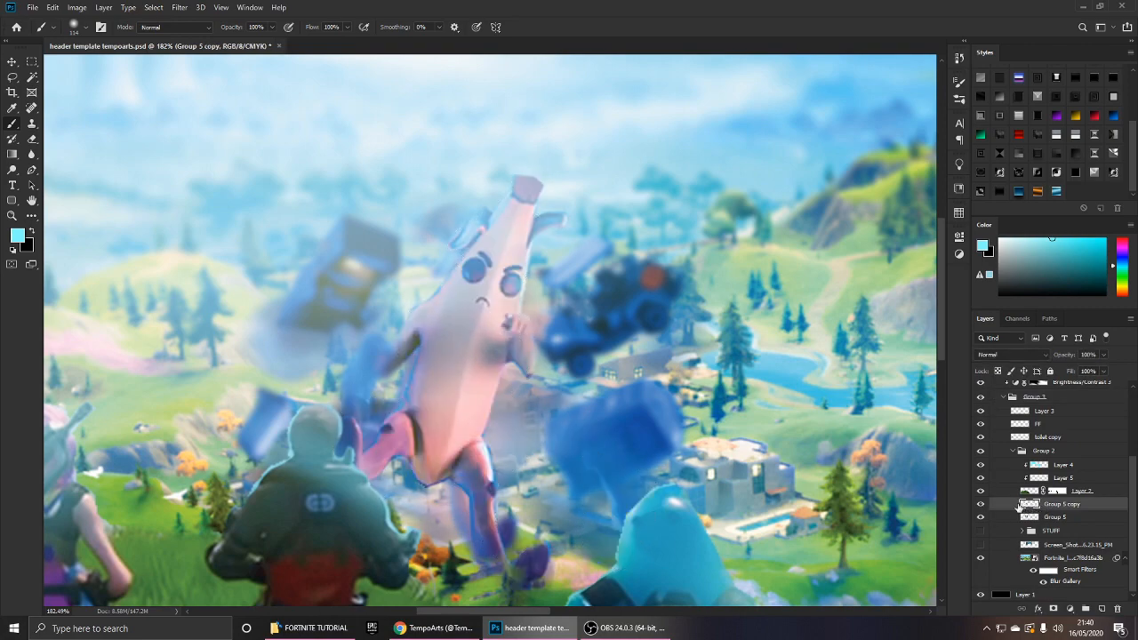
pyautogui.scroll(4, 583, 313)
pyautogui.scroll(-4, 583, 313)
pyautogui.press('p')
pyautogui.scroll(4, 544, 206)
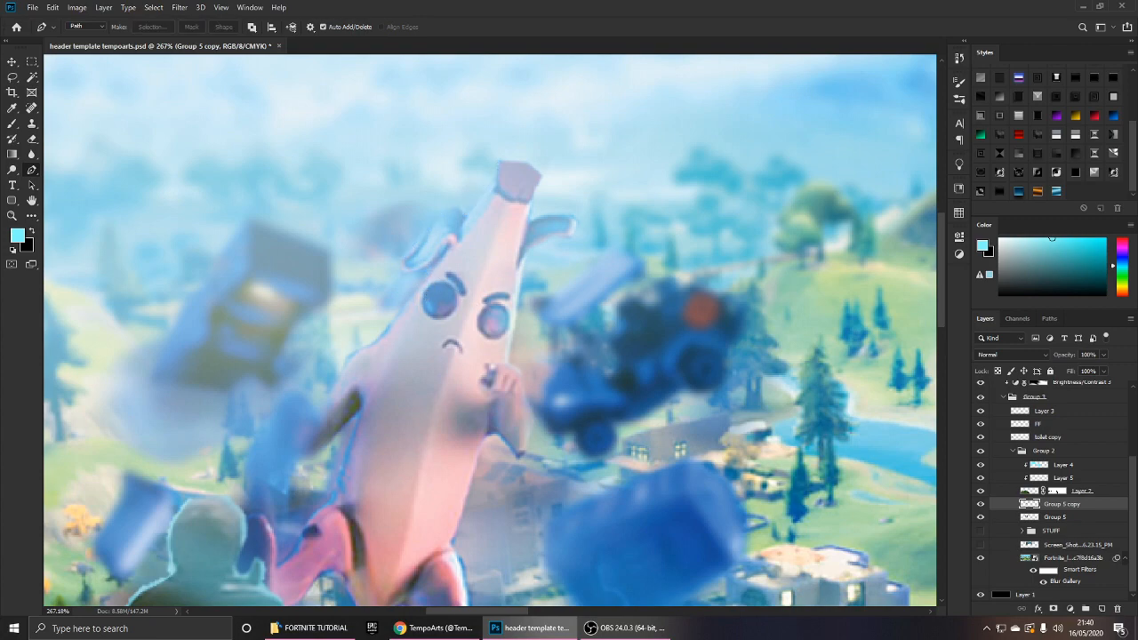
# Show the hidden STUFF group and expand it to reach the individual floating object layers.
pyautogui.click(1034, 533)
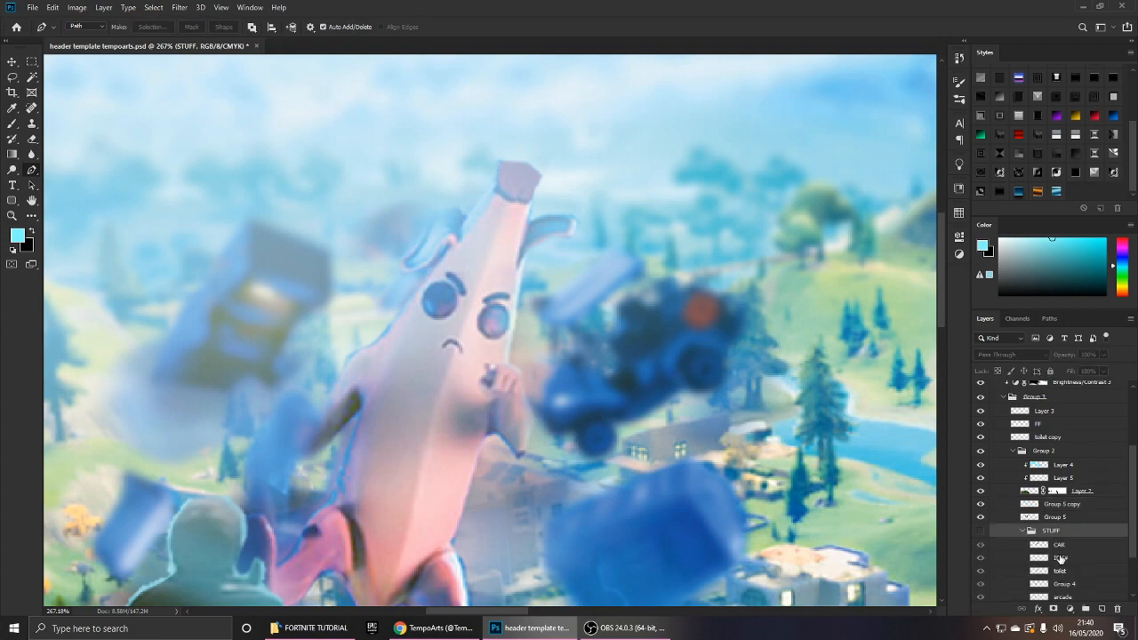
pyautogui.click(1031, 531)
pyautogui.click(1065, 534)
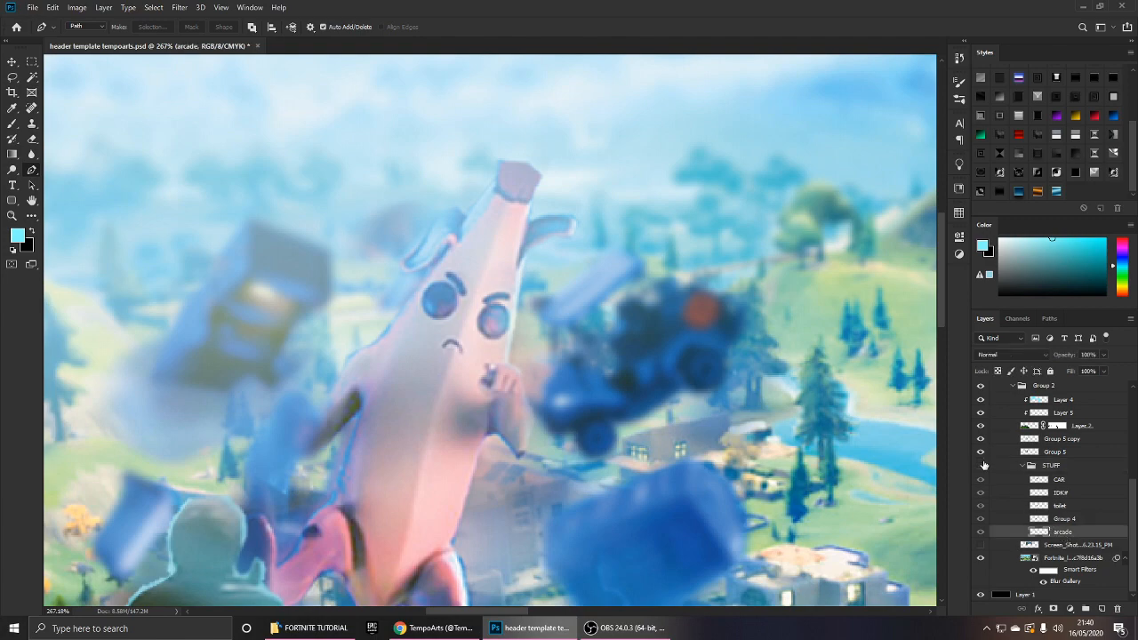
pyautogui.click(981, 464)
pyautogui.click(1021, 465)
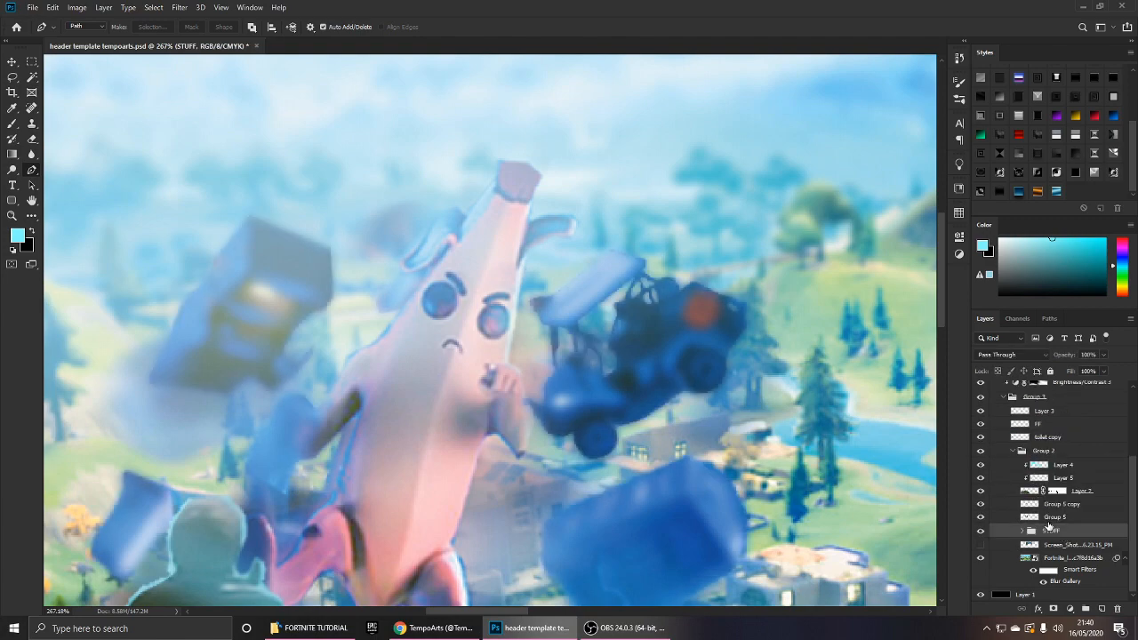
pyautogui.click(1023, 531)
# Try moving the STUFF group up into the sky and toggle Group 4 to identify the banana's layer.
pyautogui.scroll(-5, 696, 430)
pyautogui.press('v')
pyautogui.moveTo(685, 427); pyautogui.dragTo(895, 290)
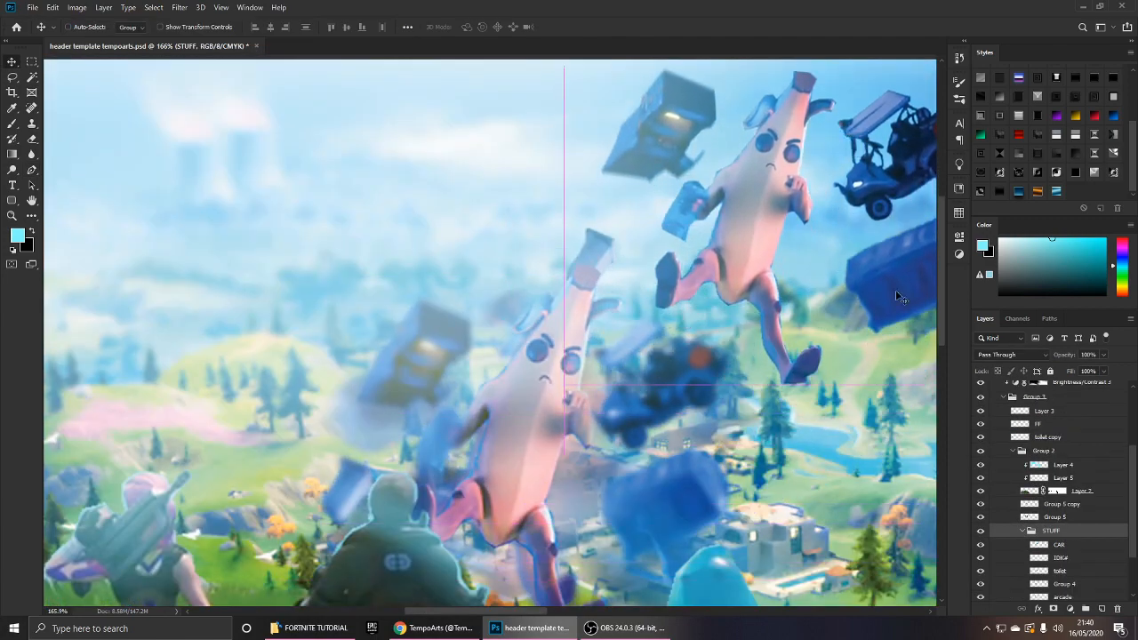
pyautogui.scroll(-3, 1036, 544)
pyautogui.click(980, 525)
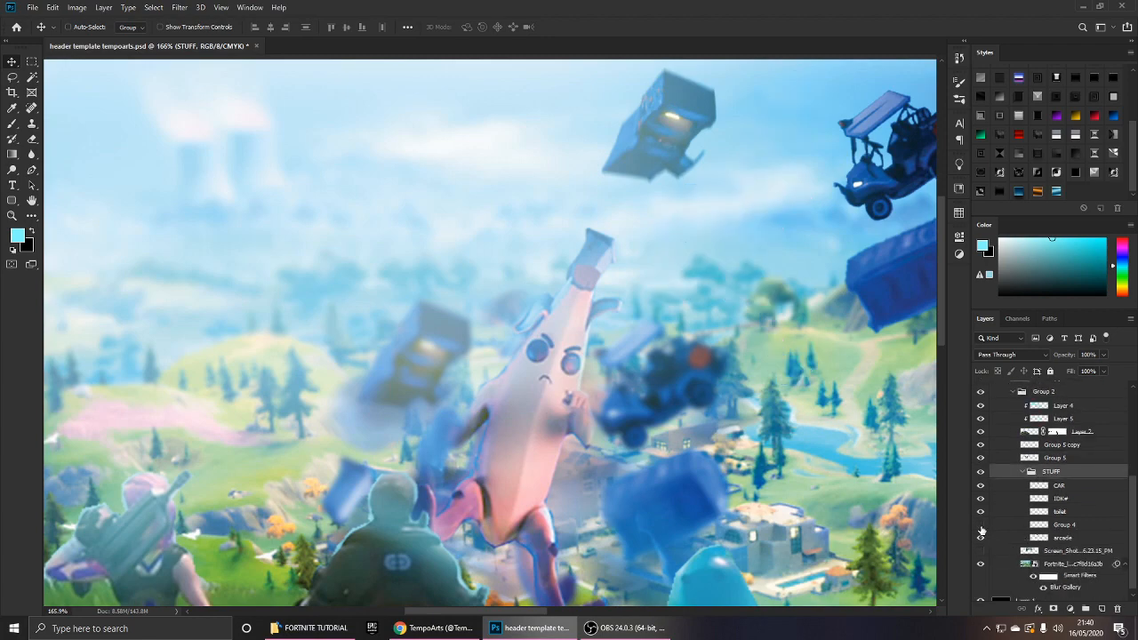
pyautogui.click(981, 524)
pyautogui.click(1058, 525)
pyautogui.click(1022, 473)
pyautogui.click(1022, 472)
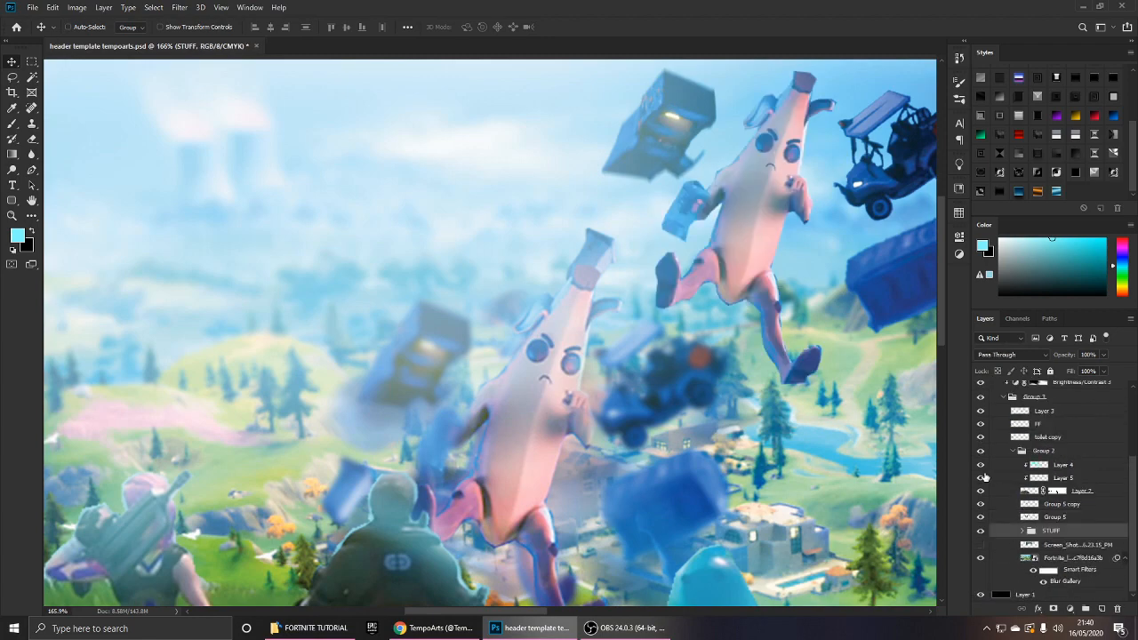
# Try separating Group 4 from the STUFF group and repositioning it, and undo back to the group's original placement.
pyautogui.click(981, 532)
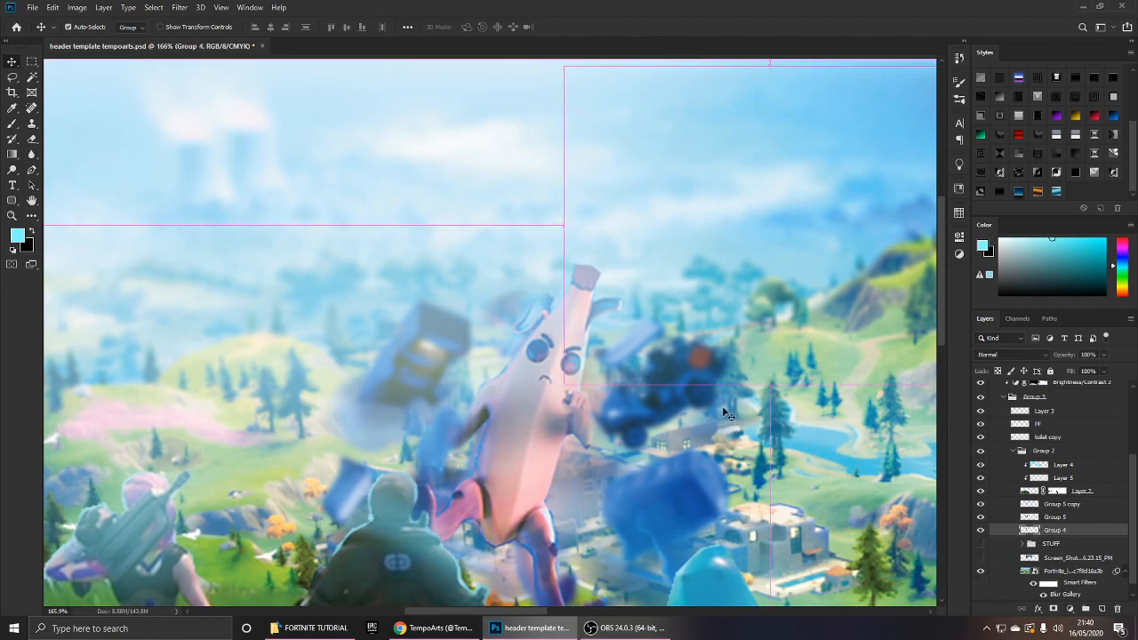
pyautogui.scroll(-2, 658, 384)
pyautogui.hotkey('ctrl', 'z')
pyautogui.hotkey('ctrl', 'z')
pyautogui.hotkey('ctrl', 'shift', 'z')
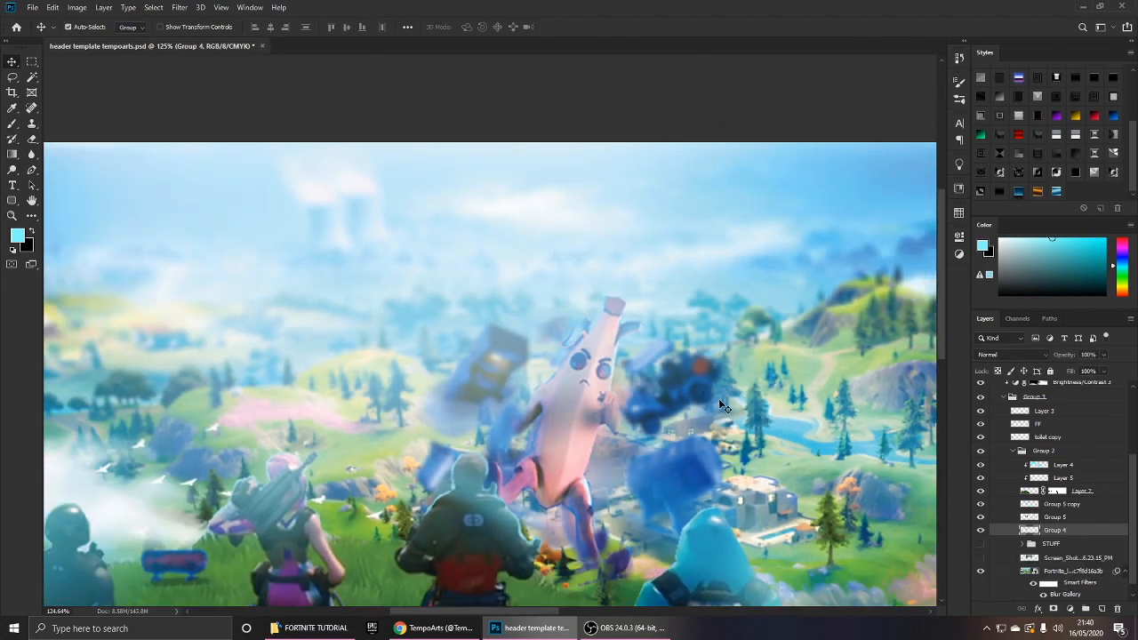
pyautogui.moveTo(706, 405); pyautogui.dragTo(730, 423)
pyautogui.hotkey('ctrl', 'z')
pyautogui.hotkey('ctrl', 'z')
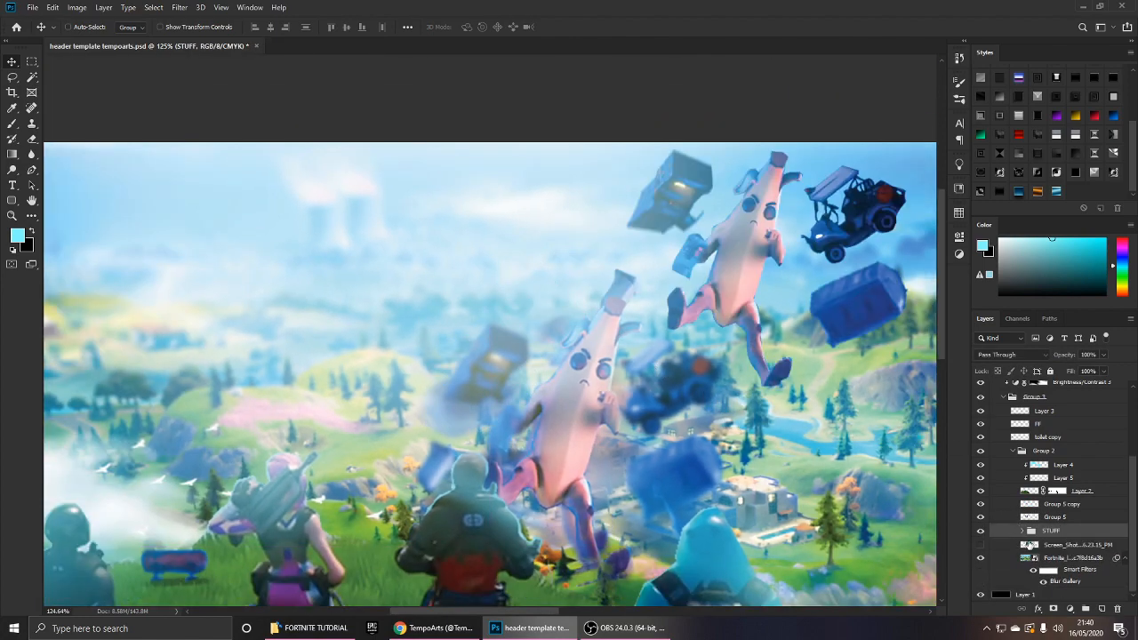
pyautogui.hotkey('ctrl', 'z')
pyautogui.hotkey('ctrl', 'shift', 'z')
pyautogui.hotkey('ctrl', 'z')
# Load Group 4's outline as a selection to compare its size with the visible banana, and deselect it.
pyautogui.click(1023, 531)
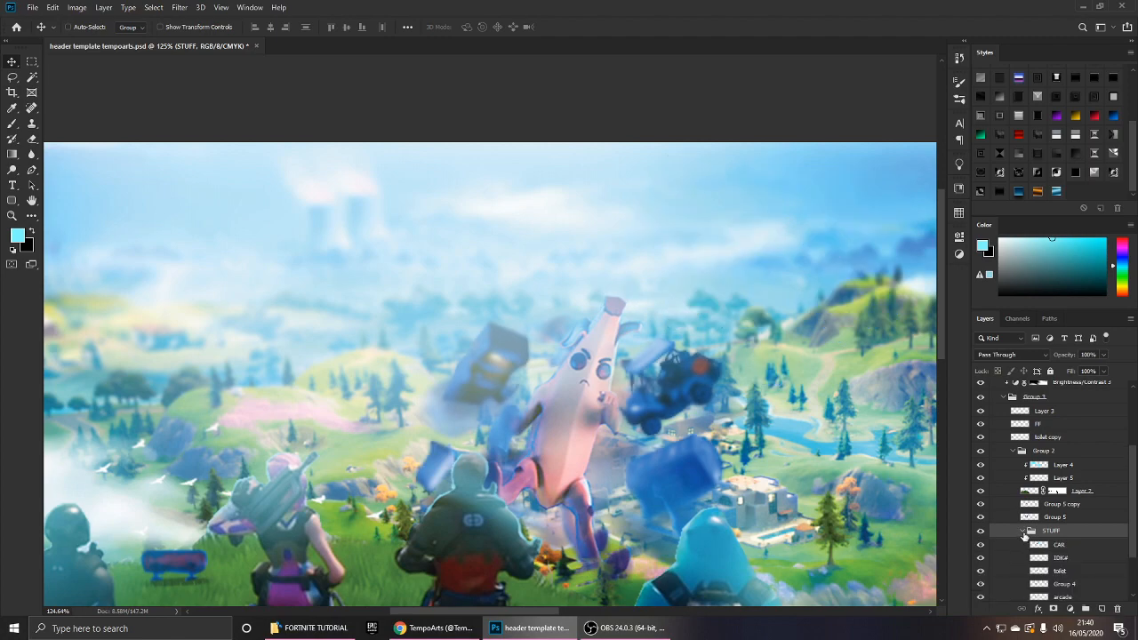
pyautogui.scroll(-3, 1030, 521)
pyautogui.keyDown('ctrl'); pyautogui.click(1038, 521); pyautogui.keyUp('ctrl')
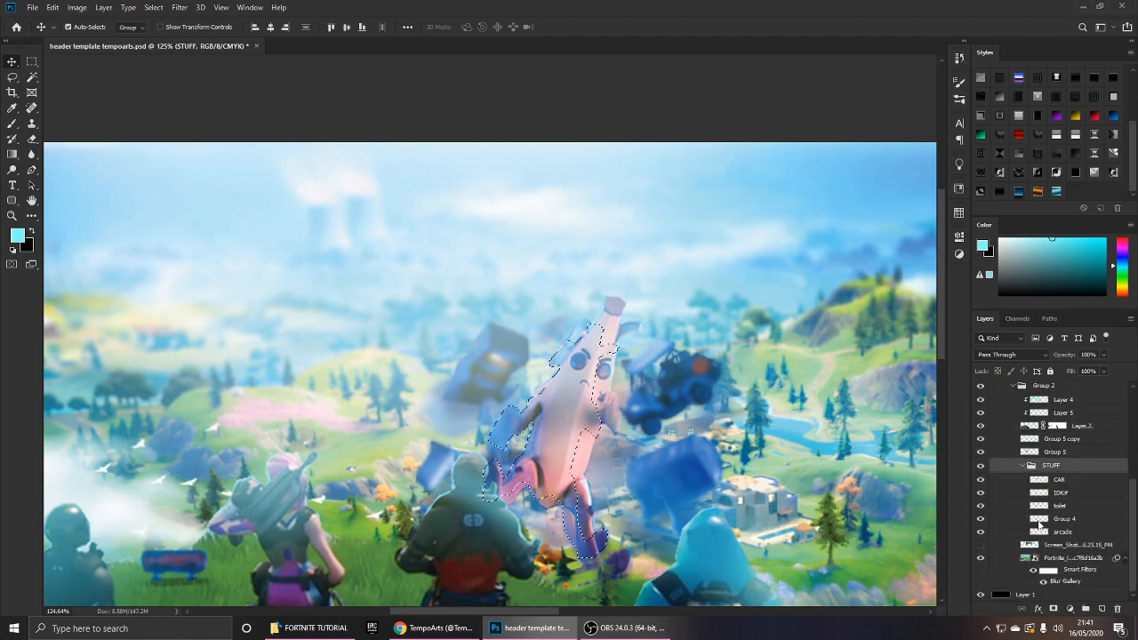
pyautogui.hotkey('ctrl', 'd')
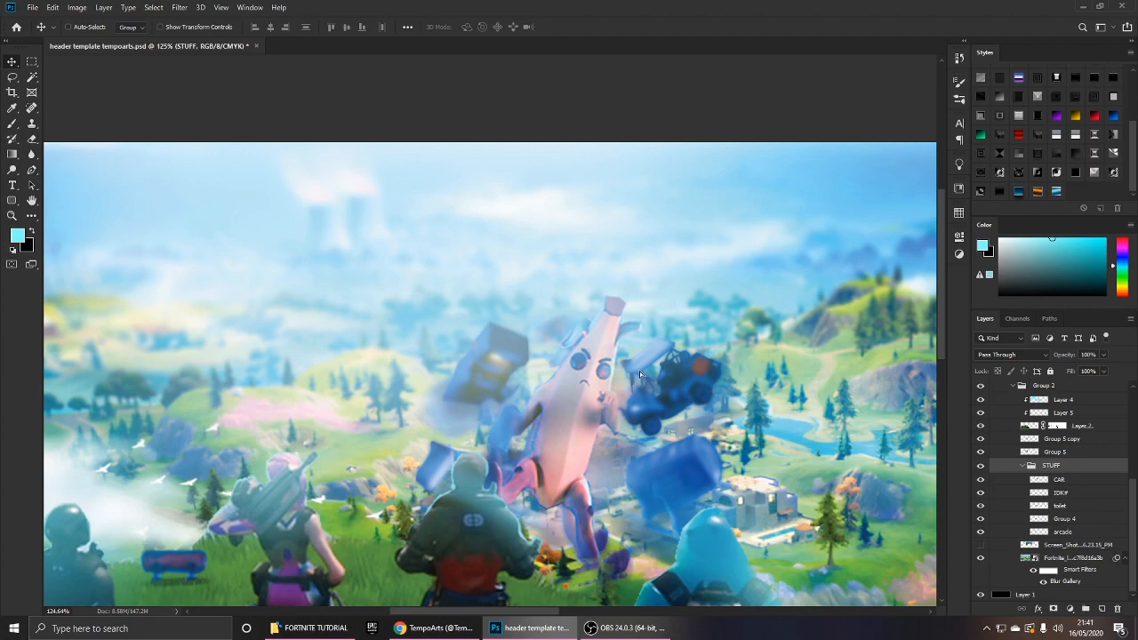
# Scale the STUFF group up to about 125% and position it so its banana lines up with the visible banana.
pyautogui.moveTo(640, 374); pyautogui.dragTo(652, 362)
pyautogui.hotkey('ctrl', 't')
pyautogui.moveTo(742, 299); pyautogui.dragTo(783, 266)
pyautogui.moveTo(729, 372); pyautogui.dragTo(721, 384)
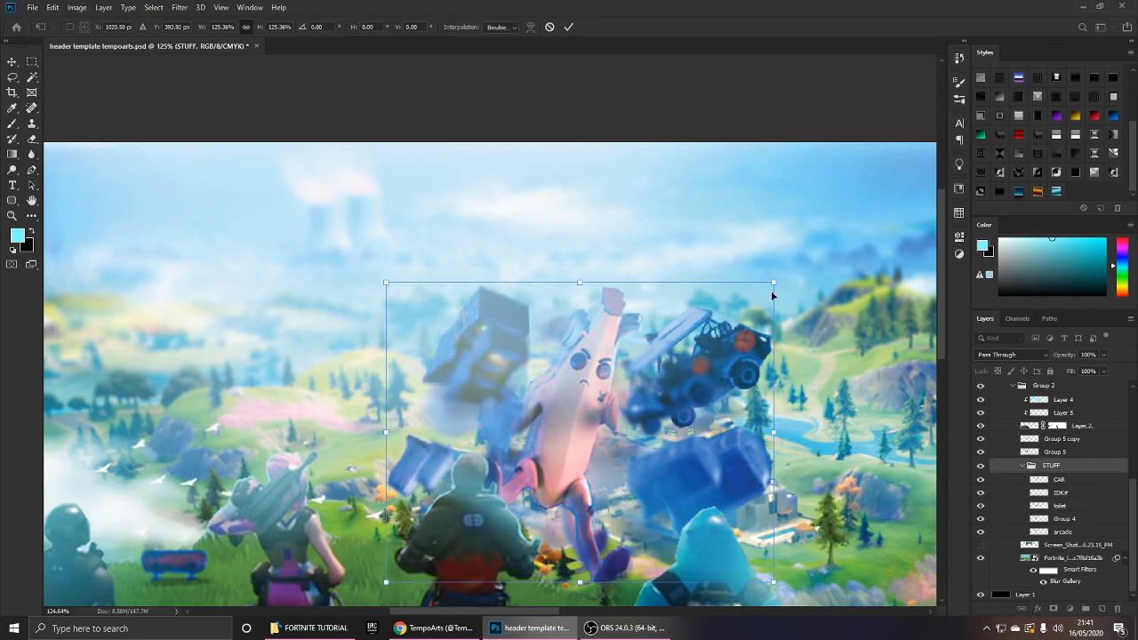
pyautogui.moveTo(774, 280); pyautogui.dragTo(771, 291)
pyautogui.press('Return')
pyautogui.scroll(1, 734, 327)
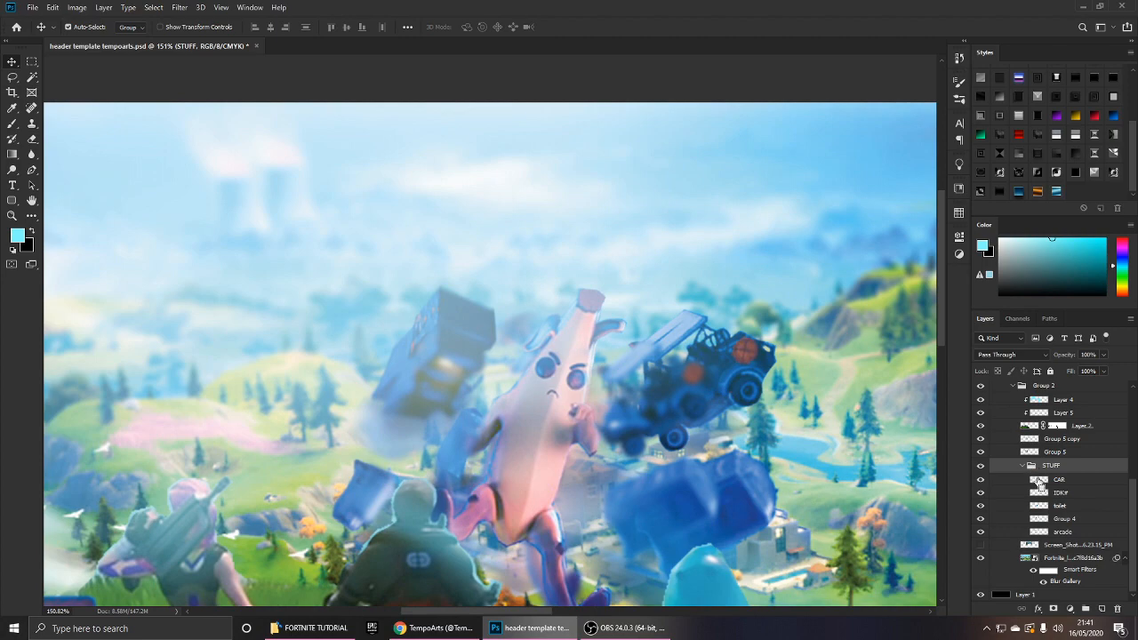
# Load Group 4's banana outline as a selection, hide the STUFF group and collapse Group 2.
pyautogui.keyDown('ctrl'); pyautogui.click(1039, 509); pyautogui.keyUp('ctrl')
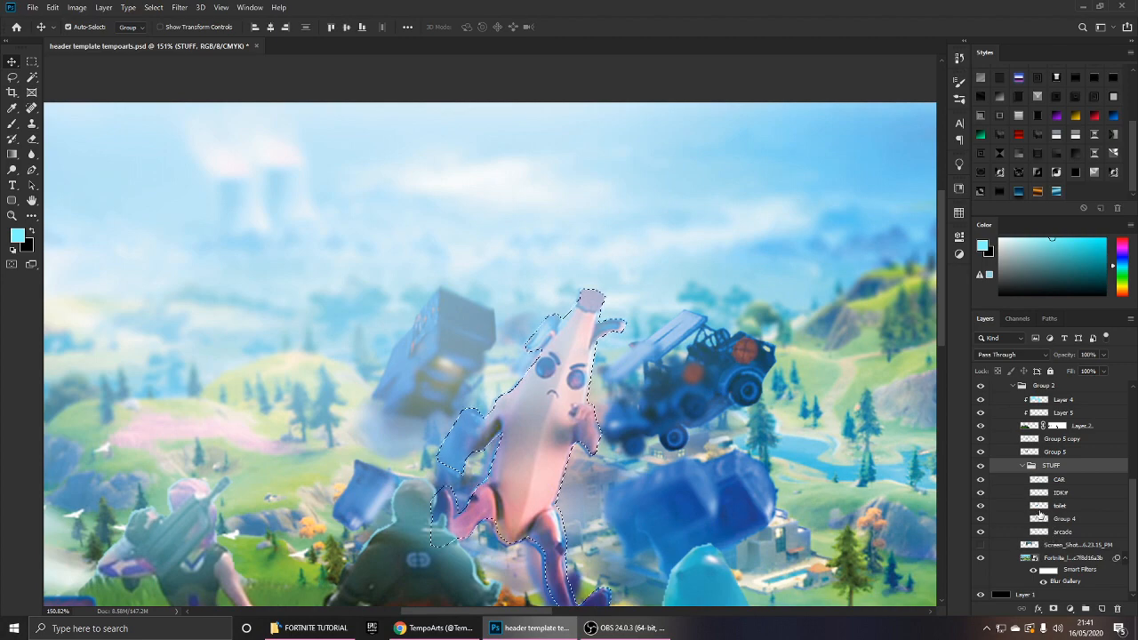
pyautogui.click(1022, 465)
pyautogui.click(981, 530)
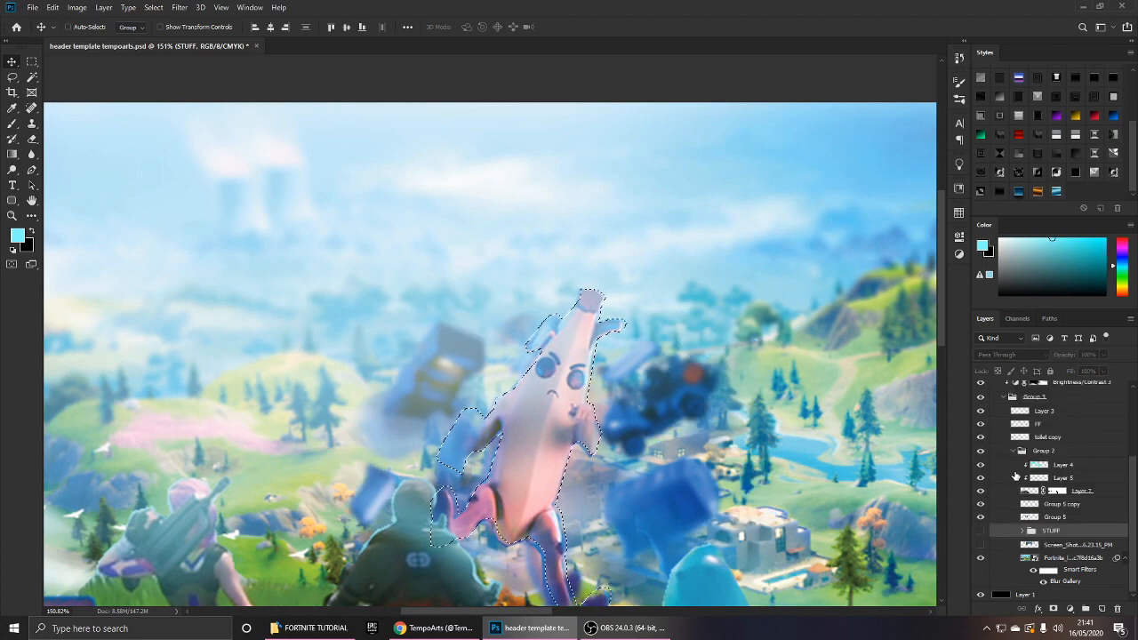
pyautogui.click(1018, 451)
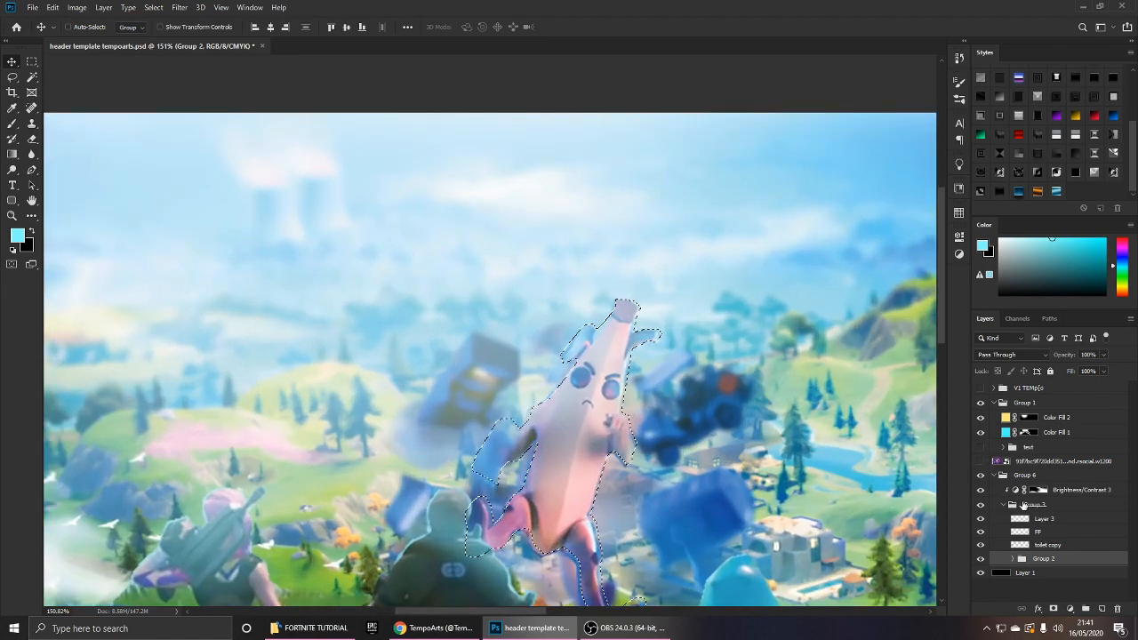
# Add a new layer above the text group and choose a pale yellow brush color.
pyautogui.click(1054, 461)
pyautogui.click(1053, 448)
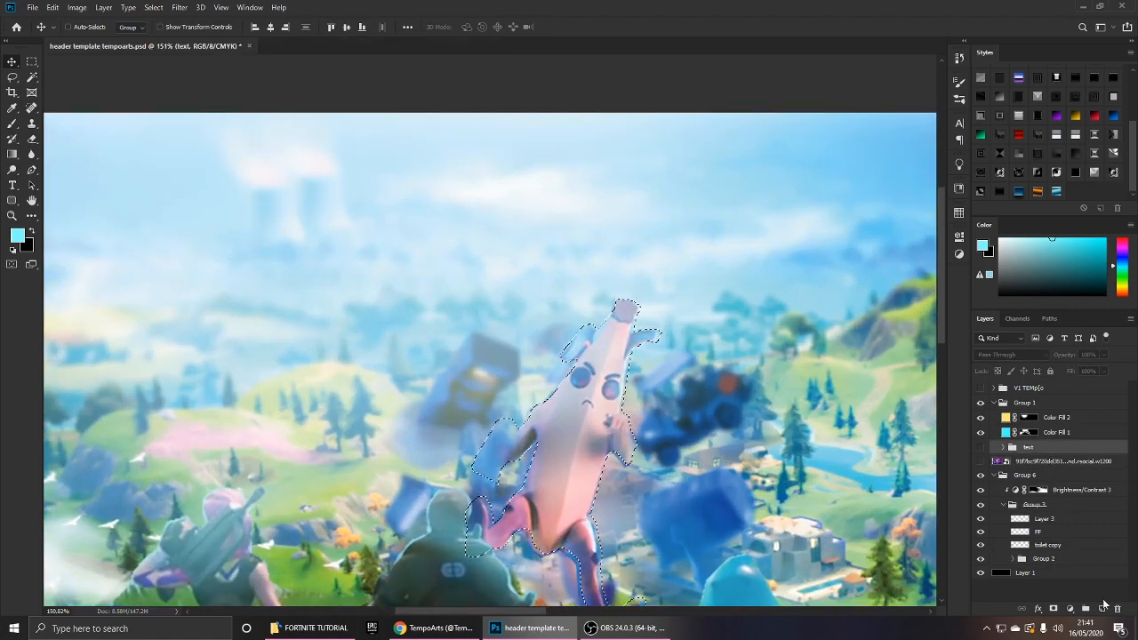
pyautogui.click(1101, 608)
pyautogui.press('b')
pyautogui.scroll(5, 564, 311)
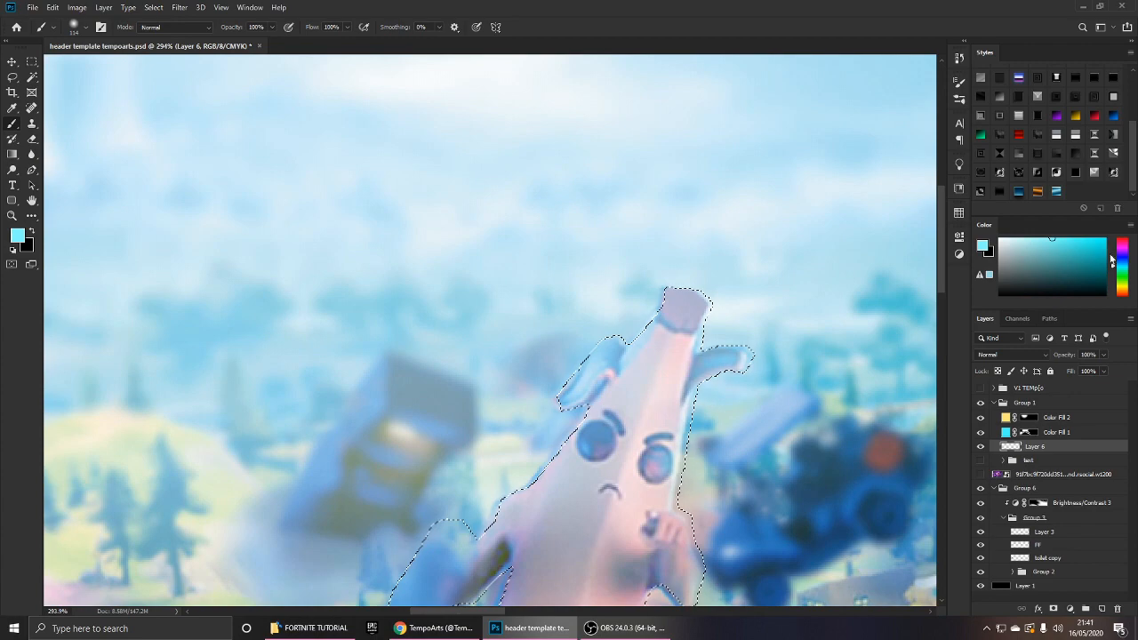
pyautogui.click(1123, 286)
pyautogui.moveTo(1122, 288); pyautogui.dragTo(1123, 285)
pyautogui.moveTo(1027, 246); pyautogui.dragTo(1043, 238)
# Set up a small, hard round brush of 15 px for painting the banana's edge.
pyautogui.moveTo(672, 314); pyautogui.dragTo(592, 315)
pyautogui.rightClick(659, 309)
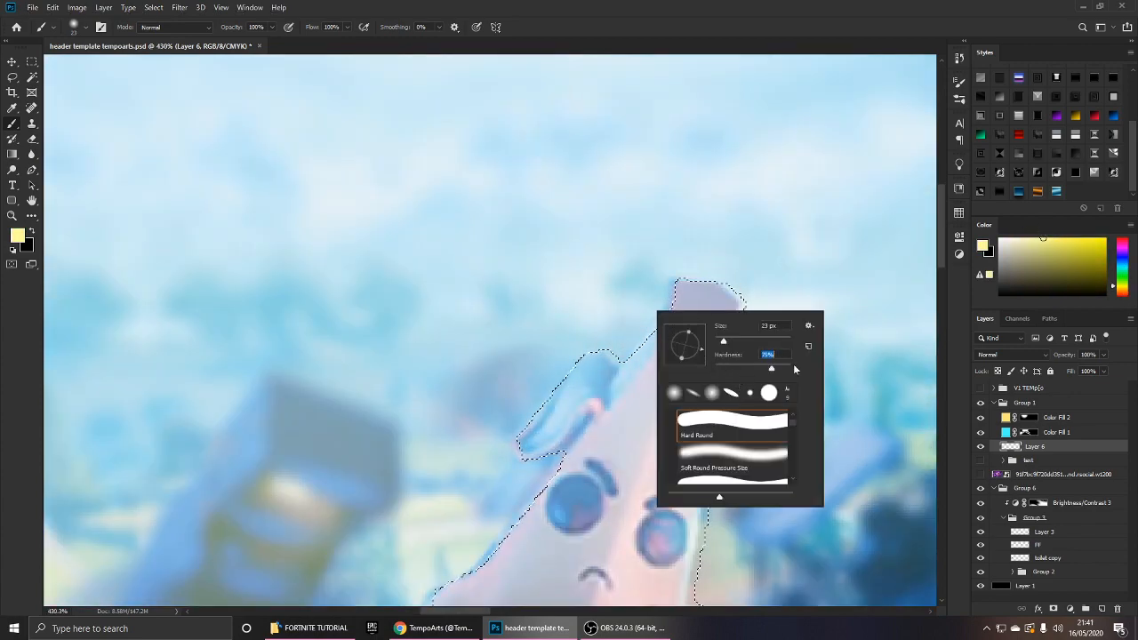
pyautogui.moveTo(793, 363); pyautogui.dragTo(796, 364)
pyautogui.press('Return')
pyautogui.press('[')
pyautogui.press('[')
# Try painting a pale yellow rim along the banana's head, and erase the paint.
pyautogui.moveTo(652, 274); pyautogui.dragTo(657, 291)
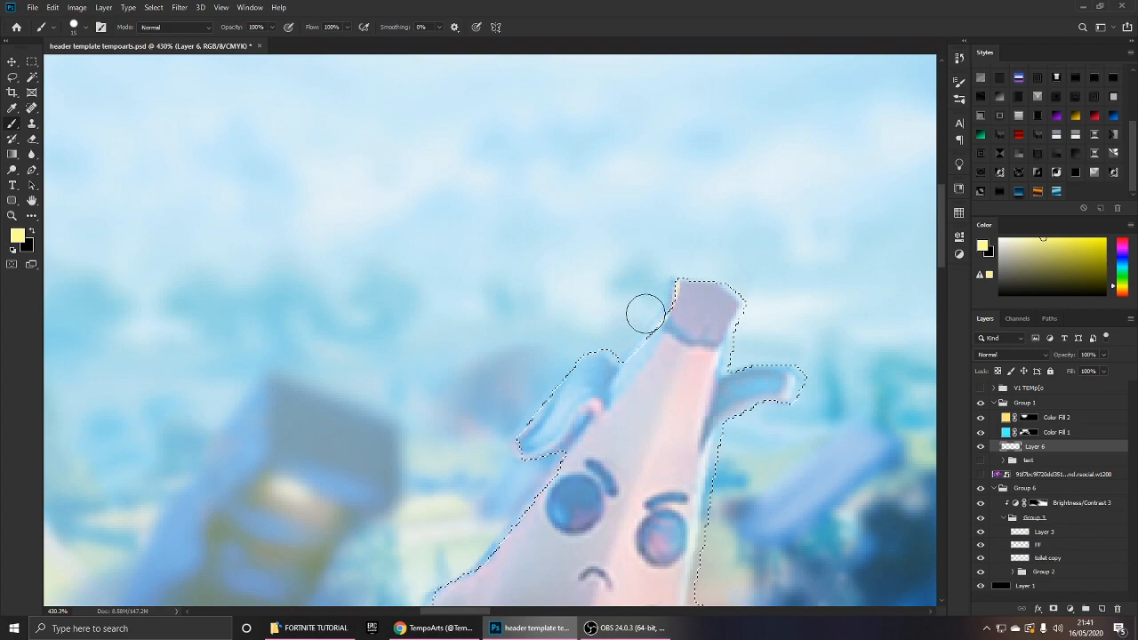
pyautogui.moveTo(633, 328)
pyautogui.mouseDown()
pyautogui.moveTo(576, 341)
pyautogui.moveTo(519, 401)
pyautogui.moveTo(580, 350)
pyautogui.moveTo(579, 366)
pyautogui.moveTo(656, 374)
pyautogui.moveTo(619, 362)
pyautogui.mouseUp()
pyautogui.scroll(-4, 586, 349)
pyautogui.scroll(-1, 620, 360)
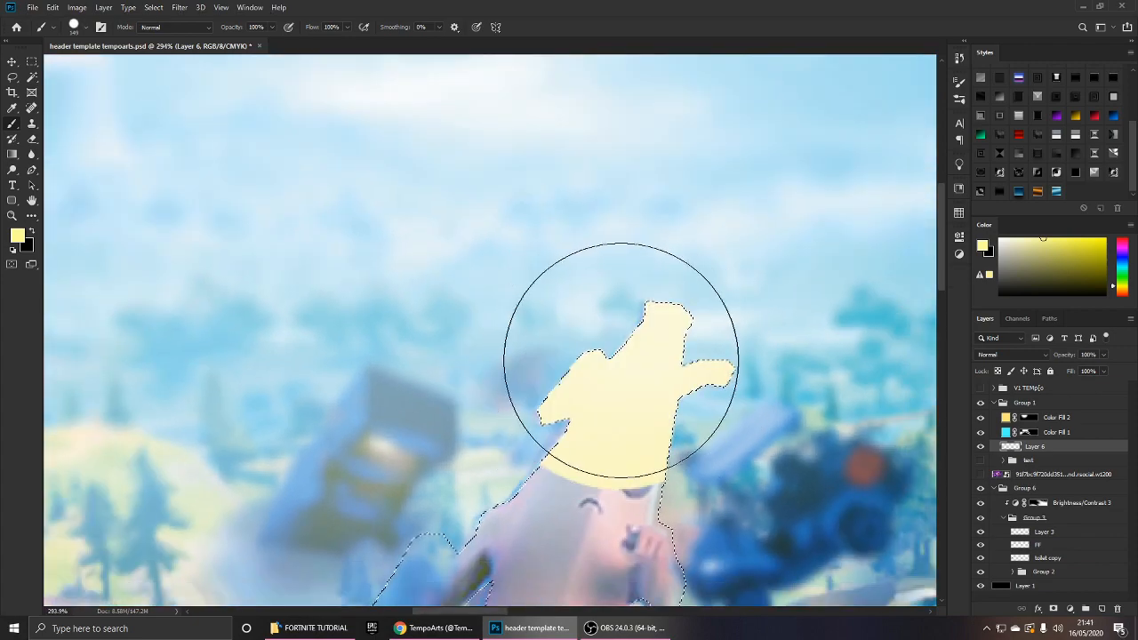
pyautogui.press('e')
pyautogui.keyDown('alt'); pyautogui.rightClick(601, 443); pyautogui.keyUp('alt')
pyautogui.moveTo(587, 466)
pyautogui.mouseDown()
pyautogui.moveTo(608, 524)
pyautogui.moveTo(682, 490)
pyautogui.moveTo(692, 448)
pyautogui.moveTo(659, 428)
pyautogui.moveTo(701, 358)
pyautogui.mouseUp()
# Paint a thin pale yellow rim along the banana's ear, upper left edge and stem with a 13 px brush, and deselect.
pyautogui.press('b')
pyautogui.scroll(2, 640, 376)
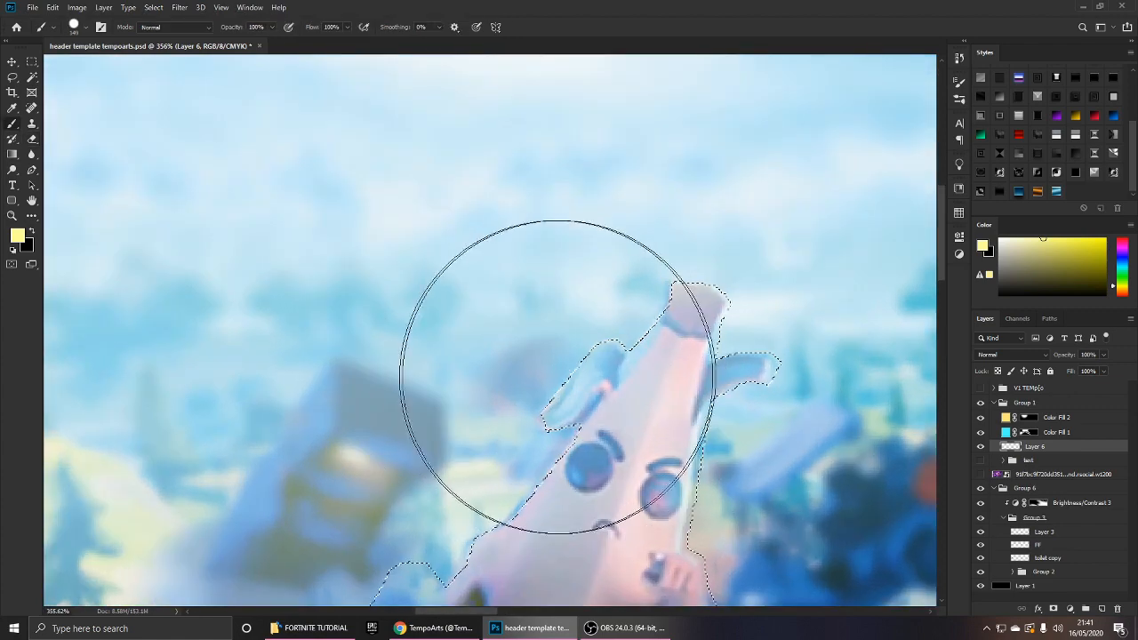
pyautogui.keyDown('alt'); pyautogui.rightClick(575, 371); pyautogui.keyUp('alt')
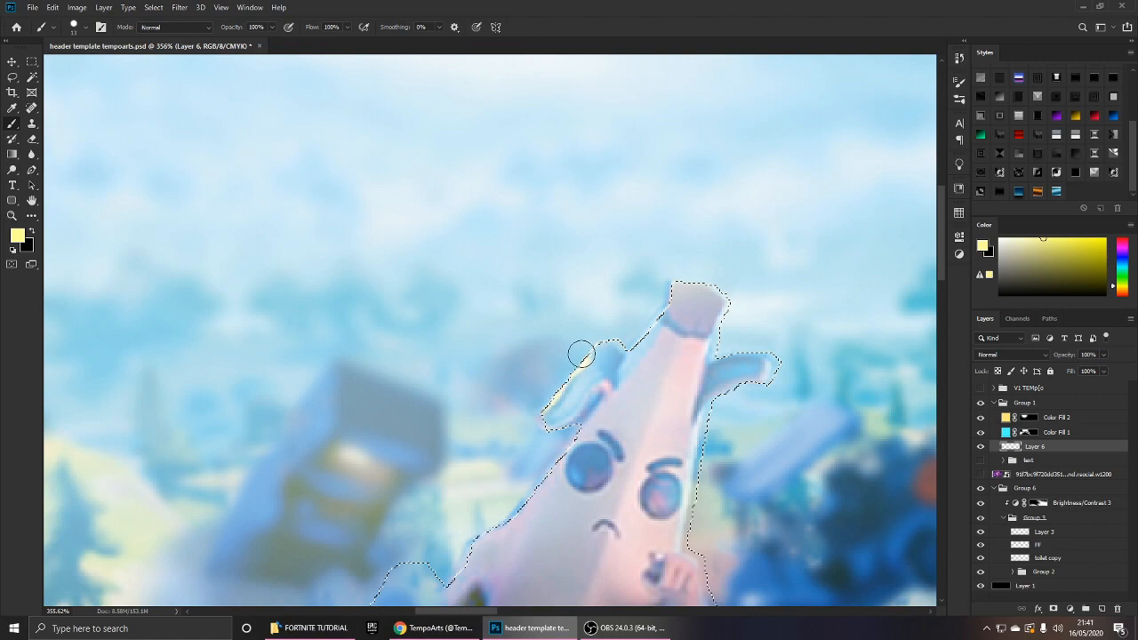
pyautogui.hotkey('ctrl', 'z')
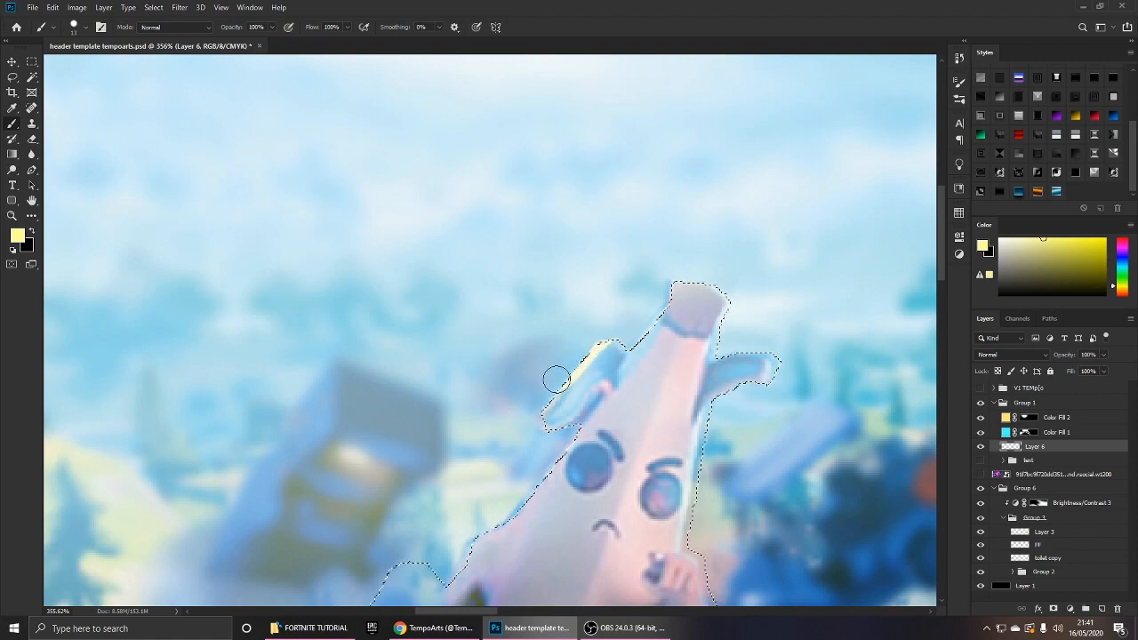
pyautogui.moveTo(557, 380); pyautogui.dragTo(536, 406)
pyautogui.scroll(-3, 663, 326)
pyautogui.scroll(3, 658, 333)
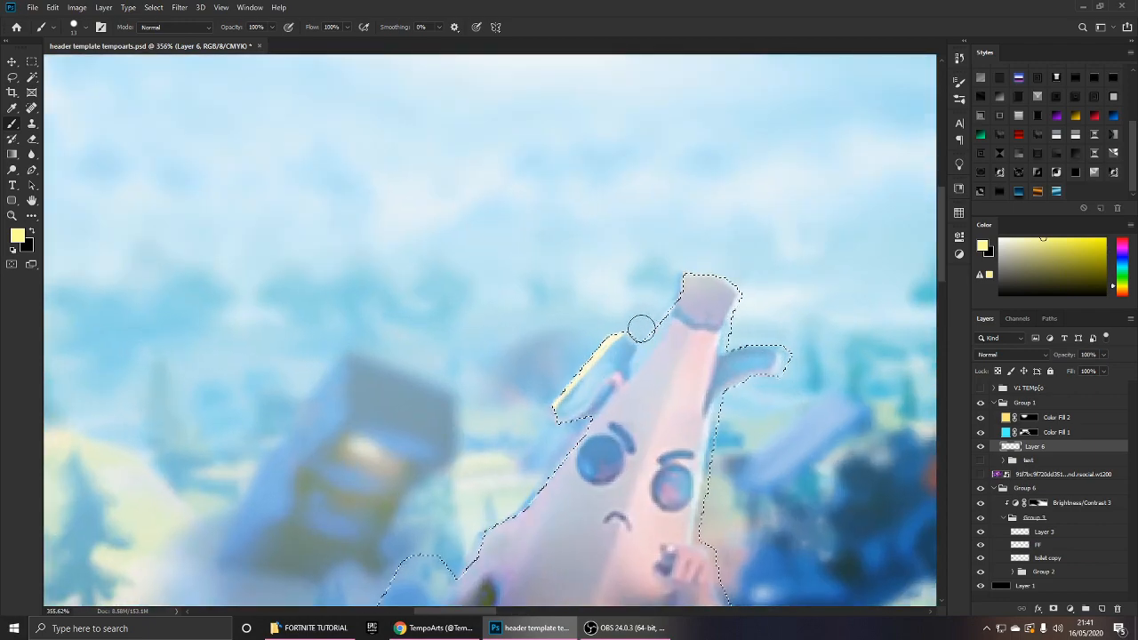
pyautogui.scroll(2, 622, 320)
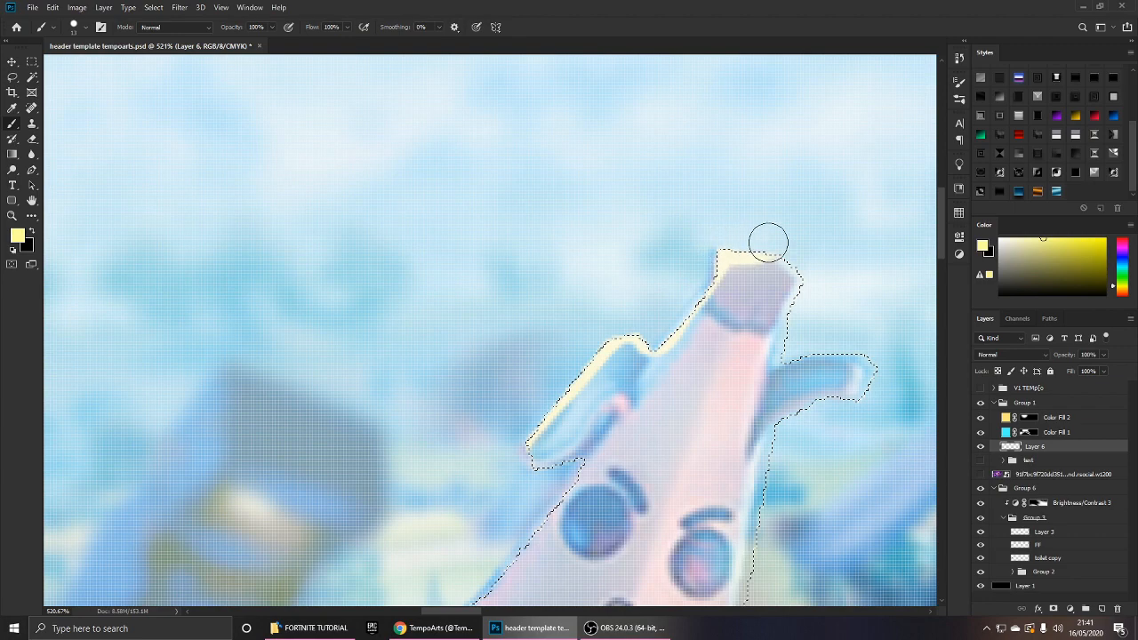
pyautogui.hotkey('ctrl', 'd')
# Try the Color Dodge blend mode on the yellow rim layer, and undo it.
pyautogui.scroll(-2, 812, 246)
pyautogui.click(1011, 353)
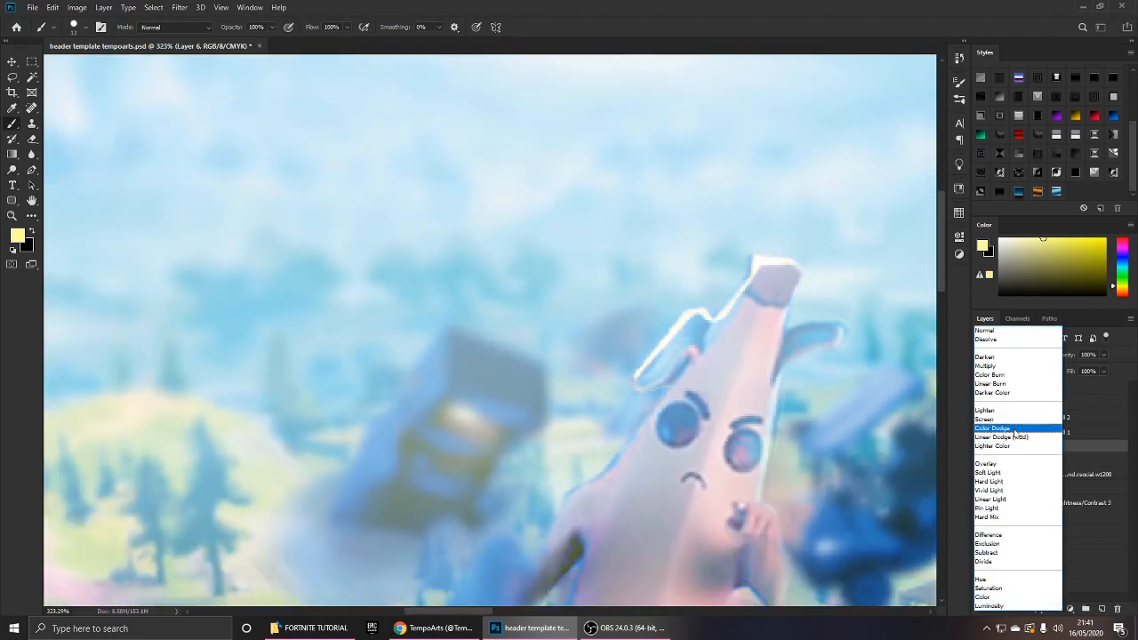
pyautogui.click(1015, 428)
pyautogui.scroll(-4, 811, 289)
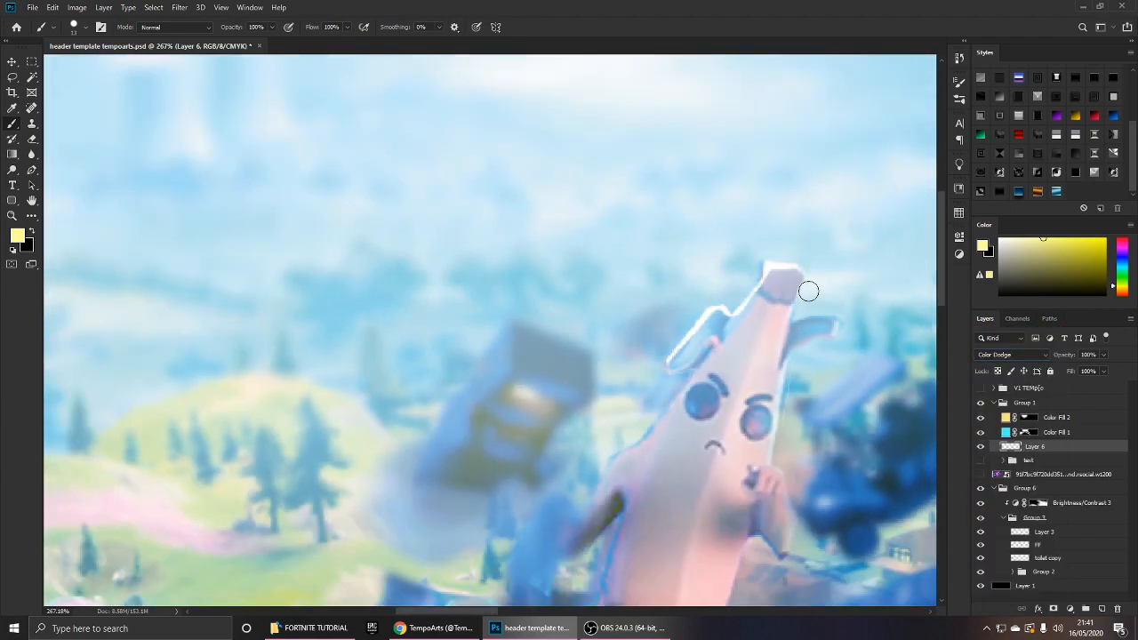
pyautogui.scroll(3, 812, 352)
pyautogui.hotkey('ctrl', 'z')
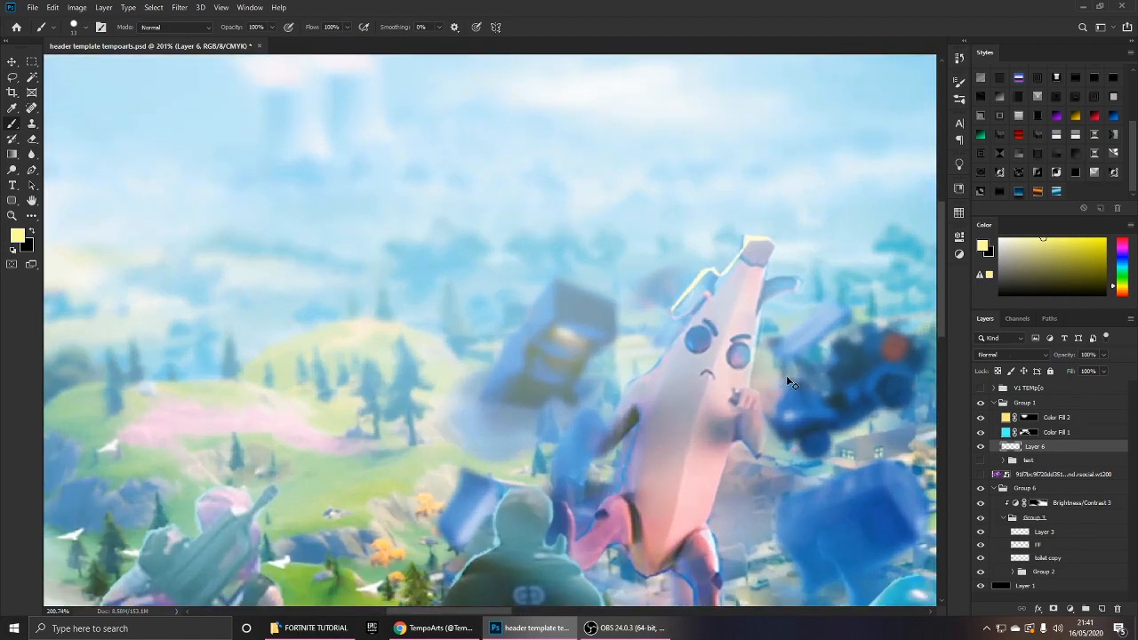
# Restore the banana selection and set the yellow rim layer's blend mode to Color Dodge.
pyautogui.hotkey('ctrl', 'z')
pyautogui.click(1012, 354)
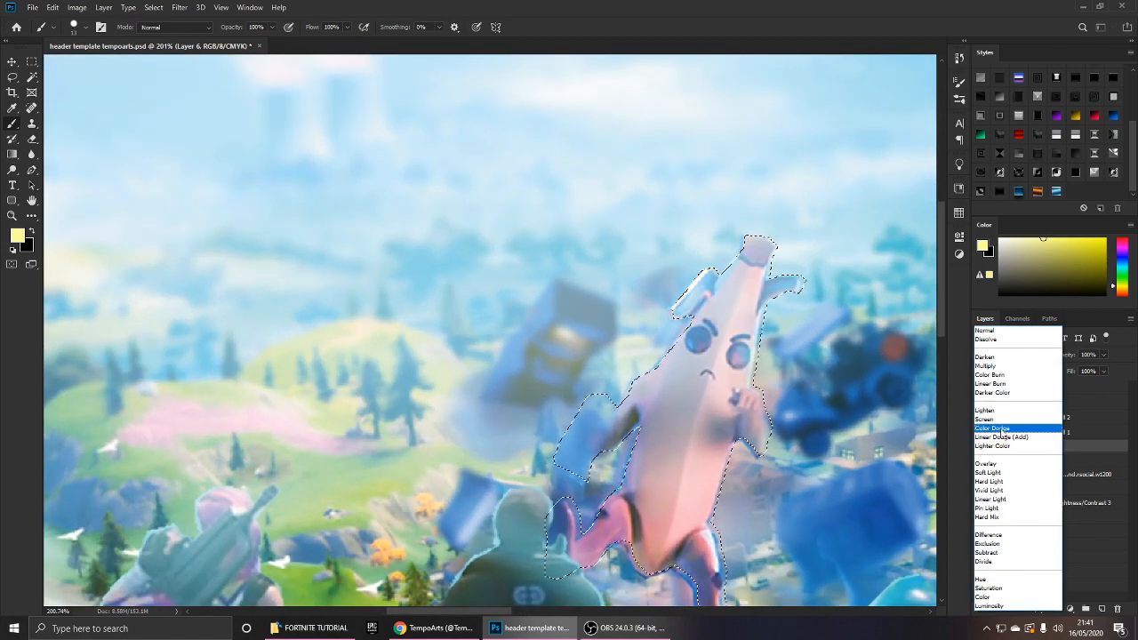
pyautogui.click(1015, 429)
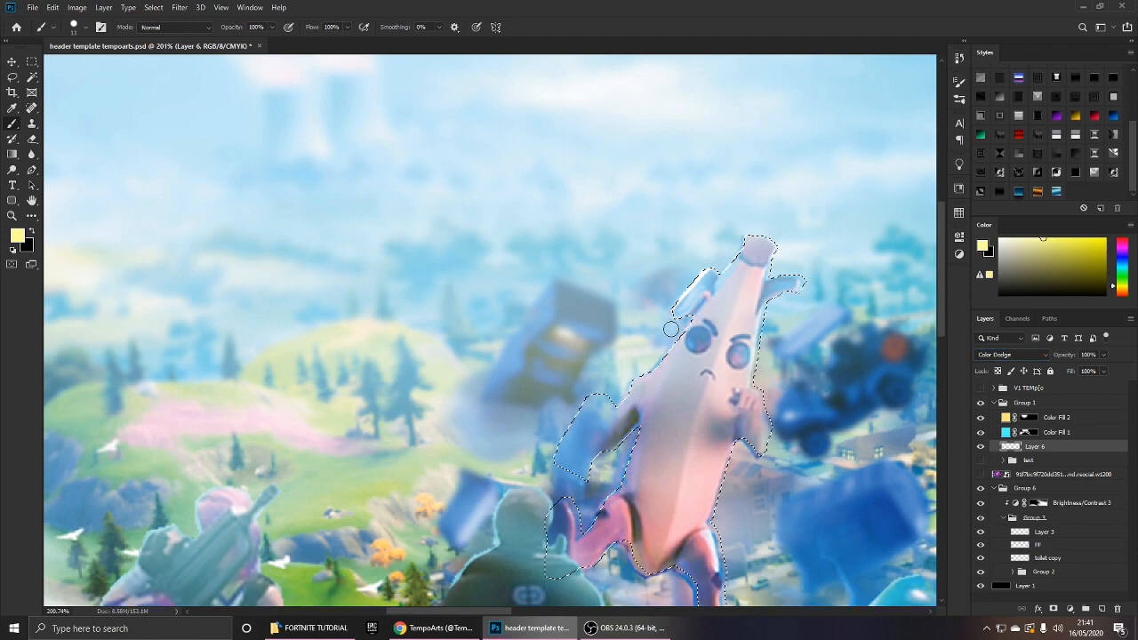
# Paint a thin rim highlight along the banana's shoulder and upper arm, using a slightly darker yellow for the arm.
pyautogui.scroll(5, 678, 326)
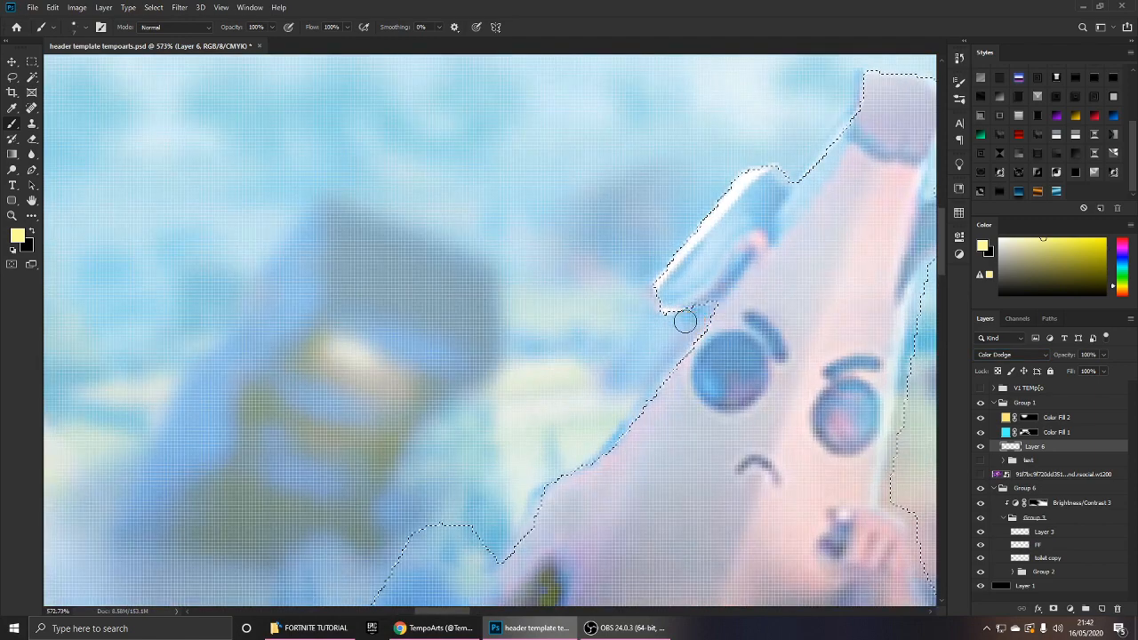
pyautogui.scroll(-2, 711, 311)
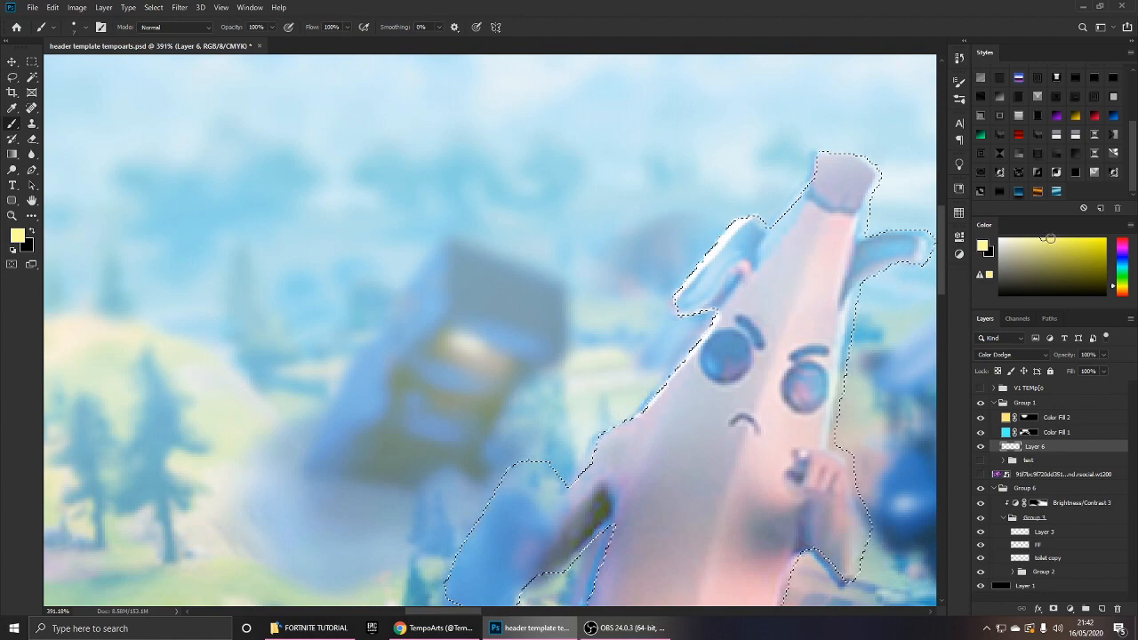
pyautogui.scroll(-2, 691, 343)
pyautogui.scroll(-1, 713, 291)
pyautogui.scroll(4, 725, 311)
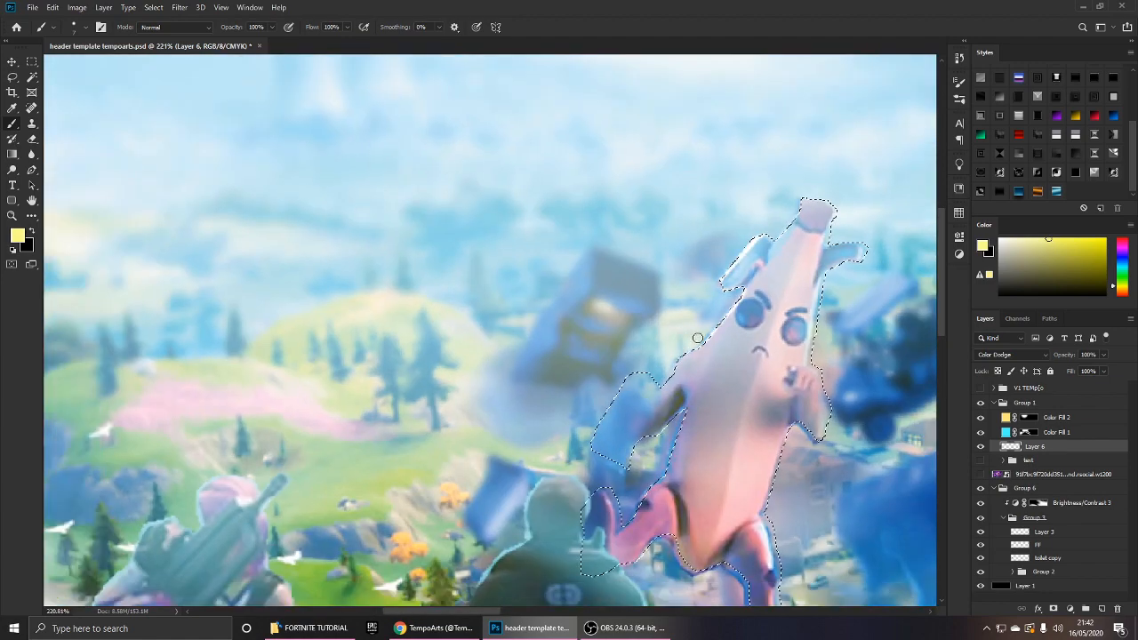
pyautogui.moveTo(1050, 240); pyautogui.dragTo(1051, 246)
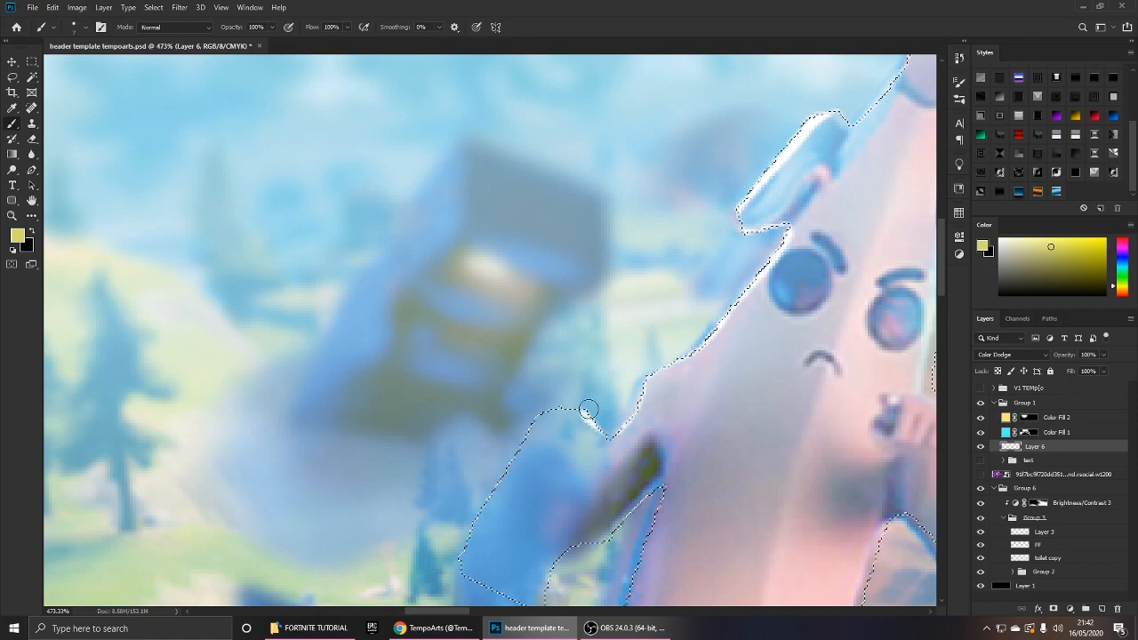
pyautogui.scroll(-10, 522, 414)
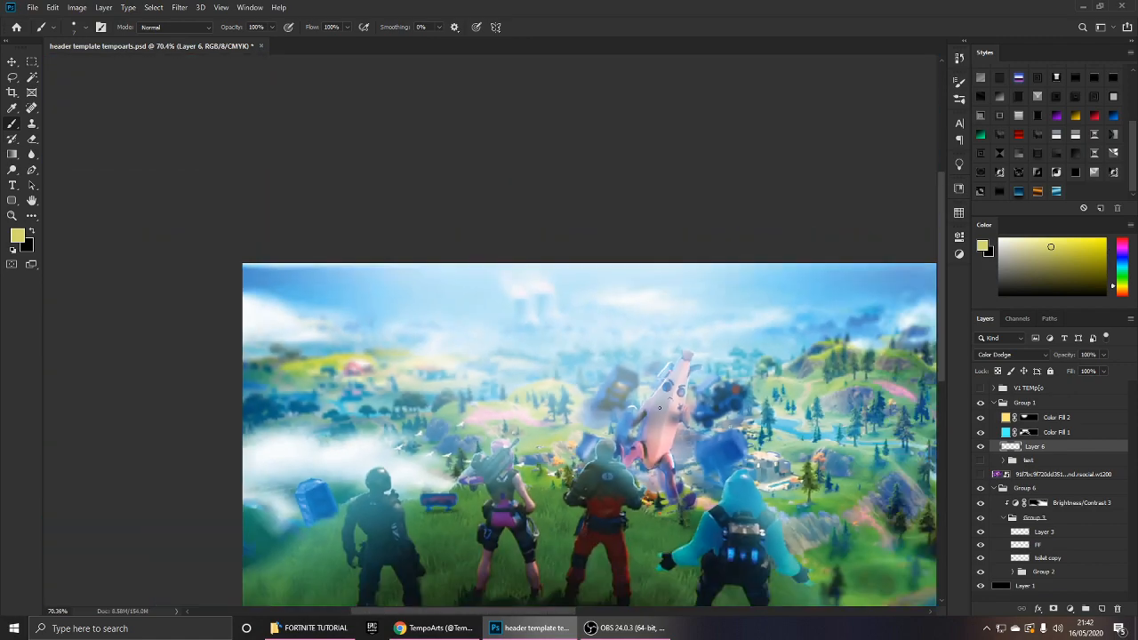
pyautogui.scroll(-2, 659, 406)
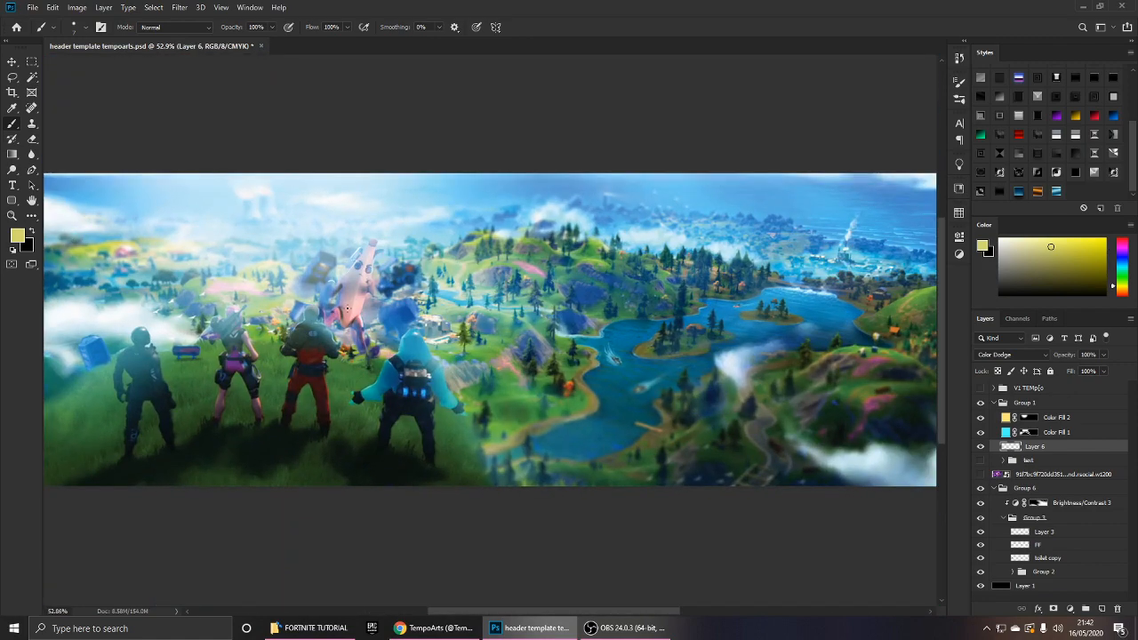
pyautogui.scroll(8, 346, 308)
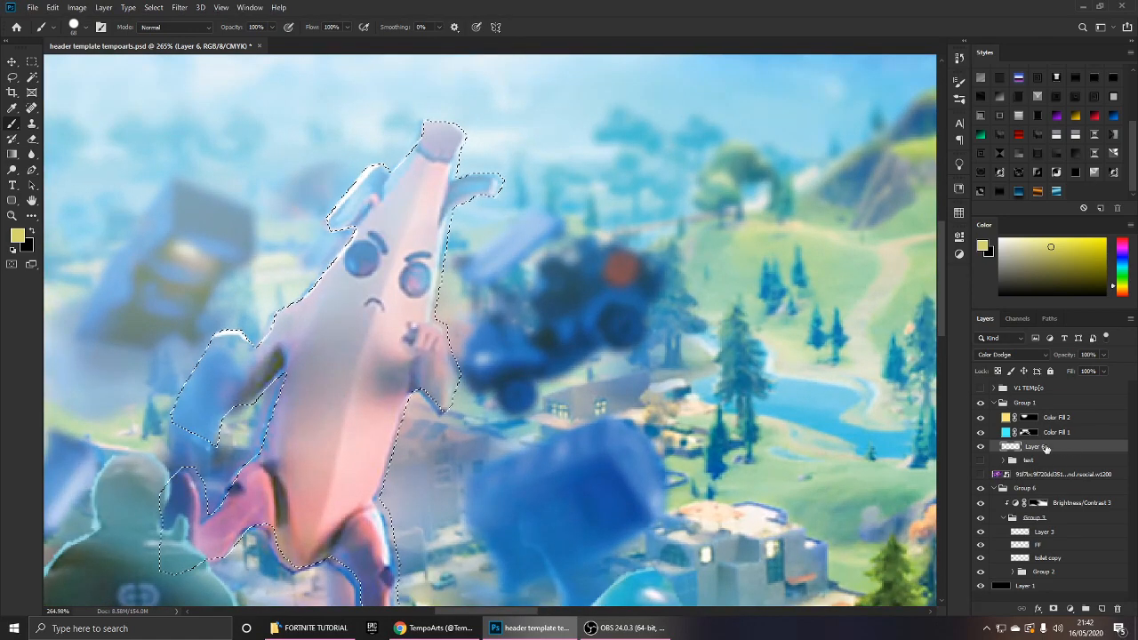
# Set the round brush's hardness to 0%, make the text group active and save the document.
pyautogui.rightClick(629, 310)
pyautogui.moveTo(749, 366); pyautogui.dragTo(581, 368)
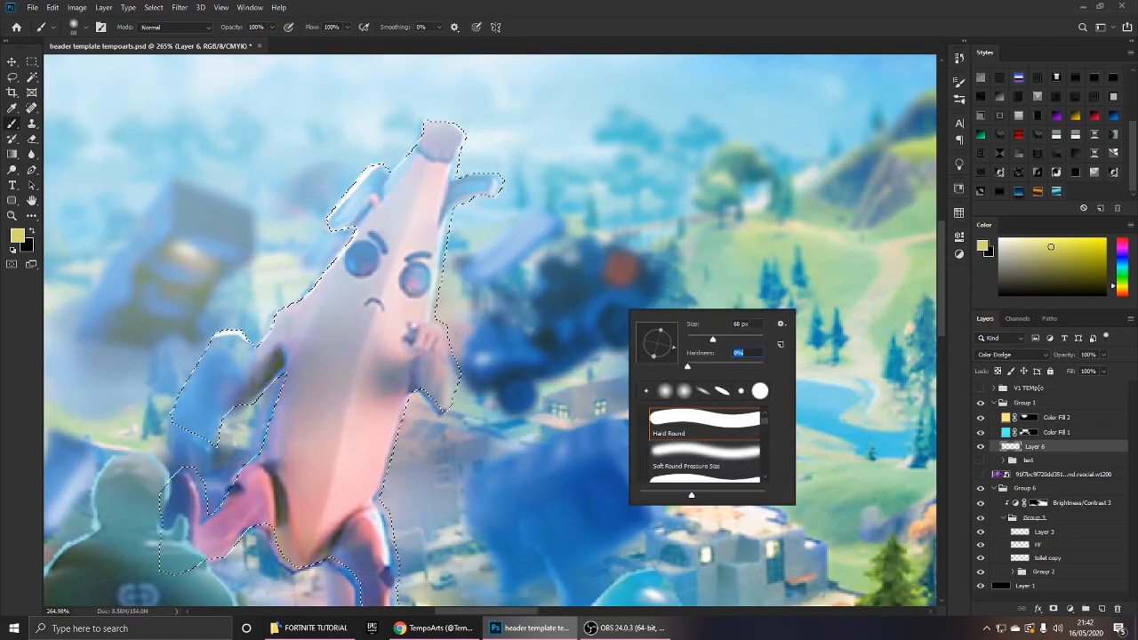
pyautogui.click(1059, 461)
pyautogui.scroll(-4, 532, 315)
pyautogui.hotkey('ctrl', 's')
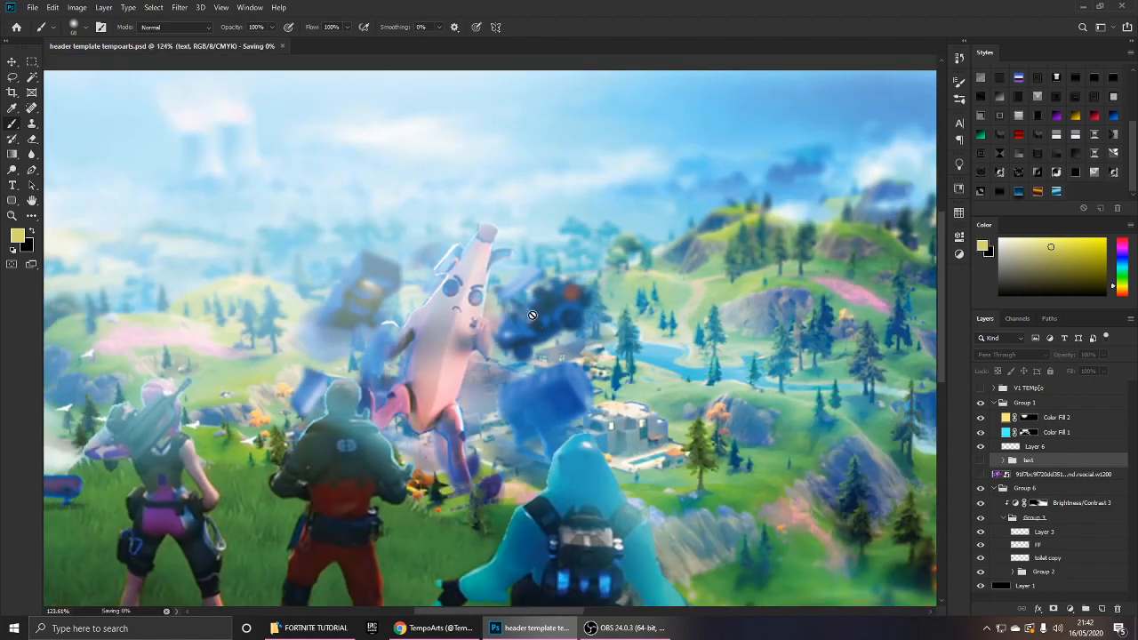
# Reselect the banana's outline and add a new layer directly above the text group.
pyautogui.scroll(1, 519, 342)
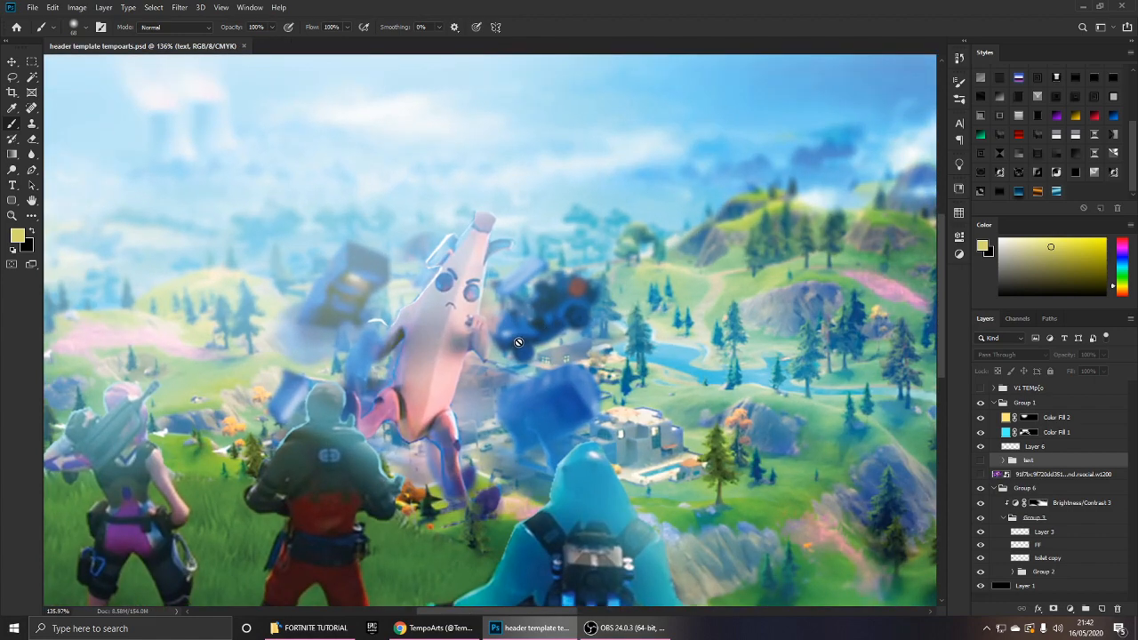
pyautogui.scroll(2, 459, 323)
pyautogui.moveTo(519, 304); pyautogui.dragTo(581, 282)
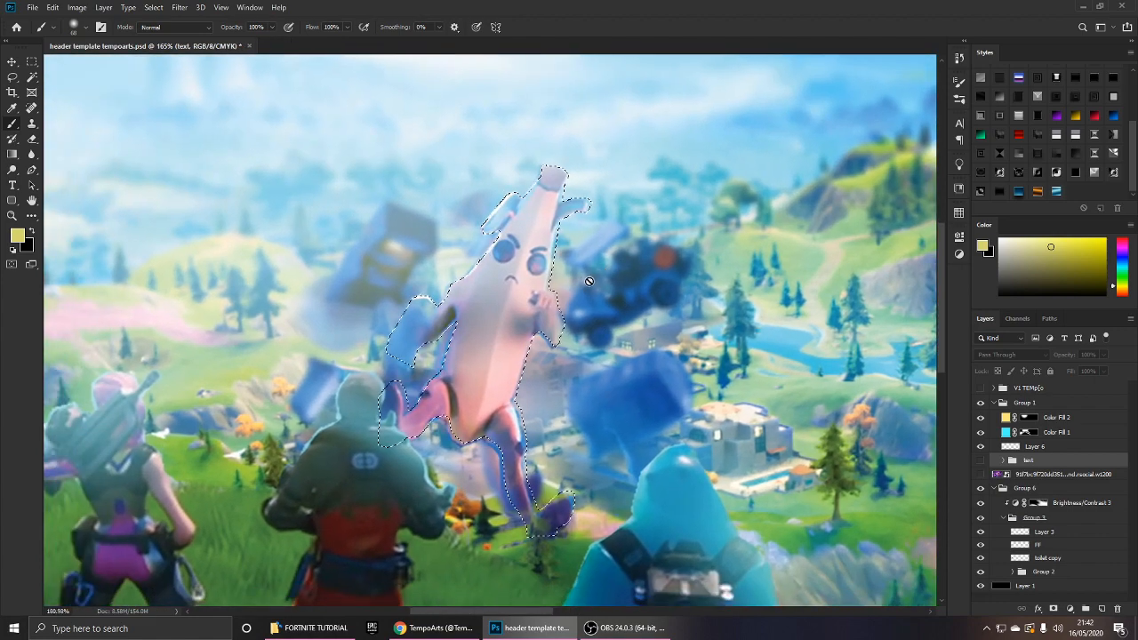
pyautogui.scroll(2, 583, 282)
pyautogui.click(1102, 611)
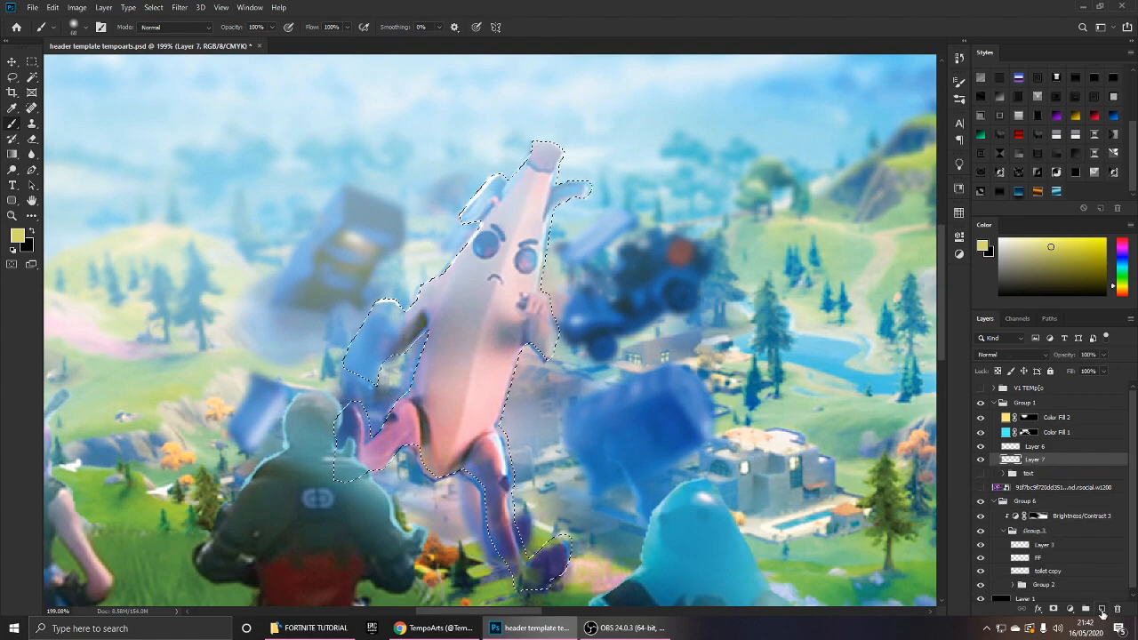
# Paint soft black shading on the banana's lower body and legs with a 72 px brush, and undo the last stroke.
pyautogui.scroll(2, 560, 327)
pyautogui.press('x')
pyautogui.scroll(-2, 542, 329)
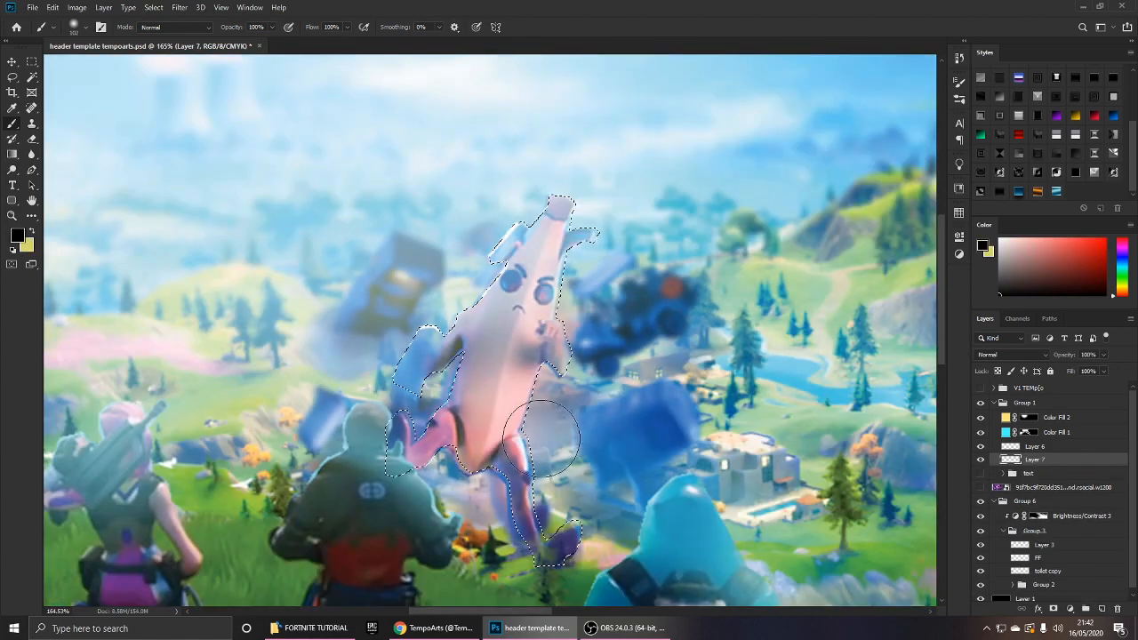
pyautogui.moveTo(559, 432); pyautogui.dragTo(539, 432)
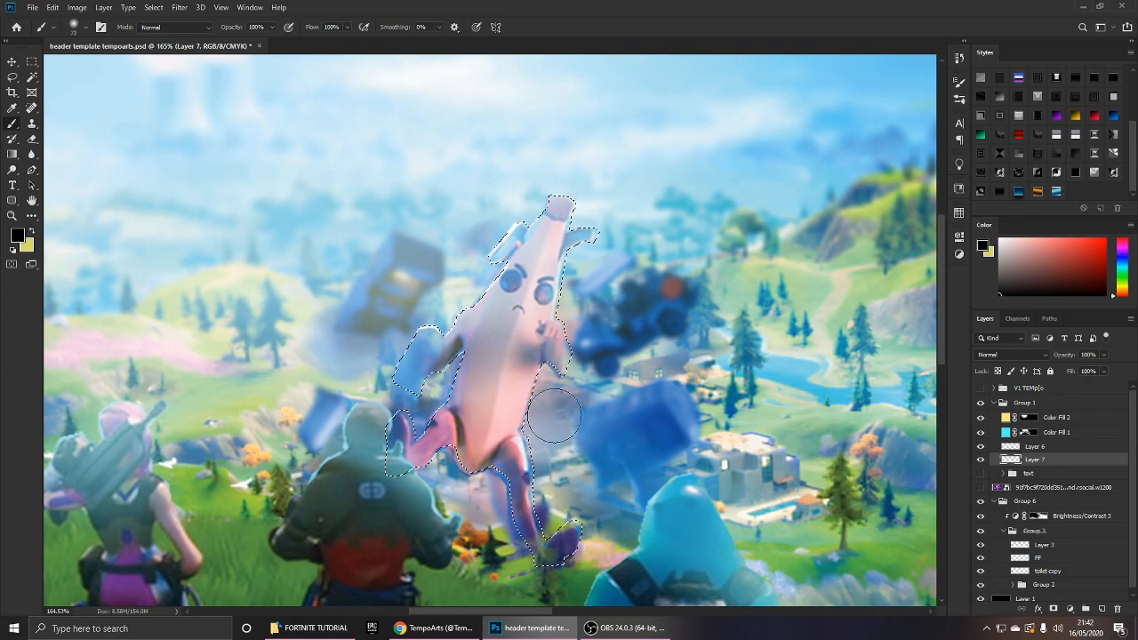
pyautogui.moveTo(552, 391); pyautogui.dragTo(558, 427)
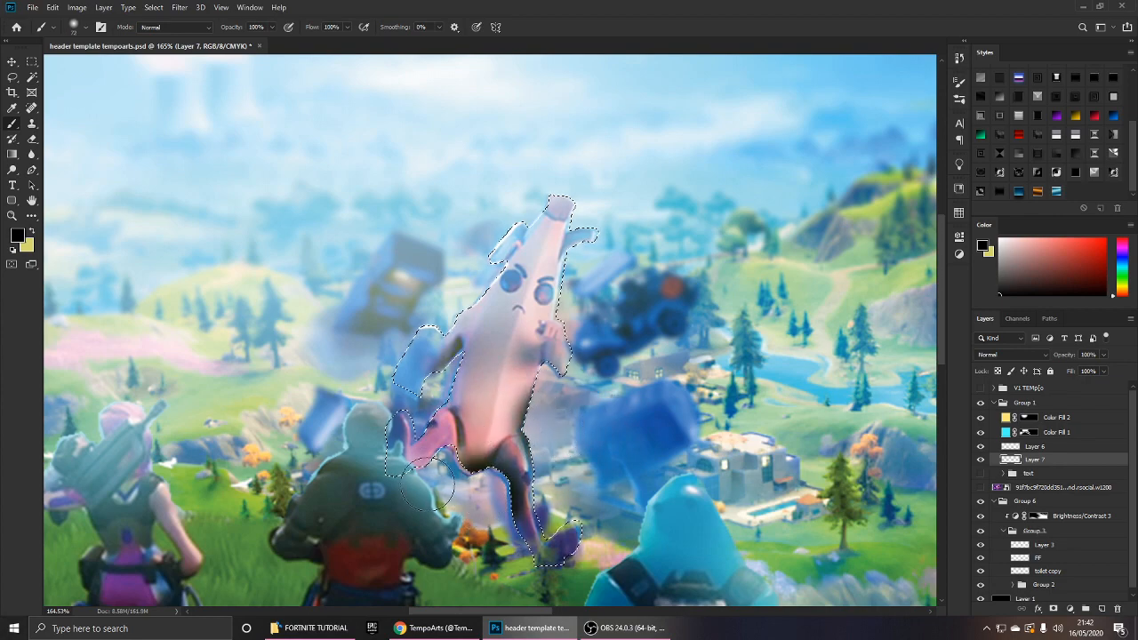
pyautogui.moveTo(536, 406); pyautogui.dragTo(563, 402)
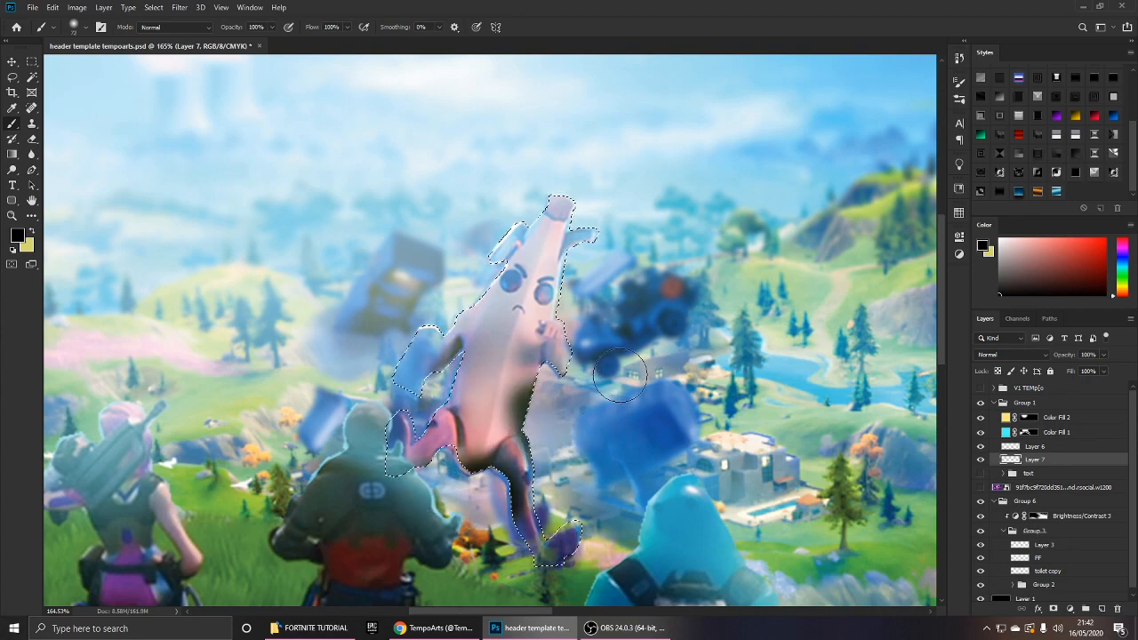
pyautogui.hotkey('ctrl', 'z')
# Set the black shading layer to Soft Light at 44% opacity and deselect the banana.
pyautogui.click(1021, 355)
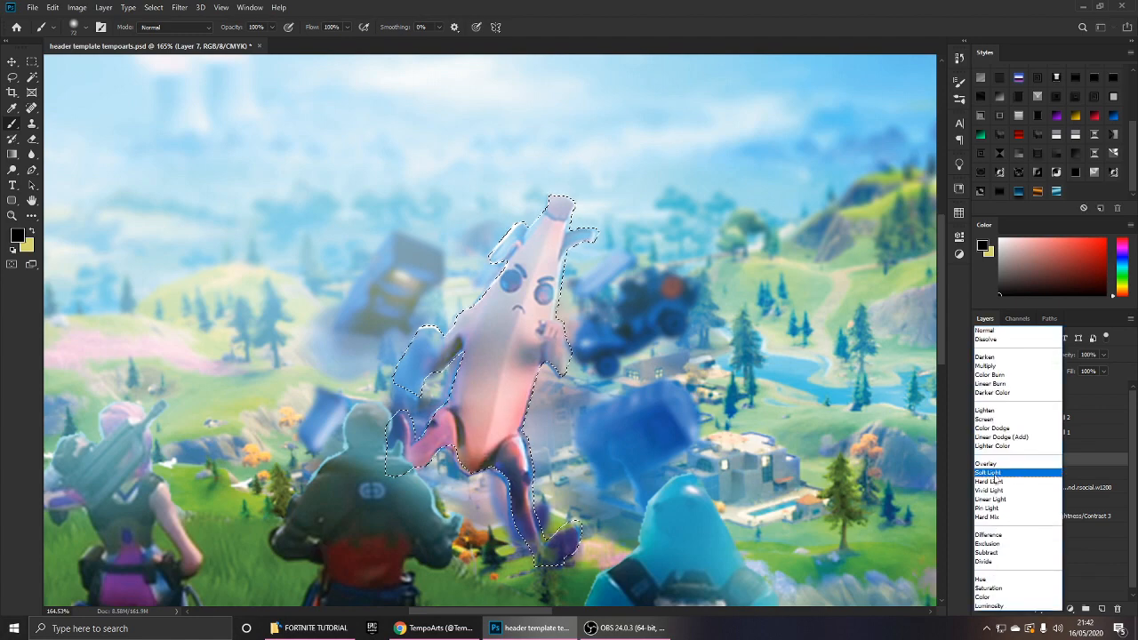
pyautogui.click(1005, 472)
pyautogui.write('44')
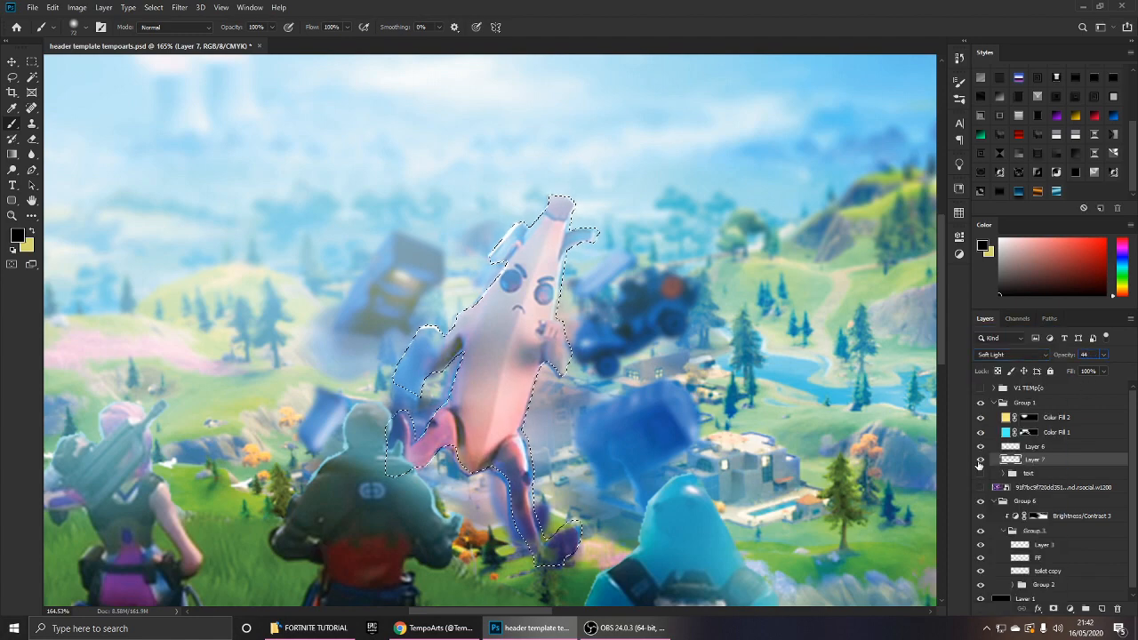
pyautogui.press('Return')
pyautogui.hotkey('ctrl', 'd')
pyautogui.hotkey('ctrl', '0')
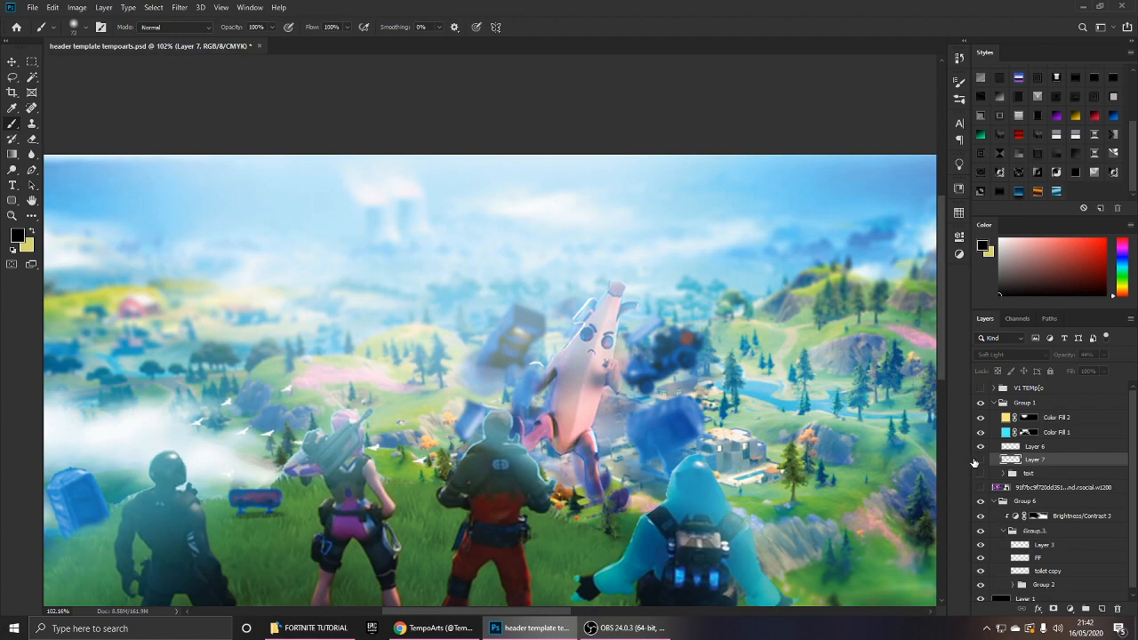
# Compare the header with the shading layer hidden and shown, and bring back the banana selection.
pyautogui.click(977, 461)
pyautogui.scroll(-6, 566, 378)
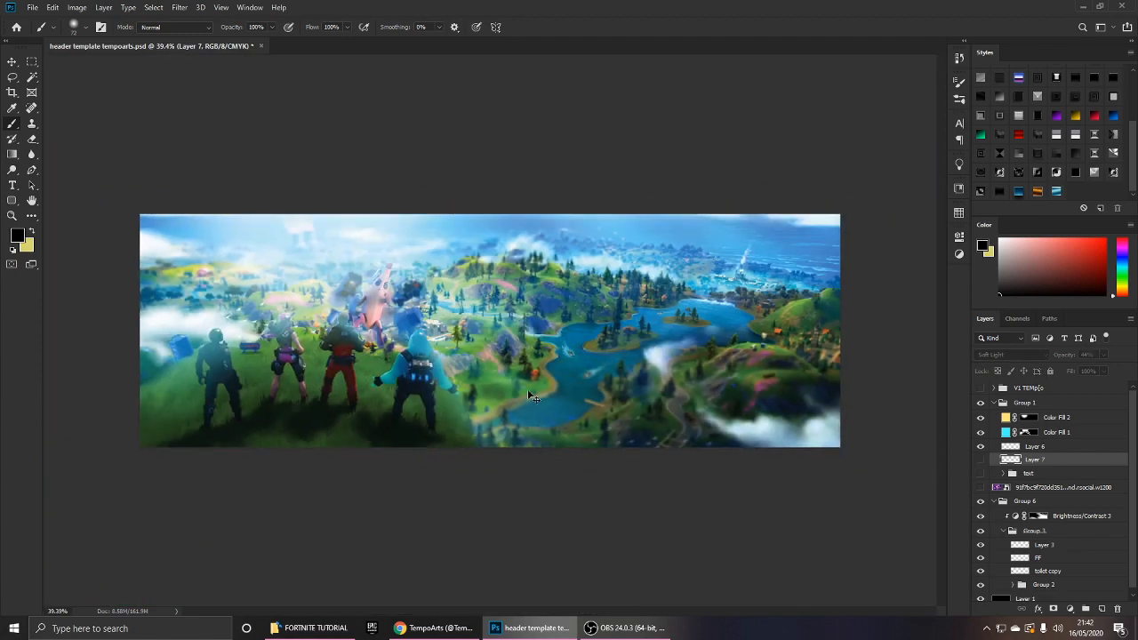
pyautogui.hotkey('ctrl', 'shift', 'd')
pyautogui.scroll(9, 365, 322)
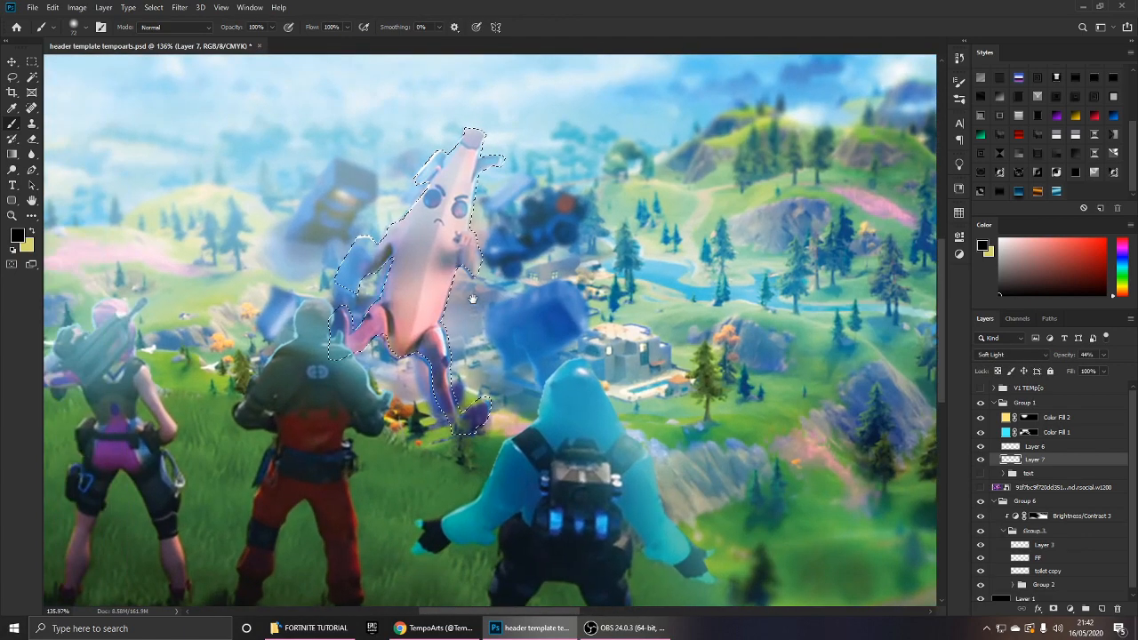
pyautogui.scroll(3, 434, 224)
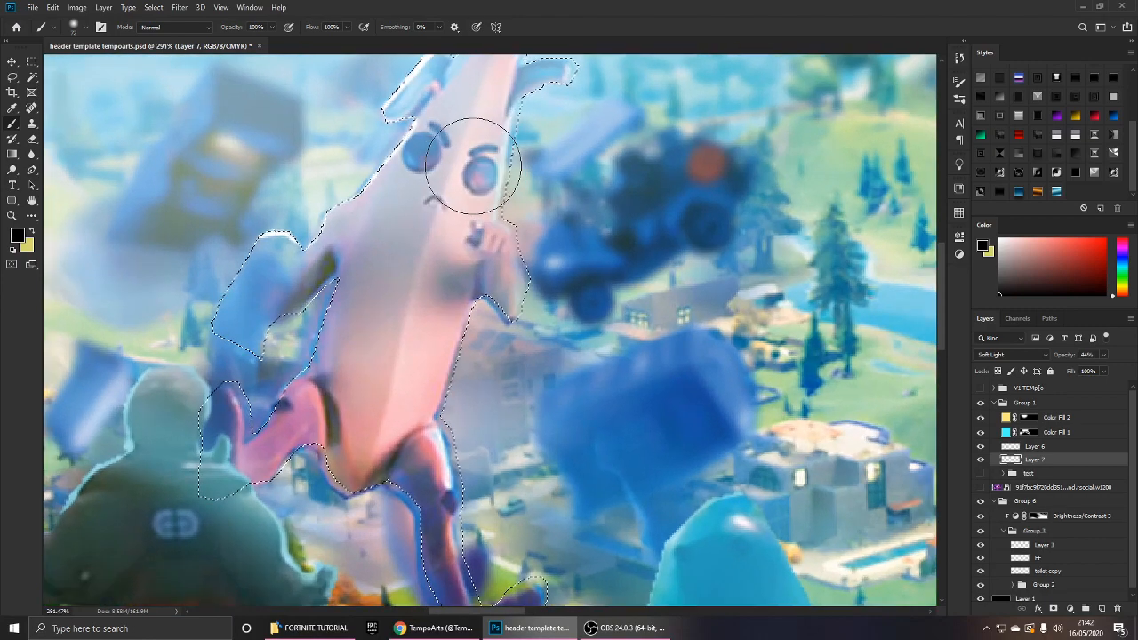
pyautogui.scroll(1, 471, 171)
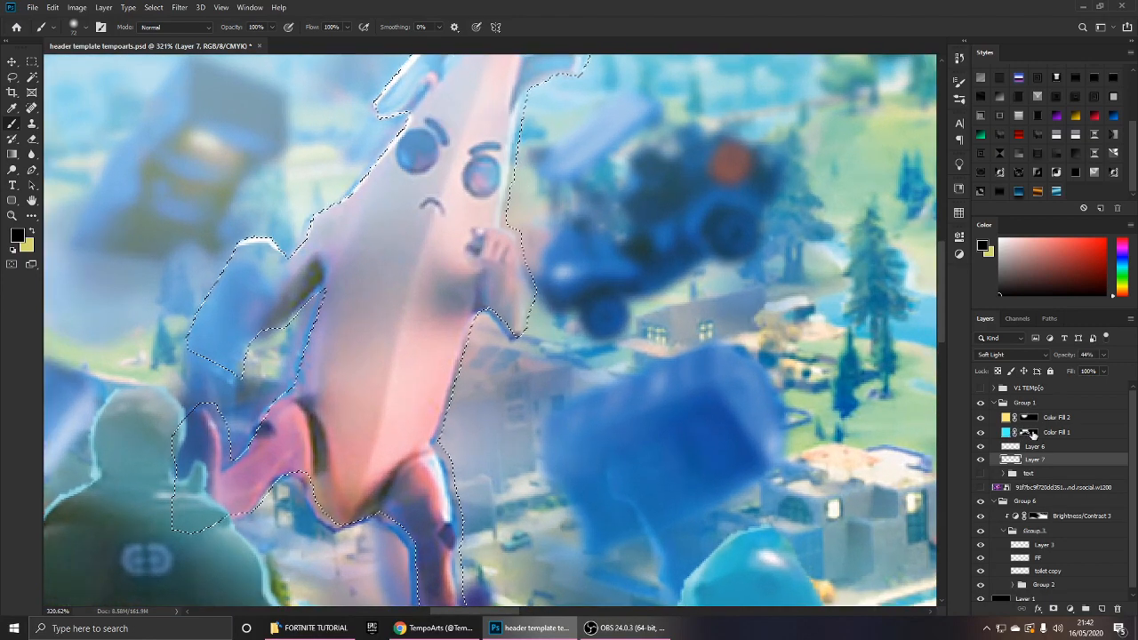
# Erase the yellow Color Fill 2 layer's mask over the banana's two eyes with a small soft eraser.
pyautogui.click(1029, 418)
pyautogui.press('e')
pyautogui.hotkey('alt', 'e')
pyautogui.press('Escape')
pyautogui.moveTo(433, 158); pyautogui.dragTo(489, 176)
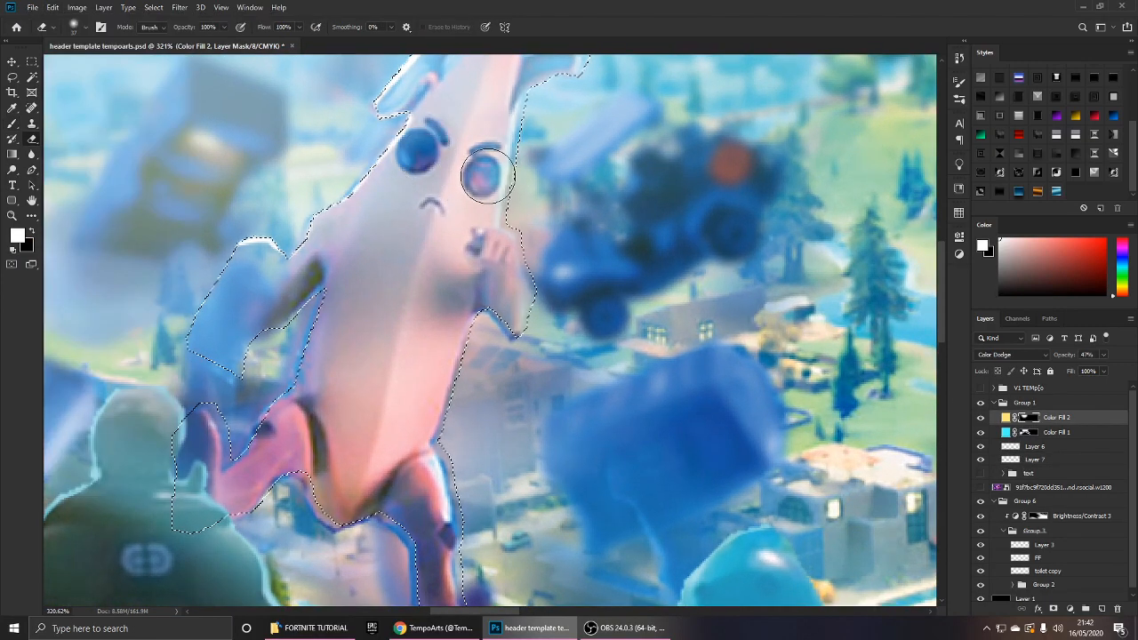
pyautogui.hotkey('alt', 'v')
pyautogui.press('Escape')
pyautogui.scroll(-10, 481, 248)
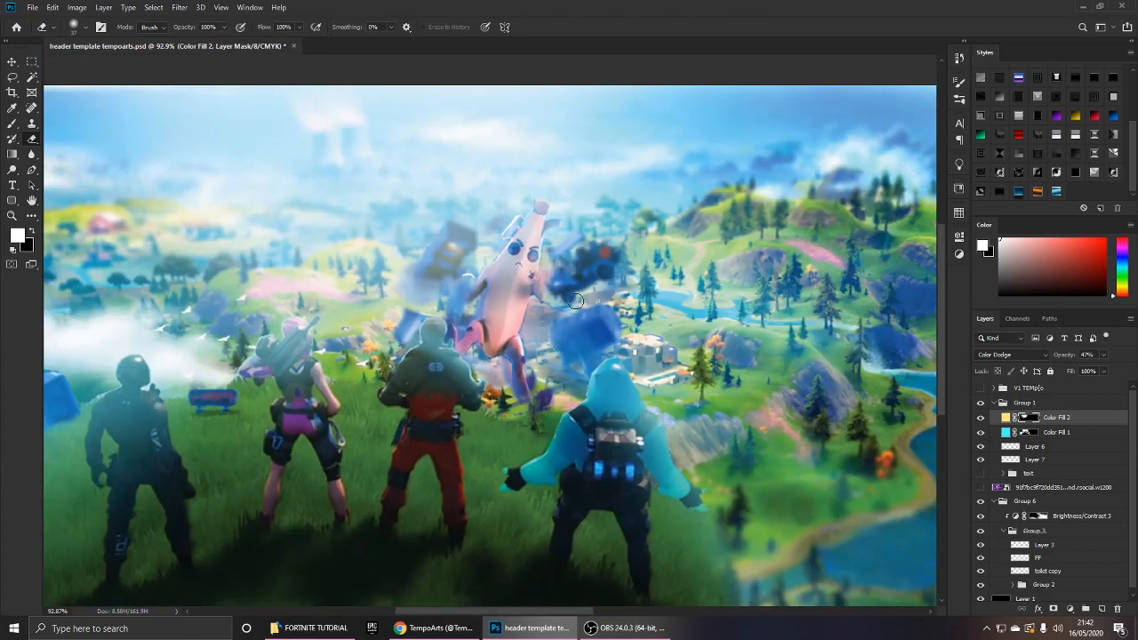
pyautogui.scroll(8, 577, 301)
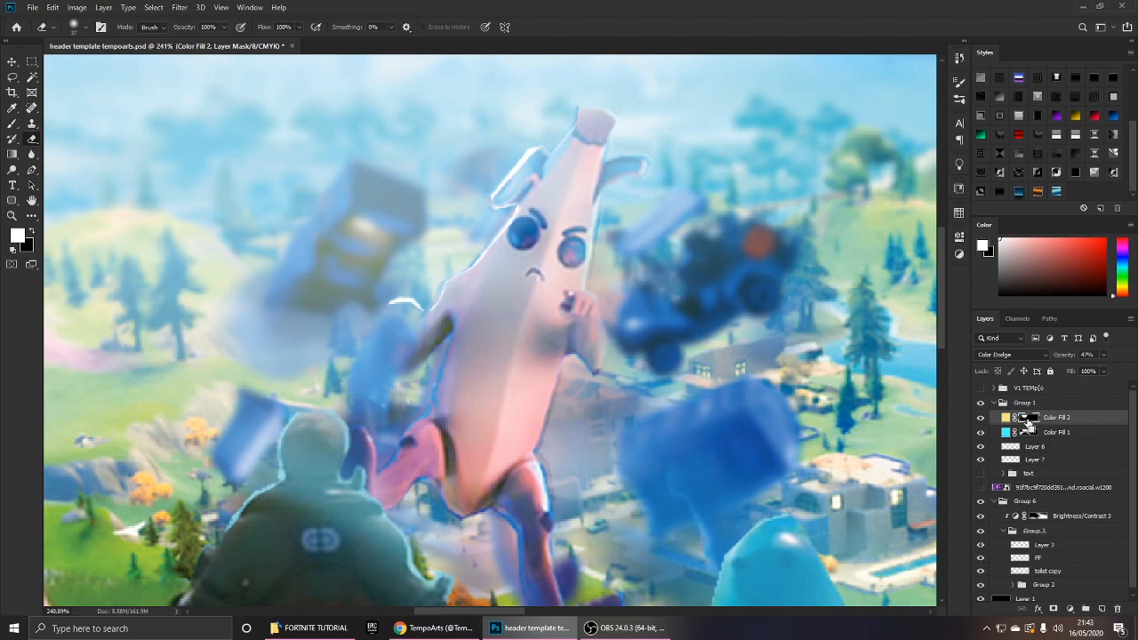
pyautogui.scroll(-8, 696, 404)
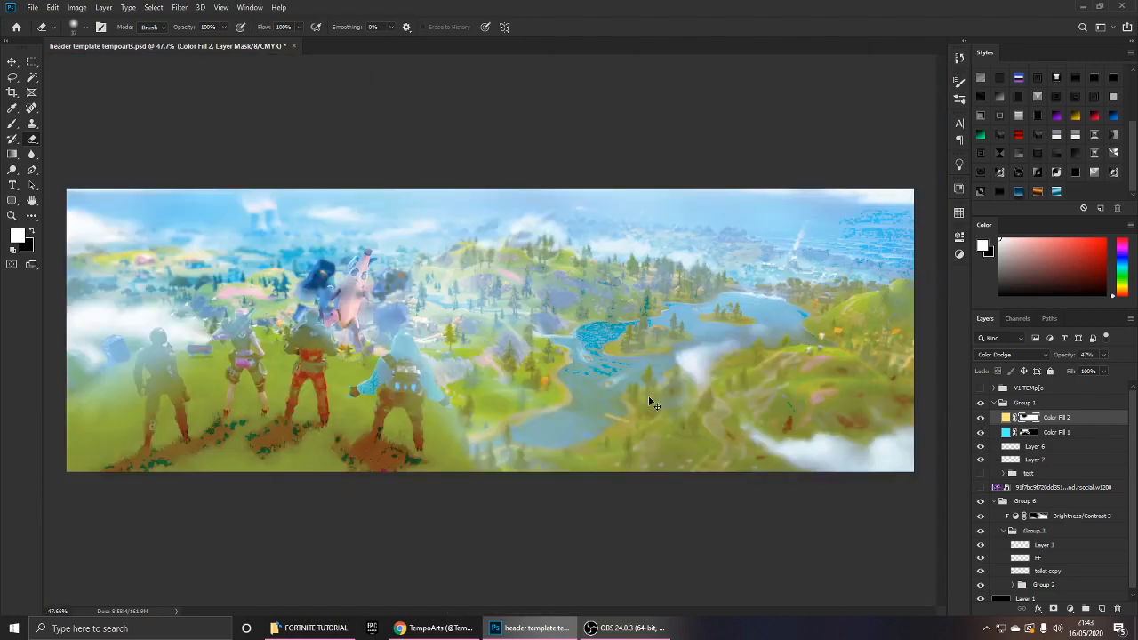
pyautogui.scroll(9, 396, 344)
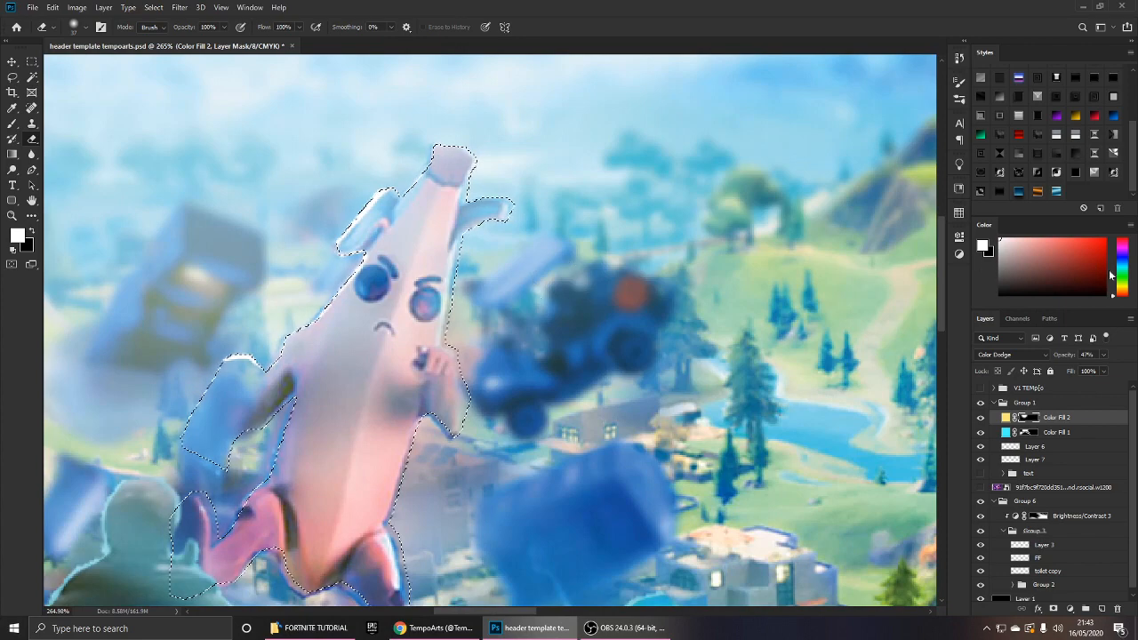
pyautogui.moveTo(1121, 289); pyautogui.dragTo(1124, 289)
# Add a new empty layer directly above the banana's black shading layer.
pyautogui.click(1059, 458)
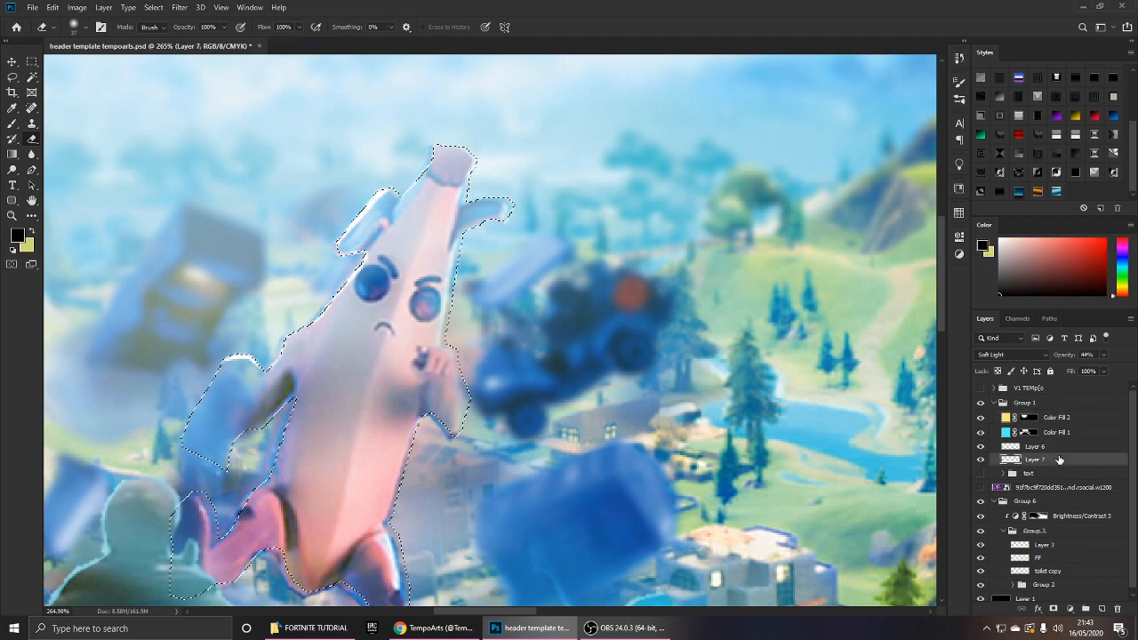
pyautogui.click(1103, 609)
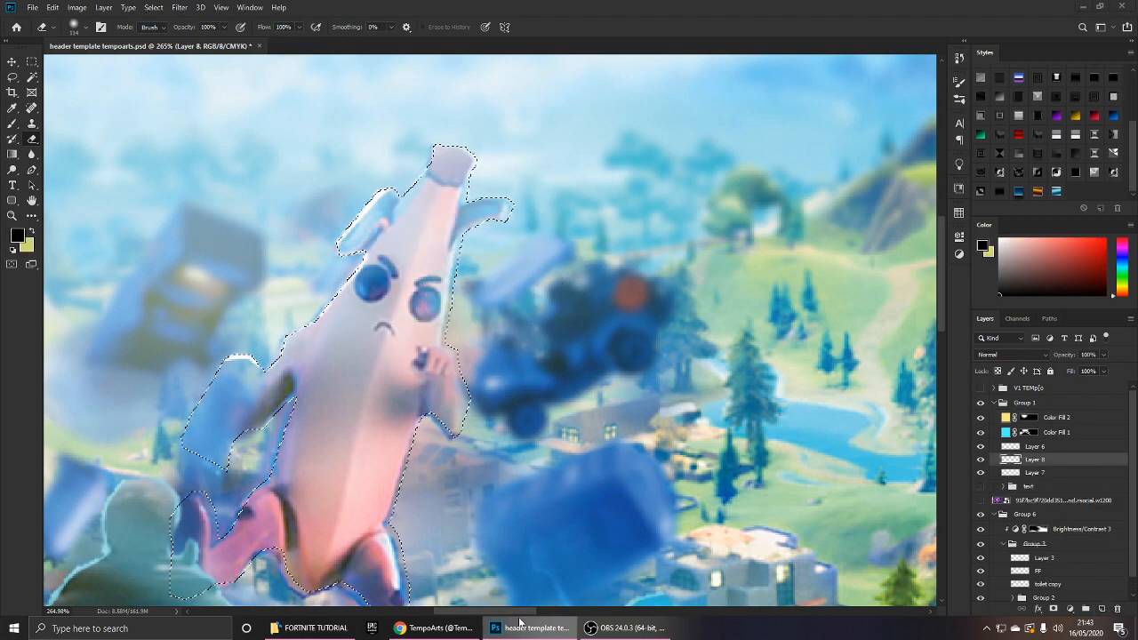
pyautogui.scroll(3, 388, 318)
pyautogui.press('b')
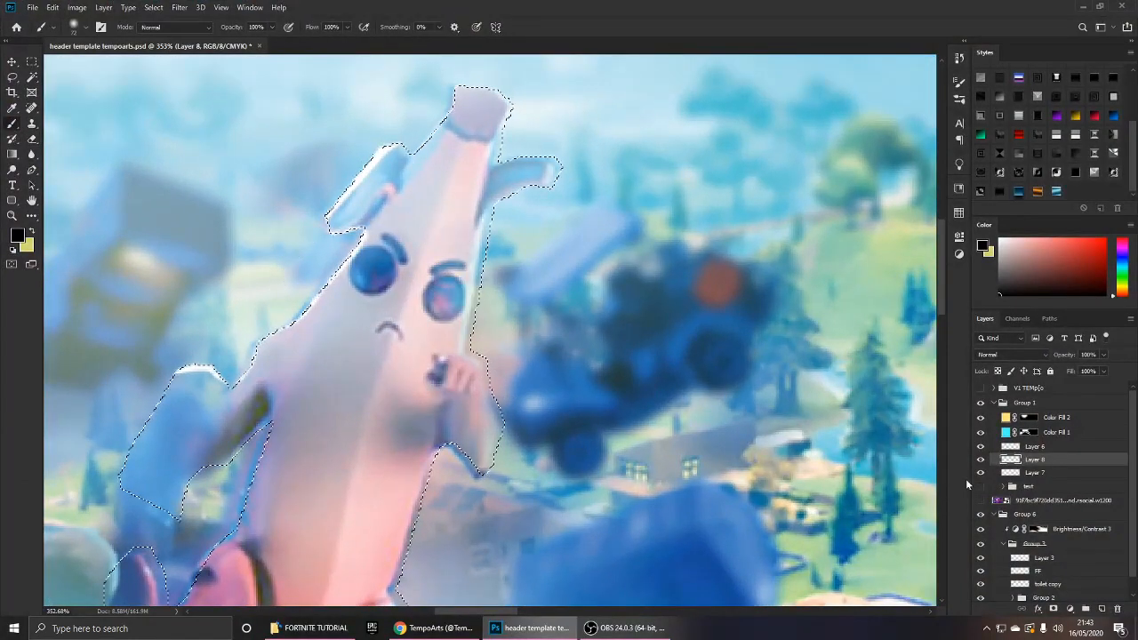
pyautogui.click(980, 459)
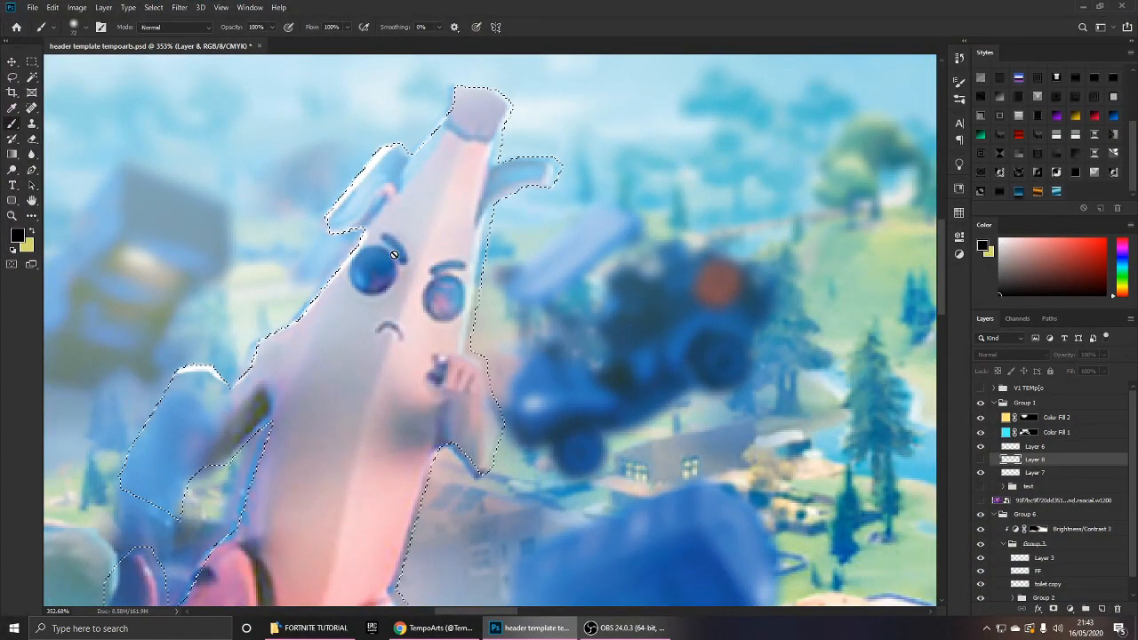
# Paint soft yellow light along the banana's outer edge, raised arm, peel flap and tip within the selection, using a 51 px brush.
pyautogui.press('x')
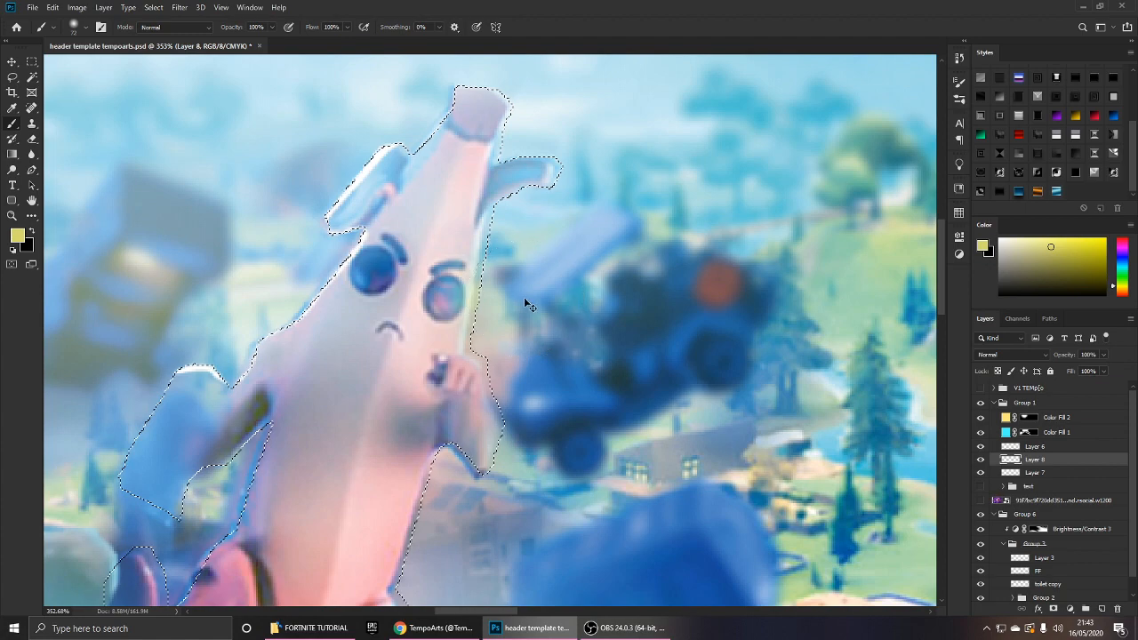
pyautogui.moveTo(507, 329); pyautogui.dragTo(391, 267)
pyautogui.hotkey('ctrl', 'z')
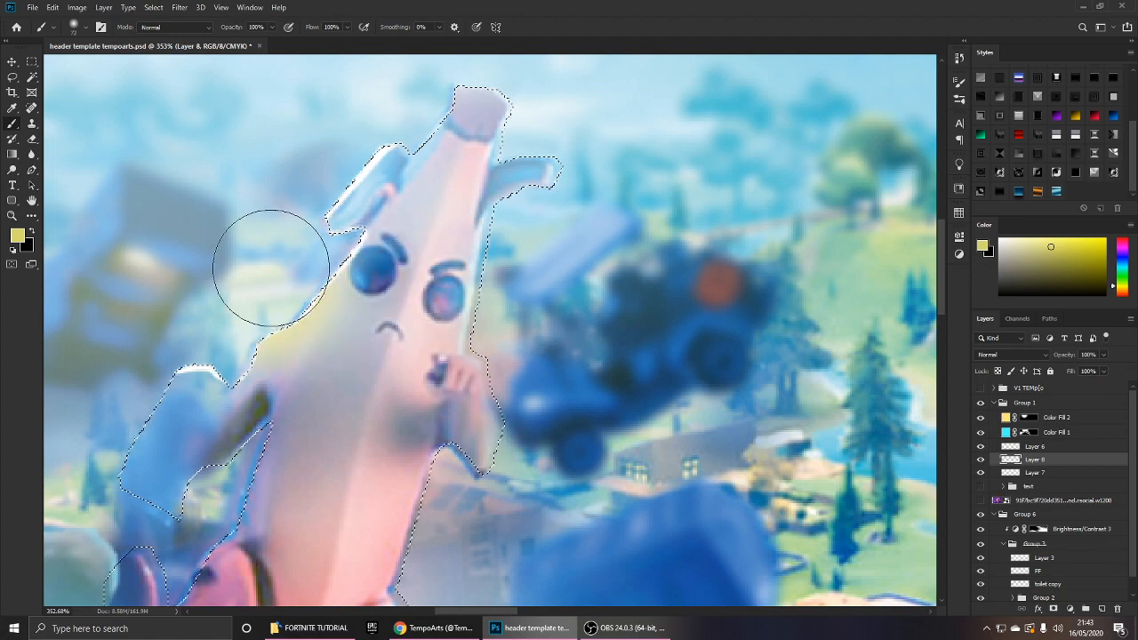
pyautogui.keyDown('alt'); pyautogui.rightClick(302, 277); pyautogui.keyUp('alt')
pyautogui.moveTo(261, 272)
pyautogui.mouseDown()
pyautogui.moveTo(254, 302)
pyautogui.moveTo(223, 325)
pyautogui.moveTo(208, 293)
pyautogui.mouseUp()
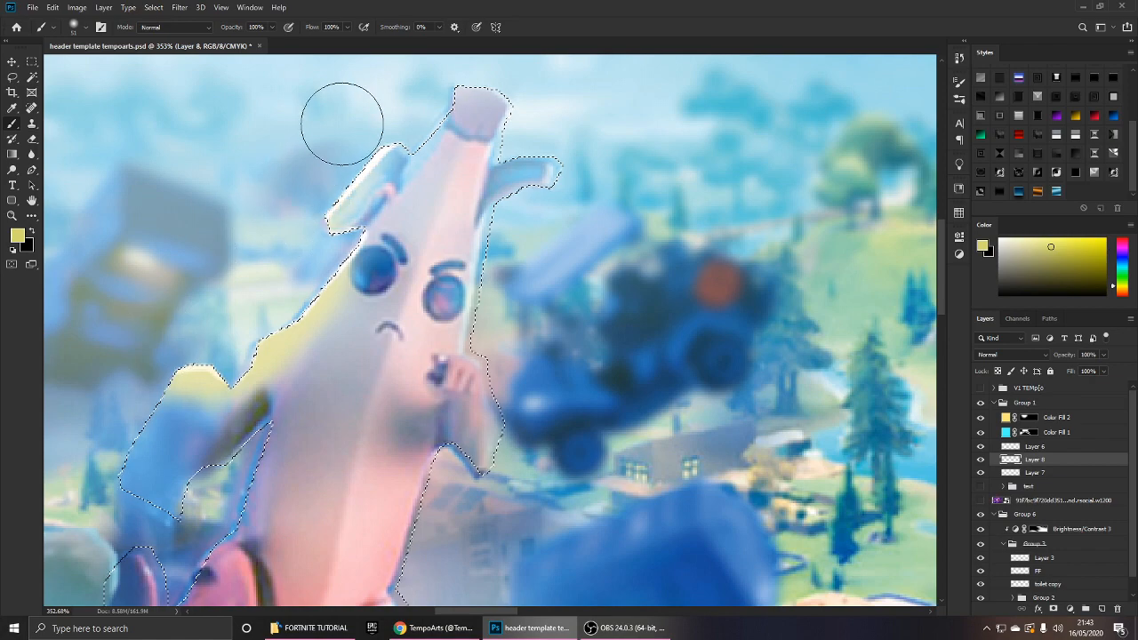
pyautogui.moveTo(341, 124)
pyautogui.mouseDown()
pyautogui.moveTo(467, 71)
pyautogui.moveTo(373, 97)
pyautogui.mouseUp()
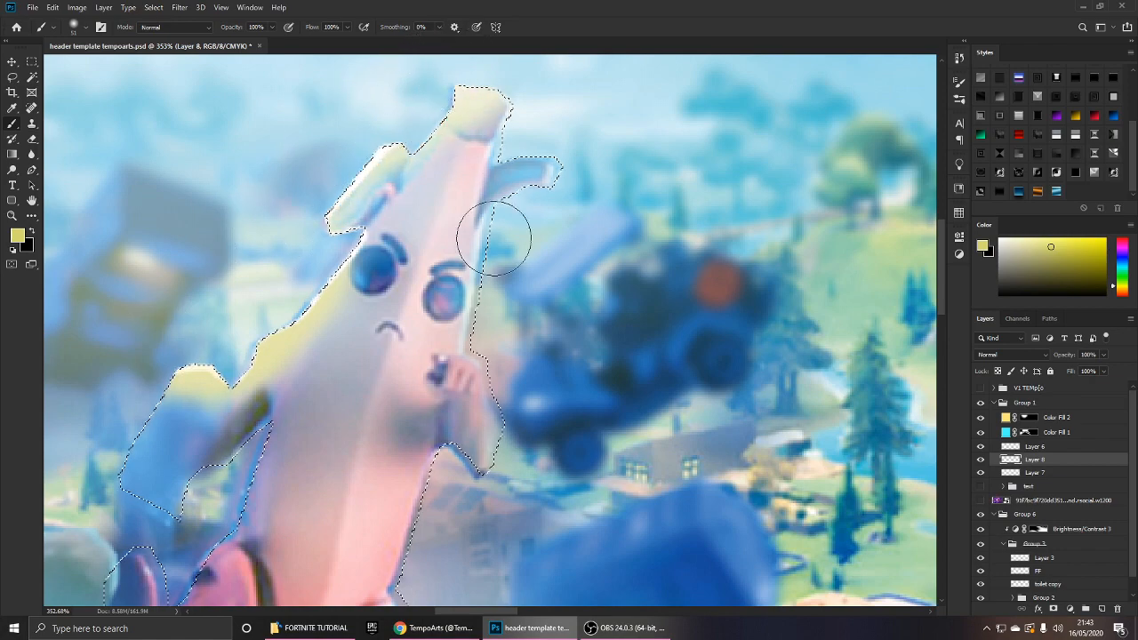
pyautogui.scroll(-5, 493, 238)
pyautogui.keyDown('alt'); pyautogui.rightClick(465, 255); pyautogui.keyUp('alt')
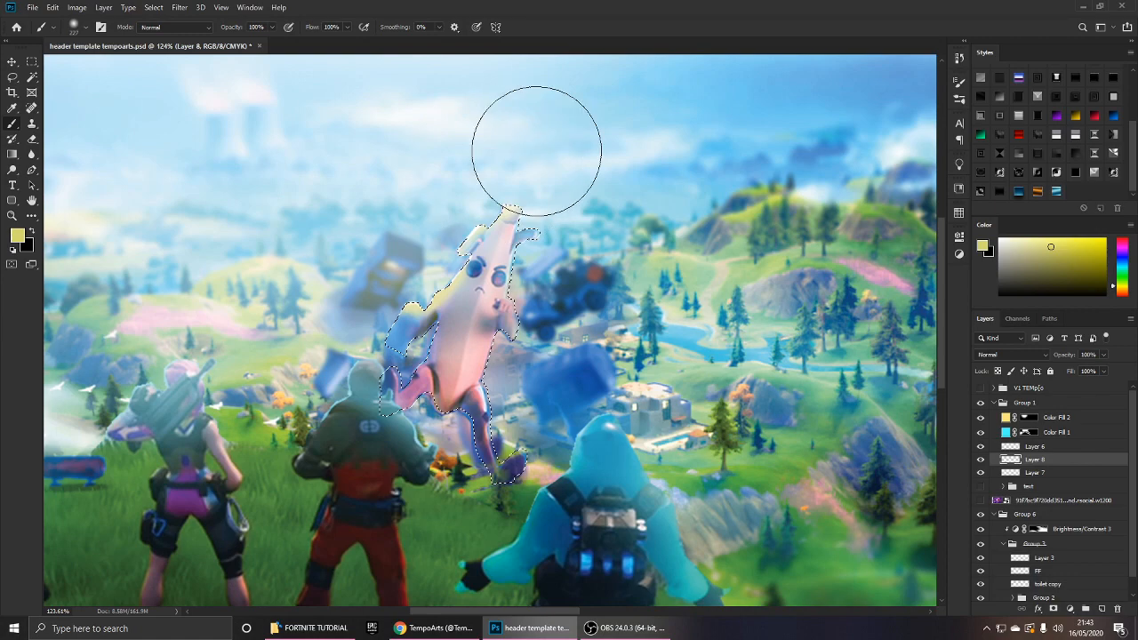
# Deselect the banana and move the yellow paint layer out of Group 1, below the text group.
pyautogui.hotkey('ctrl', 'd')
pyautogui.moveTo(1031, 460); pyautogui.dragTo(1042, 496)
pyautogui.scroll(4, 536, 308)
pyautogui.press('v')
pyautogui.scroll(-6, 593, 339)
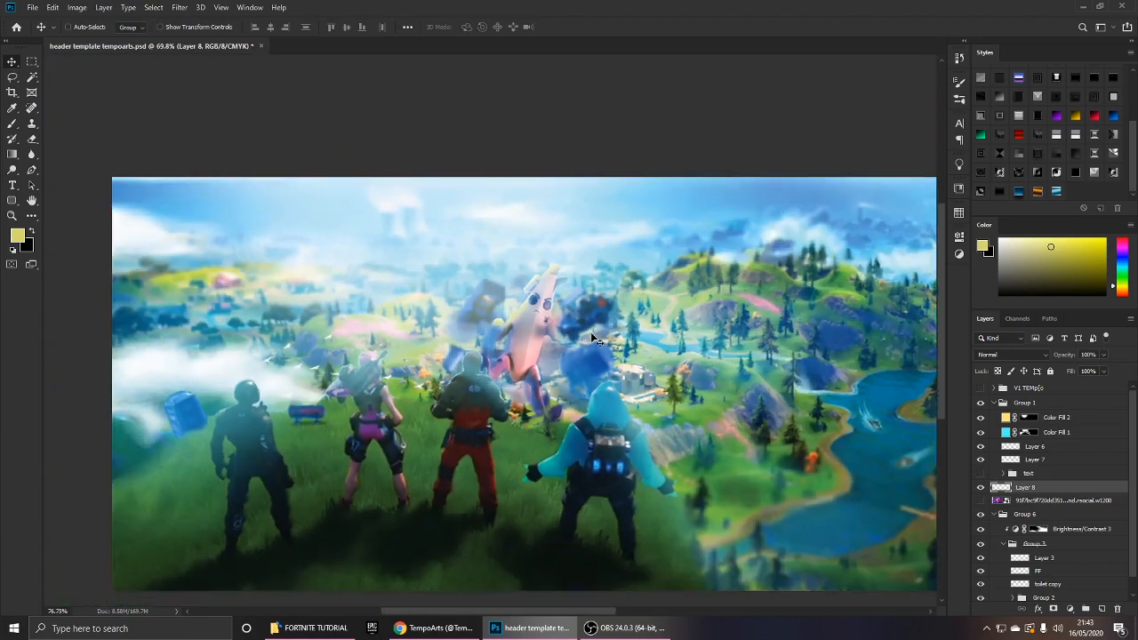
# Try several blend modes on the yellow paint layer, then set it to Screen at 44% opacity.
pyautogui.scroll(3, 591, 331)
pyautogui.click(1008, 353)
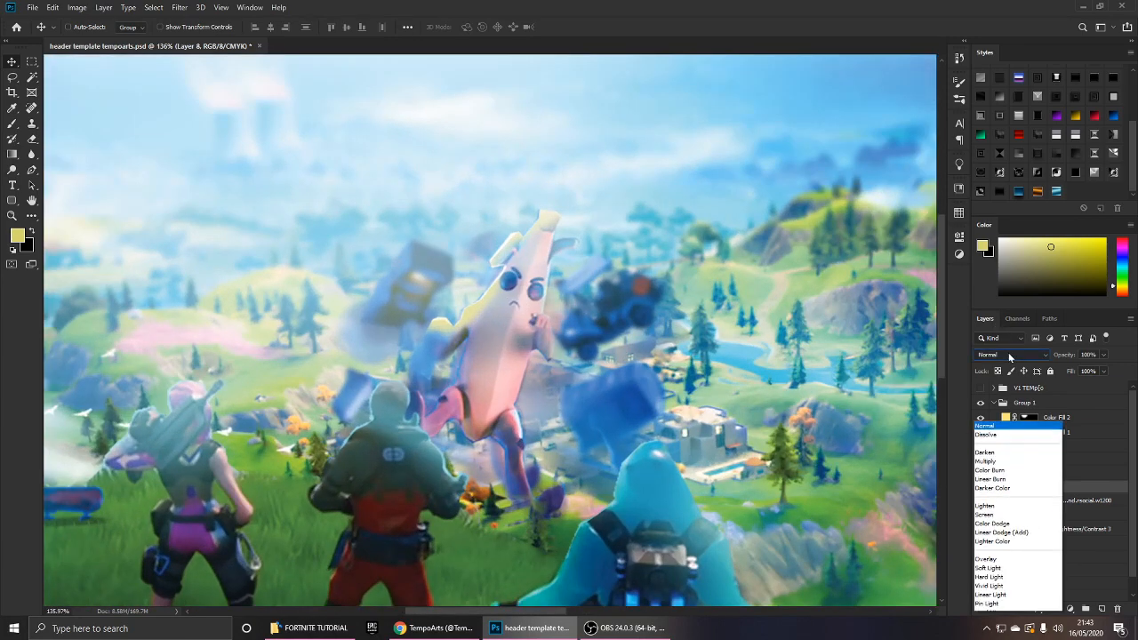
pyautogui.click(1008, 352)
pyautogui.scroll(-3, 1008, 354)
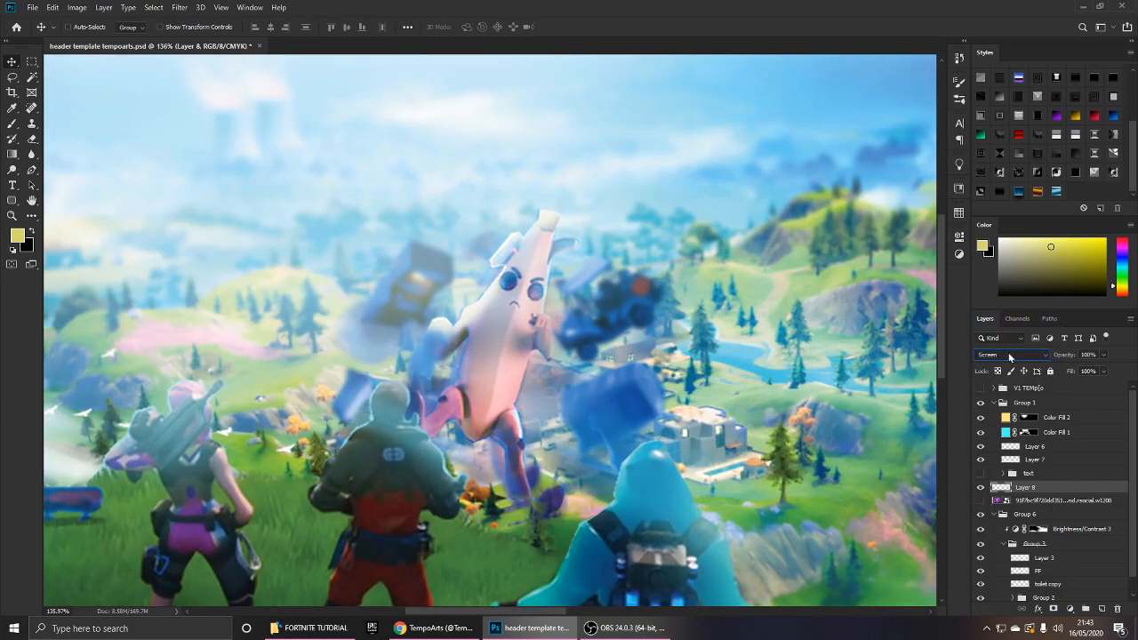
pyautogui.scroll(-5, 1008, 353)
pyautogui.scroll(-6, 1008, 354)
pyautogui.scroll(1, 1008, 354)
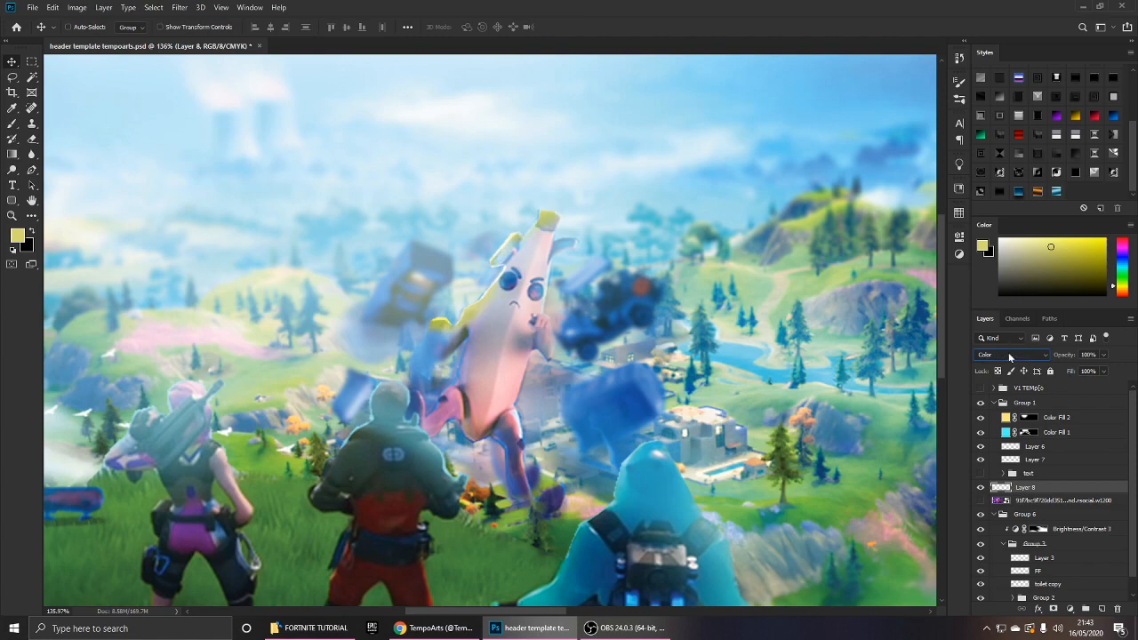
pyautogui.scroll(-1, 1009, 355)
pyautogui.click(1008, 354)
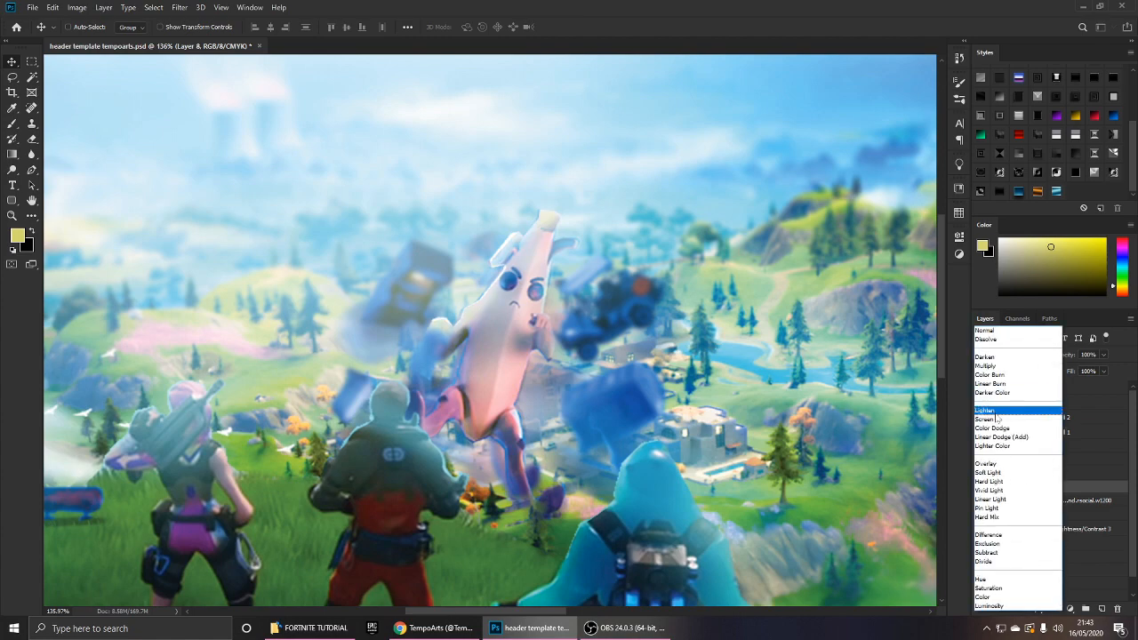
pyautogui.click(1000, 409)
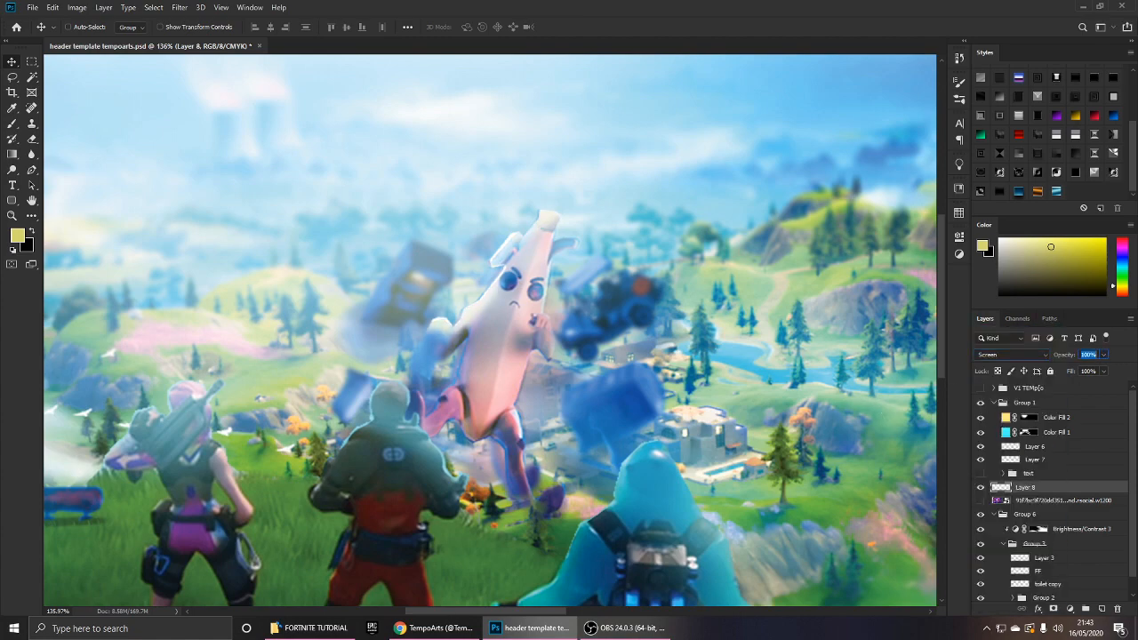
pyautogui.write('44')
# Compare the whole header with the yellow paint layer hidden and shown.
pyautogui.scroll(-3, 711, 358)
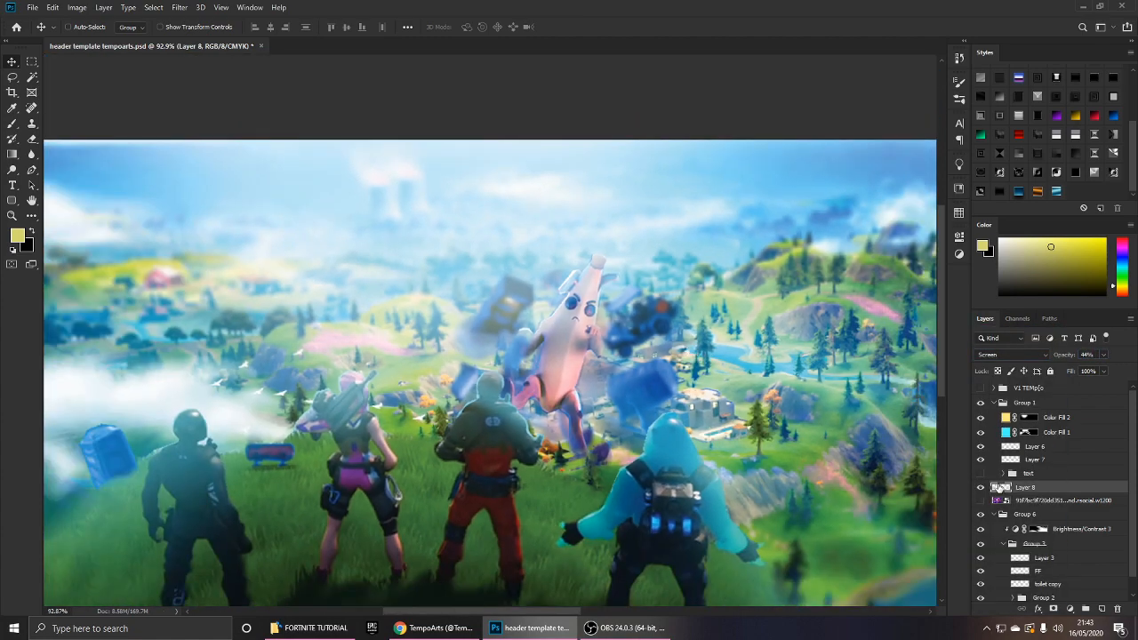
pyautogui.click(982, 488)
pyautogui.scroll(-4, 708, 365)
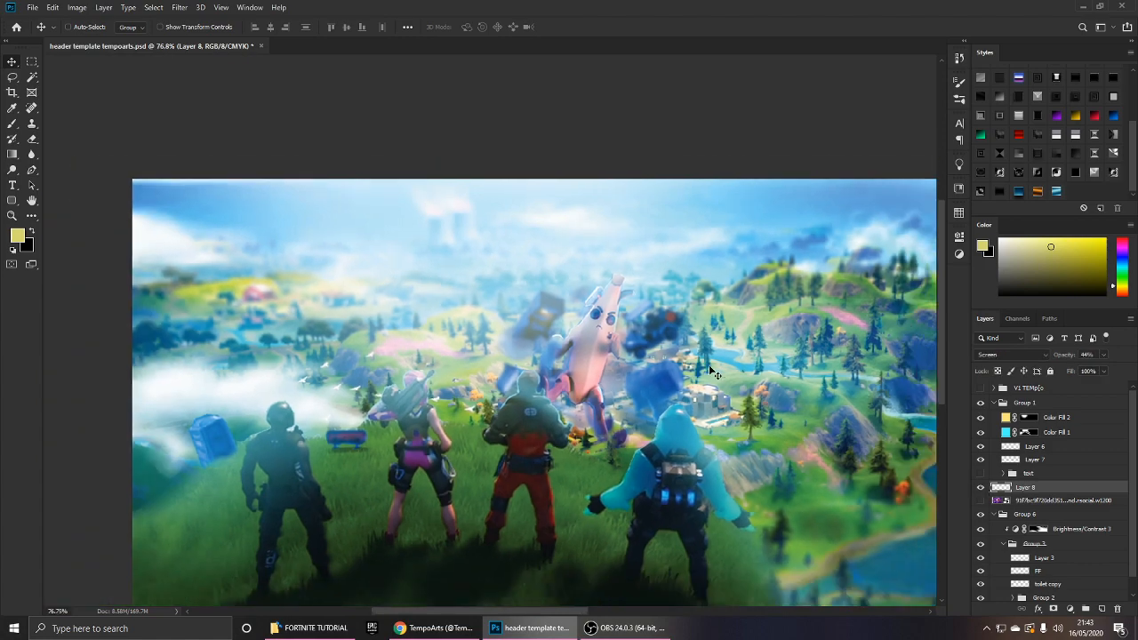
pyautogui.scroll(1, 397, 345)
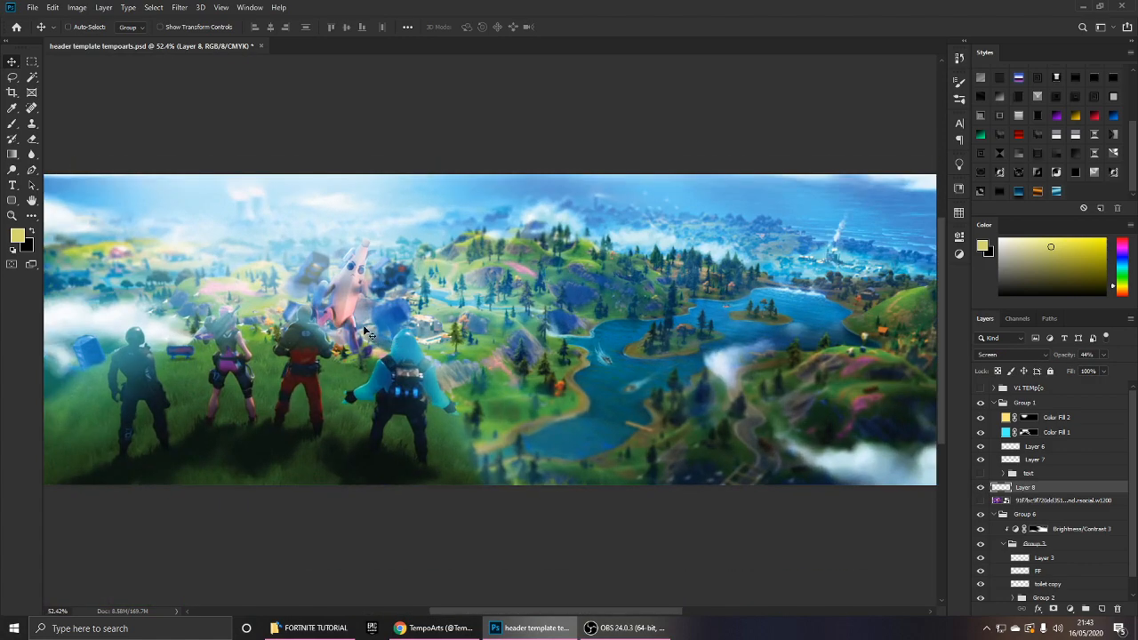
pyautogui.scroll(-1, 234, 316)
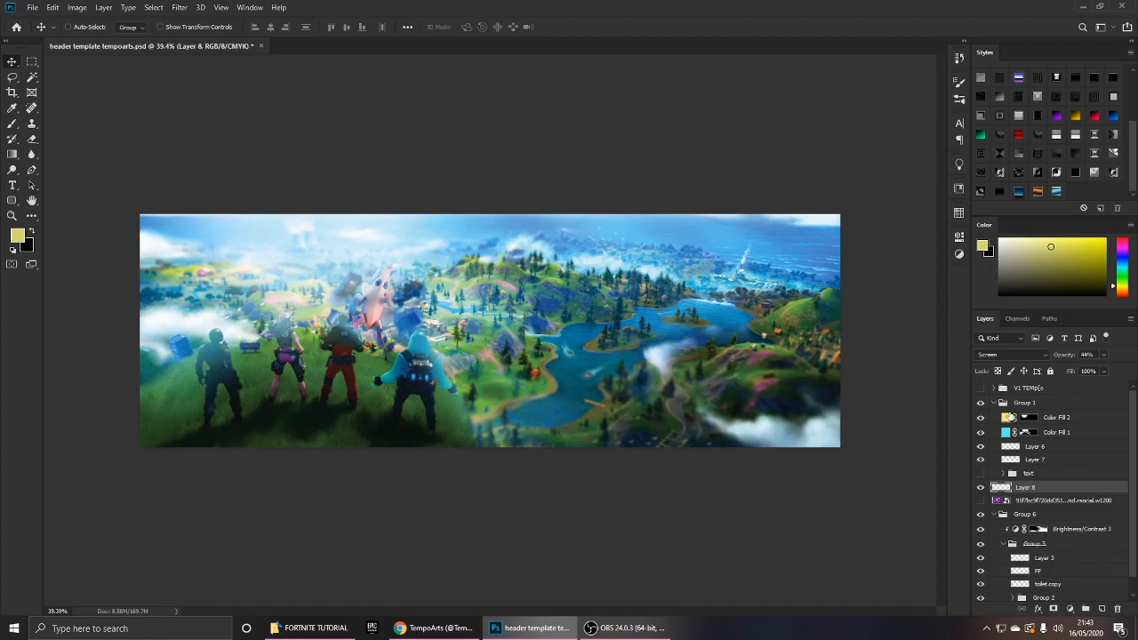
# Brush white with a large soft brush on the Color Fill 2 mask to add glow around the pink-haired character.
pyautogui.click(1027, 418)
pyautogui.press('b')
pyautogui.scroll(1, 480, 327)
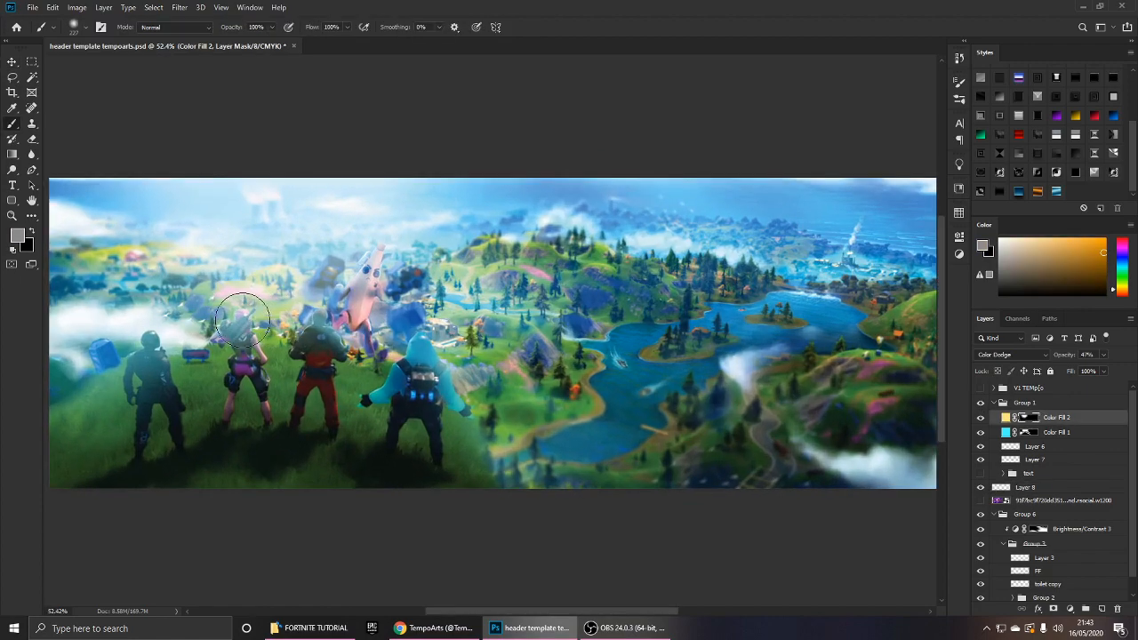
pyautogui.press('x')
pyautogui.click(241, 319)
pyautogui.press('x')
pyautogui.keyDown('alt'); pyautogui.rightClick(294, 302); pyautogui.keyUp('alt')
pyautogui.click(245, 317)
pyautogui.hotkey('ctrl', 'z')
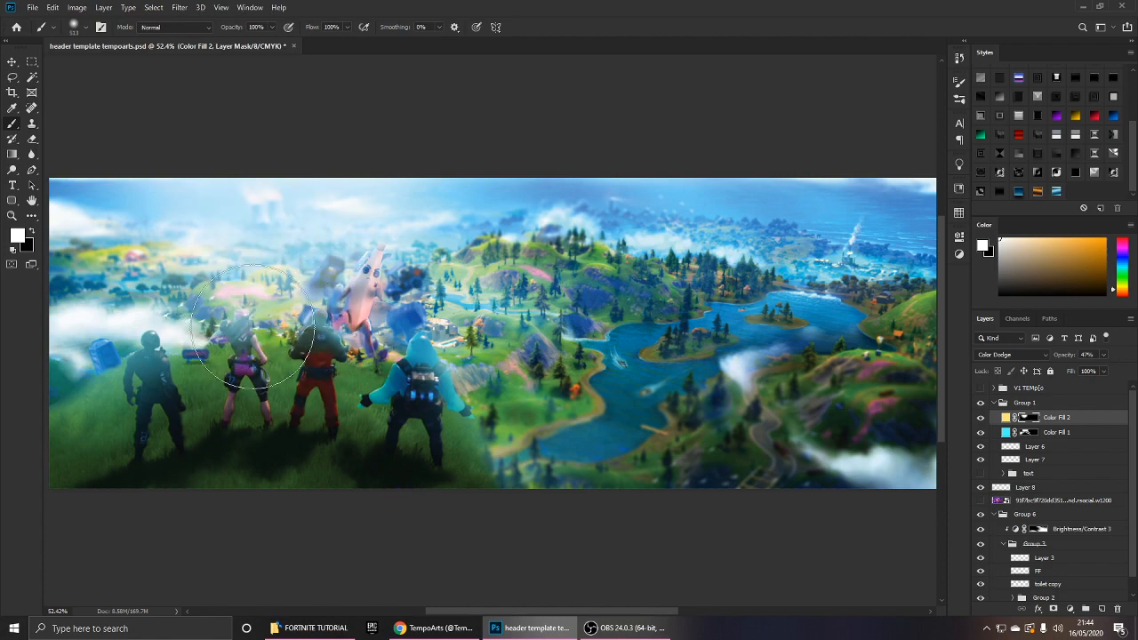
pyautogui.keyDown('alt'); pyautogui.rightClick(254, 326); pyautogui.keyUp('alt')
pyautogui.click(242, 319)
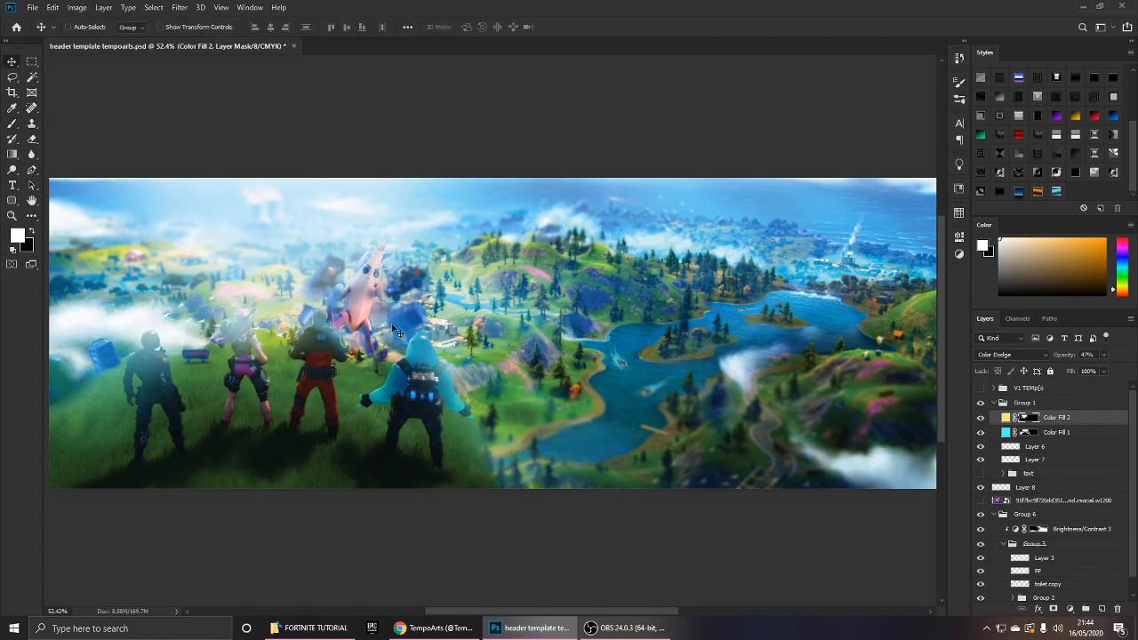
# Compare the header with the yellow Color Fill 2 layer hidden and shown.
pyautogui.scroll(1, 258, 315)
pyautogui.press('v')
pyautogui.scroll(1, 542, 320)
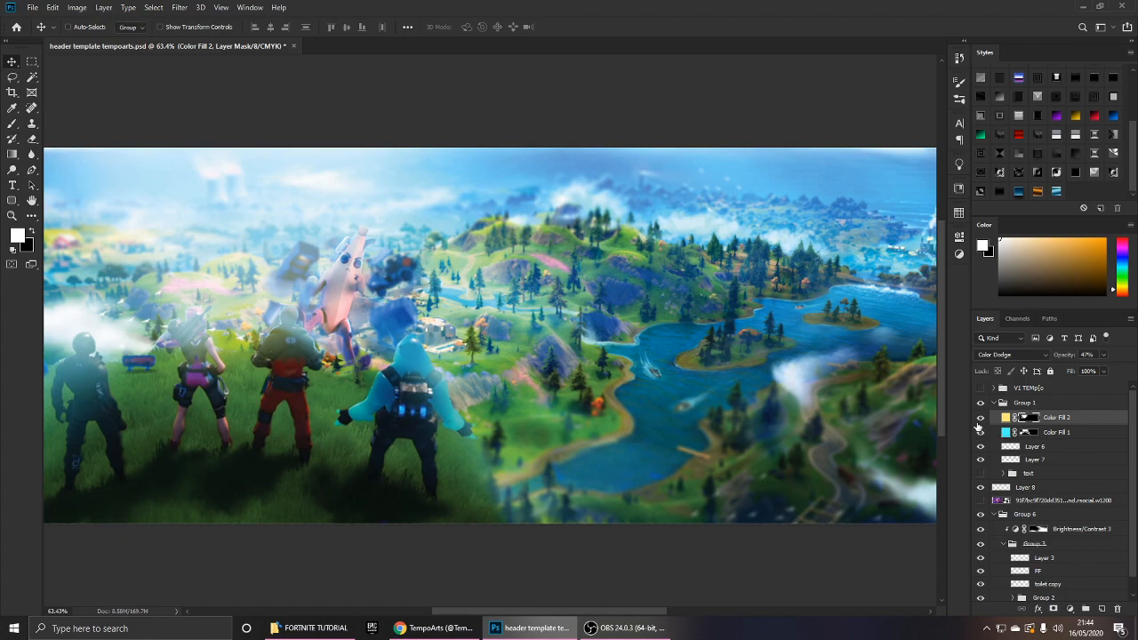
pyautogui.click(979, 420)
pyautogui.click(979, 419)
# Group the Color Fill 1 and Color Fill 2 layers, and compare the header with that group hidden and shown.
pyautogui.hotkey('ctrl', '0')
pyautogui.keyDown('ctrl'); pyautogui.click(1074, 434); pyautogui.keyUp('ctrl')
pyautogui.hotkey('ctrl', 'g')
pyautogui.click(981, 419)
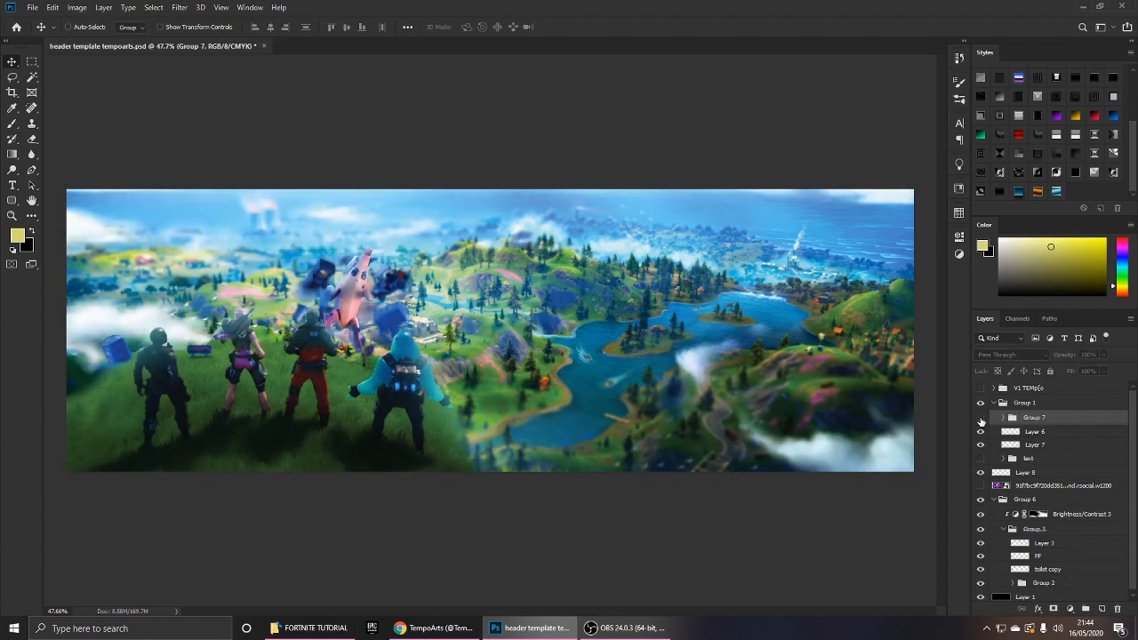
pyautogui.click(980, 418)
pyautogui.click(980, 419)
pyautogui.click(981, 418)
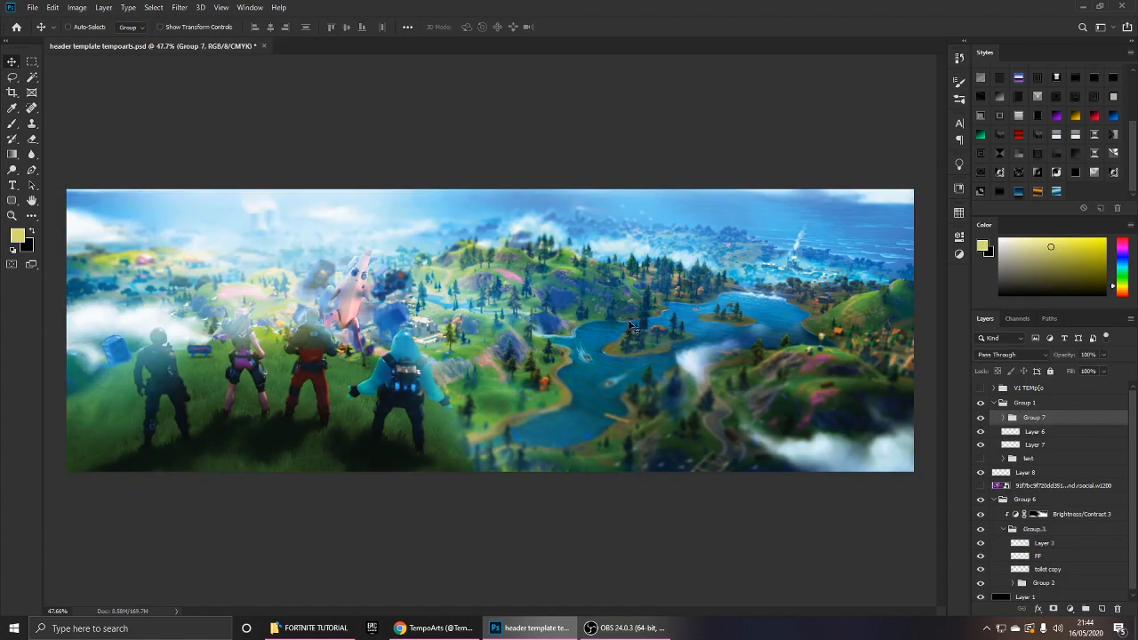
# Try duplicating the color fill group and shifting the copy toward the standing characters, and undo both changes.
pyautogui.hotkey('ctrl', 'j')
pyautogui.moveTo(414, 318); pyautogui.dragTo(301, 313)
pyautogui.hotkey('ctrl', 'z')
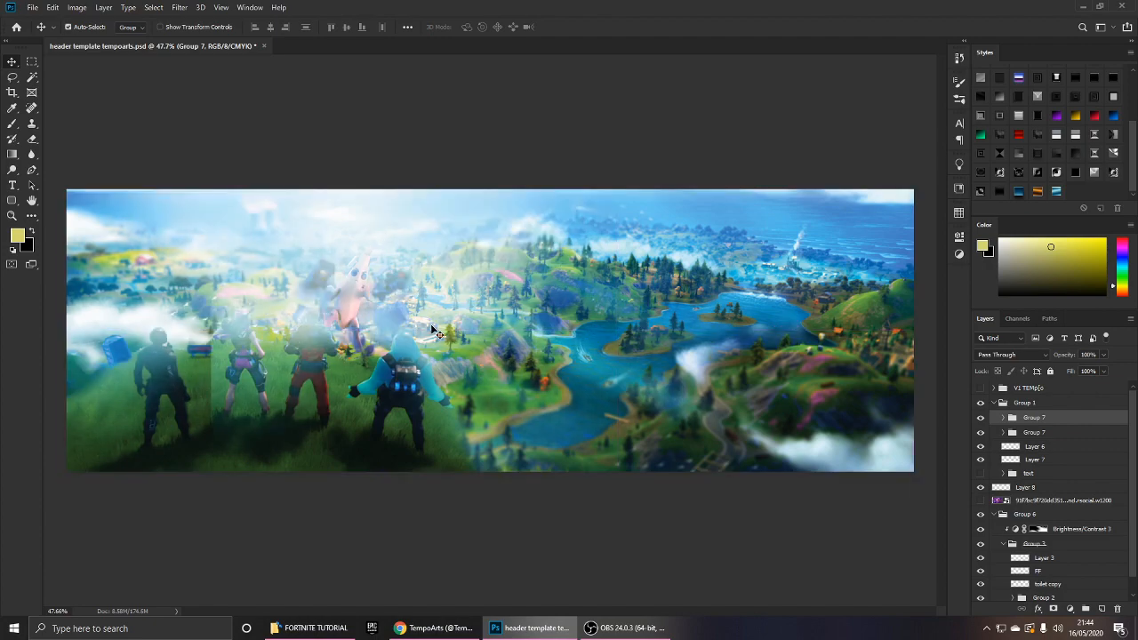
pyautogui.hotkey('ctrl', 'z')
# Check the header once more without and with the grouped color fills.
pyautogui.click(981, 418)
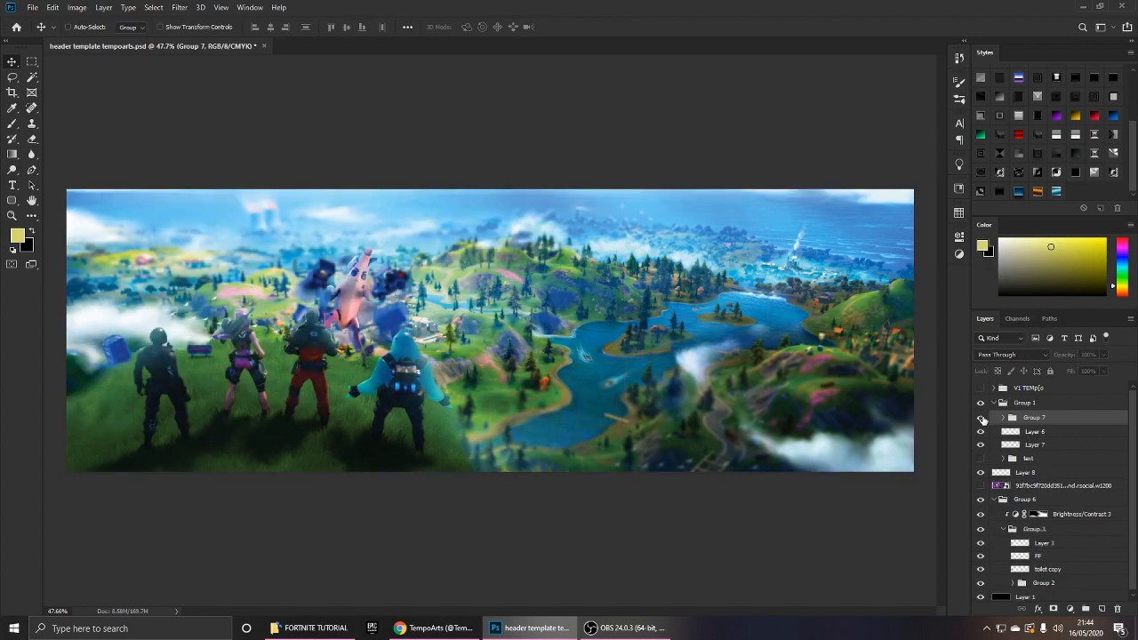
pyautogui.click(982, 418)
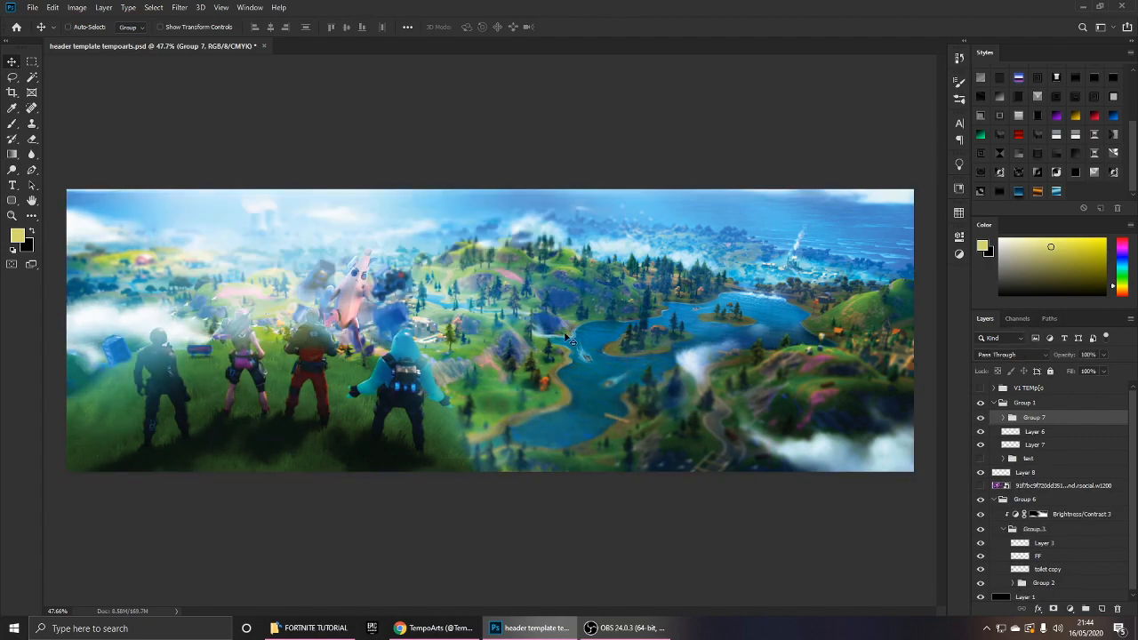
pyautogui.click(660, 634)
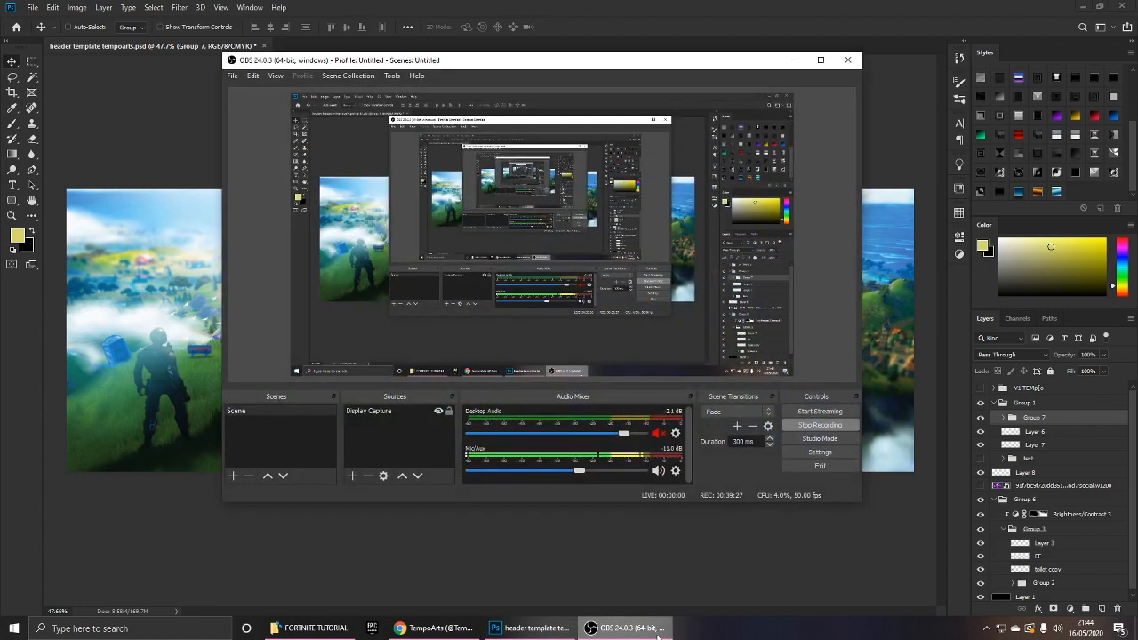
pyautogui.click(658, 634)
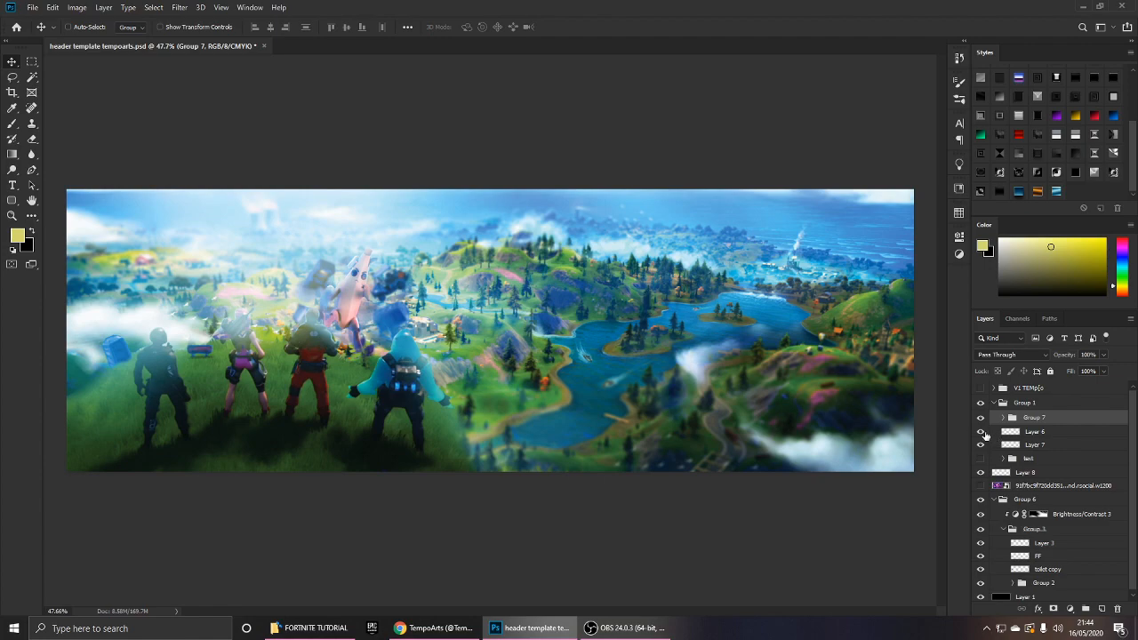
# Show the text group, and move and scale down the TEMPO text over the lake beside the standing characters.
pyautogui.click(1021, 461)
pyautogui.moveTo(748, 348); pyautogui.dragTo(816, 339)
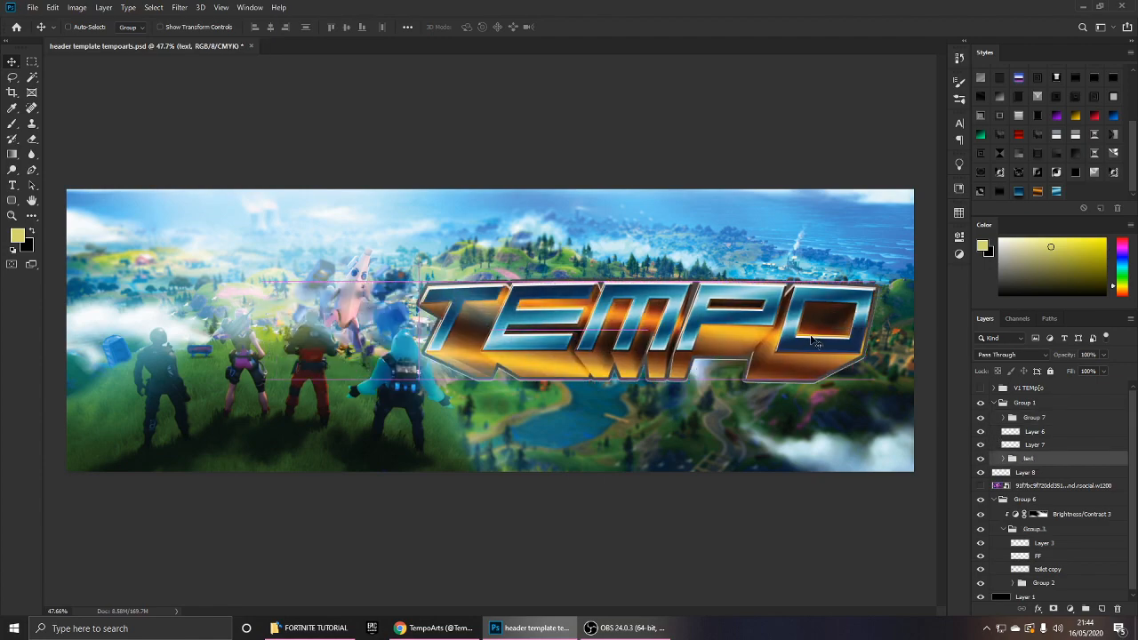
pyautogui.hotkey('ctrl', 't')
pyautogui.moveTo(876, 280); pyautogui.dragTo(773, 323)
pyautogui.press('Return')
# Examine the size and placement of the TEMPO text against the whole header at different zoom levels.
pyautogui.scroll(1, 815, 328)
pyautogui.scroll(-3, 791, 325)
pyautogui.scroll(2, 768, 322)
pyautogui.scroll(1, 770, 327)
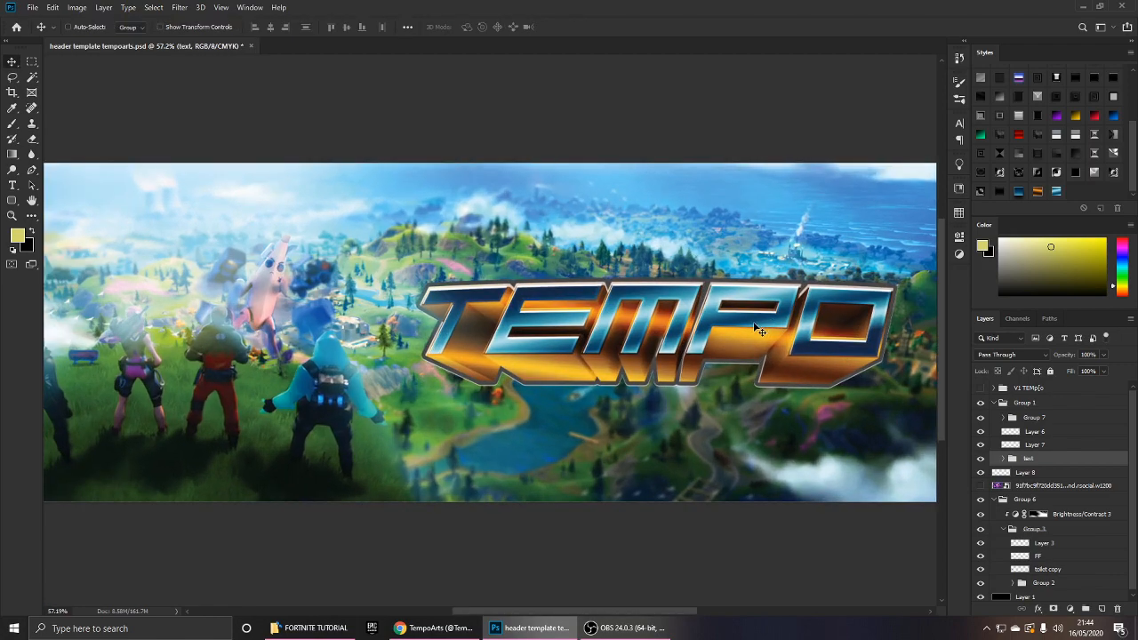
pyautogui.scroll(-2, 756, 331)
pyautogui.scroll(1, 747, 335)
pyautogui.scroll(-2, 731, 343)
pyautogui.scroll(1, 732, 343)
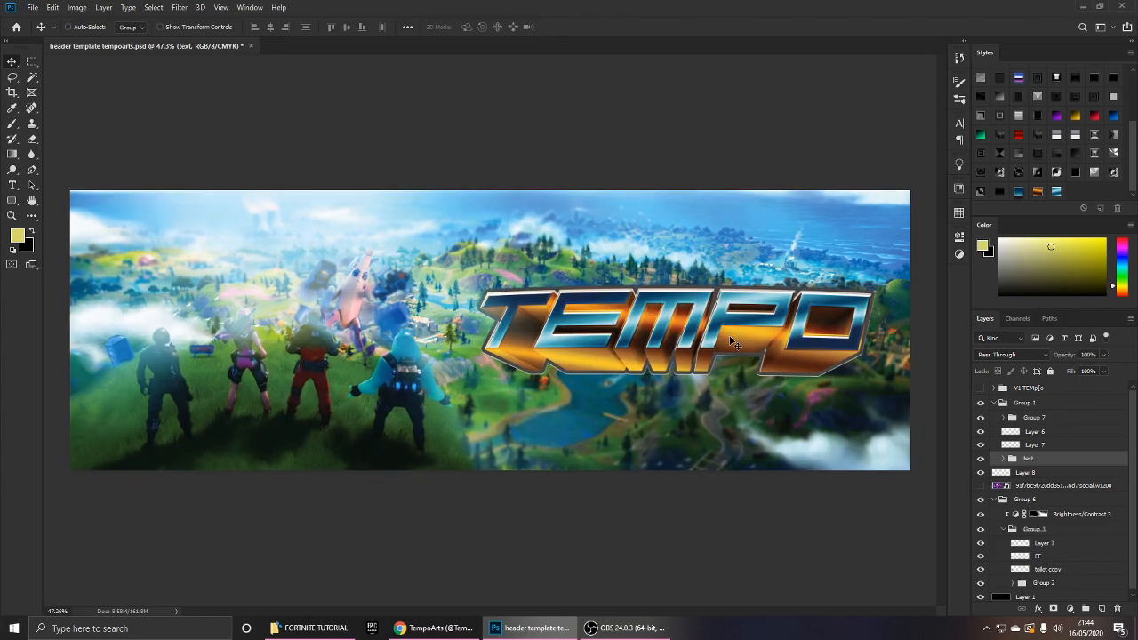
pyautogui.scroll(1, 731, 343)
pyautogui.scroll(-1, 732, 342)
pyautogui.scroll(-1, 730, 341)
pyautogui.scroll(2, 711, 334)
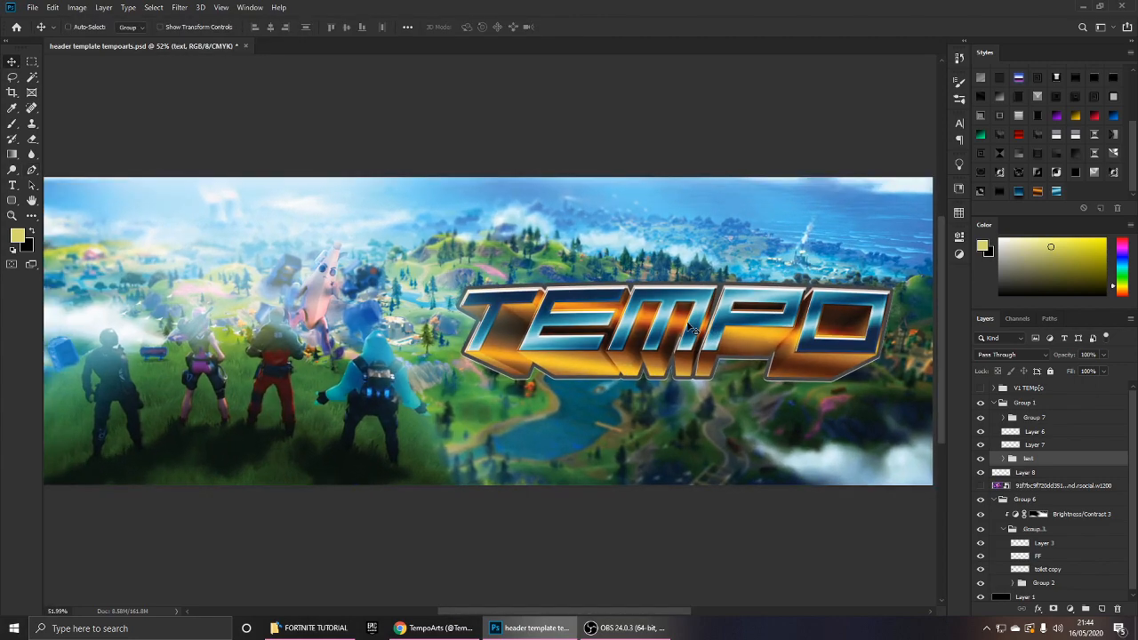
pyautogui.scroll(1, 756, 302)
# Duplicate Group 2, hide the original group, and merge the copy into a single layer.
pyautogui.click(1022, 583)
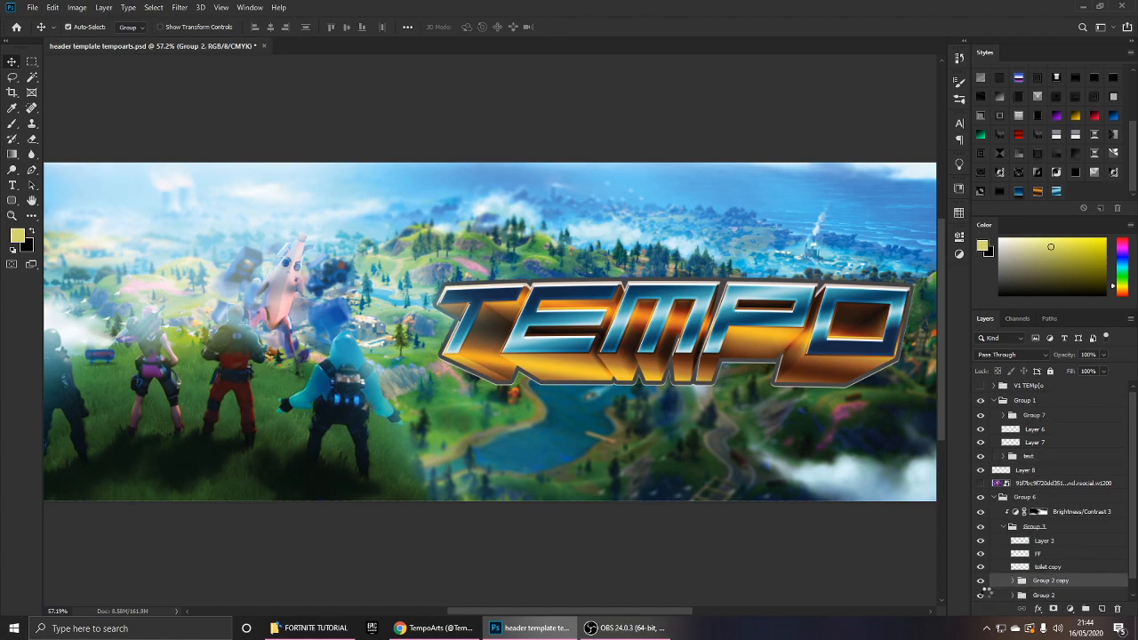
pyautogui.scroll(-3, 867, 542)
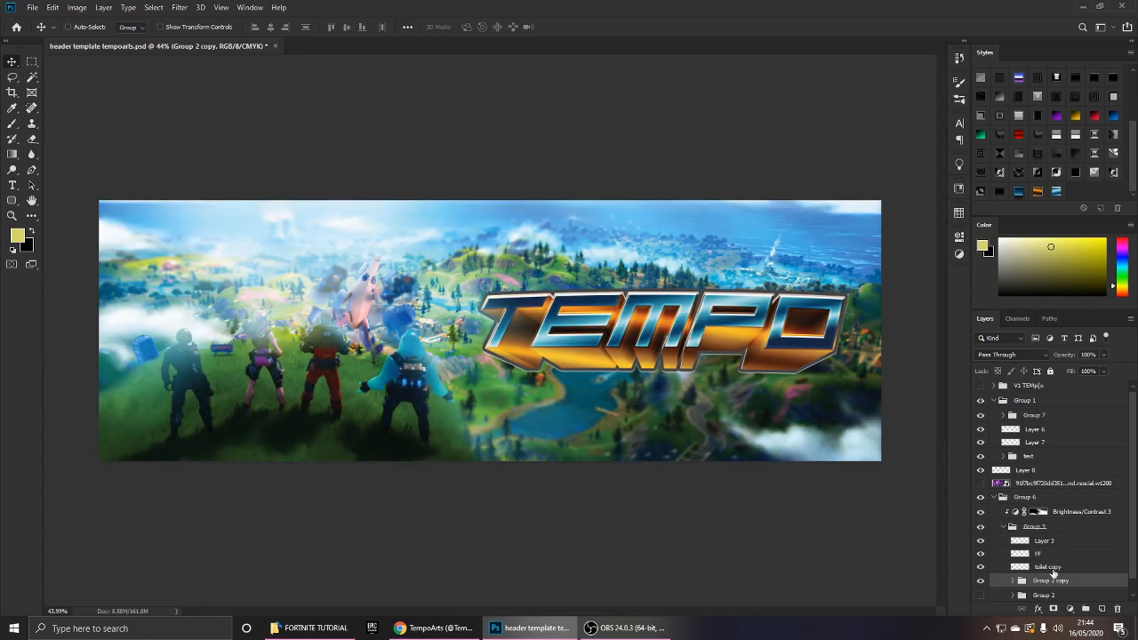
pyautogui.scroll(3, 425, 371)
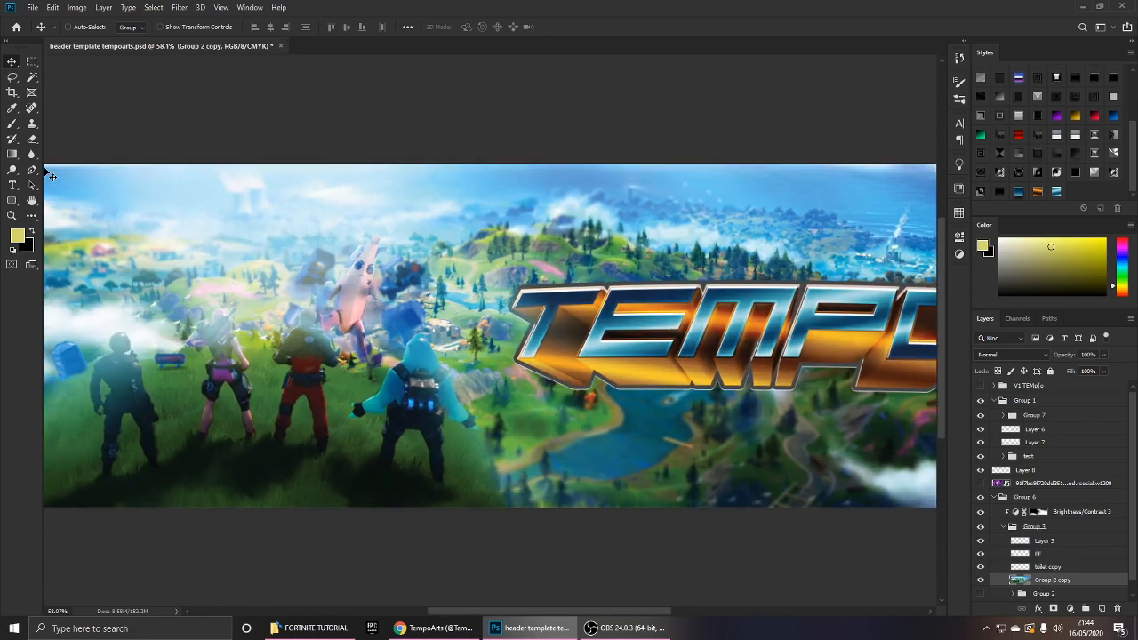
# Soften the landscape around the TEMPO text on the merged Group 2 copy with the Blur tool at 80% strength.
pyautogui.click(32, 156)
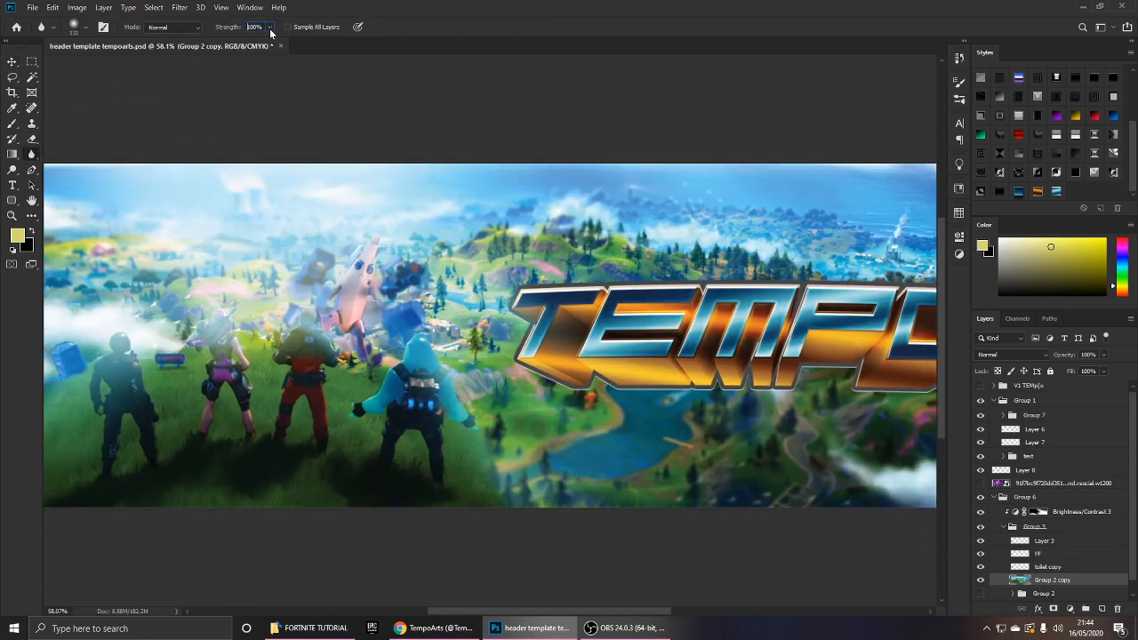
pyautogui.scroll(4, 249, 241)
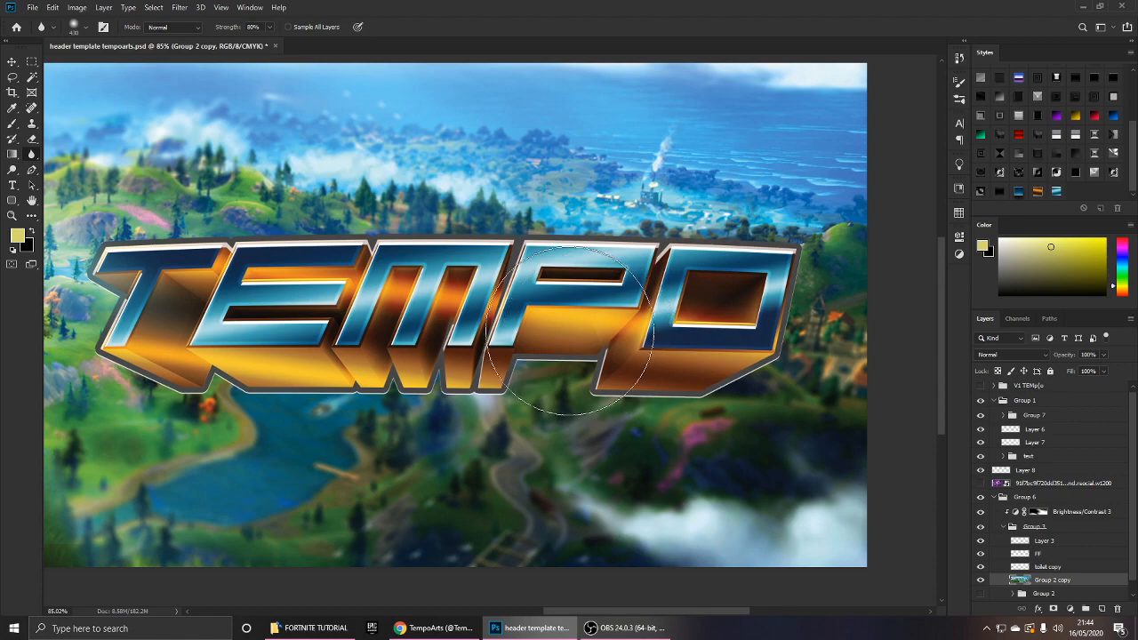
pyautogui.press('v')
# Examine the softened landscape behind the TEMPO text at different zoom levels.
pyautogui.scroll(-8, 408, 293)
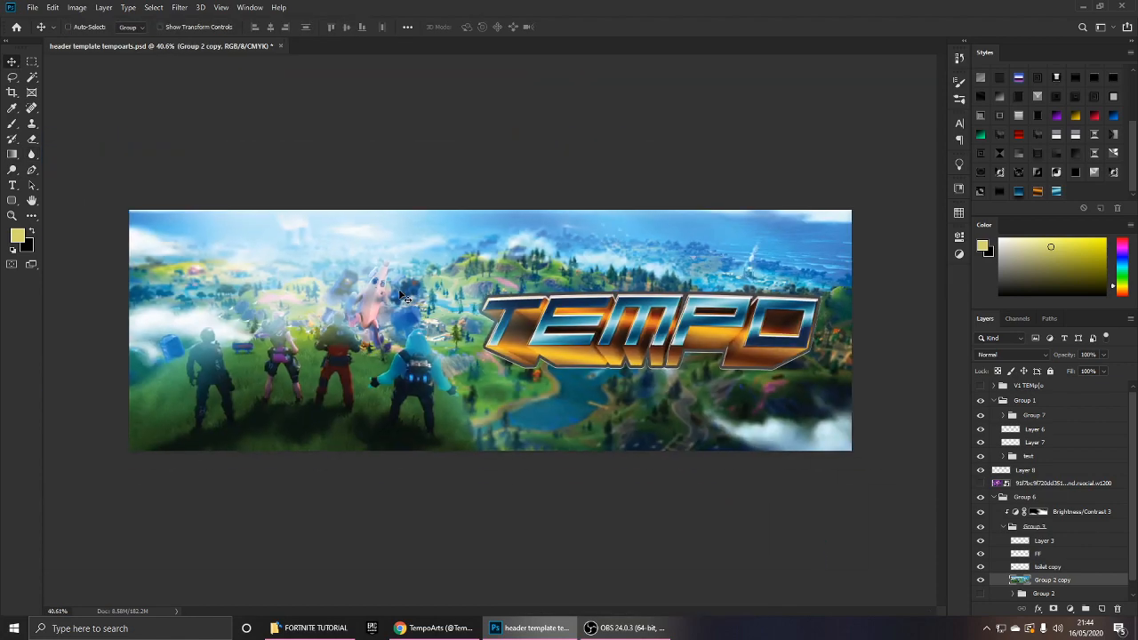
pyautogui.scroll(2, 410, 294)
pyautogui.scroll(-3, 410, 294)
pyautogui.scroll(2, 414, 298)
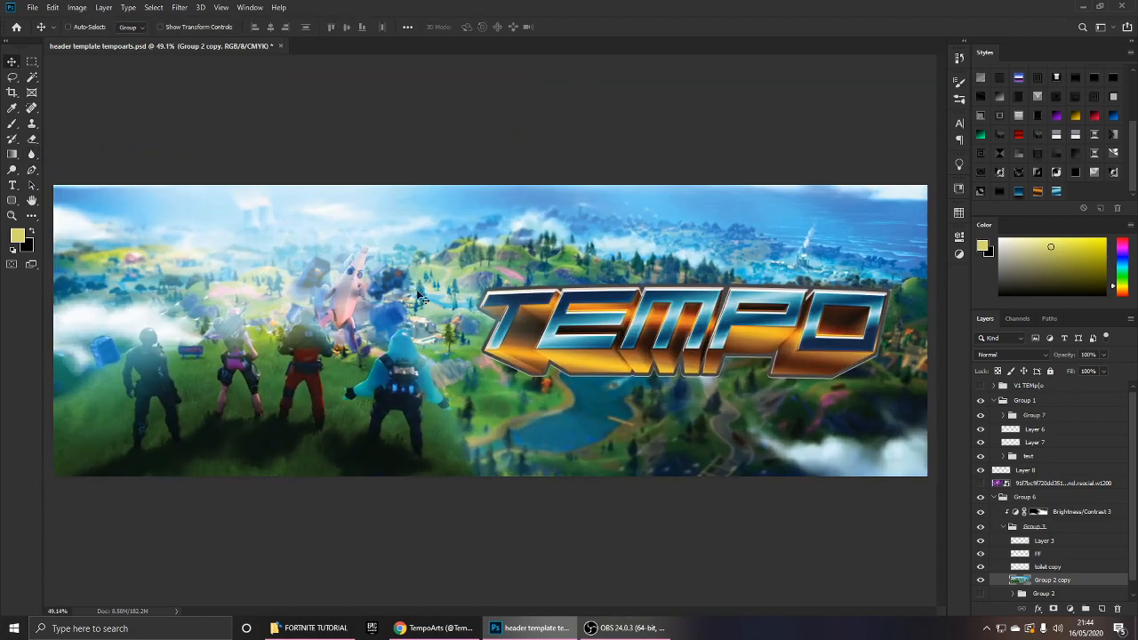
pyautogui.scroll(-1, 511, 293)
pyautogui.scroll(1, 597, 286)
pyautogui.scroll(4, 634, 284)
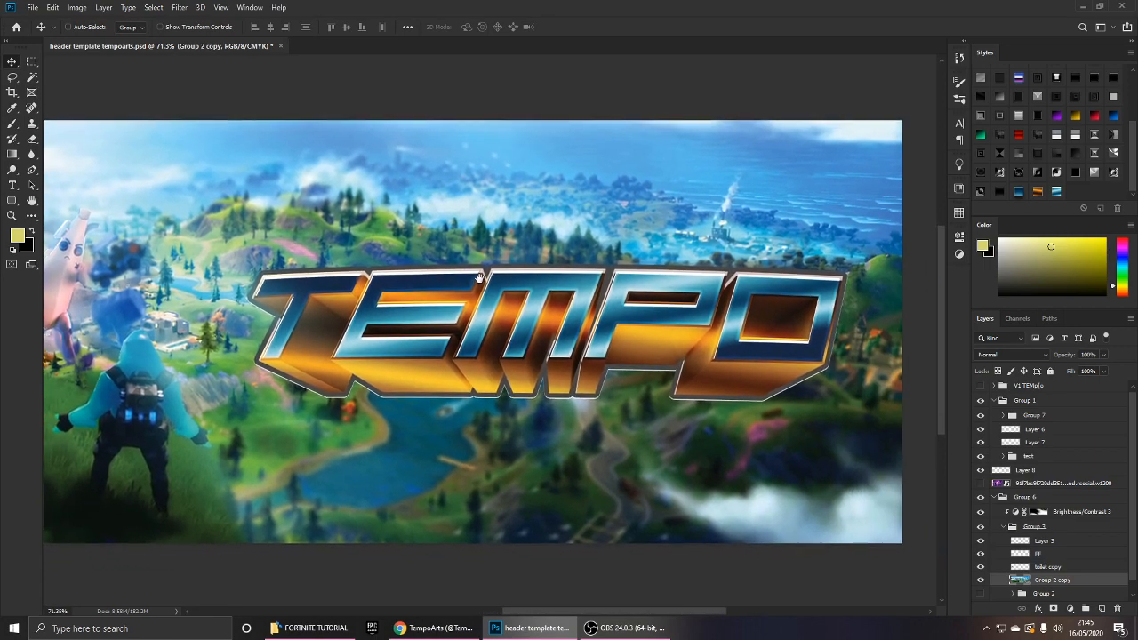
# Add a new layer and place it at the top of Group 3, ready for the Brush tool.
pyautogui.click(1057, 568)
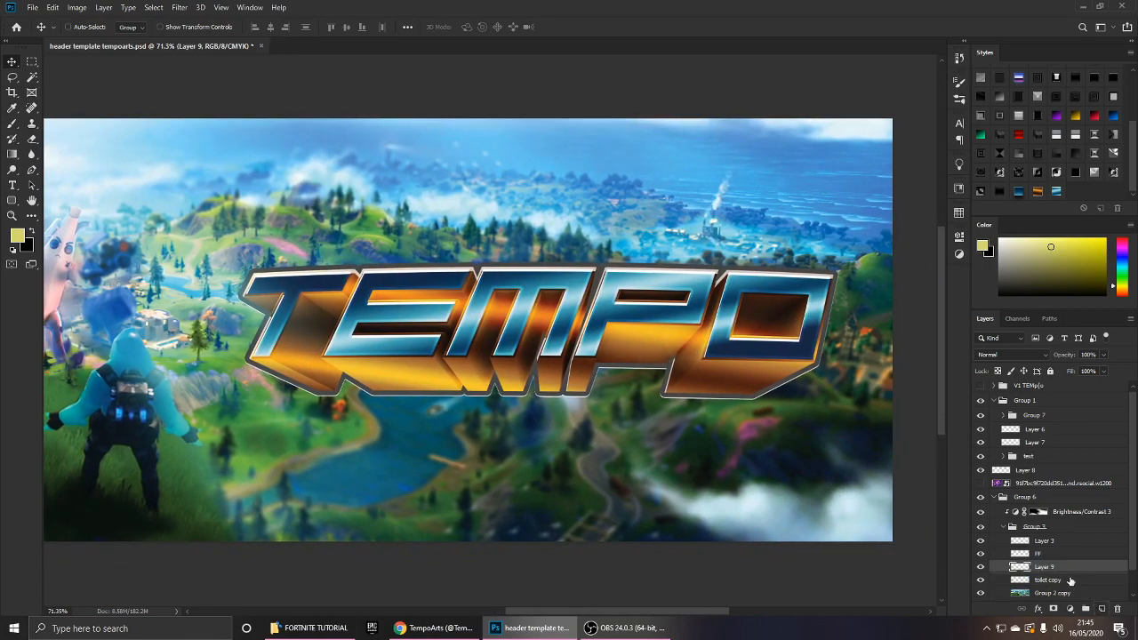
pyautogui.moveTo(1054, 567); pyautogui.dragTo(1049, 536)
pyautogui.press('b')
pyautogui.hotkey('ctrl', '0')
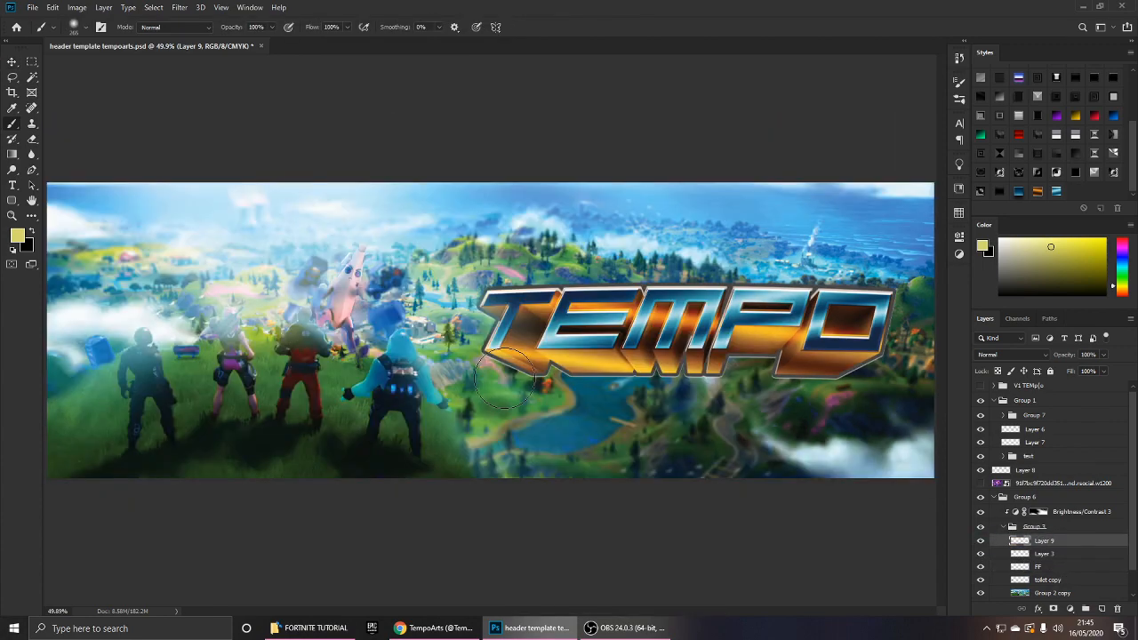
# Copy the STUFF group from inside Group 2 and paste it above Layer 8.
pyautogui.scroll(-1, 504, 378)
pyautogui.scroll(-1, 1078, 564)
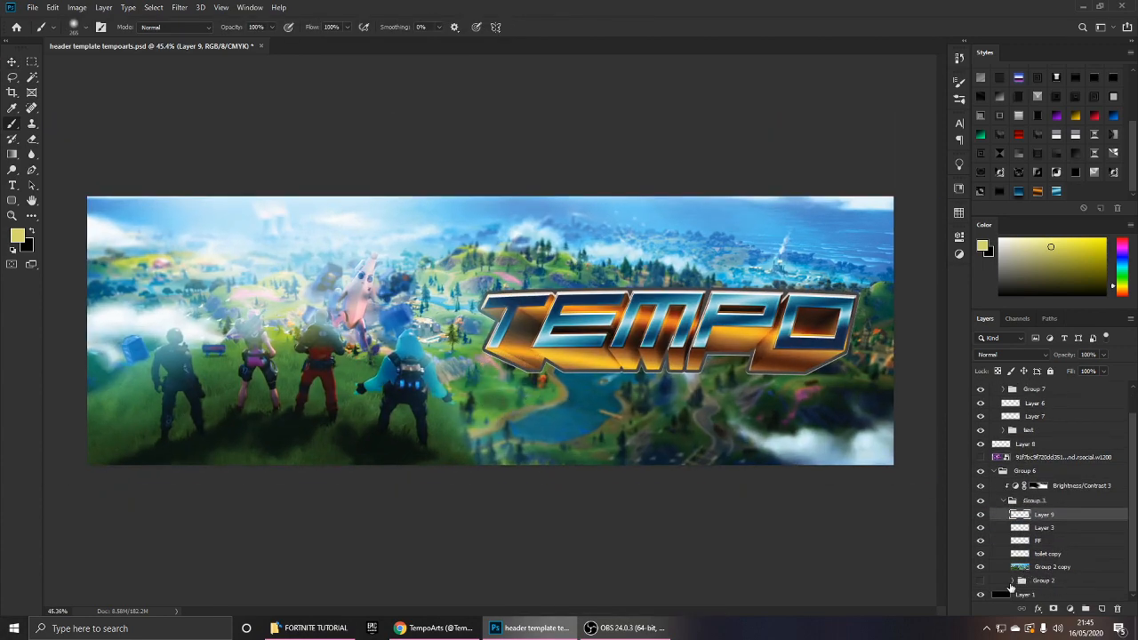
pyautogui.click(1011, 584)
pyautogui.click(1013, 581)
pyautogui.scroll(-4, 1053, 553)
pyautogui.click(1049, 535)
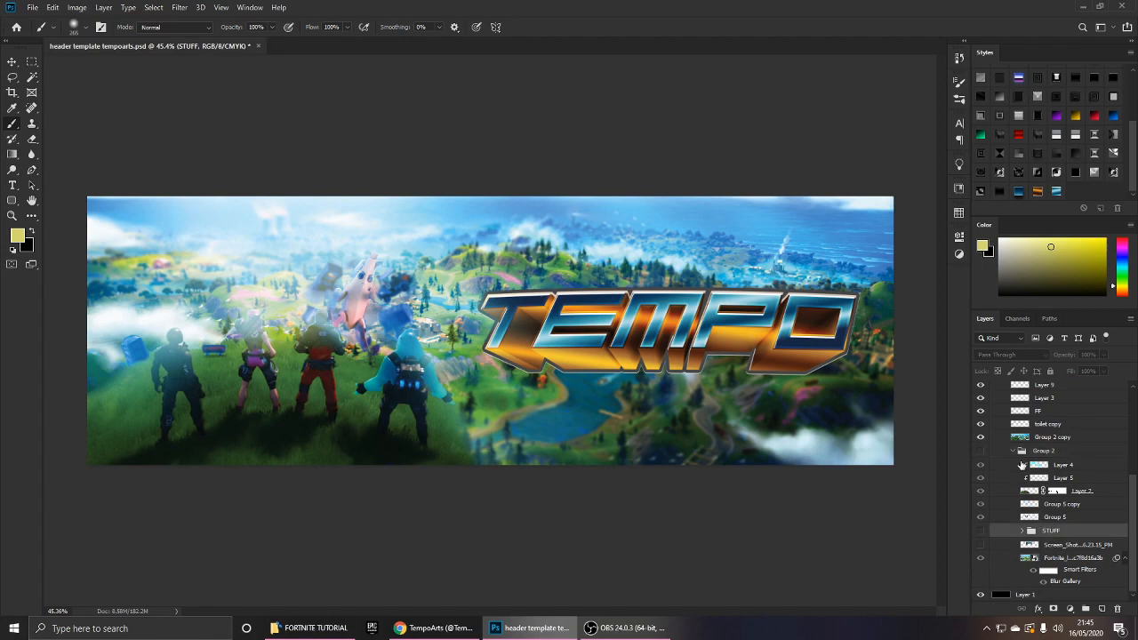
pyautogui.click(1012, 451)
pyautogui.scroll(1, 1014, 453)
pyautogui.click(1058, 571)
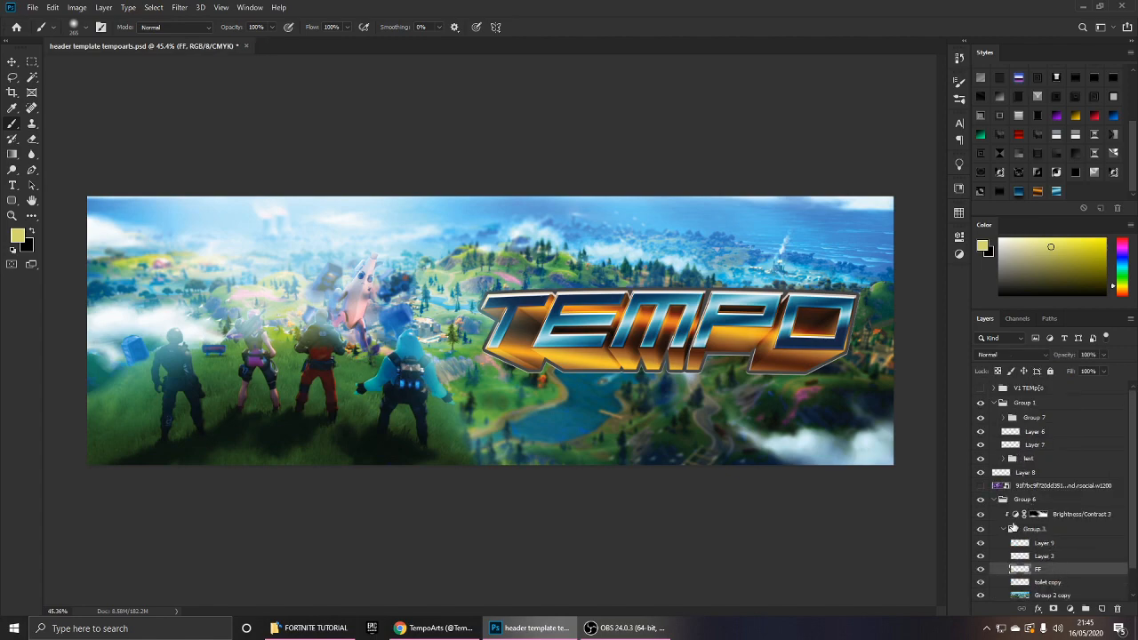
pyautogui.click(1004, 529)
pyautogui.click(981, 531)
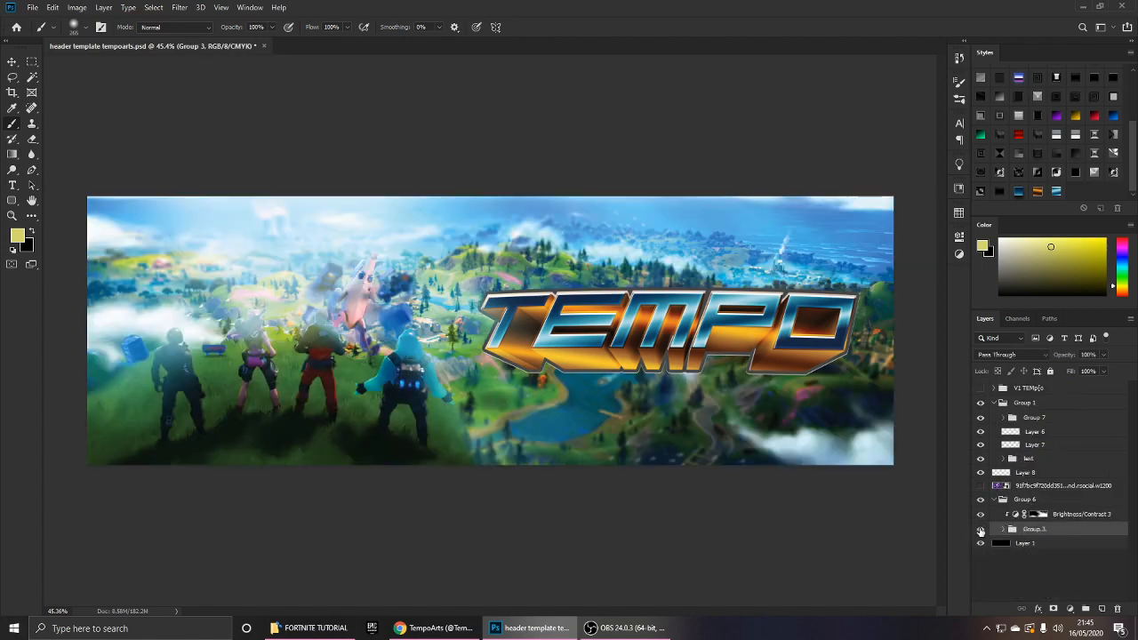
pyautogui.click(1027, 475)
pyautogui.hotkey('ctrl', 'v')
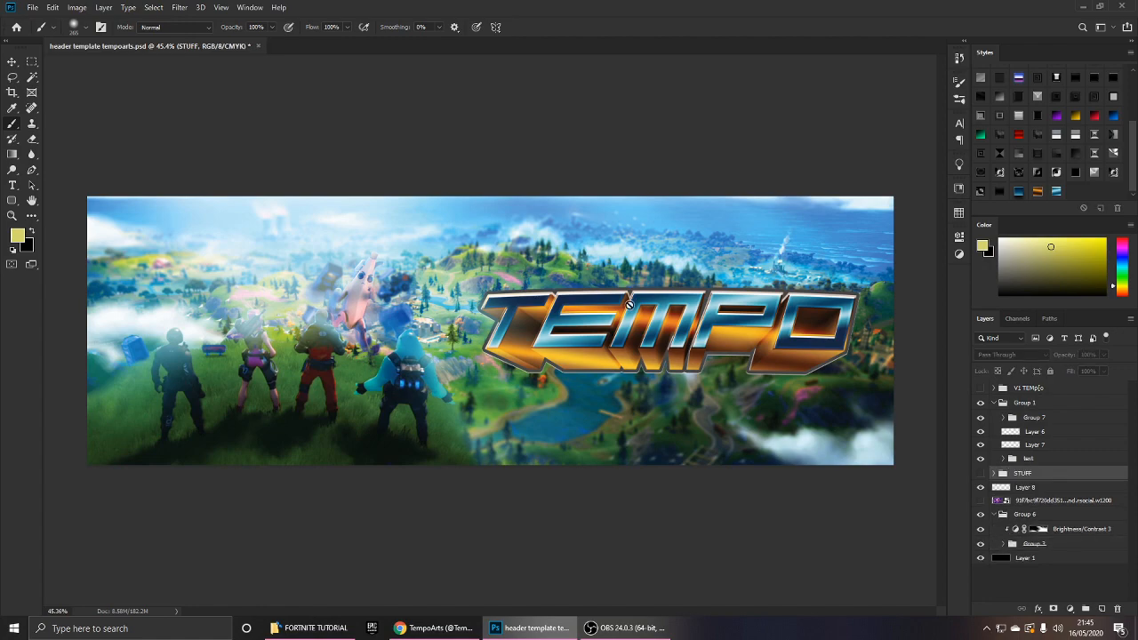
# Show the pasted STUFF group, move its objects behind the TEMPO text, and scale them up.
pyautogui.press('v')
pyautogui.click(993, 474)
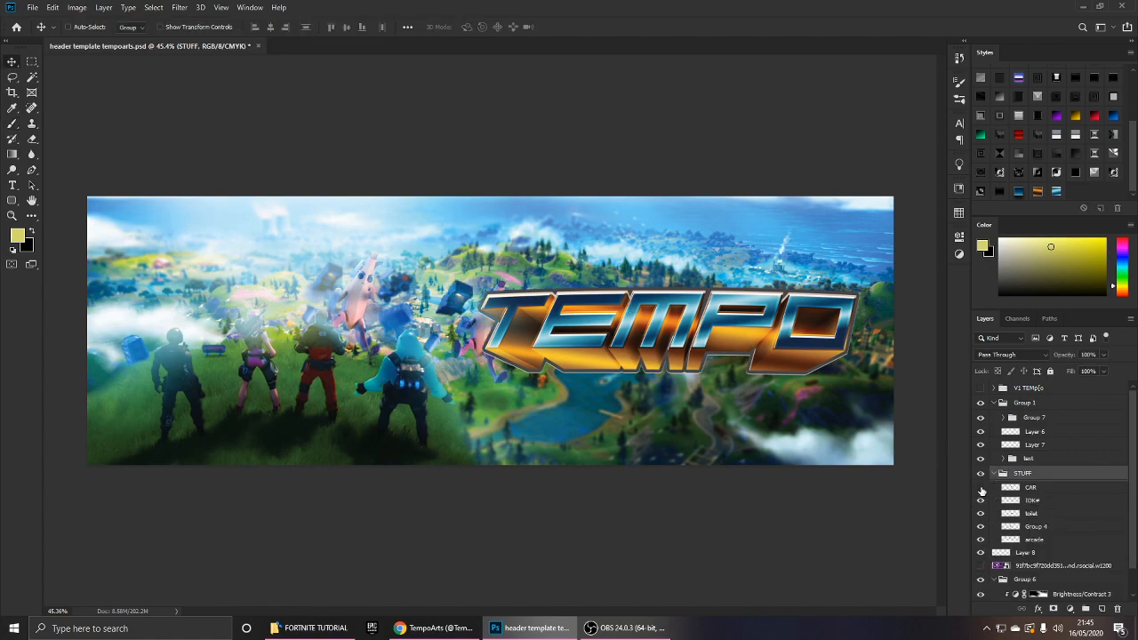
pyautogui.moveTo(503, 336); pyautogui.dragTo(703, 332)
pyautogui.hotkey('ctrl', 't')
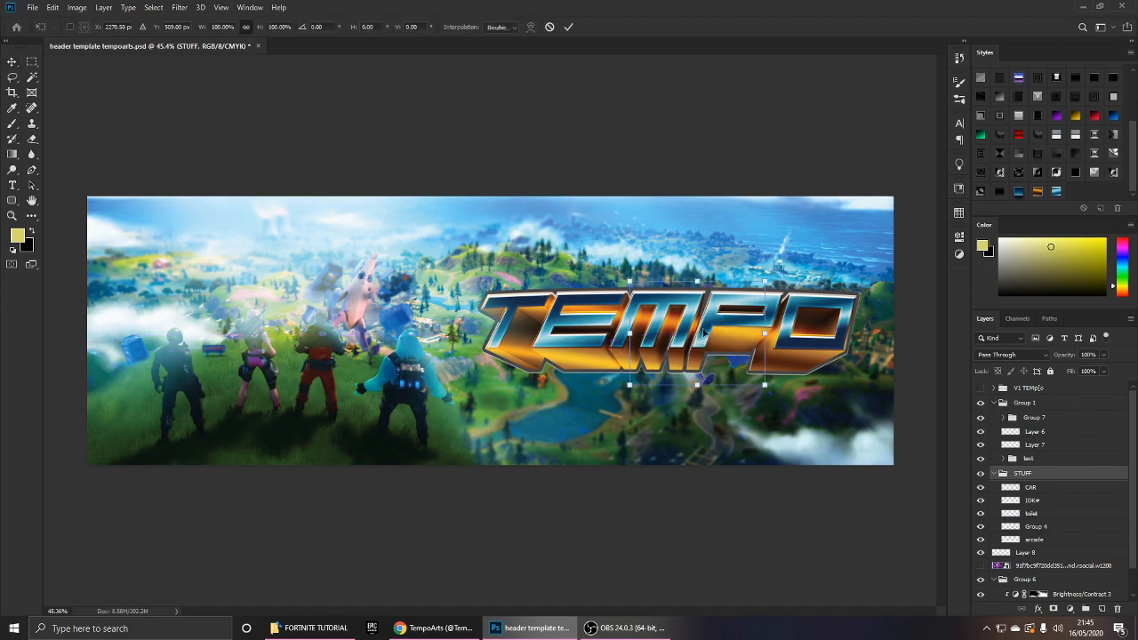
pyautogui.moveTo(769, 283); pyautogui.dragTo(880, 213)
pyautogui.press('Return')
# Delete the banana character from the pasted STUFF group, and move, enlarge and rotate the arcade object above the letter T.
pyautogui.click(1041, 527)
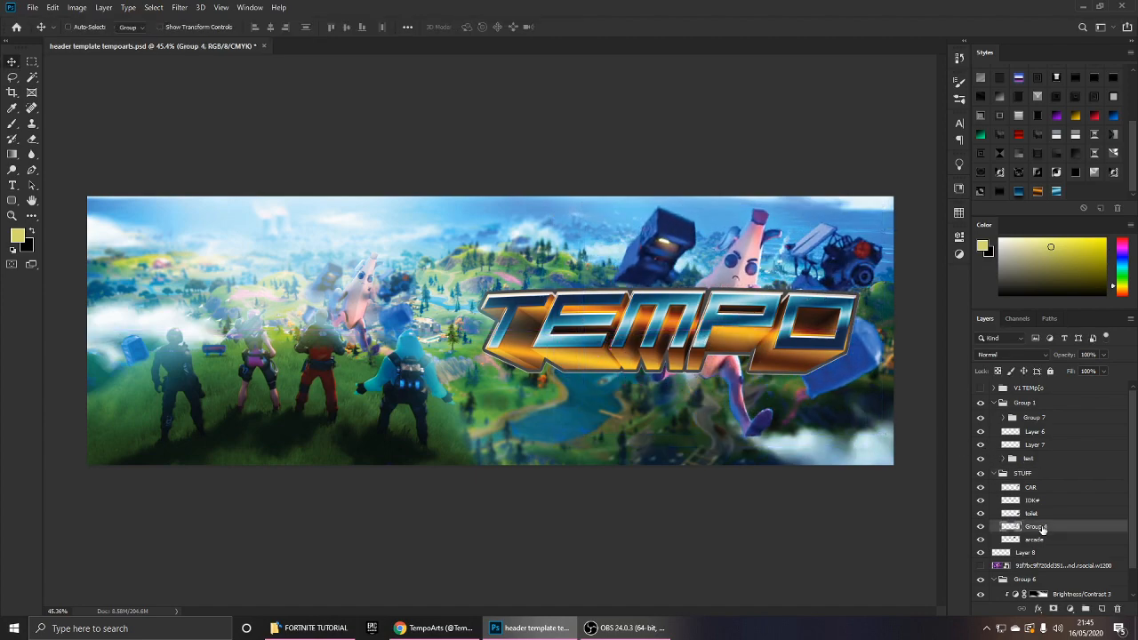
pyautogui.press('Delete')
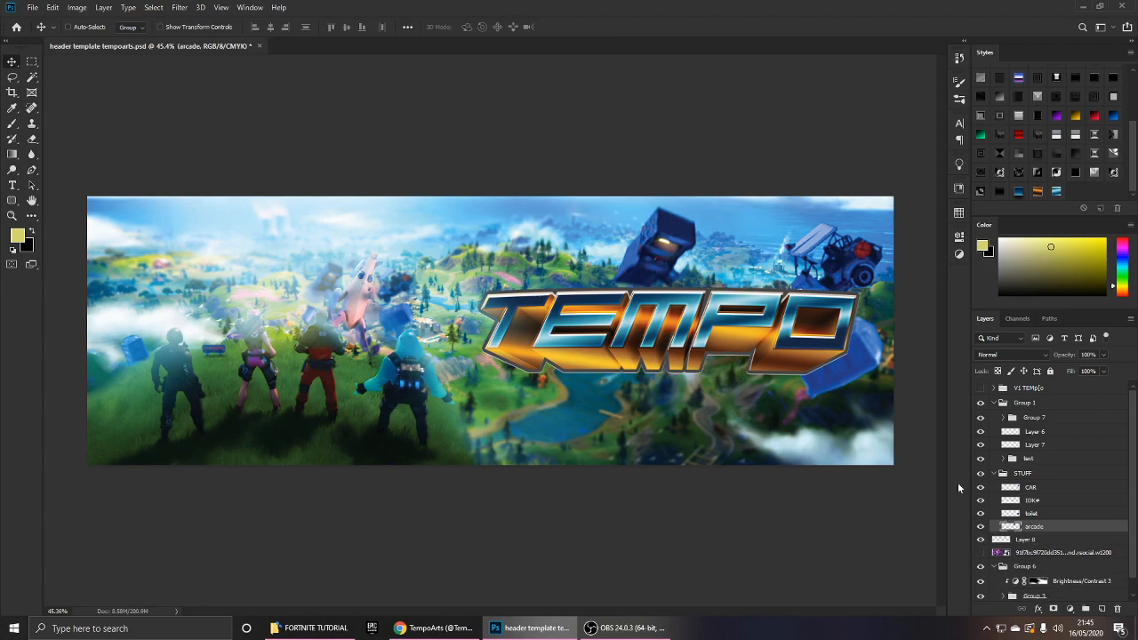
pyautogui.moveTo(836, 295); pyautogui.dragTo(662, 302)
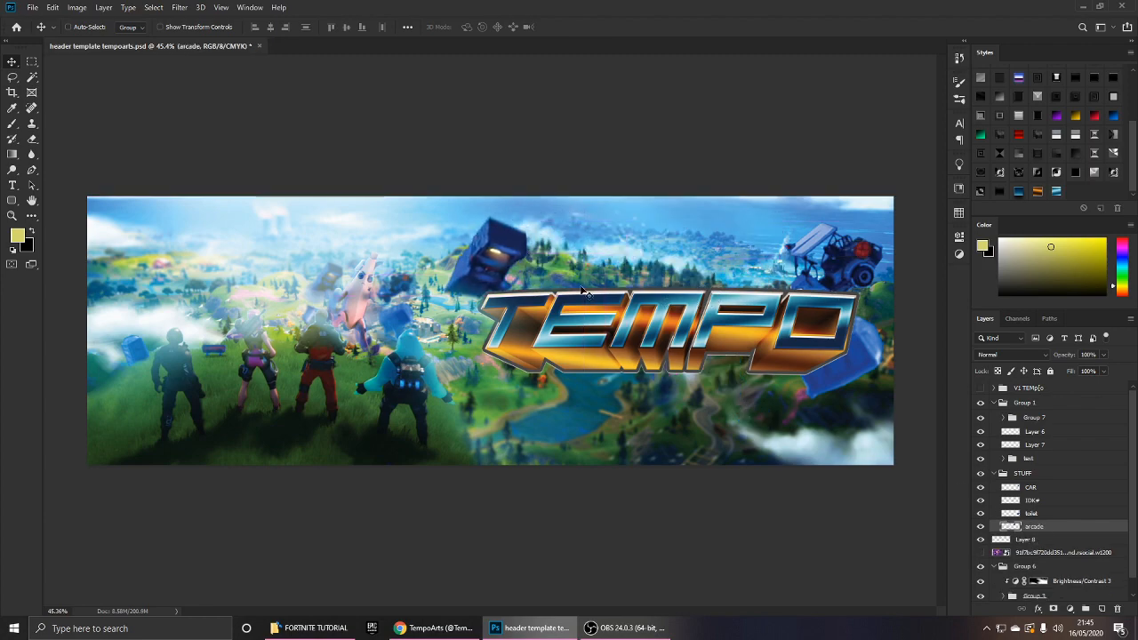
pyautogui.hotkey('ctrl', 't')
pyautogui.moveTo(561, 254); pyautogui.dragTo(547, 269)
pyautogui.moveTo(536, 226); pyautogui.dragTo(546, 219)
pyautogui.press('Return')
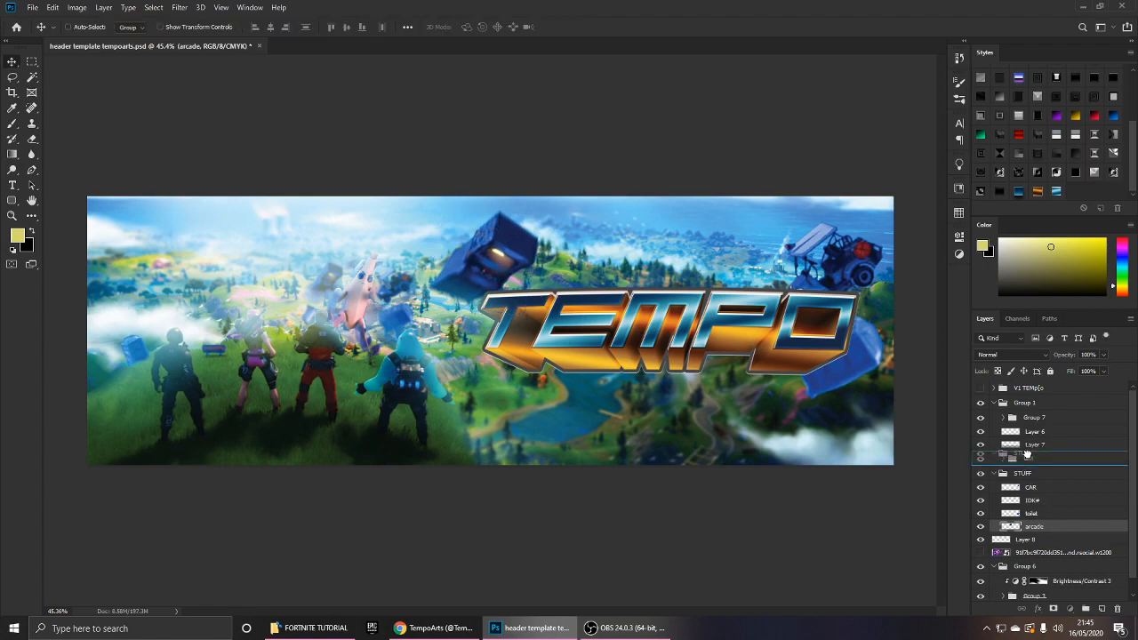
# Place the STUFF group in front of the text group inside Group 1, and delete its IDK# and toilet objects.
pyautogui.moveTo(1027, 454); pyautogui.dragTo(1033, 457)
pyautogui.click(1045, 477)
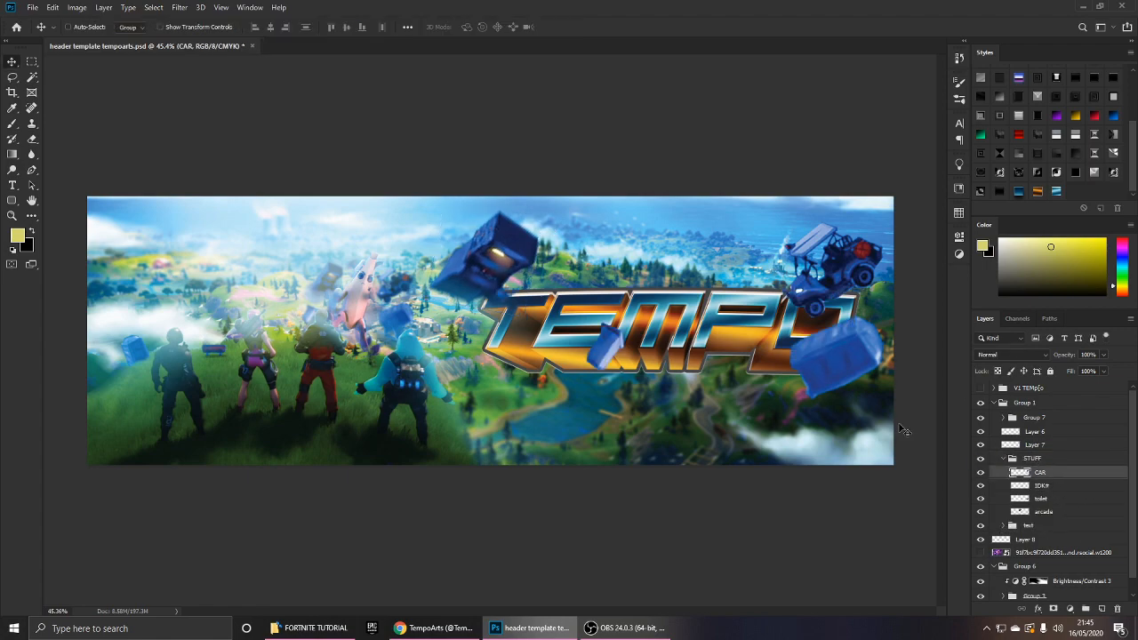
pyautogui.click(1042, 485)
pyautogui.moveTo(648, 338); pyautogui.dragTo(781, 395)
pyautogui.press('Delete')
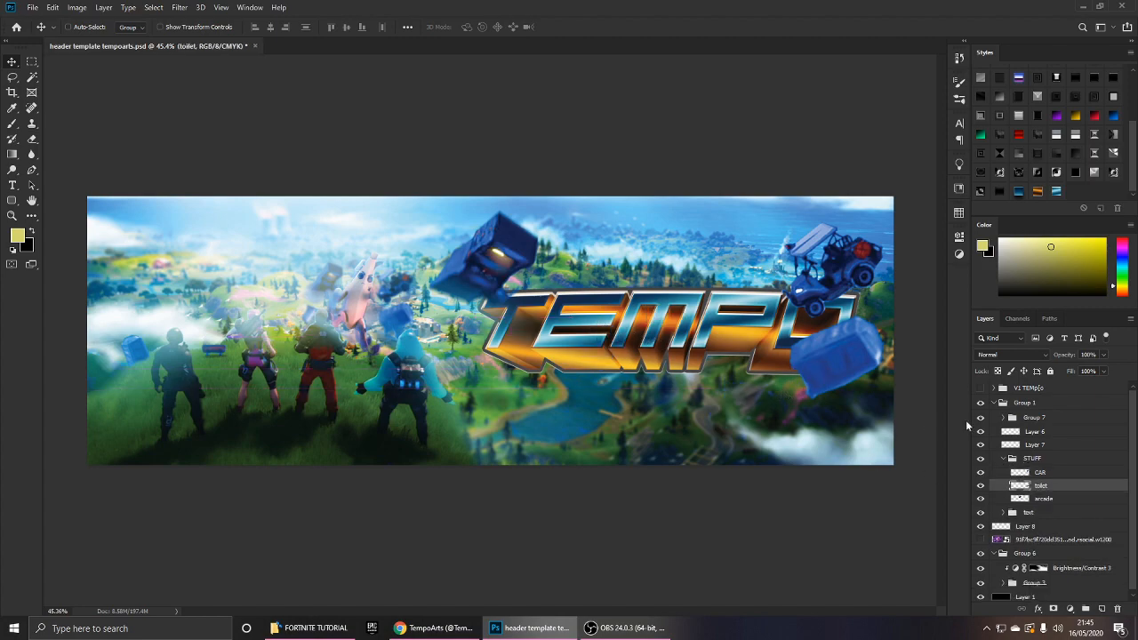
pyautogui.click(1040, 476)
pyautogui.click(1047, 486)
pyautogui.press('Delete')
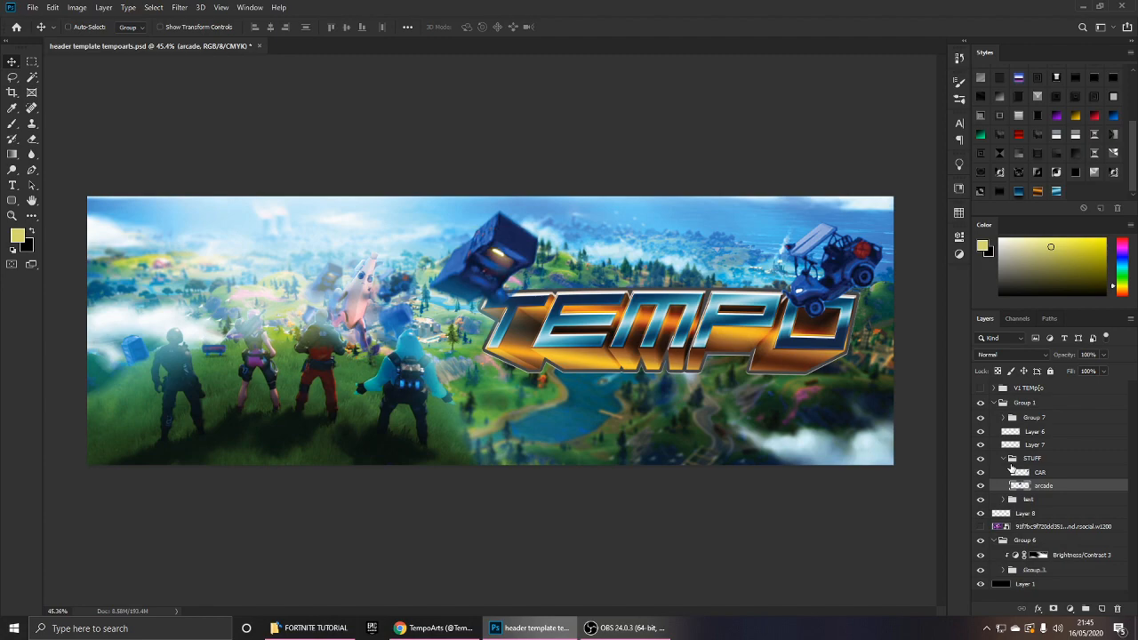
# Try moving and transforming the CAR object around the TEMPO text, and delete it from the STUFF group.
pyautogui.click(1040, 472)
pyautogui.moveTo(855, 263); pyautogui.dragTo(606, 253)
pyautogui.hotkey('ctrl', 't')
pyautogui.moveTo(640, 195); pyautogui.dragTo(526, 410)
pyautogui.press('Return')
pyautogui.hotkey('ctrl', 't')
pyautogui.press('Return')
pyautogui.press('Delete')
pyautogui.hotkey('ctrl', '0')
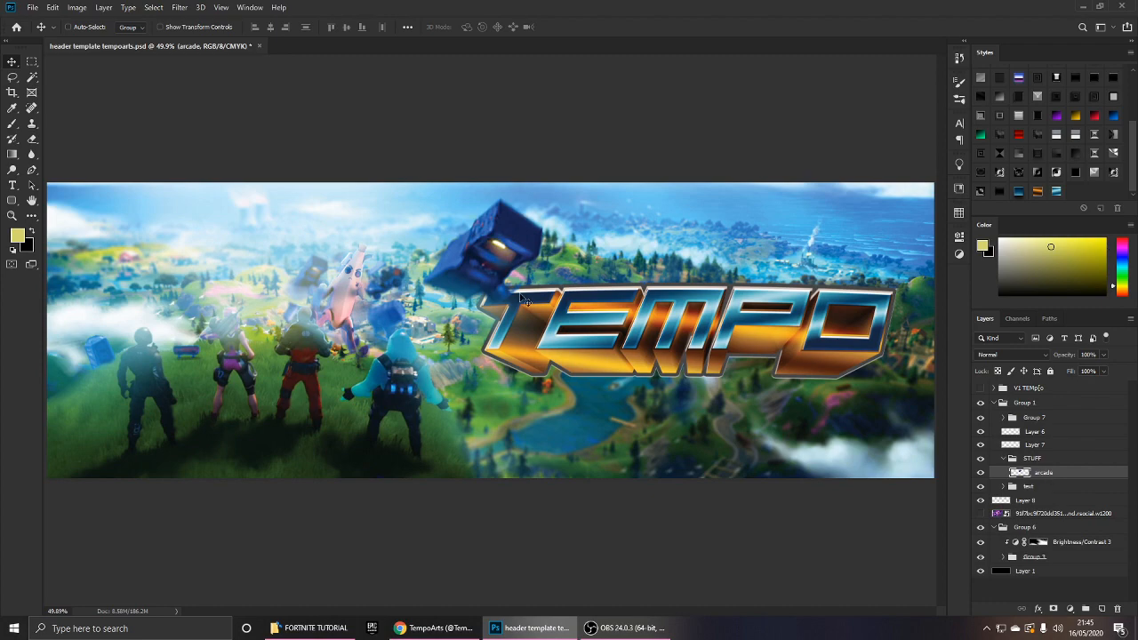
# Try the arcade object below the letter O, and move it back above the T at a smaller, rotated size.
pyautogui.moveTo(524, 300); pyautogui.dragTo(872, 442)
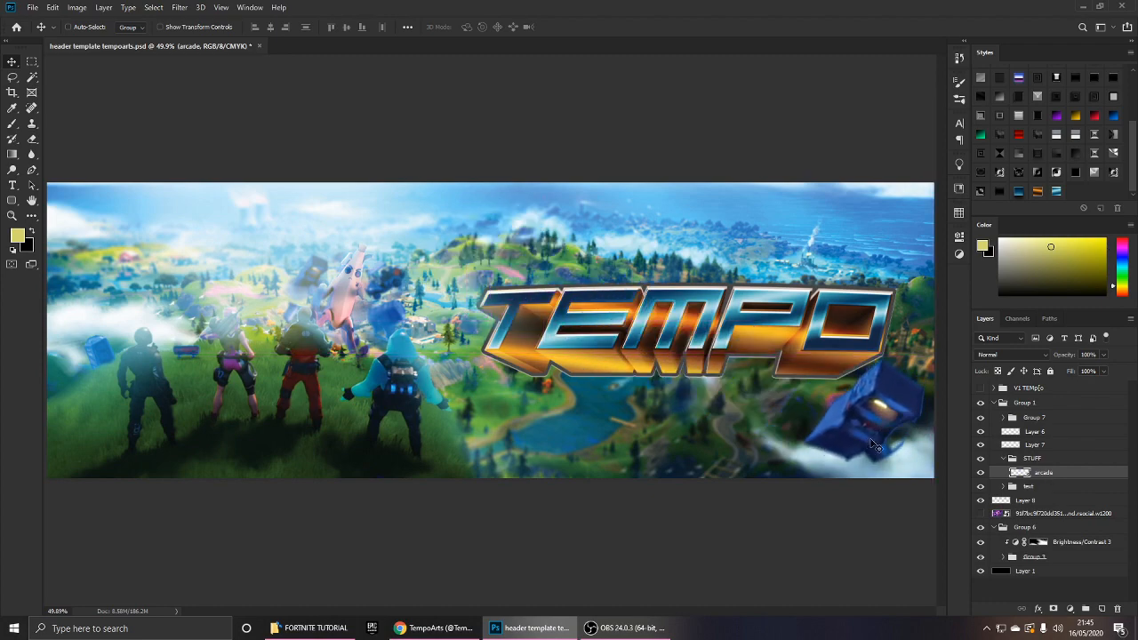
pyautogui.moveTo(898, 398); pyautogui.dragTo(558, 231)
pyautogui.hotkey('ctrl', 't')
pyautogui.press('Return')
pyautogui.hotkey('ctrl', 't')
pyautogui.press('Return')
pyautogui.scroll(-3, 523, 265)
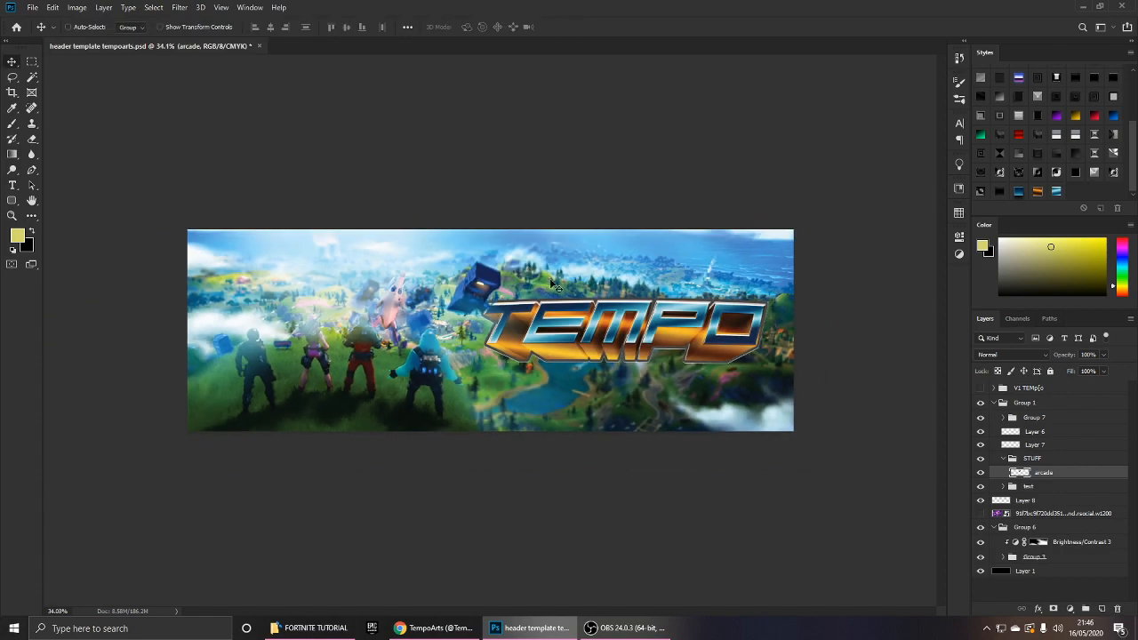
pyautogui.scroll(2, 522, 265)
# Nudge the arcade object above the letter T, and delete it from the STUFF group.
pyautogui.moveTo(521, 269)
pyautogui.mouseDown()
pyautogui.moveTo(858, 396)
pyautogui.moveTo(364, 387)
pyautogui.moveTo(199, 333)
pyautogui.moveTo(173, 276)
pyautogui.moveTo(517, 270)
pyautogui.mouseUp()
pyautogui.scroll(-1, 495, 263)
pyautogui.scroll(3, 518, 270)
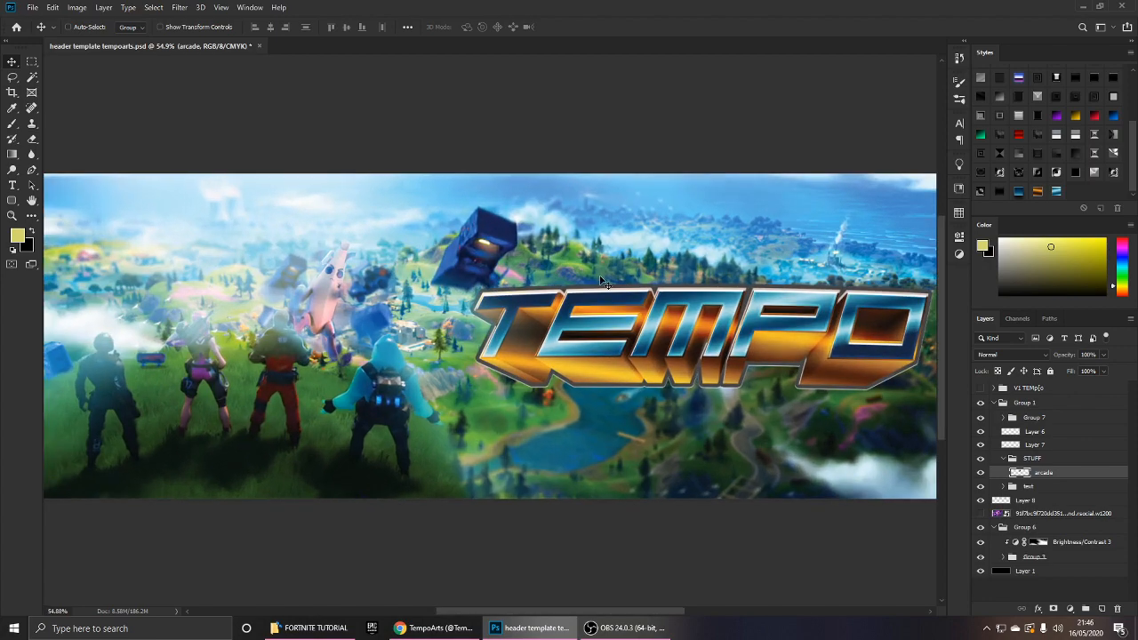
pyautogui.press('Delete')
pyautogui.scroll(-3, 436, 311)
pyautogui.scroll(1, 438, 313)
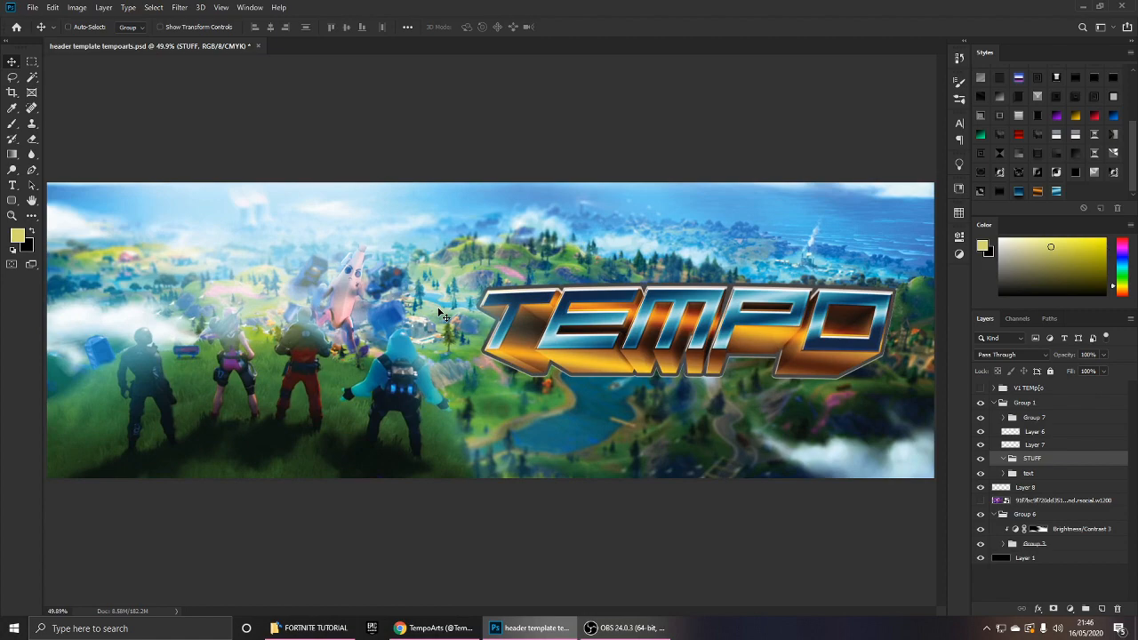
# Add a new layer above Layer 8 and paint a soft yellow glow behind the TEMPO text with a large brush.
pyautogui.click(1040, 488)
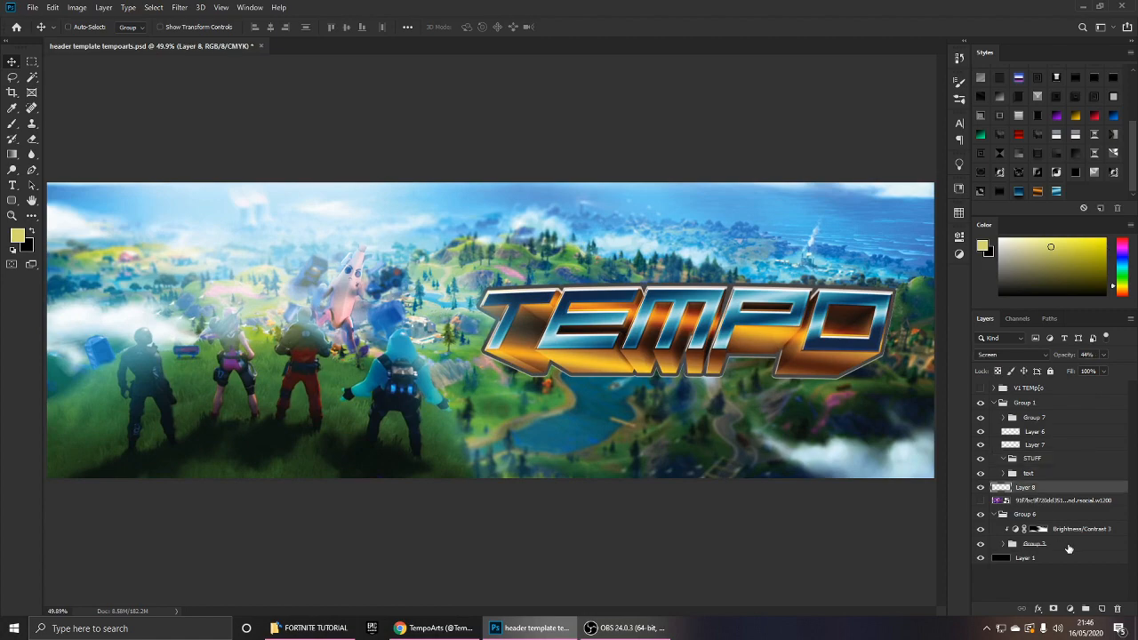
pyautogui.click(1102, 610)
pyautogui.scroll(1, 553, 364)
pyautogui.press('b')
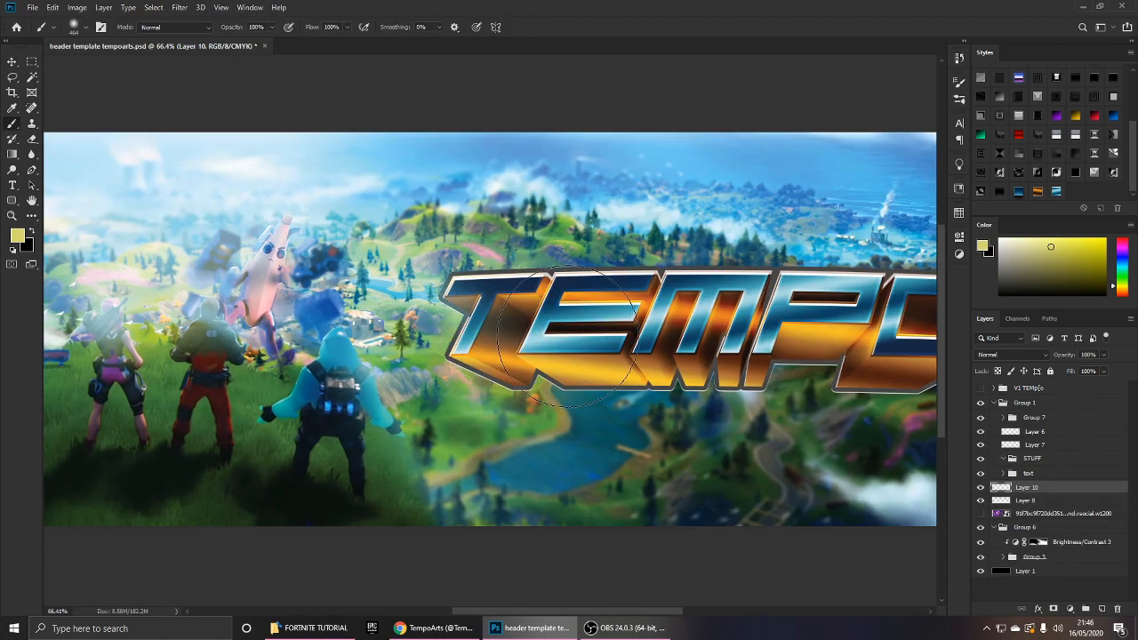
pyautogui.moveTo(567, 336)
pyautogui.mouseDown()
pyautogui.moveTo(799, 326)
pyautogui.moveTo(753, 327)
pyautogui.mouseUp()
pyautogui.moveTo(754, 327)
pyautogui.mouseDown()
pyautogui.moveTo(567, 337)
pyautogui.moveTo(718, 337)
pyautogui.mouseUp()
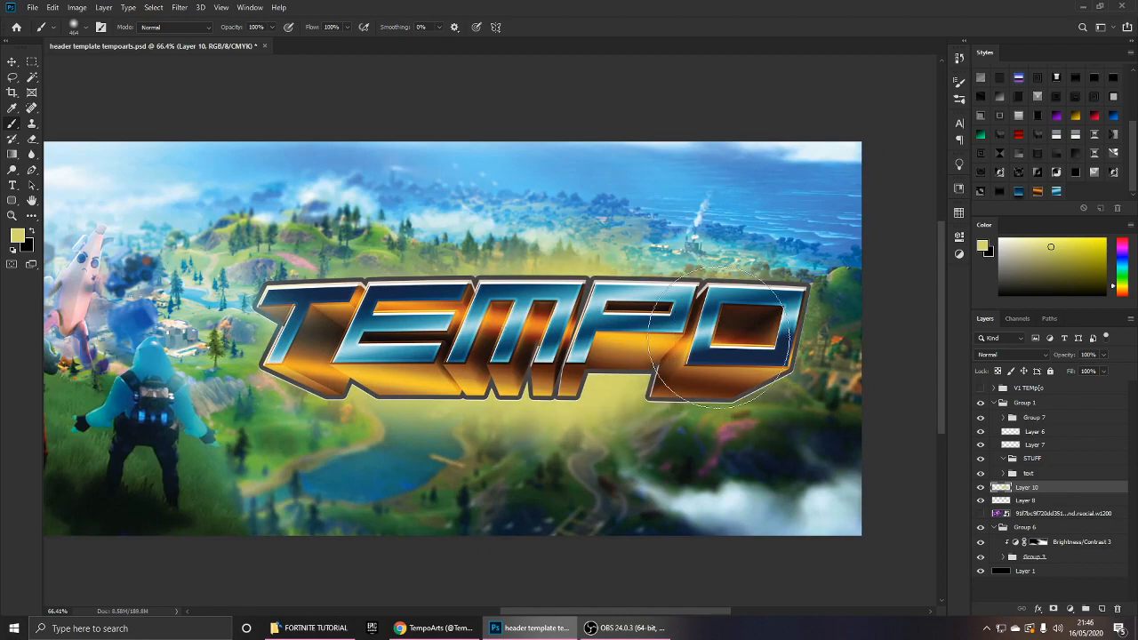
# Set the yellow glow on Layer 10 to Screen blending and scale it up from its centre to about 109%.
pyautogui.press('v')
pyautogui.scroll(-1, 534, 355)
pyautogui.click(997, 354)
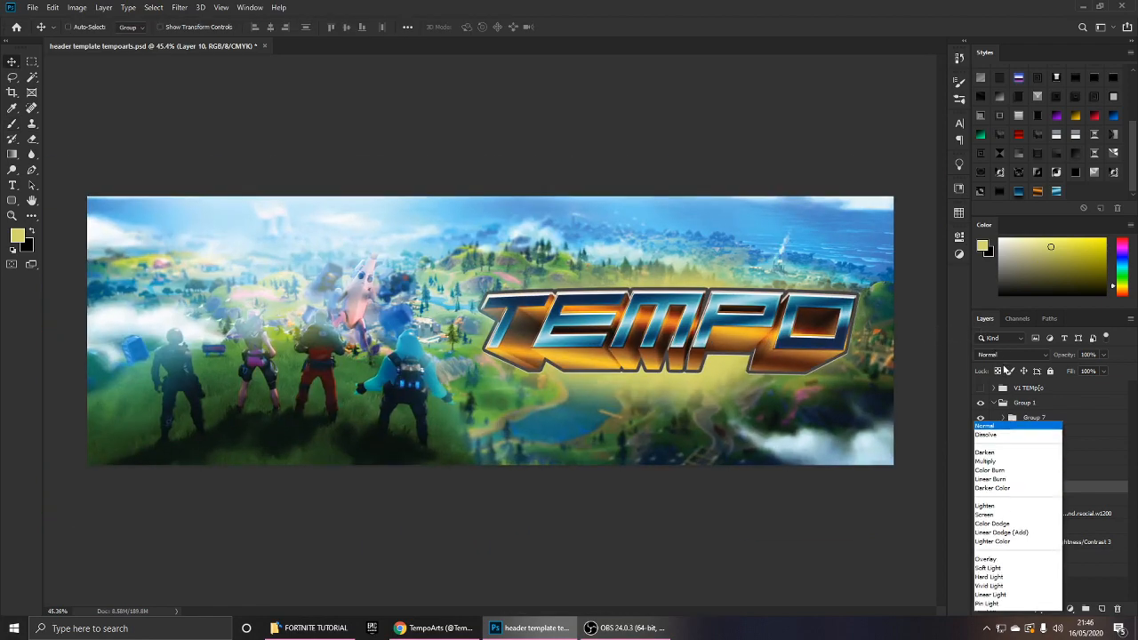
pyautogui.click(984, 513)
pyautogui.hotkey('ctrl', 't')
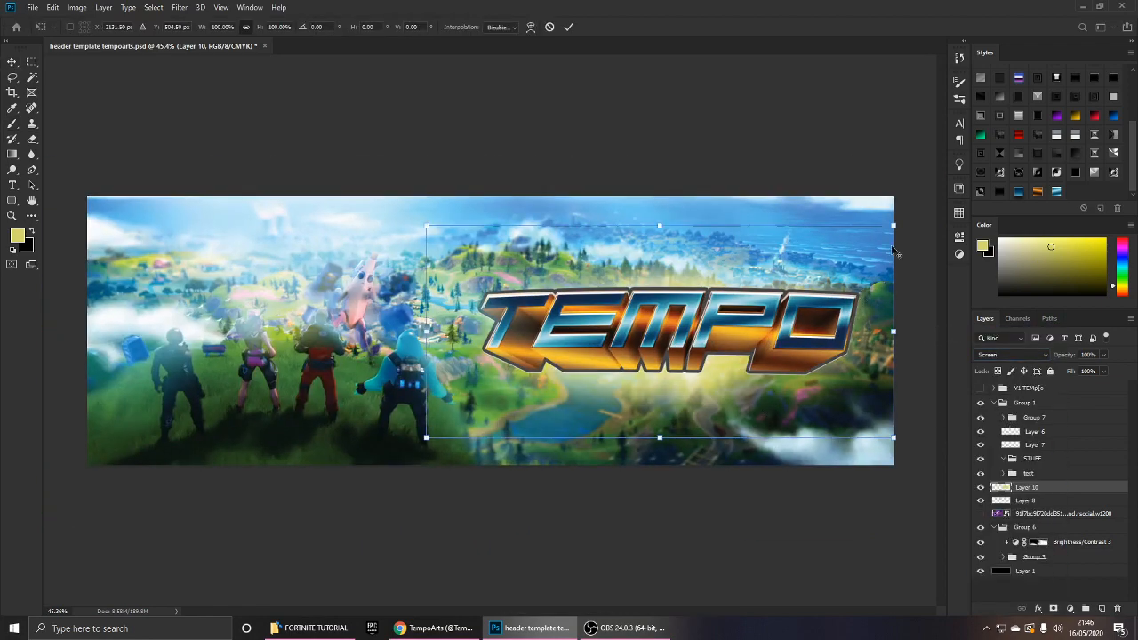
pyautogui.moveTo(893, 227); pyautogui.dragTo(915, 217)
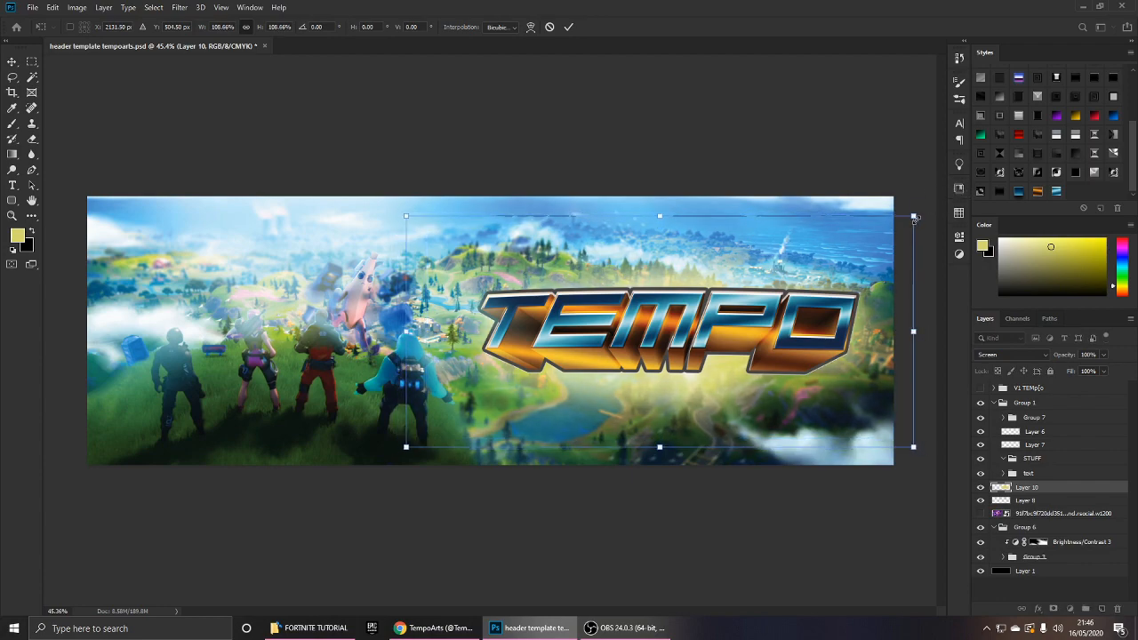
pyautogui.press('Return')
# Erase the outer edges of the Layer 10 glow around the TEMPO text with a large soft eraser.
pyautogui.press('e')
pyautogui.moveTo(434, 364)
pyautogui.mouseDown()
pyautogui.moveTo(522, 428)
pyautogui.moveTo(905, 452)
pyautogui.mouseUp()
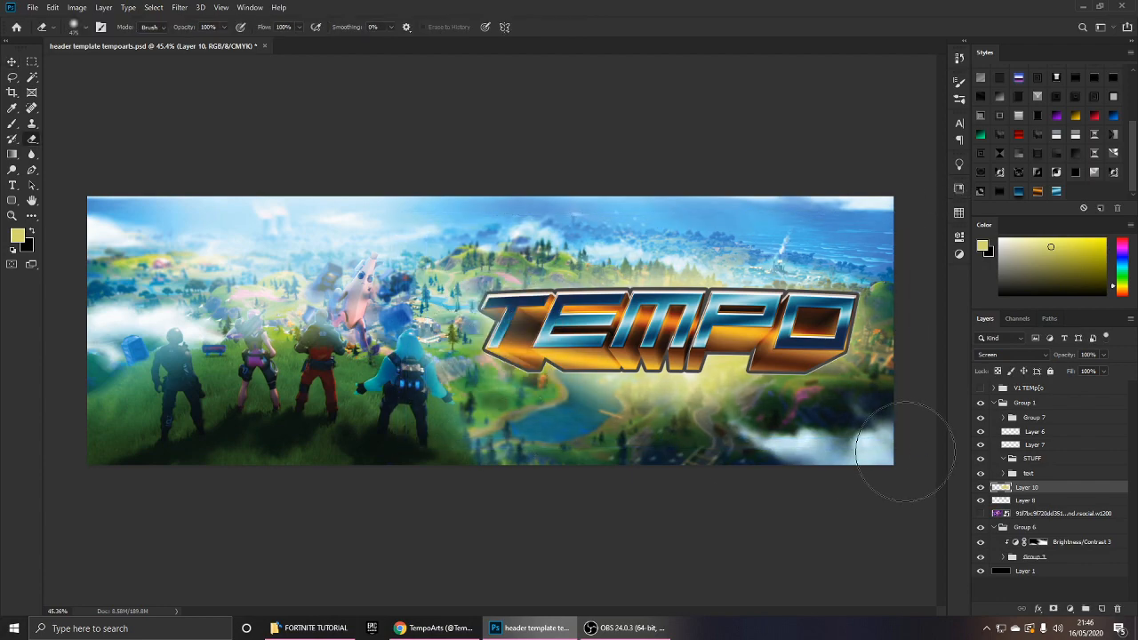
pyautogui.press('v')
pyautogui.scroll(4, 658, 374)
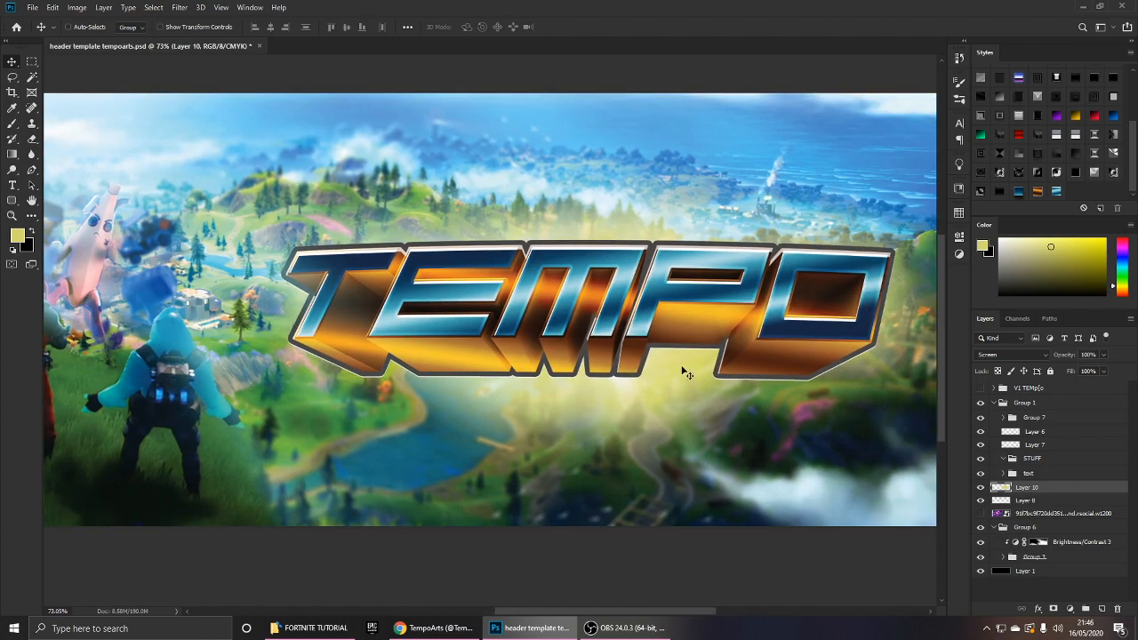
# Compare the header with and without the Layer 10 glow and the V1 colour group at the top of the layer stack.
pyautogui.click(980, 486)
pyautogui.click(981, 485)
pyautogui.scroll(-4, 731, 389)
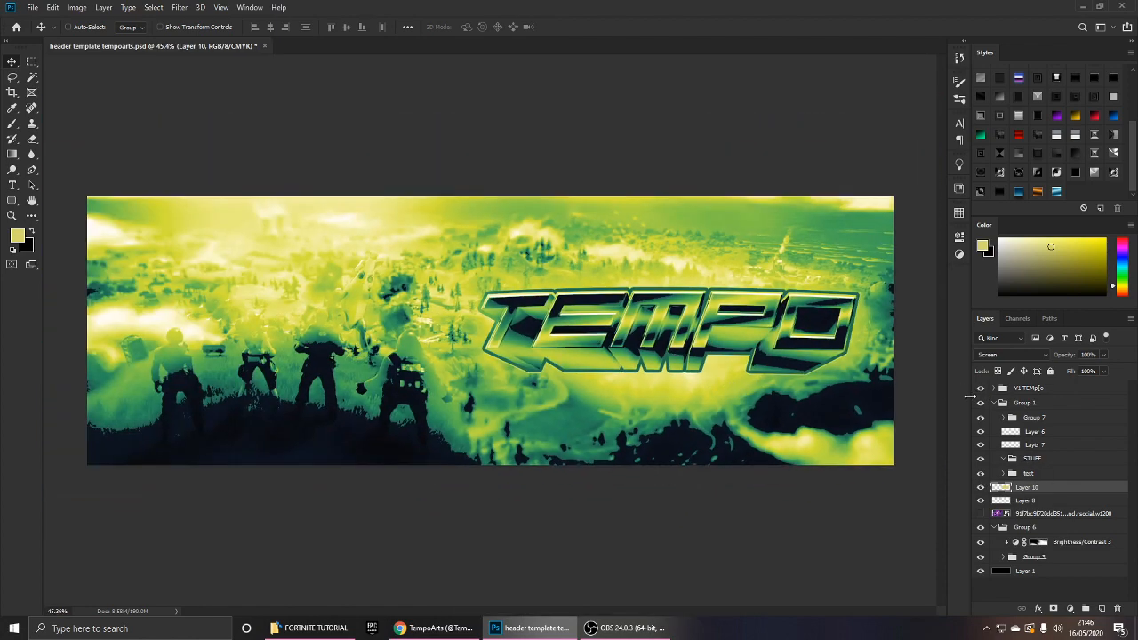
pyautogui.click(980, 390)
# Expand the text group, select its 2D layer, and check what the group and its 2D and 3D layers contribute.
pyautogui.click(1038, 474)
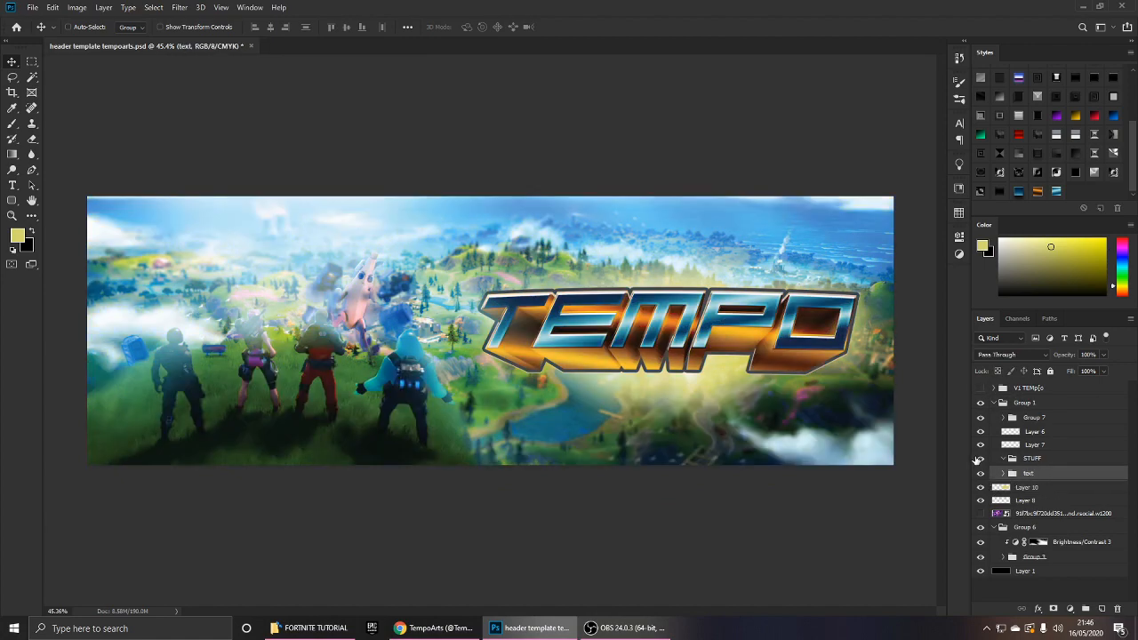
pyautogui.click(981, 474)
pyautogui.click(1003, 473)
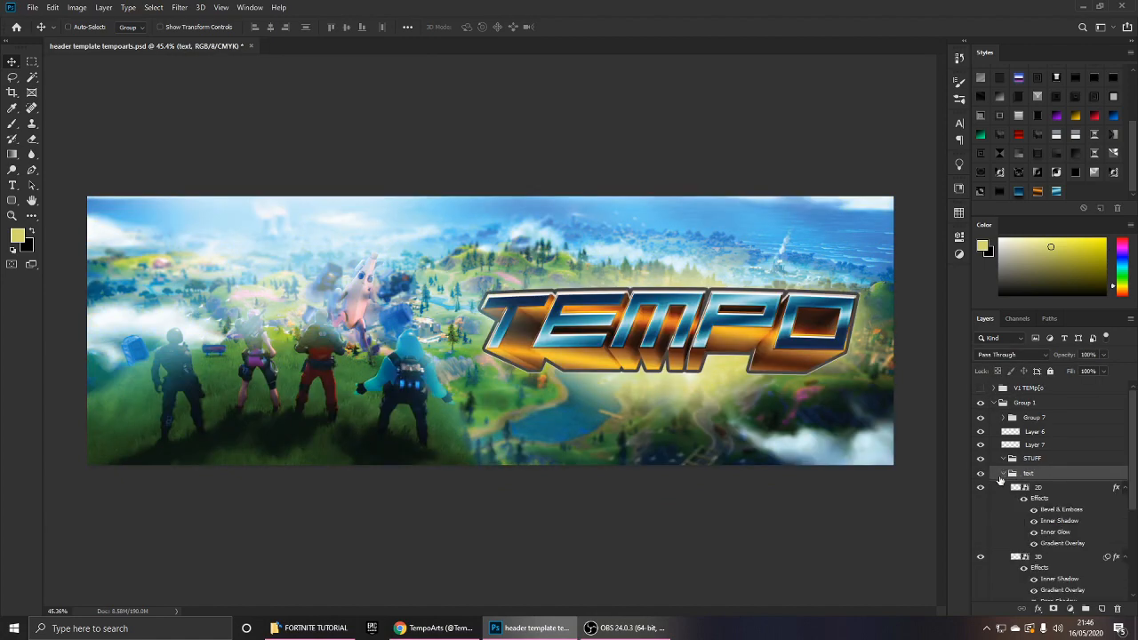
pyautogui.click(991, 489)
pyautogui.click(981, 487)
pyautogui.click(980, 487)
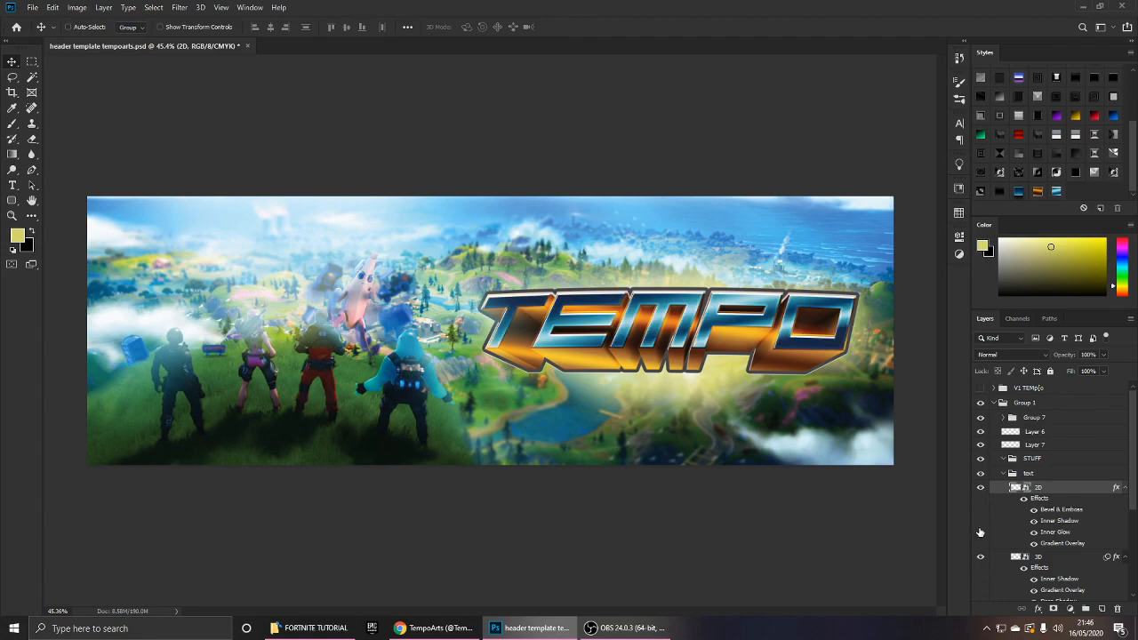
pyautogui.click(982, 559)
# Open the recent file SAVE.psd, copy its diamond-sparkle-png-2 copy layer, close the file, and paste the sparkle above the 2D text layer.
pyautogui.click(17, 28)
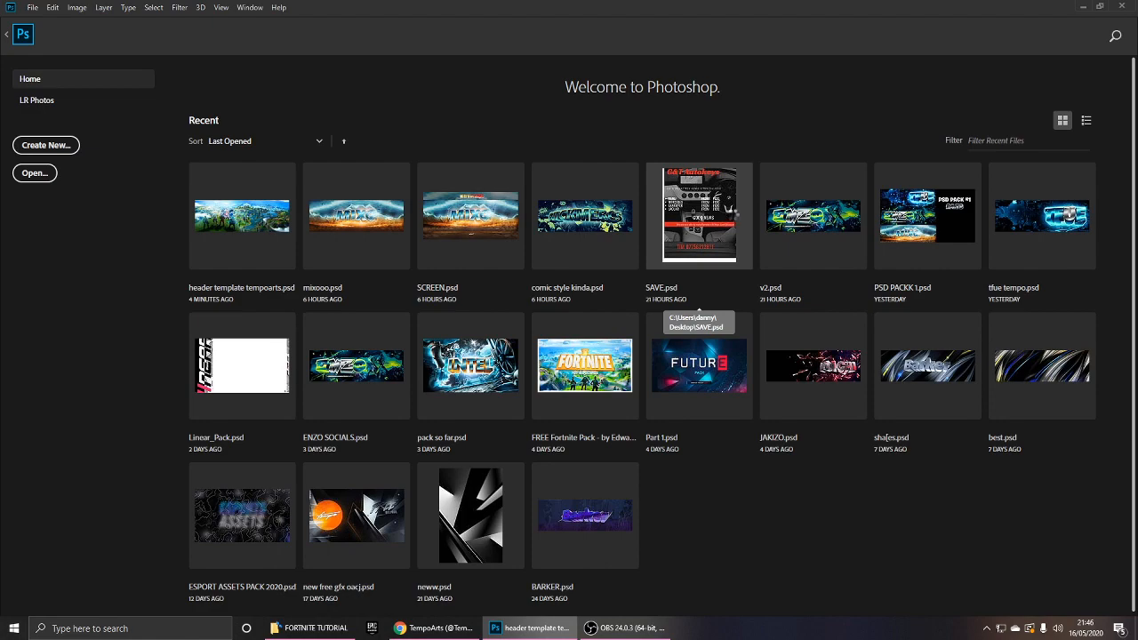
pyautogui.click(729, 219)
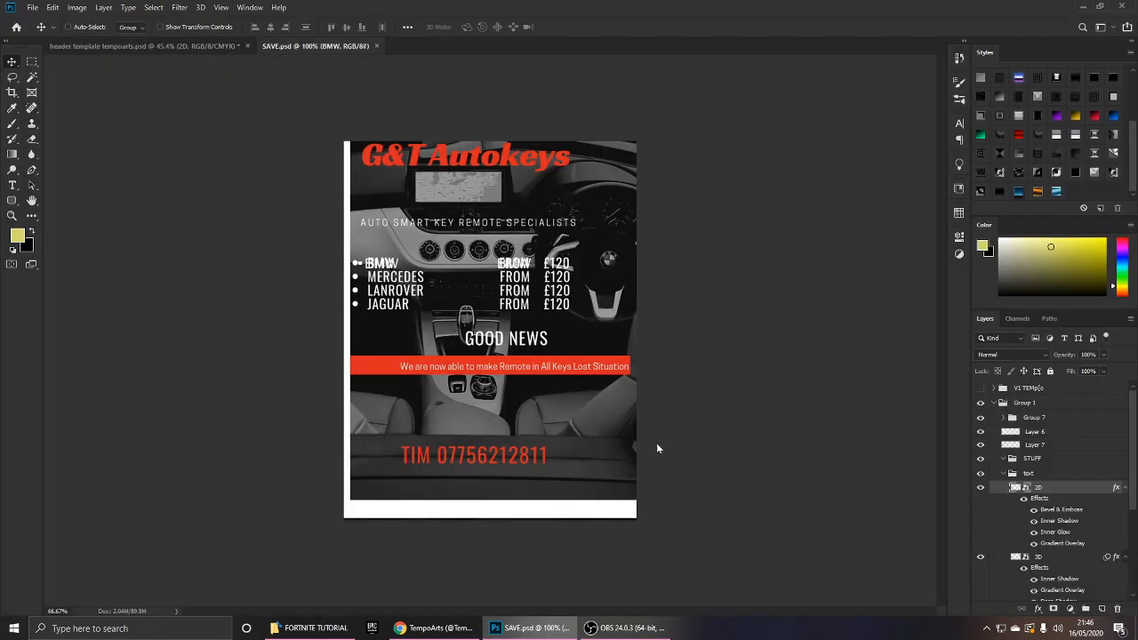
pyautogui.scroll(-3, 1047, 460)
pyautogui.click(1048, 460)
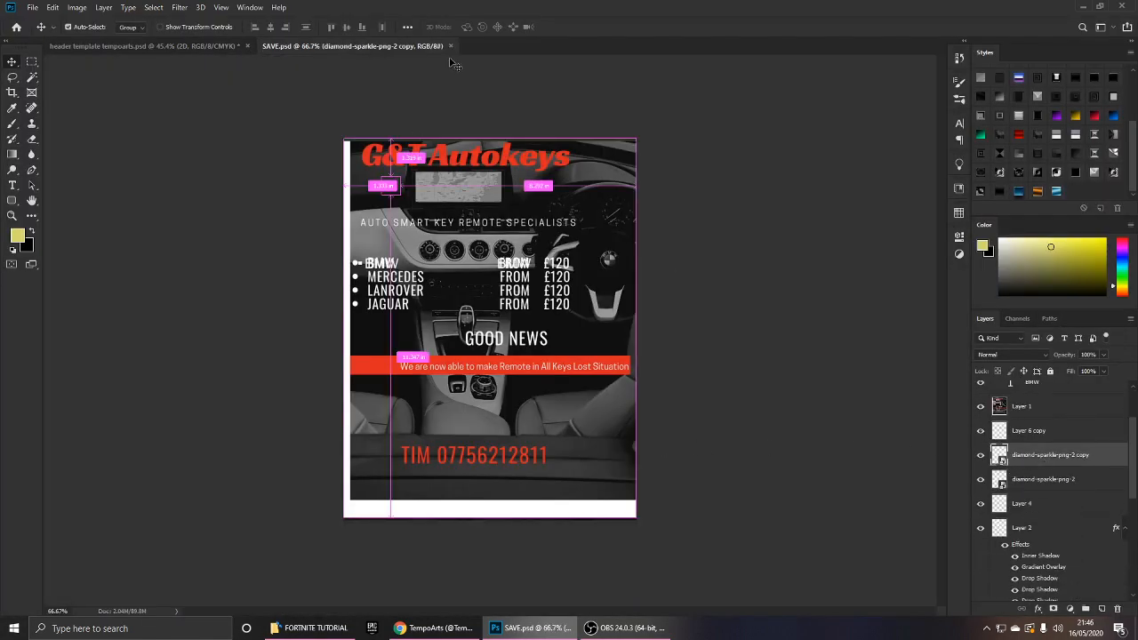
pyautogui.click(452, 46)
pyautogui.hotkey('ctrl', 'v')
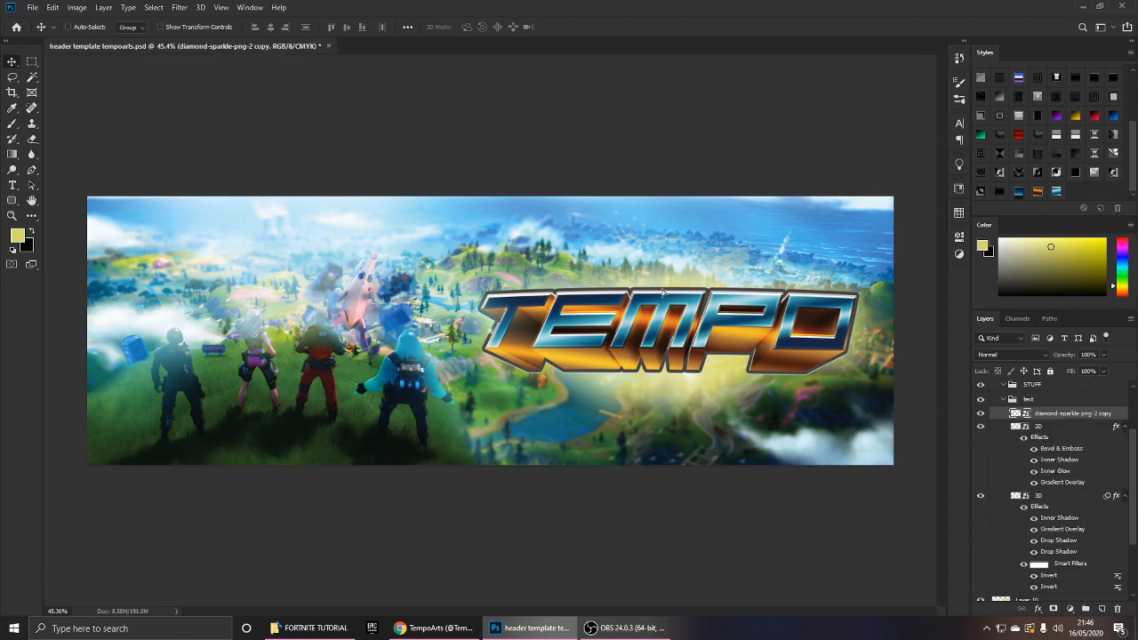
# Transform the pasted sparkle and move it from the TEMPO text onto the head of the pink floating character.
pyautogui.hotkey('ctrl', 't')
pyautogui.moveTo(587, 295); pyautogui.dragTo(415, 258)
pyautogui.press('Return')
pyautogui.scroll(3, 385, 258)
pyautogui.scroll(-1, 416, 257)
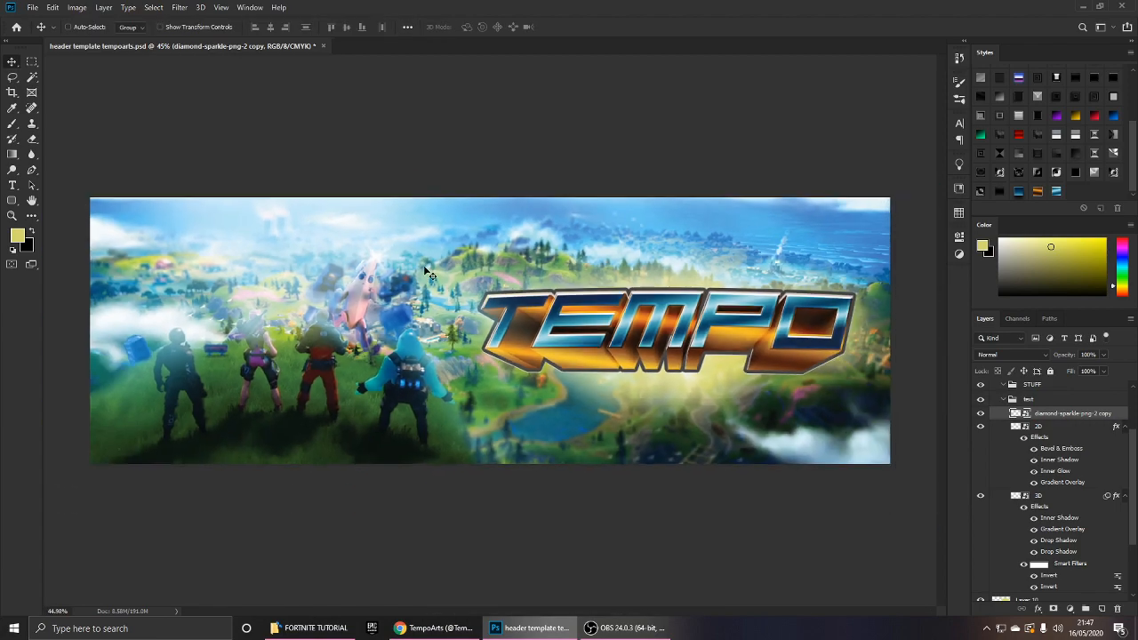
# Scale down the sparkle copy and move it beside the banana character's head.
pyautogui.scroll(3, 326, 241)
pyautogui.hotkey('ctrl', 't')
pyautogui.moveTo(382, 197); pyautogui.dragTo(361, 221)
pyautogui.press('Return')
pyautogui.scroll(3, 363, 224)
pyautogui.moveTo(351, 264); pyautogui.dragTo(317, 264)
pyautogui.scroll(5, 320, 258)
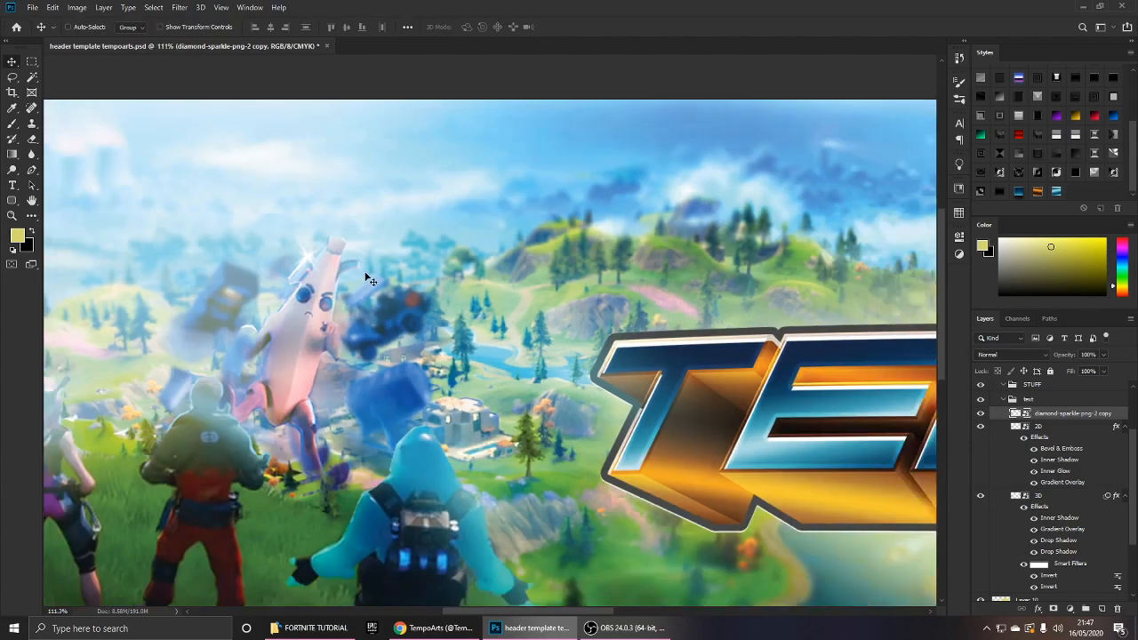
# Shrink the sparkle further so it fits as a small glint on the banana character.
pyautogui.hotkey('ctrl', 't')
pyautogui.moveTo(353, 215); pyautogui.dragTo(332, 232)
pyautogui.press('Return')
pyautogui.scroll(-6, 436, 263)
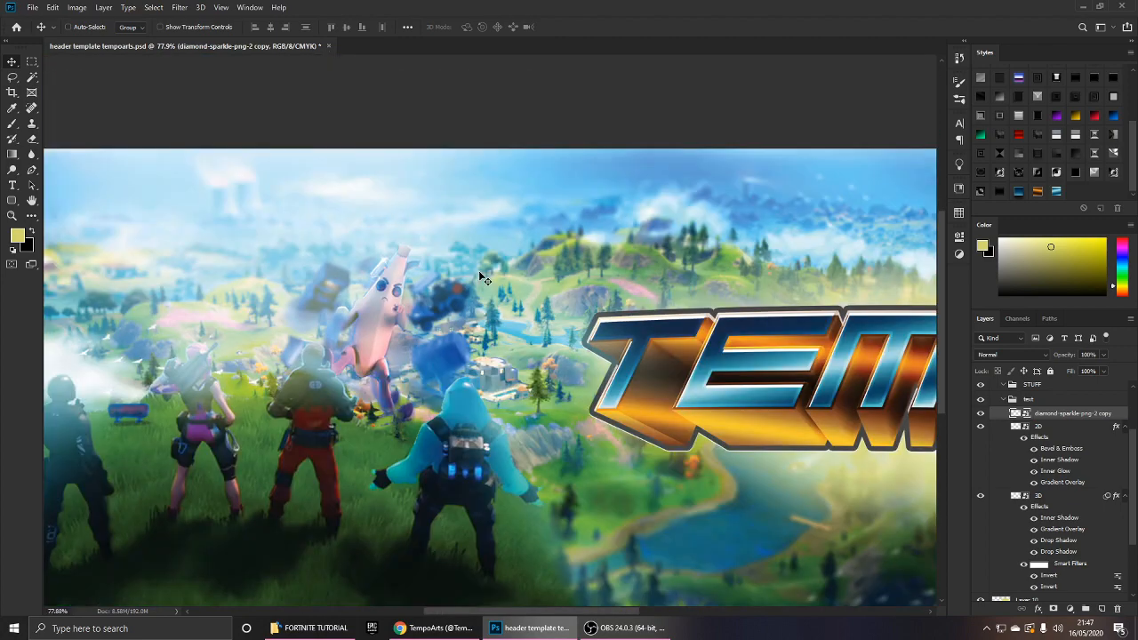
pyautogui.scroll(4, 343, 254)
pyautogui.hotkey('ctrl', 't')
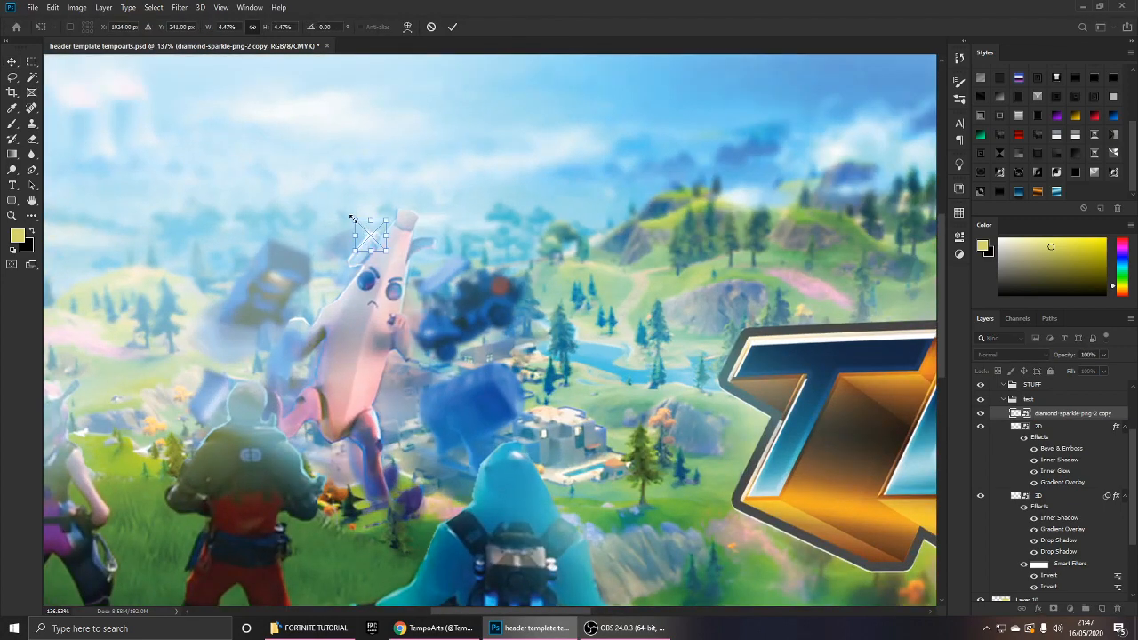
pyautogui.press('Return')
# Apply a Gaussian Blur filter to the small sparkle layer on the banana character.
pyautogui.click(179, 7)
pyautogui.moveTo(249, 142)
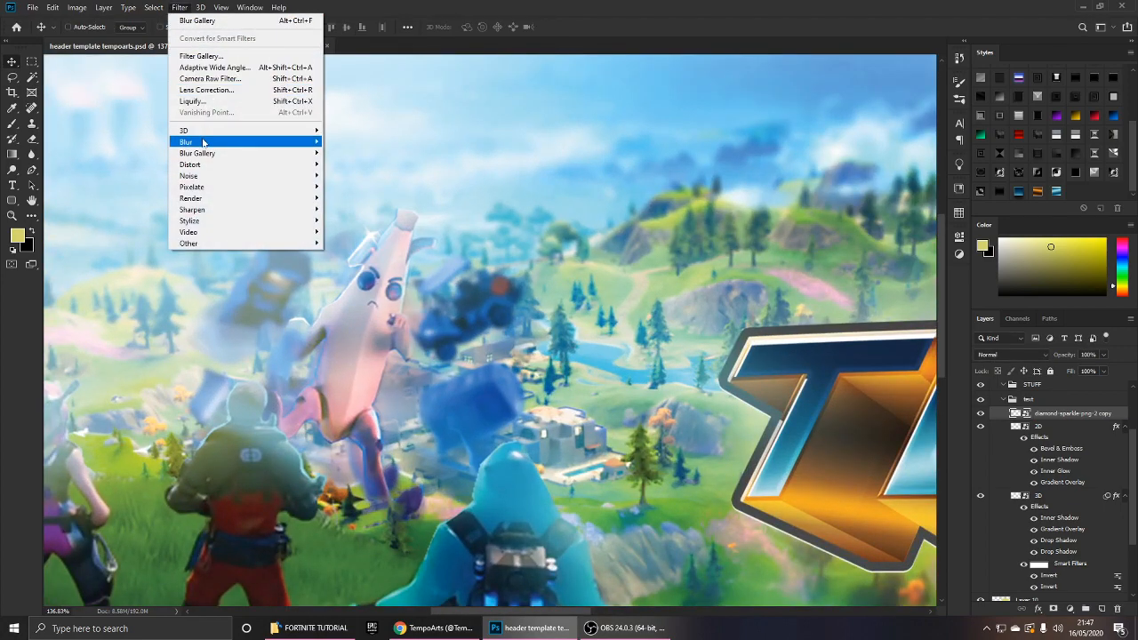
pyautogui.click(364, 190)
pyautogui.press('Return')
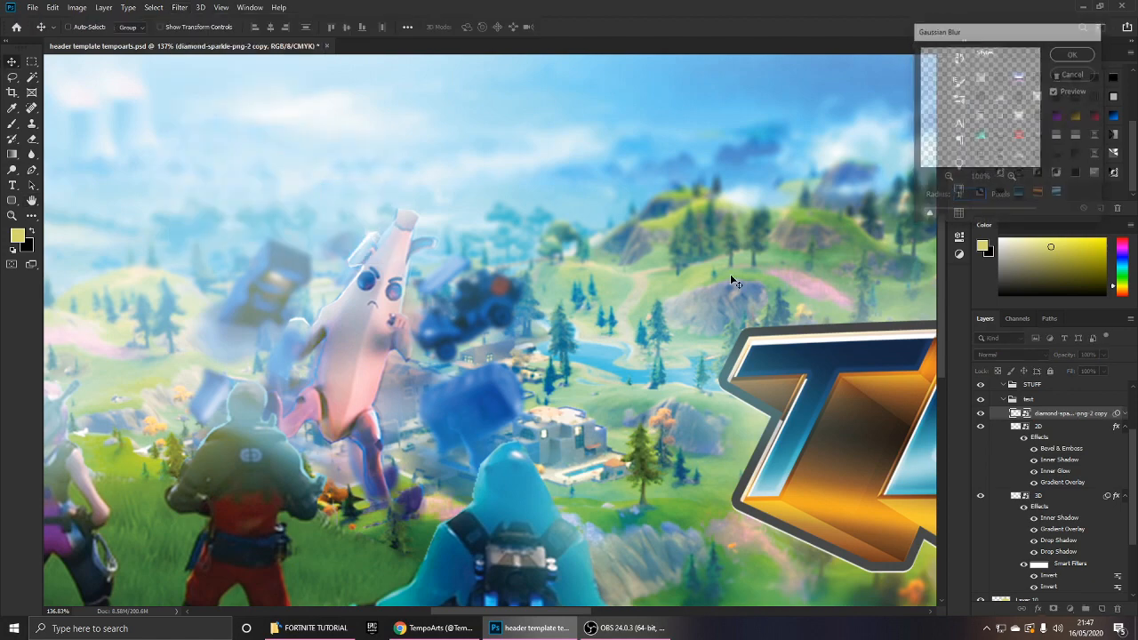
pyautogui.scroll(-6, 584, 242)
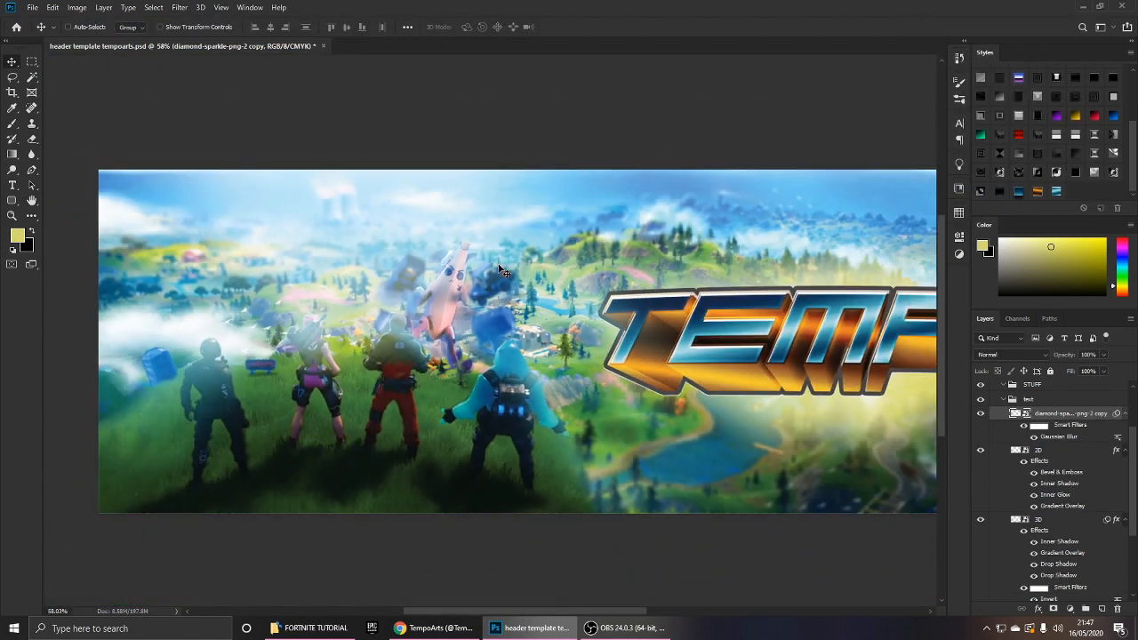
# Try a duplicate of the blurred sparkle on the dark soldier at the far left of the banner.
pyautogui.hotkey('ctrl', 'j')
pyautogui.hotkey('ctrl', 'z')
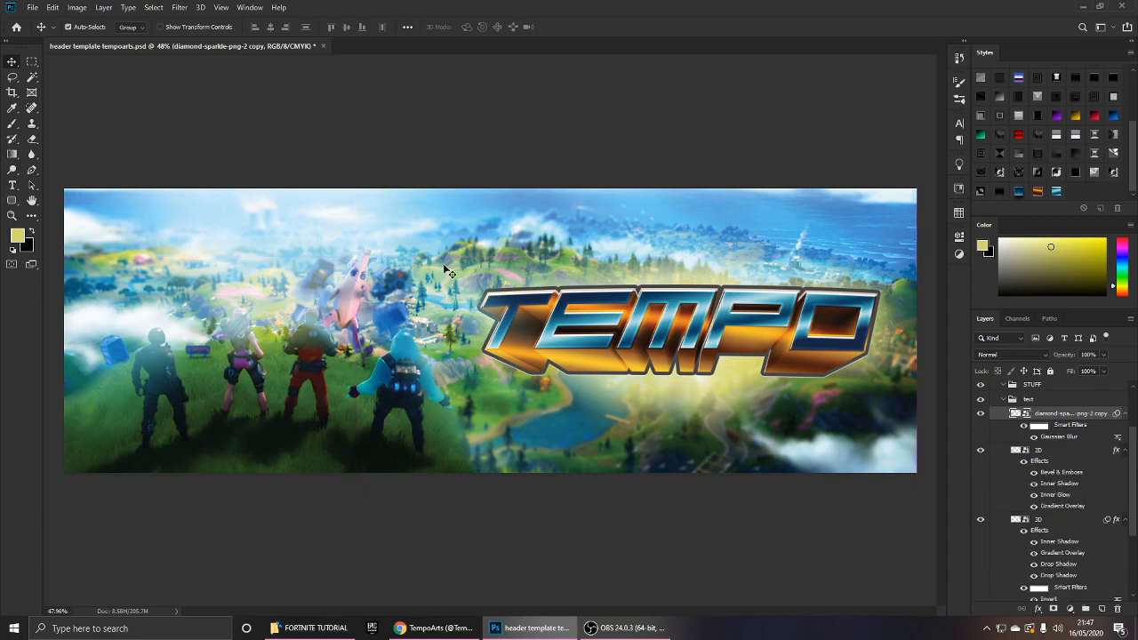
pyautogui.moveTo(419, 262); pyautogui.dragTo(166, 335)
pyautogui.scroll(5, 113, 343)
pyautogui.scroll(2, 113, 338)
pyautogui.scroll(-6, 199, 329)
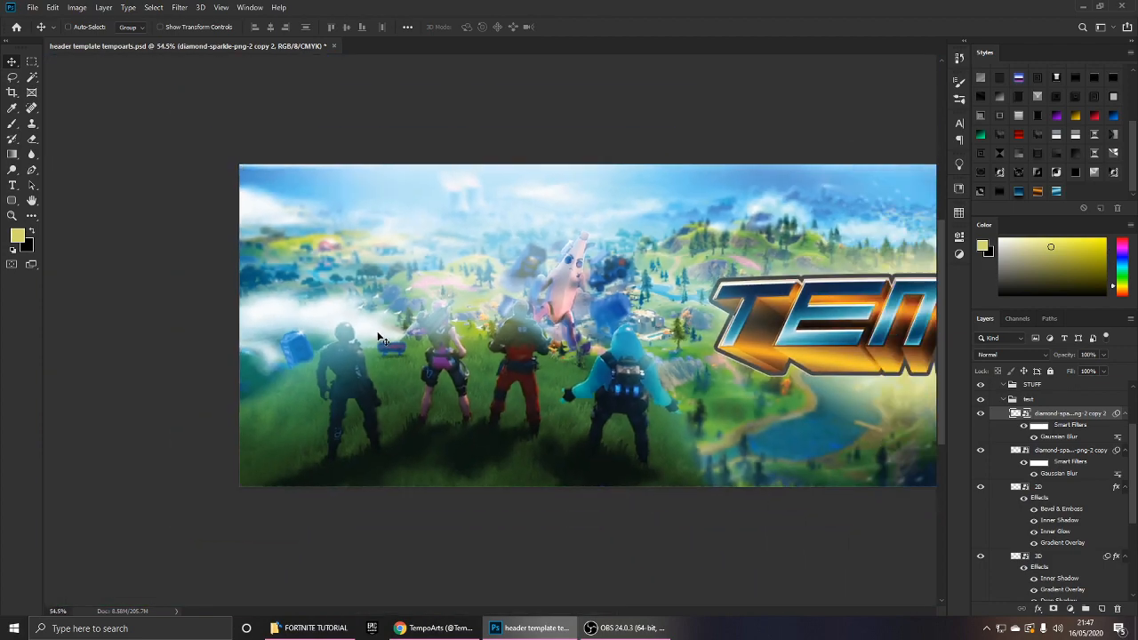
pyautogui.scroll(1, 377, 330)
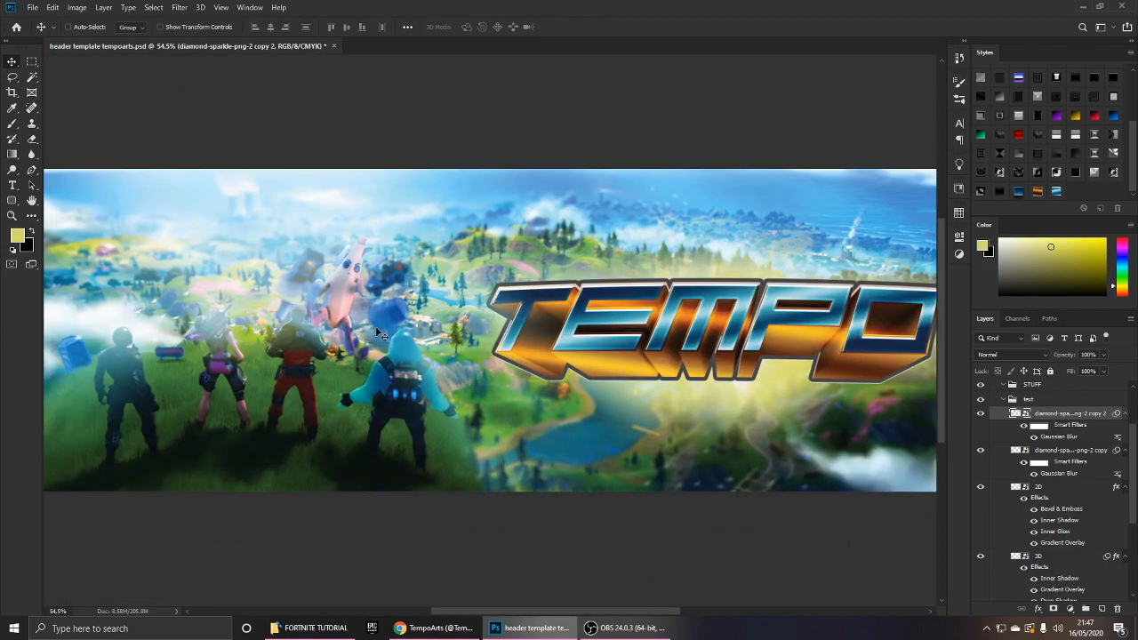
pyautogui.hotkey('ctrl', 'z')
pyautogui.scroll(-4, 377, 331)
pyautogui.hotkey('ctrl', 'z')
# Place an unblurred sparkle on the upper edge of the TEMPO lettering, between the M and P.
pyautogui.scroll(2, 601, 338)
pyautogui.moveTo(601, 338); pyautogui.dragTo(748, 299)
pyautogui.hotkey('ctrl', 't')
pyautogui.press('Return')
pyautogui.scroll(-1, 745, 299)
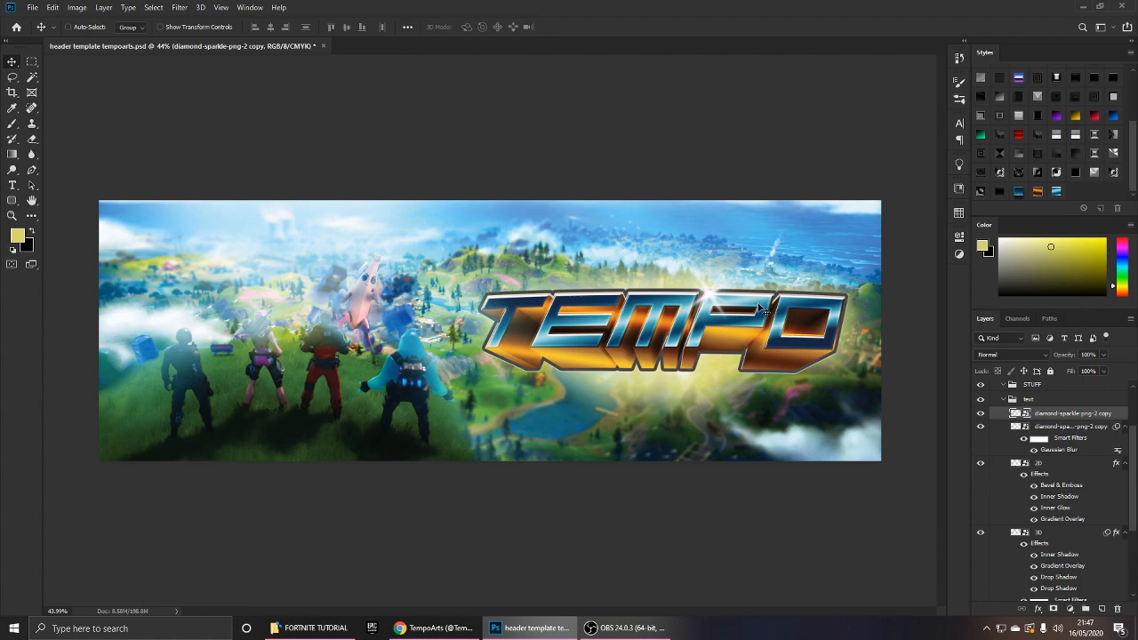
# Try the sparkle on the upper-right corner of the letter O.
pyautogui.moveTo(758, 304); pyautogui.dragTo(894, 315)
pyautogui.scroll(1, 882, 305)
pyautogui.scroll(-4, 638, 320)
pyautogui.scroll(5, 638, 321)
pyautogui.scroll(-5, 696, 346)
pyautogui.scroll(3, 696, 346)
# Move the sparkle onto the upper-left corner of the letter T.
pyautogui.moveTo(820, 300); pyautogui.dragTo(550, 294)
pyautogui.scroll(-2, 773, 342)
pyautogui.scroll(2, 771, 342)
pyautogui.scroll(1, 763, 324)
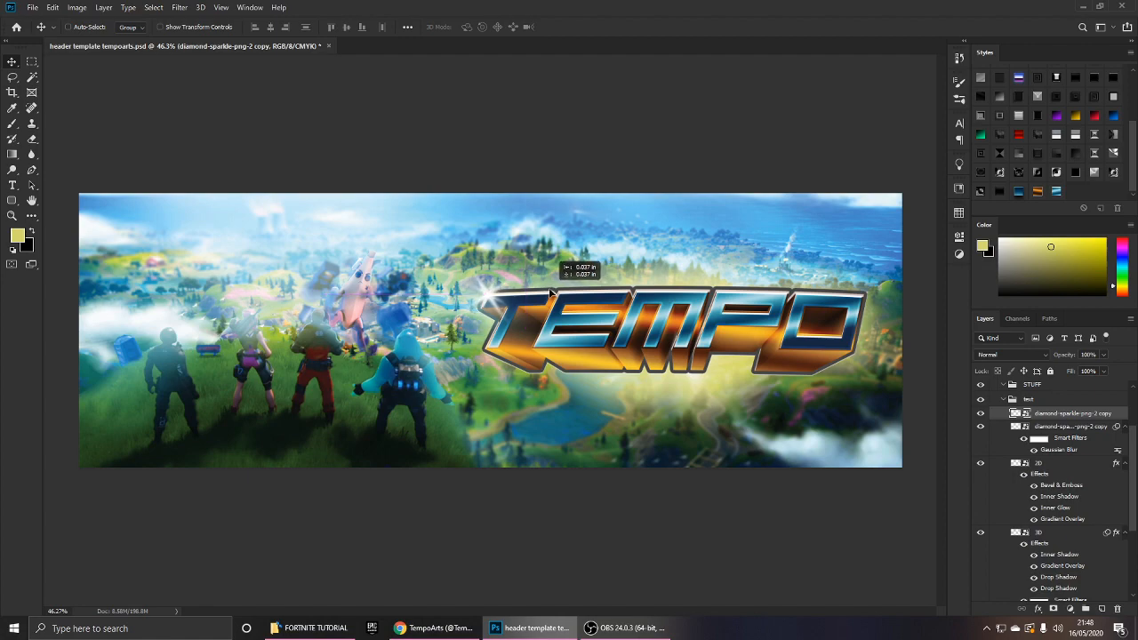
pyautogui.scroll(5, 340, 238)
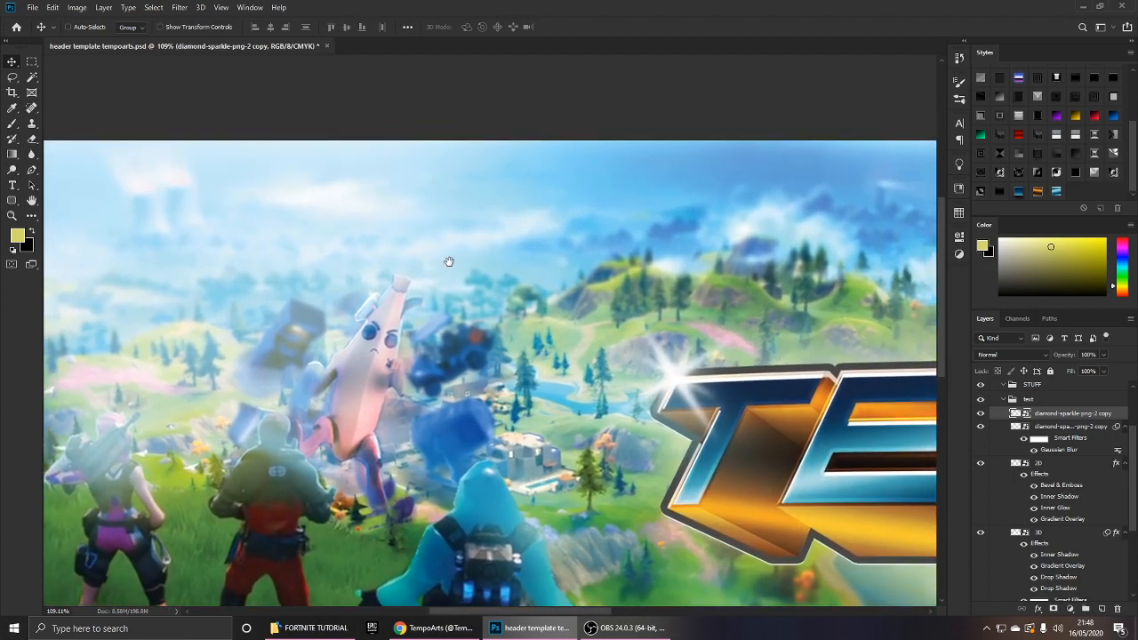
pyautogui.scroll(-5, 498, 276)
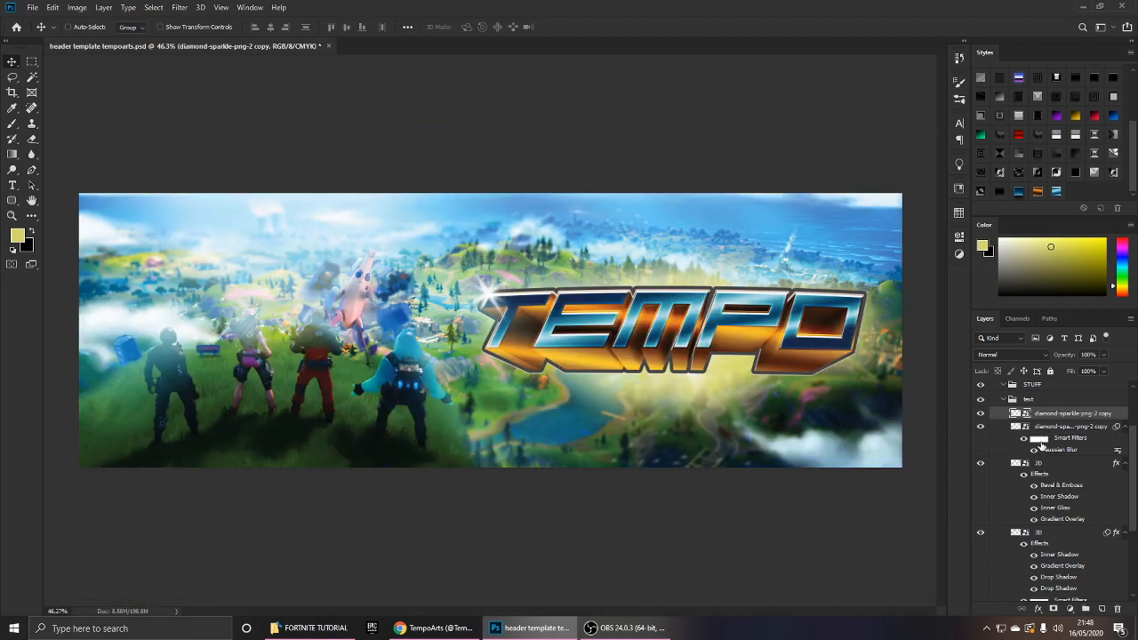
# Resize the sparkle on the T's corner to about 0.63 in wide and high.
pyautogui.scroll(-5, 1042, 445)
pyautogui.scroll(6, 1038, 520)
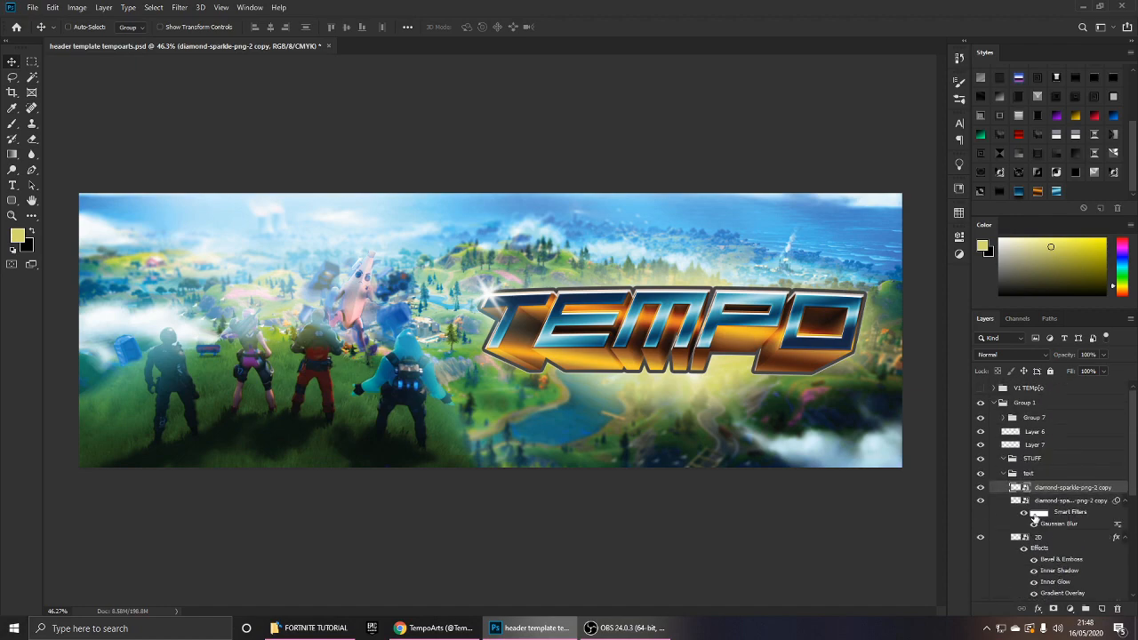
pyautogui.scroll(1, 670, 403)
pyautogui.scroll(-2, 670, 403)
pyautogui.scroll(1, 670, 403)
pyautogui.scroll(1, 622, 394)
pyautogui.scroll(-2, 609, 386)
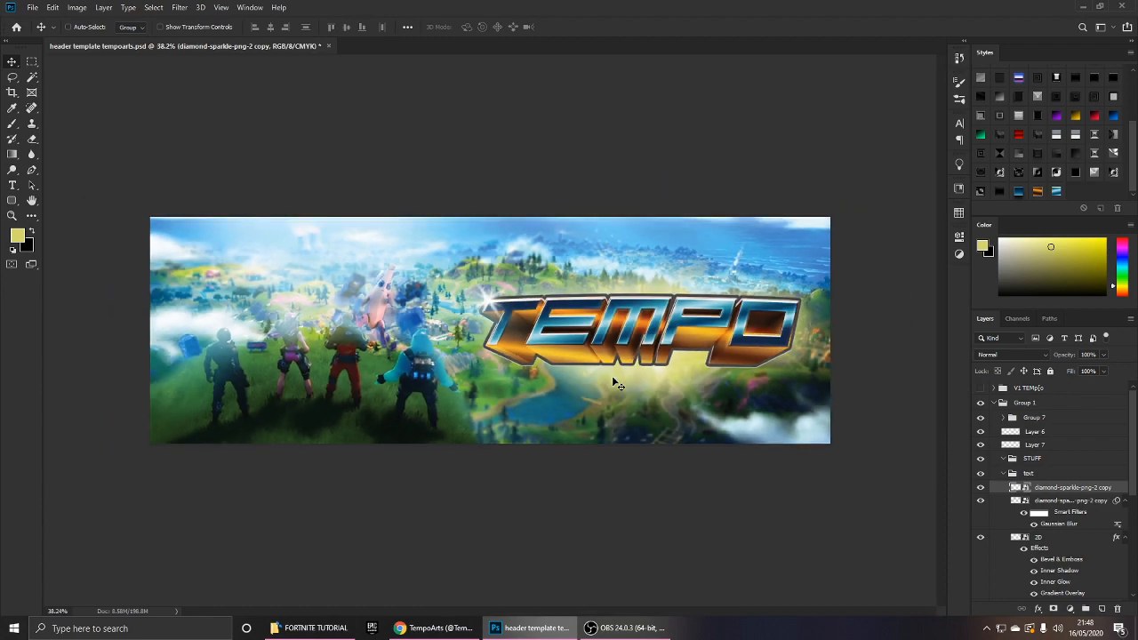
pyautogui.scroll(1, 586, 416)
pyautogui.hotkey('ctrl', 't')
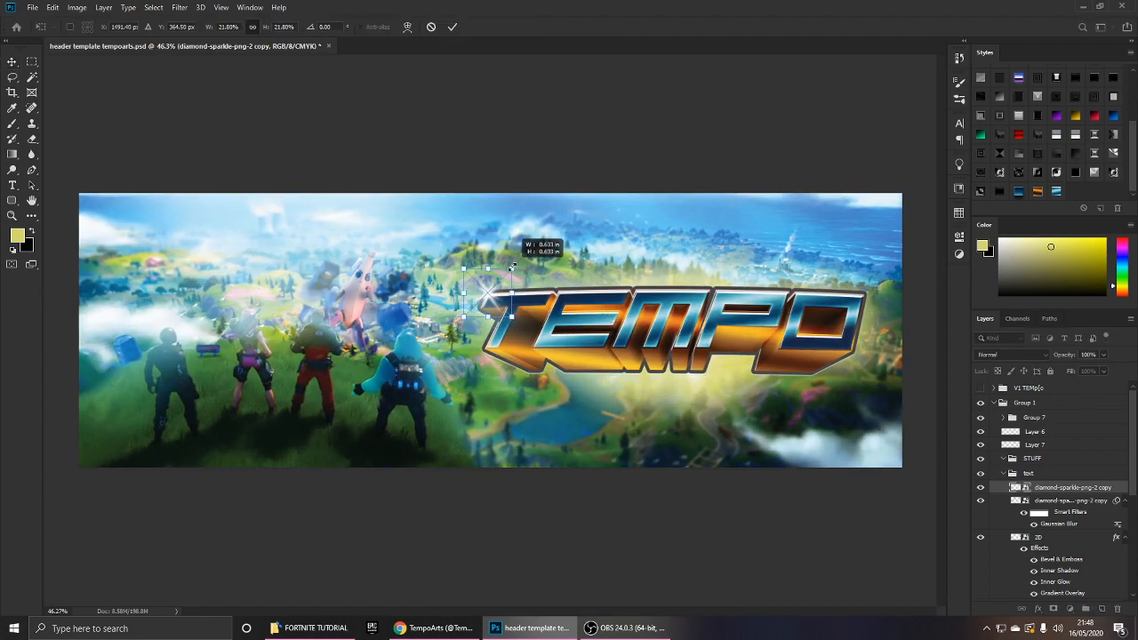
pyautogui.press('Return')
# Compare the banner with the text group hidden and shown.
pyautogui.scroll(1, 511, 302)
pyautogui.scroll(-2, 514, 306)
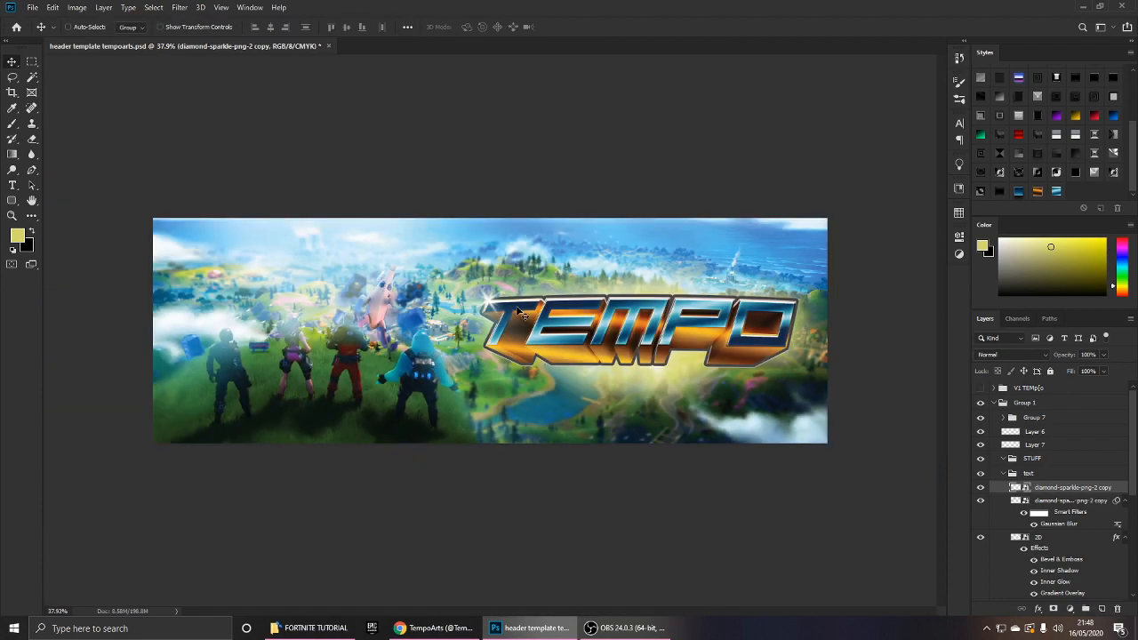
pyautogui.scroll(1, 522, 313)
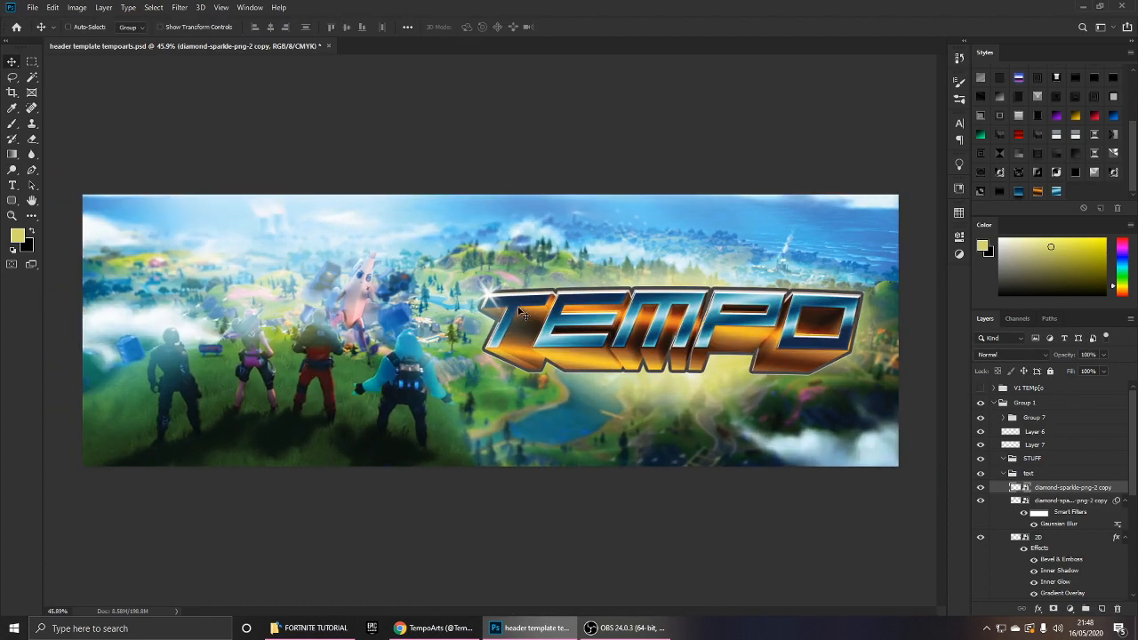
pyautogui.click(980, 473)
pyautogui.click(980, 473)
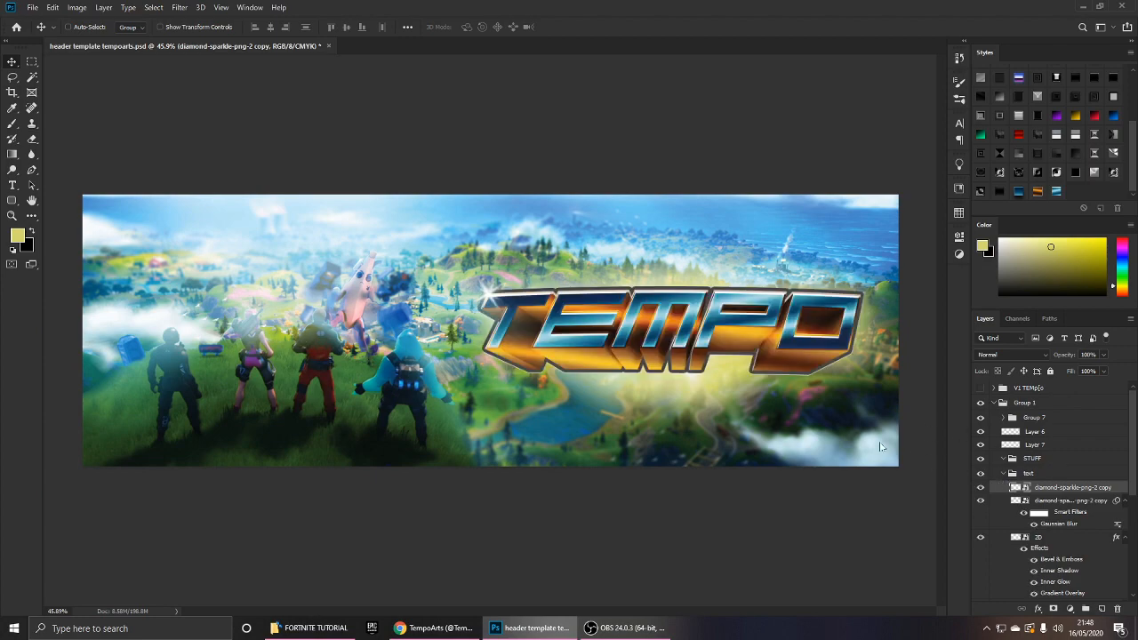
# Add a new empty layer beneath the text group, directly above Layer 10, for brush painting.
pyautogui.click(1066, 542)
pyautogui.scroll(-1, 1067, 558)
pyautogui.scroll(-4, 1053, 590)
pyautogui.click(1047, 561)
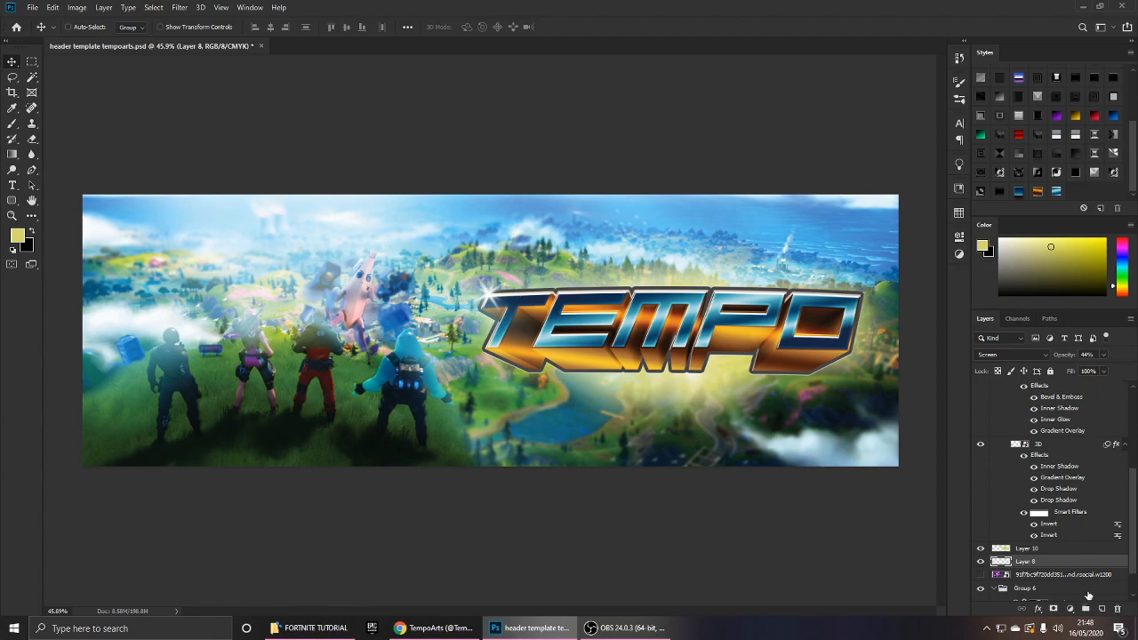
pyautogui.click(1102, 611)
pyautogui.press('b')
pyautogui.moveTo(1046, 552); pyautogui.dragTo(1044, 544)
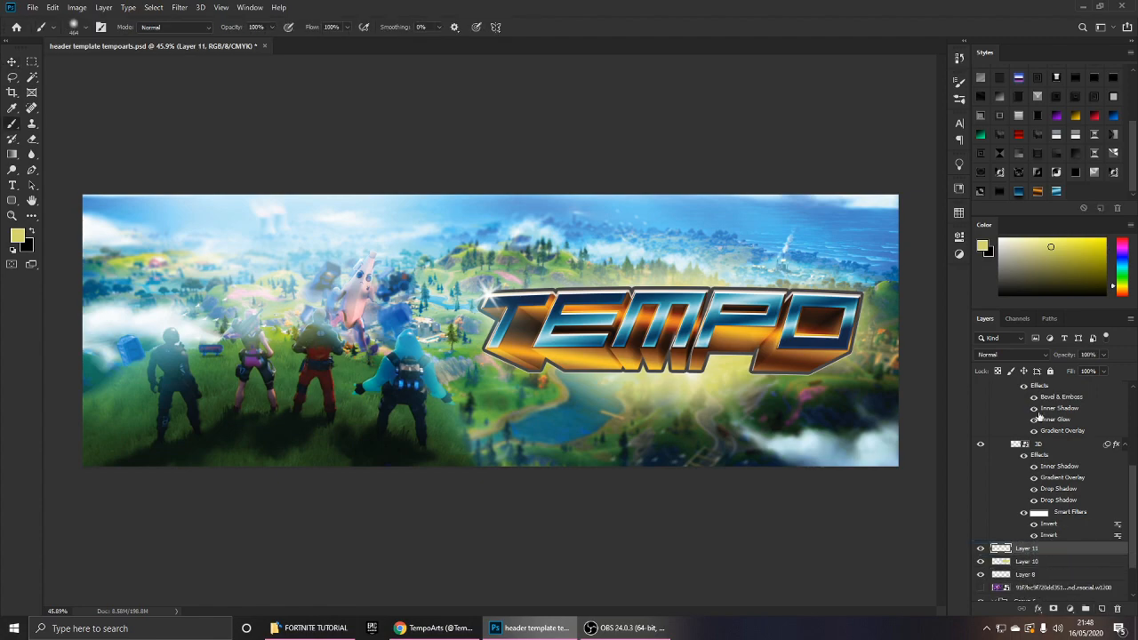
# Paint a soft white glow behind the whole outline of the TEMPO lettering with a smaller Brush.
pyautogui.moveTo(1027, 267); pyautogui.dragTo(994, 234)
pyautogui.scroll(6, 585, 297)
pyautogui.moveTo(511, 347); pyautogui.dragTo(416, 349)
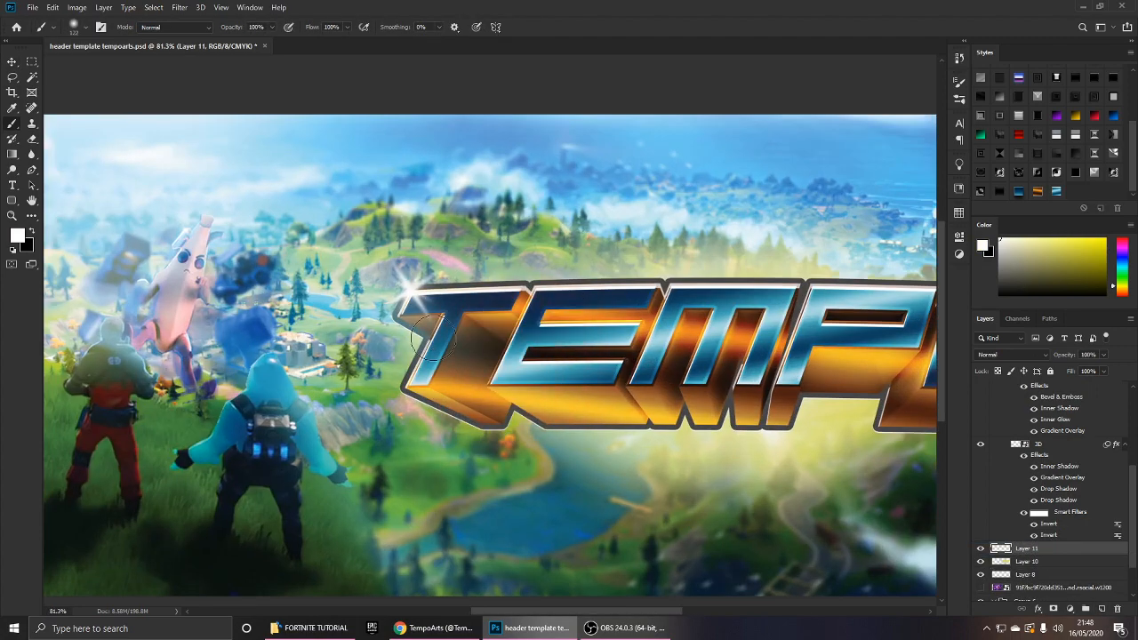
pyautogui.scroll(4, 434, 325)
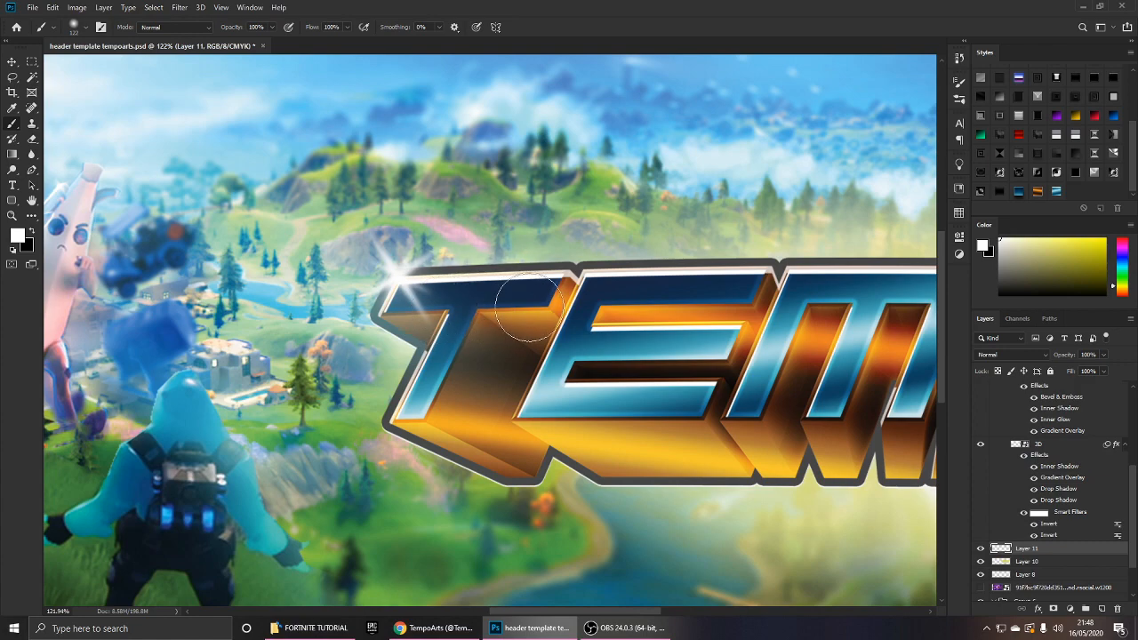
pyautogui.moveTo(748, 295); pyautogui.dragTo(400, 305)
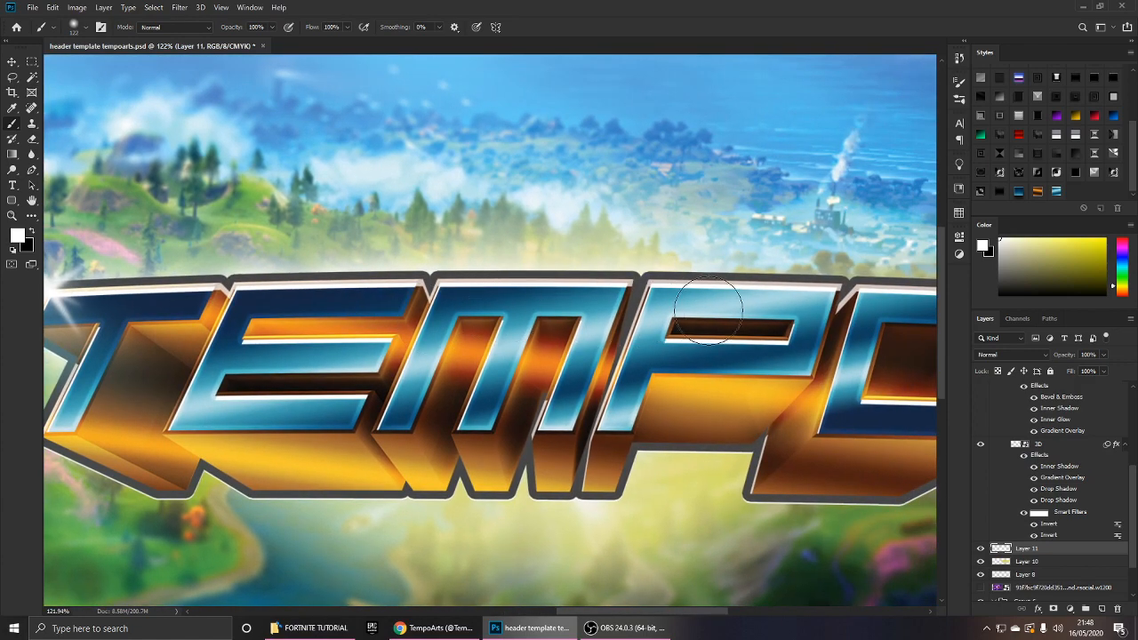
pyautogui.moveTo(857, 293); pyautogui.dragTo(417, 313)
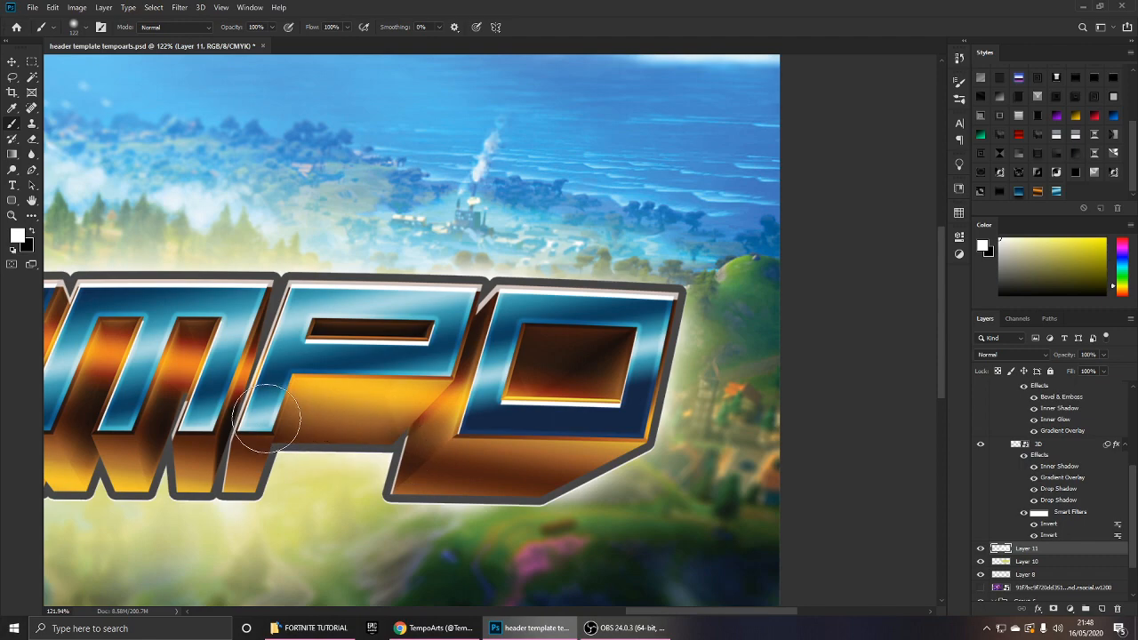
pyautogui.moveTo(233, 464); pyautogui.dragTo(473, 410)
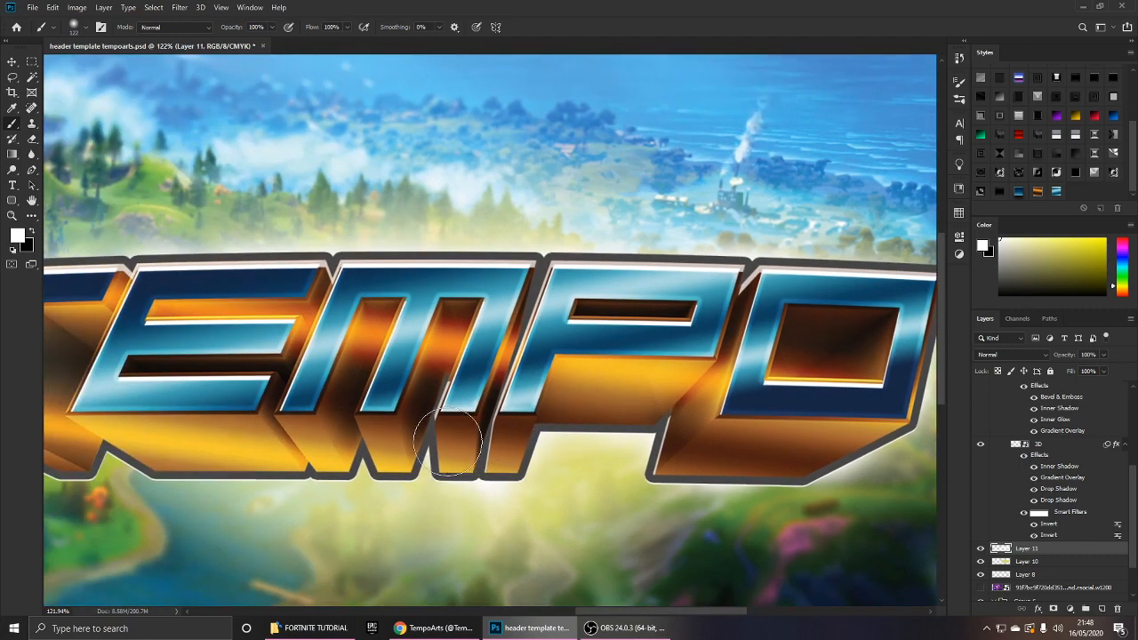
pyautogui.moveTo(174, 437); pyautogui.dragTo(444, 418)
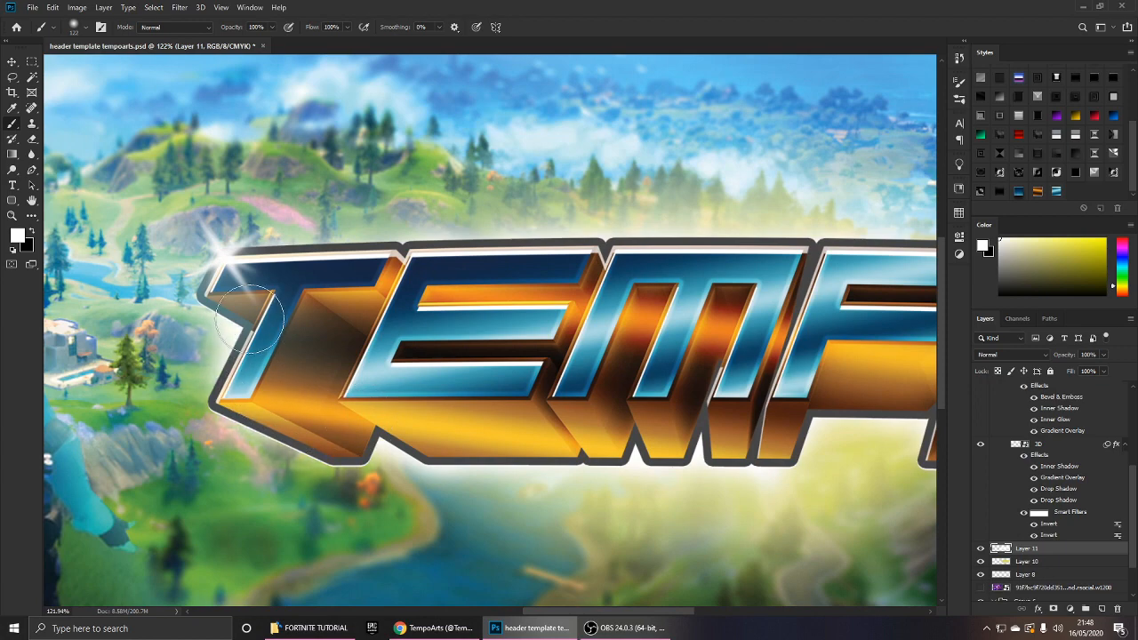
pyautogui.press('v')
pyautogui.hotkey('ctrl', '0')
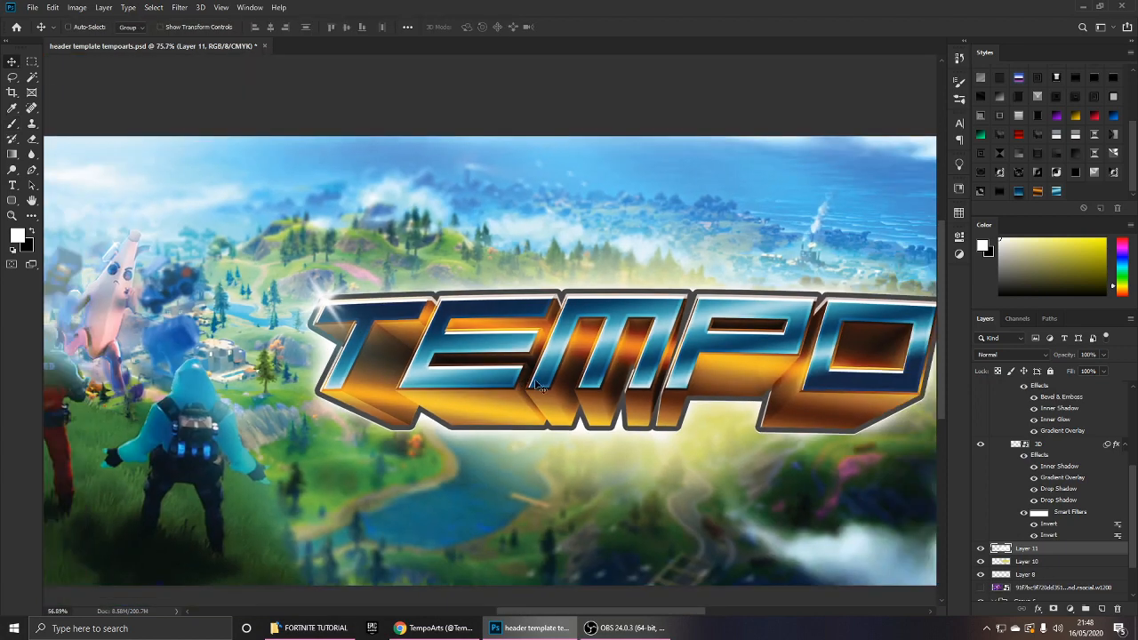
pyautogui.scroll(-5, 535, 380)
pyautogui.scroll(4, 564, 374)
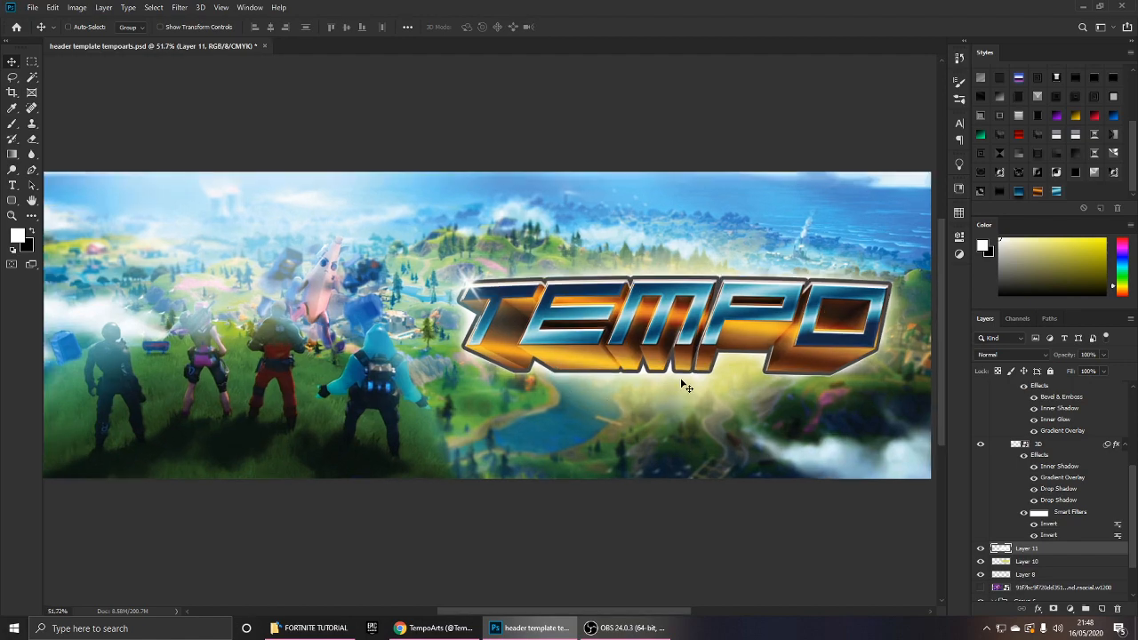
# Group the 2D and 3D text layers together and duplicate the group.
pyautogui.scroll(-1, 685, 387)
pyautogui.scroll(2, 1043, 482)
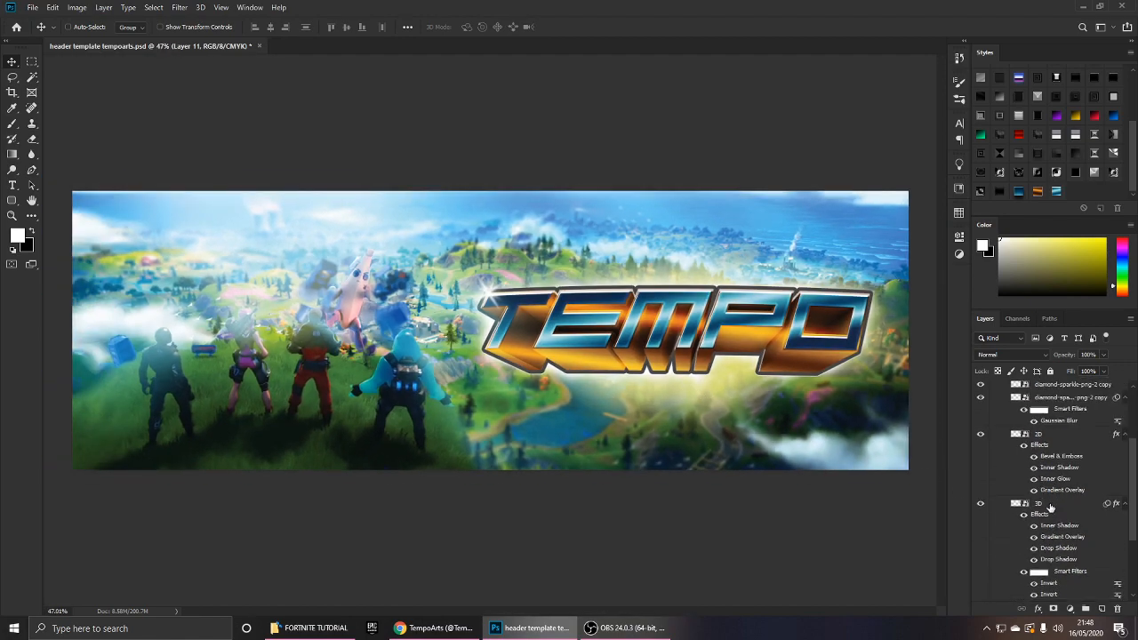
pyautogui.click(1052, 508)
pyautogui.scroll(1, 1052, 509)
pyautogui.keyDown('ctrl'); pyautogui.click(1051, 475); pyautogui.keyUp('ctrl')
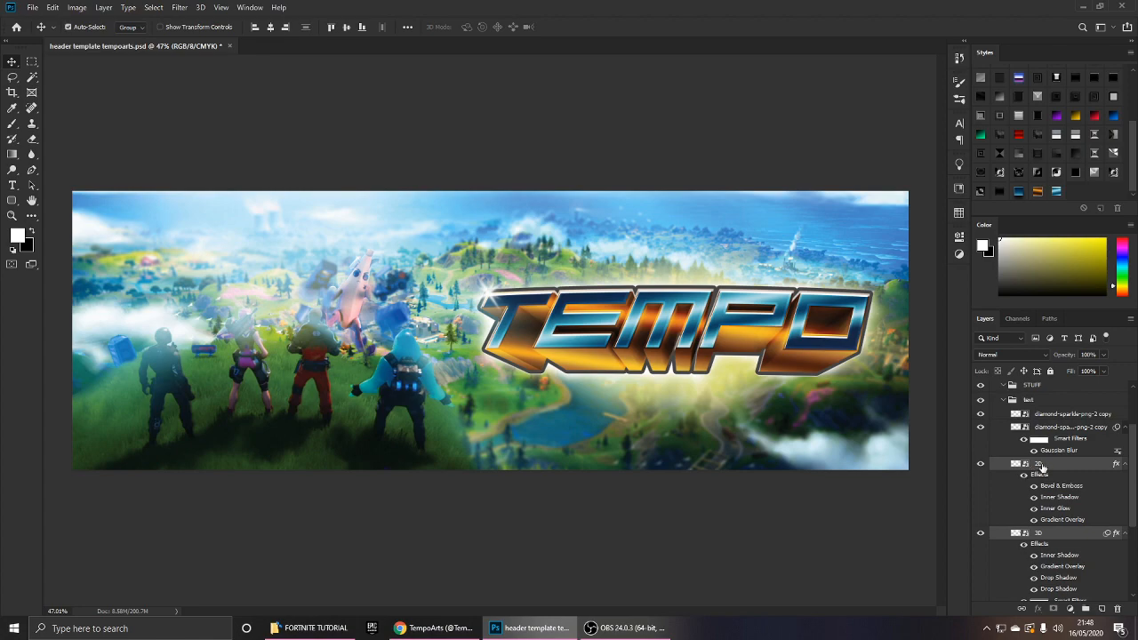
pyautogui.hotkey('ctrl', 'g')
pyautogui.hotkey('ctrl', 'j')
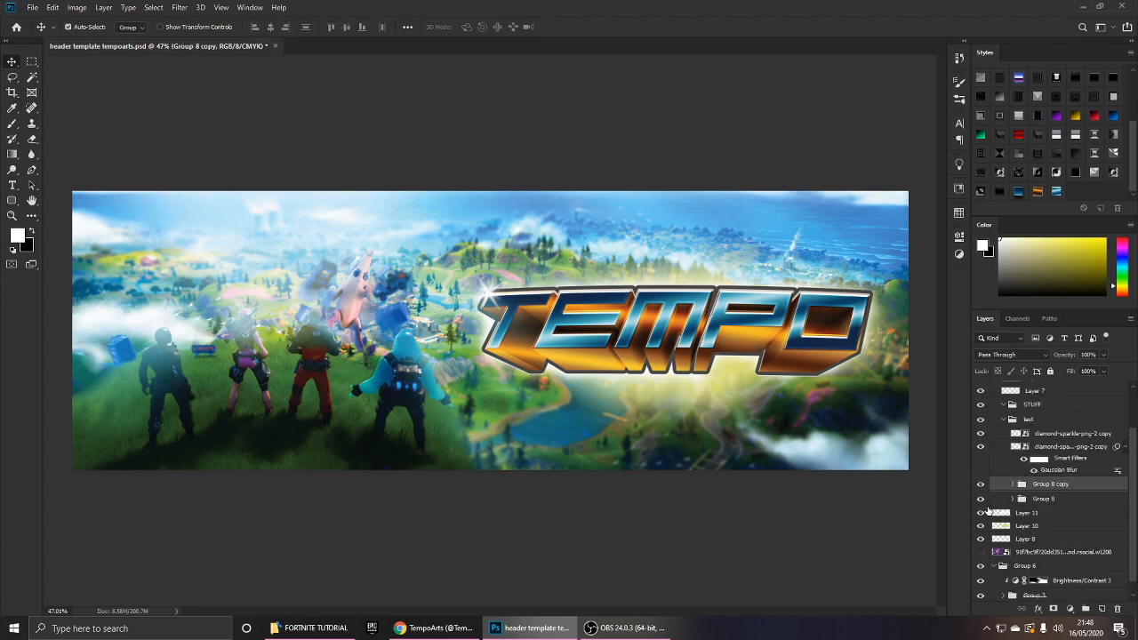
# Hide the original text group and merge the duplicate group into a single layer.
pyautogui.click(981, 499)
pyautogui.scroll(3, 699, 367)
pyautogui.hotkey('ctrl', 'e')
# Soften the outer edges of the merged TEMPO lettering with the Blur tool at 80% strength.
pyautogui.click(32, 155)
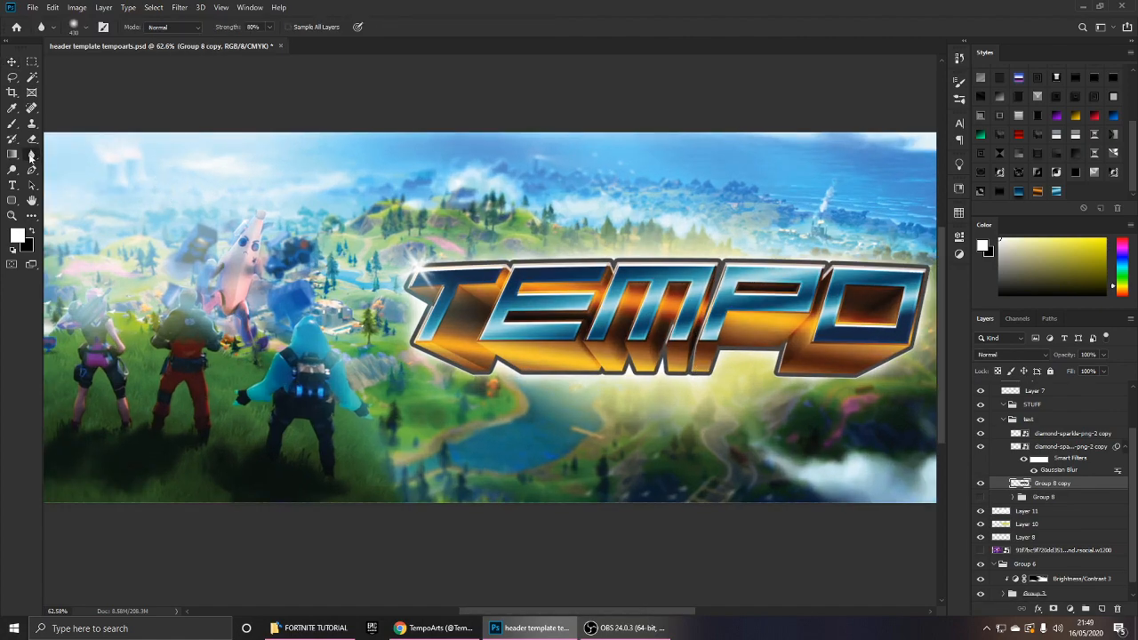
pyautogui.scroll(3, 439, 259)
pyautogui.moveTo(459, 289)
pyautogui.mouseDown()
pyautogui.moveTo(439, 290)
pyautogui.moveTo(416, 267)
pyautogui.mouseUp()
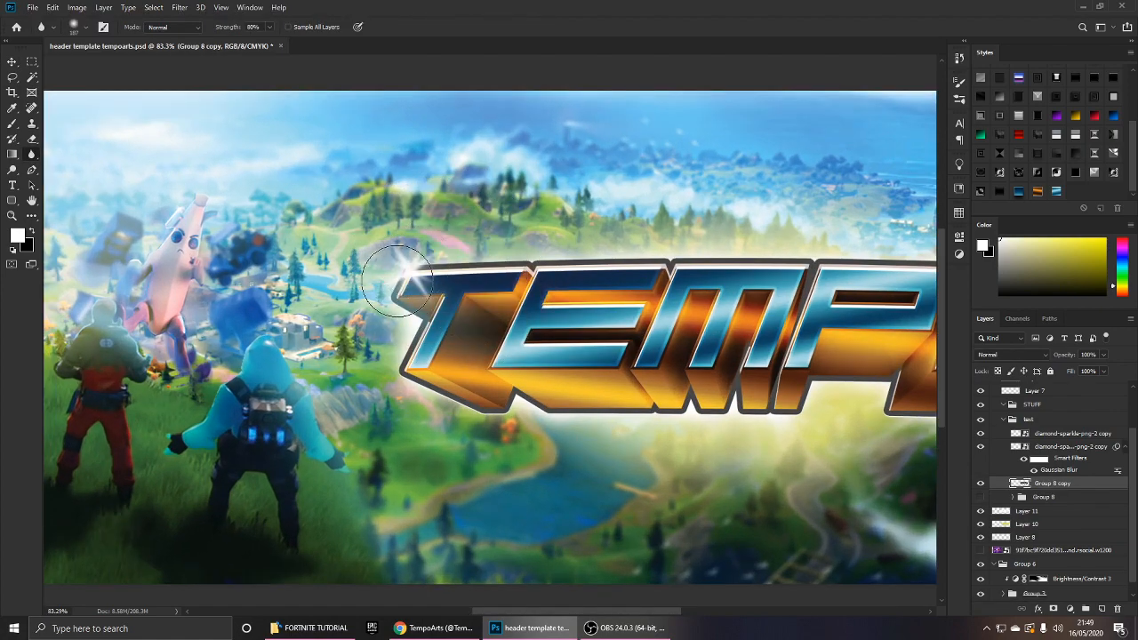
pyautogui.scroll(3, 431, 369)
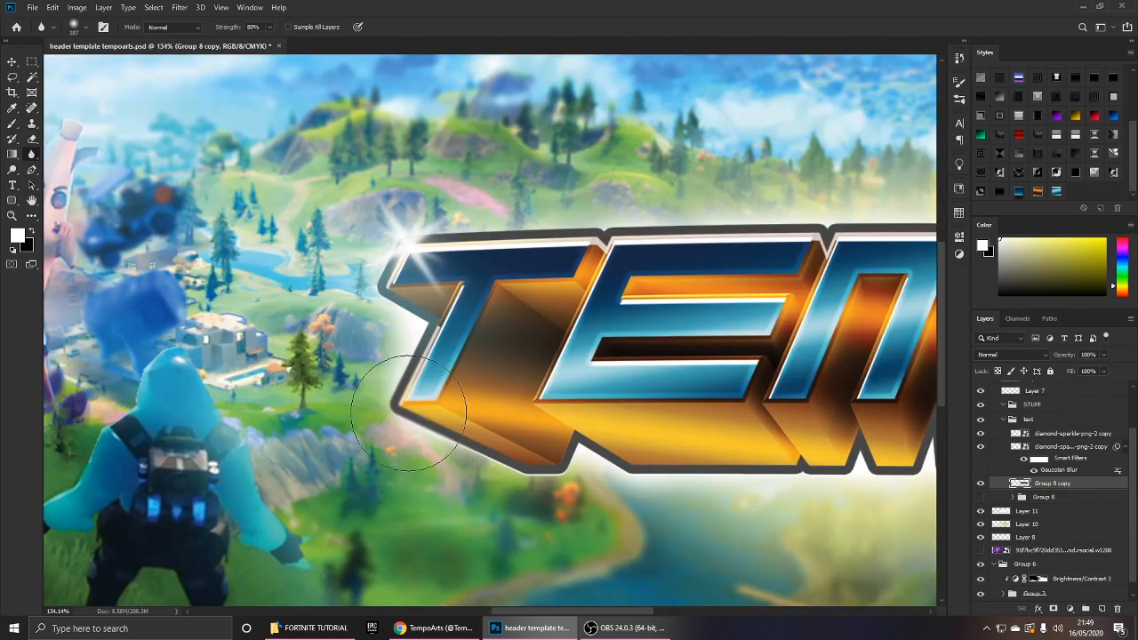
pyautogui.moveTo(578, 435); pyautogui.dragTo(188, 362)
pyautogui.moveTo(318, 428); pyautogui.dragTo(593, 425)
pyautogui.moveTo(720, 389); pyautogui.dragTo(229, 409)
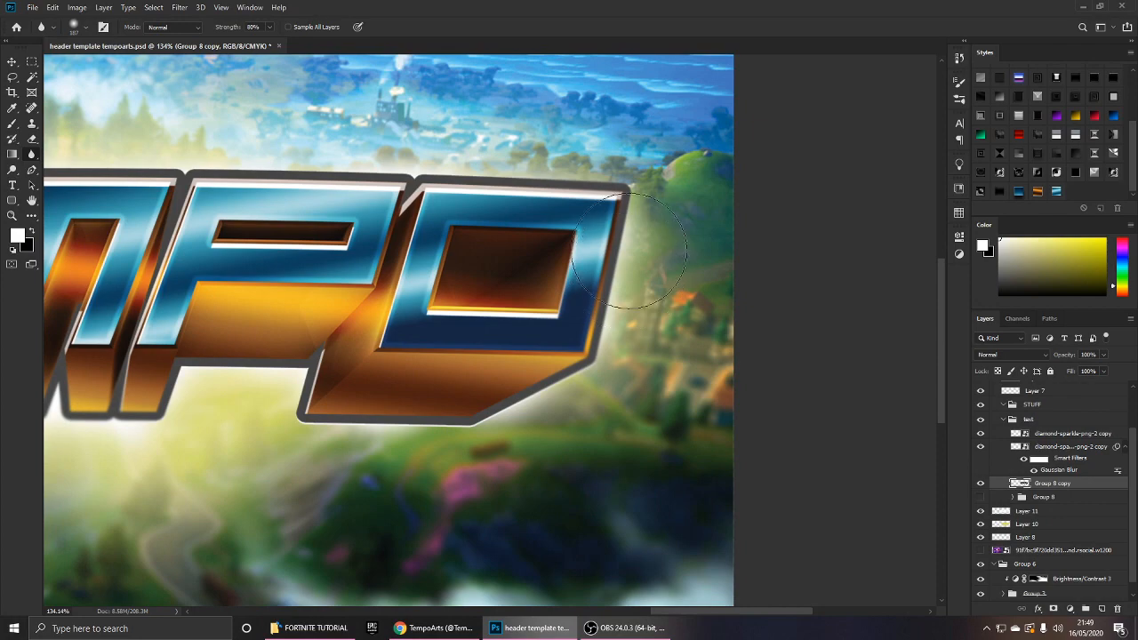
pyautogui.scroll(-4, 629, 238)
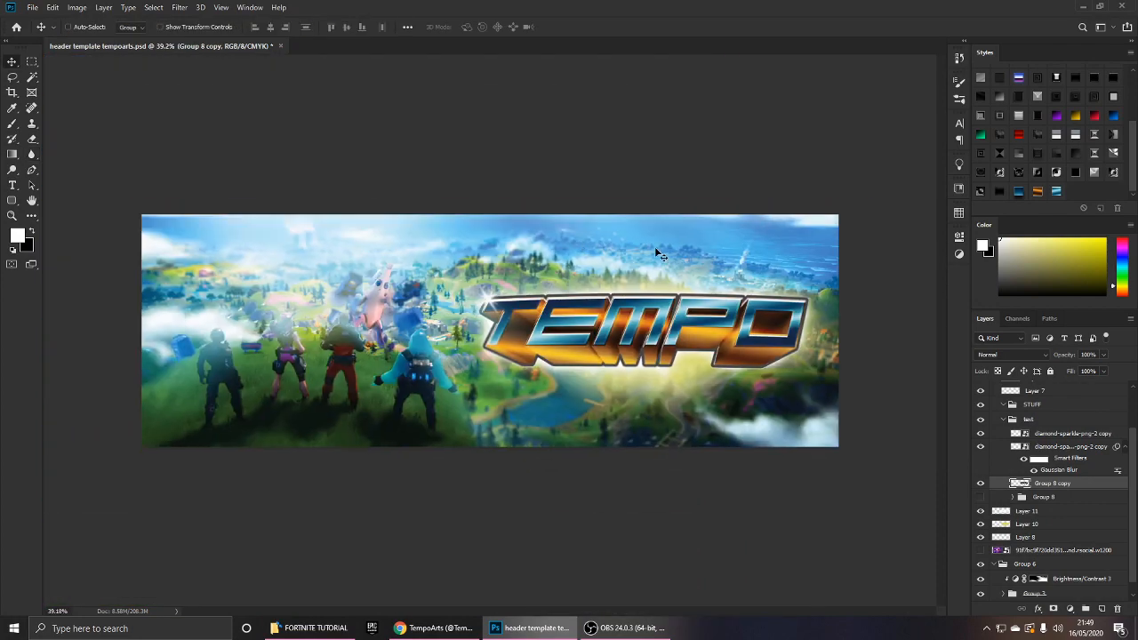
# Blur the finer edges within the TEMPO lettering using a much smaller Blur brush.
pyautogui.scroll(2, 706, 258)
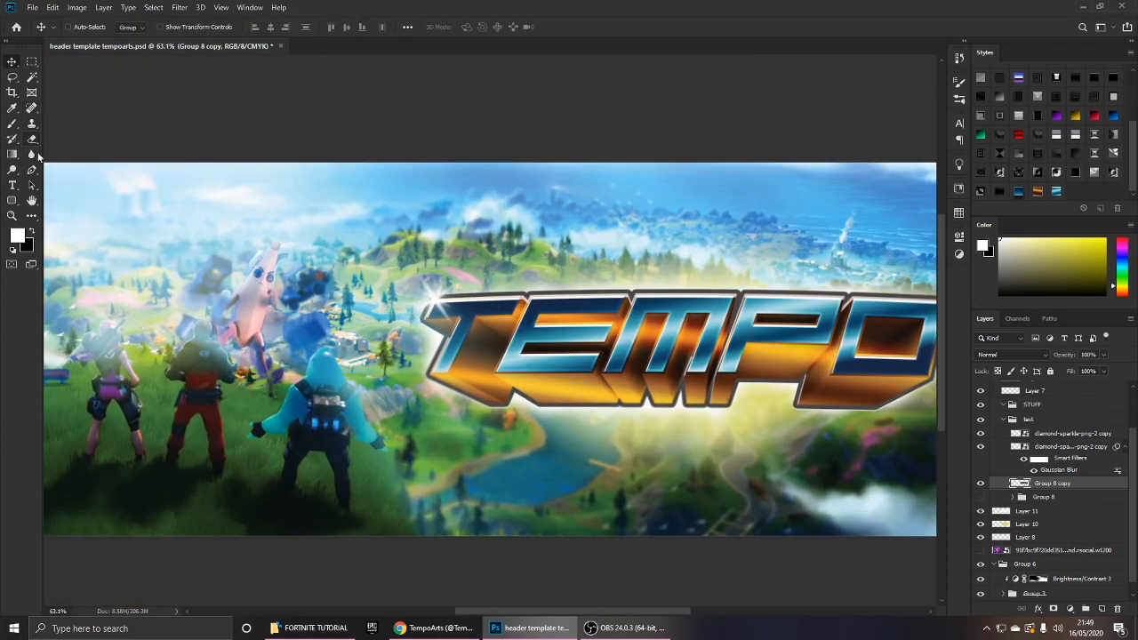
pyautogui.click(33, 155)
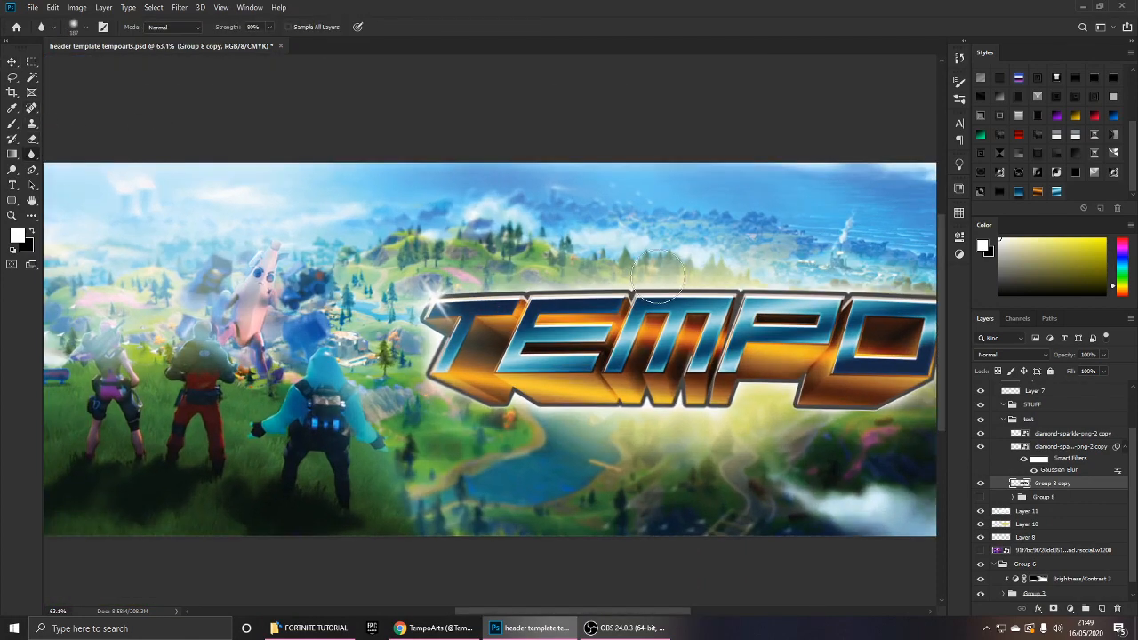
pyautogui.scroll(3, 587, 359)
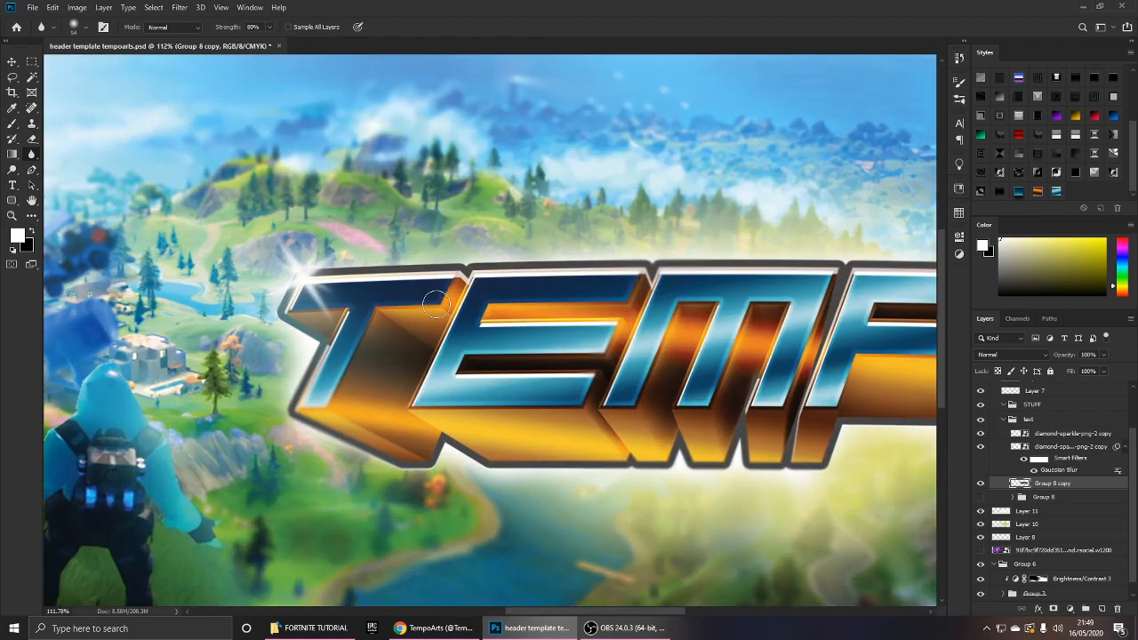
pyautogui.scroll(1, 598, 307)
pyautogui.moveTo(676, 319); pyautogui.dragTo(311, 333)
pyautogui.press('v')
pyautogui.scroll(-11, 564, 390)
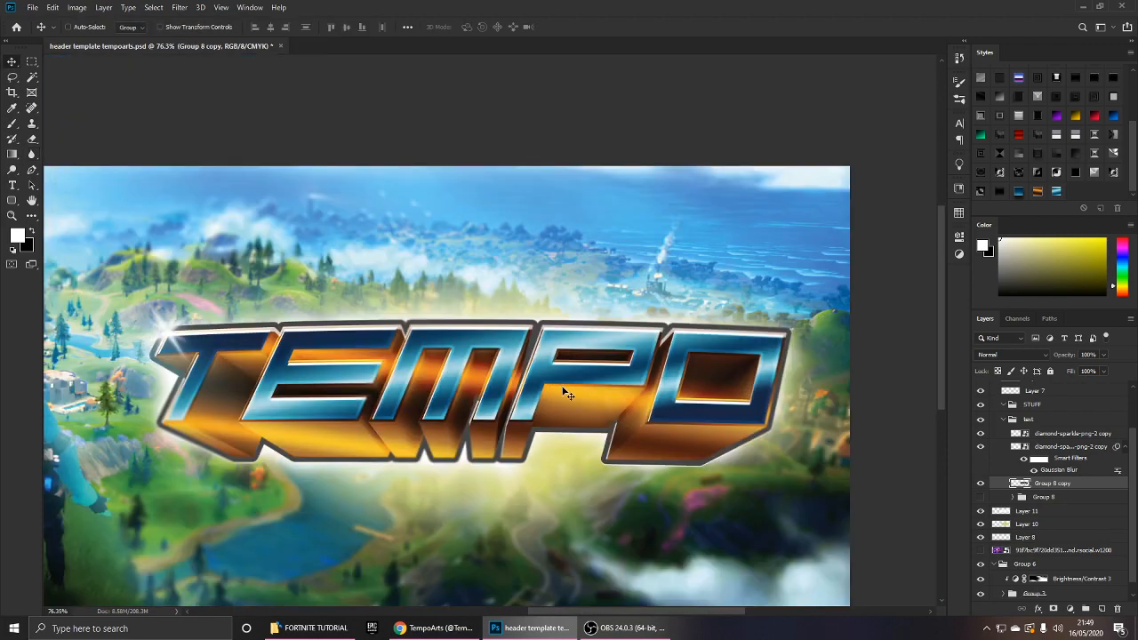
# Check the softened lettering against the full banner and save the document.
pyautogui.scroll(1, 676, 376)
pyautogui.press('Tab')
pyautogui.scroll(1, 677, 376)
pyautogui.press('Tab')
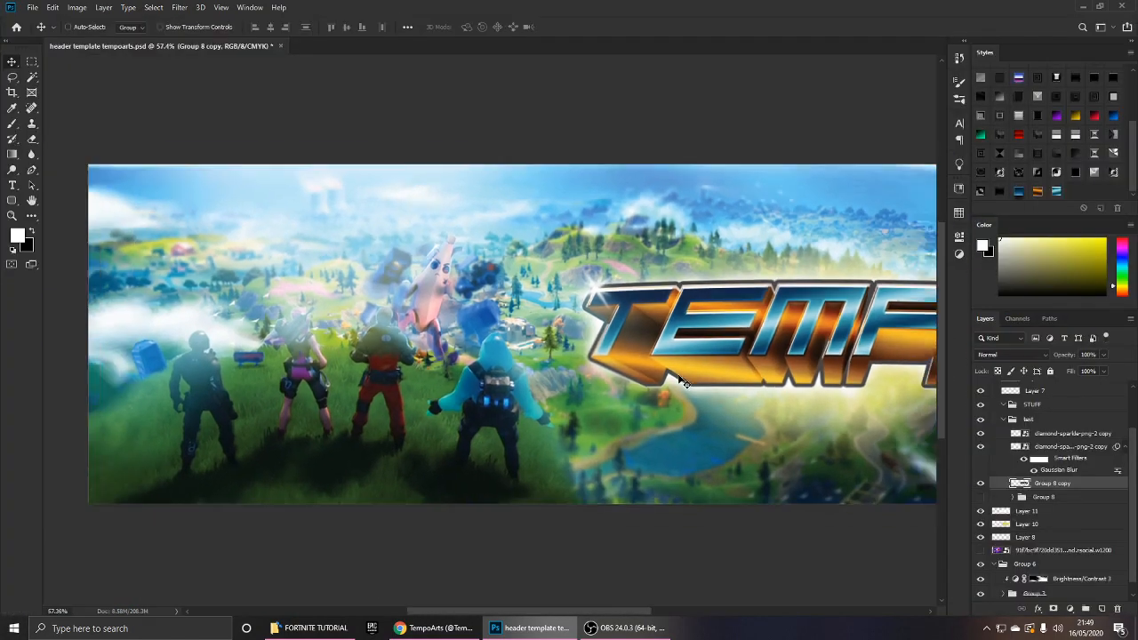
pyautogui.scroll(-2, 678, 378)
pyautogui.scroll(1, 678, 380)
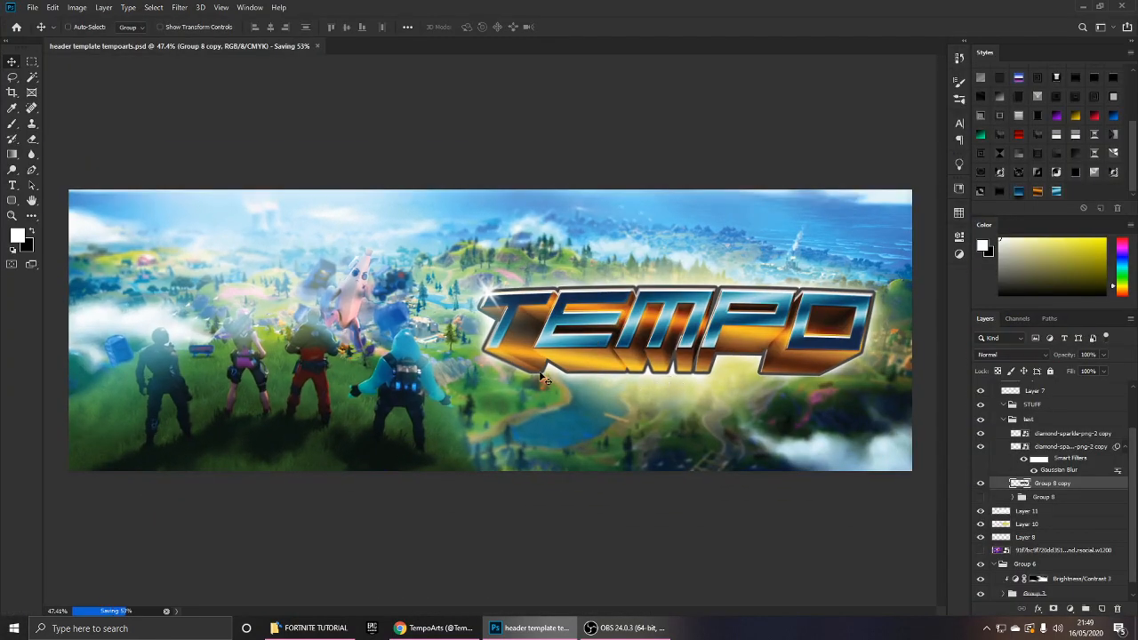
pyautogui.scroll(-1, 460, 372)
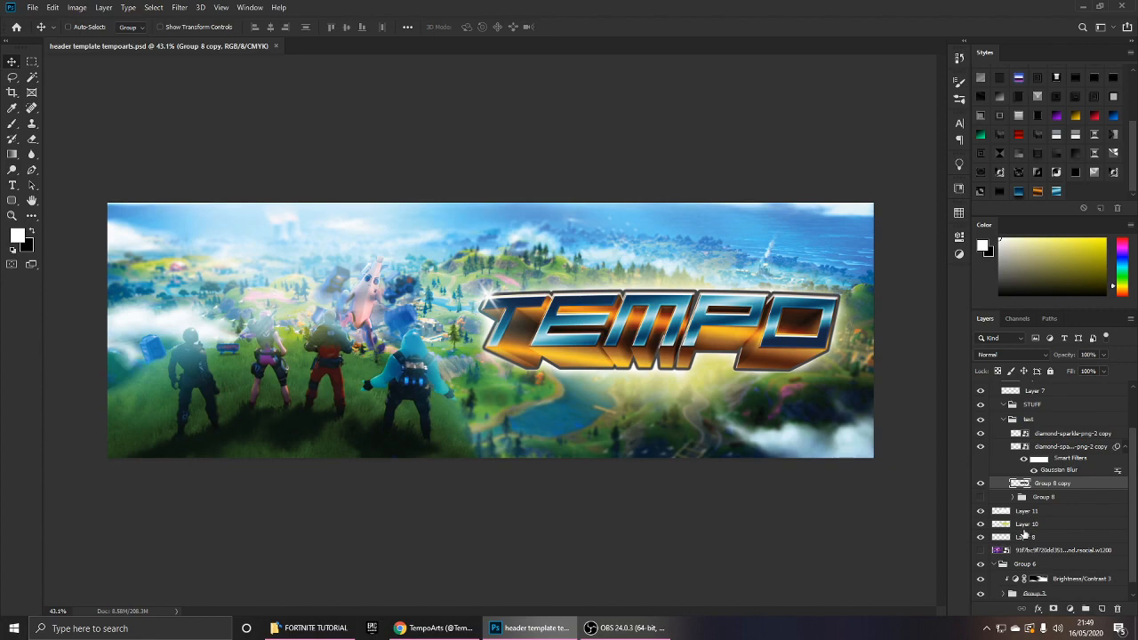
# Add a new empty layer inside Group 3, directly above the Group 2 copy layer.
pyautogui.scroll(-1, 1024, 531)
pyautogui.click(1033, 582)
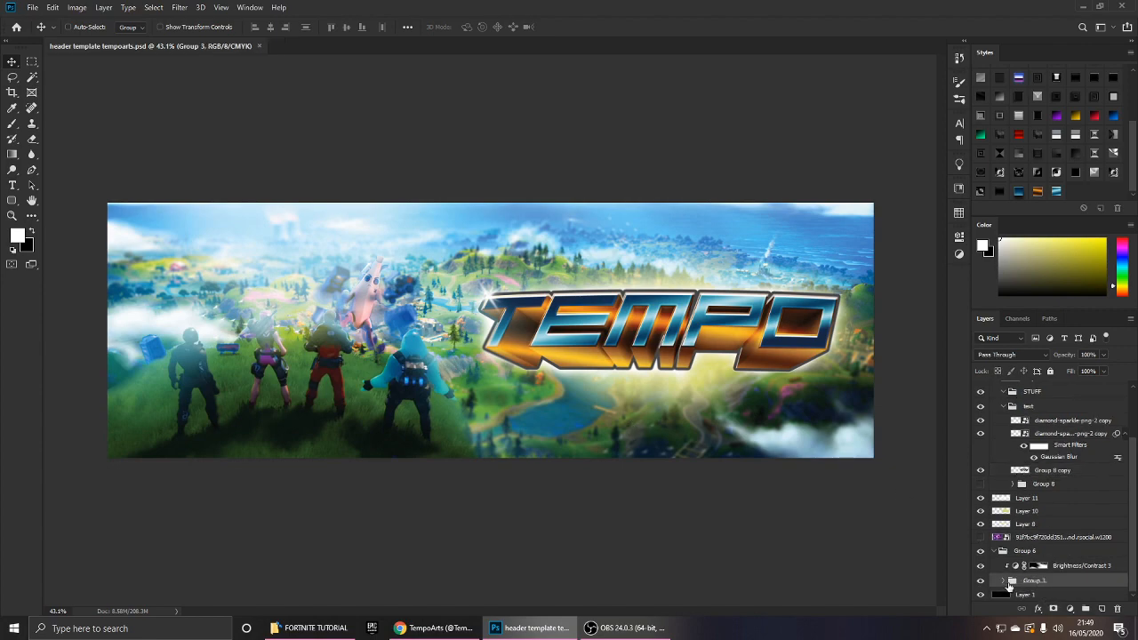
pyautogui.click(1003, 580)
pyautogui.scroll(-1, 1010, 571)
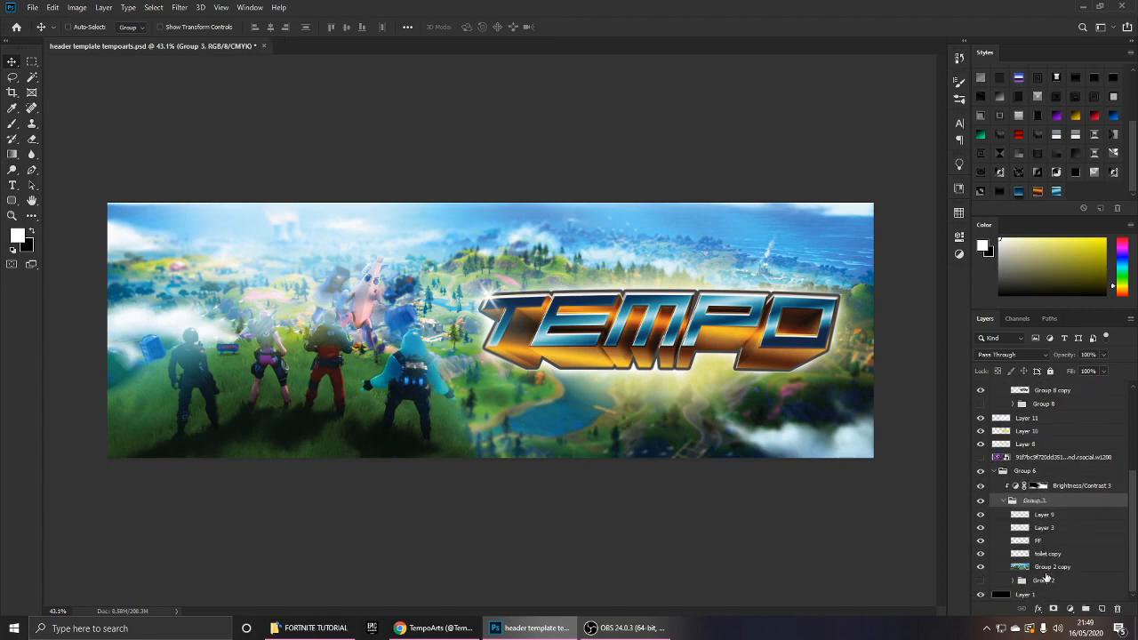
pyautogui.click(1049, 567)
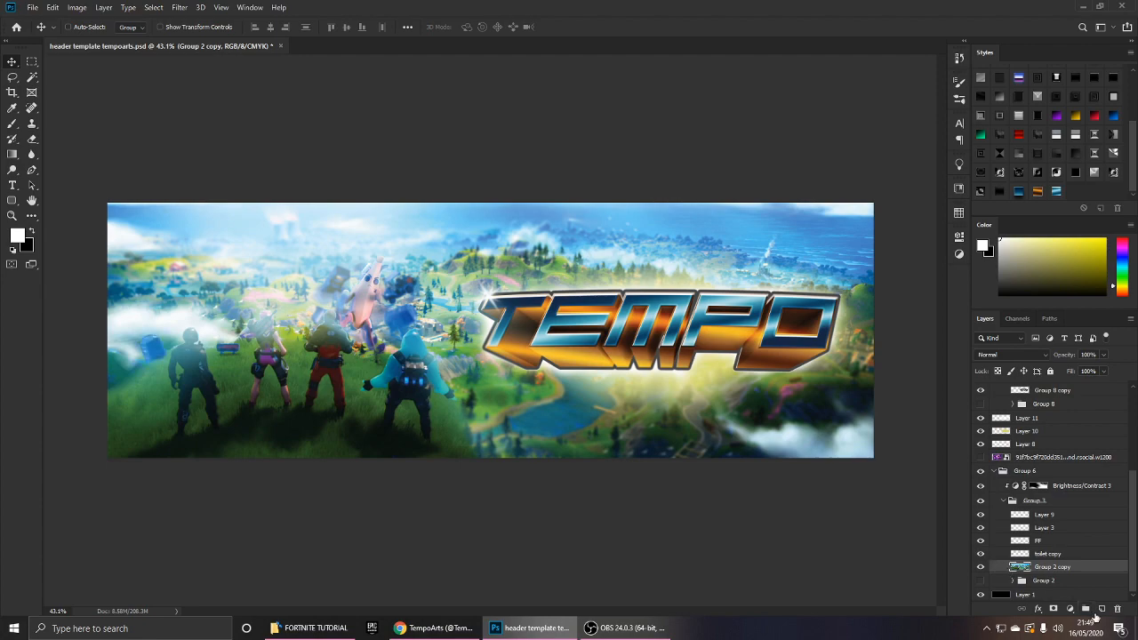
pyautogui.click(1101, 610)
# Paint a soft white glow in the sky above the characters with a large Brush, undoing and repeating until placed well.
pyautogui.press('b')
pyautogui.hotkey('ctrl', 'z')
pyautogui.keyDown('alt'); pyautogui.rightClick(350, 344); pyautogui.keyUp('alt')
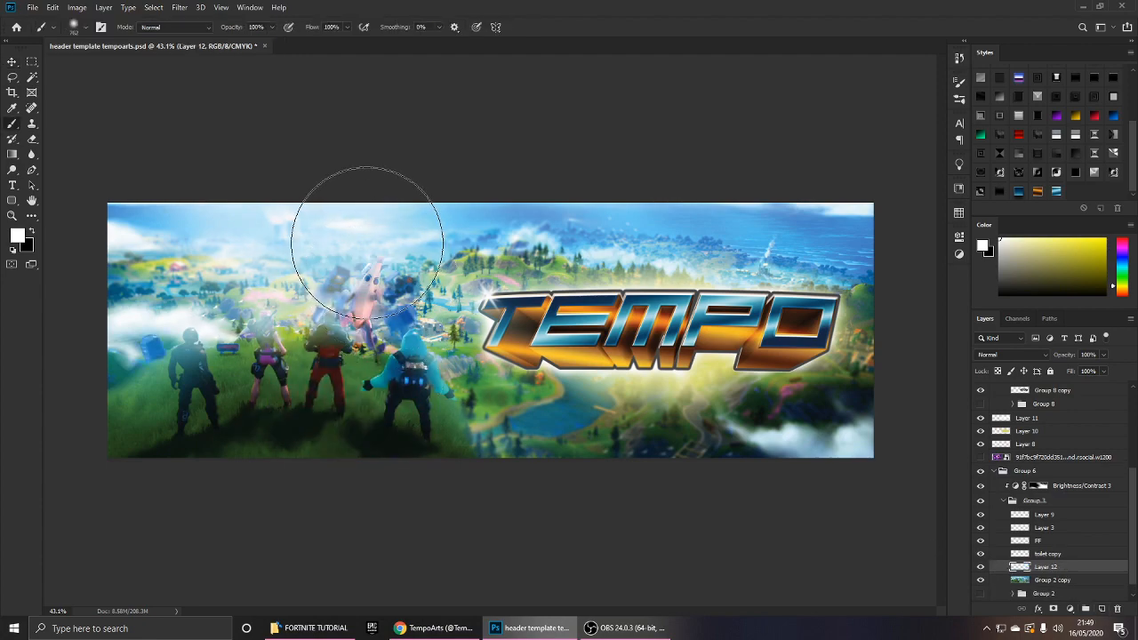
pyautogui.click(380, 259)
pyautogui.hotkey('ctrl', 'z')
pyautogui.click(386, 204)
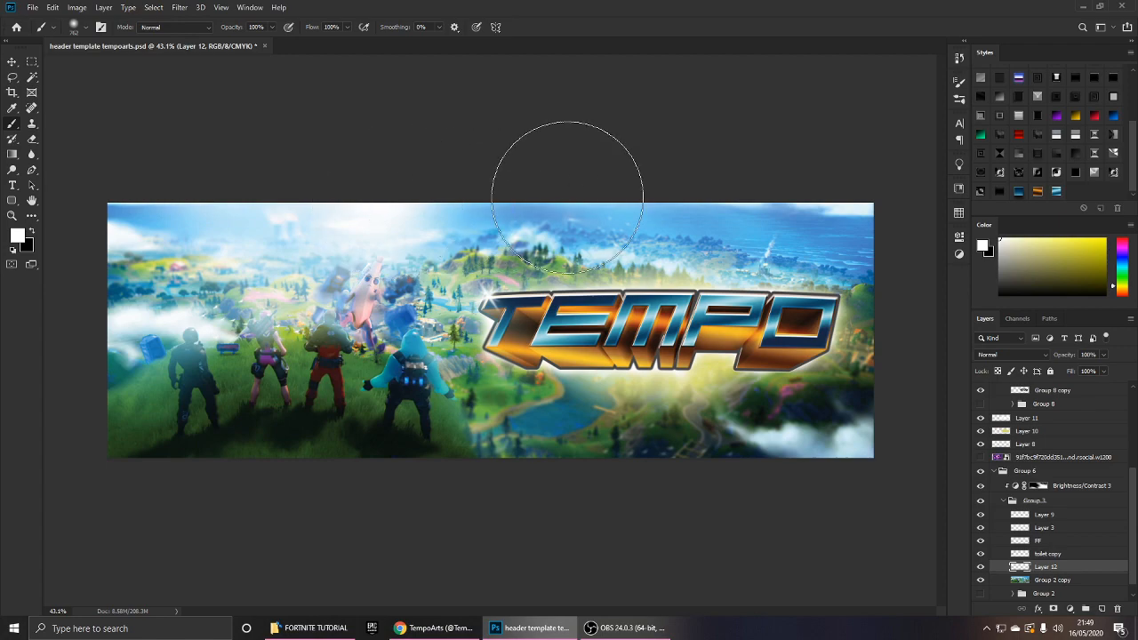
pyautogui.hotkey('ctrl', 'z')
pyautogui.click(379, 210)
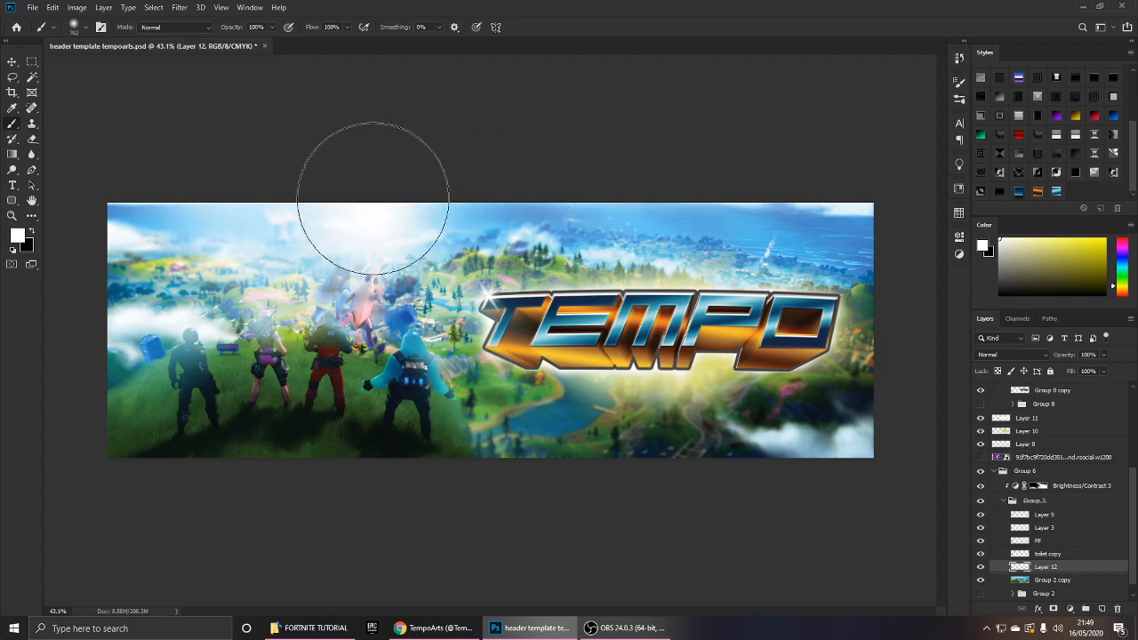
pyautogui.hotkey('ctrl', 'z')
pyautogui.click(354, 200)
pyautogui.hotkey('ctrl', 'z')
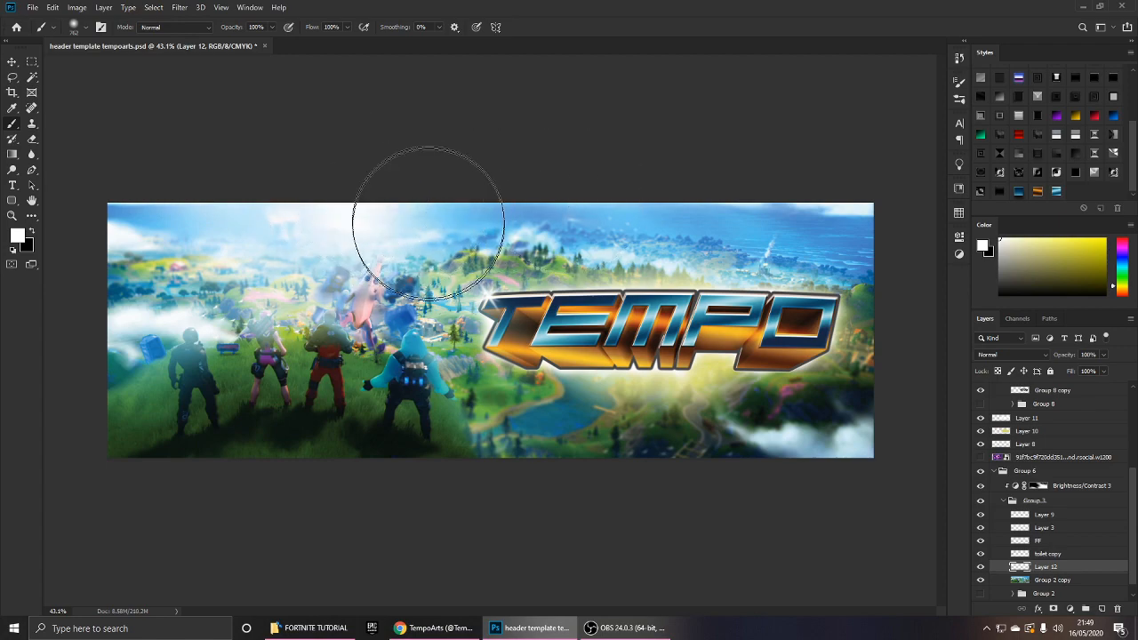
# Set the sky glow layer's opacity to 70% and toggle its visibility to compare.
pyautogui.press('v')
pyautogui.scroll(-1, 876, 314)
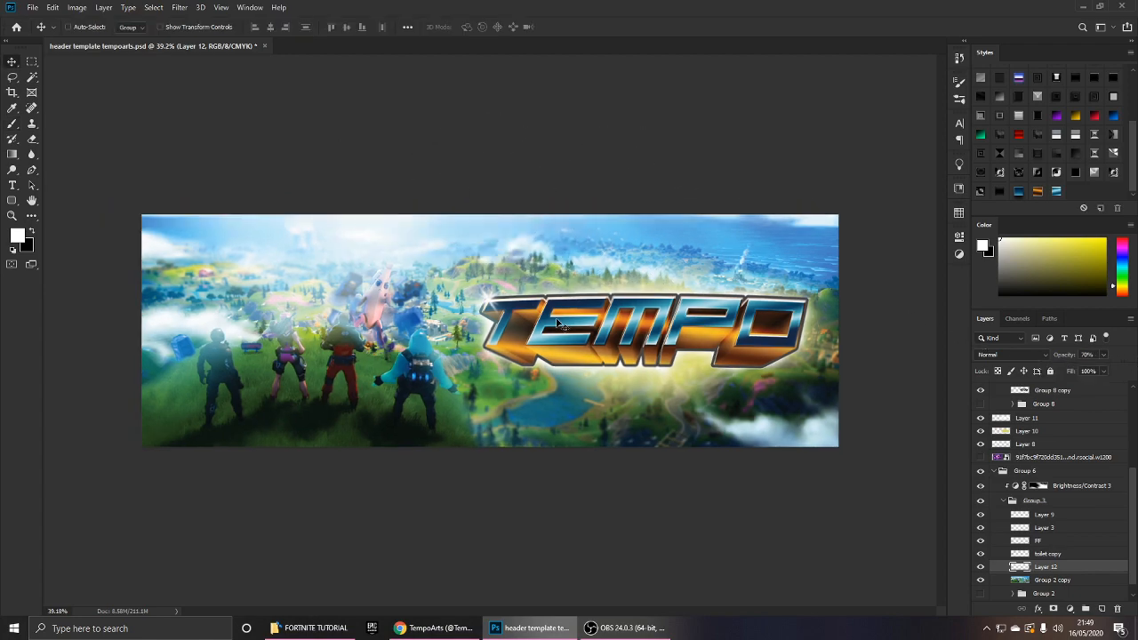
pyautogui.scroll(2, 896, 492)
pyautogui.click(980, 566)
pyautogui.click(981, 566)
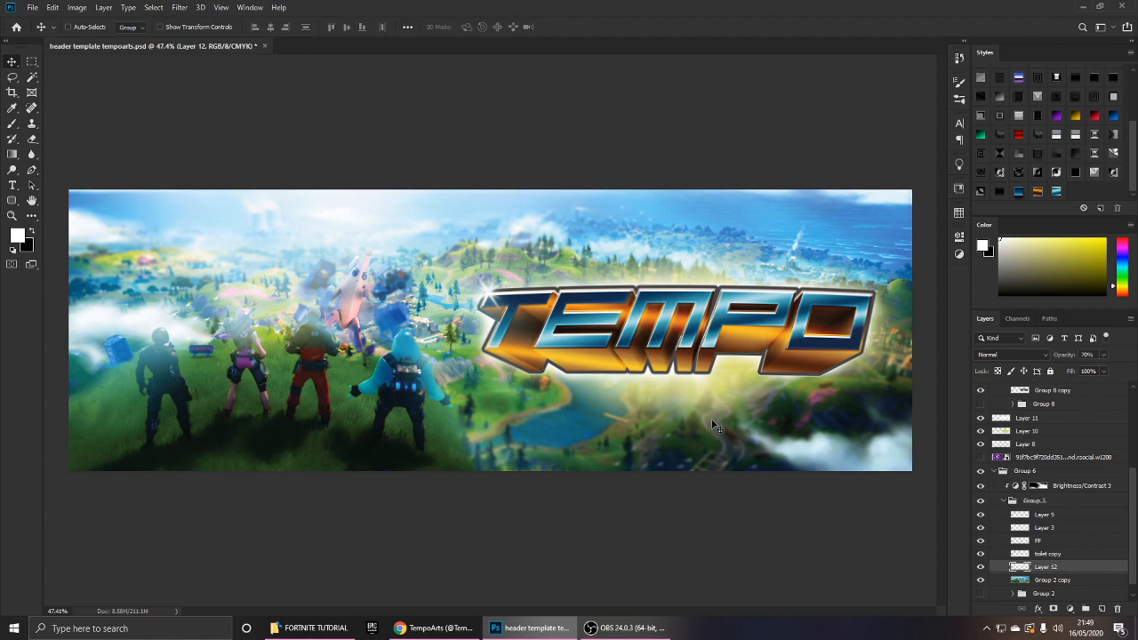
pyautogui.scroll(-2, 718, 426)
pyautogui.press('b')
pyautogui.scroll(1, 698, 210)
pyautogui.press('e')
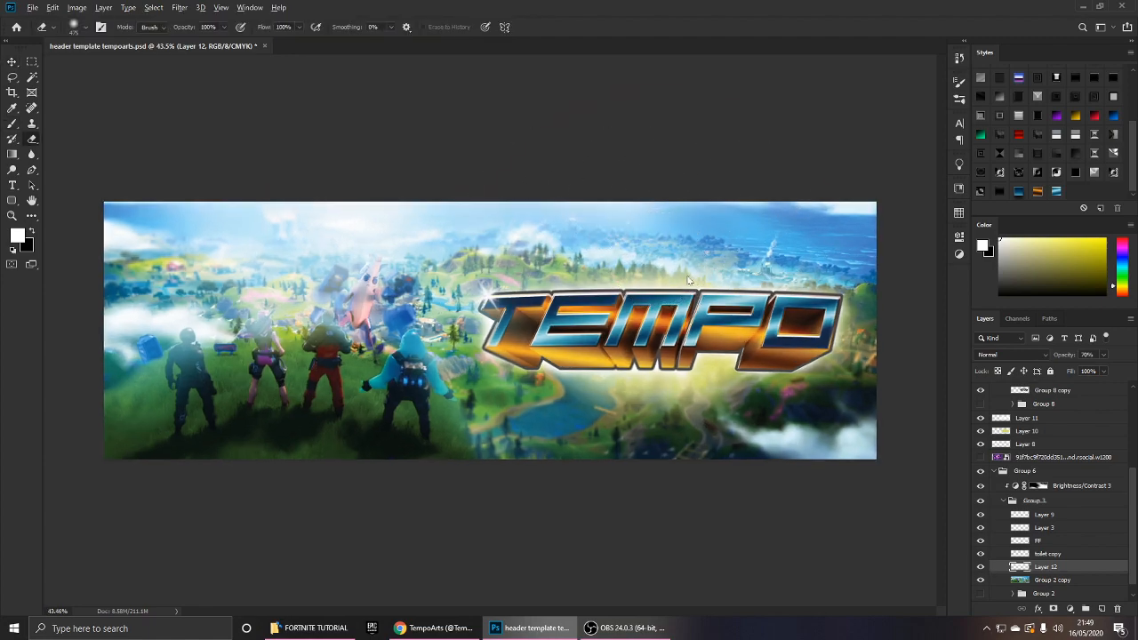
pyautogui.press('v')
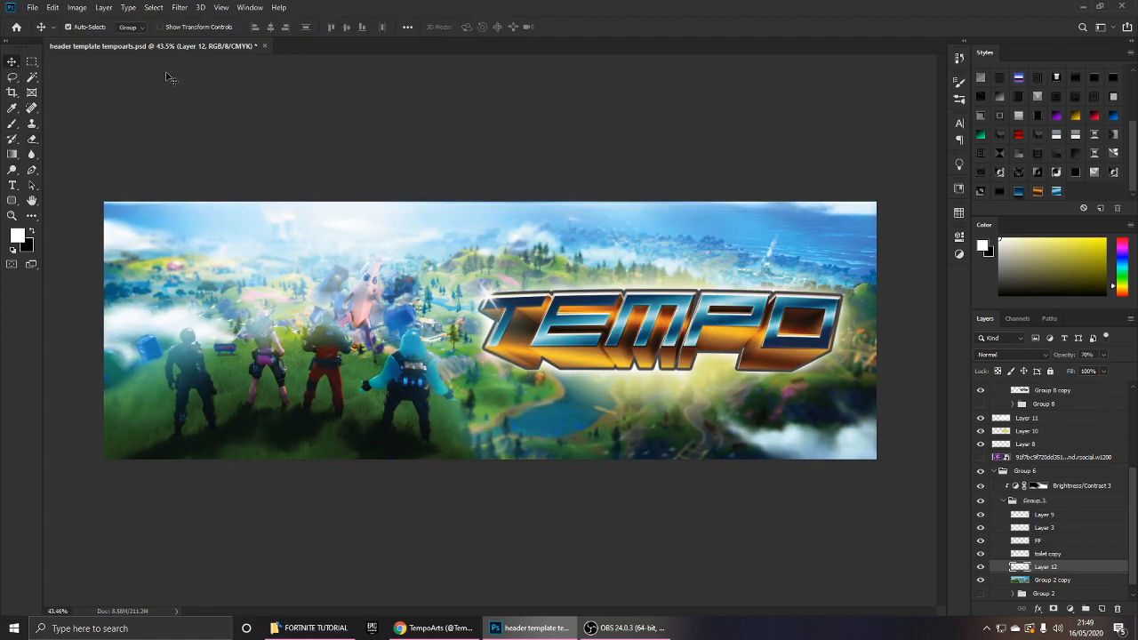
# Compare the banner's colours with the CMYK proof preview switched on and off.
pyautogui.hotkey('ctrl', 'y')
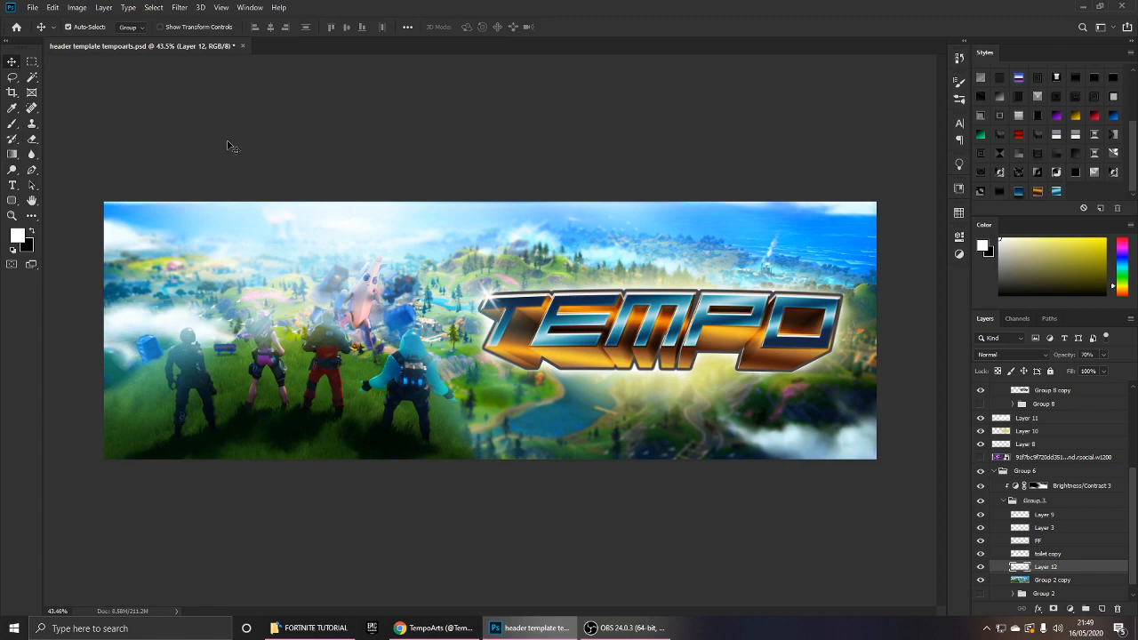
pyautogui.scroll(2, 356, 241)
pyautogui.scroll(-2, 359, 247)
pyautogui.hotkey('ctrl', 'y')
pyautogui.hotkey('ctrl', 'y')
pyautogui.hotkey('ctrl', 'y')
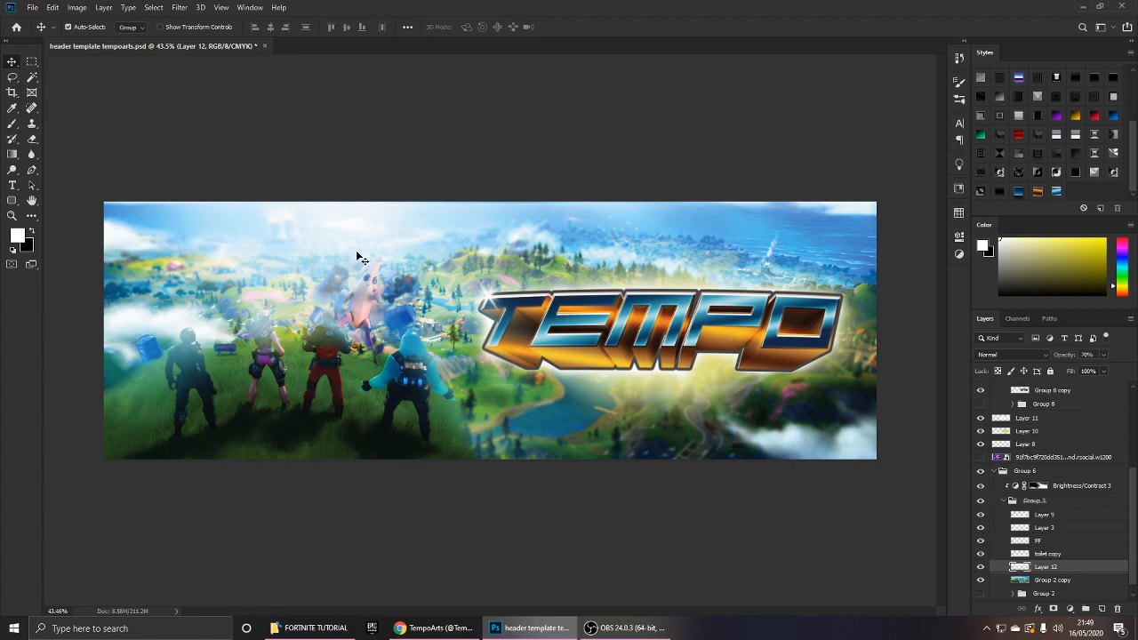
pyautogui.scroll(2, 229, 50)
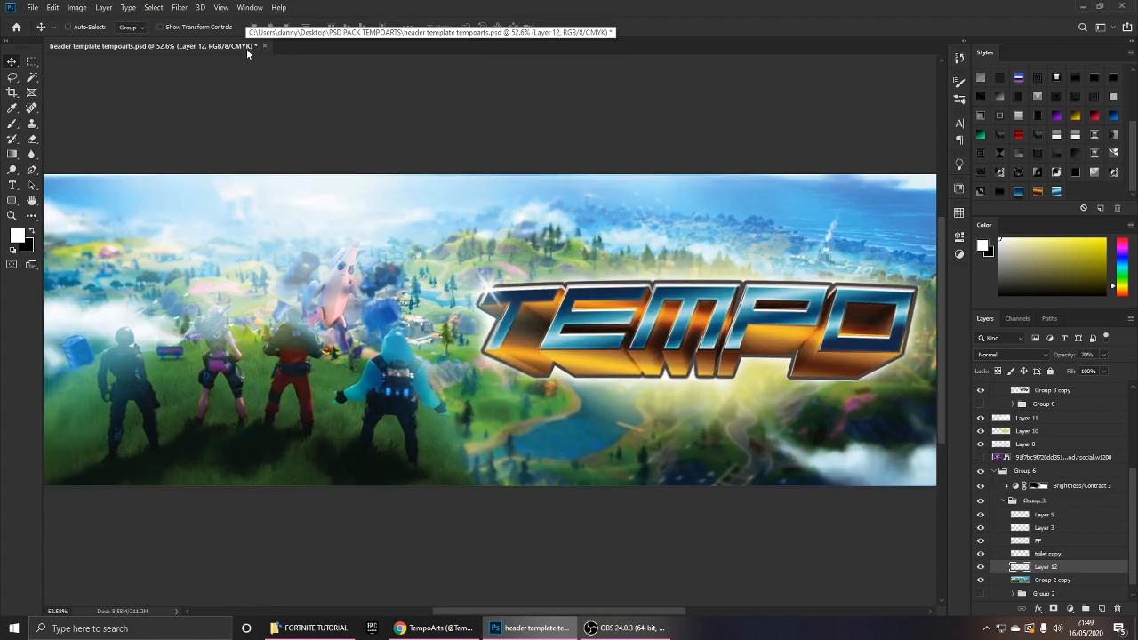
pyautogui.press('ctrl')
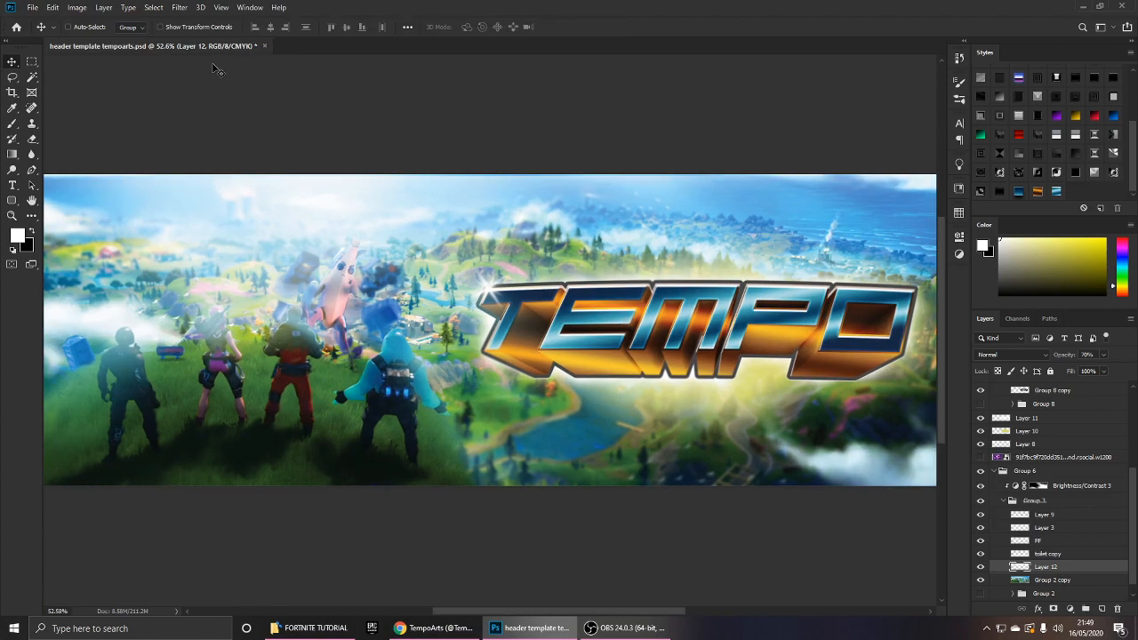
# Turn off the CMYK proof preview and examine the whole banner in RGB.
pyautogui.hotkey('ctrl', 'z')
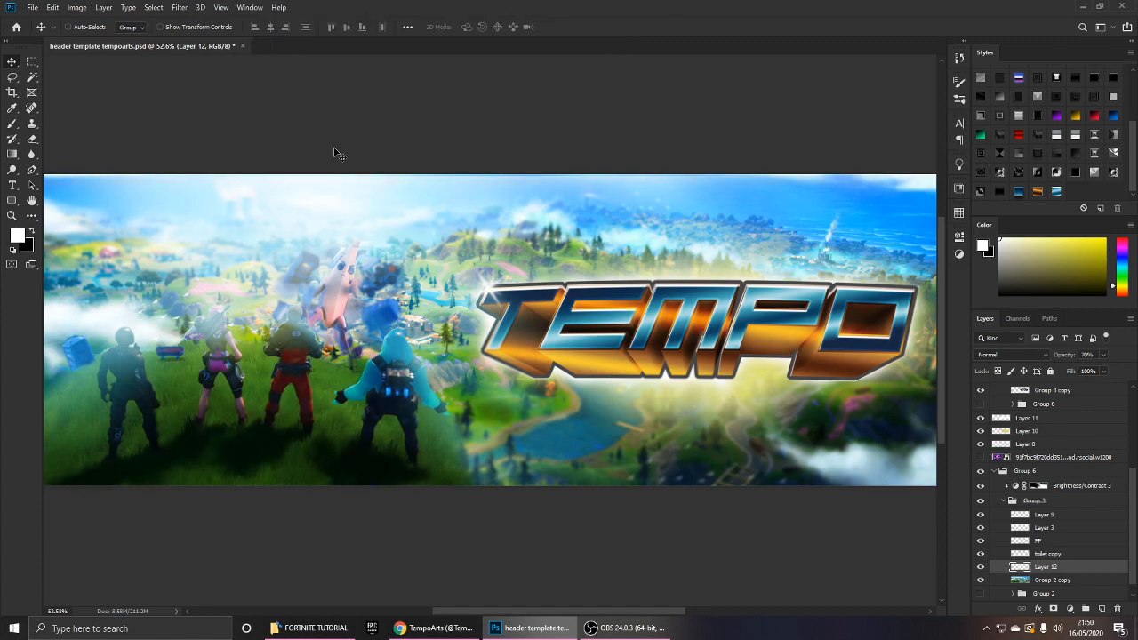
pyautogui.scroll(-2, 531, 264)
pyautogui.scroll(2, 551, 269)
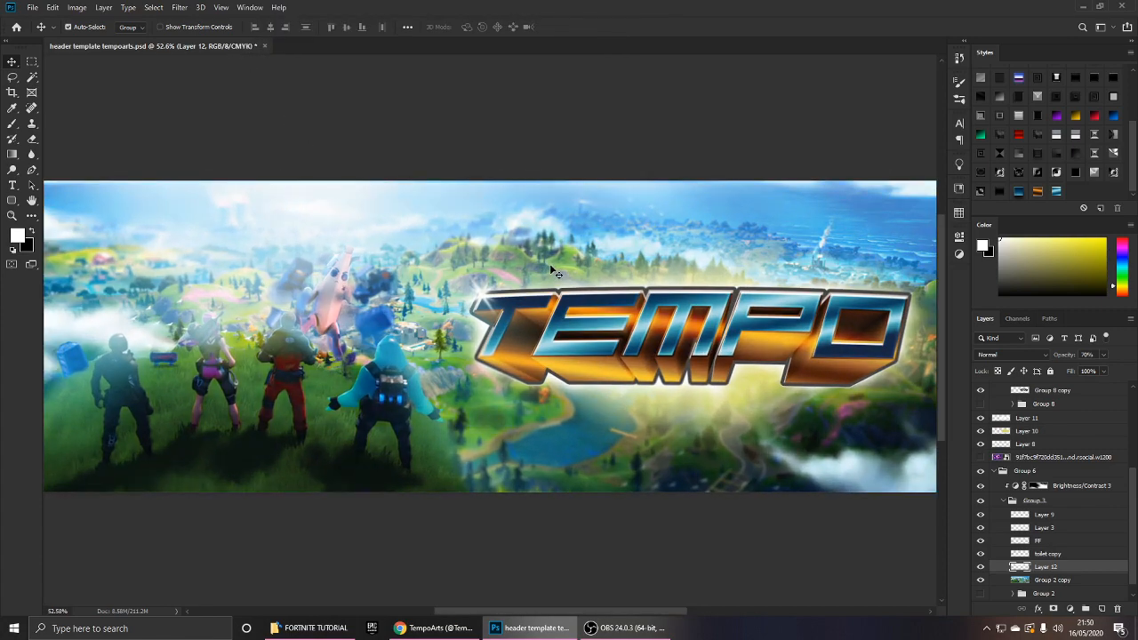
pyautogui.scroll(-2, 533, 353)
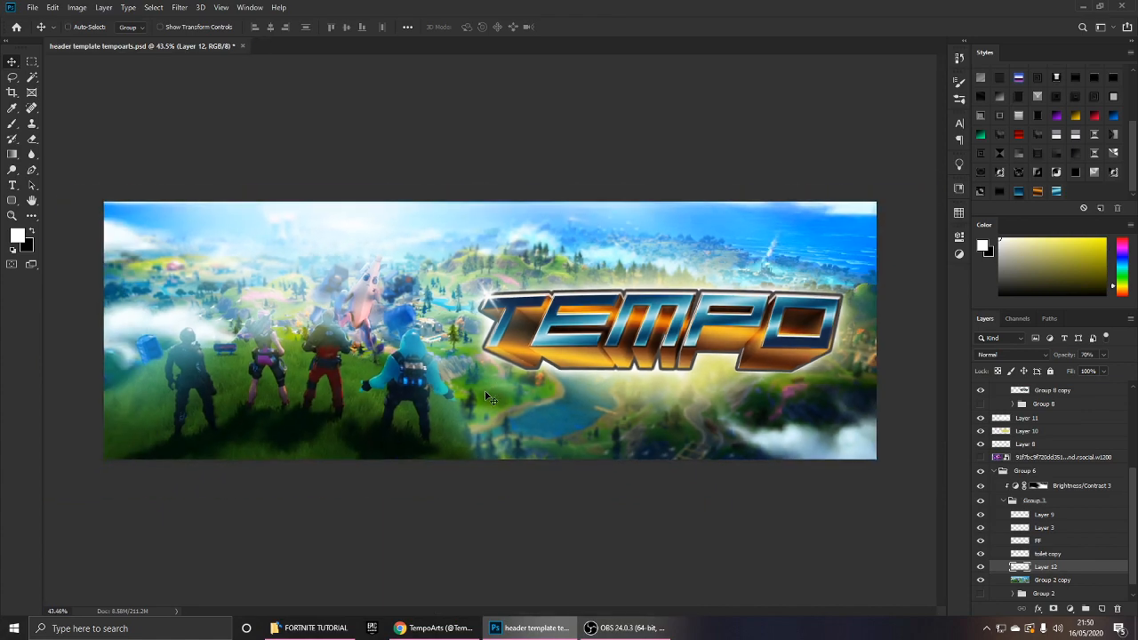
pyautogui.scroll(1, 483, 377)
pyautogui.scroll(-1, 481, 370)
pyautogui.scroll(1, 481, 368)
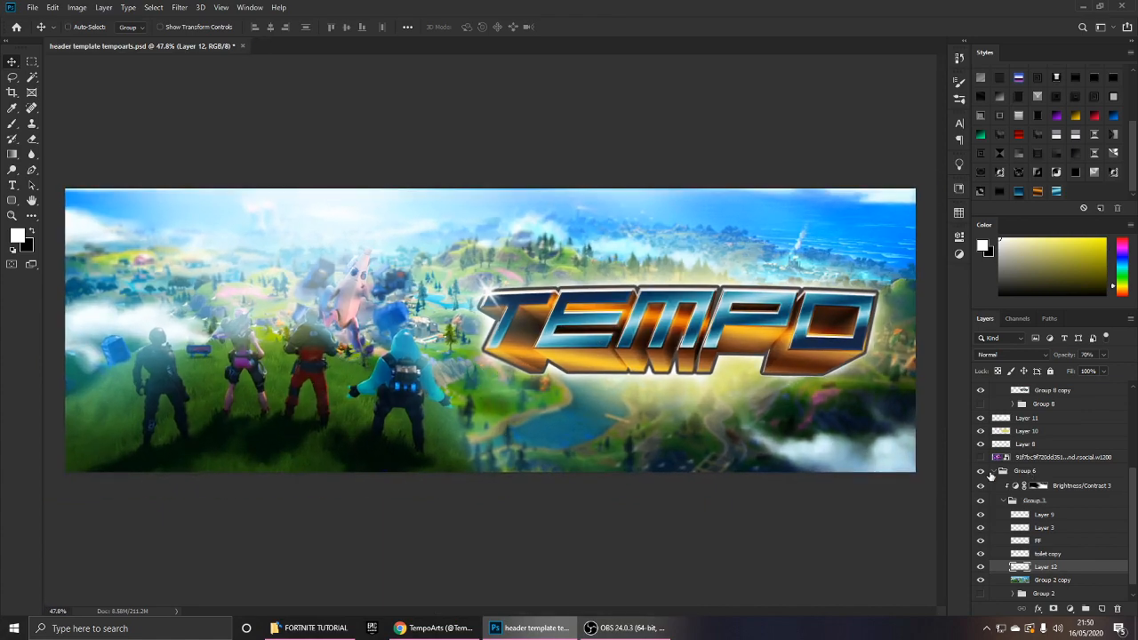
# Add a Vibrance adjustment layer directly above Group 7 inside Group 1.
pyautogui.scroll(5, 1019, 478)
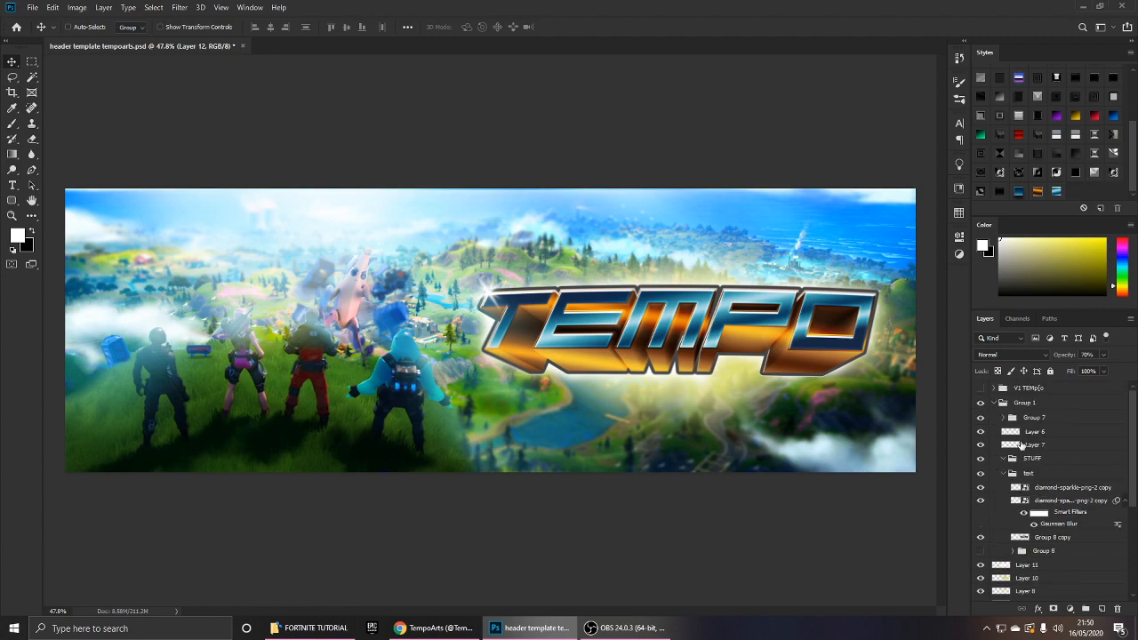
pyautogui.click(1036, 418)
pyautogui.click(958, 255)
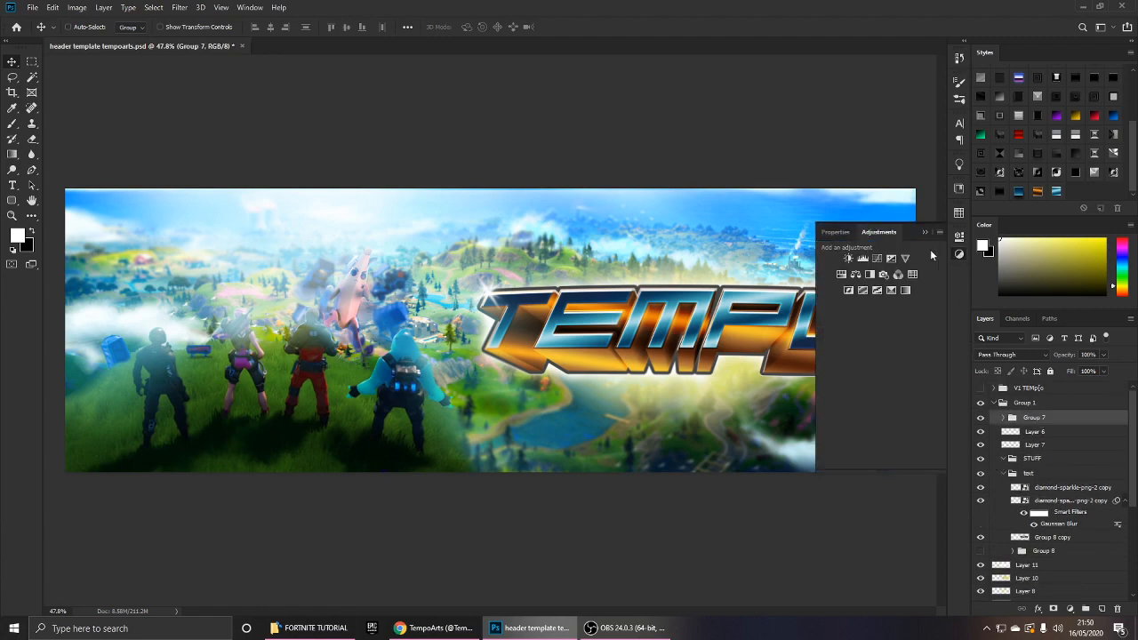
pyautogui.click(903, 257)
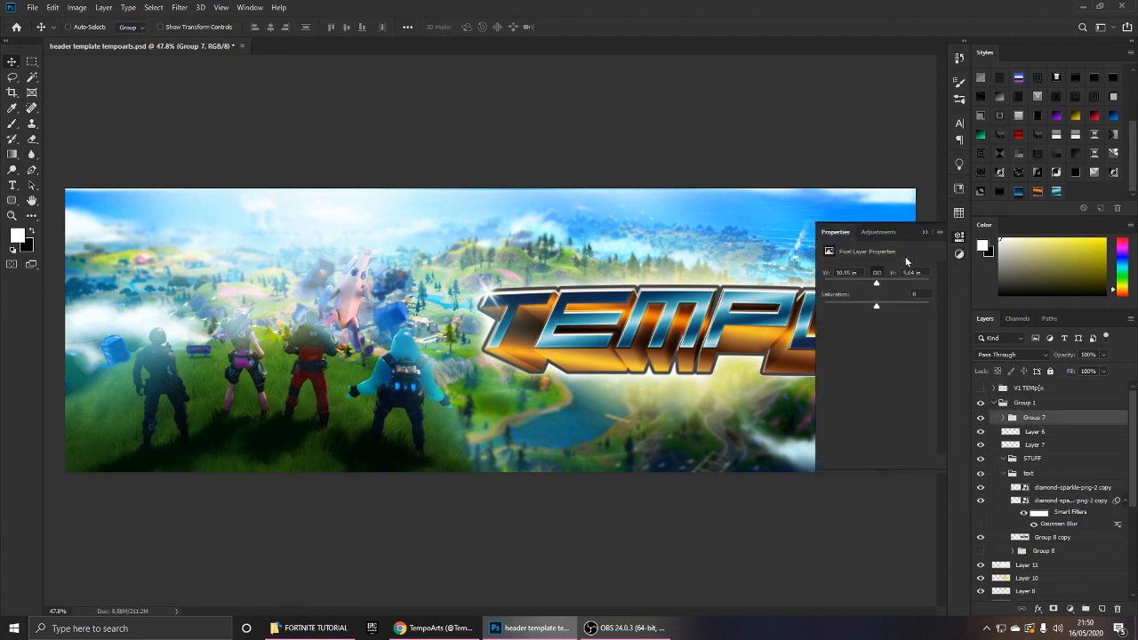
pyautogui.scroll(-2, 715, 324)
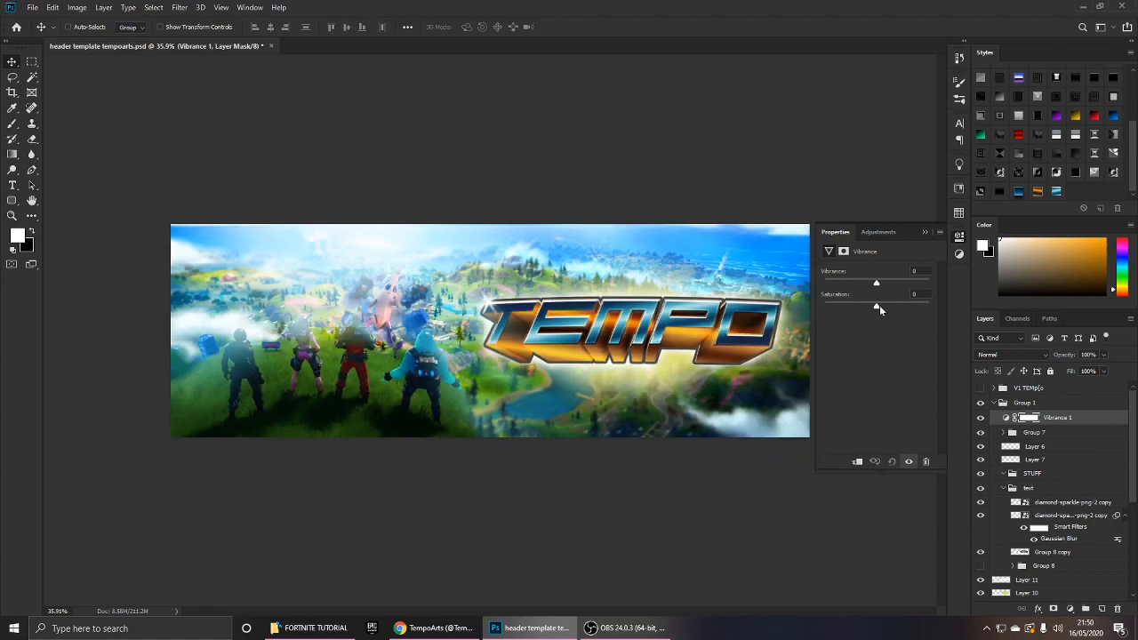
# Set the adjustment layer to Vibrance -37 and Saturation +53, and lower its opacity to 65%.
pyautogui.moveTo(875, 283); pyautogui.dragTo(904, 306)
pyautogui.scroll(2, 579, 339)
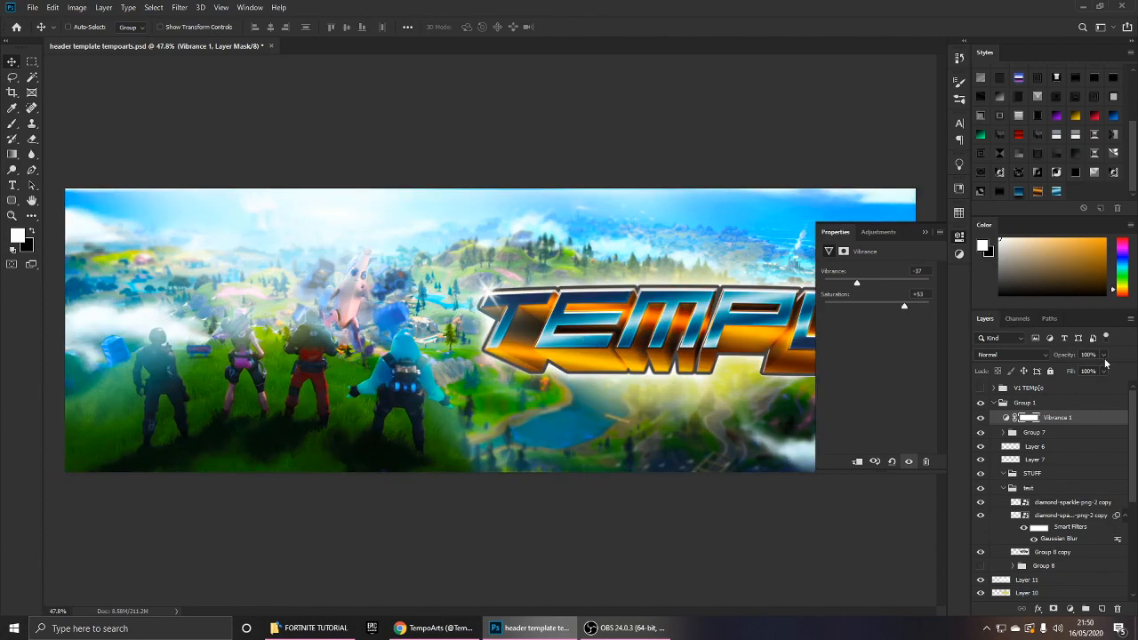
pyautogui.moveTo(1104, 358); pyautogui.dragTo(1090, 368)
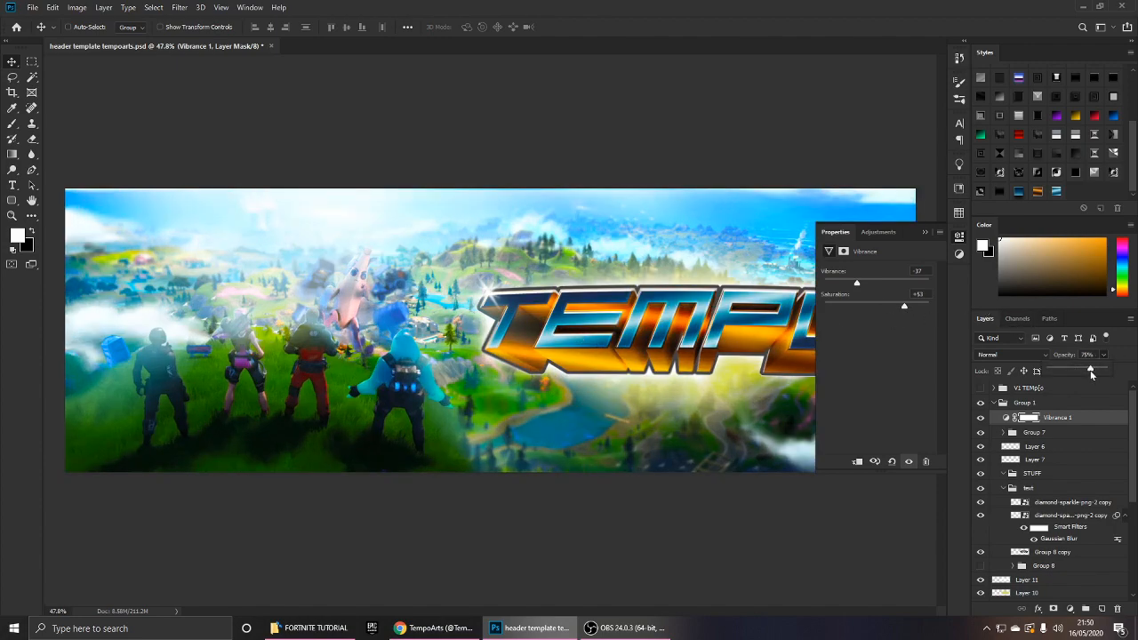
pyautogui.click(924, 233)
pyautogui.press('Return')
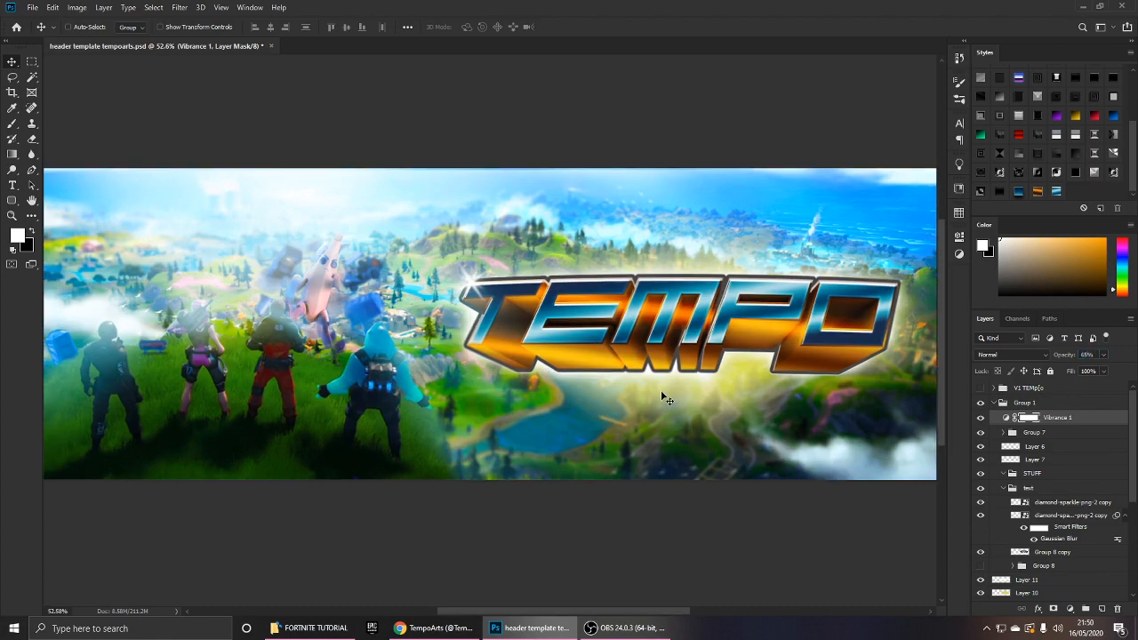
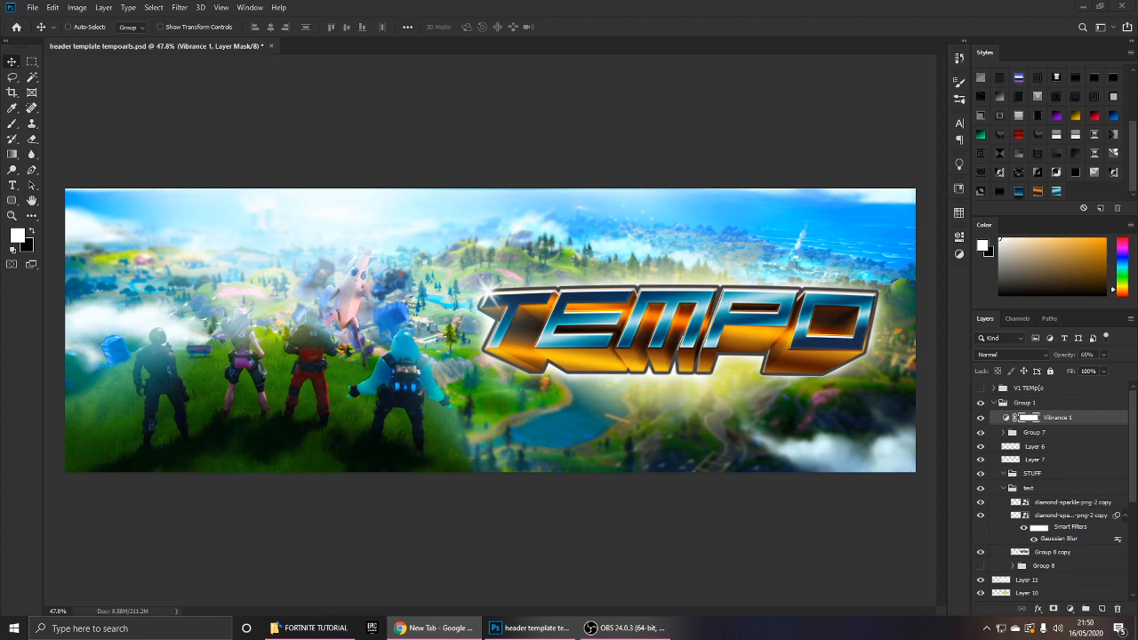
# Switch to Chrome and search Google Images for "smoke png".
pyautogui.press('Return')
pyautogui.moveTo(876, 122); pyautogui.dragTo(391, 2)
pyautogui.click(168, 120)
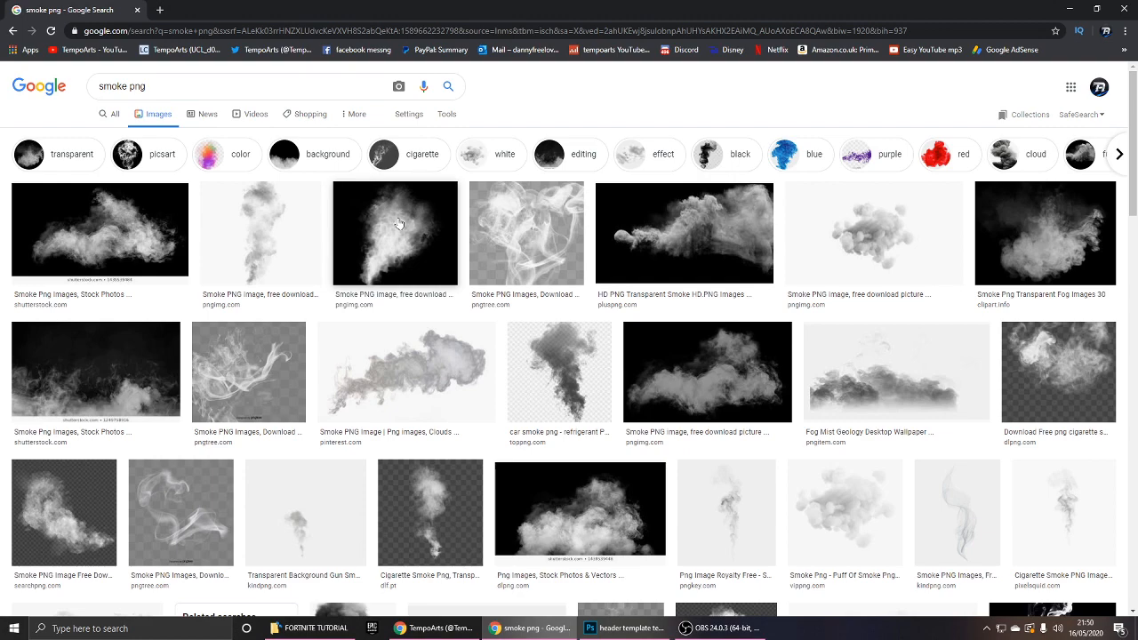
# Copy the Shutterstock smoke cloud on black and paste it into the TEMPO banner in Photoshop.
pyautogui.click(100, 233)
pyautogui.rightClick(861, 185)
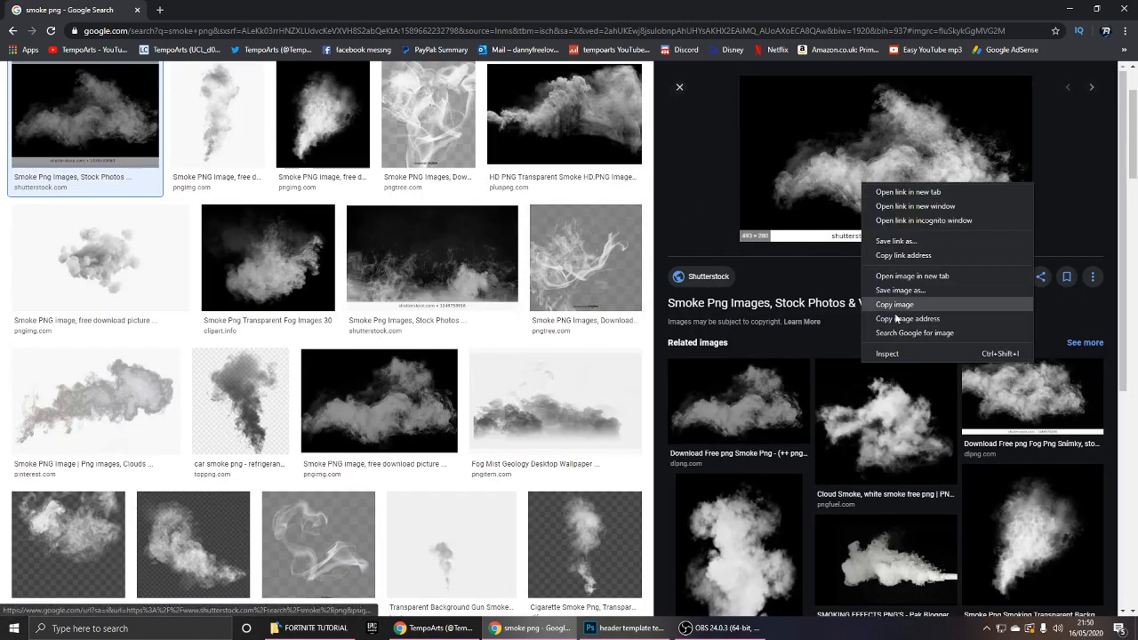
pyautogui.click(896, 308)
pyautogui.click(622, 628)
pyautogui.hotkey('ctrl', 'v')
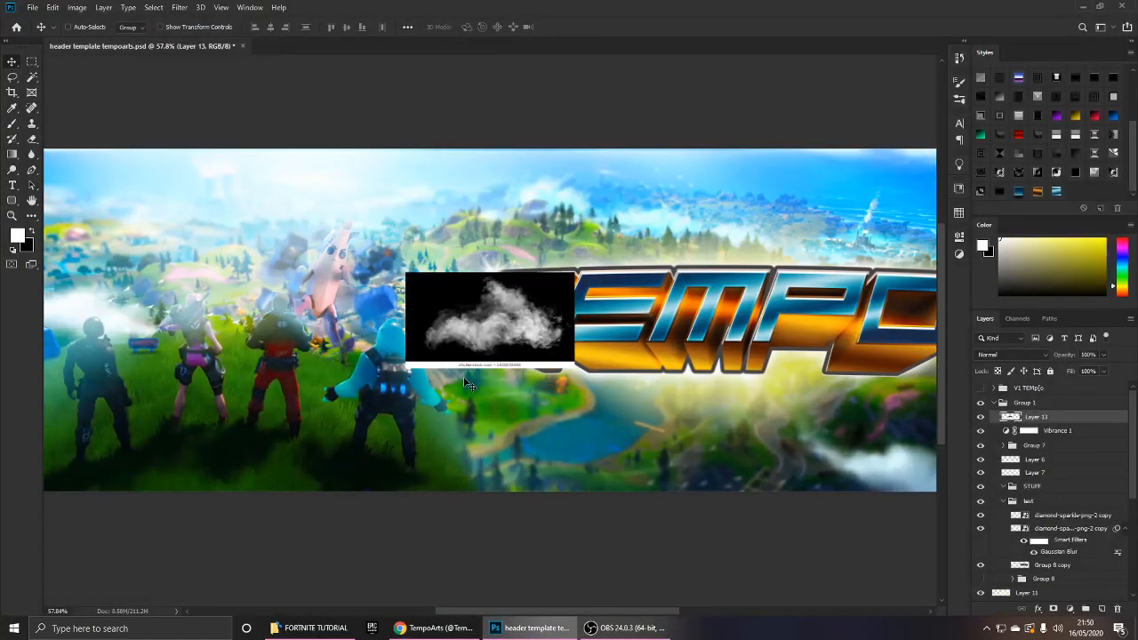
# Move the pasted smoke image up and delete the white watermark strip along its lower edge.
pyautogui.scroll(-2, 464, 383)
pyautogui.moveTo(529, 356); pyautogui.dragTo(531, 306)
pyautogui.scroll(3, 531, 306)
pyautogui.click(31, 63)
pyautogui.scroll(2, 391, 343)
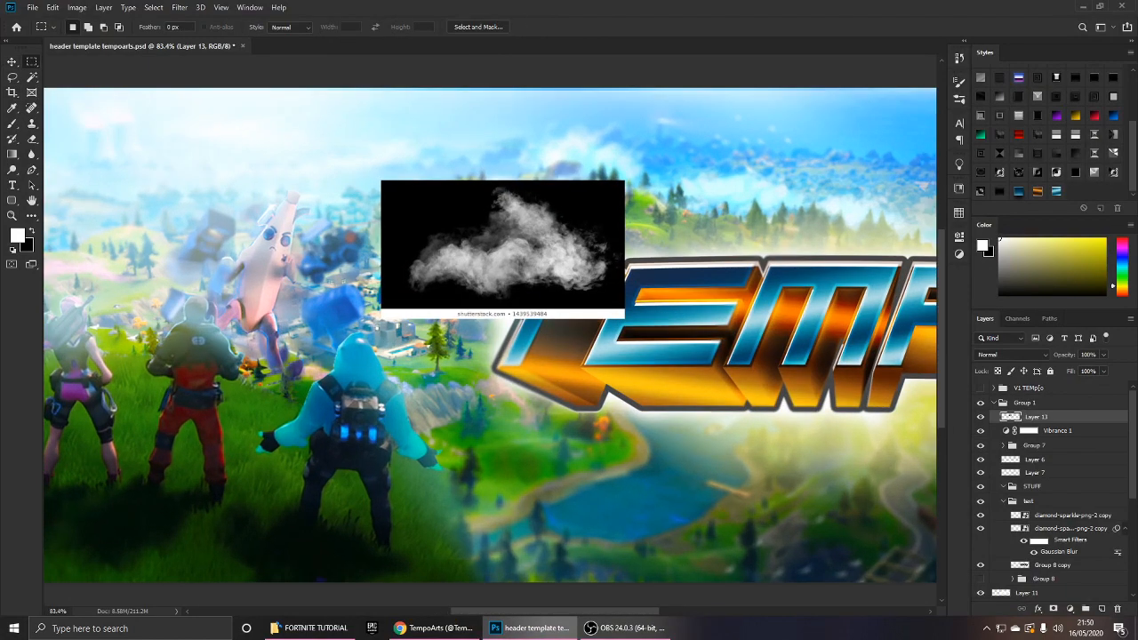
pyautogui.moveTo(368, 302); pyautogui.dragTo(709, 355)
pyautogui.hotkey('ctrl', 'd')
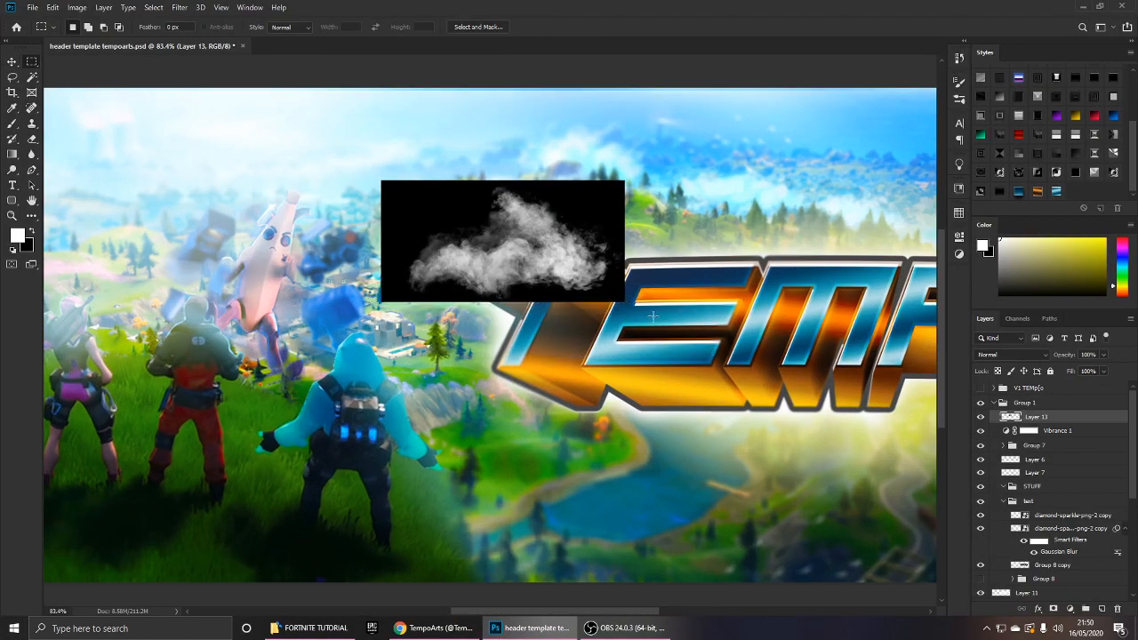
# Set the smoke layer's blending mode to Screen.
pyautogui.press('v')
pyautogui.click(999, 356)
pyautogui.click(996, 417)
pyautogui.scroll(-4, 754, 380)
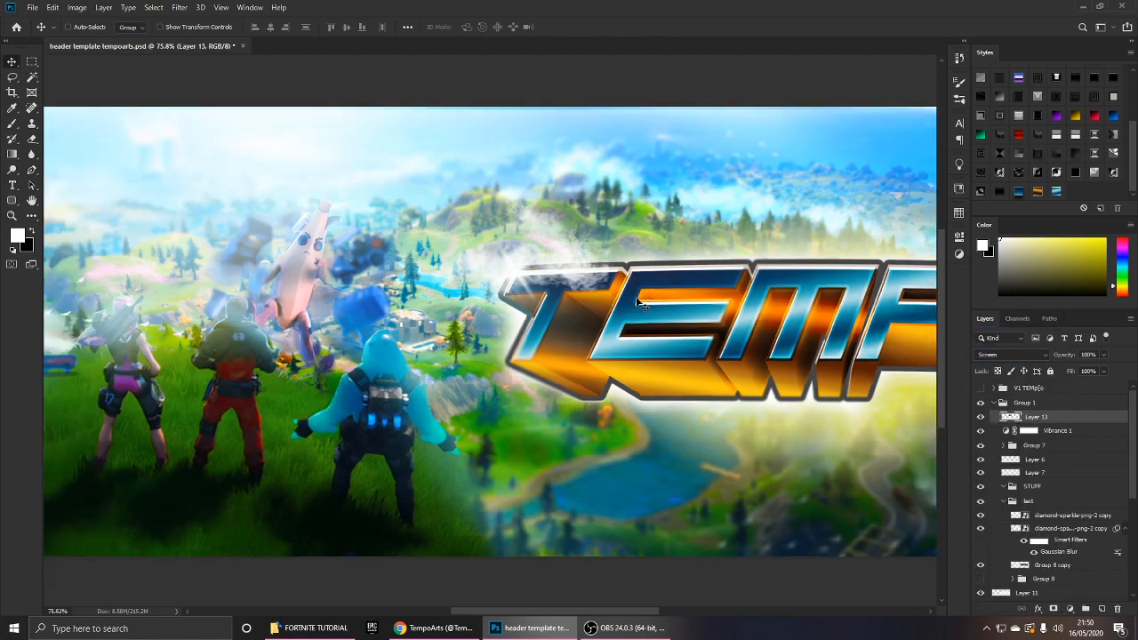
# Enlarge the smoke to about 195% and place it over the sky above the characters.
pyautogui.hotkey('ctrl', 't')
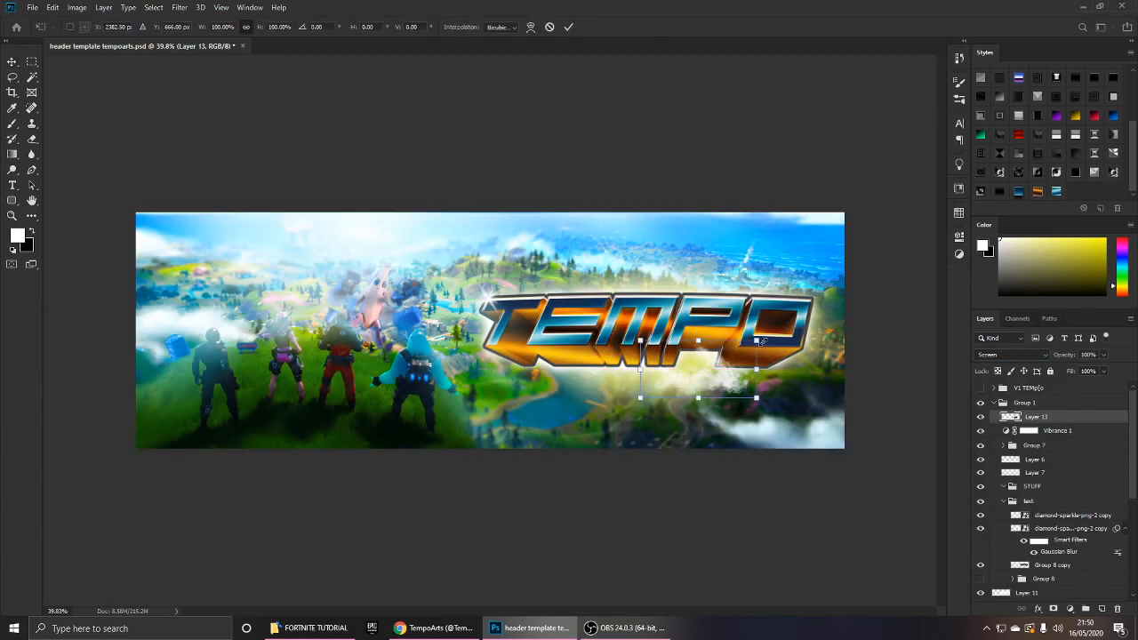
pyautogui.moveTo(757, 341); pyautogui.dragTo(800, 319)
pyautogui.moveTo(747, 376); pyautogui.dragTo(815, 427)
pyautogui.moveTo(866, 370); pyautogui.dragTo(879, 362)
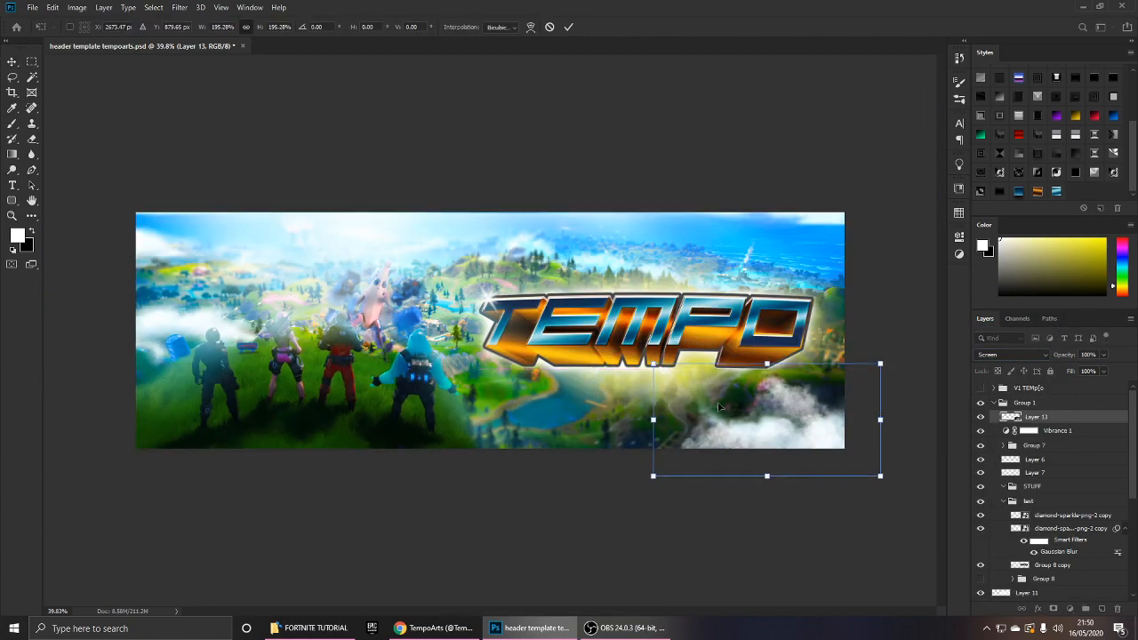
pyautogui.moveTo(804, 437); pyautogui.dragTo(436, 236)
pyautogui.press('Return')
# Scale the smoke down slightly and move it over the character furthest from the lettering.
pyautogui.scroll(4, 425, 297)
pyautogui.scroll(2, 392, 243)
pyautogui.scroll(-3, 402, 254)
pyautogui.hotkey('ctrl', 't')
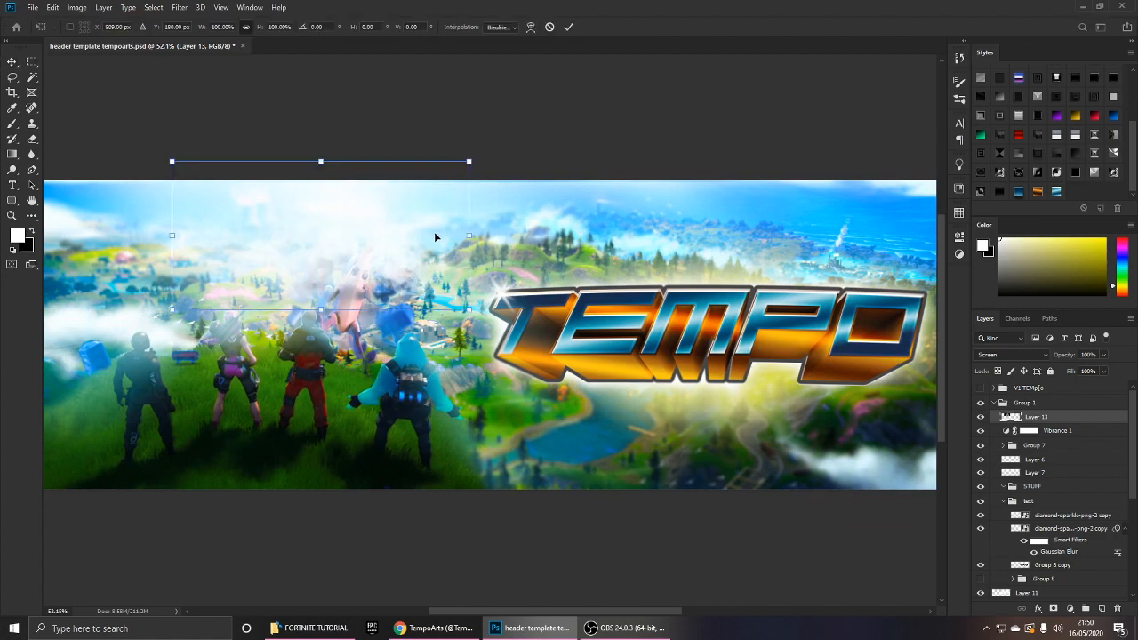
pyautogui.moveTo(469, 163); pyautogui.dragTo(404, 173)
pyautogui.moveTo(332, 230); pyautogui.dragTo(151, 315)
pyautogui.press('Return')
# Enlarge the smoke to about 146%, rotate it about 27° and place it over the T and E of TEMPO.
pyautogui.scroll(4, 362, 258)
pyautogui.scroll(-4, 311, 247)
pyautogui.hotkey('ctrl', 't')
pyautogui.moveTo(170, 251); pyautogui.dragTo(247, 221)
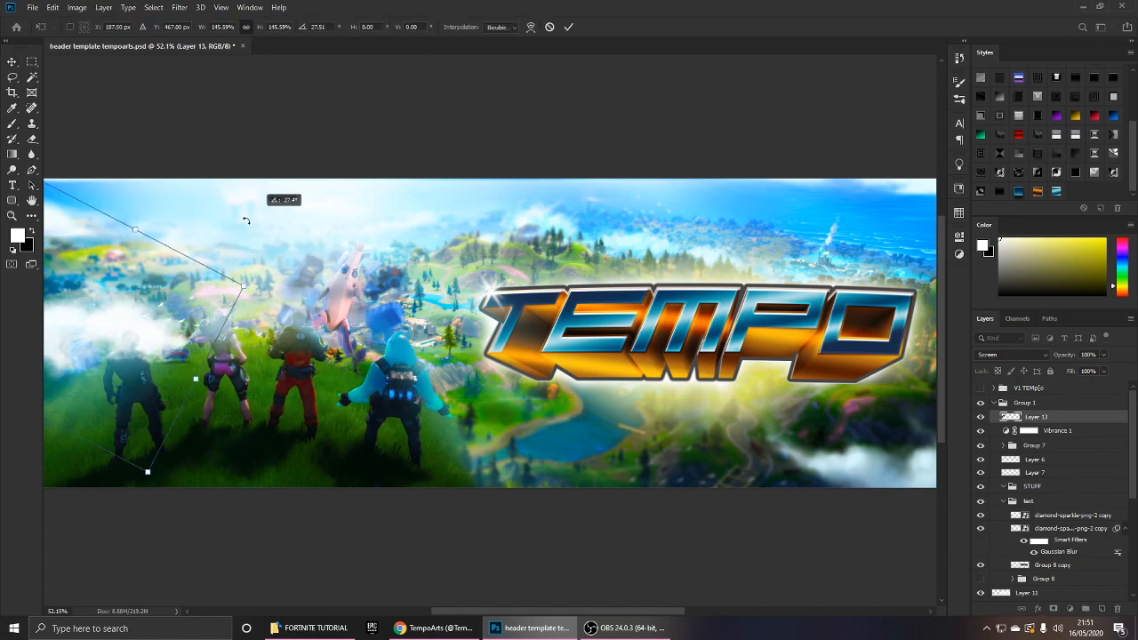
pyautogui.moveTo(124, 328)
pyautogui.mouseDown()
pyautogui.moveTo(623, 279)
pyautogui.moveTo(568, 296)
pyautogui.mouseUp()
pyautogui.press('Return')
# Erase the smoke covering the TEMPO letters and reposition the remaining wisps near the lettering's upper edge.
pyautogui.press('e')
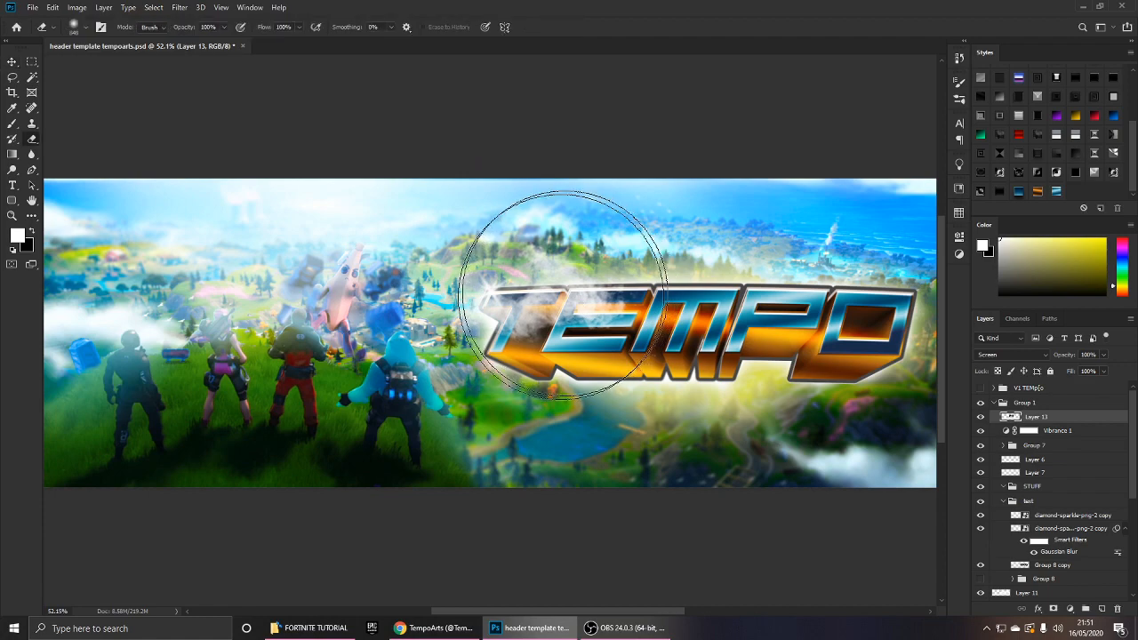
pyautogui.scroll(2, 574, 292)
pyautogui.moveTo(520, 327)
pyautogui.mouseDown()
pyautogui.moveTo(587, 337)
pyautogui.moveTo(569, 307)
pyautogui.moveTo(578, 277)
pyautogui.mouseUp()
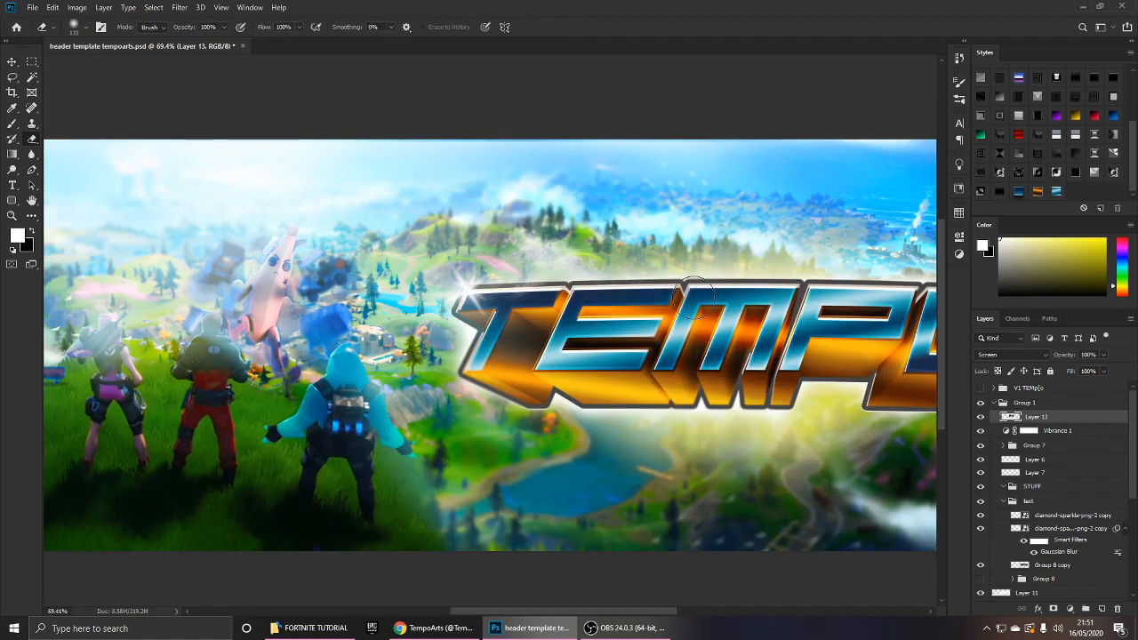
pyautogui.press('v')
pyautogui.moveTo(676, 224); pyautogui.dragTo(619, 260)
pyautogui.press('e')
pyautogui.moveTo(533, 294)
pyautogui.mouseDown()
pyautogui.moveTo(489, 312)
pyautogui.moveTo(550, 313)
pyautogui.mouseUp()
# Shift the smoke layer slightly around the T and E of the TEMPO lettering.
pyautogui.press('v')
pyautogui.press('e')
pyautogui.scroll(1, 498, 320)
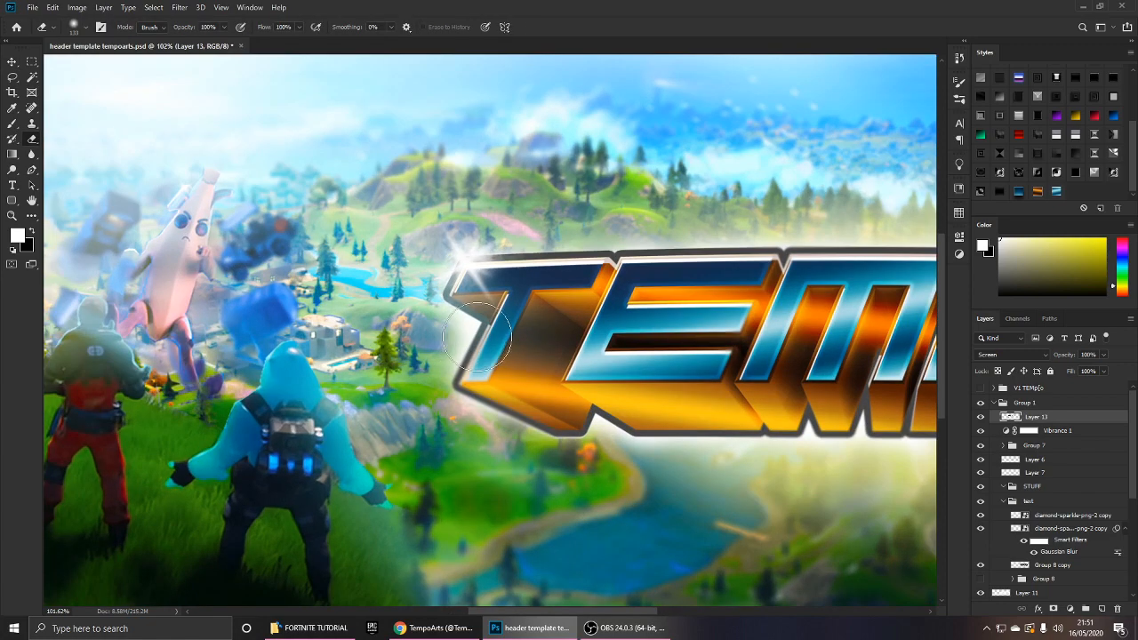
pyautogui.scroll(1, 480, 298)
pyautogui.press('v')
pyautogui.moveTo(554, 222); pyautogui.dragTo(644, 277)
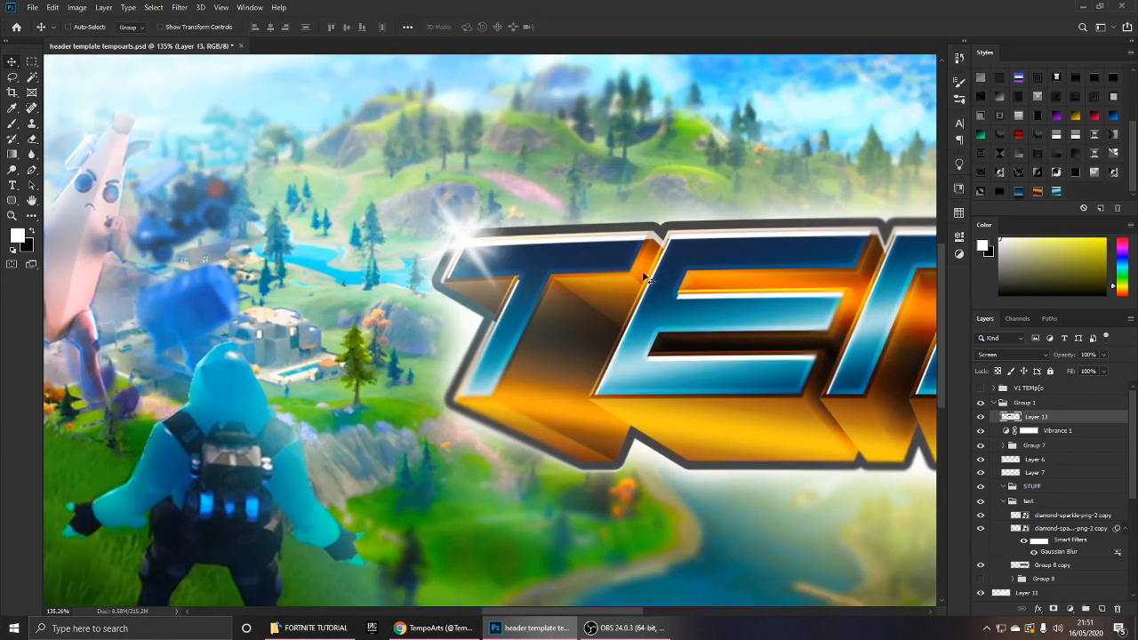
pyautogui.scroll(-2, 483, 339)
pyautogui.press('e')
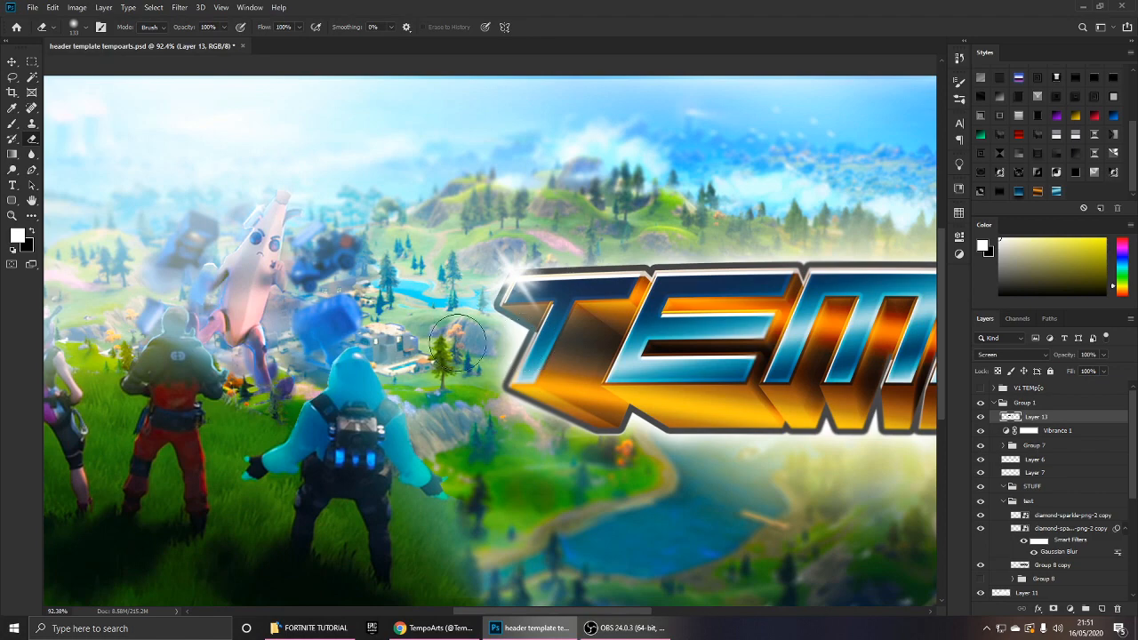
# Examine the smoke and colours across the whole banner.
pyautogui.scroll(-1, 573, 345)
pyautogui.press('v')
pyautogui.hotkey('alt', 'v')
pyautogui.press('Escape')
pyautogui.scroll(-1, 578, 316)
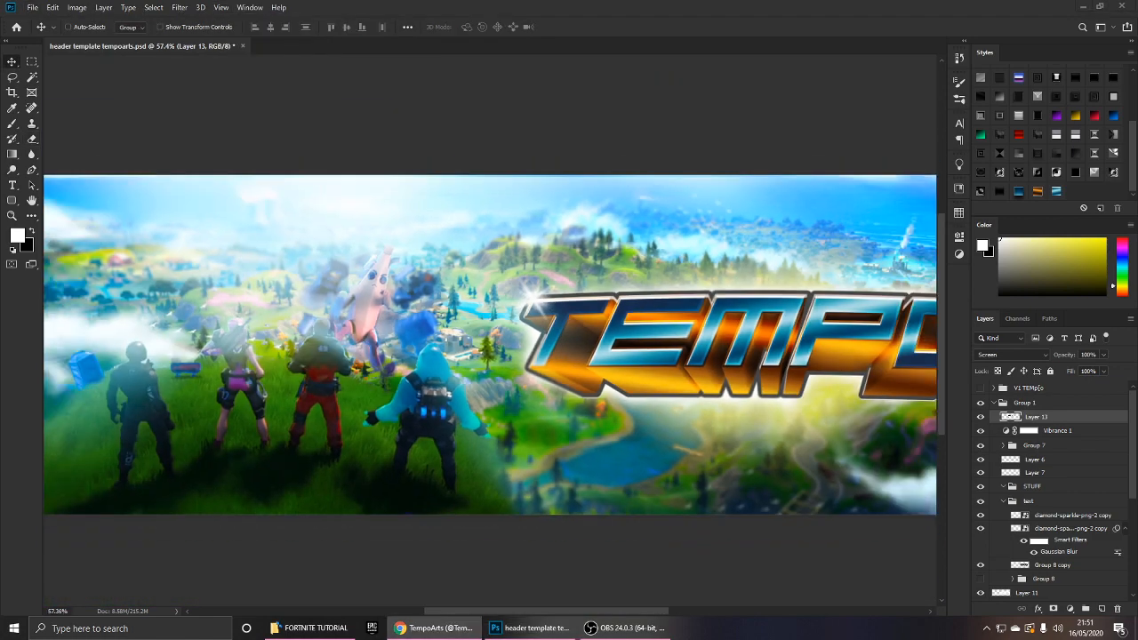
pyautogui.press('e')
pyautogui.scroll(-4, 756, 225)
pyautogui.scroll(1, 755, 233)
pyautogui.press('v')
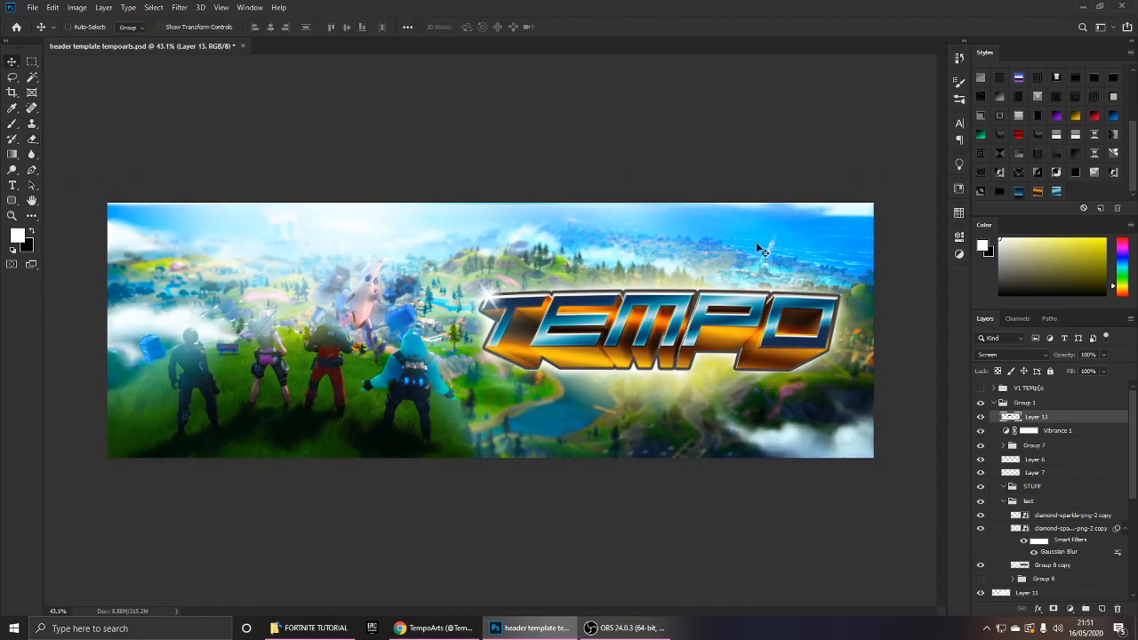
pyautogui.scroll(2, 521, 312)
pyautogui.scroll(-2, 523, 318)
pyautogui.scroll(1, 522, 317)
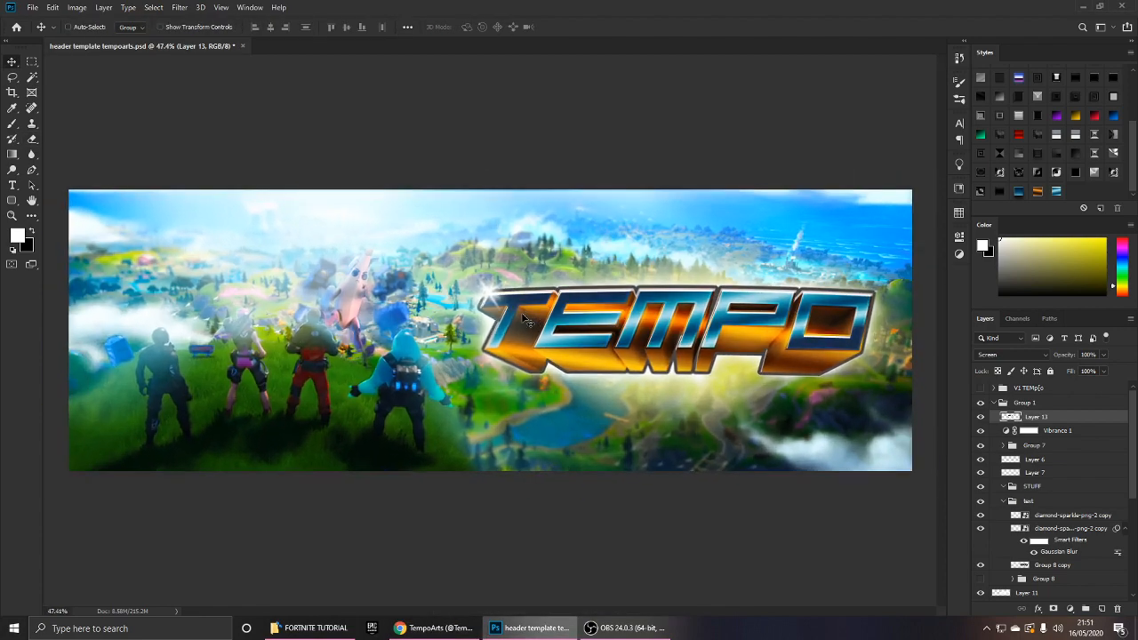
# Open mixooo.psd from the recent files.
pyautogui.click(16, 27)
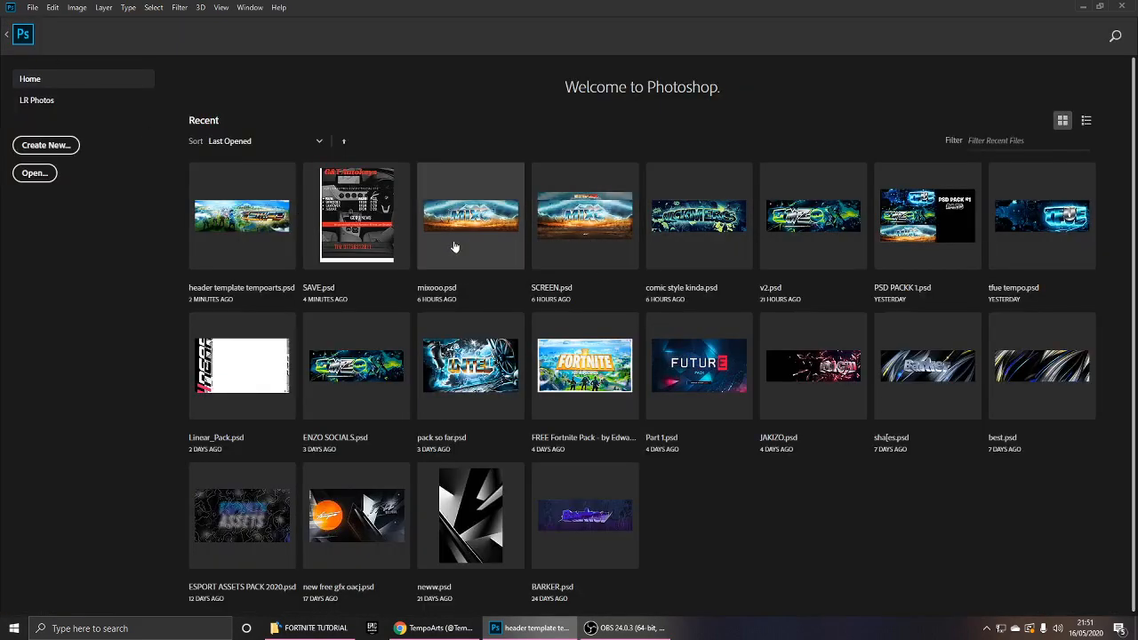
pyautogui.click(627, 628)
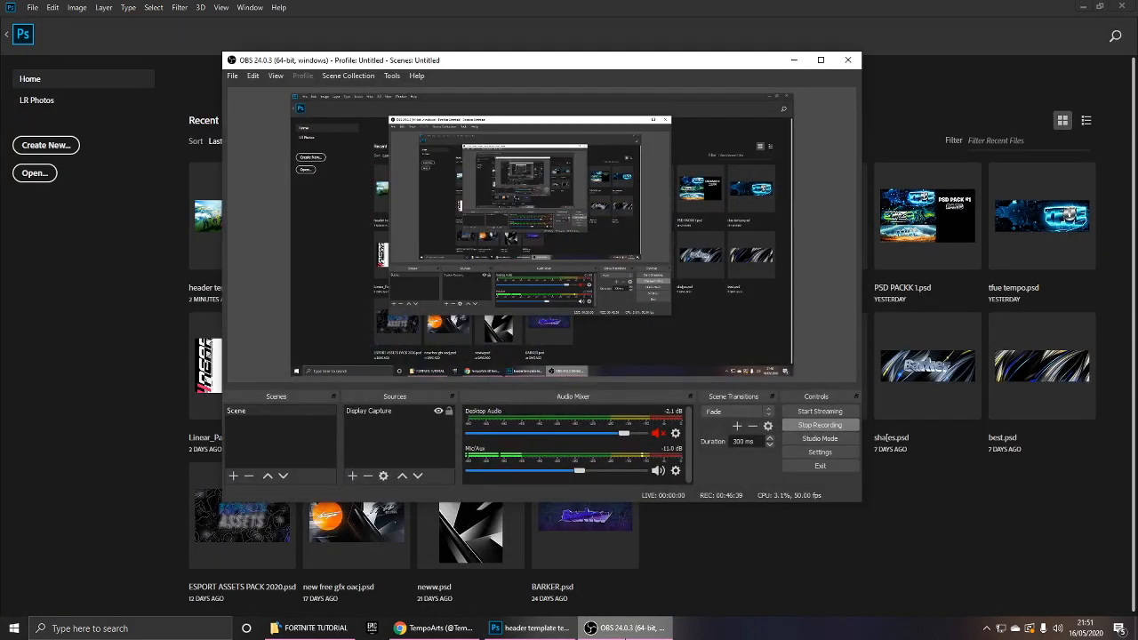
pyautogui.click(627, 627)
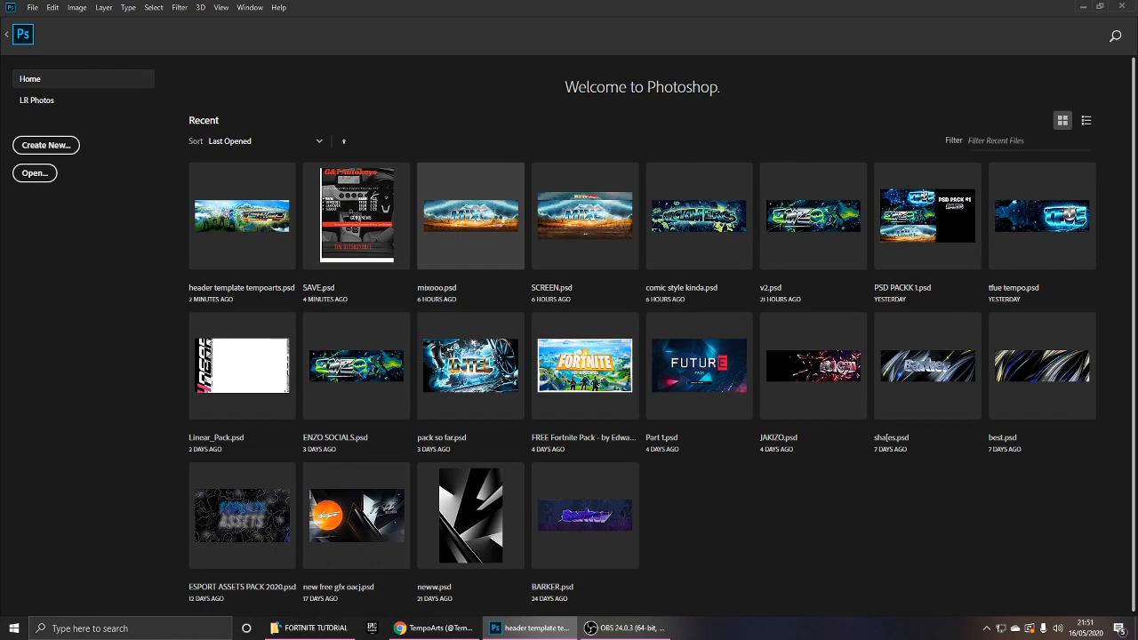
pyautogui.click(498, 226)
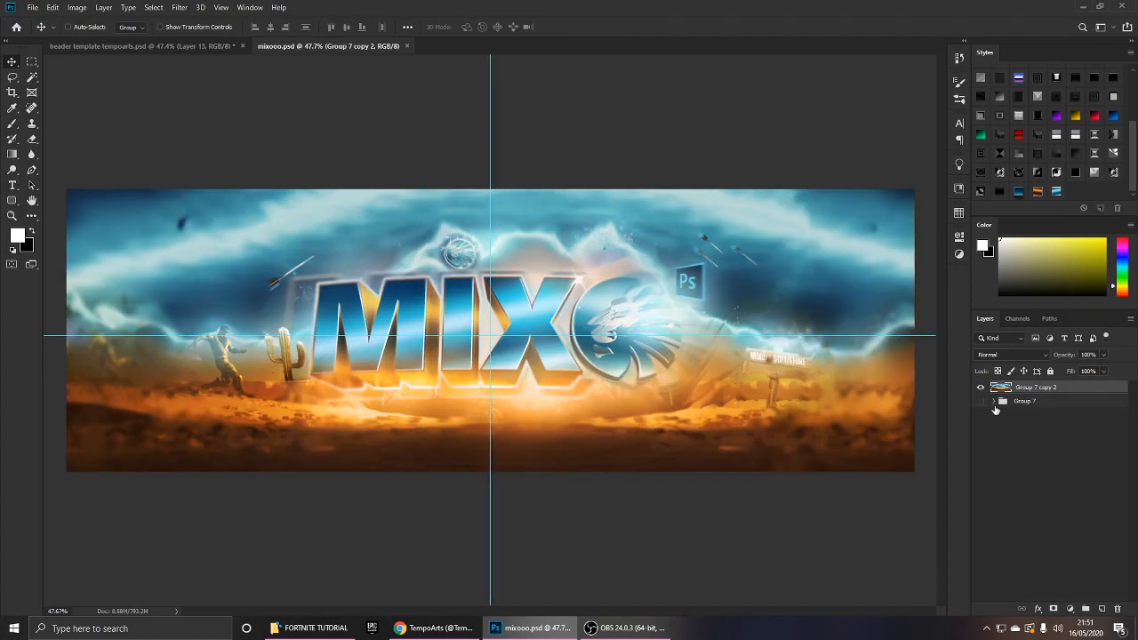
# Hide the merged Group 7 copy 2 layer, then show and expand Group 7.
pyautogui.click(981, 387)
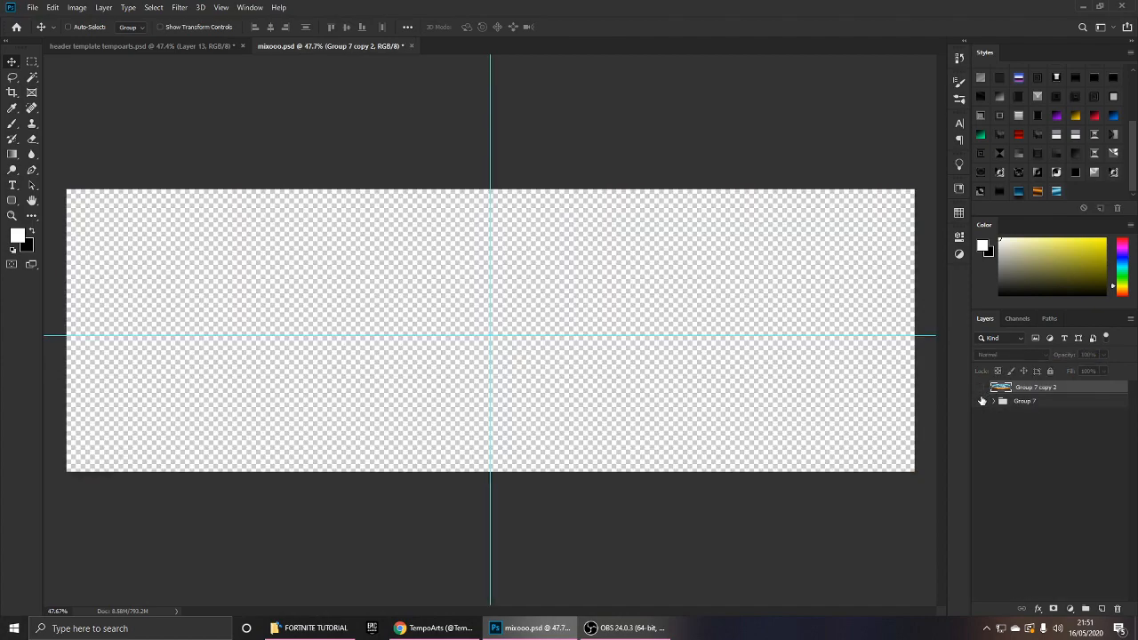
pyautogui.click(980, 400)
pyautogui.click(992, 401)
# Copy the Gradient Map 1 and BLUR layers from Group 7 and paste them into the TEMPO banner document.
pyautogui.scroll(-4, 1023, 407)
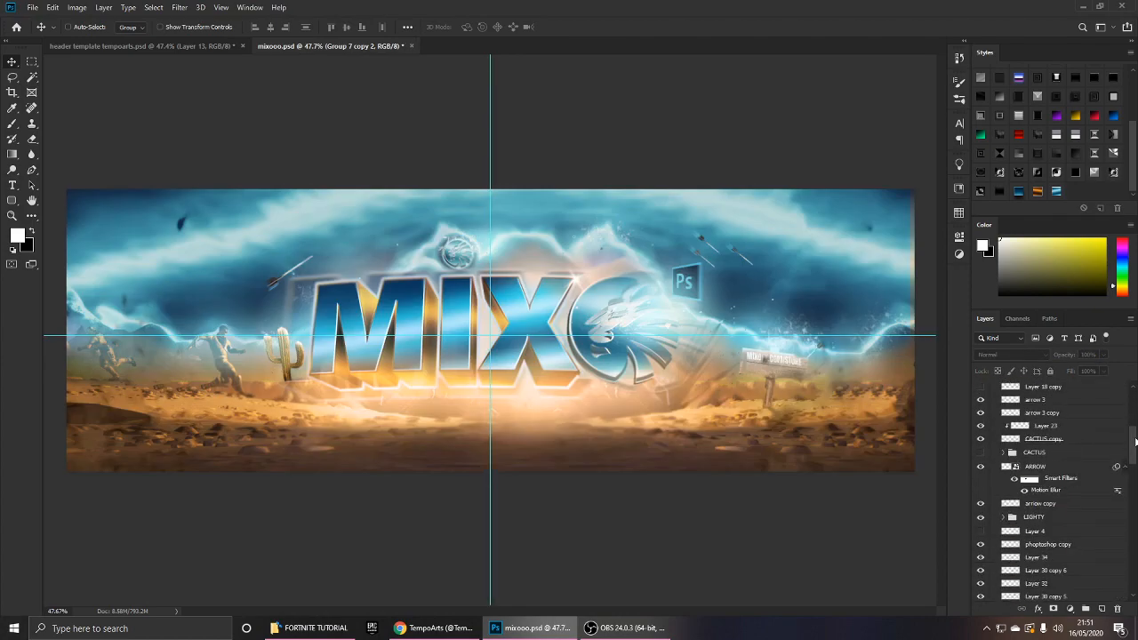
pyautogui.moveTo(1132, 443); pyautogui.dragTo(1134, 538)
pyautogui.scroll(-5, 1050, 528)
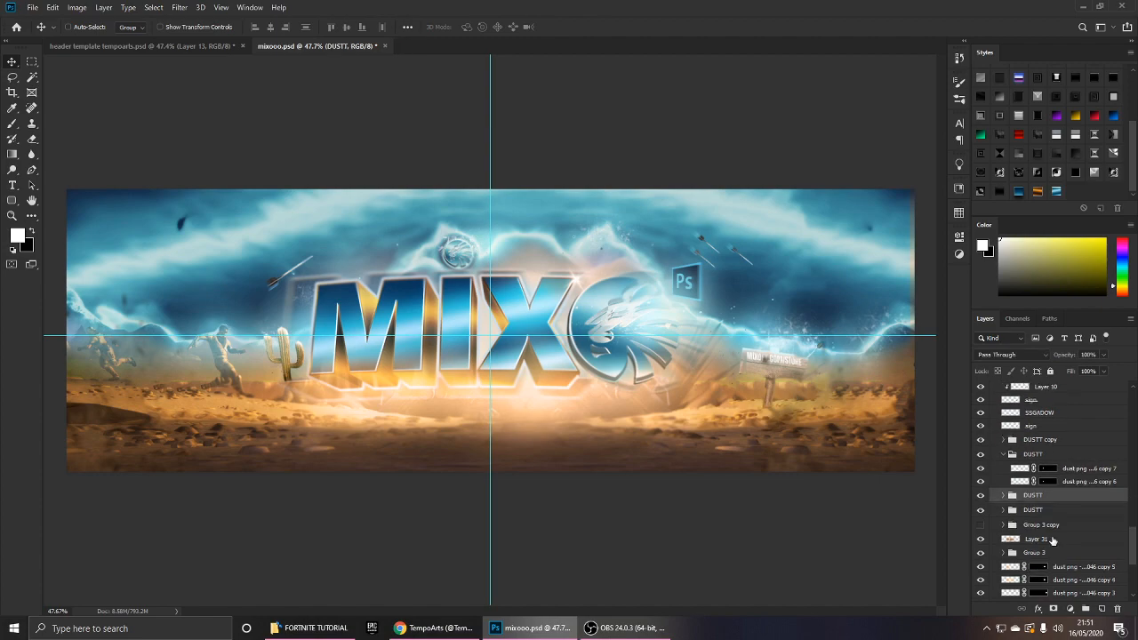
pyautogui.click(1060, 506)
pyautogui.scroll(-1, 1058, 523)
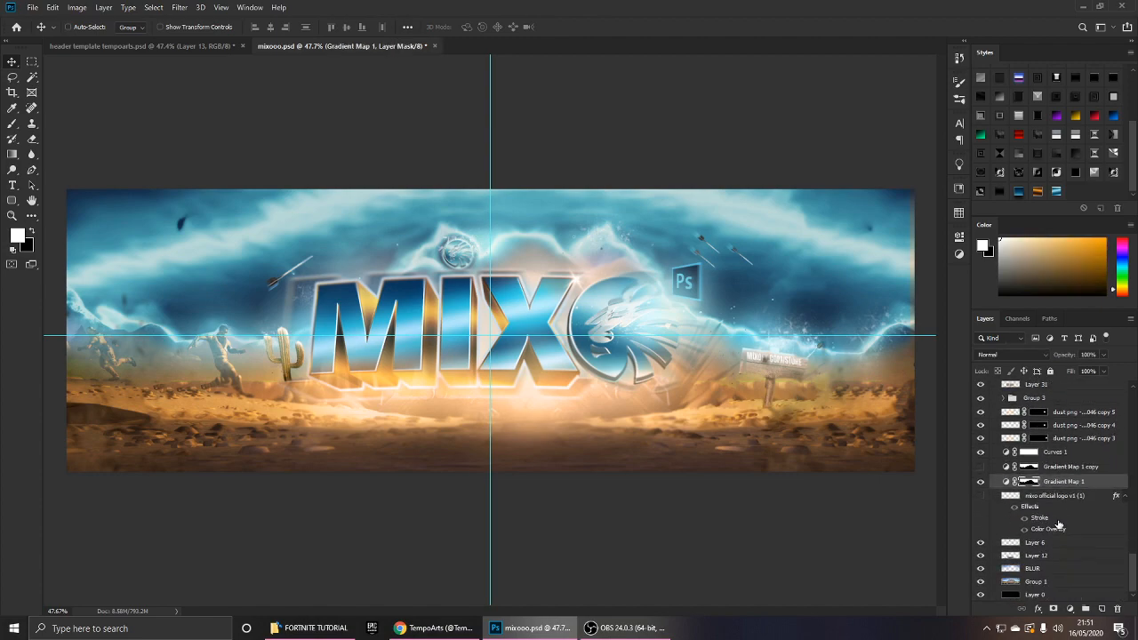
pyautogui.click(1044, 567)
pyautogui.click(116, 47)
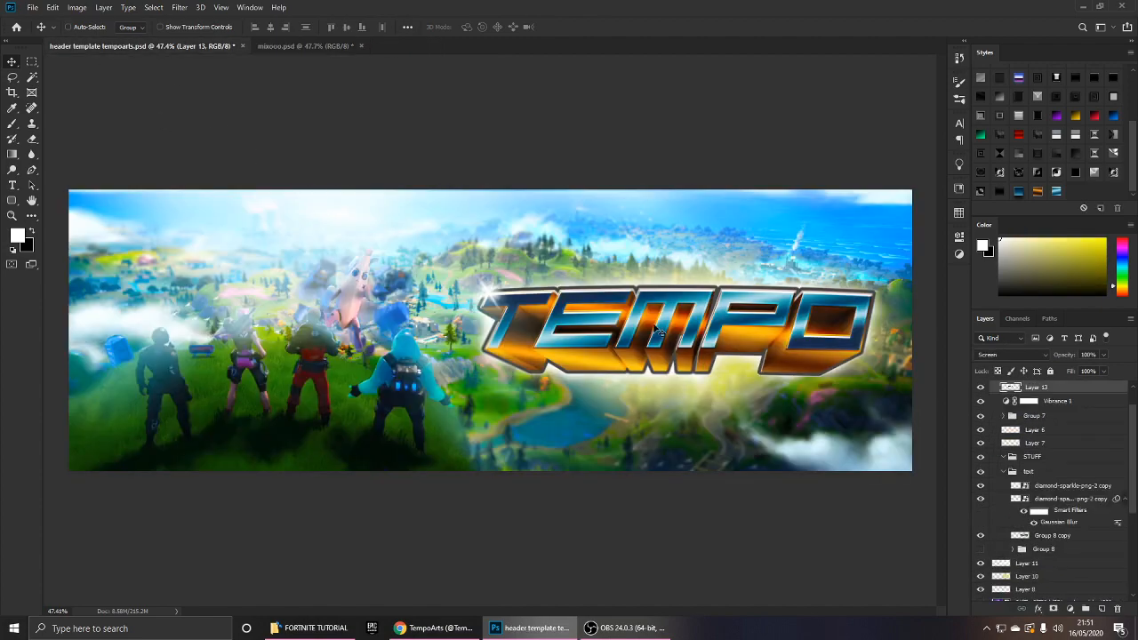
pyautogui.hotkey('ctrl', 'v')
pyautogui.scroll(-2, 742, 403)
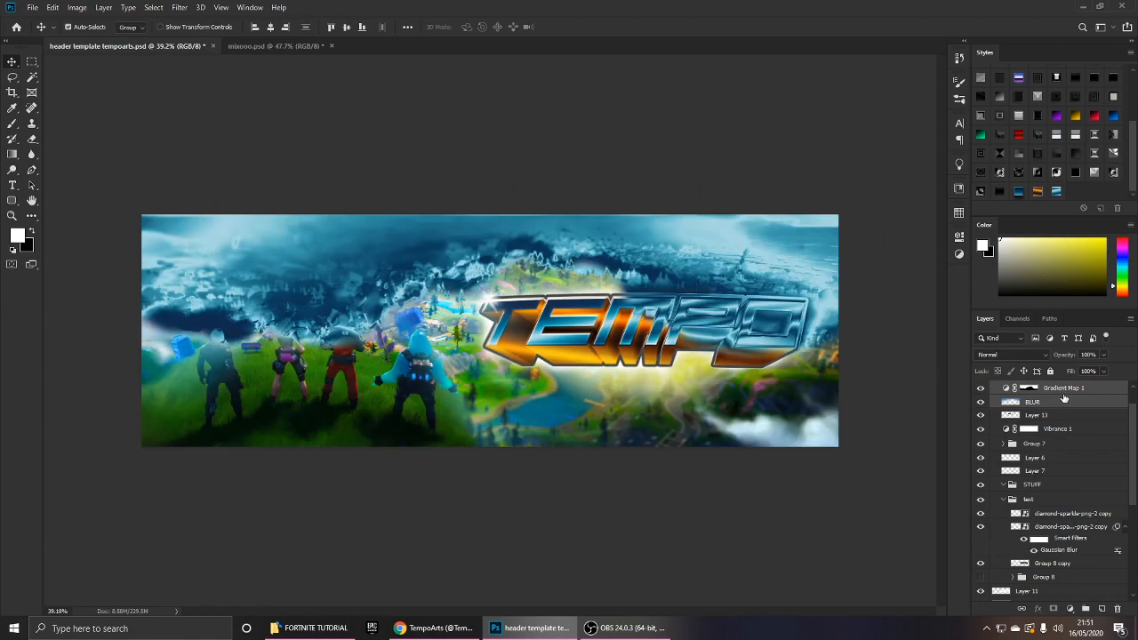
# Try to group the two pasted layers and place the group directly below the toilet copy layer inside Group 6.
pyautogui.hotkey('ctrl', 'g')
pyautogui.moveTo(1053, 390); pyautogui.dragTo(1046, 555)
pyautogui.scroll(-1, 1046, 454)
pyautogui.scroll(-1, 1040, 444)
pyautogui.scroll(2, 1028, 410)
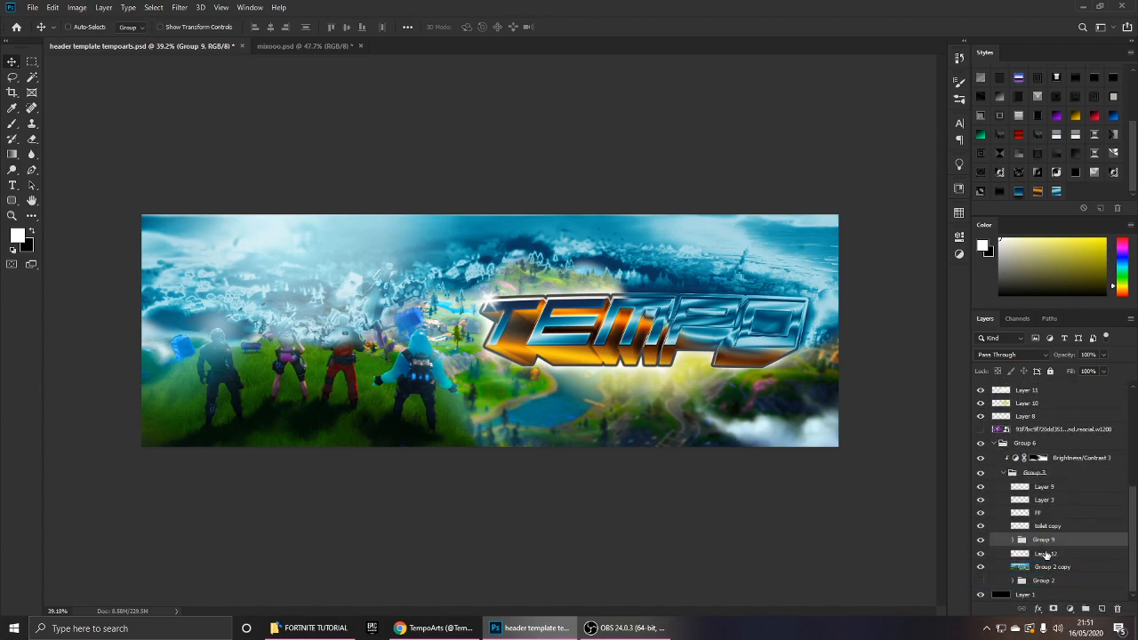
# Undo the group's placement and remove the pasted gradient map and blur from the banner.
pyautogui.hotkey('ctrl', 'z')
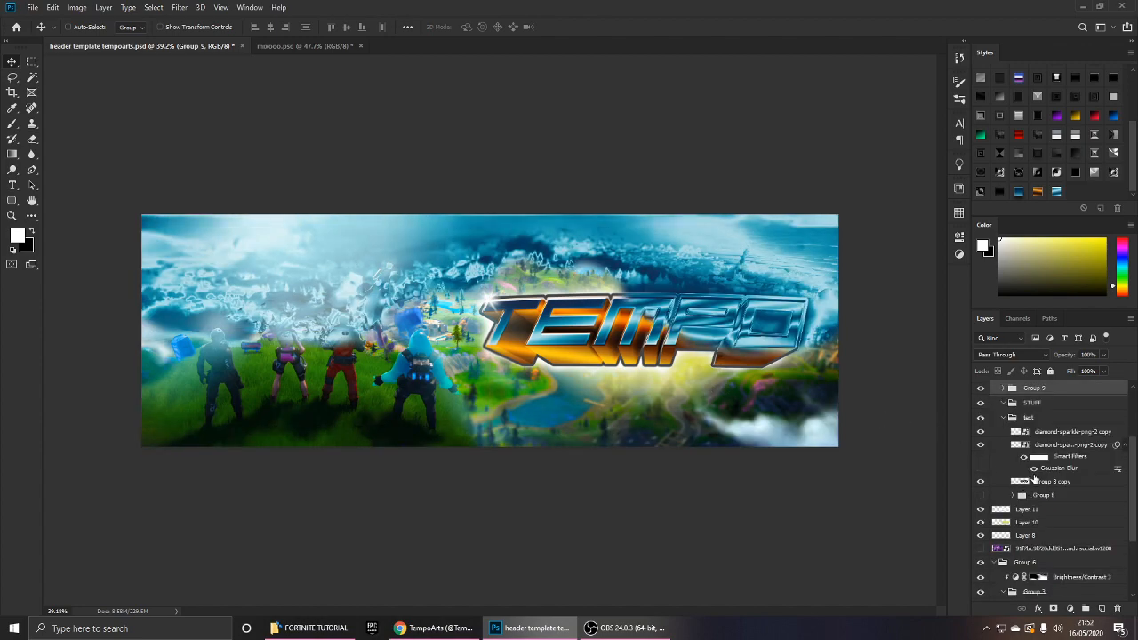
pyautogui.hotkey('ctrl', 'z')
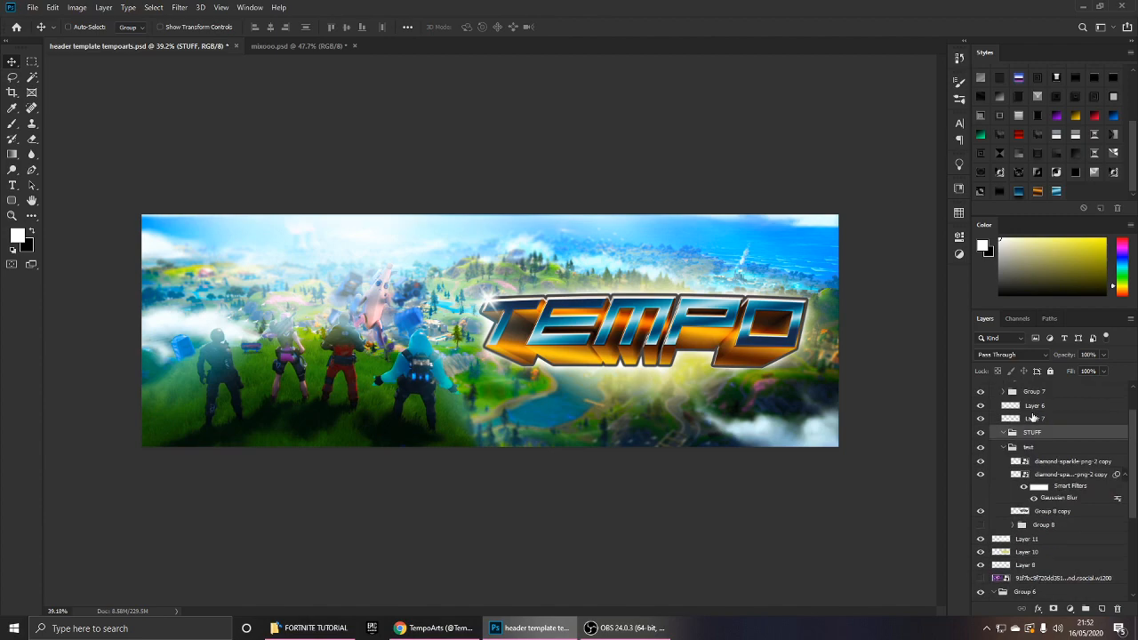
# Show and expand the V1 TEMp[o adjustment group, hiding Brightness/Contrast 2 and Gradient Map 3 to check the effect of Threshold 1.
pyautogui.click(1031, 389)
pyautogui.click(981, 389)
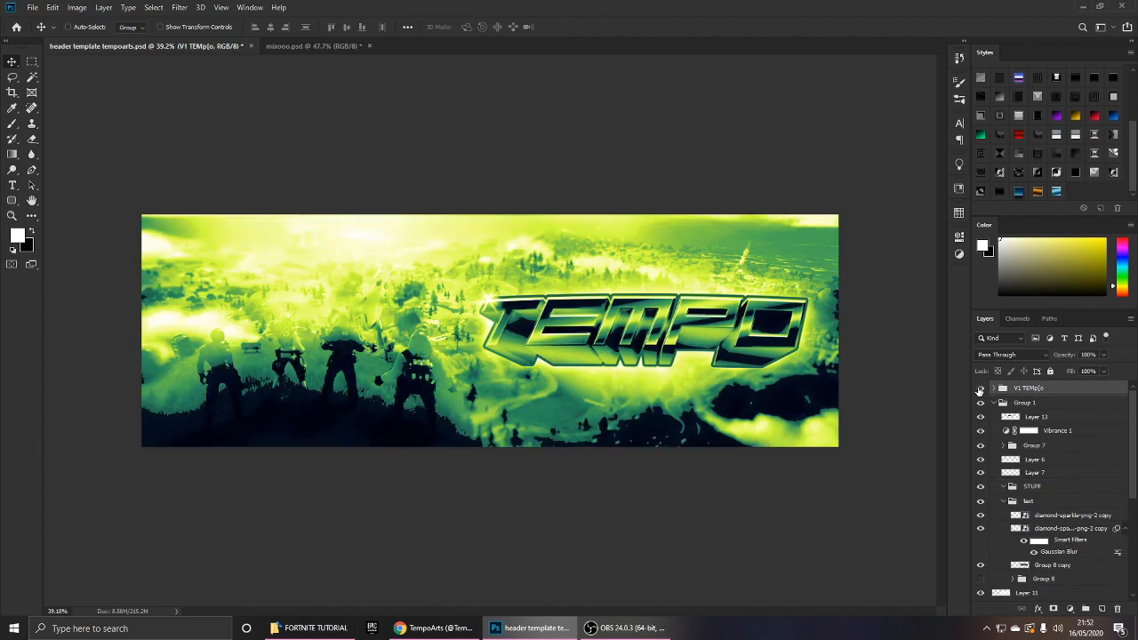
pyautogui.click(980, 388)
pyautogui.click(981, 388)
pyautogui.click(995, 389)
pyautogui.click(982, 404)
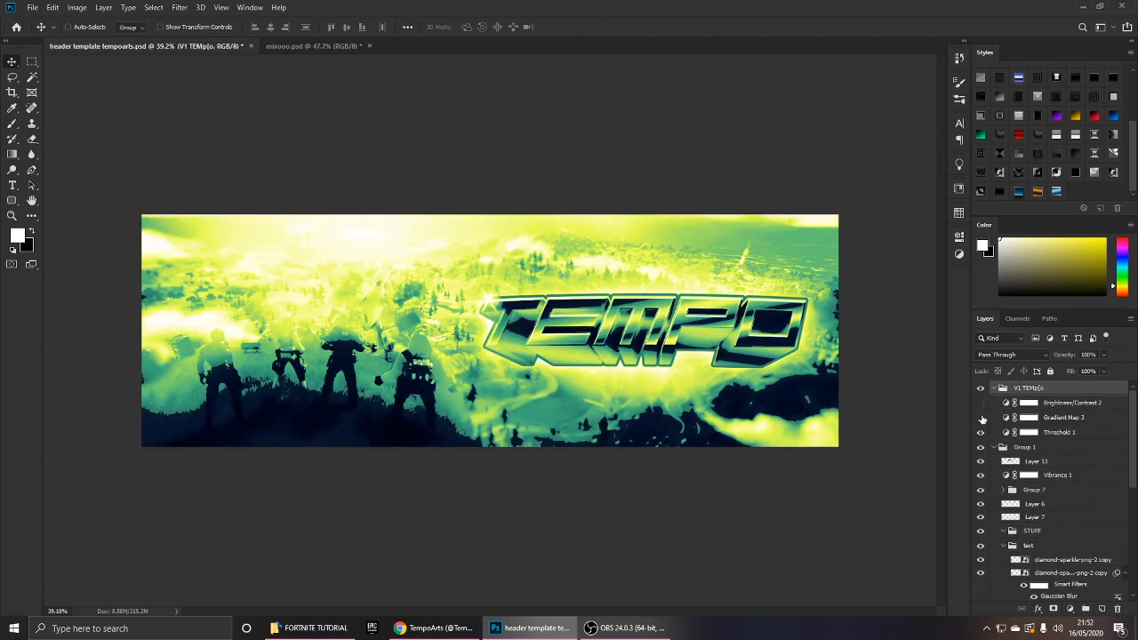
pyautogui.click(981, 432)
pyautogui.click(982, 432)
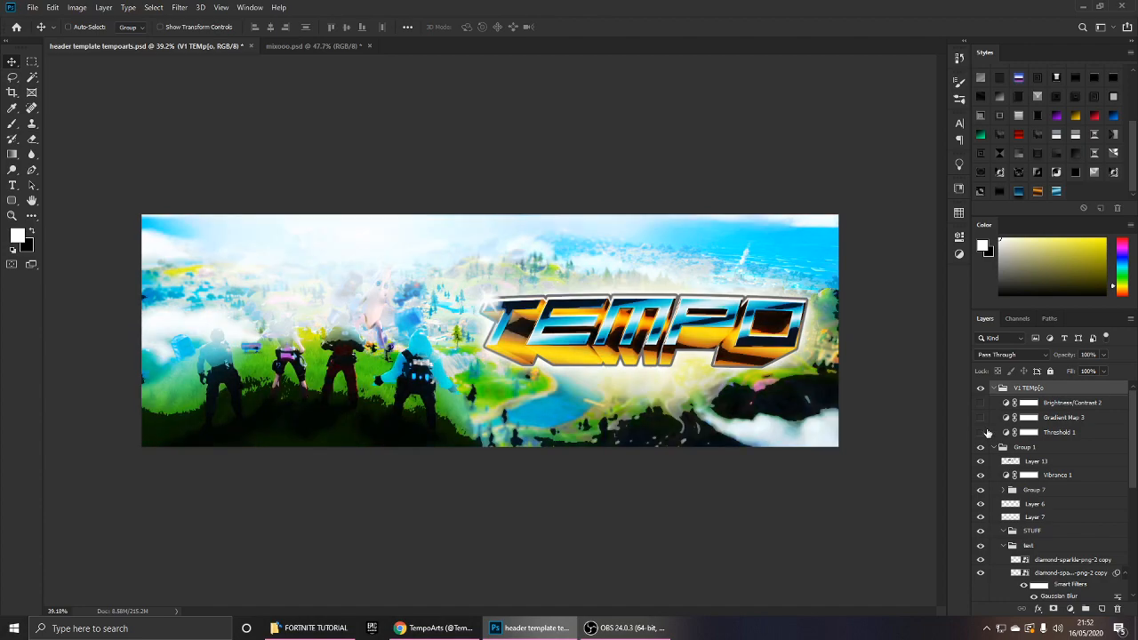
# Set the Threshold 1 level to 222 and show the Brightness/Contrast 2 and Gradient Map 3 layers again.
pyautogui.doubleClick(1008, 433)
pyautogui.moveTo(877, 337); pyautogui.dragTo(913, 344)
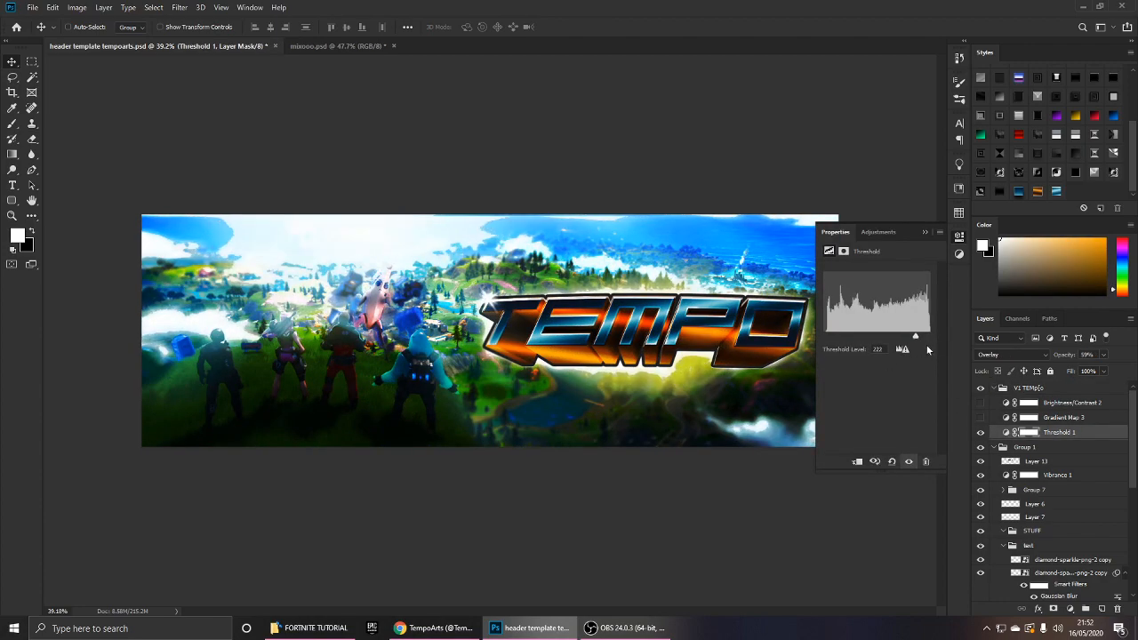
pyautogui.click(981, 404)
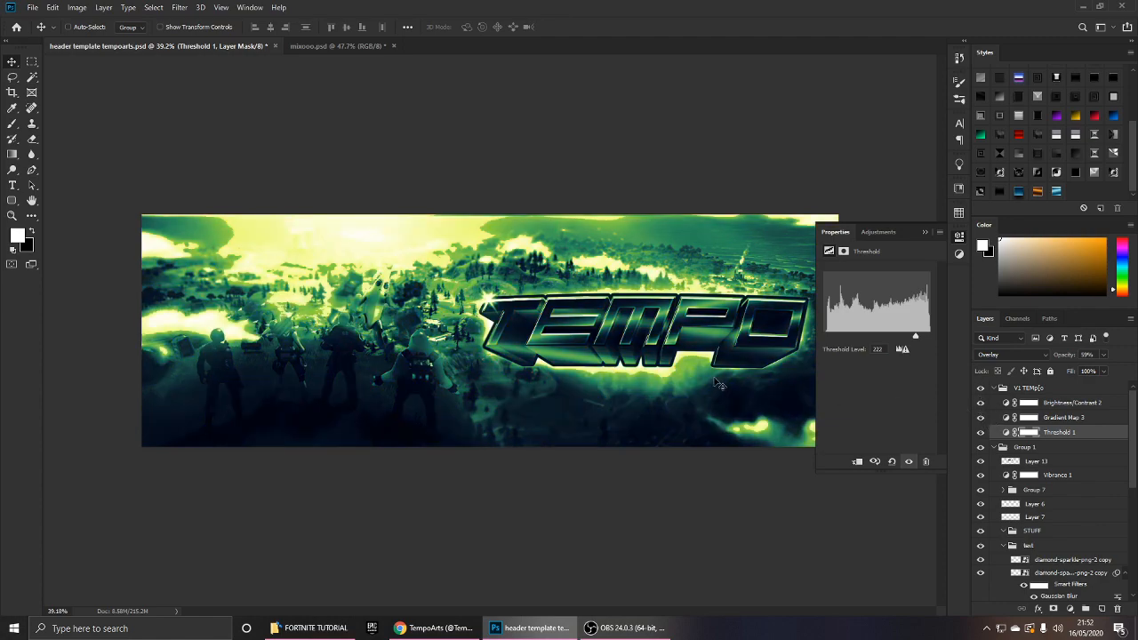
pyautogui.scroll(1, 714, 379)
pyautogui.click(924, 232)
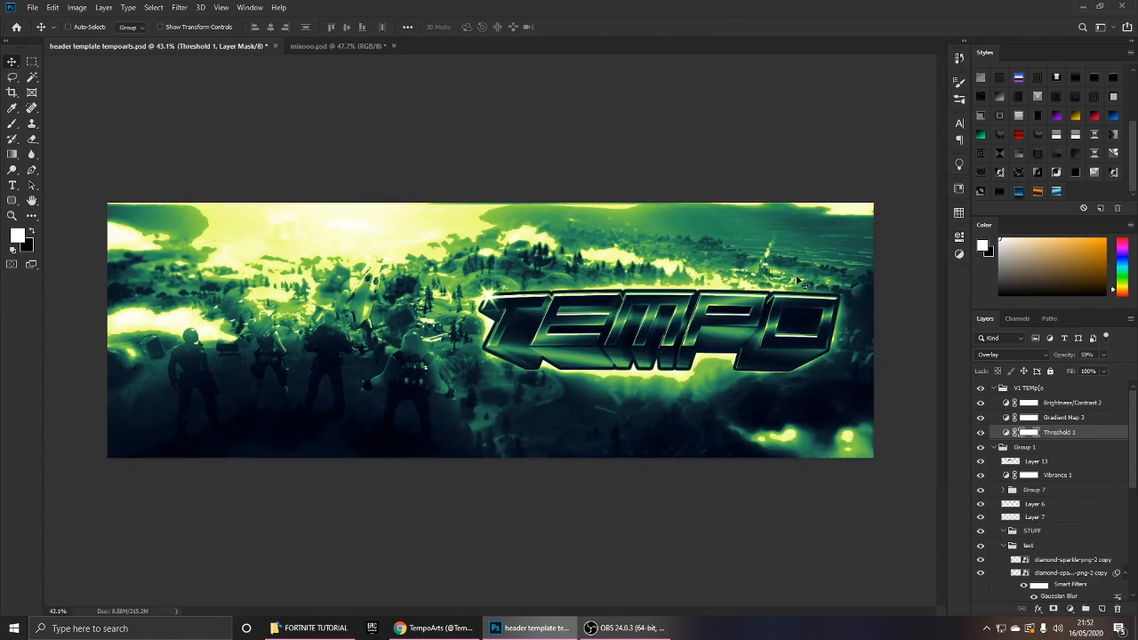
pyautogui.scroll(1, 773, 289)
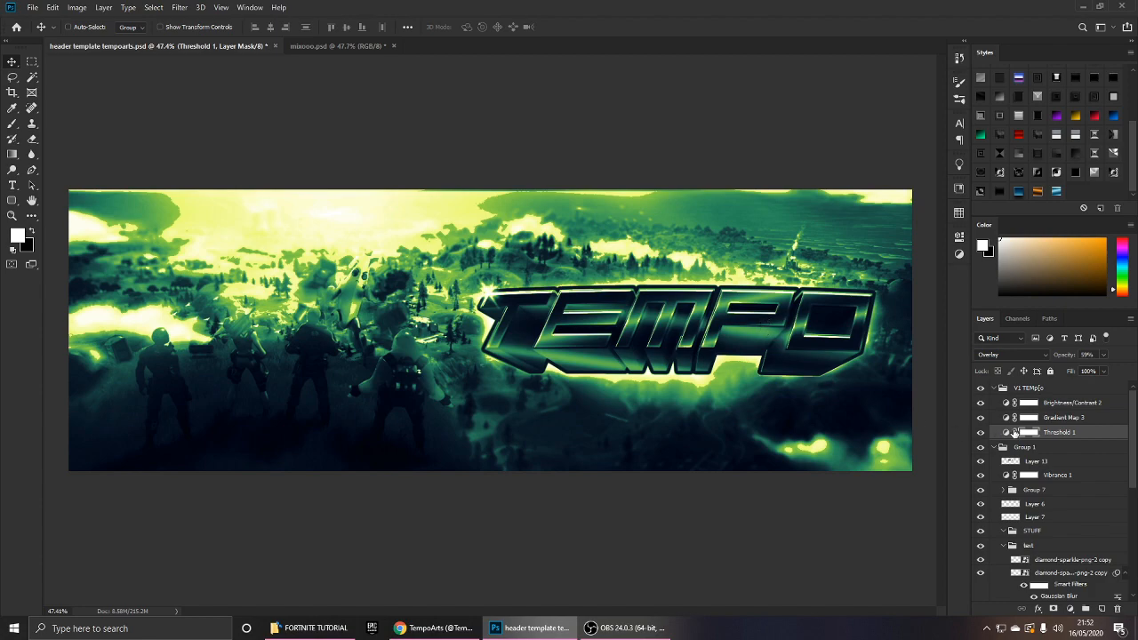
# Try painting black over the TEMPO lettering on the Threshold 1 and Gradient Map 3 masks, and discard the V1 TEMp[o group.
pyautogui.press('b')
pyautogui.press('x')
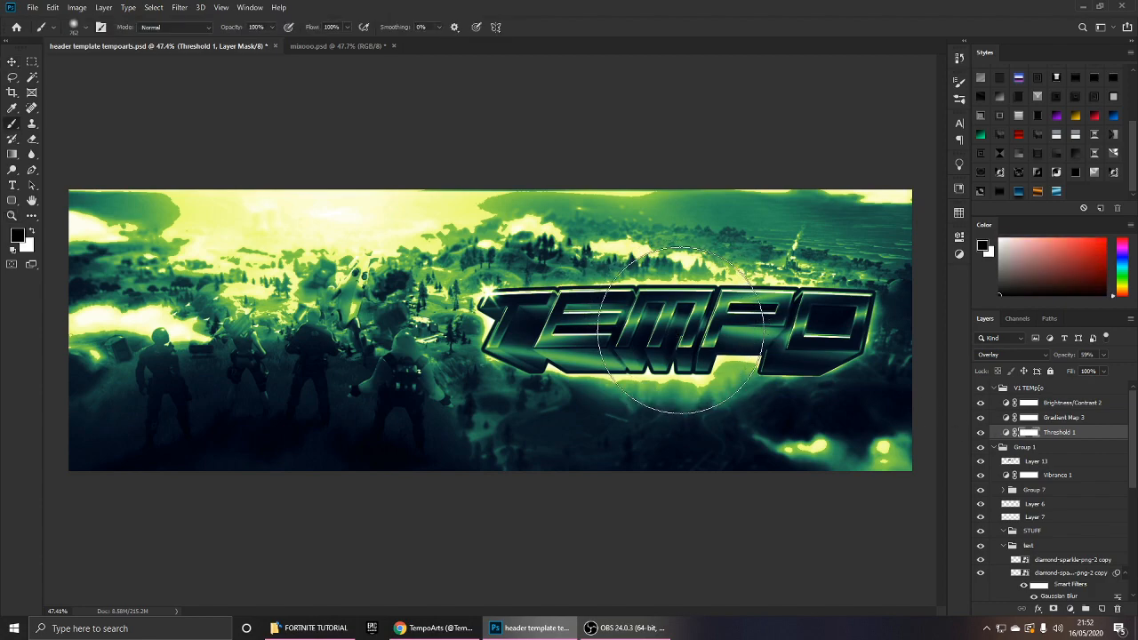
pyautogui.moveTo(680, 329); pyautogui.dragTo(556, 331)
pyautogui.click(1028, 420)
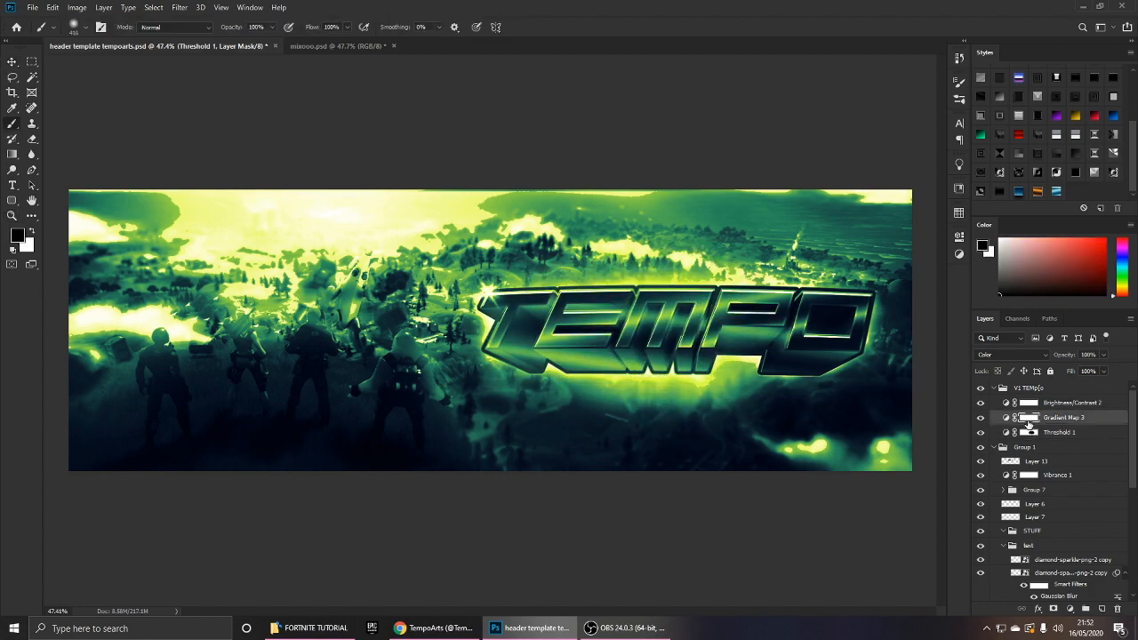
pyautogui.moveTo(702, 337)
pyautogui.mouseDown()
pyautogui.moveTo(614, 324)
pyautogui.moveTo(765, 337)
pyautogui.moveTo(840, 327)
pyautogui.mouseUp()
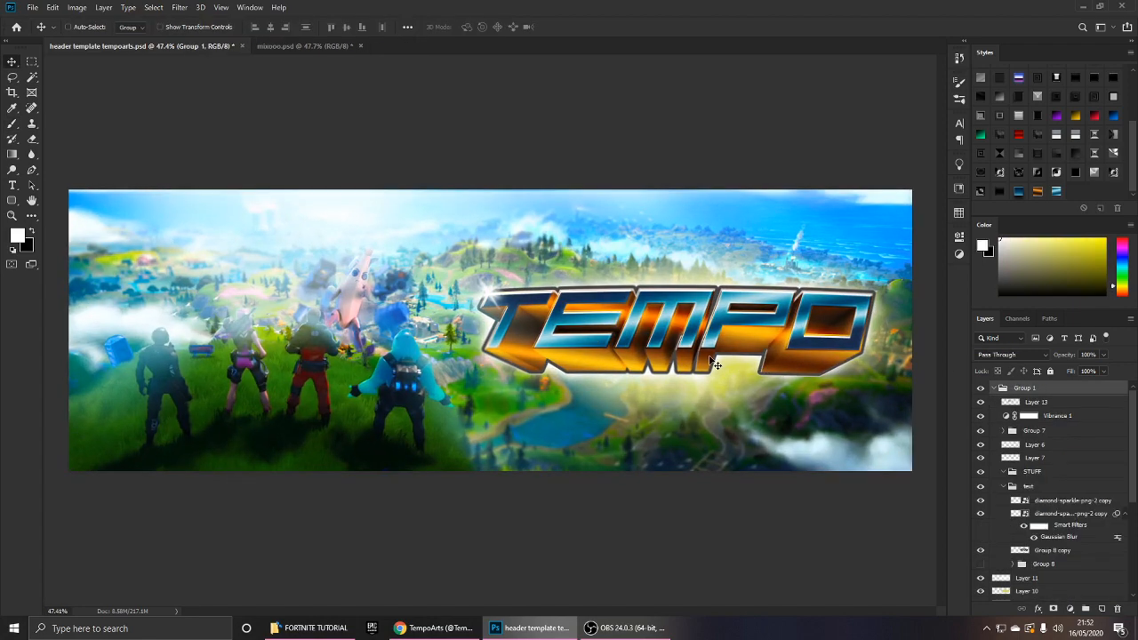
# Add a Brightness/Contrast adjustment at the top of Group 1 with brightness 22, contrast 56 and layer opacity 33%.
pyautogui.scroll(1, 710, 356)
pyautogui.scroll(-1, 711, 357)
pyautogui.scroll(1, 710, 357)
pyautogui.scroll(-2, 709, 356)
pyautogui.scroll(1, 705, 356)
pyautogui.click(958, 238)
pyautogui.click(848, 265)
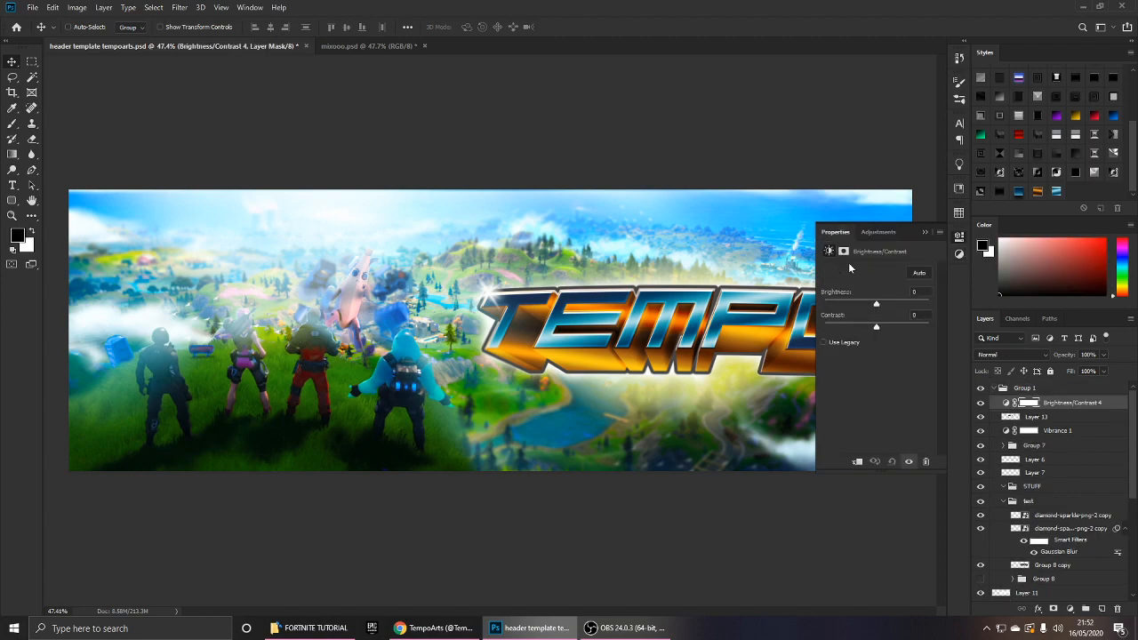
pyautogui.moveTo(877, 305); pyautogui.dragTo(905, 326)
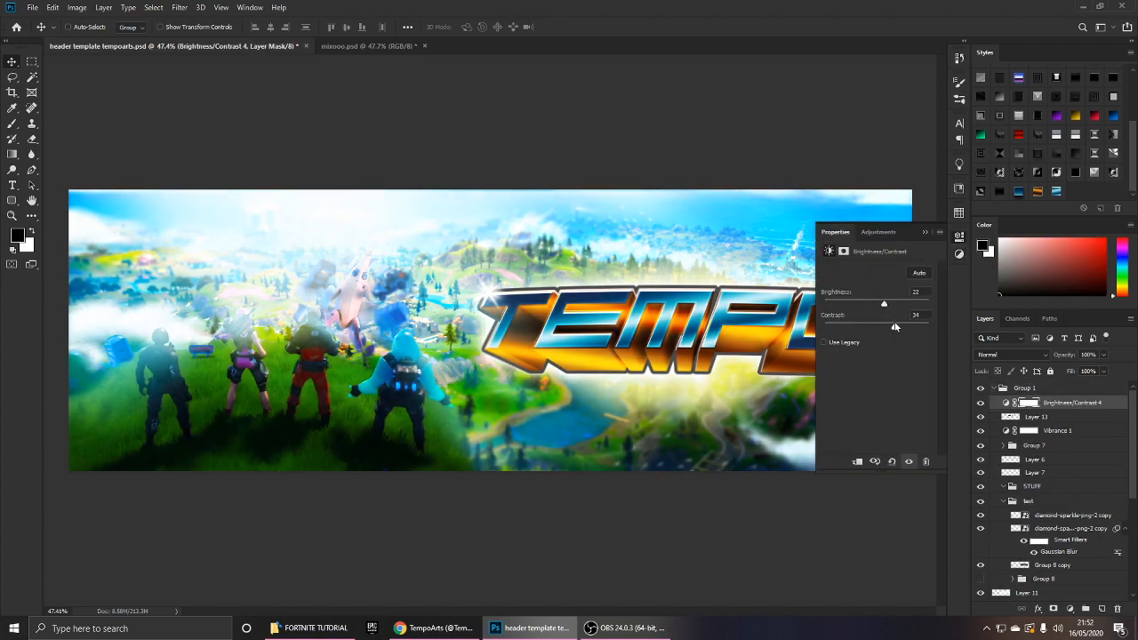
pyautogui.write('15')
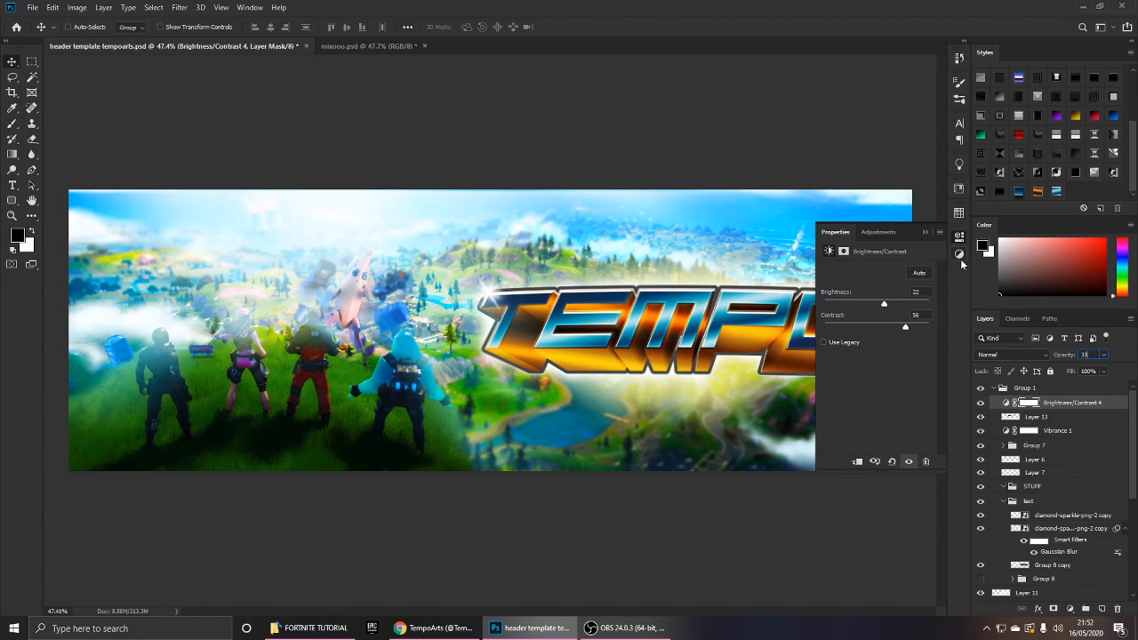
# Add a Photo Filter adjustment above it using Warming Filter (85) at 24% density.
pyautogui.click(959, 255)
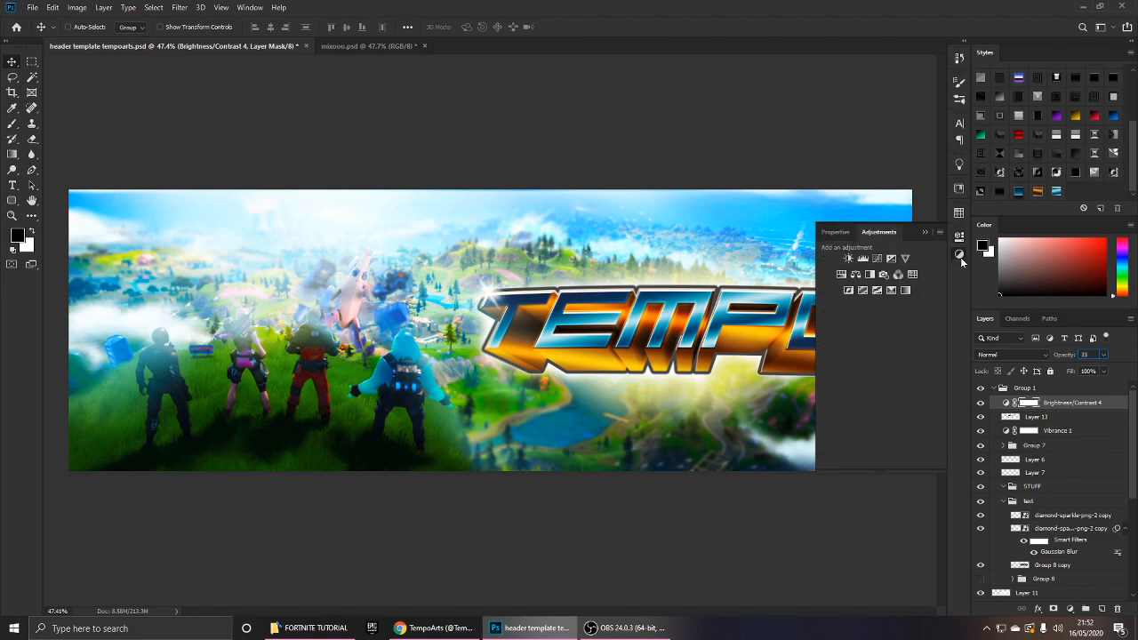
pyautogui.click(884, 275)
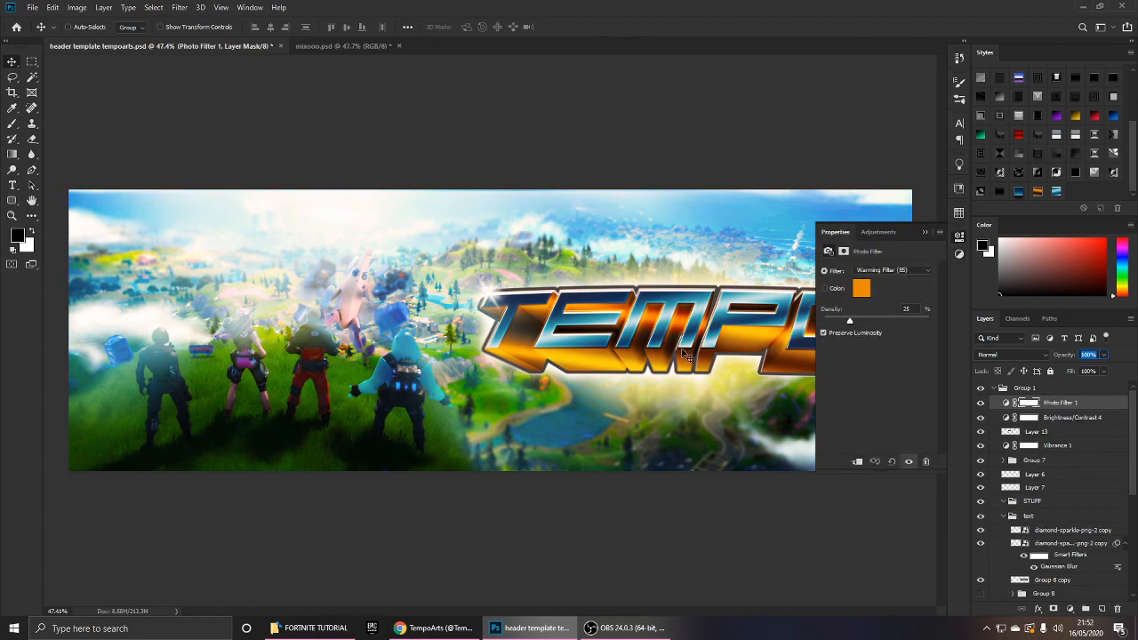
pyautogui.scroll(-3, 684, 354)
pyautogui.scroll(1, 684, 354)
pyautogui.moveTo(850, 321); pyautogui.dragTo(847, 322)
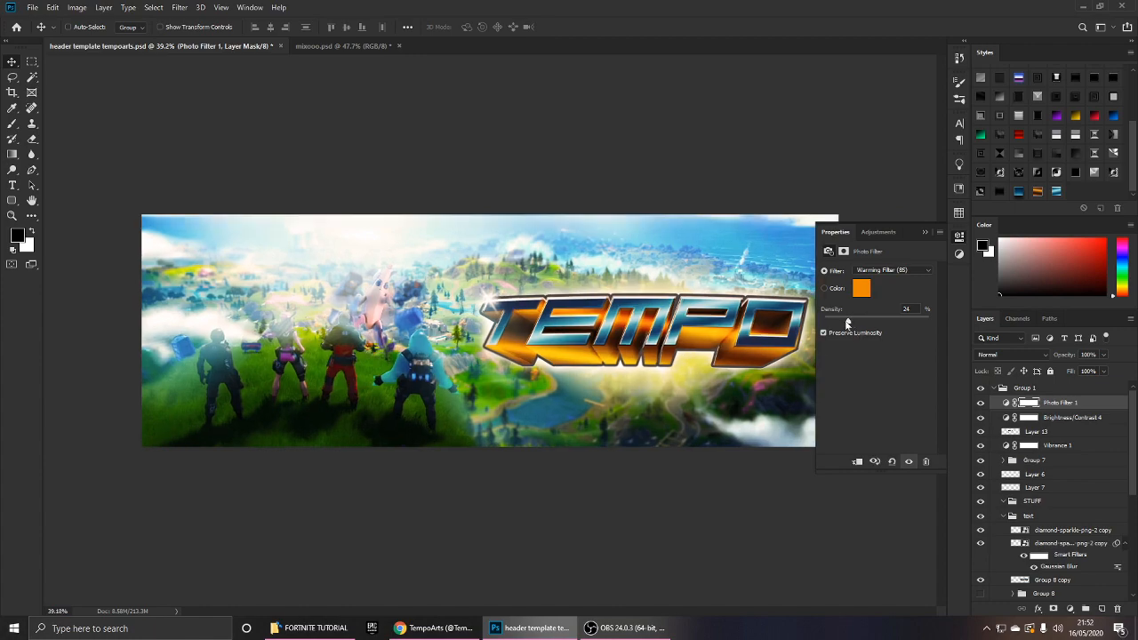
# Add a Curves adjustment with a gentle S-curve and set its layer opacity to 22%.
pyautogui.click(958, 256)
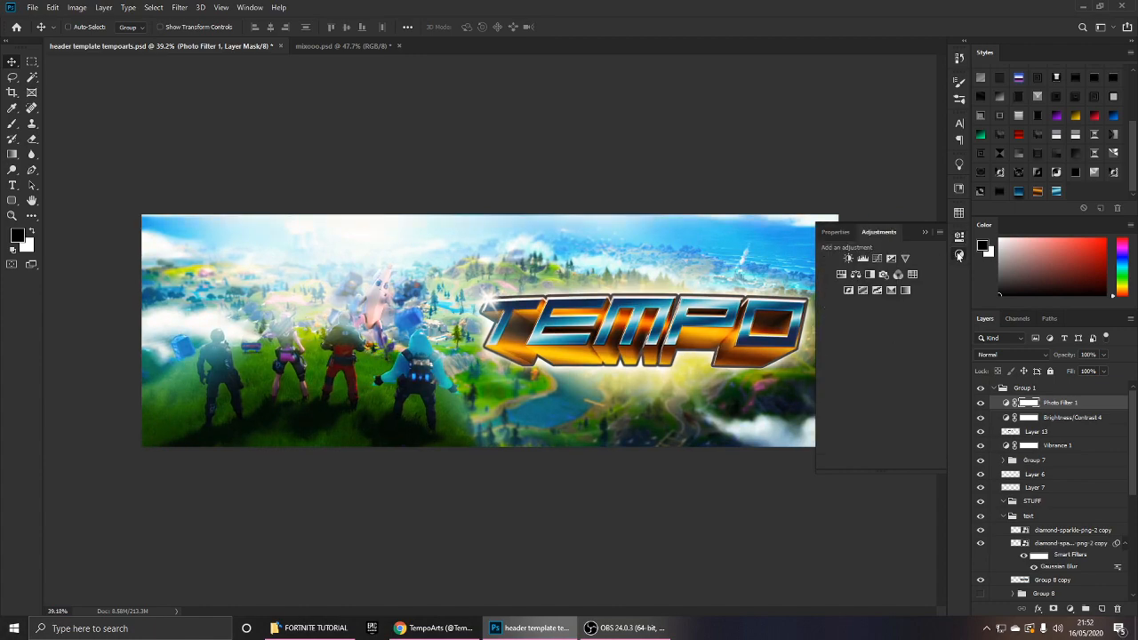
pyautogui.click(877, 258)
pyautogui.click(868, 357)
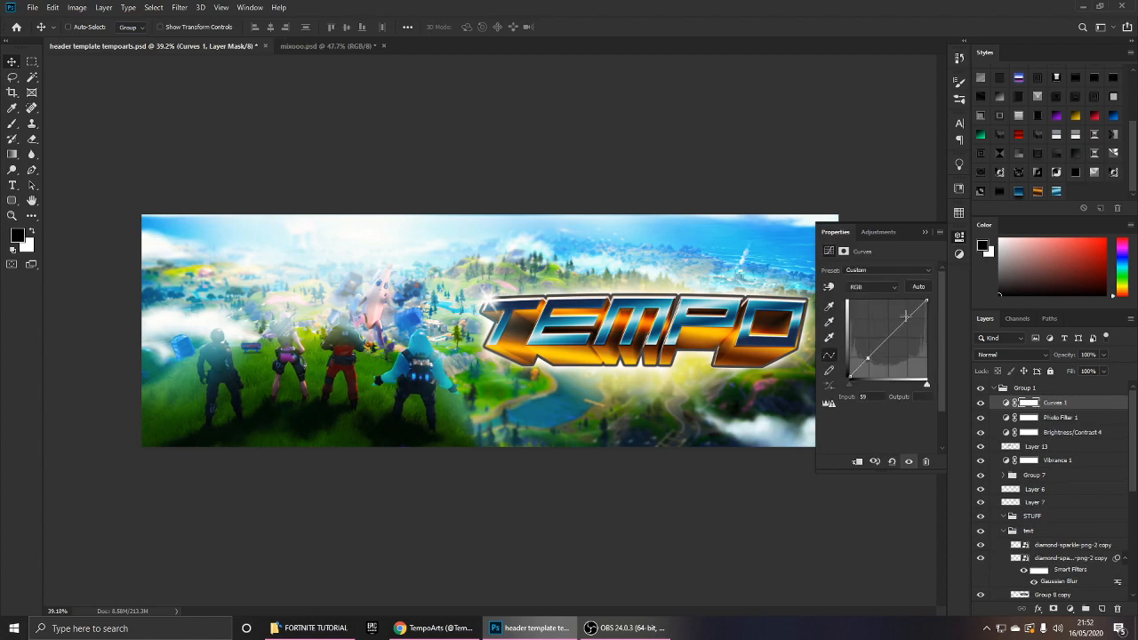
pyautogui.moveTo(903, 322); pyautogui.dragTo(904, 315)
pyautogui.moveTo(869, 356); pyautogui.dragTo(873, 359)
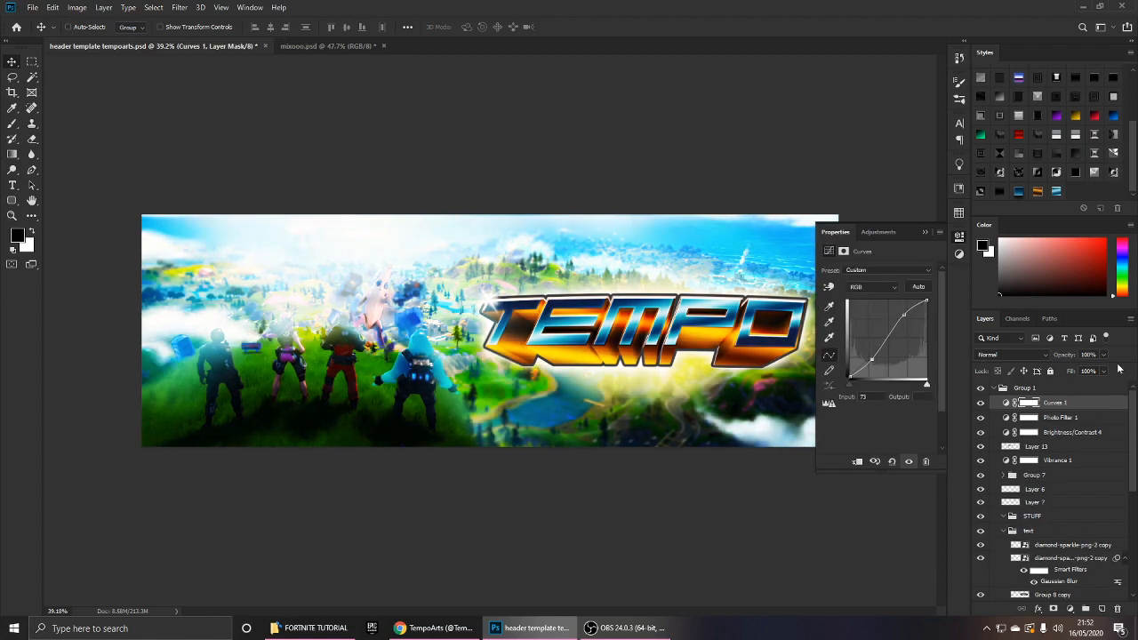
pyautogui.write('22')
pyautogui.click(925, 232)
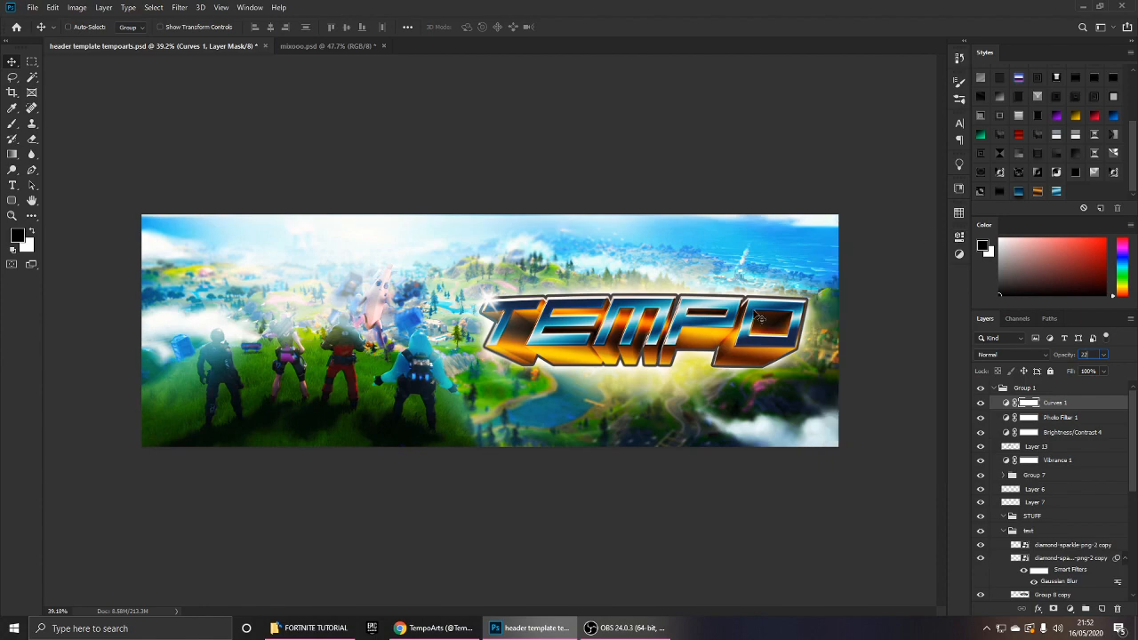
pyautogui.press('Return')
# Group the Curves, Photo Filter and Brightness/Contrast layers, compare the banner with and without the group, and set its opacity to 65%.
pyautogui.scroll(2, 754, 311)
pyautogui.keyDown('shift'); pyautogui.click(1054, 433); pyautogui.keyUp('shift')
pyautogui.hotkey('ctrl', 'g')
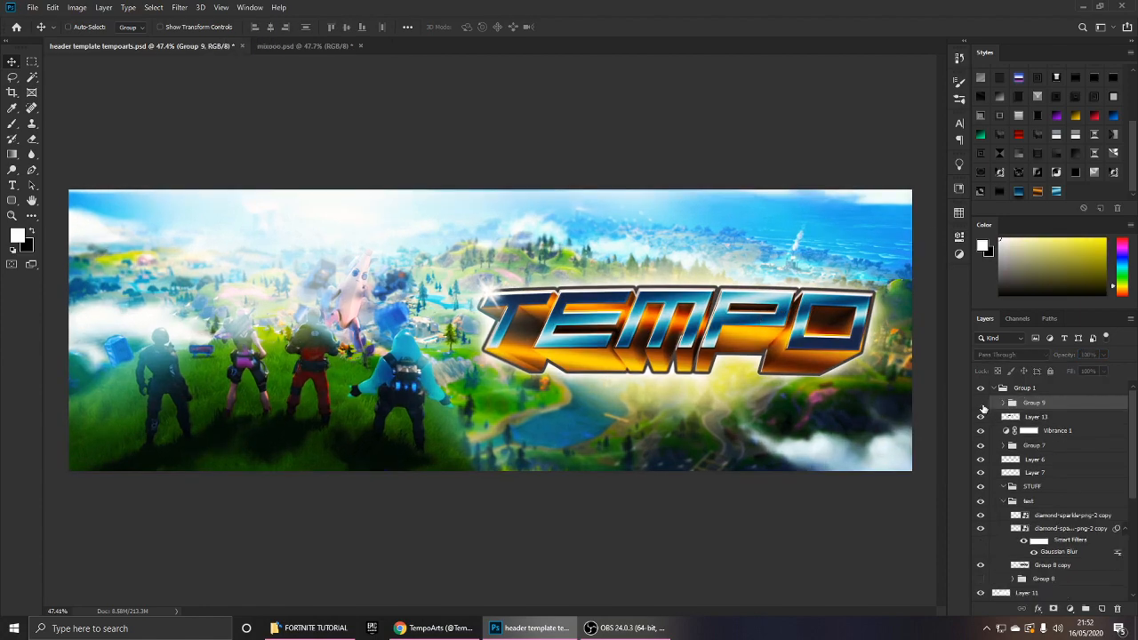
pyautogui.click(980, 401)
pyautogui.click(980, 401)
pyautogui.click(1103, 355)
pyautogui.moveTo(1085, 372); pyautogui.dragTo(1086, 371)
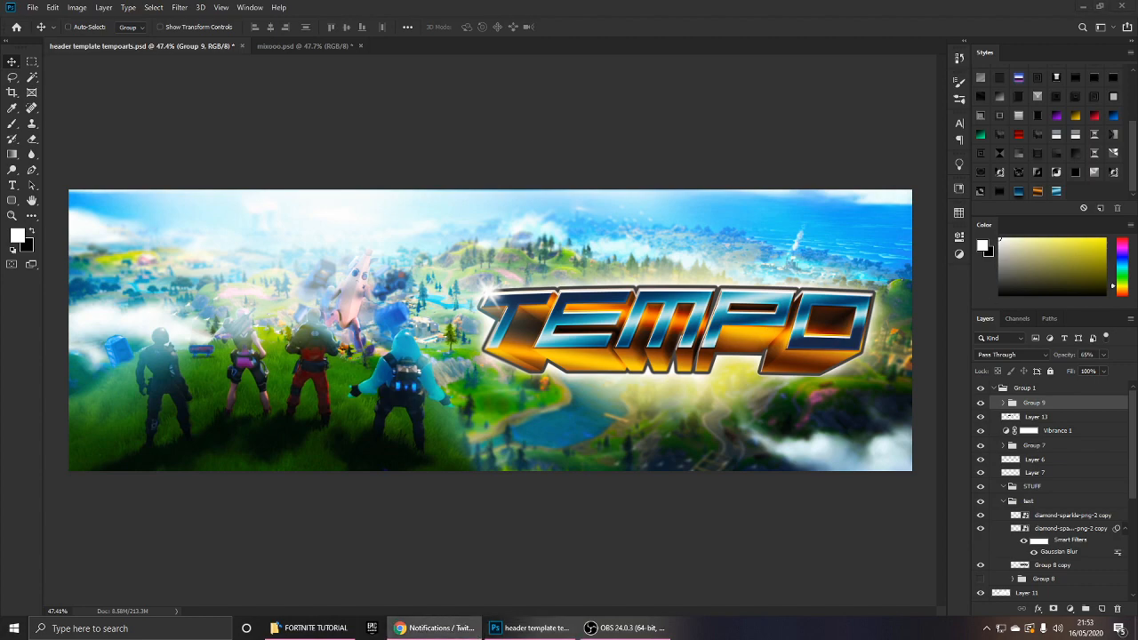
# Draw a black rounded rectangle bar about 945 x 37 px with a 10 px radius below the TEMPO lettering.
pyautogui.click(586, 285)
pyautogui.scroll(2, 80, 250)
pyautogui.click(11, 201)
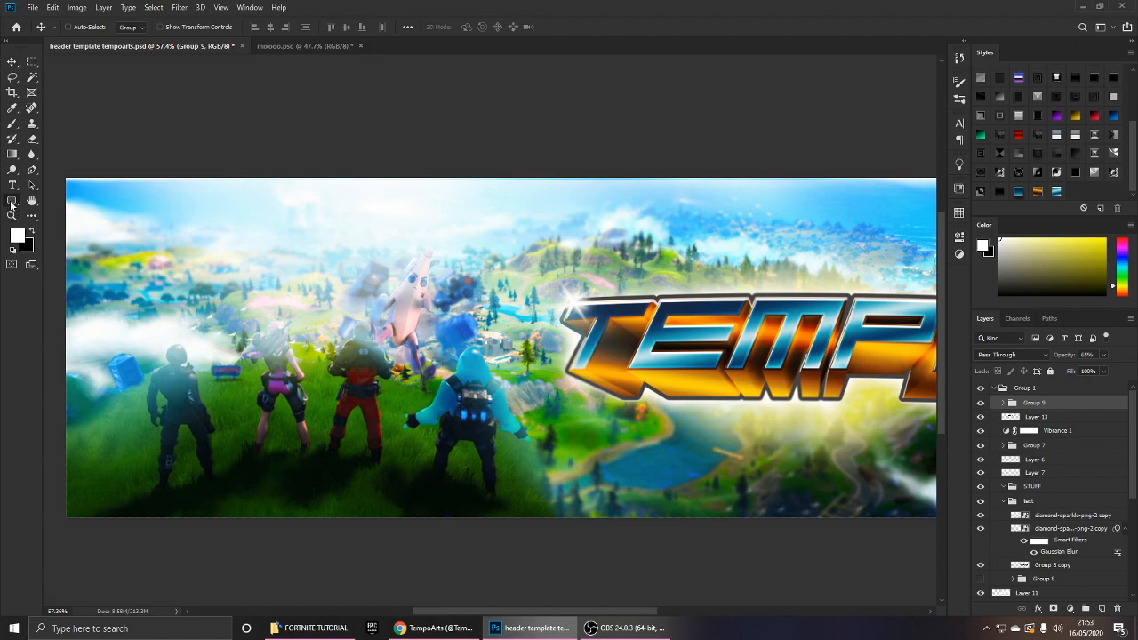
pyautogui.scroll(-2, 701, 423)
pyautogui.moveTo(538, 392); pyautogui.dragTo(784, 393)
pyautogui.moveTo(793, 394); pyautogui.dragTo(802, 395)
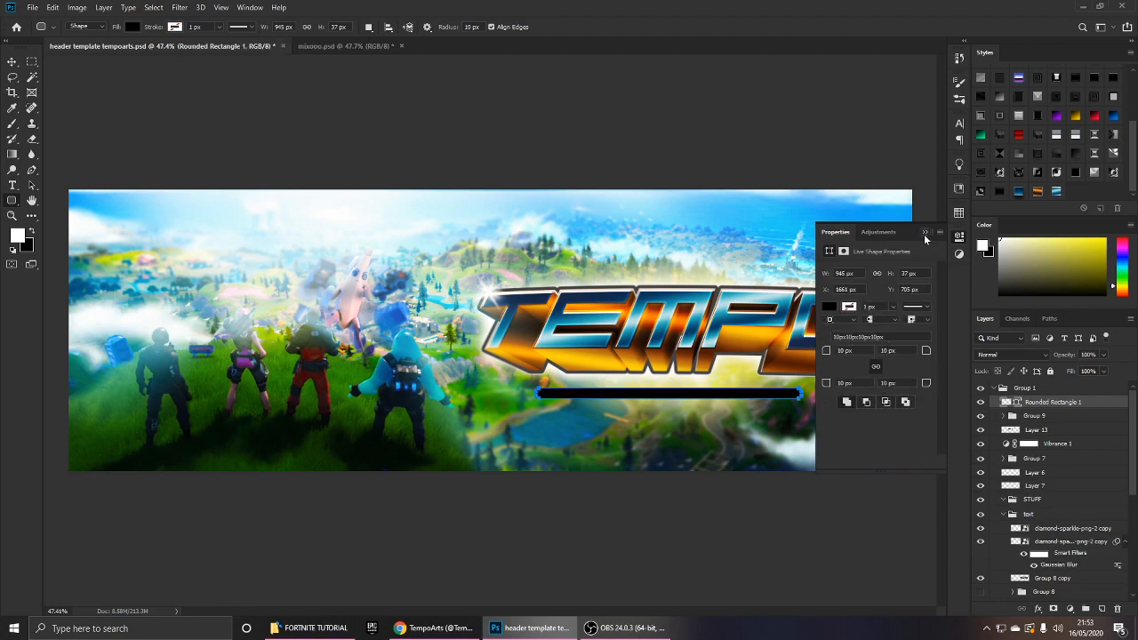
pyautogui.click(925, 233)
# Try centring the bar on the whole canvas vertically and horizontally, undoing each alignment.
pyautogui.press('v')
pyautogui.hotkey('ctrl', 'a')
pyautogui.click(346, 28)
pyautogui.hotkey('ctrl', 'z')
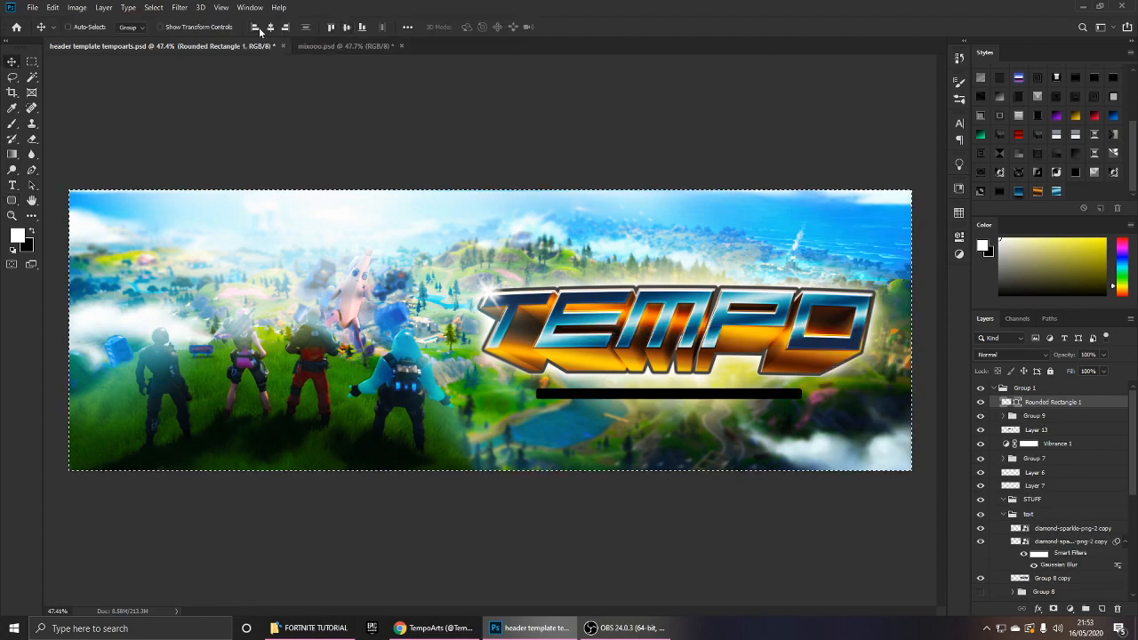
pyautogui.click(270, 27)
pyautogui.hotkey('ctrl', 'z')
pyautogui.scroll(2, 774, 375)
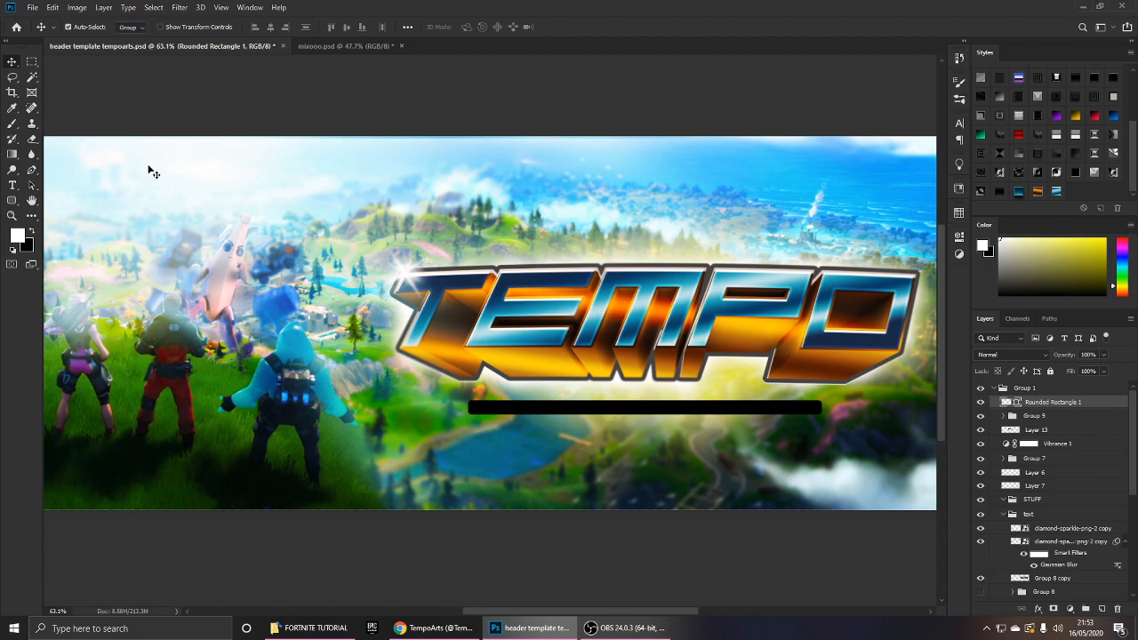
# Show the rulers, place a vertical guide through the middle of the TEMPO lettering and centre the bar on it.
pyautogui.scroll(-2, 151, 172)
pyautogui.hotkey('ctrl', 'r')
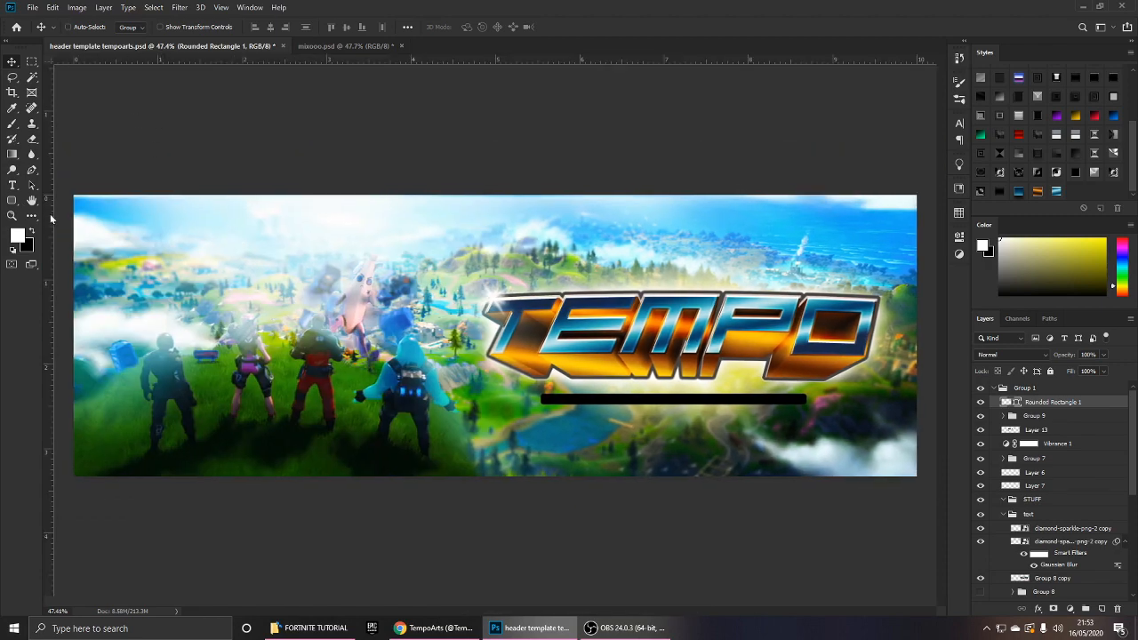
pyautogui.moveTo(50, 217); pyautogui.dragTo(673, 301)
pyautogui.scroll(4, 791, 414)
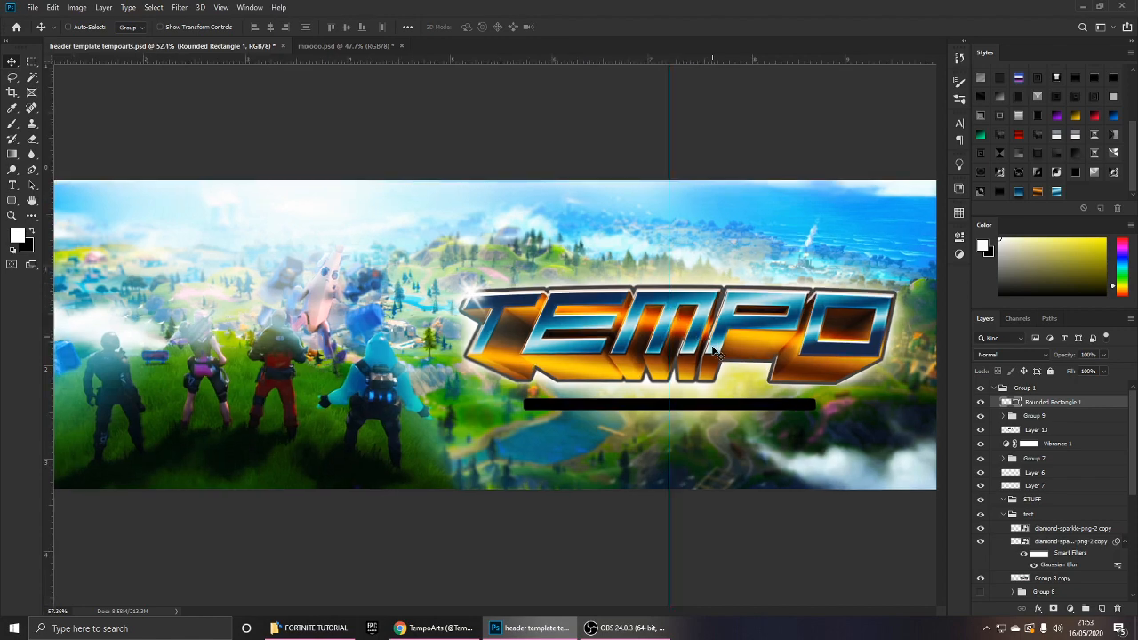
pyautogui.moveTo(680, 391)
pyautogui.mouseDown()
pyautogui.moveTo(664, 391)
pyautogui.moveTo(699, 391)
pyautogui.moveTo(667, 392)
pyautogui.moveTo(682, 395)
pyautogui.mouseUp()
pyautogui.scroll(-3, 698, 400)
# Show all effects in the bar's layer style list and enable Gradient Overlay with the brown-gold gradient.
pyautogui.scroll(4, 708, 400)
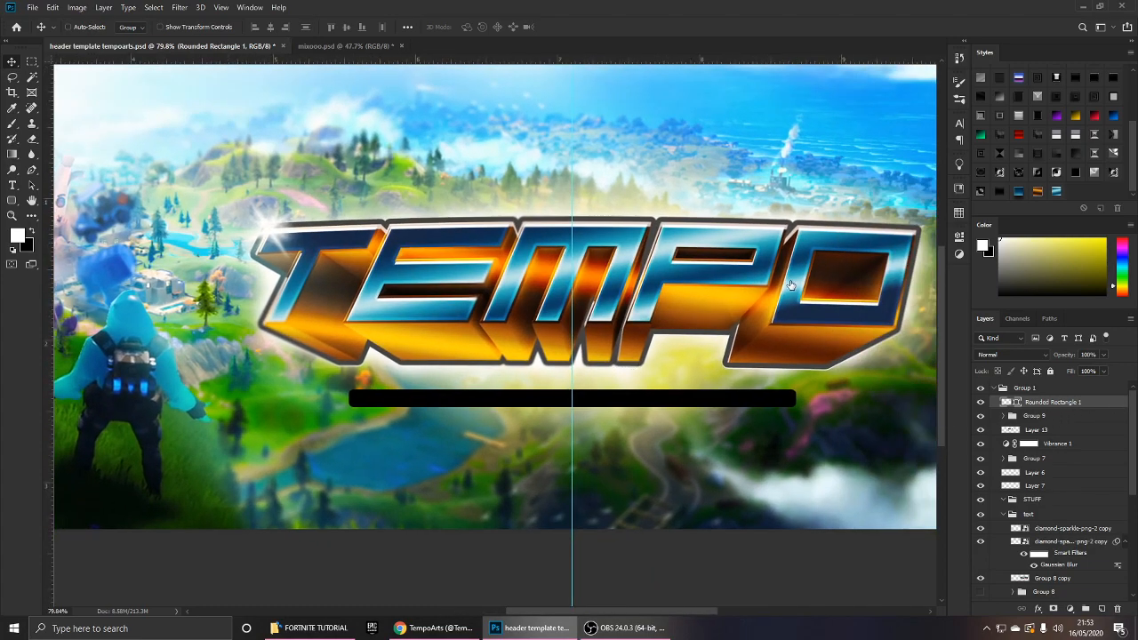
pyautogui.click(83, 348)
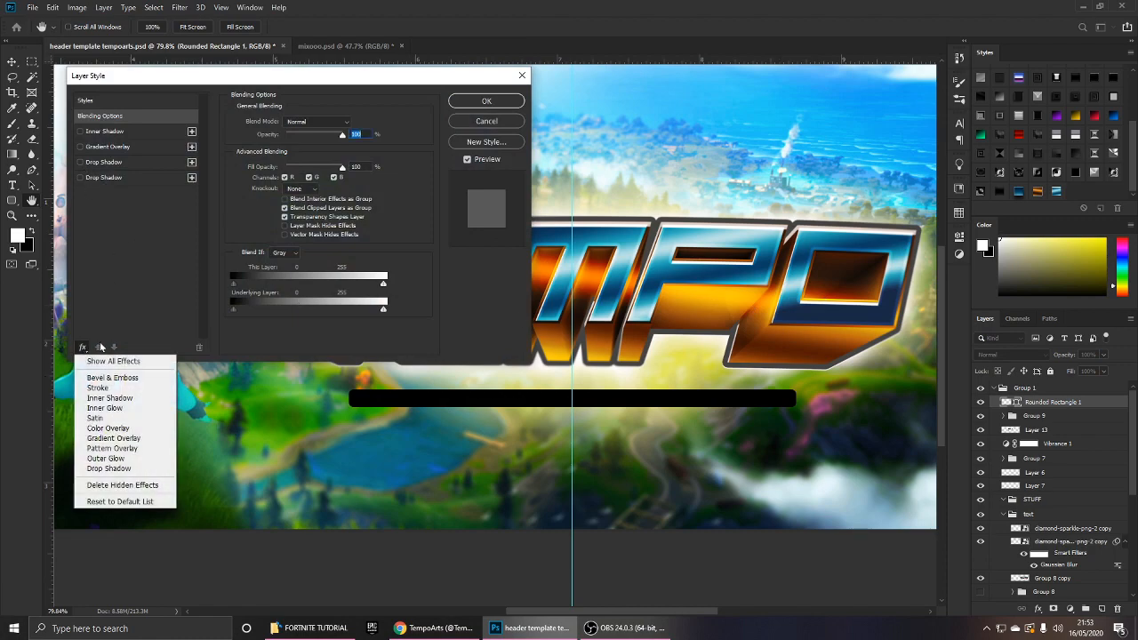
pyautogui.click(84, 348)
pyautogui.click(83, 347)
pyautogui.click(97, 360)
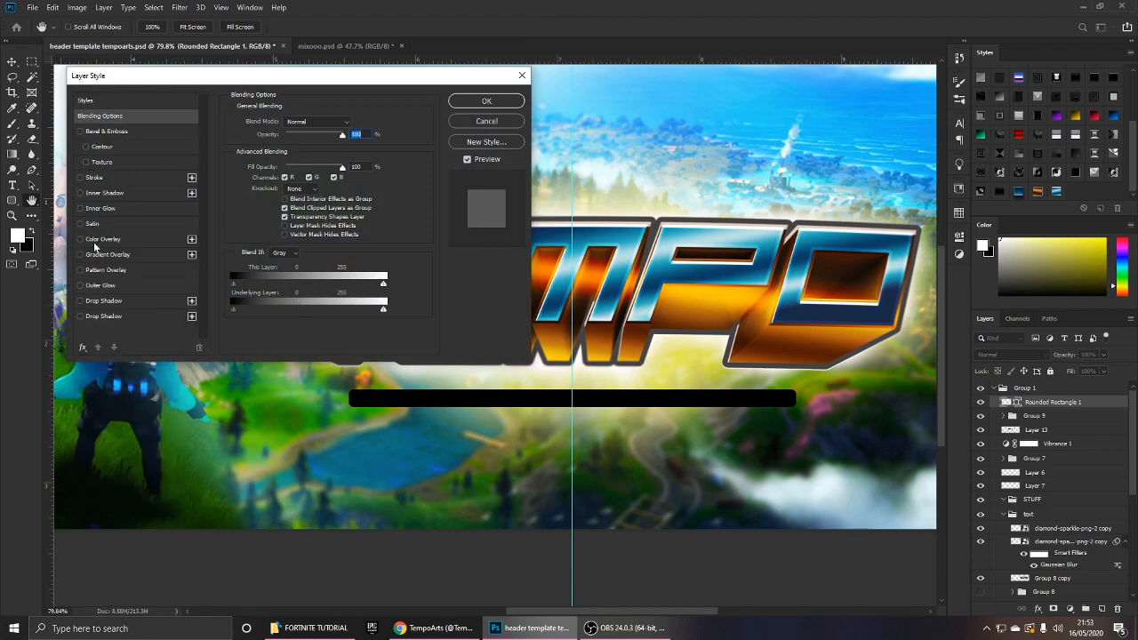
pyautogui.click(80, 255)
pyautogui.click(109, 255)
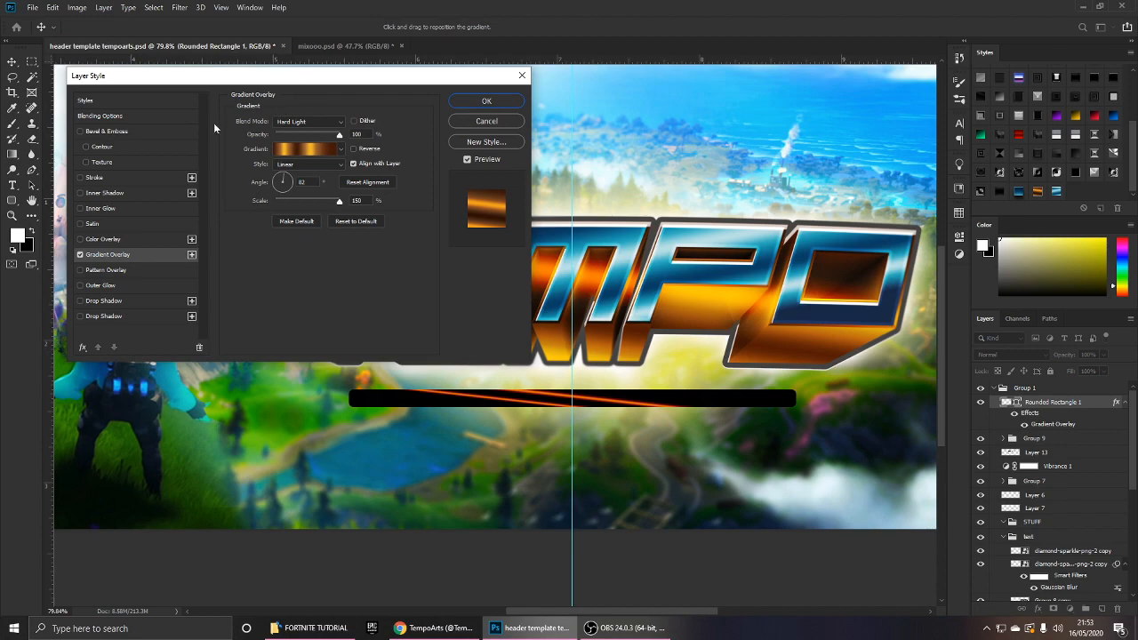
# Set the blend mode of the bar's gradient overlay to Normal.
pyautogui.scroll(-9, 637, 402)
pyautogui.scroll(1, 637, 402)
pyautogui.moveTo(331, 74); pyautogui.dragTo(244, 133)
pyautogui.click(224, 178)
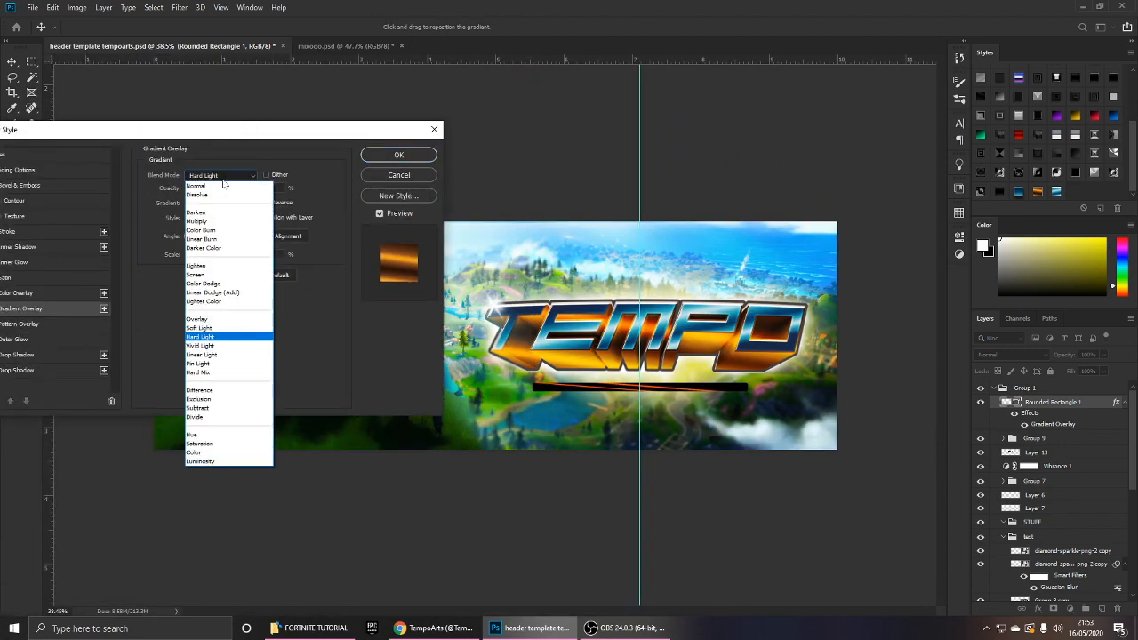
pyautogui.click(221, 178)
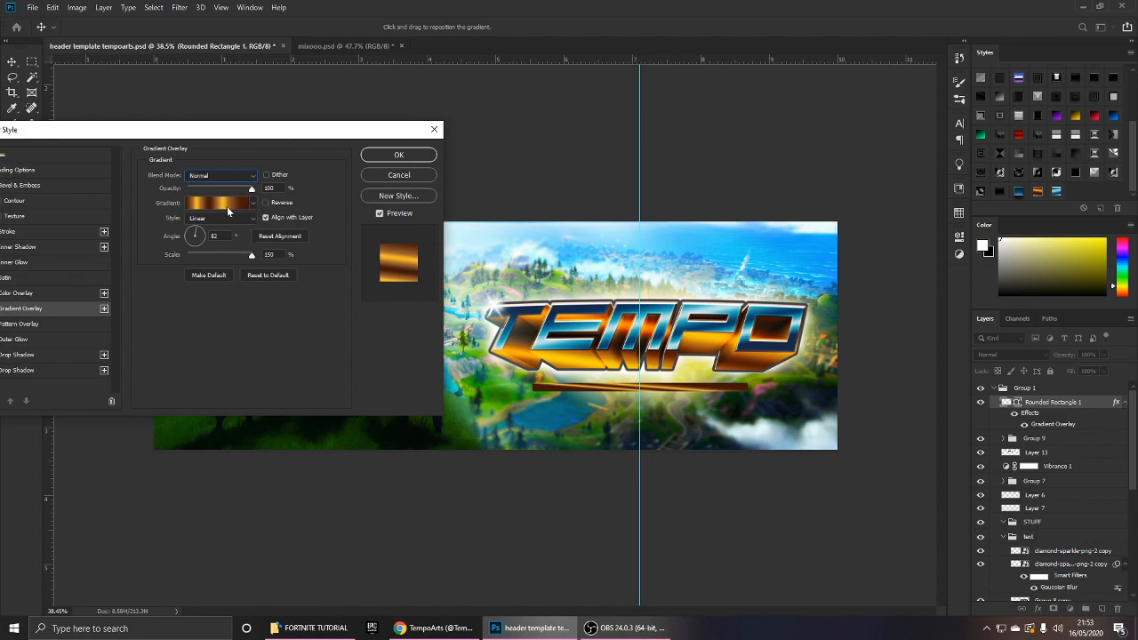
# Edit the bar's overlay gradient, removing the brown and surplus colour stops between its gold stops.
pyautogui.click(269, 204)
pyautogui.click(270, 204)
pyautogui.moveTo(248, 259)
pyautogui.mouseDown()
pyautogui.moveTo(196, 259)
pyautogui.moveTo(251, 257)
pyautogui.mouseUp()
pyautogui.click(218, 203)
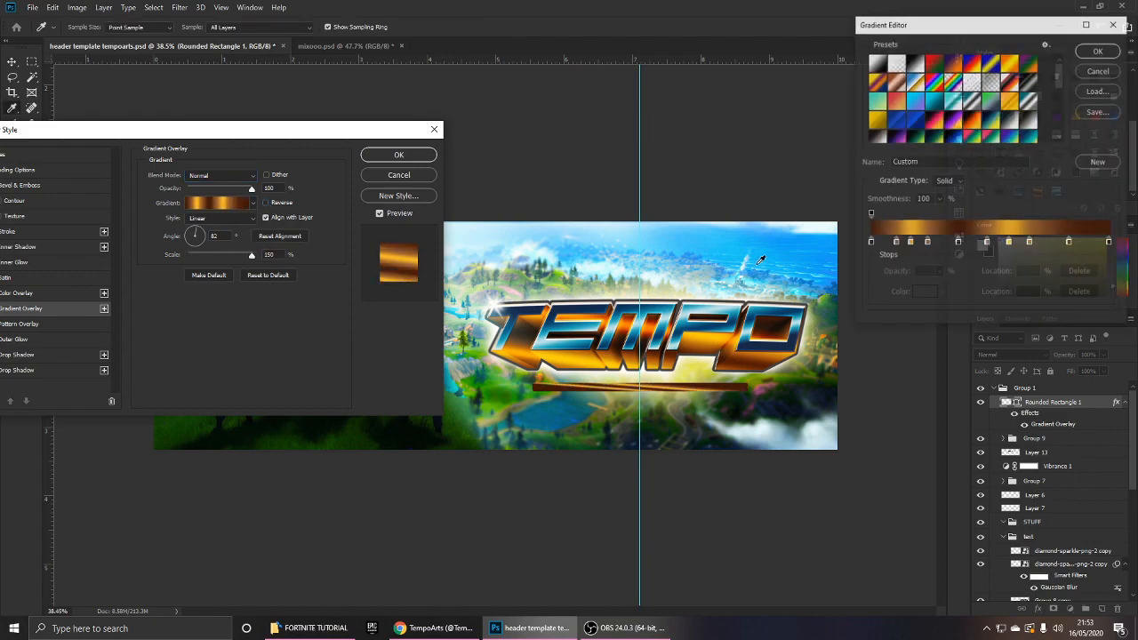
pyautogui.click(1010, 242)
pyautogui.click(1028, 243)
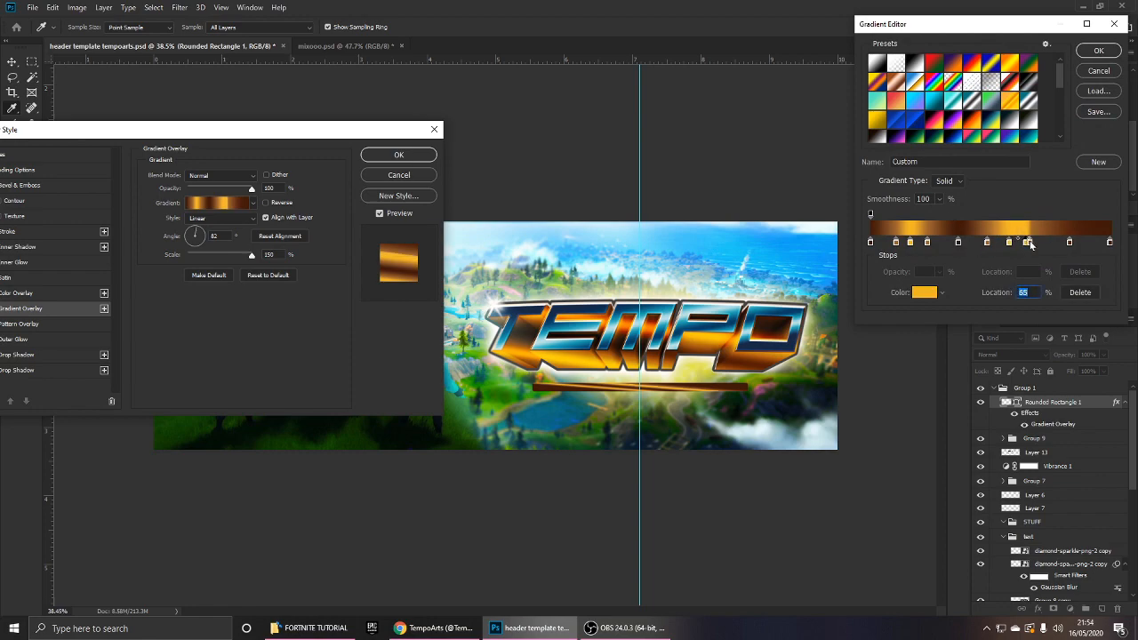
pyautogui.click(1029, 242)
pyautogui.press('BackSpace')
pyautogui.click(1011, 244)
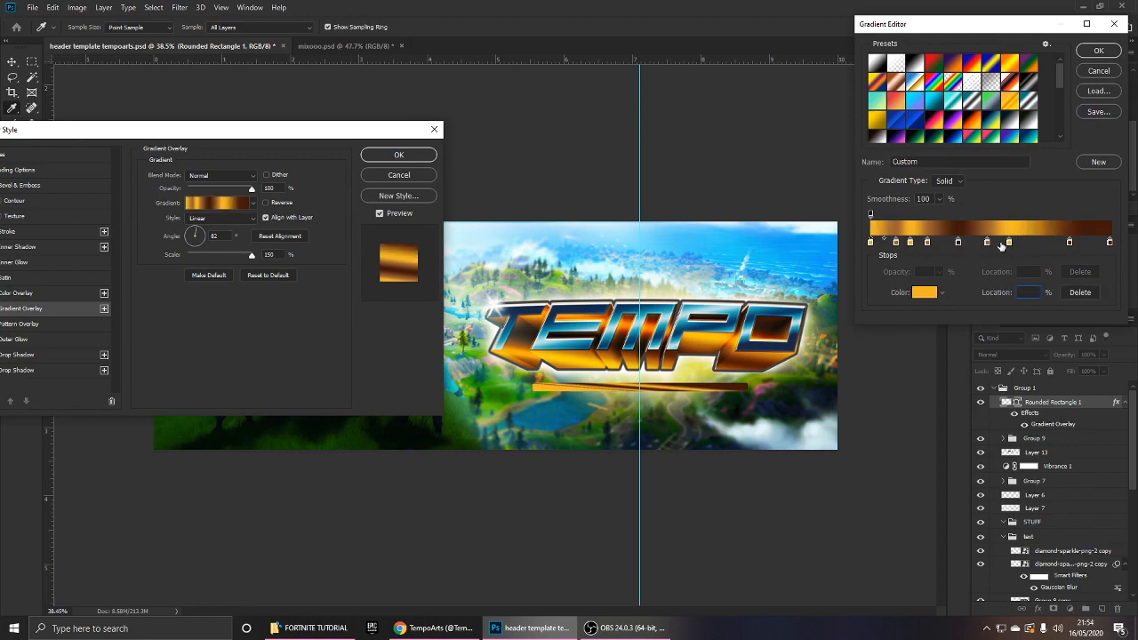
pyautogui.click(987, 242)
pyautogui.press('BackSpace')
pyautogui.moveTo(960, 245); pyautogui.dragTo(920, 257)
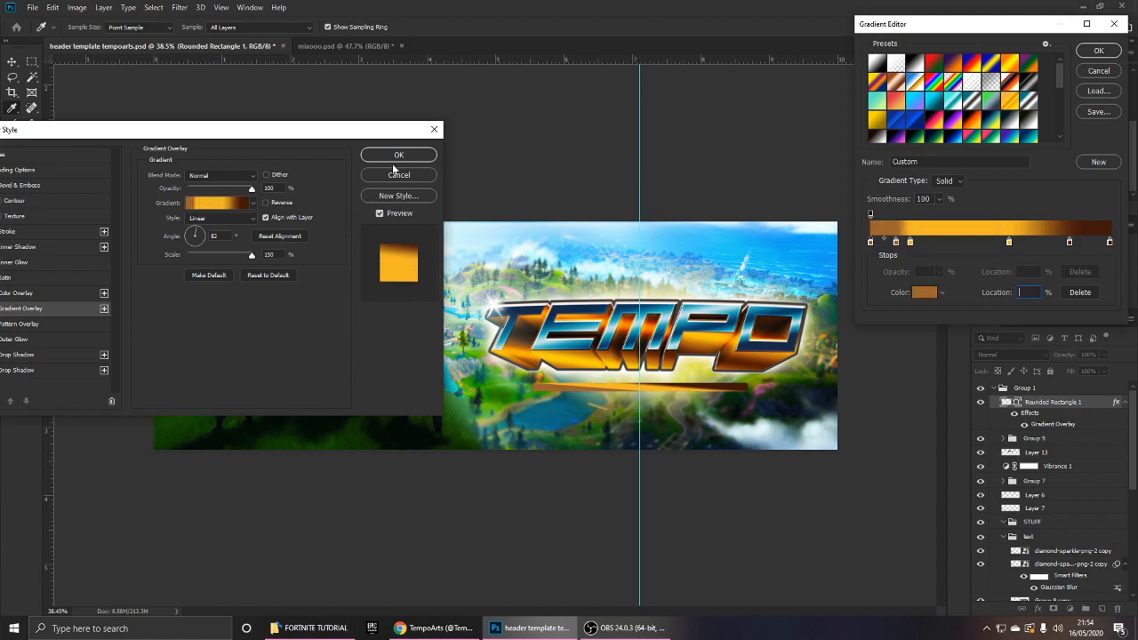
# Make the bar gradient's beginning solid gold by removing the brown stops there, apply it and reverse its direction.
pyautogui.click(871, 243)
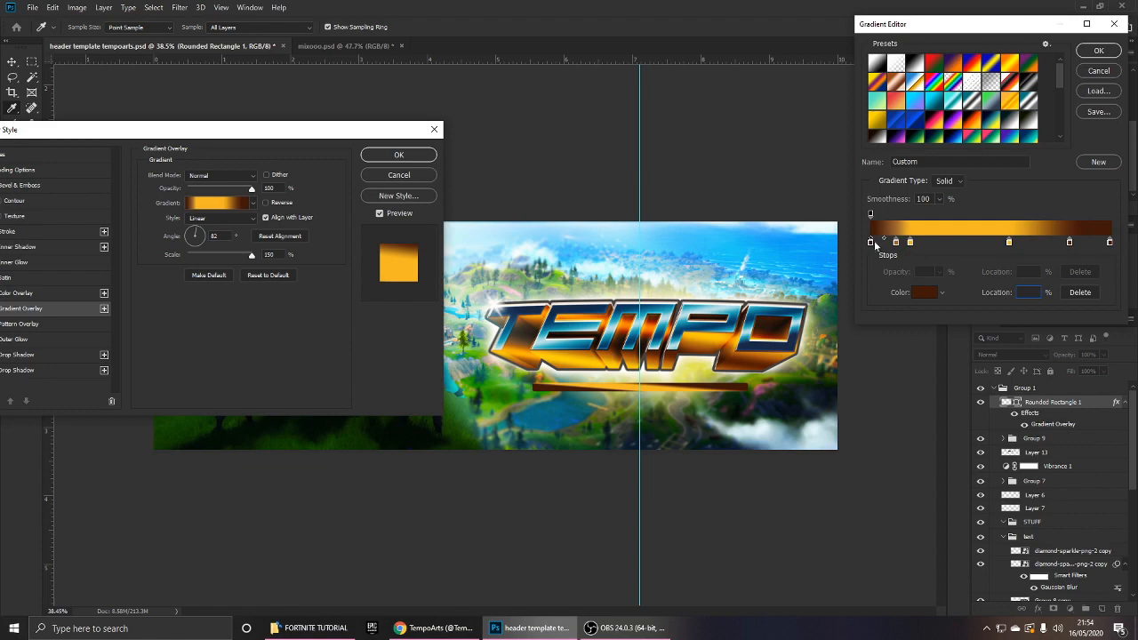
pyautogui.moveTo(894, 246)
pyautogui.mouseDown()
pyautogui.moveTo(898, 258)
pyautogui.moveTo(915, 241)
pyautogui.mouseUp()
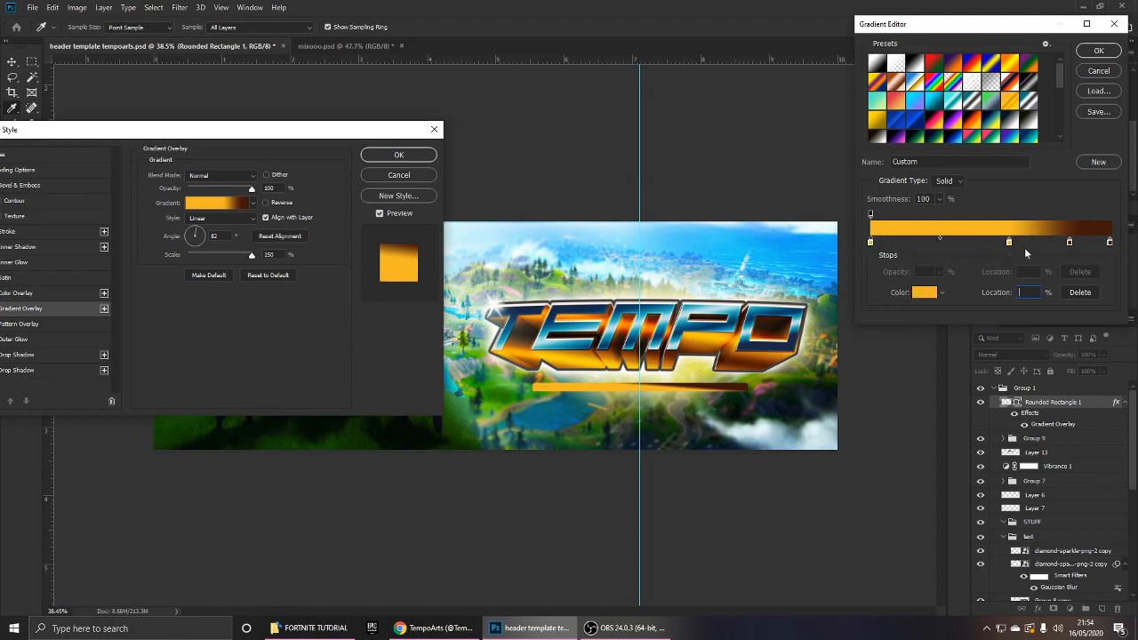
pyautogui.click(1103, 53)
pyautogui.click(273, 207)
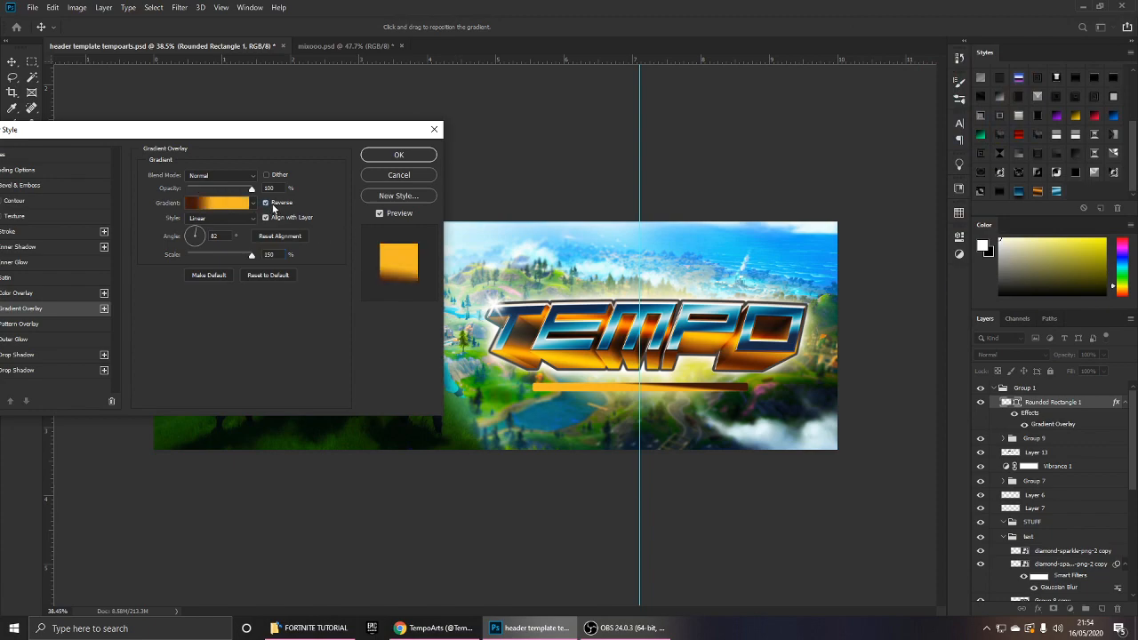
pyautogui.moveTo(251, 255); pyautogui.dragTo(399, 270)
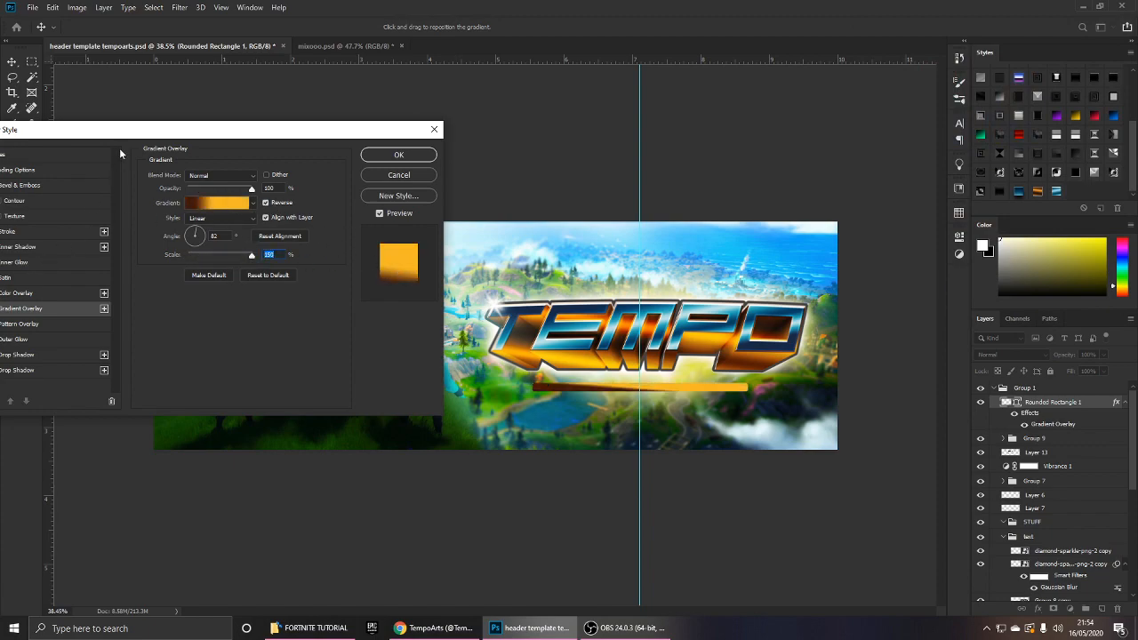
# Add a white 2 px inside stroke to the bar.
pyautogui.moveTo(120, 130); pyautogui.dragTo(231, 116)
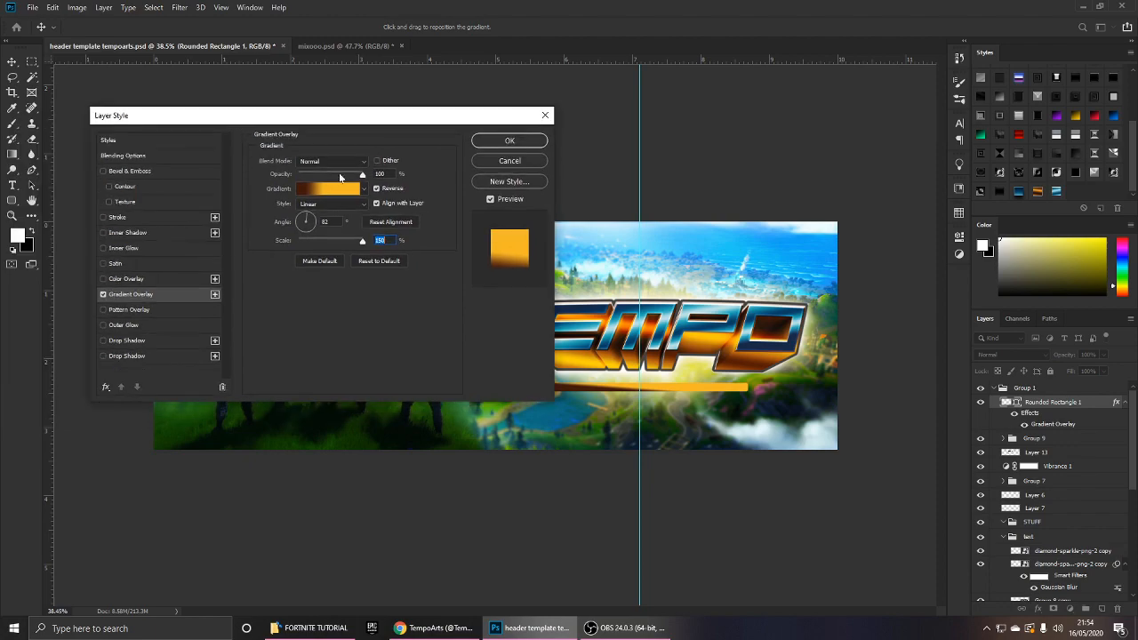
pyautogui.click(104, 217)
pyautogui.click(117, 217)
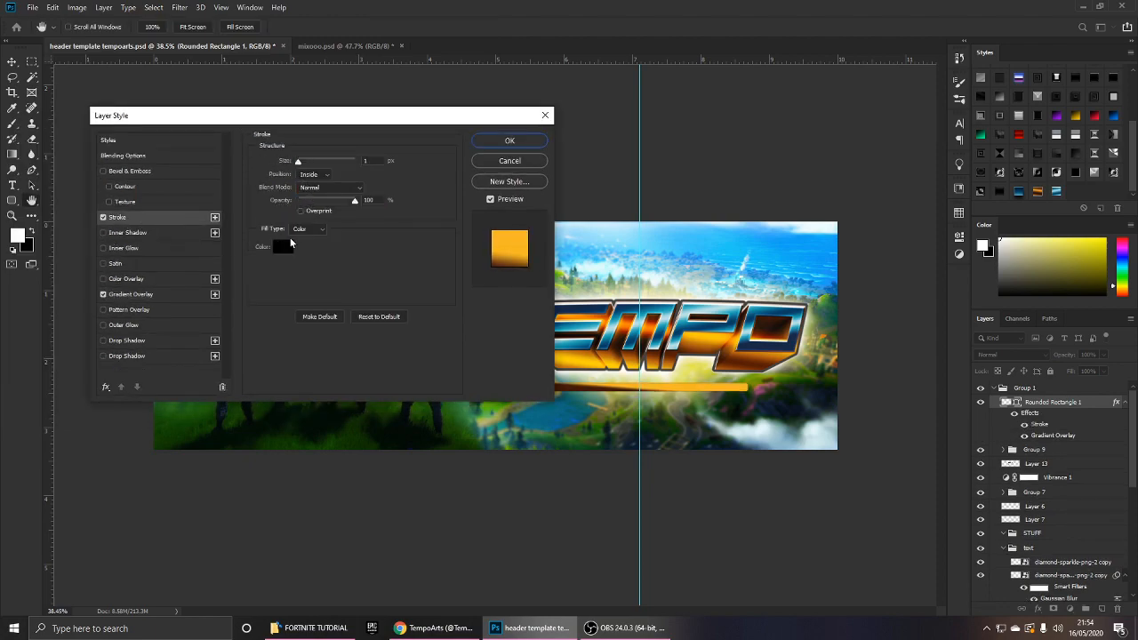
pyautogui.click(287, 244)
pyautogui.moveTo(754, 198); pyautogui.dragTo(472, 92)
pyautogui.press('Return')
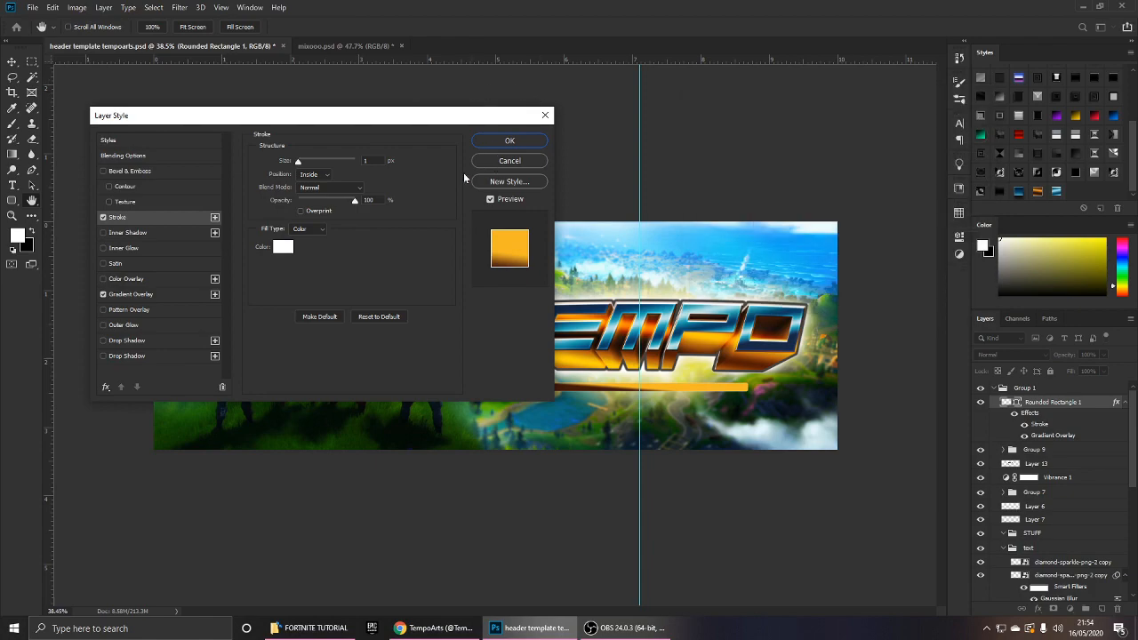
pyautogui.doubleClick(368, 160)
pyautogui.write('2')
pyautogui.moveTo(363, 120)
pyautogui.mouseDown()
pyautogui.moveTo(232, 365)
pyautogui.moveTo(237, 349)
pyautogui.mouseUp()
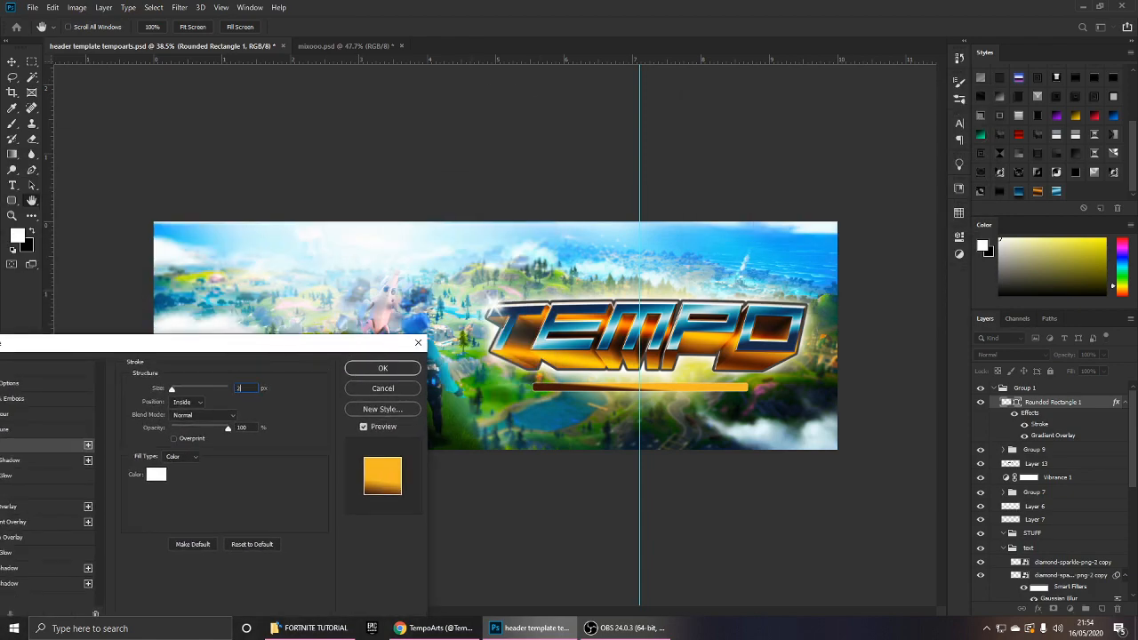
pyautogui.press('Down')
pyautogui.press('Up')
pyautogui.moveTo(252, 351); pyautogui.dragTo(389, 265)
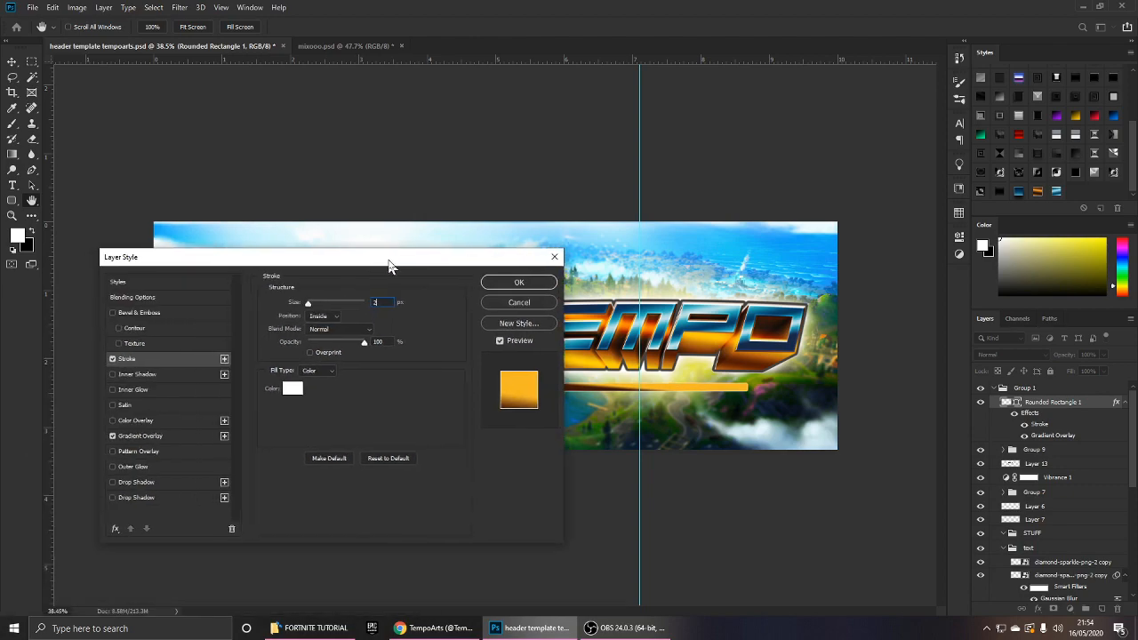
# Try a drop shadow on the bar, add an inner glow instead and apply the layer style.
pyautogui.click(115, 499)
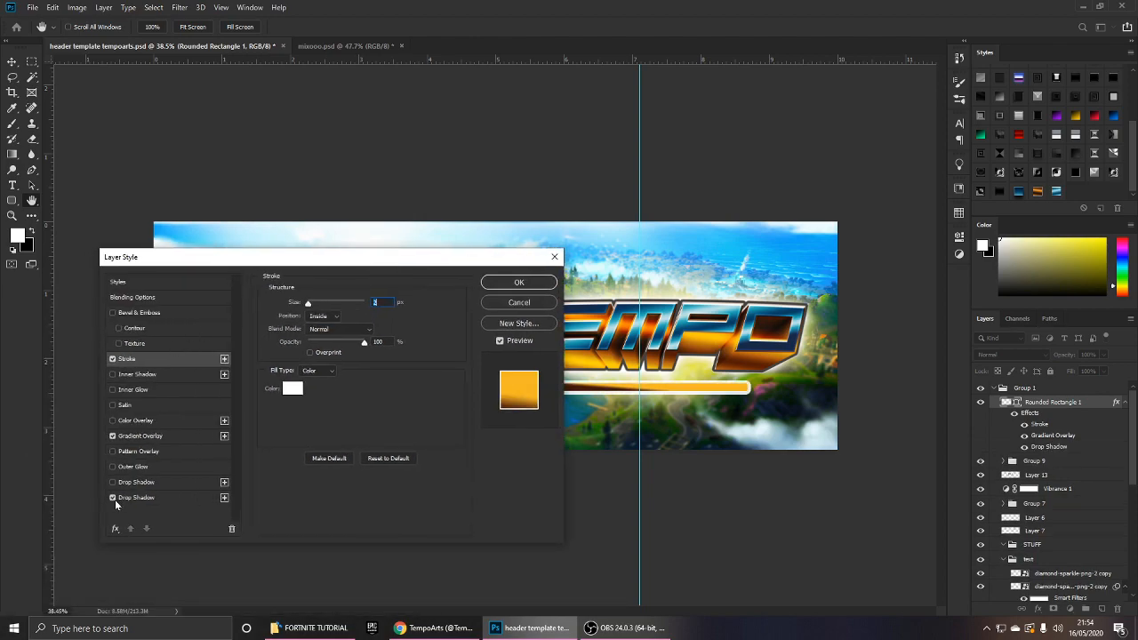
pyautogui.click(115, 391)
pyautogui.click(137, 391)
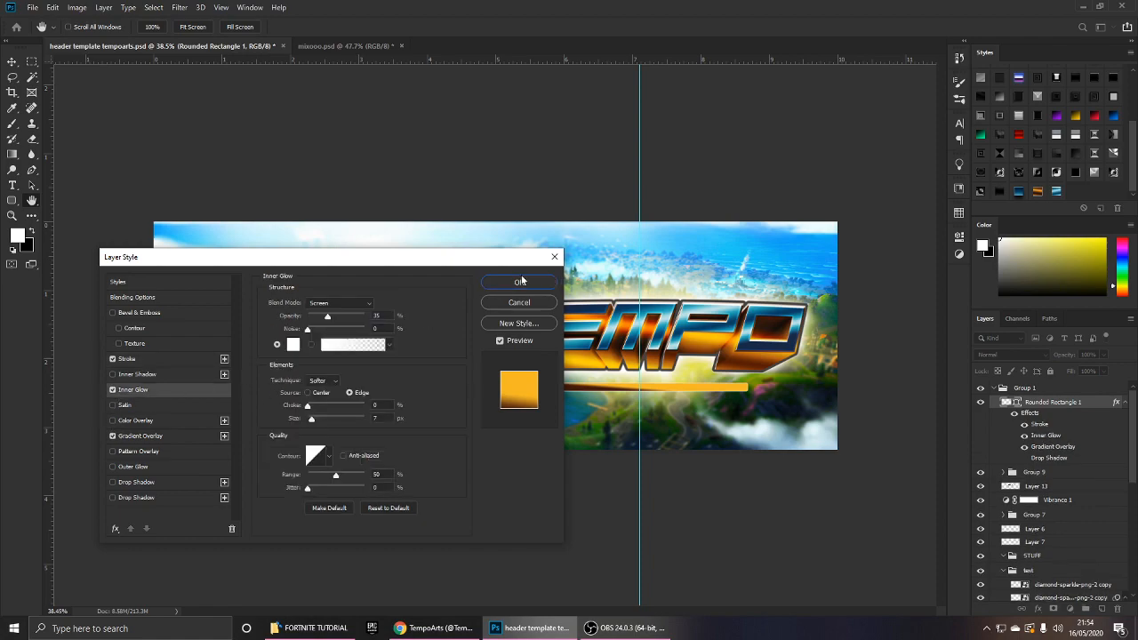
pyautogui.click(522, 281)
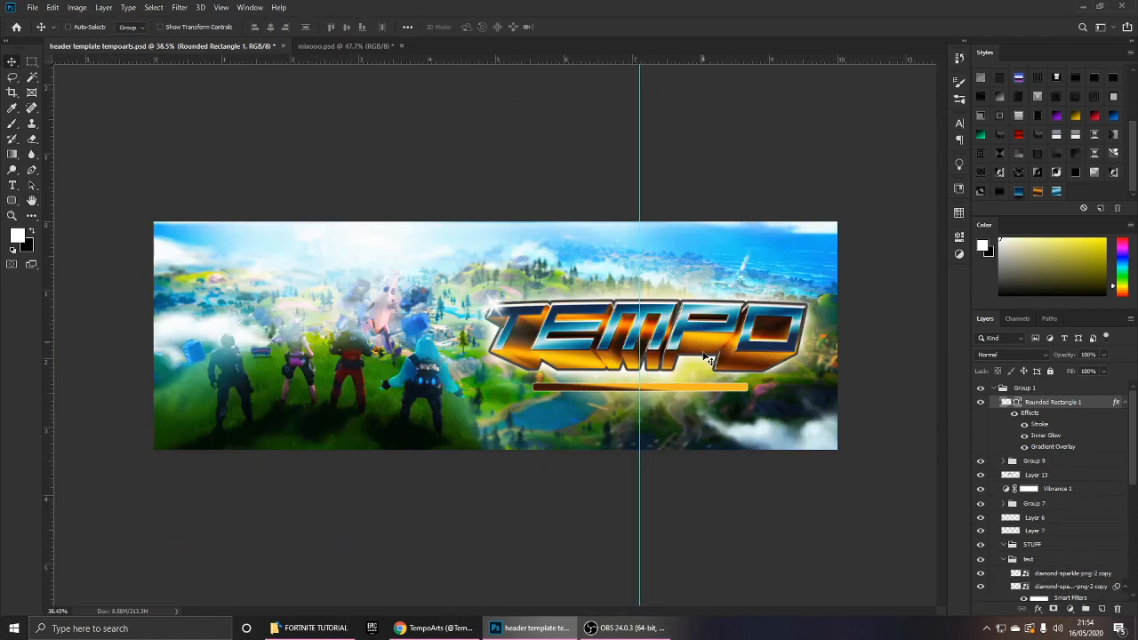
# Hide the vertical guide, check the bar beneath the lettering and save the document.
pyautogui.scroll(1, 703, 355)
pyautogui.hotkey('ctrl', ';')
pyautogui.scroll(2, 703, 355)
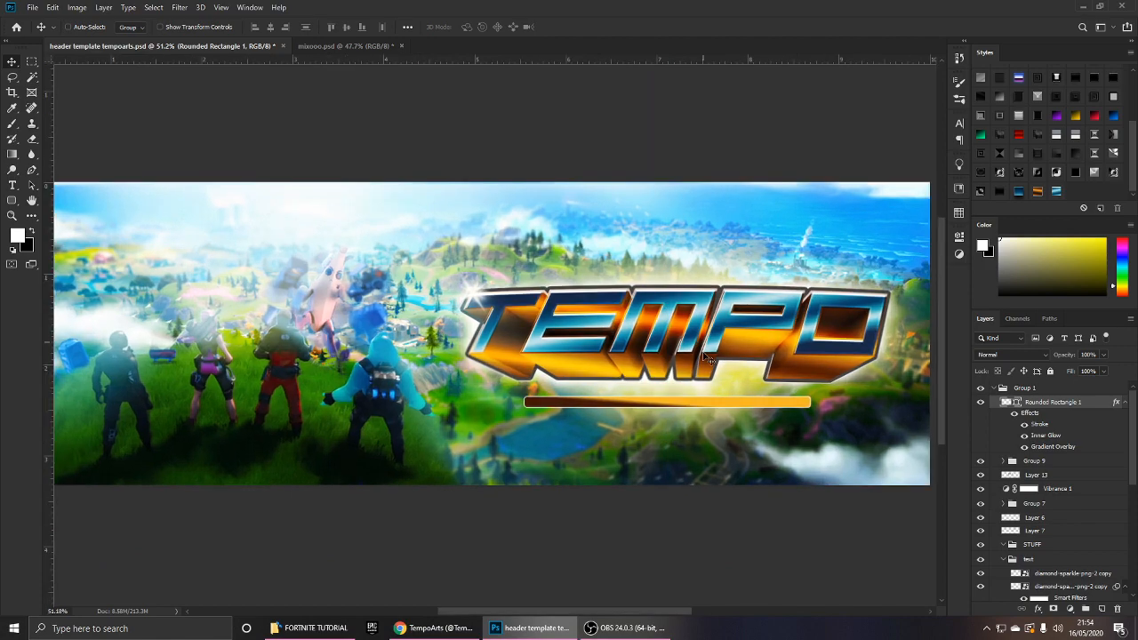
pyautogui.scroll(-2, 704, 356)
pyautogui.scroll(4, 710, 360)
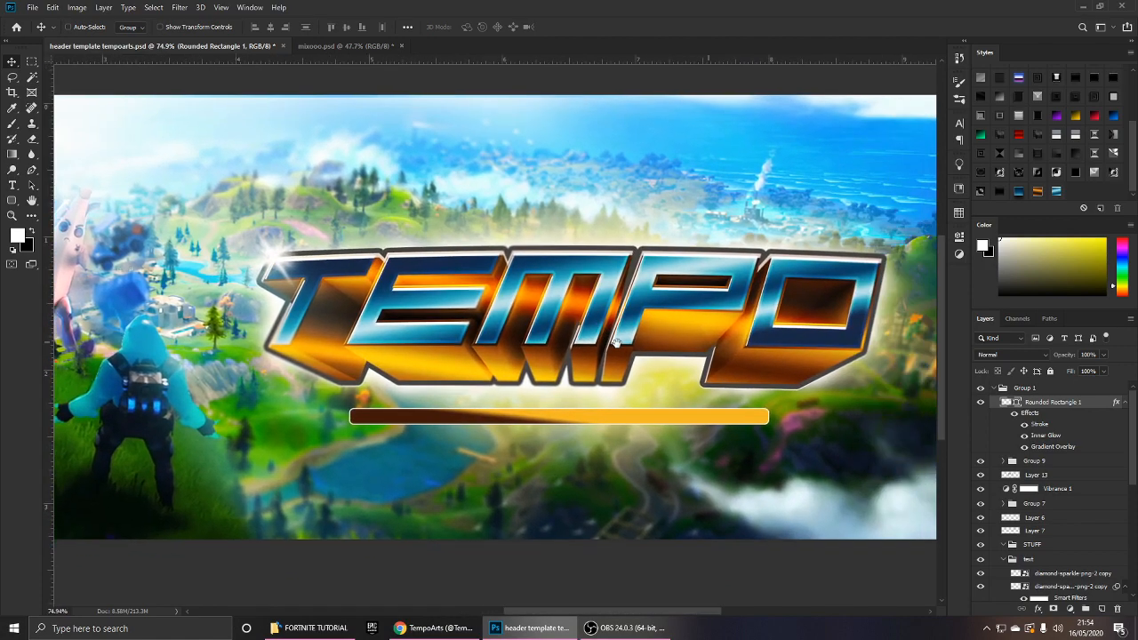
pyautogui.scroll(1, 620, 349)
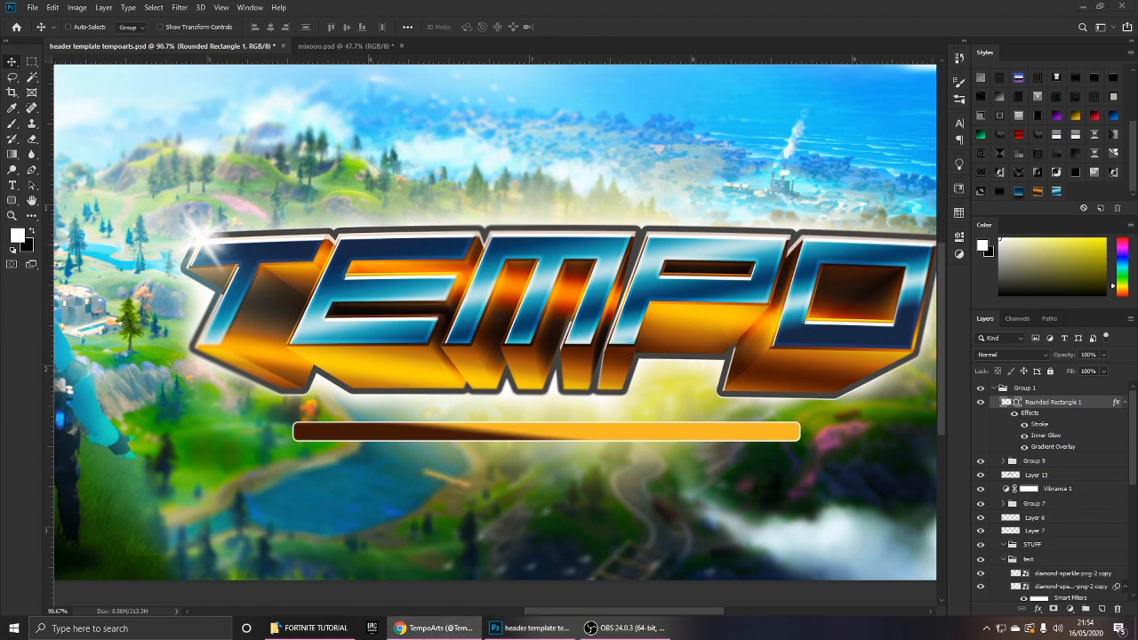
pyautogui.hotkey('ctrl', 't')
pyautogui.hotkey('ctrl', 's')
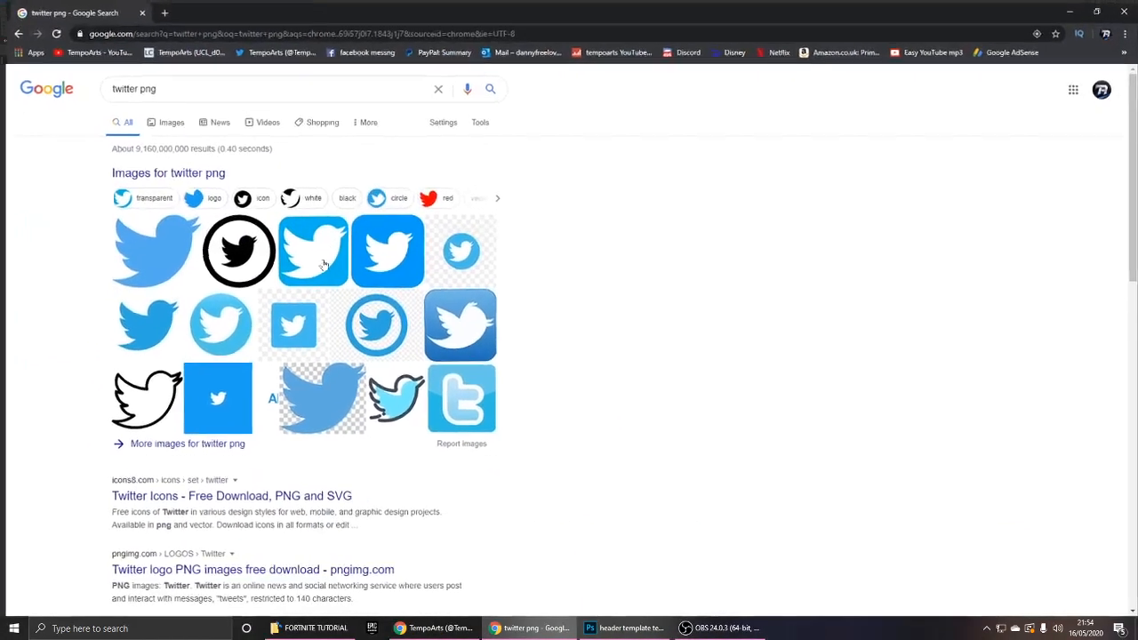
# In the browser, show the image results for "twitter png" and copy the transparent blue Twitter logo from StickPNG.
pyautogui.click(153, 122)
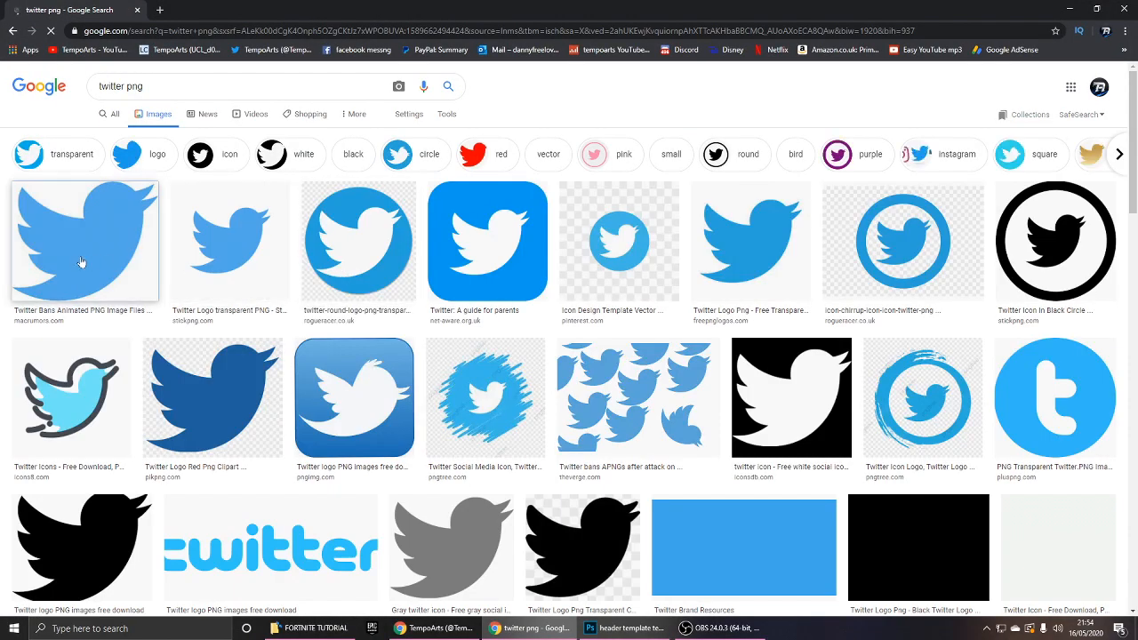
pyautogui.click(84, 240)
pyautogui.rightClick(875, 332)
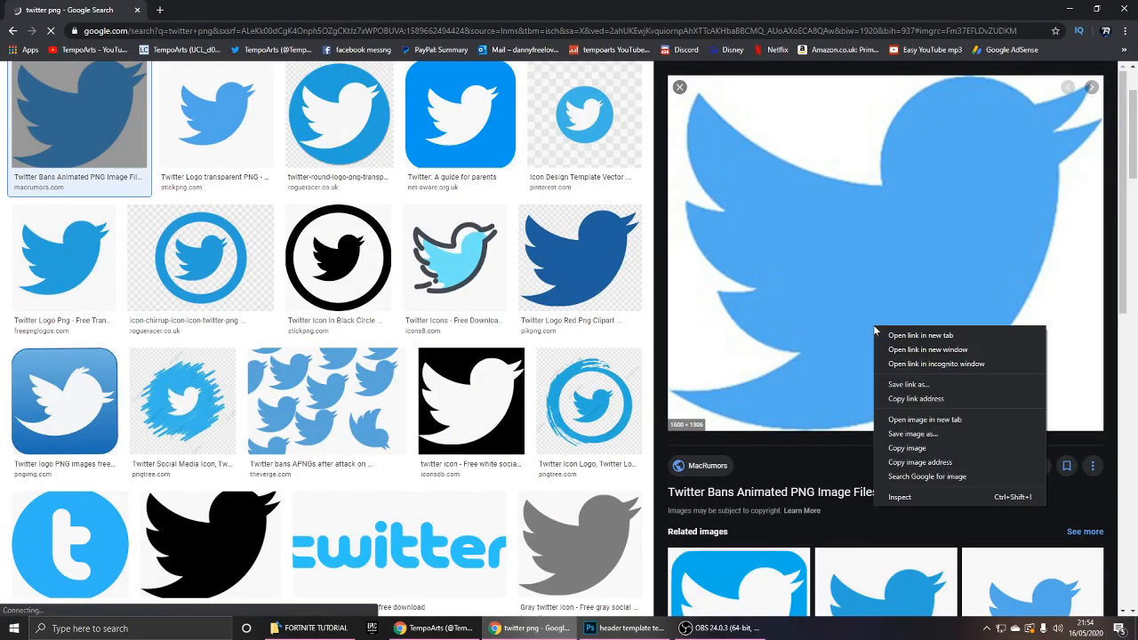
pyautogui.click(915, 418)
pyautogui.click(582, 116)
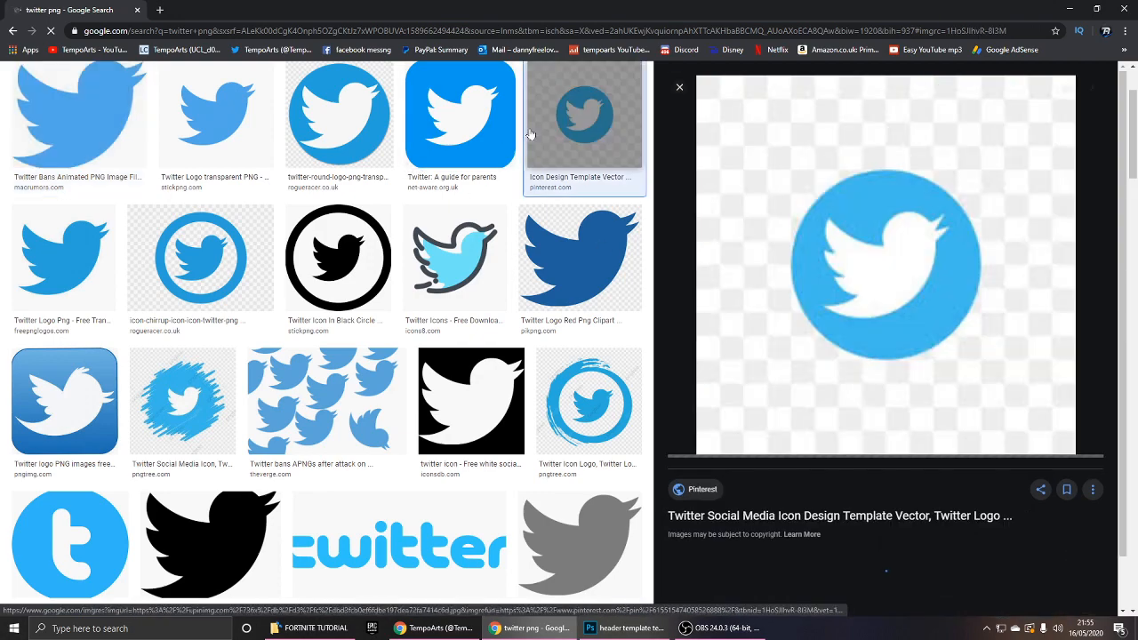
pyautogui.click(259, 116)
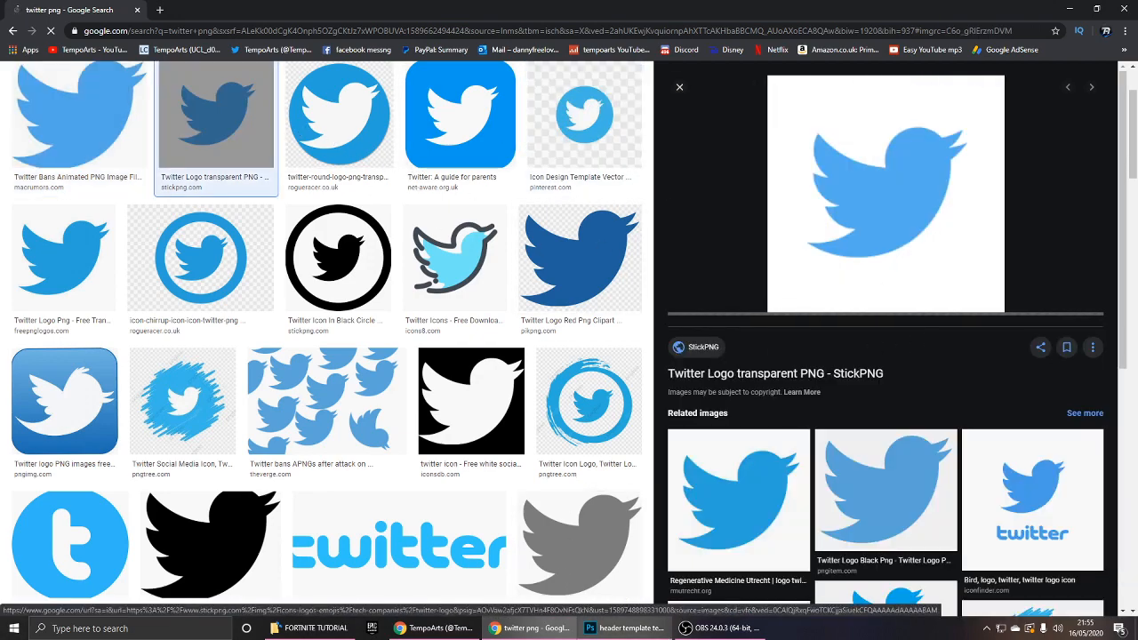
pyautogui.click(720, 628)
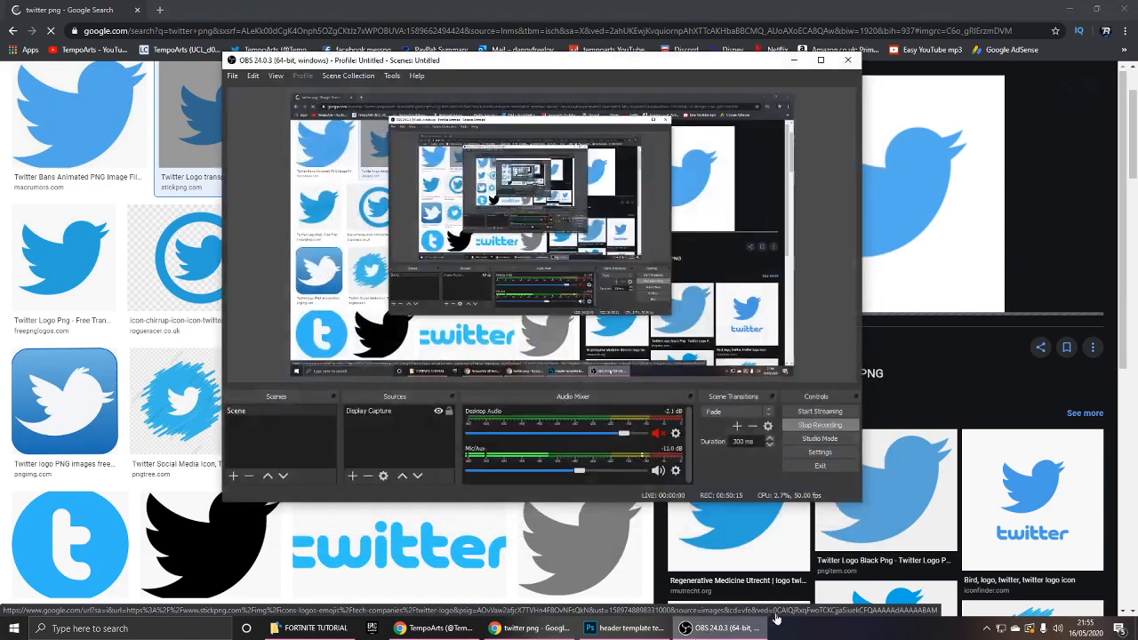
pyautogui.click(785, 63)
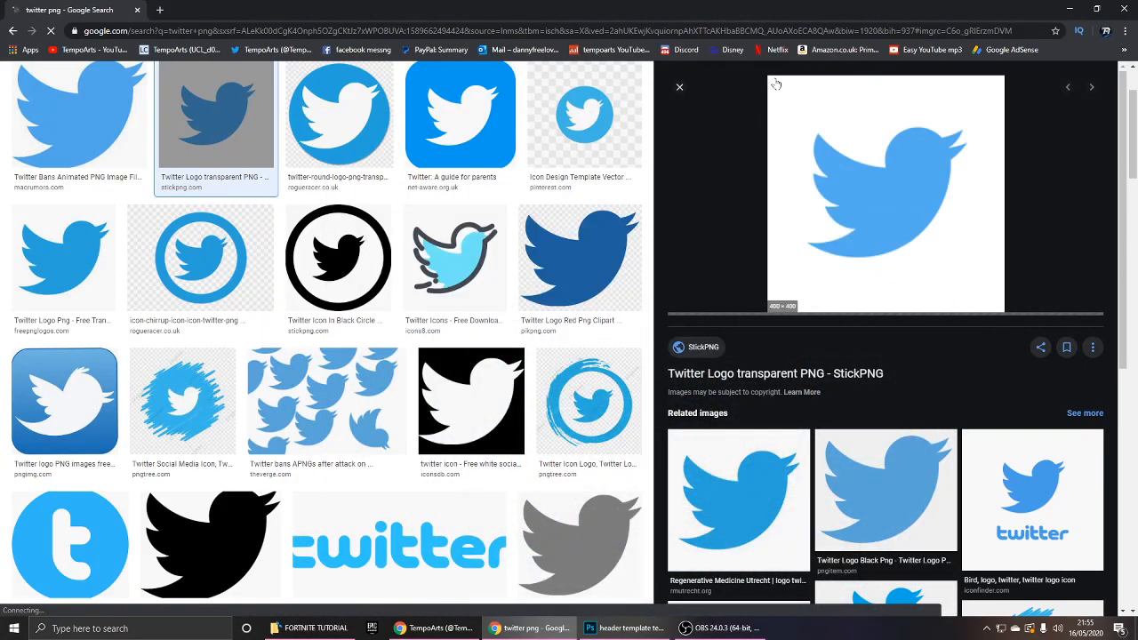
pyautogui.rightClick(887, 260)
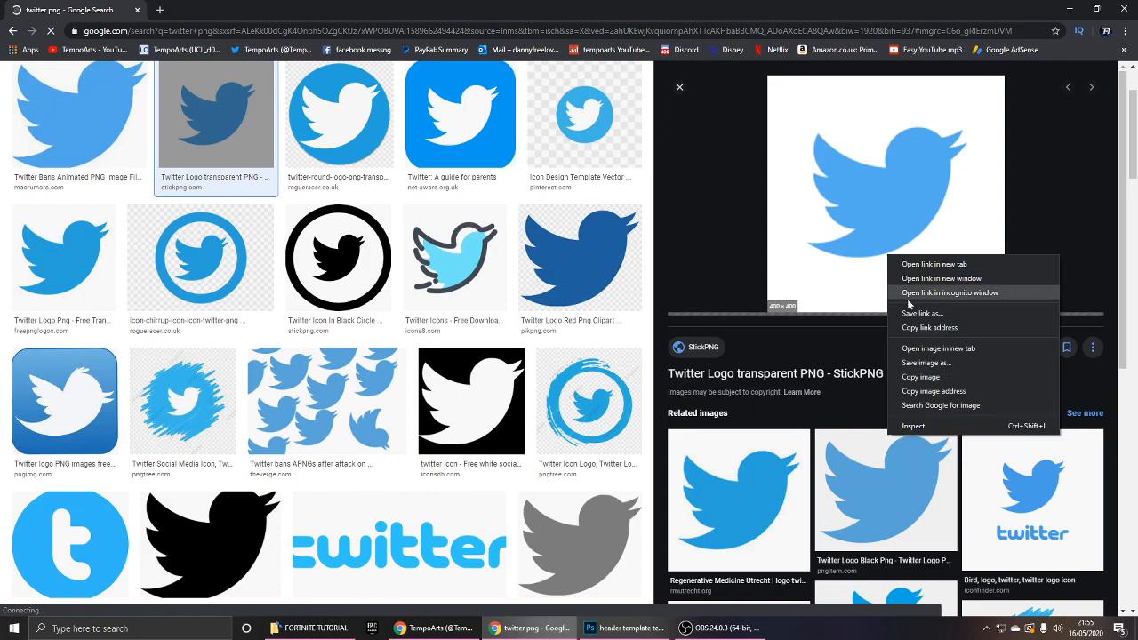
pyautogui.click(941, 377)
# Back in Photoshop, paste the Twitter logo, scale it down to the bar's height and place it at the bar's left end.
pyautogui.click(622, 628)
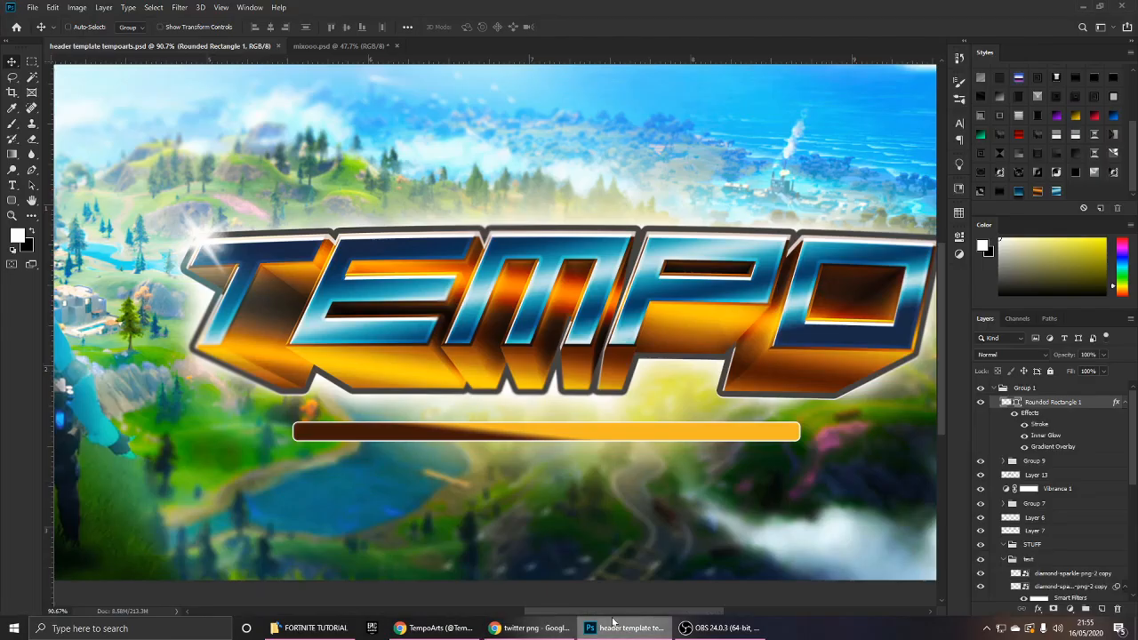
pyautogui.hotkey('ctrl', 'v')
pyautogui.moveTo(552, 442); pyautogui.dragTo(422, 440)
pyautogui.hotkey('ctrl', 't')
pyautogui.press('Return')
pyautogui.scroll(3, 368, 461)
pyautogui.scroll(-3, 422, 440)
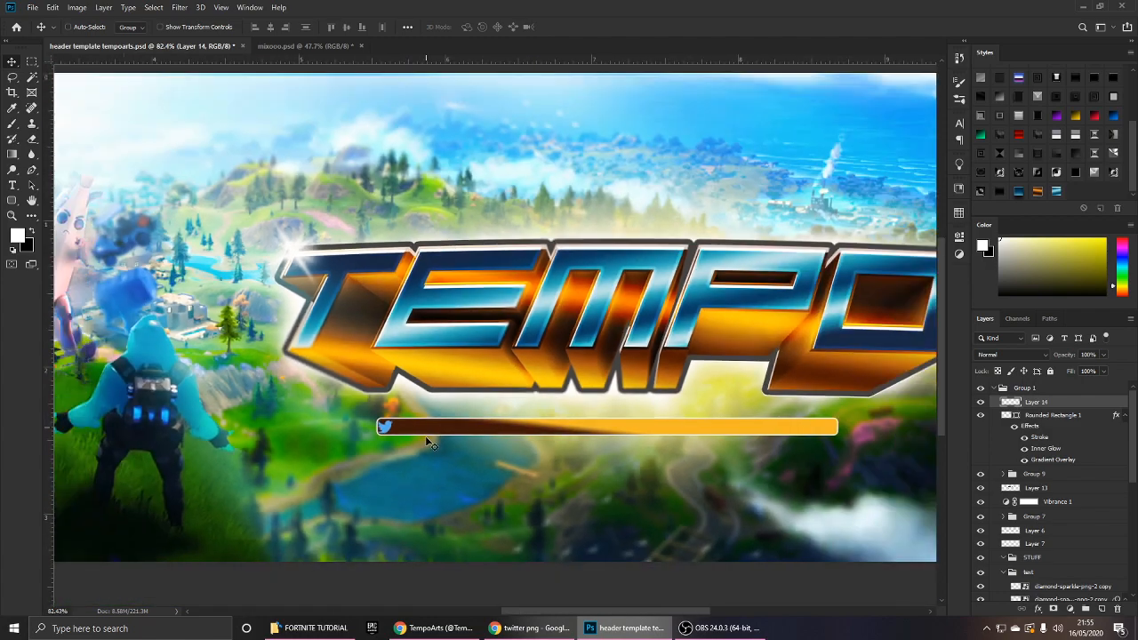
# Refine the Twitter logo's size and position so it sits inside the bar's left end with a small margin.
pyautogui.scroll(4, 422, 440)
pyautogui.hotkey('ctrl', 't')
pyautogui.moveTo(388, 405); pyautogui.dragTo(380, 409)
pyautogui.press('Return')
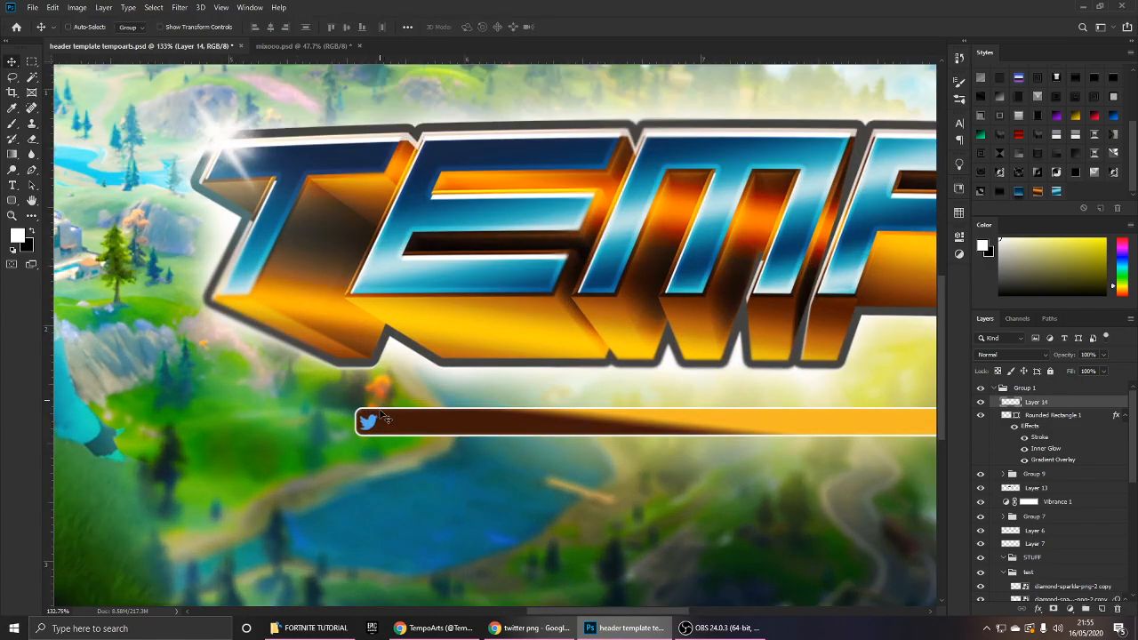
pyautogui.scroll(3, 383, 418)
pyautogui.scroll(-2, 436, 425)
pyautogui.scroll(2, 447, 425)
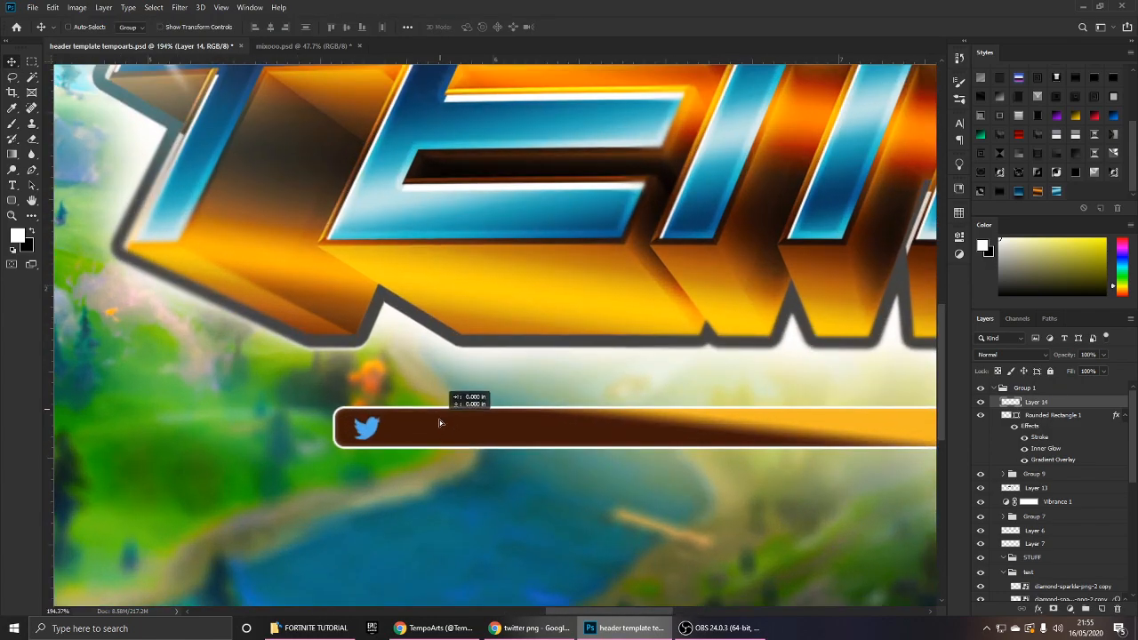
# Rename the logo's layer as "twitter]" and copy the bar's layer style onto it.
pyautogui.doubleClick(1040, 403)
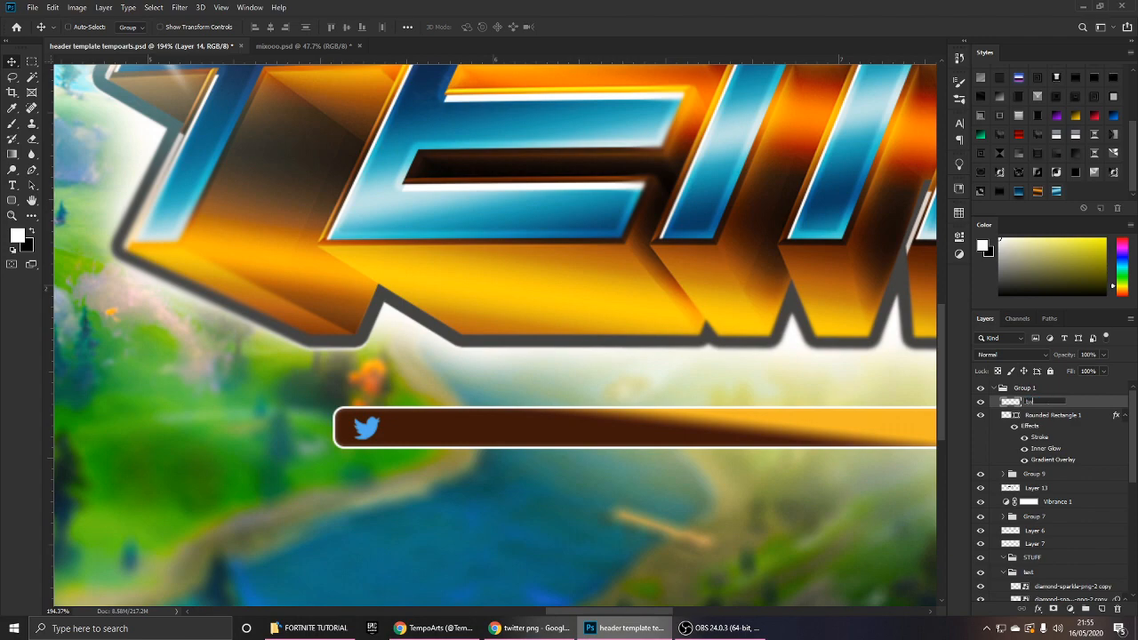
pyautogui.press('Return')
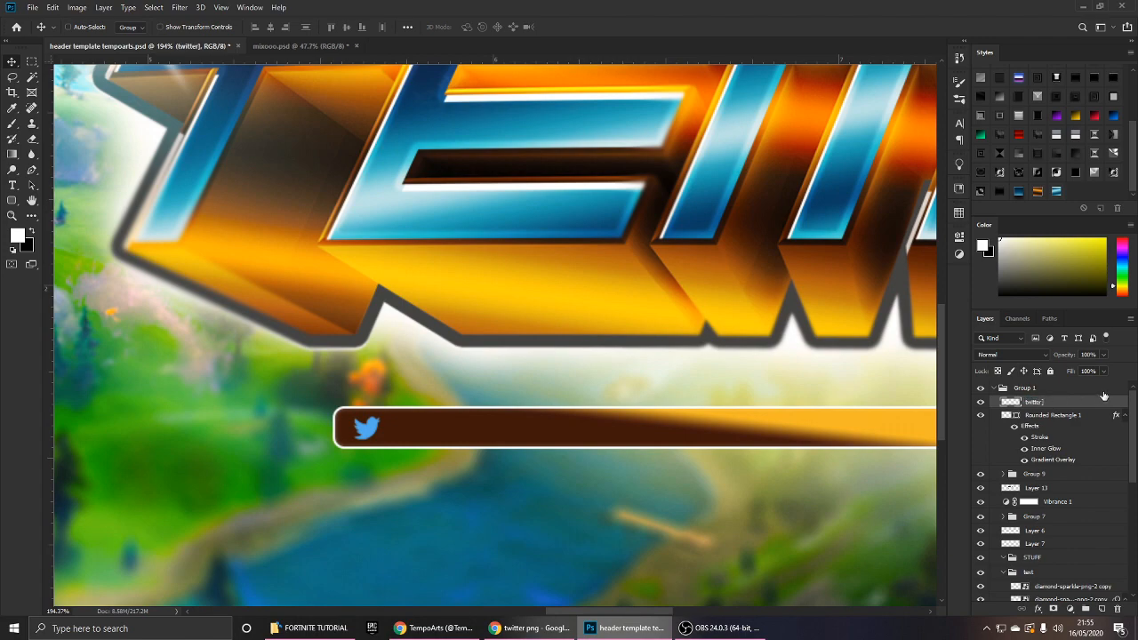
pyautogui.rightClick(1064, 417)
pyautogui.click(972, 386)
pyautogui.click(1057, 403)
pyautogui.click(1036, 191)
pyautogui.hotkey('ctrl', 'z')
pyautogui.rightClick(1066, 402)
pyautogui.click(946, 395)
pyautogui.scroll(-4, 503, 421)
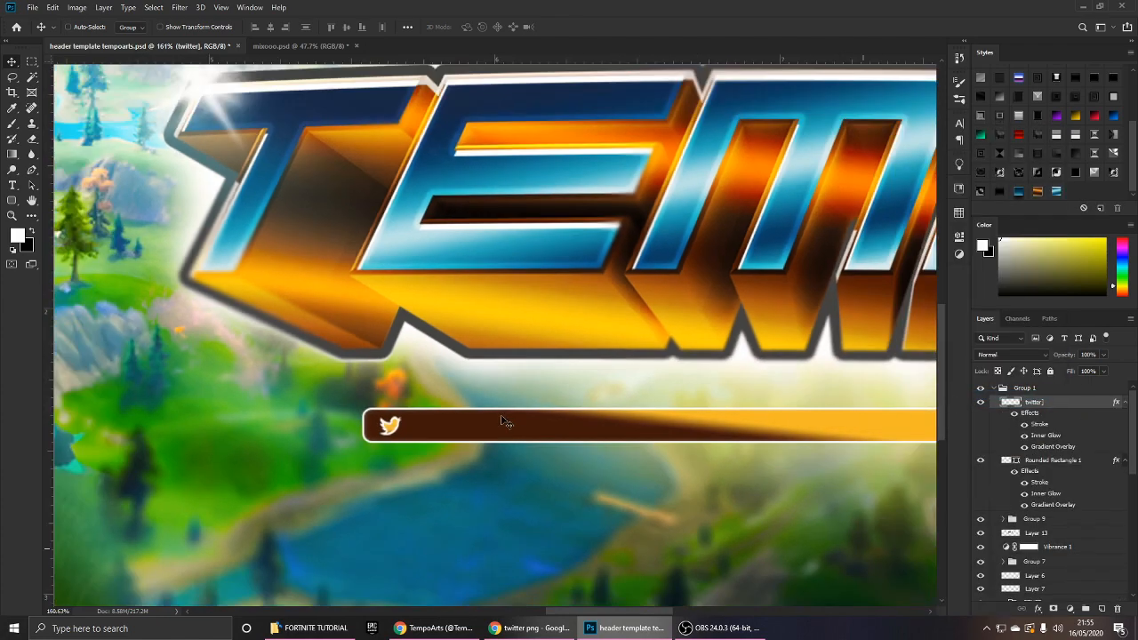
pyautogui.scroll(3, 503, 423)
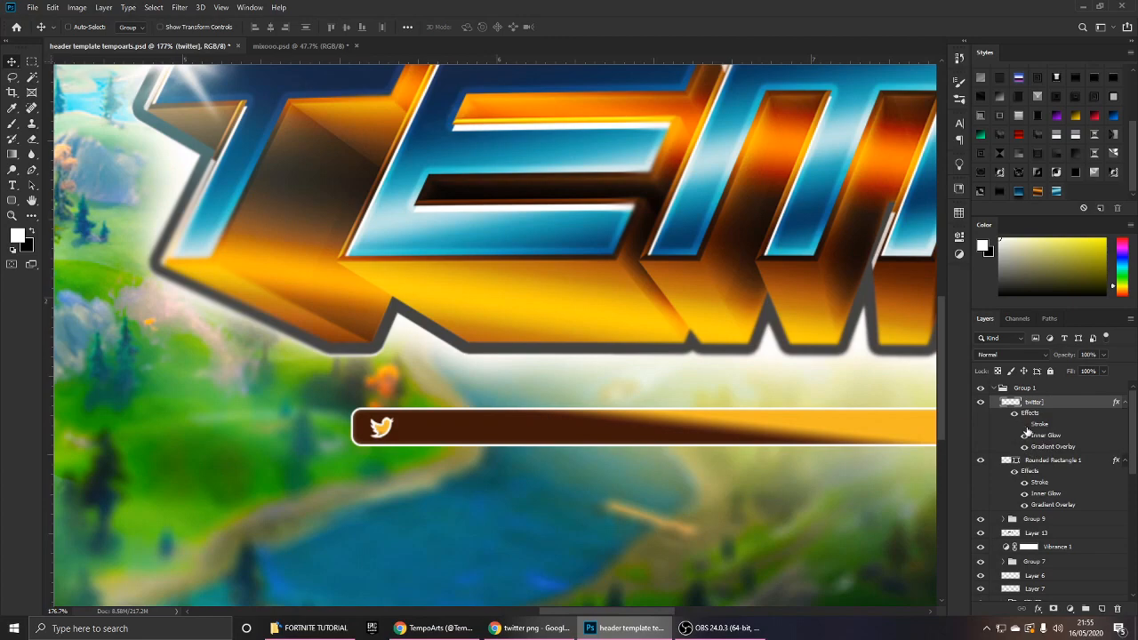
# Add the text "tempoartsyt" in Burbank Big Regular Black and place it beside the Twitter logo inside the bar.
pyautogui.scroll(-5, 693, 447)
pyautogui.scroll(2, 528, 440)
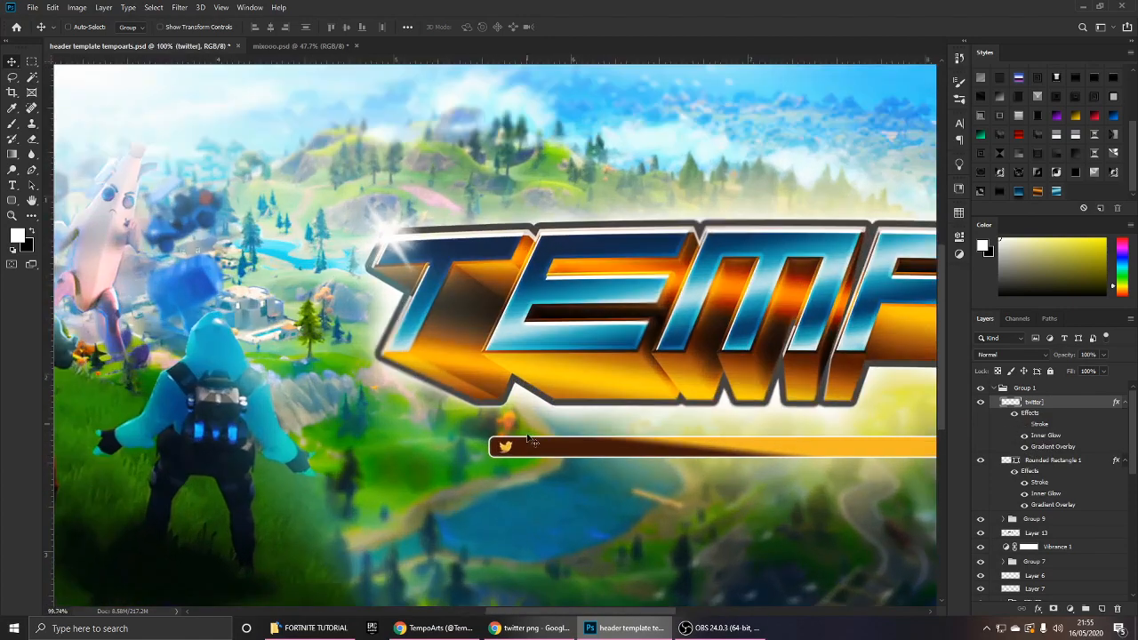
pyautogui.scroll(2, 529, 440)
pyautogui.press('t')
pyautogui.click(532, 450)
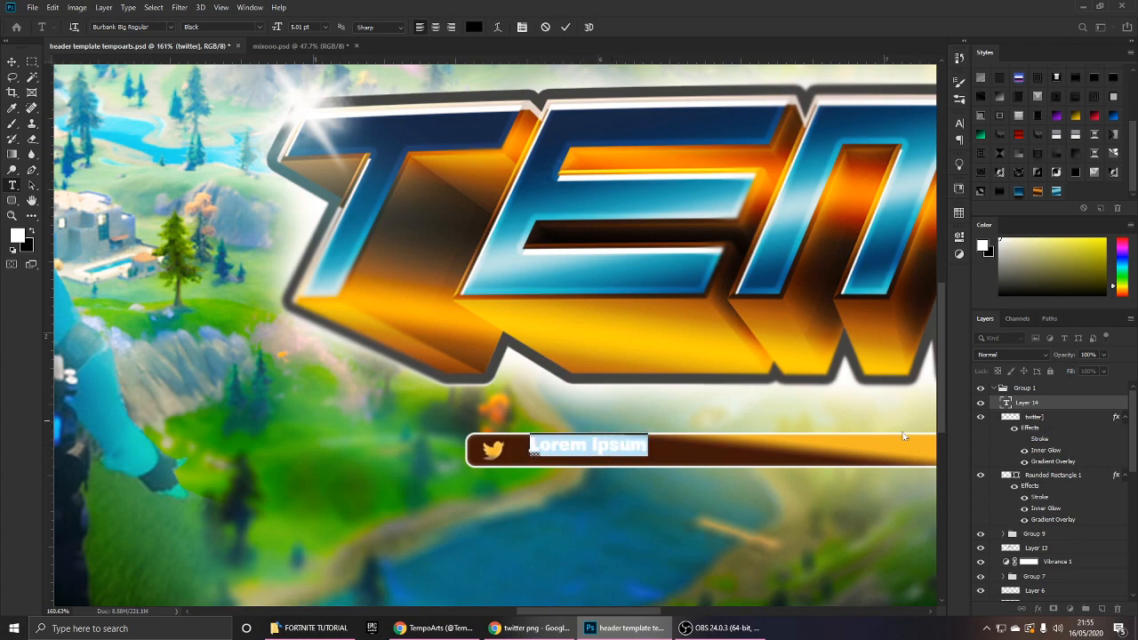
pyautogui.write('ten')
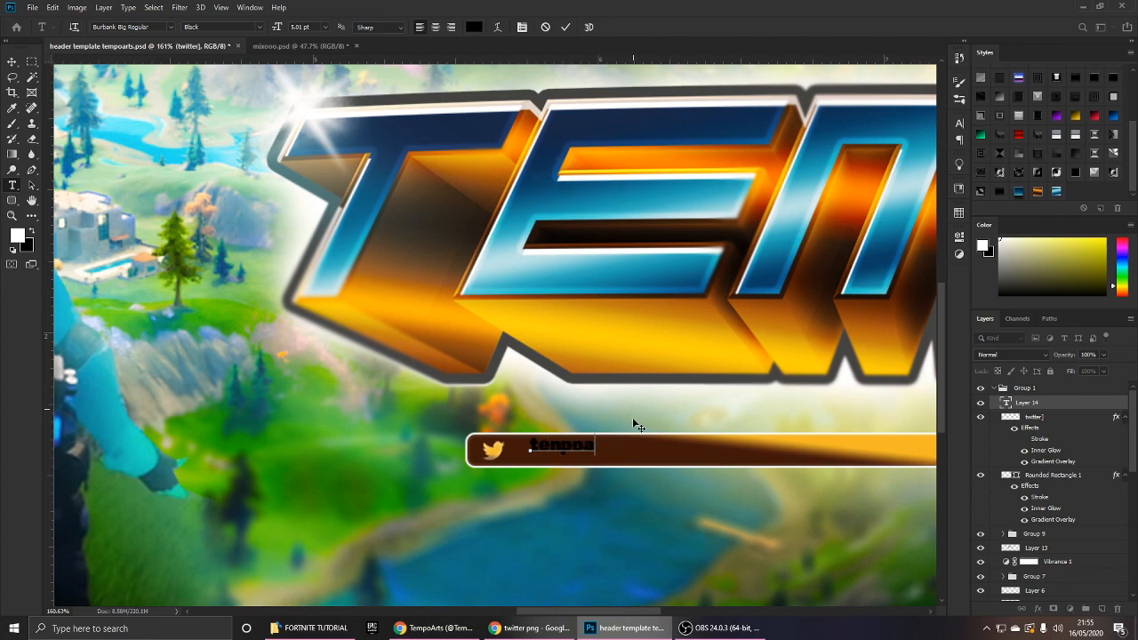
pyautogui.write('poartsyt')
pyautogui.hotkey('ctrl', 'Return')
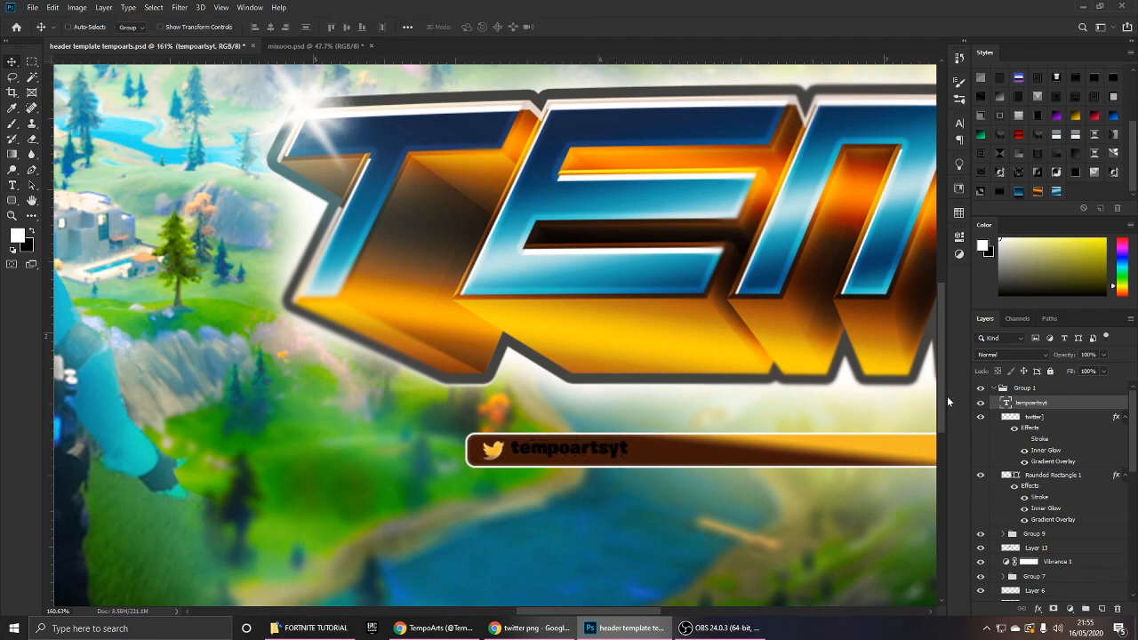
# Paste the copied layer style onto the tempoartsyt text layer and hide its stroke effect.
pyautogui.rightClick(1064, 407)
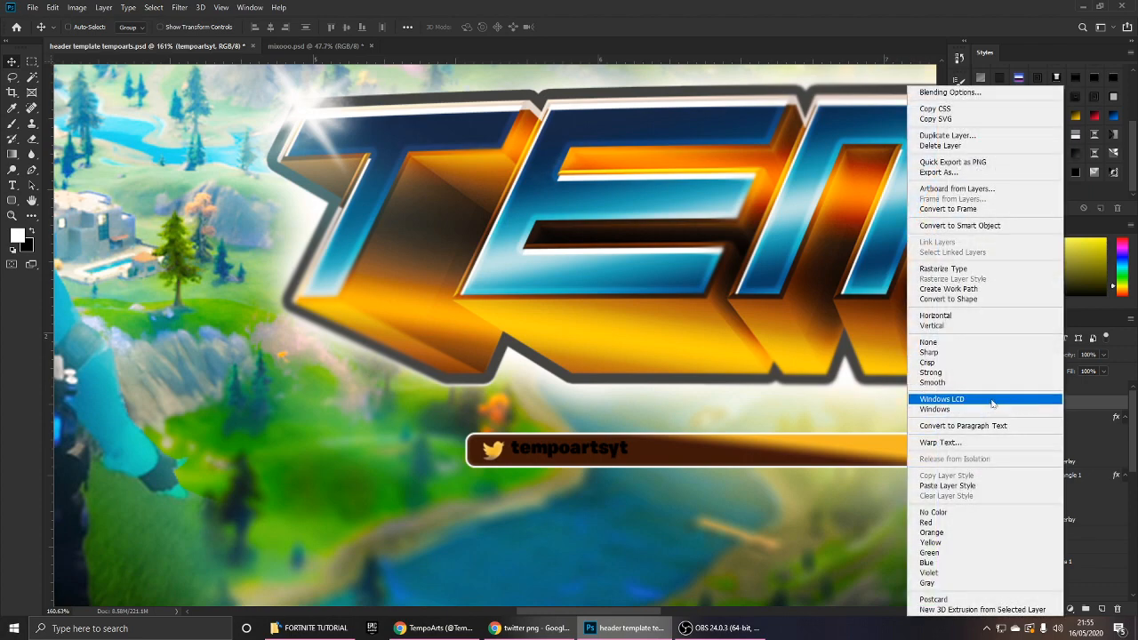
pyautogui.click(967, 485)
pyautogui.scroll(1, 633, 454)
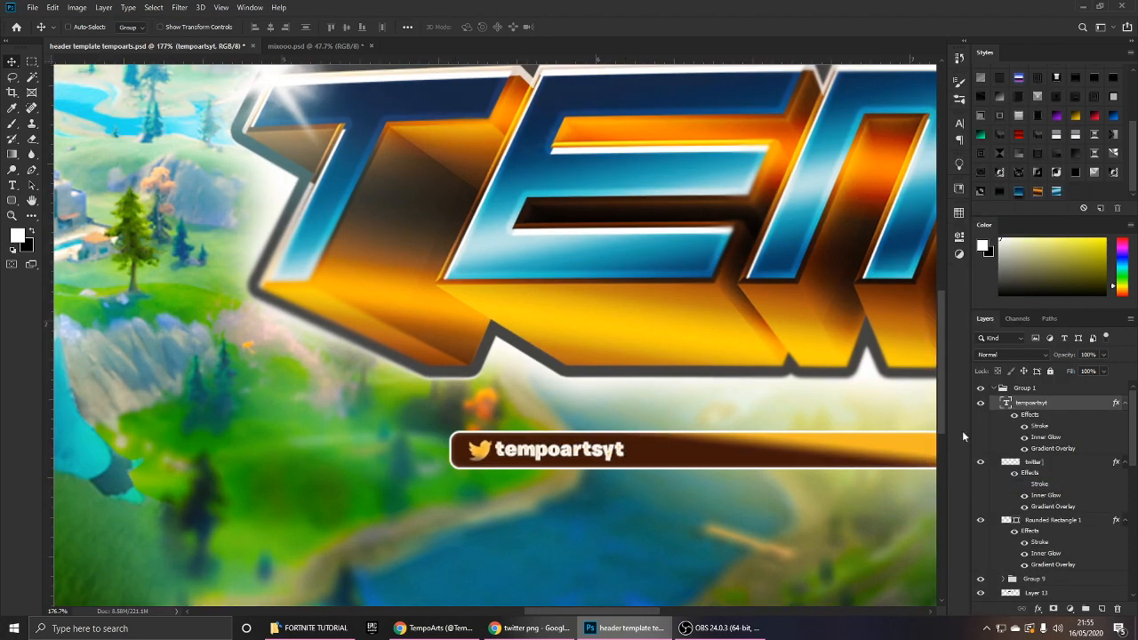
pyautogui.click(1025, 427)
pyautogui.scroll(-5, 633, 454)
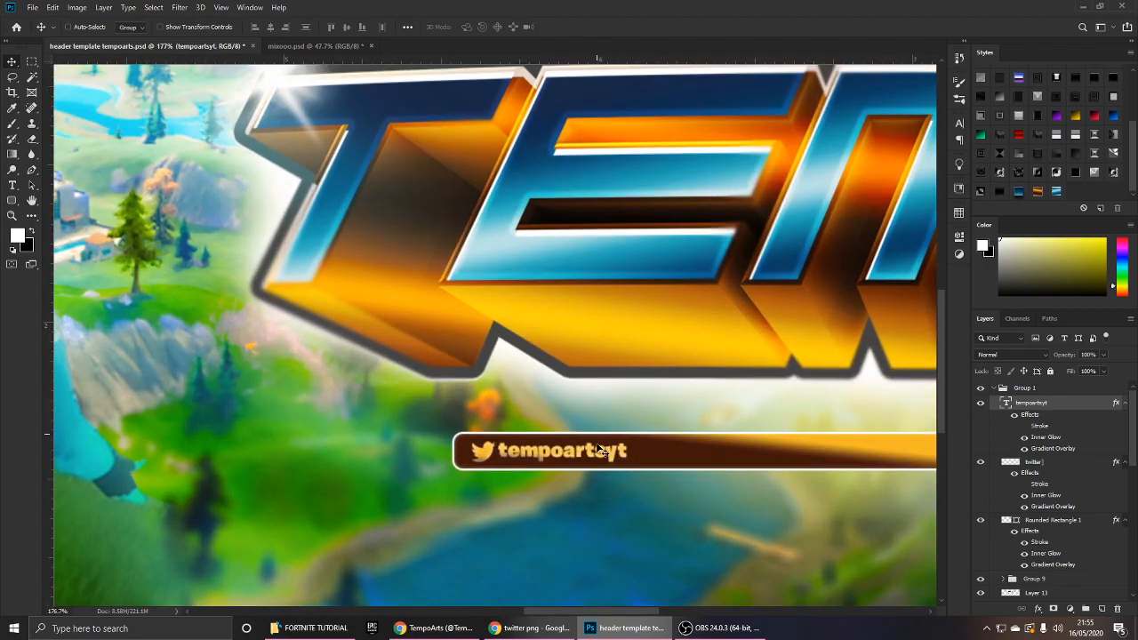
pyautogui.scroll(-2, 624, 457)
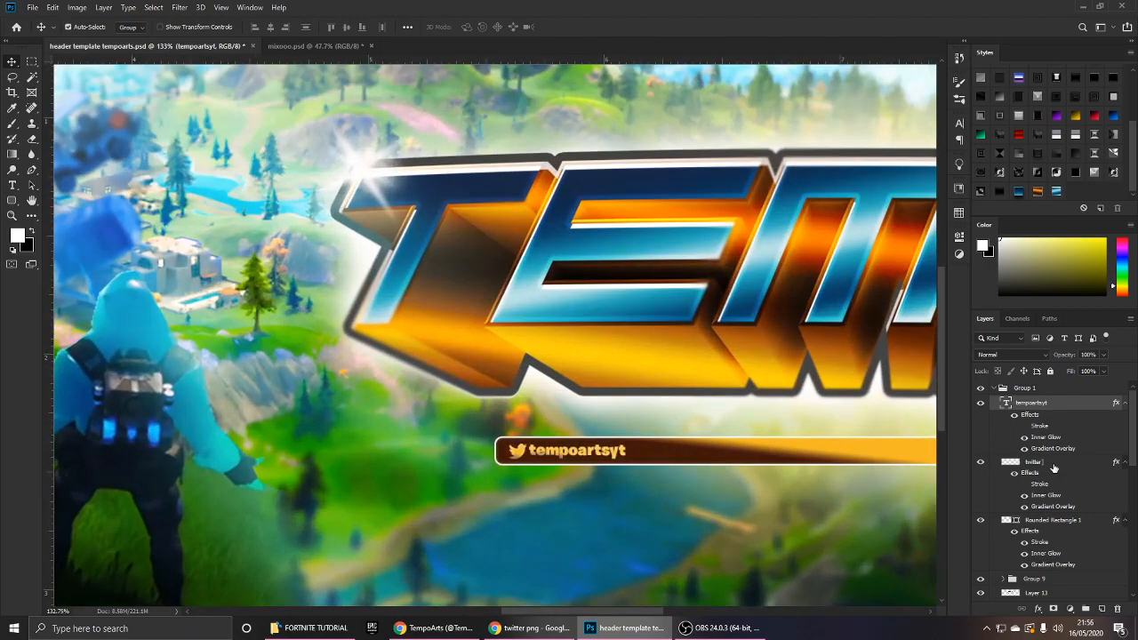
# Group the tempoartsyt text with the Twitter logo and adjust the group's size and position inside the bar.
pyautogui.hotkey('ctrl', 'g')
pyautogui.scroll(-3, 649, 445)
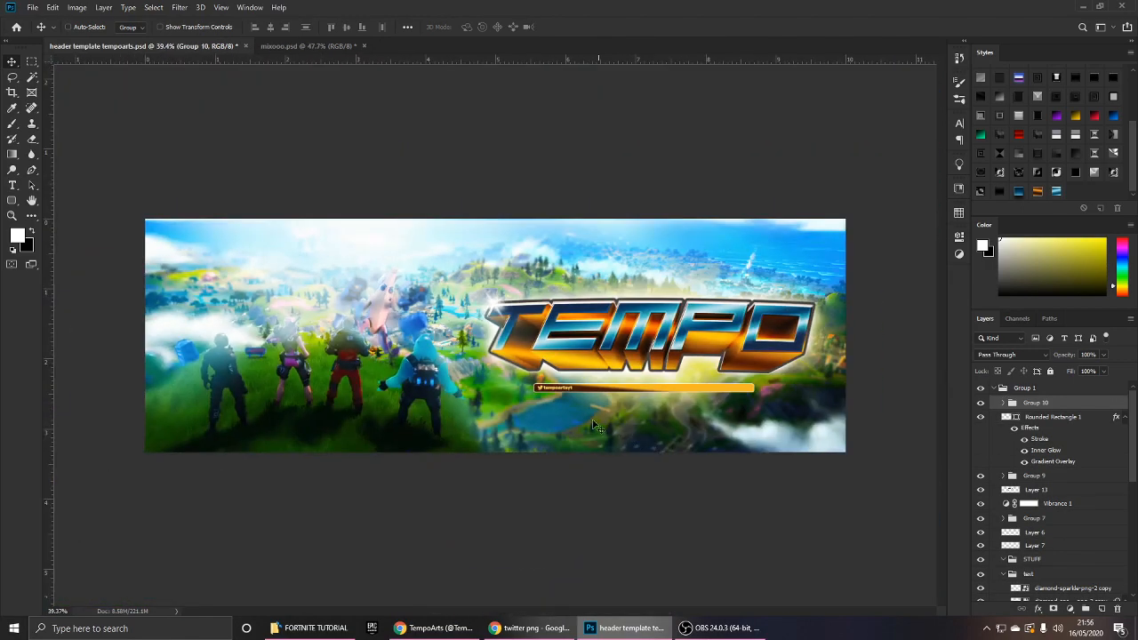
pyautogui.scroll(7, 650, 445)
pyautogui.moveTo(620, 406); pyautogui.dragTo(620, 405)
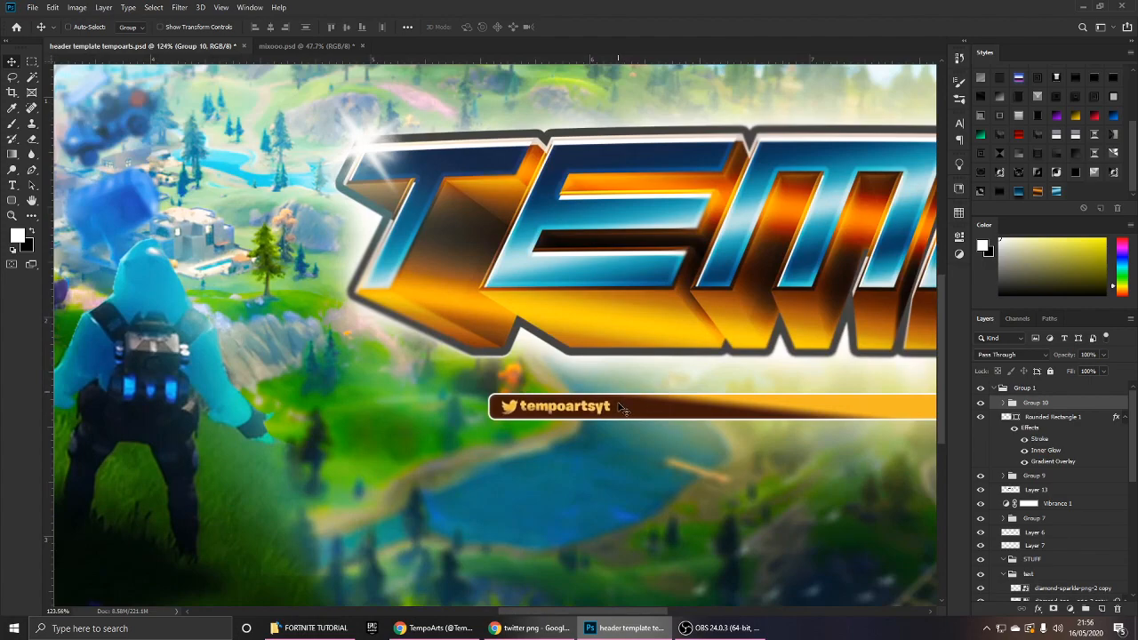
pyautogui.scroll(-4, 620, 405)
pyautogui.scroll(4, 625, 414)
pyautogui.scroll(2, 587, 411)
pyautogui.hotkey('ctrl', 't')
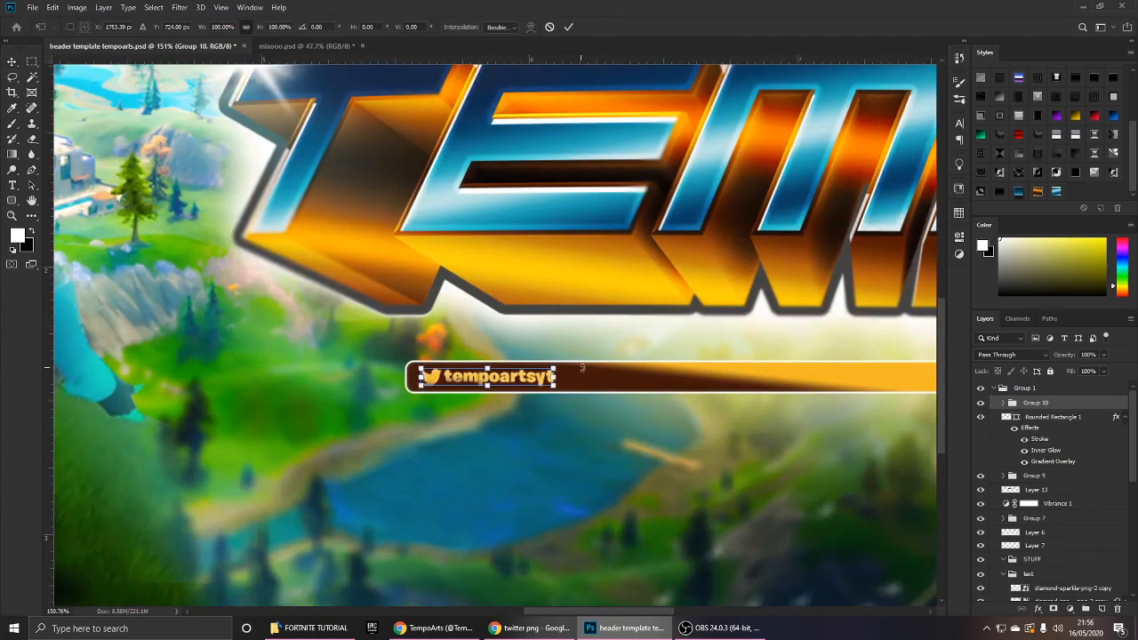
pyautogui.moveTo(558, 363); pyautogui.dragTo(569, 360)
pyautogui.press('Return')
pyautogui.scroll(1, 588, 377)
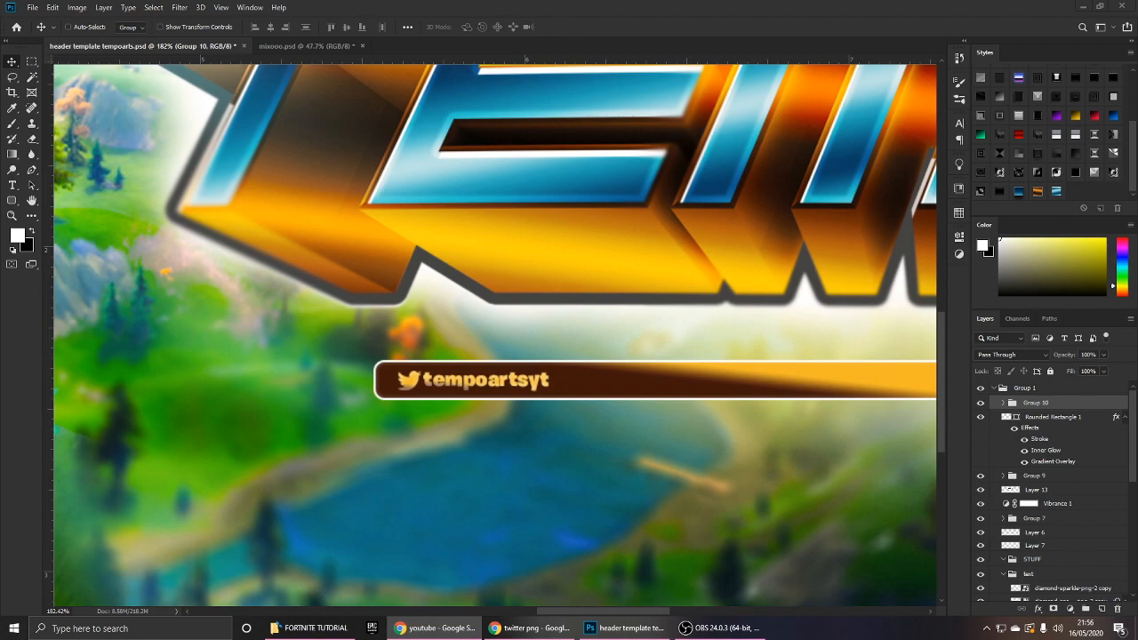
# In the browser, show the image results for "youtube" and copy the red YouTube play-button logo from Wikipedia.
pyautogui.moveTo(1137, 22); pyautogui.dragTo(251, 11)
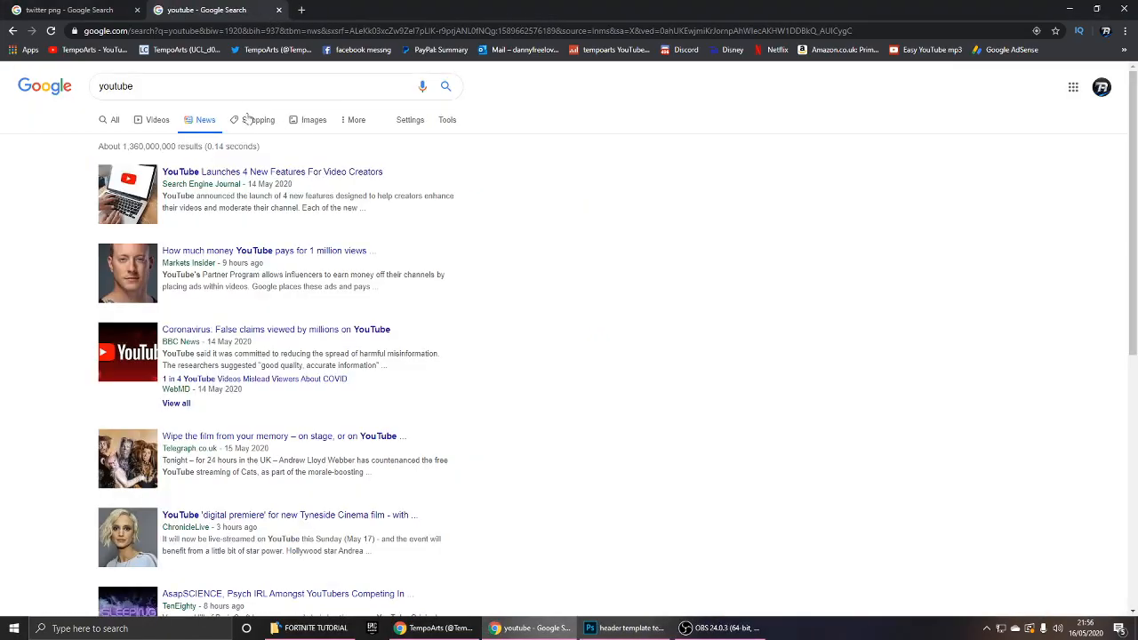
pyautogui.click(307, 121)
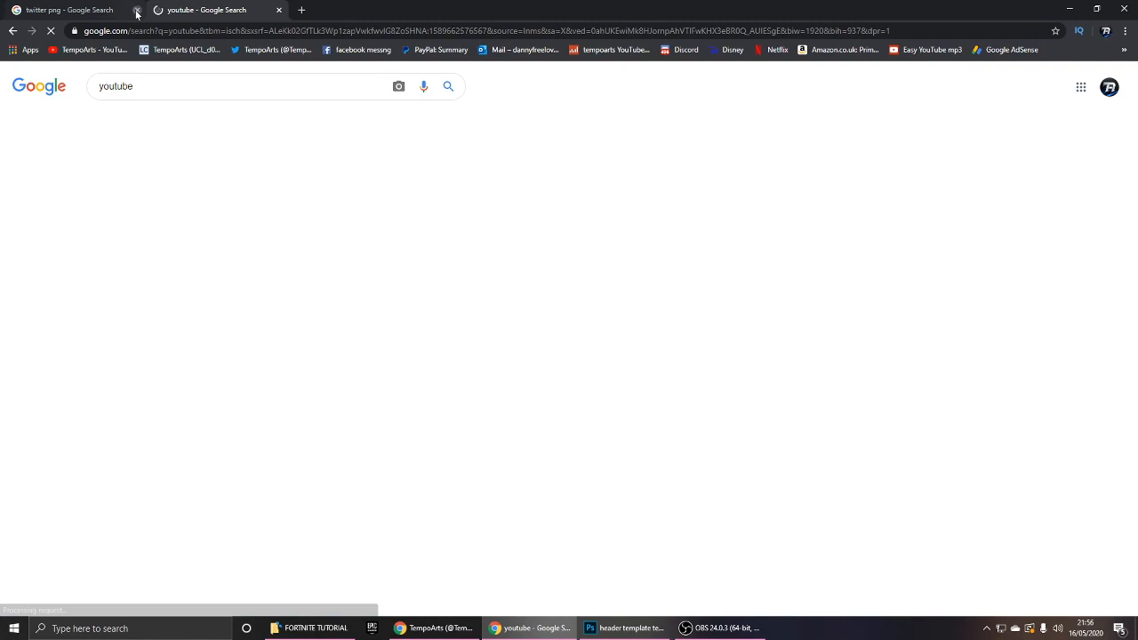
pyautogui.click(137, 9)
pyautogui.click(62, 233)
pyautogui.rightClick(853, 276)
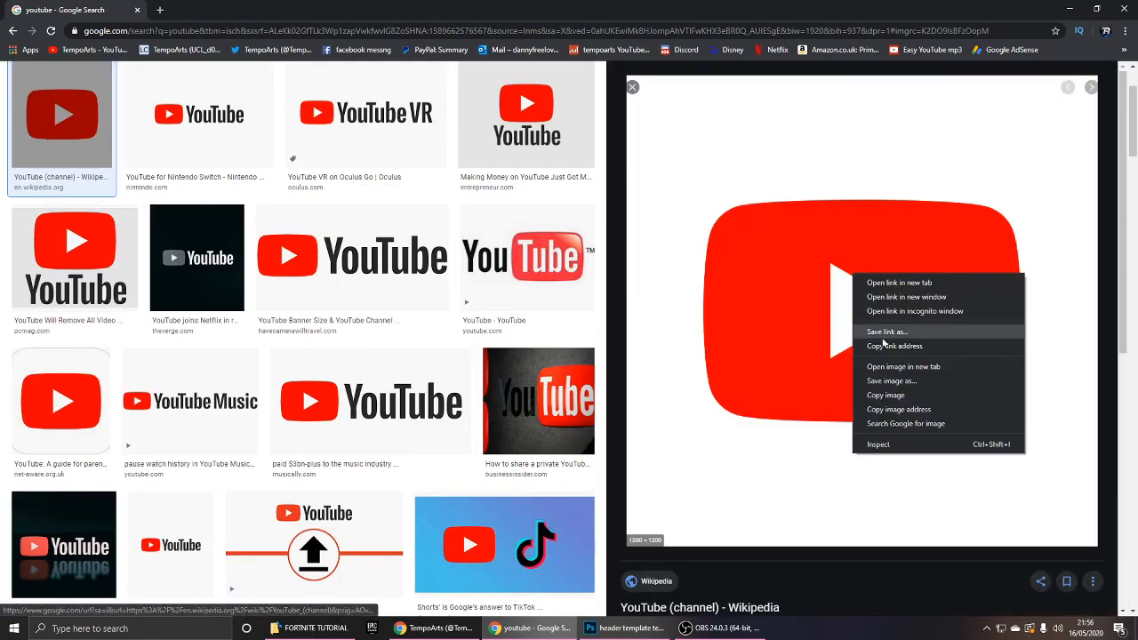
pyautogui.click(887, 396)
# Back in Photoshop, paste the YouTube logo into the header and scale it down to a small image above the bar.
pyautogui.hotkey('alt', 'Tab')
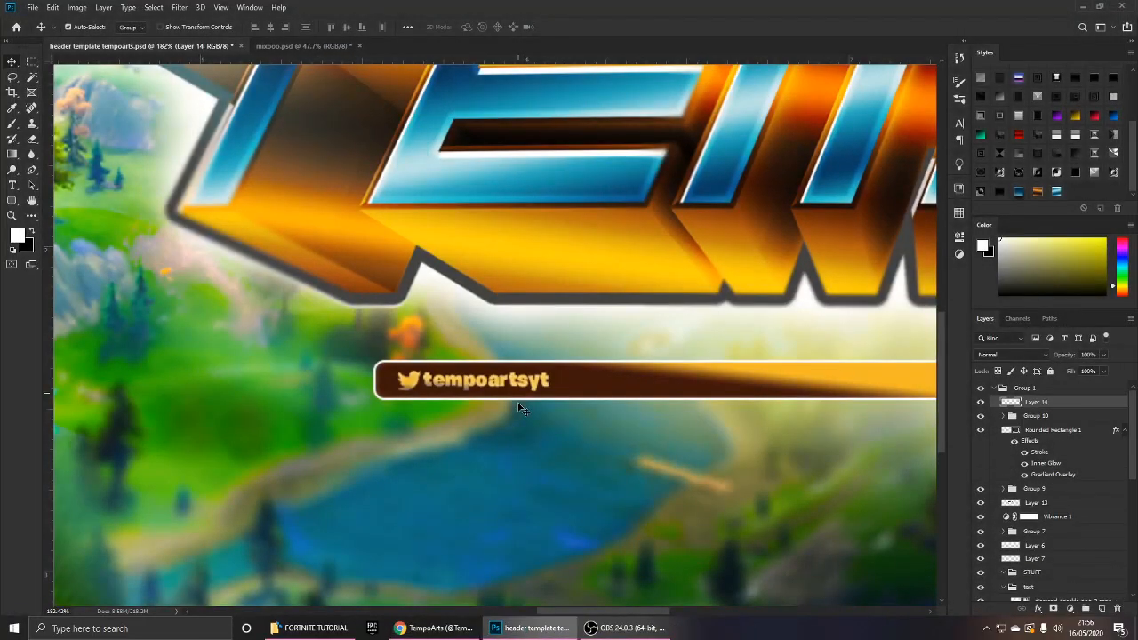
pyautogui.hotkey('ctrl', 'v')
pyautogui.hotkey('ctrl', '0')
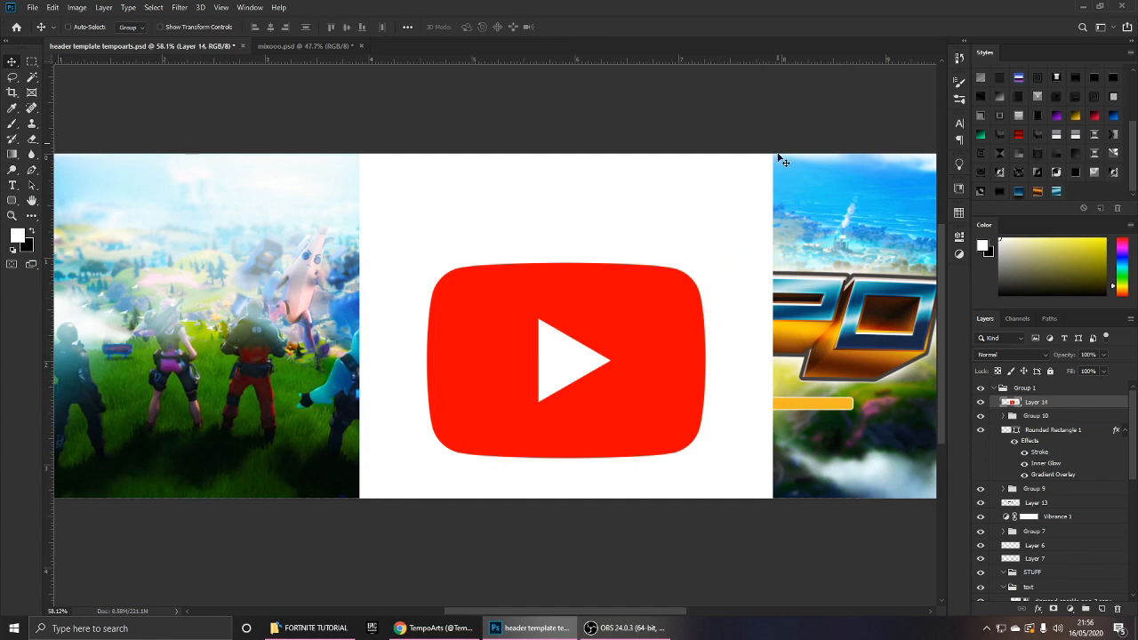
pyautogui.hotkey('ctrl', 't')
pyautogui.moveTo(772, 148); pyautogui.dragTo(598, 329)
pyautogui.press('Return')
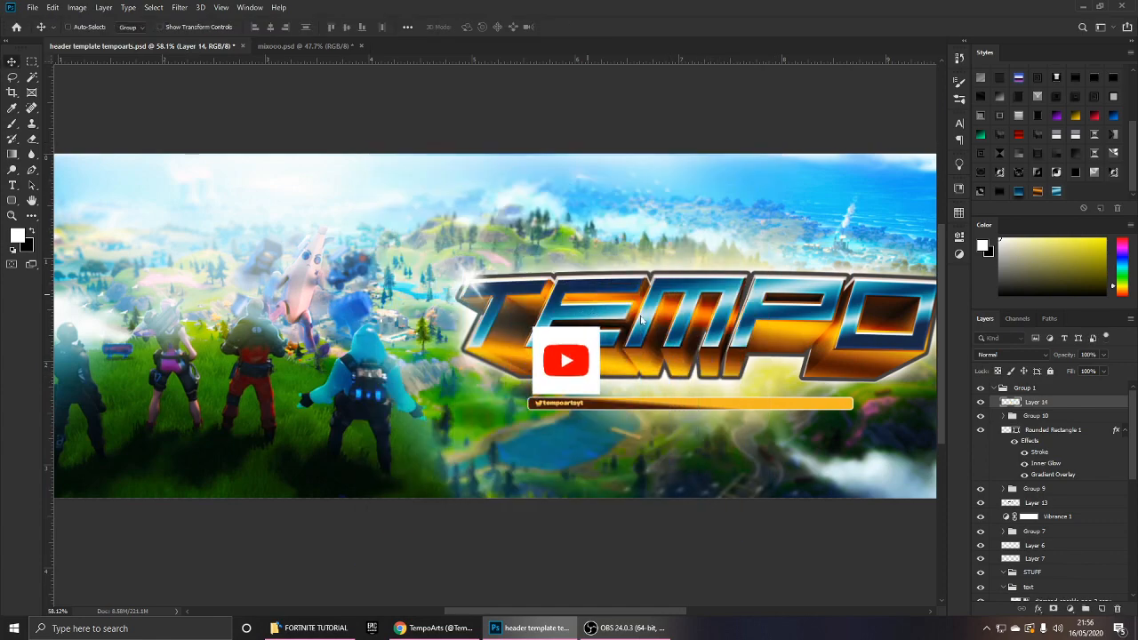
# Delete the white background and the white play triangle from the YouTube logo with the Magic Wand tool.
pyautogui.scroll(3, 641, 319)
pyautogui.press('w')
pyautogui.press('Delete')
pyautogui.hotkey('ctrl', 'd')
pyautogui.press('v')
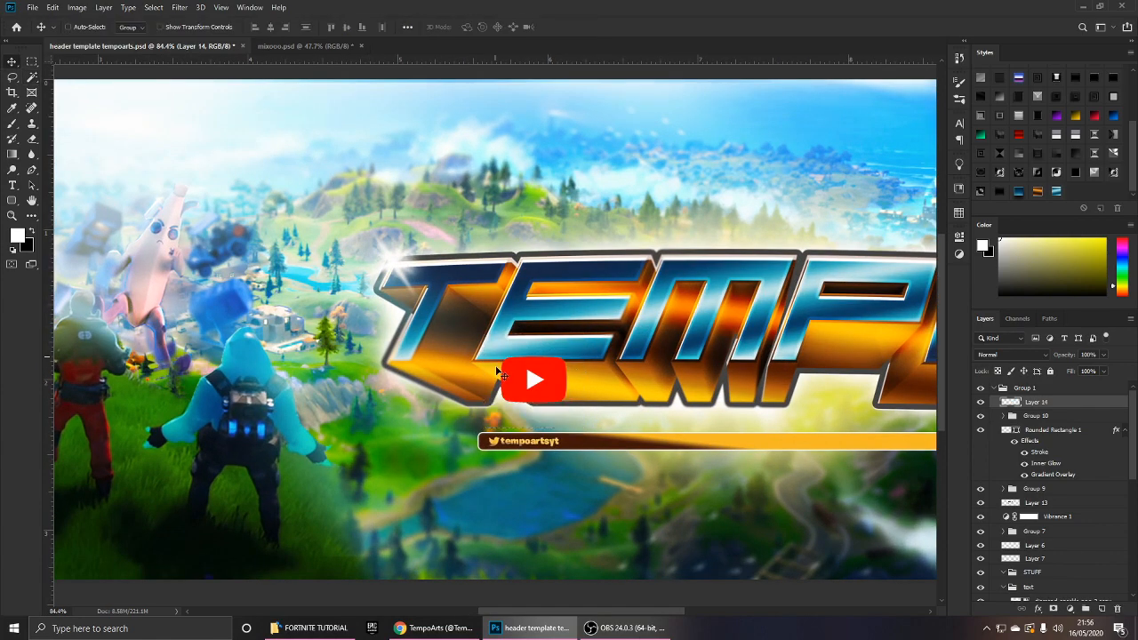
pyautogui.scroll(4, 498, 370)
pyautogui.rightClick(1042, 402)
pyautogui.click(601, 401)
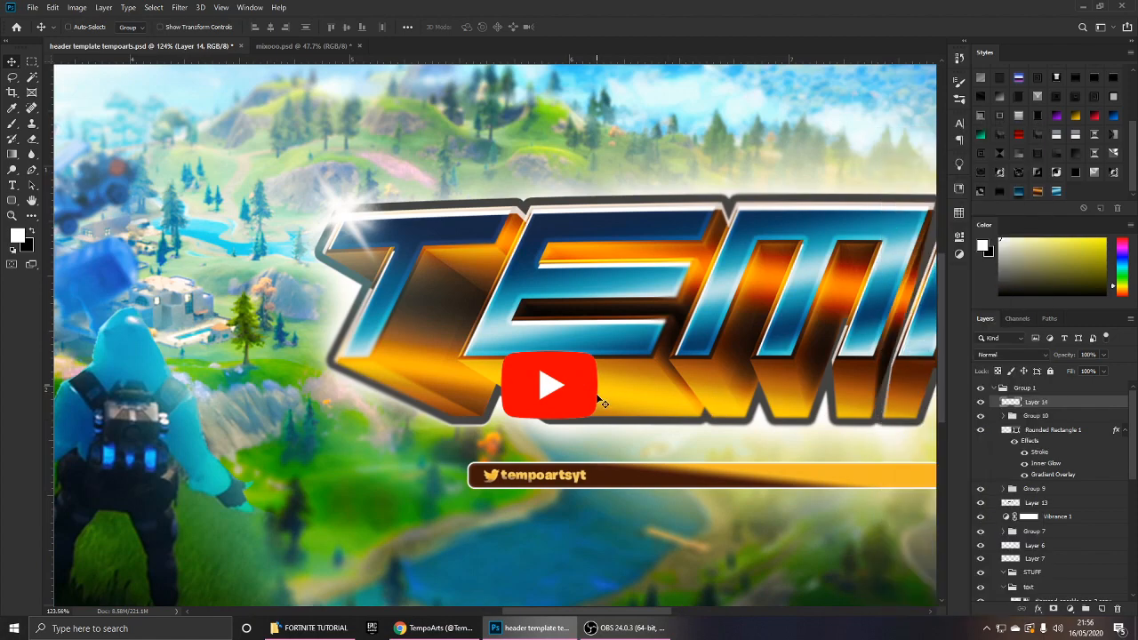
pyautogui.press('w')
pyautogui.press('v')
# Paste the copied layer style without the stroke onto the YouTube logo and move it towards the bar.
pyautogui.rightClick(1041, 402)
pyautogui.click(924, 396)
pyautogui.moveTo(626, 411); pyautogui.dragTo(716, 468)
# Scale the YouTube logo down to fit the bar's height and place it after the tempoartsyt text.
pyautogui.hotkey('ctrl', 't')
pyautogui.press('Return')
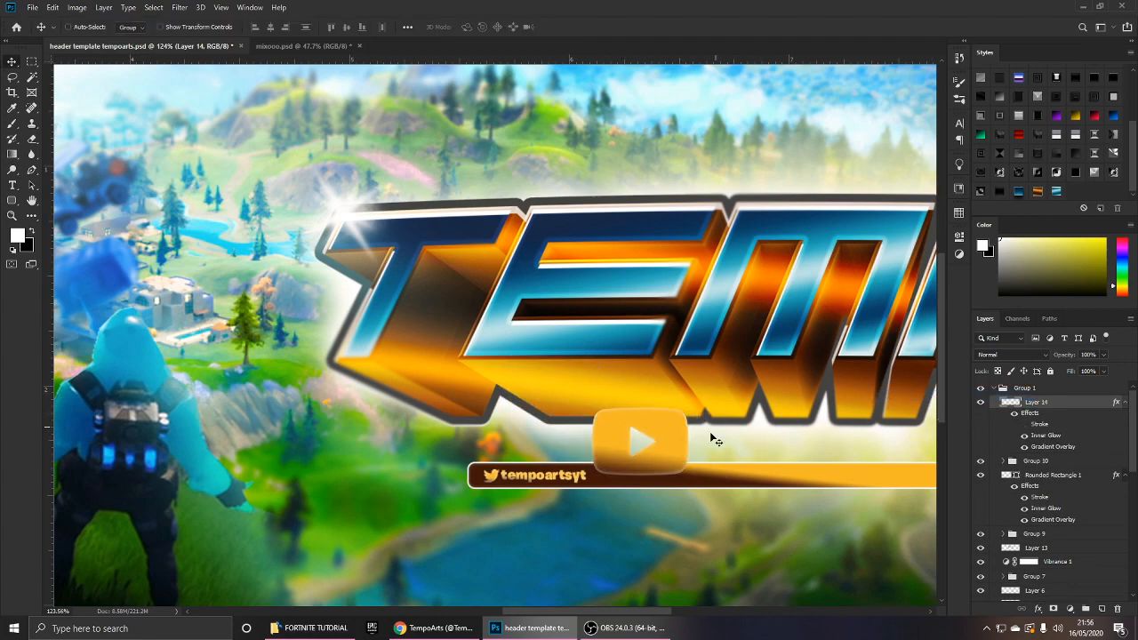
pyautogui.moveTo(689, 408); pyautogui.dragTo(649, 429)
pyautogui.scroll(4, 634, 446)
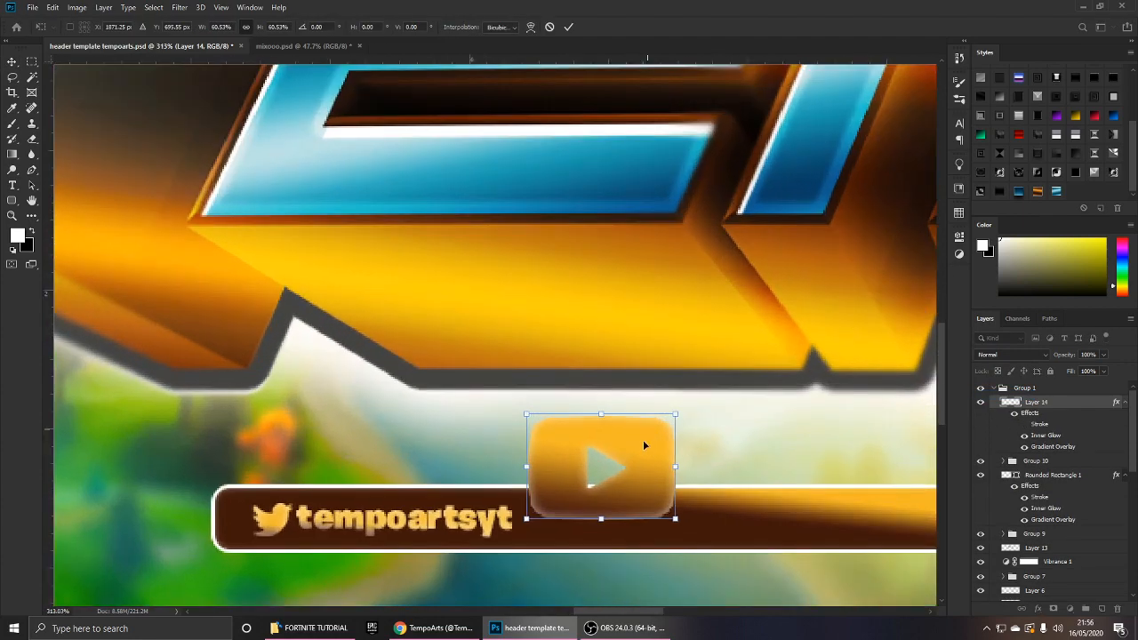
pyautogui.moveTo(646, 444); pyautogui.dragTo(322, 486)
pyautogui.moveTo(419, 467); pyautogui.dragTo(559, 420)
pyautogui.moveTo(493, 405); pyautogui.dragTo(442, 418)
pyautogui.moveTo(421, 463); pyautogui.dragTo(709, 469)
pyautogui.press('Return')
pyautogui.scroll(-2, 430, 464)
pyautogui.scroll(-3, 708, 469)
pyautogui.scroll(1, 708, 470)
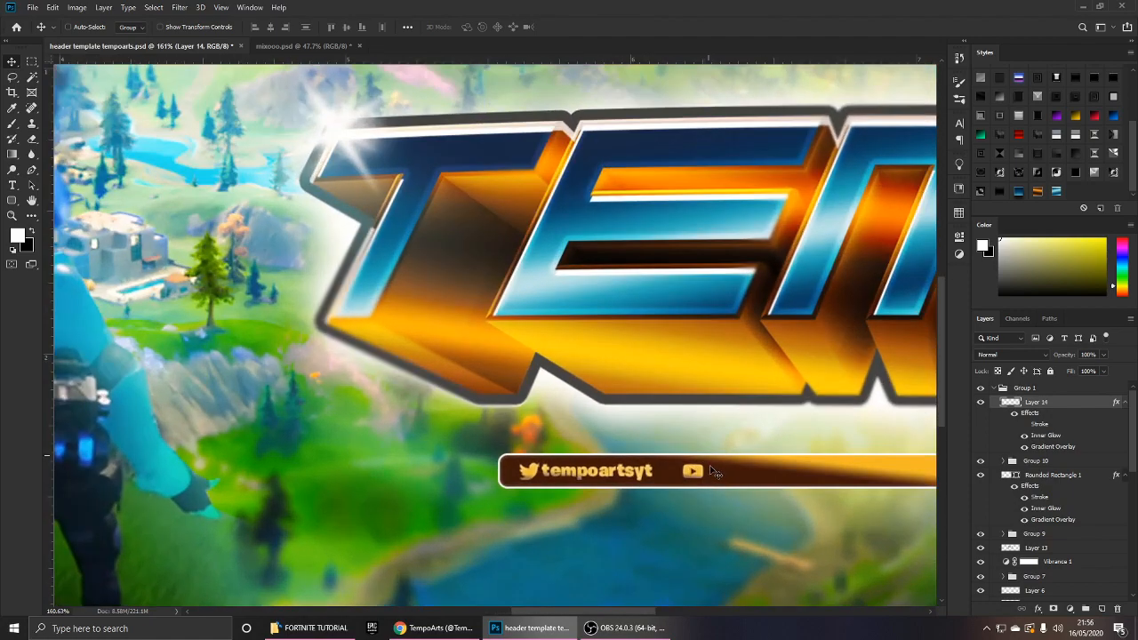
# Scale the YouTube logo down slightly more to match the Twitter logo's visual size.
pyautogui.scroll(-6, 709, 470)
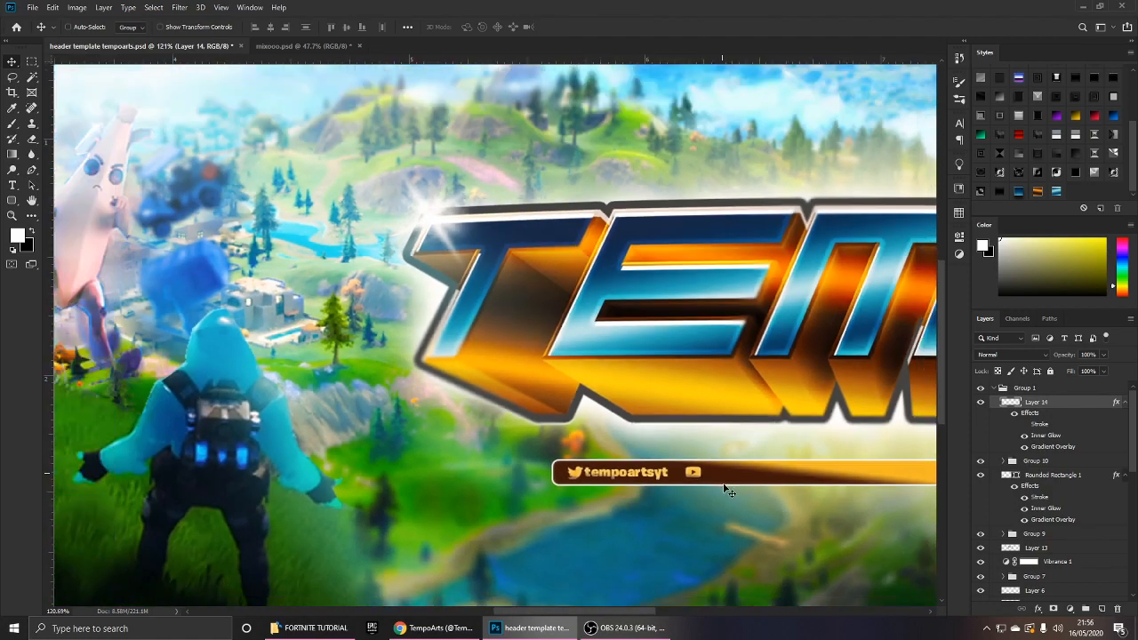
pyautogui.scroll(-1, 719, 485)
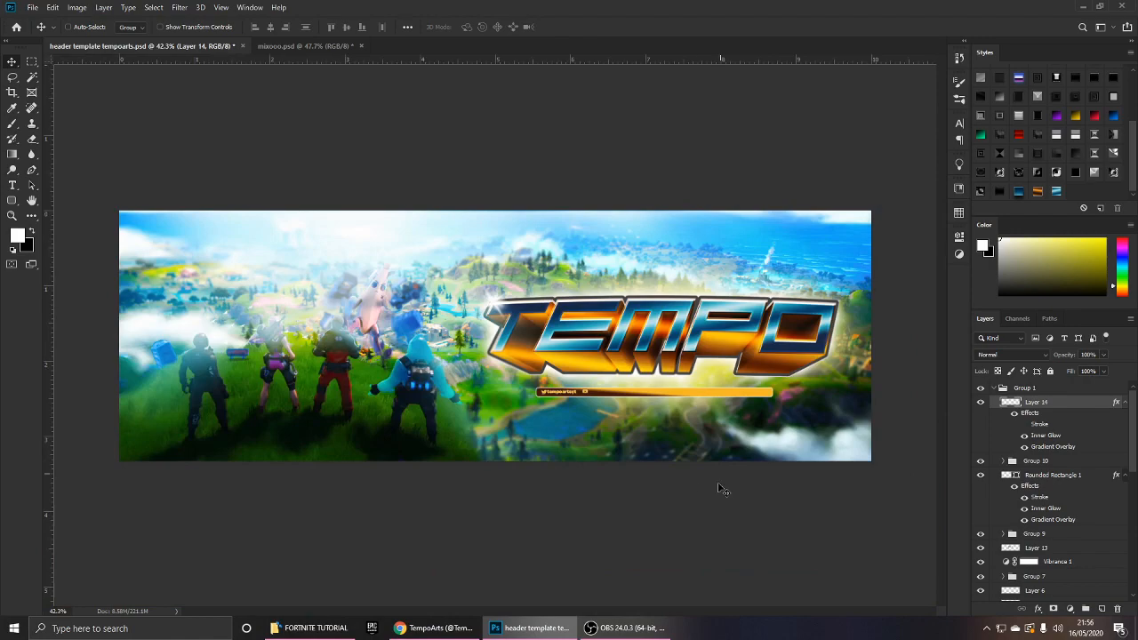
pyautogui.scroll(8, 671, 489)
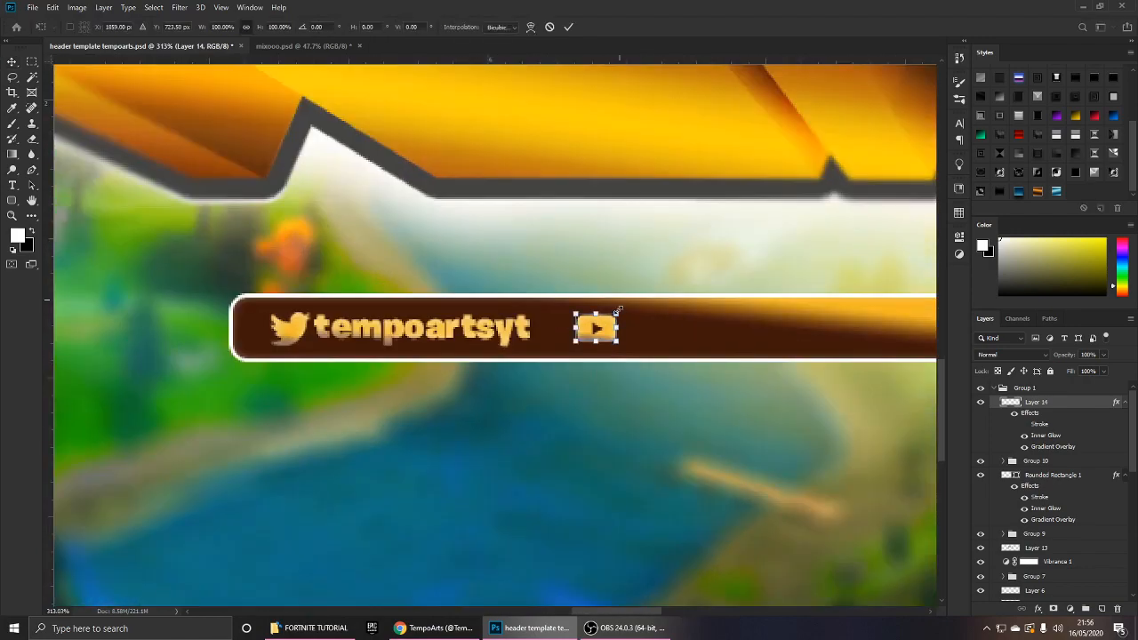
pyautogui.scroll(-1, 627, 324)
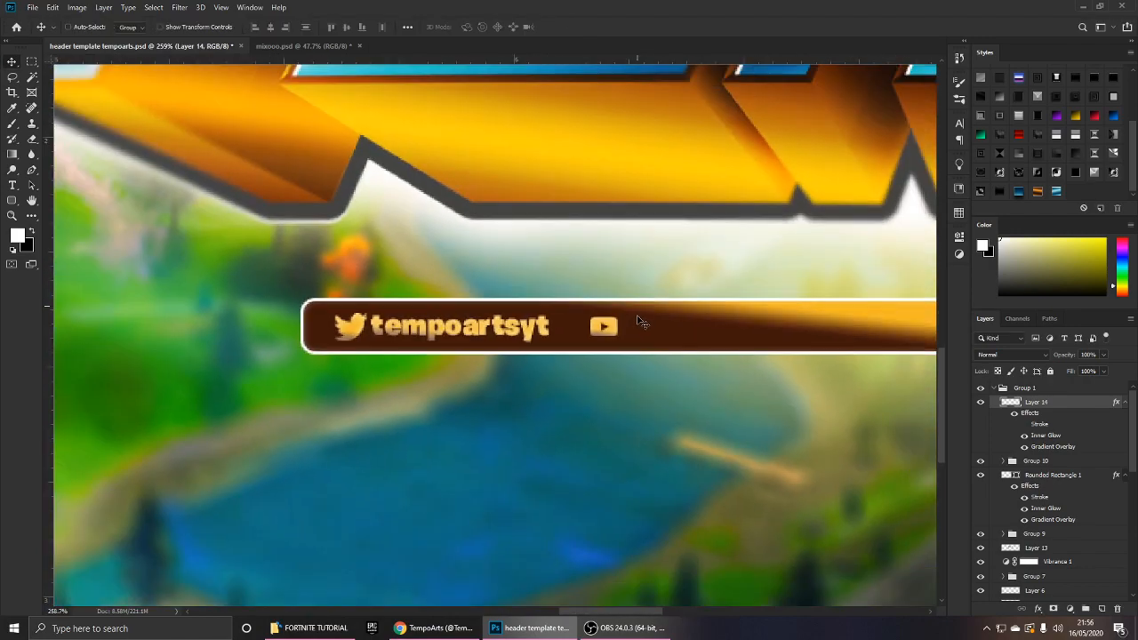
pyautogui.scroll(1, 725, 397)
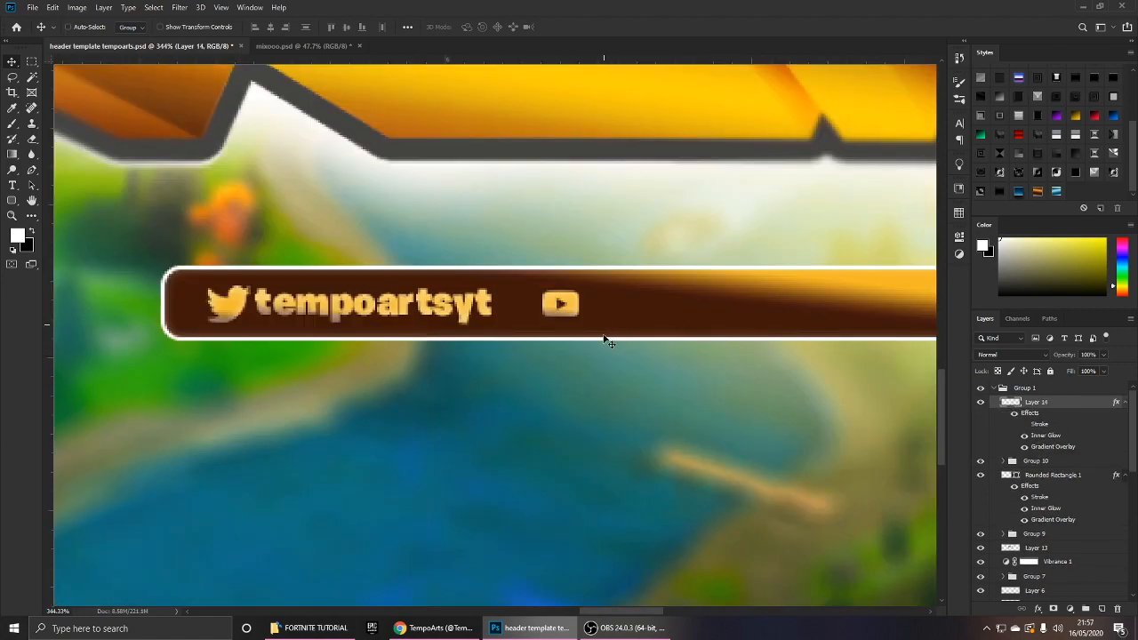
pyautogui.press('t')
pyautogui.click(619, 308)
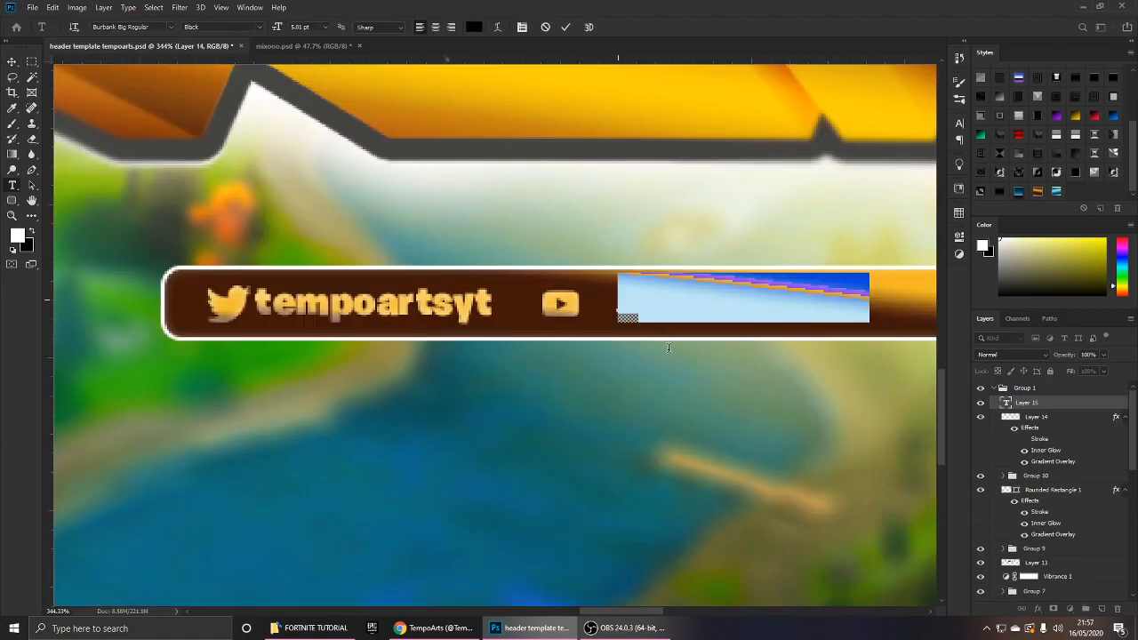
pyautogui.click(803, 384)
pyautogui.press('Delete')
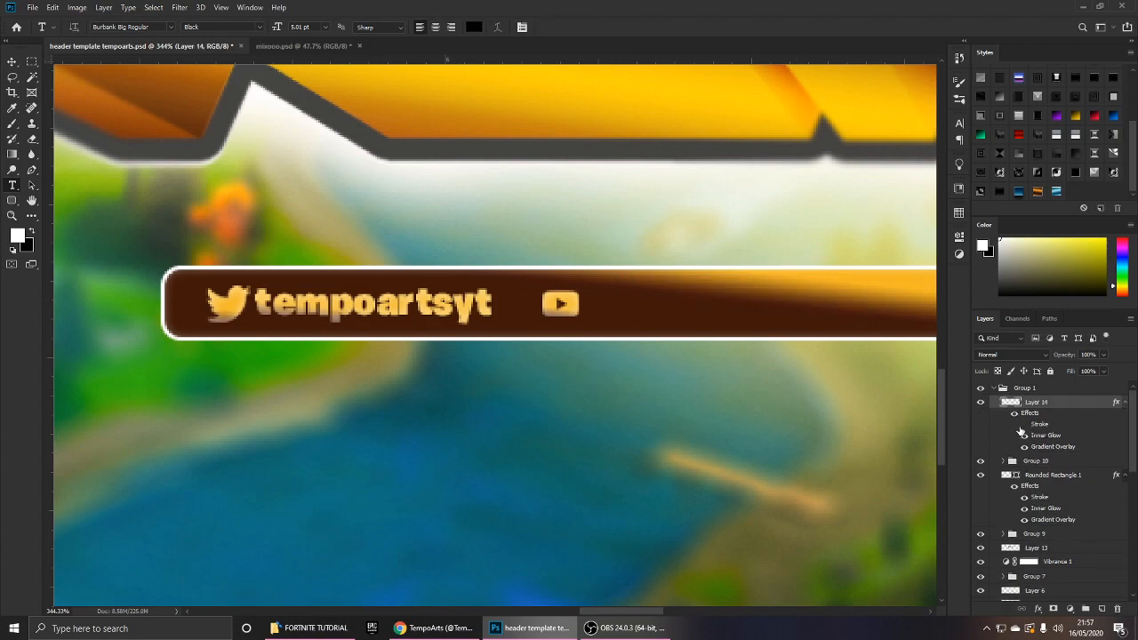
# Duplicate the tempoartsyt text layer and change the copy's text to "tempoarts".
pyautogui.click(1004, 461)
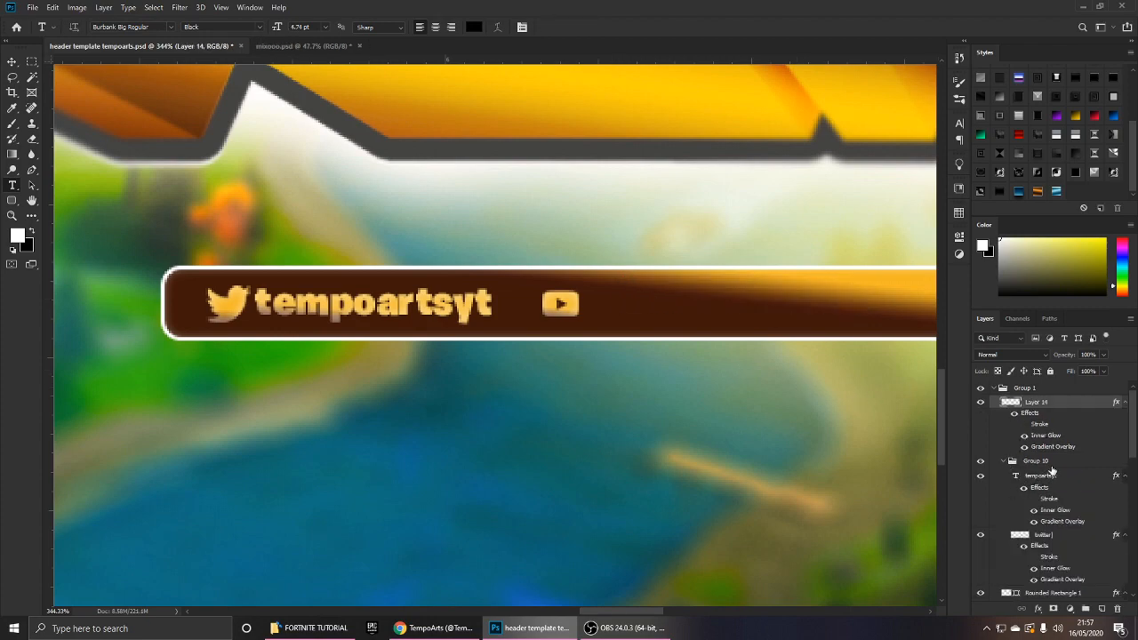
pyautogui.click(1051, 473)
pyautogui.hotkey('ctrl', 'c')
pyautogui.hotkey('ctrl', 'v')
pyautogui.press('v')
pyautogui.press('t')
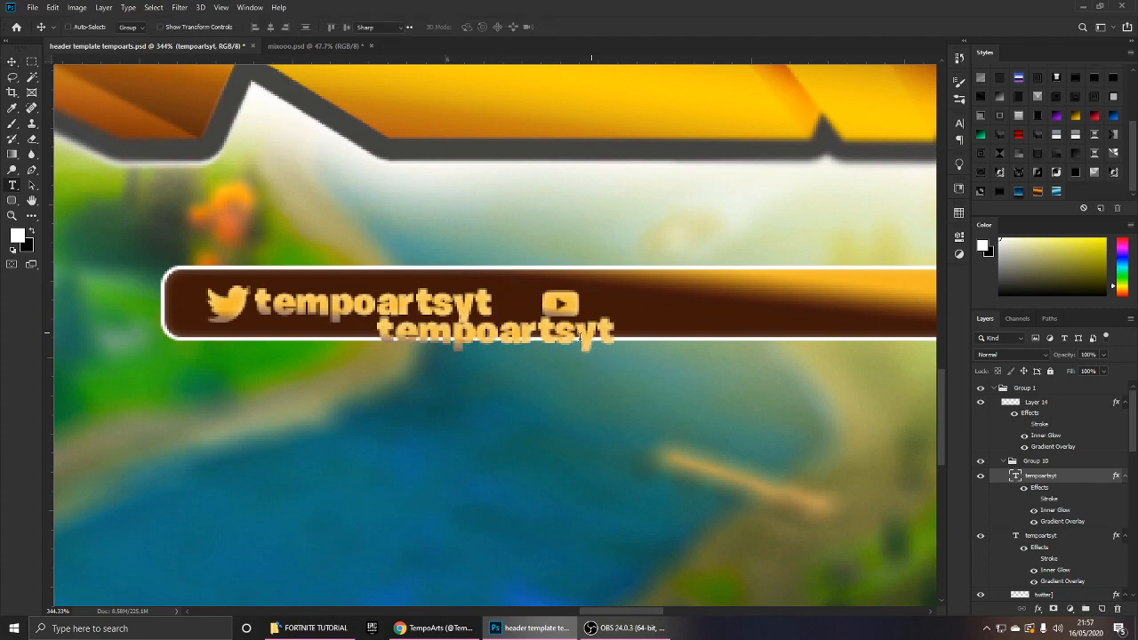
pyautogui.moveTo(576, 331); pyautogui.dragTo(622, 332)
pyautogui.press('BackSpace')
pyautogui.hotkey('ctrl', 'Return')
pyautogui.press('v')
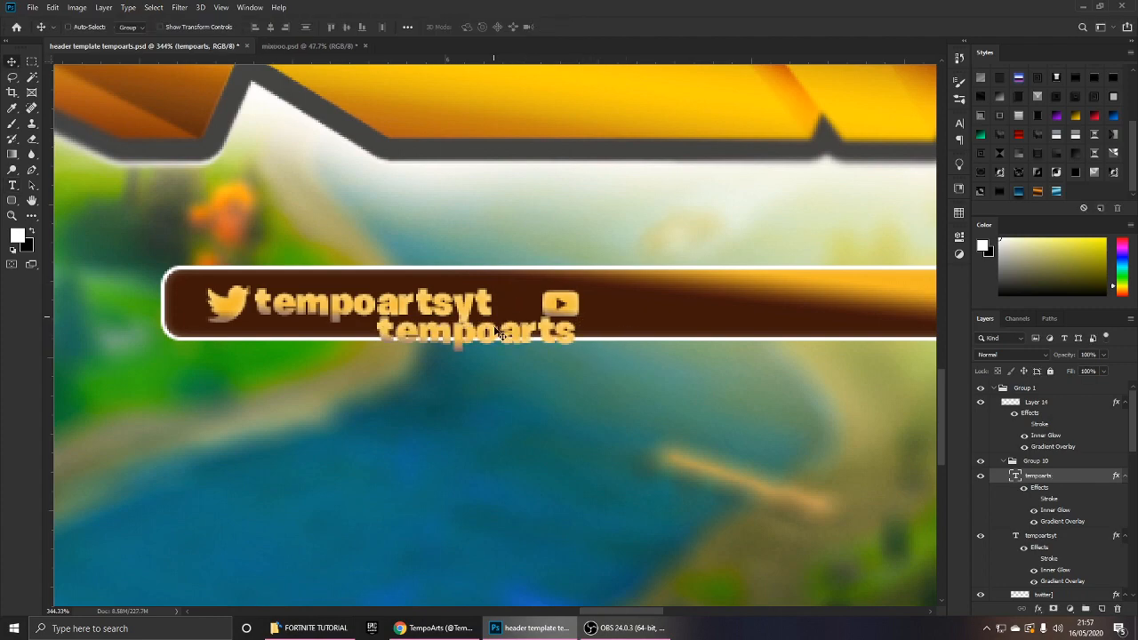
# Move the tempoarts text inside the bar, directly after the YouTube logo and level with the tempoartsyt text.
pyautogui.moveTo(524, 327); pyautogui.dragTo(725, 325)
pyautogui.scroll(-6, 693, 351)
pyautogui.scroll(4, 699, 346)
pyautogui.scroll(-6, 721, 329)
pyautogui.scroll(-3, 700, 362)
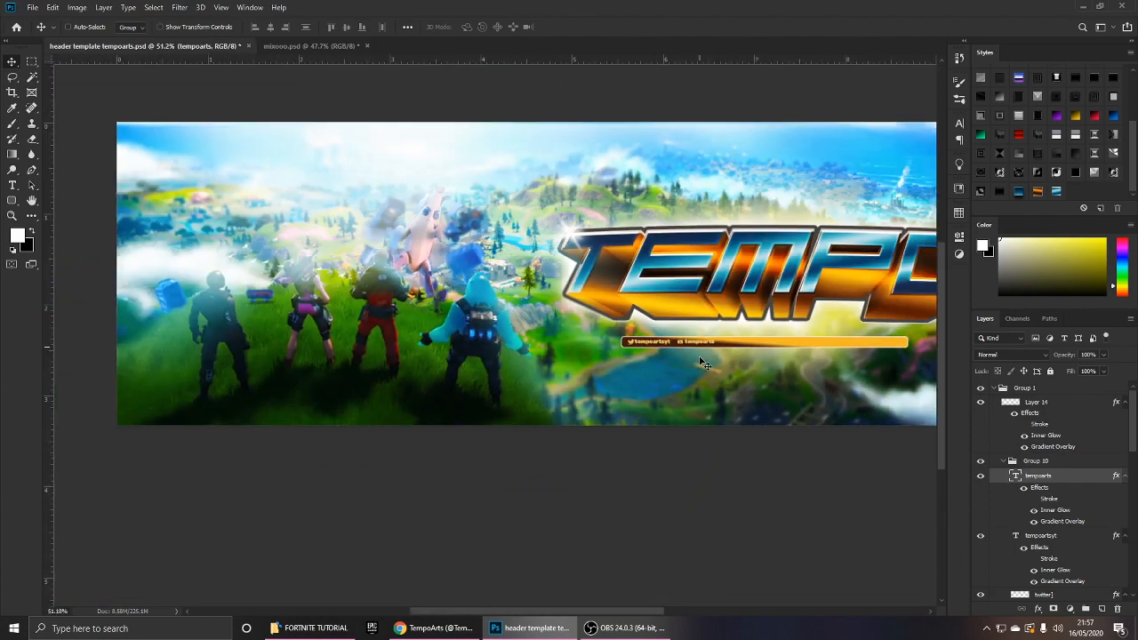
pyautogui.scroll(3, 700, 361)
pyautogui.click(1005, 463)
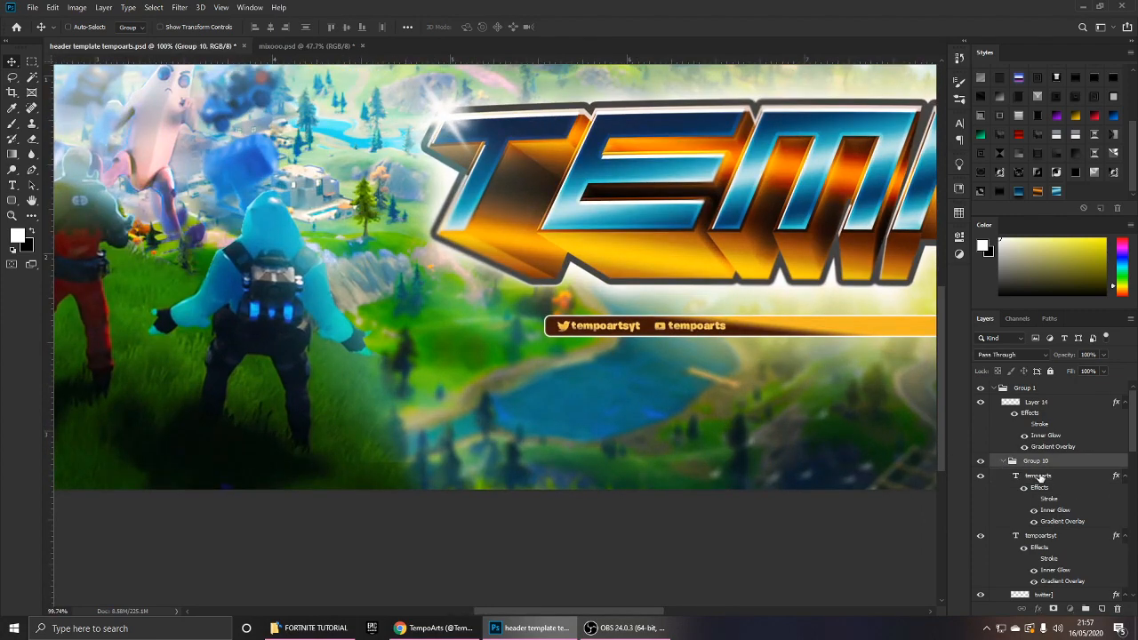
# Group the tempoarts and tempoartsyt text layers together, and group the Twitter and YouTube logo layers separately.
pyautogui.click(1037, 476)
pyautogui.keyDown('shift'); pyautogui.click(1040, 535); pyautogui.keyUp('shift')
pyautogui.hotkey('ctrl', 'g')
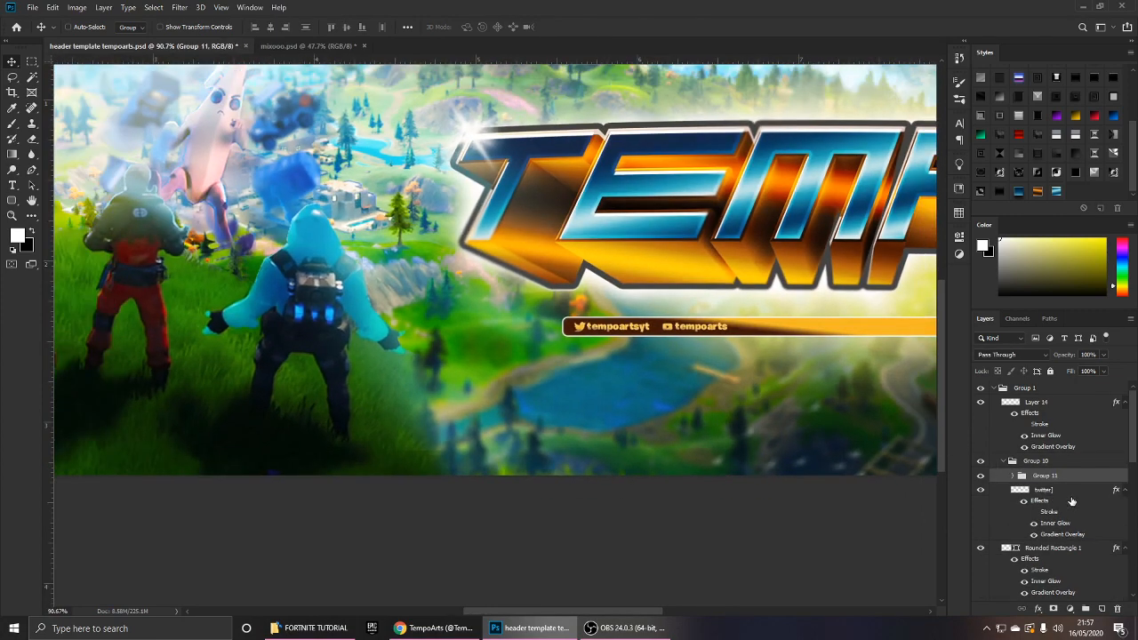
pyautogui.click(1068, 494)
pyautogui.keyDown('ctrl'); pyautogui.click(1045, 402); pyautogui.keyUp('ctrl')
pyautogui.hotkey('ctrl', 'g')
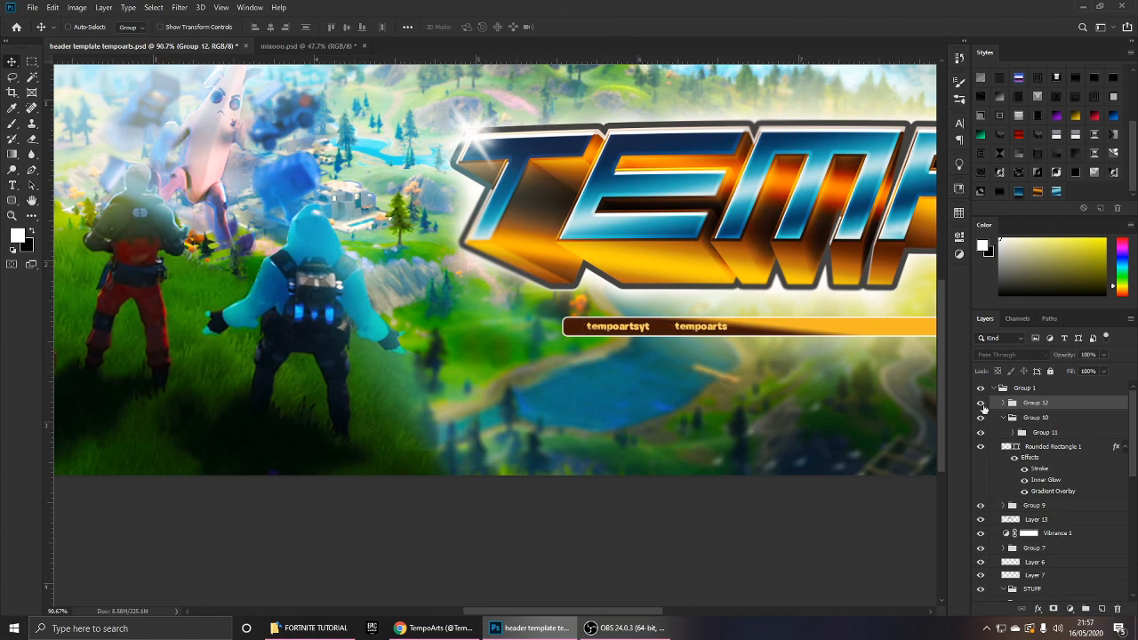
# Rename the logo group to SOCIAL and the group of handle texts to text.
pyautogui.doubleClick(1033, 403)
pyautogui.press('Return')
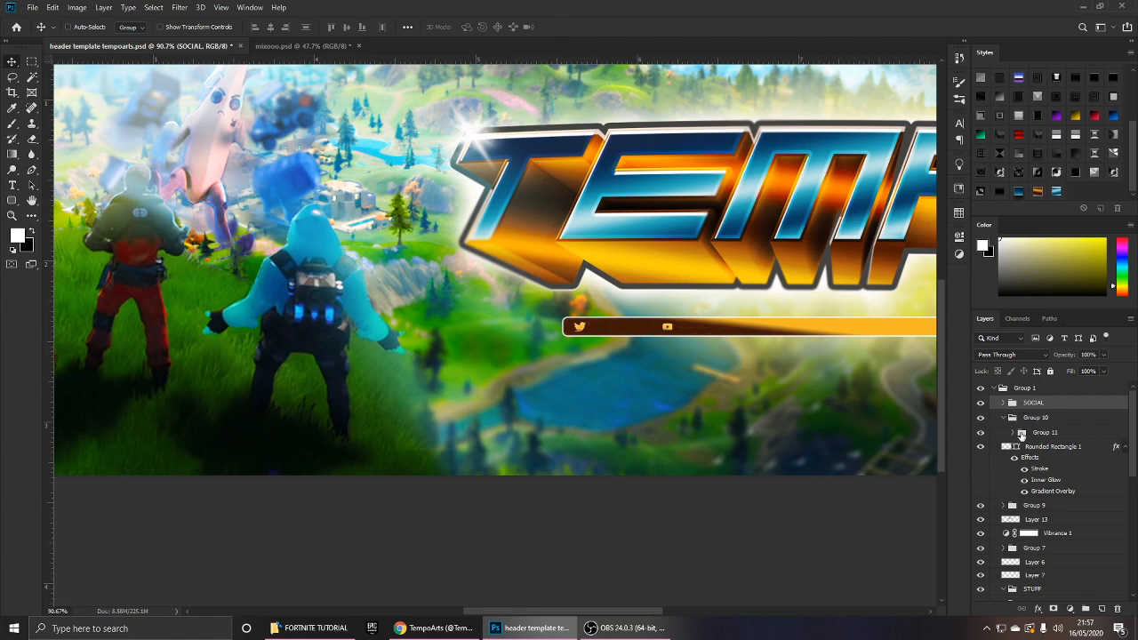
pyautogui.doubleClick(1045, 432)
pyautogui.write('text')
pyautogui.press('Return')
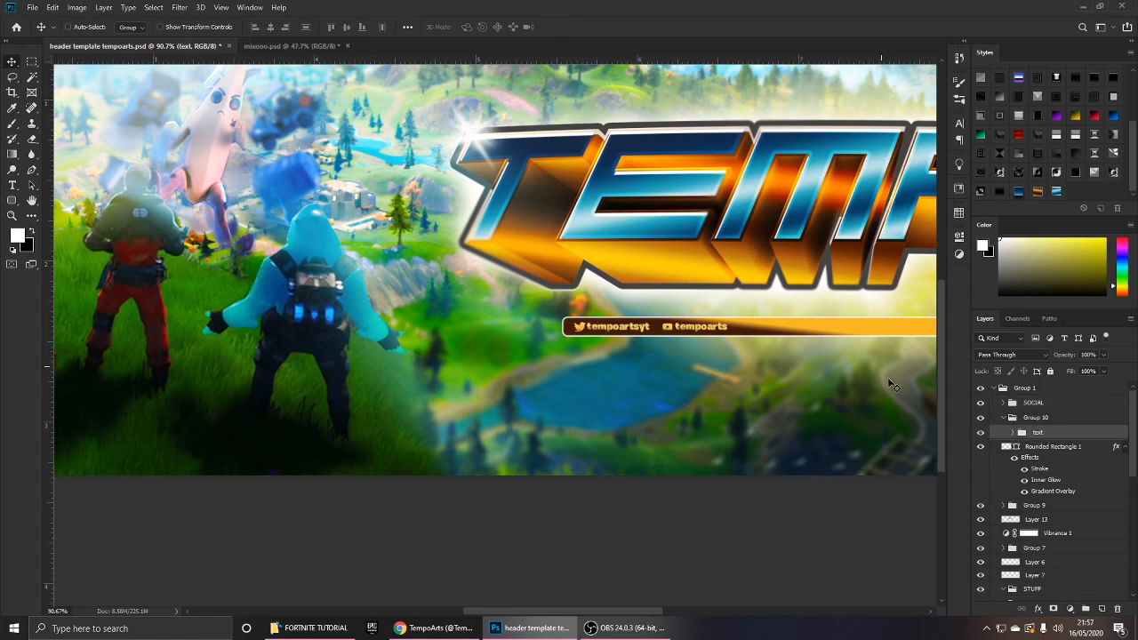
# Combine the text and SOCIAL groups into one parent group named SOCIALS.
pyautogui.moveTo(1065, 436); pyautogui.dragTo(1056, 408)
pyautogui.keyDown('shift'); pyautogui.click(1055, 408); pyautogui.keyUp('shift')
pyautogui.hotkey('ctrl', 'g')
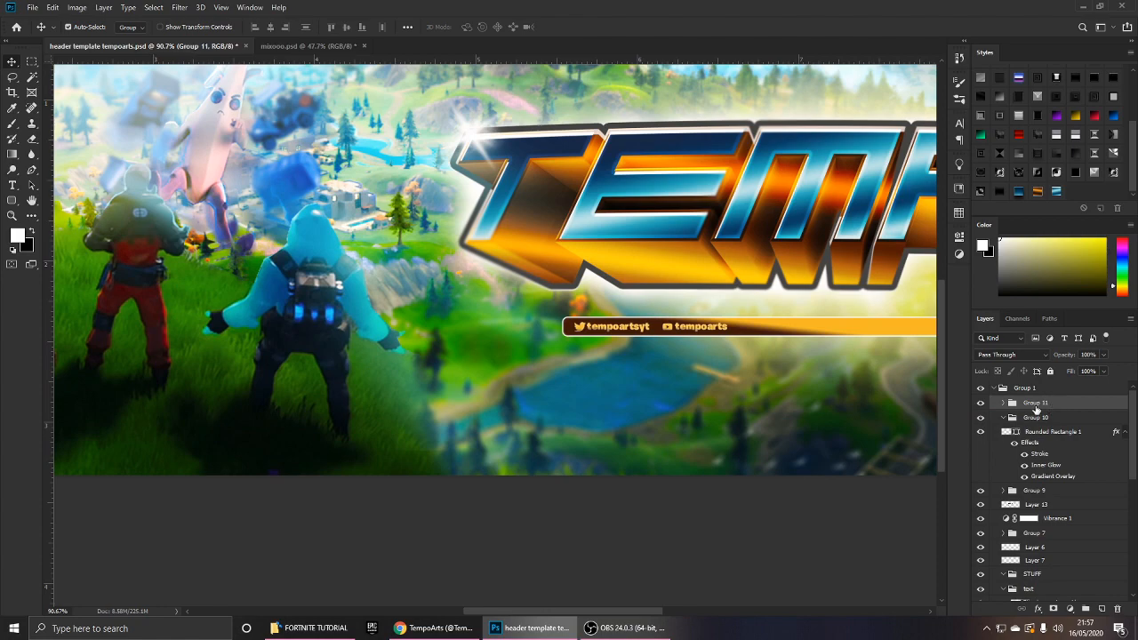
pyautogui.doubleClick(1035, 404)
pyautogui.write('SOCIALS')
pyautogui.press('Return')
# Add the text "ROAD TO 15,000 SUBSCRIBERS" inside the bar, well after the tempoarts handle.
pyautogui.scroll(7, 670, 418)
pyautogui.scroll(-9, 652, 252)
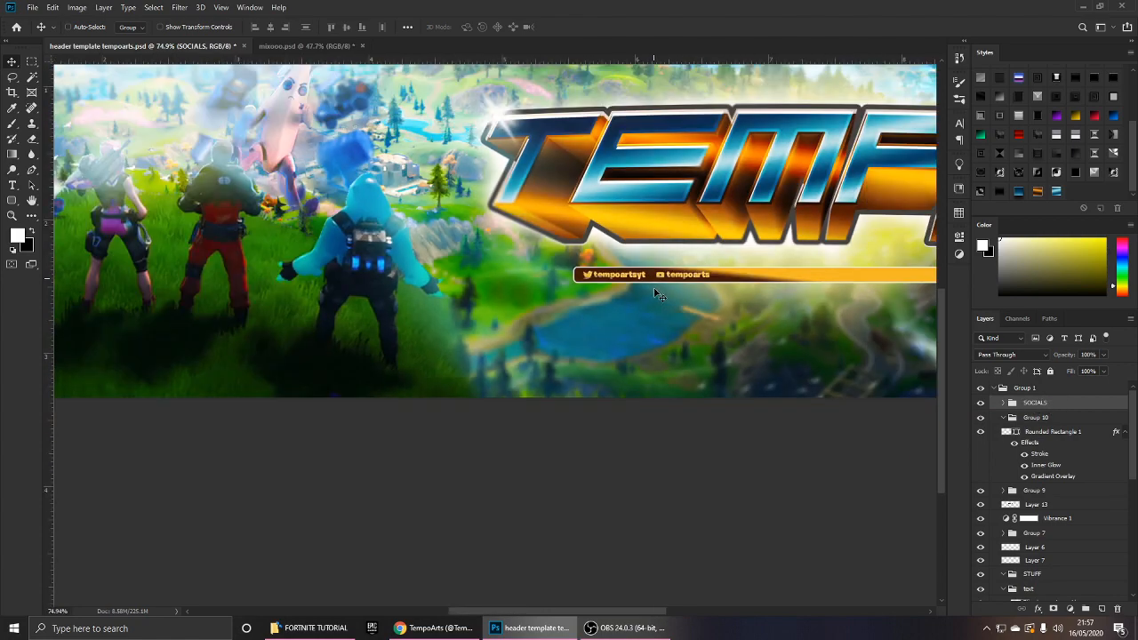
pyautogui.scroll(-3, 658, 295)
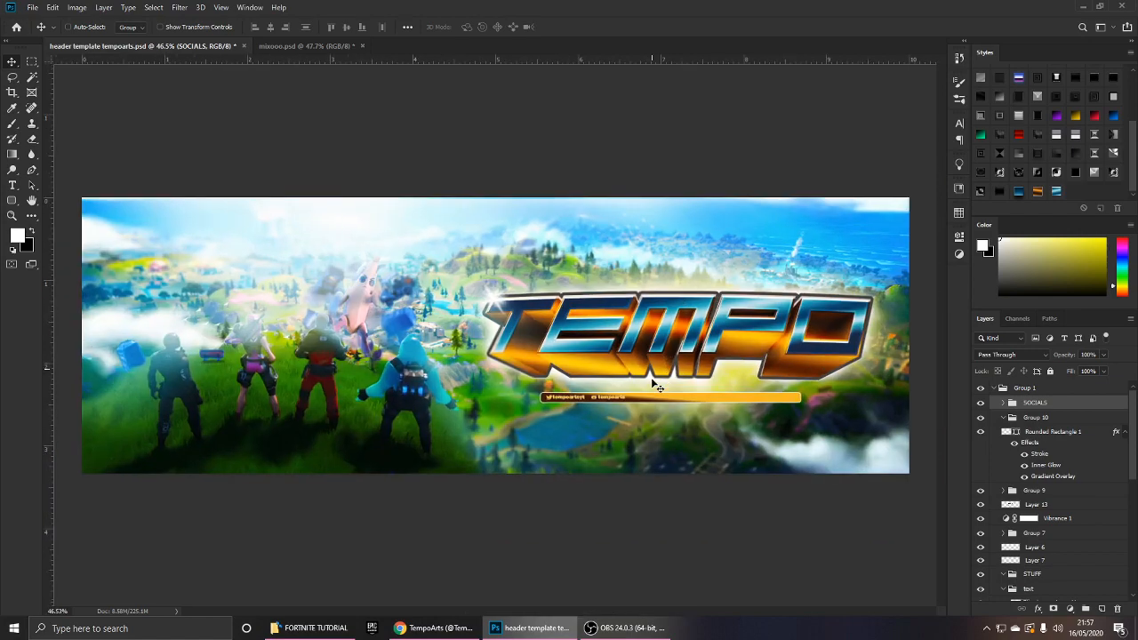
pyautogui.scroll(4, 658, 387)
pyautogui.press('t')
pyautogui.click(623, 395)
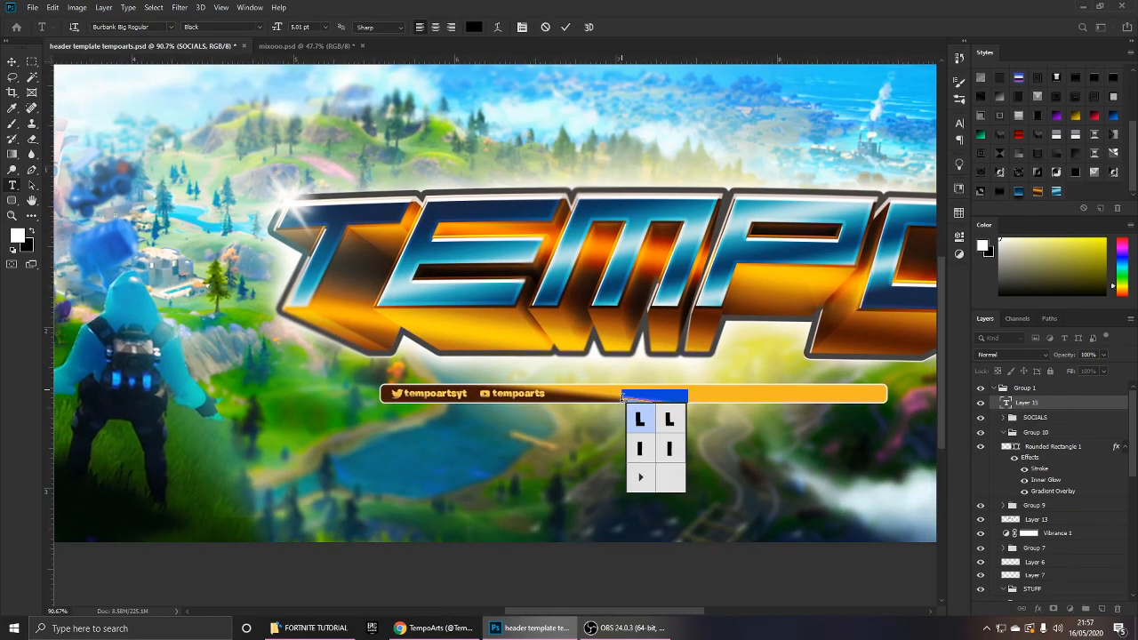
pyautogui.write('ake')
pyautogui.hotkey('ctrl', 'a')
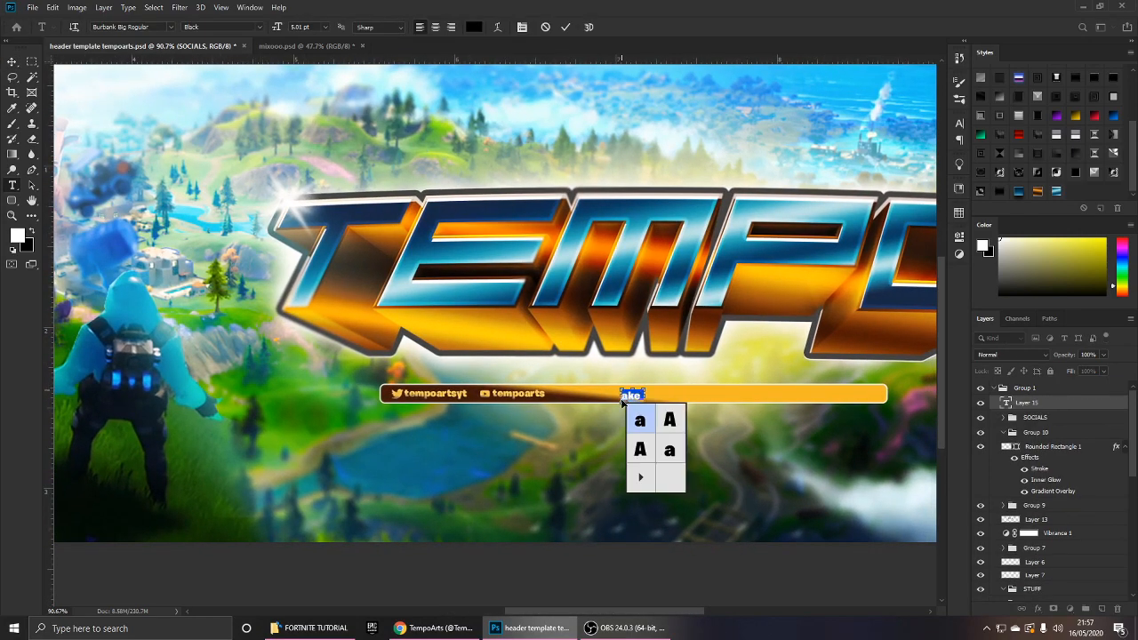
pyautogui.press('BackSpace')
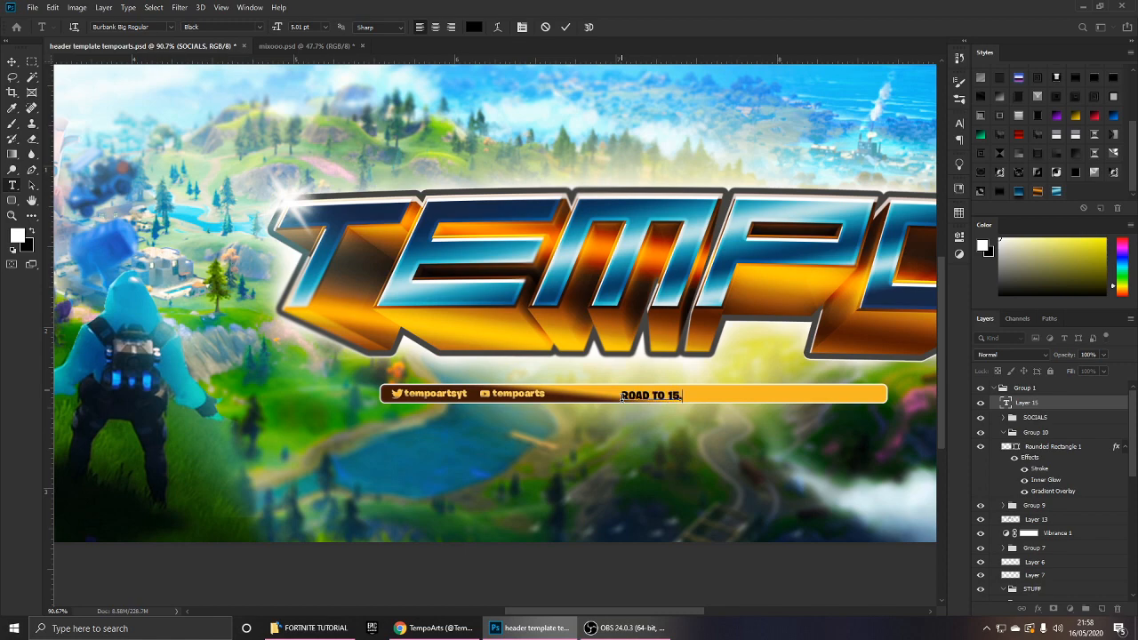
pyautogui.write('000')
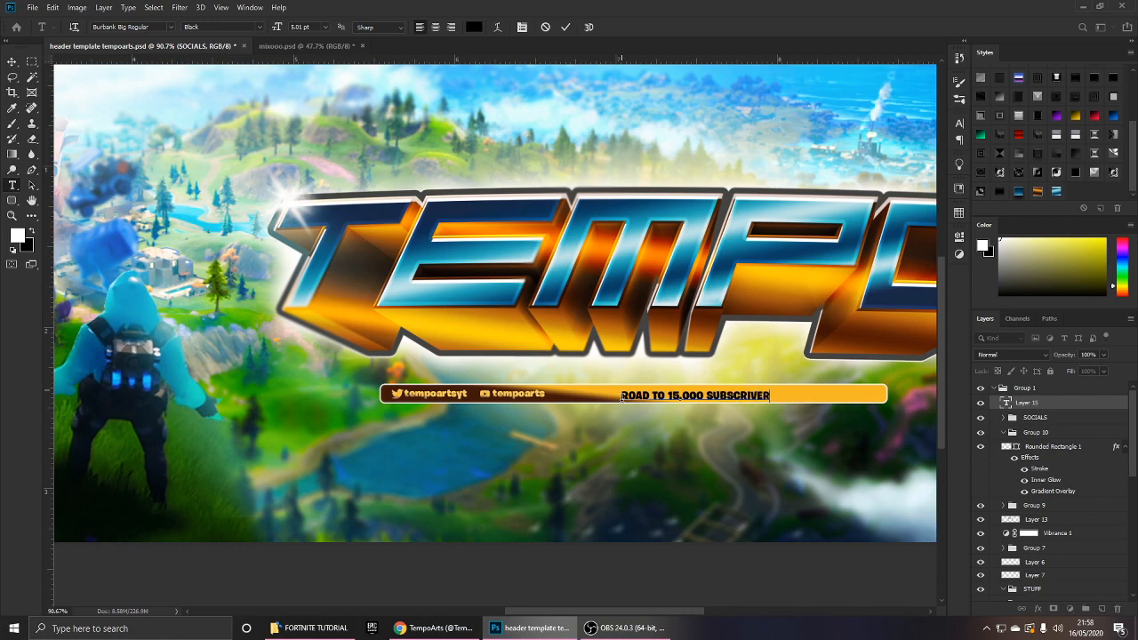
pyautogui.write('SUBSCRIBERS')
pyautogui.hotkey('ctrl', 'Return')
pyautogui.press('v')
pyautogui.scroll(1, 786, 396)
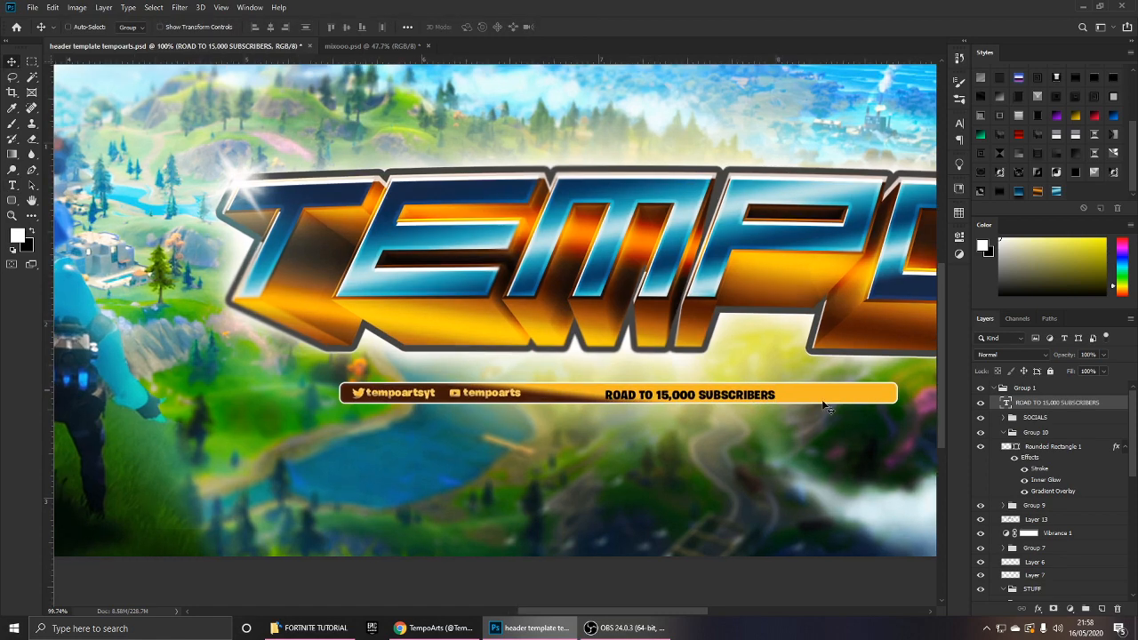
# Paste the copied layer style onto the subscriber goal text, hide its stroke and shift the text slightly towards the handles.
pyautogui.rightClick(1058, 403)
pyautogui.click(962, 472)
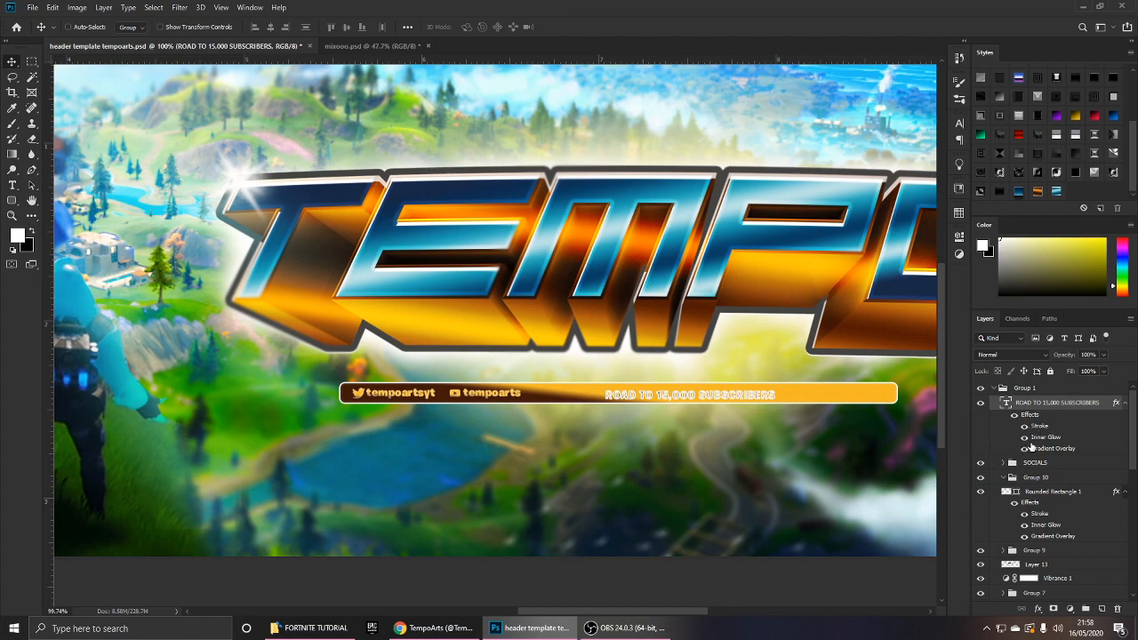
pyautogui.click(1024, 426)
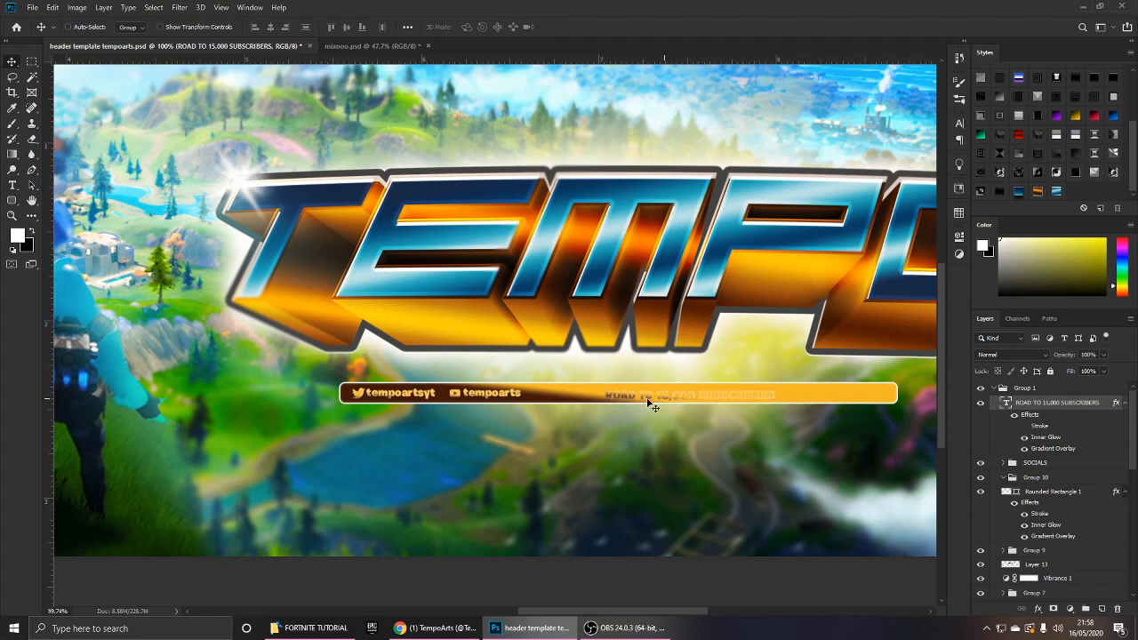
pyautogui.moveTo(724, 392); pyautogui.dragTo(683, 393)
# Show the subscriber goal text's stroke again and set the stroke position to Outside.
pyautogui.click(1024, 426)
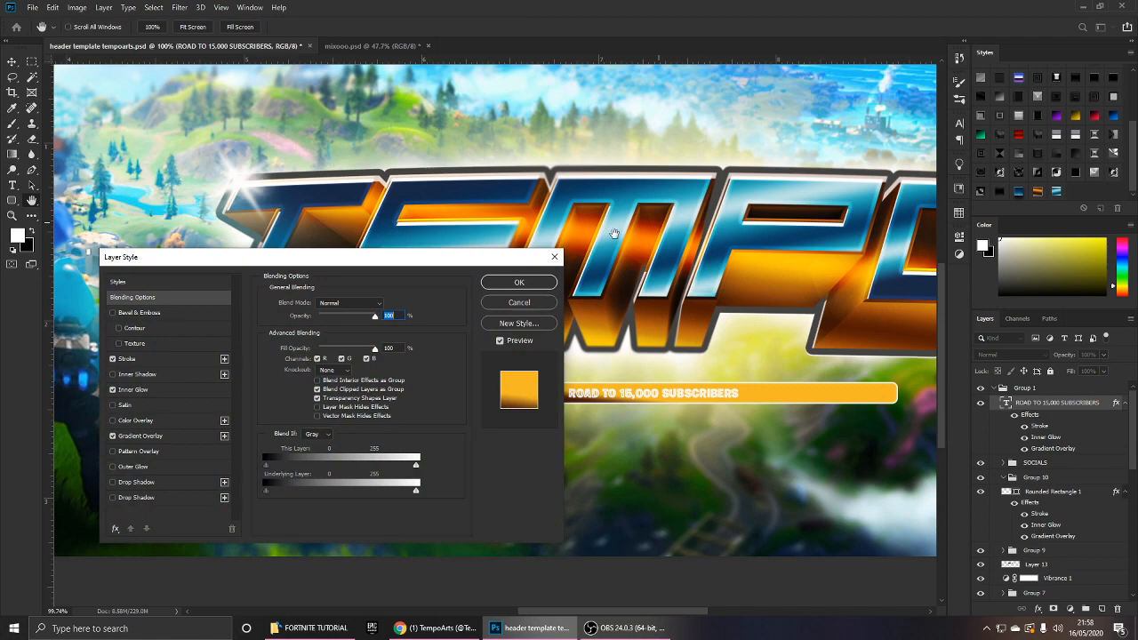
pyautogui.click(145, 359)
pyautogui.click(326, 317)
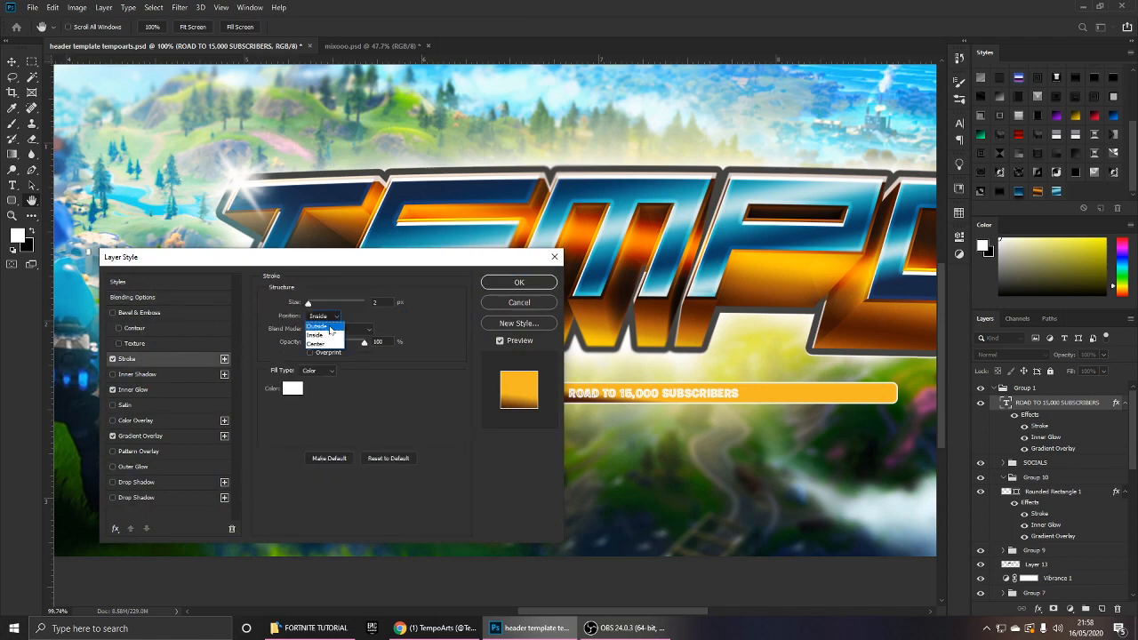
pyautogui.click(329, 327)
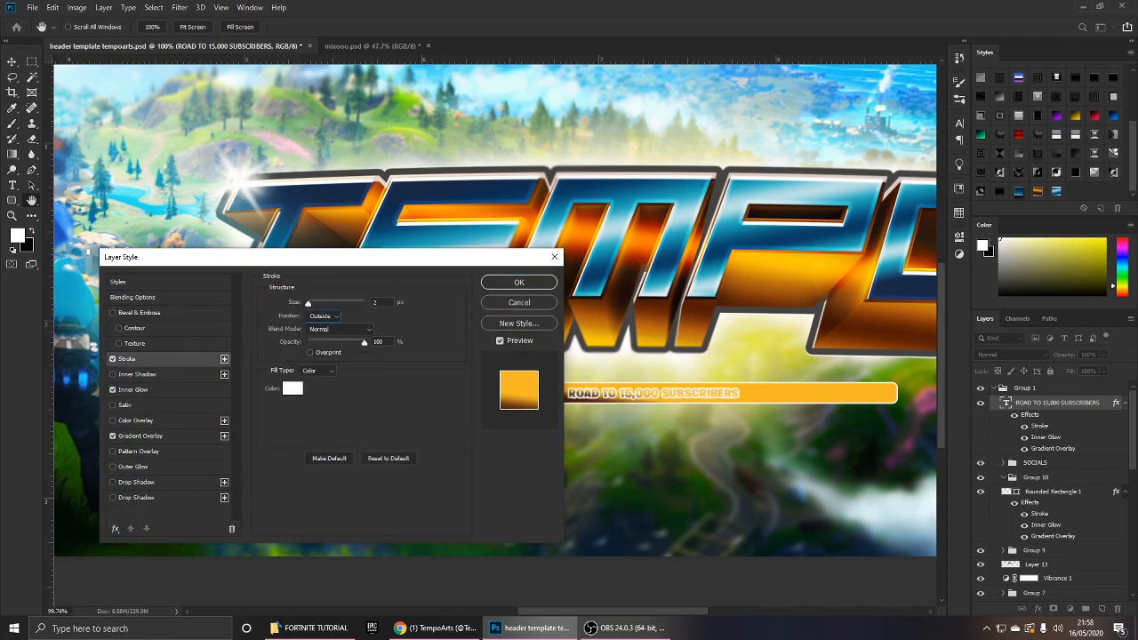
pyautogui.click(519, 282)
# Scale the ROAD TO 15,000 SUBSCRIBERS text down slightly so it has more room inside the bar's height.
pyautogui.scroll(-2, 667, 411)
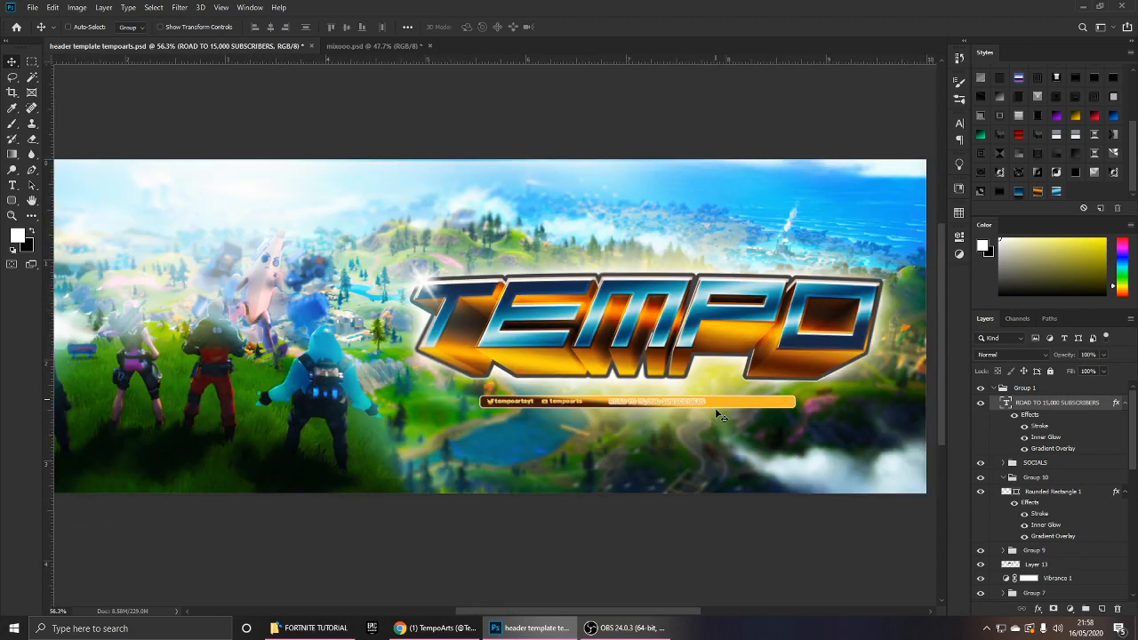
pyautogui.scroll(3, 718, 414)
pyautogui.hotkey('ctrl', 't')
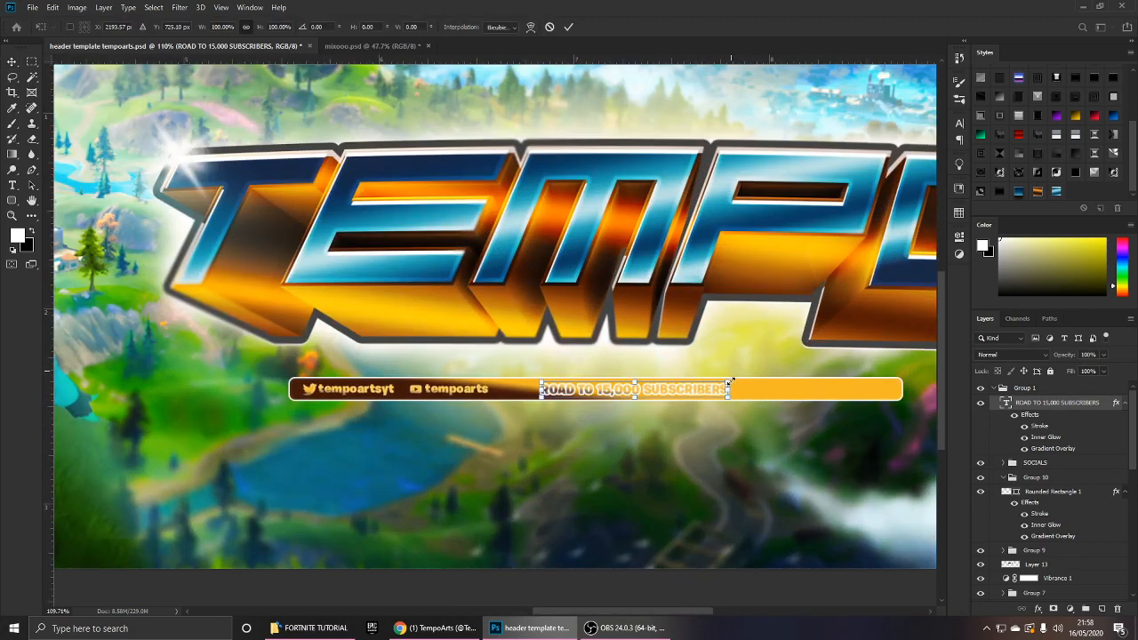
pyautogui.moveTo(729, 382)
pyautogui.mouseDown()
pyautogui.moveTo(740, 388)
pyautogui.moveTo(718, 388)
pyautogui.moveTo(775, 391)
pyautogui.moveTo(710, 389)
pyautogui.mouseUp()
pyautogui.press('Return')
pyautogui.scroll(1, 786, 388)
# Move the Rounded Rectangle 1 layer out of Group 10 to directly below the SOCIALS group and select it.
pyautogui.click(1056, 463)
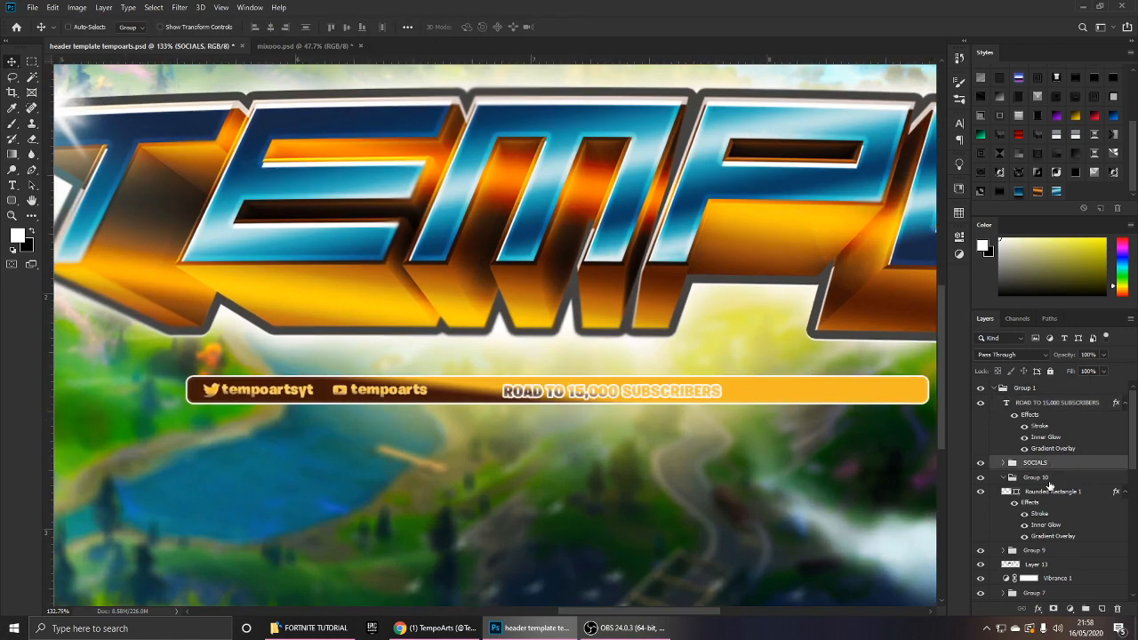
pyautogui.moveTo(1051, 488); pyautogui.dragTo(1047, 478)
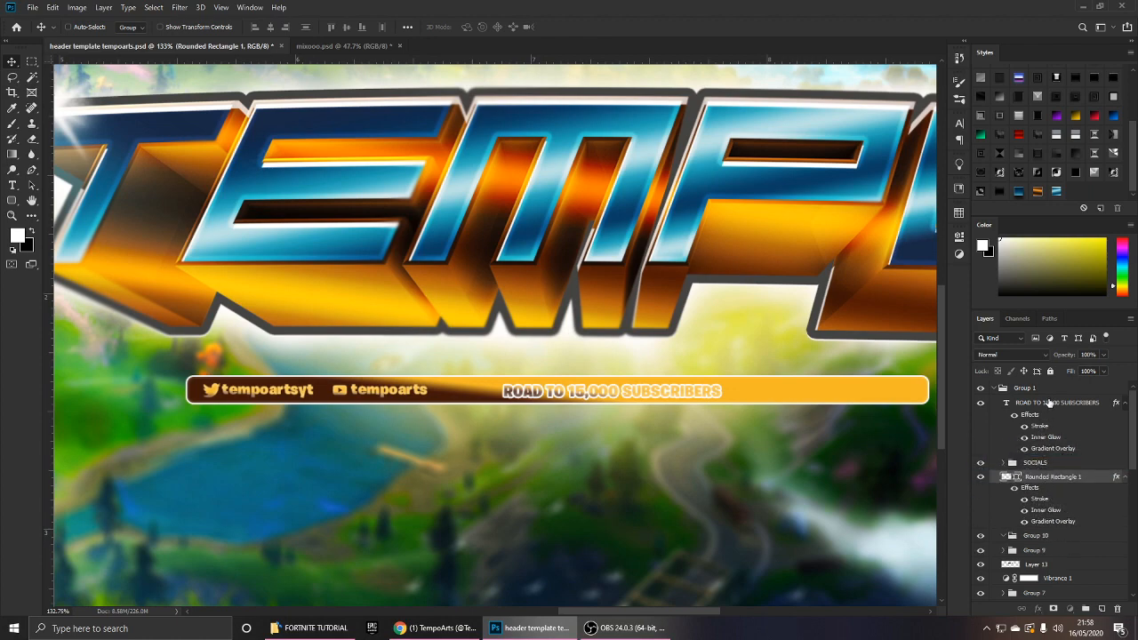
pyautogui.moveTo(1049, 403); pyautogui.dragTo(1049, 480)
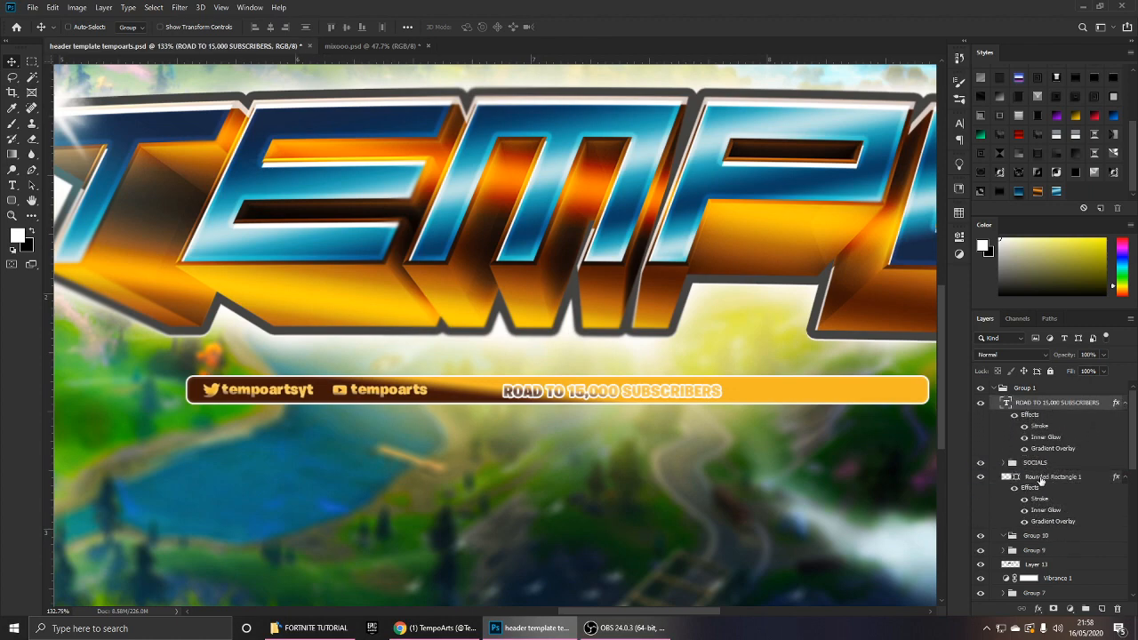
pyautogui.click(1040, 481)
pyautogui.hotkey('ctrl', 't')
pyautogui.moveTo(928, 390); pyautogui.dragTo(788, 395)
pyautogui.press('Return')
pyautogui.scroll(-1, 712, 399)
pyautogui.hotkey('ctrl', 'z')
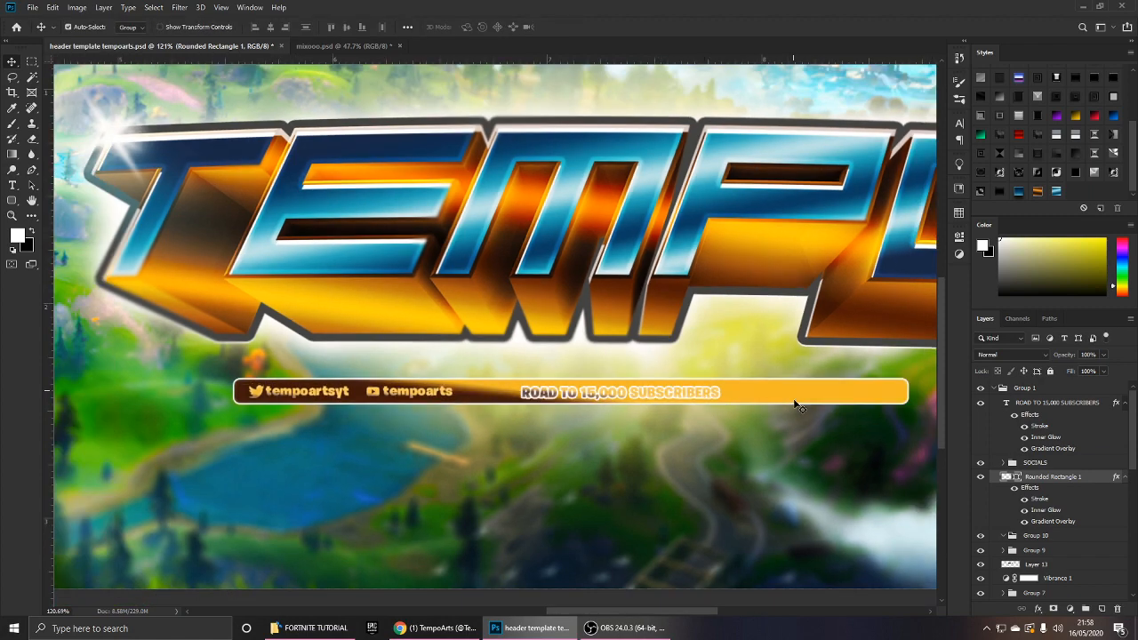
pyautogui.hotkey('ctrl', 't')
pyautogui.moveTo(910, 392); pyautogui.dragTo(838, 393)
pyautogui.hotkey('ctrl', 'z')
# Shorten the rounded bar so it ends just past the ROAD TO 15,000 SUBSCRIBERS text.
pyautogui.moveTo(910, 390); pyautogui.dragTo(711, 394)
pyautogui.press('Return')
pyautogui.scroll(-2, 711, 393)
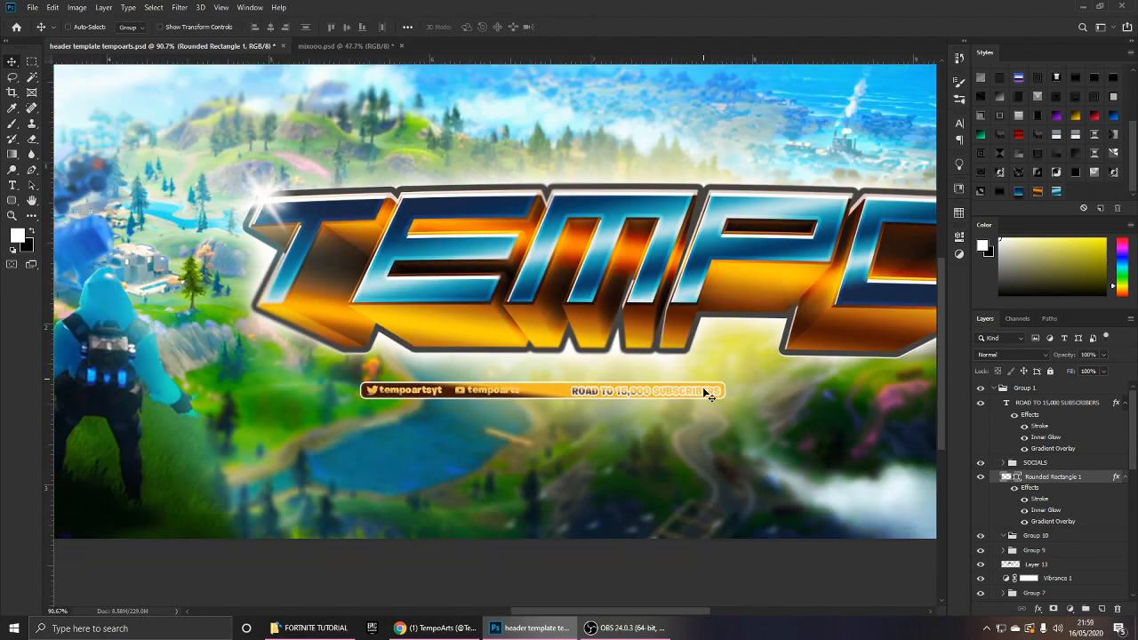
# Hide all layer effects on the rounded bar and hide only the stroke on the ROAD TO 15,000 SUBSCRIBERS text.
pyautogui.scroll(-1, 705, 391)
pyautogui.scroll(-1, 705, 391)
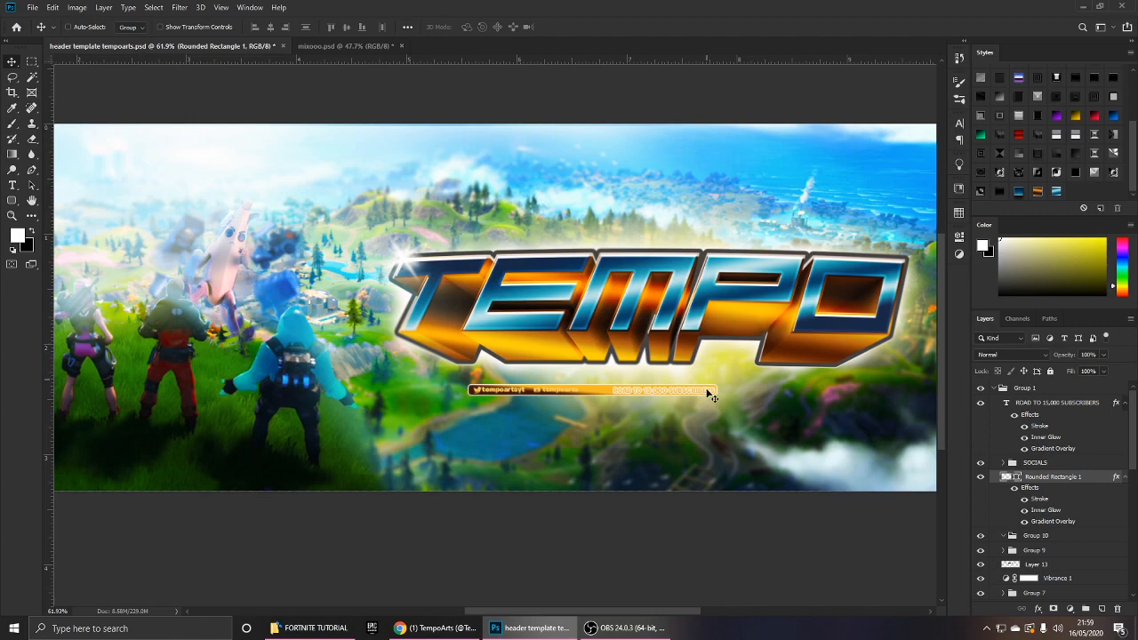
pyautogui.scroll(1, 708, 394)
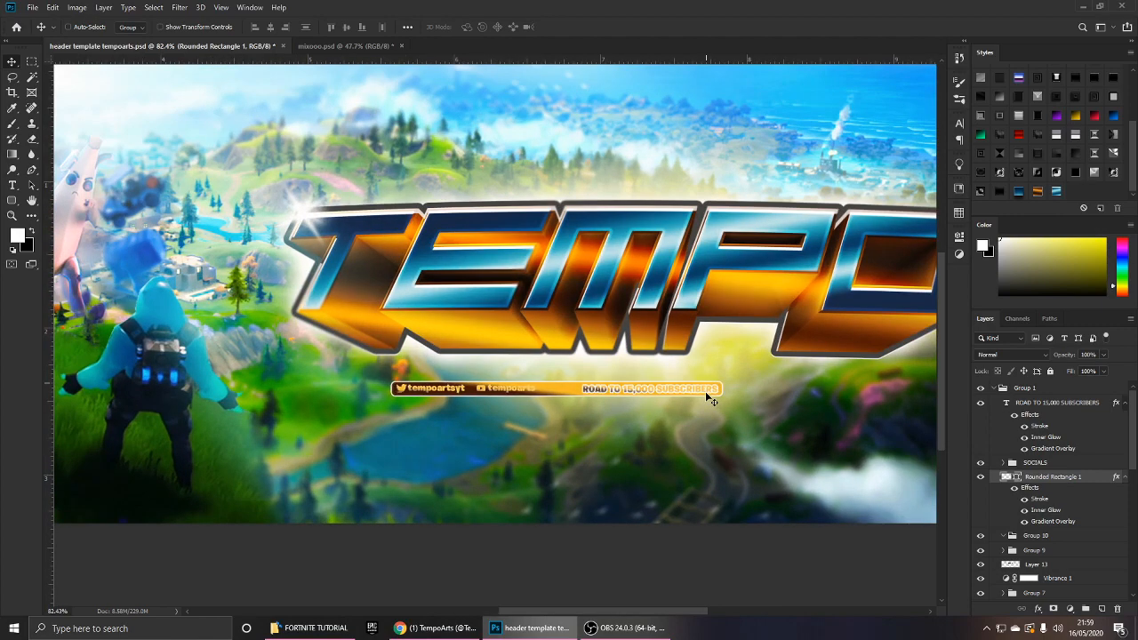
pyautogui.scroll(-3, 708, 397)
pyautogui.scroll(1, 711, 403)
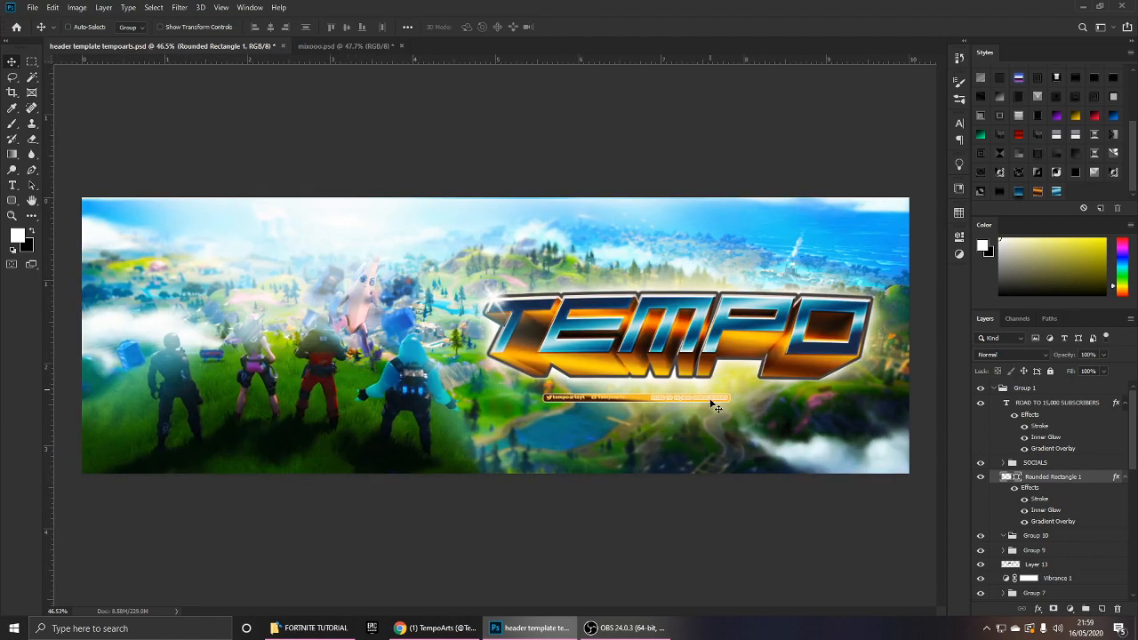
pyautogui.scroll(2, 715, 406)
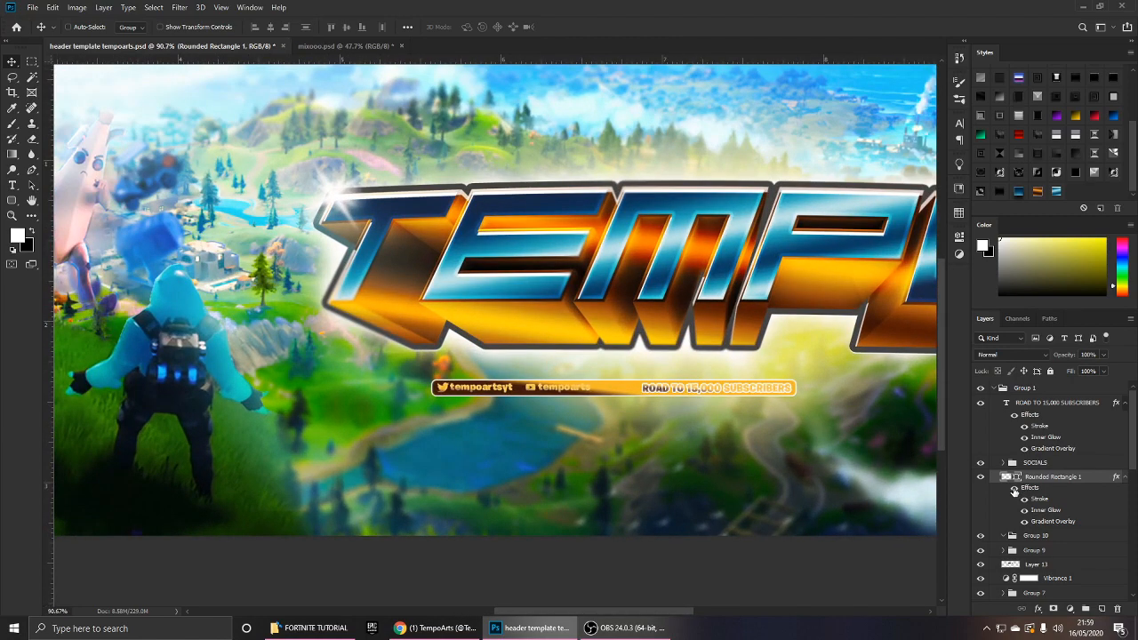
pyautogui.click(1014, 488)
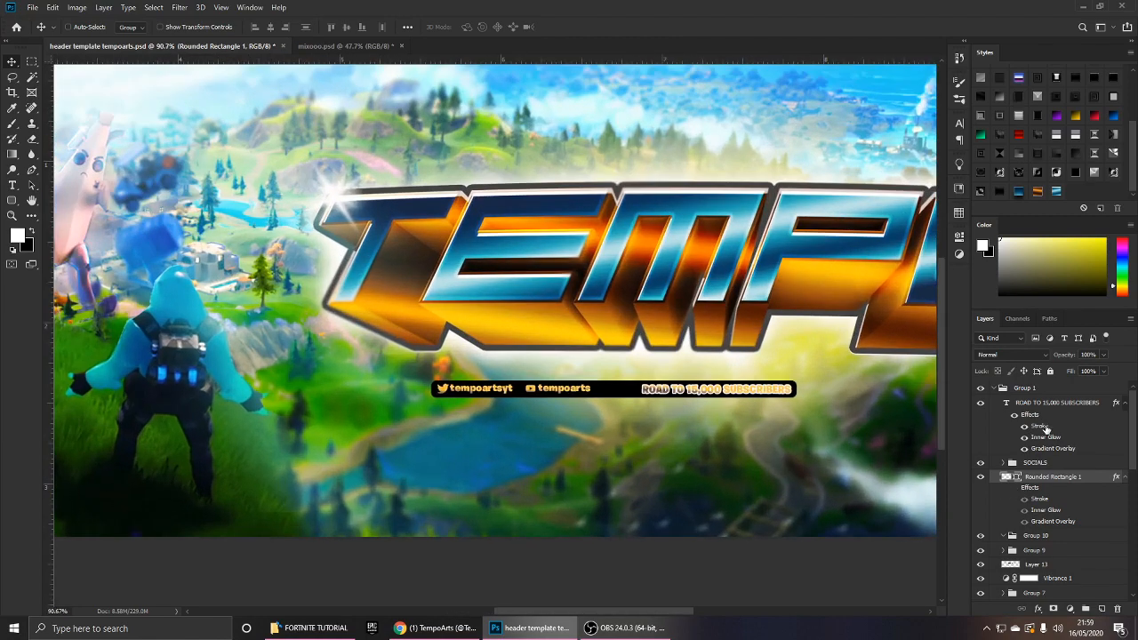
pyautogui.click(1014, 416)
pyautogui.click(1015, 415)
pyautogui.click(1024, 426)
pyautogui.scroll(1, 715, 435)
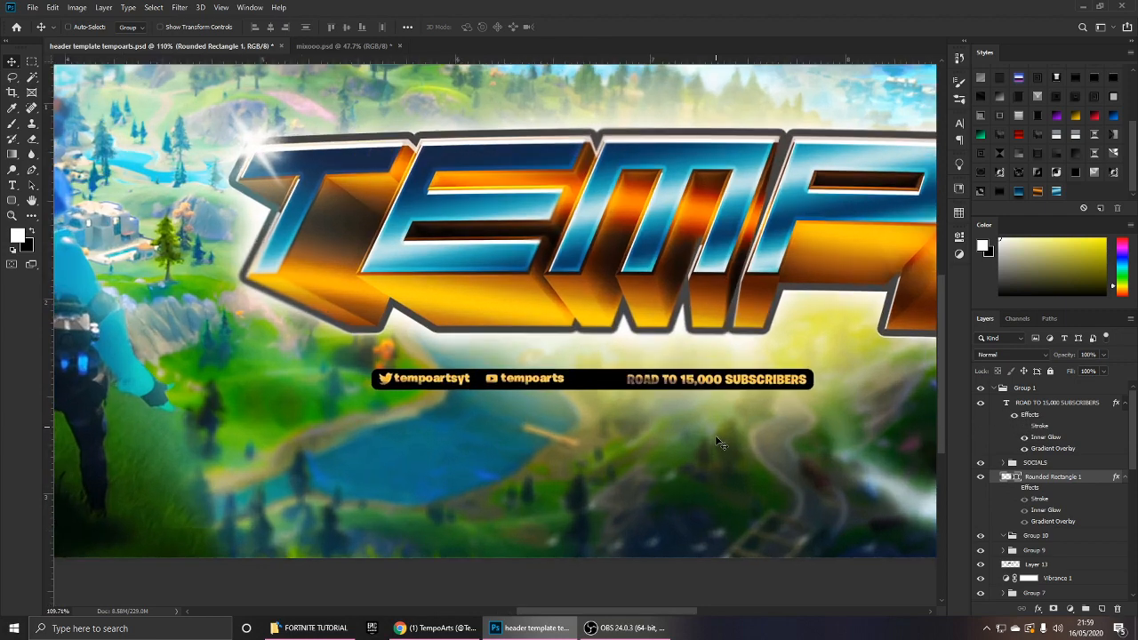
# Expand the SOCIALS group and its SOCIAL subgroup, and hide the YouTube logo layer's effects.
pyautogui.scroll(-2, 719, 439)
pyautogui.scroll(-3, 720, 442)
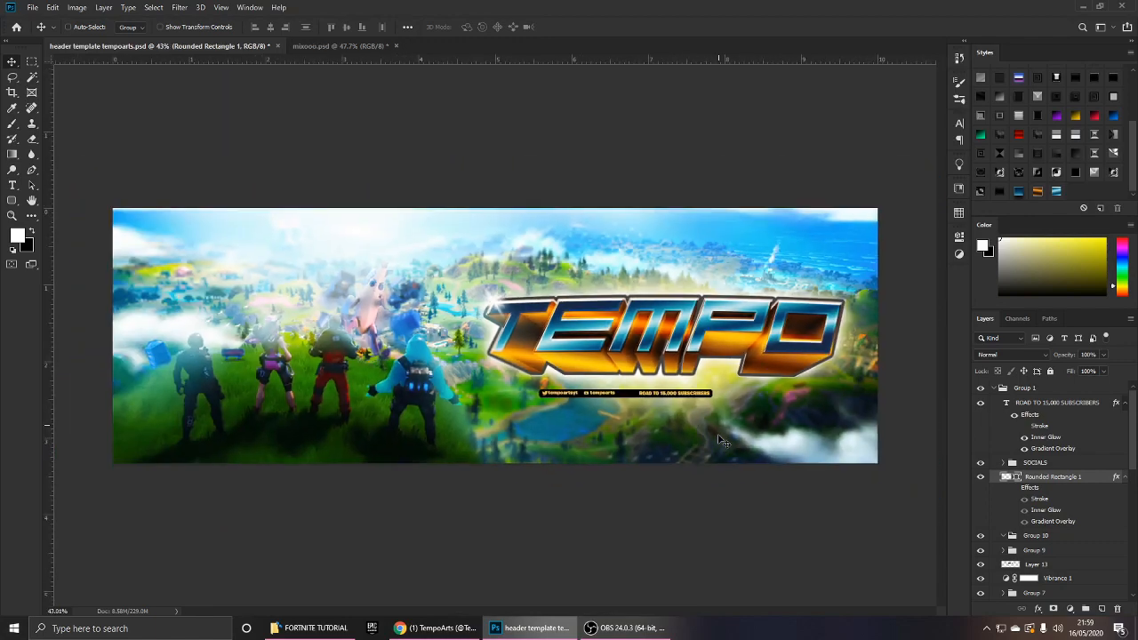
pyautogui.scroll(1, 757, 443)
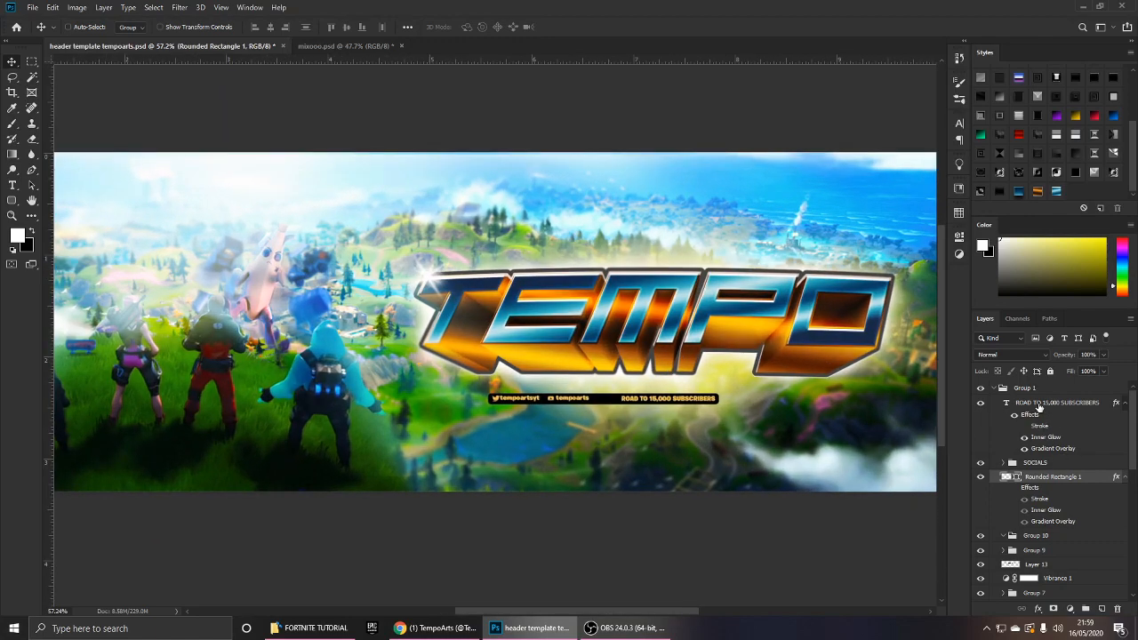
pyautogui.click(1039, 404)
pyautogui.click(980, 464)
pyautogui.click(980, 464)
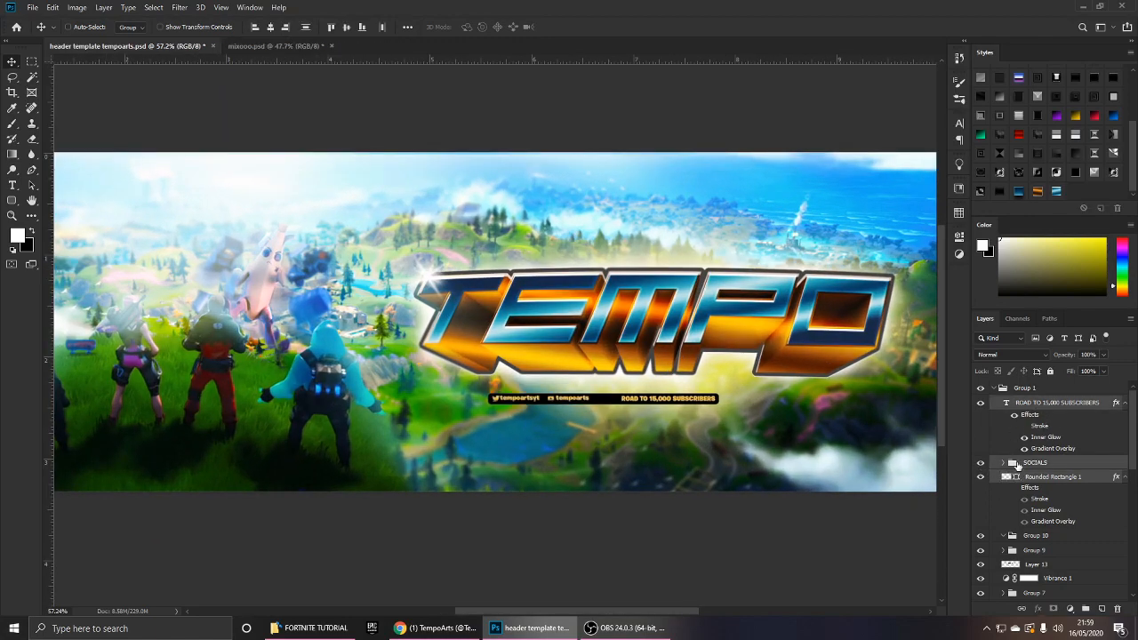
pyautogui.click(1045, 416)
pyautogui.click(1031, 464)
pyautogui.click(1003, 463)
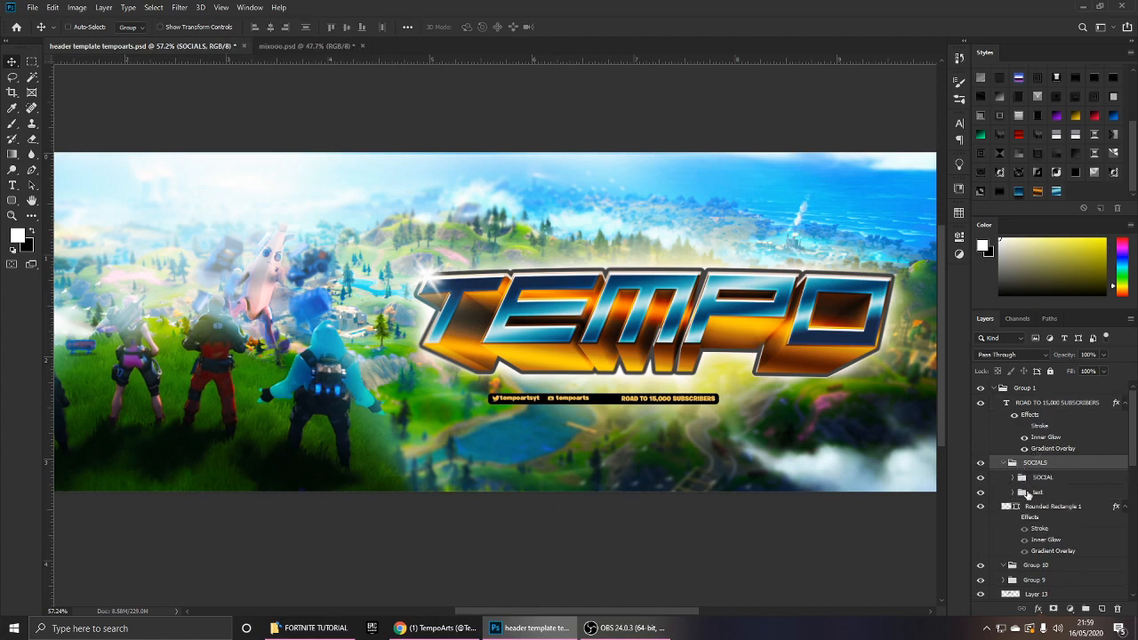
pyautogui.click(1015, 478)
pyautogui.click(1034, 504)
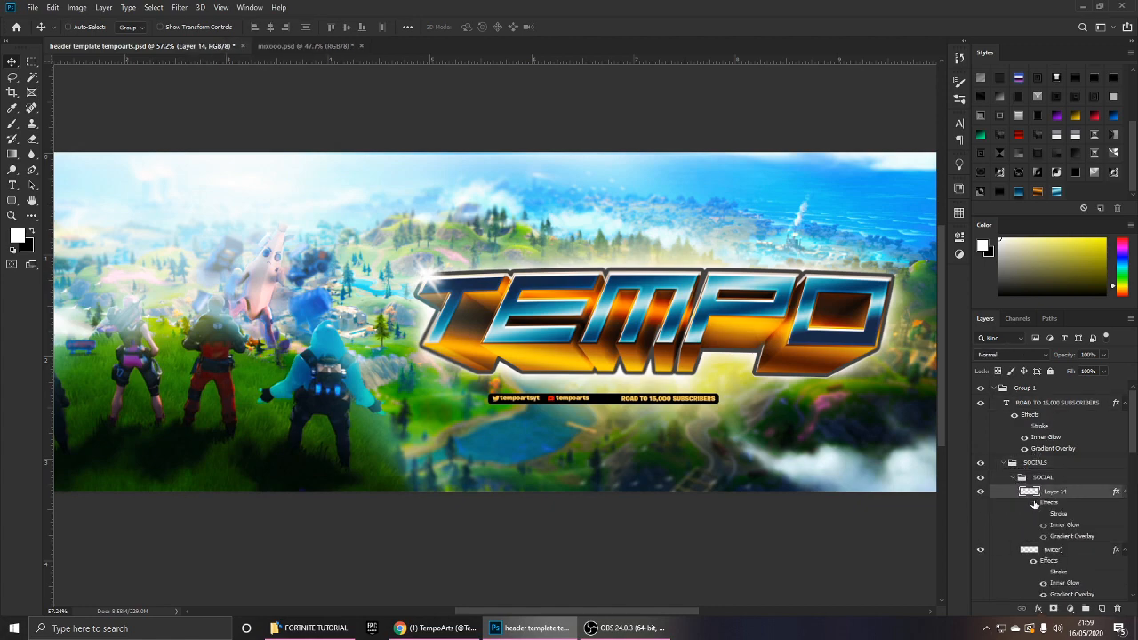
# Show the YouTube logo layer's effects again and select the twitter logo layer.
pyautogui.click(1038, 563)
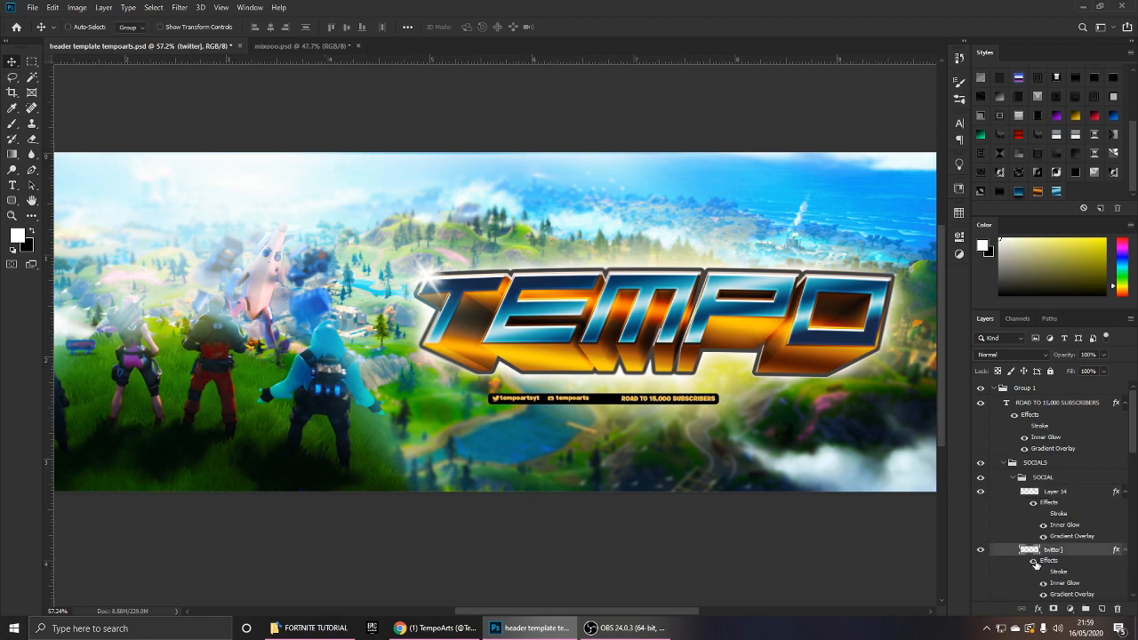
pyautogui.scroll(5, 539, 431)
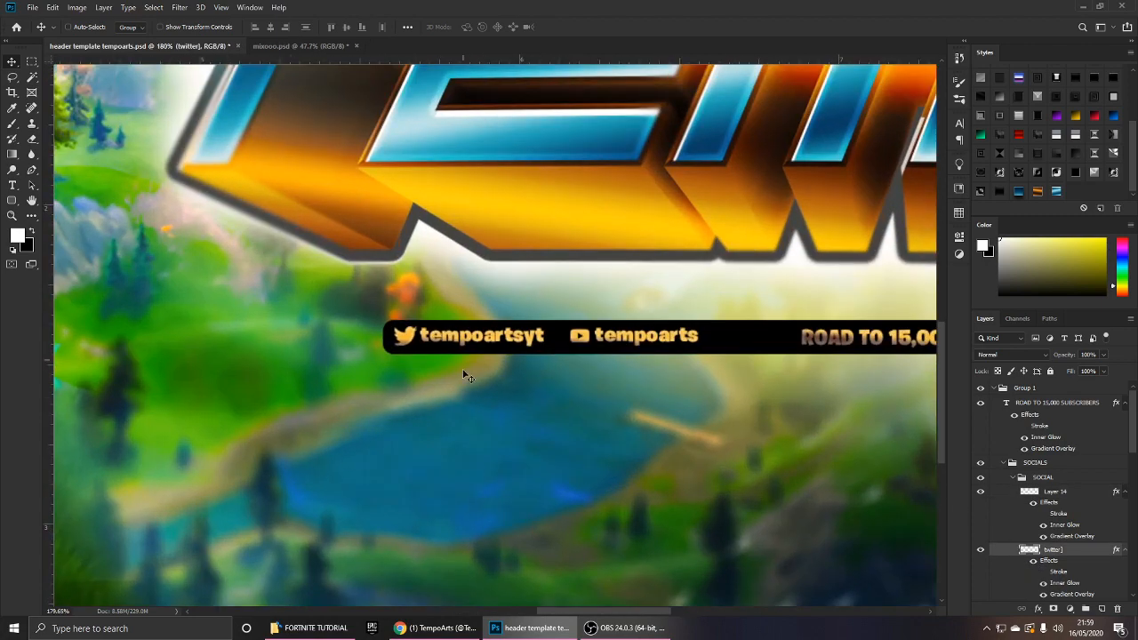
pyautogui.scroll(-5, 463, 371)
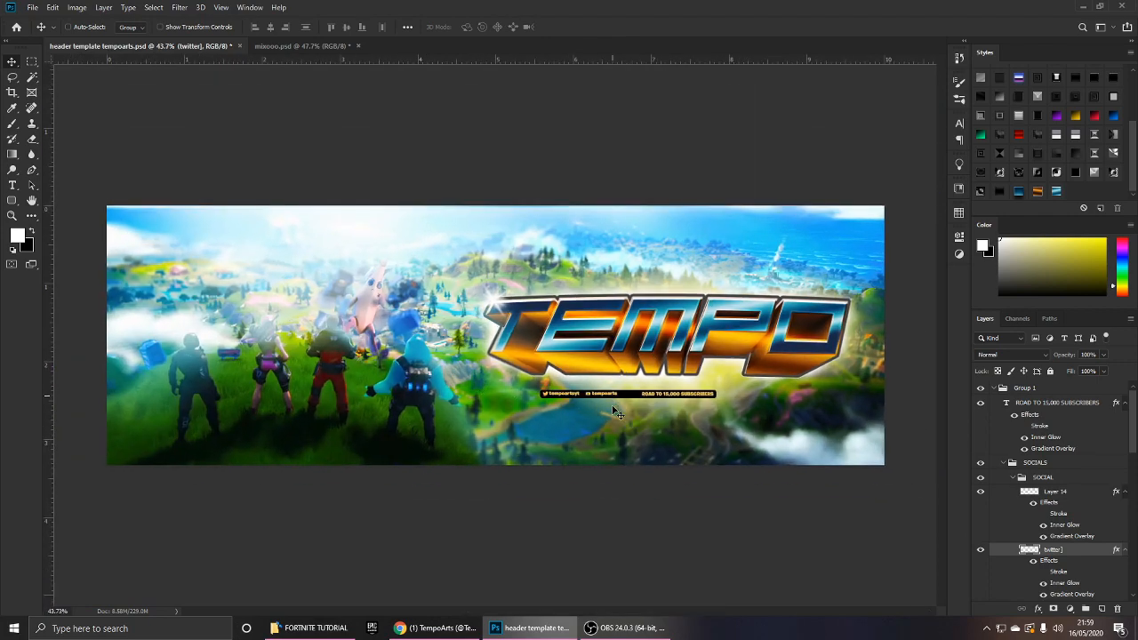
# Compare the banner with Group 1 hidden and shown, and with the ROAD TO 15,000 SUBSCRIBERS text hidden and shown.
pyautogui.click(992, 389)
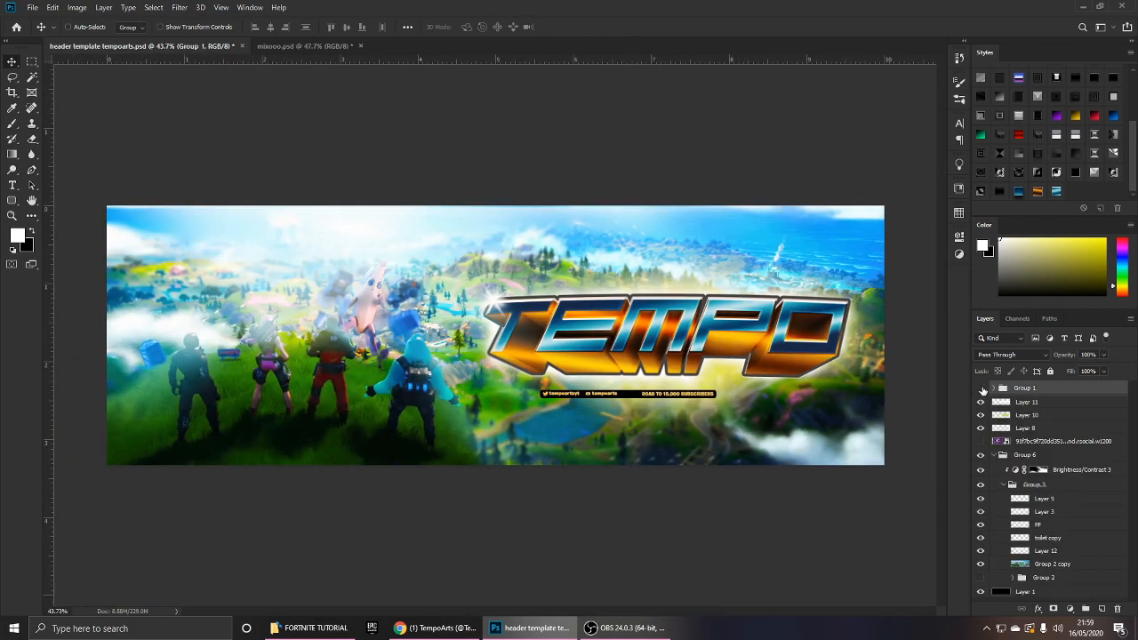
pyautogui.click(981, 388)
pyautogui.click(982, 389)
pyautogui.click(994, 388)
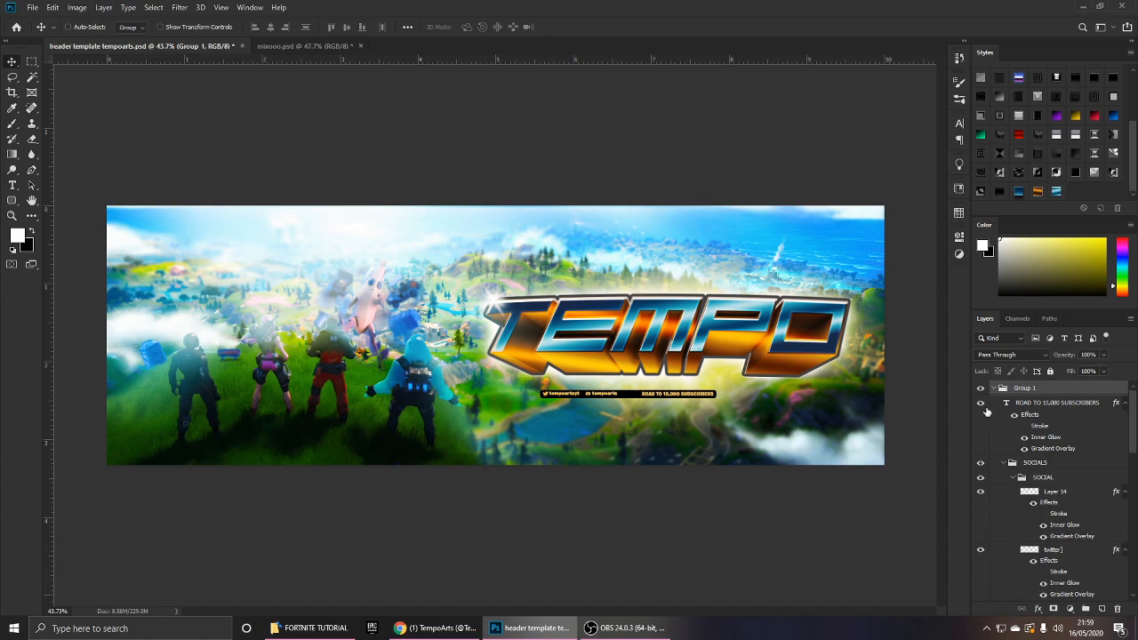
pyautogui.click(980, 404)
pyautogui.click(981, 403)
pyautogui.scroll(4, 702, 387)
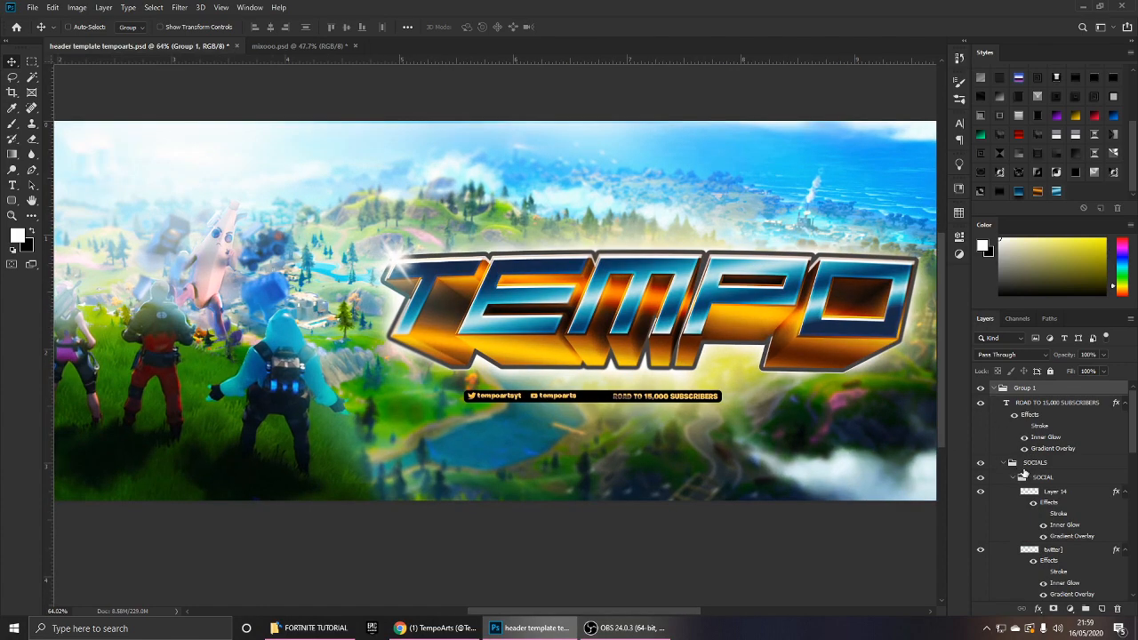
pyautogui.click(1024, 477)
pyautogui.scroll(-2, 1025, 424)
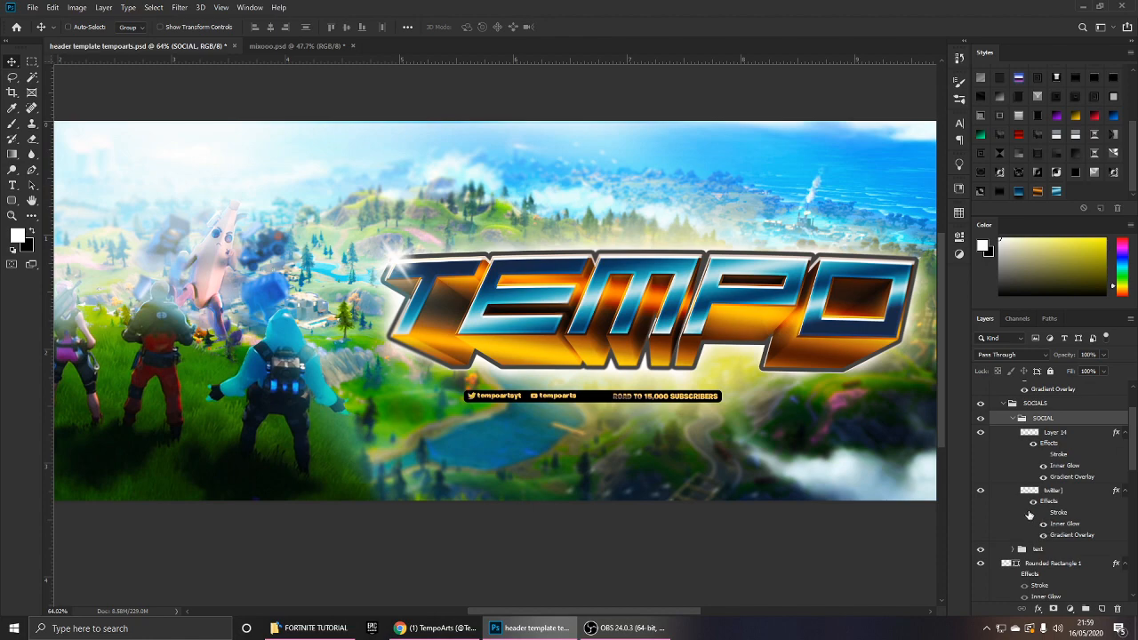
pyautogui.scroll(2, 997, 427)
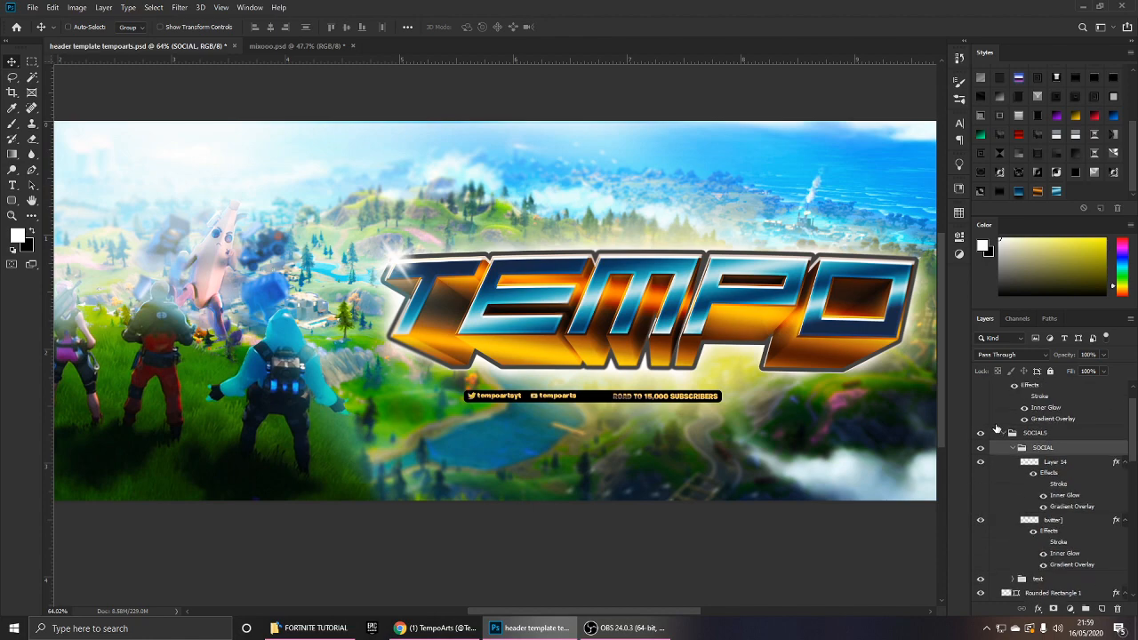
pyautogui.click(979, 404)
pyautogui.click(979, 404)
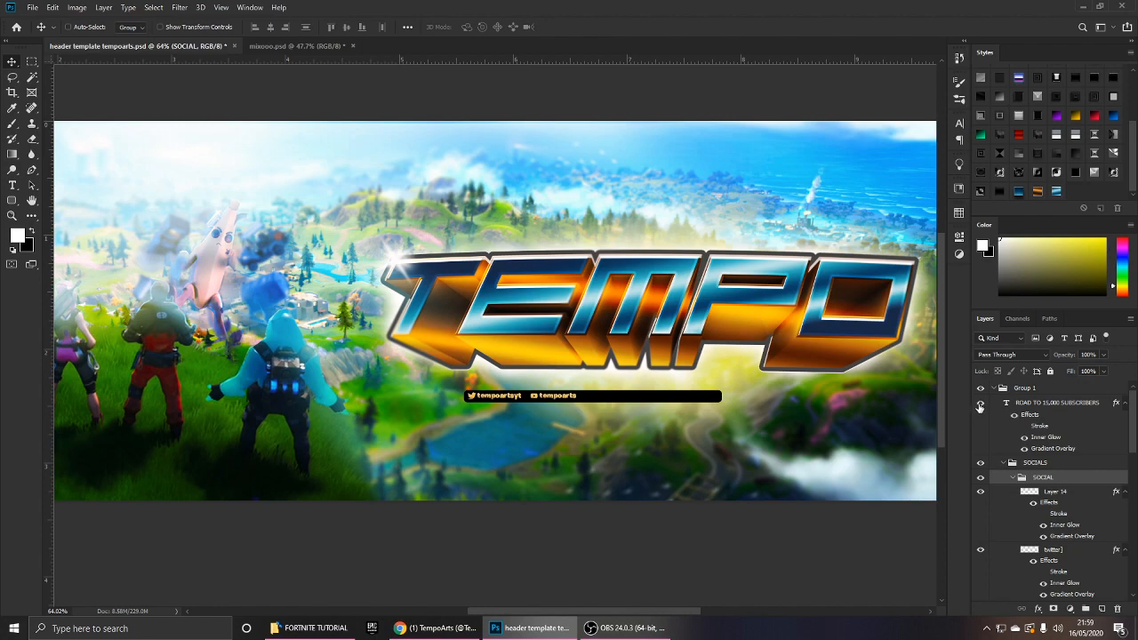
pyautogui.click(1022, 406)
pyautogui.scroll(4, 724, 427)
pyautogui.scroll(3, 703, 397)
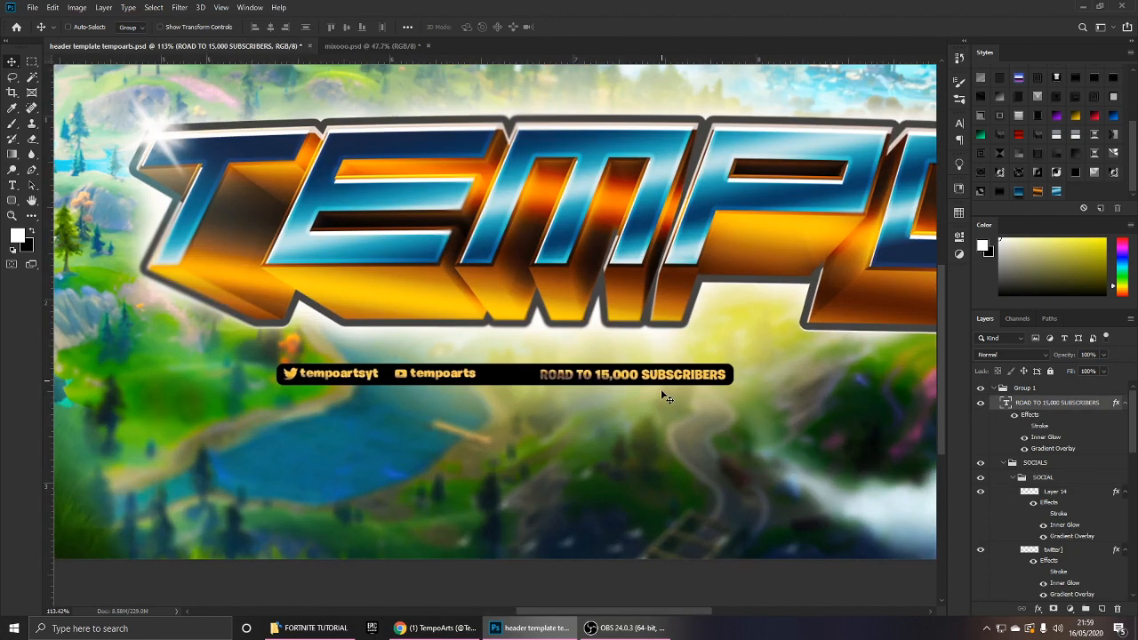
pyautogui.doubleClick(658, 378)
pyautogui.press('Escape')
pyautogui.click(635, 376)
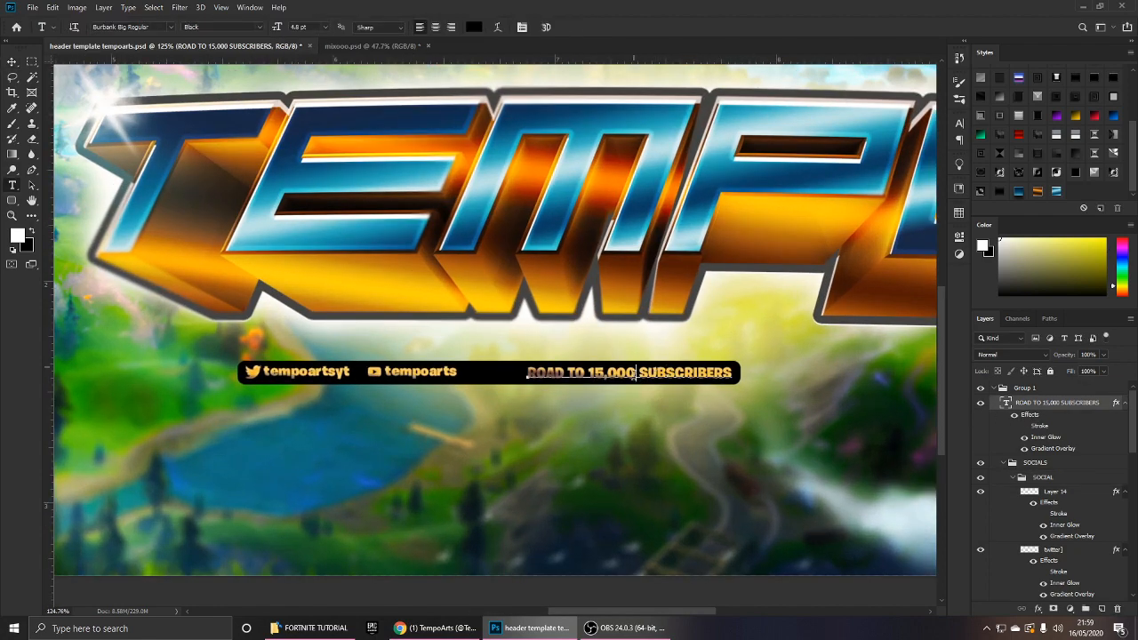
pyautogui.press('Escape')
pyautogui.scroll(2, 626, 373)
pyautogui.press('v')
pyautogui.scroll(-2, 627, 373)
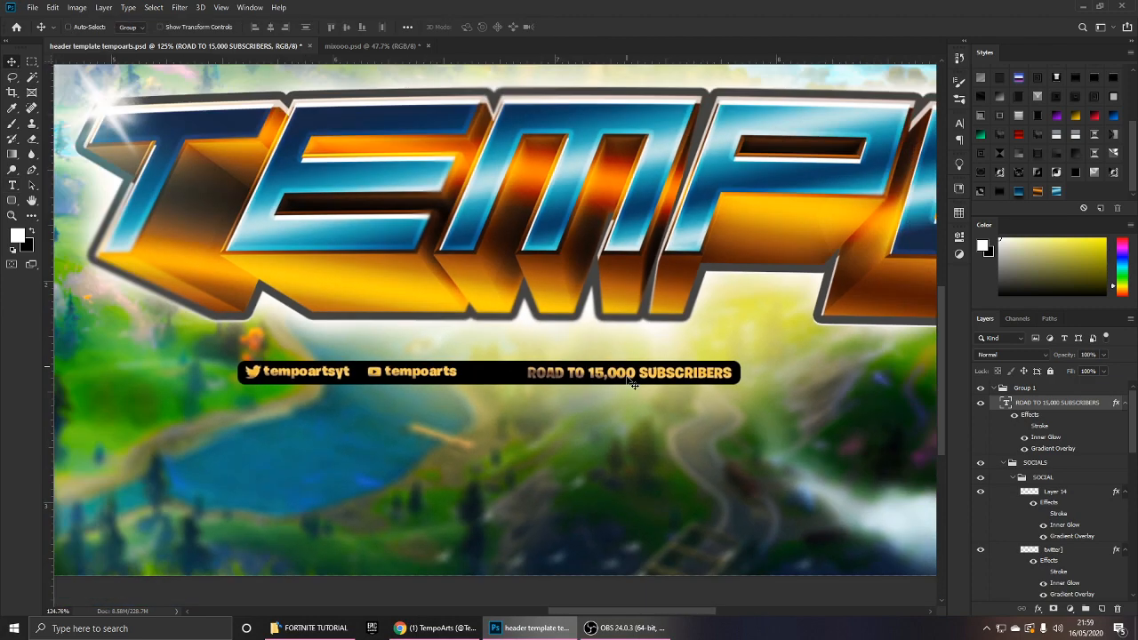
pyautogui.scroll(1, 626, 373)
# Preview the stroke effect on the ROAD TO 15,000 SUBSCRIBERS text and hide it again.
pyautogui.click(1024, 426)
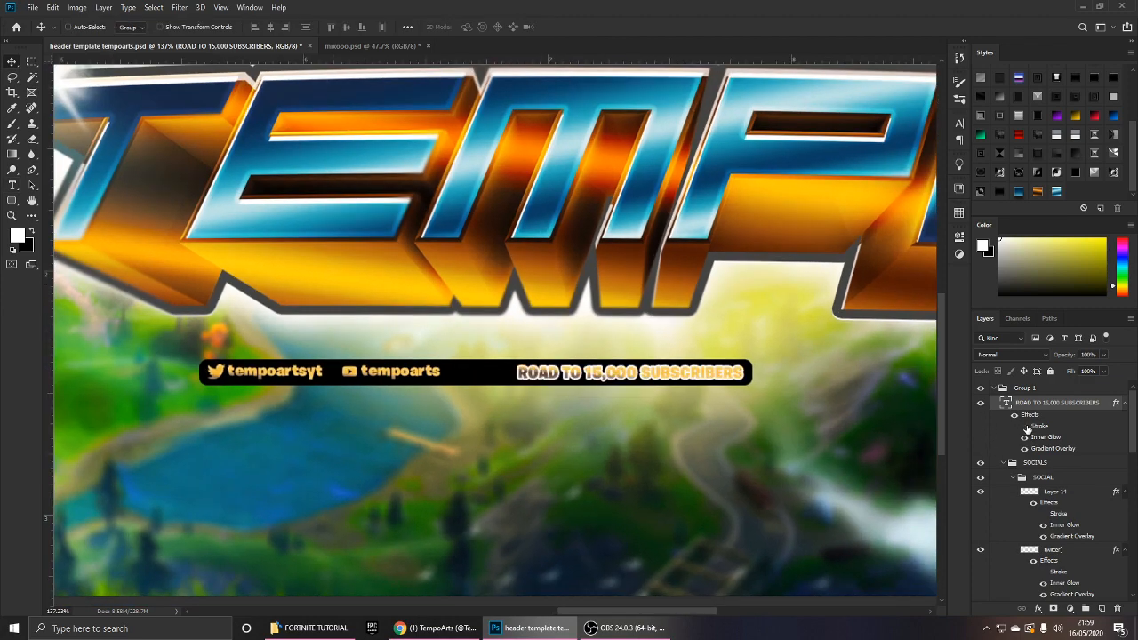
pyautogui.click(1024, 426)
pyautogui.scroll(-2, 925, 435)
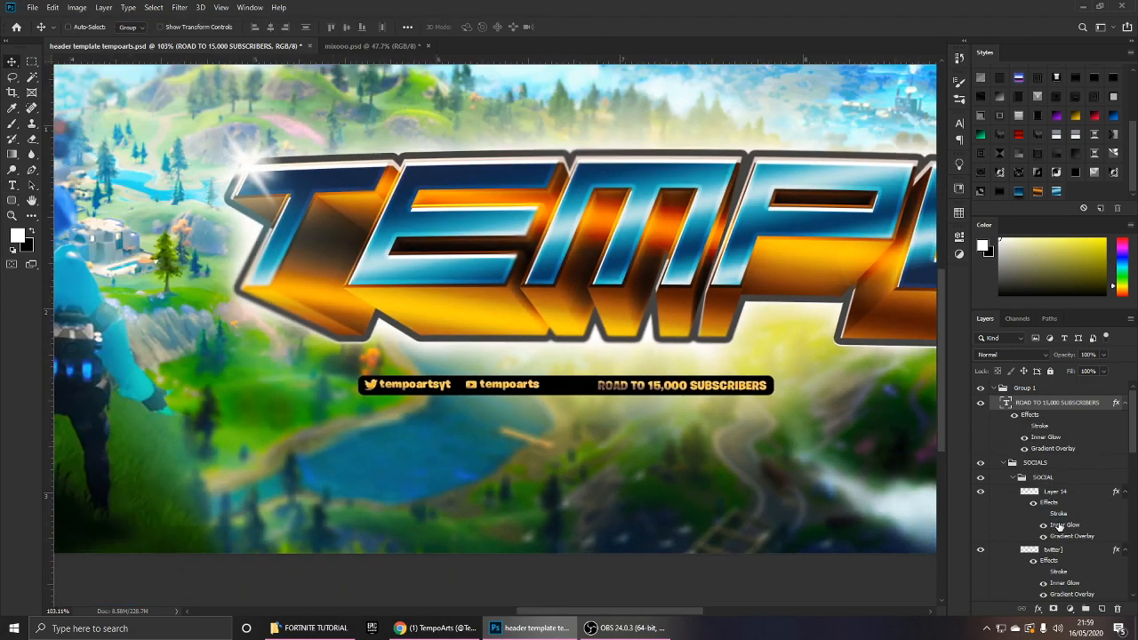
# Select Rounded Rectangle 1, the text group, the twitter layer and Layer 14 together and shift them slightly right.
pyautogui.scroll(-2, 1059, 526)
pyautogui.click(1054, 567)
pyautogui.hotkey('ctrl', '-')
pyautogui.hotkey('ctrl', '-')
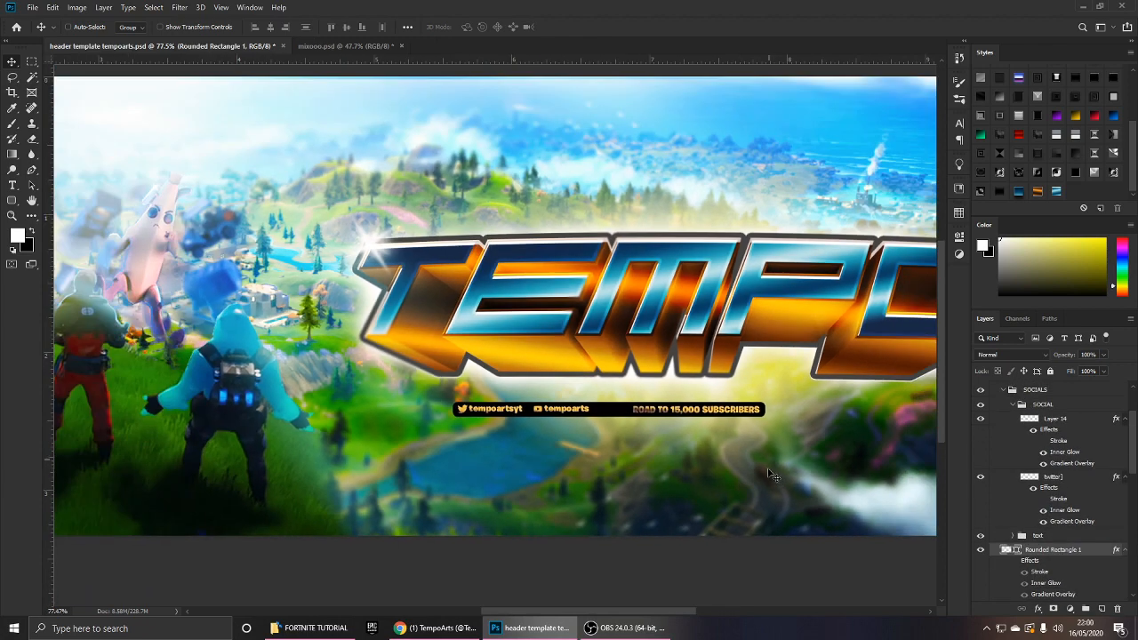
pyautogui.click(981, 536)
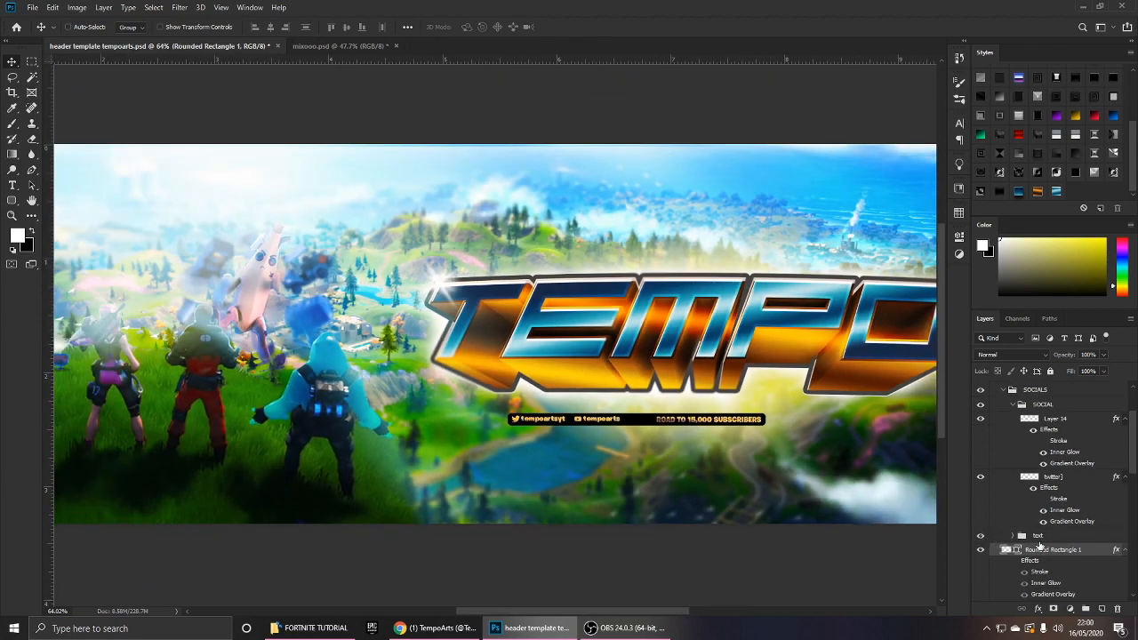
pyautogui.click(1040, 537)
pyautogui.click(1054, 481)
pyautogui.keyDown('shift'); pyautogui.click(1054, 418); pyautogui.keyUp('shift')
pyautogui.moveTo(751, 457); pyautogui.dragTo(769, 458)
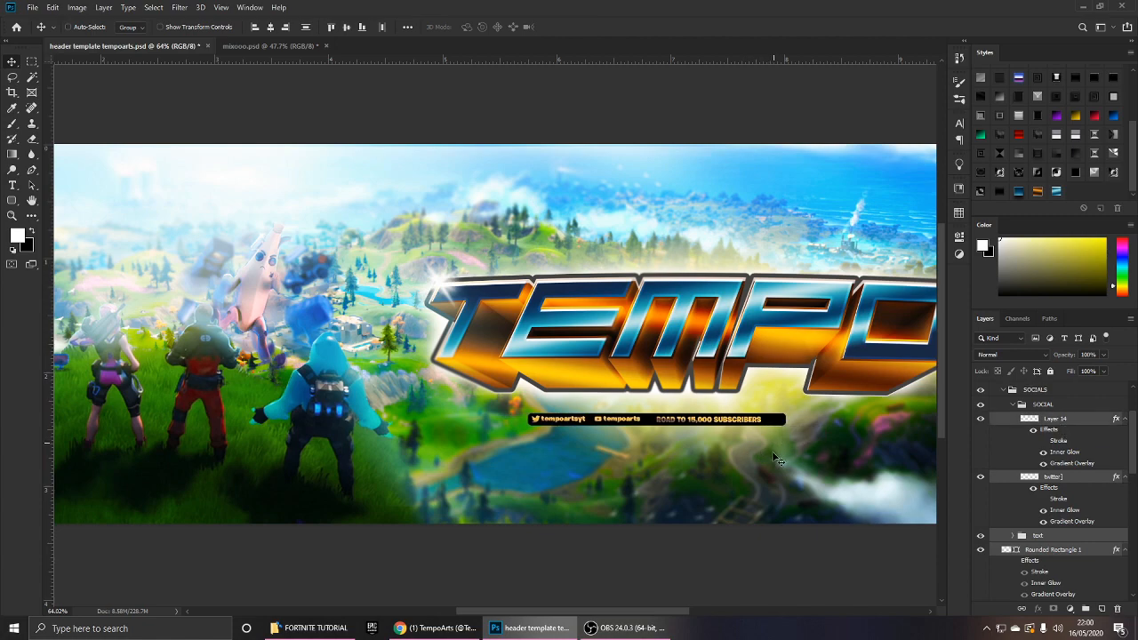
# Nudge the selected bar, handles and logos slightly left so the subscriber text fits inside the bar, and group them.
pyautogui.hotkey('ctrl', '0')
pyautogui.scroll(1, 769, 440)
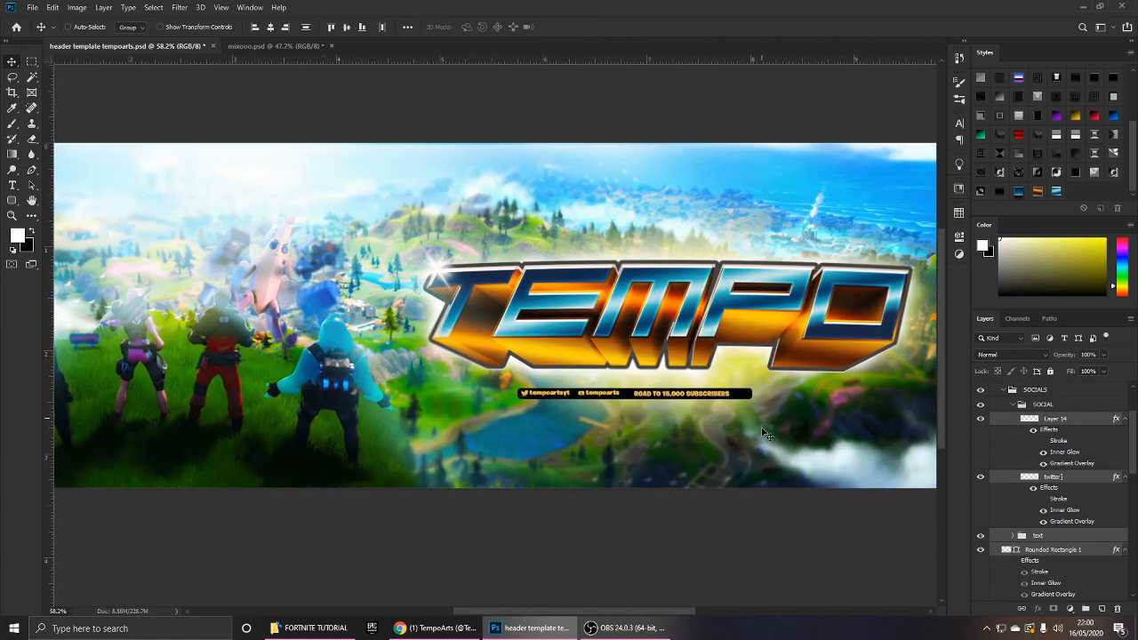
pyautogui.moveTo(754, 430); pyautogui.dragTo(748, 424)
pyautogui.hotkey('ctrl', 'g')
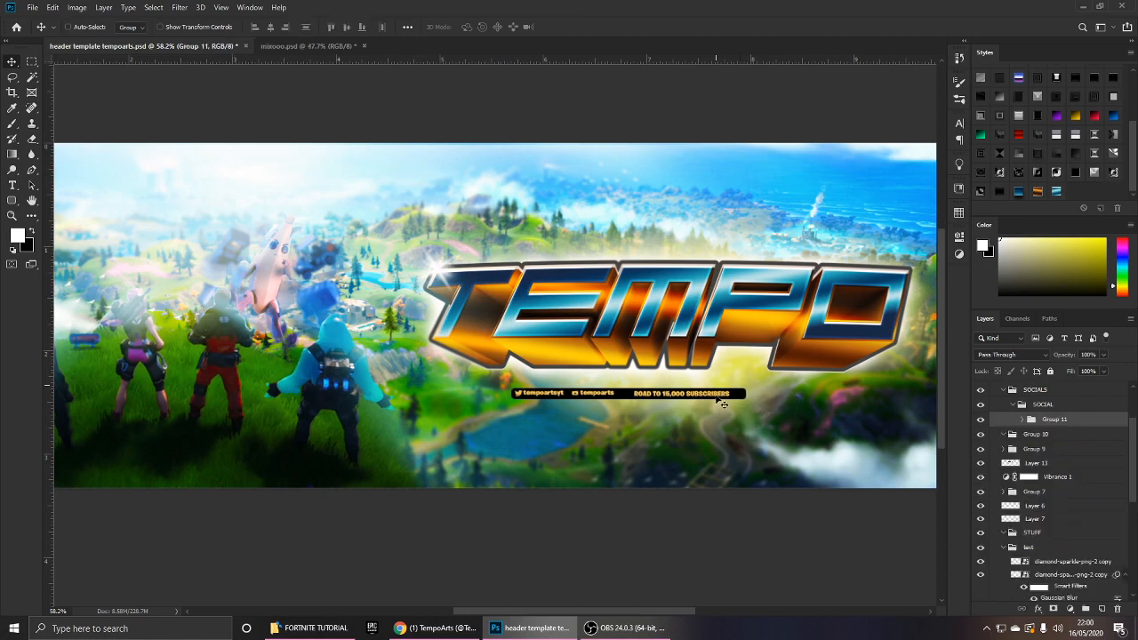
# Group the ROAD TO 15,000 SUBSCRIBERS text with the bar group and move the combined group right beneath the TEMPO text.
pyautogui.scroll(3, 1052, 411)
pyautogui.keyDown('ctrl'); pyautogui.click(1050, 408); pyautogui.keyUp('ctrl')
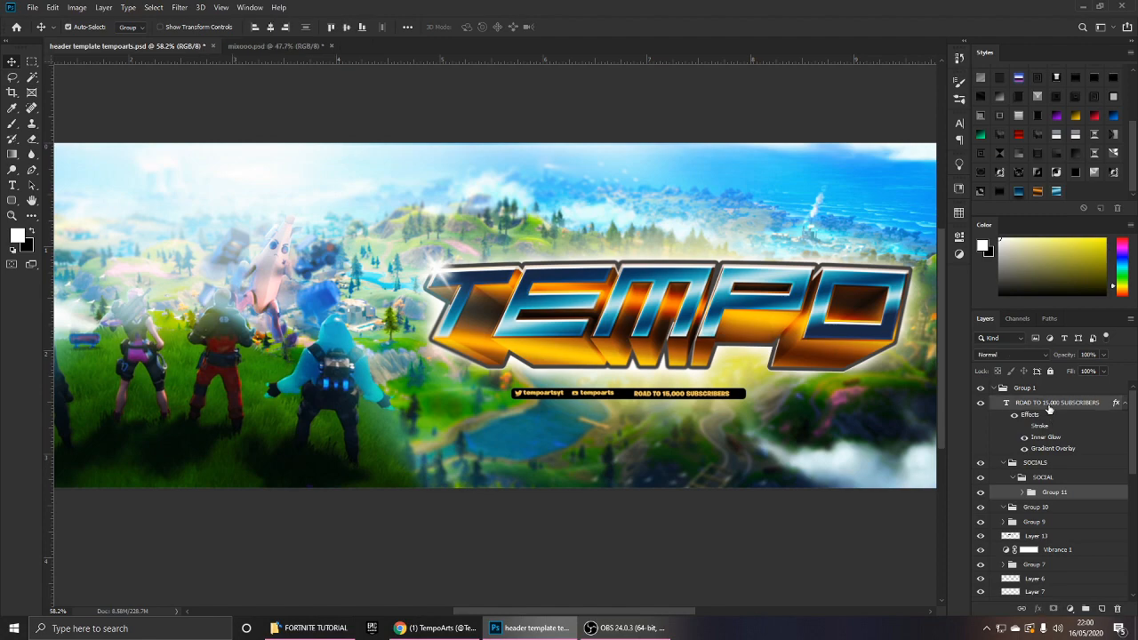
pyautogui.hotkey('ctrl', 'g')
pyautogui.moveTo(749, 428); pyautogui.dragTo(782, 419)
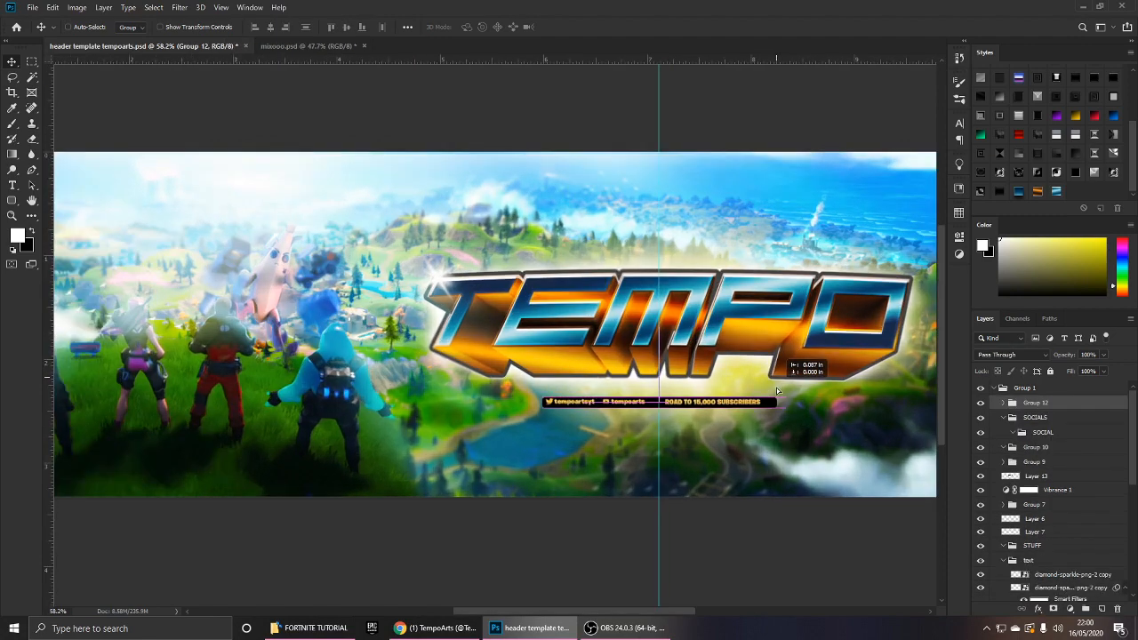
pyautogui.scroll(-2, 777, 386)
pyautogui.hotkey('ctrl', 'j')
pyautogui.hotkey('ctrl', 'z')
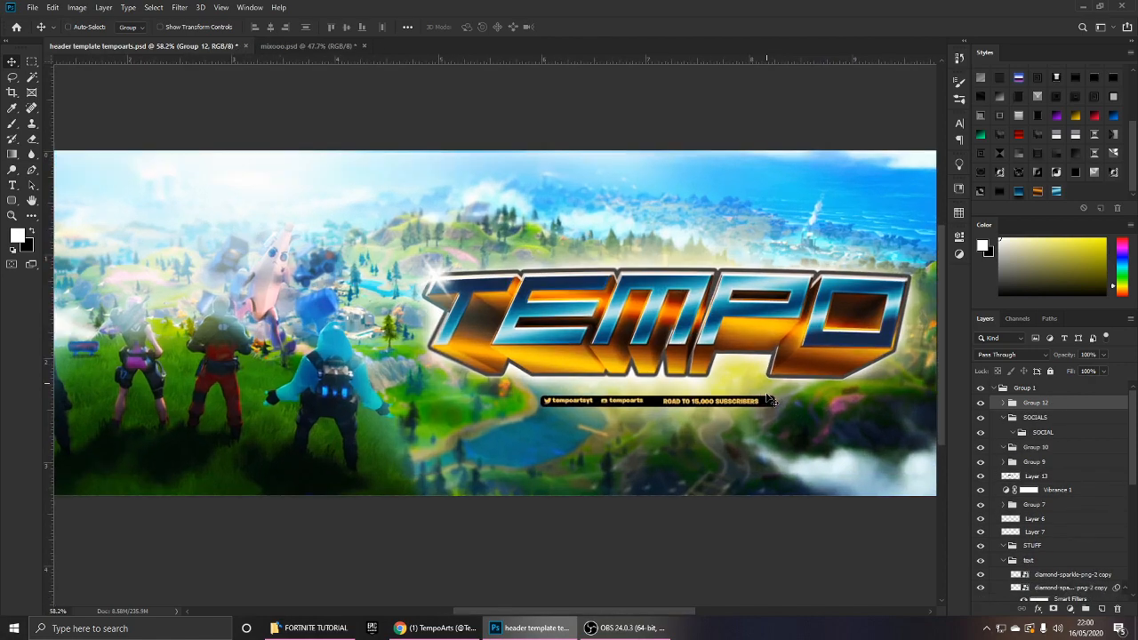
# Nudge the combined social bar group slightly up, closer to the TEMPO text.
pyautogui.moveTo(775, 400); pyautogui.dragTo(778, 394)
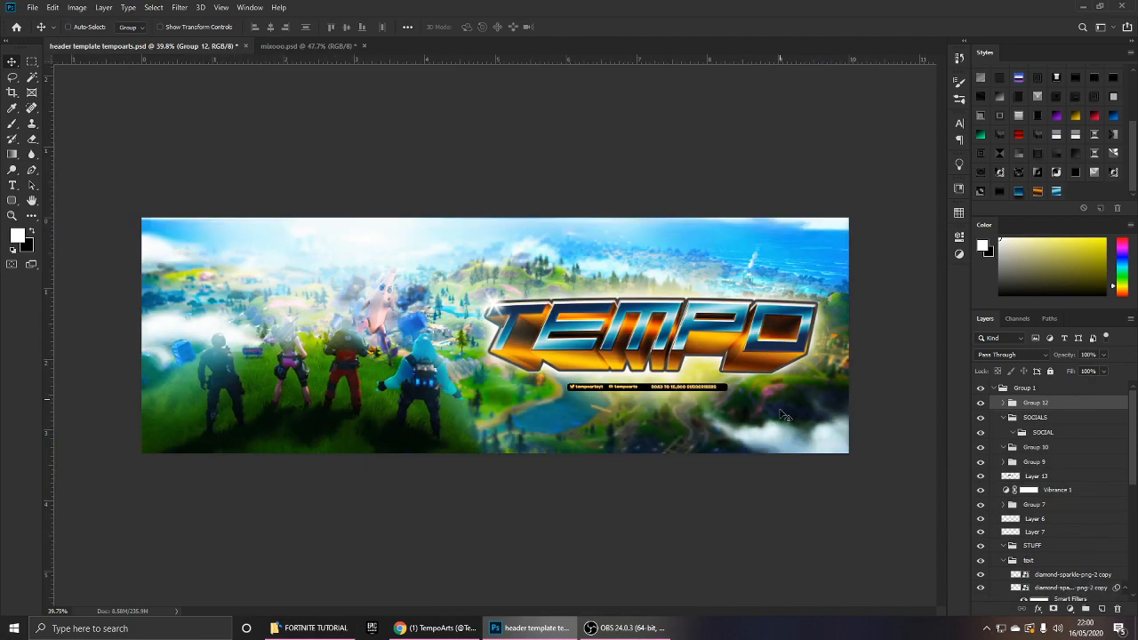
pyautogui.scroll(1, 757, 399)
pyautogui.moveTo(759, 402); pyautogui.dragTo(756, 399)
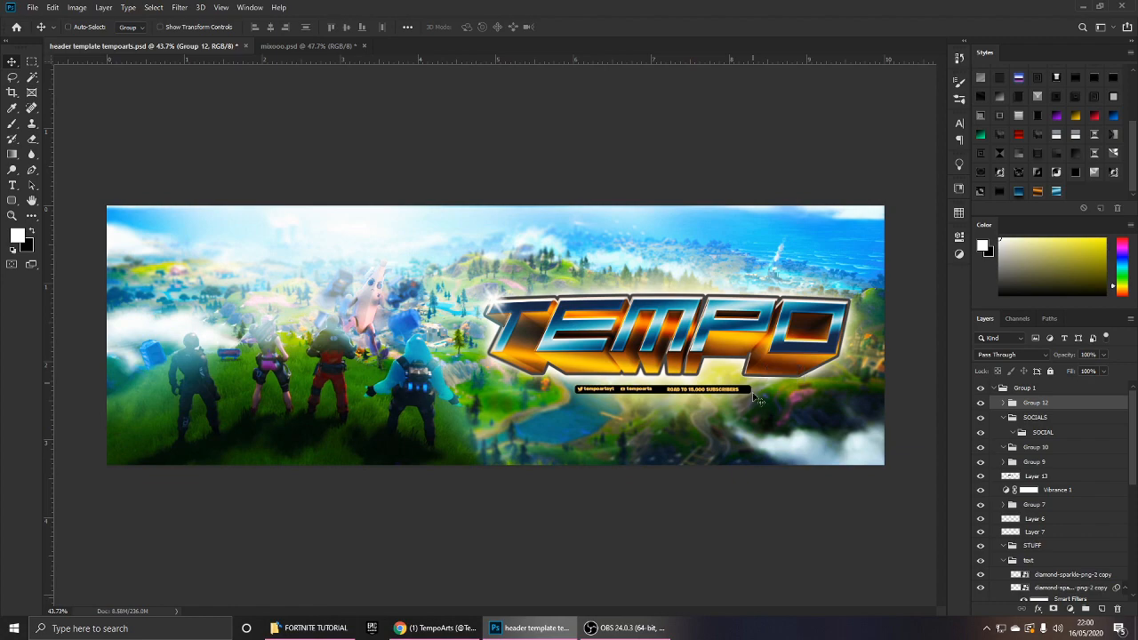
pyautogui.scroll(2, 753, 398)
pyautogui.scroll(-2, 753, 397)
pyautogui.scroll(1, 756, 397)
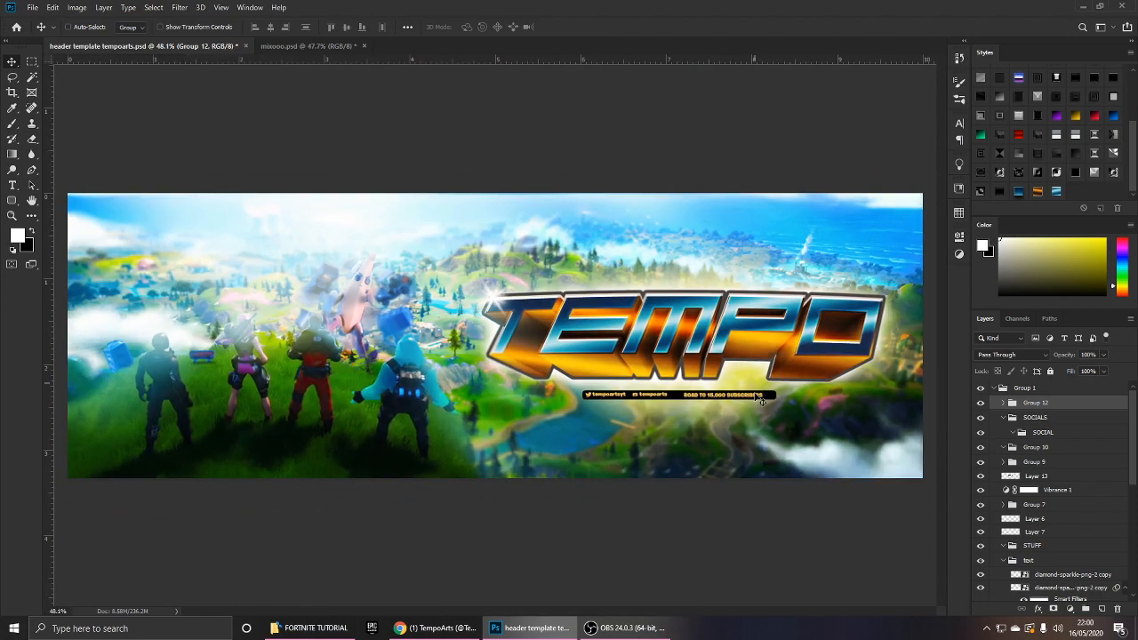
pyautogui.scroll(-1, 760, 401)
pyautogui.scroll(2, 760, 401)
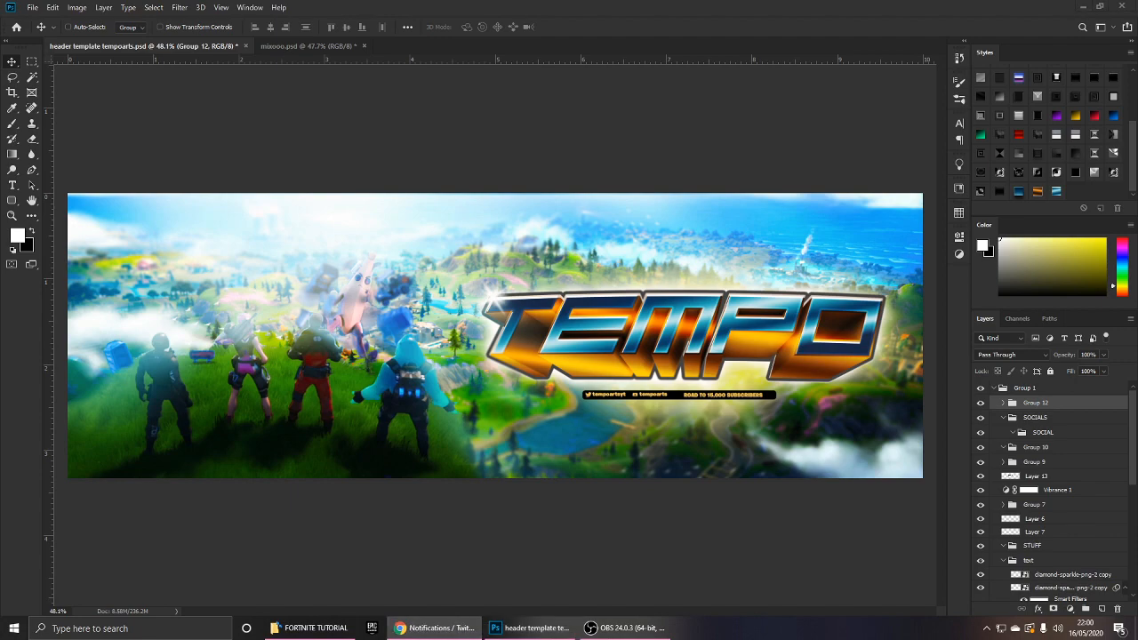
pyautogui.click(628, 629)
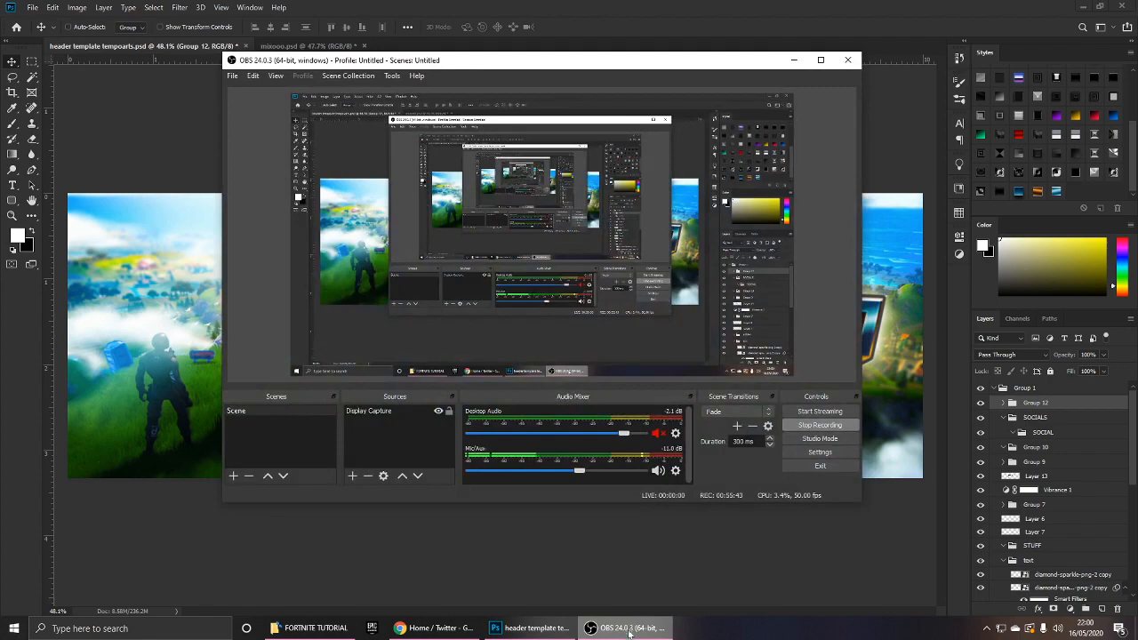
pyautogui.click(632, 637)
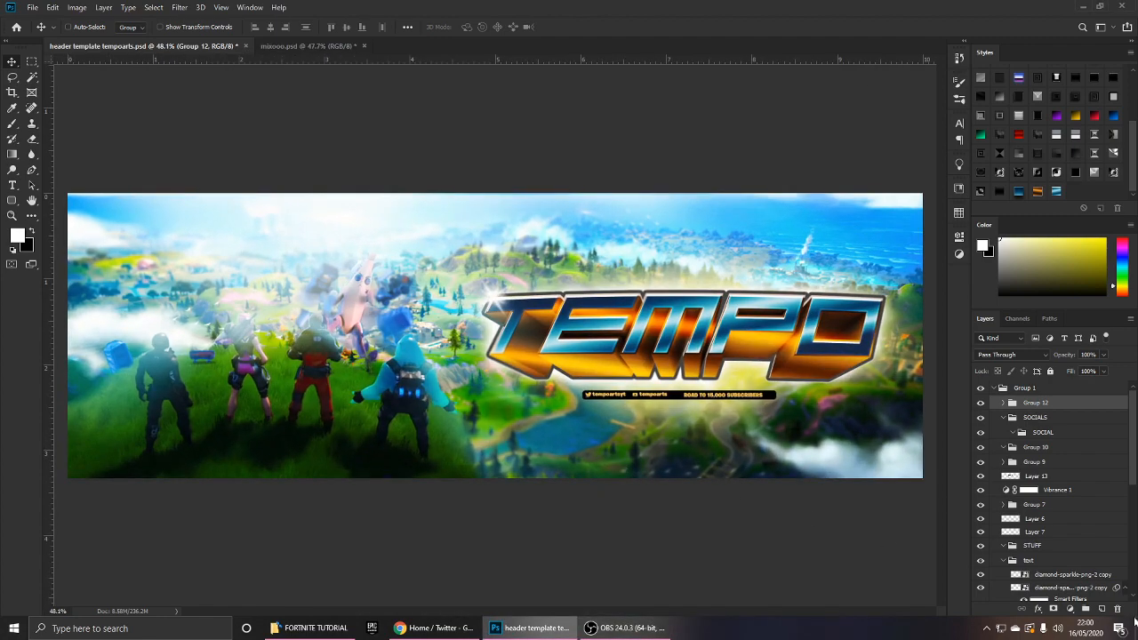
# Create a new layer above the social bar group and brush soft orange-yellow glow sampled from the lettering over the TEMPO text.
pyautogui.click(1103, 609)
pyautogui.press('b')
pyautogui.scroll(-1, 554, 315)
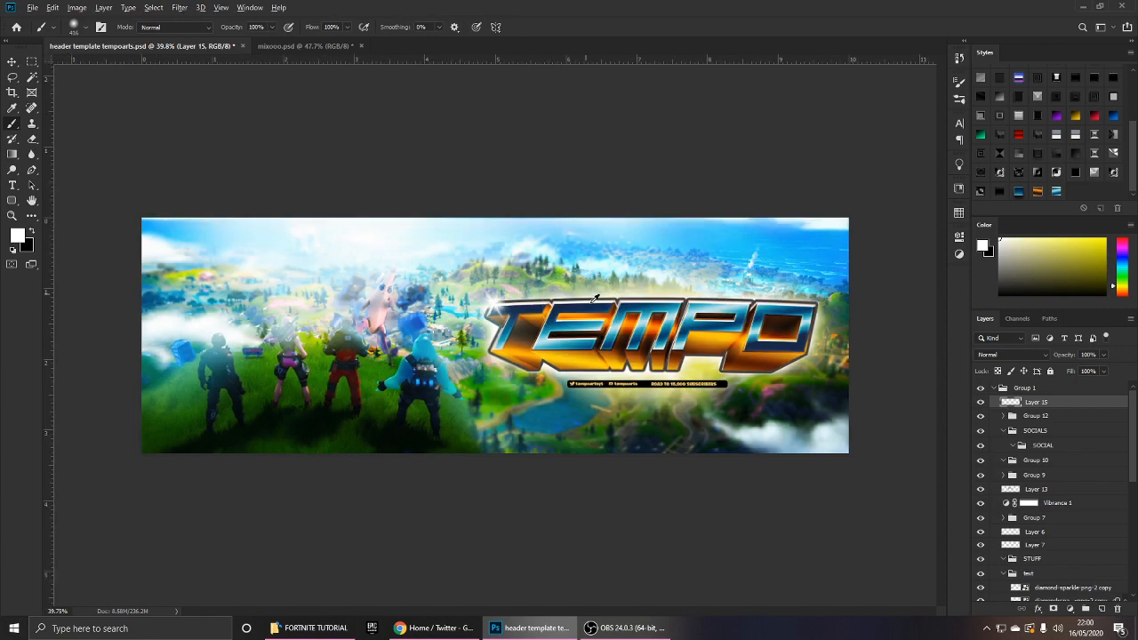
pyautogui.scroll(1, 667, 356)
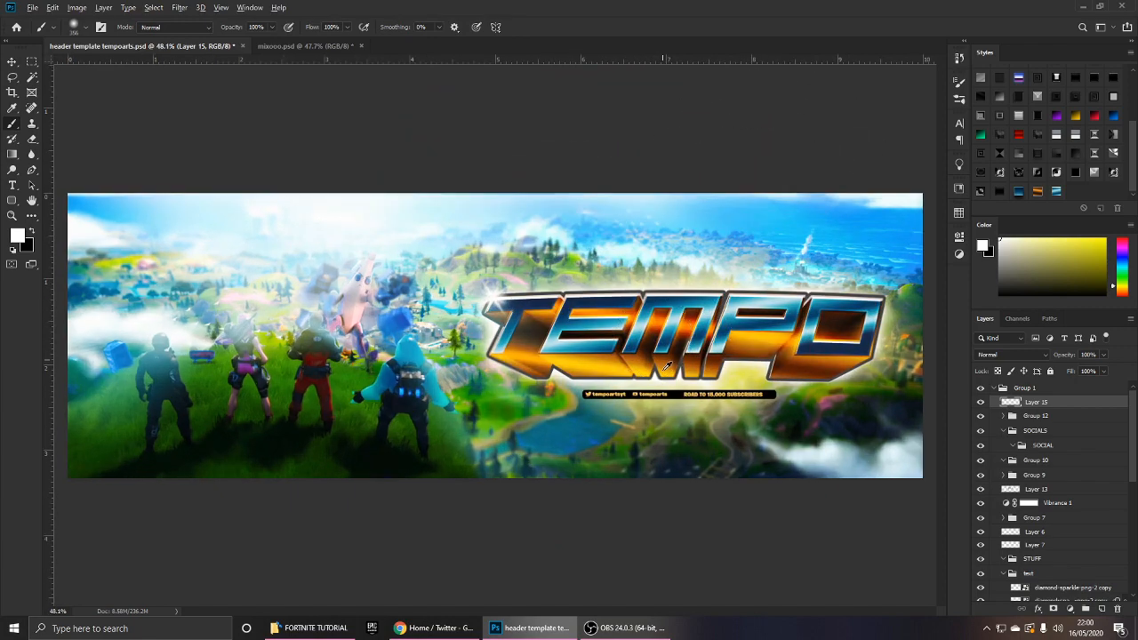
pyautogui.keyDown('alt'); pyautogui.click(666, 365); pyautogui.keyUp('alt')
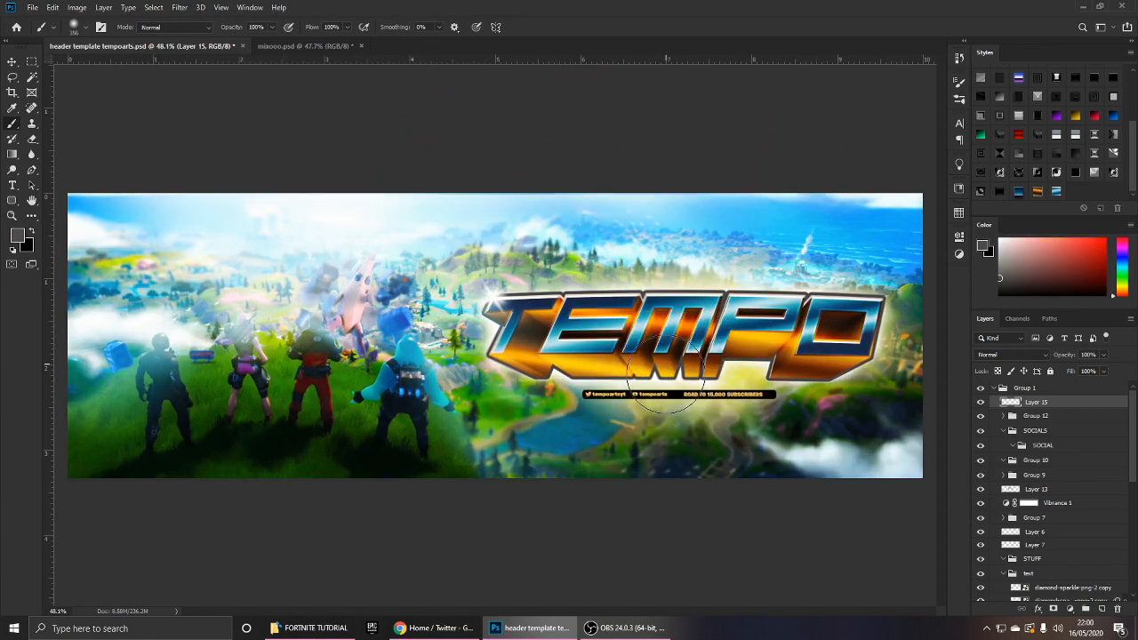
pyautogui.click(818, 351)
# Set the glow layer's blend mode to Screen and its opacity to 33%.
pyautogui.click(987, 355)
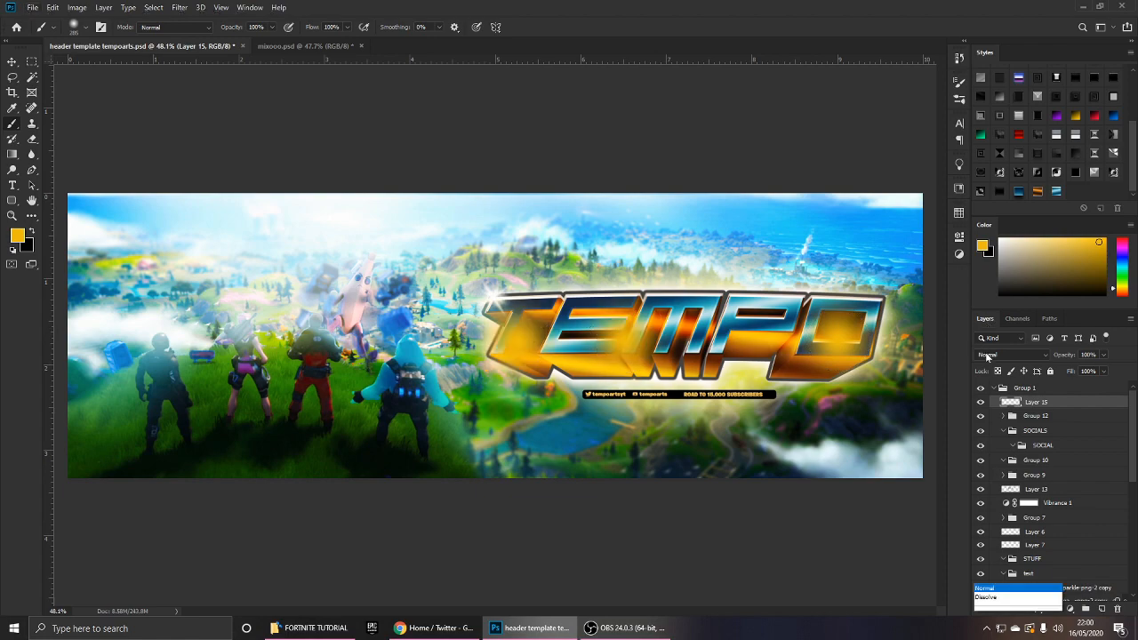
pyautogui.click(1005, 394)
pyautogui.moveTo(1064, 355); pyautogui.dragTo(1005, 355)
pyautogui.click(13, 62)
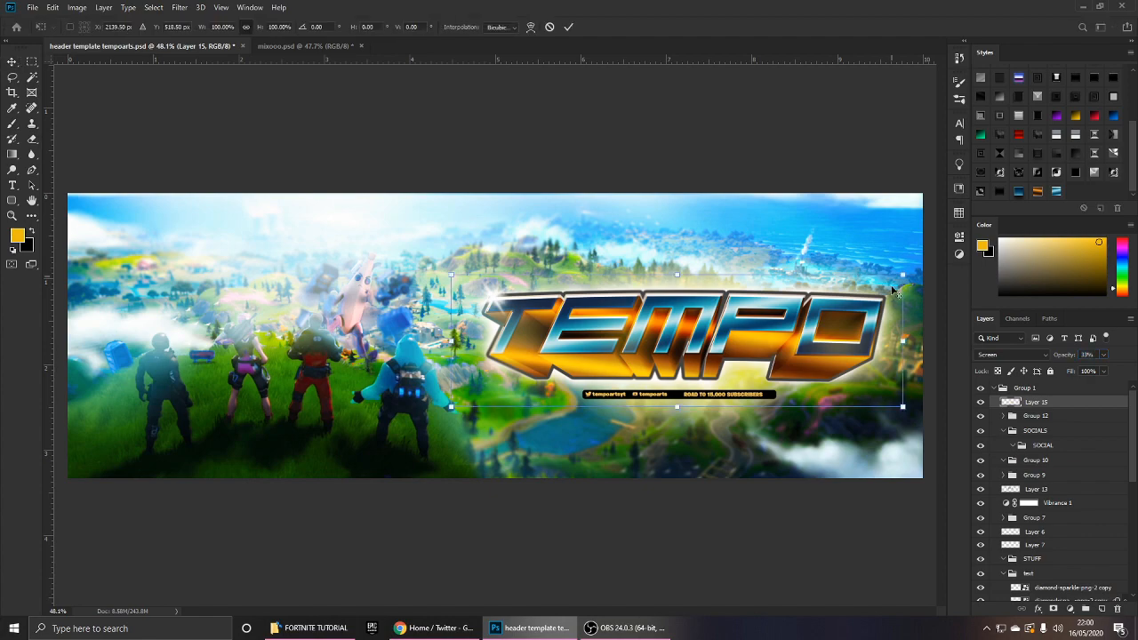
# Delete the orange glow layer to compare the banner without it, and undo the deletion.
pyautogui.scroll(-6, 774, 320)
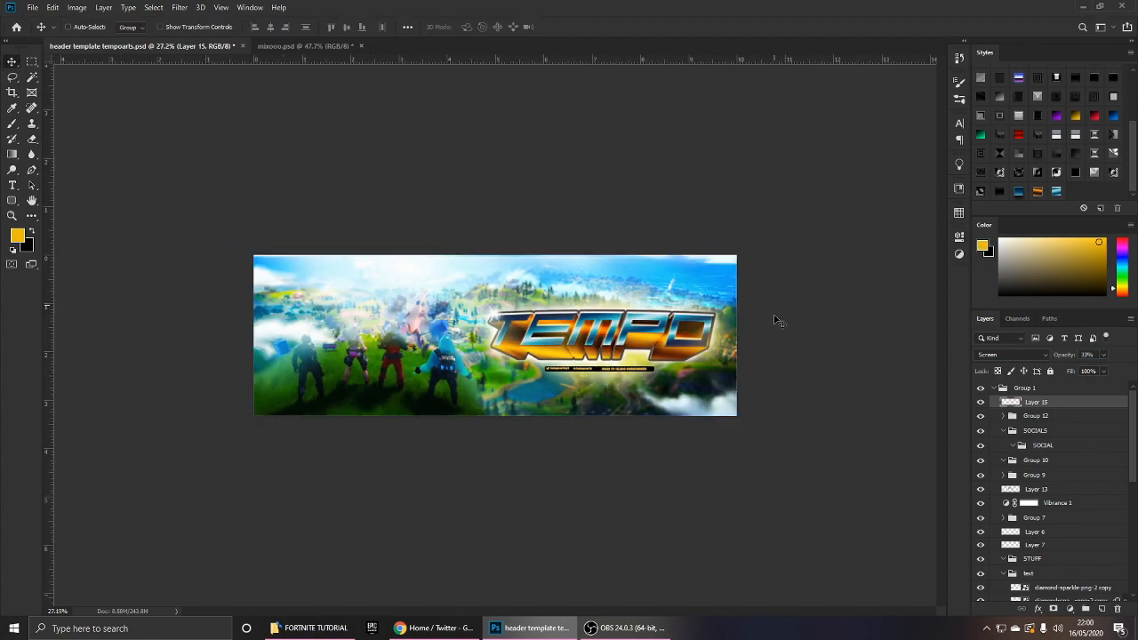
pyautogui.scroll(4, 774, 320)
pyautogui.press('Delete')
pyautogui.hotkey('ctrl', 'z')
pyautogui.scroll(2, 779, 322)
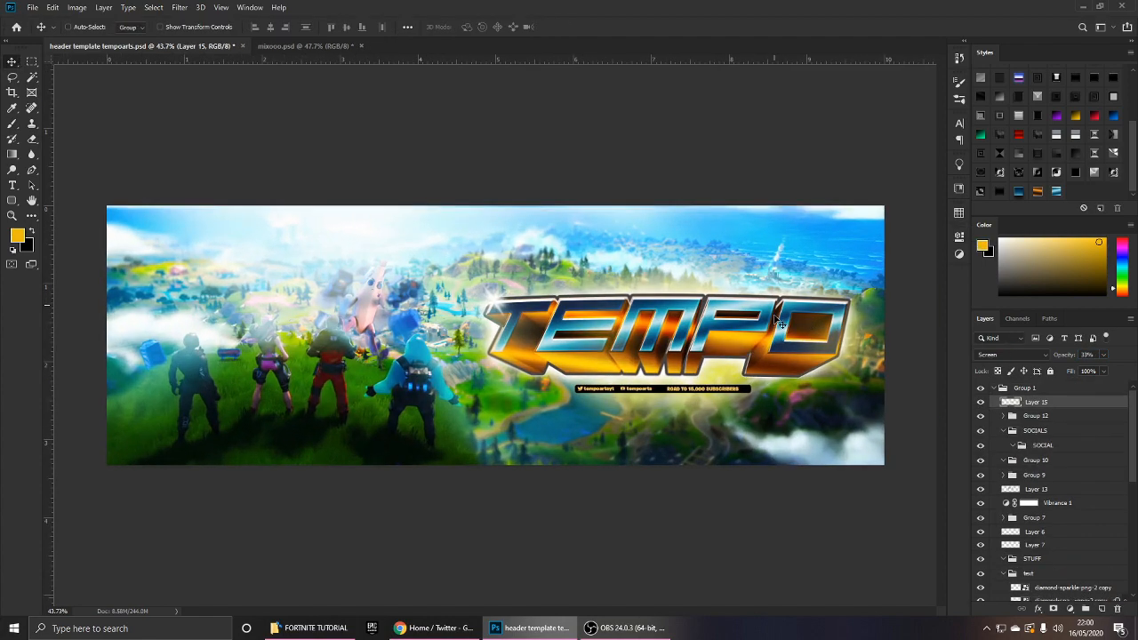
# Create a new top layer and brush soft black shading over the banner's lower-right corner.
pyautogui.click(1101, 609)
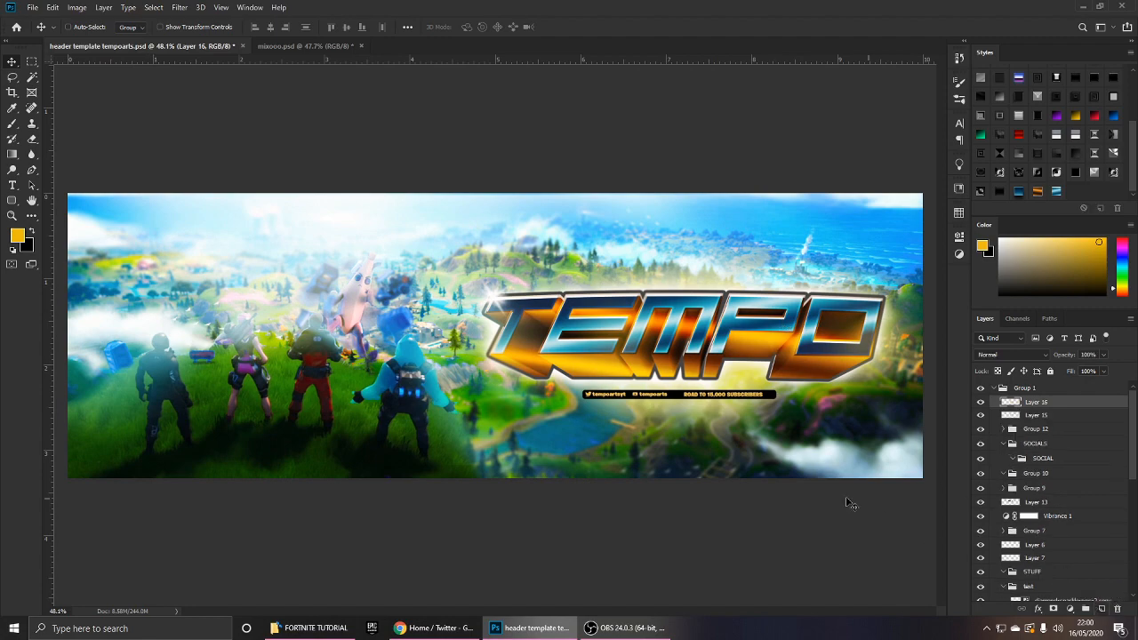
pyautogui.press('b')
pyautogui.press('x')
pyautogui.keyDown('alt'); pyautogui.rightClick(893, 492); pyautogui.keyUp('alt')
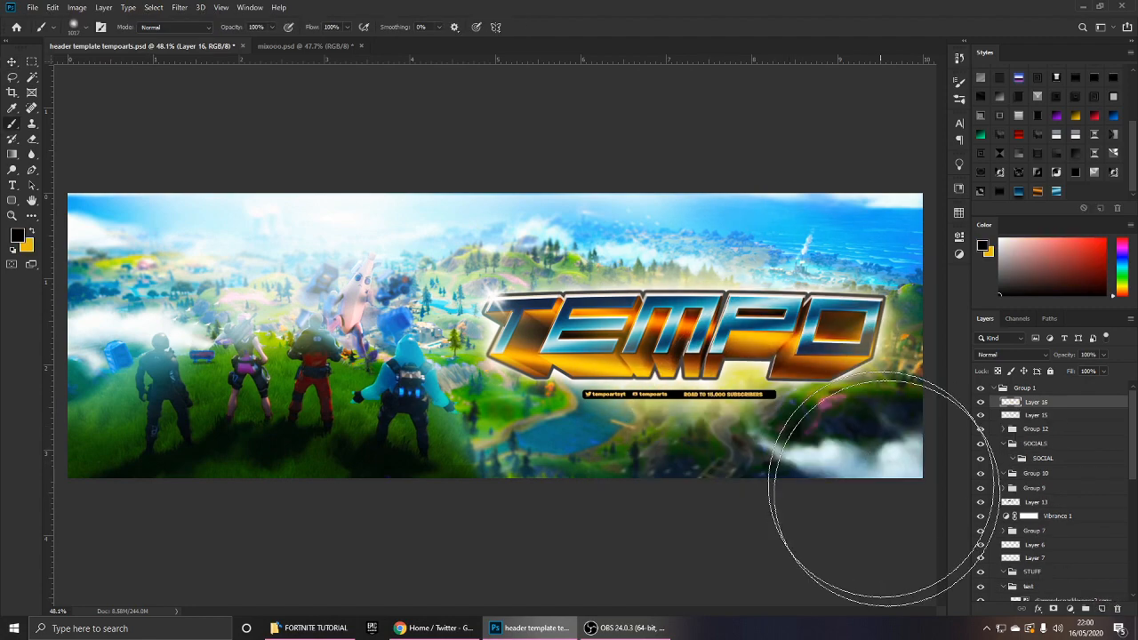
pyautogui.moveTo(884, 503)
pyautogui.mouseDown()
pyautogui.moveTo(828, 581)
pyautogui.moveTo(756, 599)
pyautogui.mouseUp()
pyautogui.scroll(-2, 576, 537)
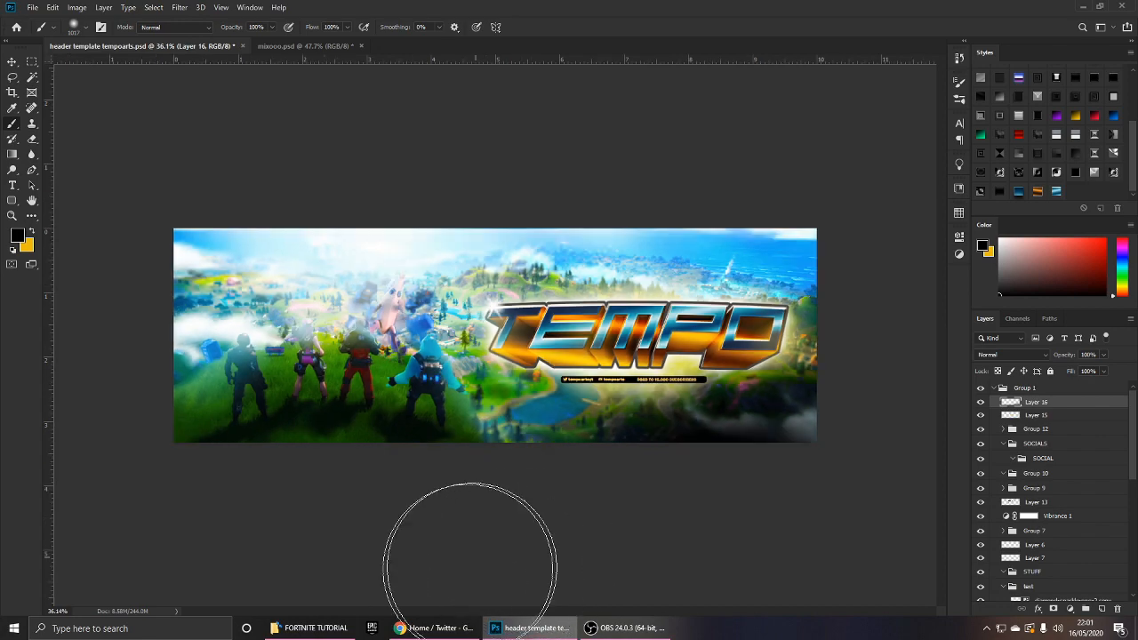
# Lower the black corner shading layer's opacity to 53%.
pyautogui.press('v')
pyautogui.scroll(3, 889, 381)
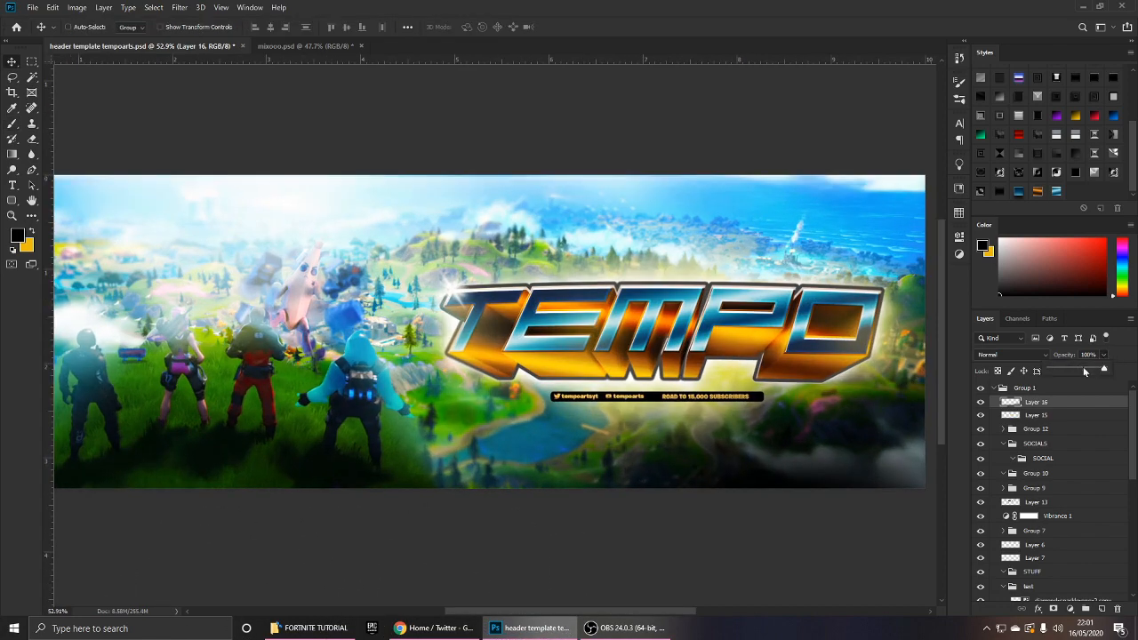
pyautogui.moveTo(1083, 372); pyautogui.dragTo(1076, 372)
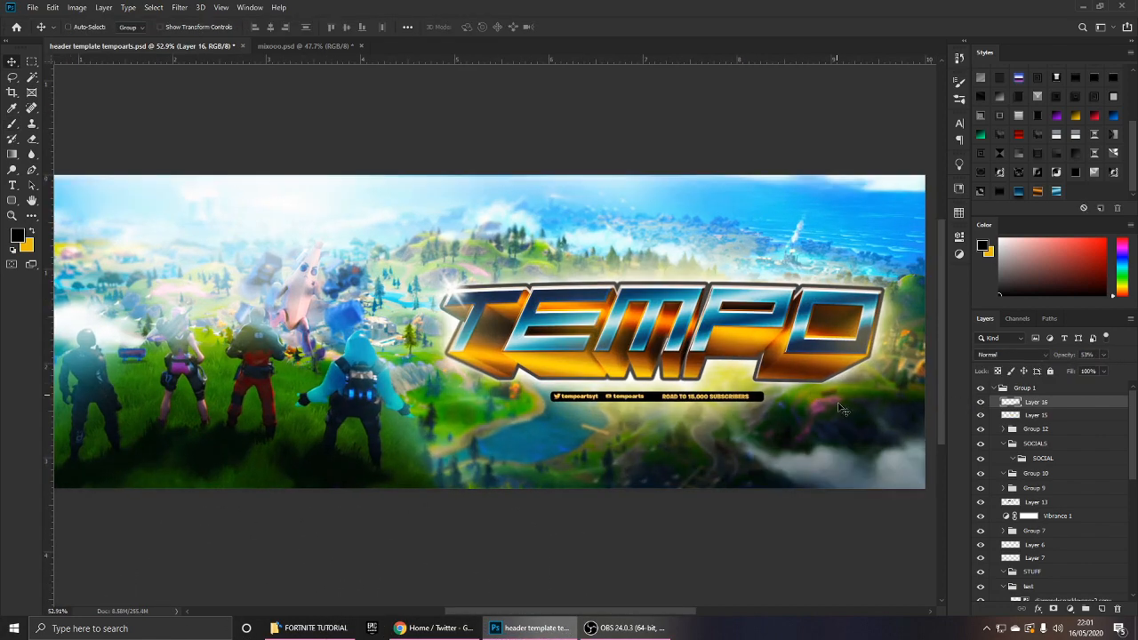
pyautogui.scroll(-3, 949, 405)
# Collapse Group 1 and save the header document.
pyautogui.click(1003, 391)
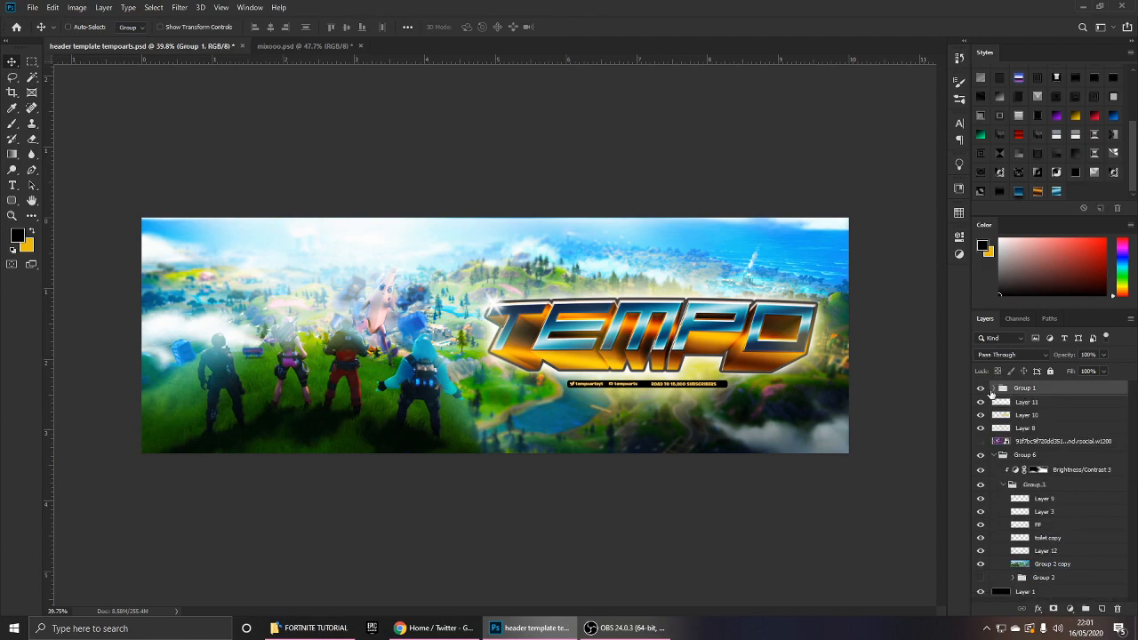
pyautogui.hotkey('ctrl', 's')
pyautogui.scroll(1, 822, 384)
pyautogui.scroll(-11, 1057, 429)
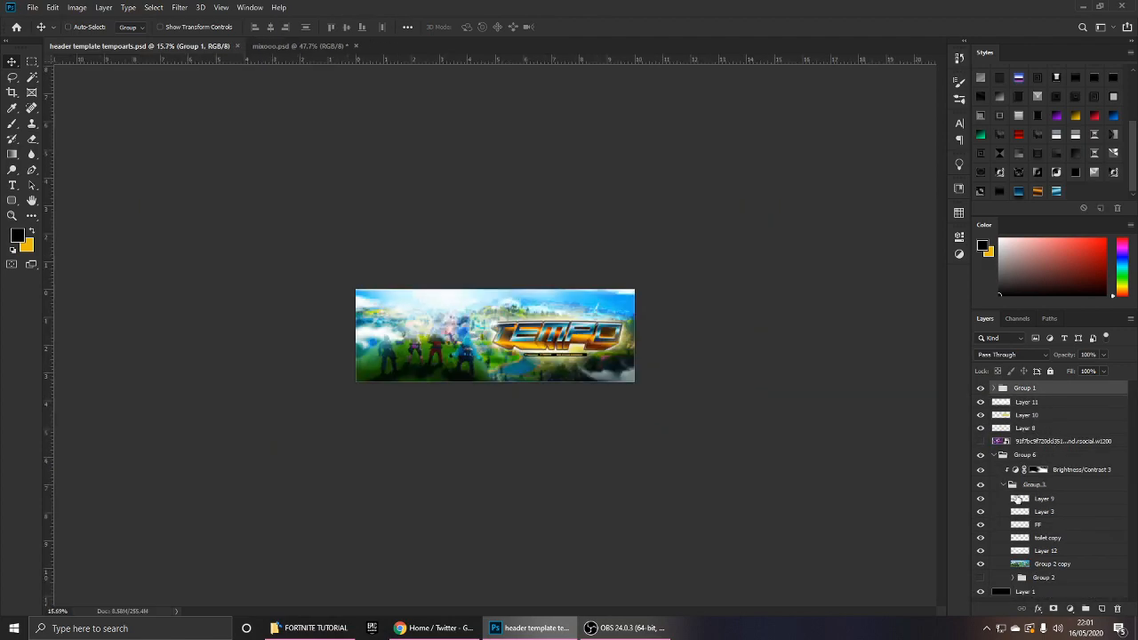
# Toggle the visibility of the Group 2 copy background layer off and back on to check its content.
pyautogui.scroll(3, 661, 479)
pyautogui.click(980, 565)
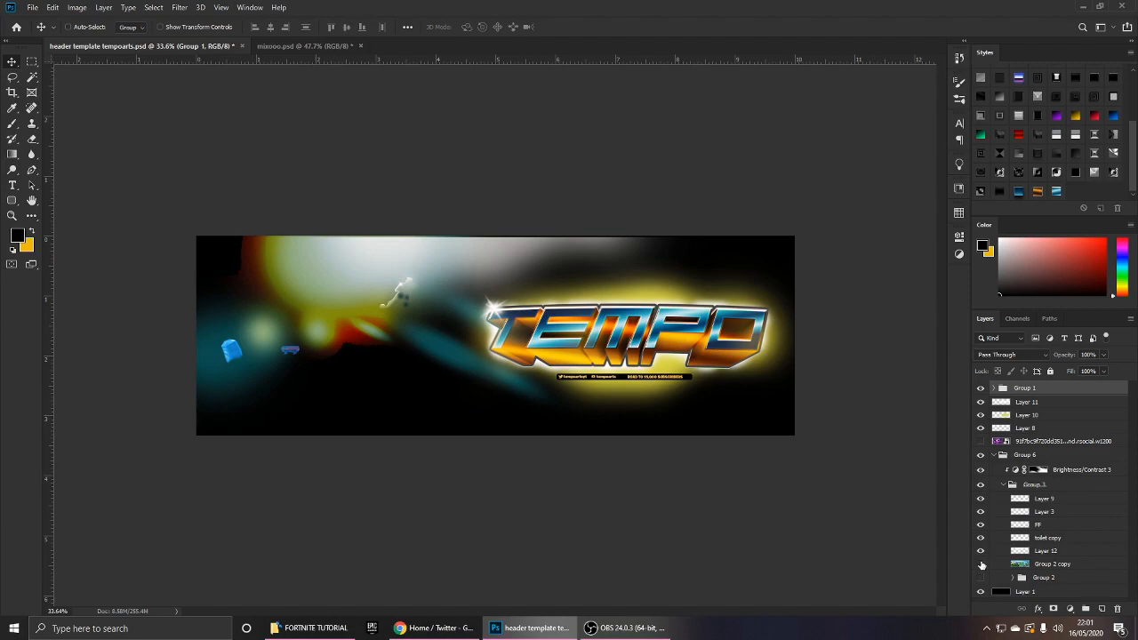
pyautogui.scroll(2, 667, 429)
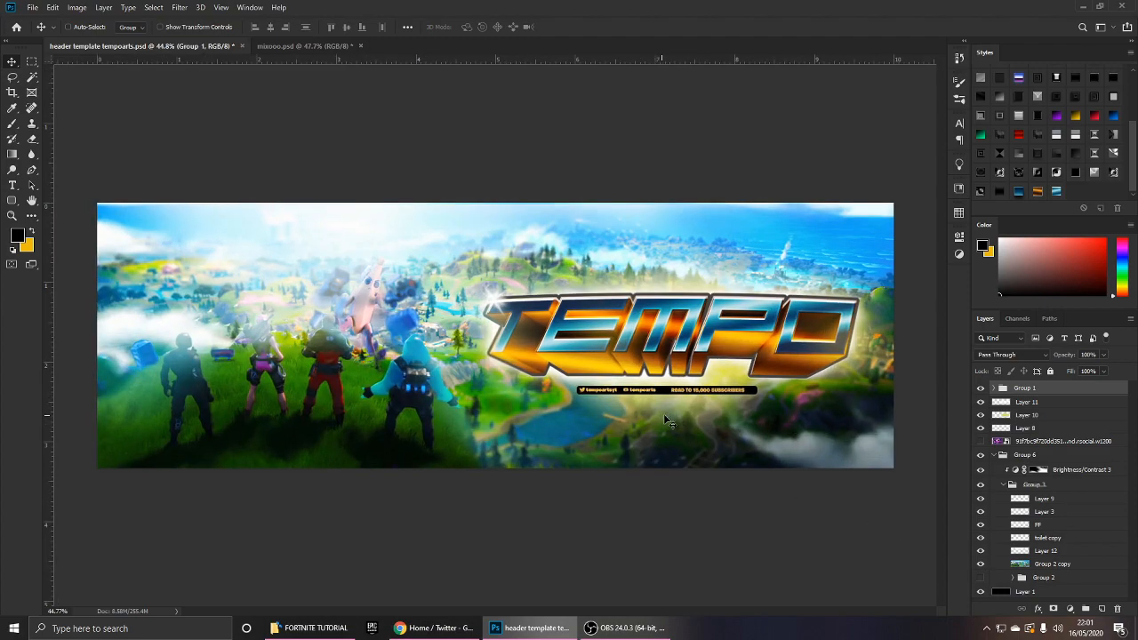
# Group all layers and merge a duplicate of that group into a single layer above the hidden original.
pyautogui.hotkey('ctrl', '+')
pyautogui.click(1044, 597)
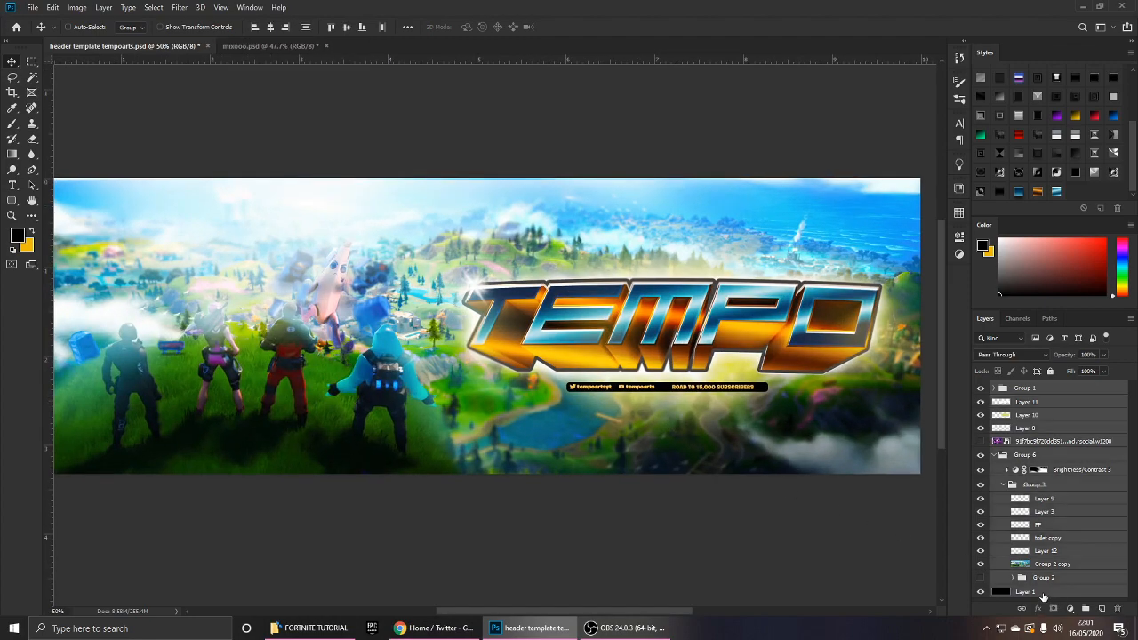
pyautogui.hotkey('ctrl', 'g')
pyautogui.hotkey('ctrl', 'j')
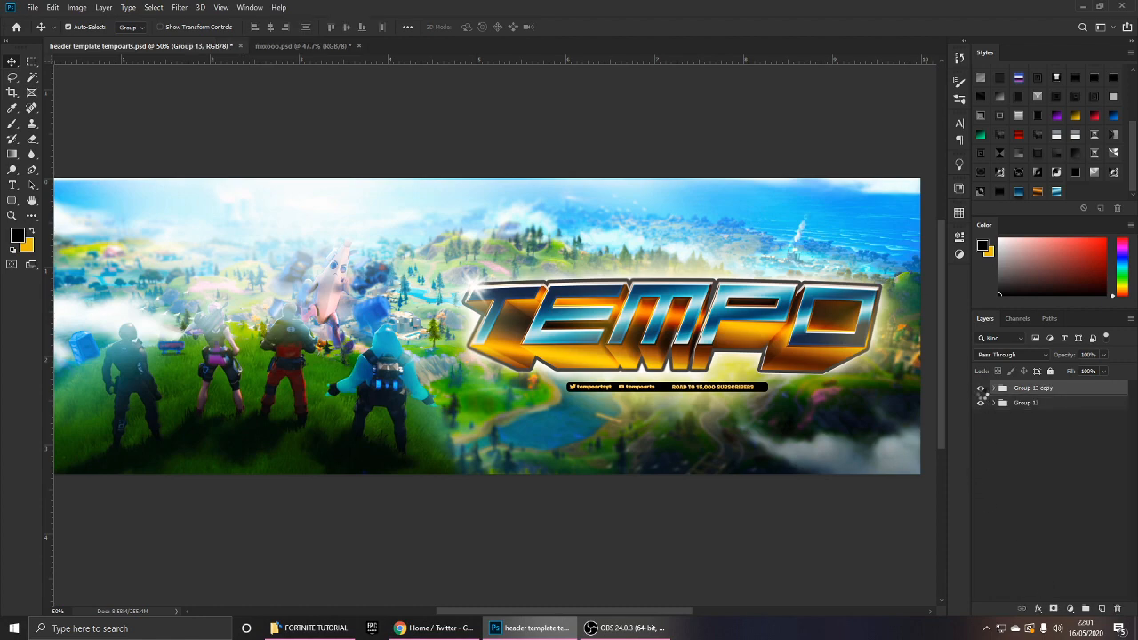
pyautogui.hotkey('ctrl', 'e')
pyautogui.click(980, 403)
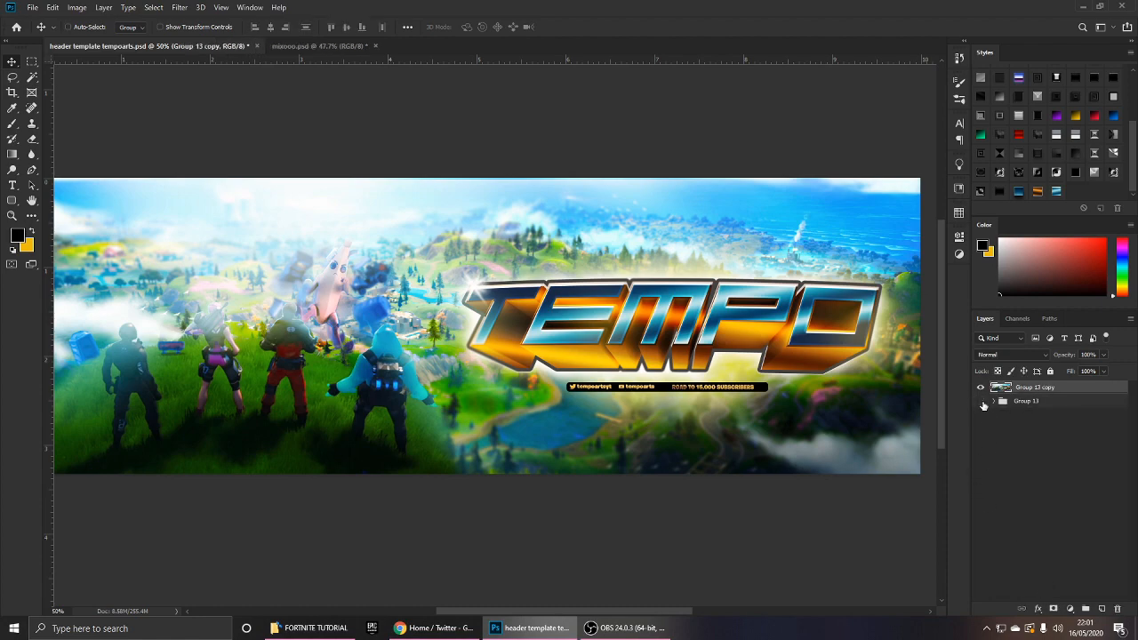
# Crop the document to its existing canvas bounds, removing the merged layer's pixels outside the banner.
pyautogui.scroll(1, 800, 399)
pyautogui.press('c')
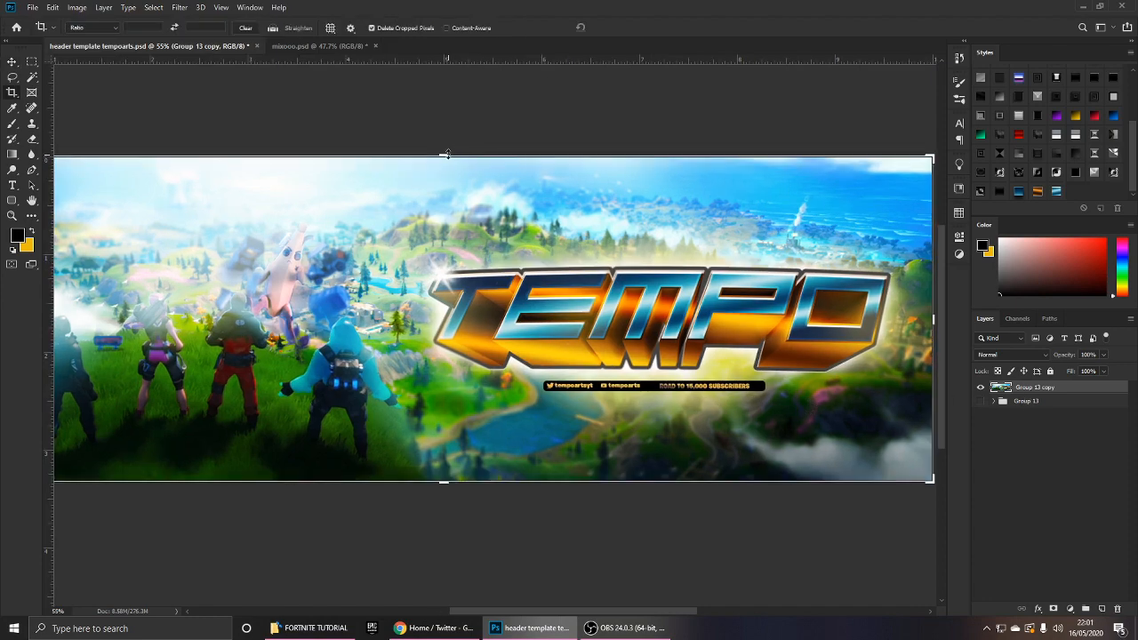
pyautogui.click(447, 153)
pyautogui.scroll(-6, 633, 271)
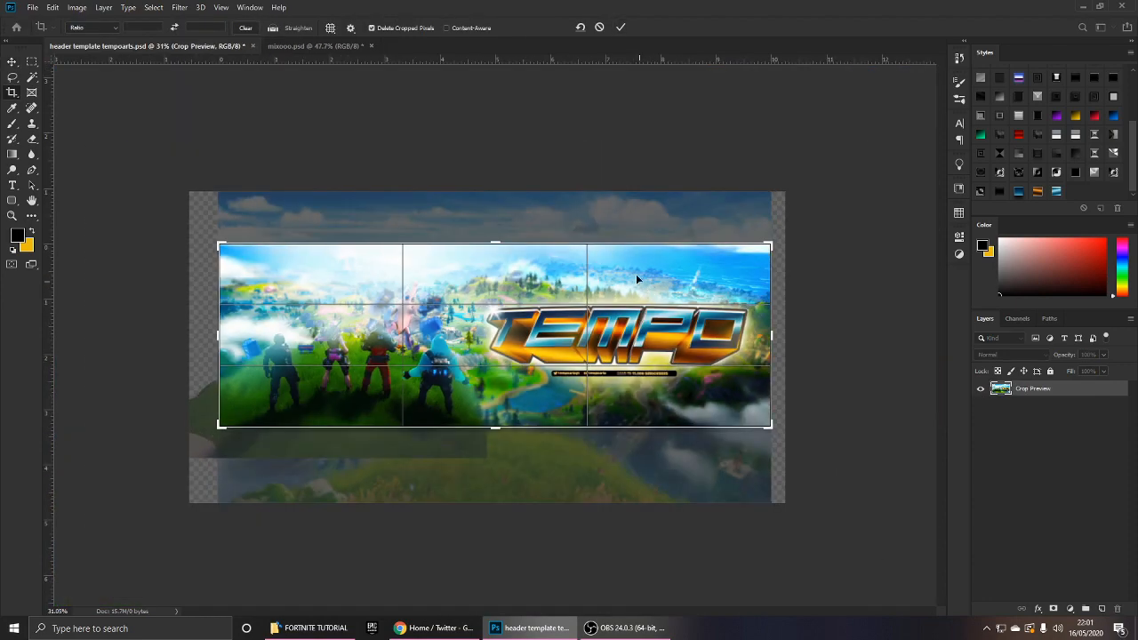
pyautogui.scroll(3, 636, 273)
pyautogui.click(620, 30)
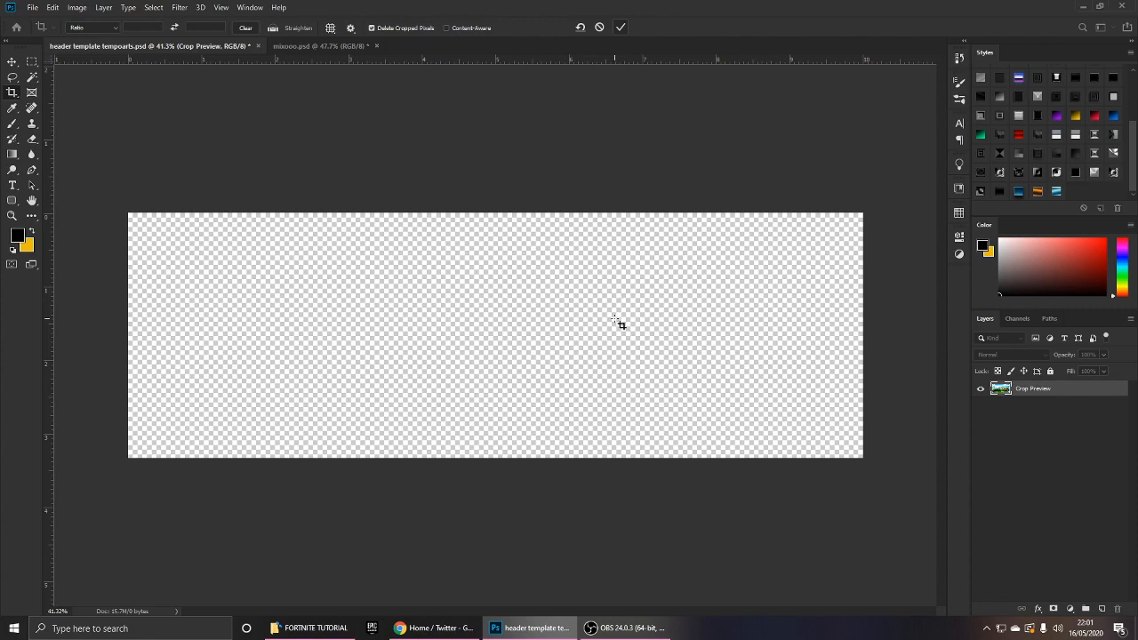
# Duplicate the cropped merged banner layer.
pyautogui.press('v')
pyautogui.scroll(2, 614, 318)
pyautogui.hotkey('ctrl', 'j')
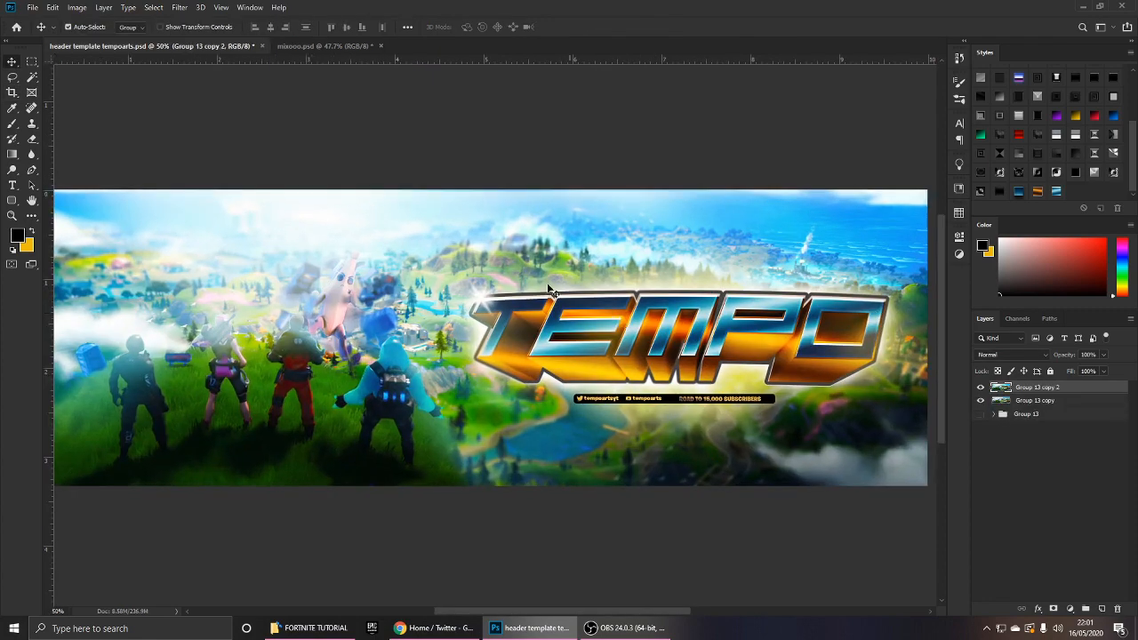
# Soften the social bar's lettering and lower edge on the duplicate with the Blur tool at 80% strength.
pyautogui.click(177, 7)
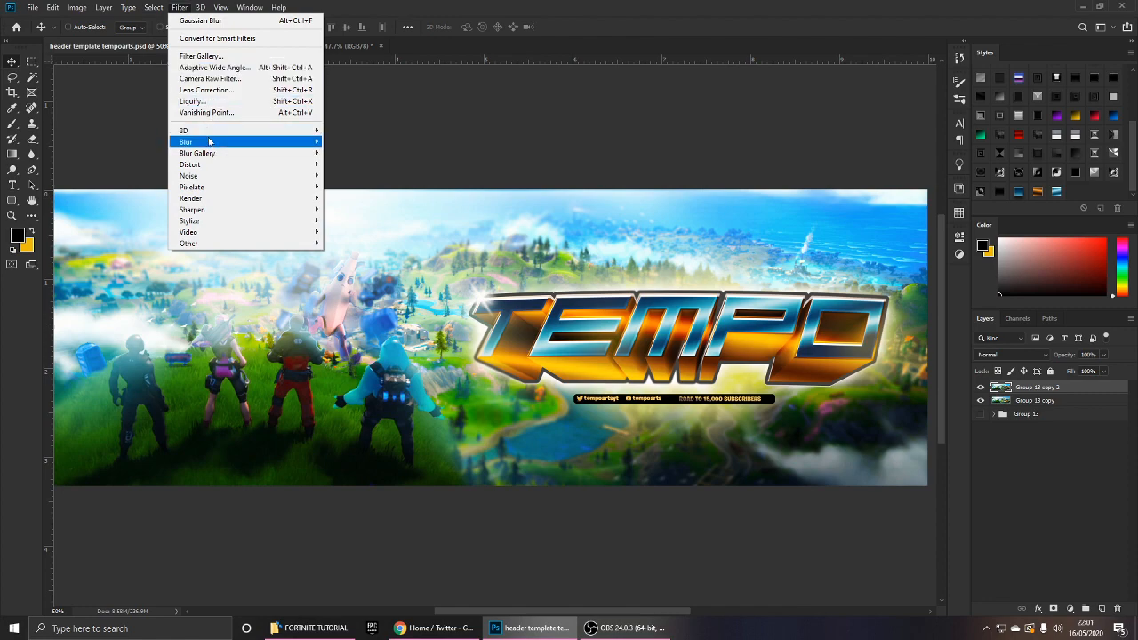
pyautogui.moveTo(210, 142)
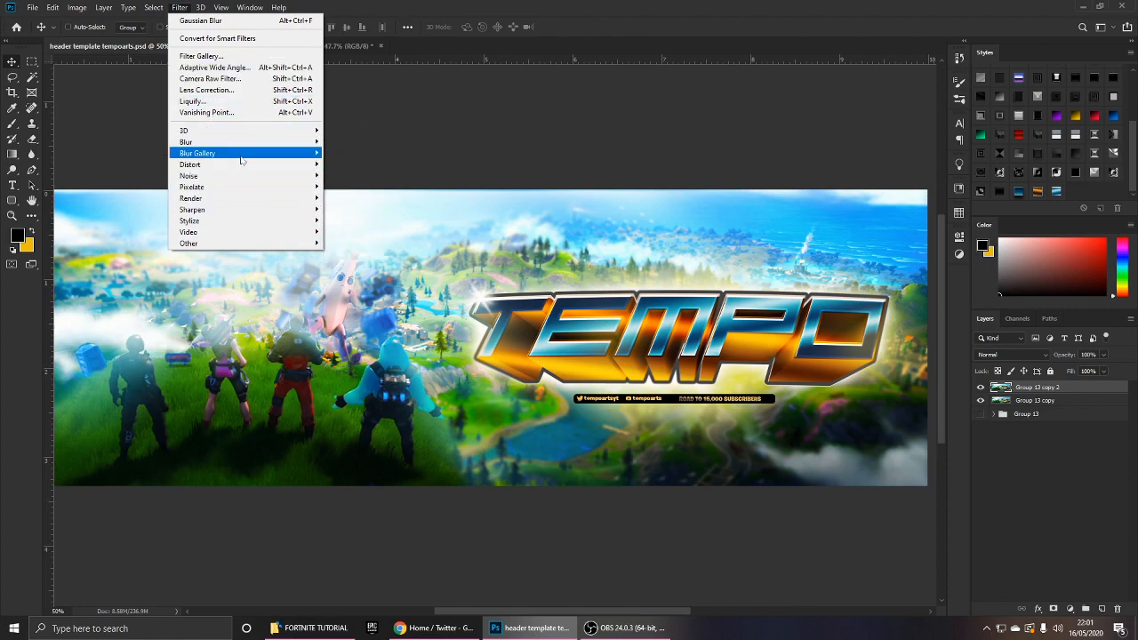
pyautogui.click(33, 158)
pyautogui.scroll(5, 425, 373)
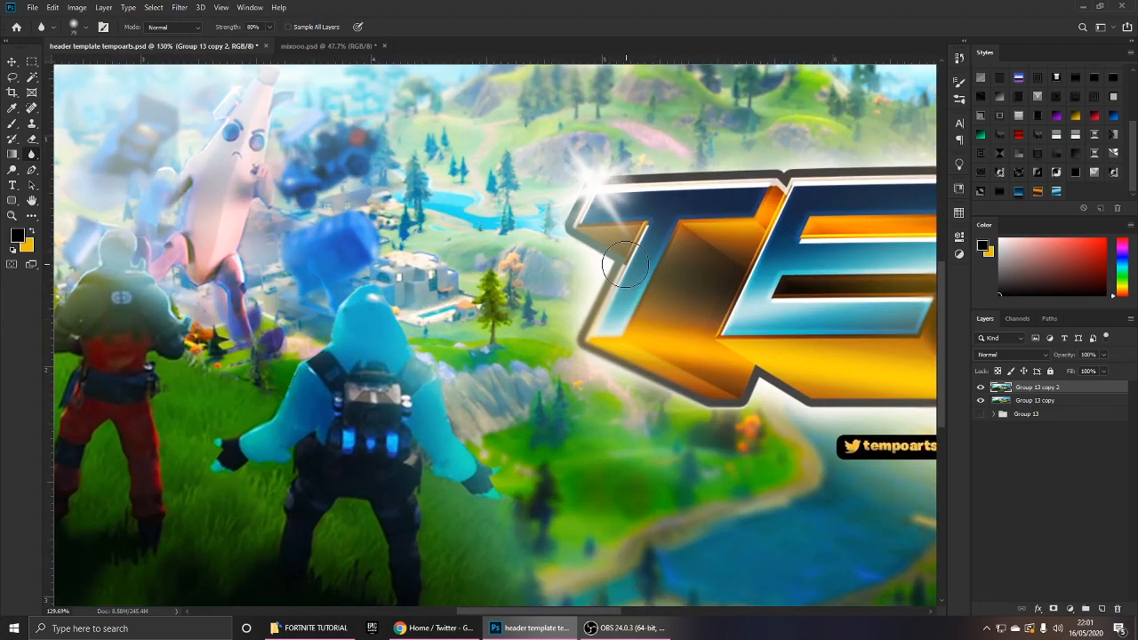
pyautogui.scroll(-2, 605, 267)
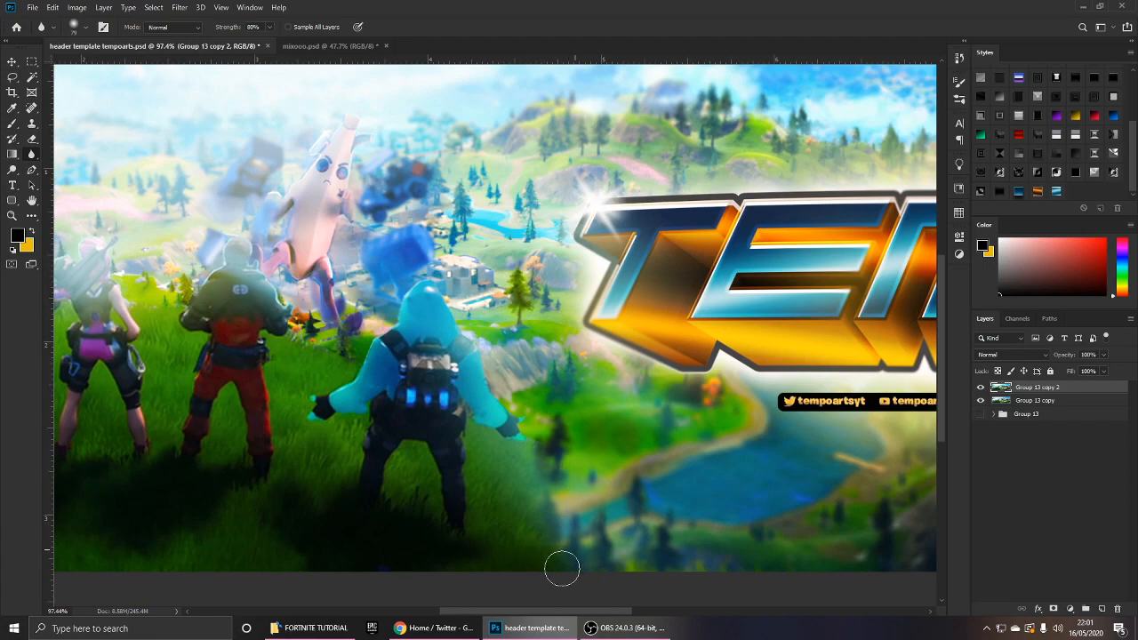
pyautogui.scroll(5, 562, 569)
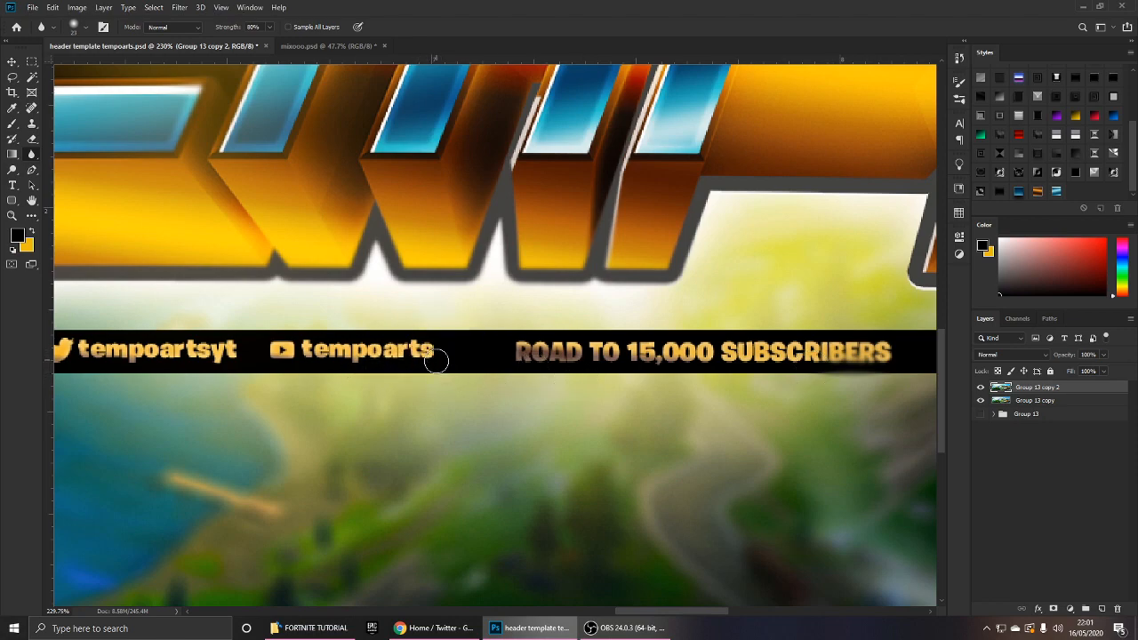
pyautogui.moveTo(193, 369); pyautogui.dragTo(76, 378)
pyautogui.press('v')
pyautogui.scroll(-5, 377, 379)
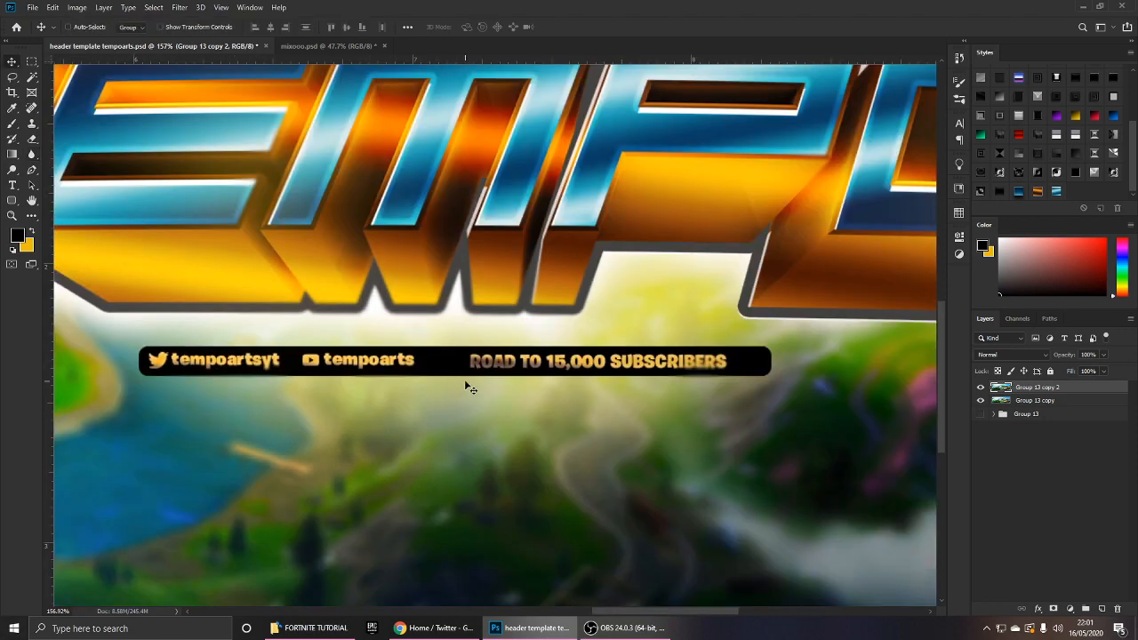
pyautogui.scroll(-3, 591, 383)
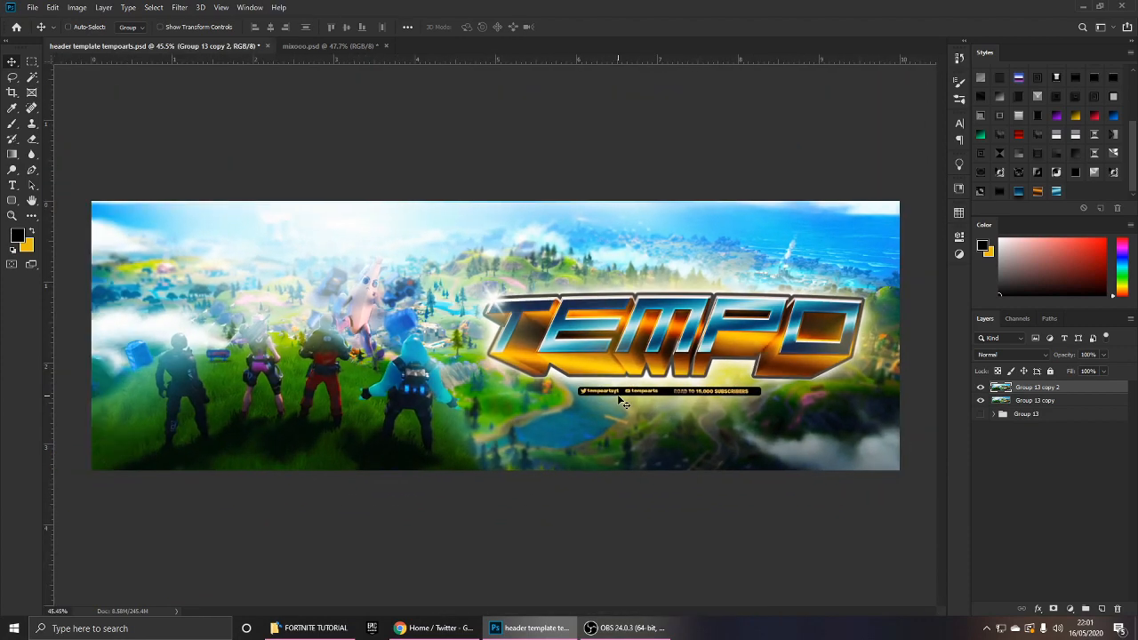
pyautogui.scroll(1, 560, 377)
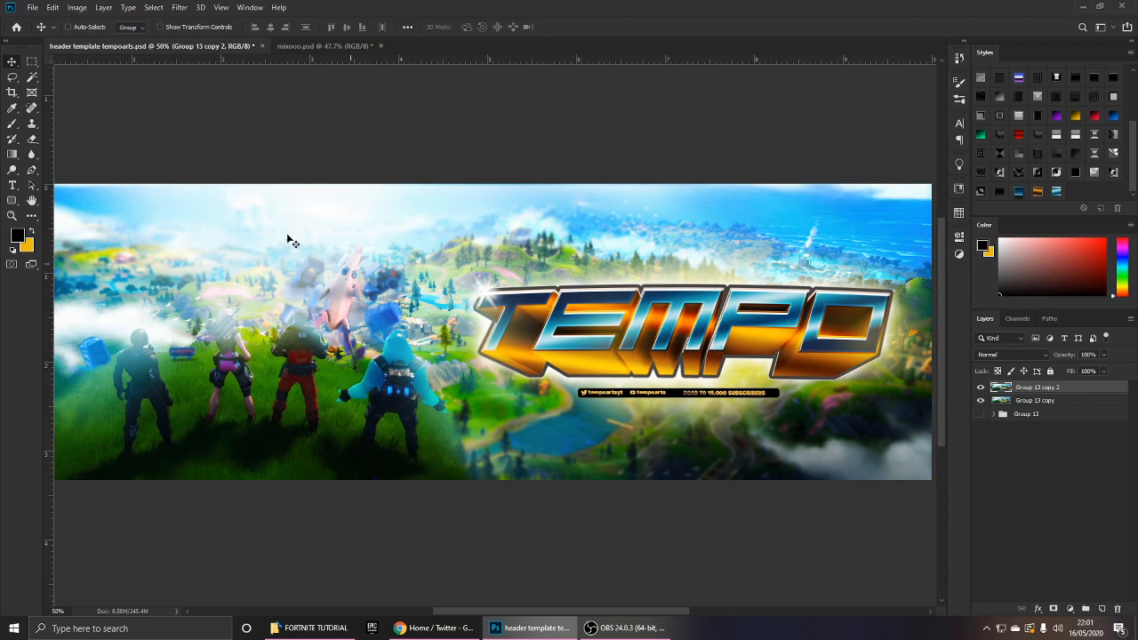
# Blur the distant tower and its smoke in the background above the TEMPO lettering with a resized Blur brush.
pyautogui.click(31, 153)
pyautogui.scroll(5, 691, 268)
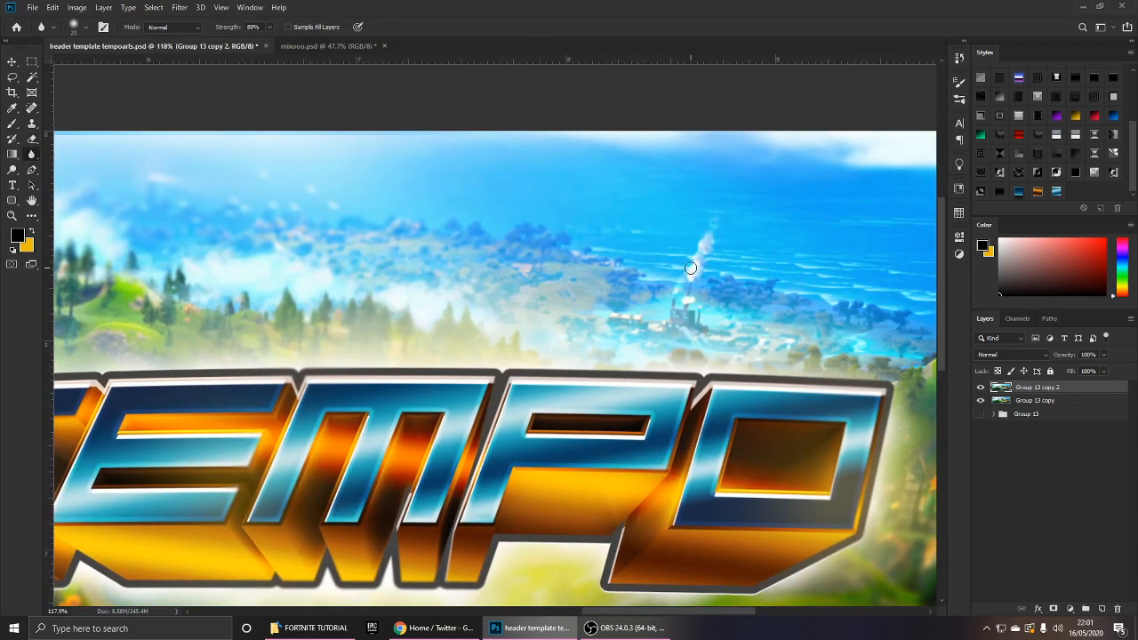
pyautogui.keyDown('alt'); pyautogui.rightClick(691, 268); pyautogui.keyUp('alt')
pyautogui.moveTo(695, 306); pyautogui.dragTo(672, 314)
pyautogui.press('v')
pyautogui.scroll(-6, 688, 316)
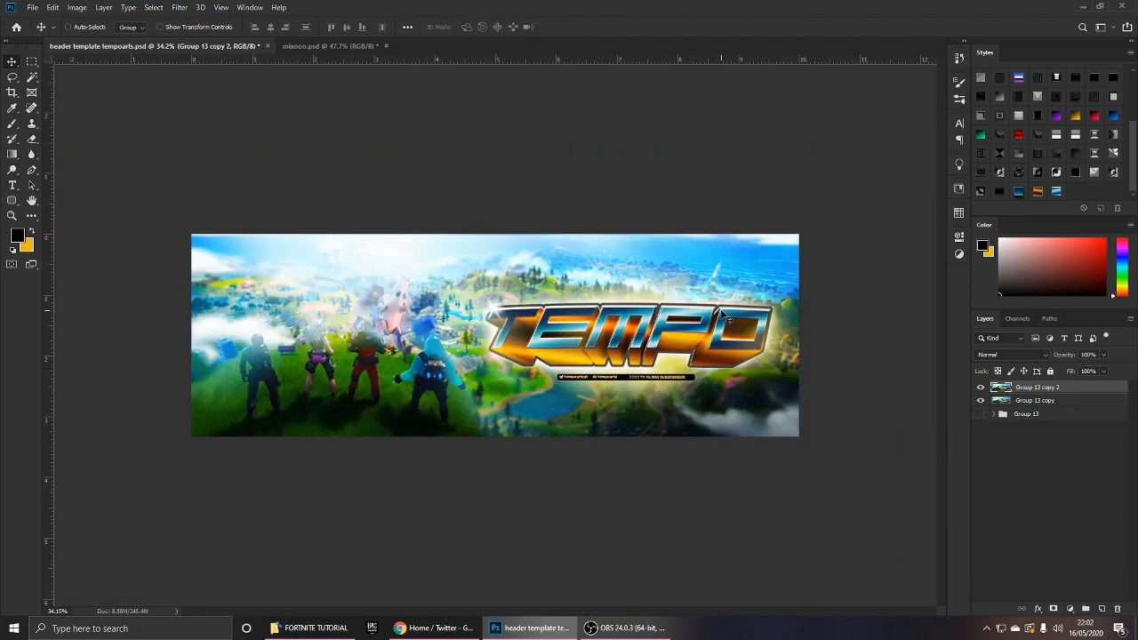
# Delete the unblurred merged layer and duplicate the retouched one.
pyautogui.click(1045, 404)
pyautogui.press('Delete')
pyautogui.hotkey('ctrl', 'j')
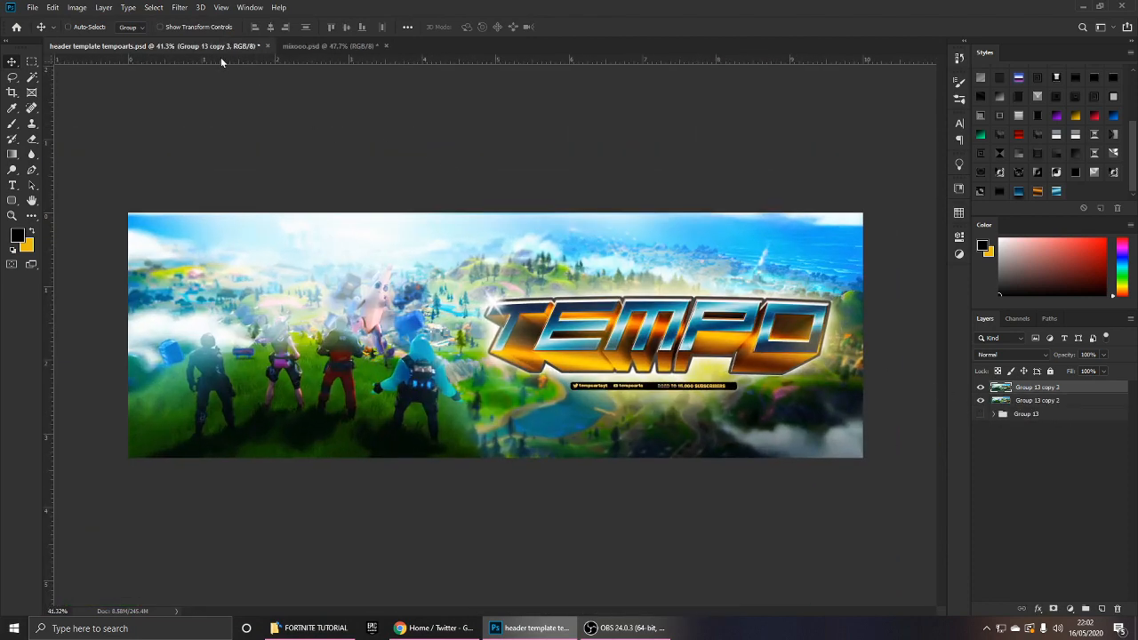
# In the Camera Raw Filter, set Temperature +3, Tint +6, Exposure +0.05, Contrast +10, Highlights +18, Shadows +22, Whites -8, Blacks -11, Dehaze +6 and Vibrance +1.
pyautogui.click(180, 7)
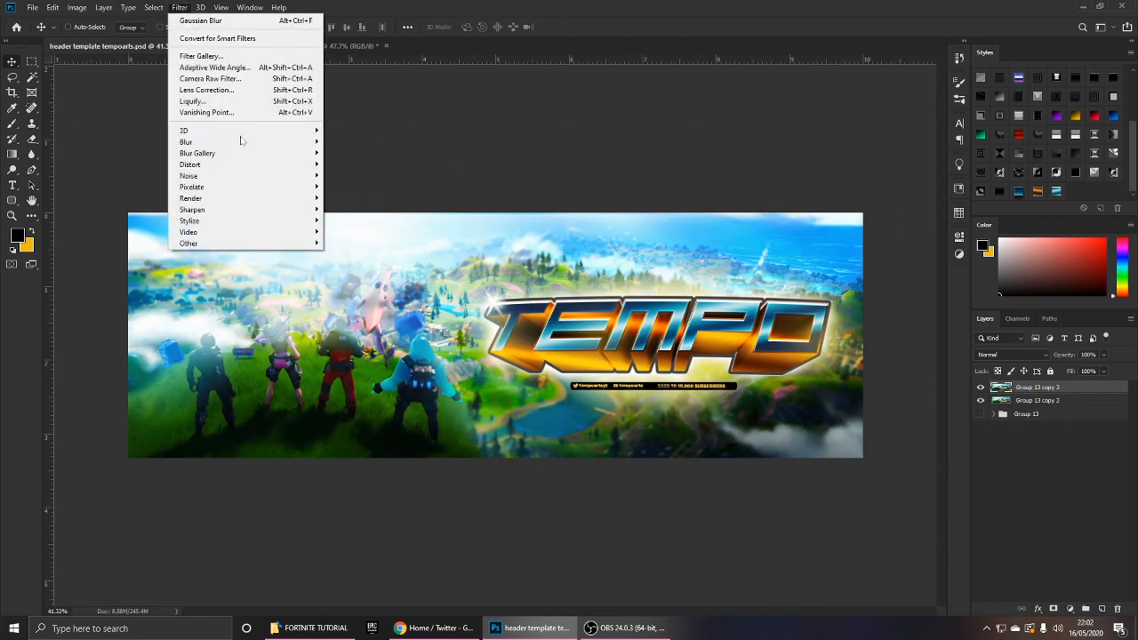
pyautogui.click(209, 79)
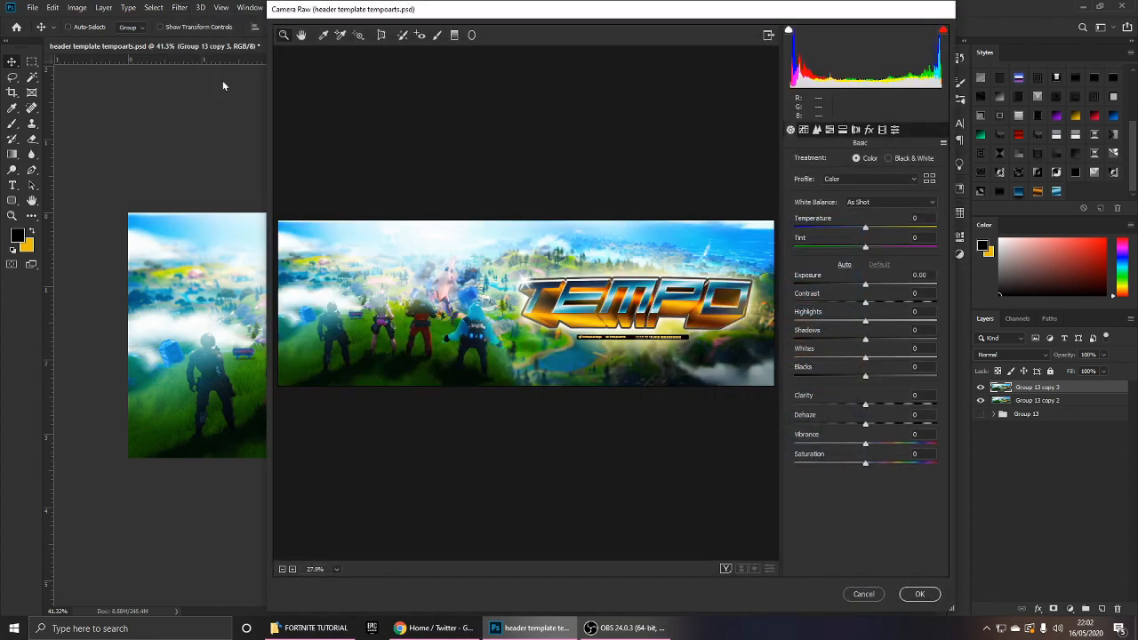
pyautogui.moveTo(533, 276); pyautogui.dragTo(609, 286)
pyautogui.moveTo(864, 232)
pyautogui.mouseDown()
pyautogui.moveTo(925, 233)
pyautogui.moveTo(812, 236)
pyautogui.moveTo(868, 234)
pyautogui.mouseUp()
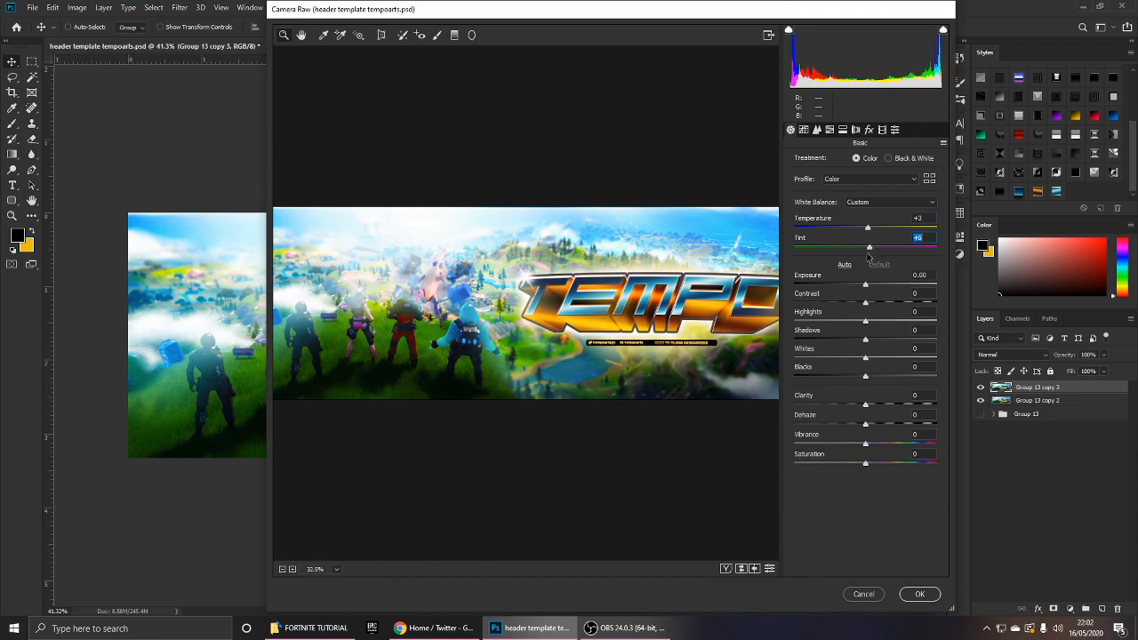
pyautogui.moveTo(864, 284); pyautogui.dragTo(868, 444)
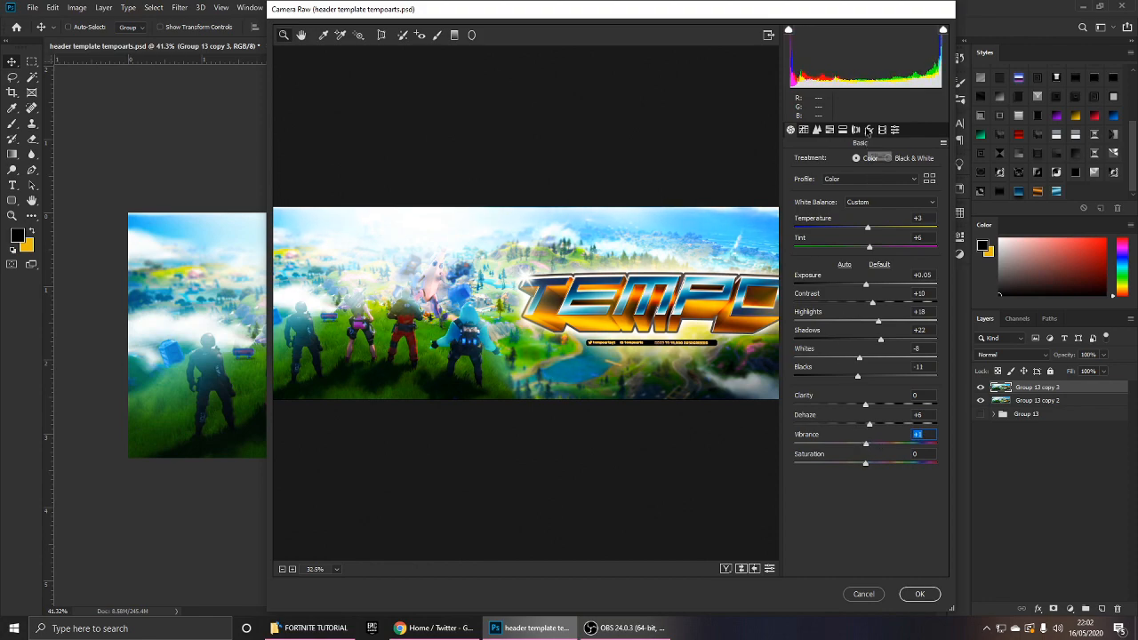
# Add a post-crop vignette with Amount -57 and Midpoint 65, and apply the Camera Raw Filter.
pyautogui.click(869, 130)
pyautogui.moveTo(863, 286); pyautogui.dragTo(889, 309)
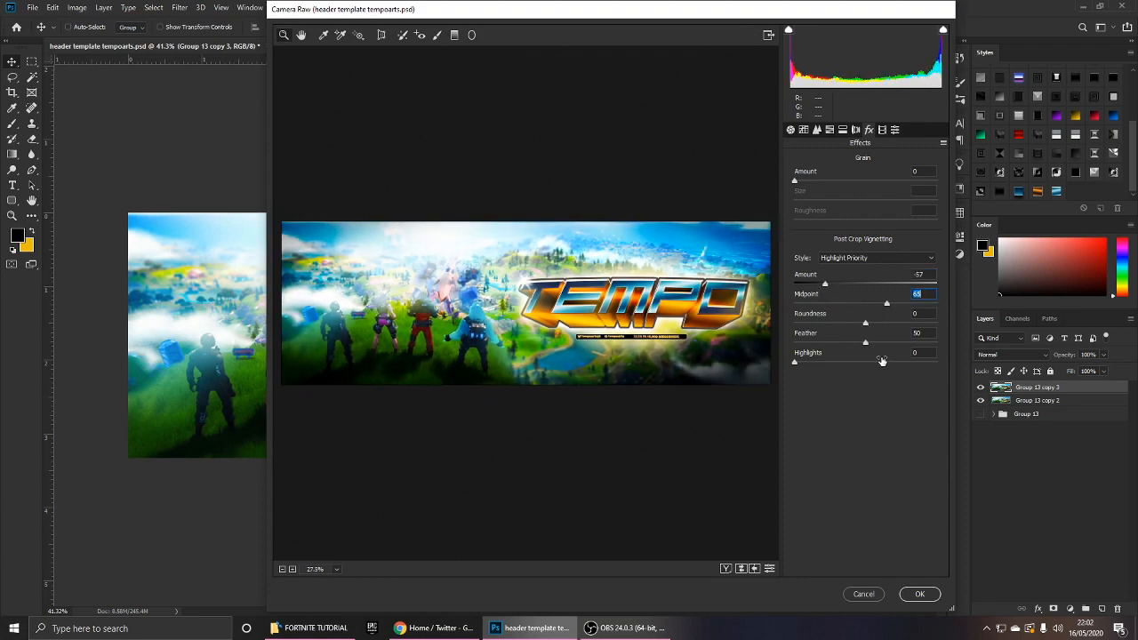
pyautogui.click(919, 594)
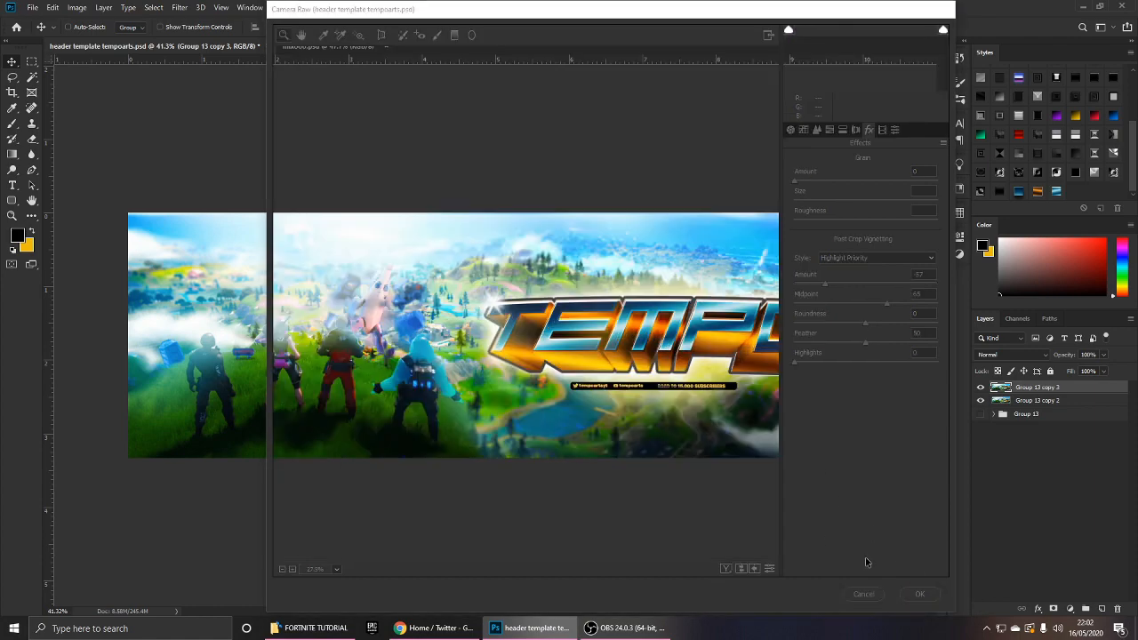
# Toggle the Camera Raw-graded layer off and on to compare the banner before and after.
pyautogui.hotkey('ctrl', '+')
pyautogui.click(981, 387)
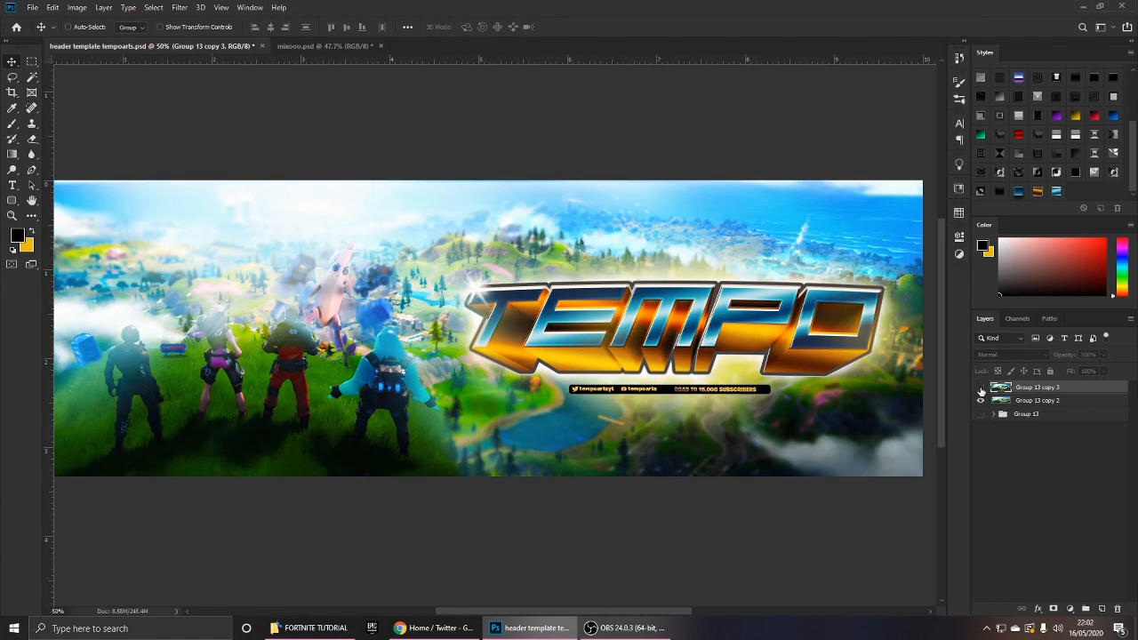
pyautogui.click(982, 387)
# Add a layer mask to the Camera Raw-graded top layer.
pyautogui.hotkey('ctrl', '0')
pyautogui.click(1053, 608)
pyautogui.scroll(1, 787, 417)
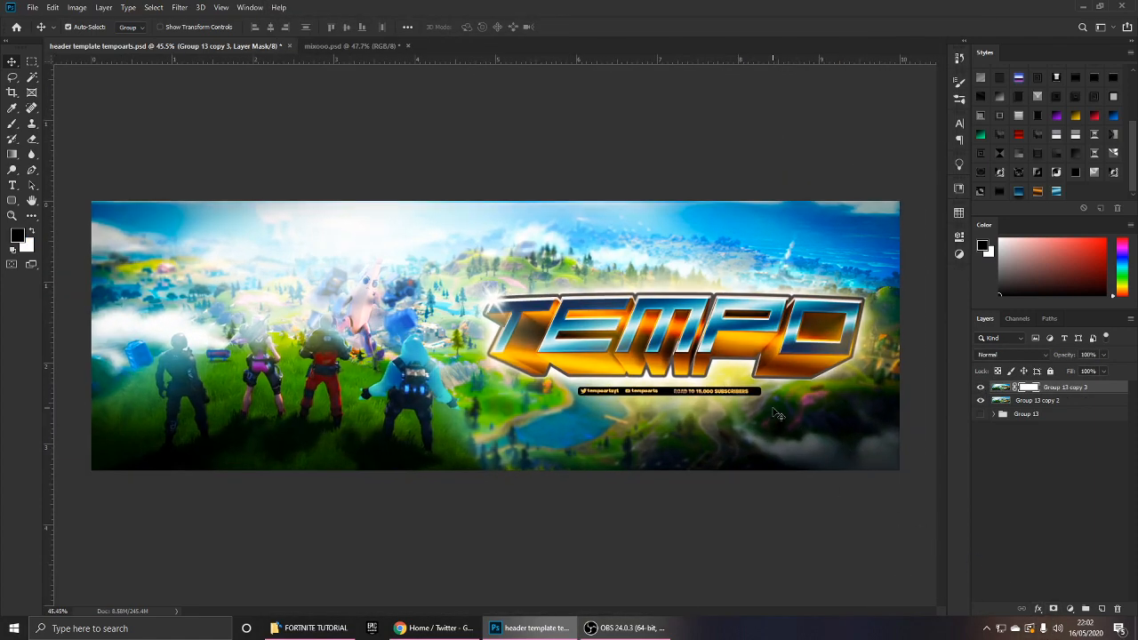
# Invert the graded layer's mask and paint white across the banner with a large soft brush to reveal the grade.
pyautogui.hotkey('ctrl', 'i')
pyautogui.press('b')
pyautogui.press('x')
pyautogui.moveTo(840, 276)
pyautogui.mouseDown()
pyautogui.moveTo(854, 257)
pyautogui.moveTo(812, 444)
pyautogui.mouseUp()
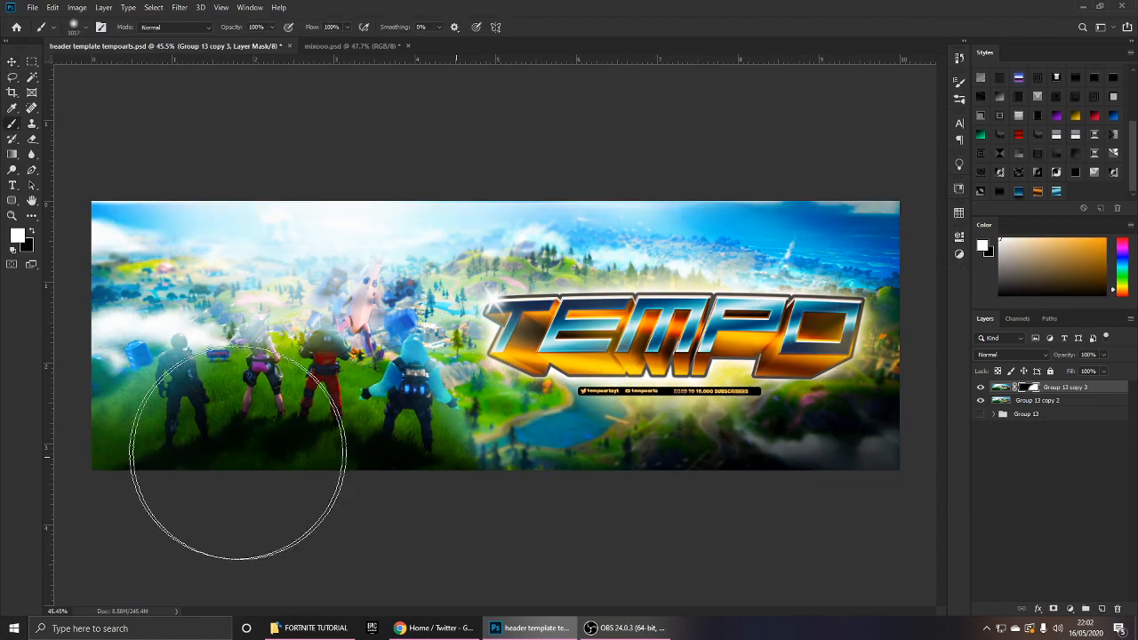
pyautogui.moveTo(317, 319); pyautogui.dragTo(366, 301)
pyautogui.press('x')
pyautogui.scroll(3, 387, 293)
pyautogui.press('x')
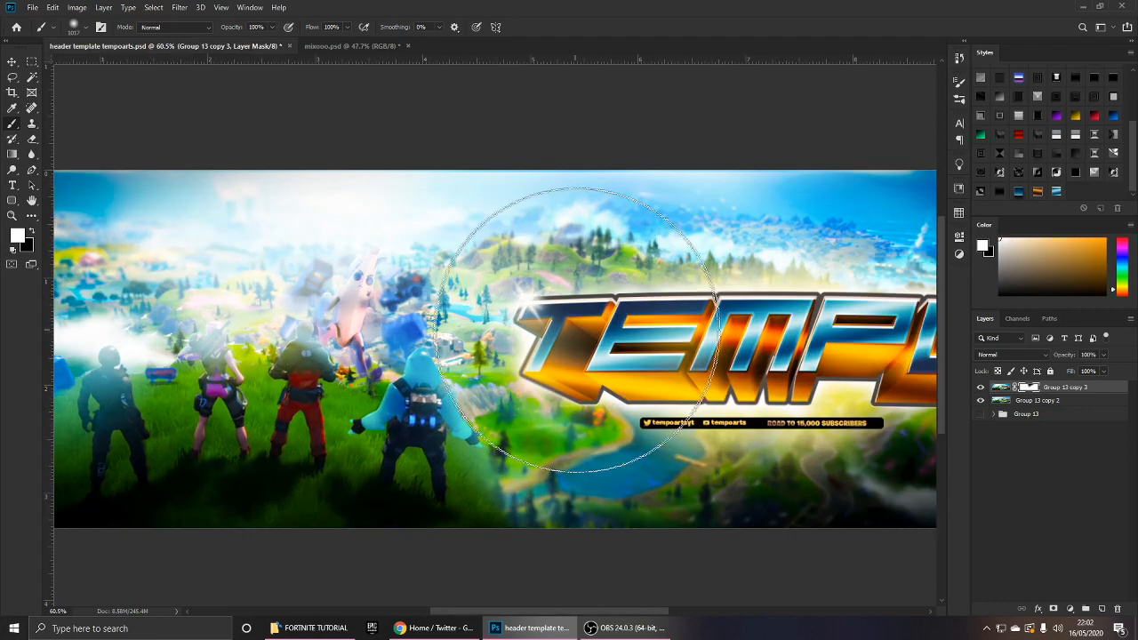
# Paint black on the graded layer's mask over the TEMPO lettering and the characters using a smaller soft brush.
pyautogui.press('x')
pyautogui.keyDown('alt'); pyautogui.rightClick(634, 339); pyautogui.keyUp('alt')
pyautogui.click(626, 353)
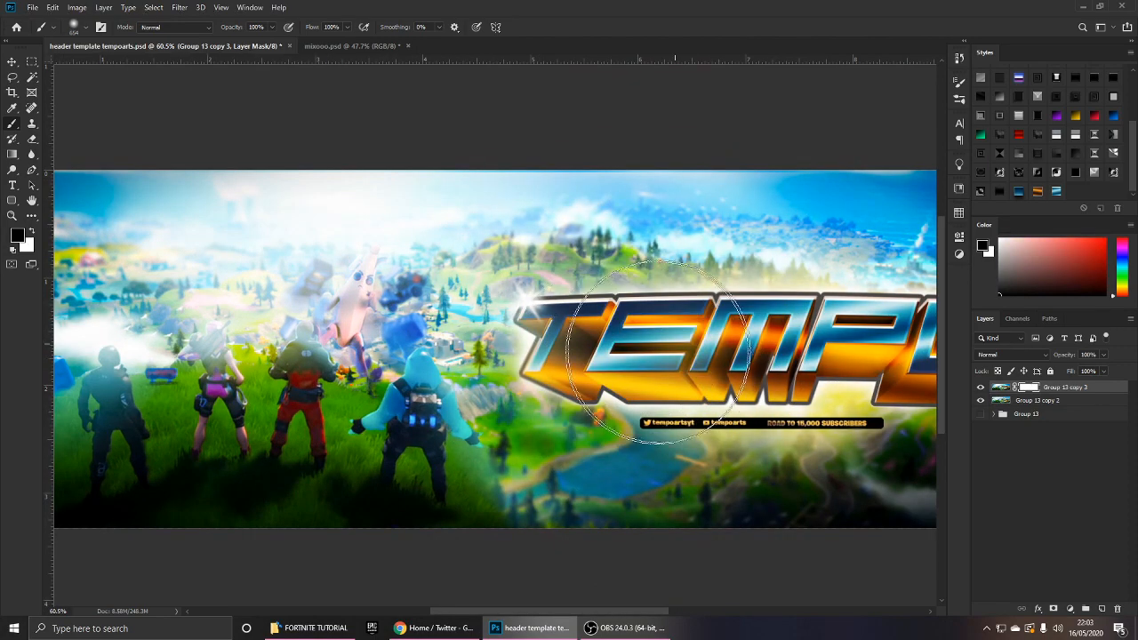
pyautogui.moveTo(391, 368); pyautogui.dragTo(345, 365)
pyautogui.scroll(-2, 347, 364)
pyautogui.press('x')
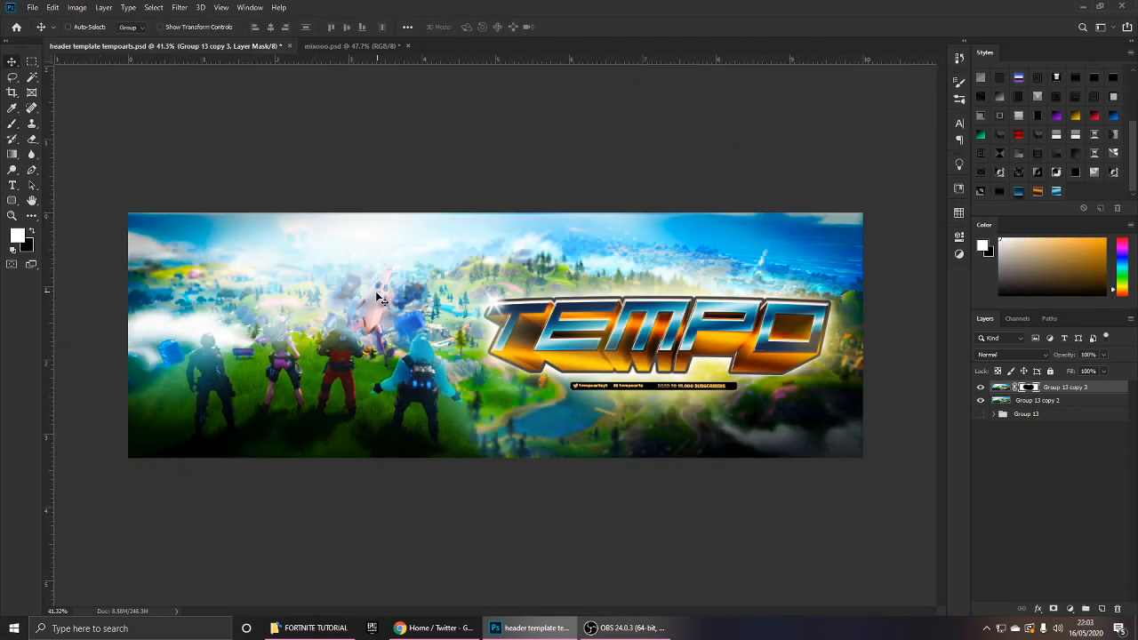
# Compare the banner with and without the masked graded layer, and merge it with the banner layer below.
pyautogui.press('v')
pyautogui.scroll(2, 663, 340)
pyautogui.click(979, 388)
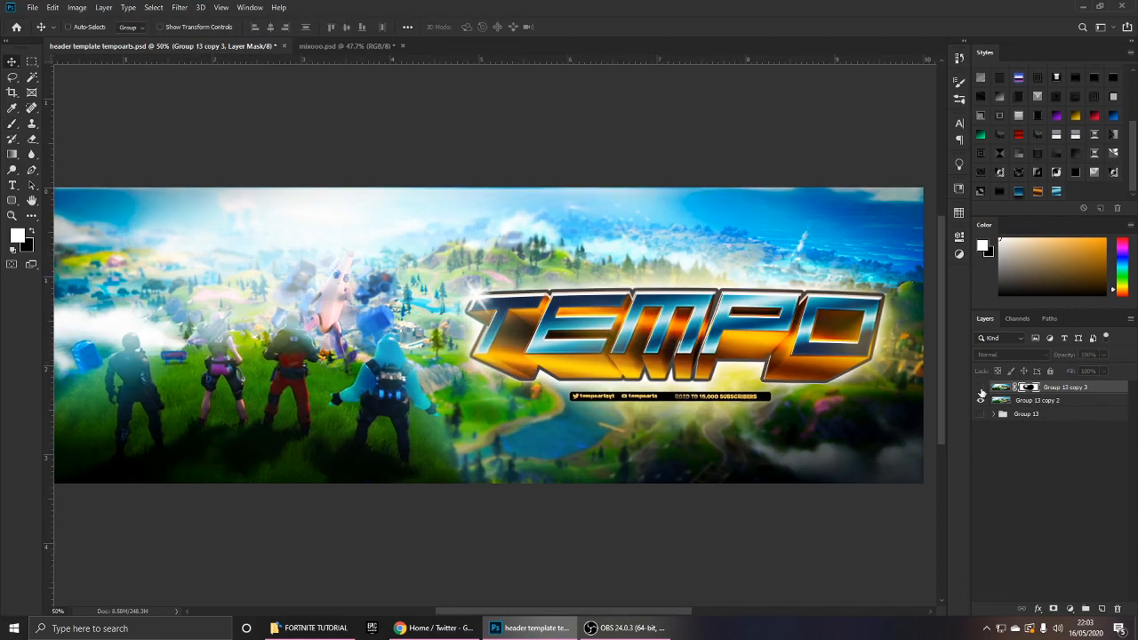
pyautogui.click(980, 387)
pyautogui.scroll(-2, 730, 389)
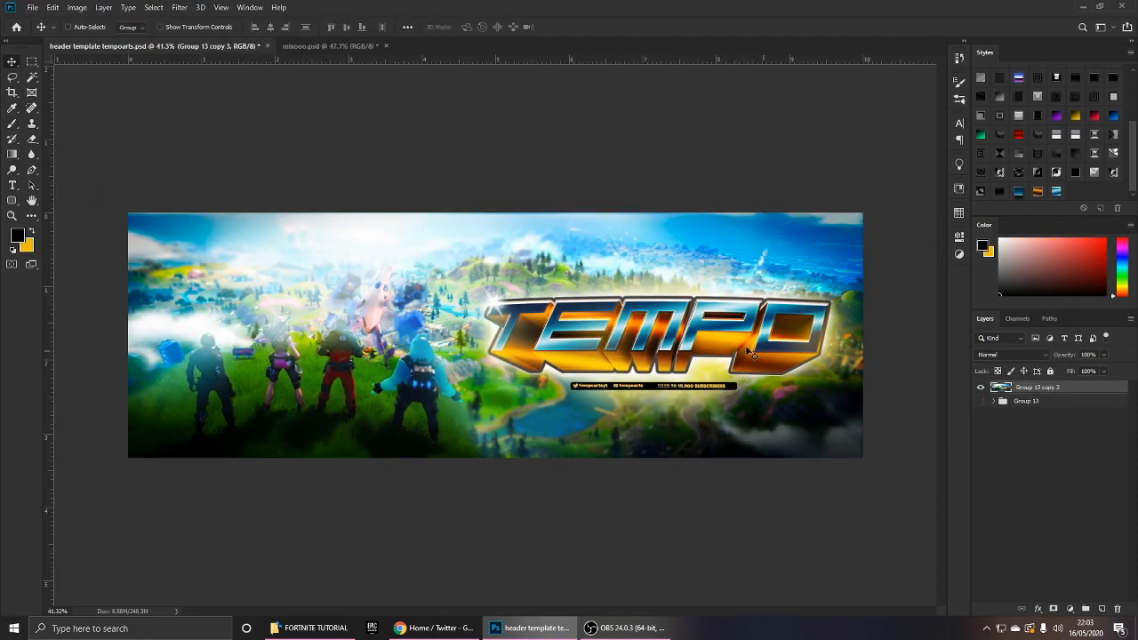
# Duplicate the merged banner layer and open the Filter Gallery on the copy.
pyautogui.scroll(1, 496, 331)
pyautogui.scroll(1, 680, 326)
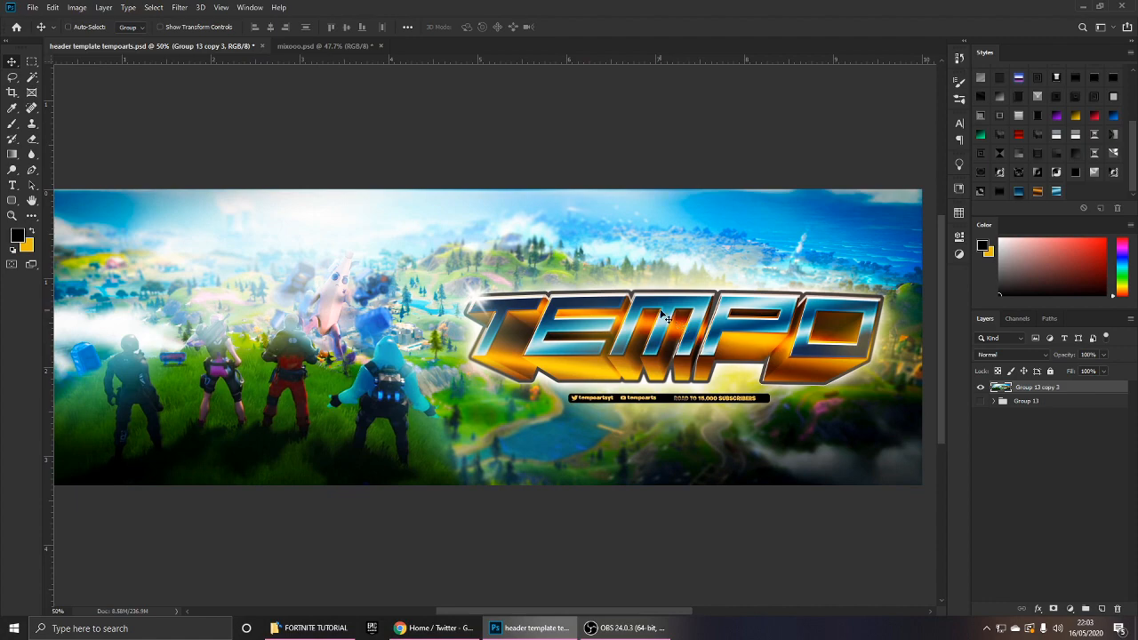
pyautogui.scroll(-1, 666, 316)
pyautogui.scroll(1, 652, 302)
pyautogui.hotkey('ctrl', 'j')
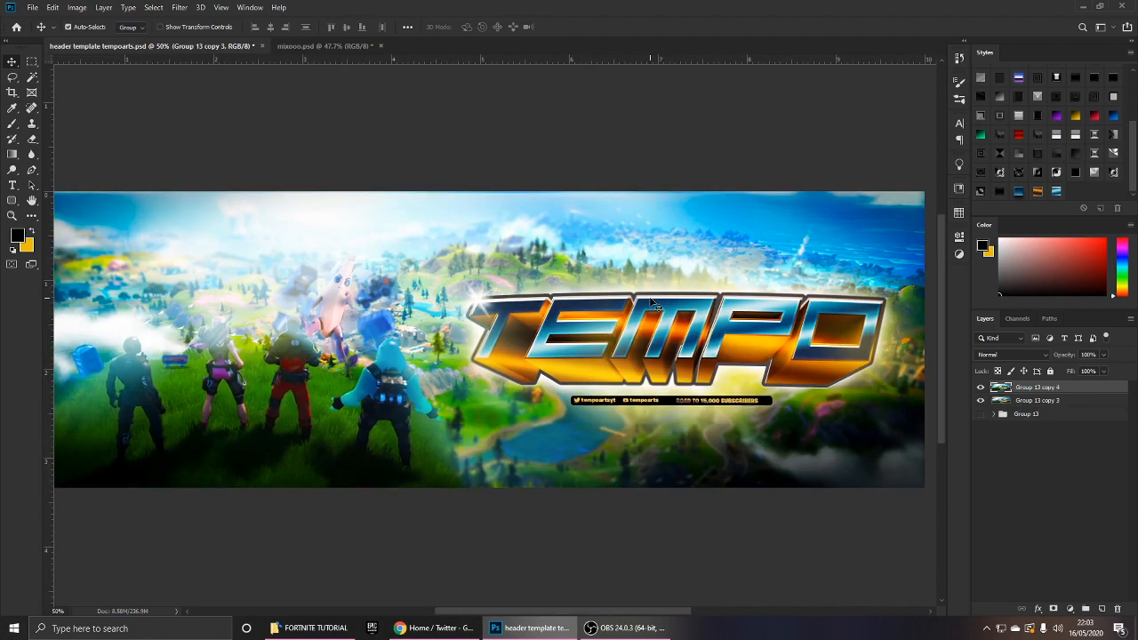
pyautogui.scroll(3, 740, 348)
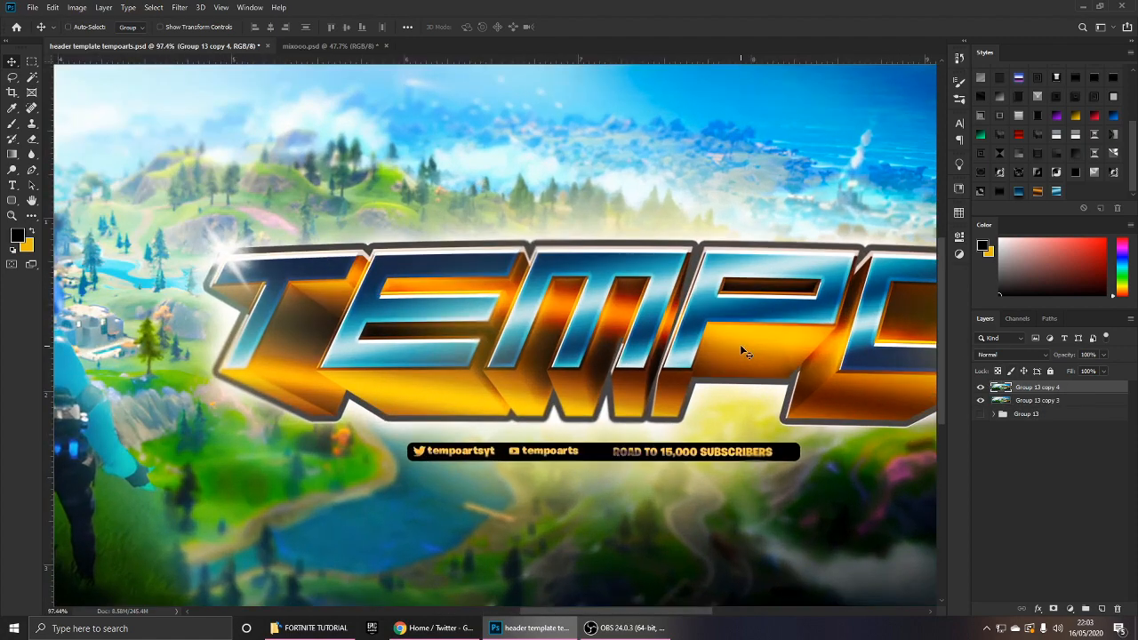
pyautogui.scroll(1, 700, 346)
pyautogui.click(181, 8)
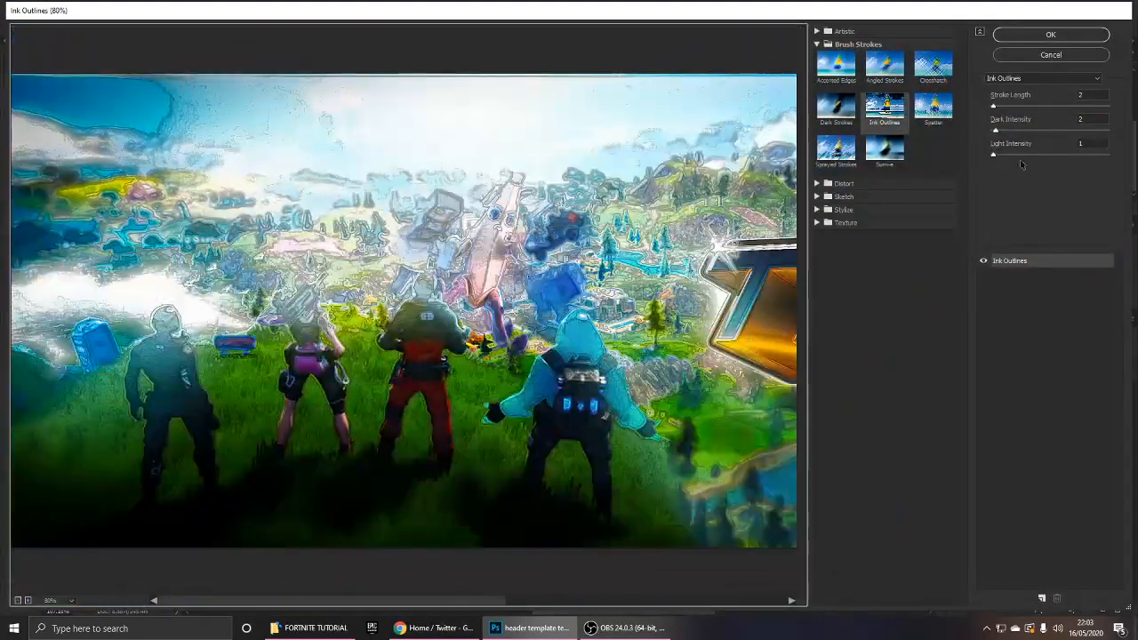
# Try the Ink Outlines filter with Stroke Length 3, Dark Intensity 4 and Light Intensity 5.
pyautogui.hotkey('ctrl', '-')
pyautogui.hotkey('ctrl', '-')
pyautogui.moveTo(585, 311); pyautogui.dragTo(291, 315)
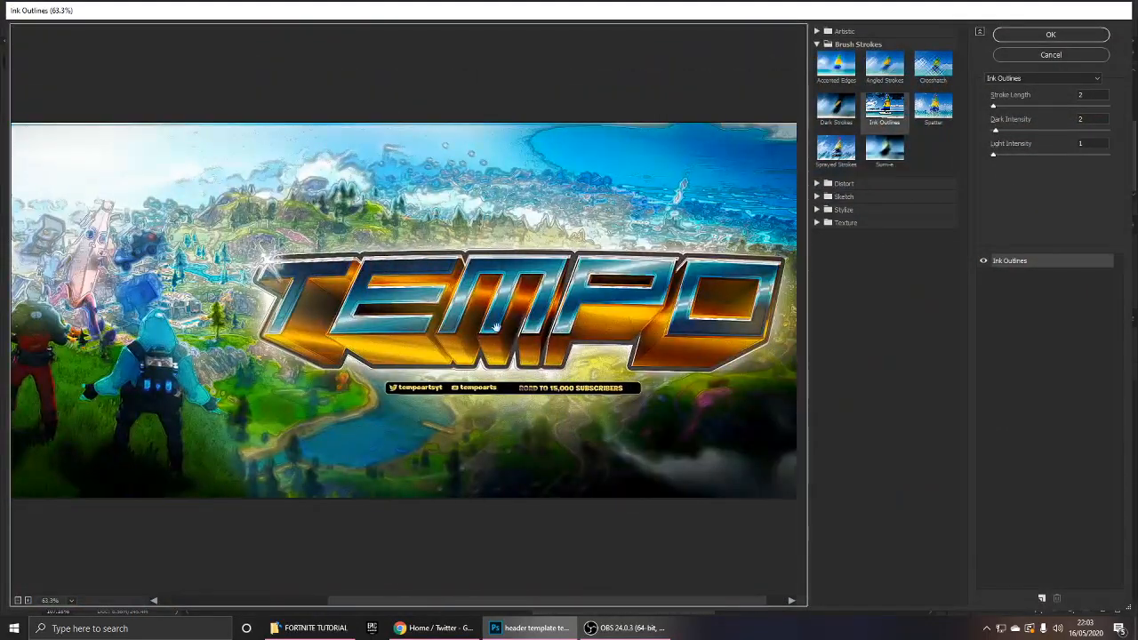
pyautogui.hotkey('ctrl', '-')
pyautogui.click(992, 107)
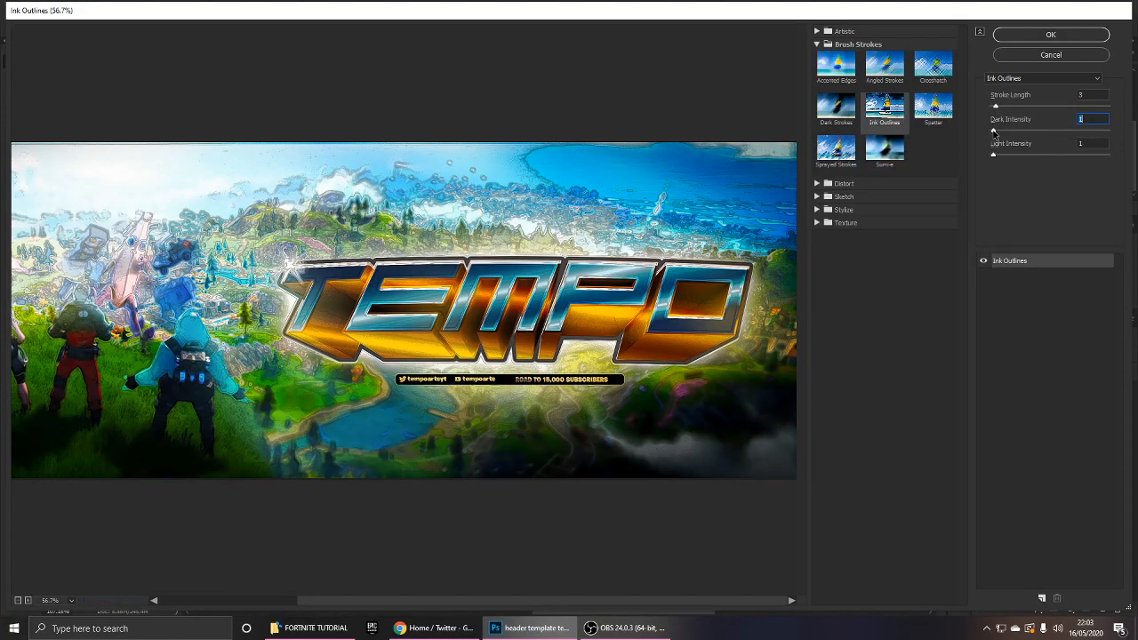
pyautogui.moveTo(1003, 131); pyautogui.dragTo(1007, 131)
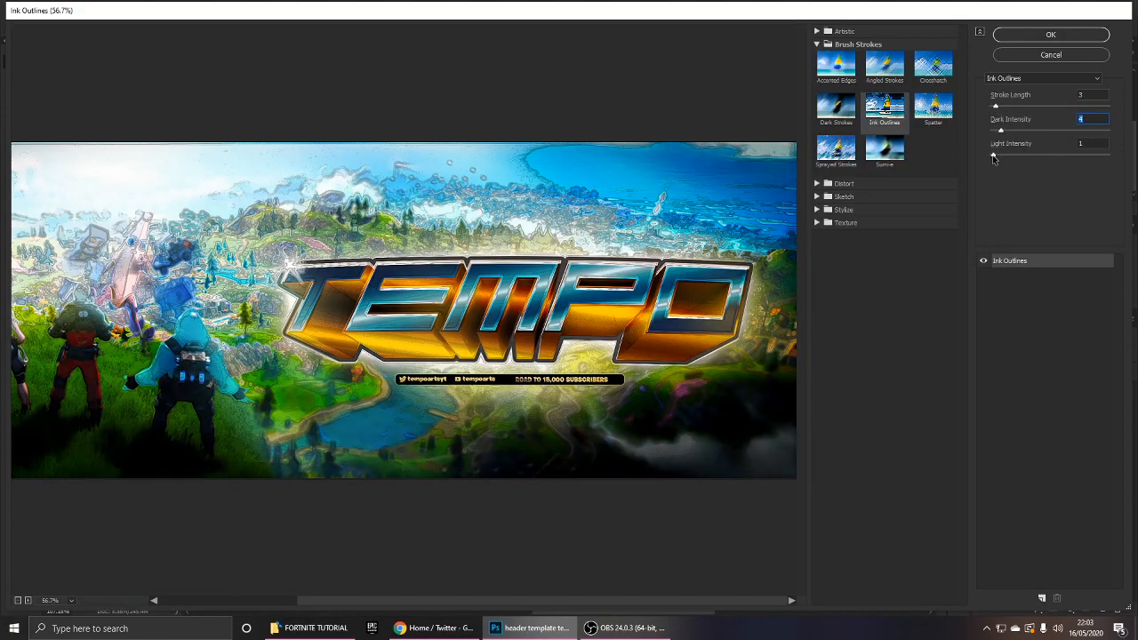
pyautogui.scroll(-5, 480, 302)
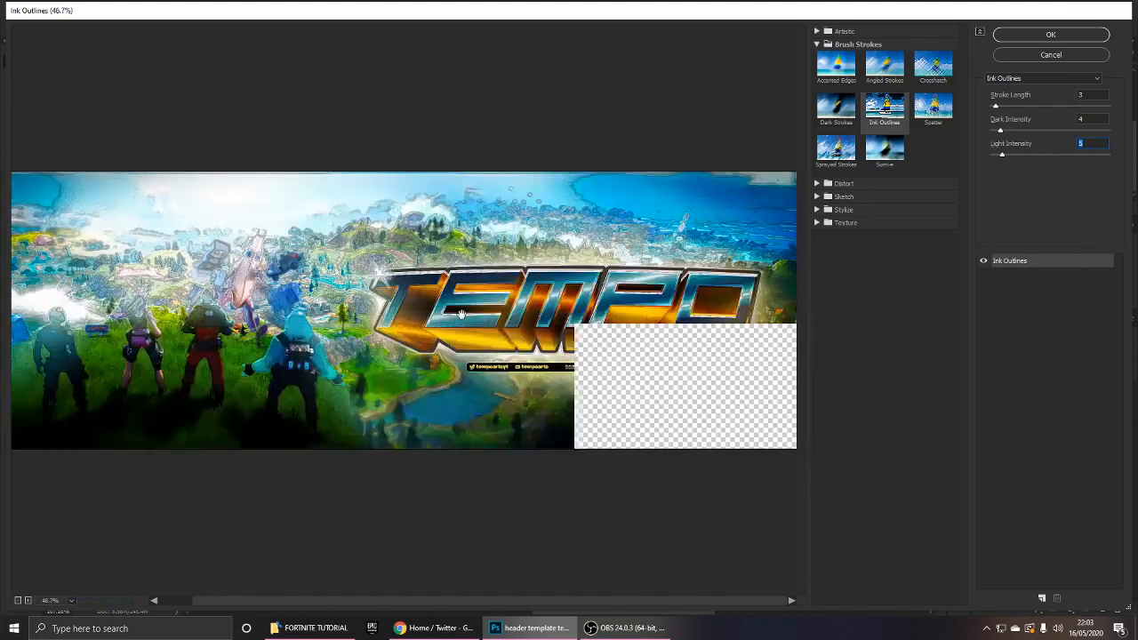
pyautogui.scroll(-1, 481, 320)
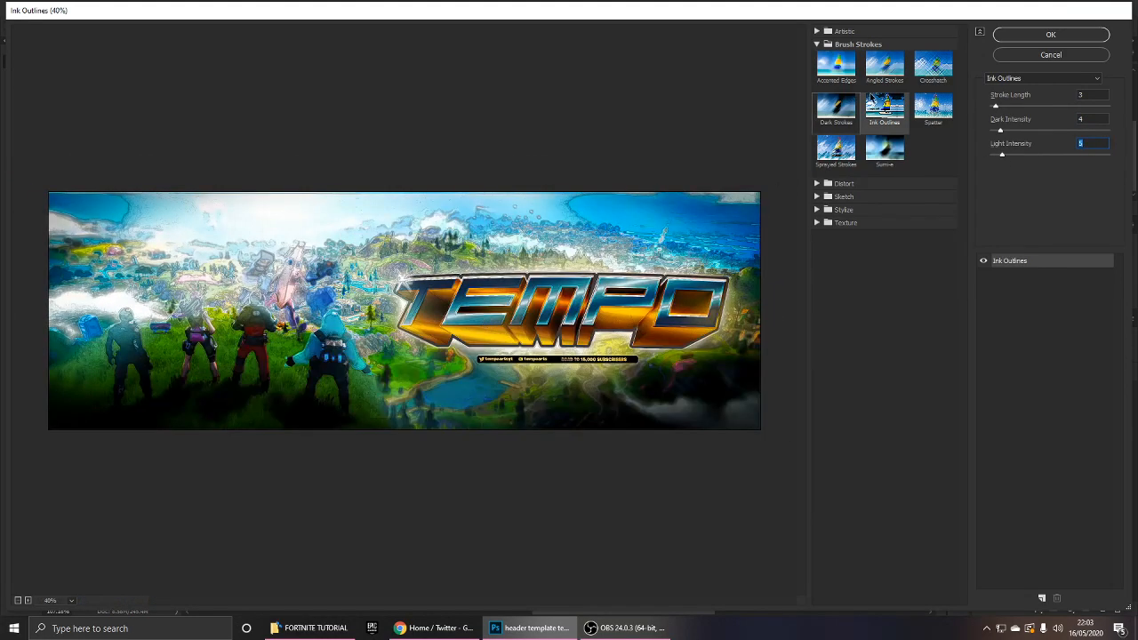
# Apply the Plastic Wrap filter to the duplicated layer with Highlight Strength 3 and Detail 12.
pyautogui.click(816, 32)
pyautogui.click(926, 147)
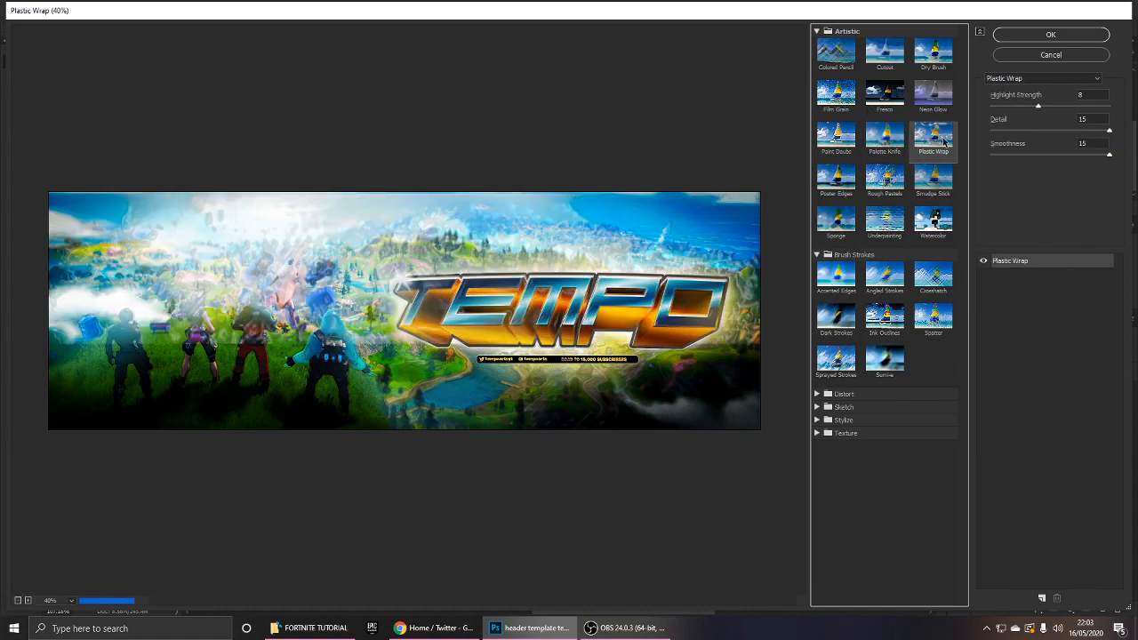
pyautogui.moveTo(1036, 111); pyautogui.dragTo(1014, 110)
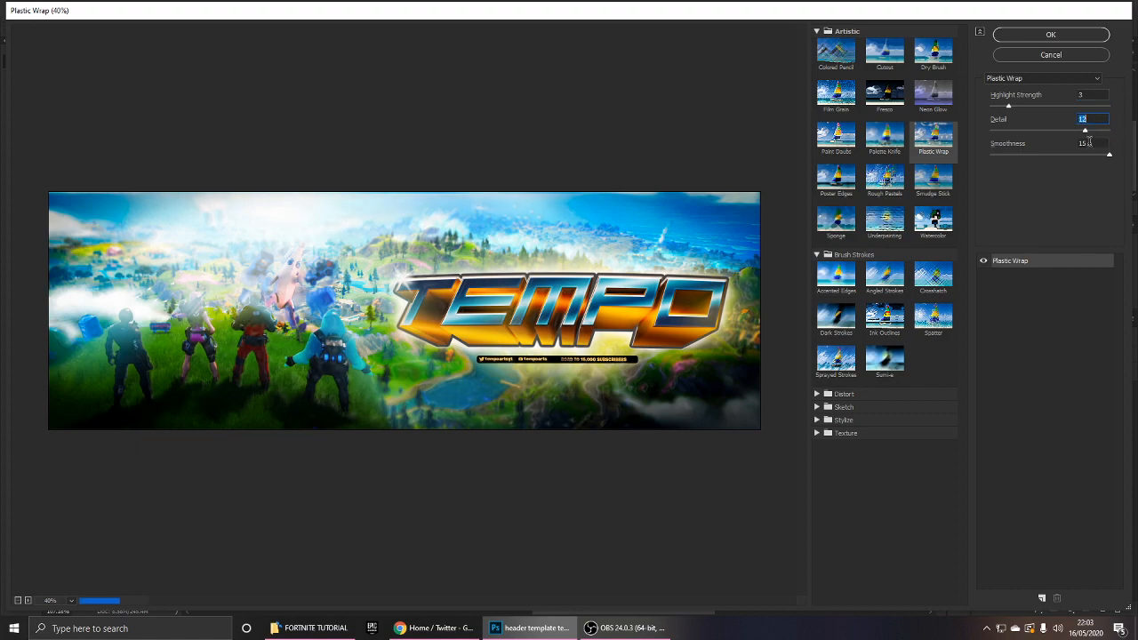
pyautogui.click(1079, 38)
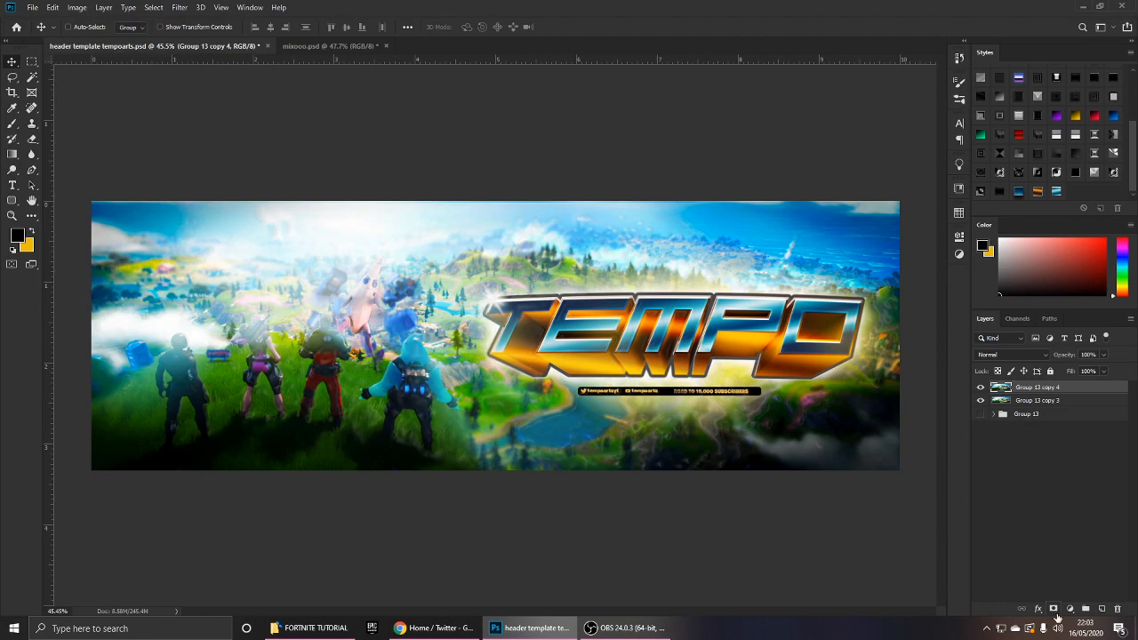
# Add a layer mask to the Plastic Wrap layer and invert it to hide the effect, ready for brushing.
pyautogui.click(1054, 609)
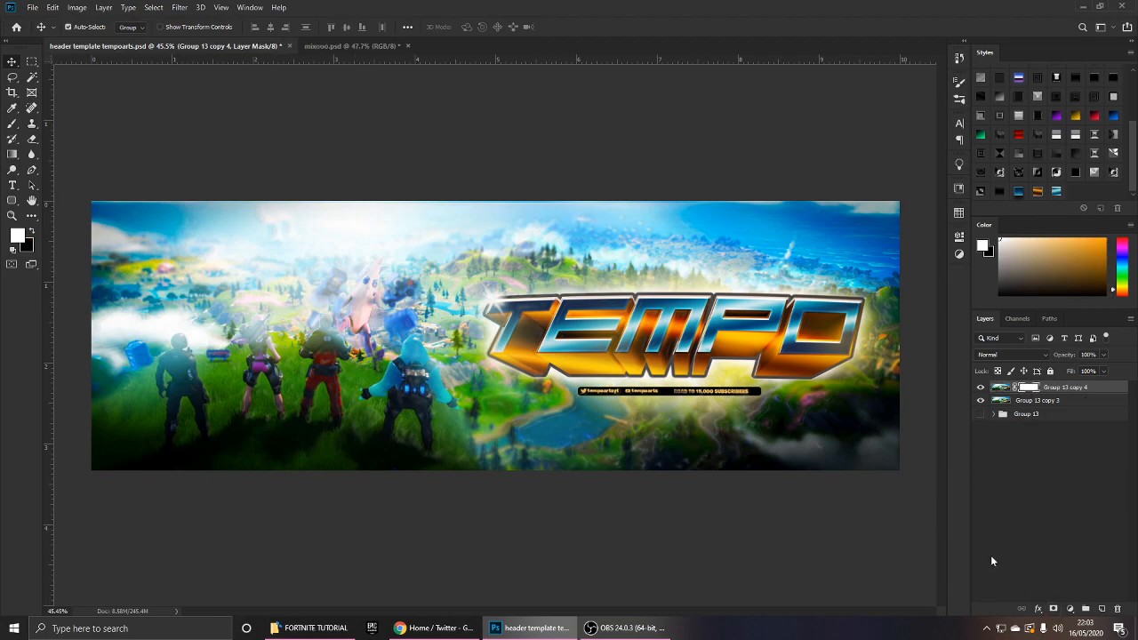
pyautogui.hotkey('ctrl', 'i')
pyautogui.scroll(4, 689, 372)
pyautogui.press('b')
pyautogui.click(674, 303)
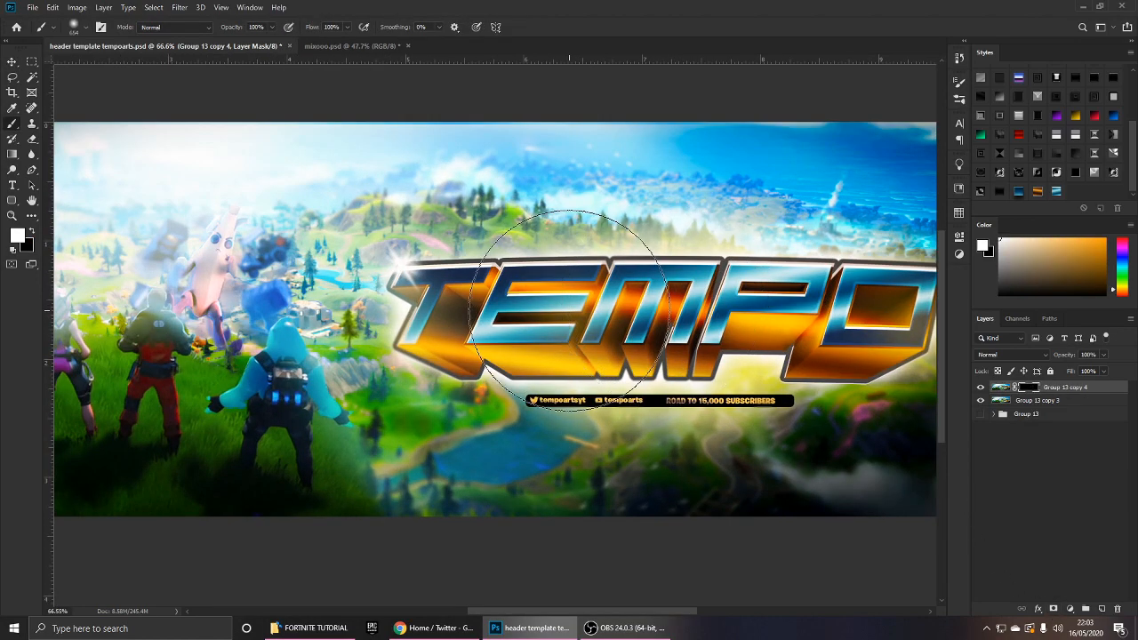
# Reduce the soft brush to 329 px and paint white on the mask over the TEMPO lettering.
pyautogui.press('[')
pyautogui.press('[')
pyautogui.press('[')
pyautogui.press('[')
pyautogui.press('[')
pyautogui.press('[')
pyautogui.press('[')
pyautogui.press('[')
pyautogui.press('[')
pyautogui.moveTo(524, 299); pyautogui.dragTo(464, 304)
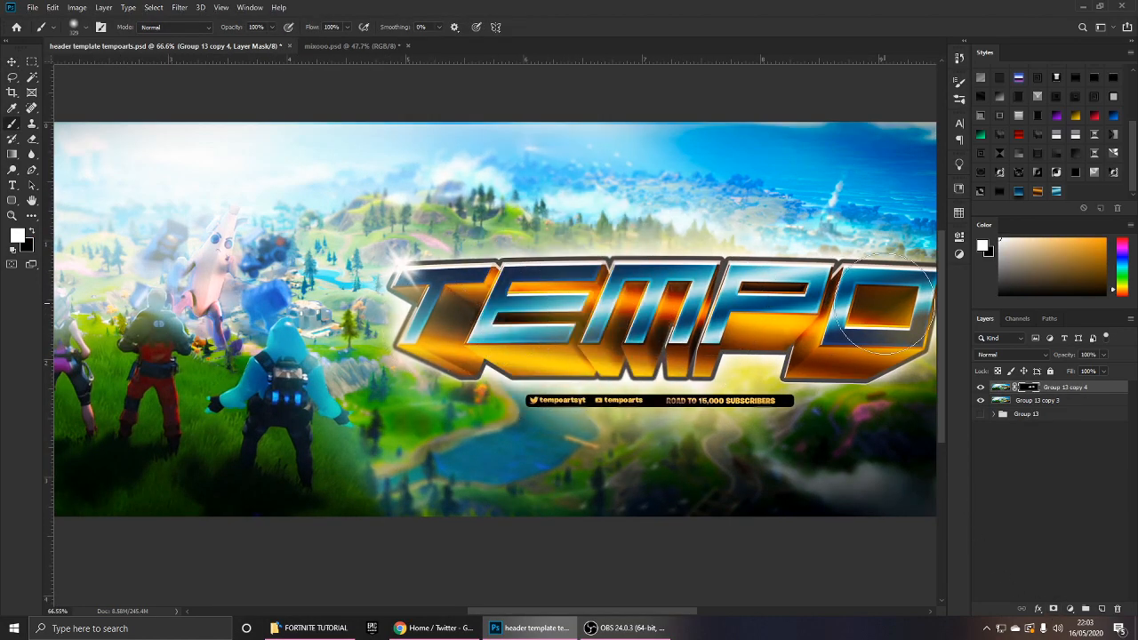
# Paint white on the Plastic Wrap layer's mask over the characters and the banana figure.
pyautogui.scroll(-2, 675, 348)
pyautogui.press('x')
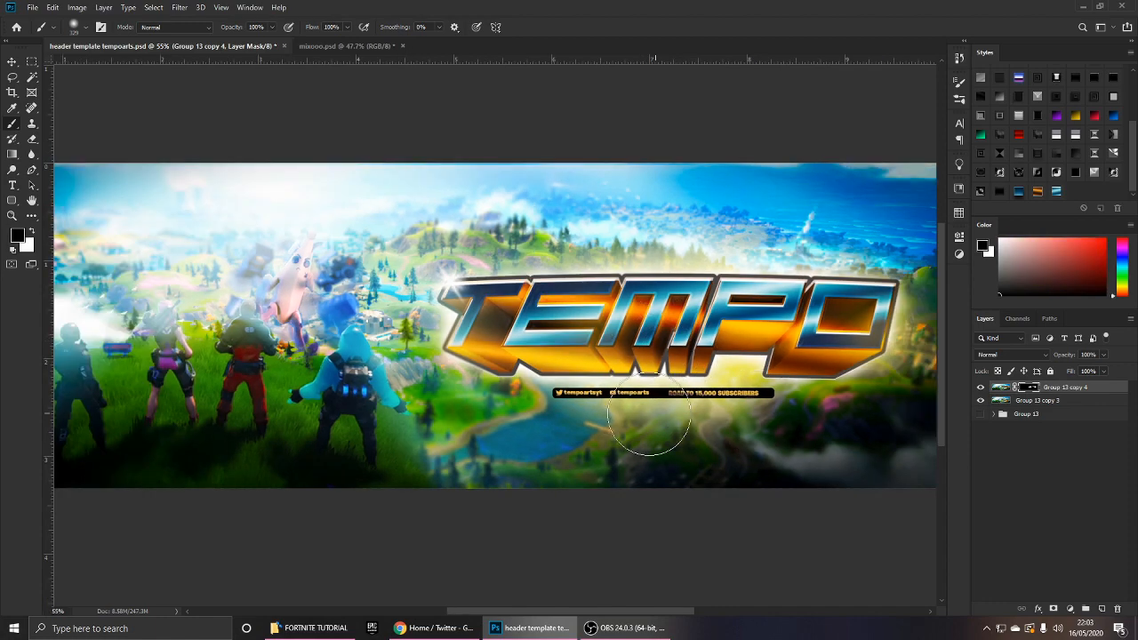
pyautogui.press('x')
pyautogui.moveTo(299, 264)
pyautogui.mouseDown()
pyautogui.moveTo(194, 337)
pyautogui.moveTo(169, 325)
pyautogui.mouseUp()
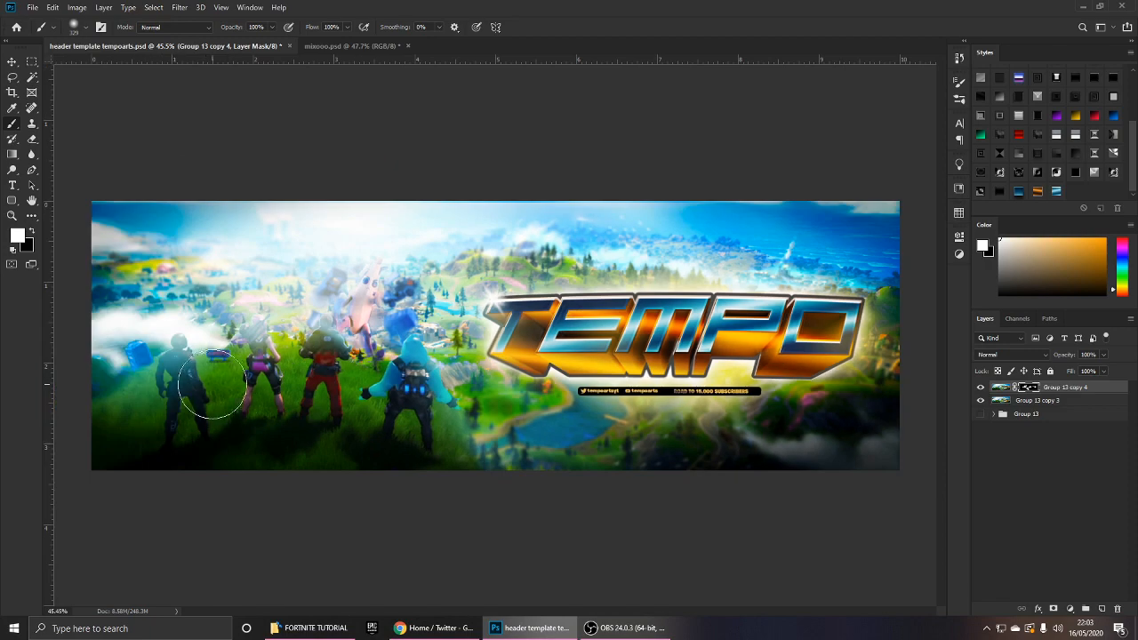
pyautogui.scroll(2, 433, 383)
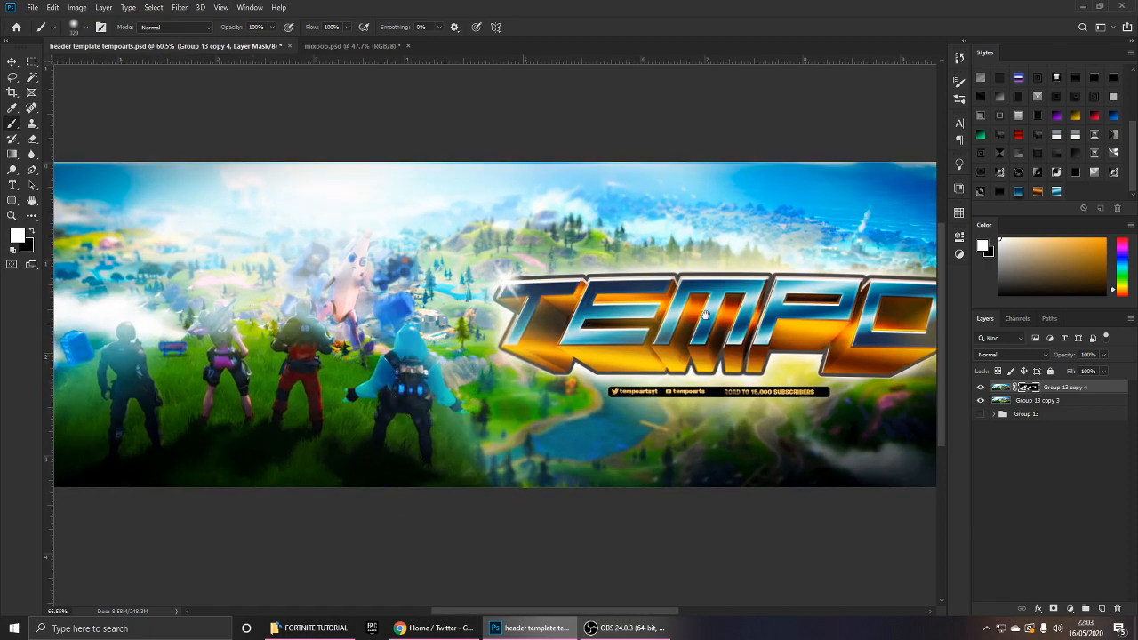
# Set the masked Plastic Wrap layer's opacity to 54% and merge it with the banner layer below.
pyautogui.press('v')
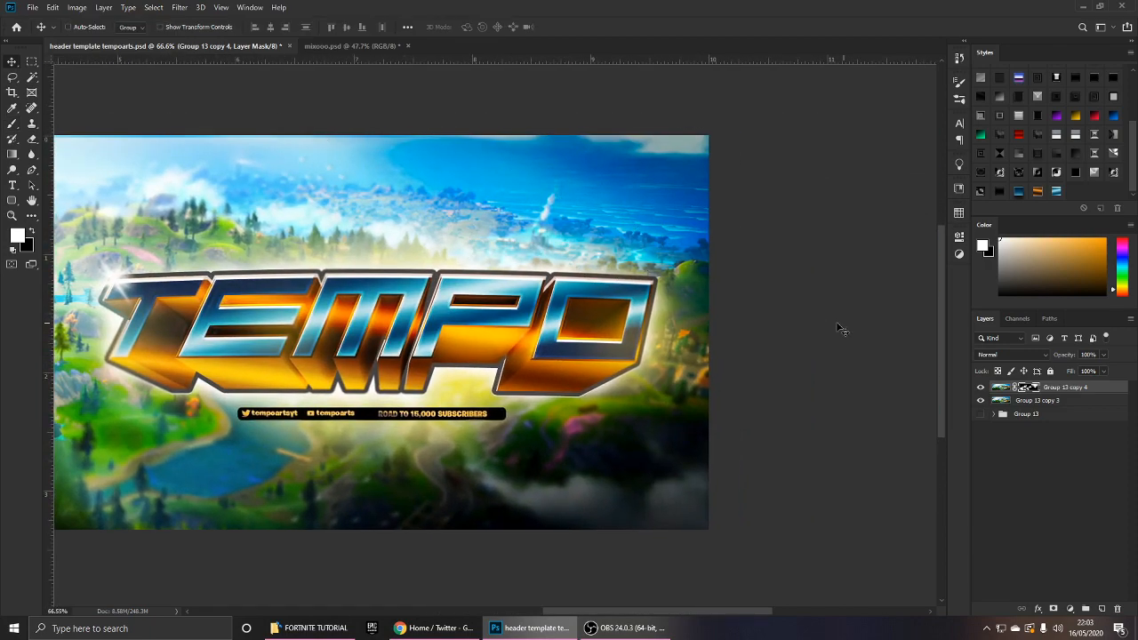
pyautogui.hotkey('ctrl', '-')
pyautogui.click(981, 388)
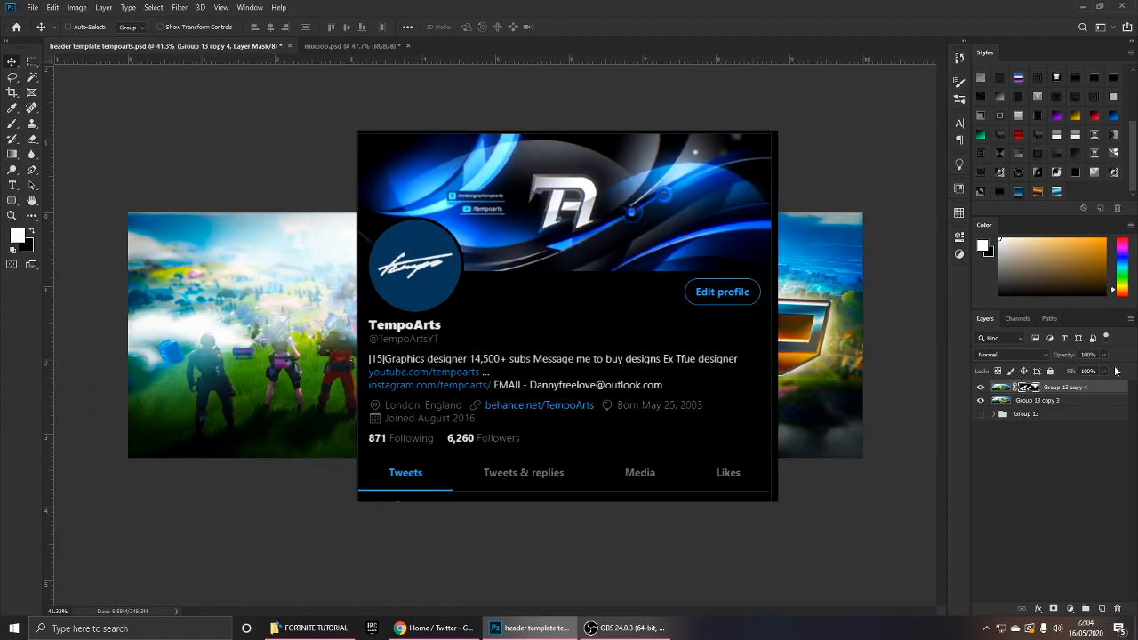
pyautogui.click(980, 389)
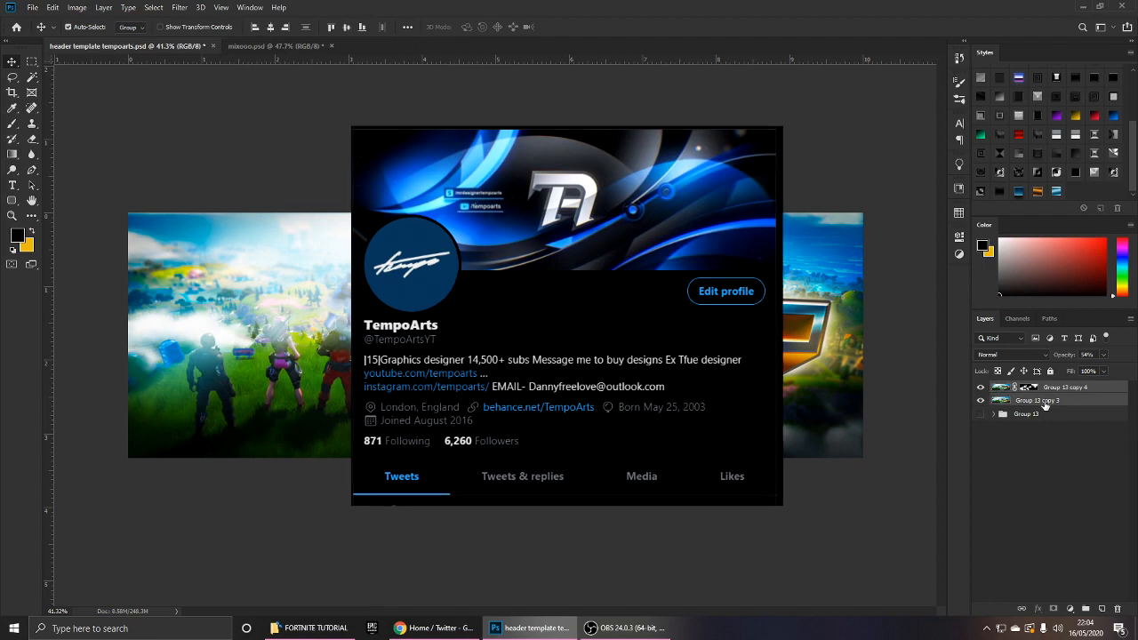
# Apply Smart Sharpen to the merged banner layer.
pyautogui.click(179, 7)
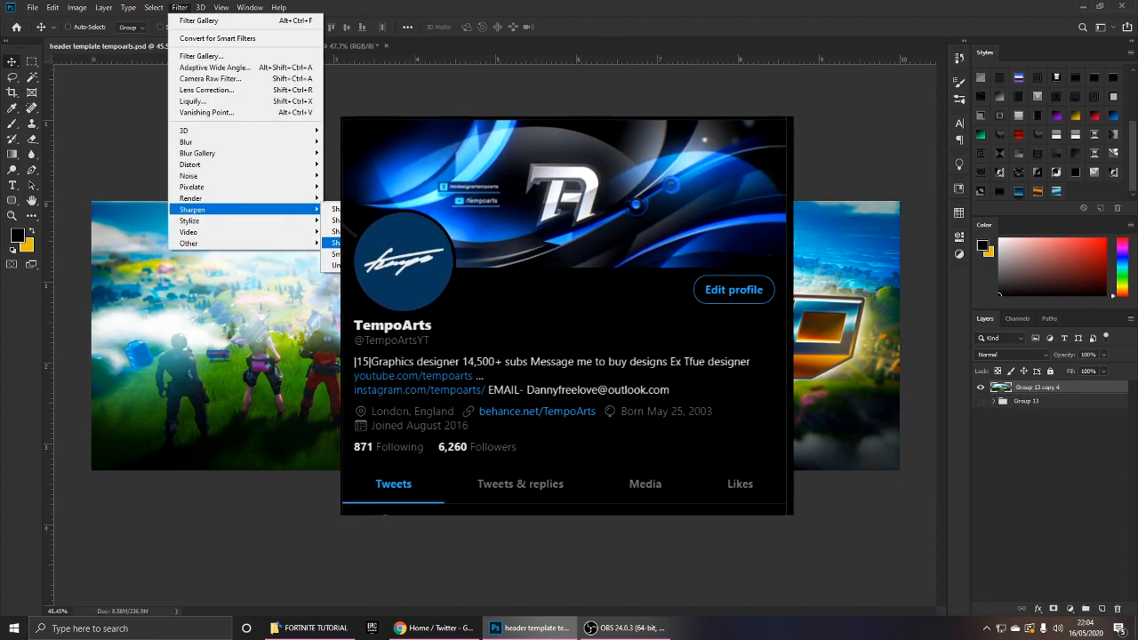
pyautogui.click(356, 254)
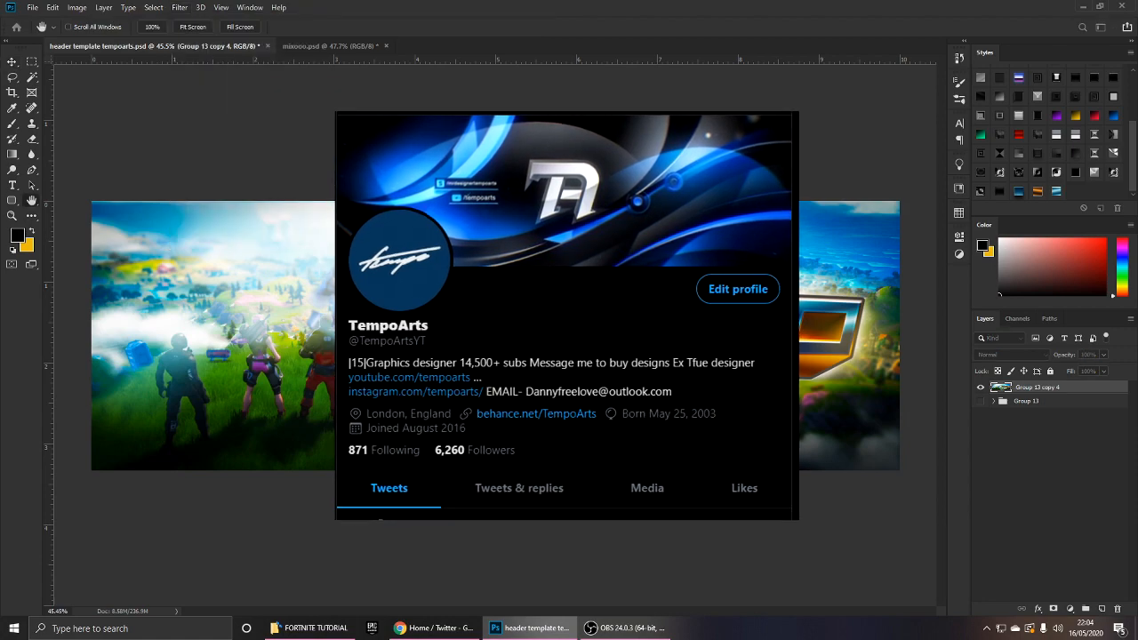
pyautogui.press('Return')
# Examine the sharpened banner up close and as a whole, with the interface panels hidden and shown.
pyautogui.scroll(1, 686, 316)
pyautogui.scroll(-1, 686, 317)
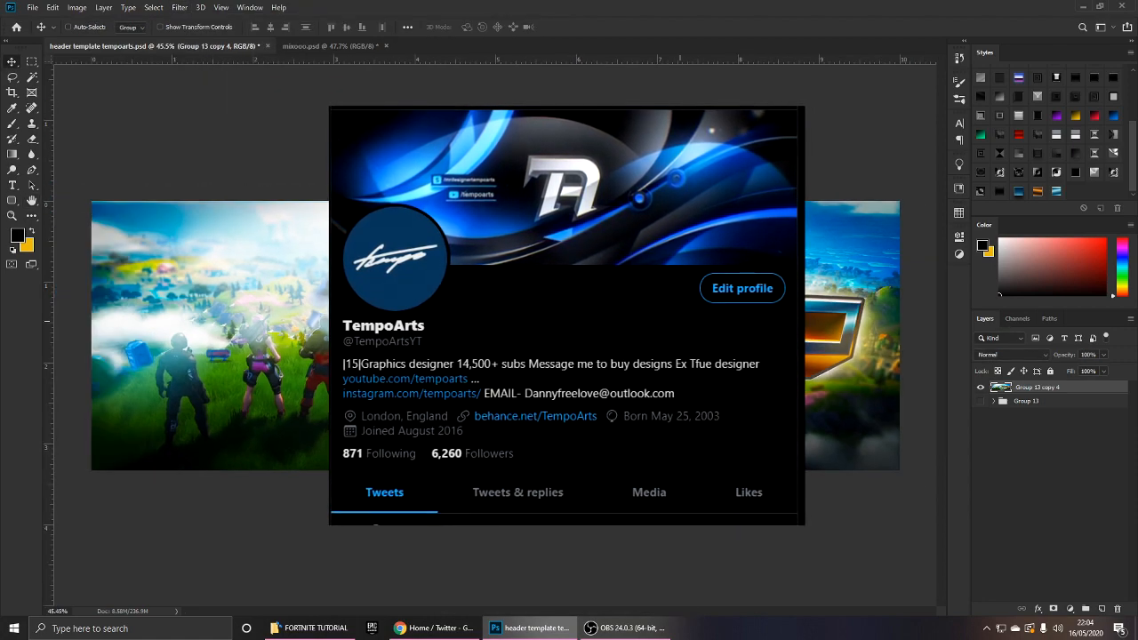
pyautogui.press('Tab')
pyautogui.scroll(1, 686, 316)
pyautogui.scroll(1, 571, 324)
pyautogui.press('Tab')
pyautogui.scroll(-1, 572, 324)
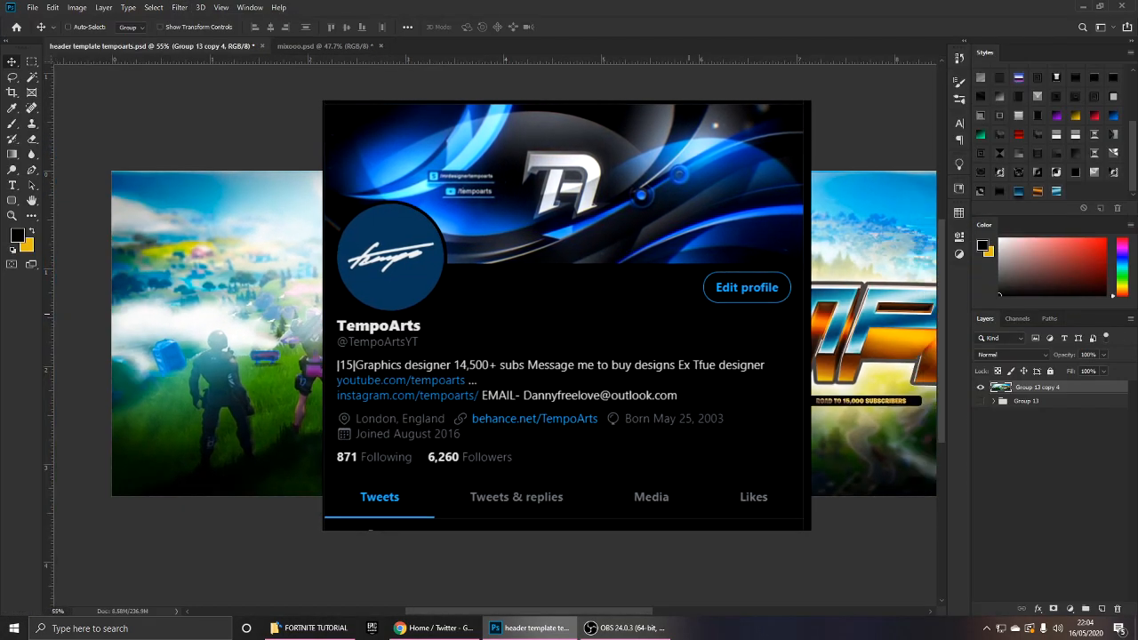
pyautogui.scroll(-1, 571, 324)
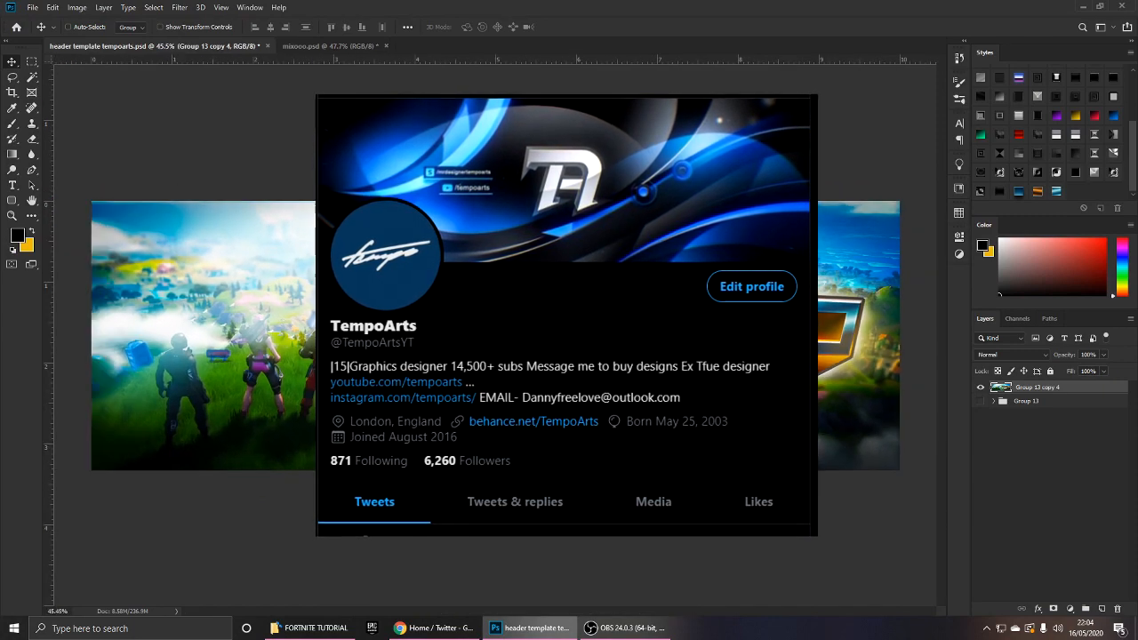